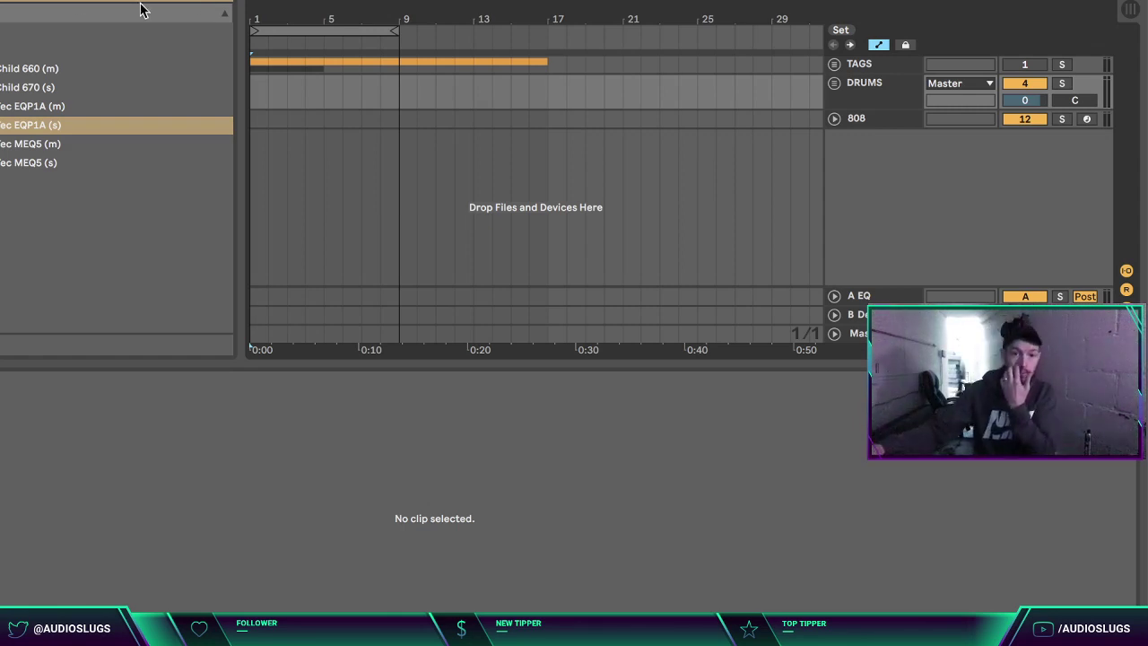
Step: Add a Simpler instrument on a new MIDI track below the 808 track
click(228, 1)
key(Up)
key(Up)
key(Up)
key(Up)
key(Down)
key(Up)
key(Right)
key(Down)
key(Up)
drag(666, 215, 668, 217)
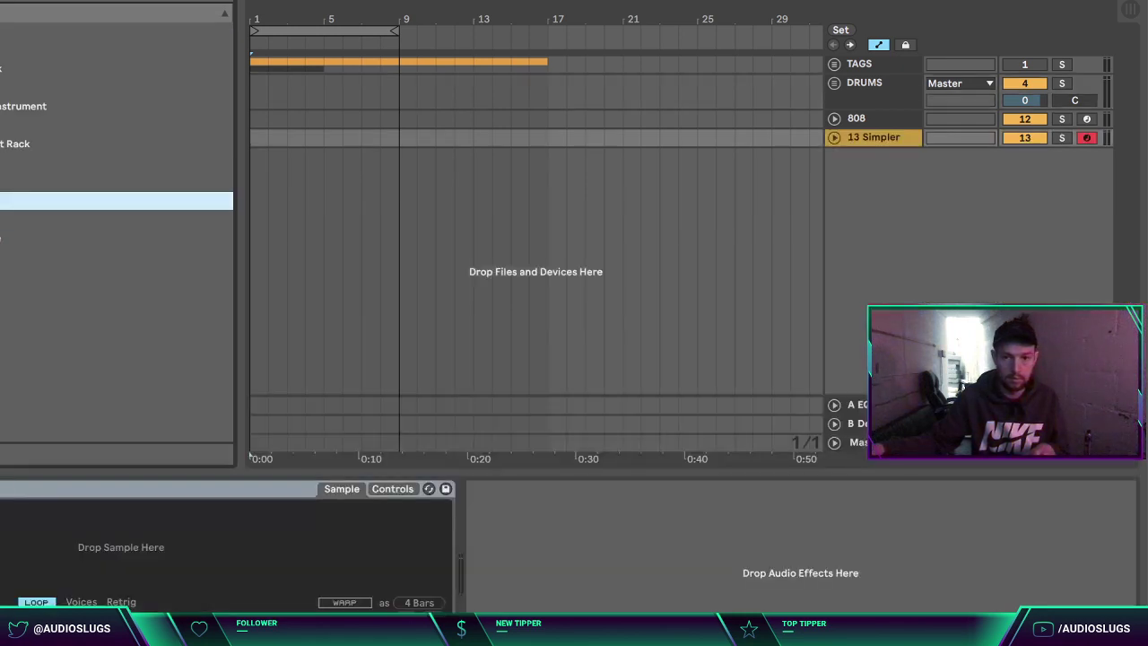
Step: Load the frat bell.wav sample from the Exotic (One-Shot Kit) into the Simpler
click(76, 206)
click(40, 190)
click(31, 171)
click(23, 152)
click(13, 134)
double_click(16, 150)
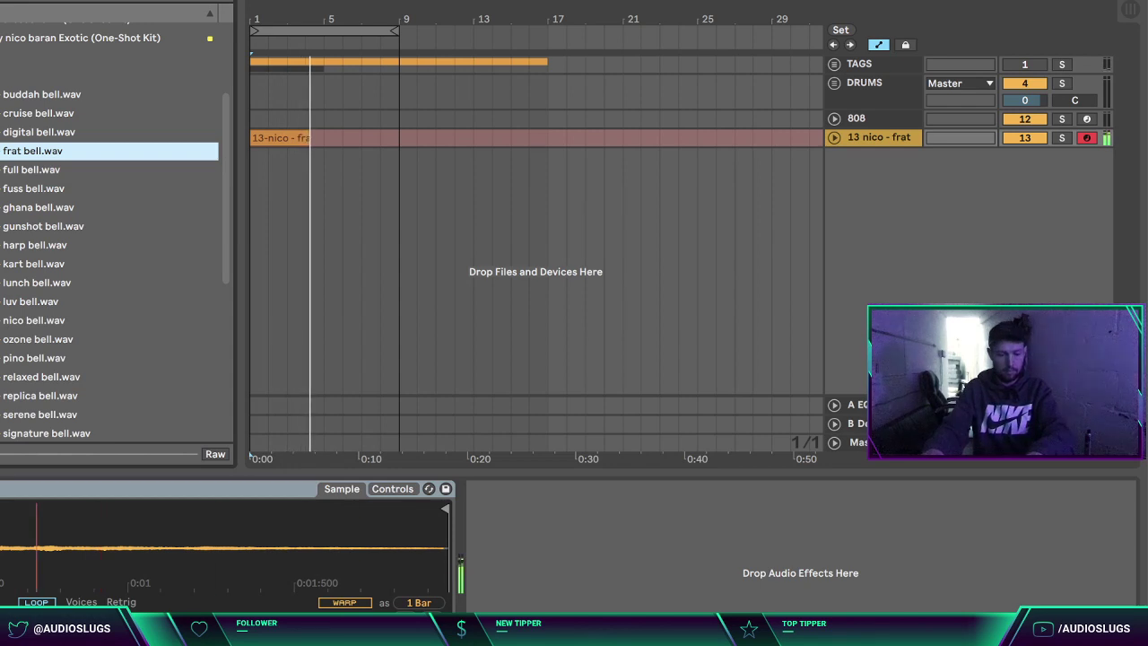
Step: Stop recording the bell melody, trim its clip to end at bar 5 and quantize all its notes
key(space)
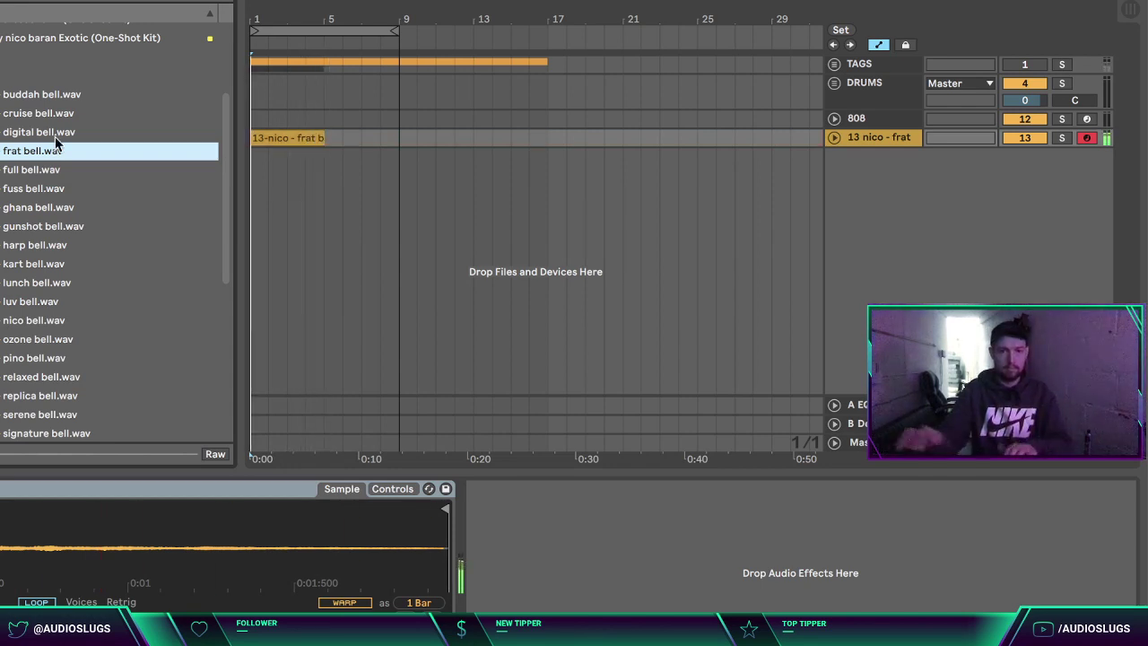
click(324, 137)
double_click(313, 137)
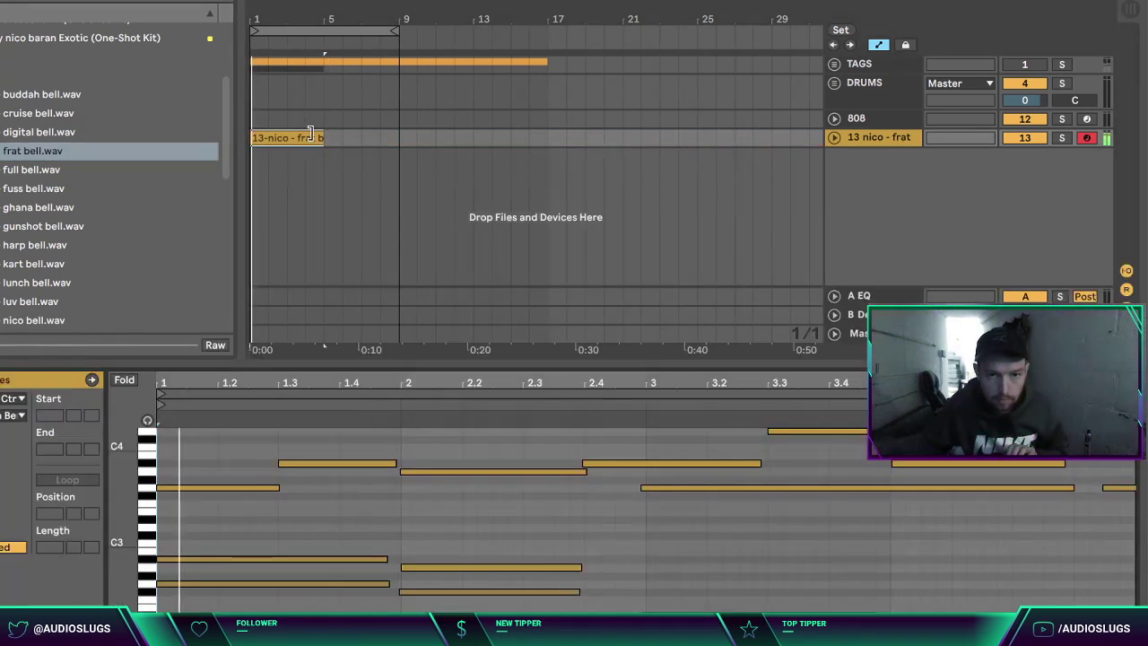
key(space)
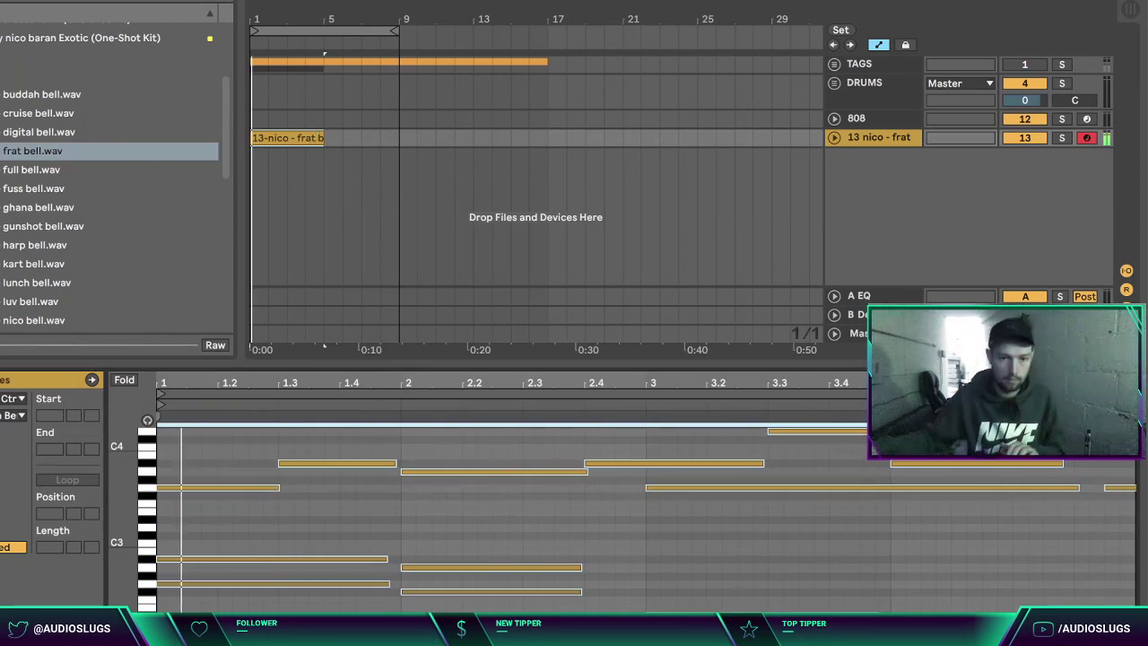
Step: Lengthen the low chord notes in bars 1 and 2 of the bell clip so each chord fills its bar
click(316, 551)
mouse_move(300, 546)
mouse_down()
mouse_move(266, 590)
mouse_move(414, 565)
mouse_up()
key(space)
key(space)
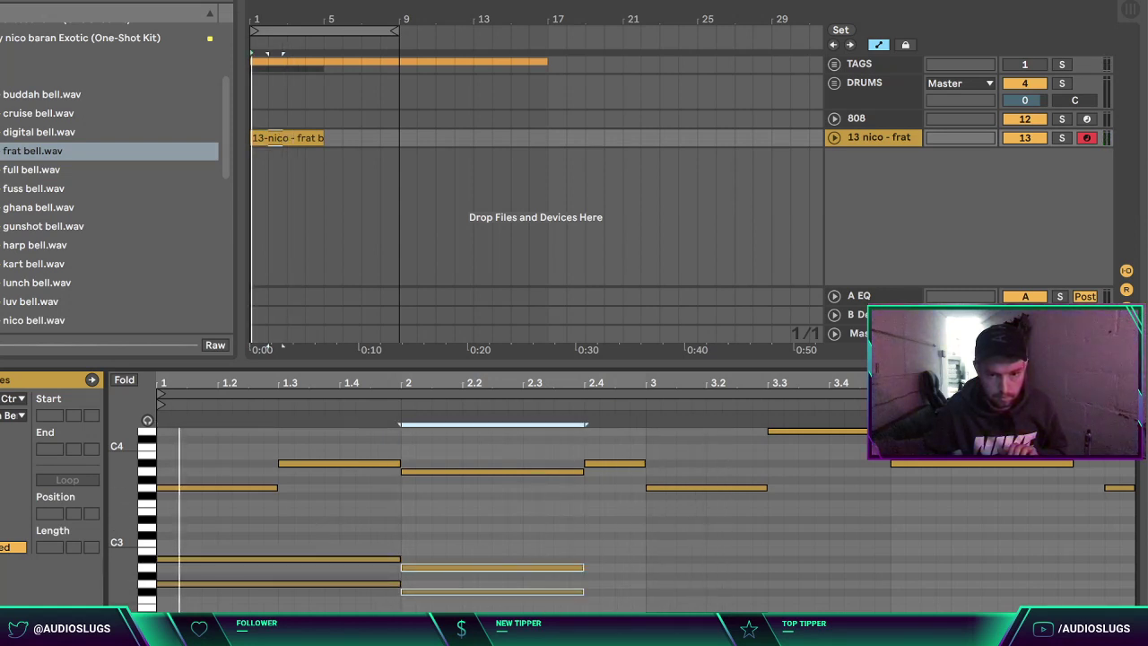
drag(578, 571, 653, 569)
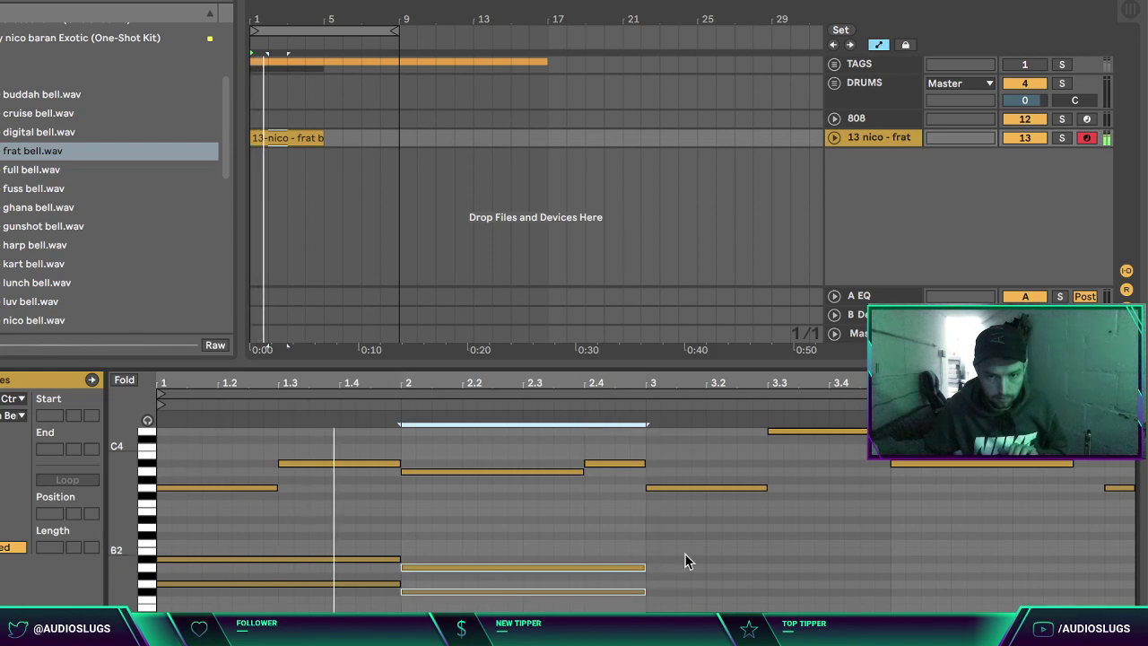
Step: Extend the low notes in bars 3 and 4 of the bell clip to full-bar length and restart playback
scroll(742, 547, down, 3)
drag(766, 561, 888, 560)
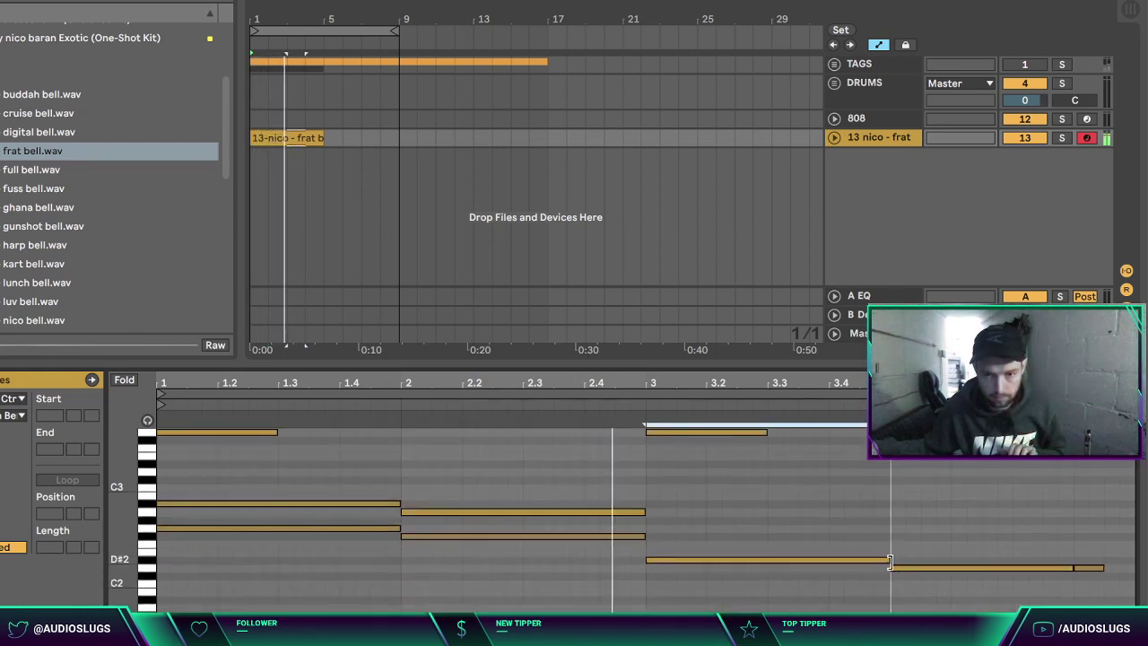
drag(1067, 567, 1132, 567)
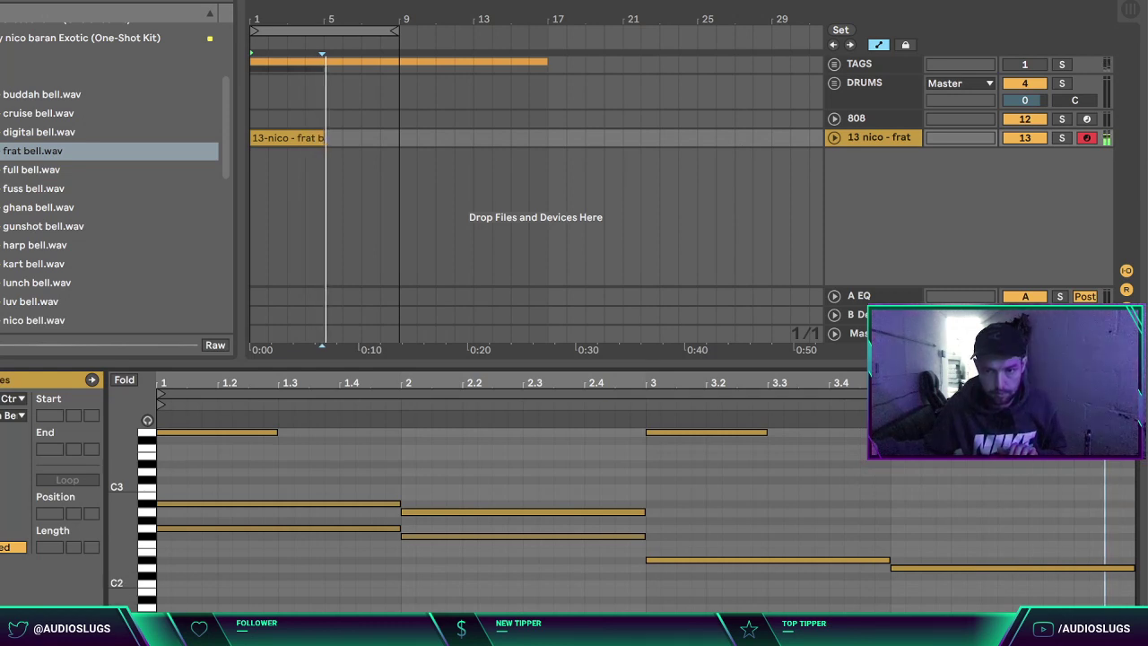
click(1127, 628)
key(space)
key(space)
Step: Duplicate the four-bar bell clip up to bar 9 and consolidate both copies into one eight-bar clip
click(282, 136)
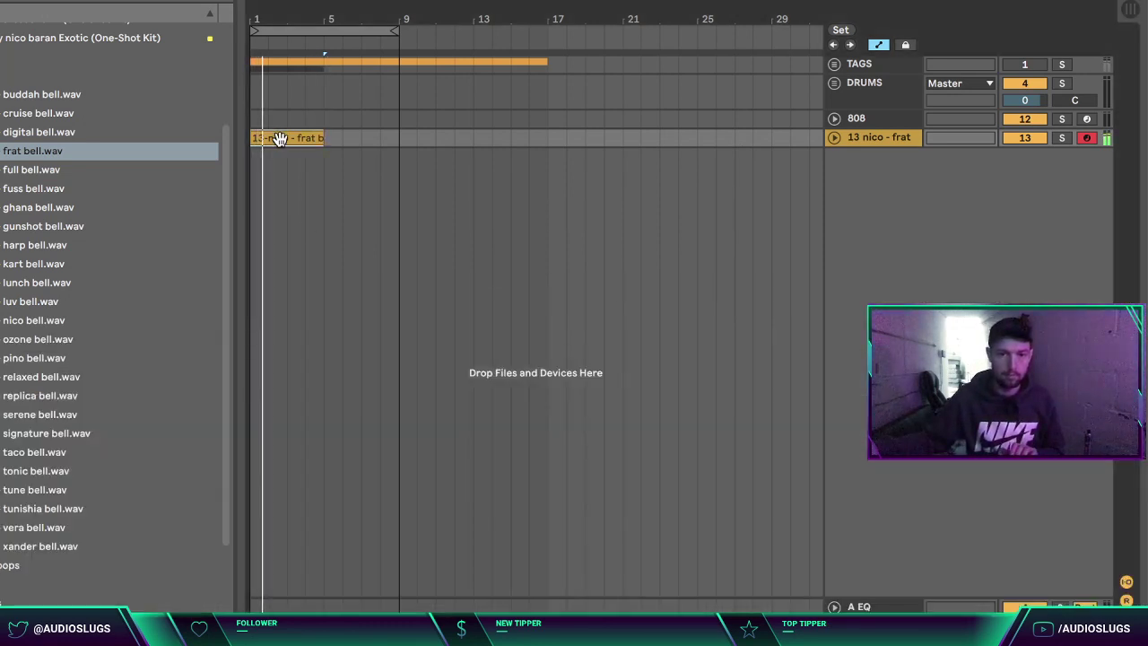
key(ctrl+d)
drag(324, 16, 409, 126)
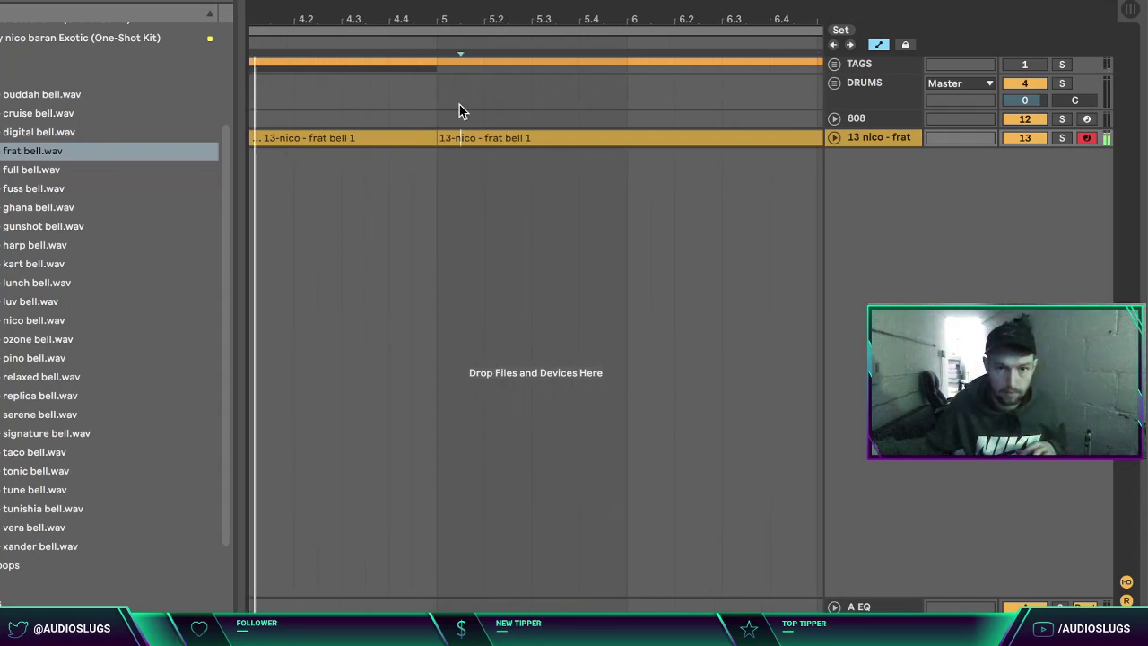
click(485, 212)
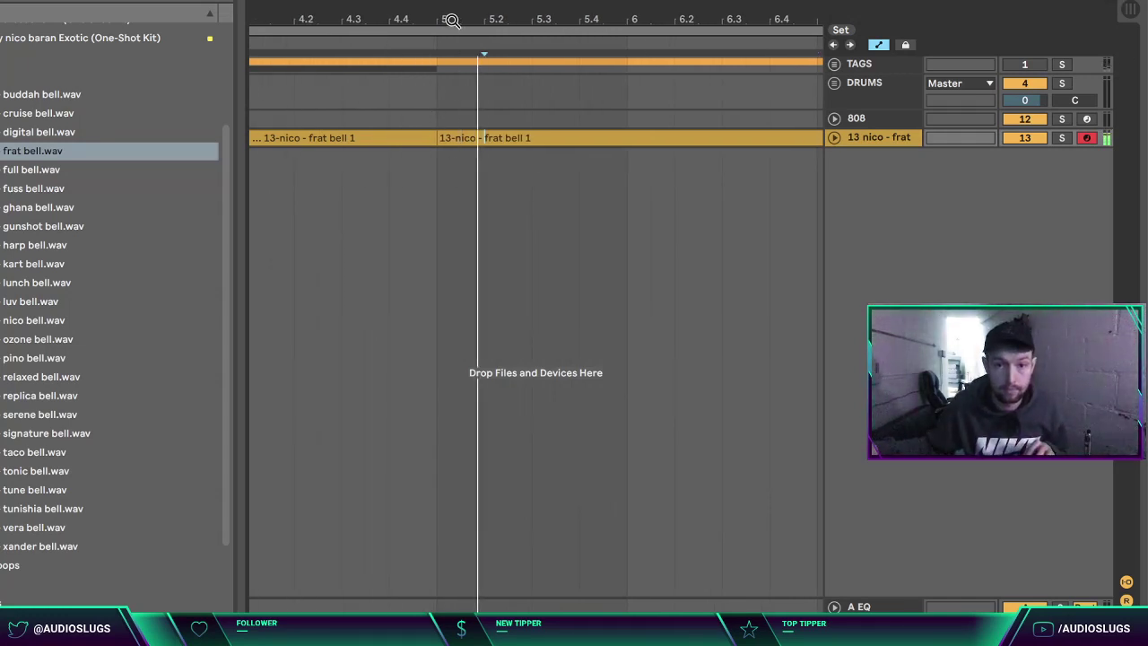
drag(453, 18, 291, 17)
click(393, 210)
click(310, 137)
shift+click(280, 136)
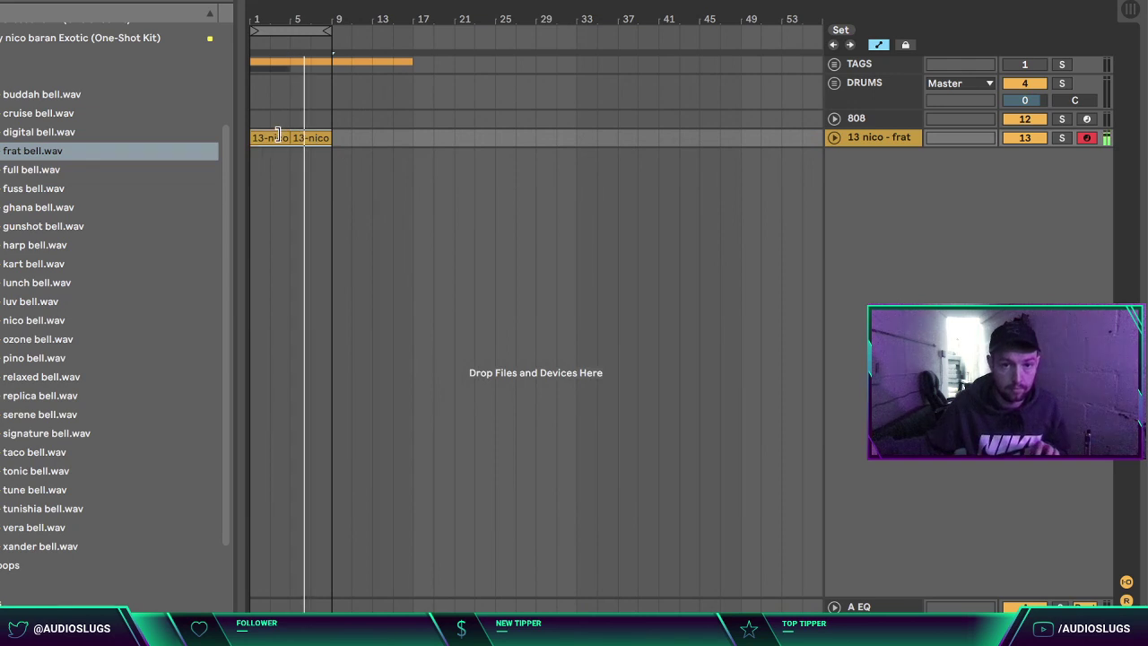
key(super+j)
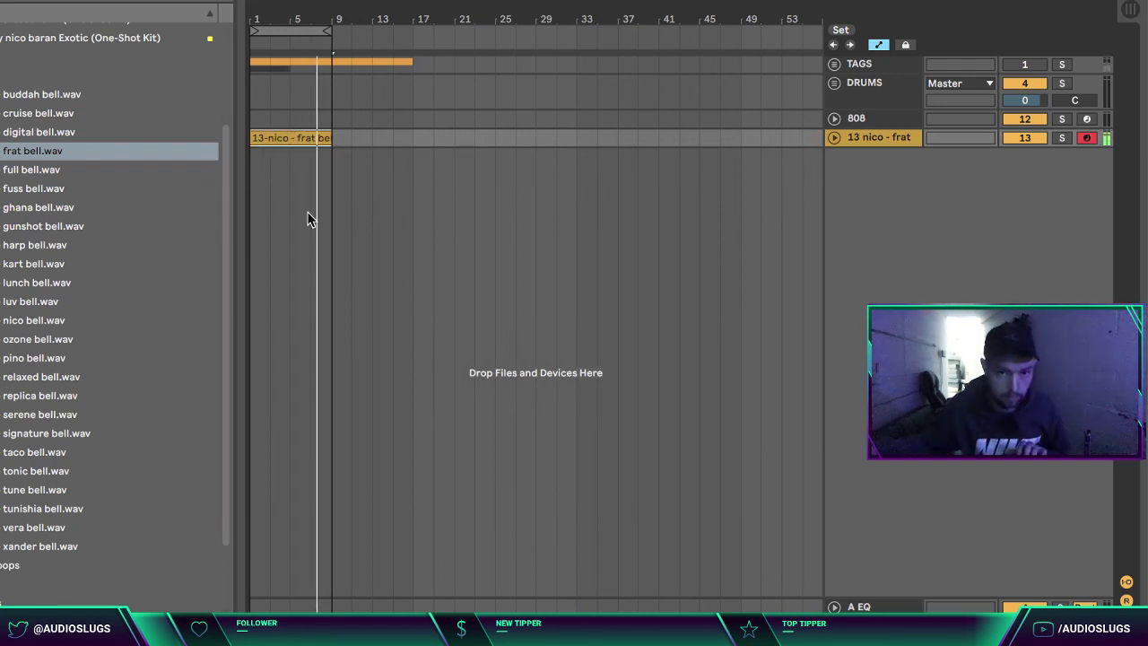
Step: Duplicate the frat bell track and load serene bell.wav into the copy's Simpler
click(861, 137)
key(super+d)
click(45, 323)
click(45, 380)
click(42, 416)
click(39, 434)
double_click(39, 415)
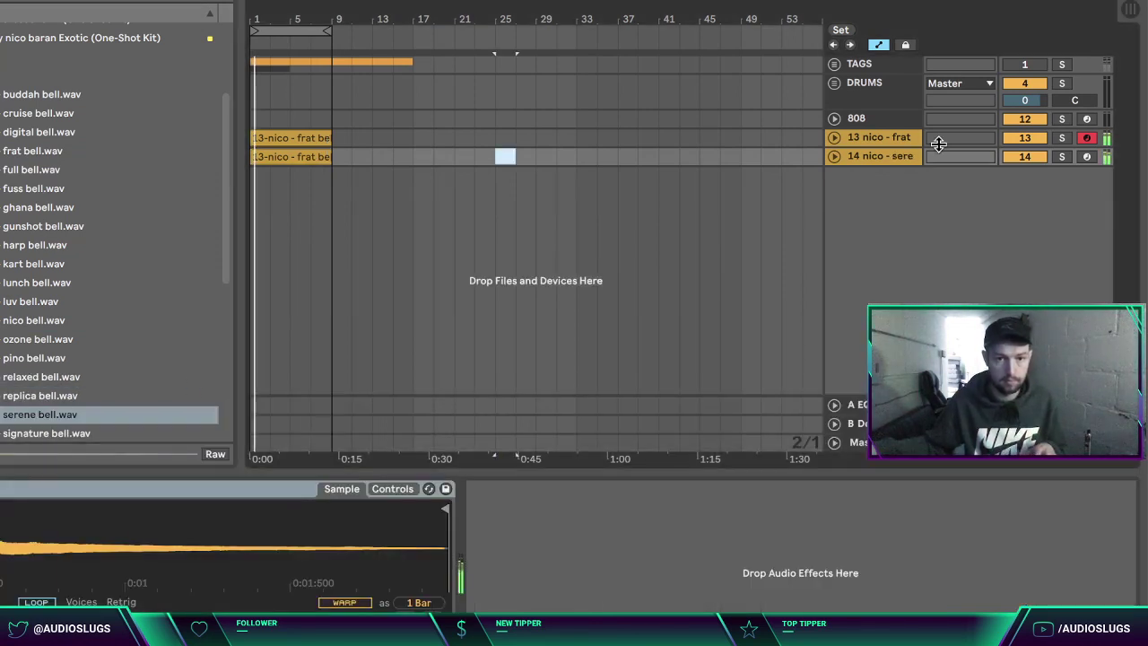
Step: Set the serene bell track's volume to -1.2 dB and group it with the frat bell track
click(835, 156)
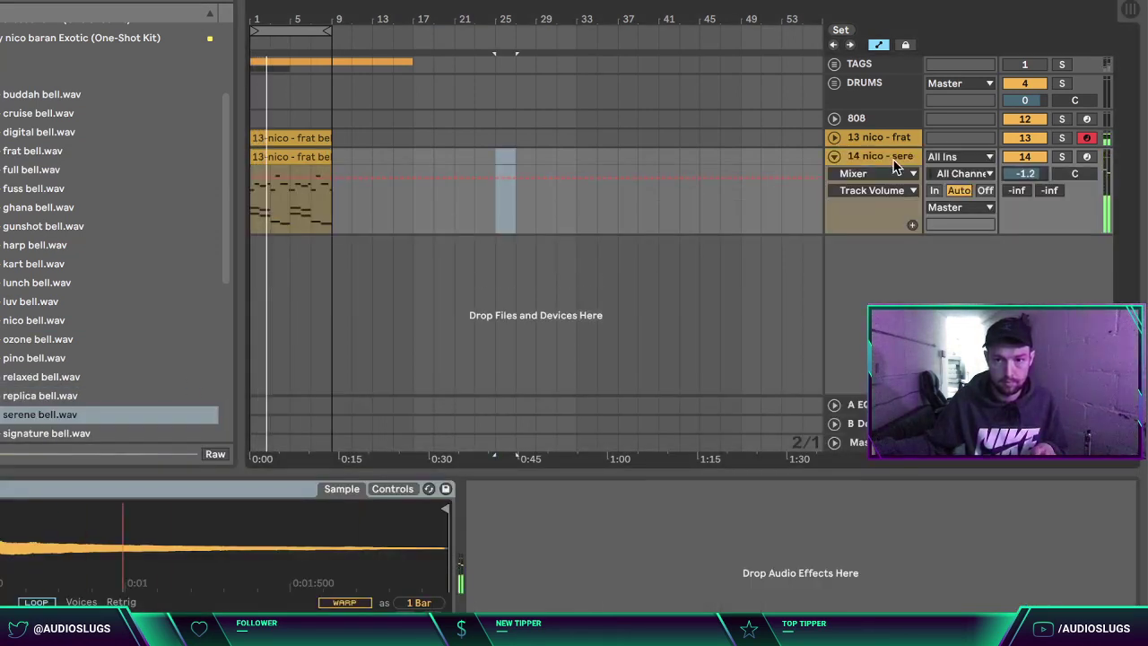
click(835, 156)
shift+click(877, 138)
key(ctrl+g)
Step: Add EQ Eight to the bell group, lowering its mid band and slightly raising band 4
click(860, 141)
click(0, 260)
scroll(2, 282, down, 2)
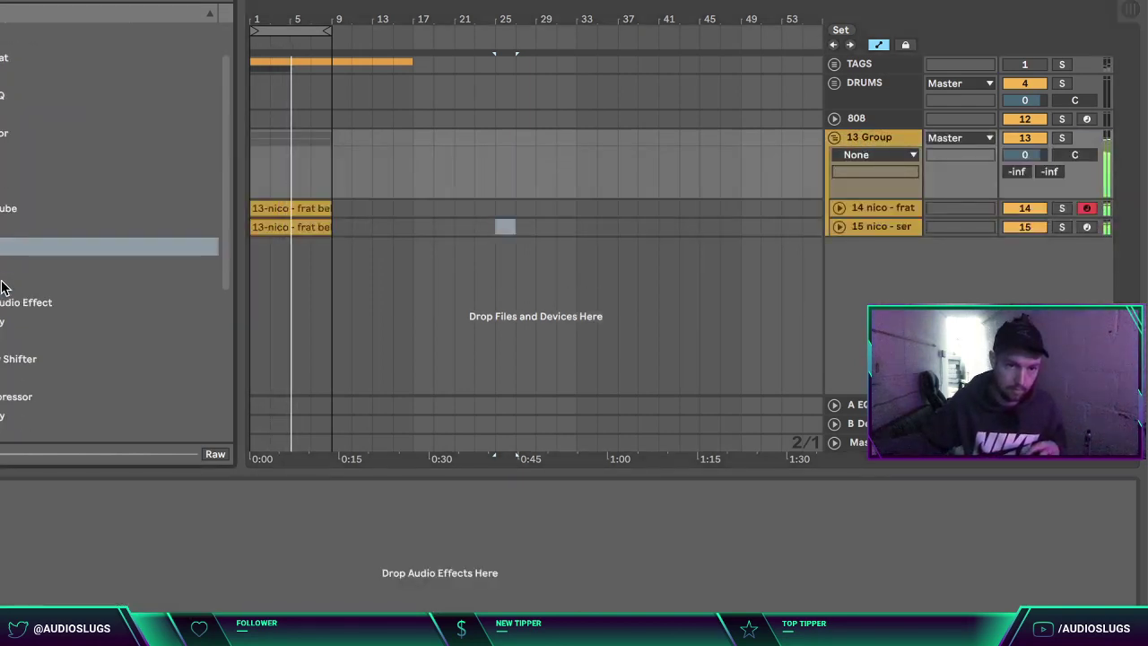
double_click(2, 246)
click(0, 606)
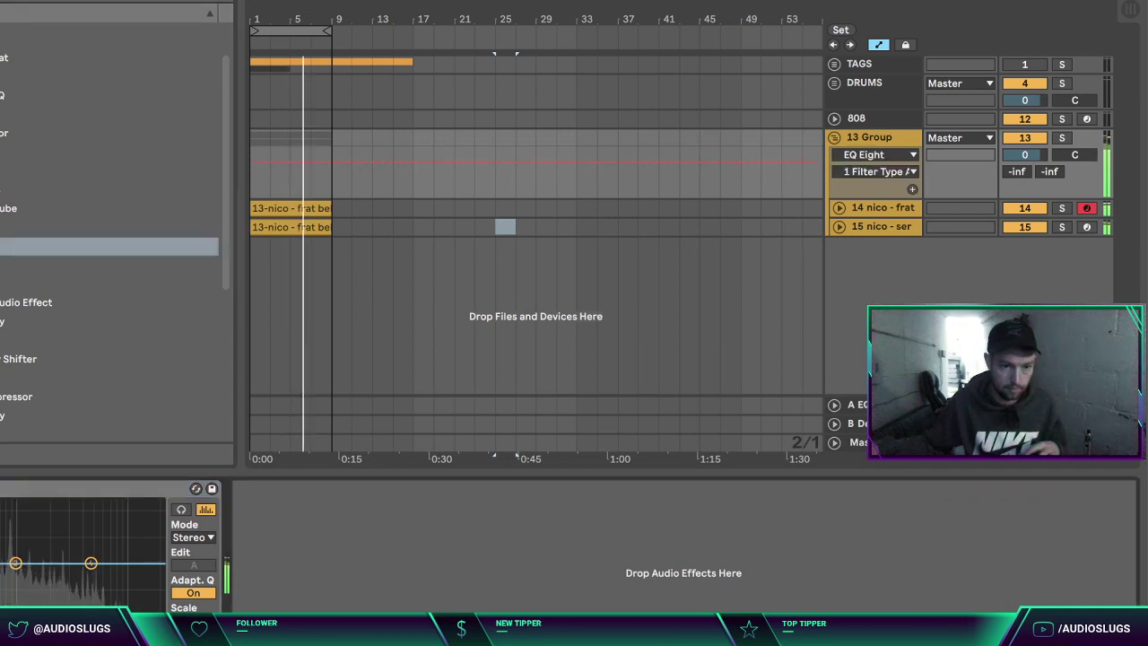
drag(16, 564, 6, 578)
drag(91, 564, 89, 557)
Step: Add the Movement effect to the bell group and choose its Drifting Figures preset
click(859, 138)
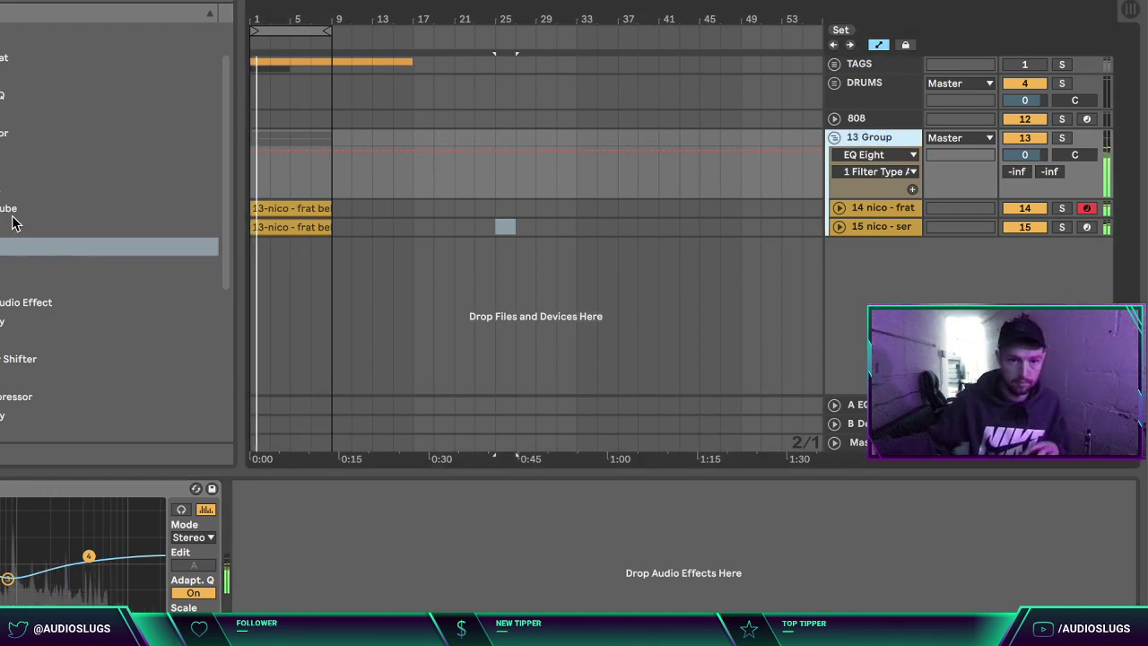
scroll(32, 193, up, 1)
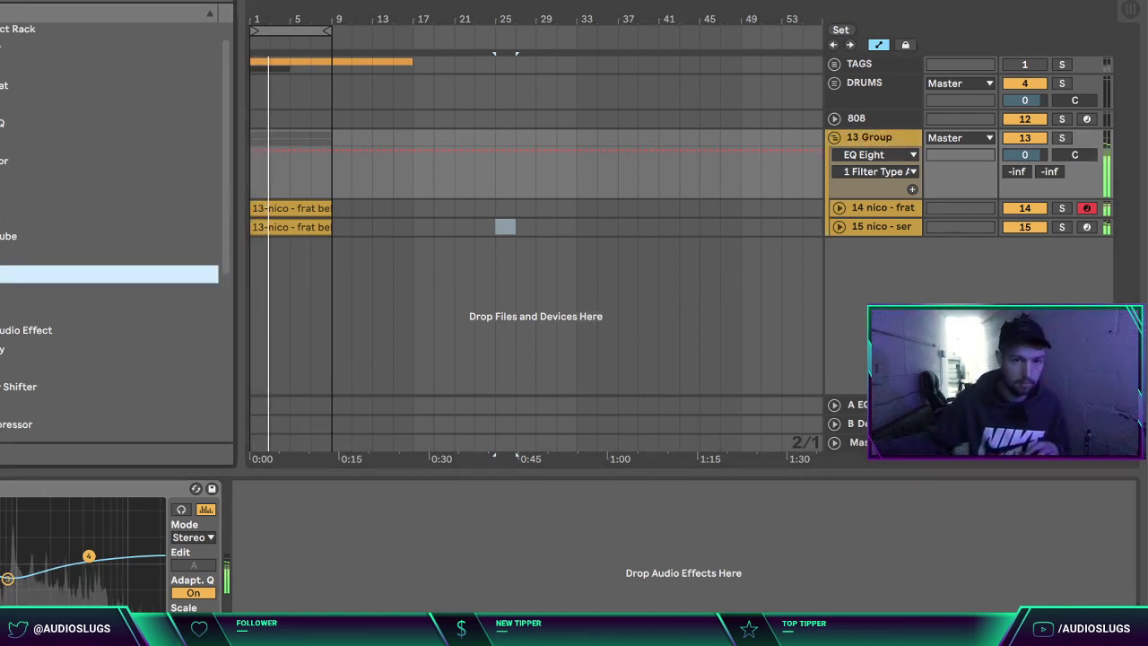
click(0, 179)
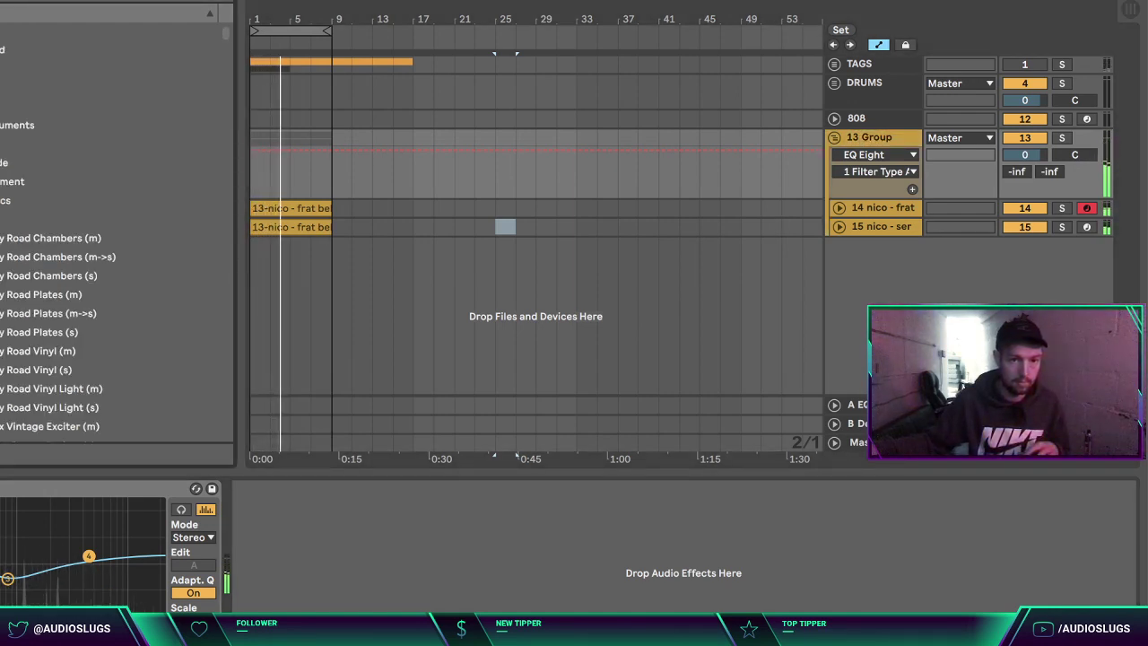
click(7, 182)
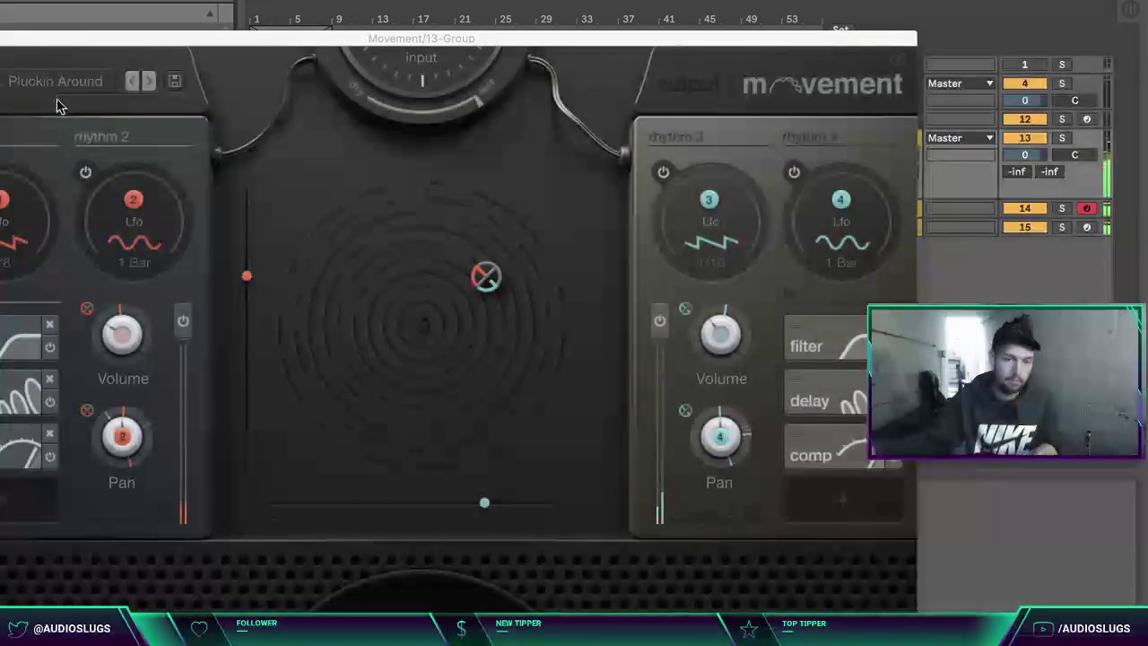
click(148, 81)
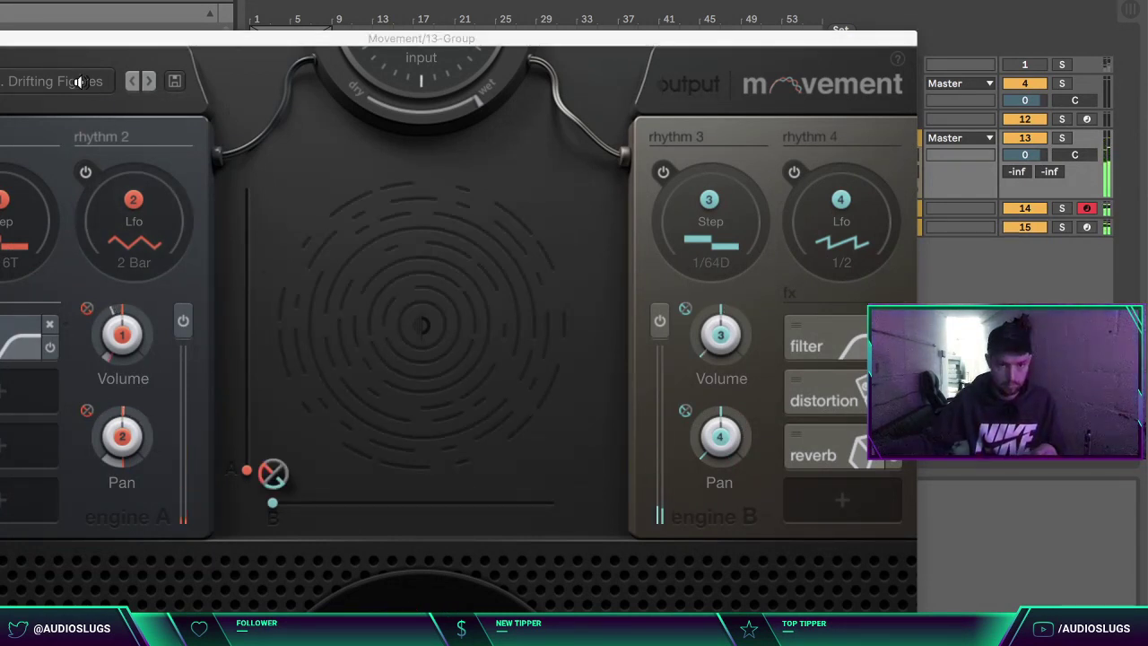
key(super+w)
Step: Set the bell group's volume to 1.0 dB and fold the group
drag(1026, 156, 1025, 151)
click(886, 137)
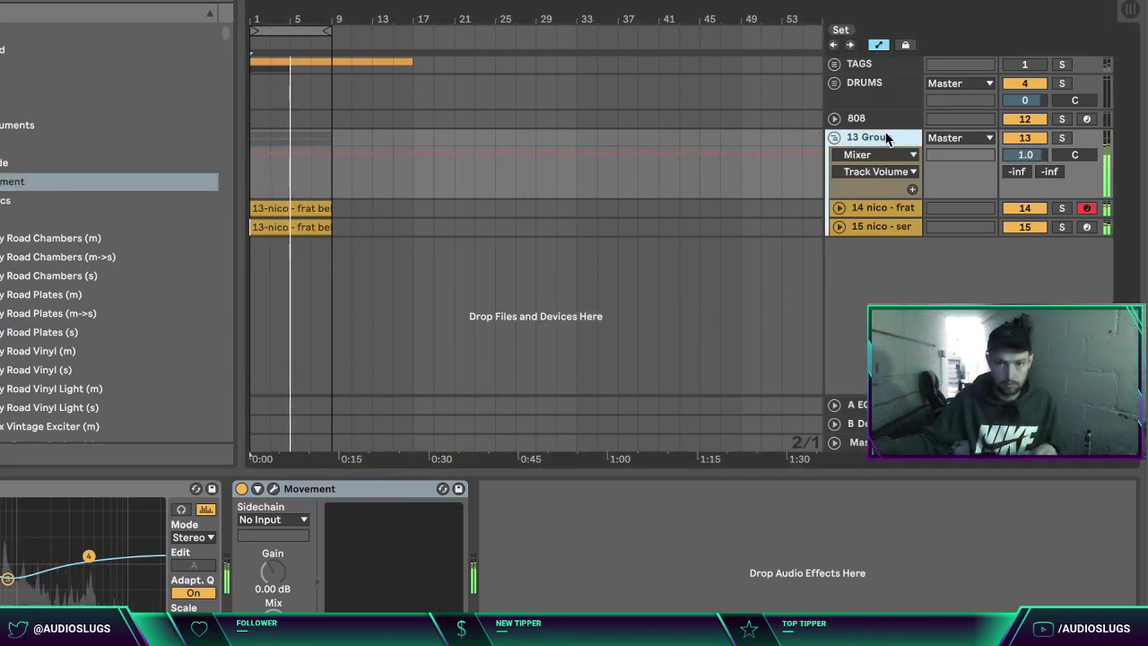
click(850, 120)
click(847, 136)
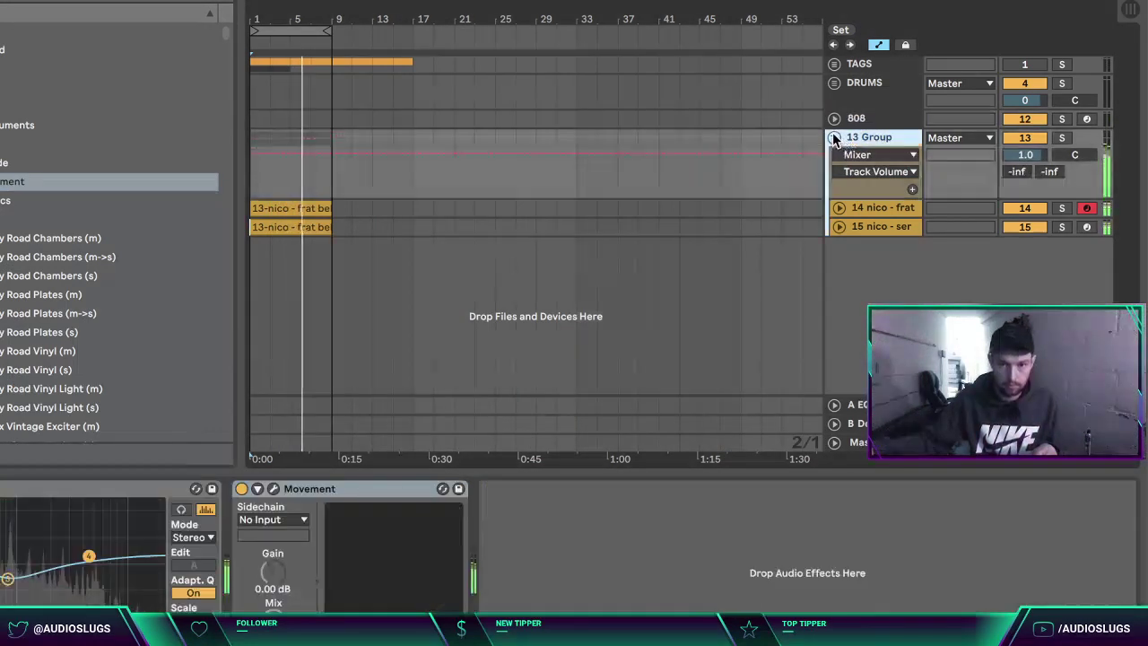
click(835, 139)
Step: Arm the 808 track, record an 808 bass line from bar 1, and restart playback
click(877, 119)
click(1087, 118)
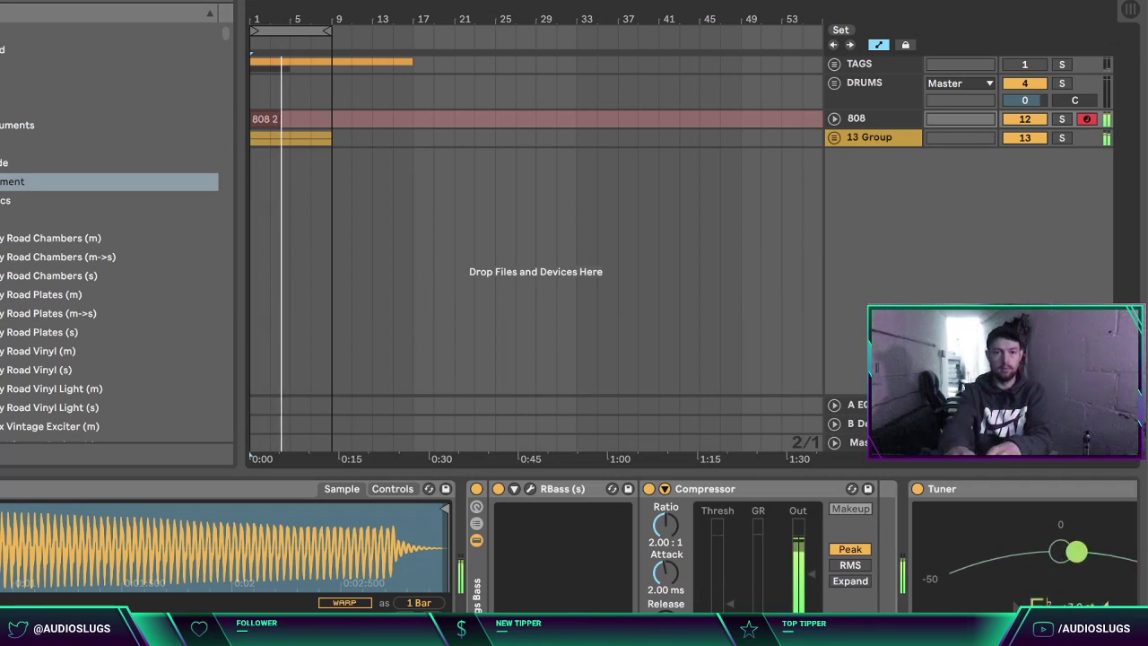
key(space)
key(space)
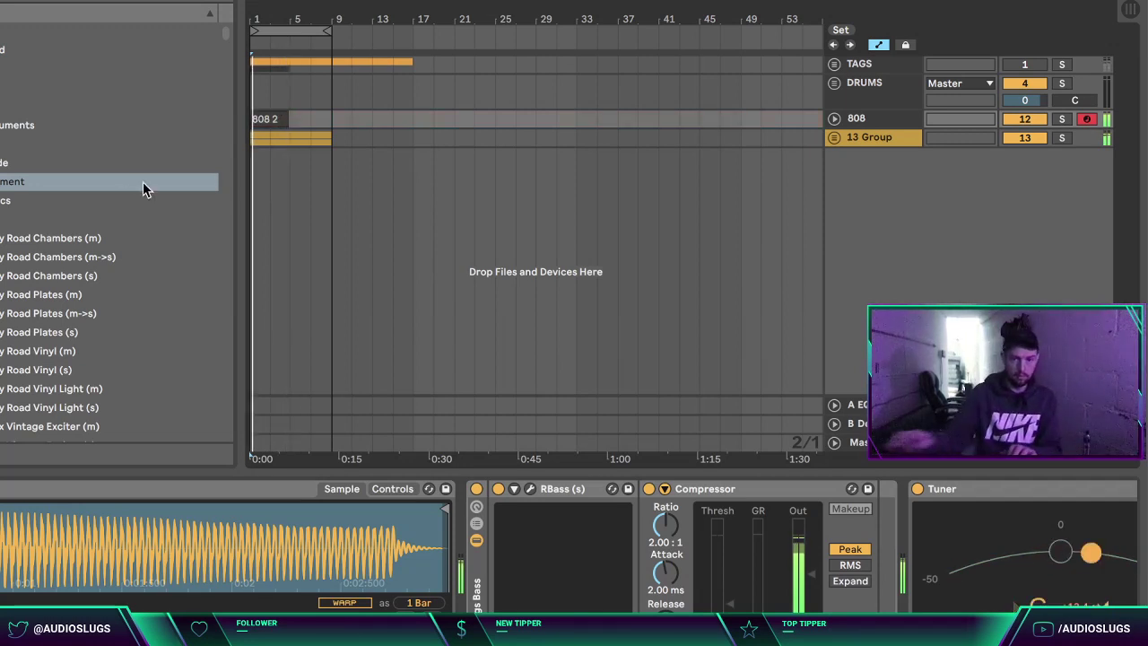
Step: Trim the 808 clip to end at bar 5, quantize its notes and extend each to the next note's start
click(290, 122)
double_click(280, 119)
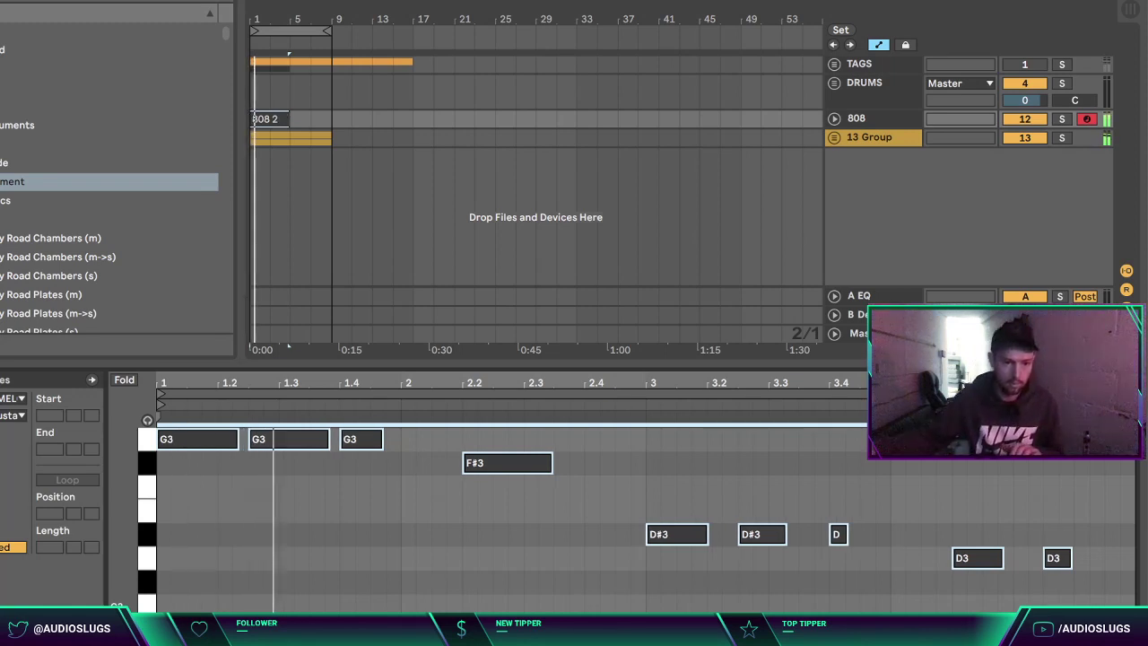
key(ctrl+l)
click(418, 563)
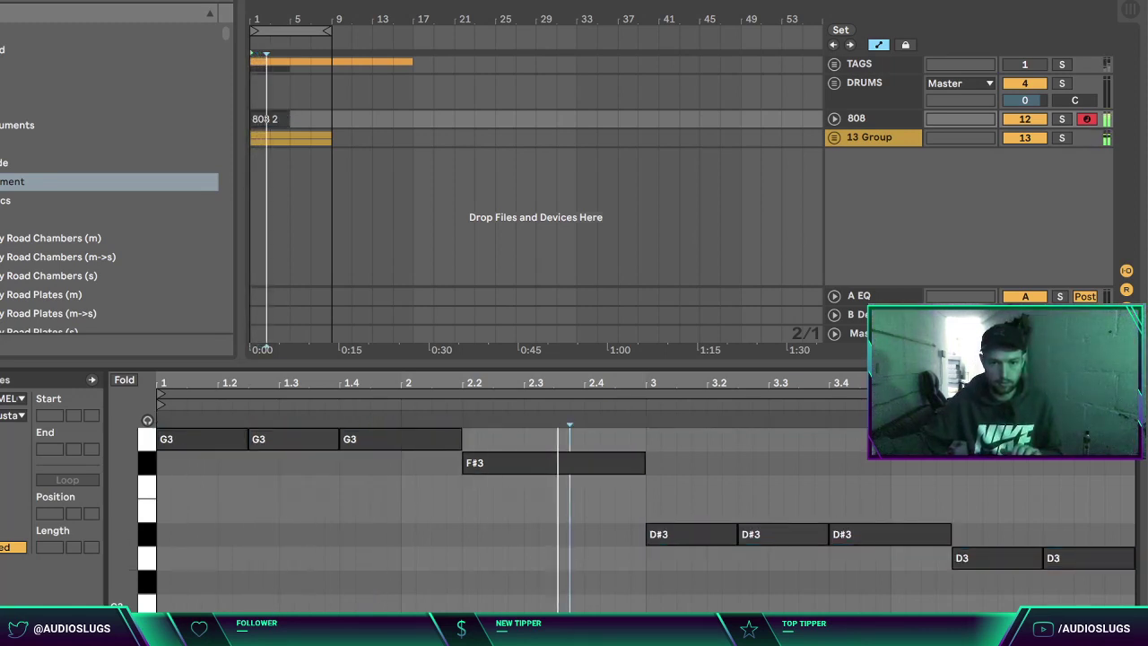
key(ctrl+alt+l)
Step: Duplicate the four-bar 808 clip up to bar 9 and unfold the 808 track to show its notes
click(278, 118)
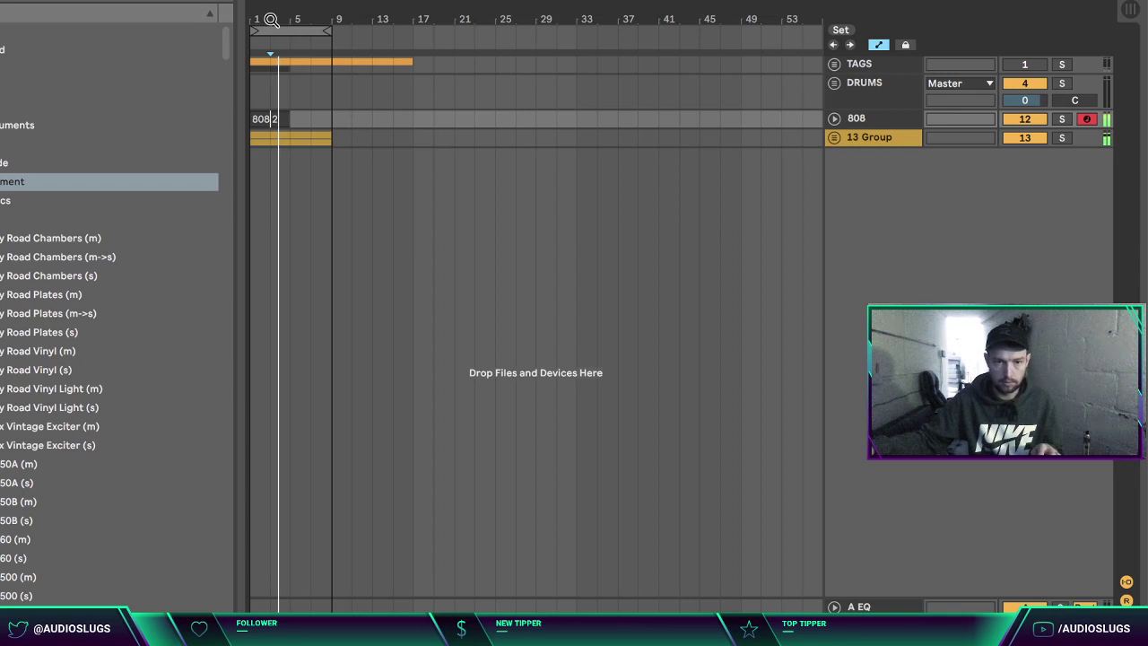
drag(272, 18, 272, 126)
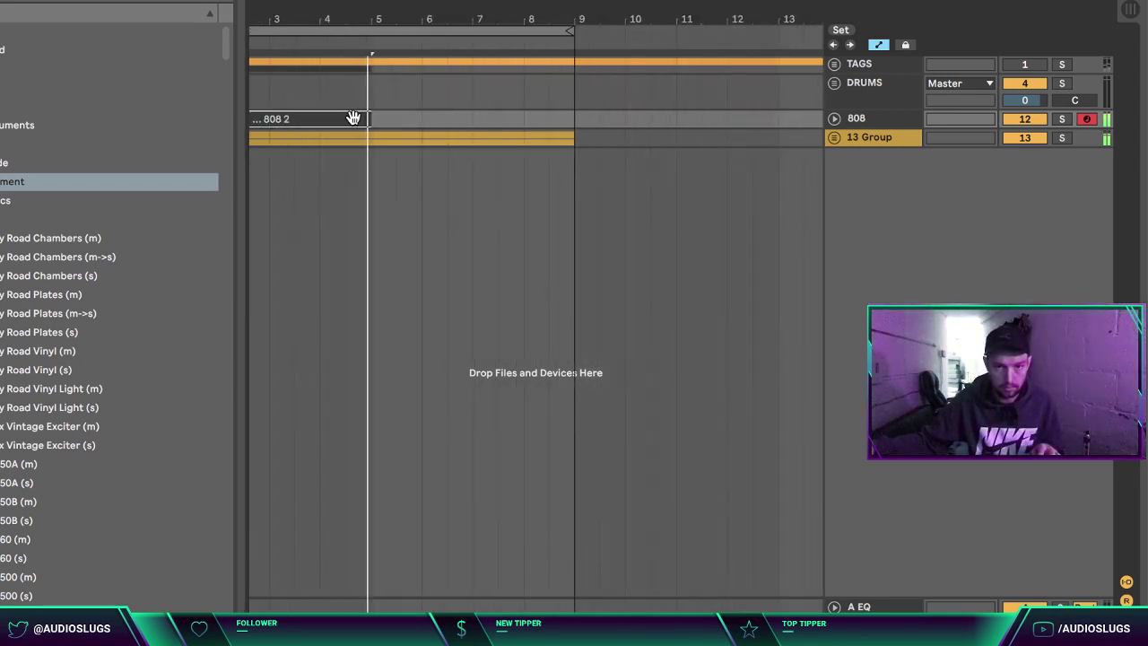
key(super+d)
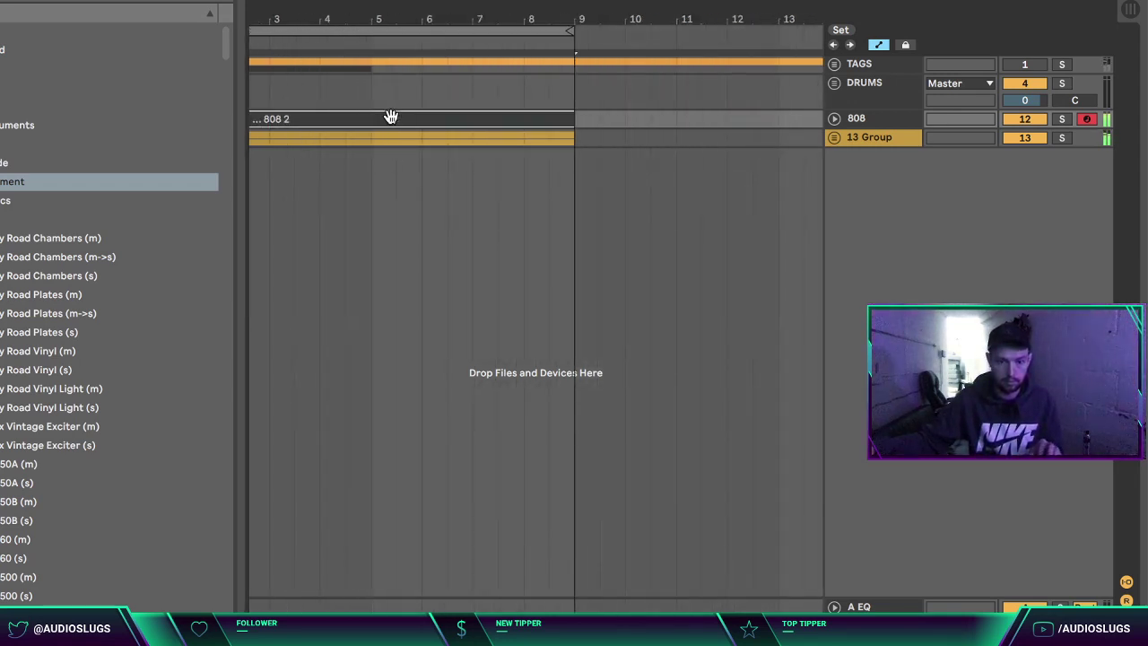
click(549, 138)
click(834, 119)
click(878, 120)
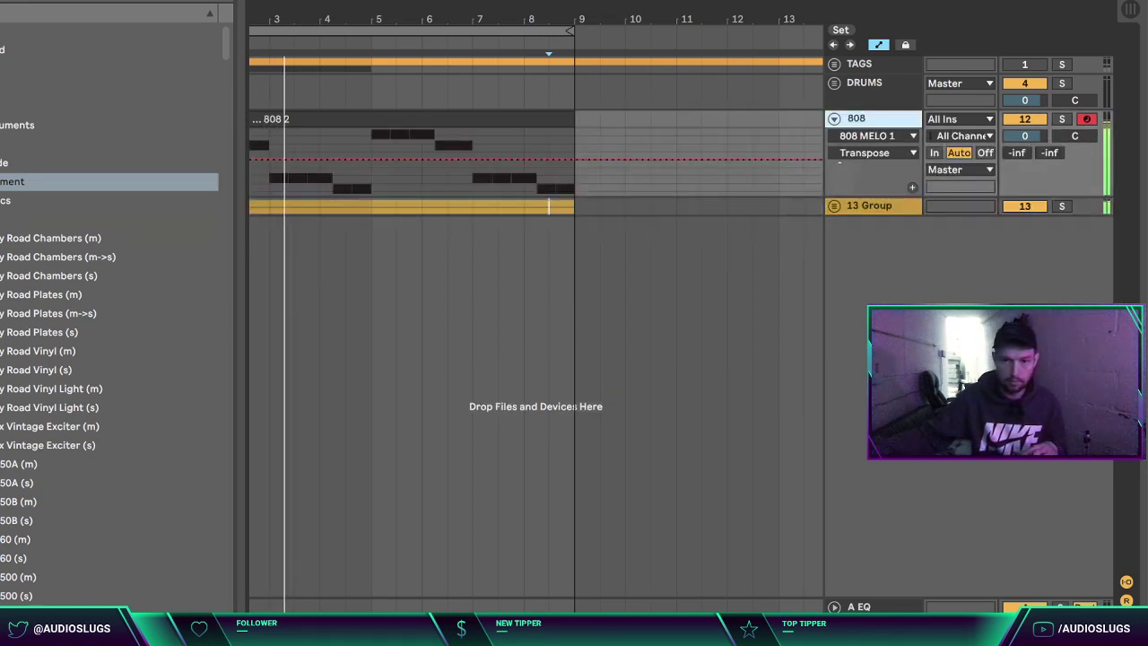
Step: Display the 808 track's devices and browse the drum kit folders for a replacement 808 sample
click(2, 148)
click(1, 148)
click(2, 148)
click(2, 148)
click(1, 148)
click(2, 50)
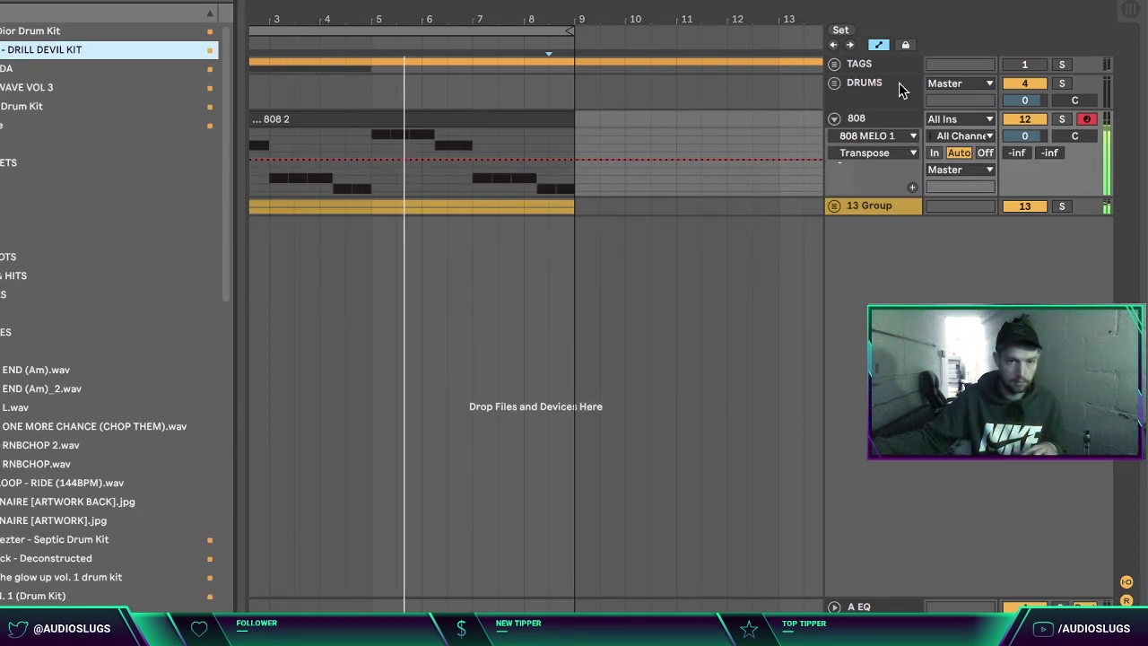
click(854, 119)
key(shift+Tab)
scroll(97, 415, down, 4)
click(2, 251)
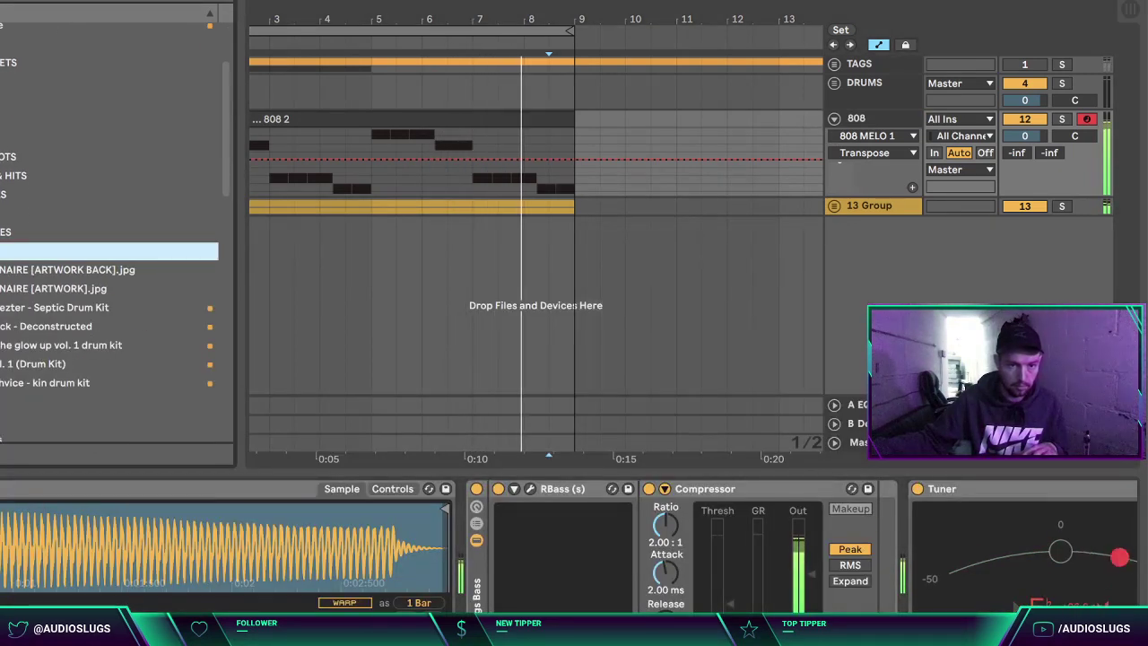
click(2, 27)
click(2, 125)
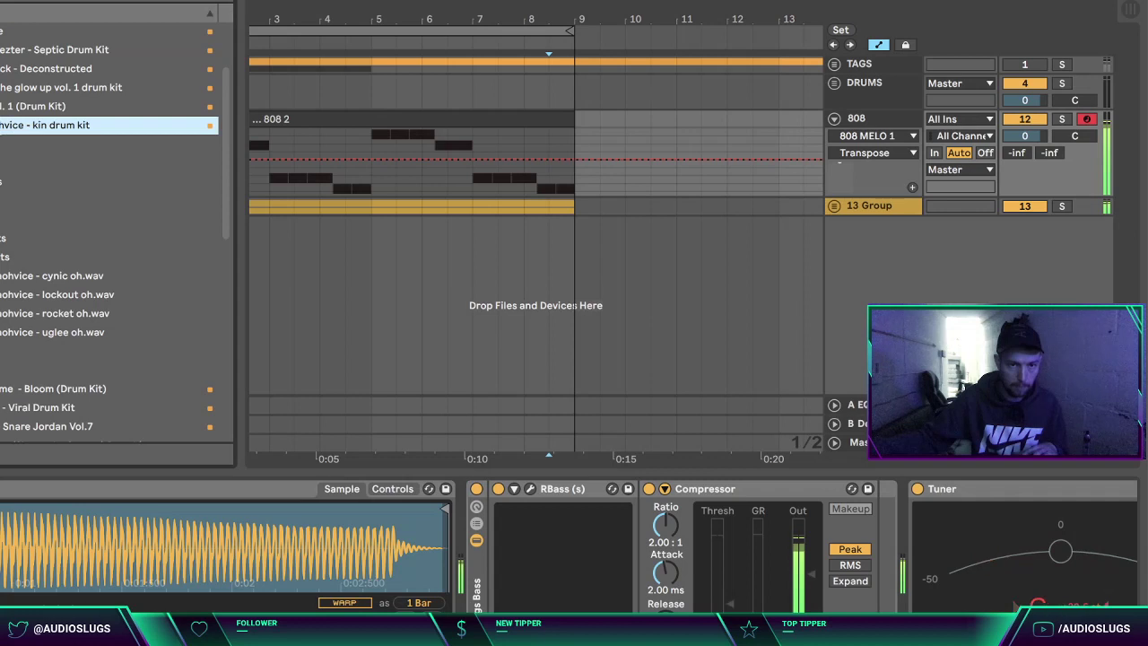
Step: Go through the drum kit's 808 samples and load Short Spinz 808.wav onto the 808 track
click(1, 126)
click(2, 107)
click(2, 126)
click(2, 144)
click(2, 165)
click(3, 181)
click(3, 200)
click(3, 219)
click(4, 238)
click(6, 257)
click(9, 275)
double_click(6, 258)
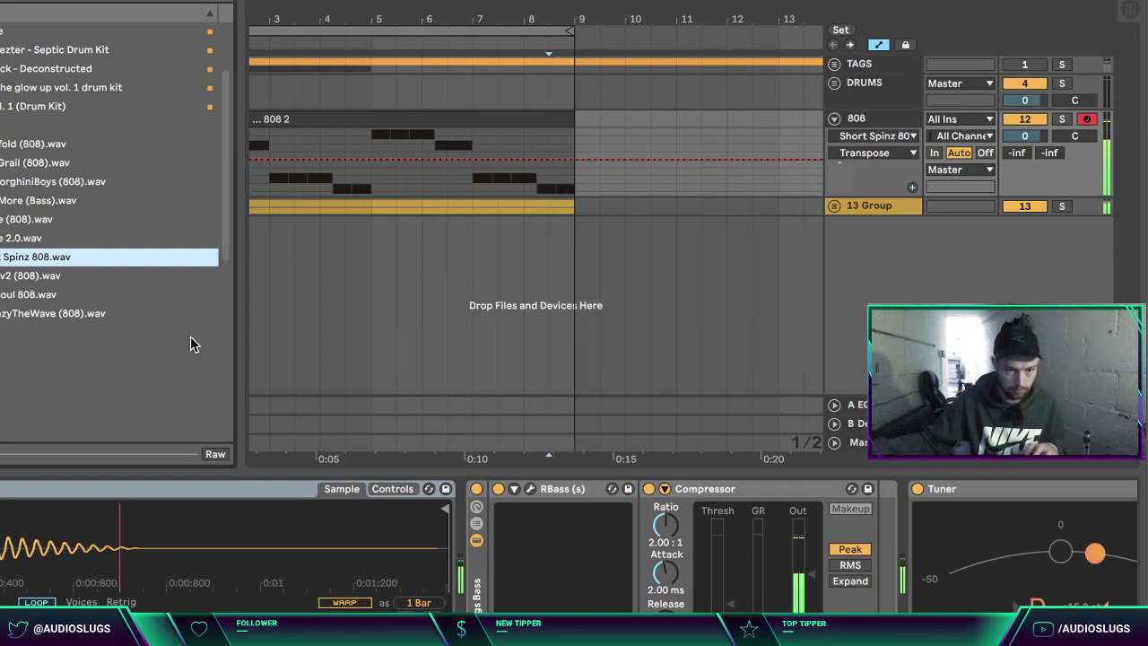
Step: Show the 808 sampler's Controls page with its pitch envelope settings, and hide the device view
click(1, 547)
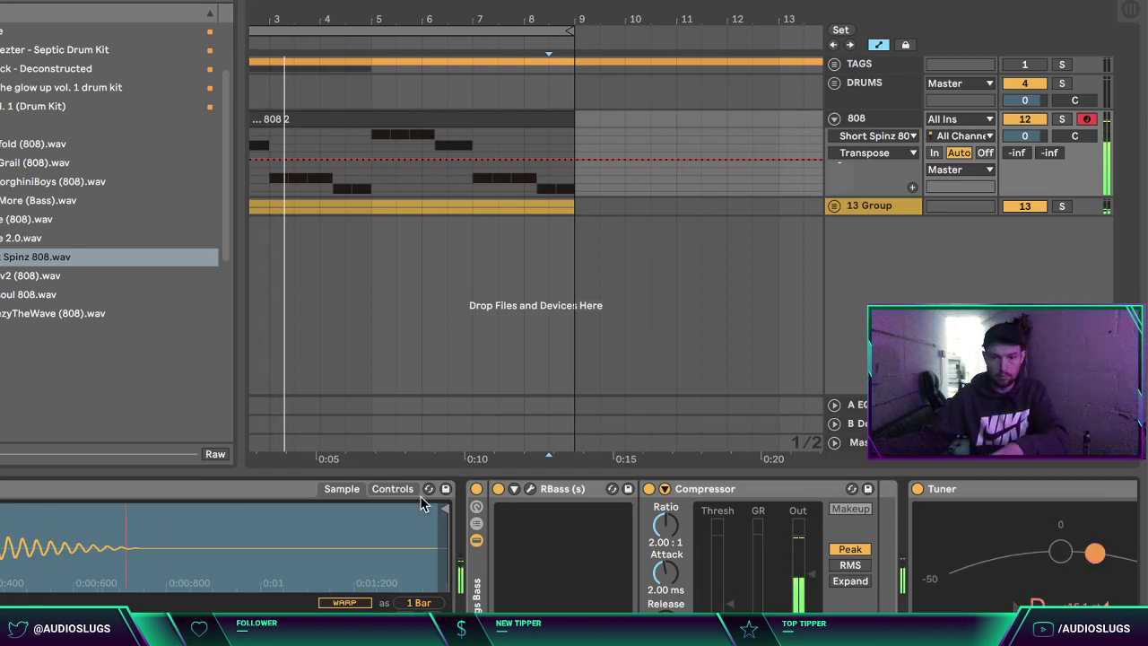
click(393, 489)
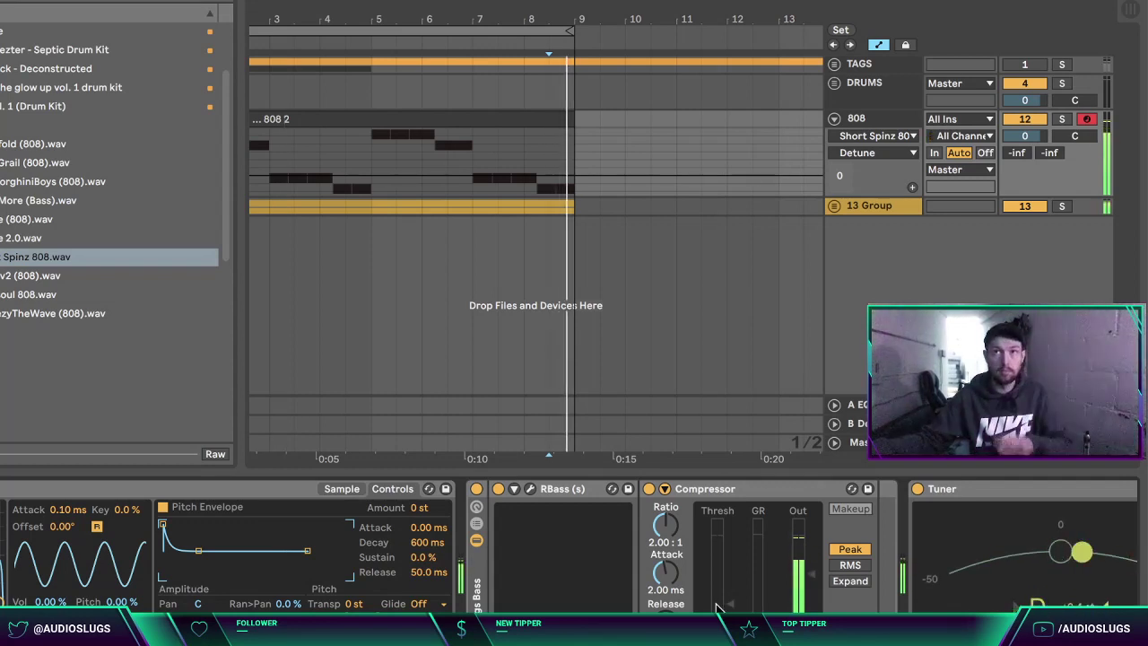
click(1127, 636)
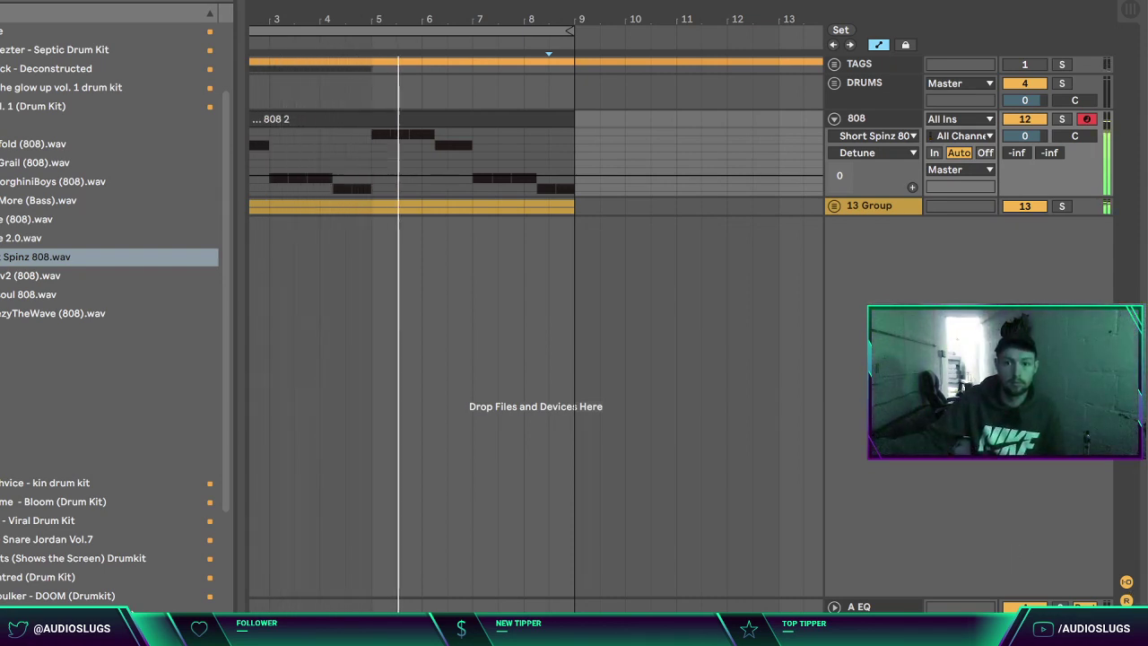
Step: Unfold the DRUMS group and insert an empty MIDI clip on the SNARE track from bar 1 to bar 5
click(834, 83)
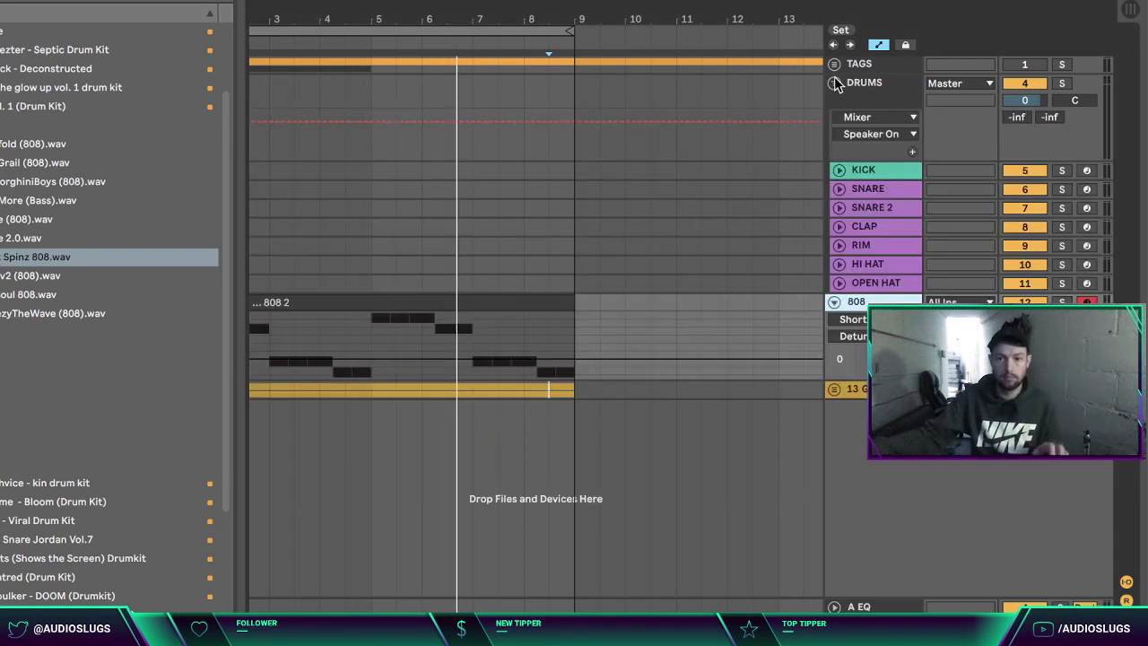
scroll(423, 197, left, 3)
click(451, 186)
drag(451, 189, 180, 187)
key(ctrl+shift+m)
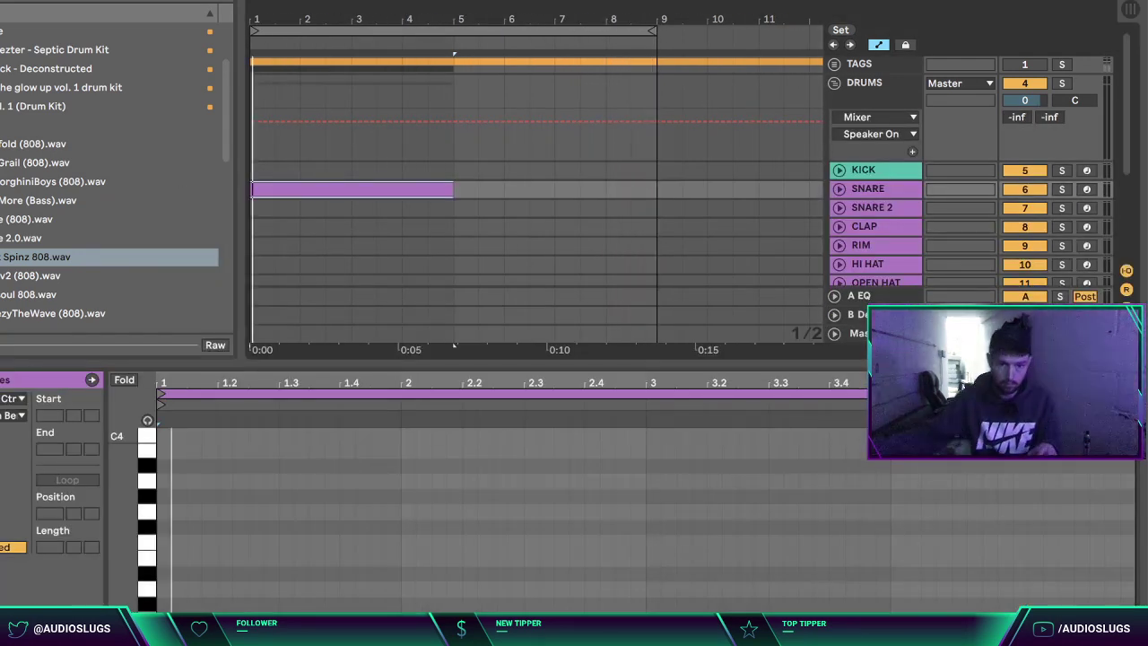
Step: Restart playback and add snare notes on beat 3 of each bar, plus an extra hit near the end of bar 3
key(space)
key(space)
click(279, 592)
click(309, 583)
click(387, 592)
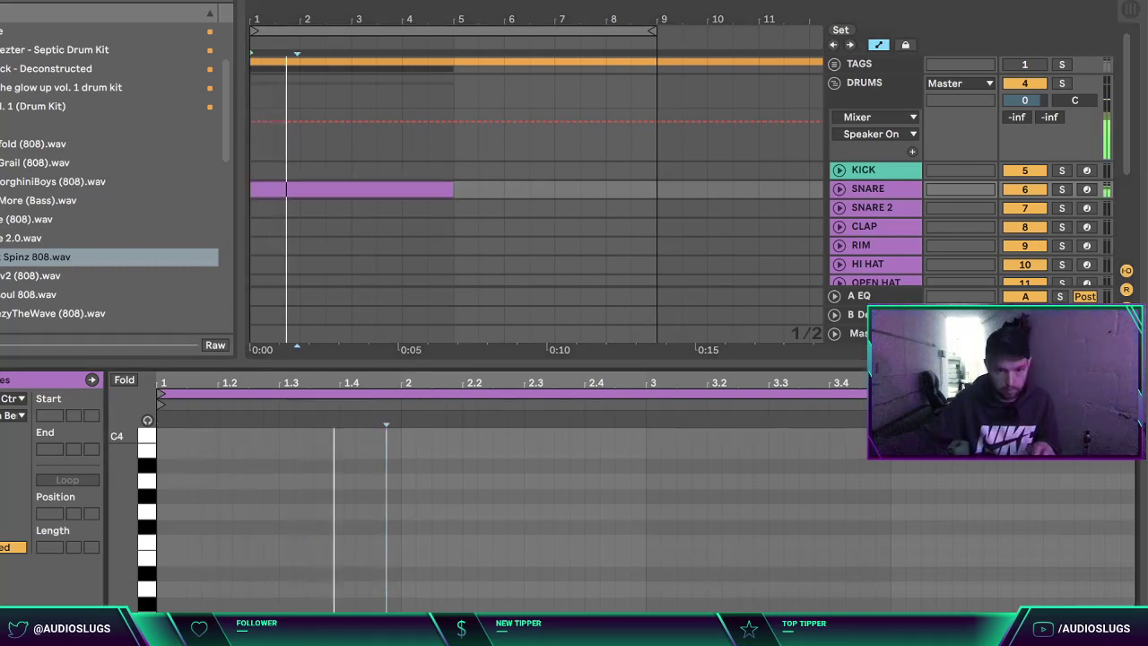
click(549, 583)
click(723, 559)
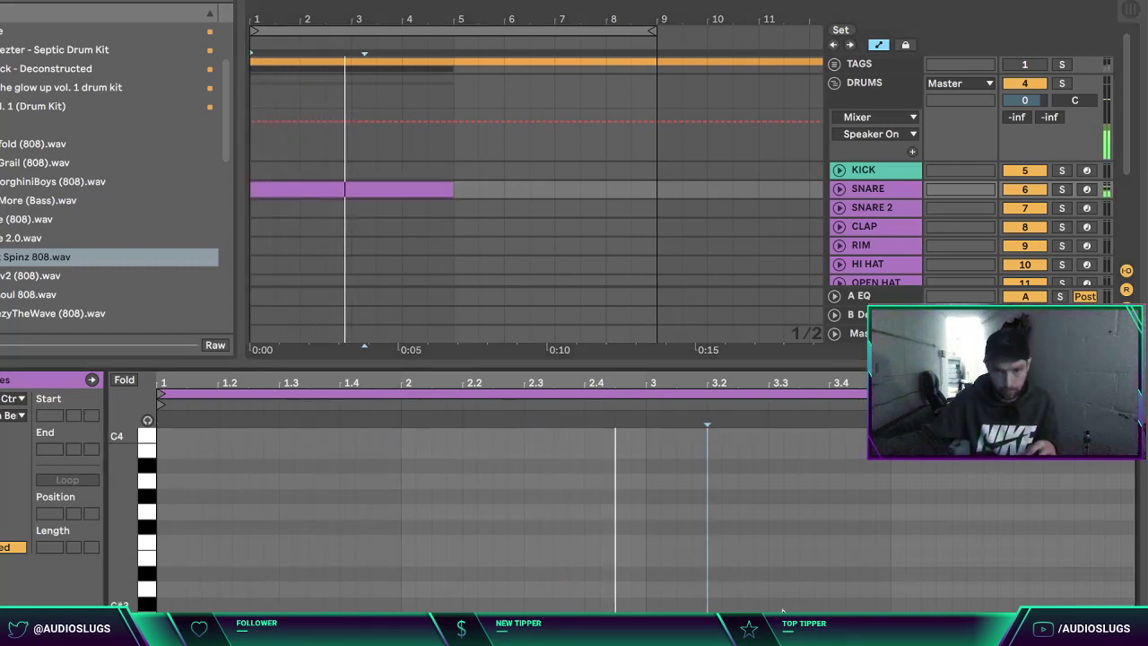
click(949, 551)
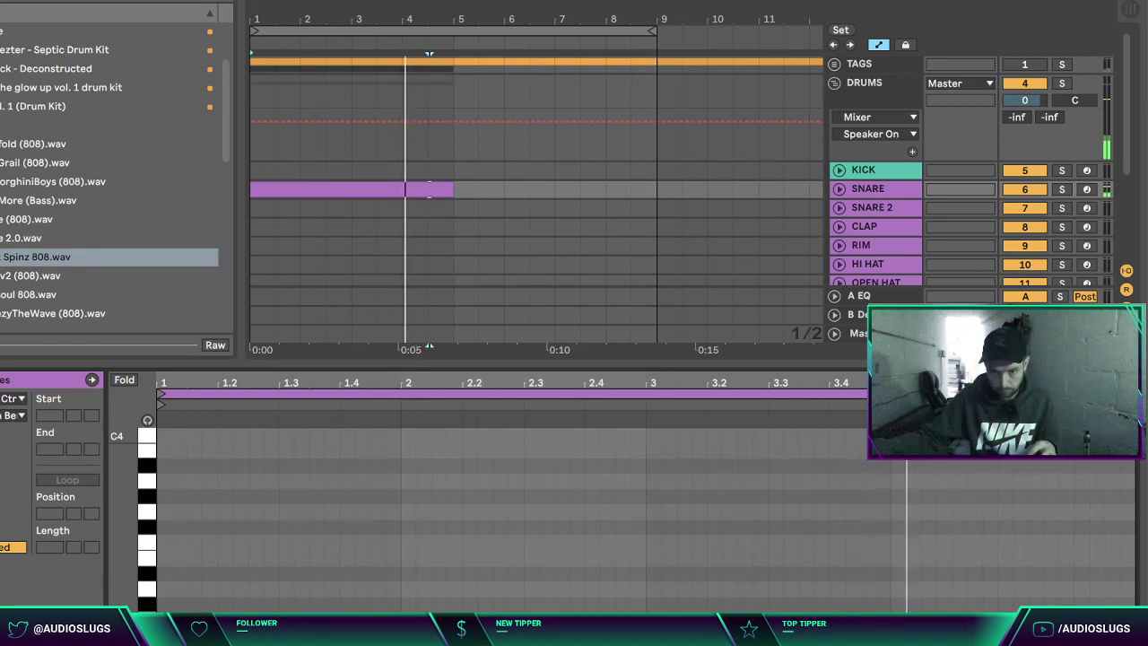
click(1046, 570)
click(1057, 574)
click(879, 588)
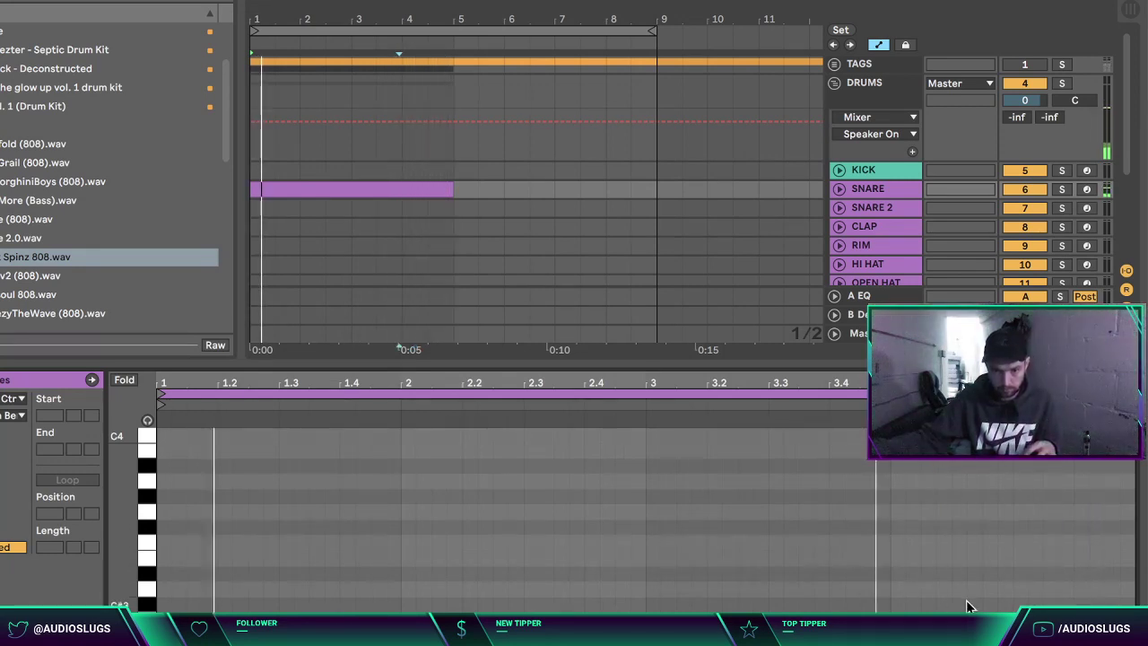
click(920, 576)
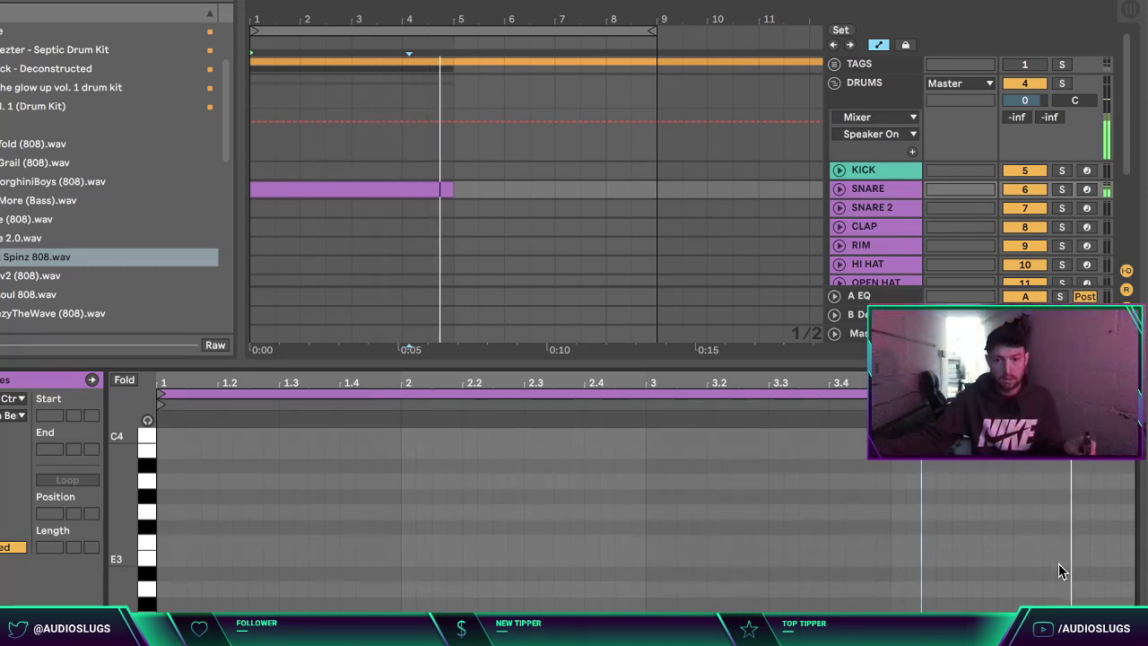
Step: Close the clip editor, duplicate the snare clip up to bar 9 and copy the pattern to SNARE 2
key(super+alt+l)
click(401, 202)
click(400, 190)
key(super+d)
drag(400, 190, 396, 211)
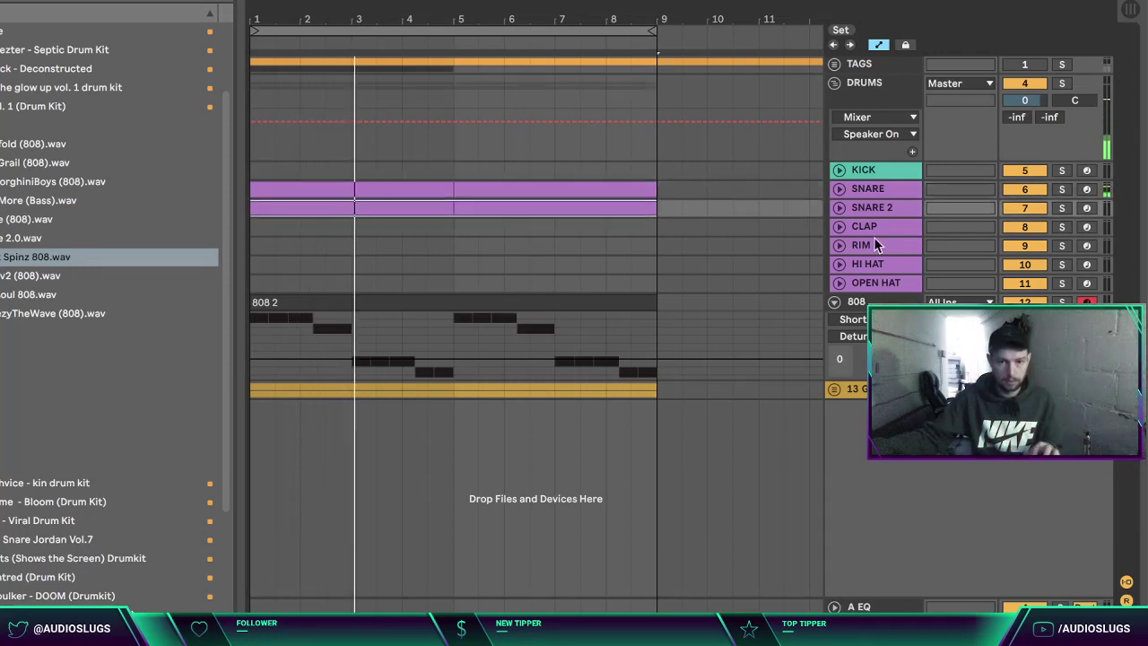
Step: Delete the CLAP and RIM tracks from the DRUMS group
click(880, 240)
shift+click(879, 228)
key(Delete)
Step: Find the kit's snare samples and load the one ending in "ehall (Snare).wav" onto the SNARE track
key(Up)
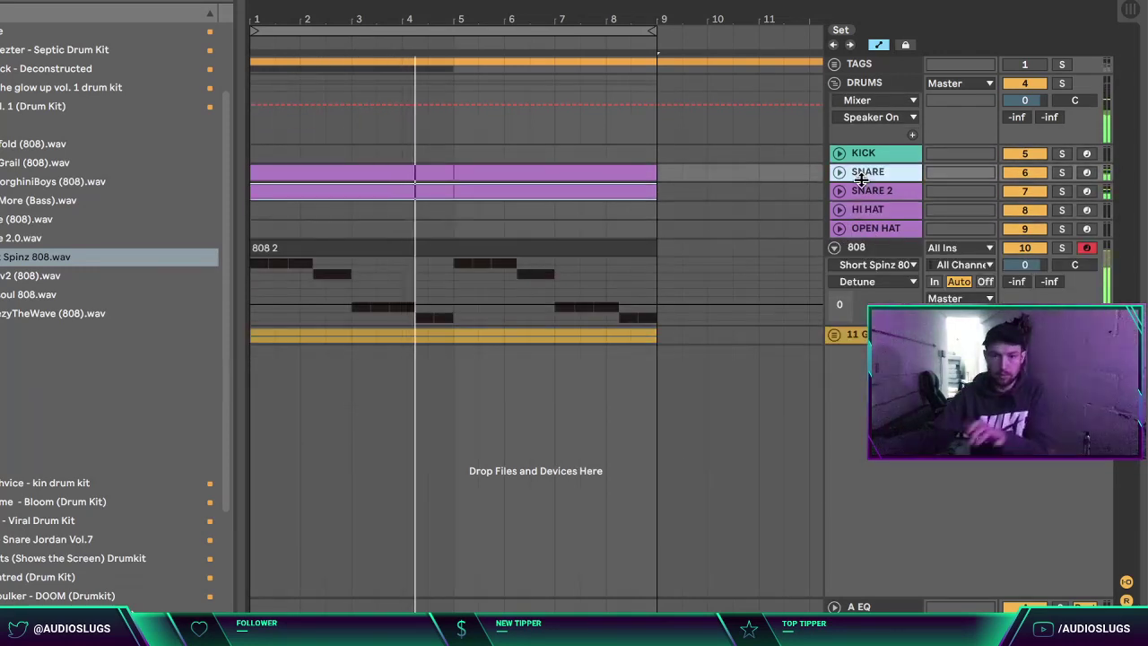
click(1, 124)
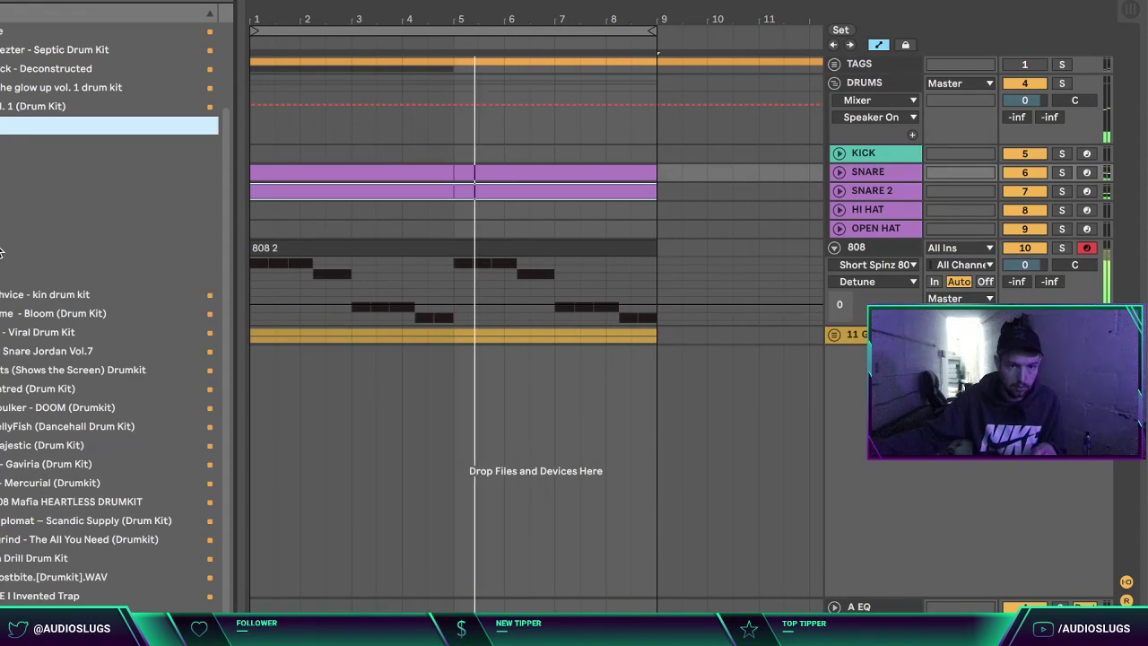
click(2, 275)
key(Down)
click(22, 316)
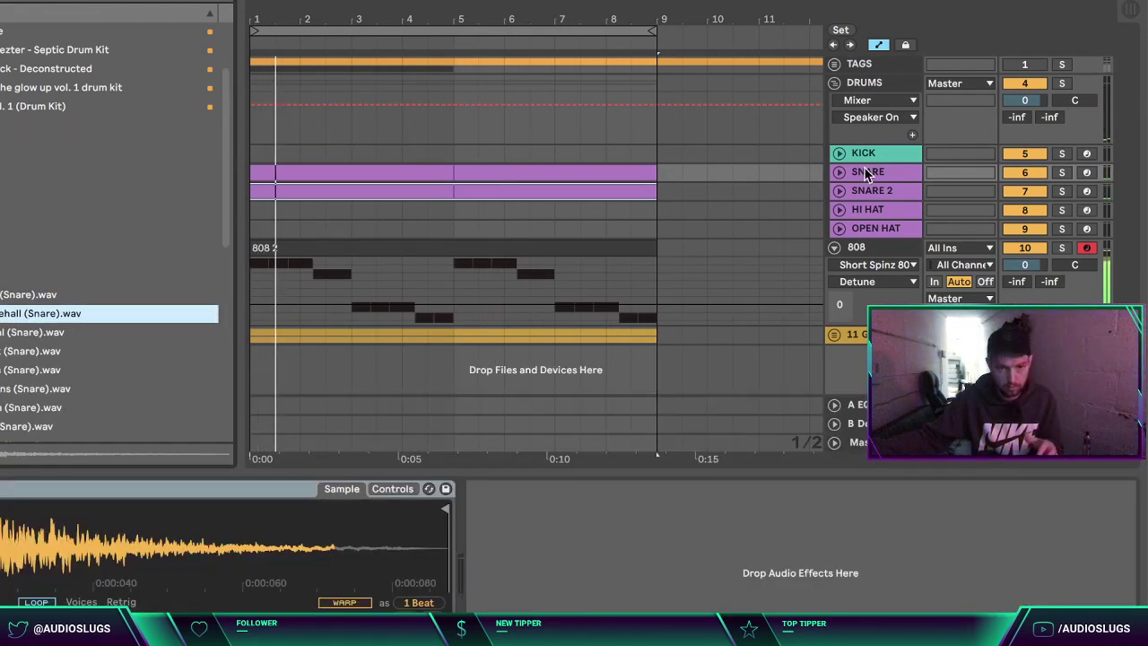
Step: Unfold the SNARE track and set its volume to 1.5 dB
click(840, 172)
click(1026, 189)
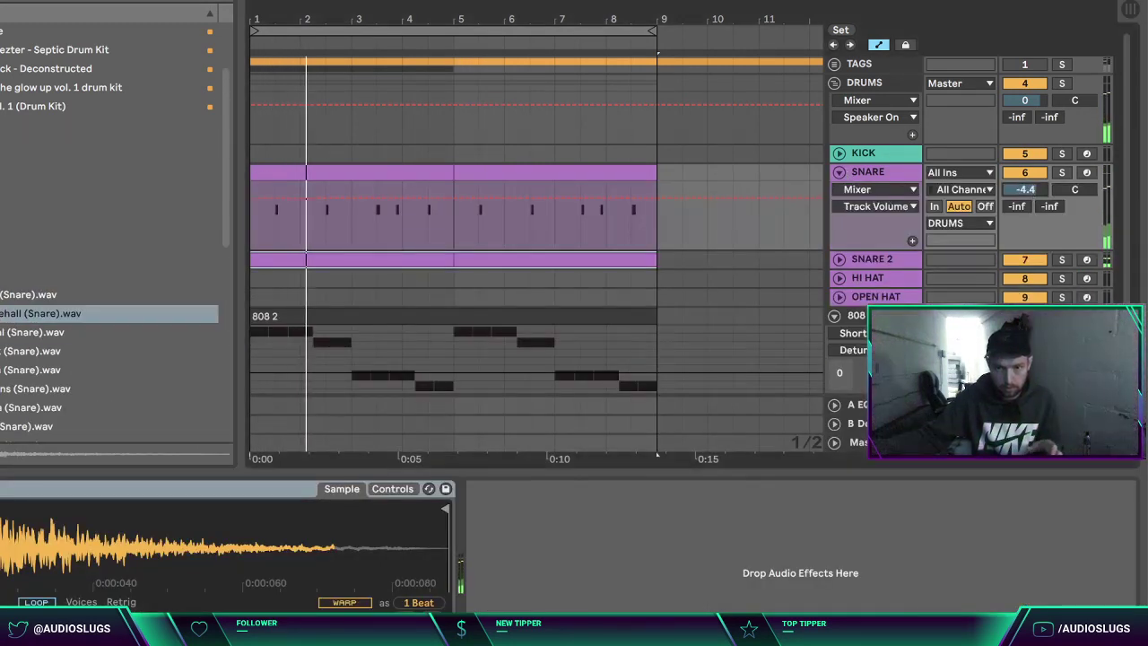
drag(1026, 189, 1025, 182)
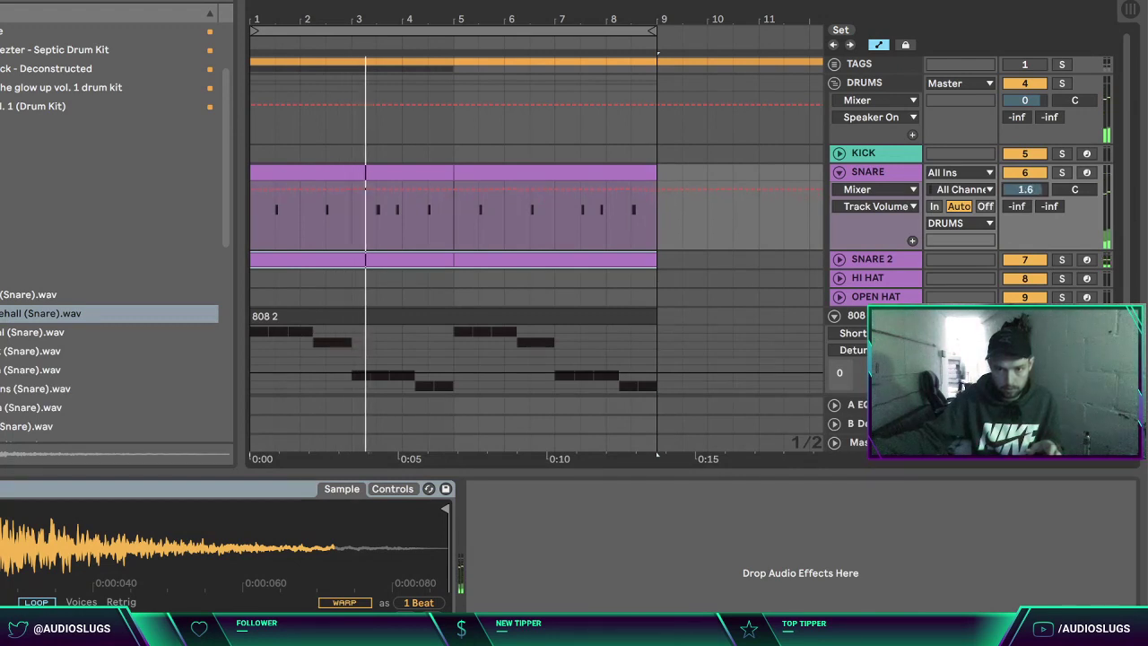
Step: Unfold SNARE 2, audition more snare samples from the kit and load a different one onto it
click(871, 260)
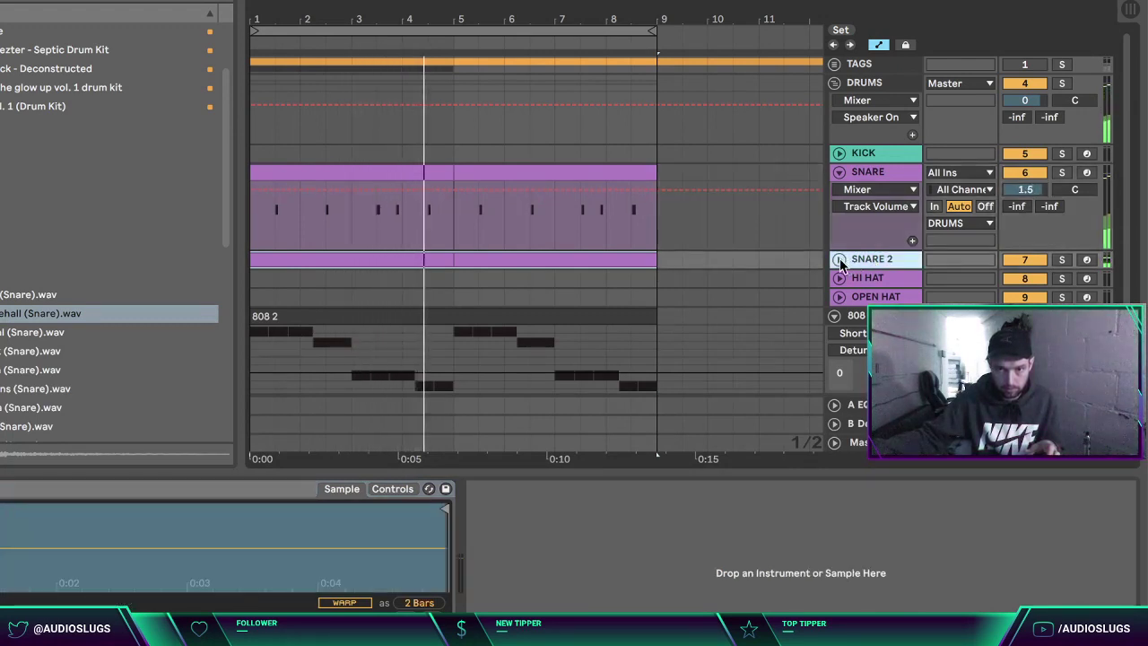
click(839, 259)
click(20, 370)
click(16, 390)
click(3, 410)
click(1, 427)
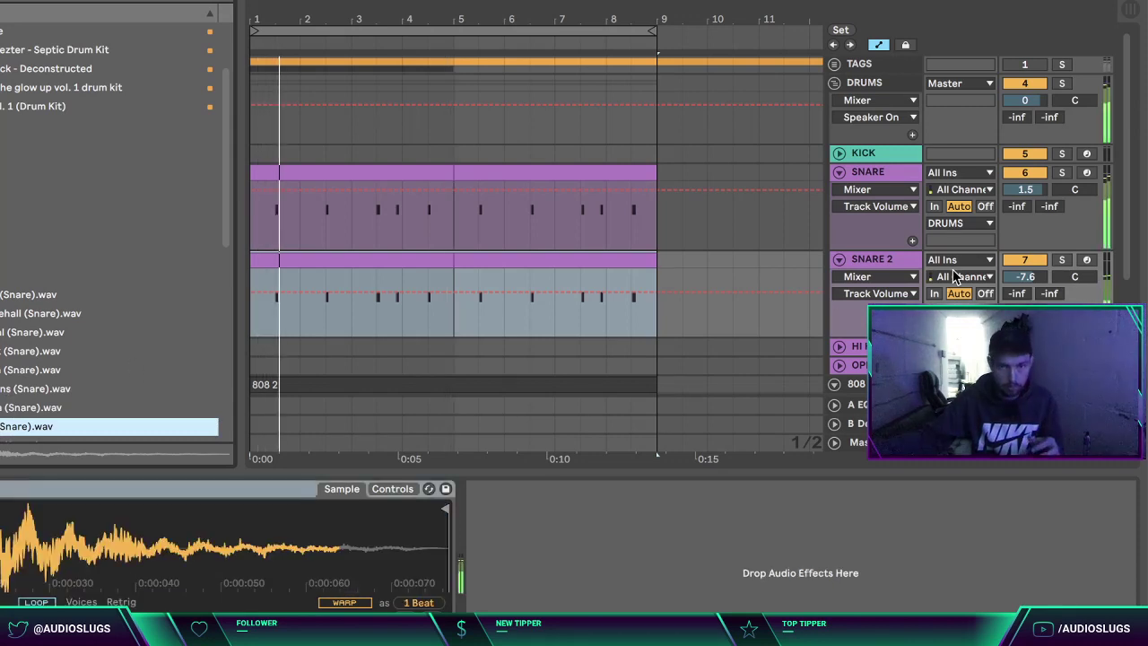
Step: Lower SNARE 2's volume and fold the SNARE 2 and SNARE tracks
drag(1025, 278, 1022, 280)
key(u)
key(Up)
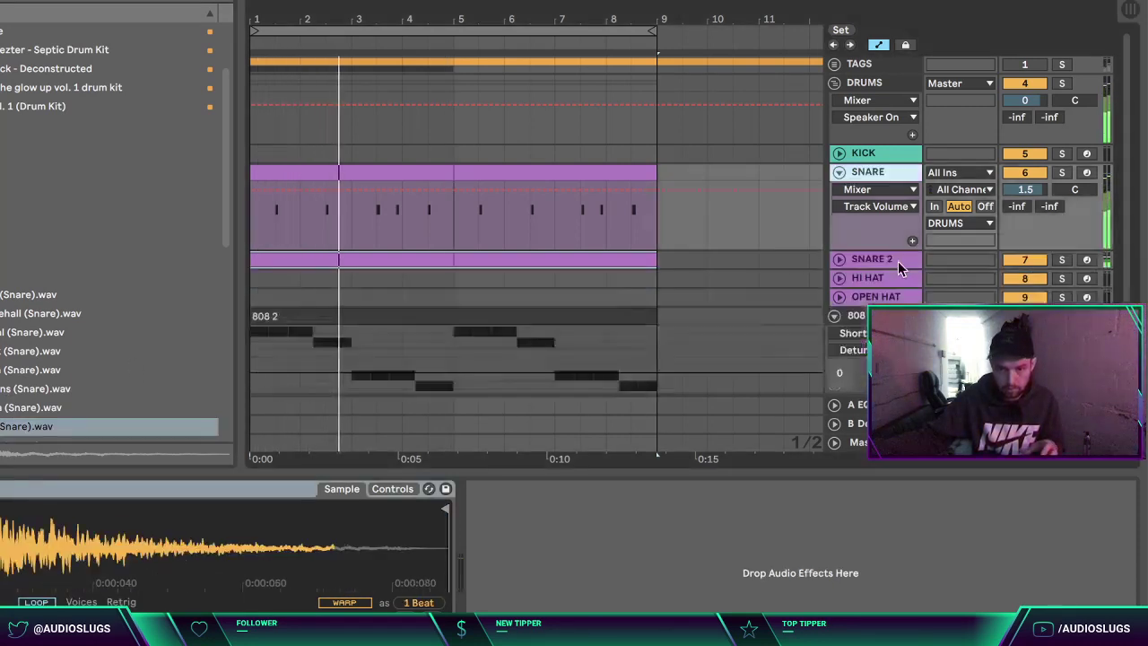
key(u)
Step: Unfold the KICK track, copy the eight-bar 808 clip onto it and open the copy for note editing
key(Up)
key(u)
drag(440, 317, 395, 168)
double_click(395, 169)
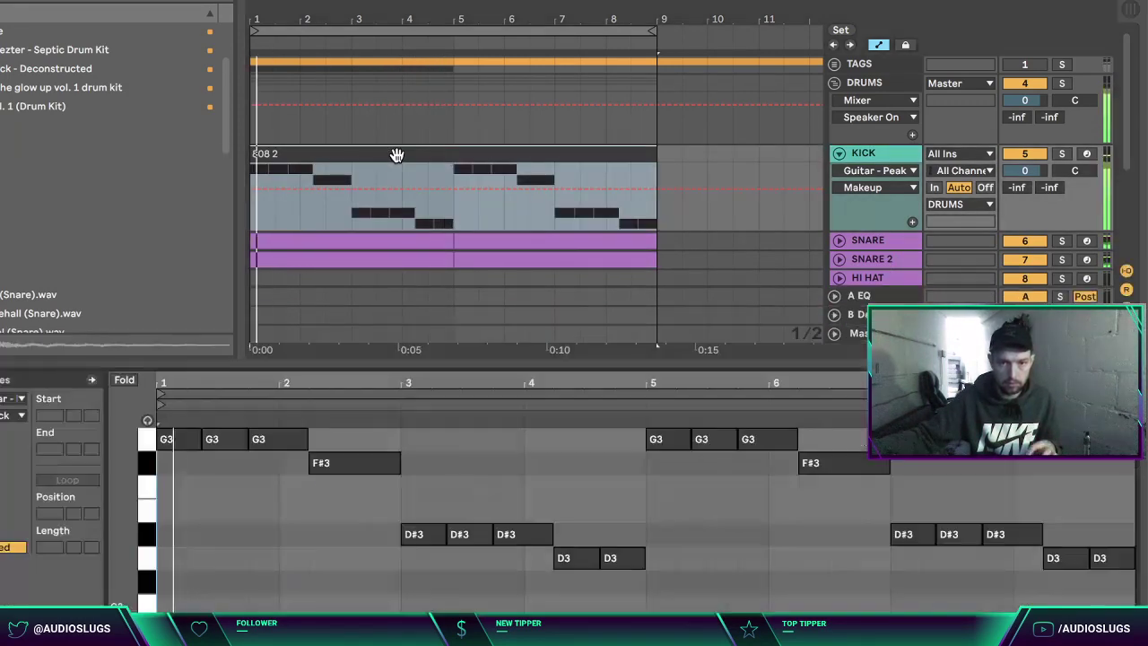
Step: Fold the note view to used pitches, move all kick notes down to D3 and unfold it again
key(space)
click(146, 436)
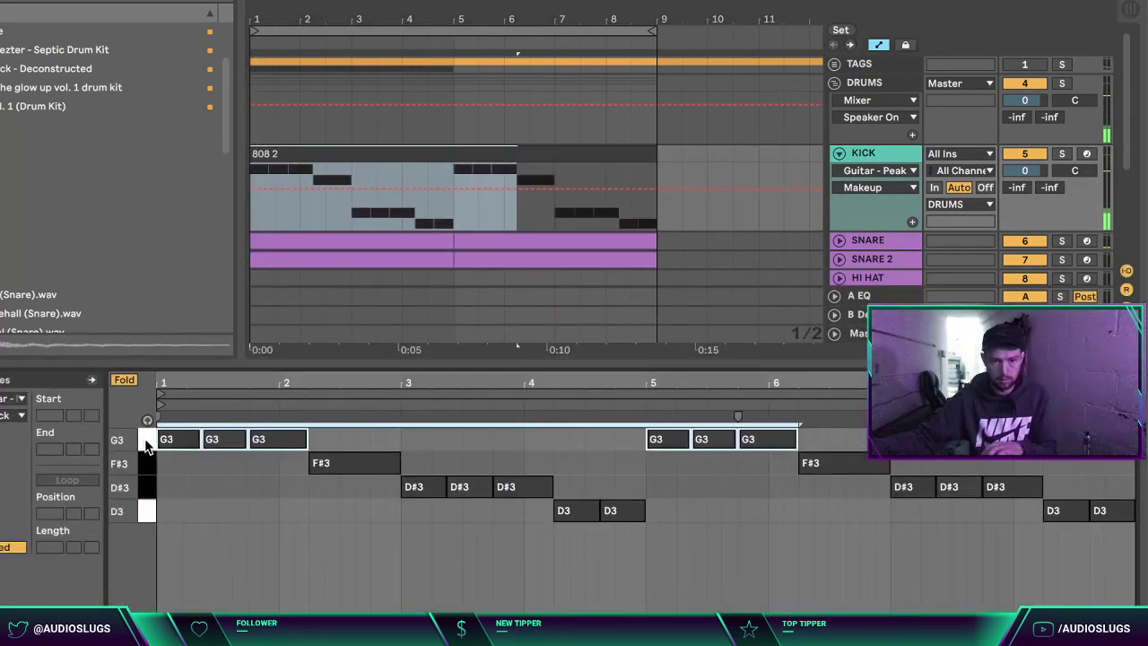
key(Down)
key(Down)
key(Down)
click(151, 459)
key(Down)
key(Down)
click(149, 479)
key(Down)
key(space)
click(124, 379)
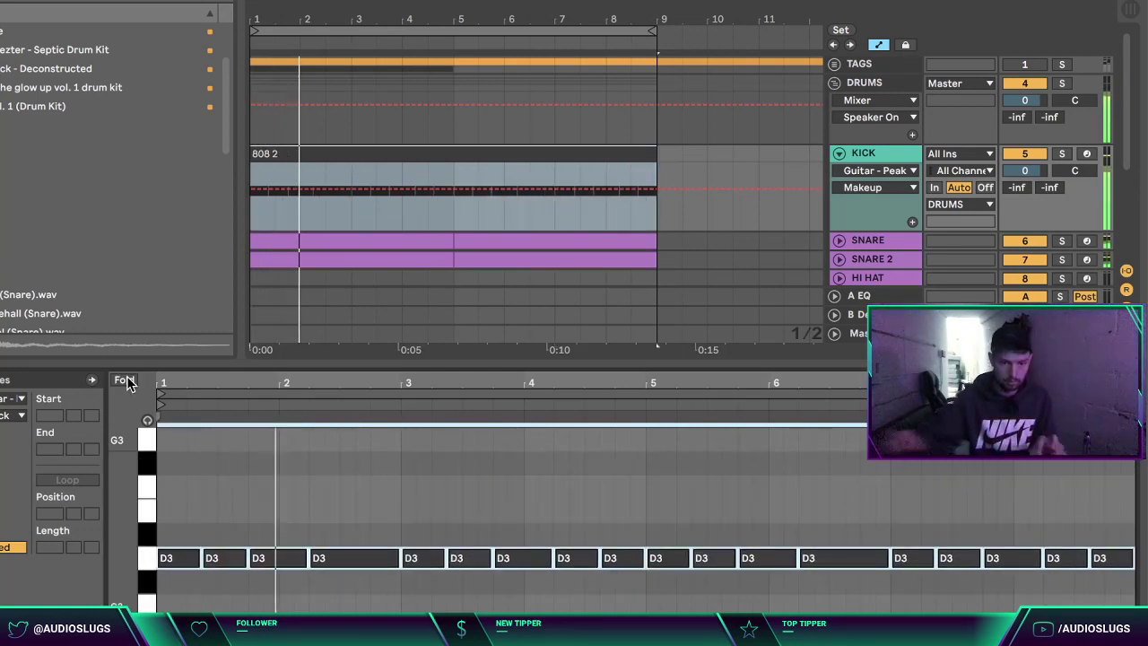
key(space)
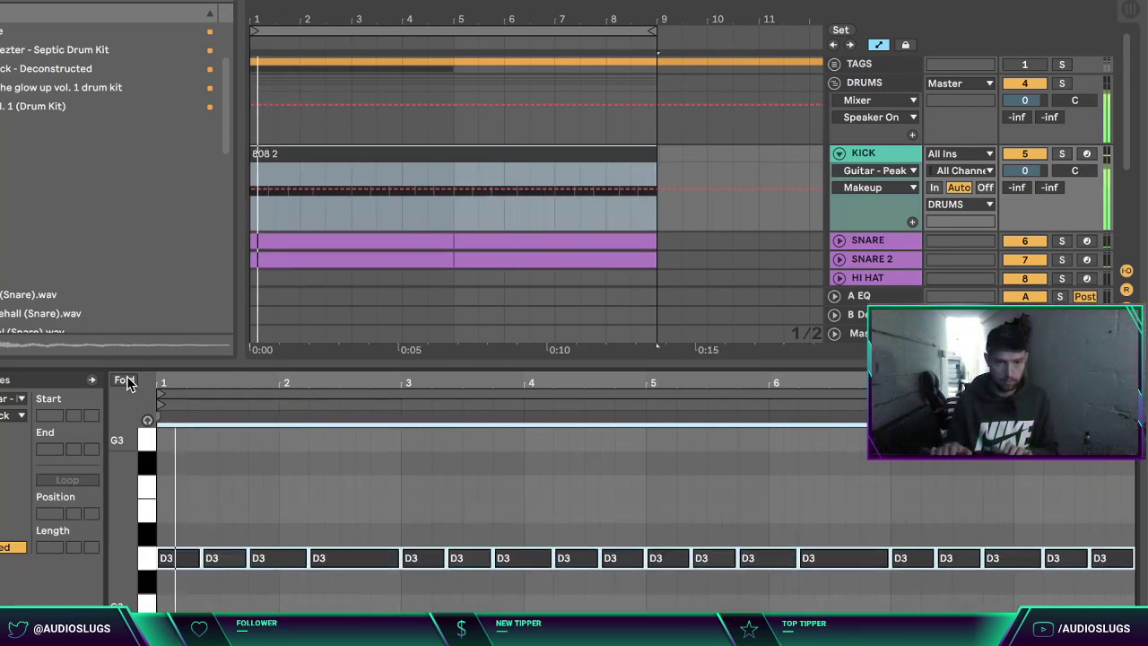
Step: Add a short extra D3 kick note on beat 4 of bar 2
click(355, 512)
key(Left)
key(Left)
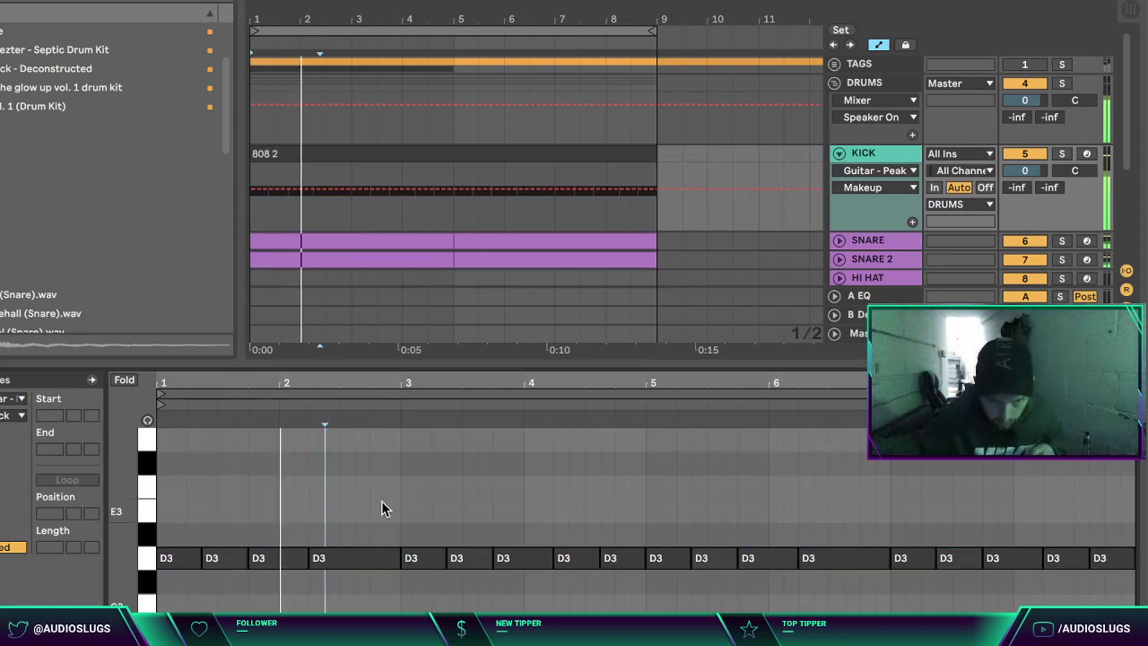
click(429, 497)
double_click(376, 534)
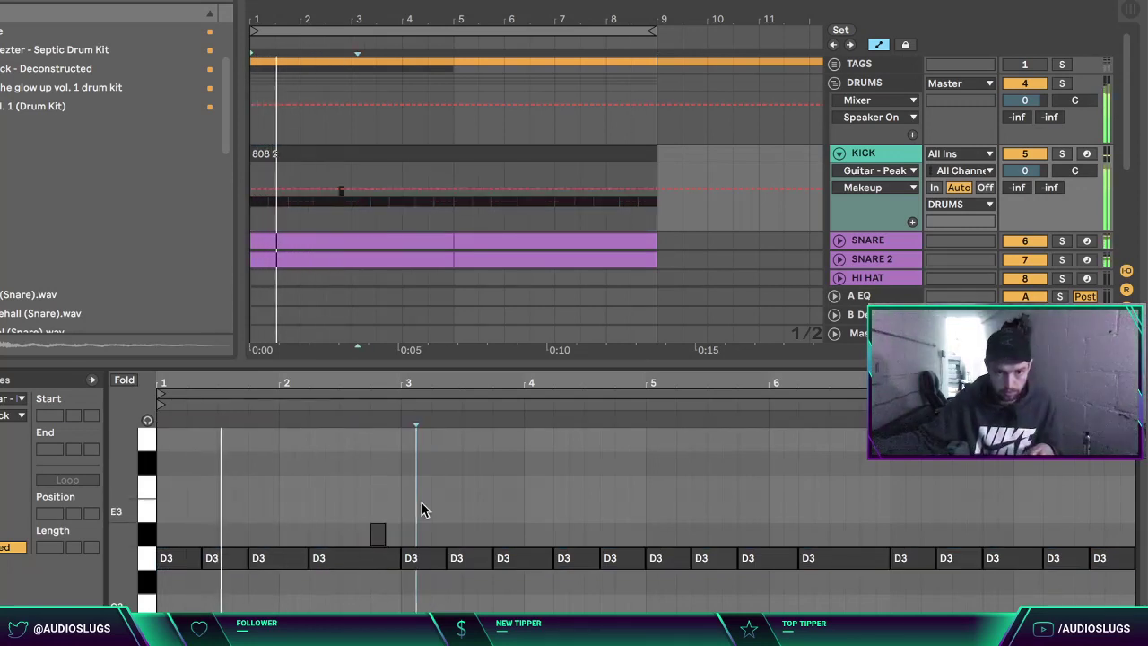
drag(427, 515, 357, 530)
key(Down)
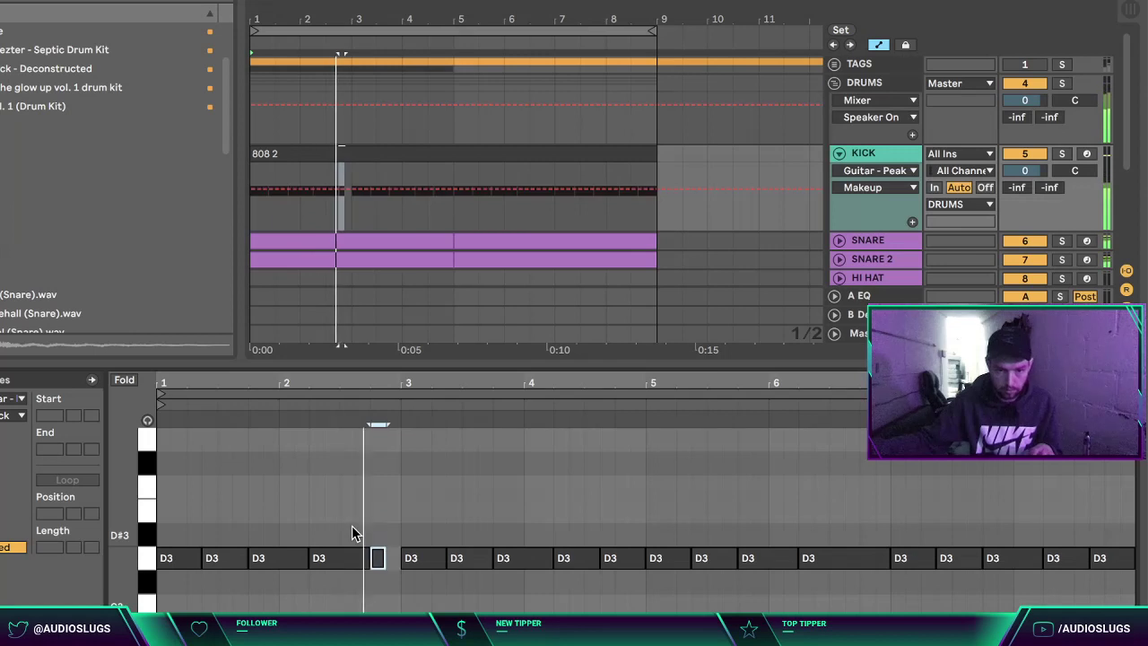
Step: Add a matching short D3 kick note on beat 4 of bar 6 and close the clip editor
click(124, 380)
click(600, 496)
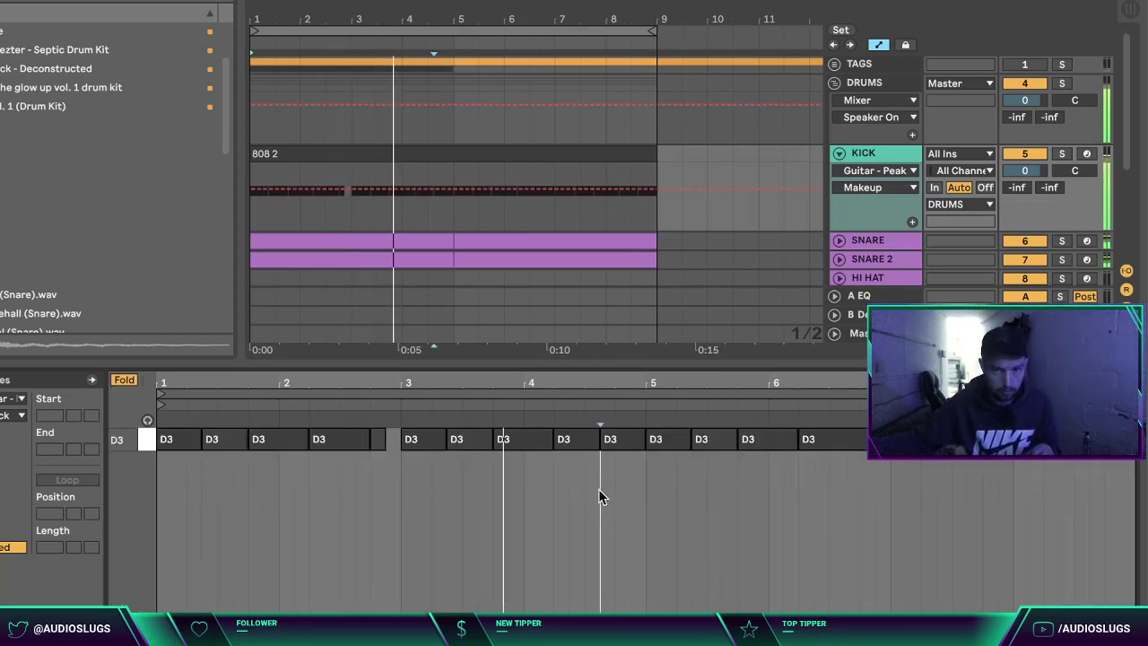
key(f)
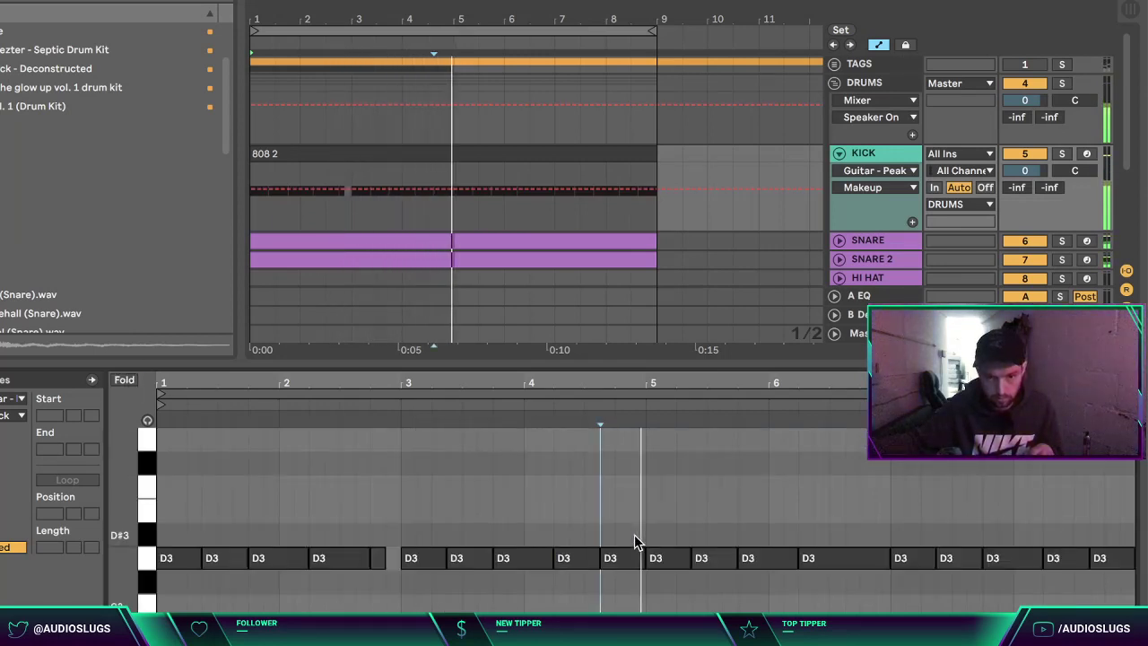
click(861, 539)
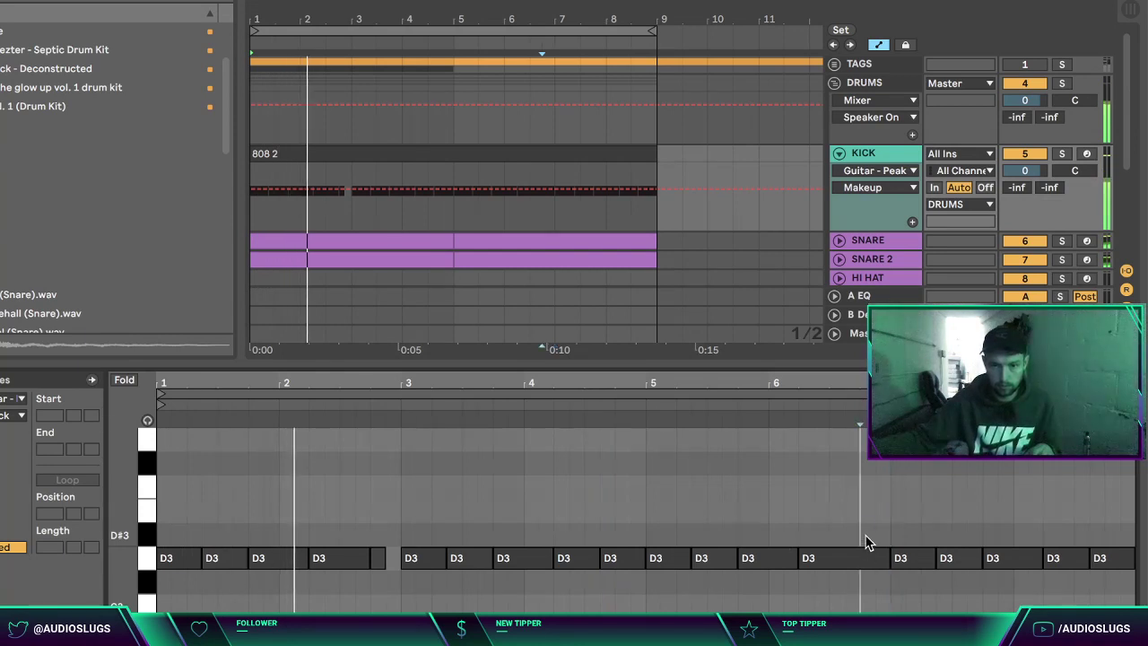
key(ctrl+a)
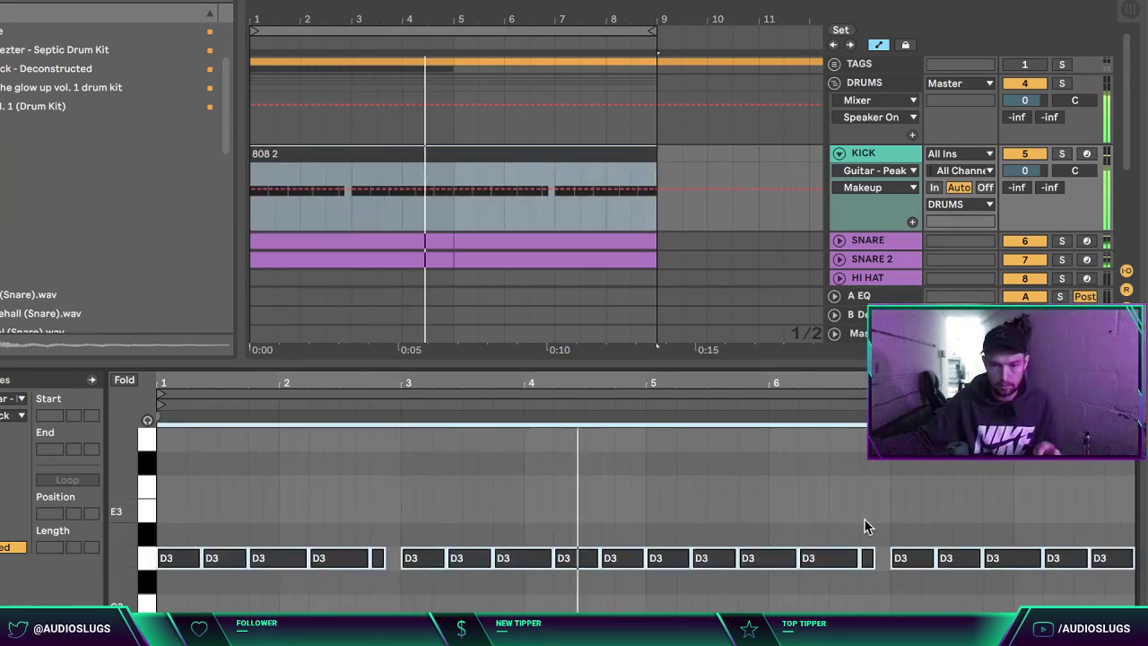
click(872, 520)
key(ctrl+alt+l)
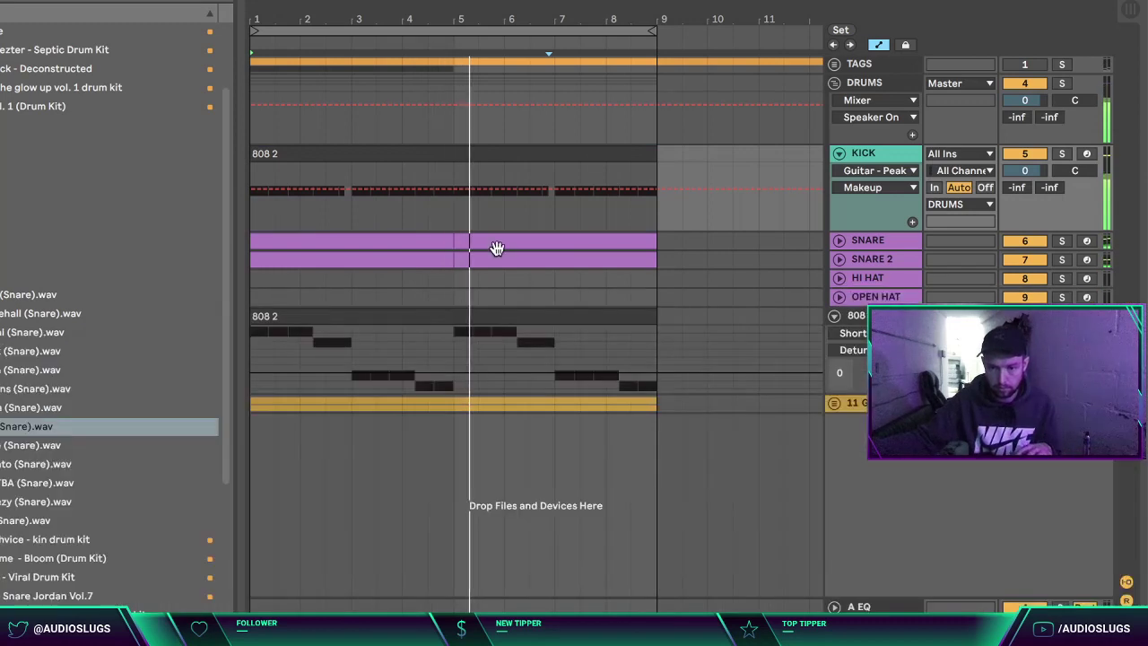
Step: Fold the KICK track, move down to the HI HAT track and unfold it
click(895, 157)
key(Left)
key(Down)
key(Down)
key(Down)
key(Right)
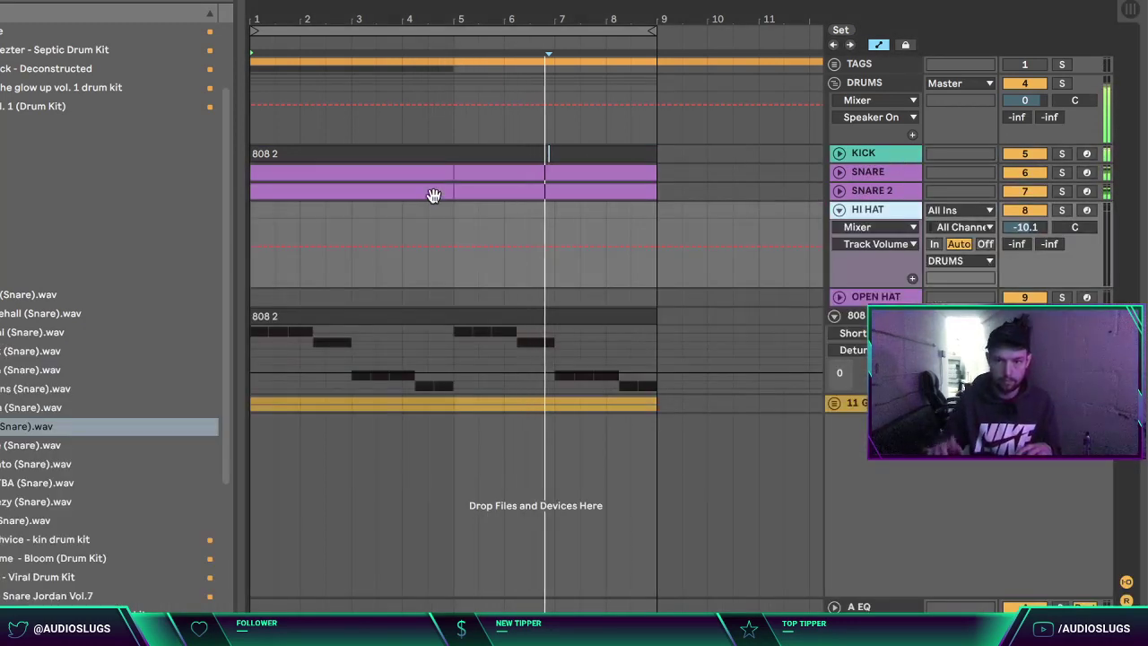
Step: Browse the MIDI kits to Ammo Hi Hat Midis Vol 3 and place its MIDI file 7 at bar 1 of the HI HAT track
click(0, 124)
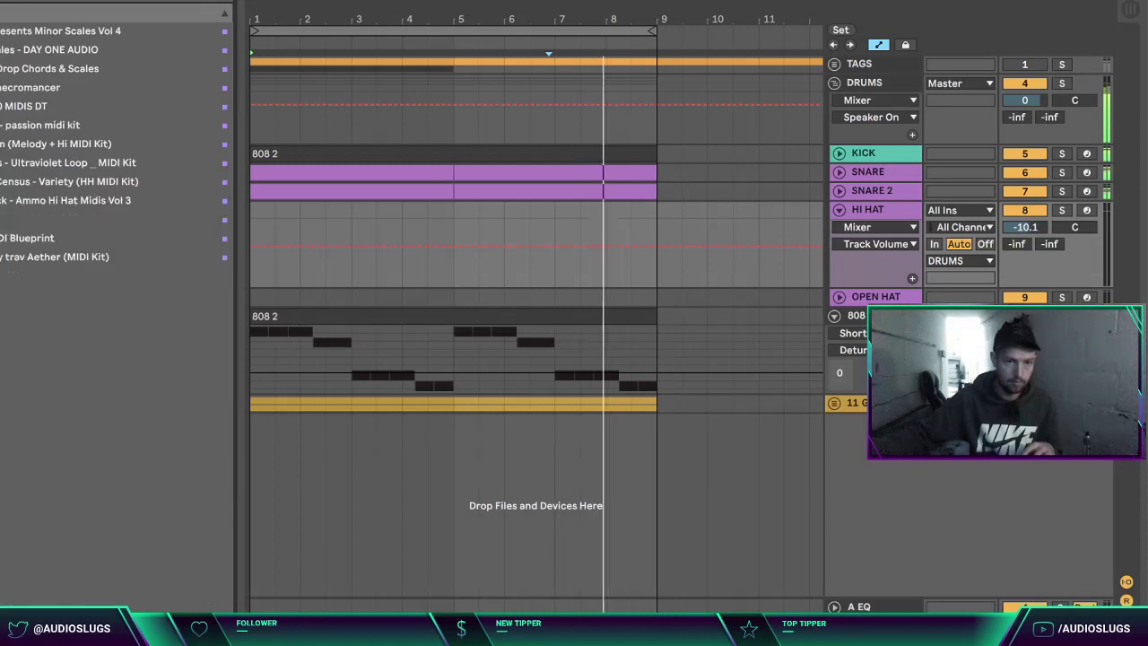
scroll(4, 126, down, 5)
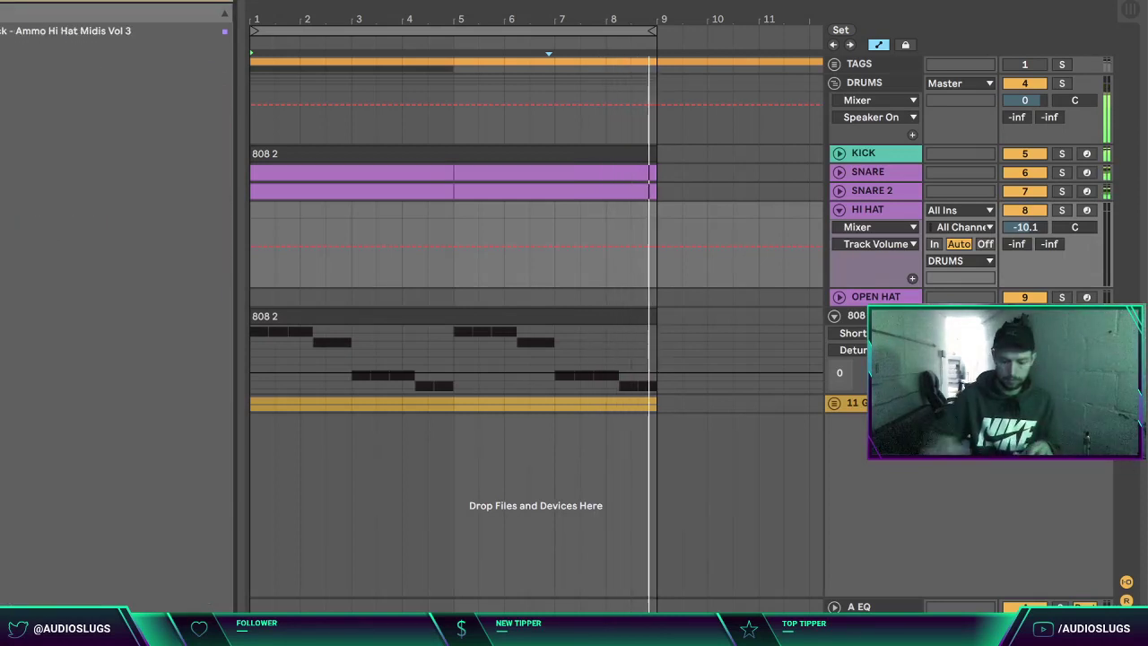
click(18, 30)
double_click(22, 68)
drag(12, 239, 346, 235)
drag(64, 200, 269, 226)
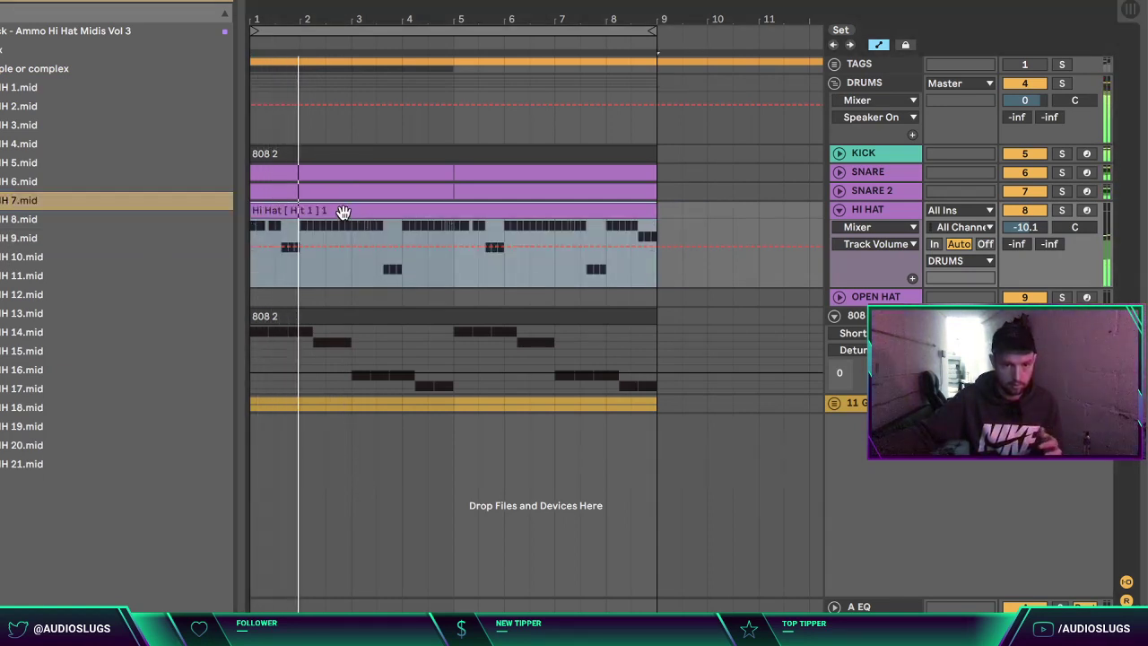
Step: Open the hi-hat clip for note editing and move the three lower notes at the end of bar 1 up to C3
double_click(344, 212)
drag(313, 492, 225, 473)
key(space)
key(space)
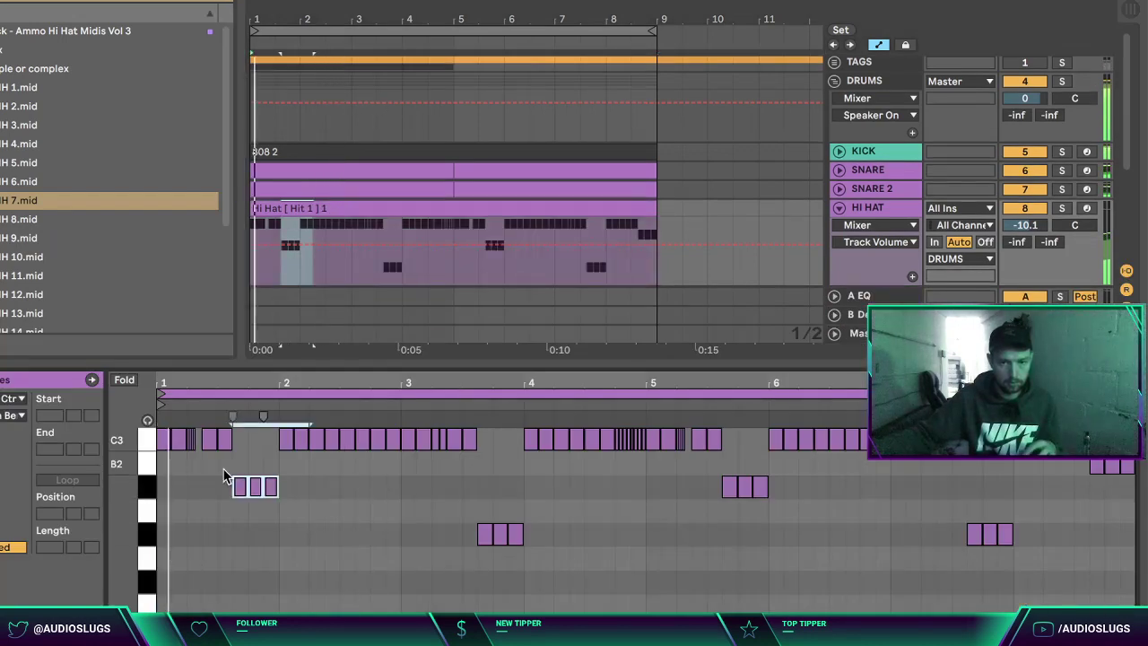
key(Up)
key(Up)
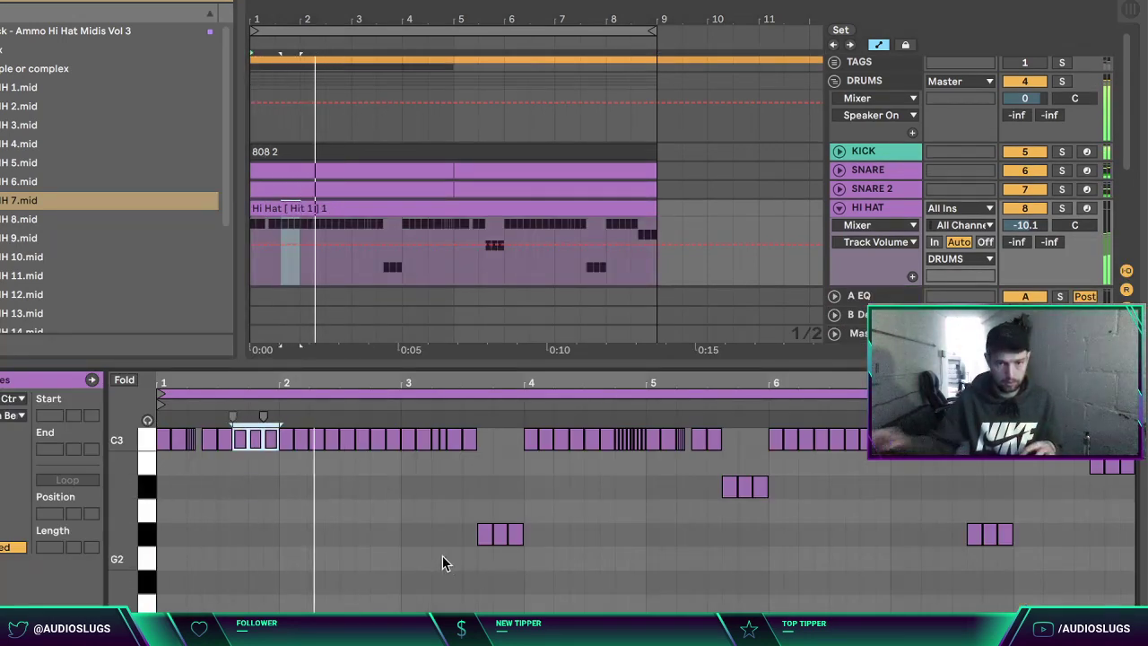
Step: Move the three low hi-hat notes at the end of bar 3 and those at the end of bar 5 up to B2
drag(440, 561, 607, 533)
key(Up)
key(Up)
key(Up)
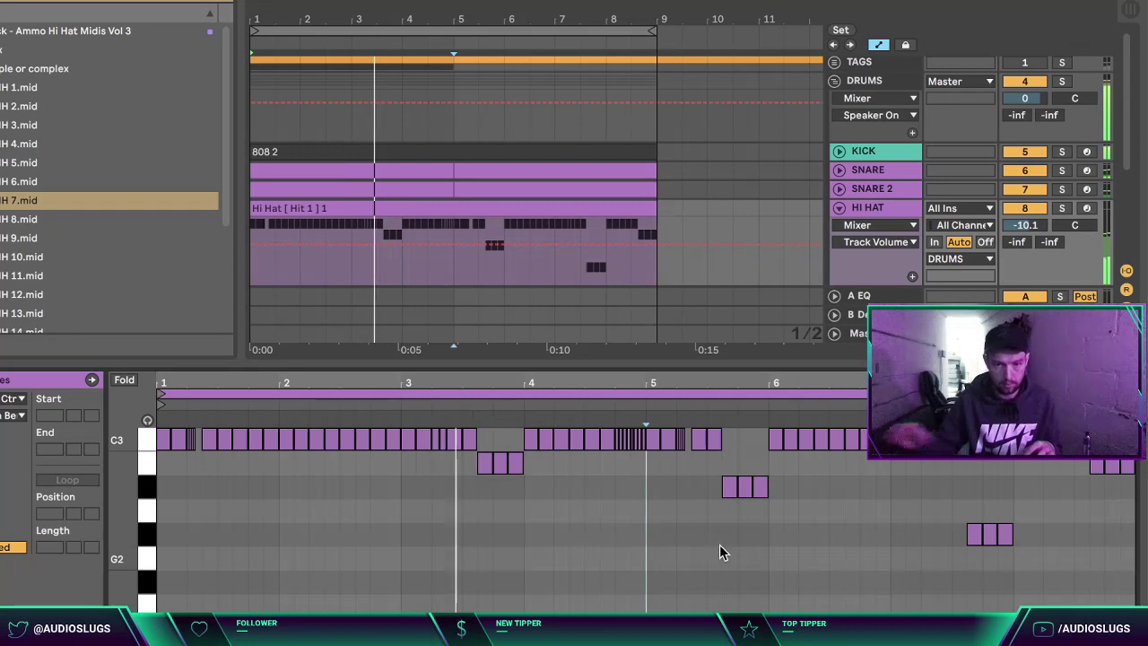
drag(723, 557, 762, 486)
key(Up)
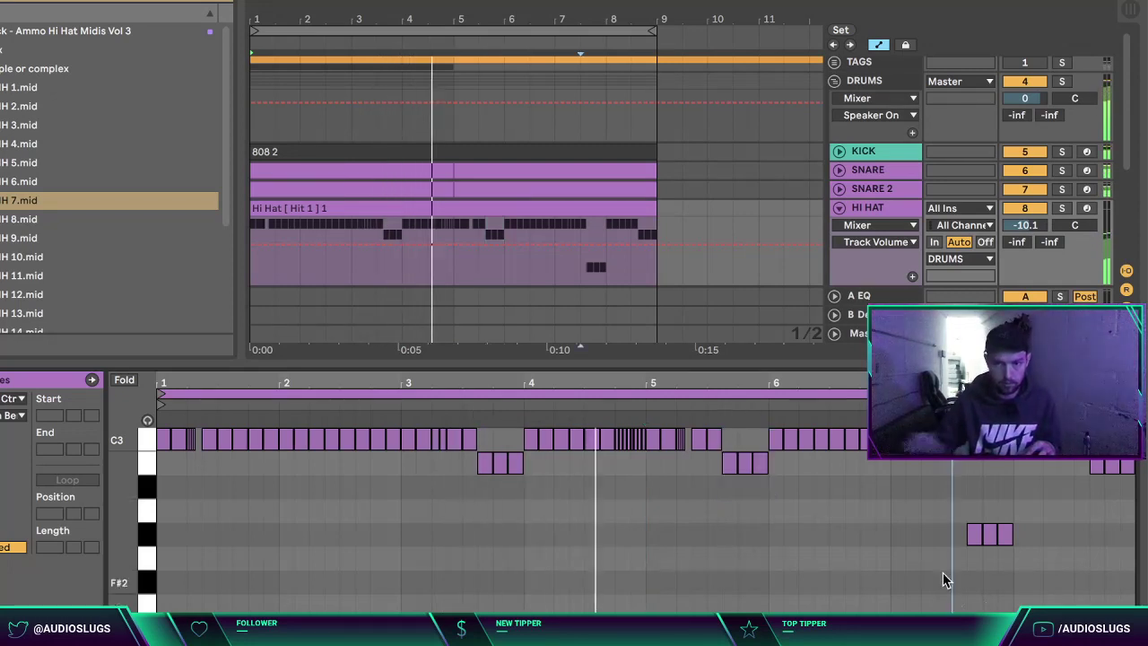
Step: Move the three low hi-hat notes at the end of bar 7 up to C3 and close the clip editor
drag(948, 579, 1025, 523)
key(Up)
key(Up)
key(Up)
key(Up)
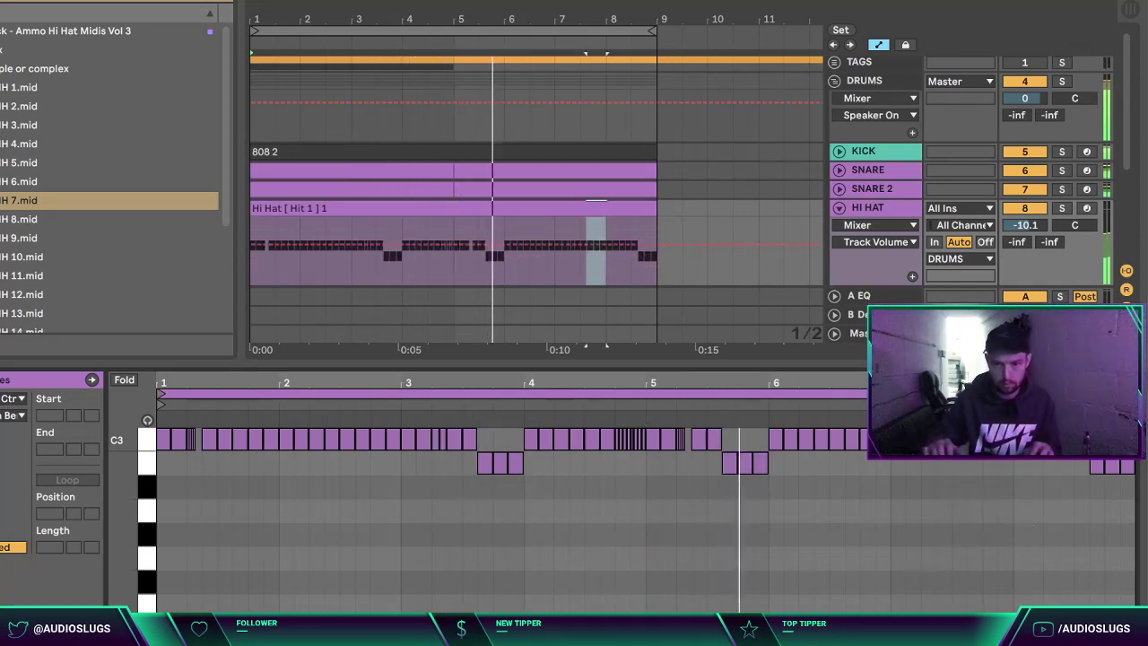
click(1049, 560)
key(super+alt+l)
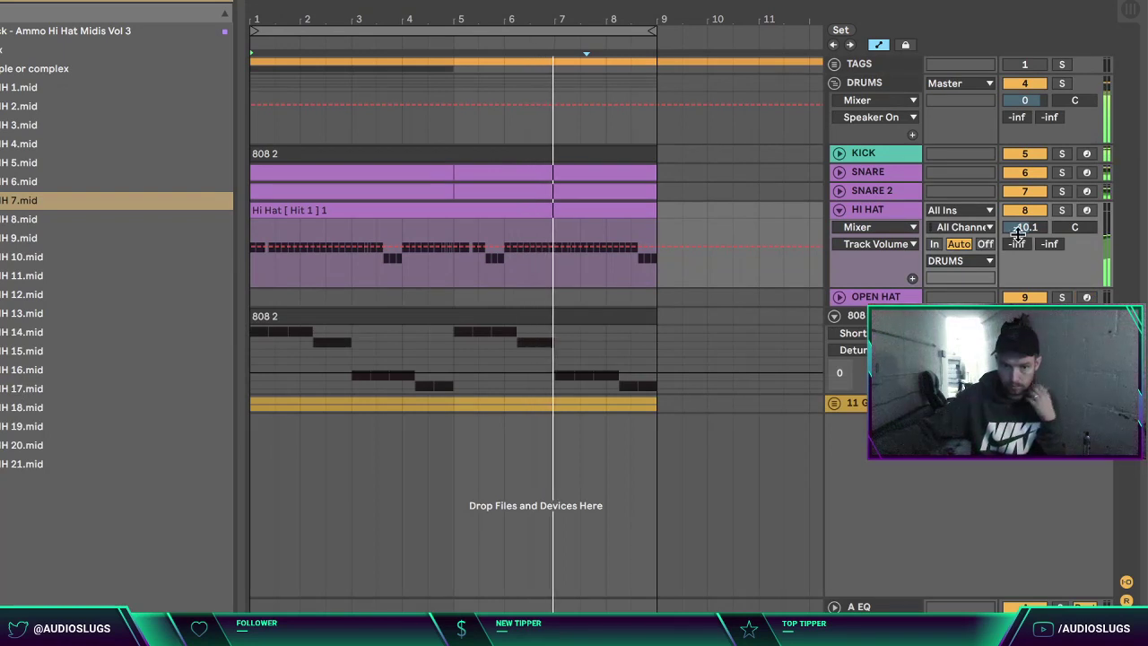
Step: Adjust the HI HAT track's volume, fold the track and unfold the OPEN HAT track
drag(1021, 225, 1021, 215)
click(888, 212)
double_click(888, 216)
double_click(896, 227)
Step: Create an empty four-bar MIDI clip over bars 1 to 4 of the OPEN HAT track
drag(454, 300, 240, 229)
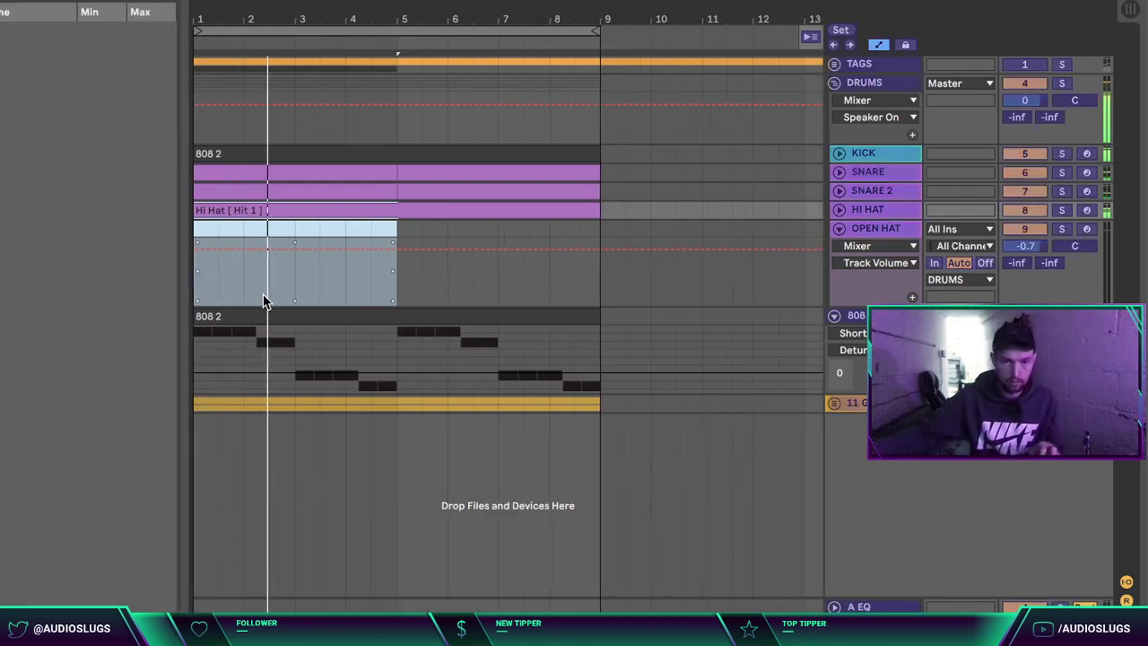
click(355, 298)
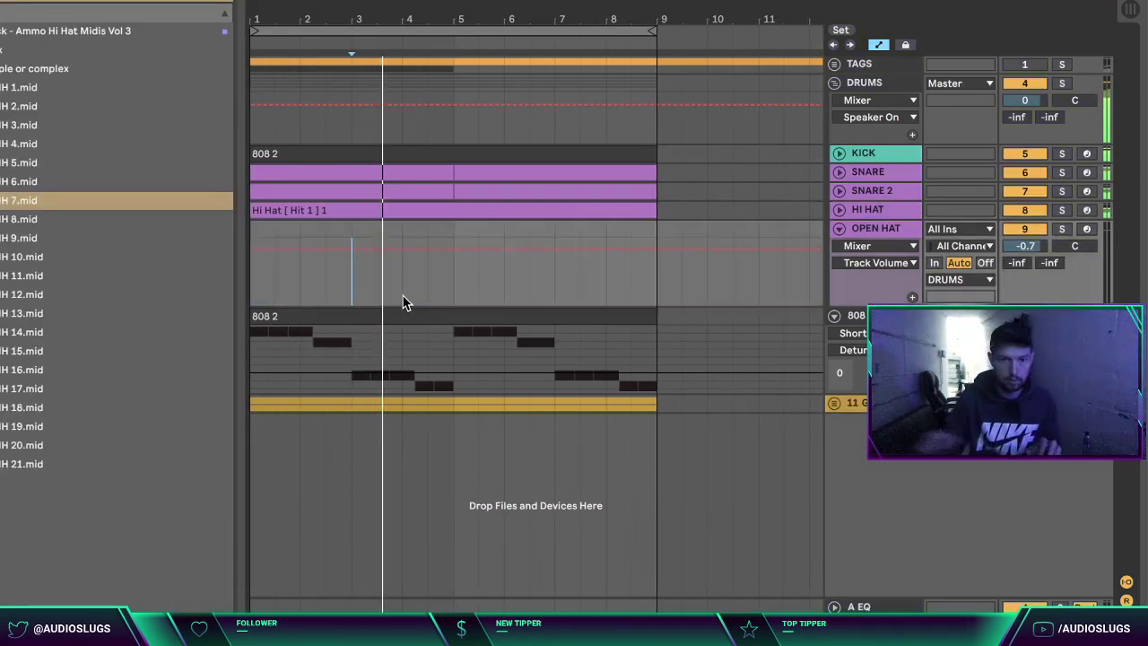
drag(452, 278, 179, 241)
key(ctrl+shift+m)
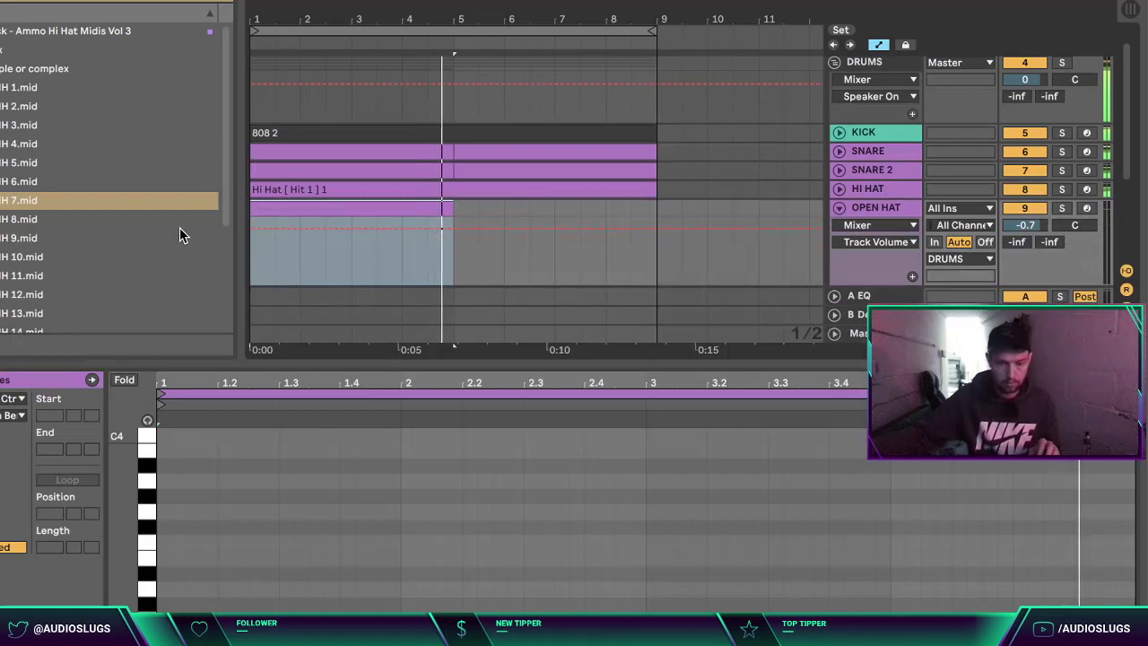
Step: Add a one-beat C3 open hat note on beat 2 of bar 1 and a half-beat C3 note on beat 4 of bar 2
key(space)
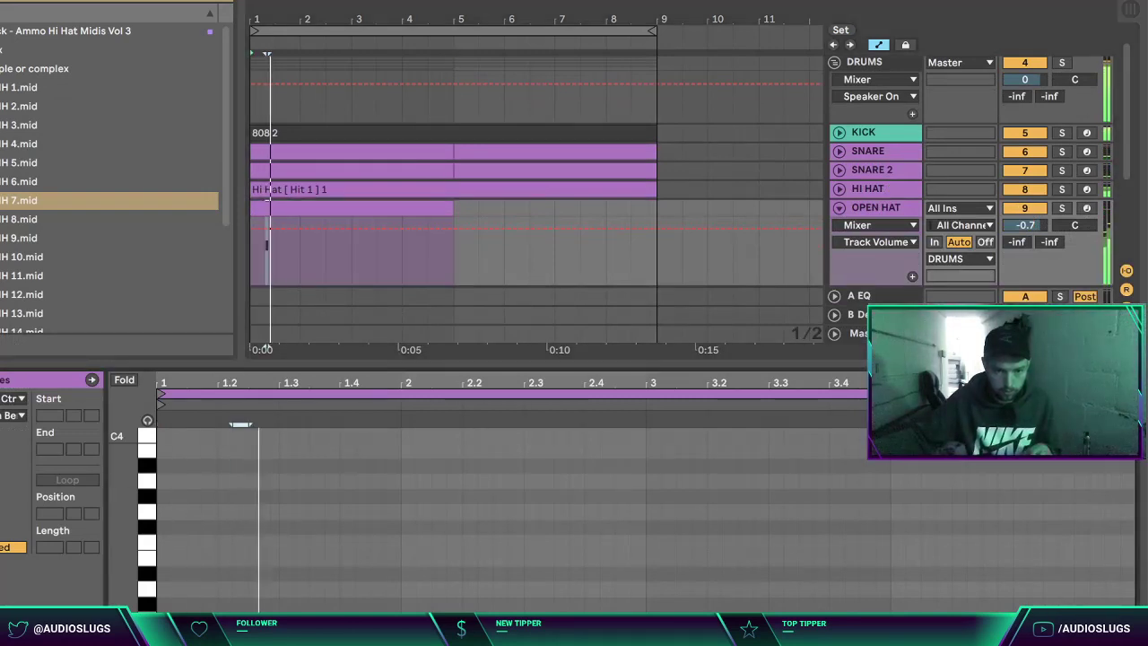
key(space)
key(space)
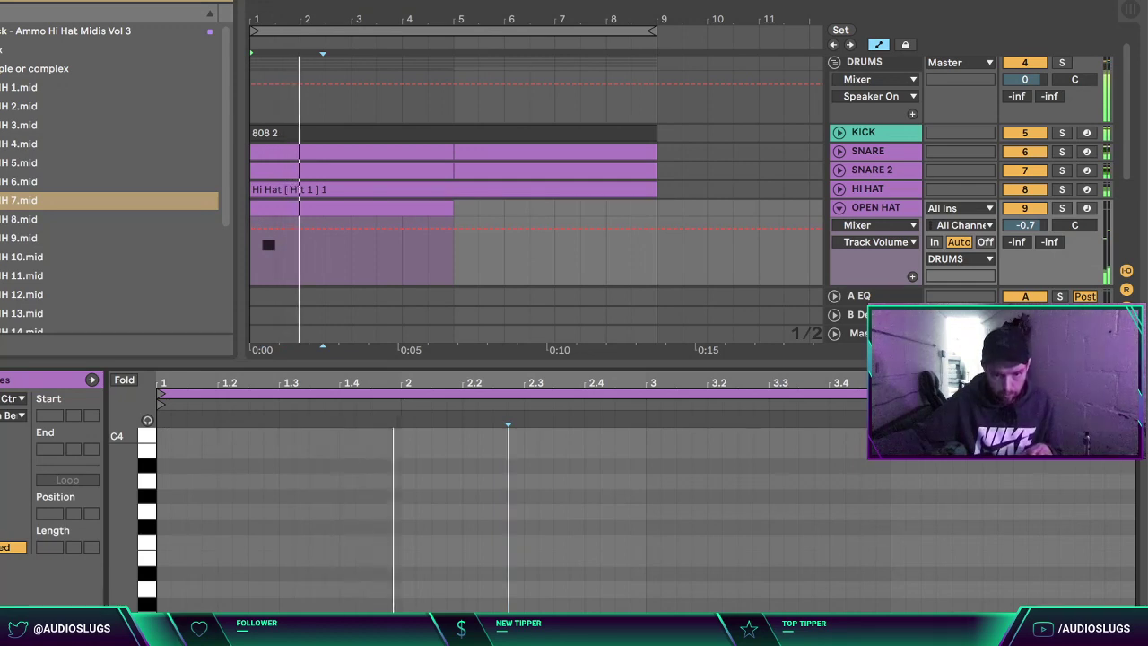
key(space)
key(space)
mouse_move(599, 612)
mouse_down()
mouse_move(646, 608)
mouse_move(615, 610)
mouse_up()
click(638, 587)
click(639, 585)
click(639, 605)
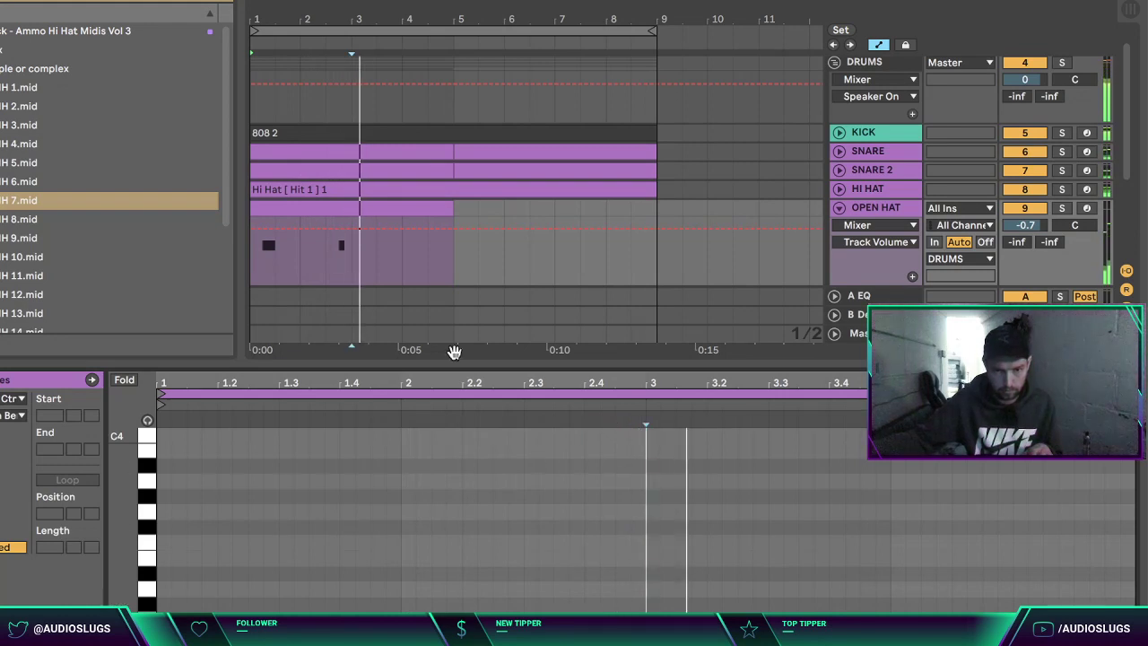
Step: Duplicate the first two bars of the open hat clip into bars 3 and 4 and lower the copy's first note two semitones
drag(350, 267, 183, 214)
key(super+d)
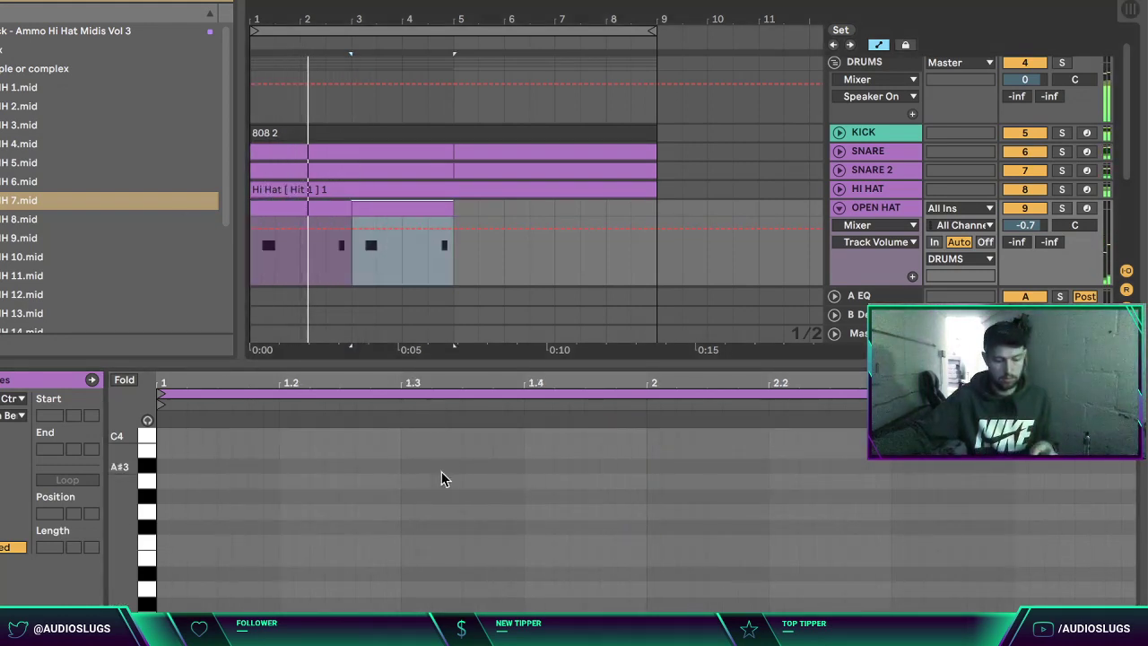
click(376, 611)
key(Down)
key(Down)
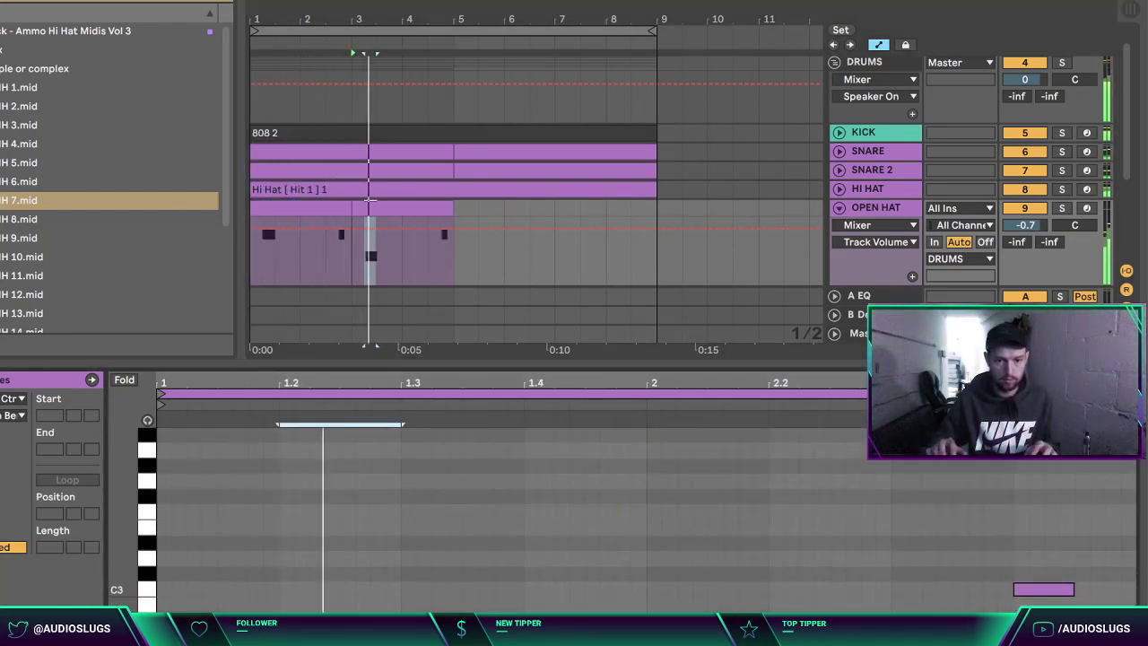
Step: Duplicate the four-bar open hat pattern into bars 5 to 8, set the OPEN HAT volume to -3.8 dB and fold the track
drag(443, 235, 302, 210)
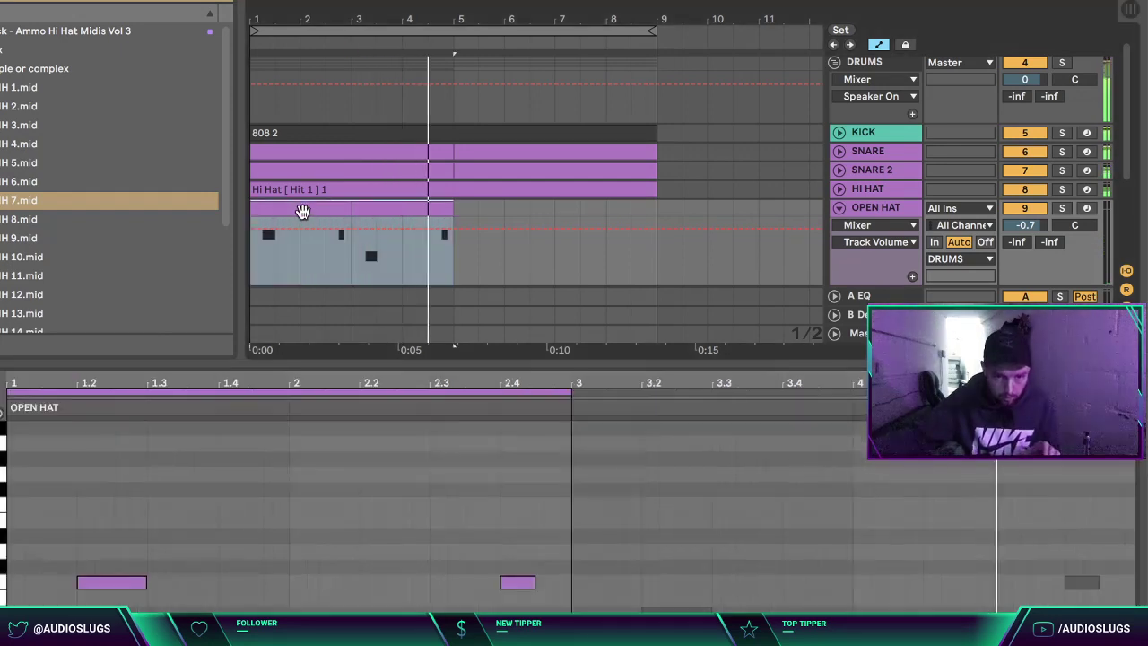
key(super+d)
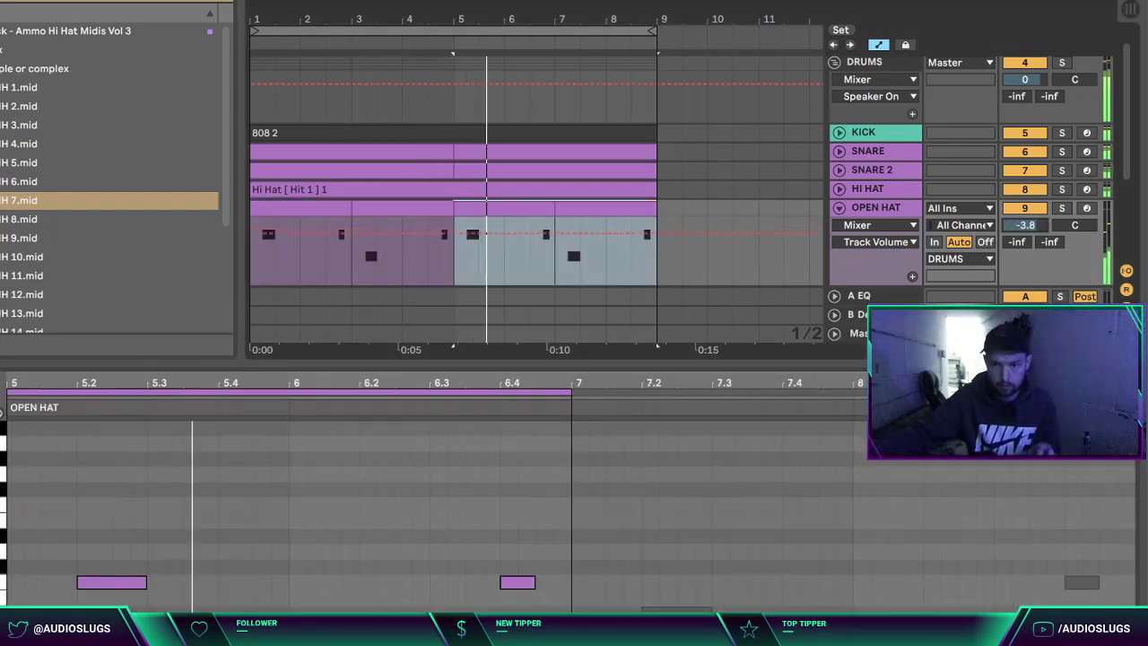
click(870, 211)
key(Left)
Step: Select the DRUMS group and fold it
key(Up)
key(Up)
key(Up)
key(Up)
key(Up)
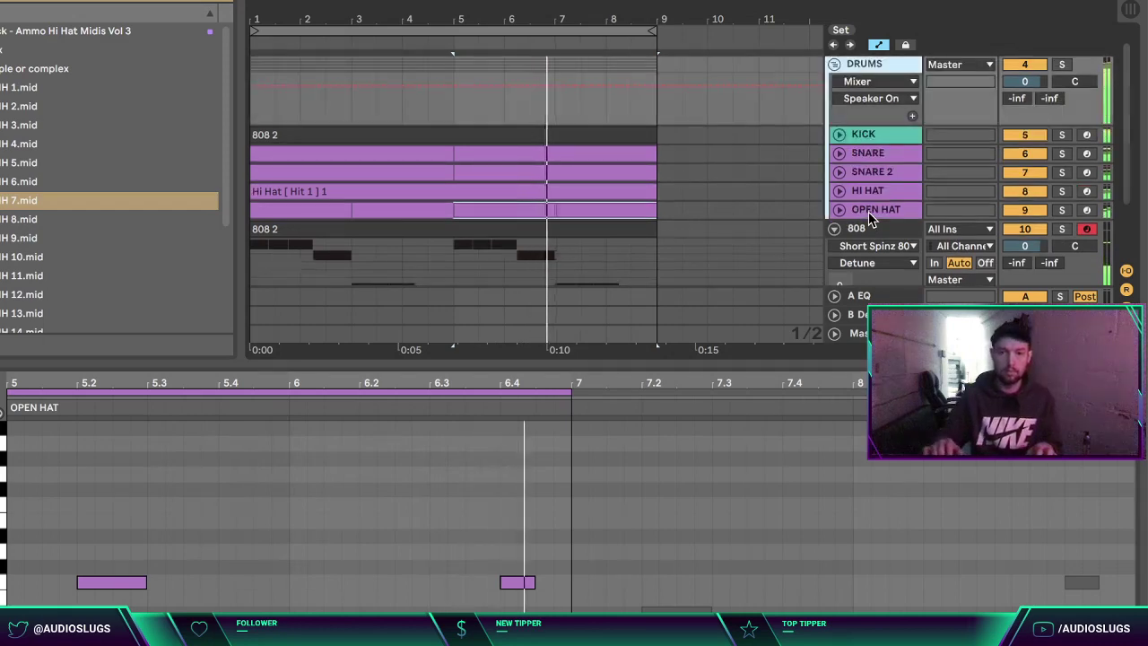
key(Left)
Step: Add an API-2500 (s) compressor to the DRUMS group, load its Drum Kit 3 preset and close the plug-in window
key(shift+Tab)
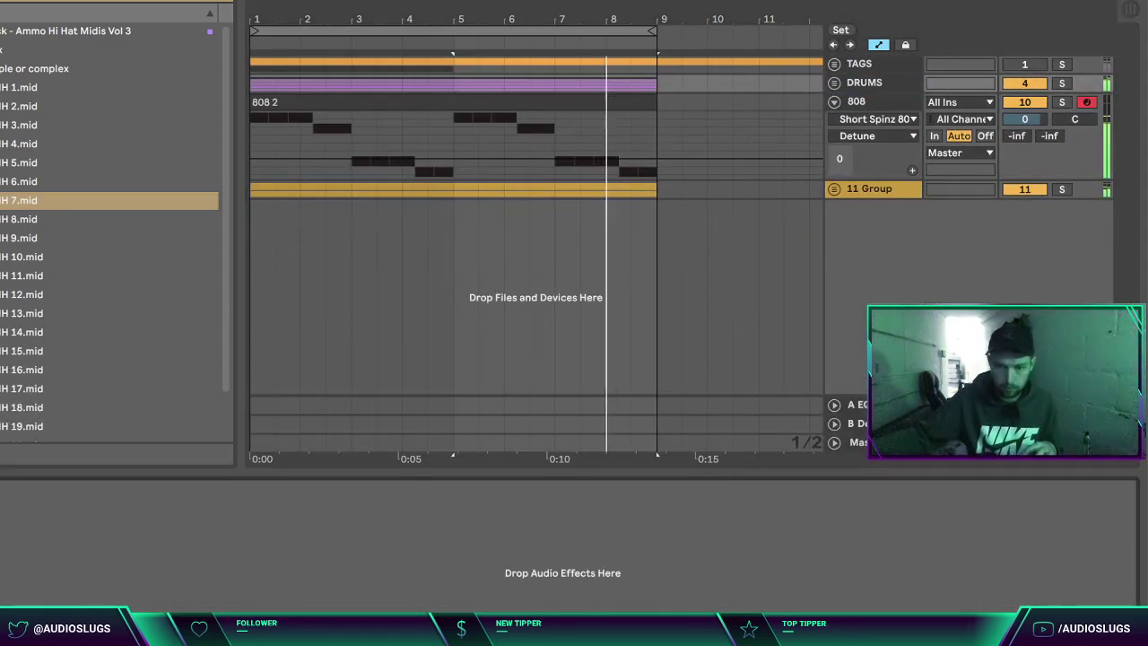
key(alt+super+p)
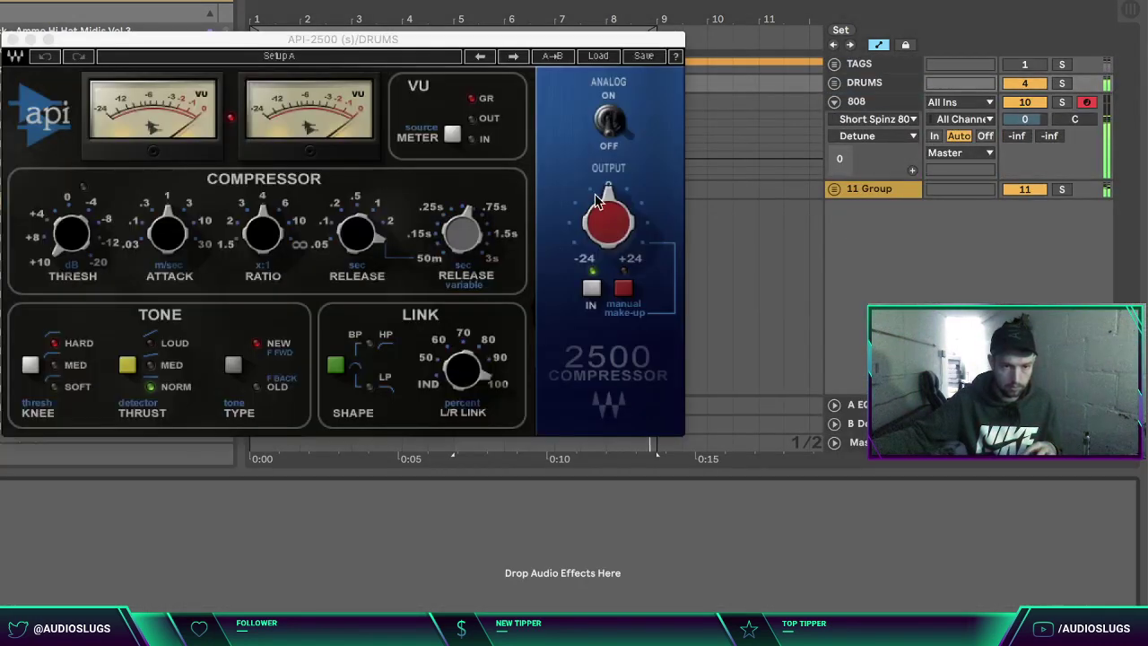
click(597, 56)
mouse_move(682, 188)
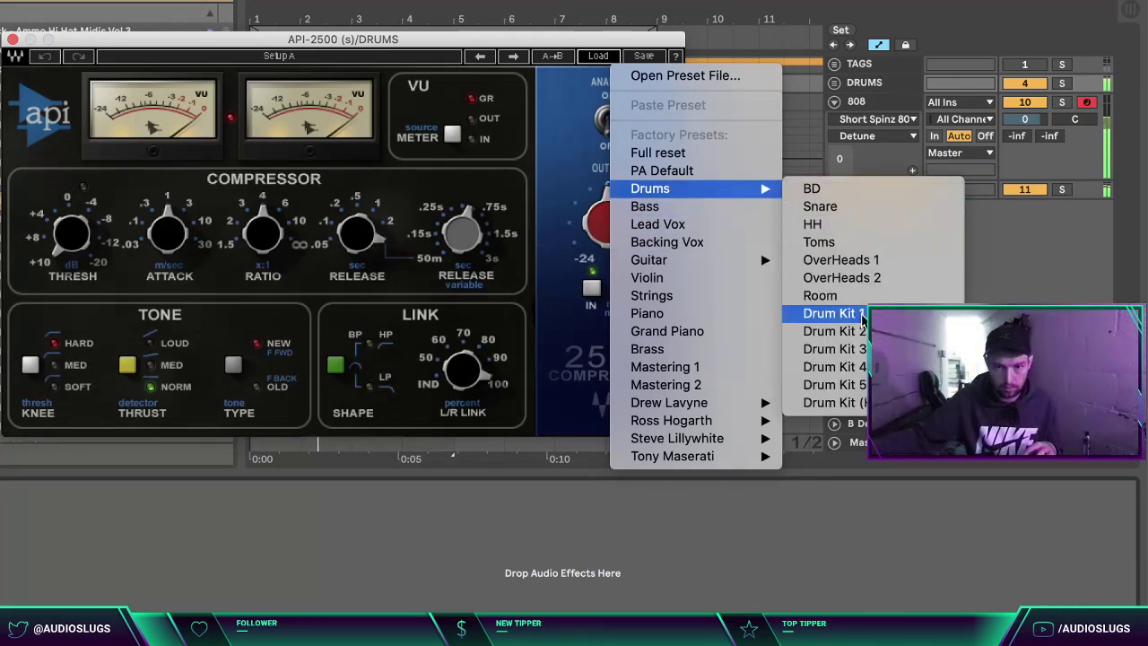
click(859, 348)
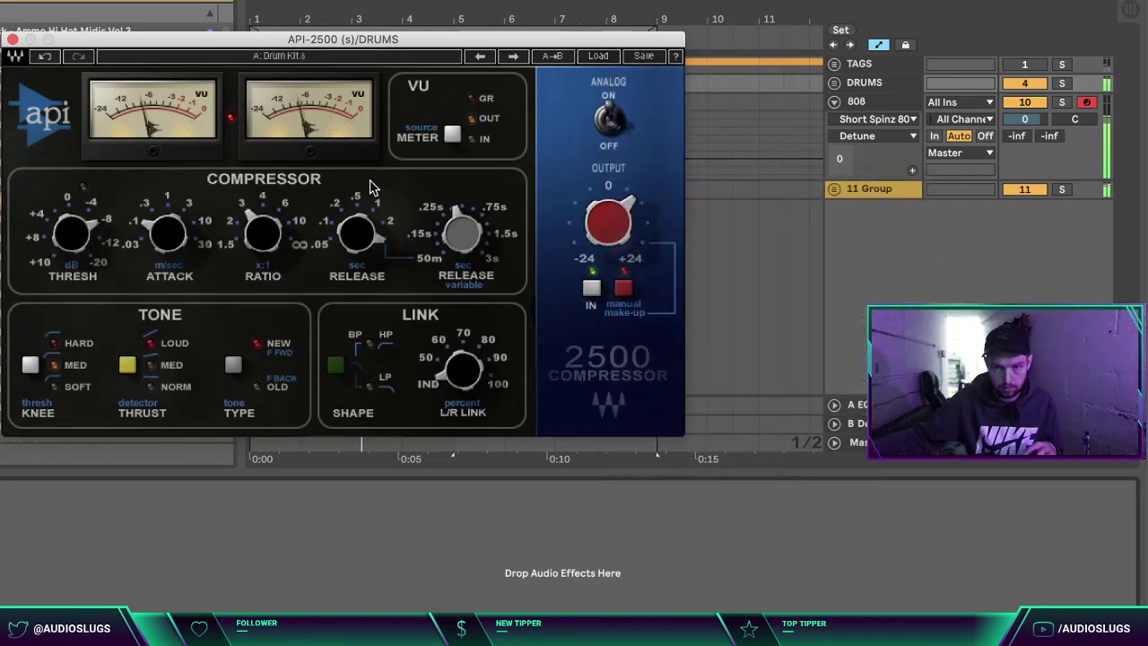
click(12, 40)
Step: Unfold the DRUMS group, select the SNARE and SNARE 2 tracks together and unfold both
click(859, 85)
click(835, 84)
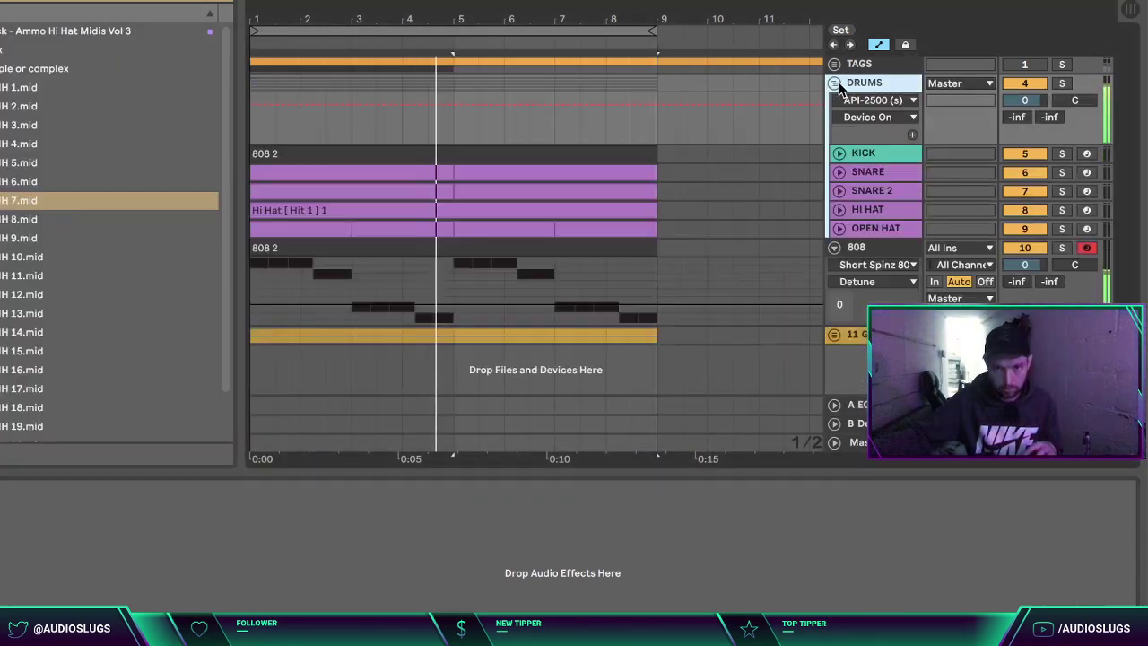
click(879, 173)
shift+click(870, 191)
click(839, 191)
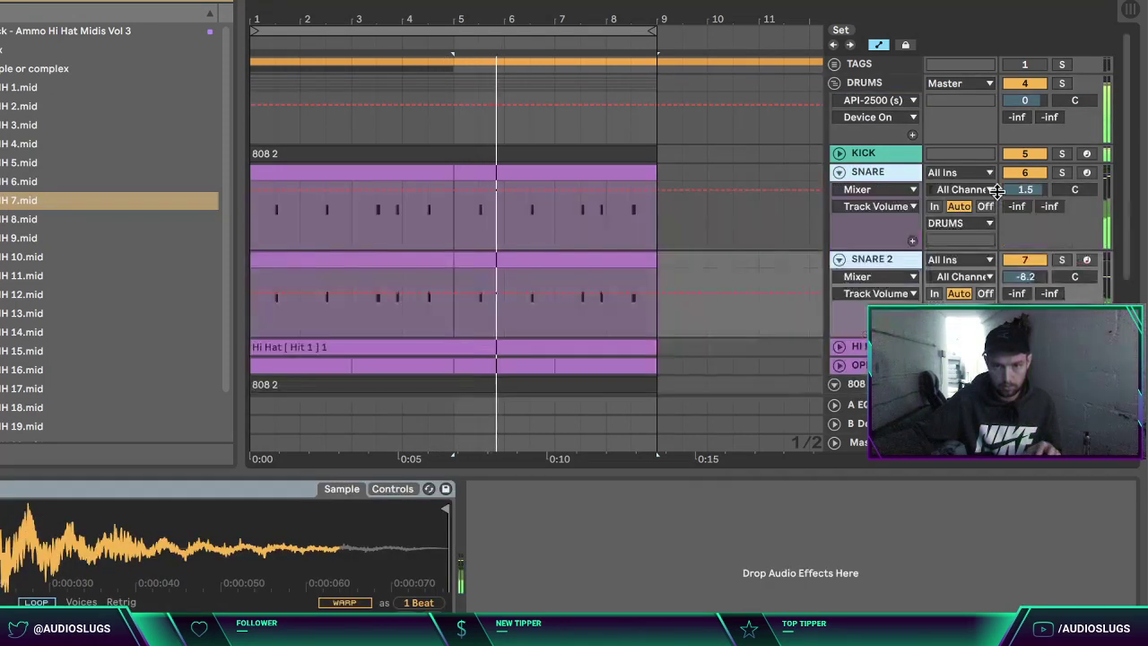
Step: Lower both snare tracks together, setting SNARE to -1.6 dB and SNARE 2 to -11.3 dB
drag(1033, 192, 1034, 205)
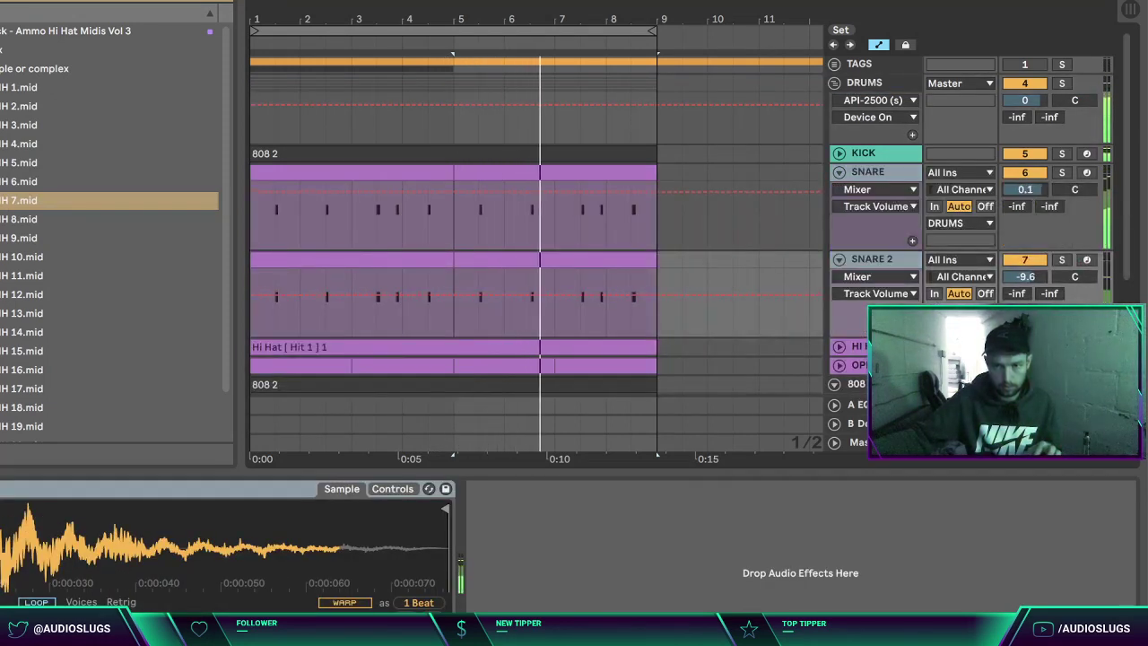
click(890, 173)
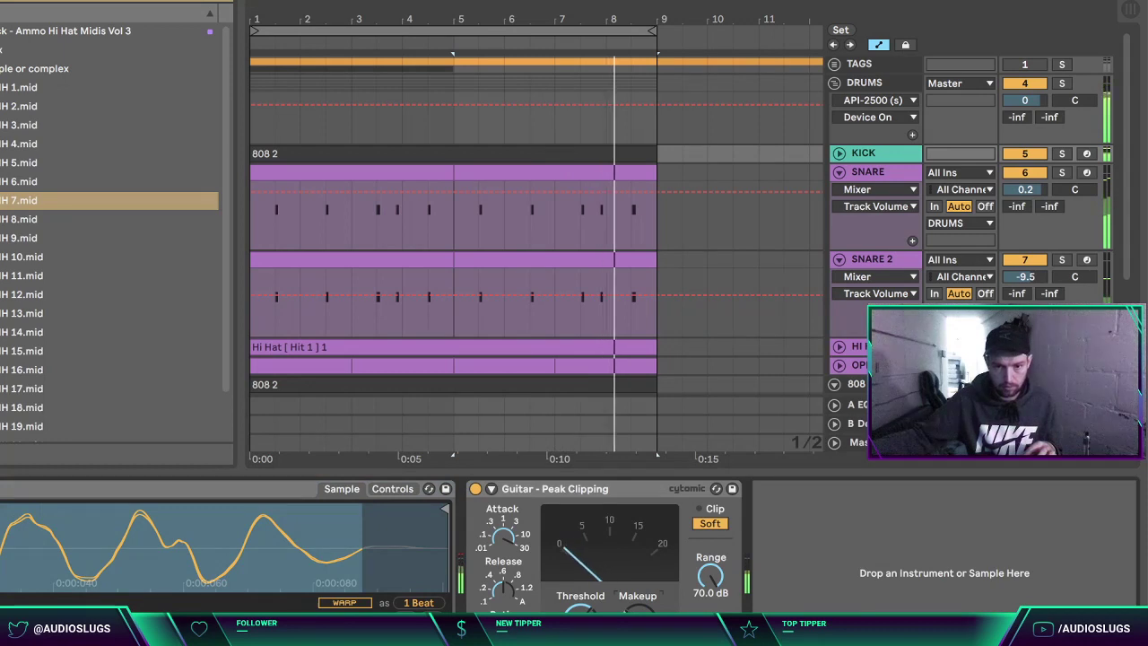
click(872, 173)
shift+click(899, 261)
drag(1027, 190, 1027, 204)
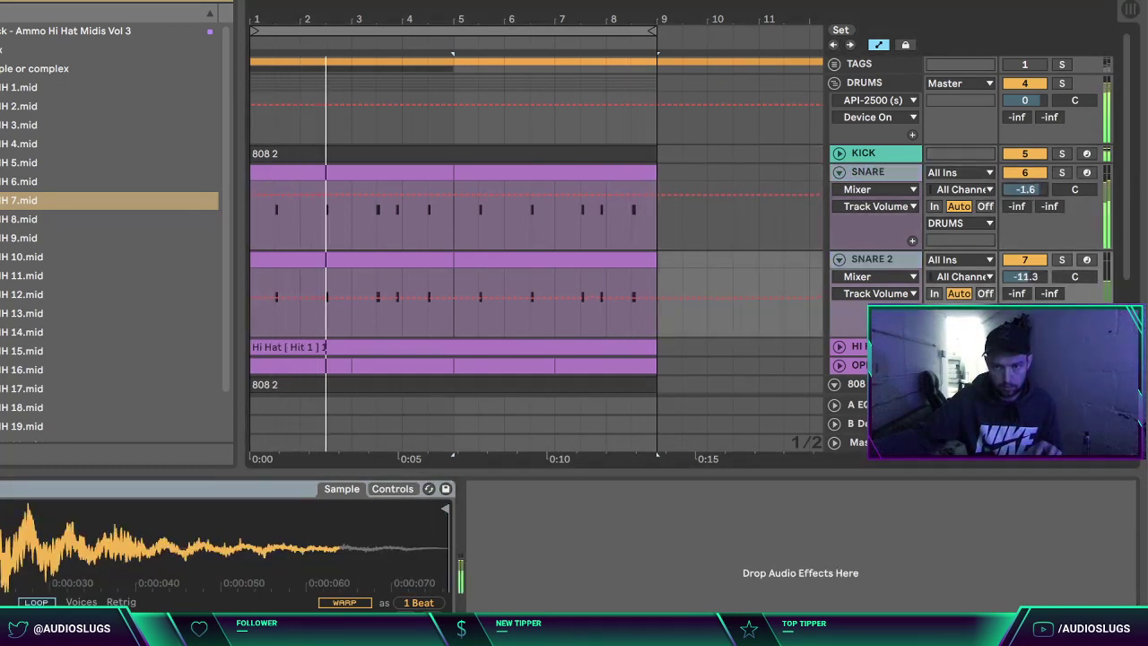
Step: Fold the SNARE and SNARE 2 tracks
click(901, 172)
key(u)
key(Down)
key(u)
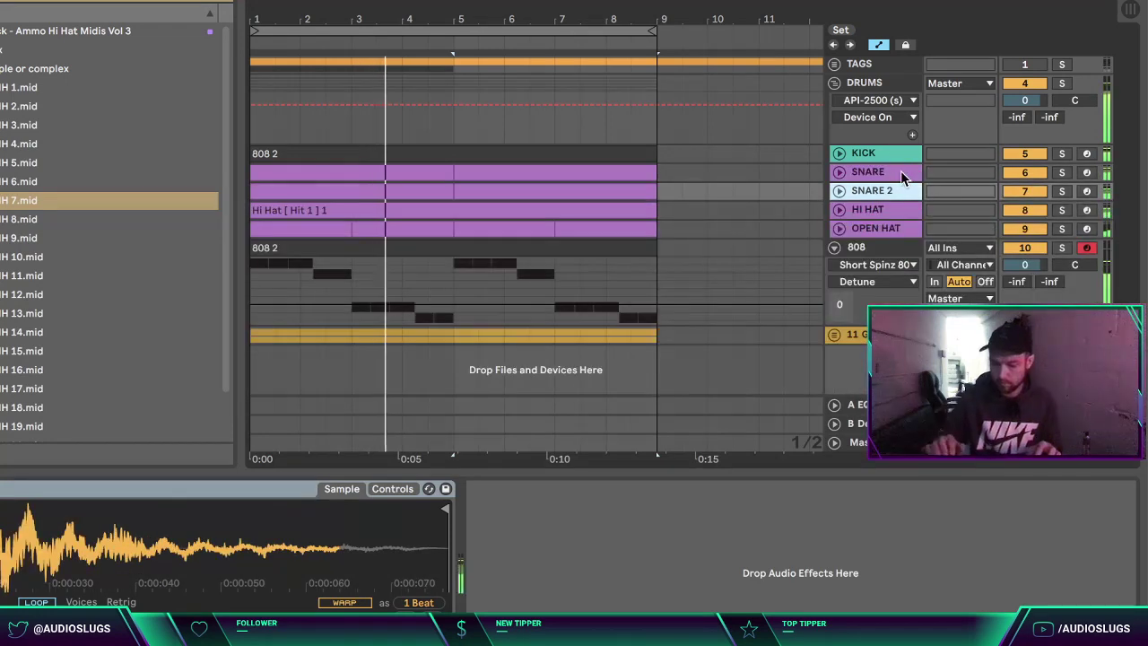
Step: Unfold the HI HAT track, set its volume to -12.5 dB and fold it again
key(Down)
key(u)
drag(1027, 227, 1027, 243)
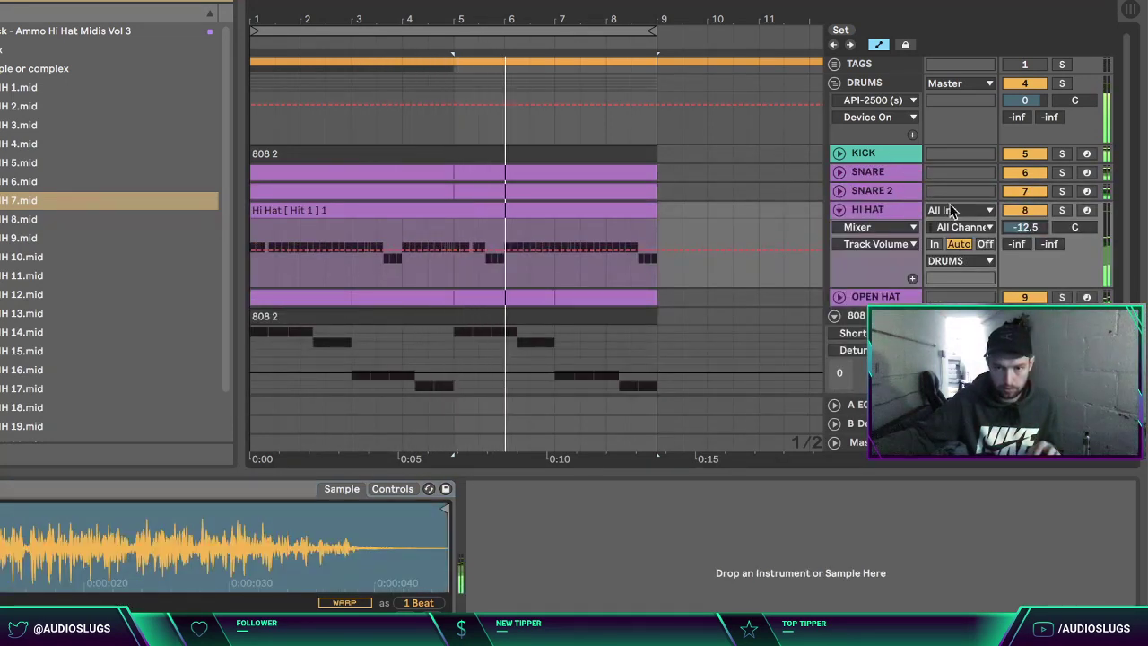
key(u)
Step: Unfold the OPEN HAT track and set its volume to -9.0 dB
key(Down)
key(u)
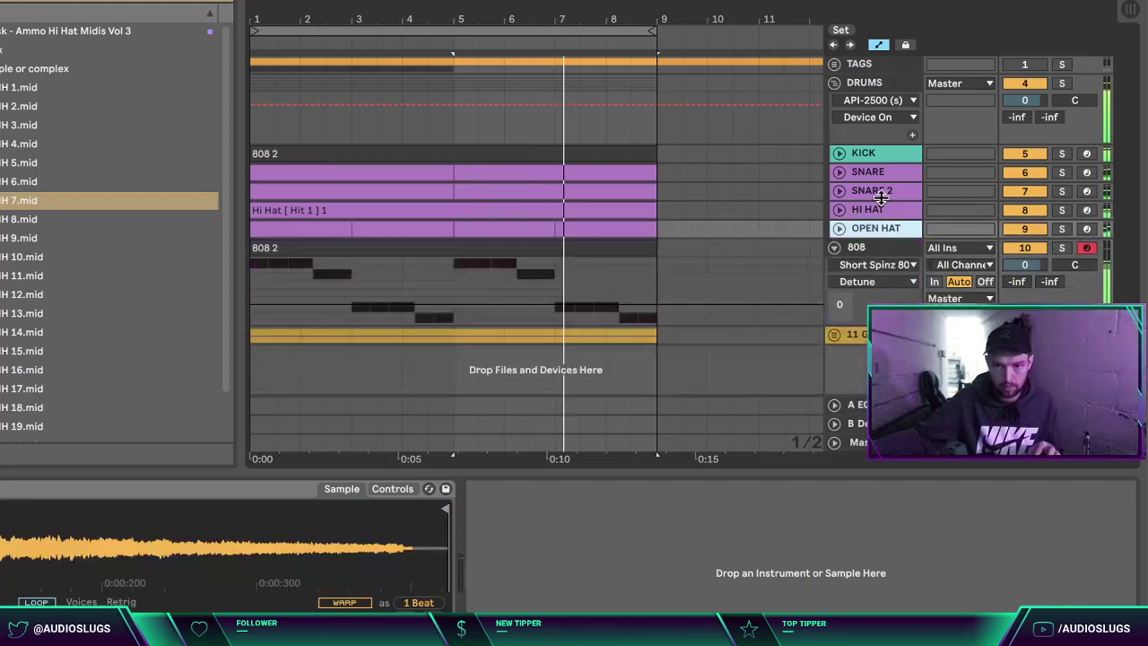
drag(1006, 244, 1006, 261)
Step: Fold the OPEN HAT track and select the DRUMS group
click(904, 230)
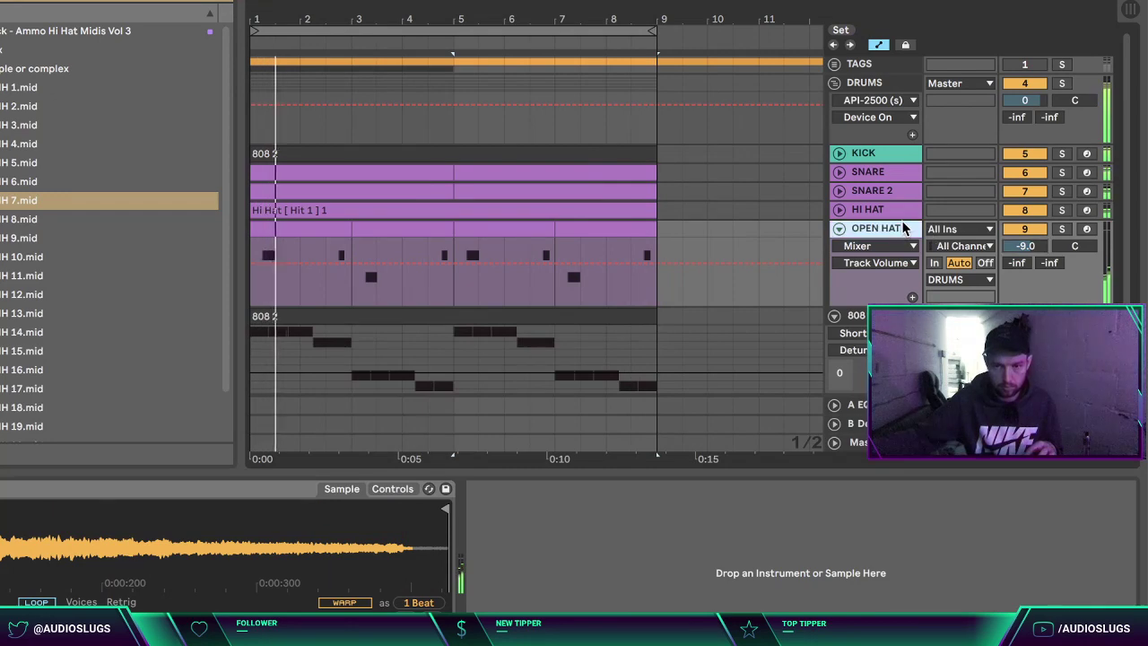
key(Left)
key(Up)
key(Up)
key(Up)
key(Up)
key(Up)
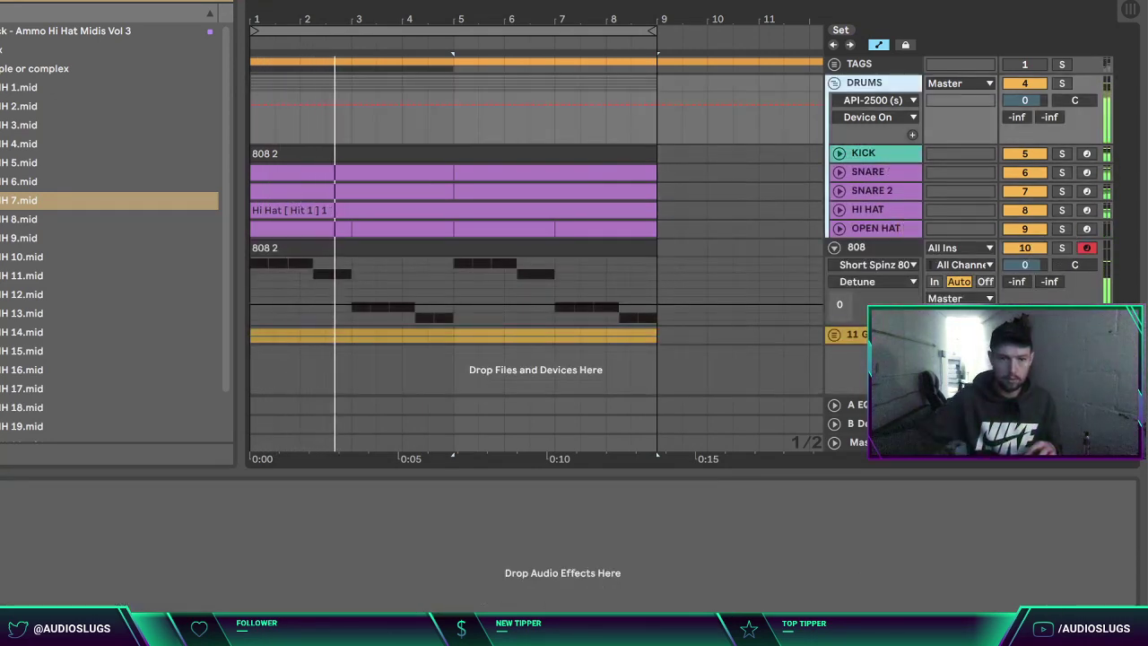
Step: Adjust the output of the API-2500 compressor on the DRUMS group and close the plug-in window
key(alt+super+p)
click(608, 222)
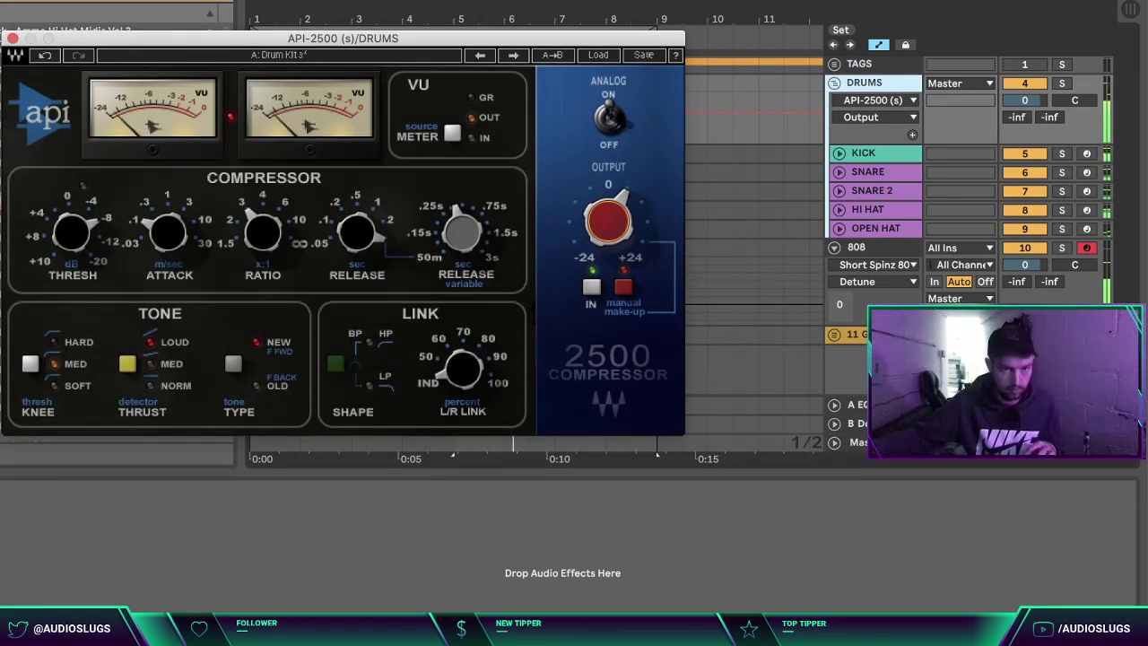
click(11, 36)
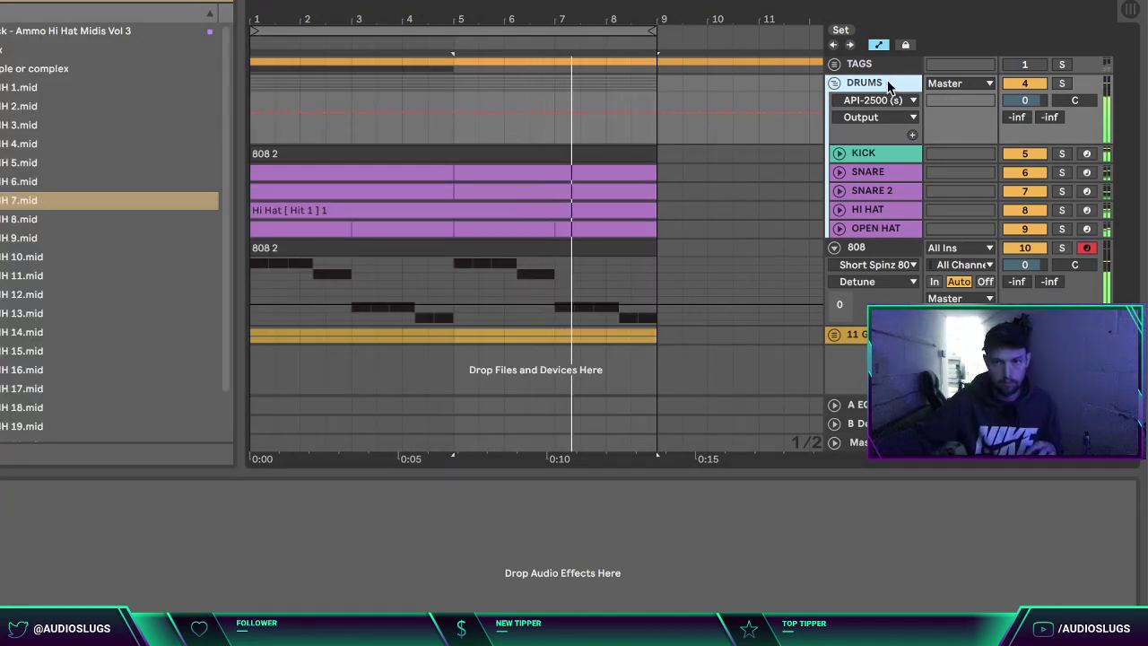
Step: Fold the DRUMS group and the 808 track, and select the 11 Group track
key(Down)
key(Up)
key(u)
key(Down)
key(Down)
key(Up)
key(u)
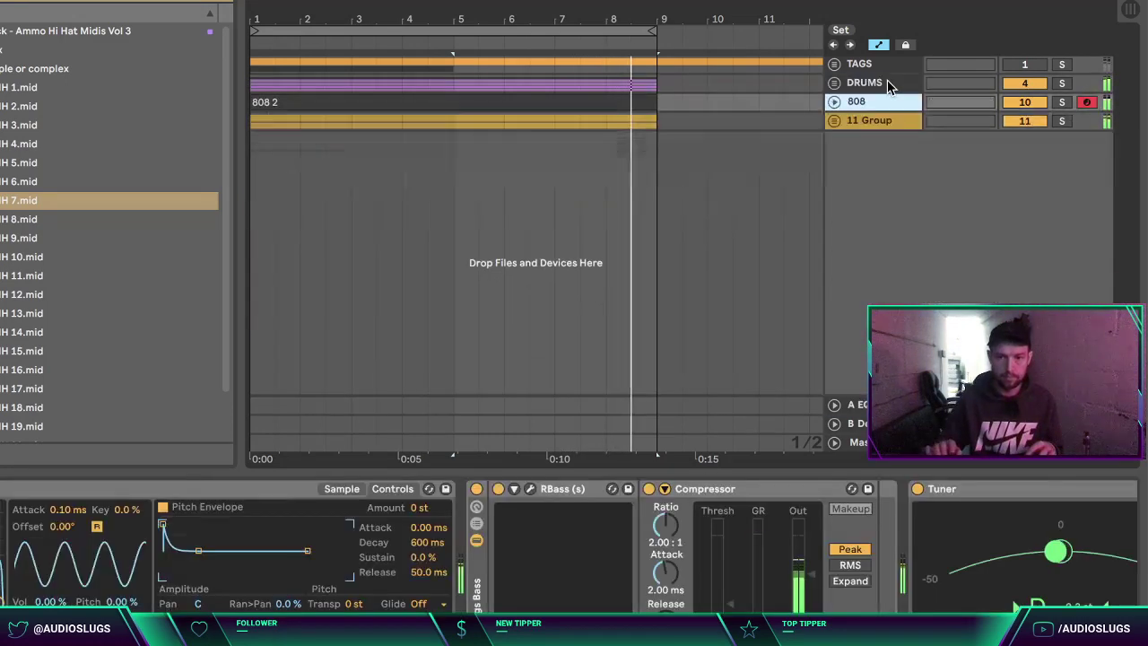
key(Down)
key(Down)
key(u)
key(Up)
key(Down)
key(u)
key(Up)
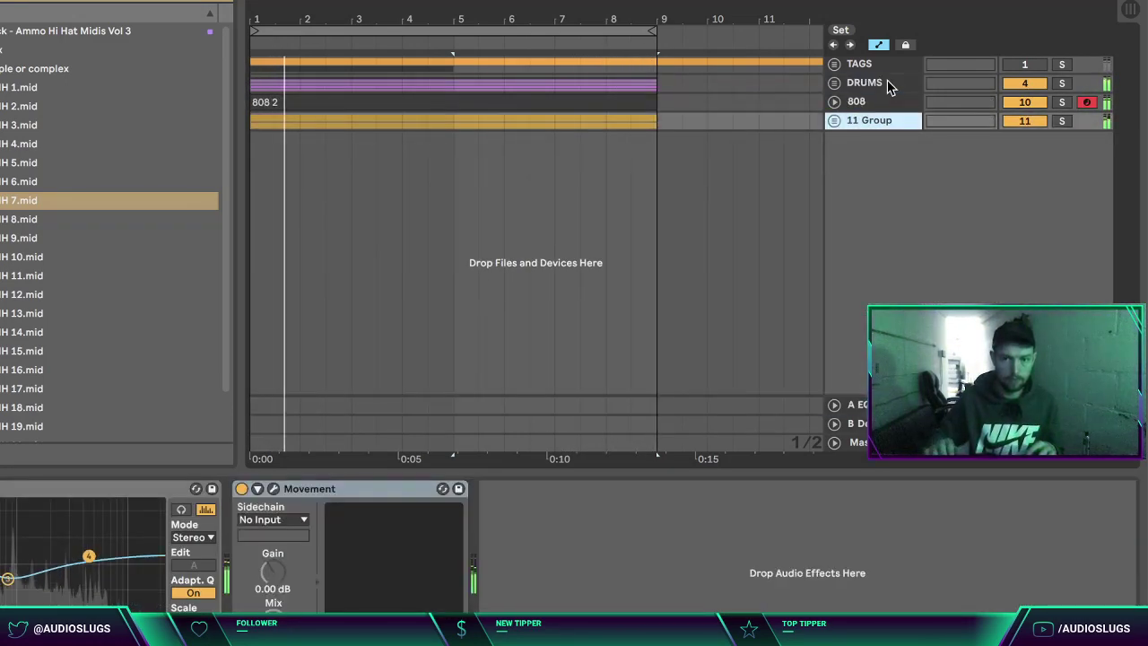
Step: Load Arcade on a new MIDI track and open the Low Feeling kit from the Hooked line
key(ctrl+f)
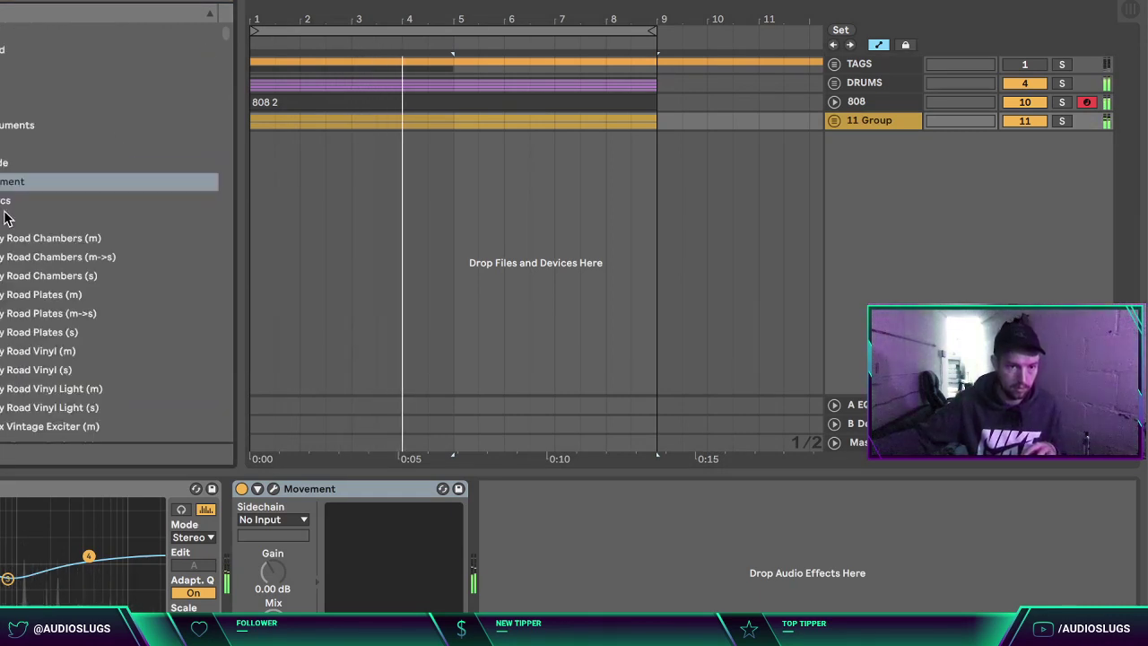
click(0, 168)
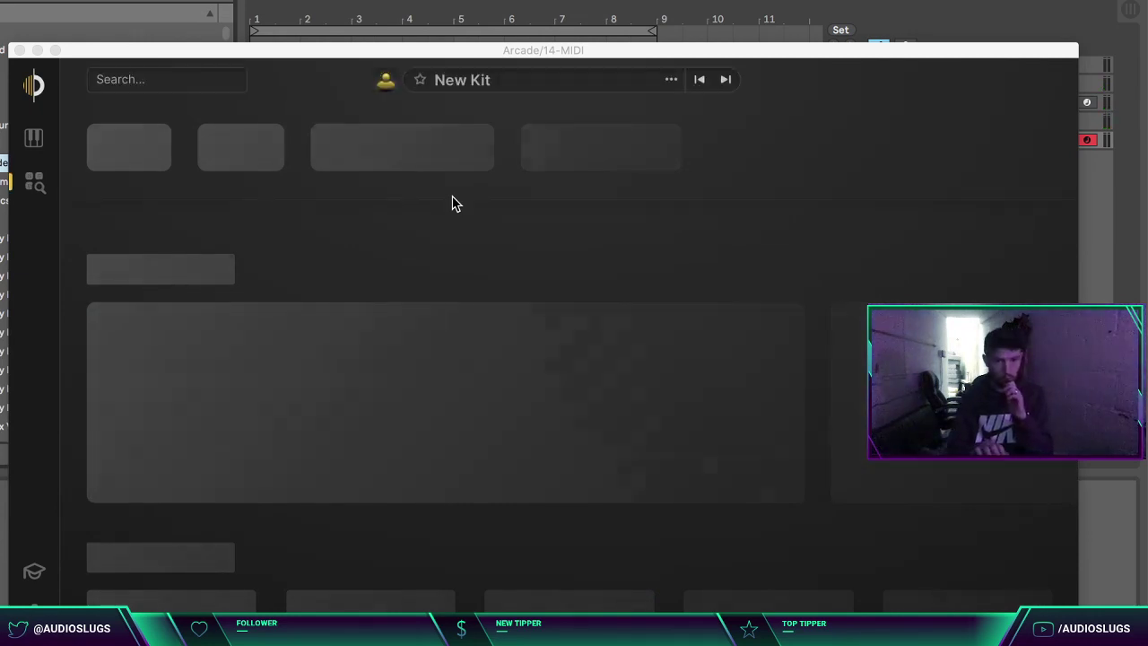
scroll(548, 403, down, 5)
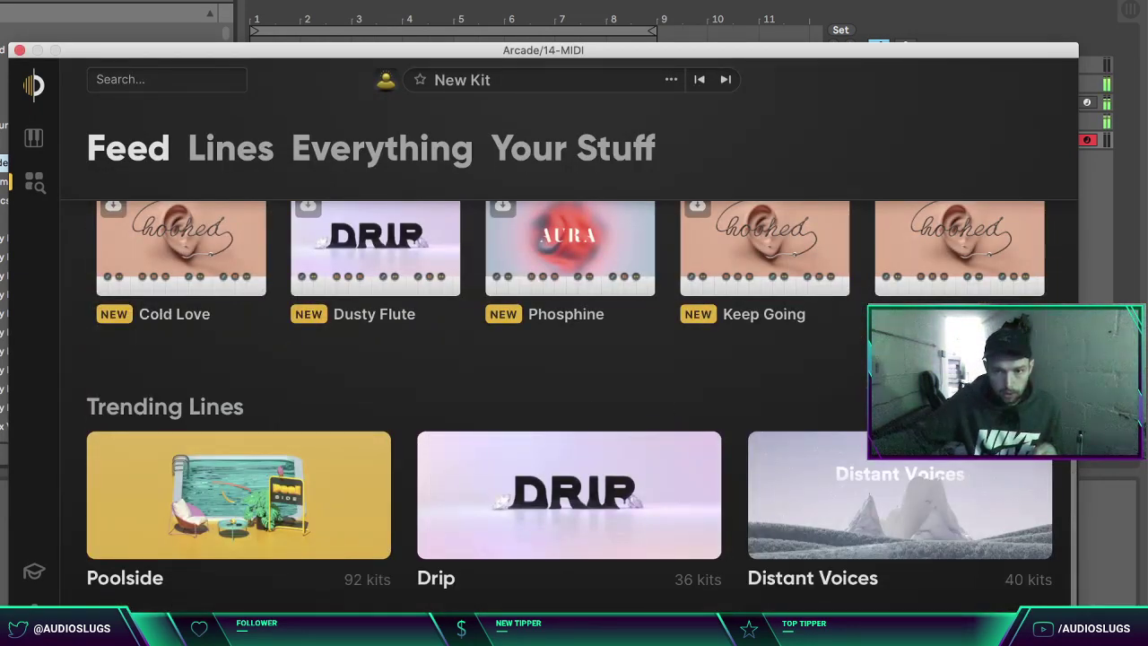
scroll(960, 395, up, 3)
click(960, 418)
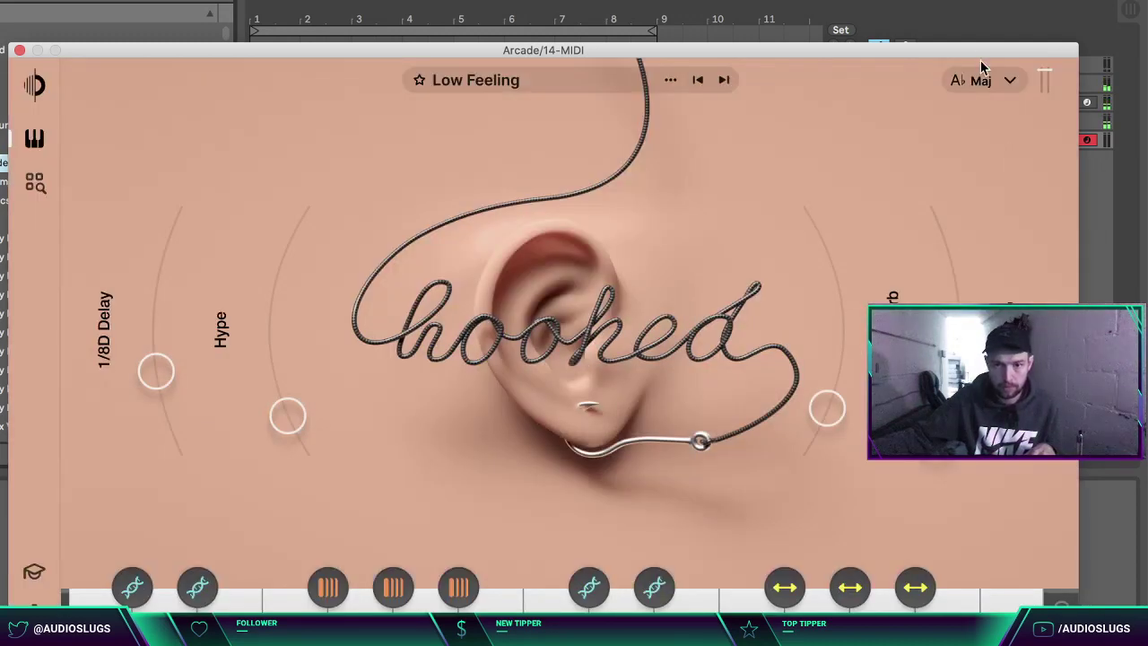
Step: Set the Low Feeling kit's session key to G min and record an Arcade part over the first four bars
click(984, 81)
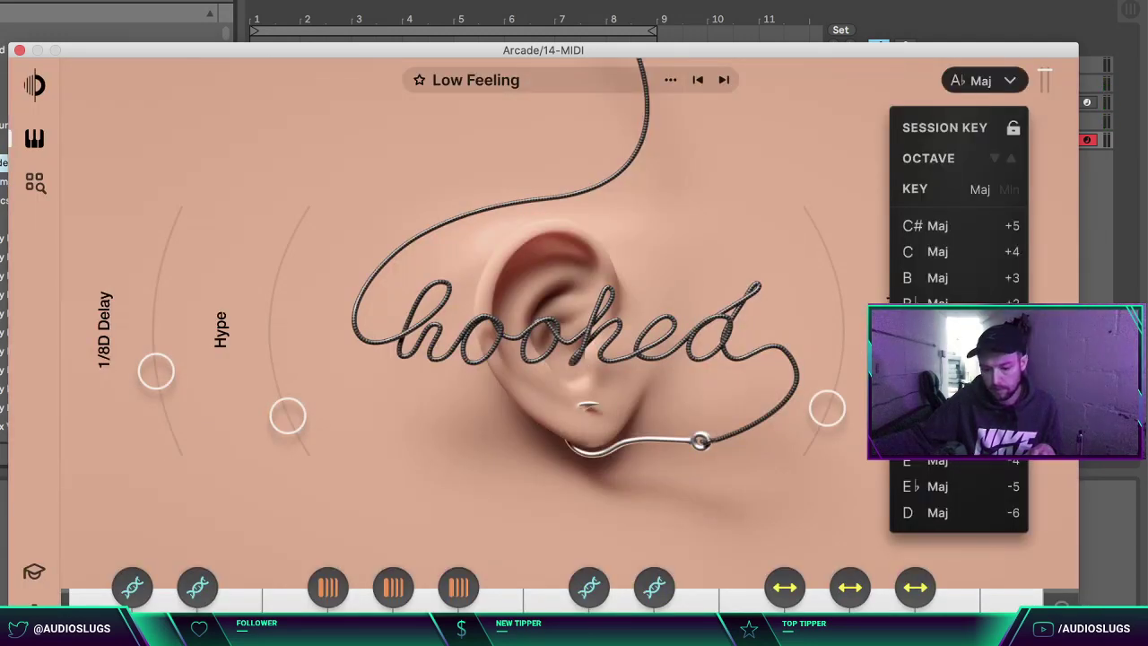
click(1009, 189)
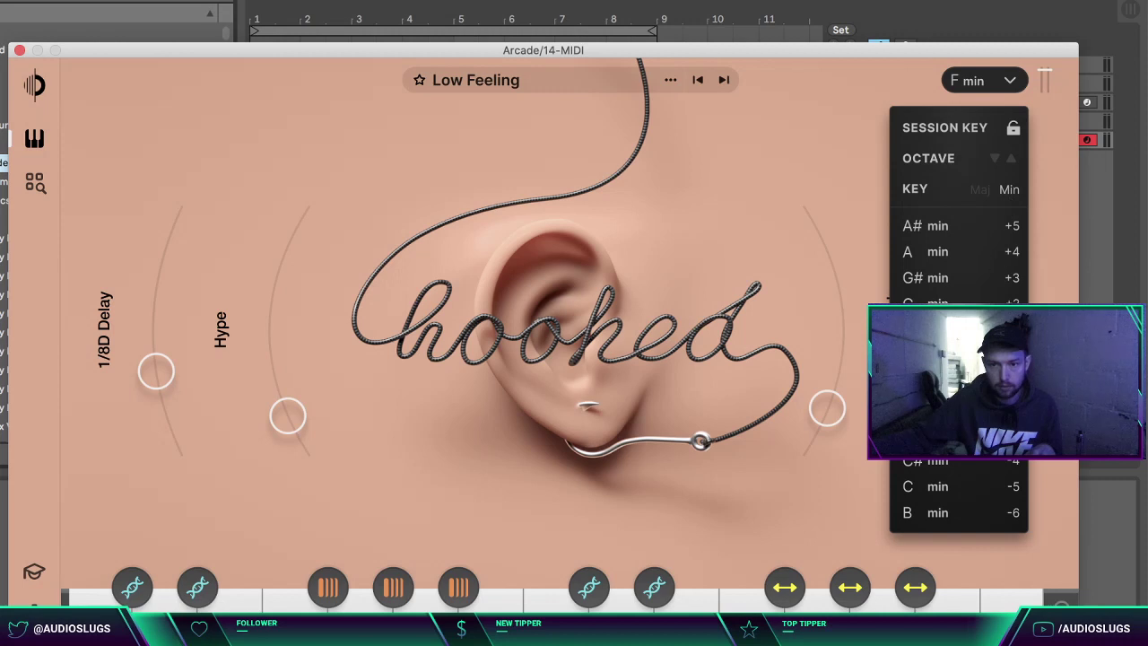
click(937, 303)
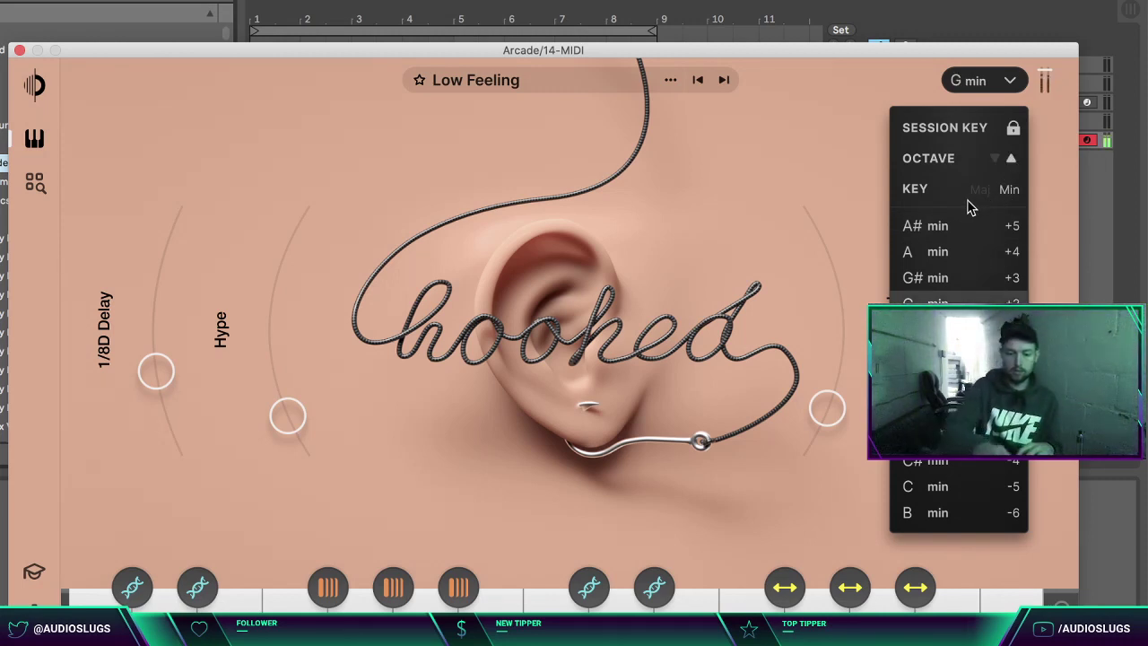
key(space)
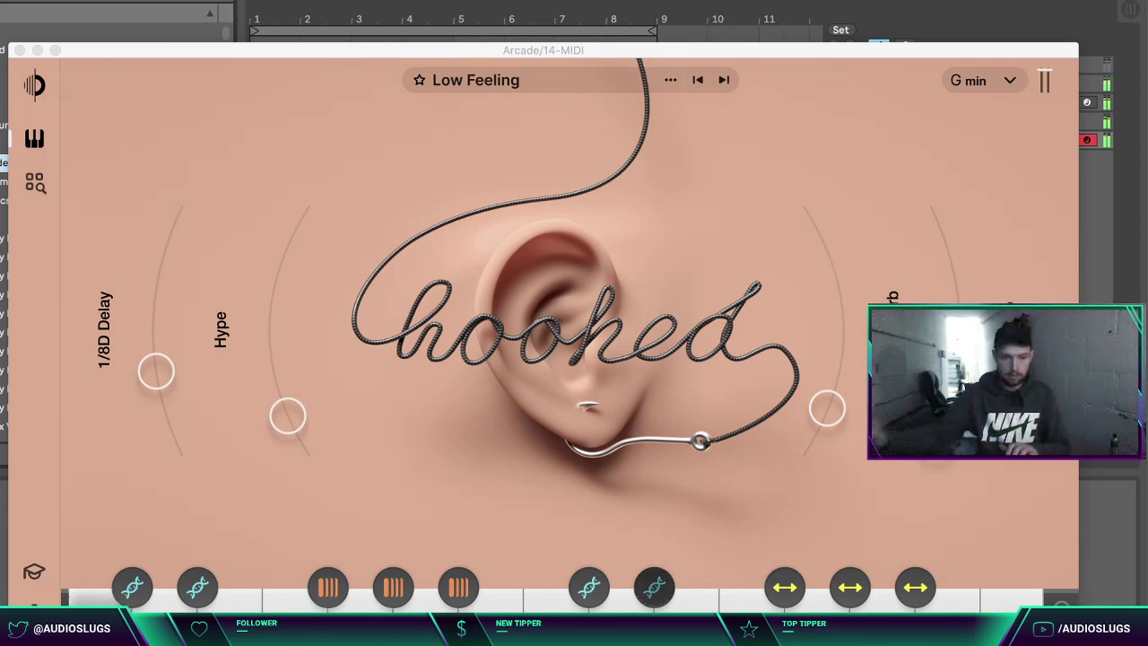
click(19, 50)
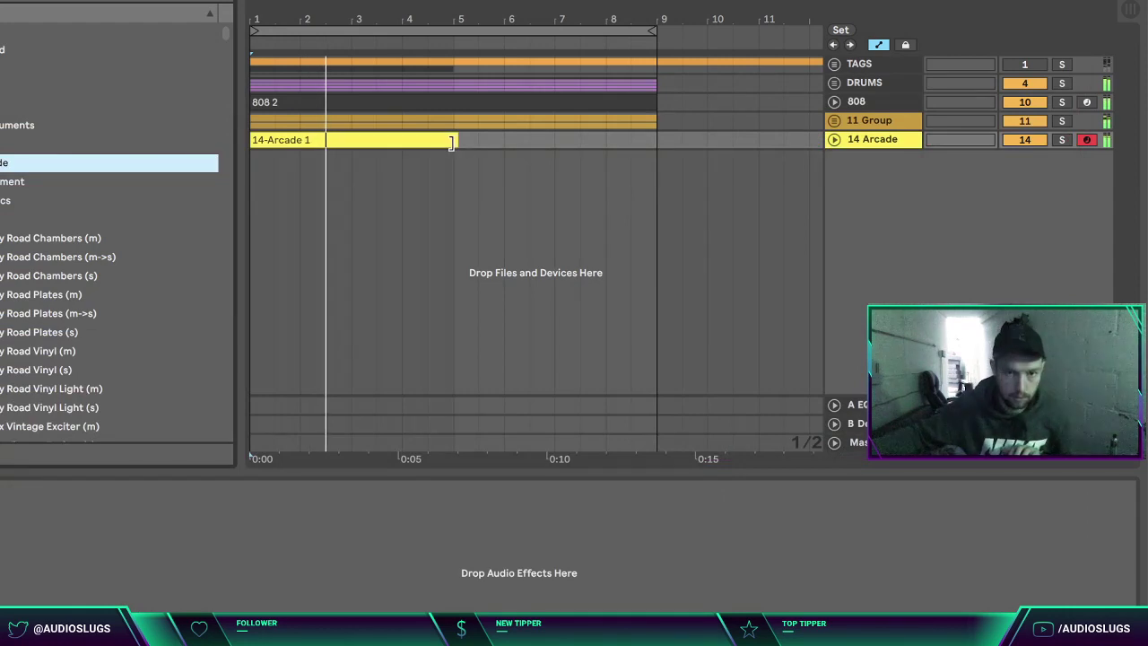
Step: Trim the recorded Arcade clip to end at bar 5 and duplicate it to fill bars 5 to 9
double_click(436, 138)
key(space)
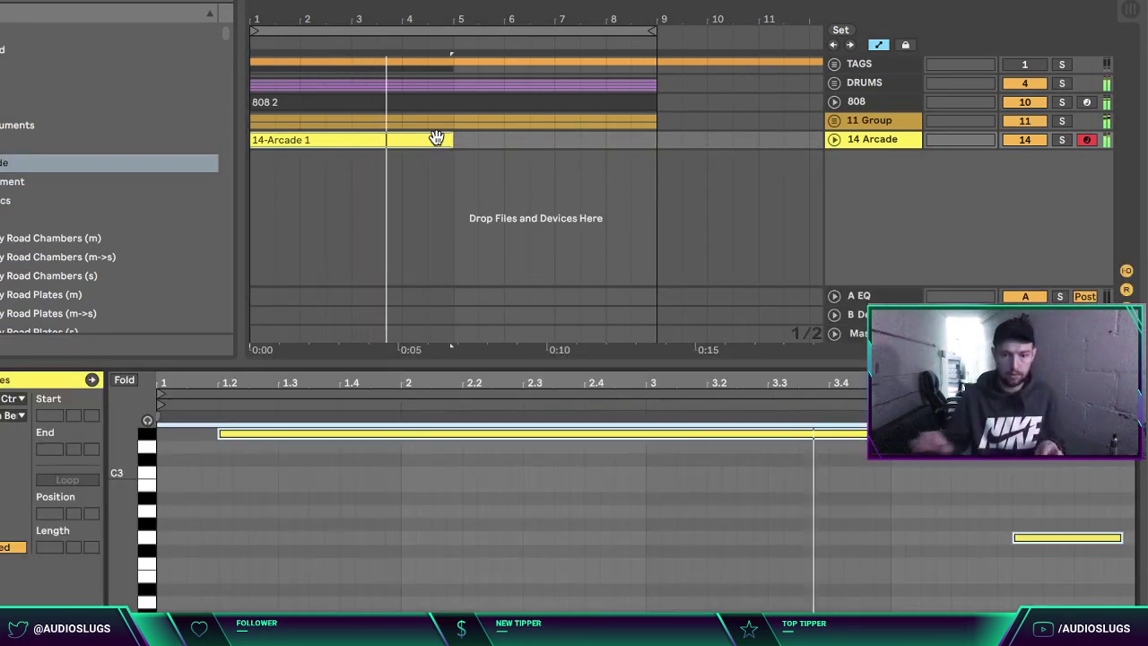
click(765, 520)
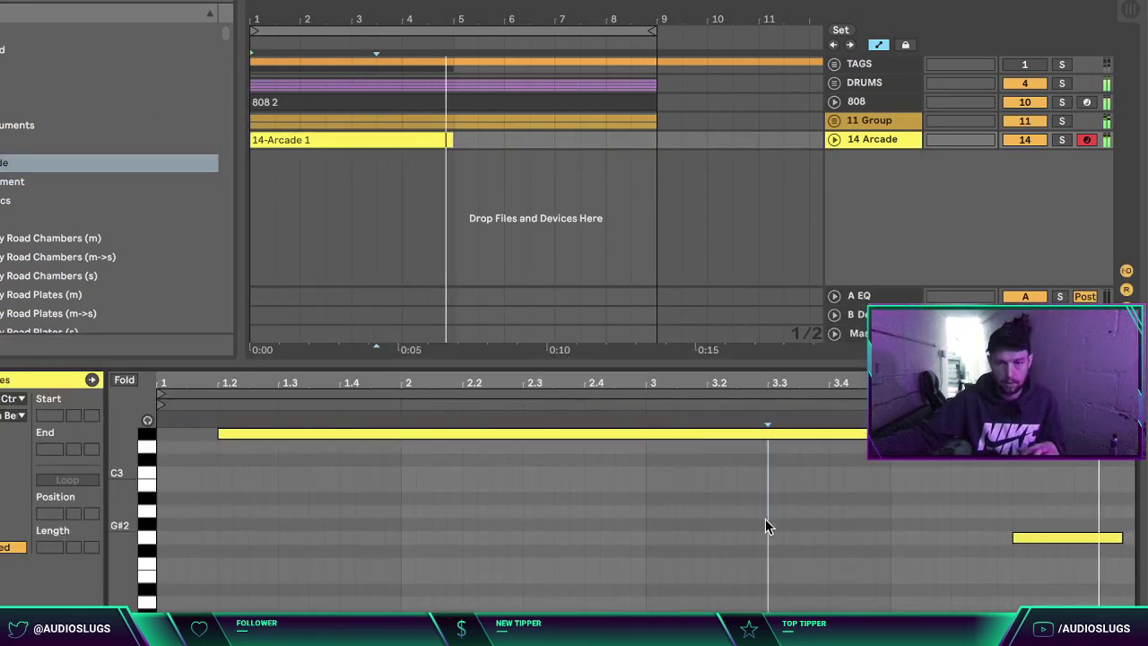
click(1105, 558)
click(1134, 640)
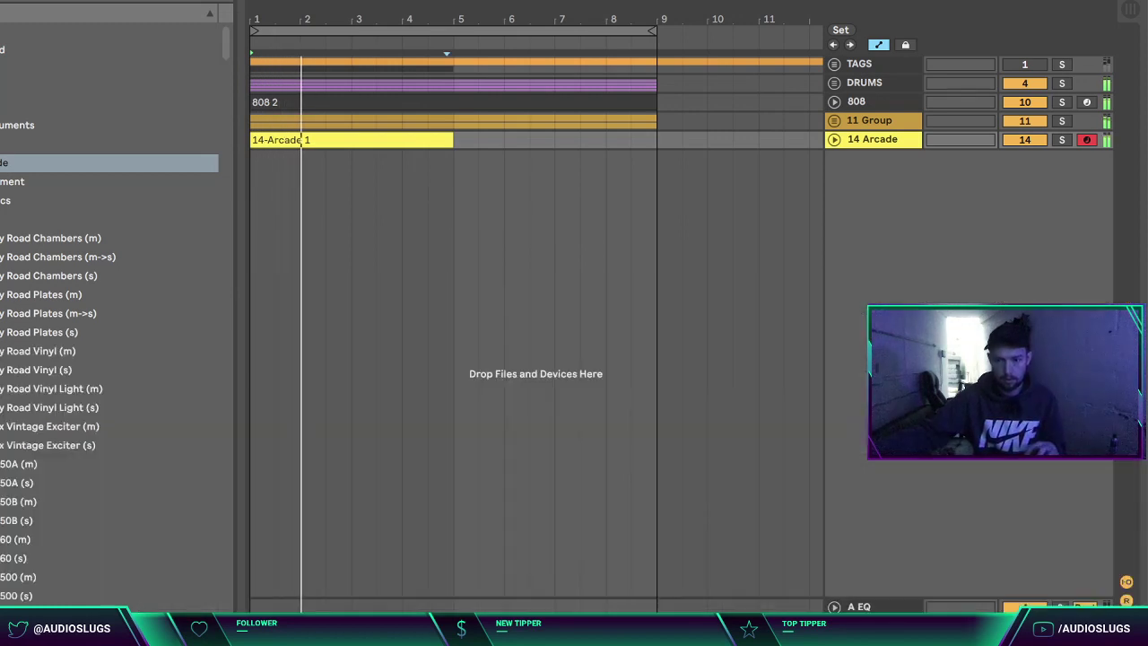
click(424, 141)
key(ctrl+d)
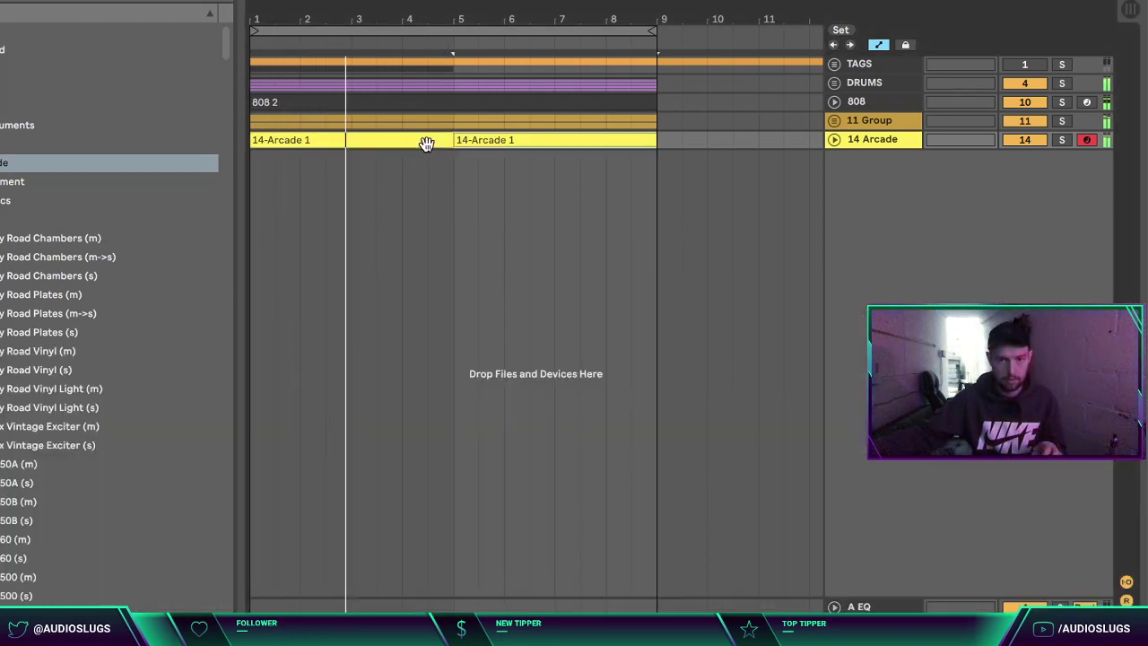
Step: Raise the long lowest note in the second Arcade clip to C3 and close the clip's note editor
double_click(509, 144)
drag(518, 574, 540, 619)
key(Up)
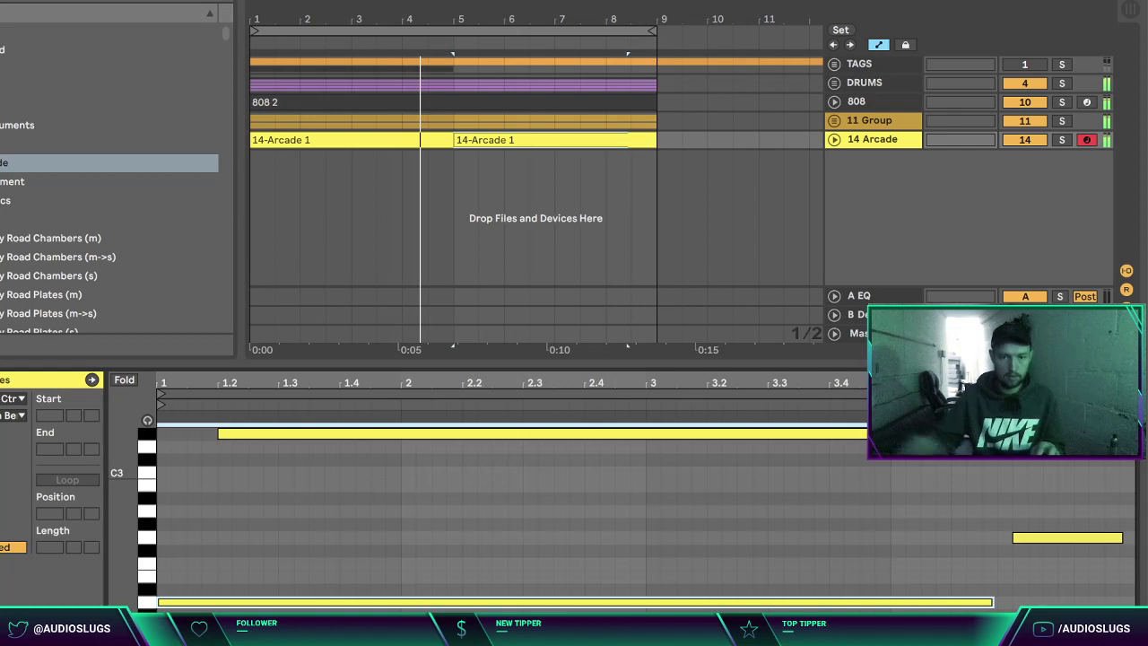
click(540, 534)
click(500, 548)
key(ctrl+a)
key(Up)
key(Up)
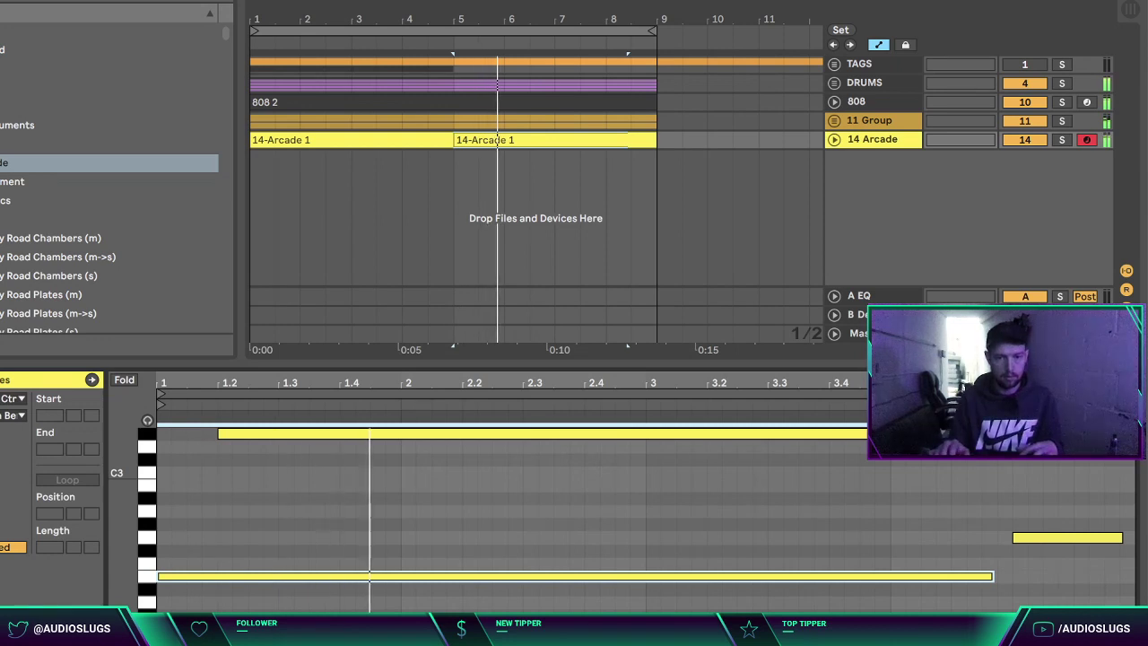
key(Up)
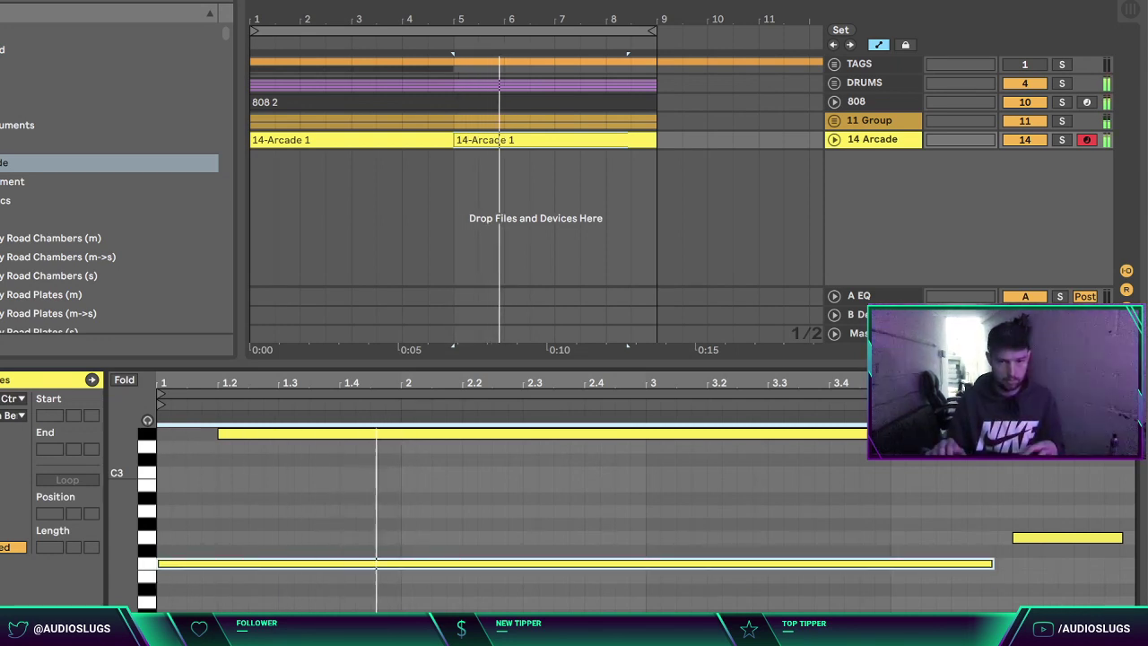
key(Up)
key(Up)
key(Up)
key(Up)
key(Up)
key(Up)
key(Up)
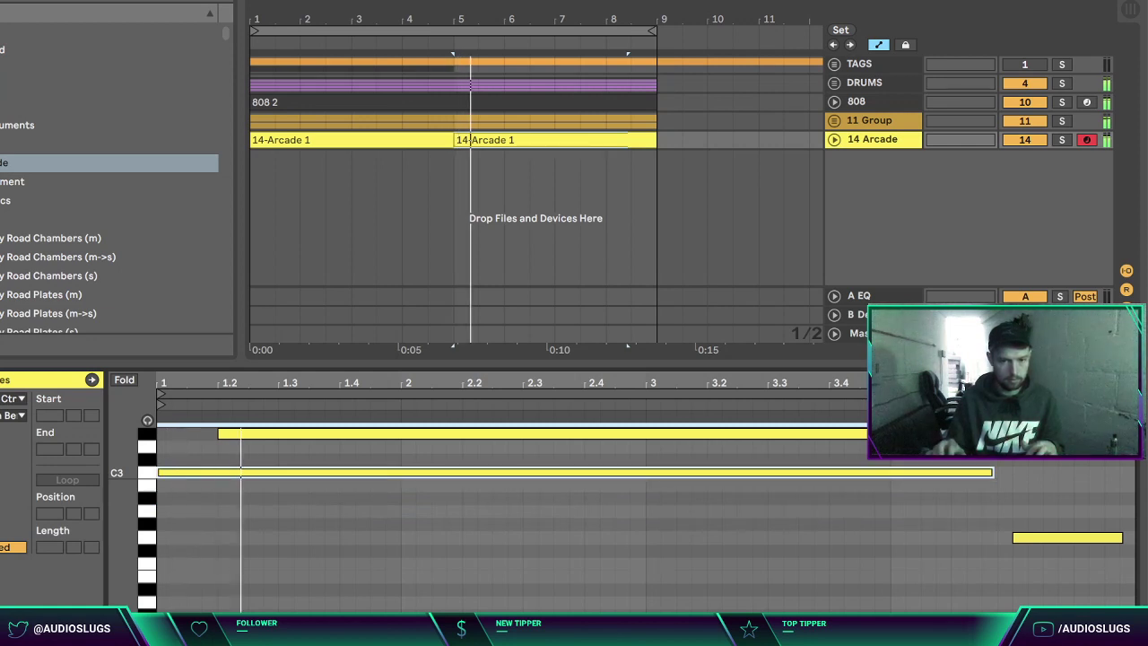
click(538, 542)
scroll(540, 537, up, 3)
scroll(541, 538, down, 2)
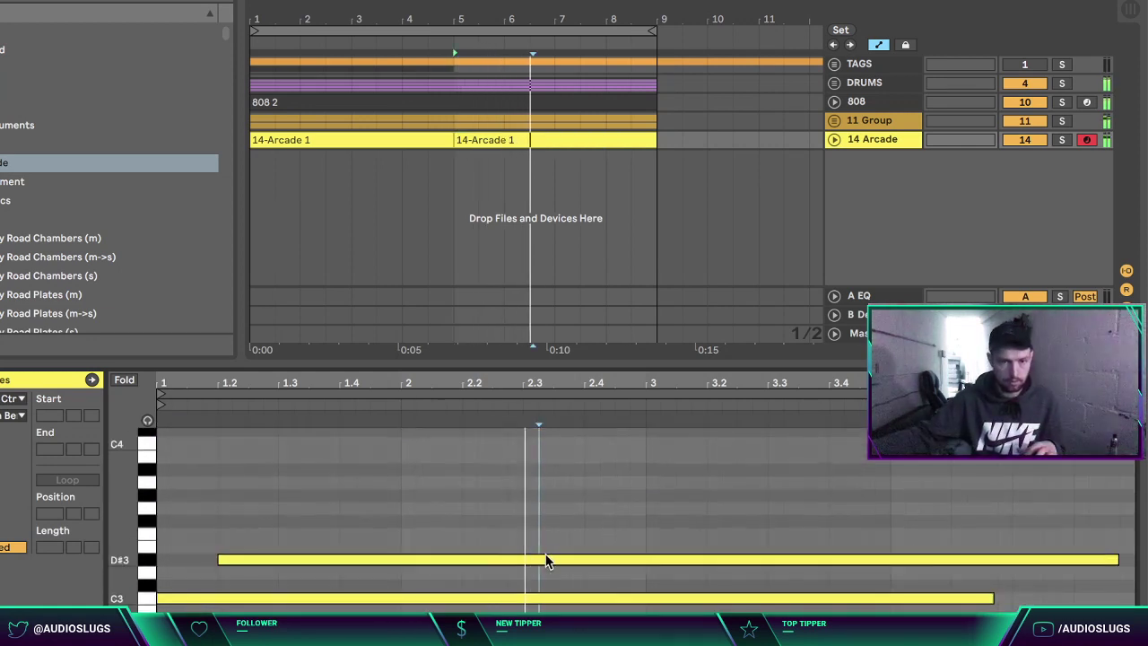
key(super+alt+l)
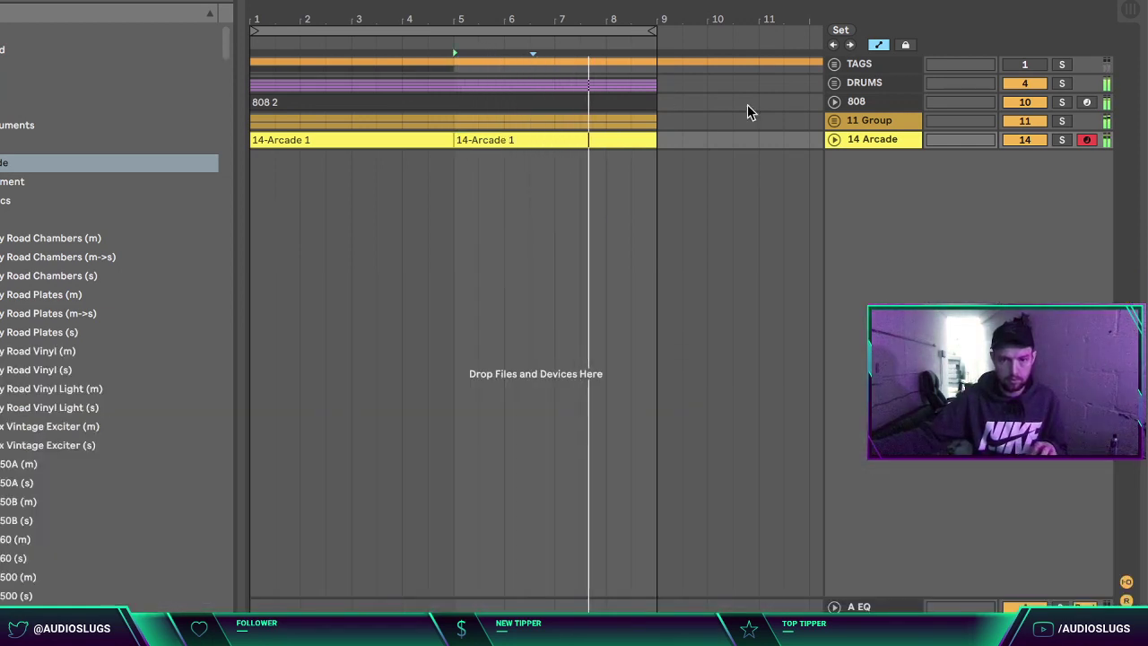
Step: Move the edited second Arcade clip to bar 9 and duplicate it directly after itself
drag(556, 137, 718, 142)
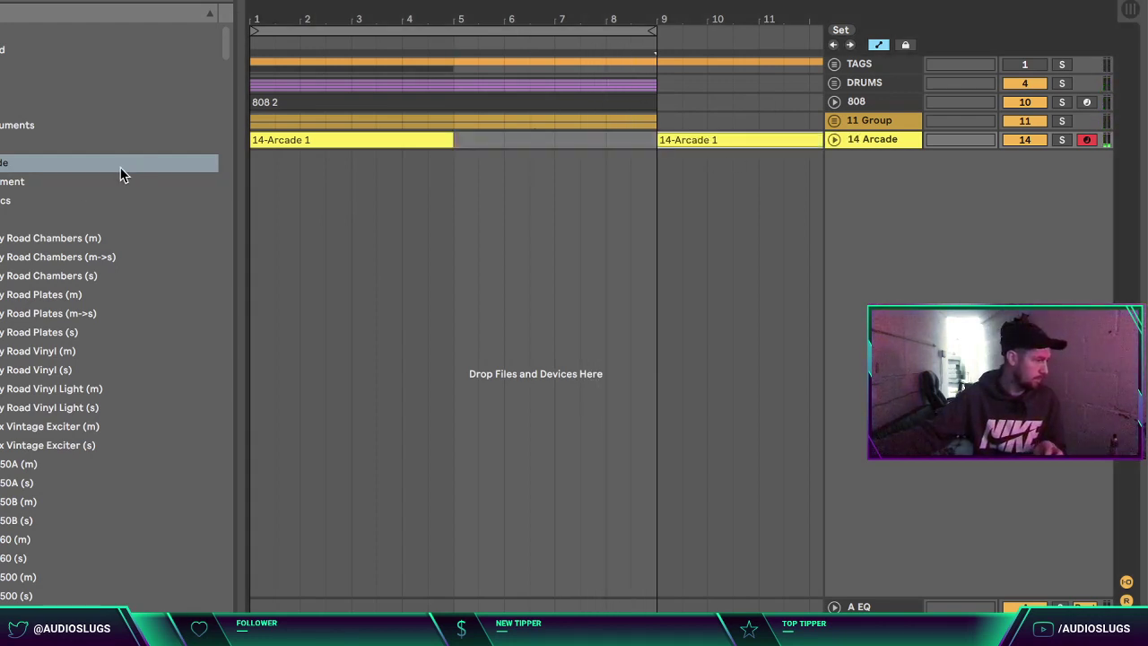
key(ctrl+d)
key(space)
Step: Duplicate the first eight bars of the DRUMS, 808 and 11 Group tracks to fill the arrangement up to bar 17
drag(372, 21, 280, 20)
click(365, 123)
drag(365, 123, 233, 86)
key(ctrl+d)
click(452, 182)
key(ctrl+d)
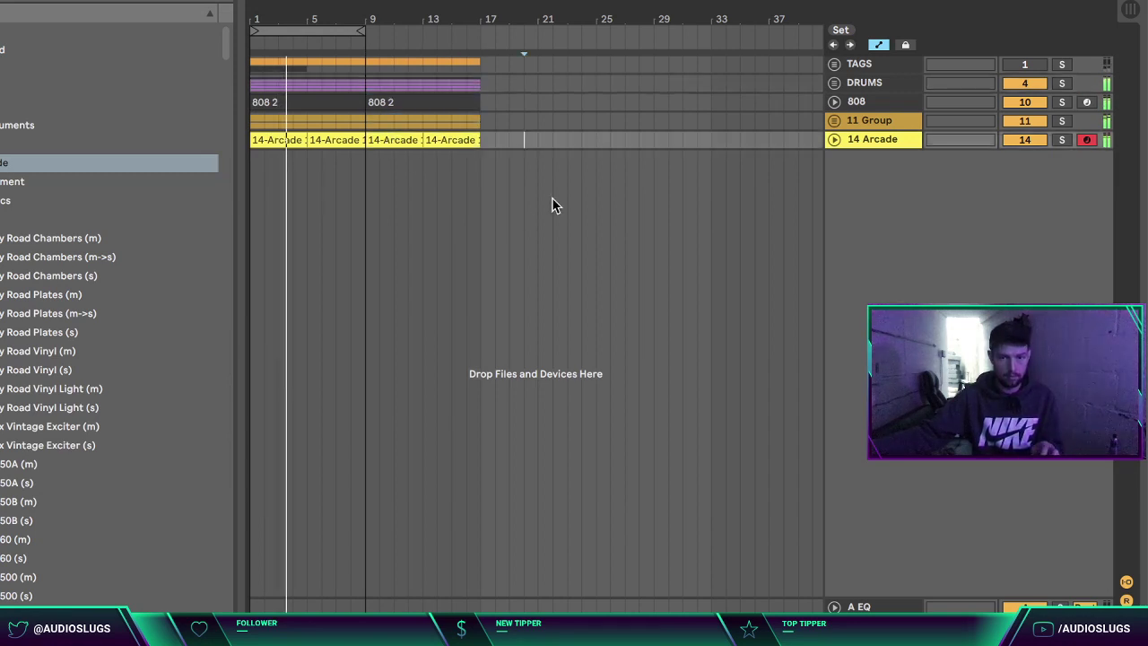
Step: Set the 14 Arcade track's volume to -5.7 dB and extend the arrangement loop to bar 17
click(835, 140)
mouse_move(1011, 154)
mouse_down()
mouse_move(1011, 171)
mouse_move(1022, 153)
mouse_up()
drag(364, 30, 481, 30)
click(879, 122)
click(890, 140)
drag(1027, 157, 1027, 160)
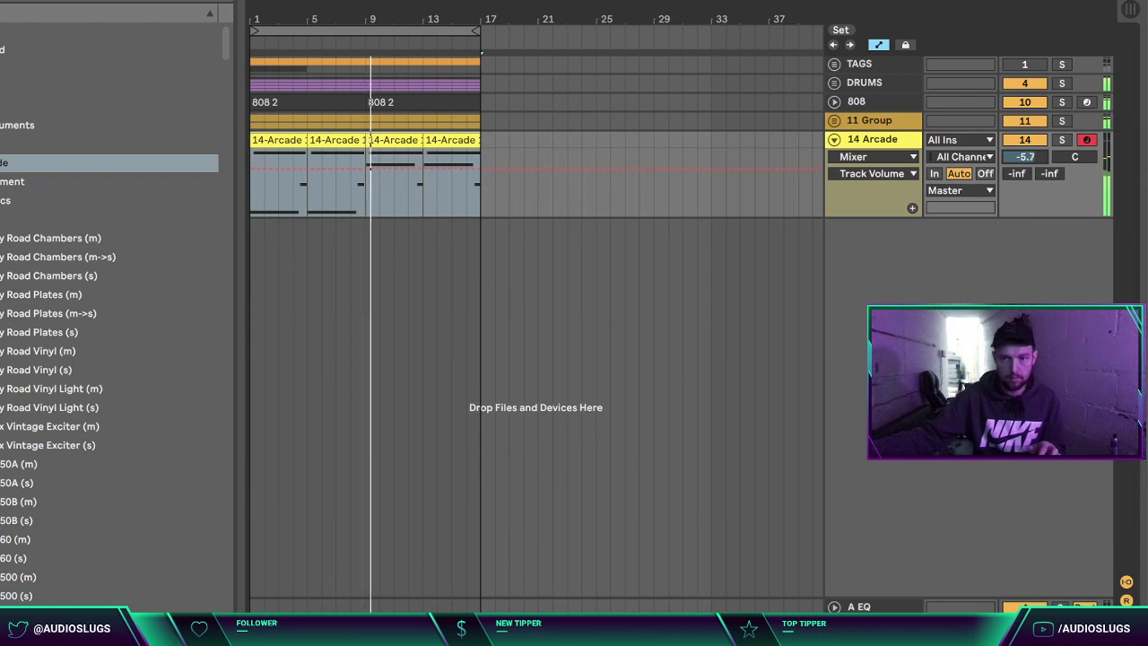
key(Left)
key(Up)
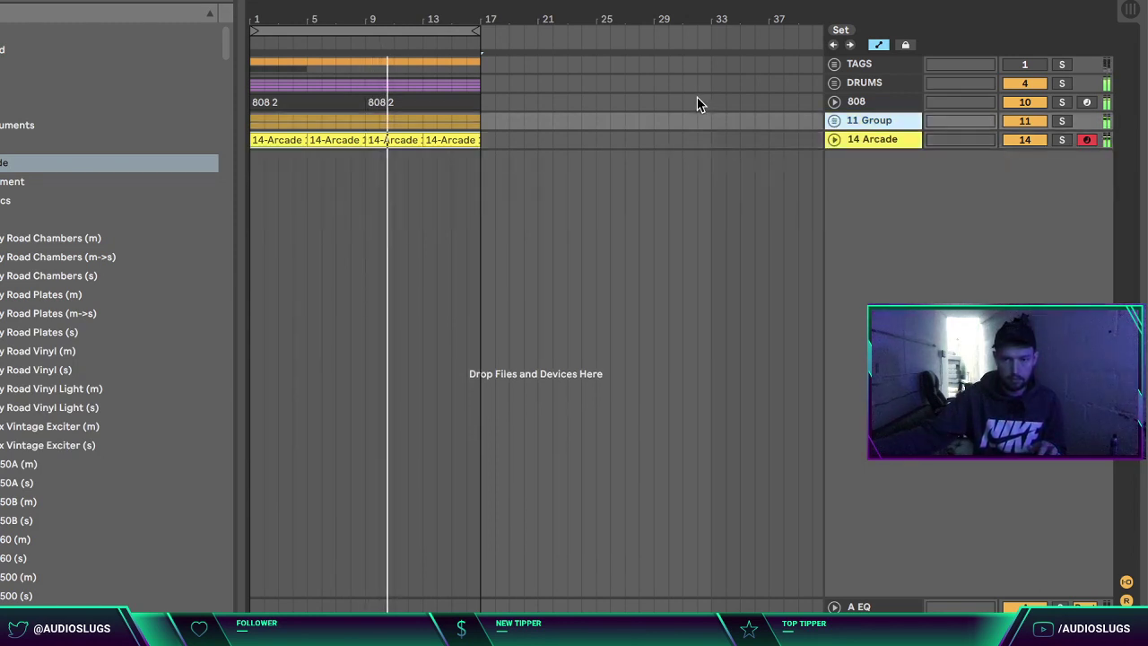
Step: Add an empty Simpler instrument on a new MIDI track below the Arcade track
click(431, 282)
click(361, 274)
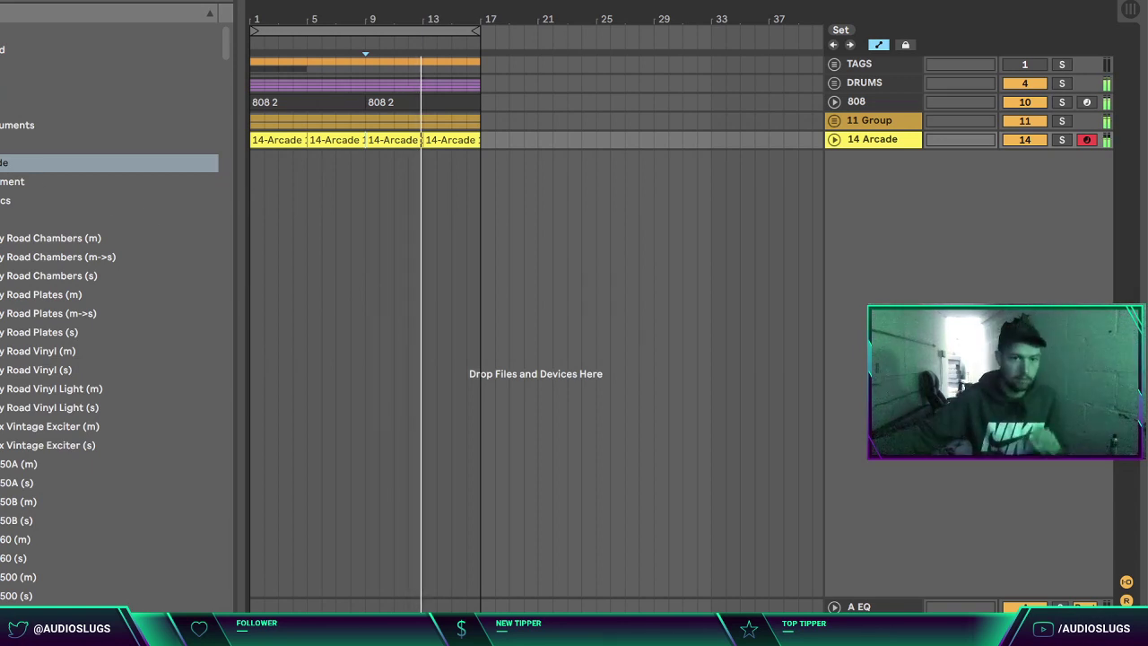
click(2, 179)
click(2, 197)
click(2, 87)
click(2, 68)
click(2, 198)
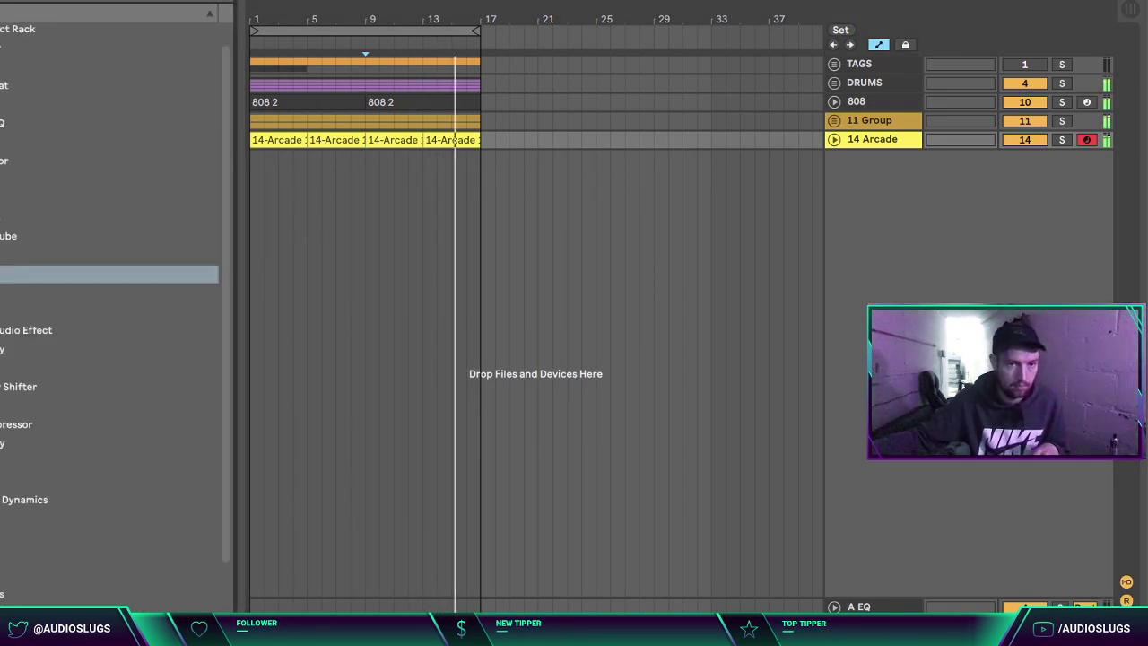
click(1, 180)
drag(1, 200, 361, 244)
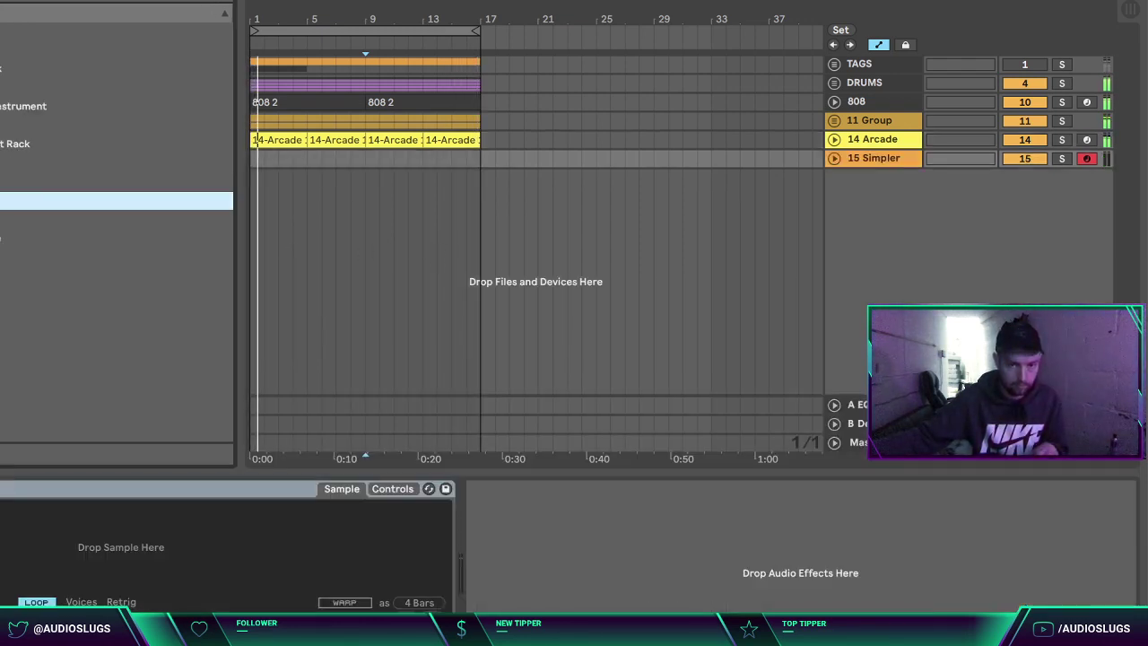
Step: Browse the one-shot sample kits and open the flute folder of the Exotic (One-Shot Kit)
click(1, 68)
click(1, 106)
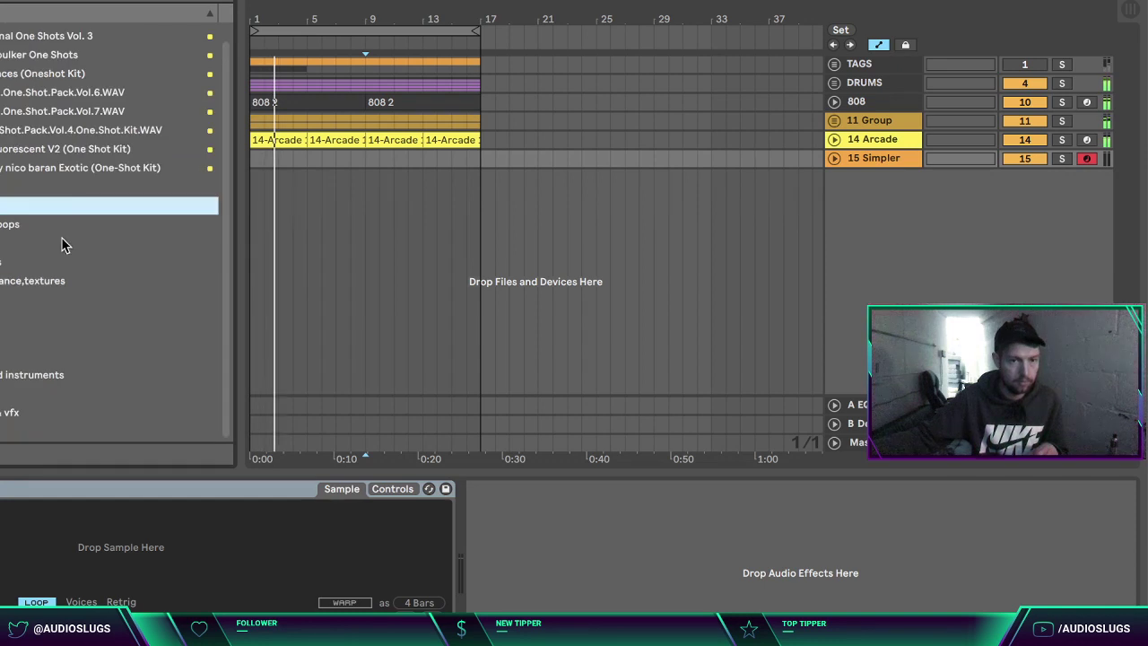
click(2, 431)
scroll(1, 432, up, 1)
scroll(37, 327, down, 1)
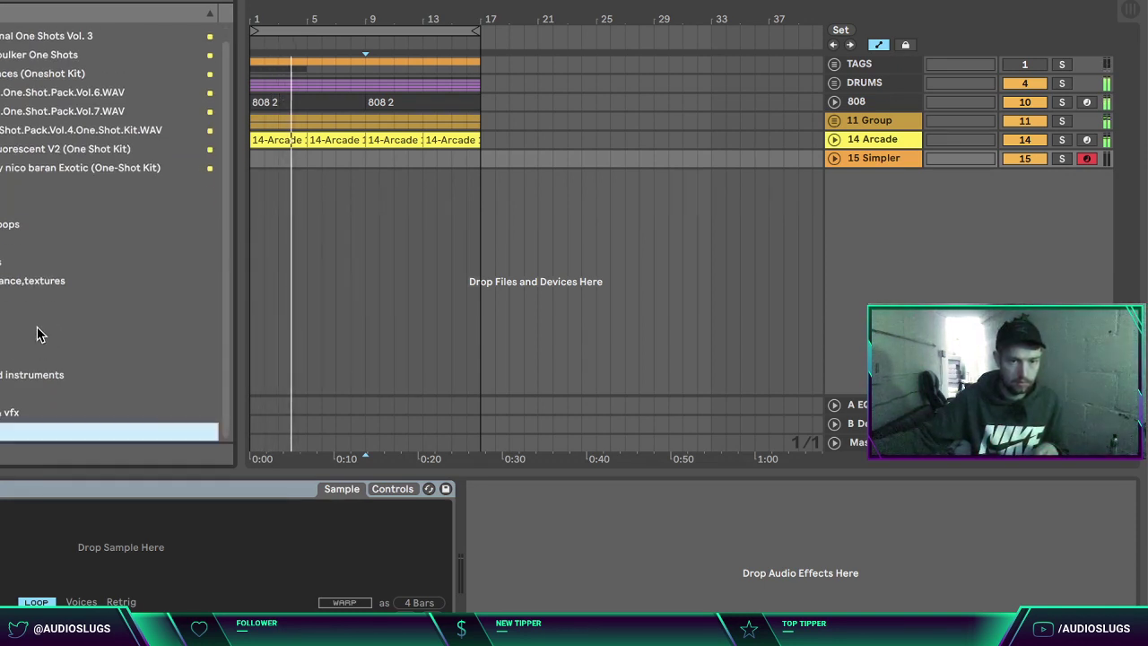
scroll(2, 332, up, 1)
scroll(1, 431, down, 1)
click(2, 432)
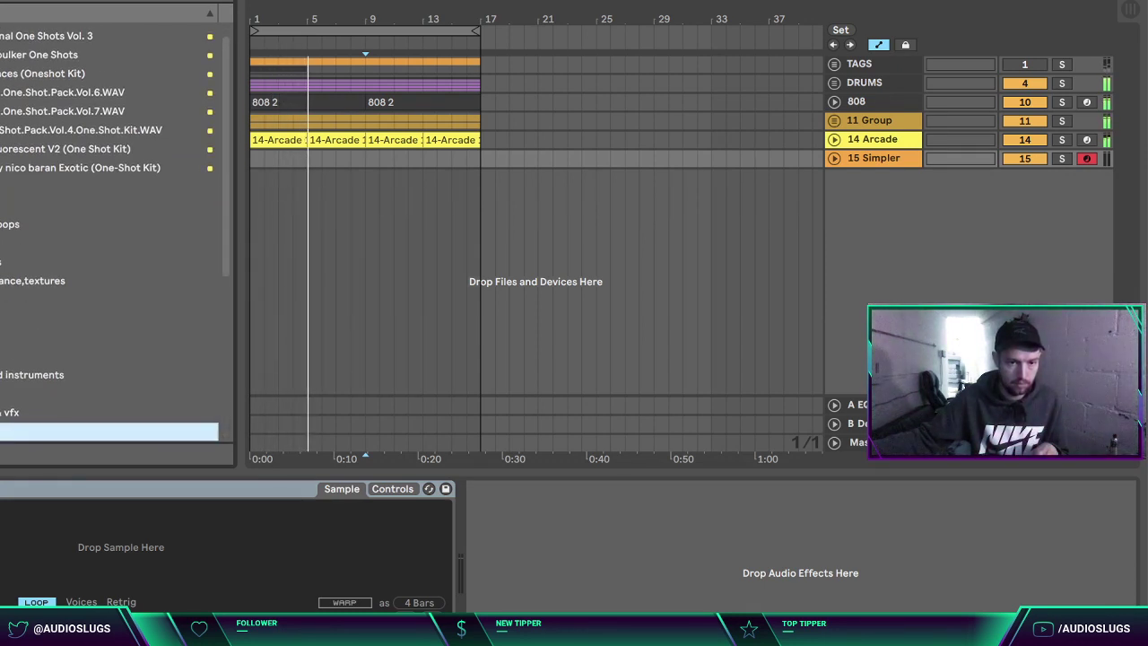
Step: Audition the evian, indian and light flute samples and load loose flute.wav into the new Simpler
scroll(3, 337, down, 5)
click(15, 339)
click(20, 355)
click(24, 373)
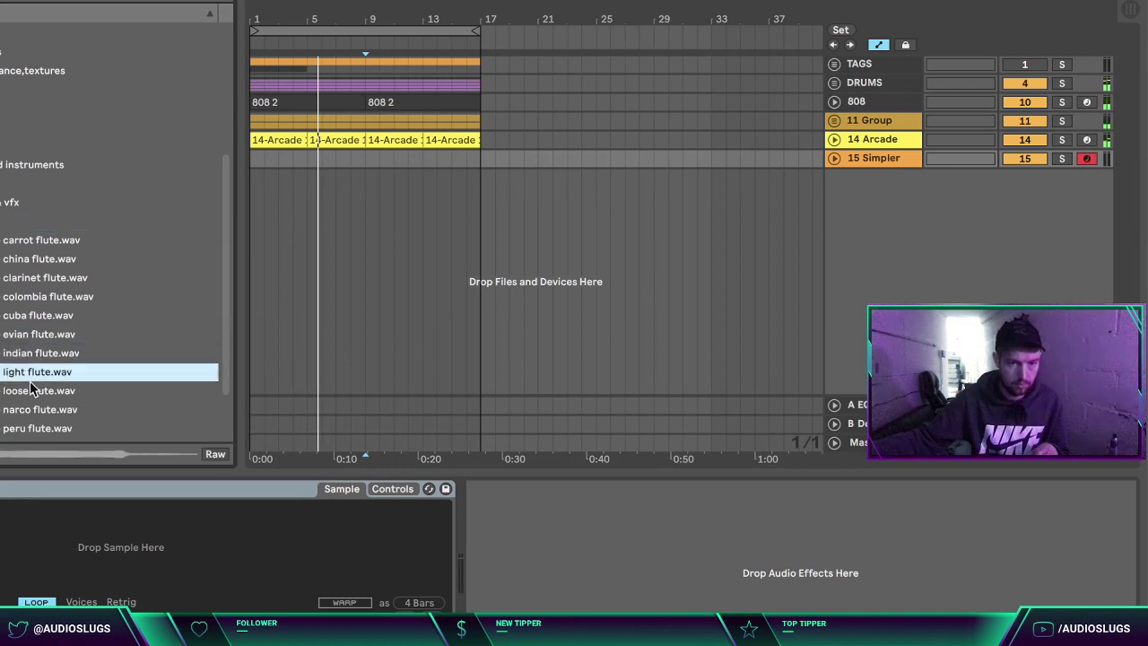
click(30, 392)
drag(14, 394, 1, 547)
click(1, 539)
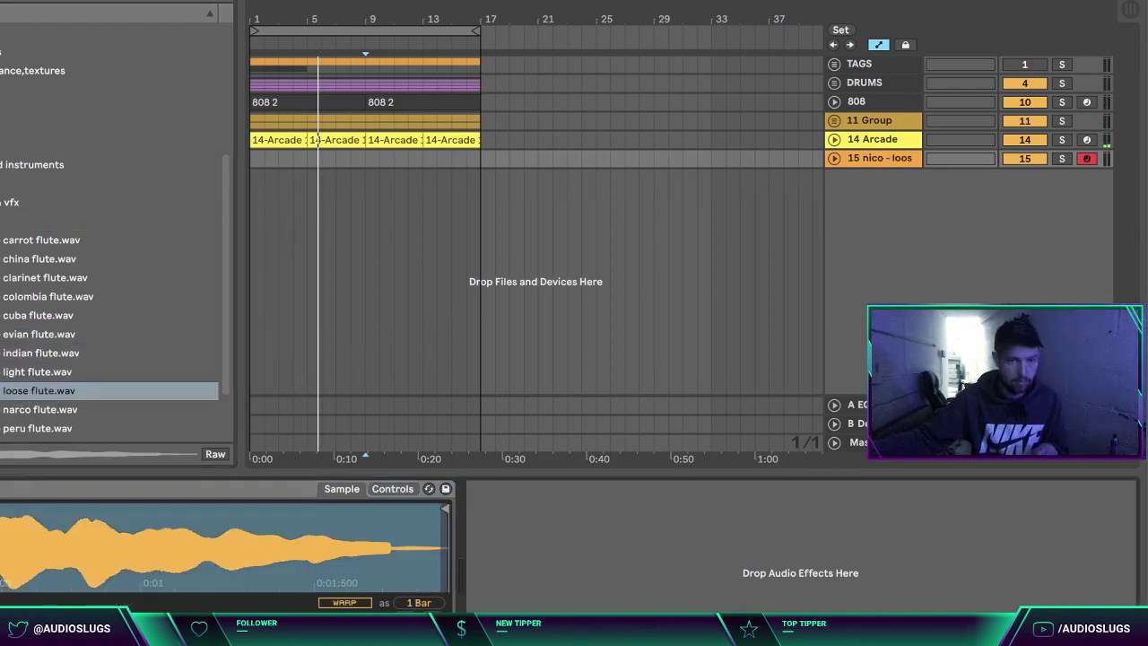
Step: Switch the flute Simpler to Classic mode and record an eight-bar flute melody from bar 1
click(1, 523)
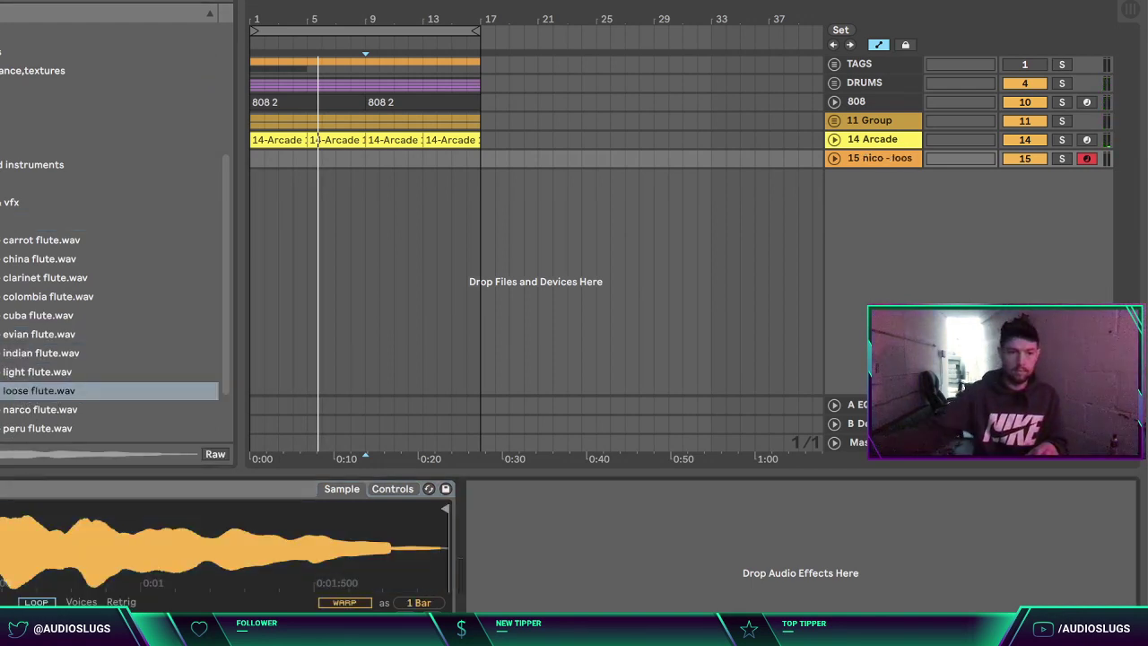
key(space)
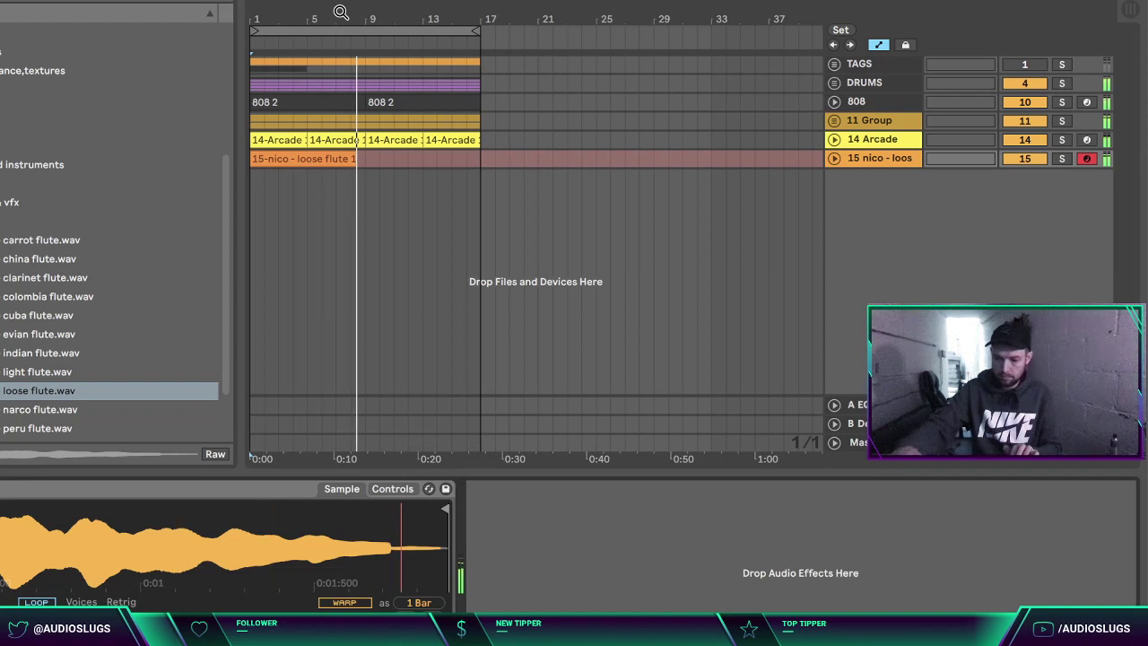
key(space)
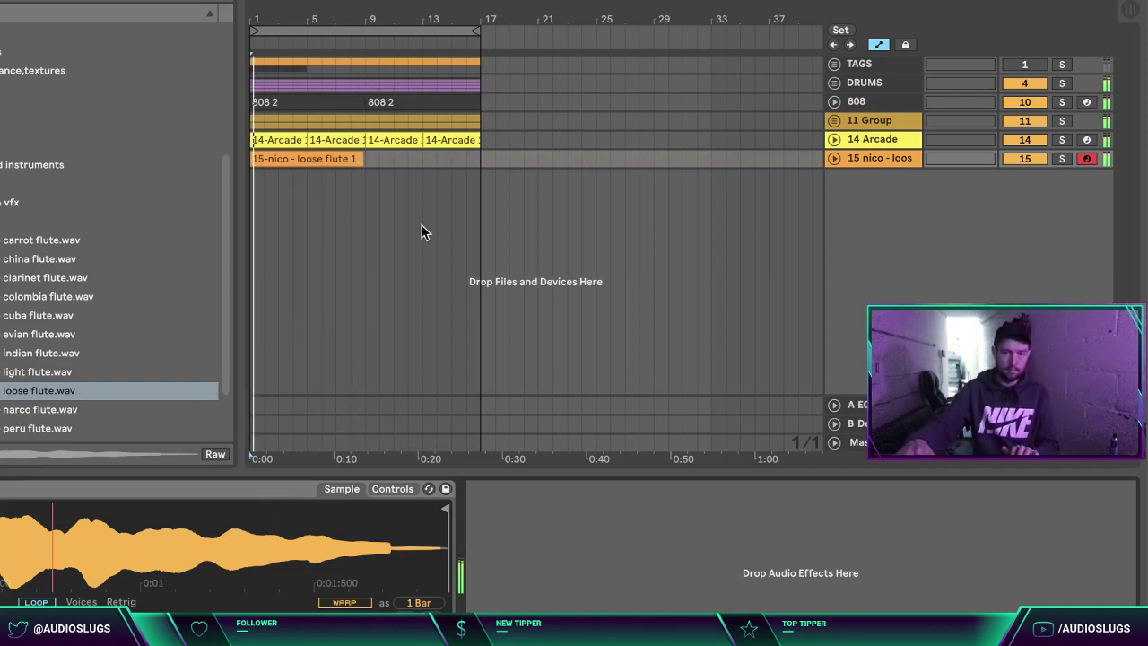
Step: Quantize all notes in the recorded flute clip and transpose them down one octave
drag(350, 159, 354, 157)
double_click(354, 158)
key(ctrl+a)
key(ctrl+u)
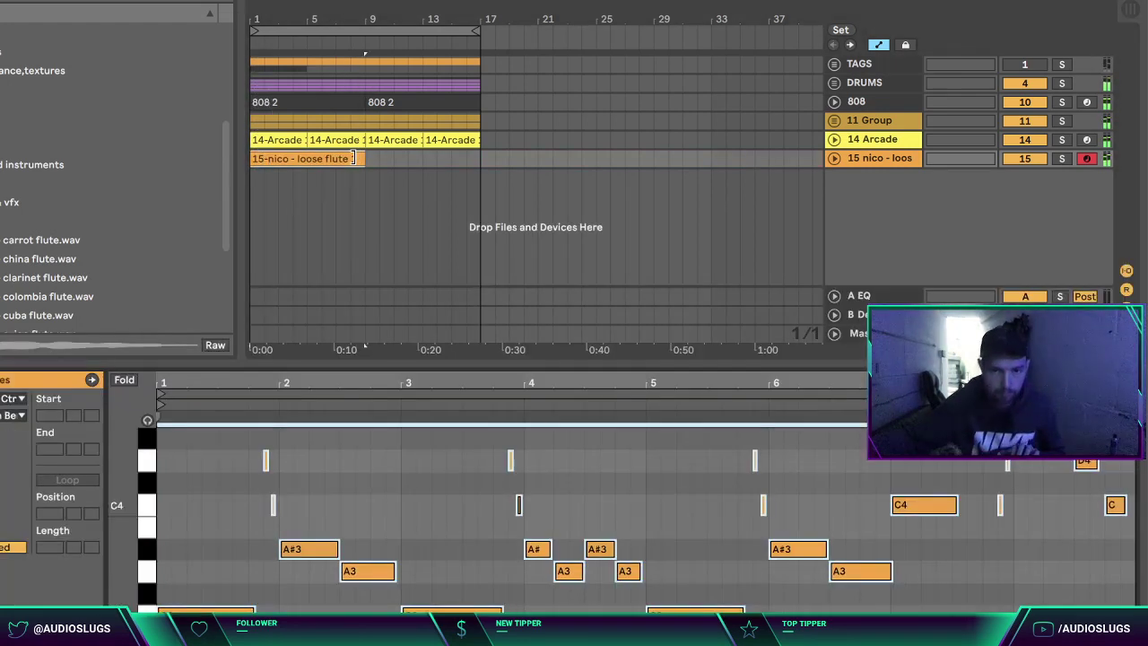
click(2, 475)
key(space)
click(431, 490)
click(389, 490)
key(ctrl+a)
key(space)
click(448, 490)
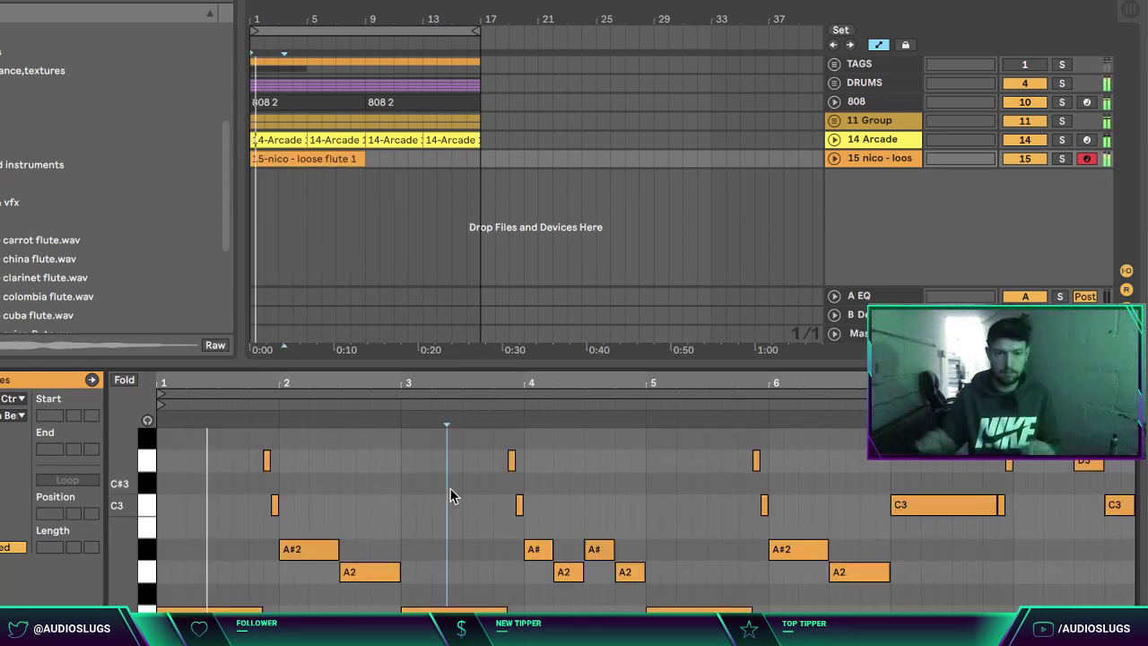
Step: Unfold and solo the loose flute track and set its volume to -5.1 dB
key(ctrl+alt+l)
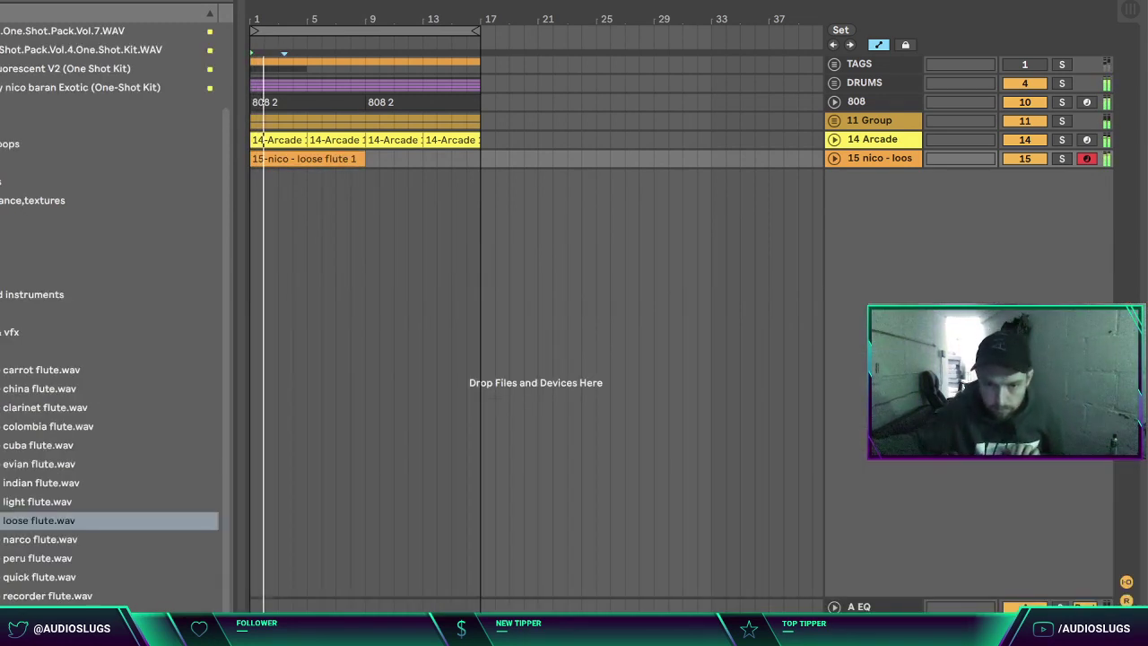
click(833, 158)
click(1062, 159)
drag(1032, 176, 1032, 192)
click(857, 161)
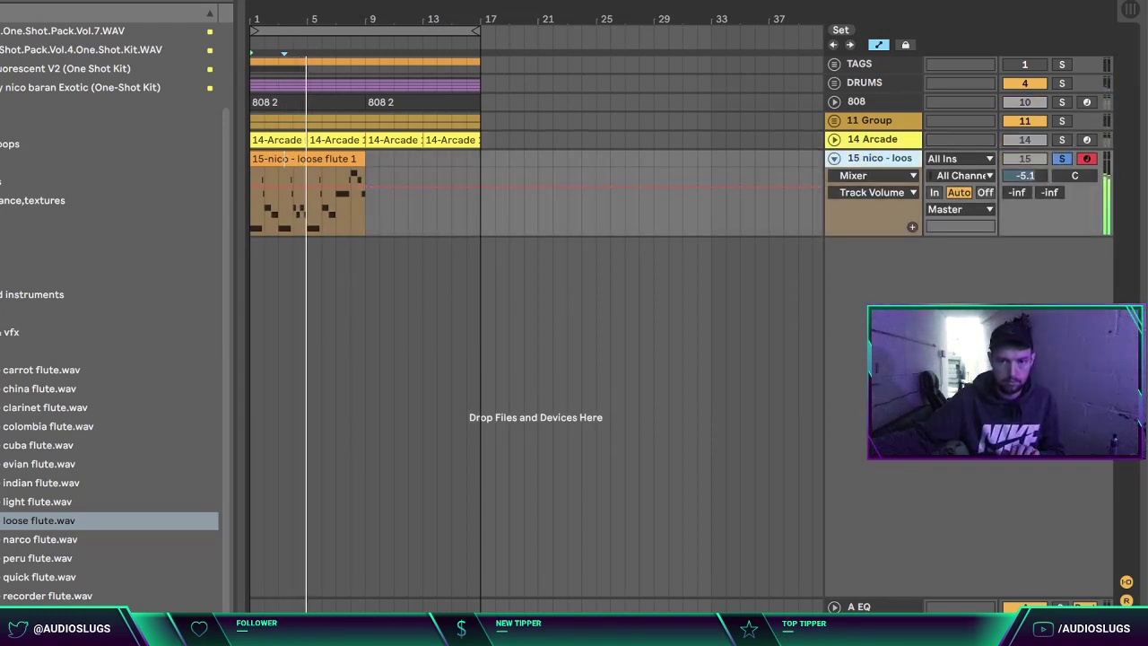
Step: Add EQ Eight to the flute track with a low cut at 47.4 Hz and a high cut at 6.96 kHz
click(1, 198)
click(2, 180)
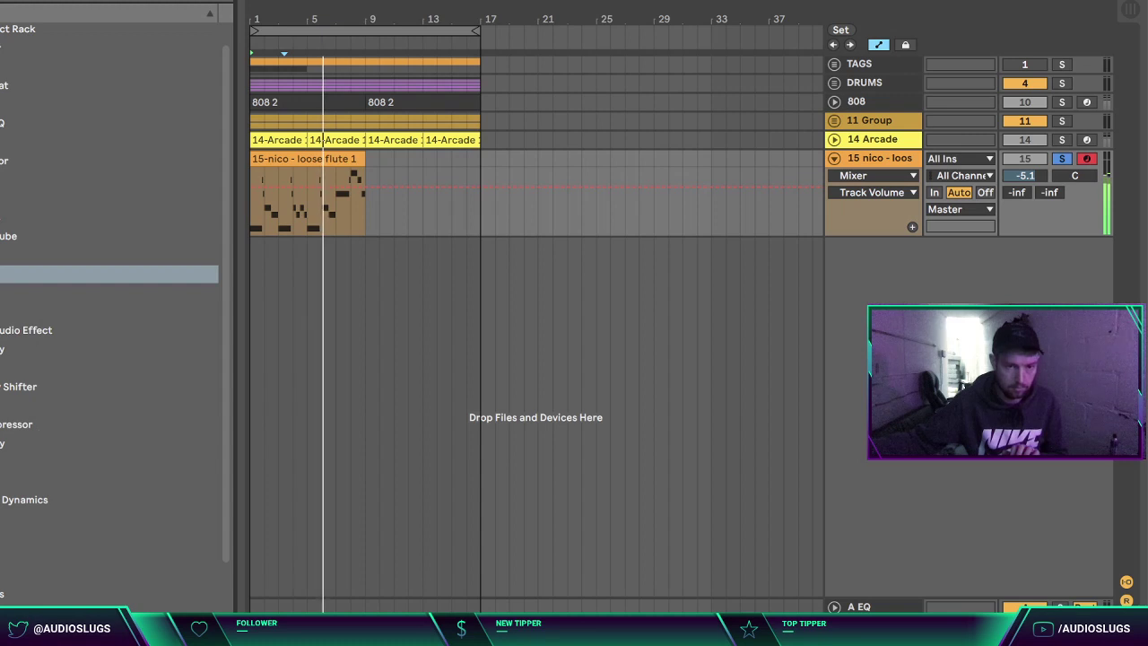
double_click(18, 274)
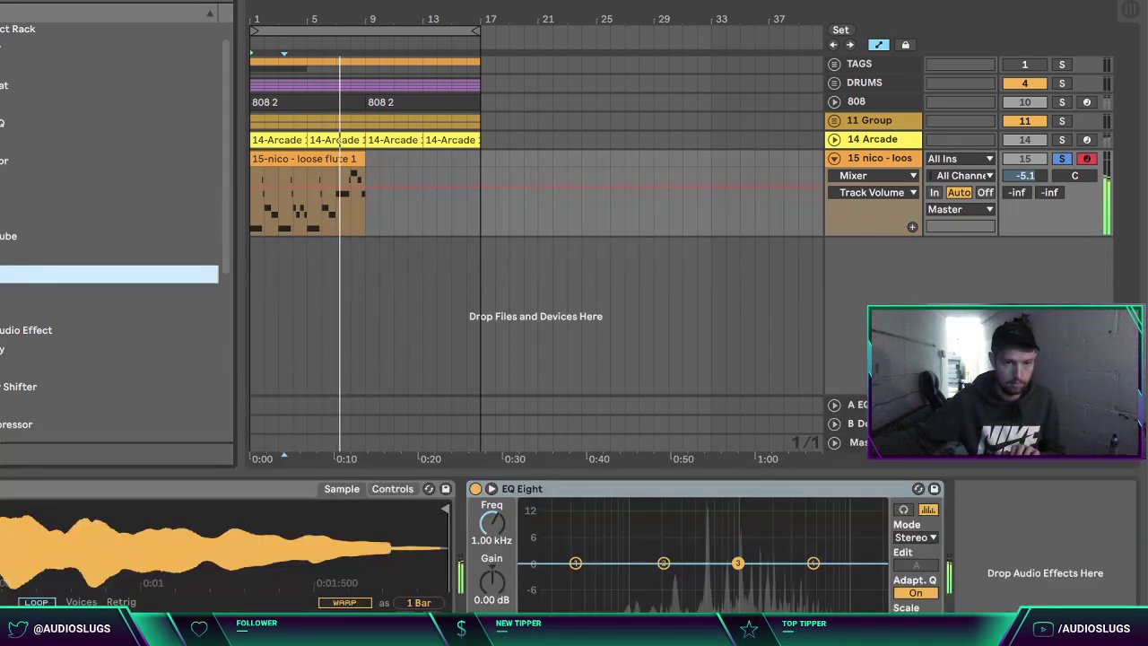
click(541, 637)
click(544, 615)
drag(576, 578, 595, 577)
key(space)
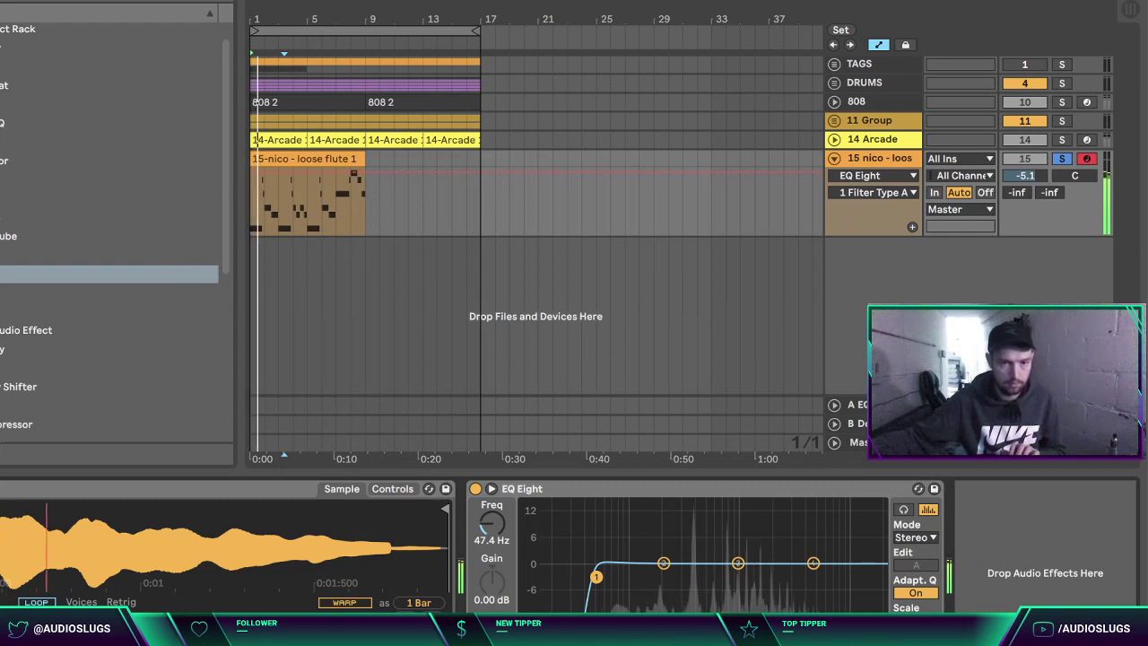
click(865, 637)
drag(871, 577, 828, 571)
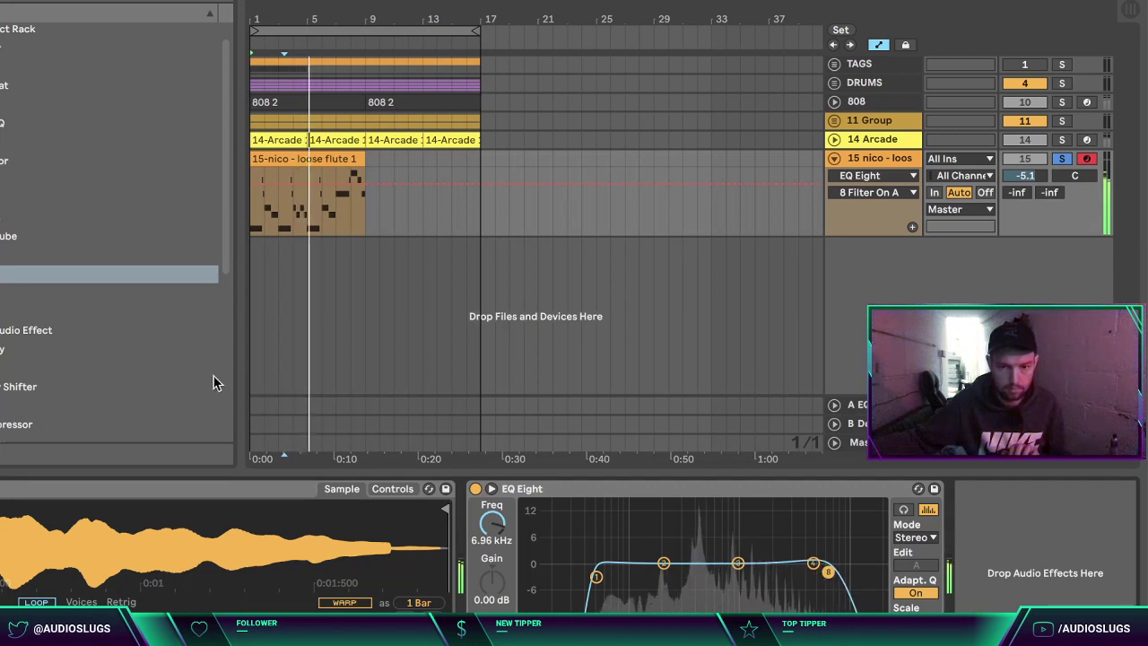
Step: Add a Reverb after the flute's EQ Eight, set its quality to High and adjust the dry/wet mix
scroll(18, 359, down, 4)
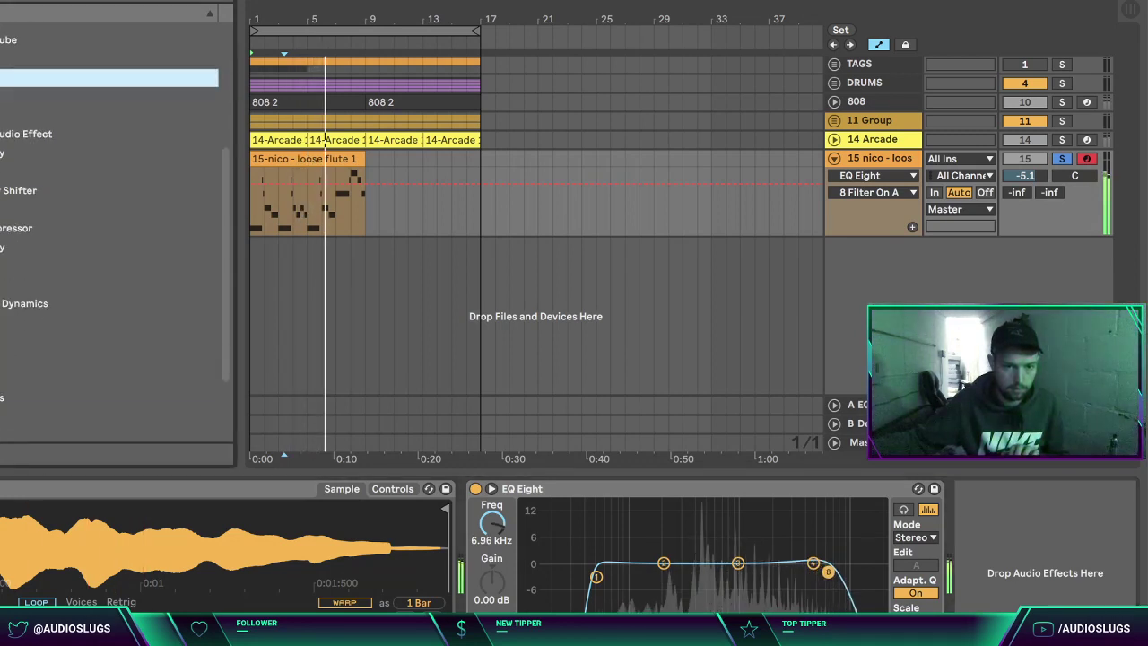
double_click(11, 417)
click(847, 535)
click(845, 579)
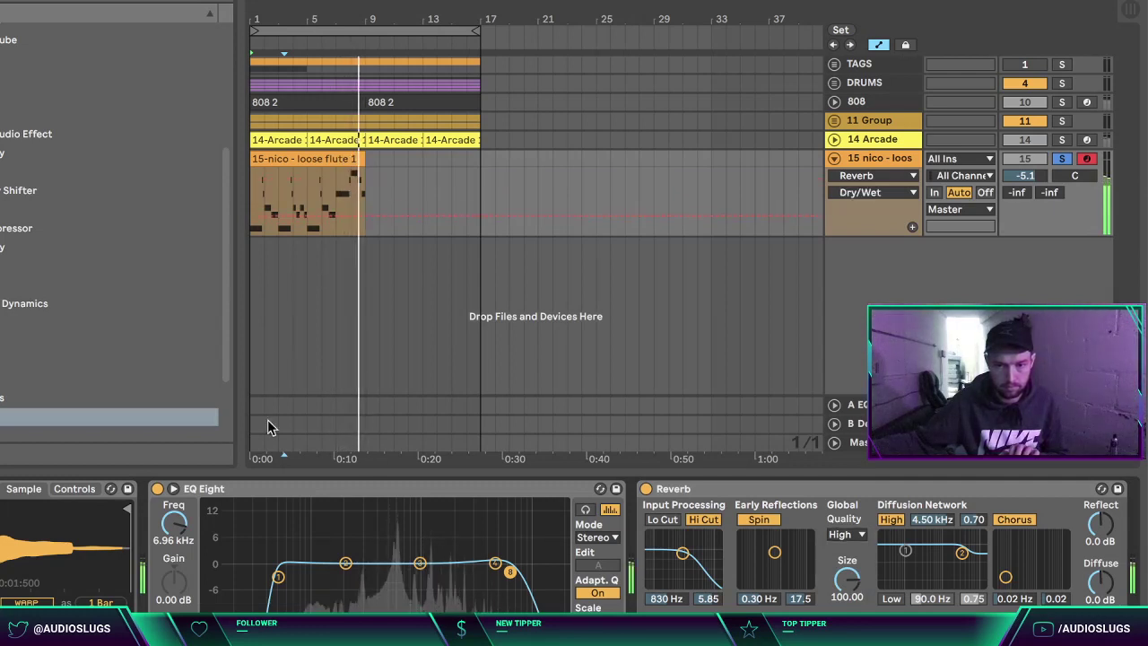
Step: Find the X-Click (s) plug-in by searching for "x-c", add it to the flute track and raise its threshold
click(314, 162)
click(2, 193)
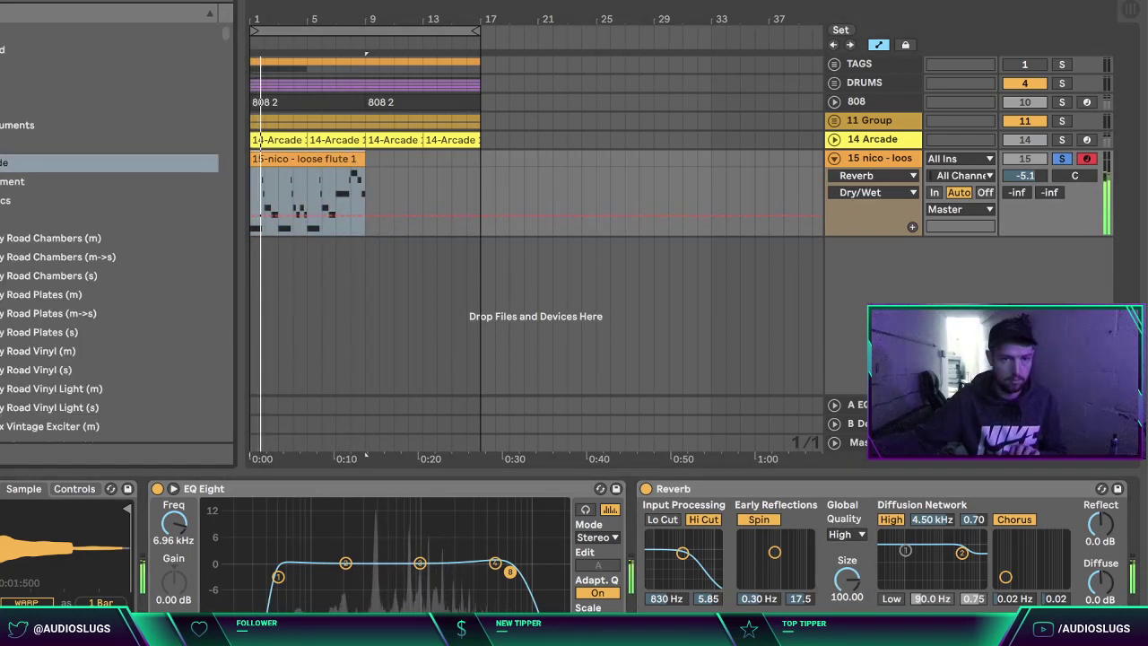
key(ctrl+f)
text(x-c)
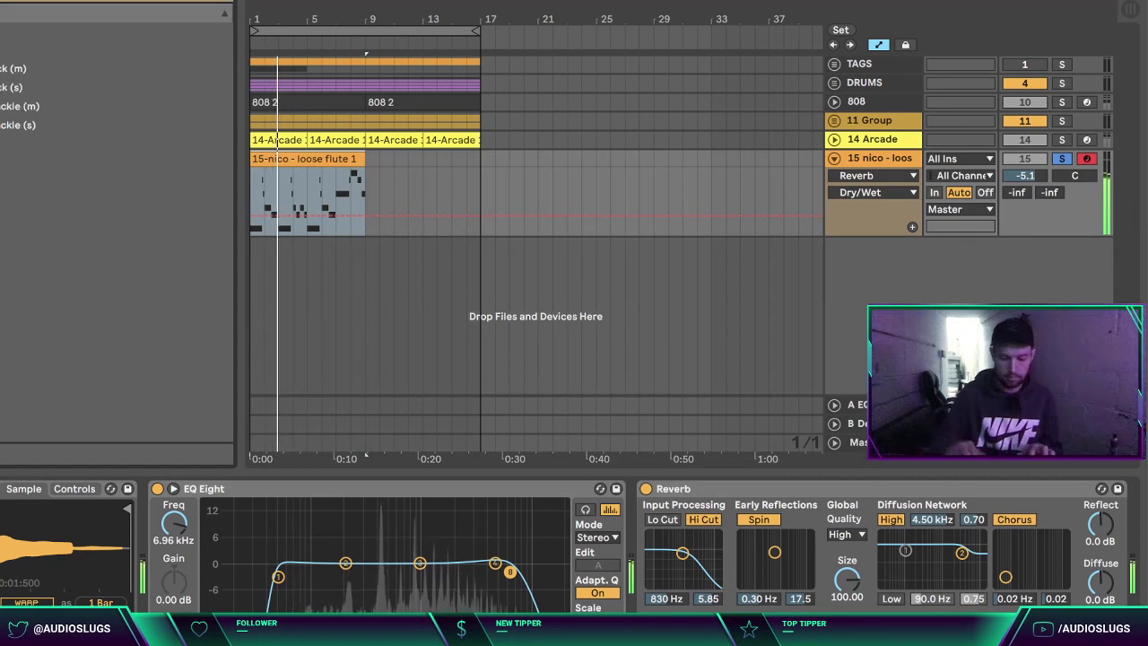
double_click(7, 87)
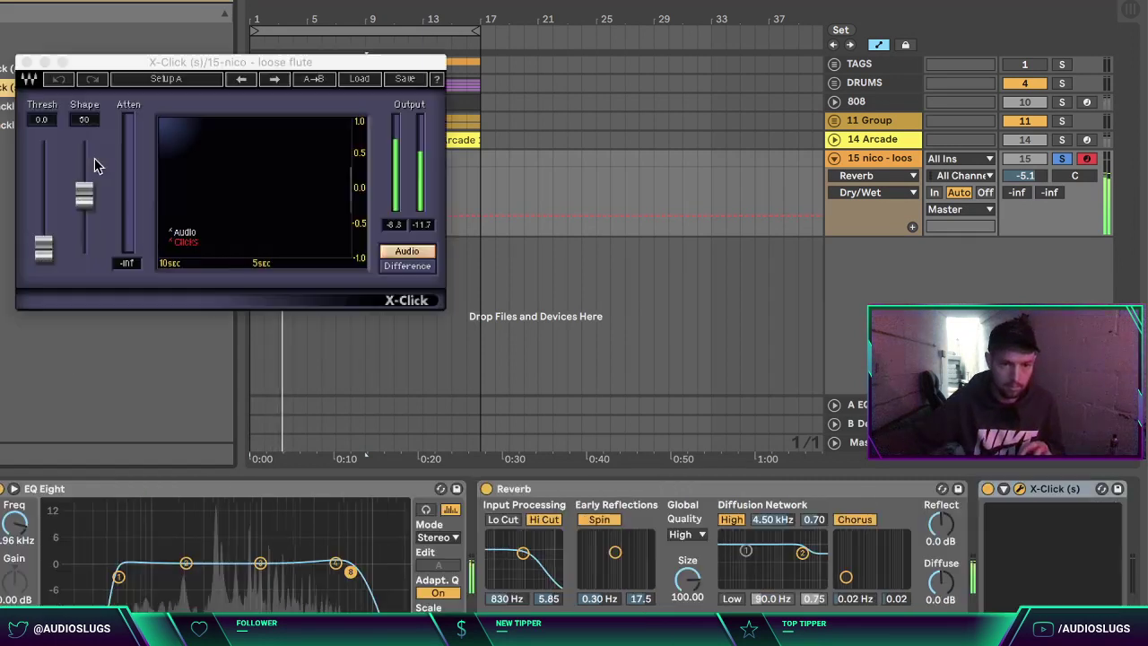
drag(43, 244, 43, 198)
click(27, 62)
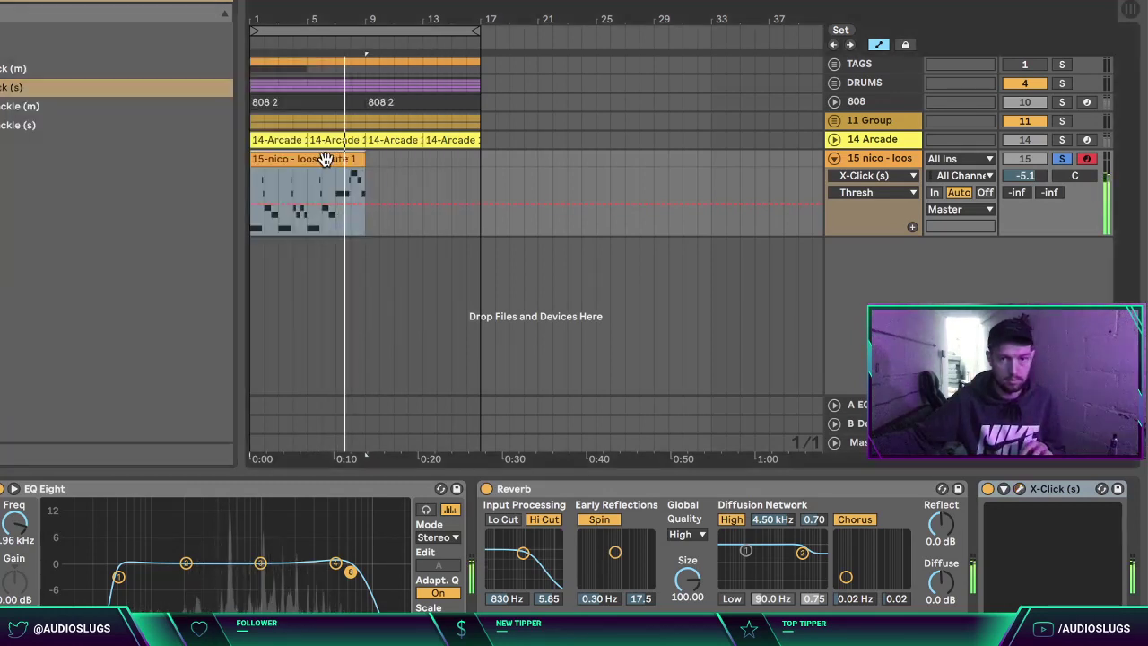
Step: Unsolo the flute track, lower its volume to -8.9 dB and duplicate its clip to bar 9
click(891, 269)
click(1060, 159)
drag(1029, 176, 1029, 190)
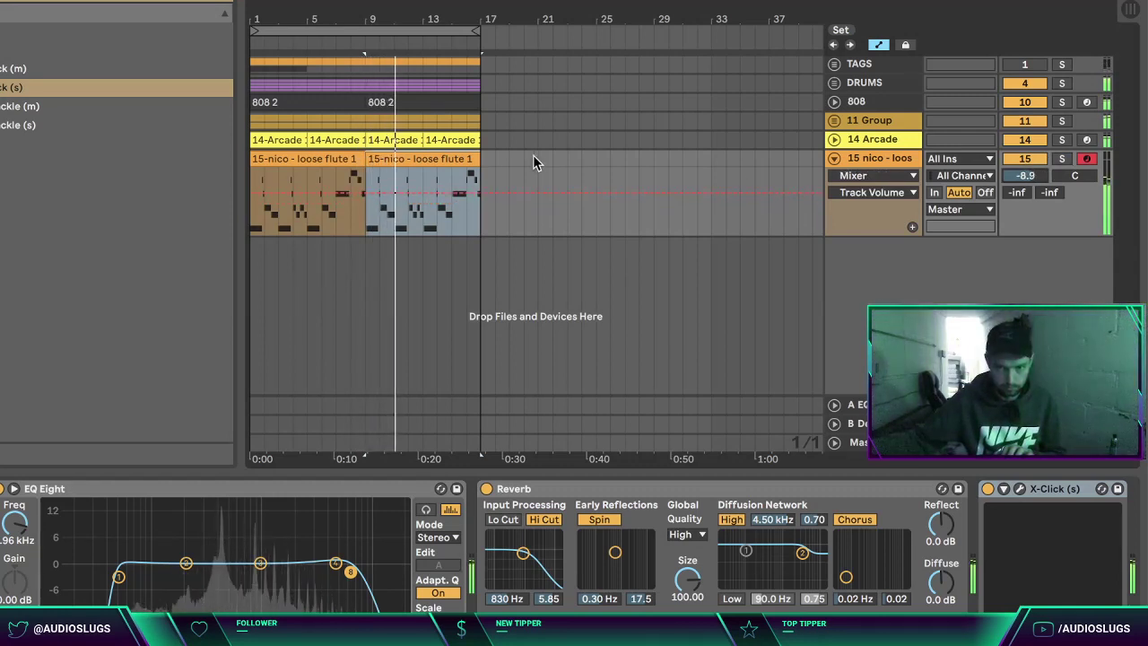
Step: Transpose the second flute clip's notes up one octave and set the track volume to -9.3 dB
click(456, 159)
key(ctrl+a)
key(shift+Up)
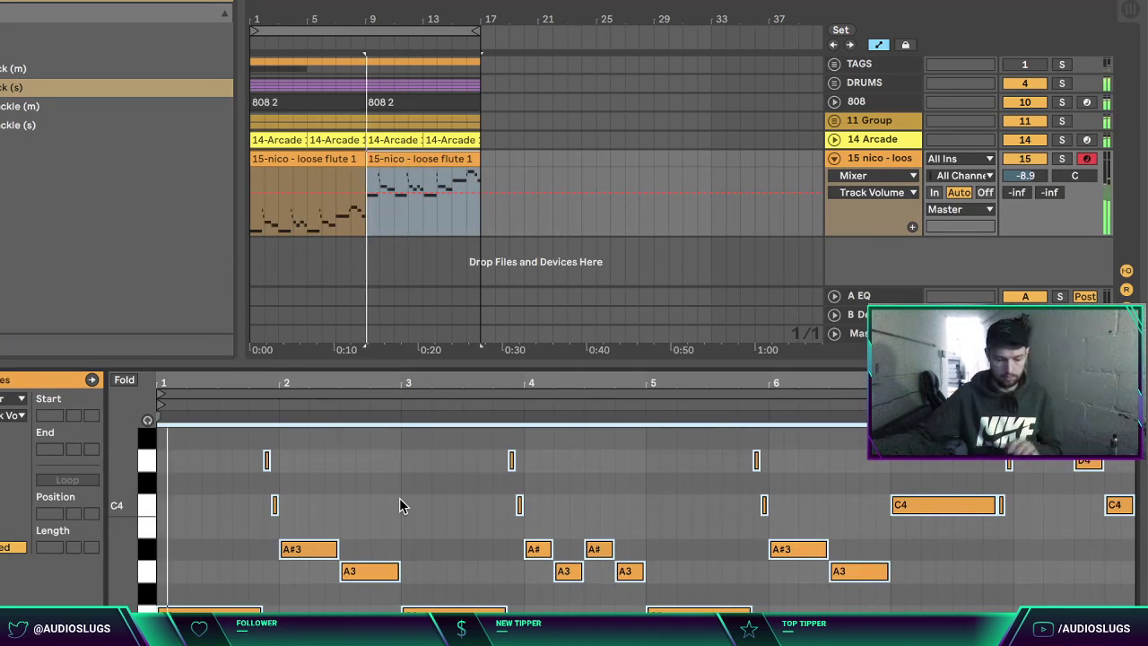
drag(1045, 184, 1045, 180)
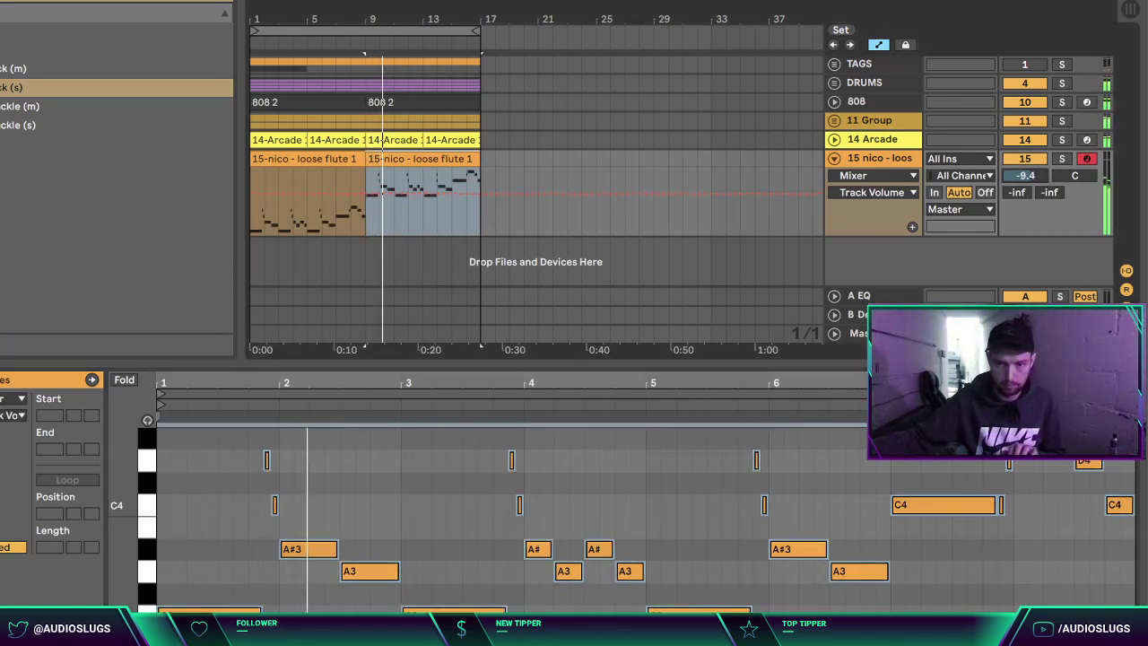
Step: Deactivate the first flute clip at bar 1, close the note editor and fold the flute track
click(326, 159)
key(0)
click(638, 217)
key(super+alt+l)
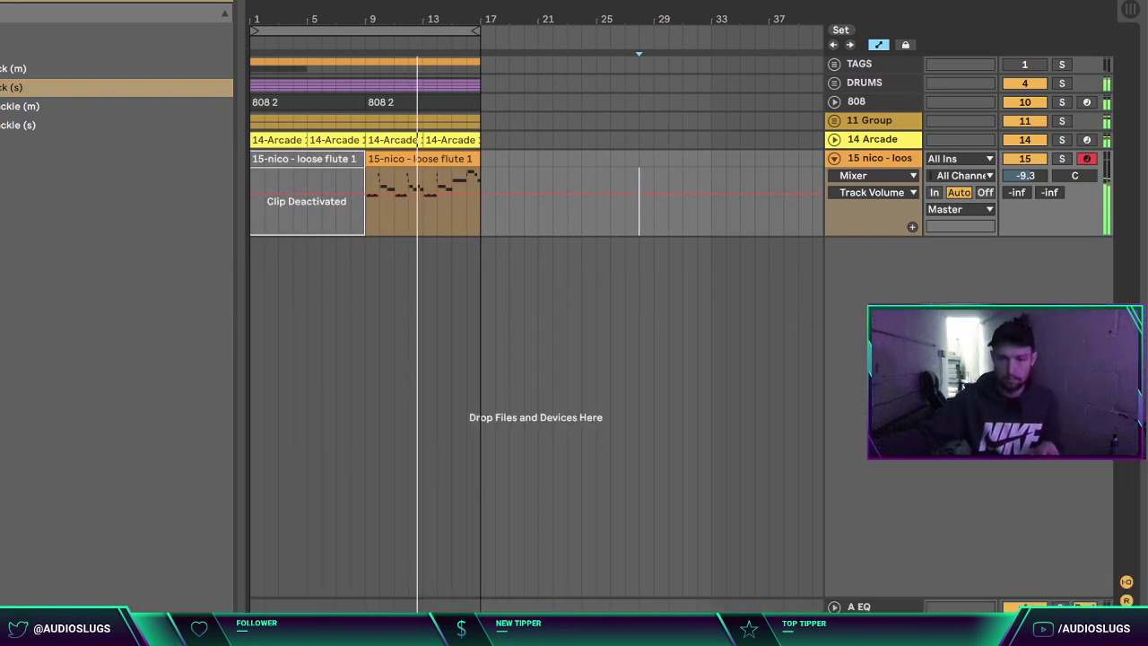
click(871, 163)
key(Left)
key(Up)
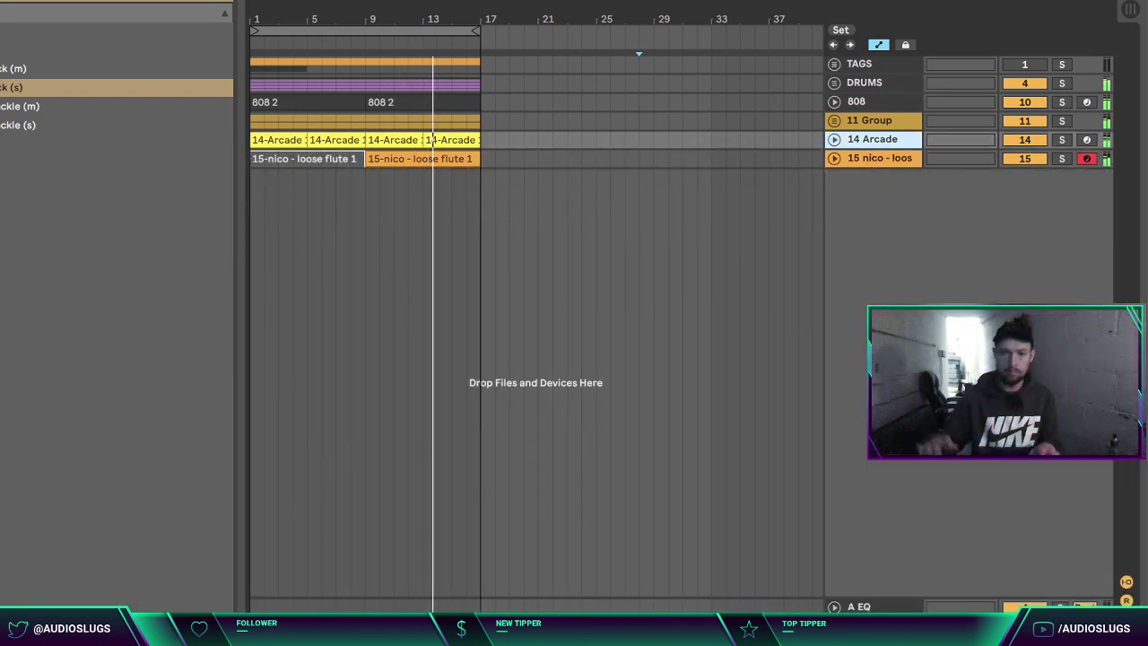
Step: Open the kit's folder of guitar and koto instruments and audition fur guitar.wav and humble koto.wav
click(495, 159)
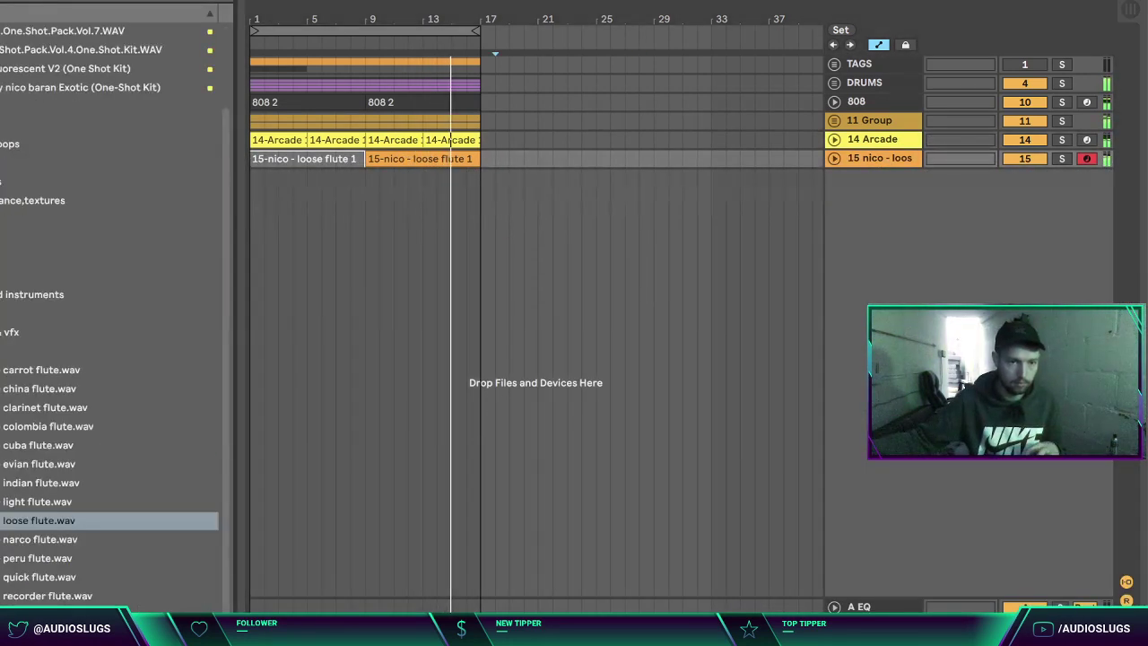
key(Left)
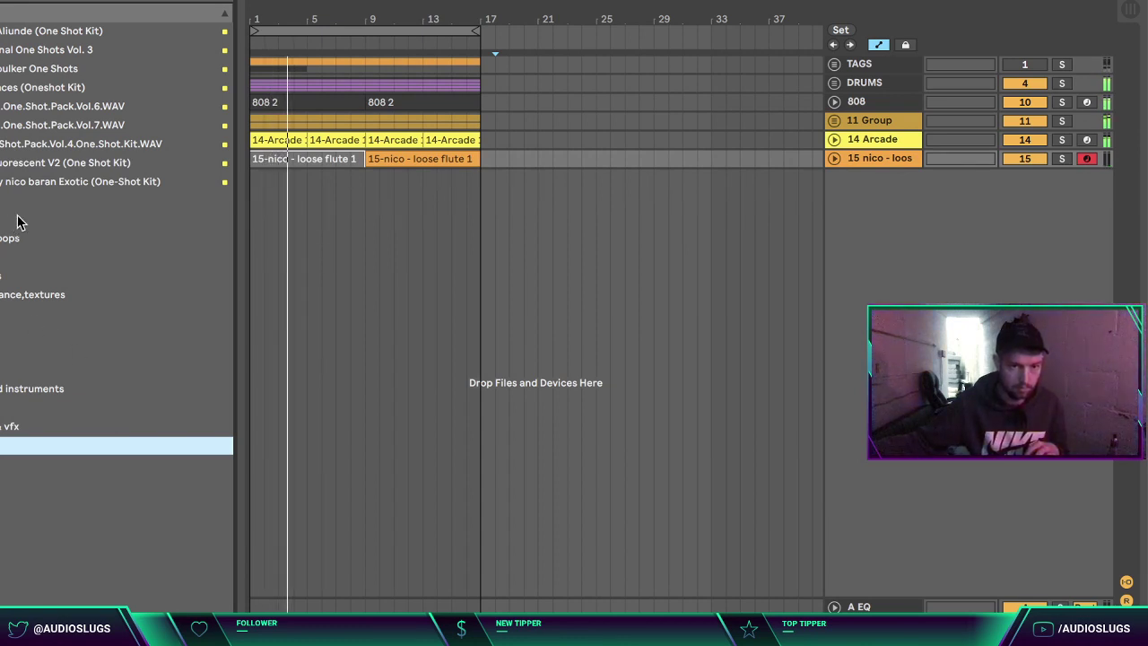
click(18, 390)
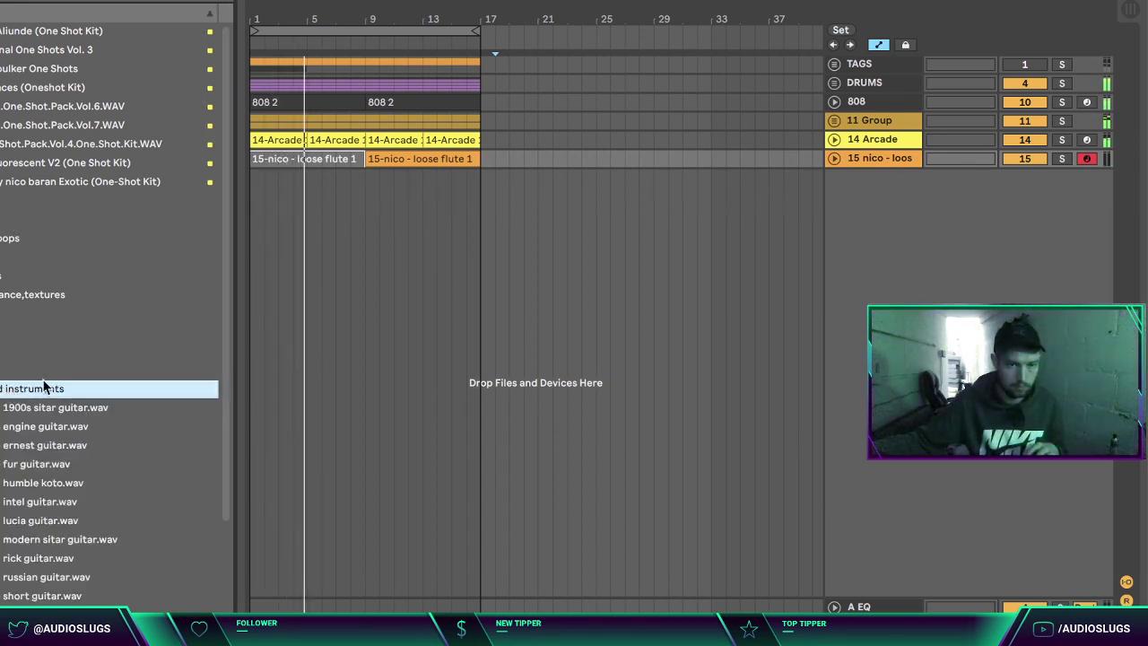
click(39, 386)
click(39, 385)
click(41, 463)
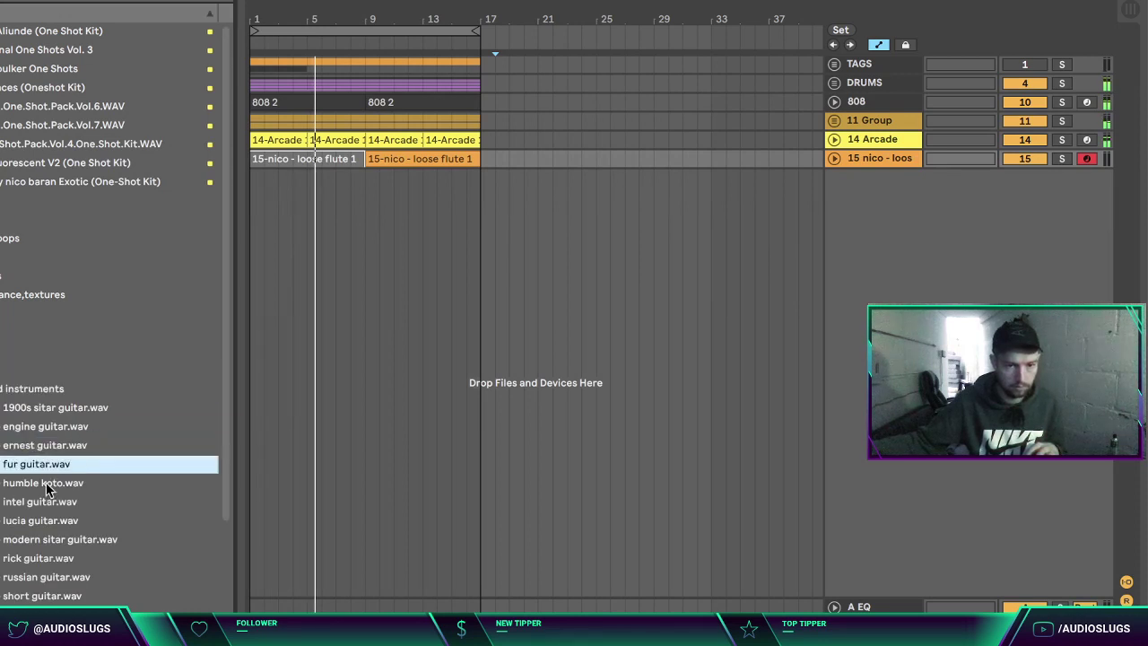
click(45, 483)
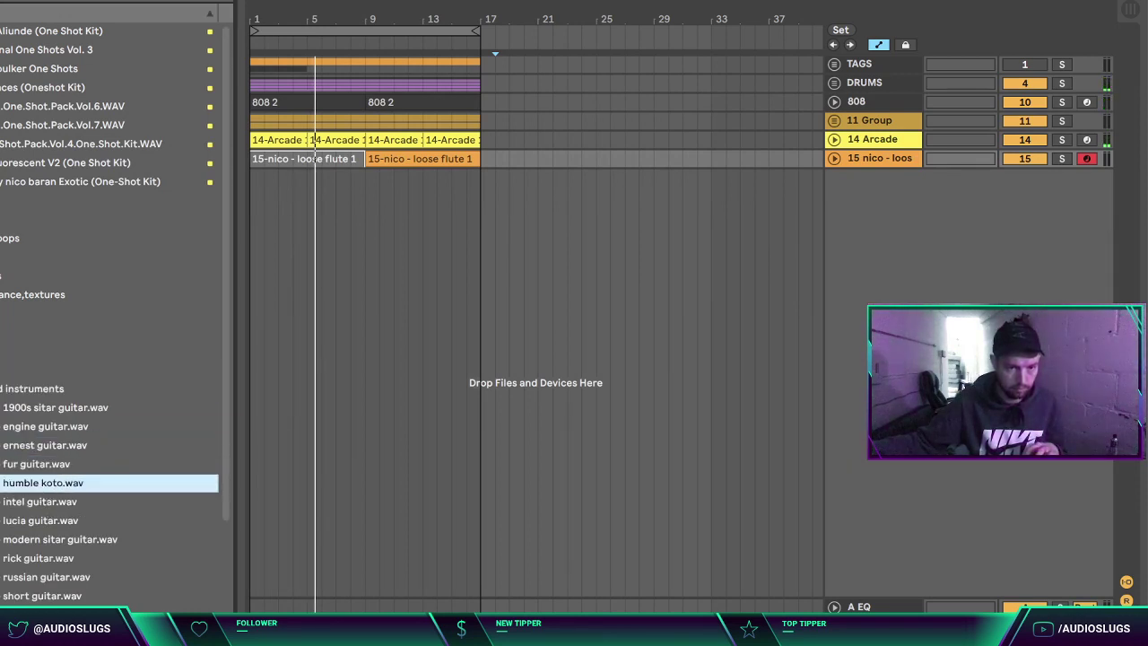
Step: Add a Simpler on a new MIDI track below the flute and load humble koto.wav into it
double_click(40, 201)
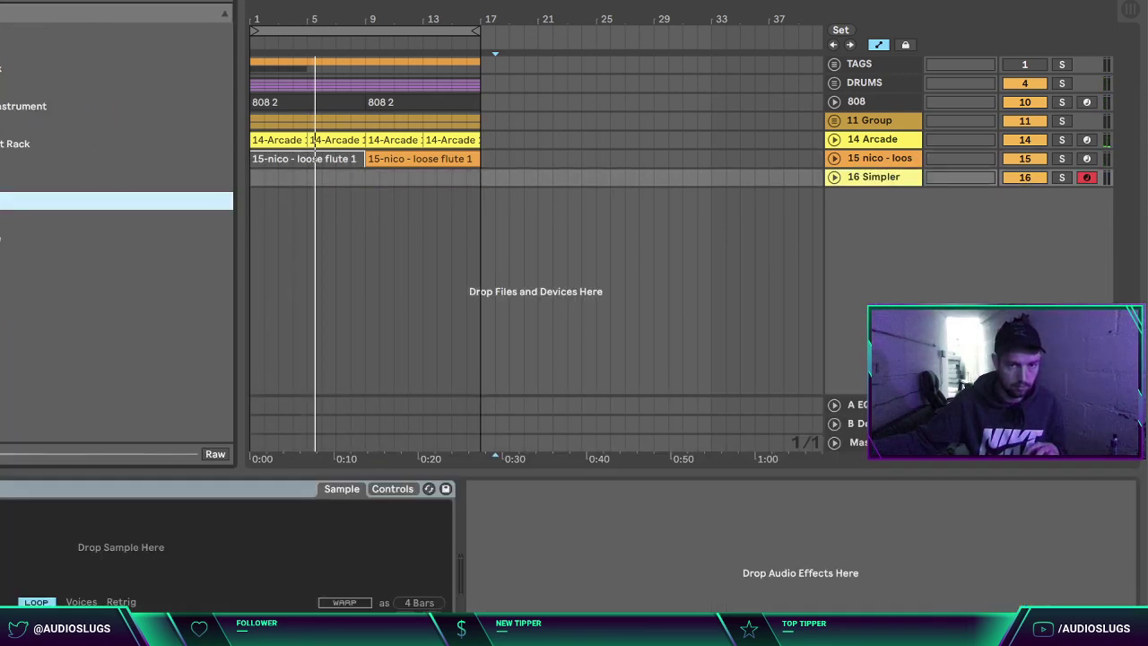
scroll(61, 382, down, 3)
click(51, 375)
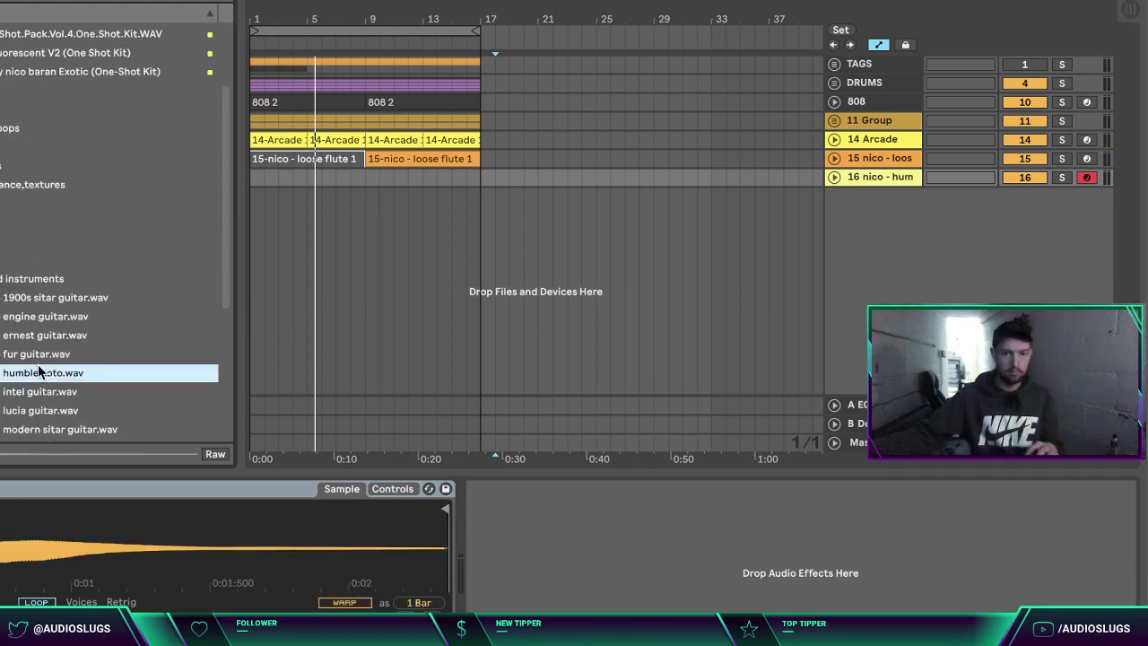
Step: Record an eight-bar humble koto part from bar 17 to bar 25
key(space)
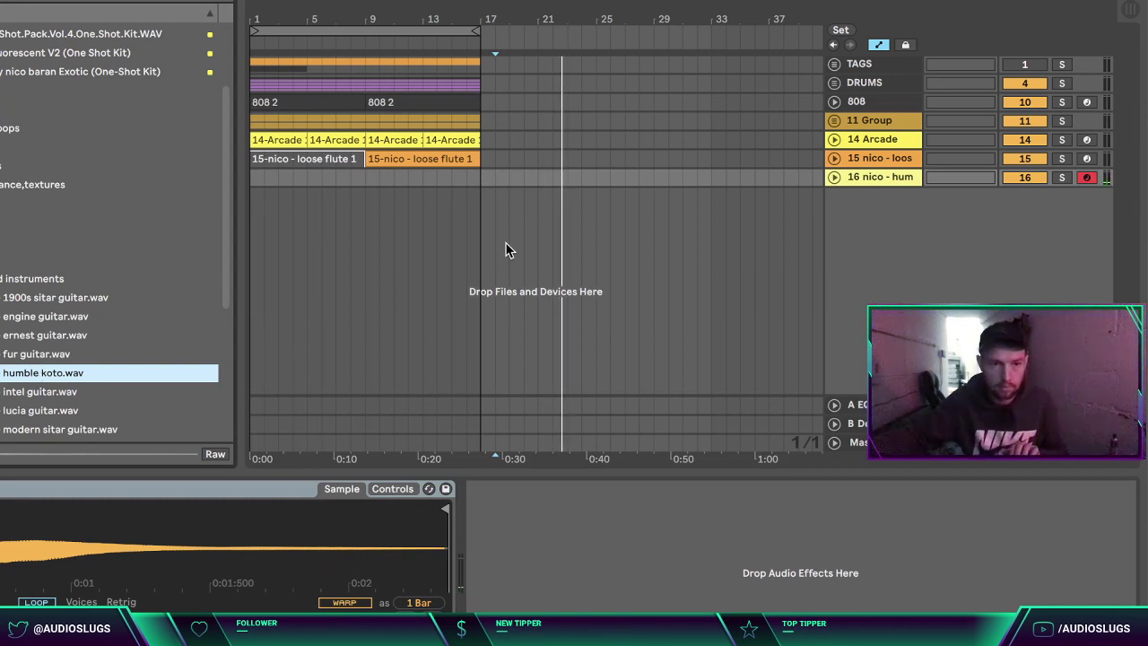
key(space)
click(481, 188)
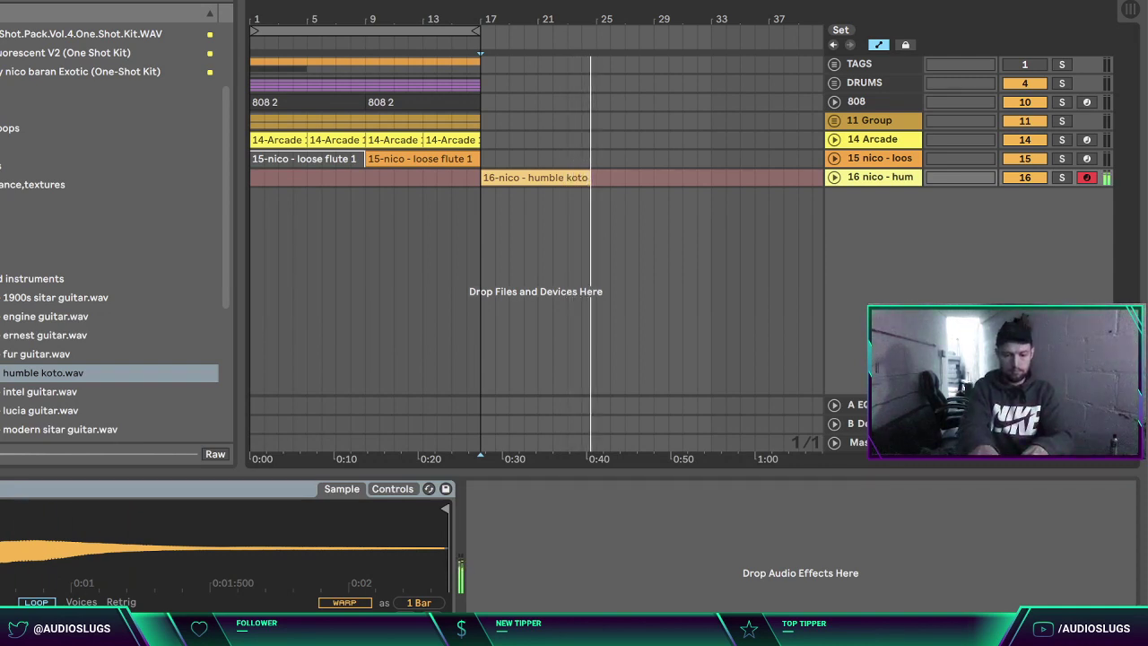
key(space)
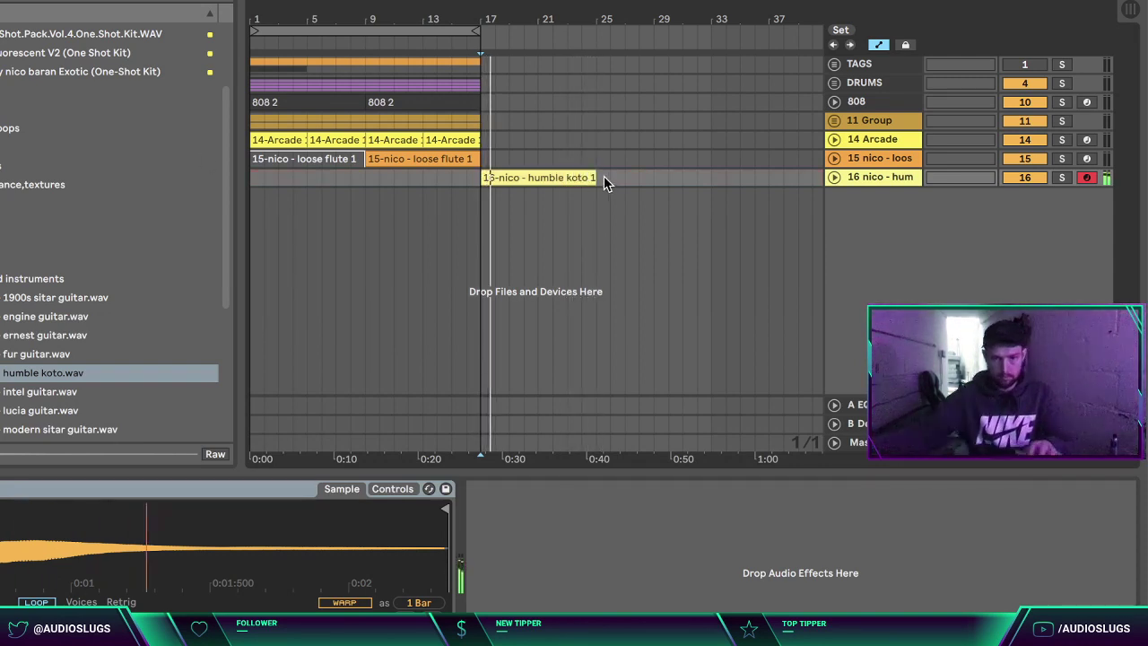
Step: Transpose all notes in the humble koto clip down one octave and replay it from bar 17
double_click(562, 178)
key(ctrl+a)
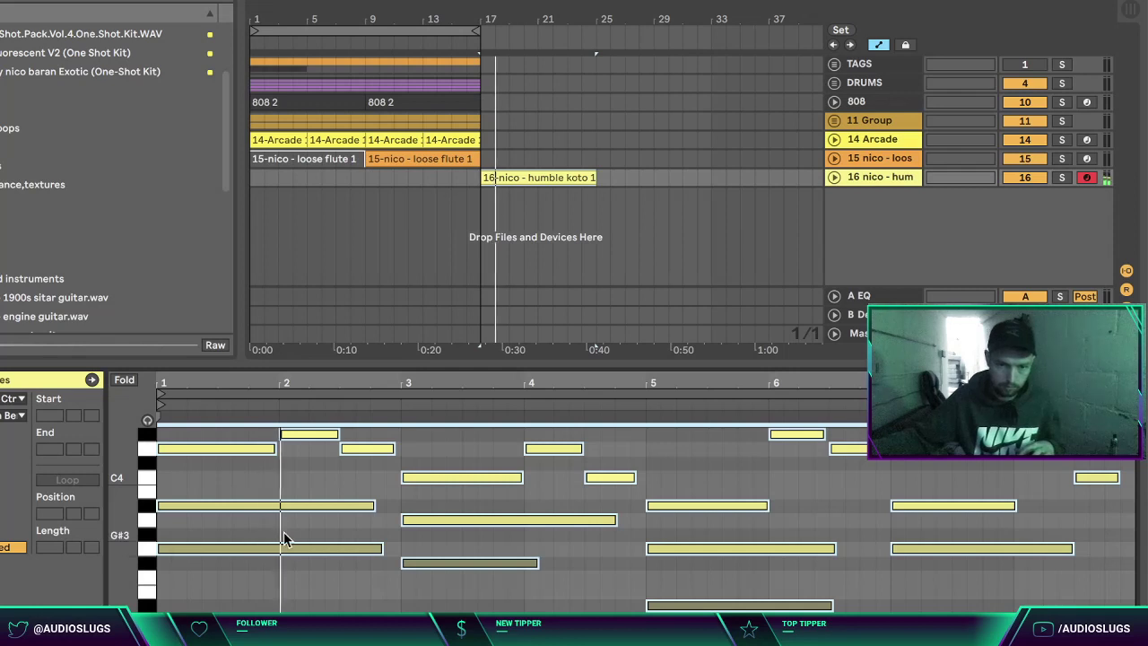
click(306, 479)
key(ctrl+a)
key(shift+Down)
key(space)
key(space)
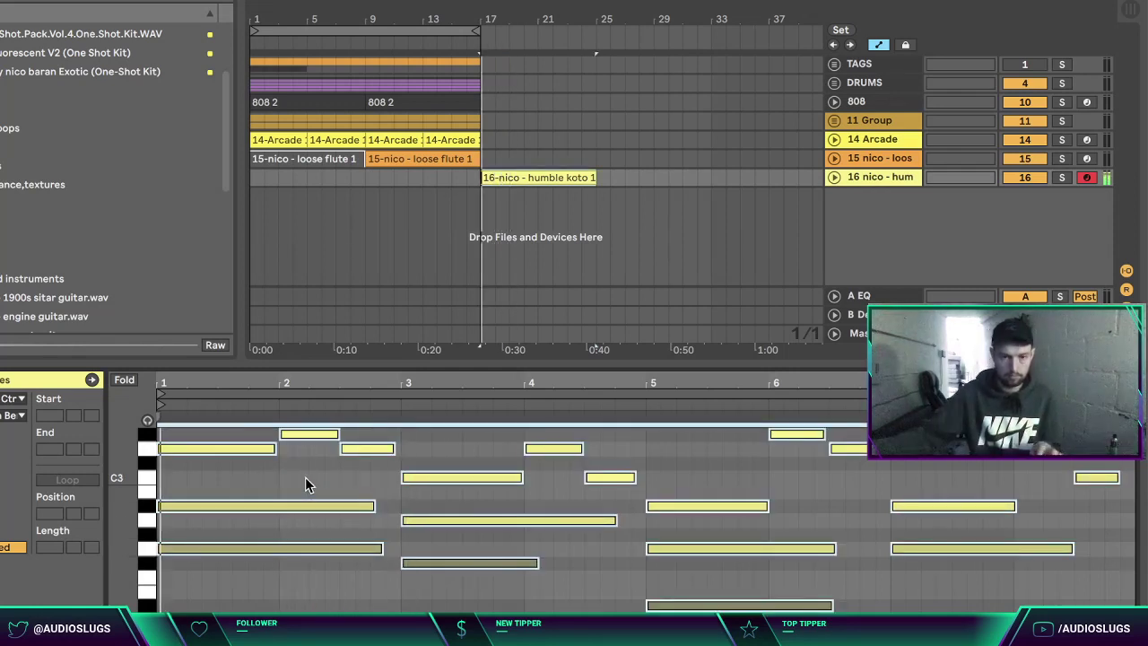
Step: Try the 1900s sitar guitar.wav and engine guitar.wav samples in the koto track's Simpler during playback
key(space)
double_click(79, 297)
double_click(49, 316)
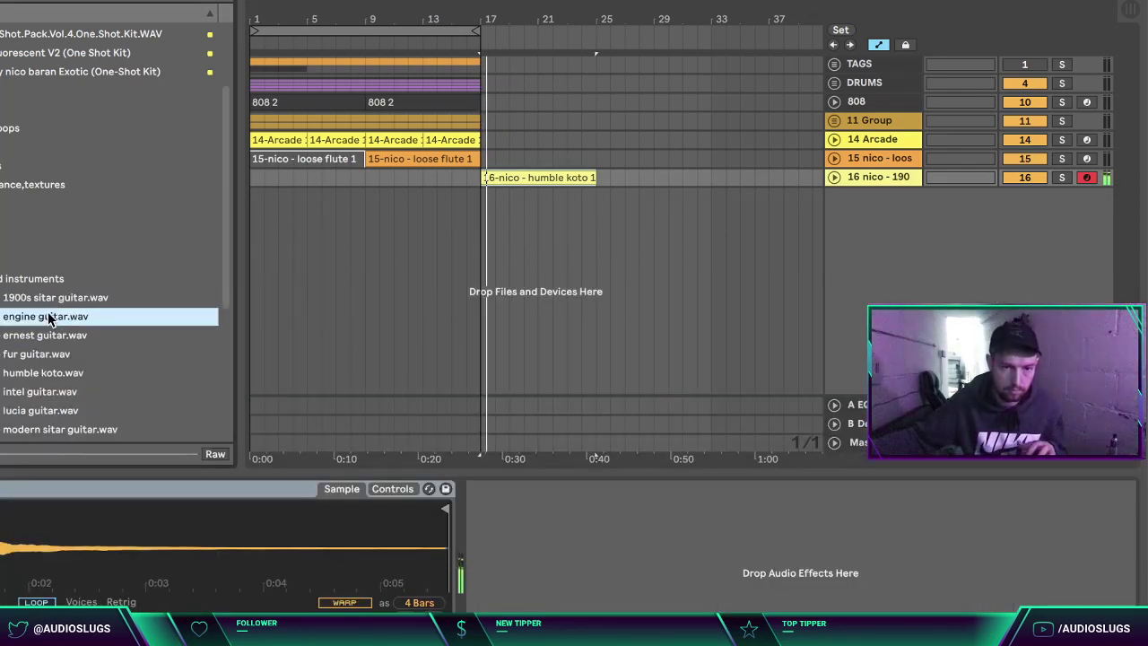
Step: Nudge the upper notes in bars 1, 3, 4, 5 and 7 of the humble koto clip slightly off the grid
click(563, 261)
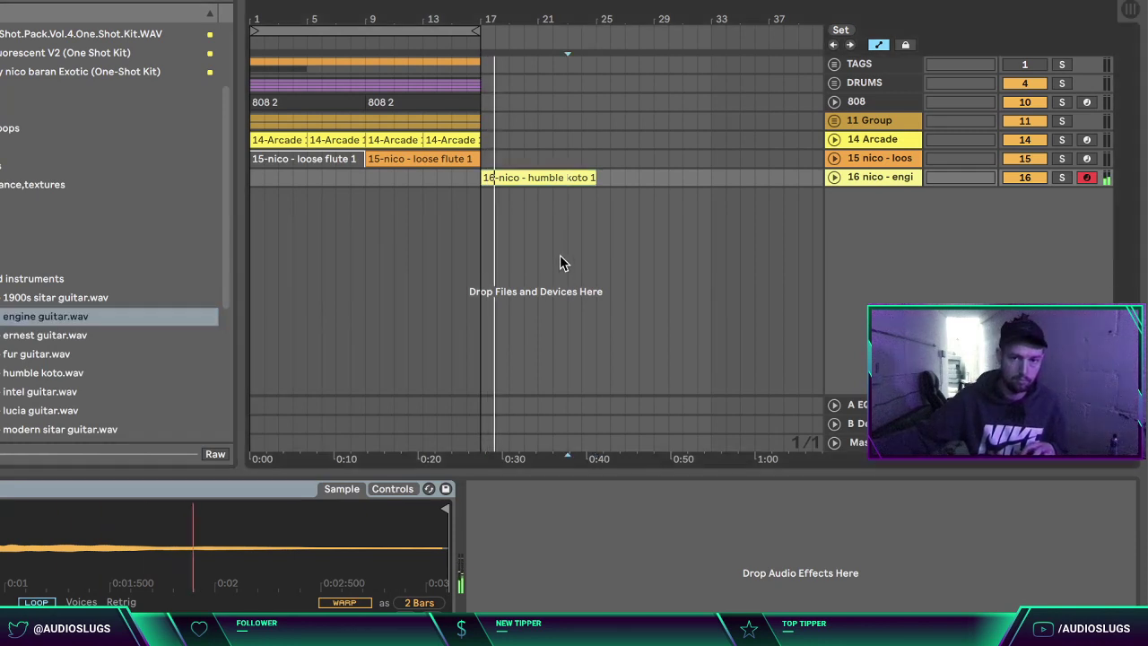
click(833, 177)
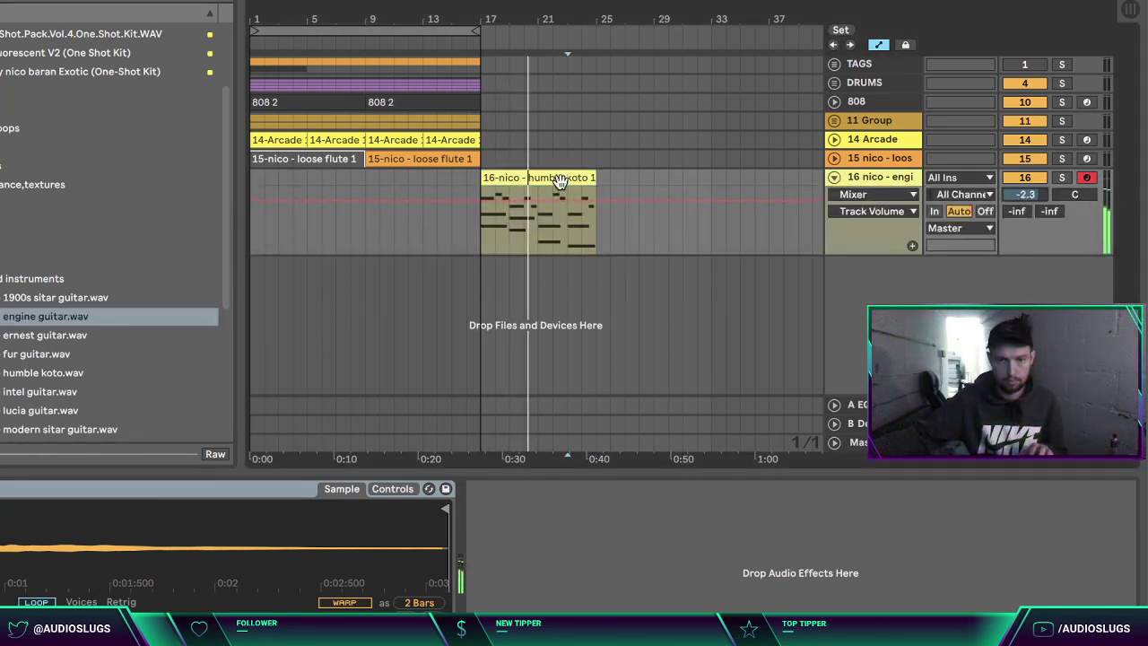
double_click(558, 178)
click(220, 448)
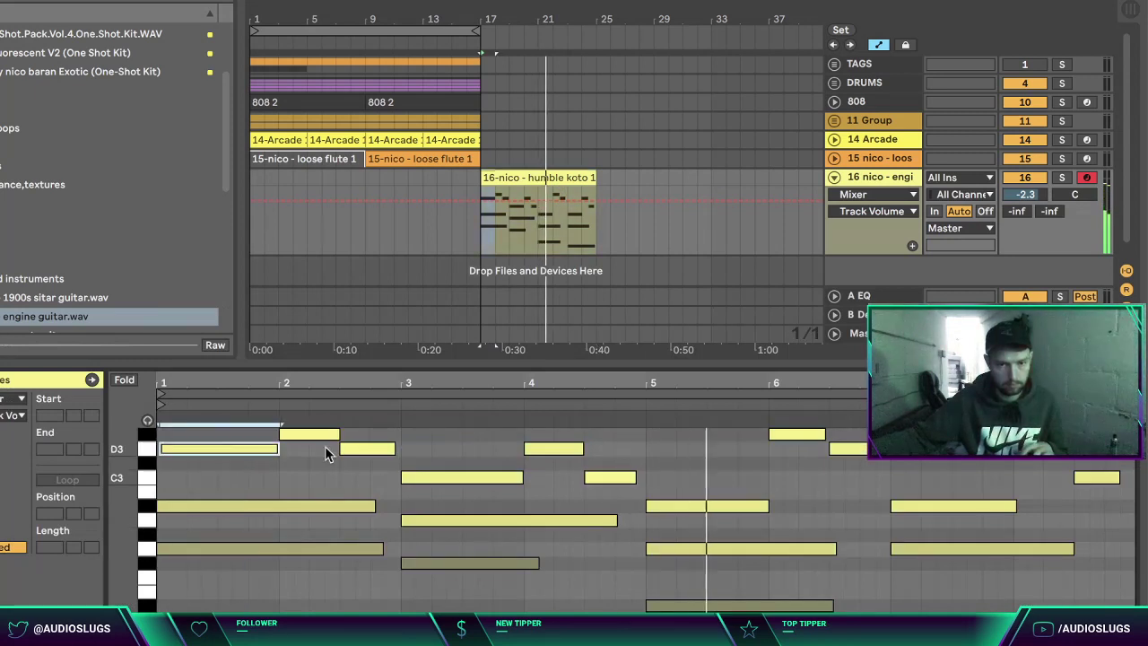
click(355, 467)
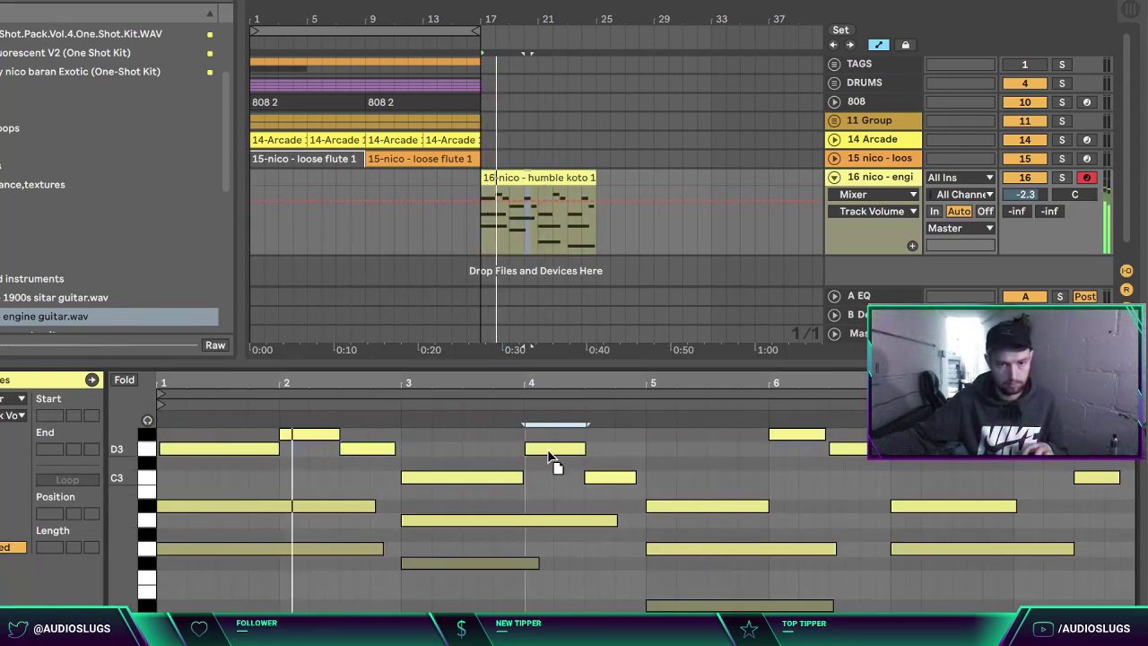
click(475, 477)
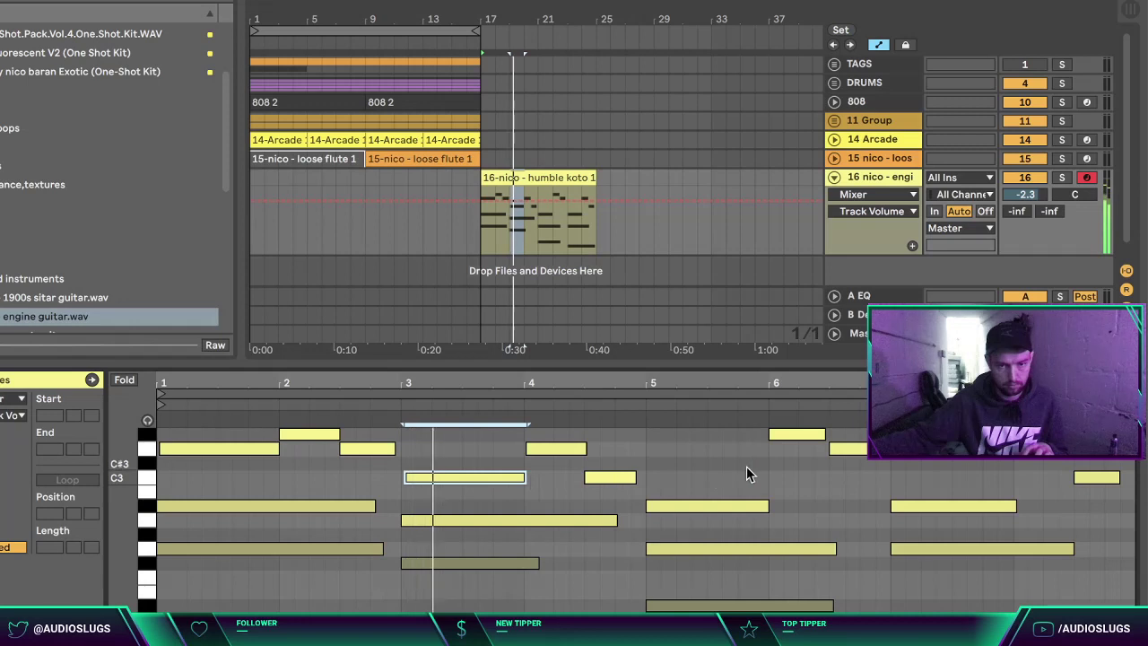
click(686, 506)
click(917, 505)
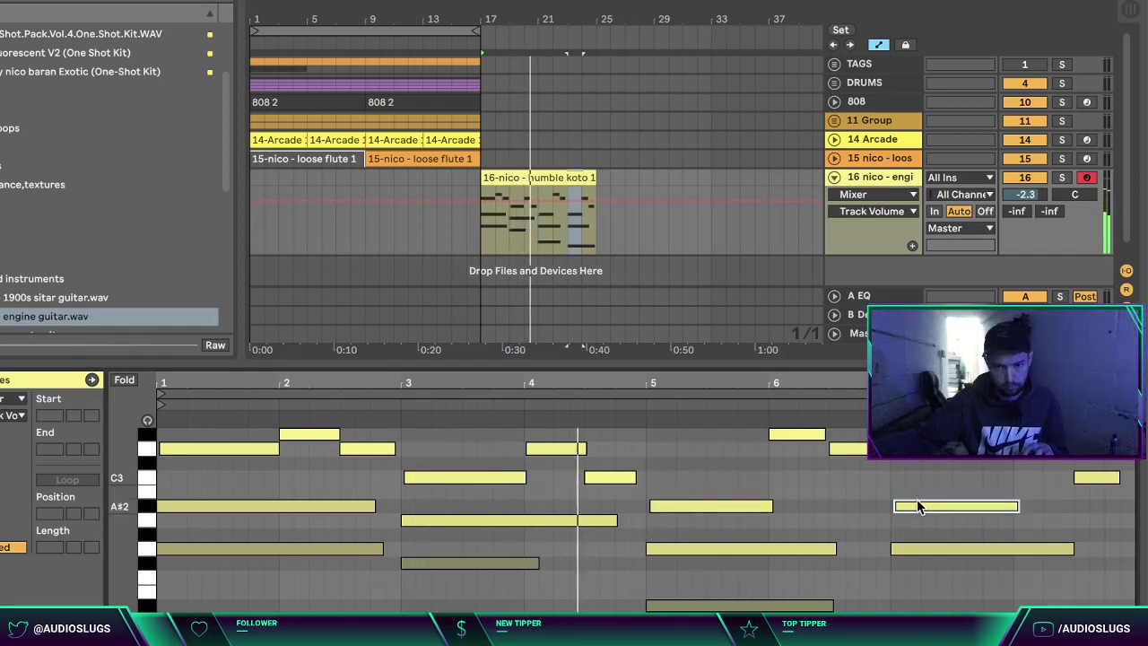
click(707, 459)
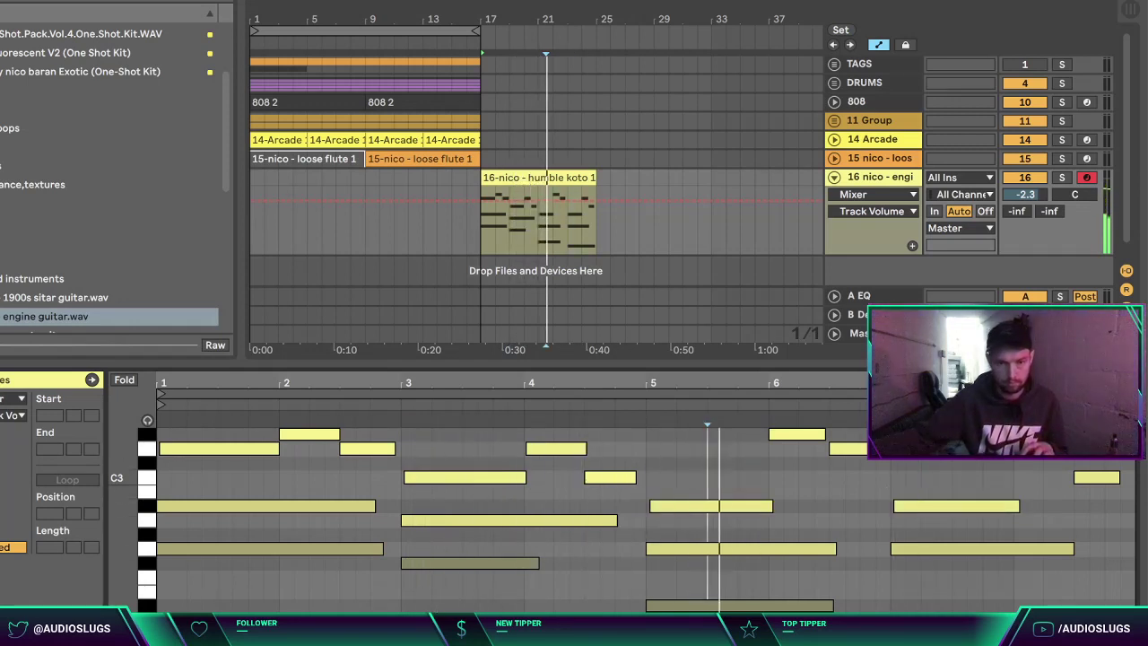
key(shift+Tab)
key(super+alt+l)
key(super+alt+l)
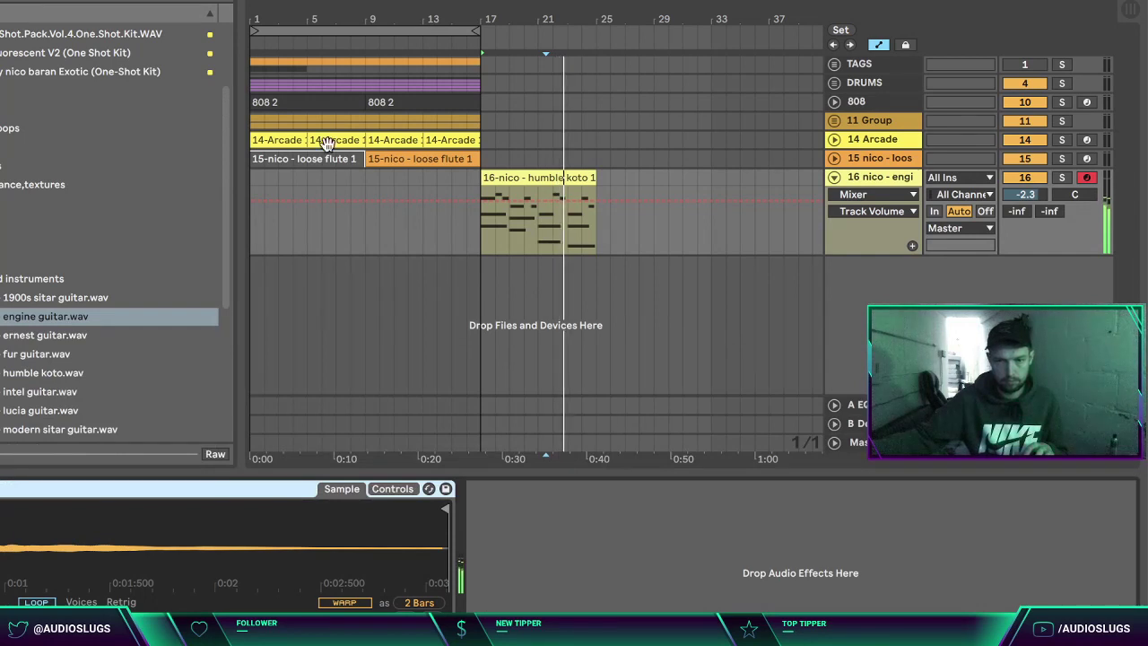
Step: Duplicate the 14 Arcade clips to fill bars 17 to 25
drag(278, 140, 508, 141)
key(super+d)
click(570, 160)
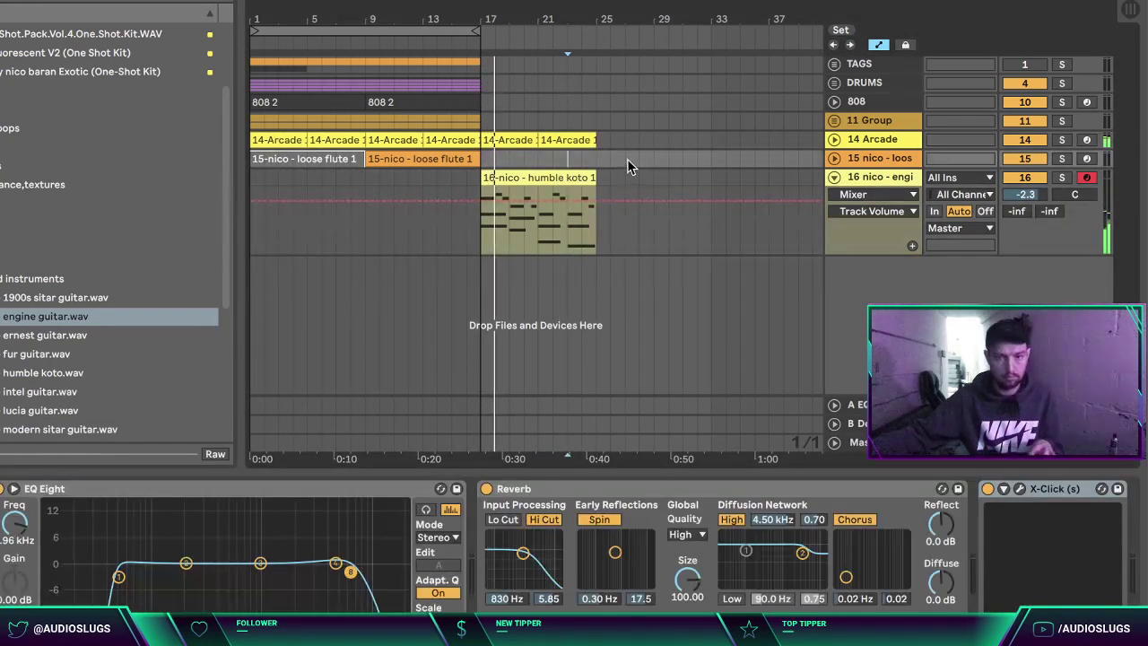
Step: Load bush rhodes.wav into track 16's Simpler and replay the part from bar 17
click(883, 177)
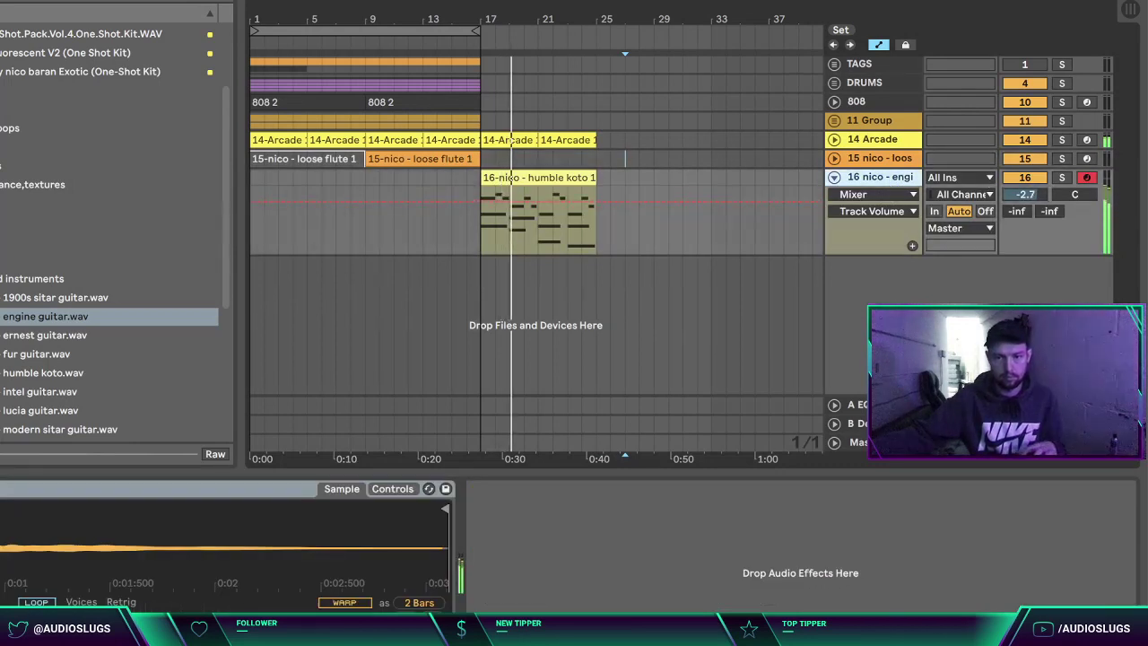
click(3, 279)
click(4, 316)
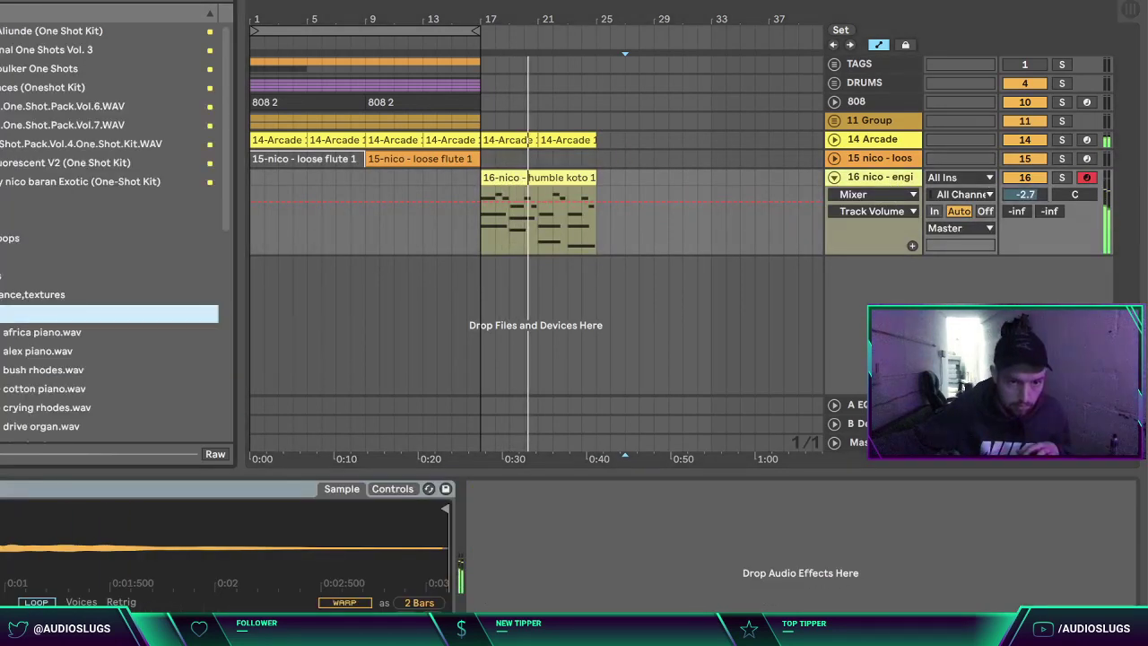
scroll(108, 316, down, 2)
click(40, 309)
click(17, 326)
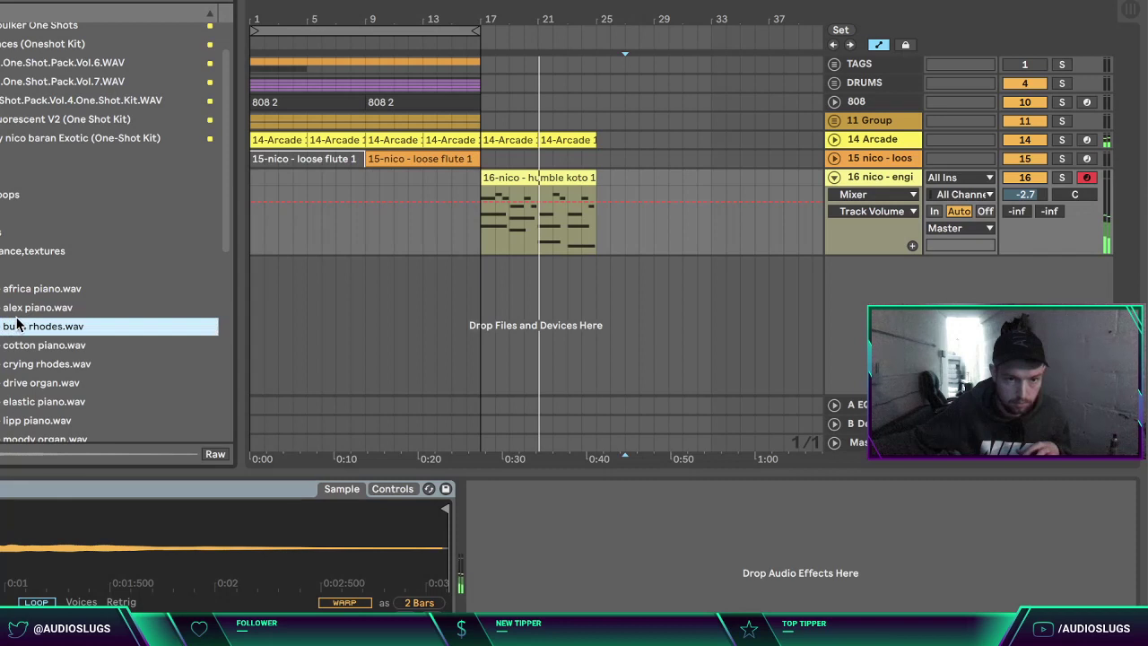
double_click(17, 327)
key(space)
key(space)
click(477, 225)
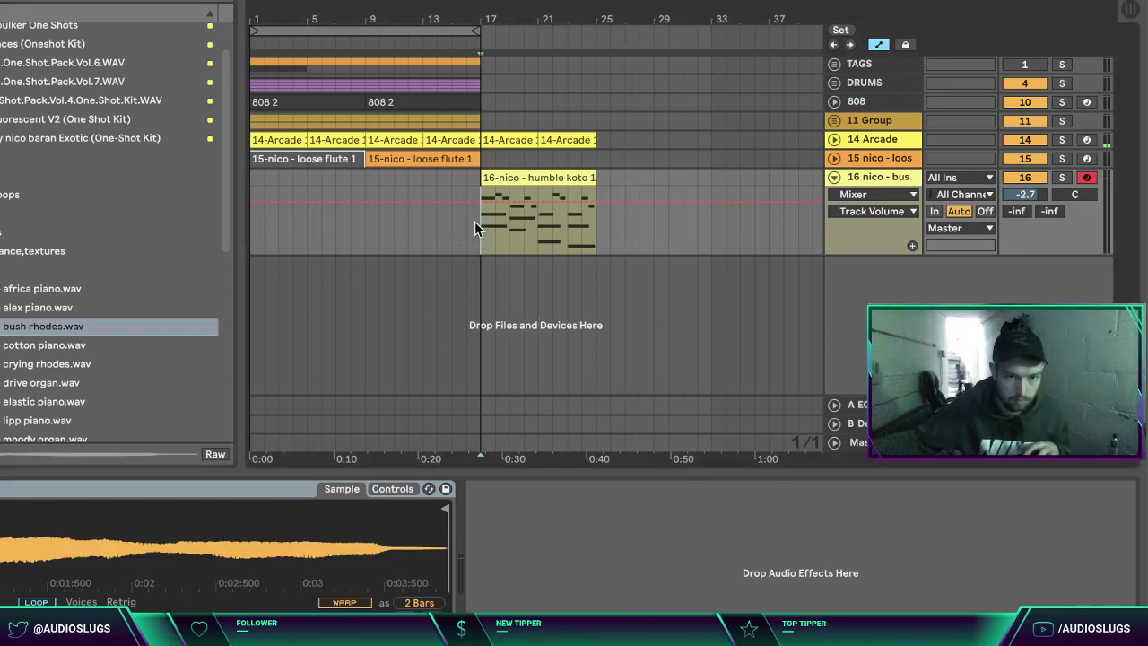
key(space)
Step: Transpose all notes in the humble koto clip up one octave and lower track 16's volume to -4.3 dB
double_click(523, 178)
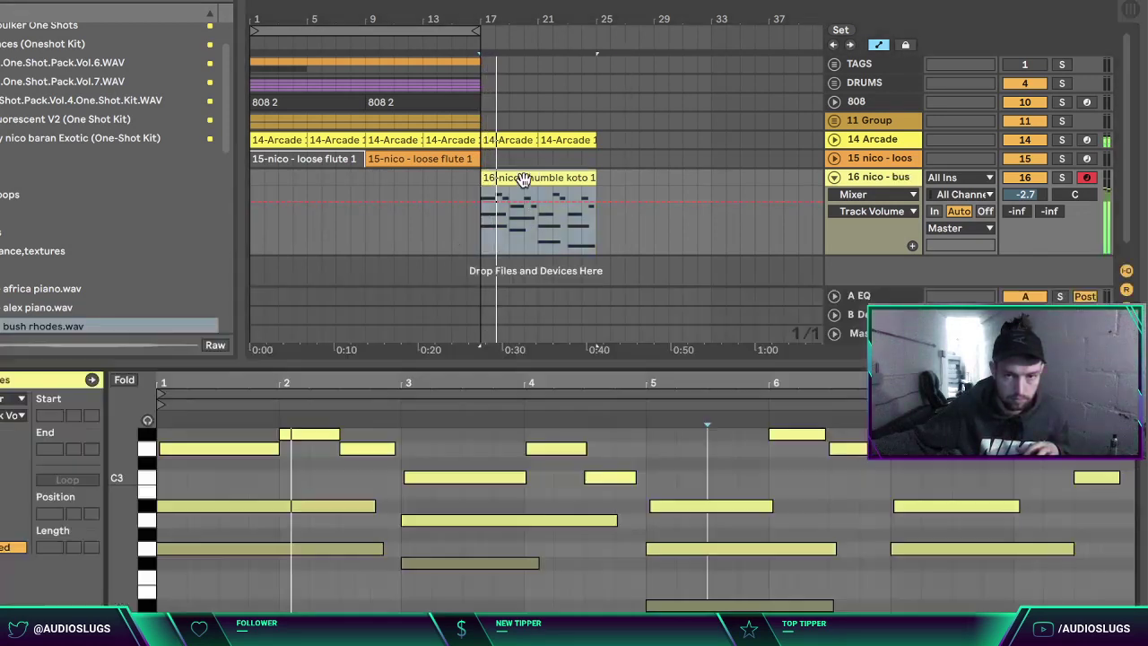
click(558, 501)
key(super+a)
key(space)
key(space)
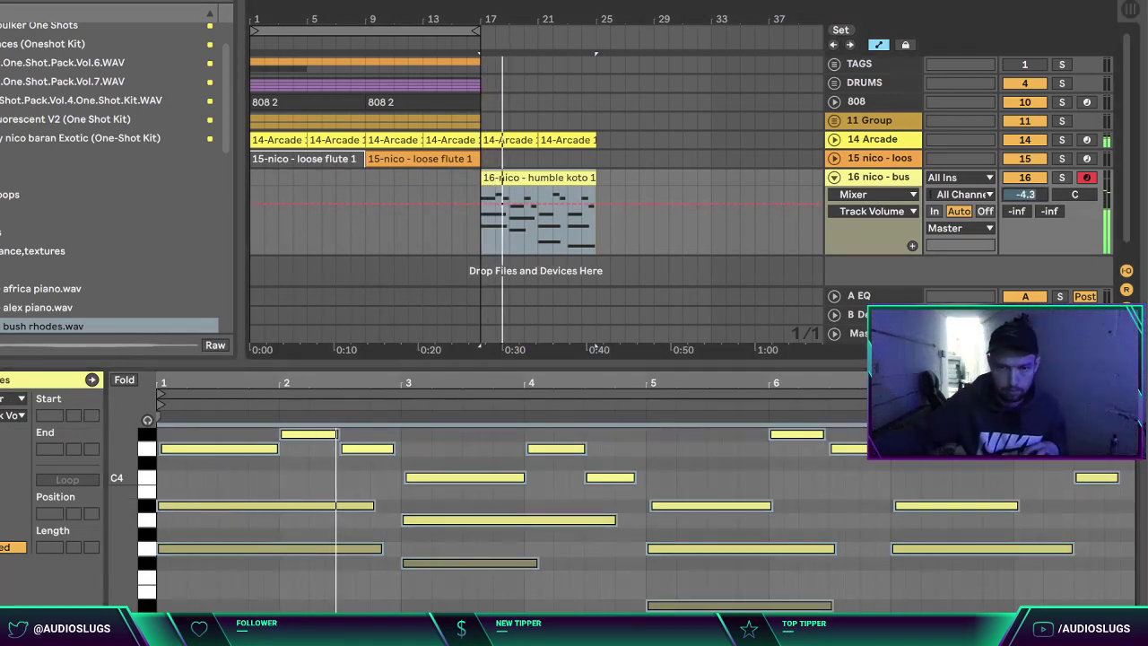
Step: Nudge the upper note in bar 4 slightly earlier and loop the arrangement over the clip from bar 17 to 25
click(563, 453)
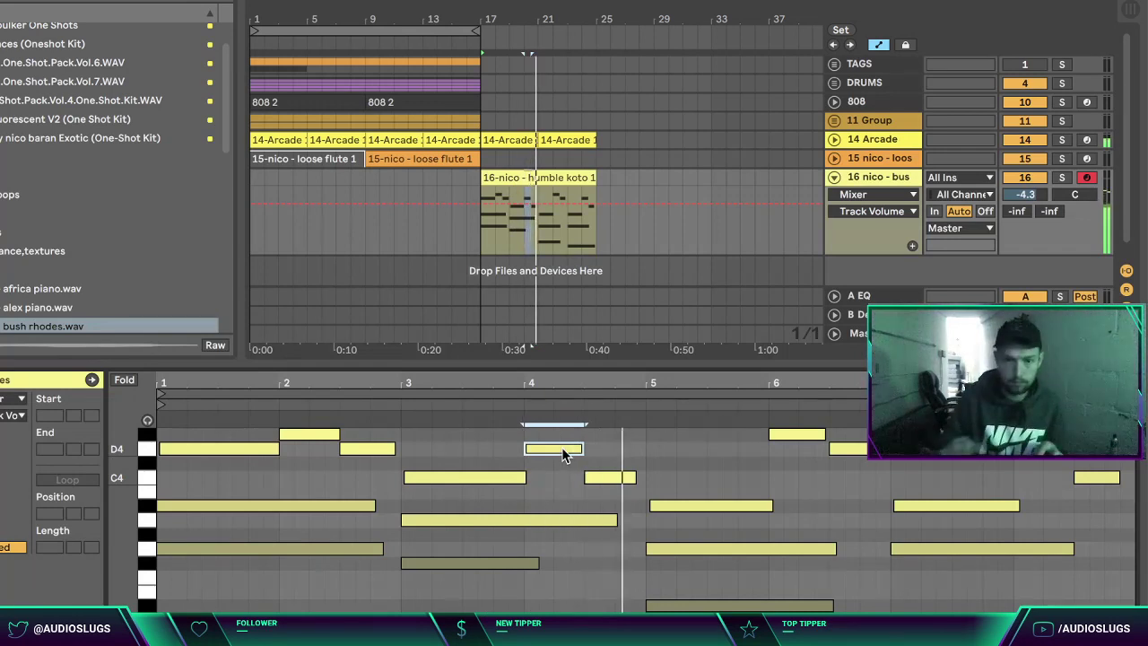
key(ctrl+alt+l)
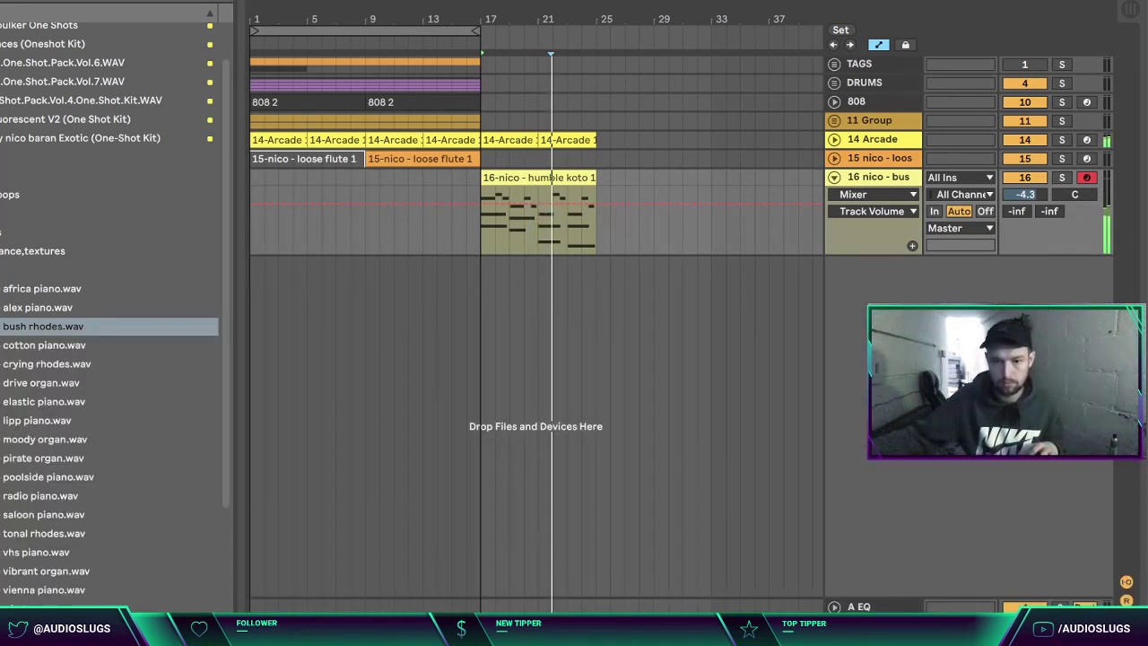
click(520, 179)
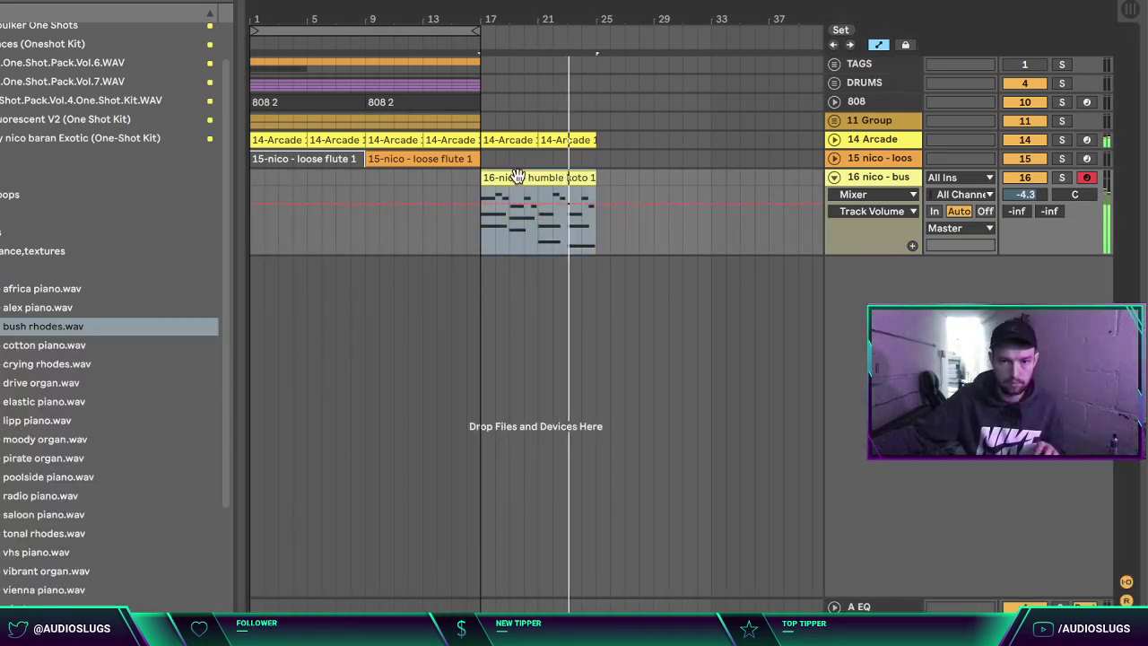
key(ctrl+l)
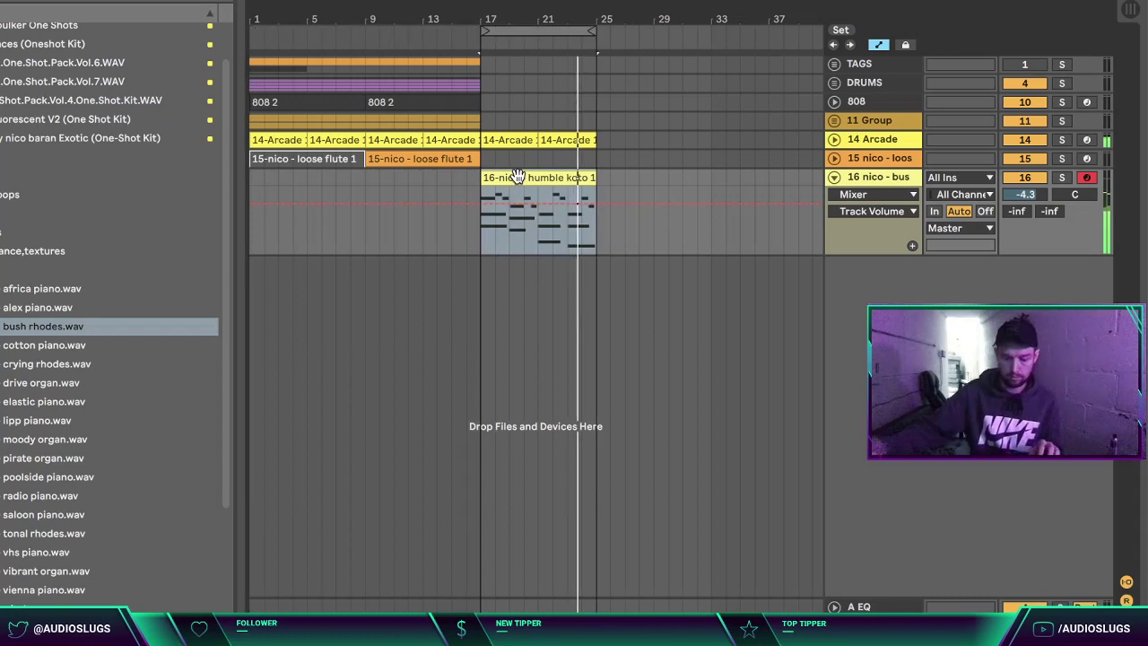
Step: Load boomerang pluck.wav into track 16's Simpler during looped playback
click(3, 270)
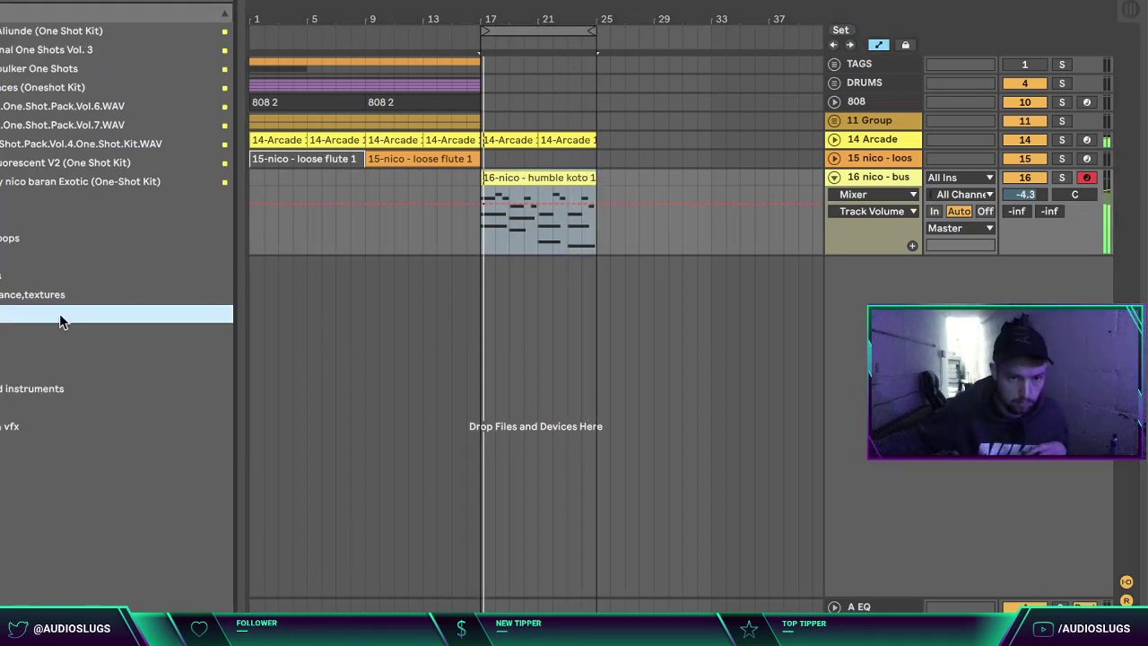
click(4, 384)
key(Down)
key(Down)
key(Down)
key(Down)
key(Down)
key(Down)
key(Return)
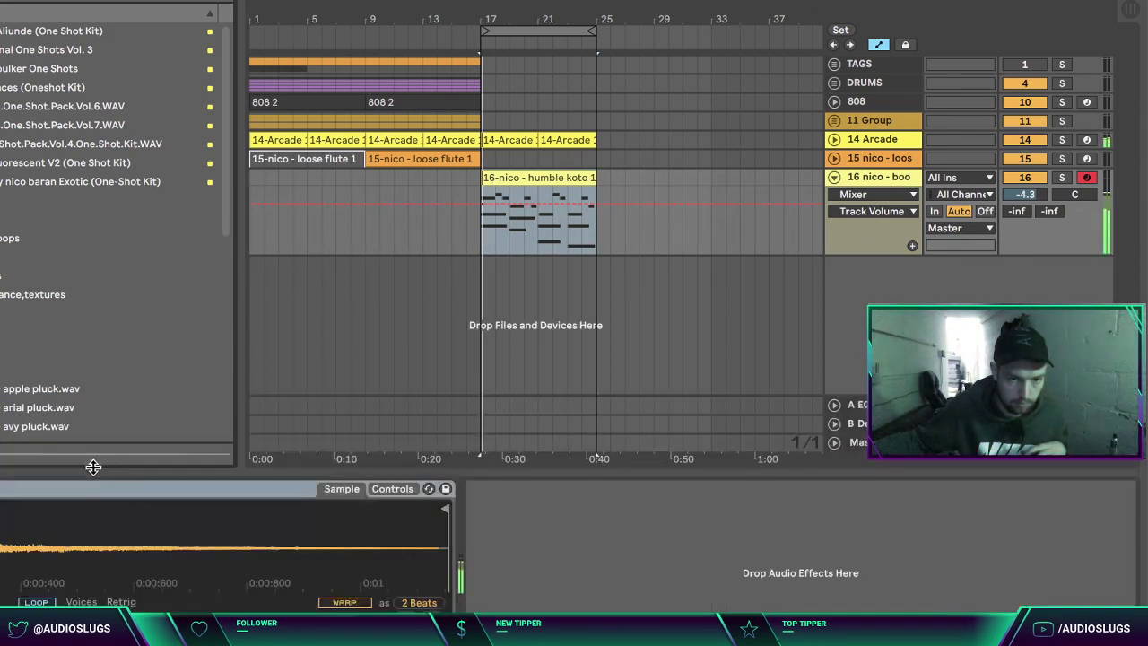
Step: Audition the naan, noon and ping pluck samples and load naan pluck.wav into track 16's Simpler
scroll(40, 365, down, 5)
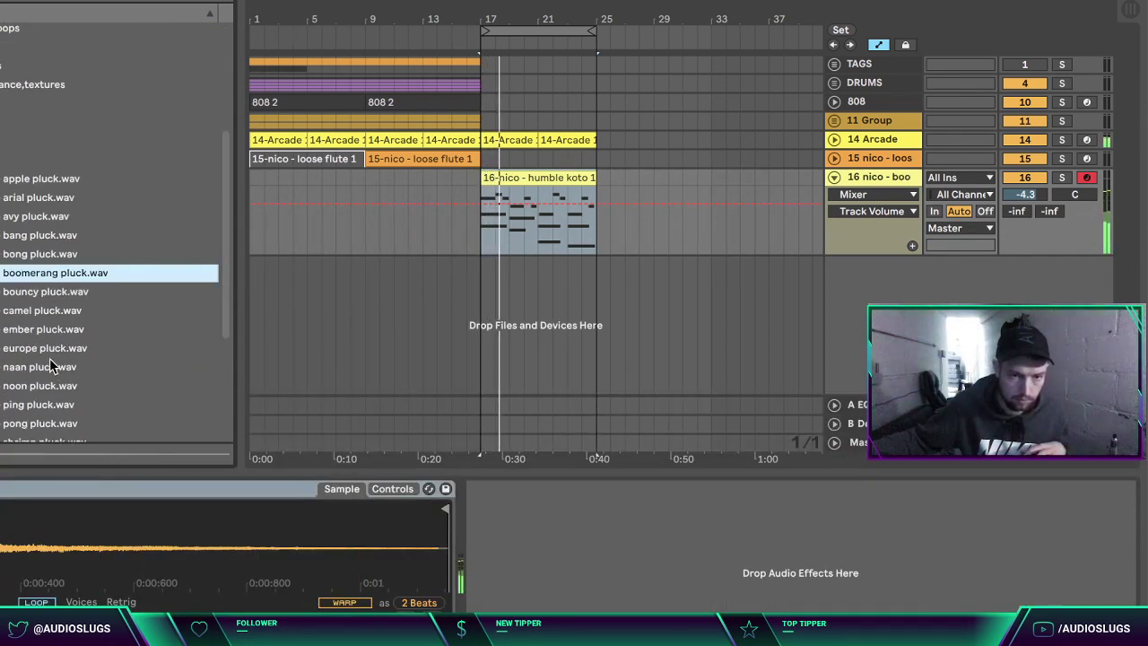
click(49, 364)
click(49, 385)
click(36, 403)
click(34, 391)
click(27, 369)
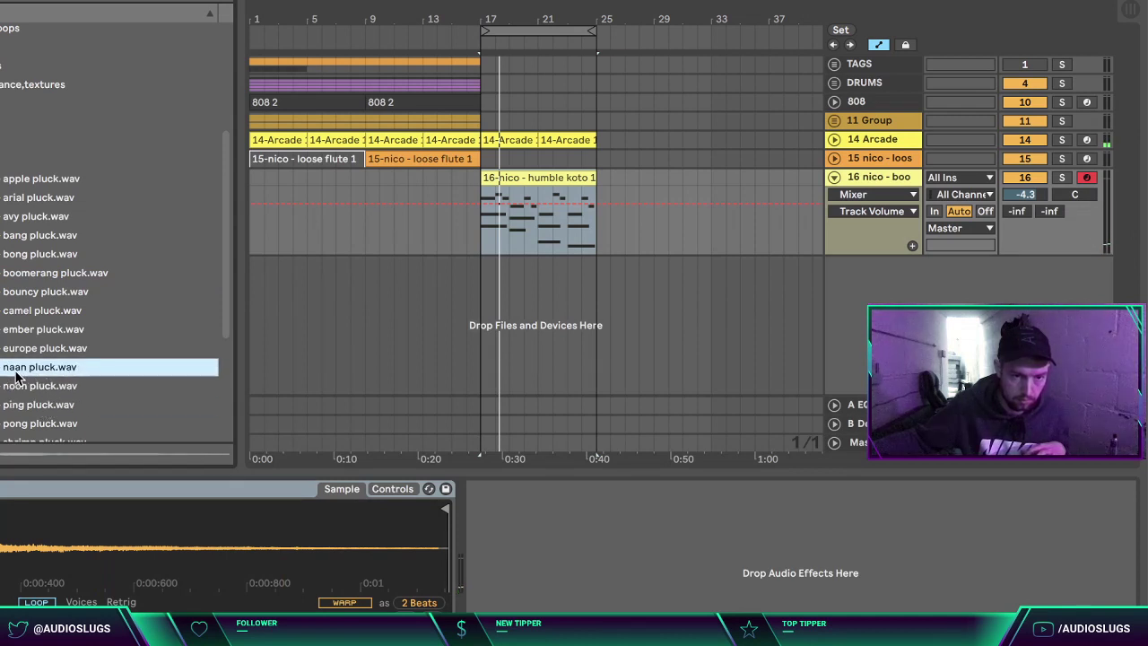
Step: Transpose all notes in track 16's clip down one octave and set the track volume to -3.7 dB
double_click(540, 190)
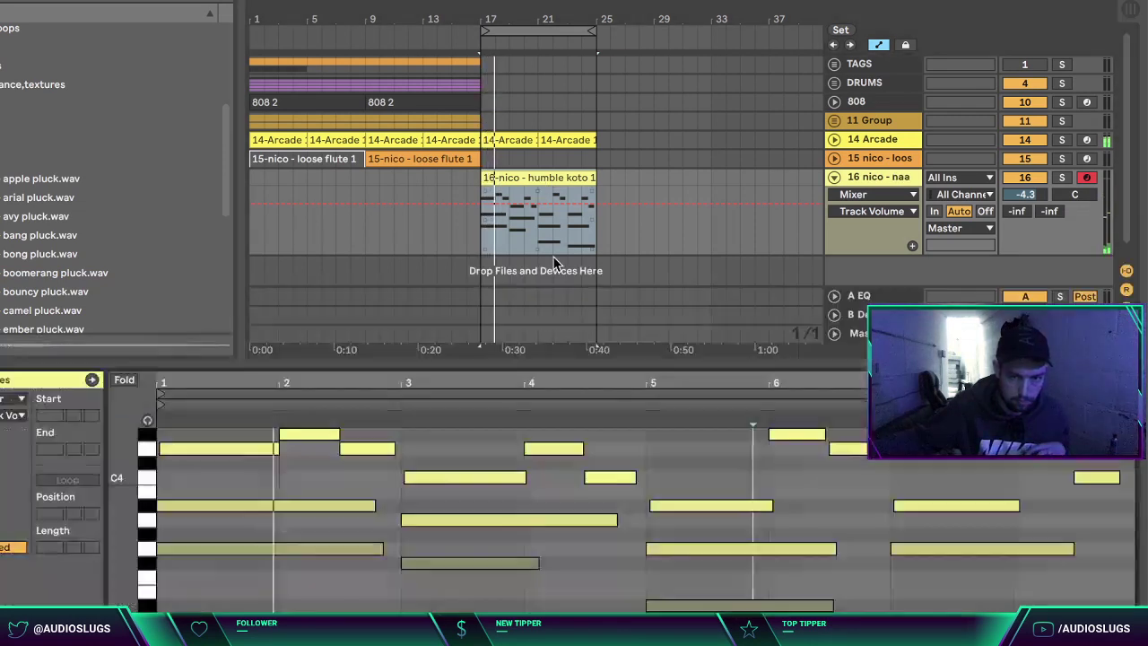
key(space)
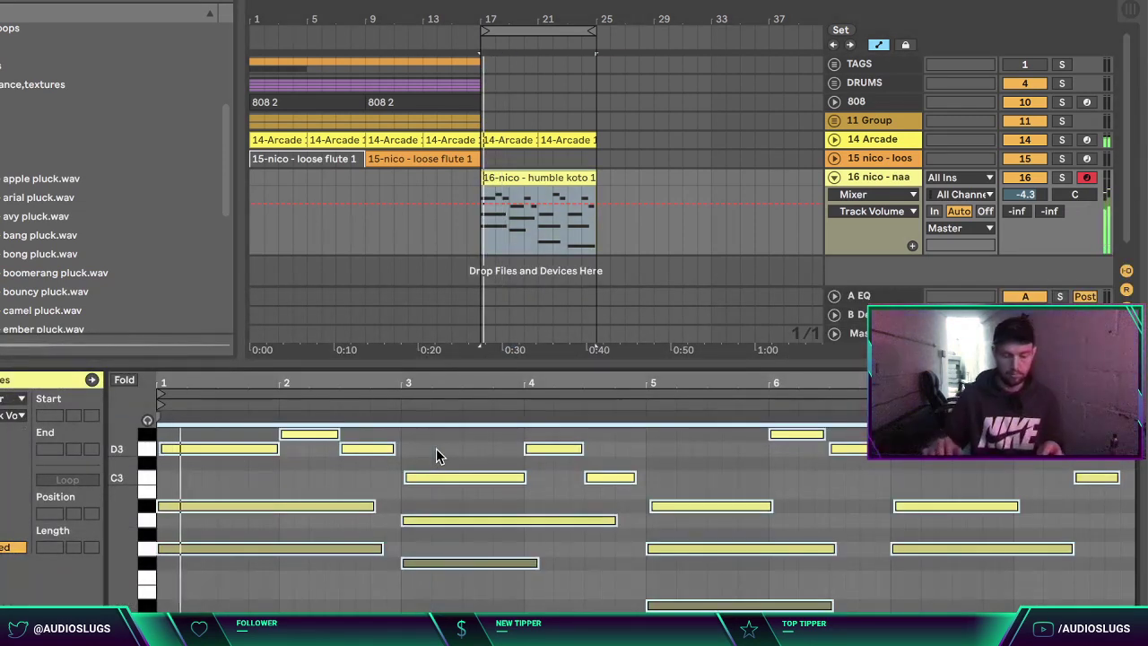
click(463, 460)
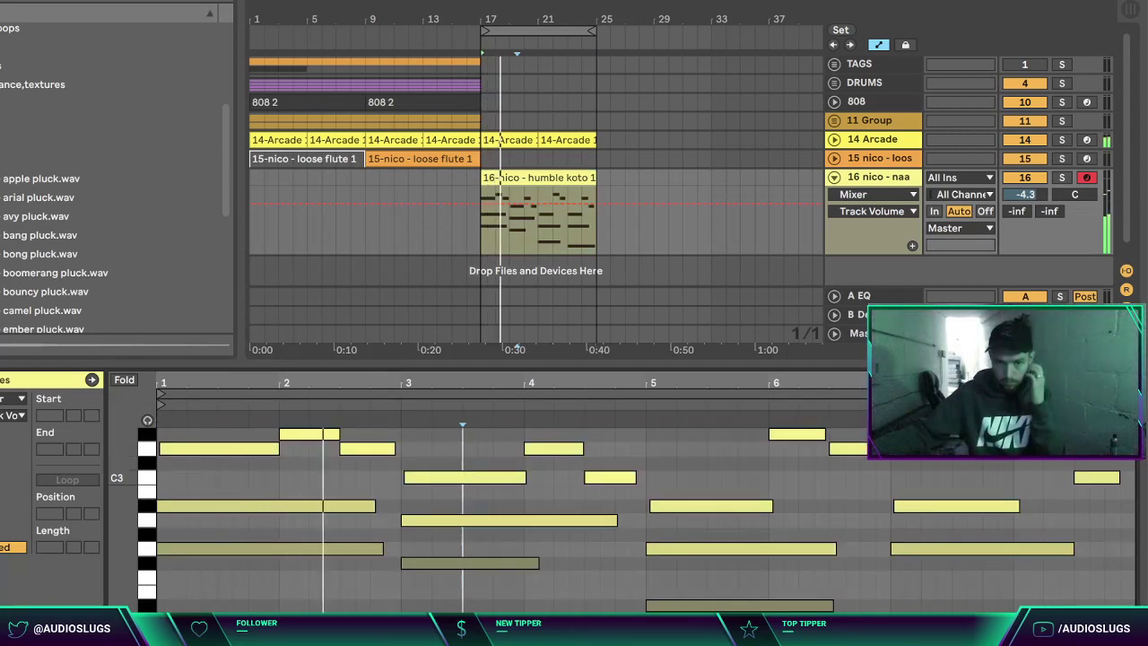
key(super+alt+l)
click(867, 180)
drag(1026, 182, 1025, 177)
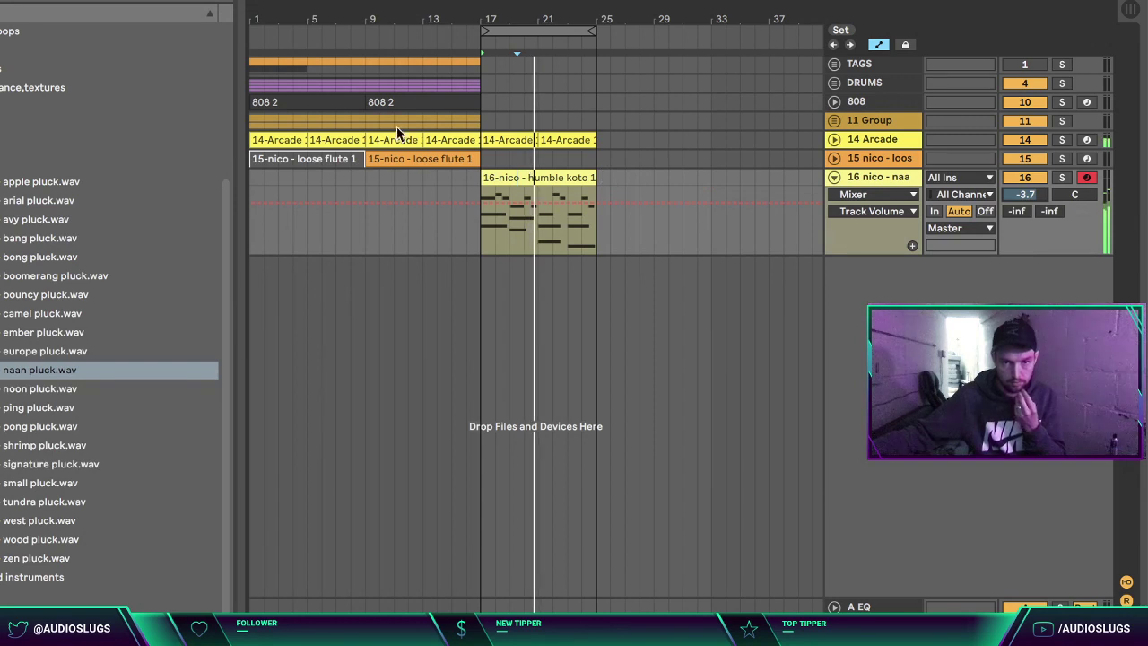
Step: Expand the bell group, copy track 13's frat bell clip to bars 17 to 25, and fold track 16
click(833, 121)
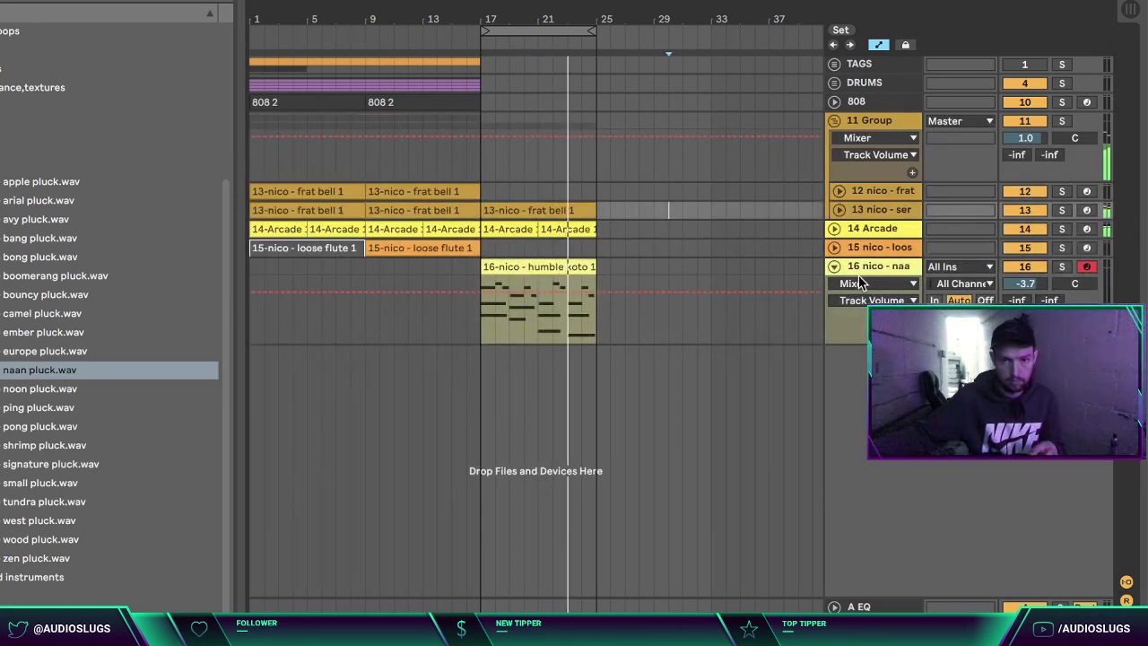
click(833, 266)
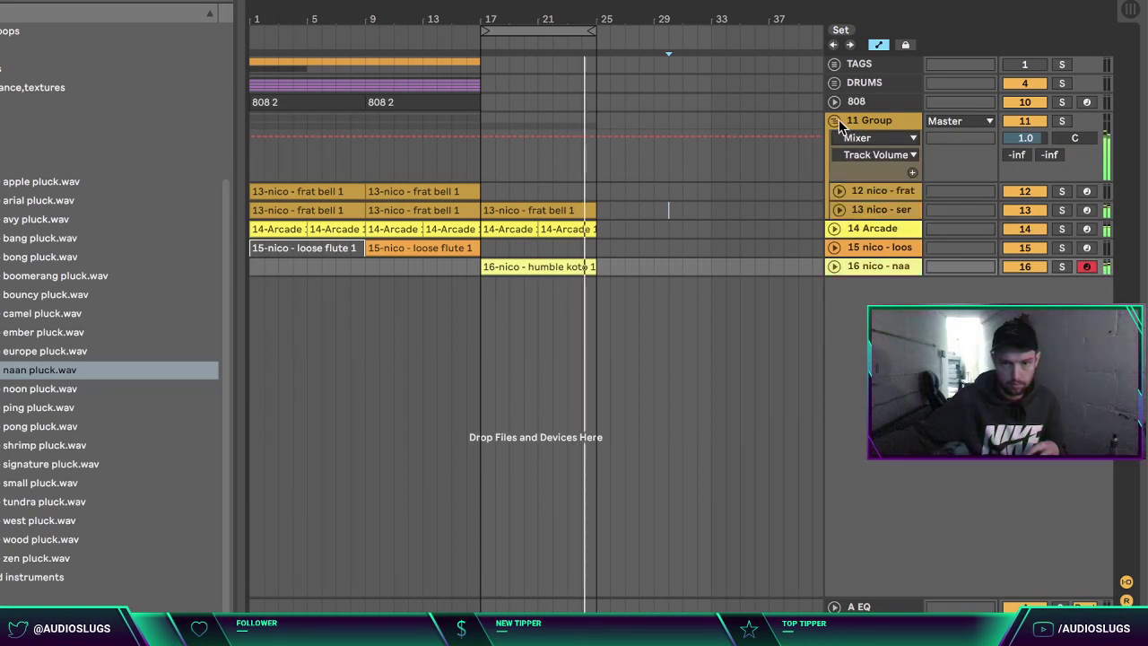
click(834, 120)
click(834, 120)
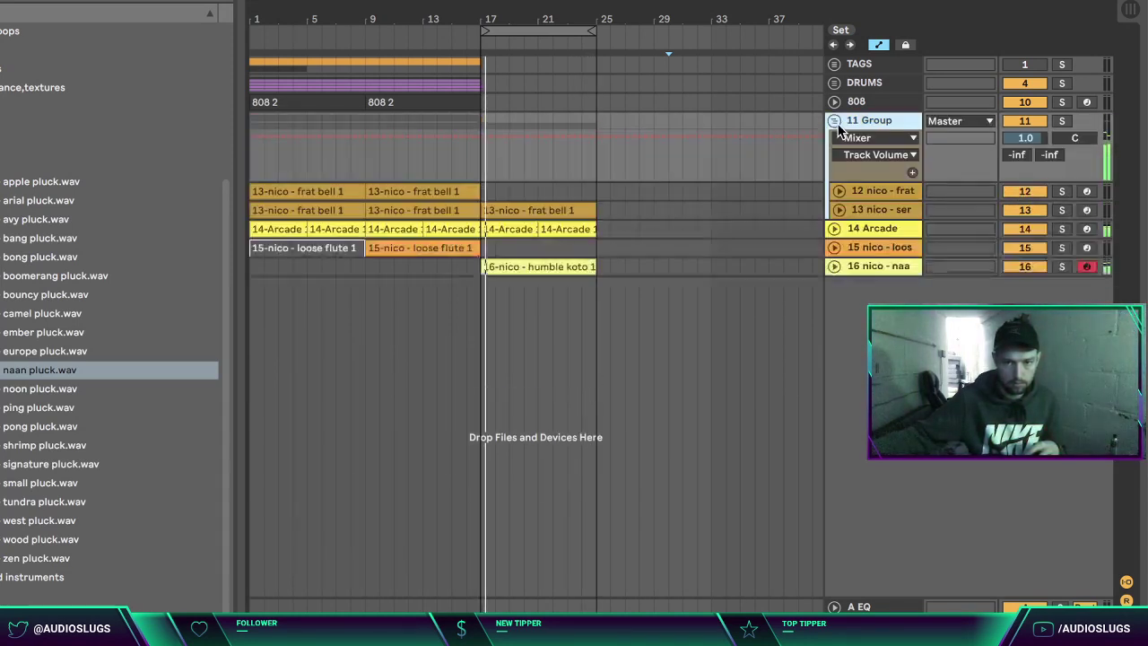
Step: Inspect the notes of track 13's frat bell clip at bars 17 to 25 and deactivate the clip
double_click(545, 210)
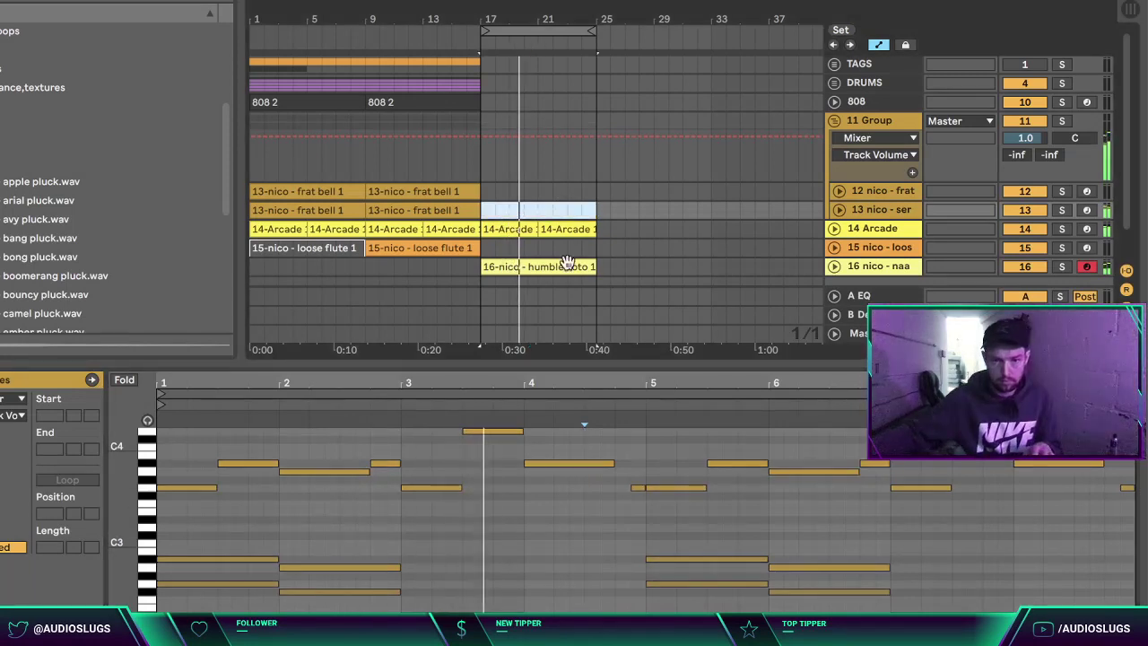
click(668, 248)
click(1128, 632)
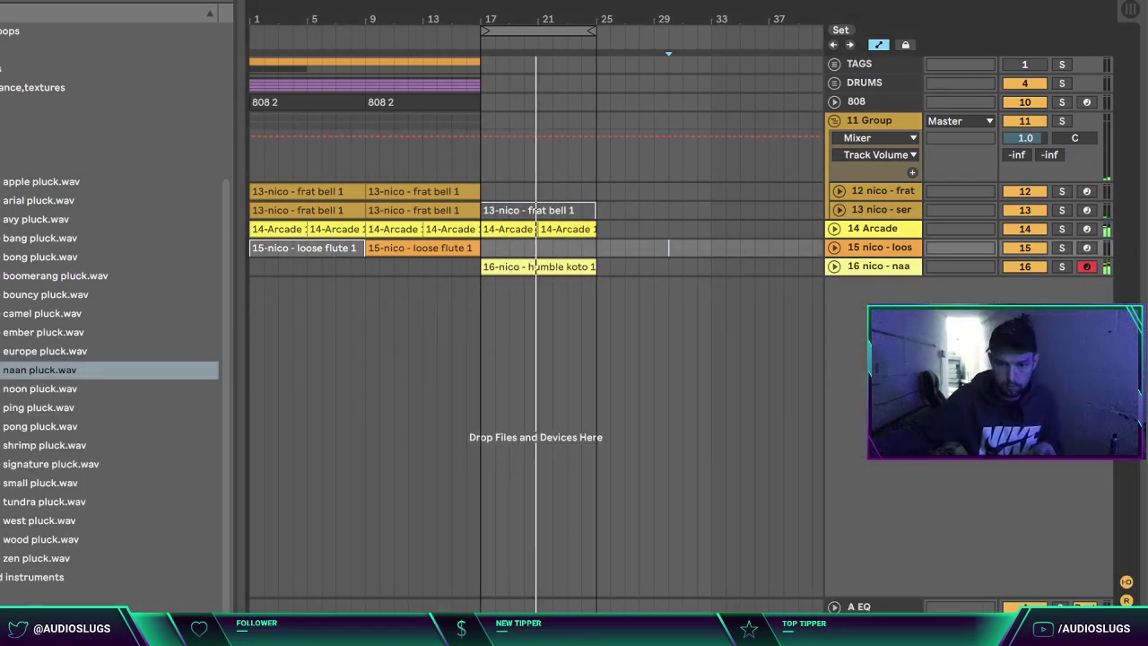
Step: Duplicate the 808 clip to bars 17 to 25 and fold the 808 track
click(834, 102)
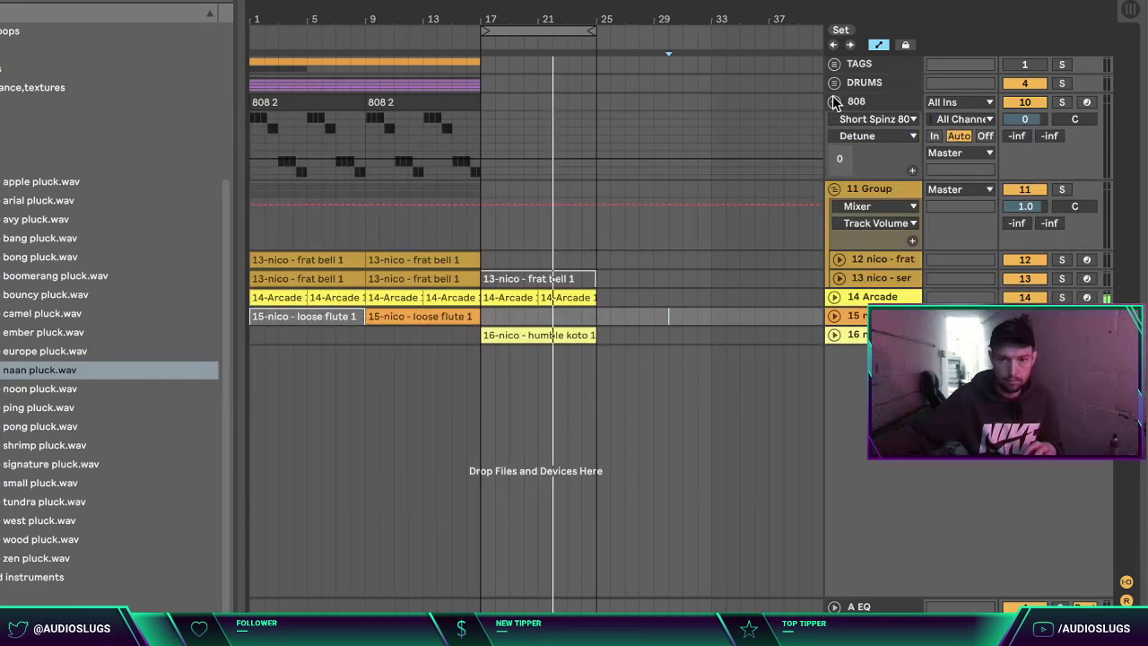
click(409, 101)
key(super+d)
click(669, 126)
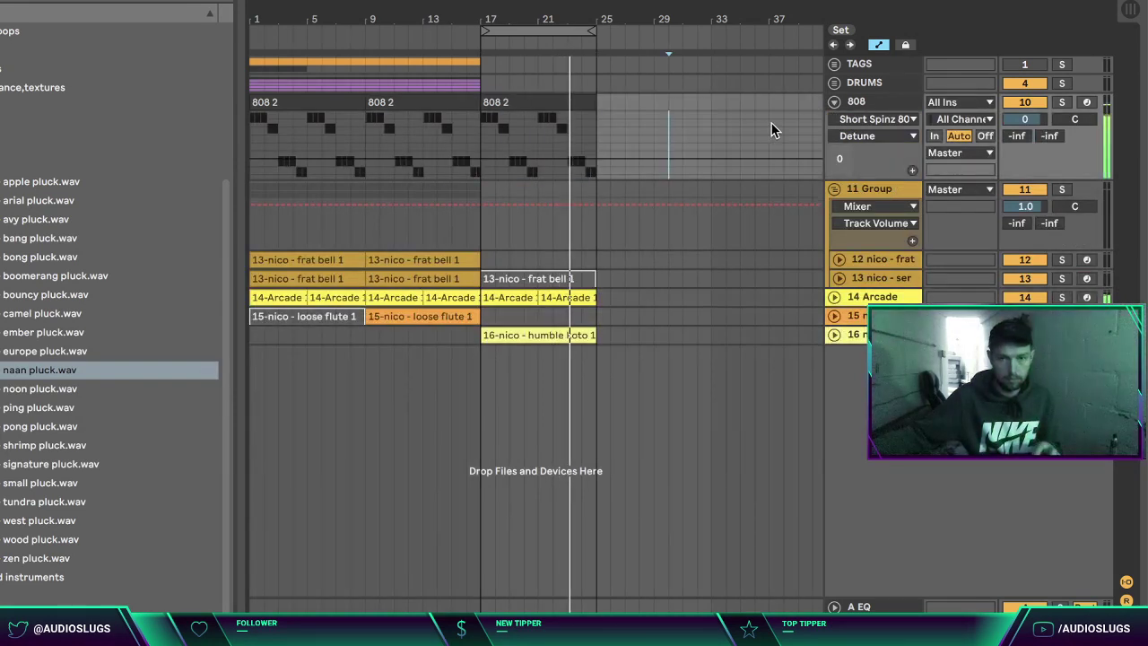
click(845, 106)
click(835, 101)
click(668, 266)
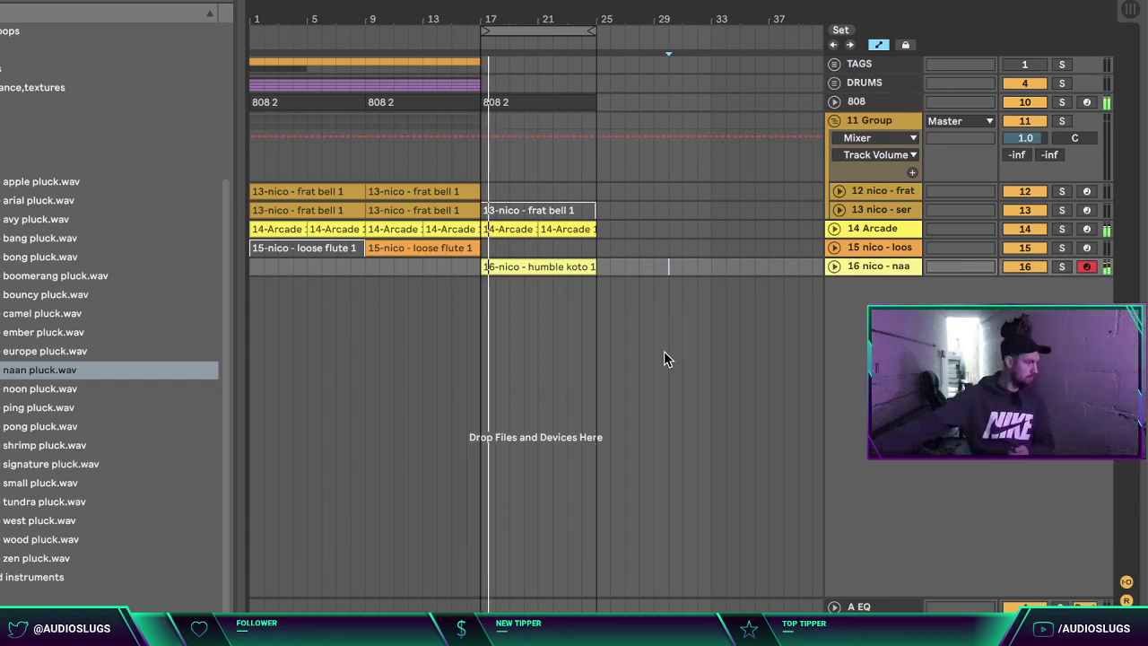
Step: Lower the Arcade track's volume to -6.2 dB and fold the track
click(610, 267)
click(834, 230)
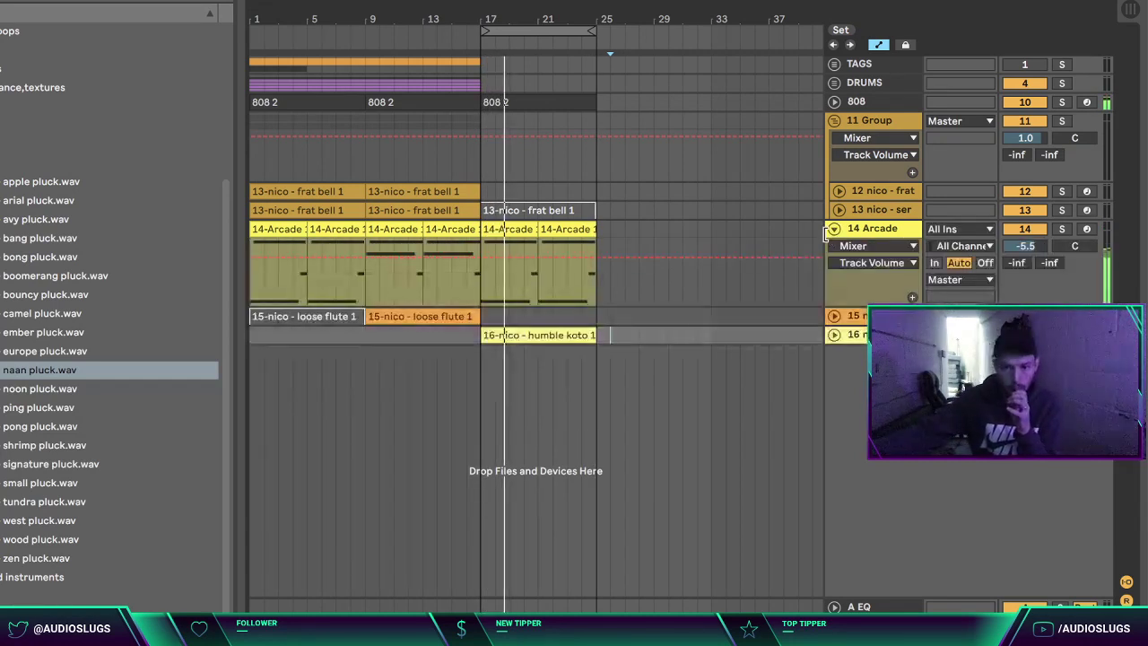
click(834, 229)
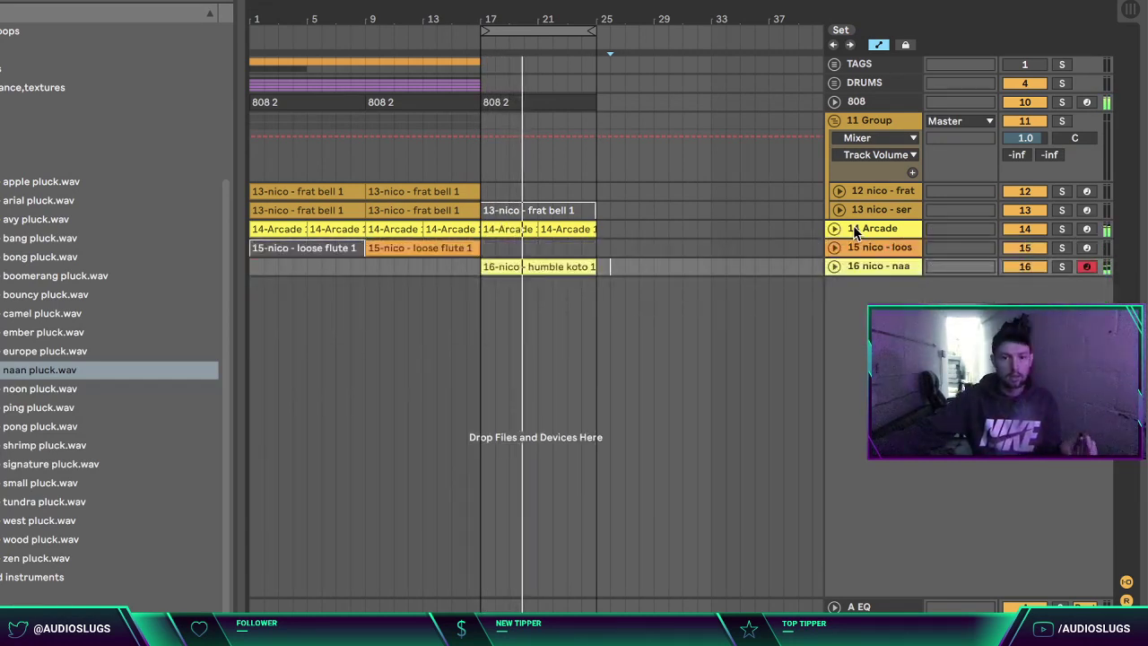
click(853, 227)
click(835, 229)
drag(1012, 247, 1011, 254)
click(865, 232)
key(Left)
key(Up)
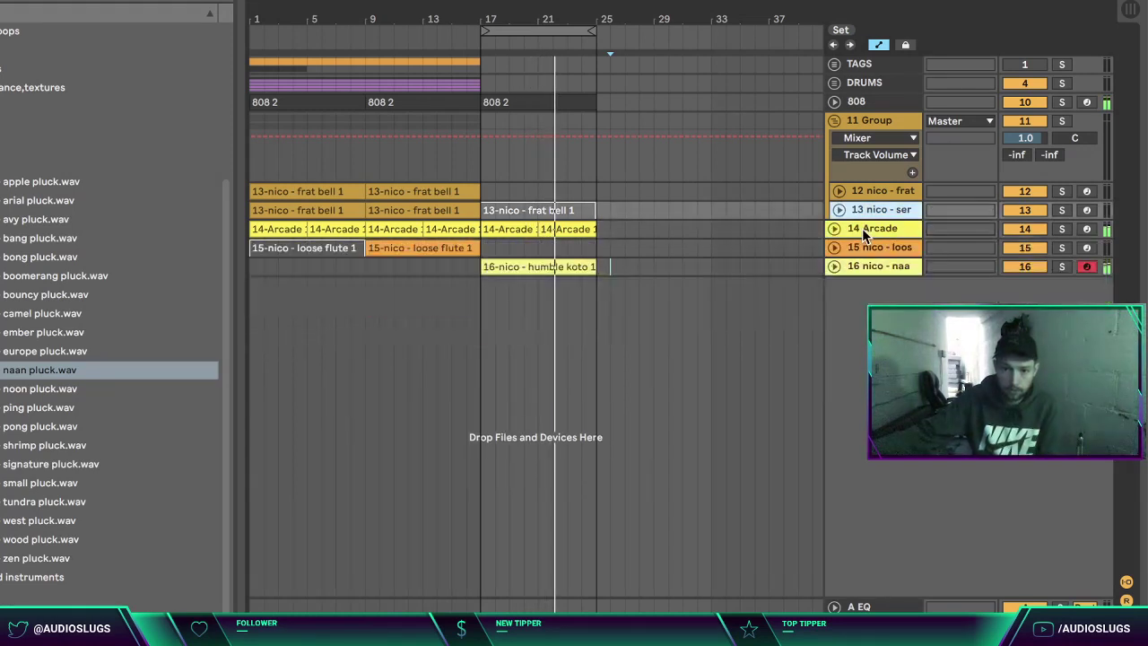
Step: Move the section at bars 17 to 25 to the start at bar 1, shifting the other sections to bars 9 to 25
click(567, 272)
drag(478, 268, 582, 103)
drag(506, 95, 255, 101)
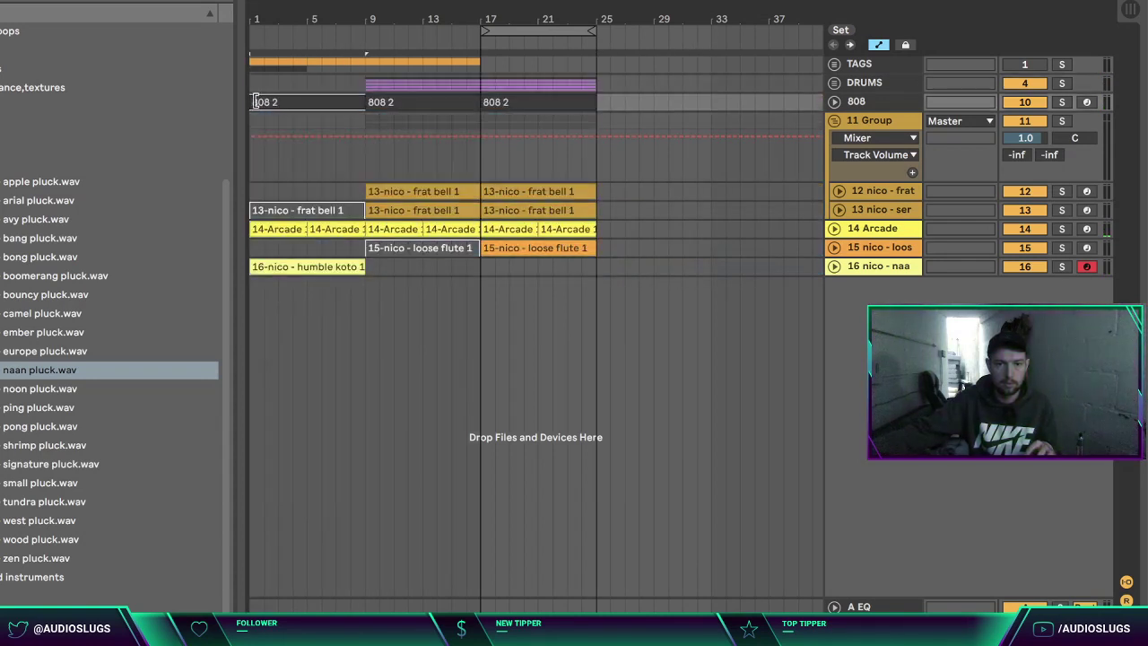
Step: Deactivate the Arcade clips and the 808 clip in bars 1 to 9 and start playback
click(266, 226)
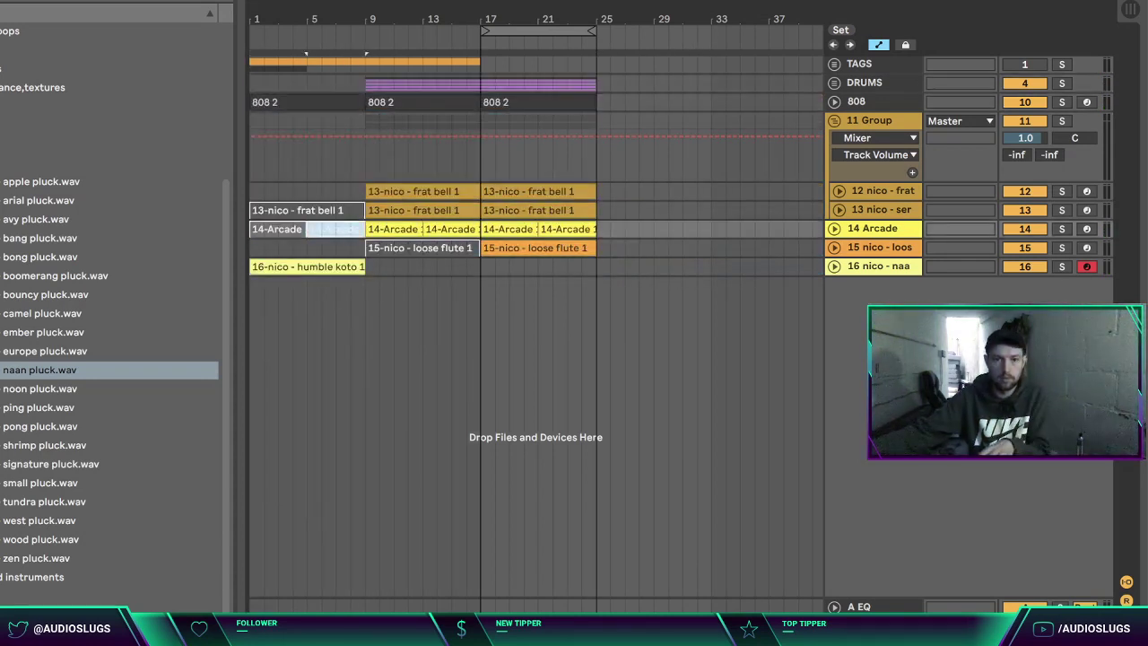
key(space)
click(298, 100)
key(0)
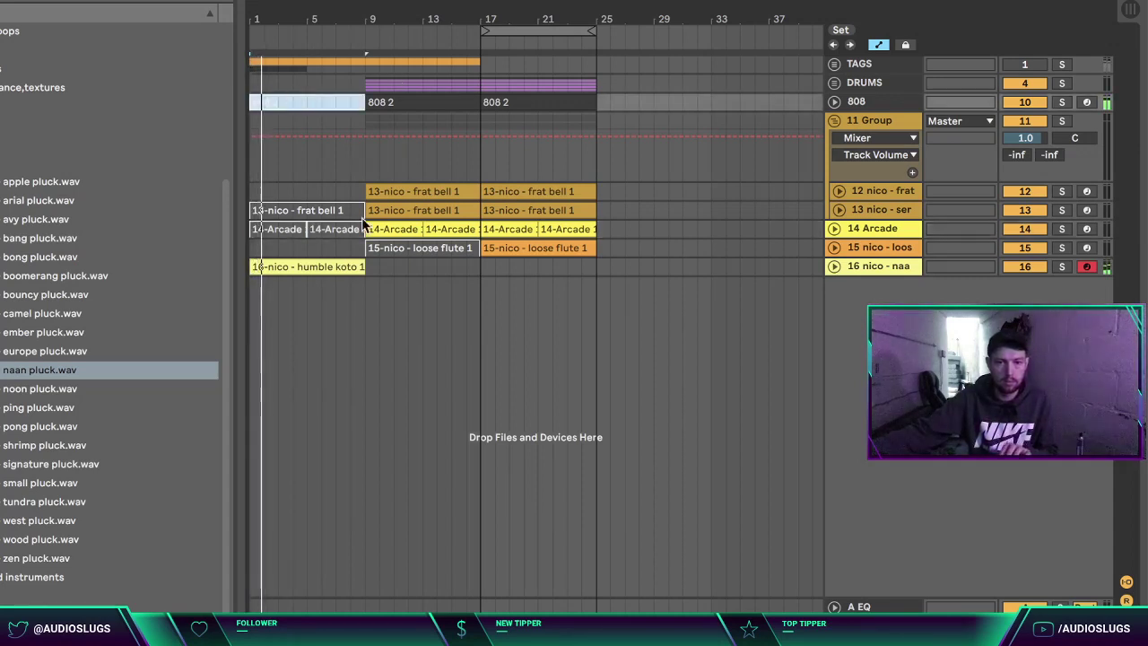
Step: Copy the humble koto clip at bars 1 to 9 from track 16 onto track 12
click(350, 383)
drag(315, 266, 307, 191)
click(422, 267)
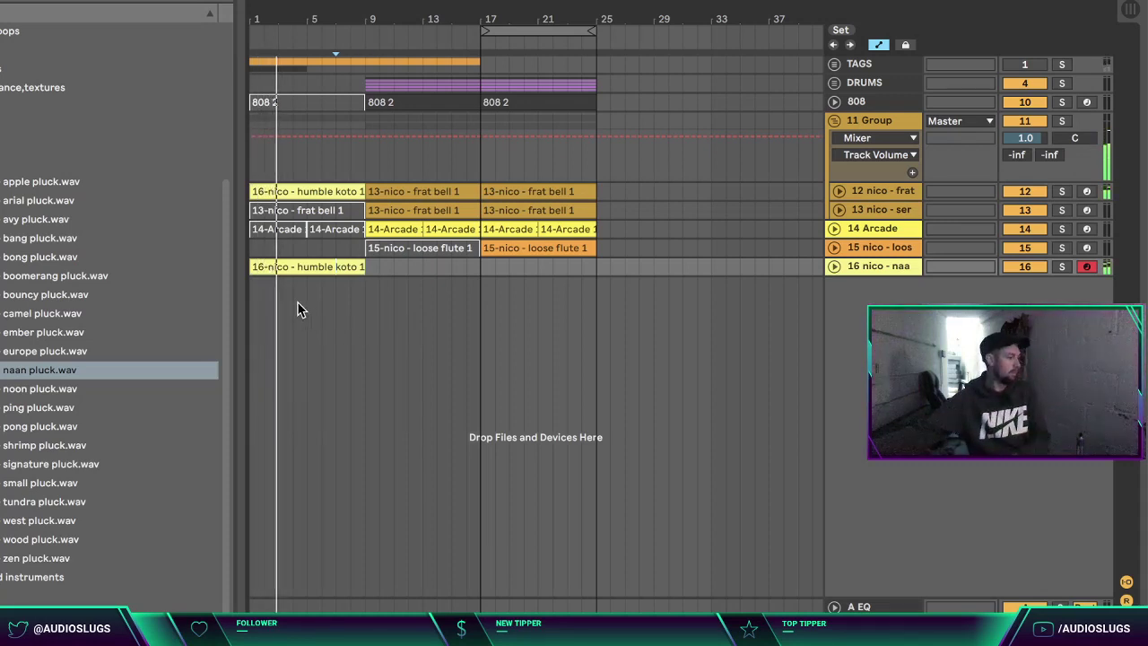
Step: Fold the bell group and set the arrangement loop to bars 1 to 25
click(888, 121)
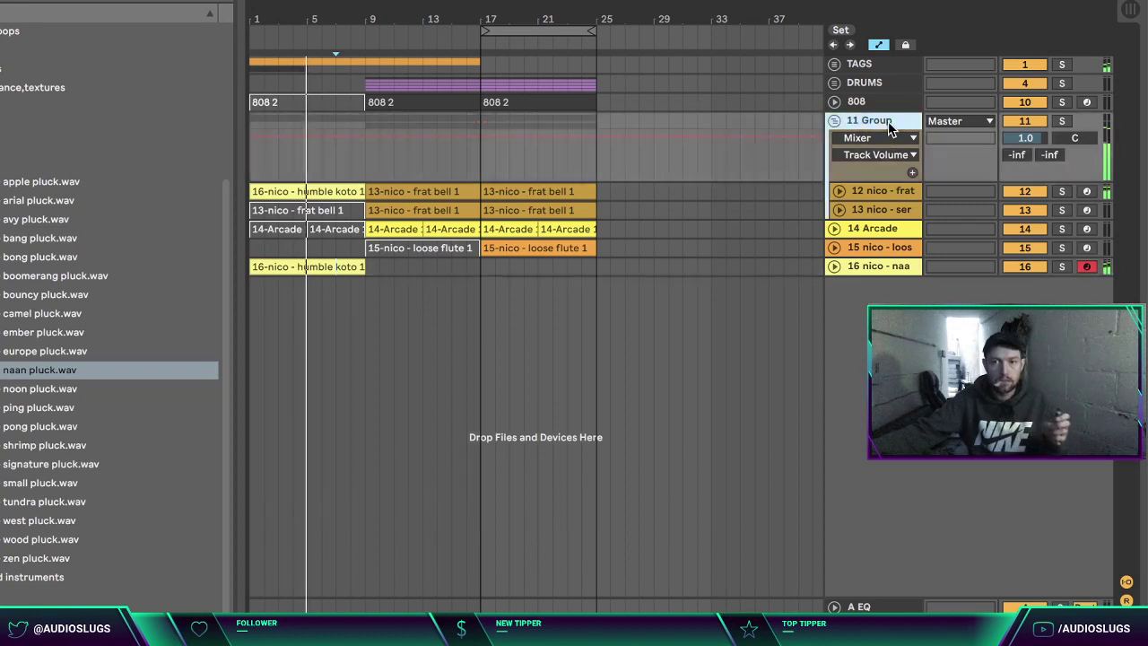
click(834, 120)
click(764, 254)
click(493, 299)
click(424, 210)
drag(356, 19, 356, 41)
click(386, 339)
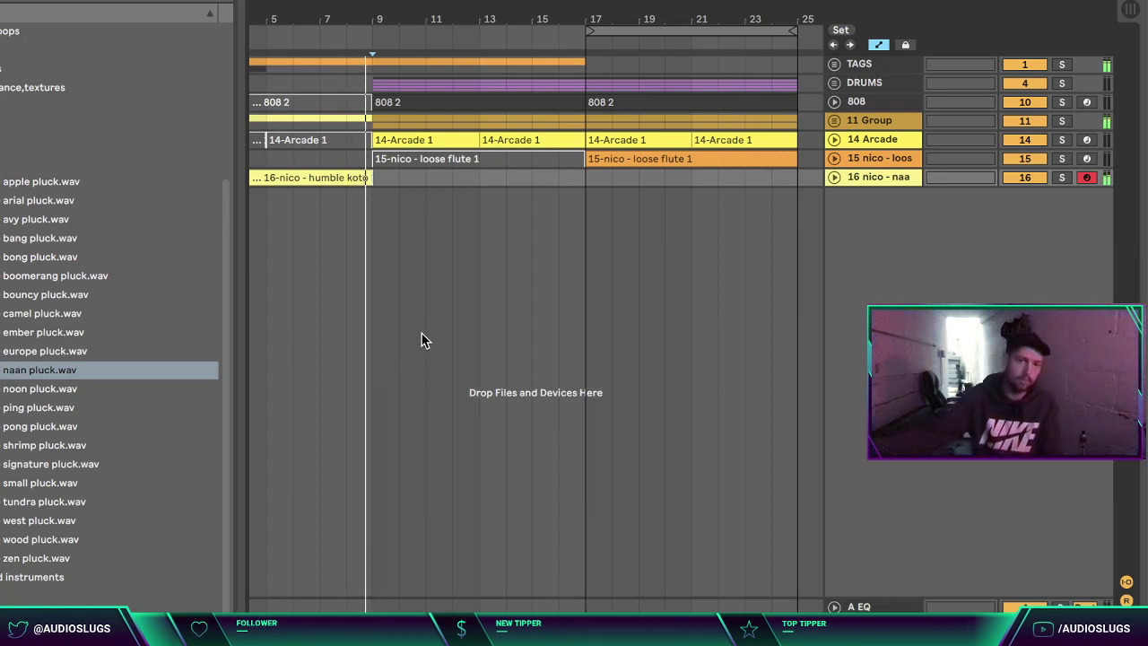
mouse_move(350, 45)
mouse_down()
mouse_move(351, 32)
mouse_move(252, 34)
mouse_up()
click(387, 247)
click(355, 137)
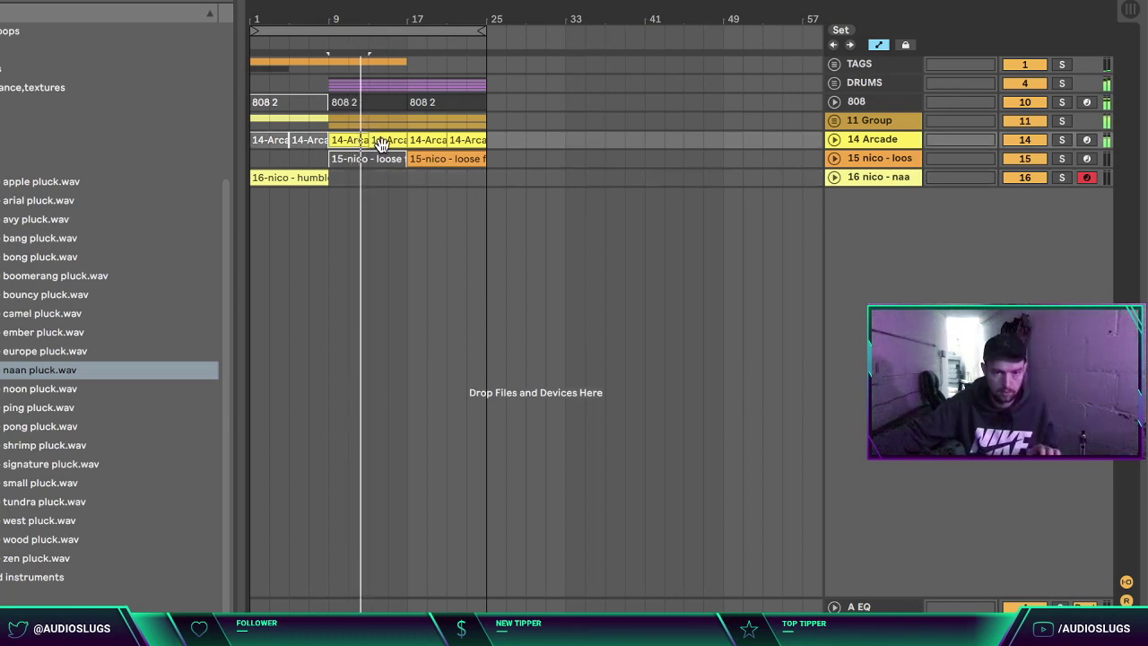
Step: Put active frat bell clips on tracks 12 and 13 at bars 1 to 9, and deactivate track 16 with its koto clip
click(833, 121)
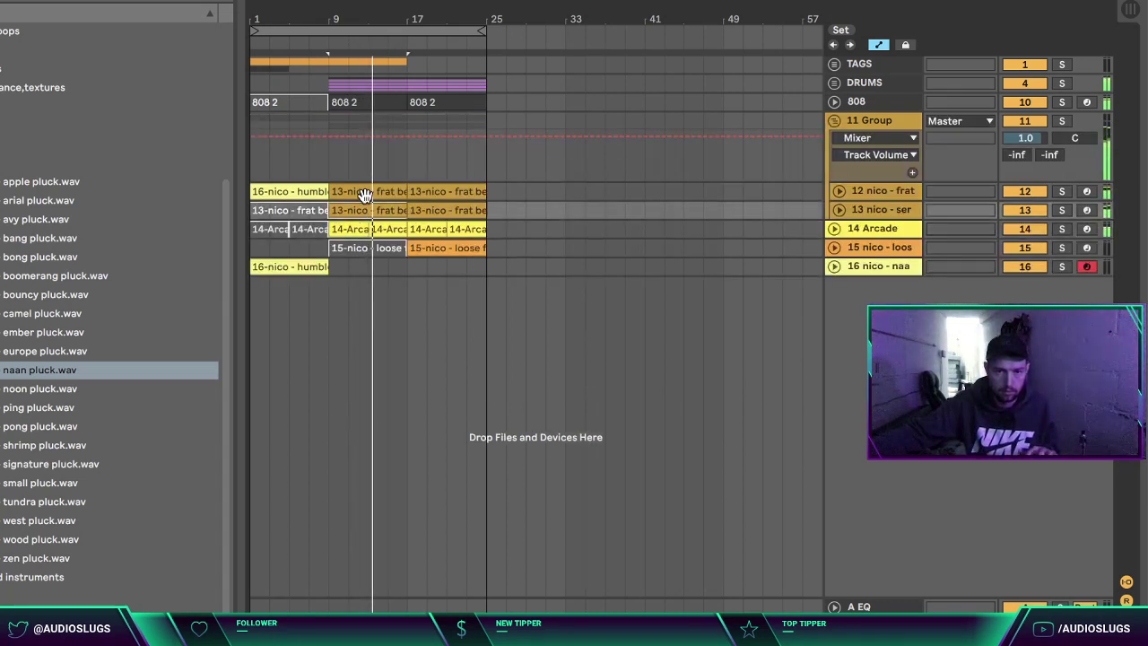
click(1012, 266)
key(space)
key(space)
click(291, 293)
click(290, 269)
key(0)
click(394, 347)
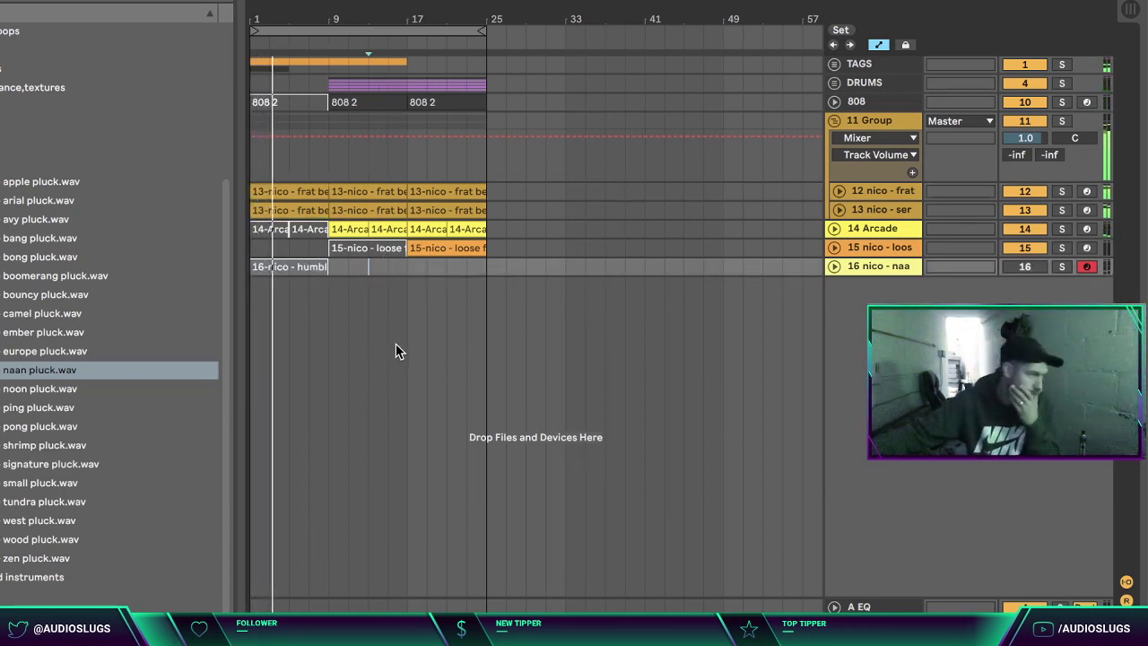
Step: Deactivate the two Arcade clips at bars 9 to 17
click(463, 343)
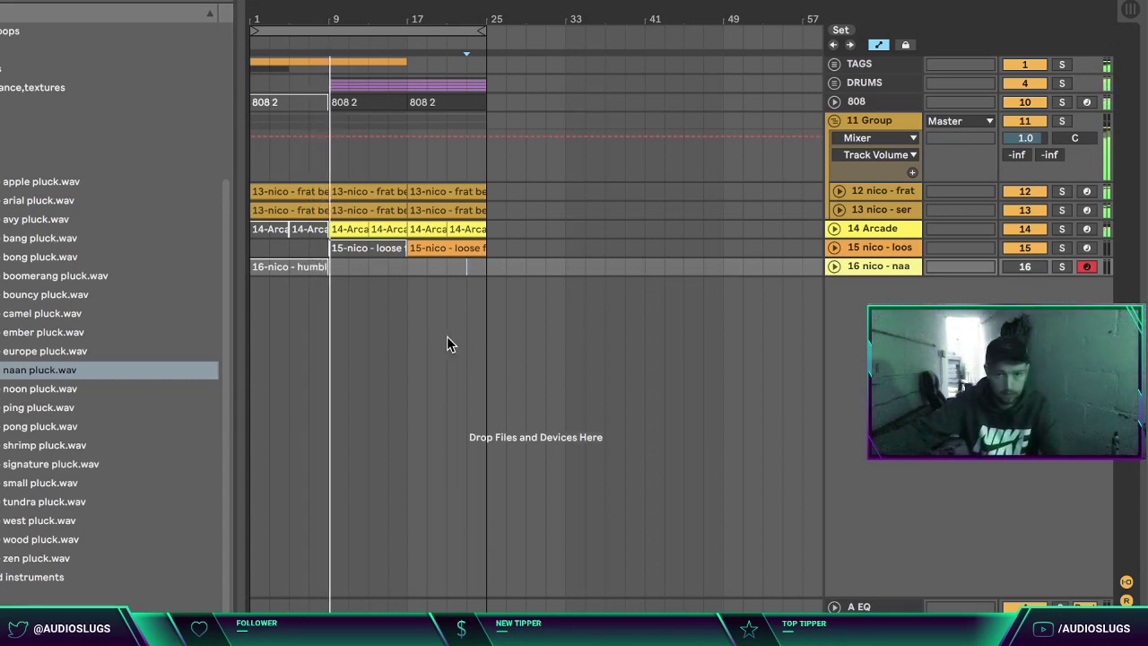
click(362, 231)
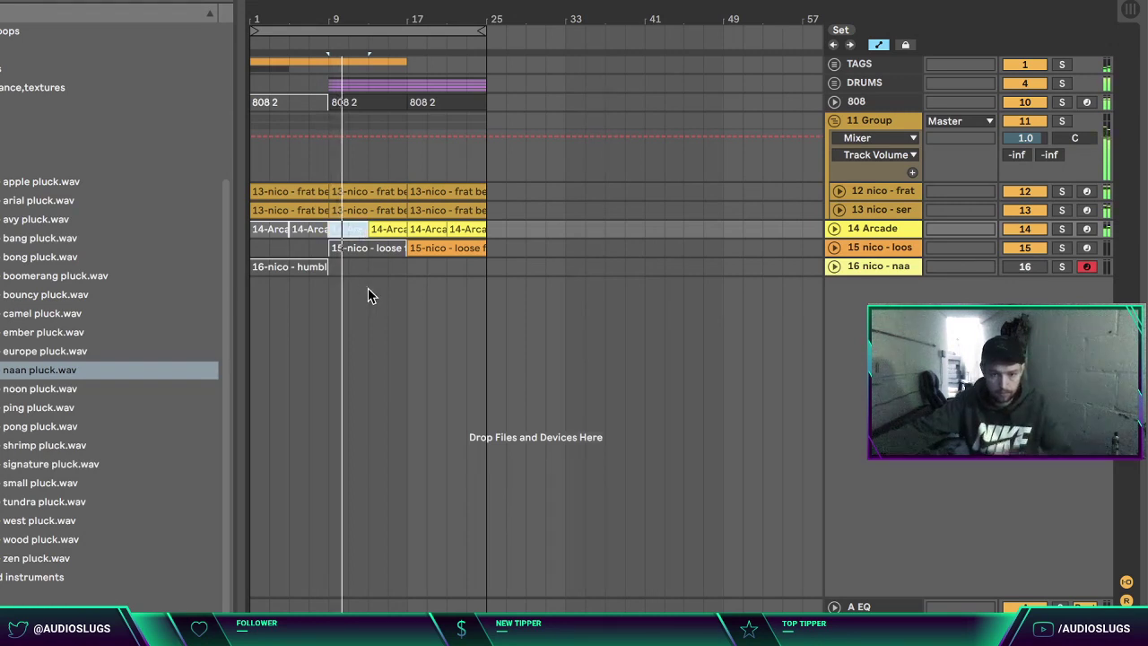
click(387, 230)
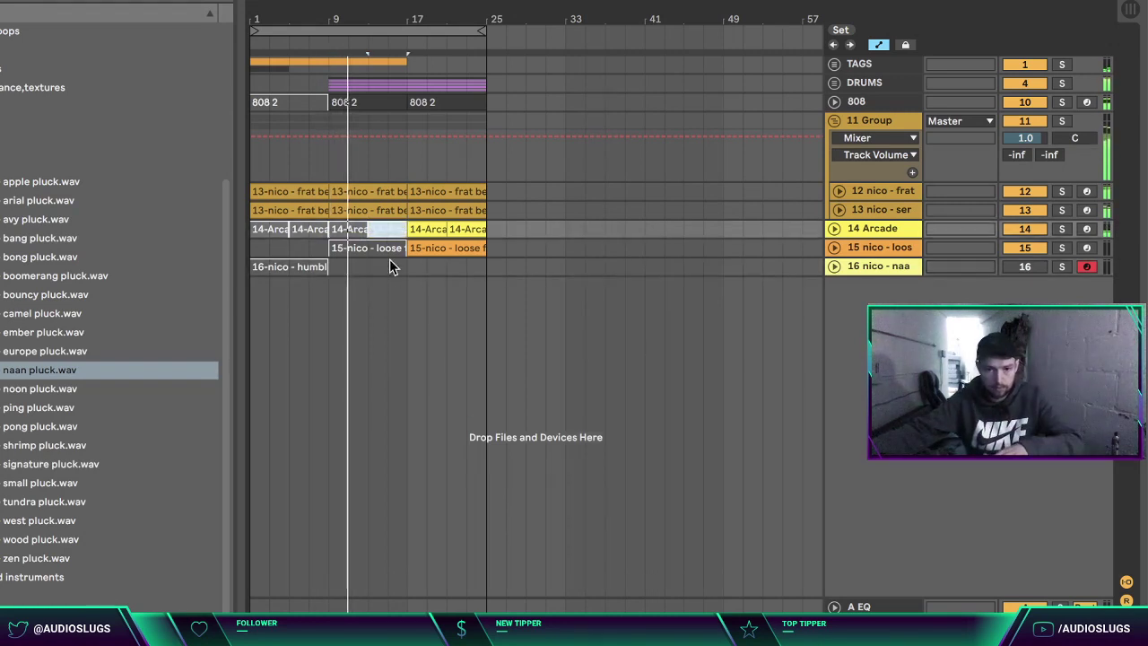
Step: Unfold the Arcade track and move its two clips from bars 17 to 25 over to bars 25 to 33
click(833, 229)
shift+click(346, 229)
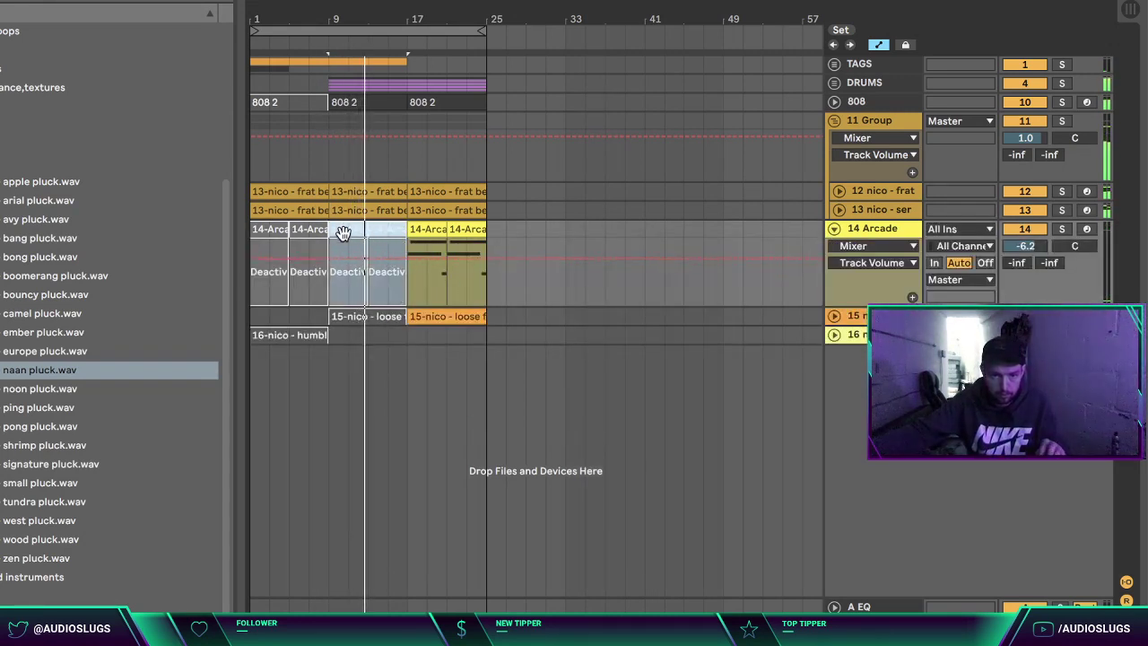
click(435, 229)
click(398, 230)
click(433, 231)
shift+click(456, 230)
drag(438, 235, 521, 238)
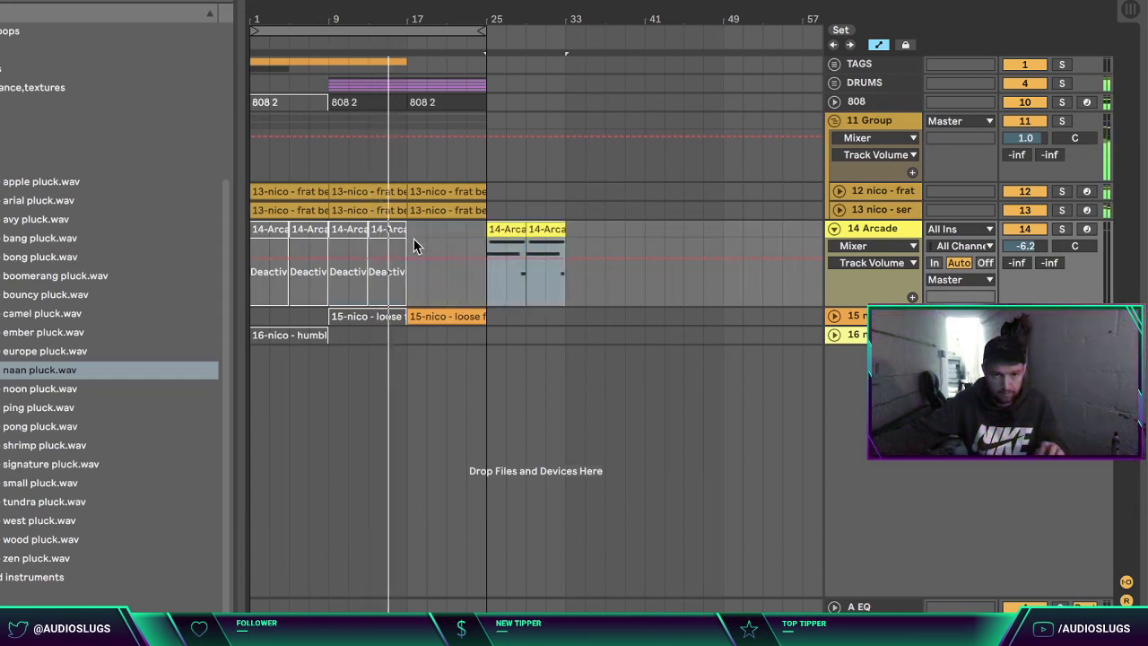
Step: Move the two Arcade clips from bars 9 to 17 over to bars 17 to 25 and reactivate them
click(389, 230)
shift+click(348, 230)
drag(348, 231, 422, 233)
key(0)
click(455, 402)
Step: Duplicate the drums and 808 clips from bars 17 to 25 into bars 25 to 33
drag(479, 156, 403, 86)
key(ctrl+d)
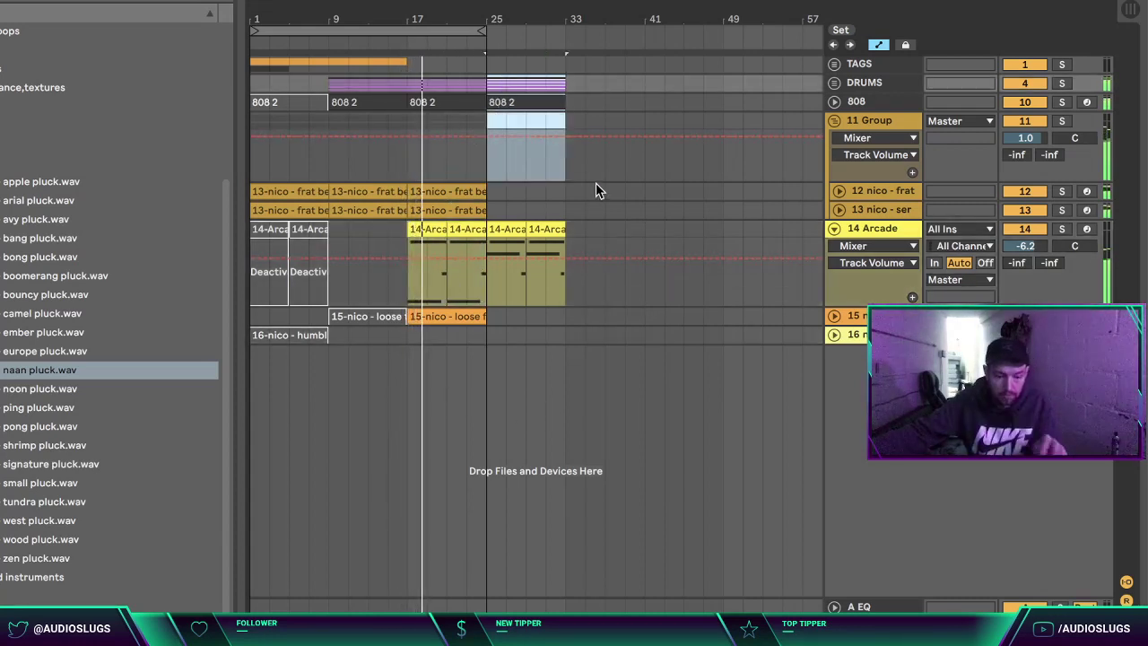
click(605, 191)
Step: Switch off the arrangement loop so playback continues past bar 25
click(446, 318)
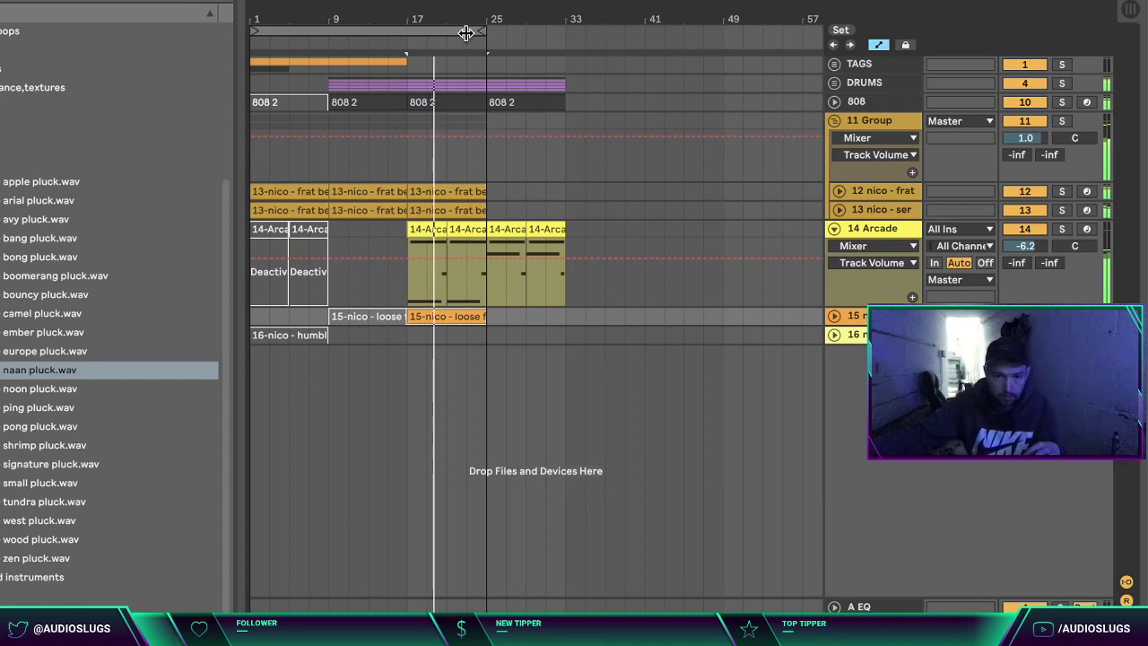
right_click(466, 33)
click(470, 42)
click(586, 335)
key(Left)
key(Left)
key(Left)
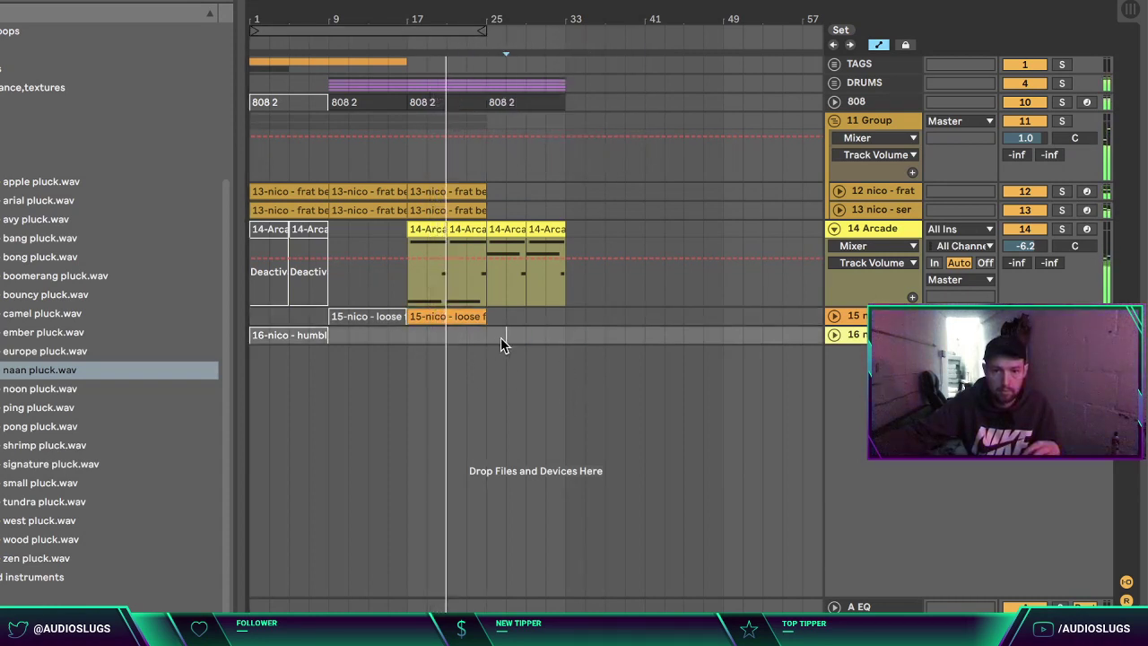
click(528, 389)
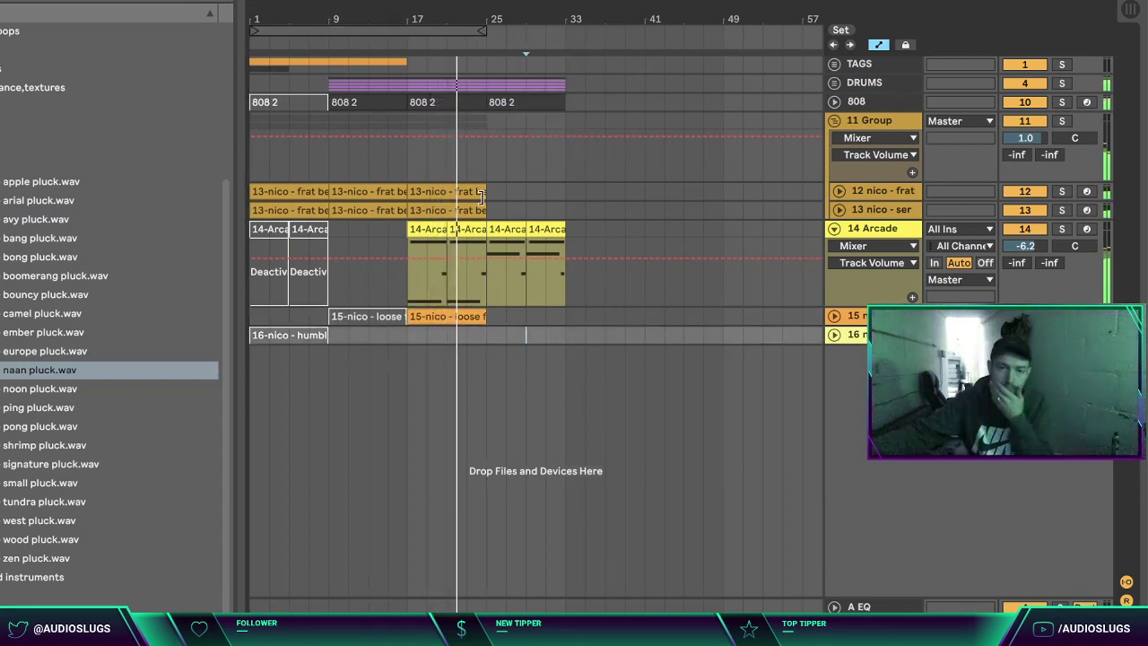
Step: Duplicate track 13's frat bell clip from bars 17 to 25 into bars 25 to 33
click(527, 212)
click(469, 209)
key(ctrl+d)
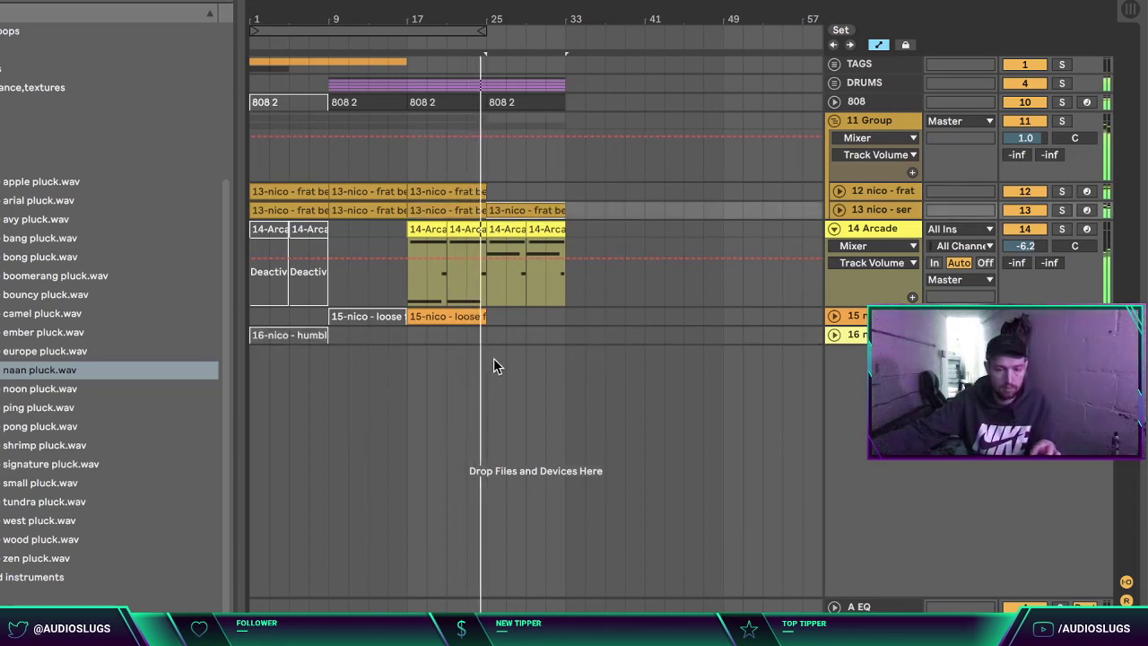
click(527, 386)
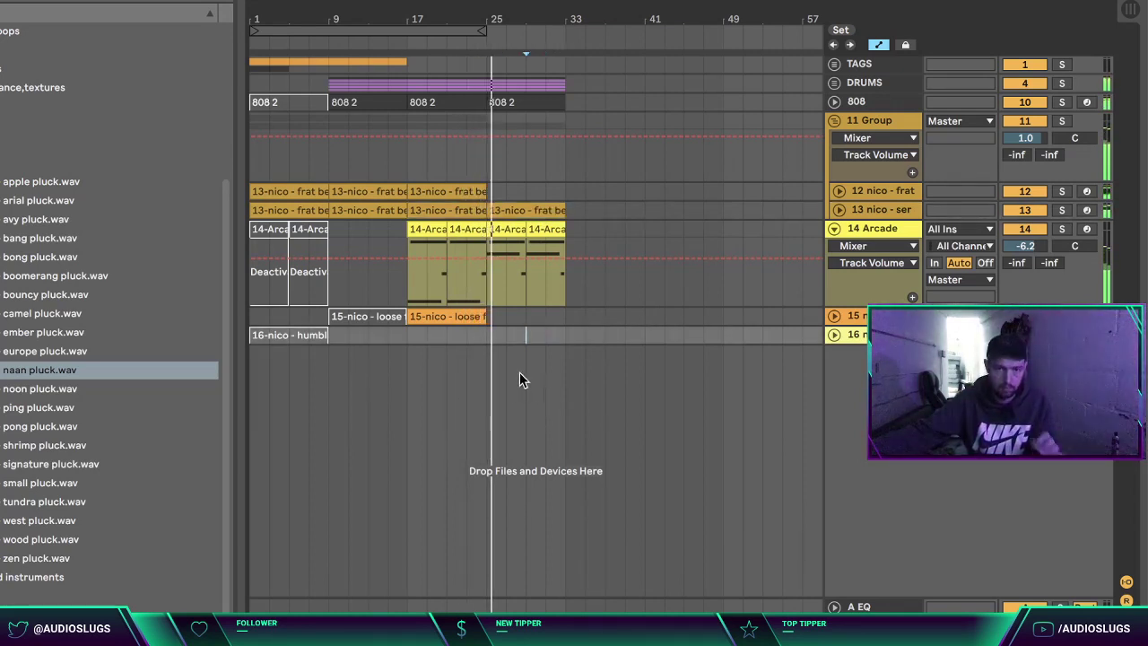
click(546, 363)
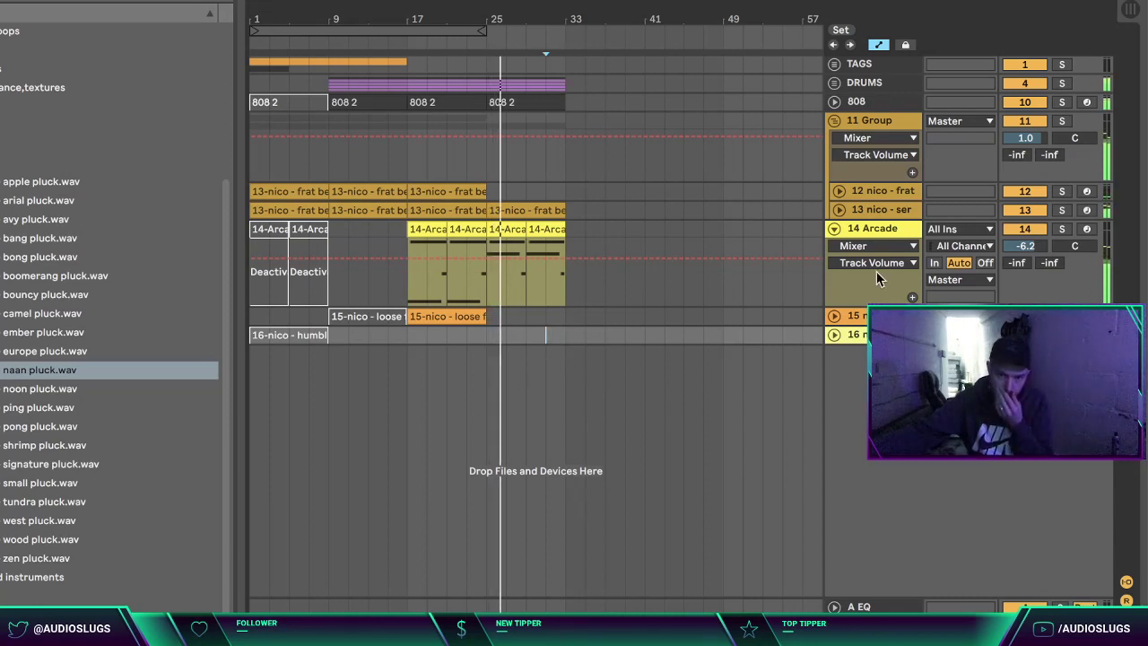
Step: Fold the Arcade track and the bell group
click(858, 228)
click(835, 228)
click(835, 122)
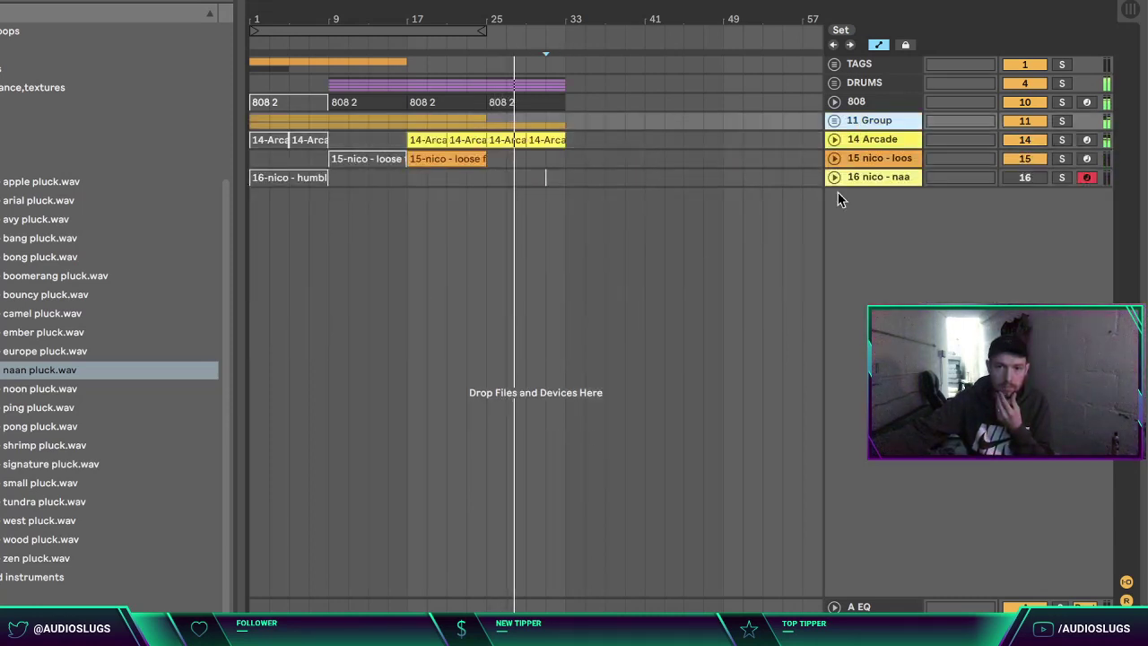
Step: Extend the arrangement loop to bar 33, switch it on, and play the arrangement from the start
drag(482, 32, 561, 32)
right_click(559, 33)
click(514, 210)
click(347, 309)
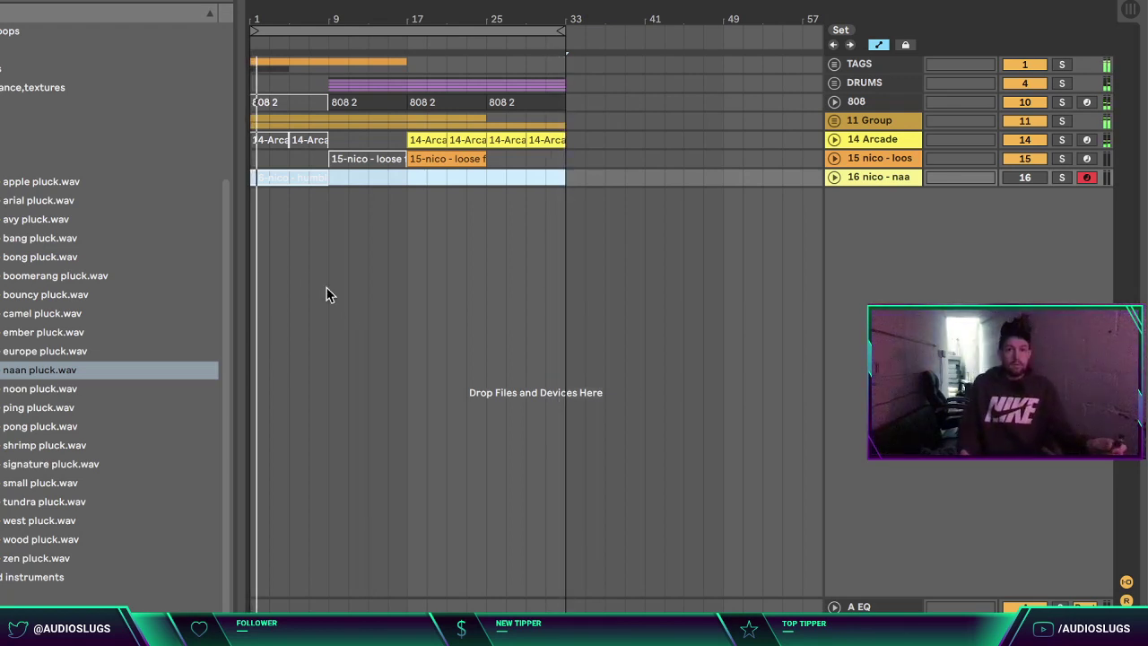
click(334, 177)
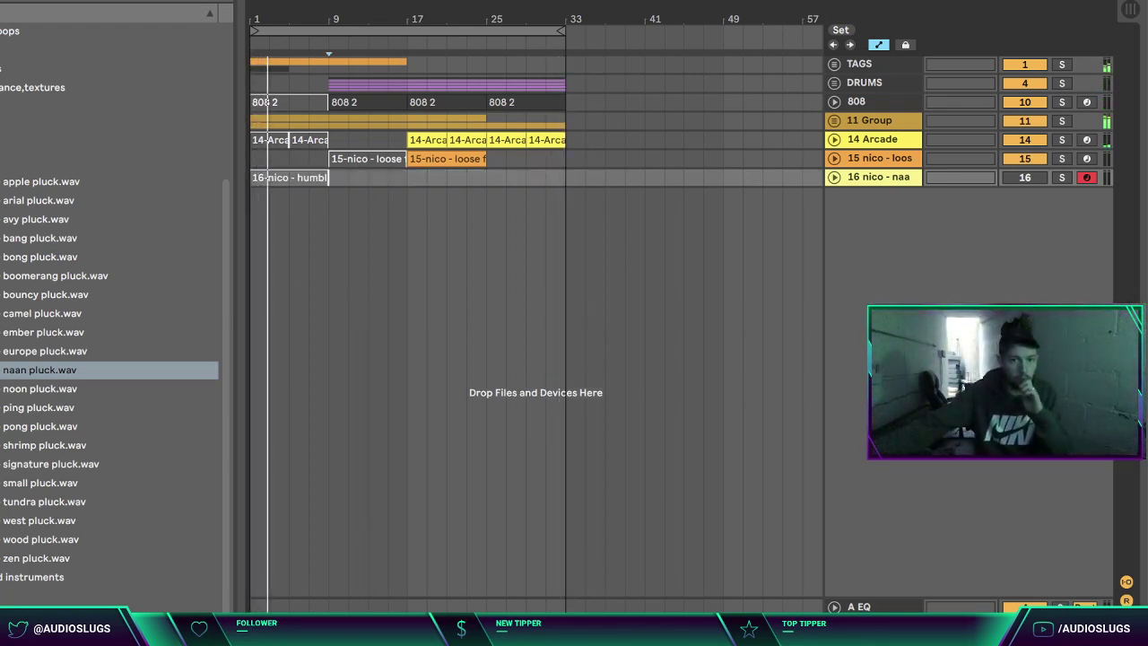
Step: Save the Live Set as "Audio Slugs - Diff (140BPM)" in the Ableton Project (Aug 2020>) folder
key(super+s)
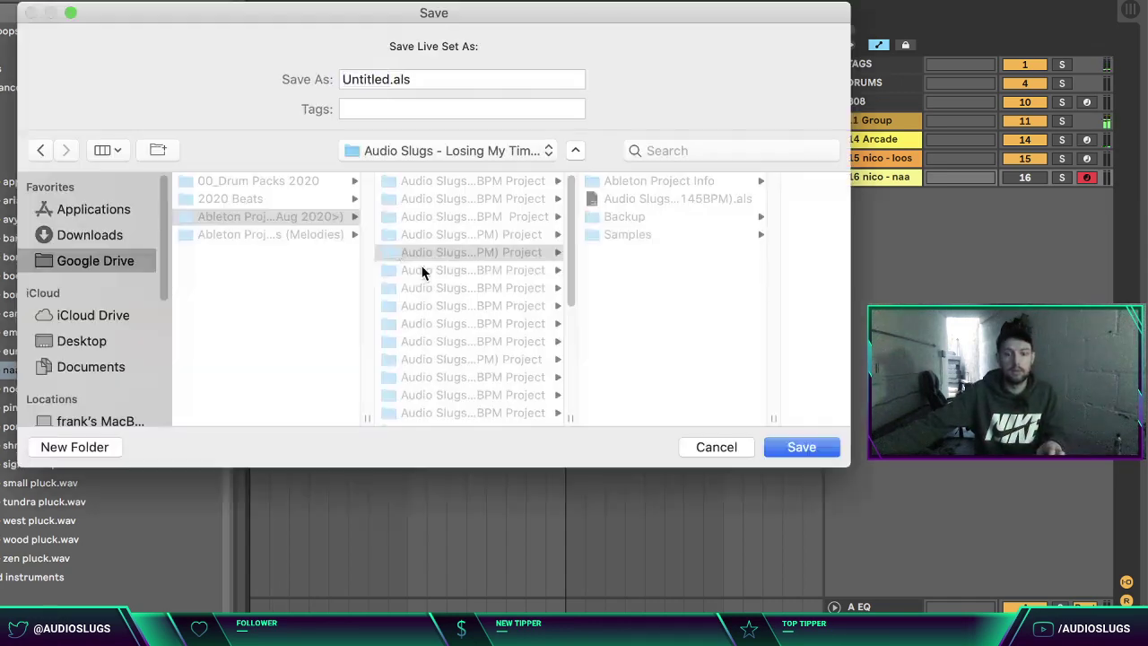
click(439, 151)
click(422, 174)
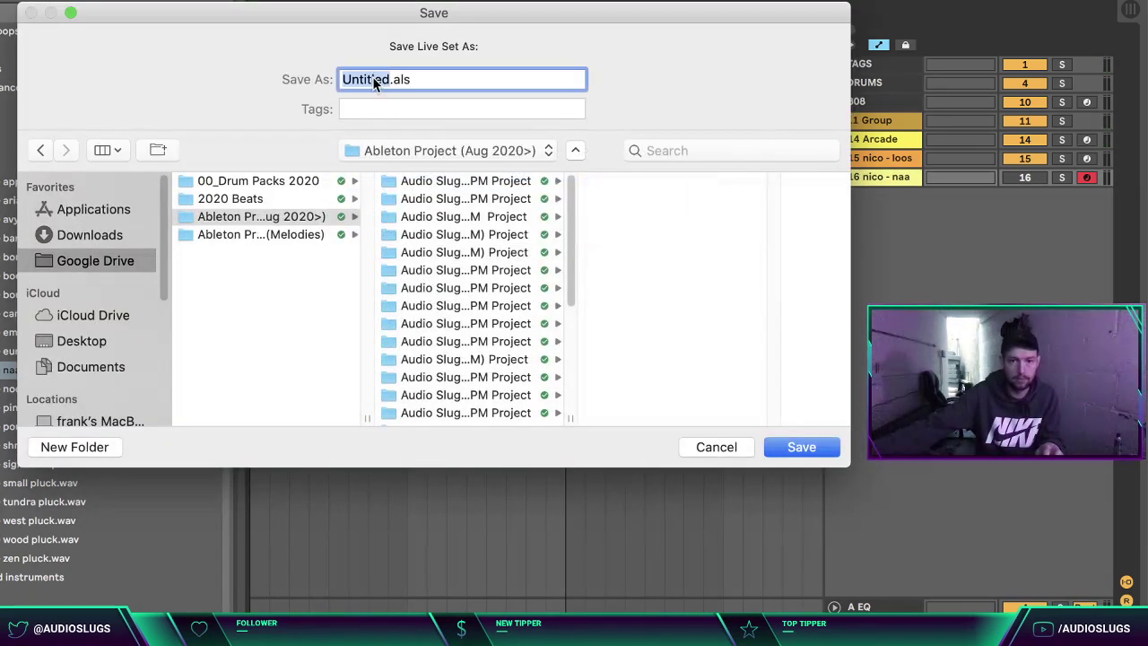
text(Audio Slufg)
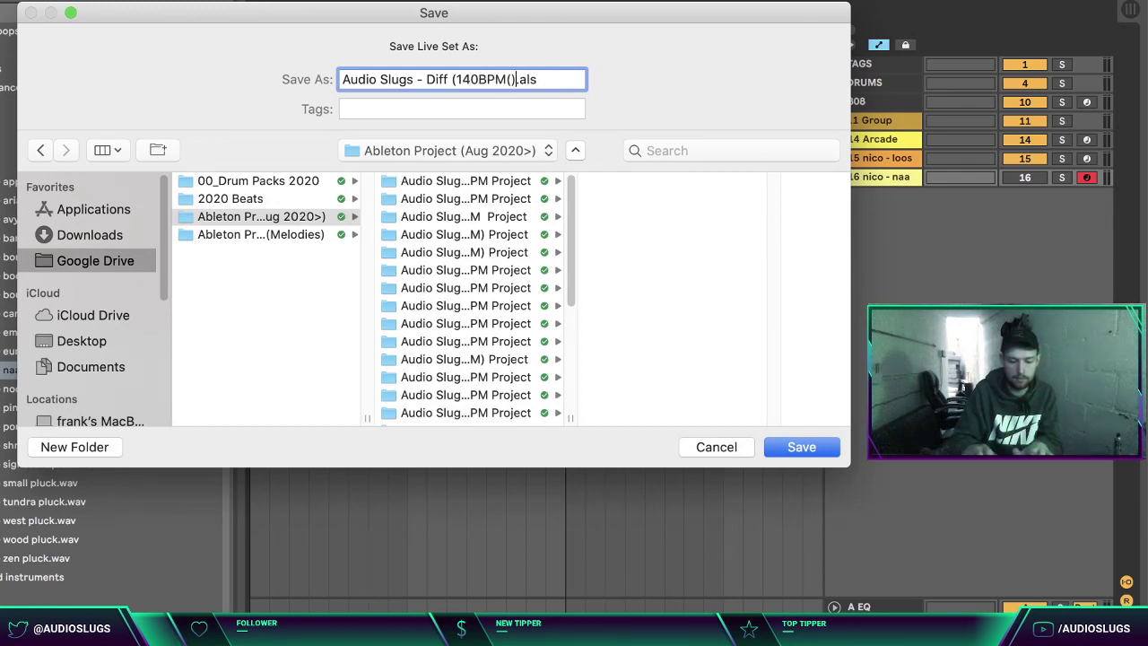
text())
key(Return)
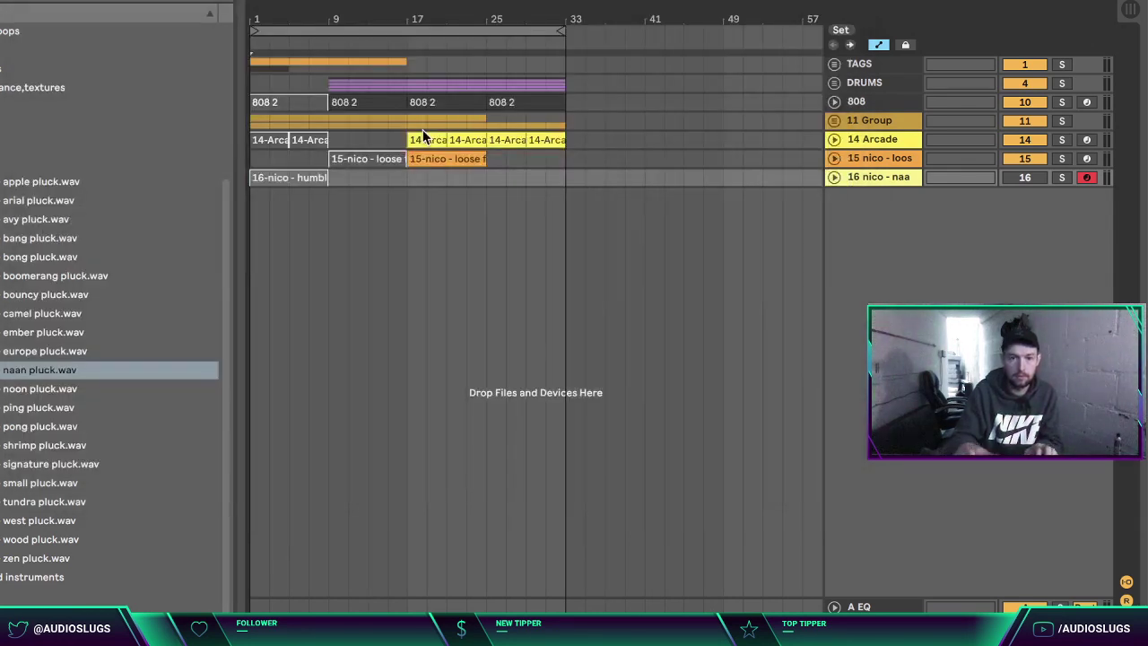
click(445, 389)
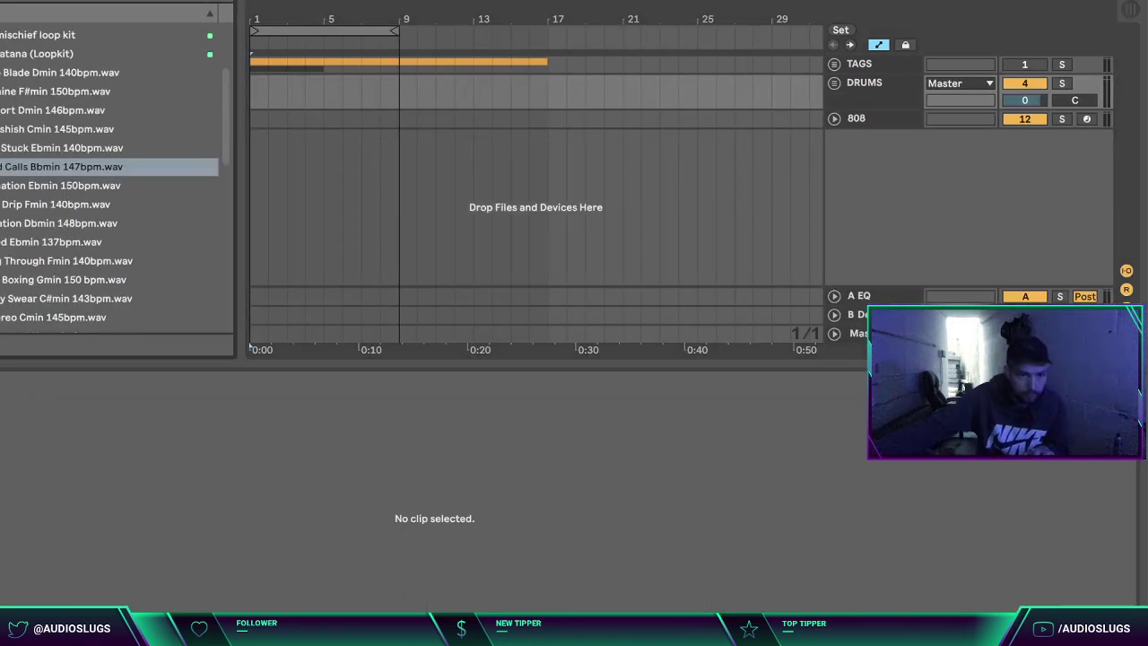
Step: Audition melody loops in the open loop kit, including its 140bpm Fmin, 150 bpm Gmin and 145bpm Cmin files
click(45, 242)
click(27, 224)
click(30, 206)
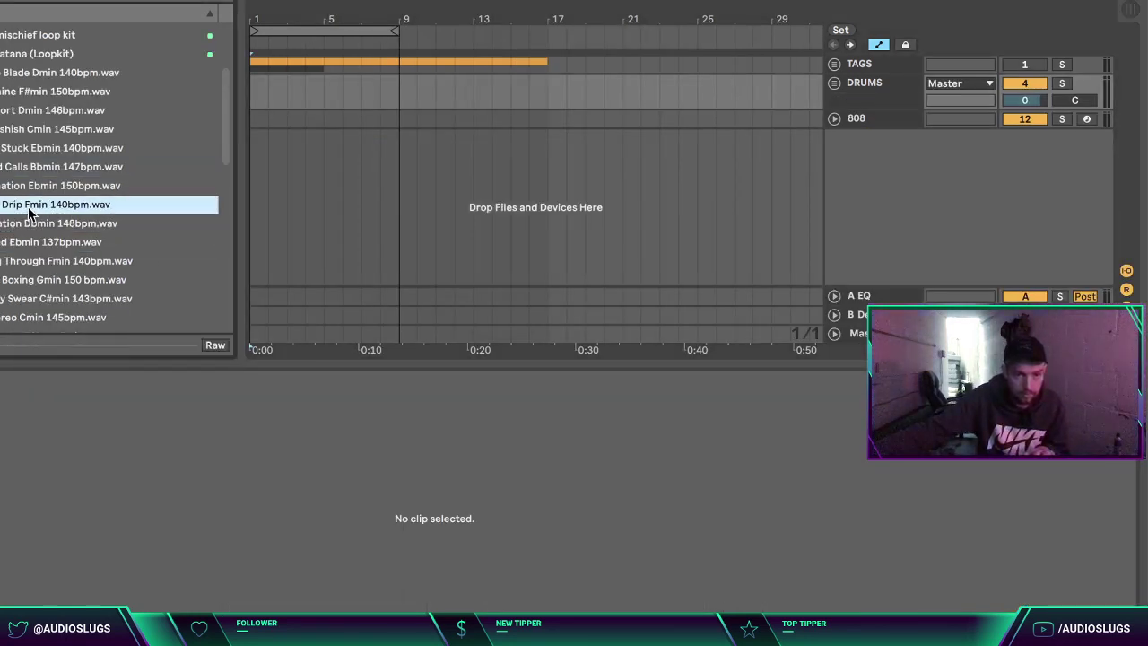
click(49, 285)
scroll(79, 278, down, 5)
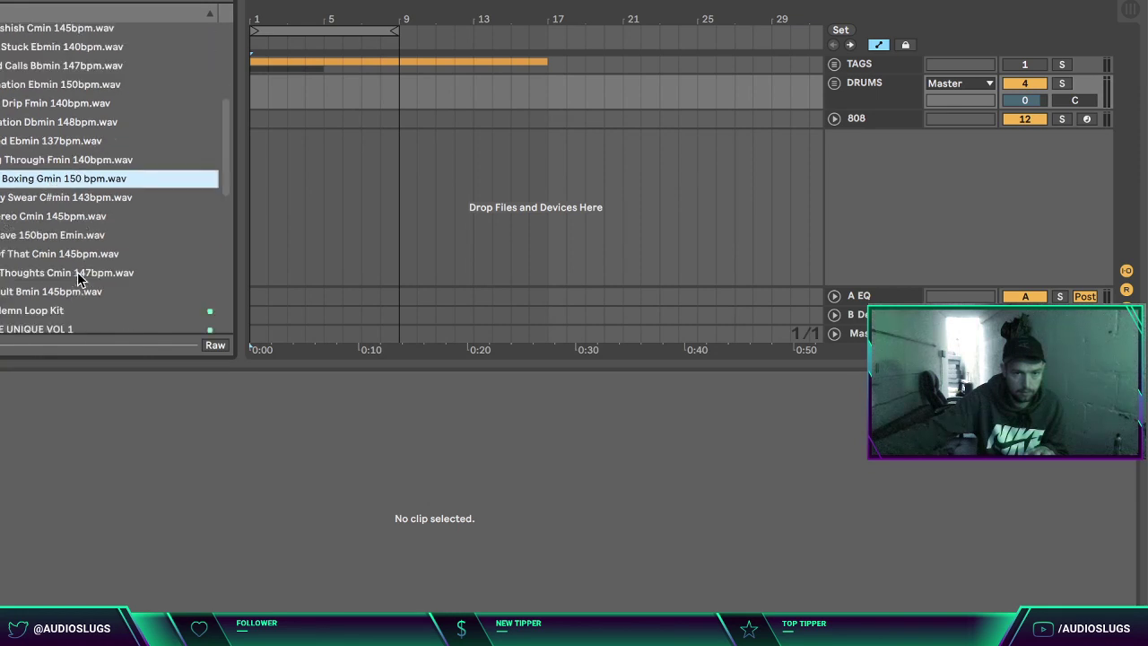
click(34, 217)
click(31, 235)
click(41, 254)
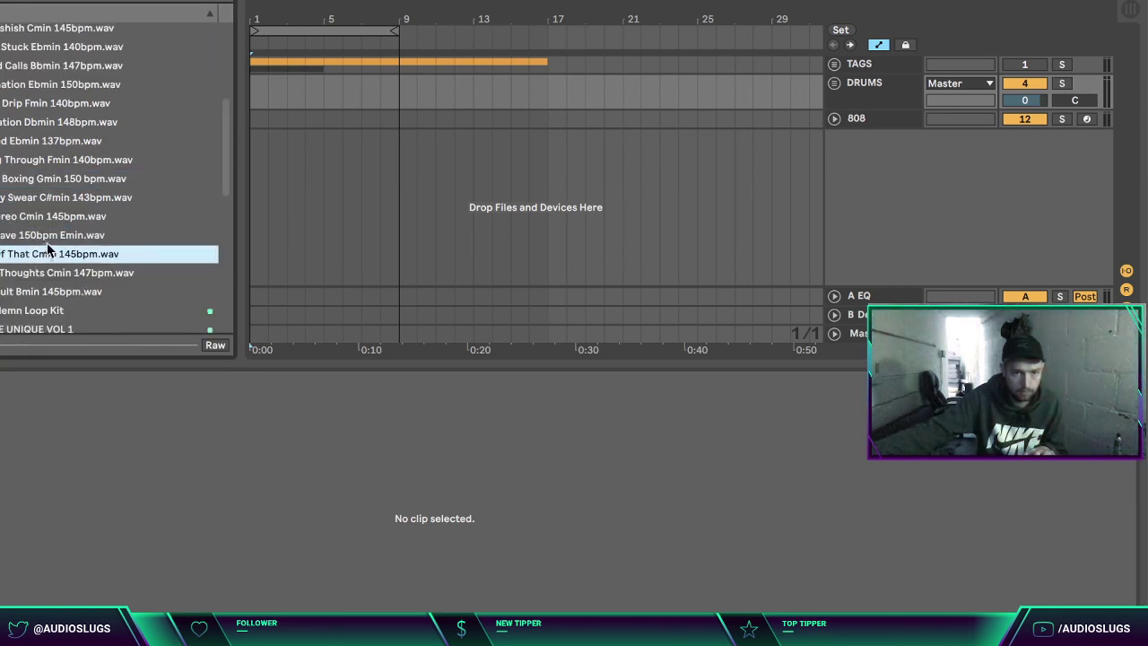
Step: Open the next loop kit folder and audition its 140bpm Ebmin, 150bpm Dmin and 146bpm Bmin loops
scroll(50, 249, down, 2)
double_click(34, 267)
scroll(34, 197, down, 2)
click(38, 88)
scroll(57, 134, up, 5)
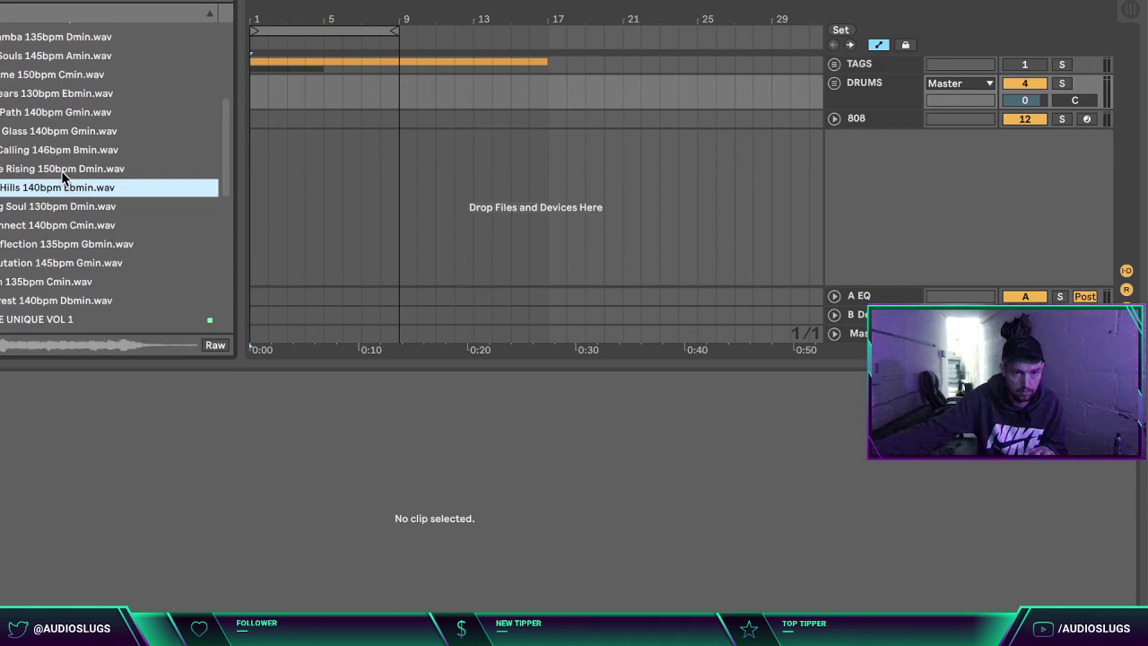
click(63, 172)
click(40, 149)
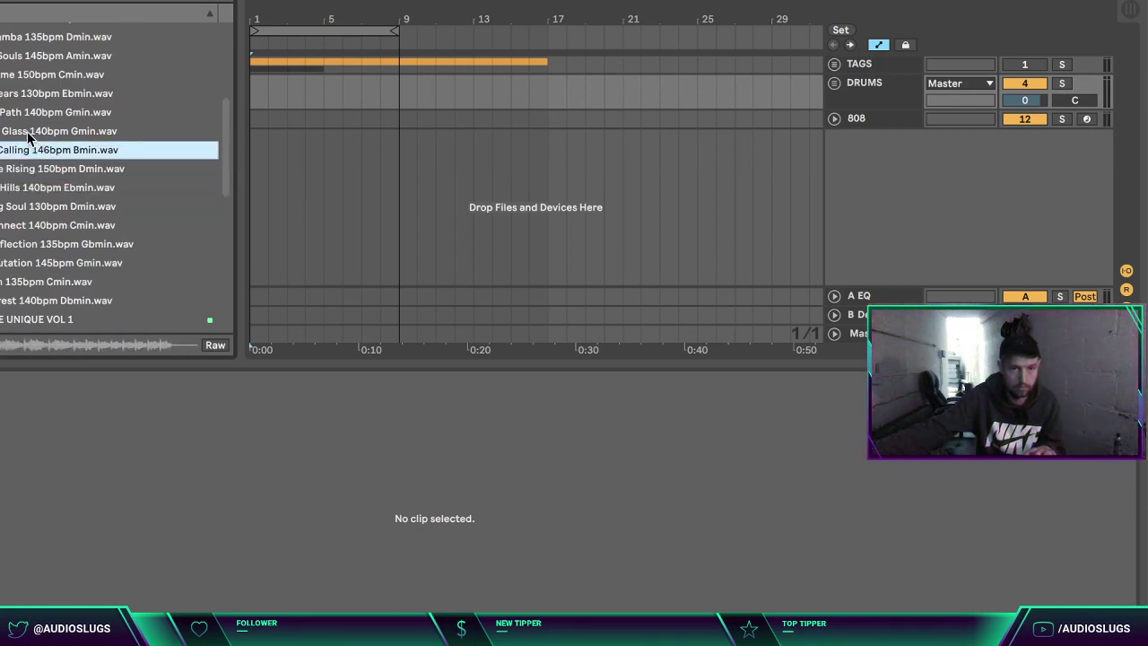
key(Up)
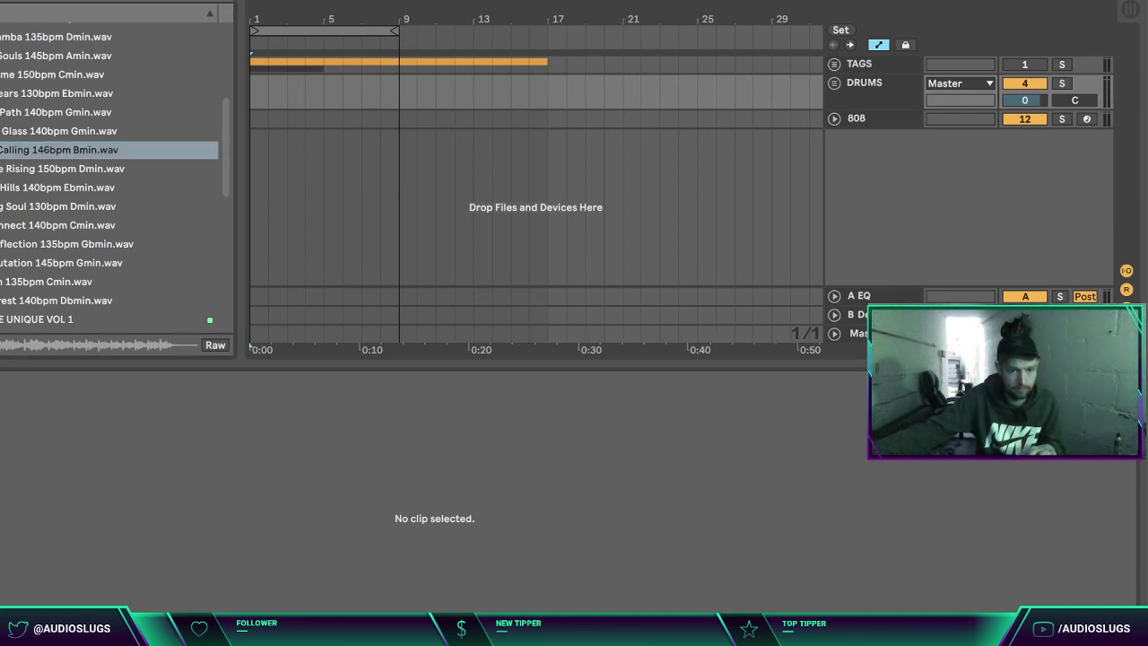
Step: Place the Navajo Calling 146bpm Bmin loop on a new audio track at bar 1, play it, and hide the clip view
drag(18, 153, 326, 144)
key(space)
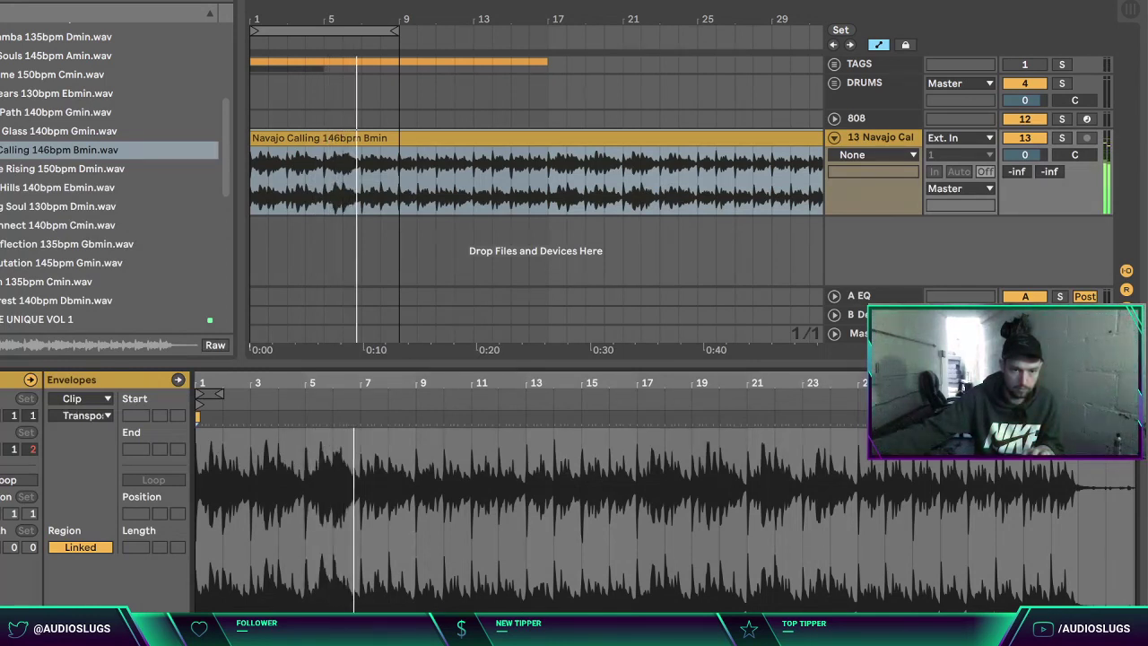
key(ctrl+alt+l)
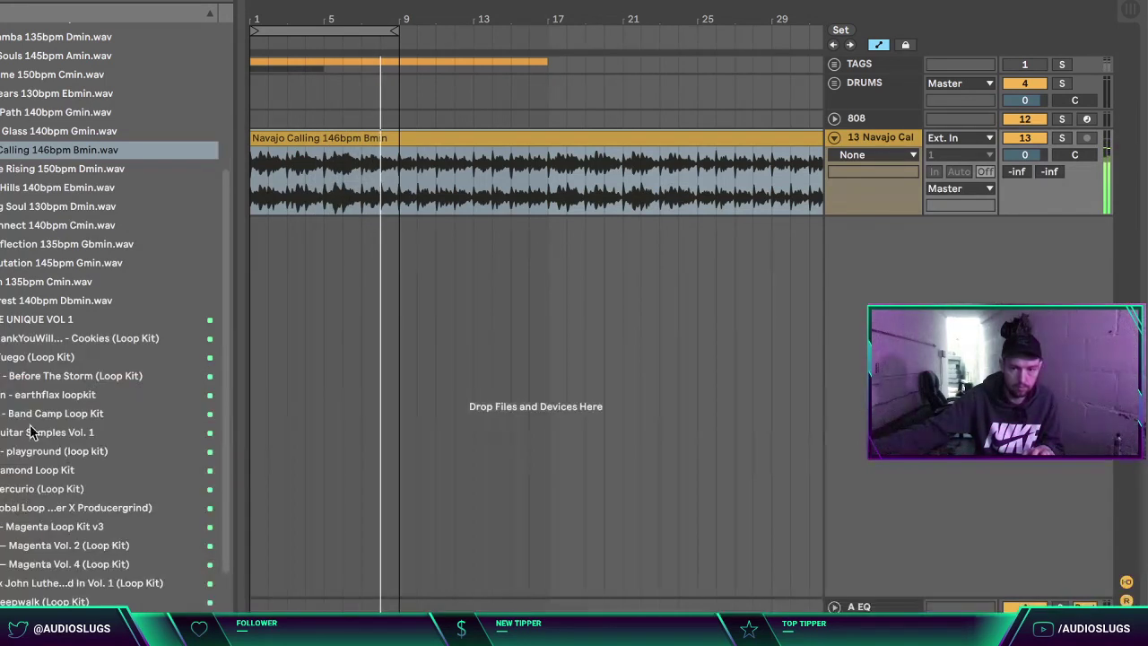
Step: Add an EQ Eight to the Navajo Calling track, removing the wrongly loaded effect
click(2, 359)
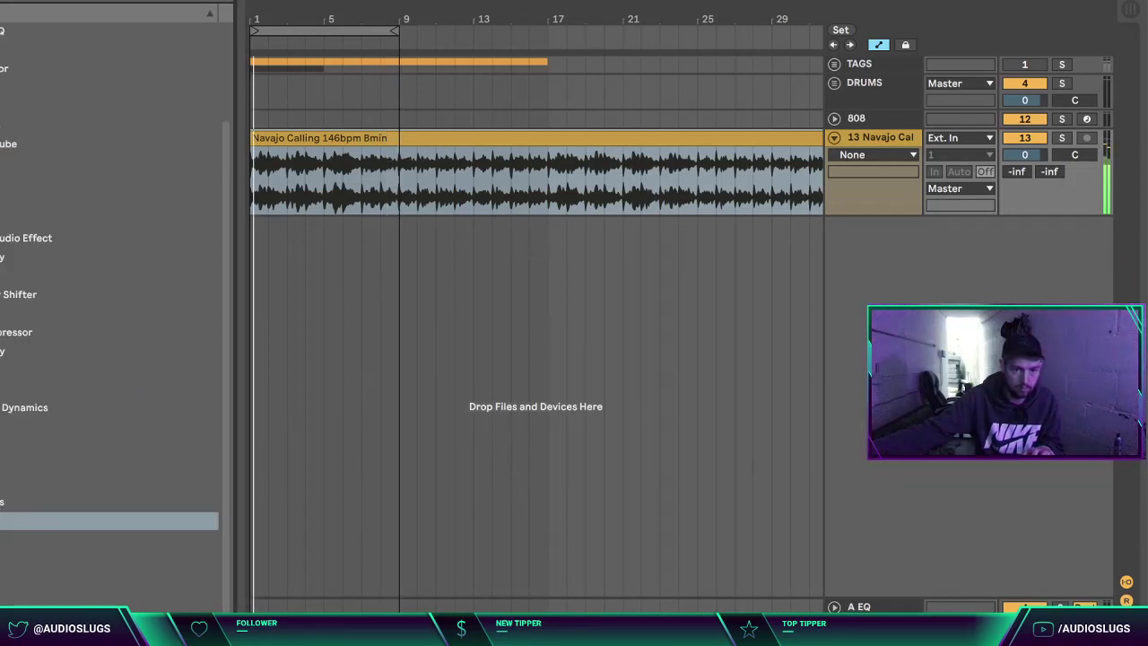
double_click(89, 201)
click(2, 489)
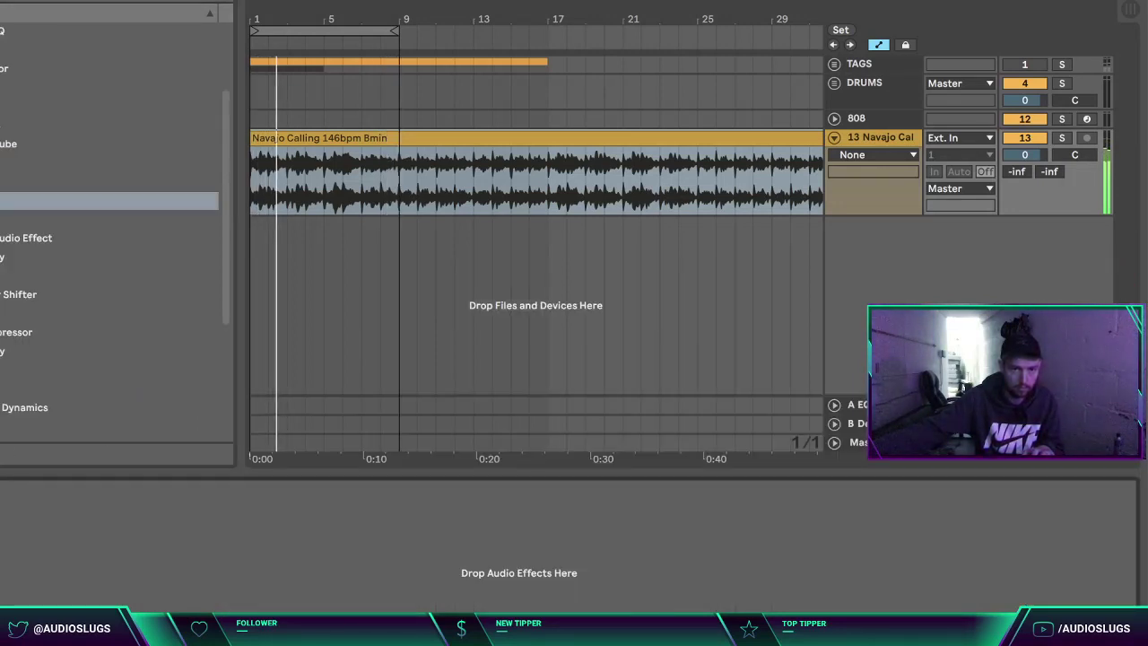
key(Delete)
double_click(2, 182)
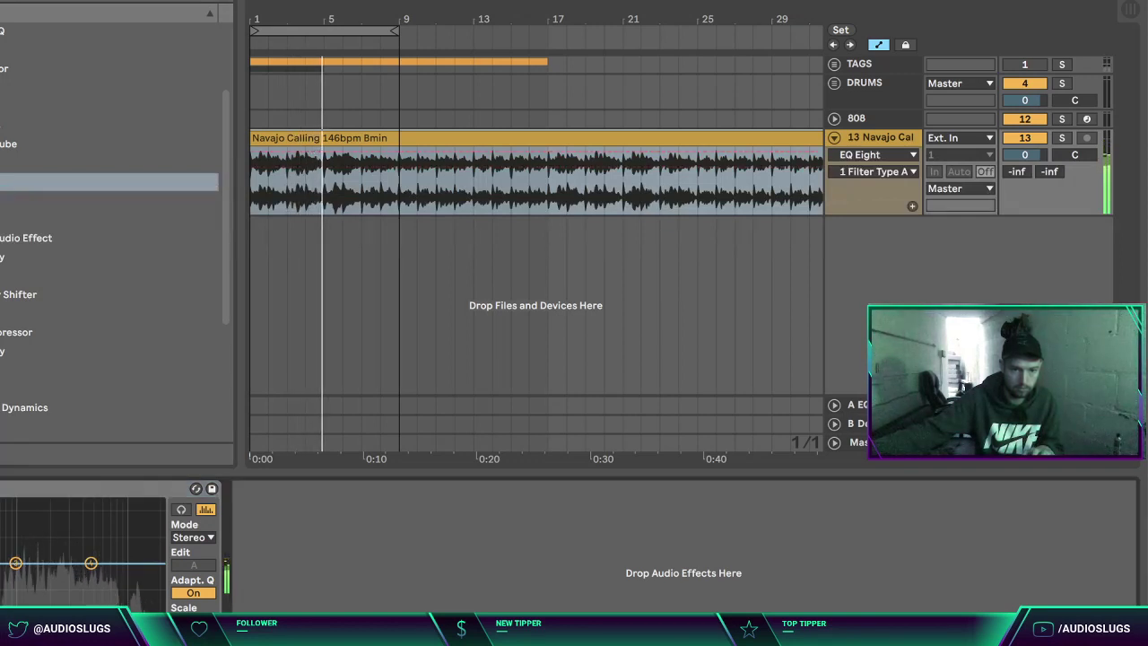
Step: Lower EQ Eight bands 3 and 4 slightly to soften the mids and highs of the Navajo Calling loop
drag(15, 564, 16, 578)
drag(91, 564, 85, 581)
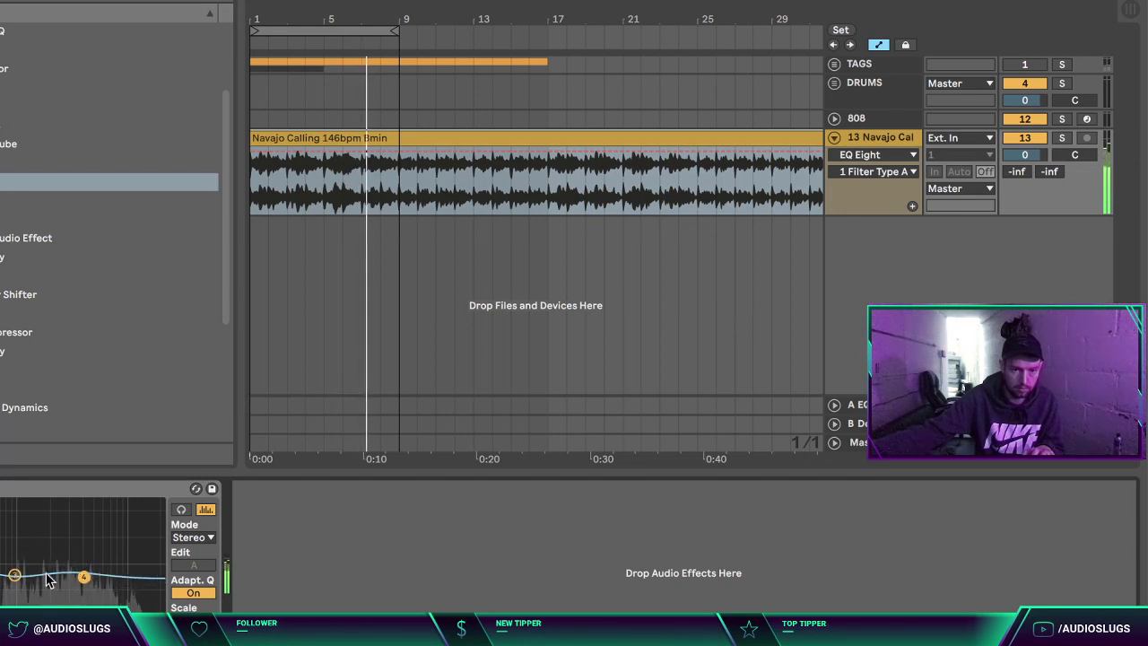
drag(14, 577, 18, 571)
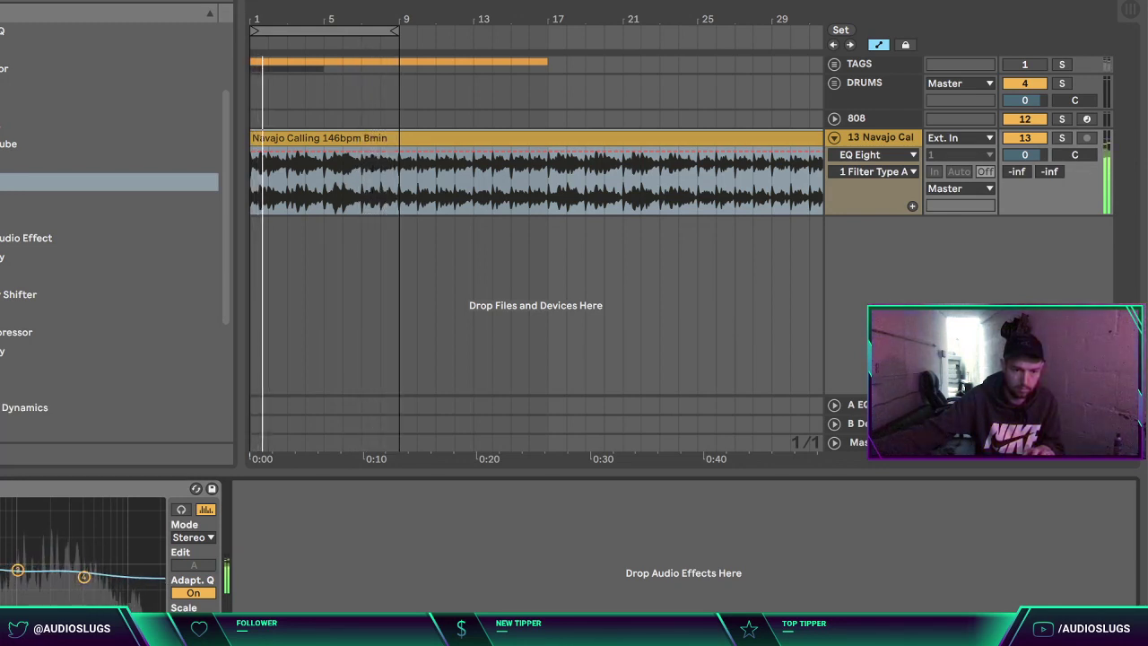
Step: Arm the 808 track and record an 808 pattern from bar 1 to bar 9 over the Navajo Calling loop
click(862, 142)
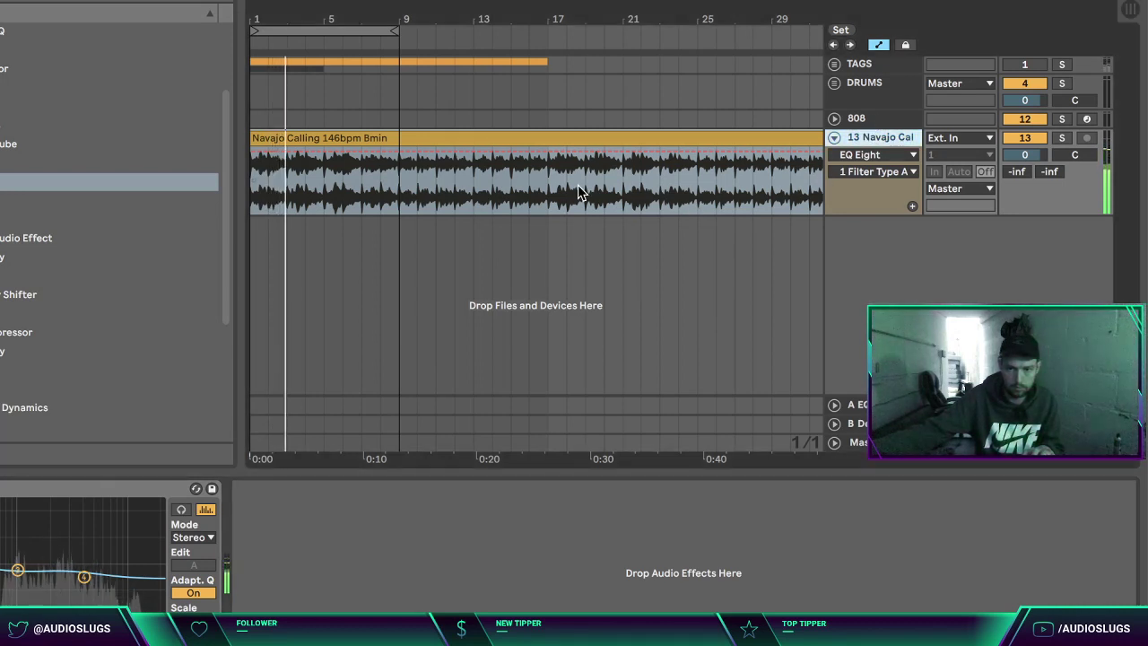
click(465, 140)
click(861, 123)
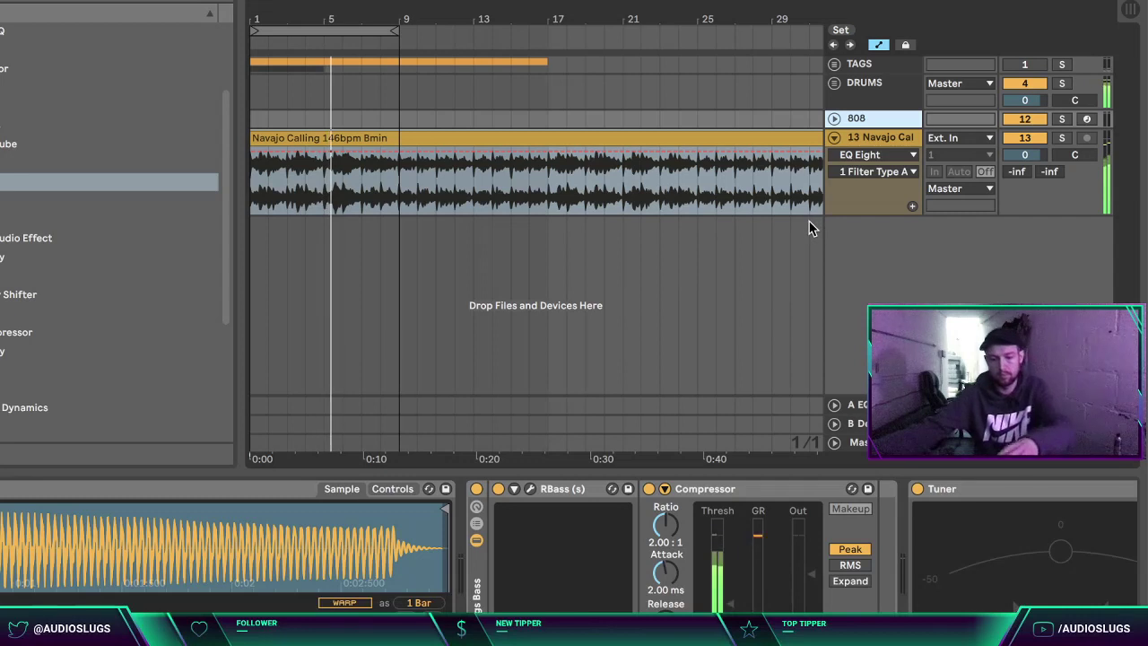
click(1085, 121)
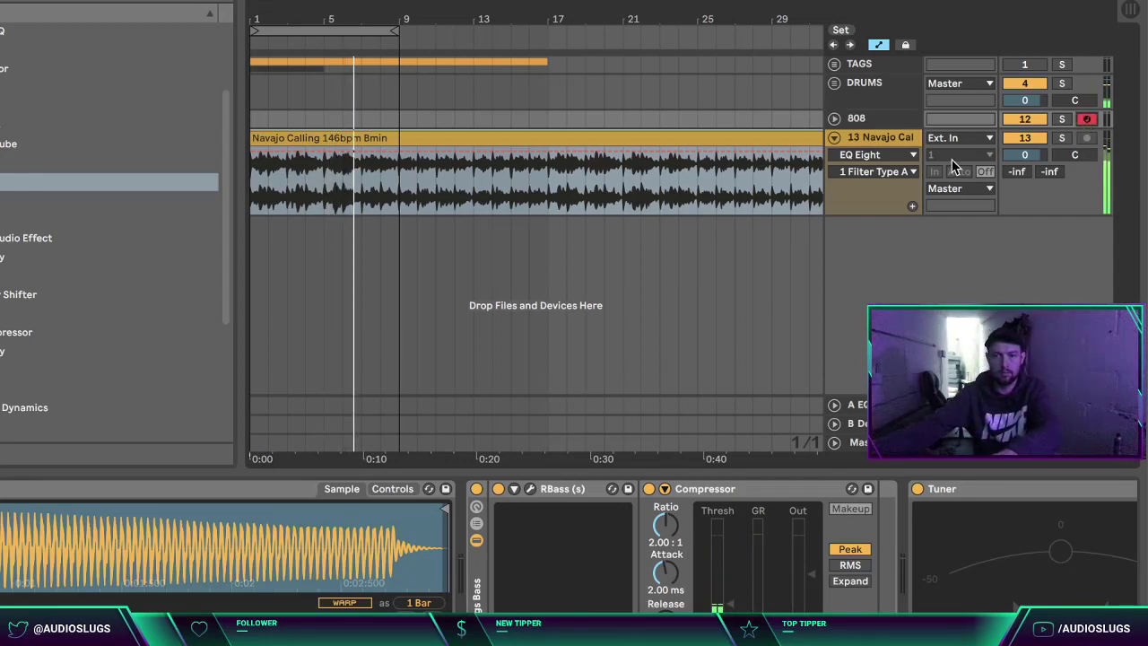
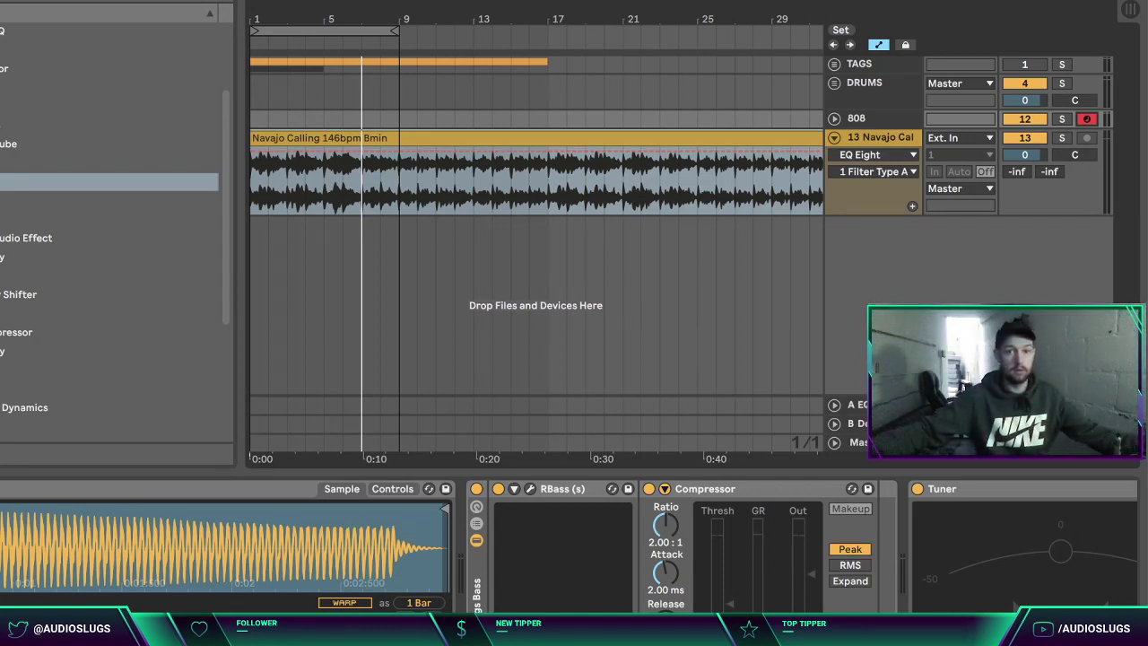
key(Home)
key(space)
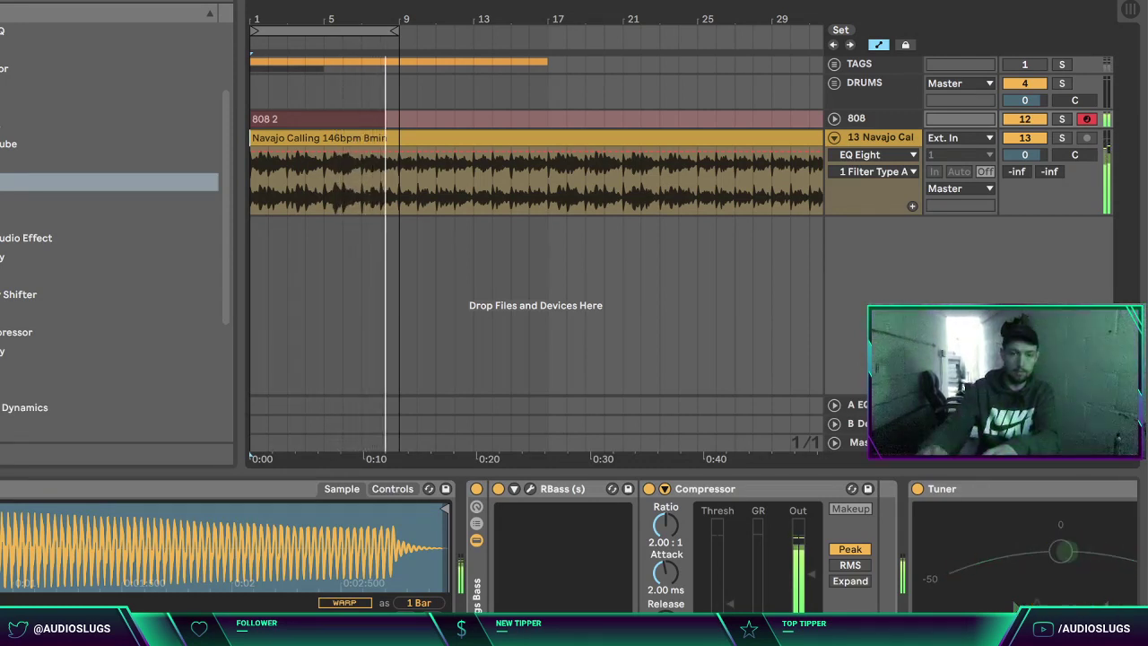
key(space)
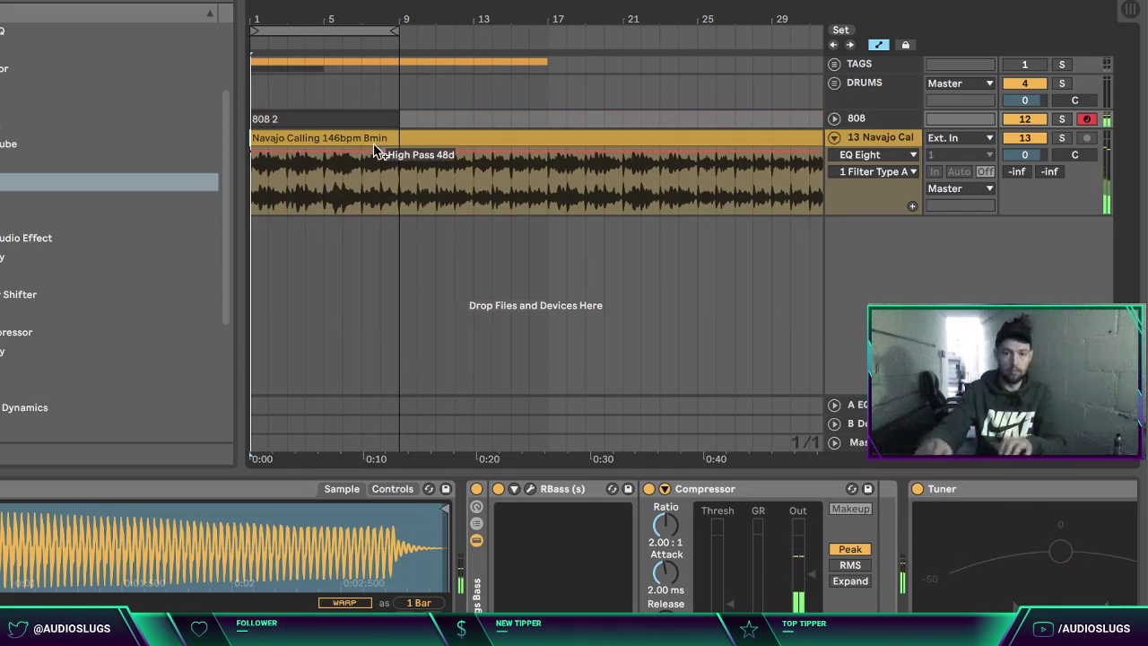
Step: Transpose the last A3 note of the recorded 808 clip down to F3, and quantize all of the clip's notes
click(346, 122)
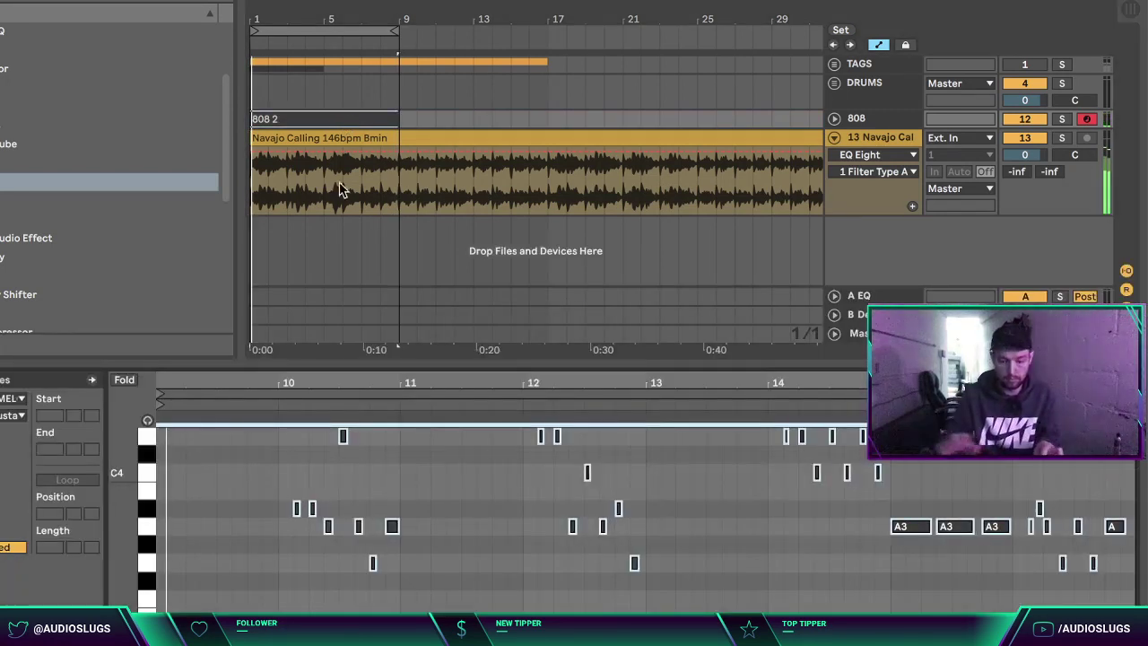
key(space)
click(1112, 526)
key(Down)
key(Down)
key(Down)
key(Down)
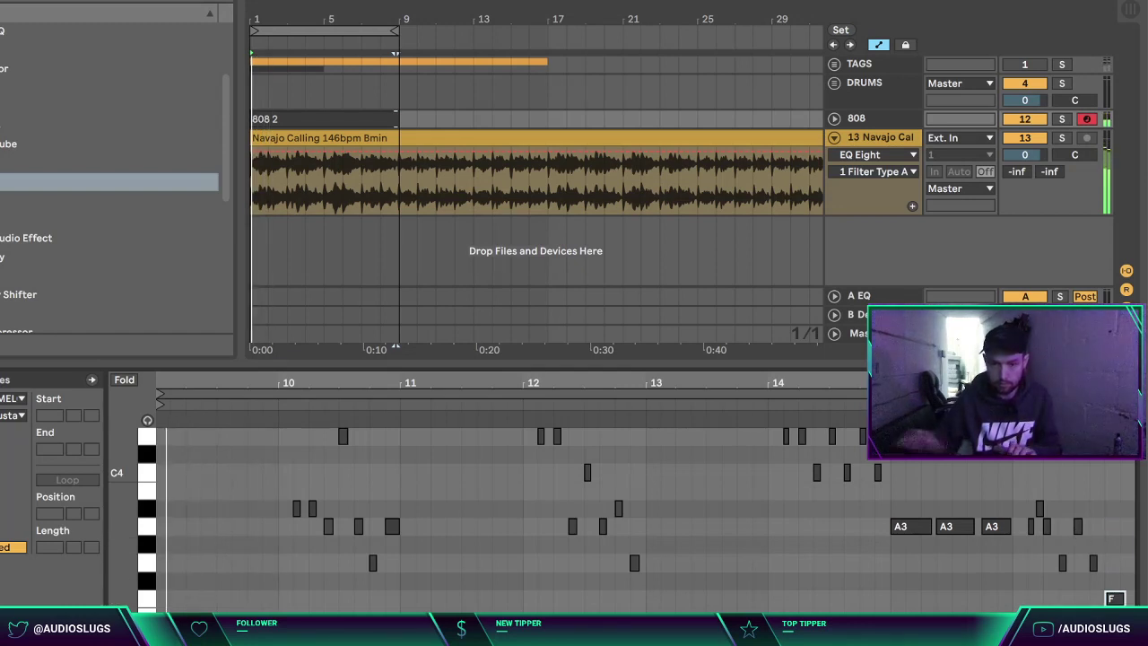
key(ctrl+a)
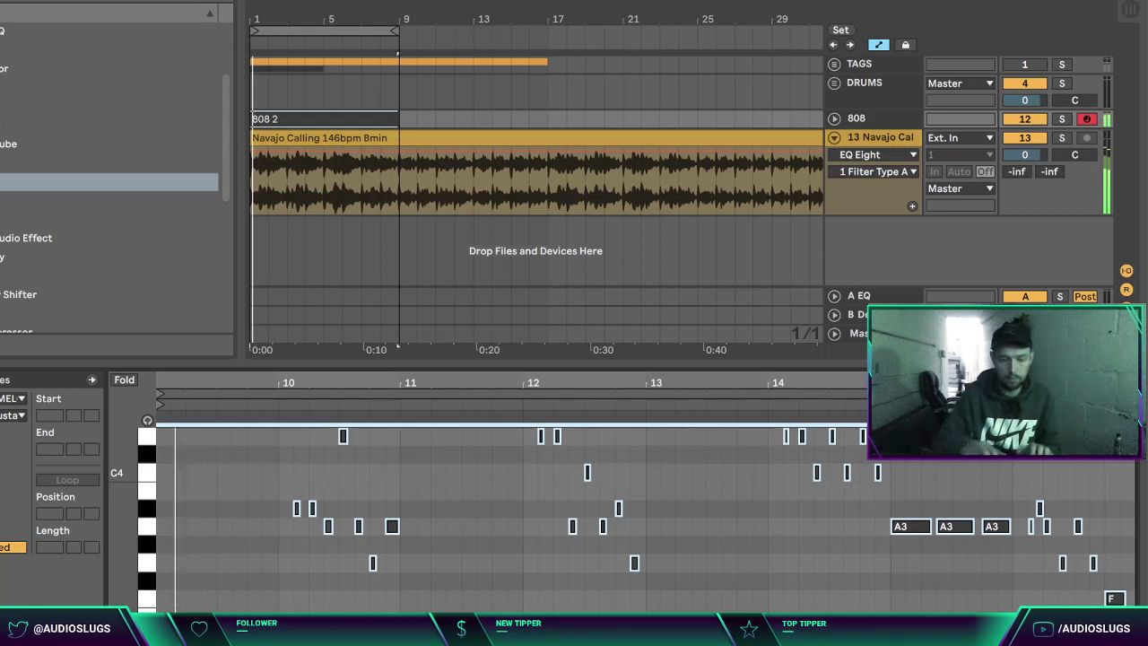
click(249, 528)
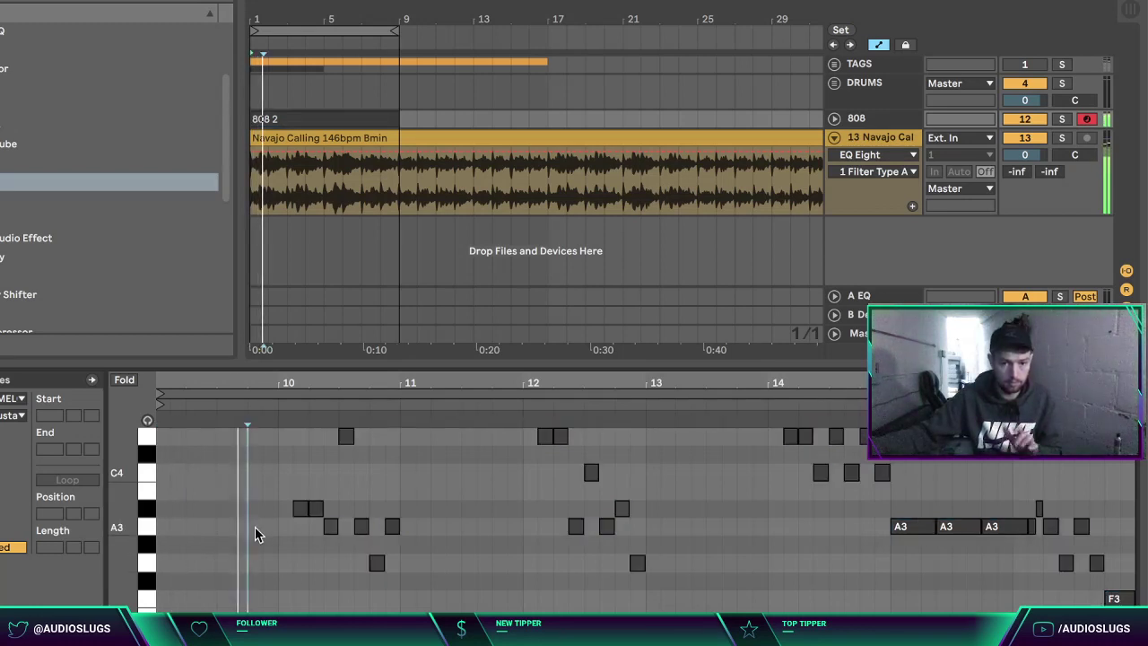
Step: Play the 808 clip with the Navajo Calling loop to check the pattern's timing, and close the clip view
key(space)
key(space)
key(shift+Left)
key(space)
key(space)
key(Right)
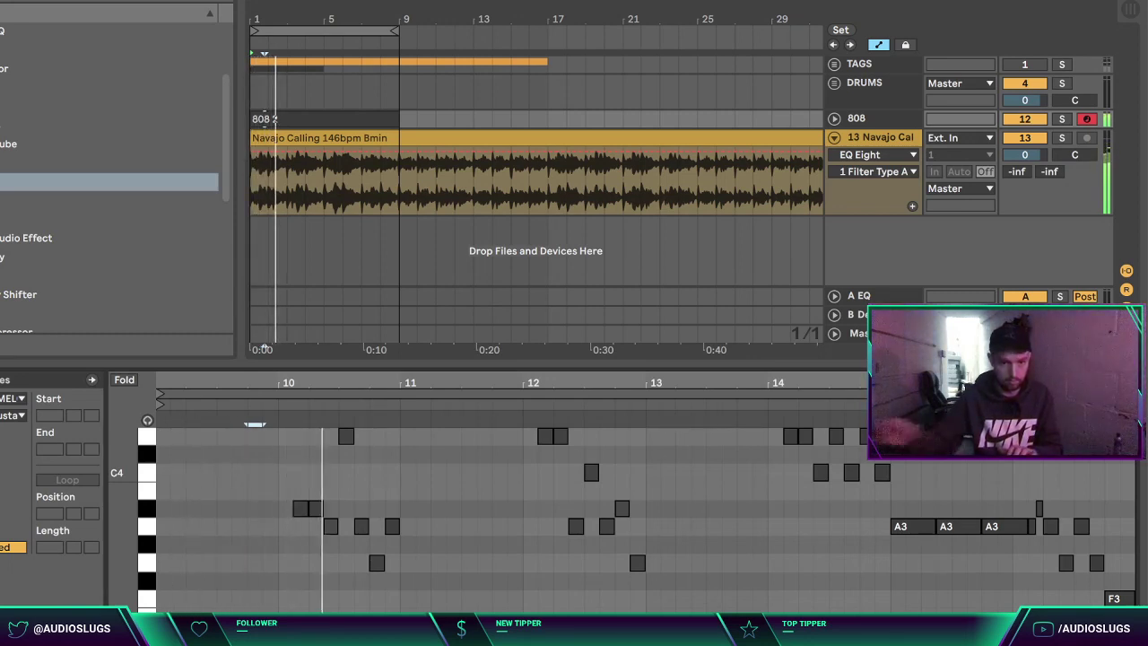
click(327, 581)
click(454, 587)
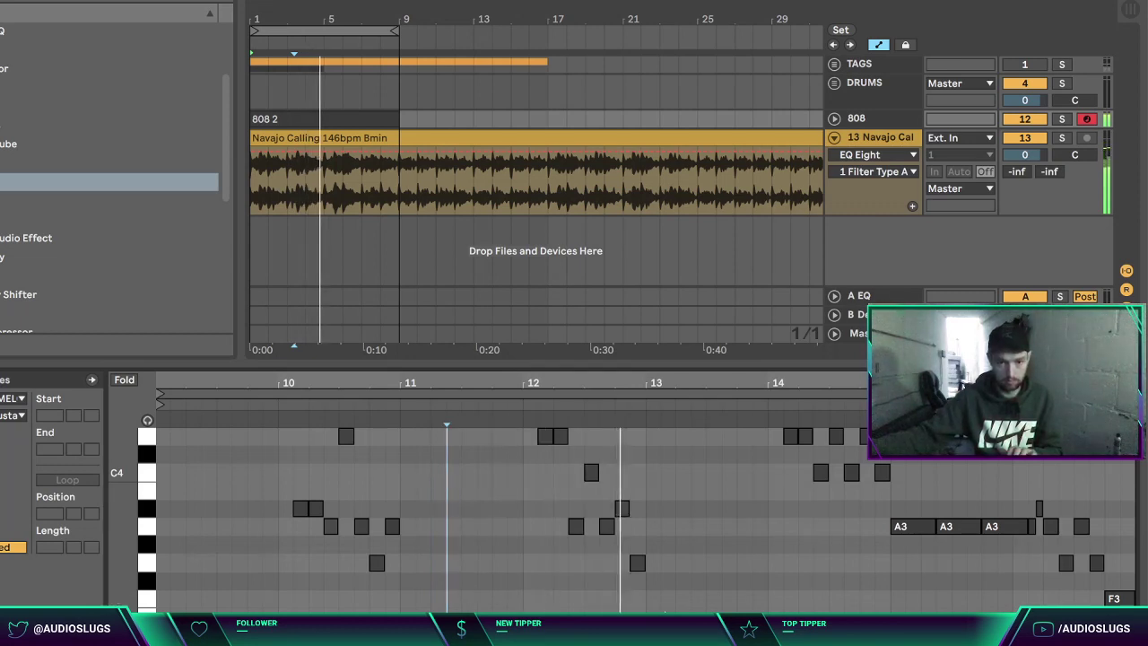
click(814, 592)
click(936, 594)
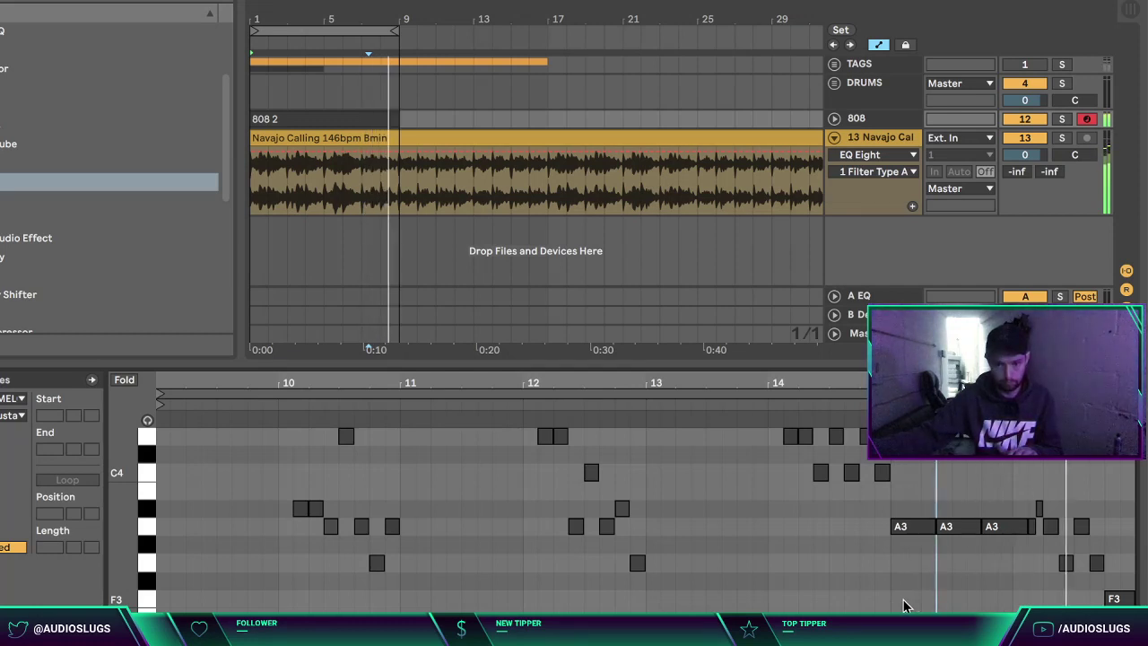
click(1129, 641)
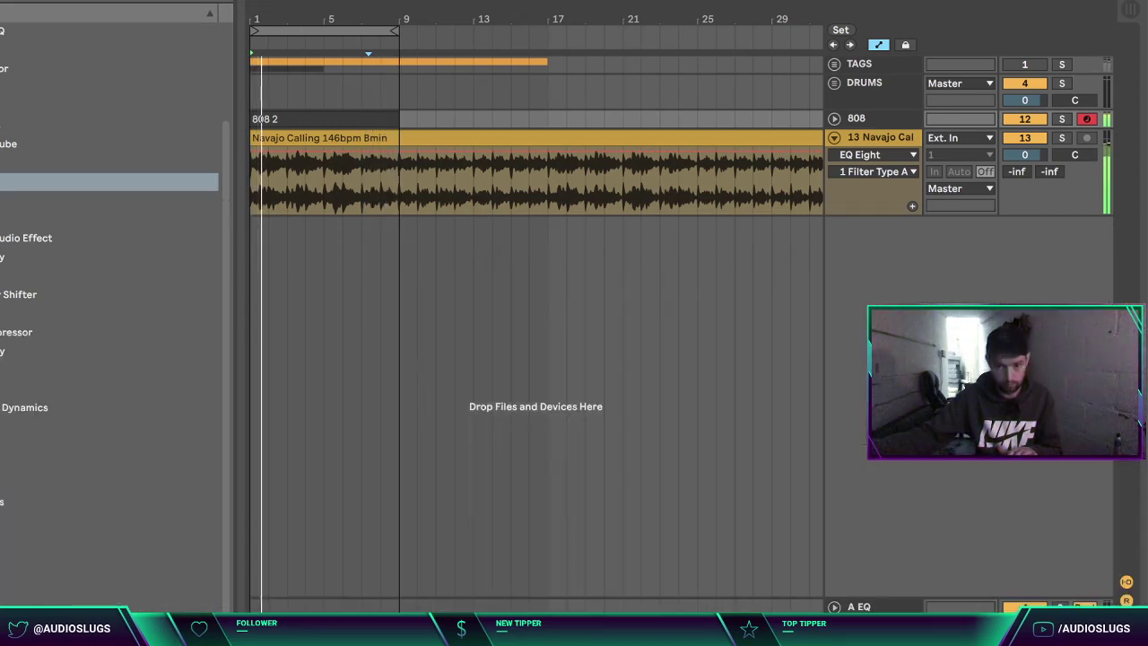
Step: Fold the Navajo Calling track, unfold the DRUMS group, arm KICK, and insert an empty MIDI clip in its bars 1 to 5
click(834, 137)
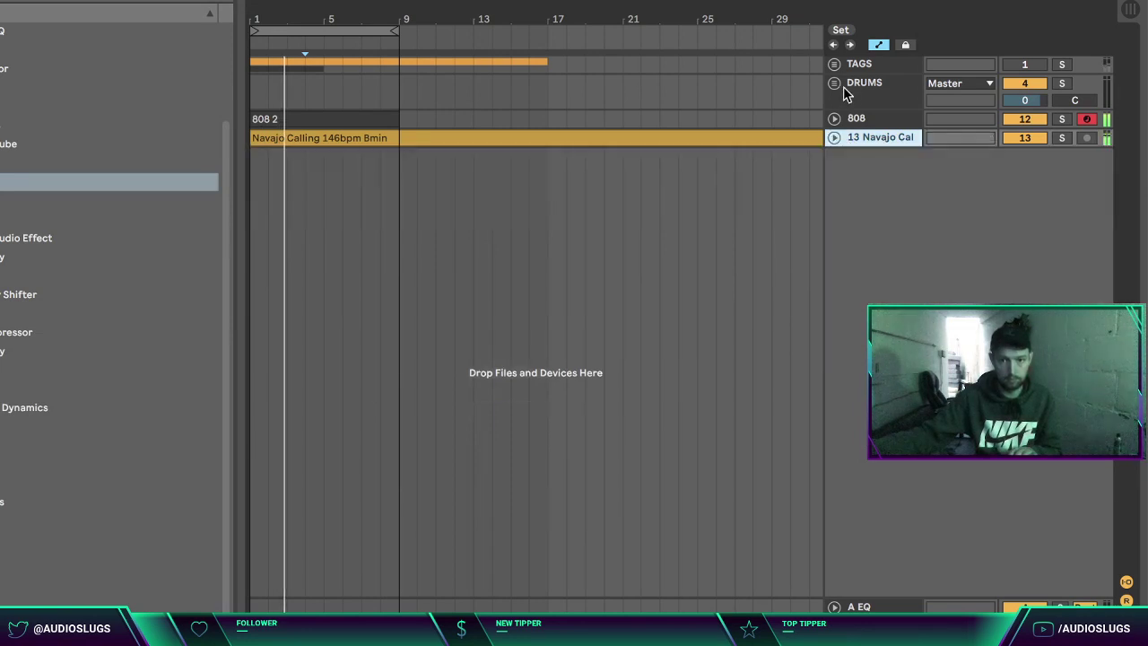
click(836, 84)
click(436, 172)
click(1086, 171)
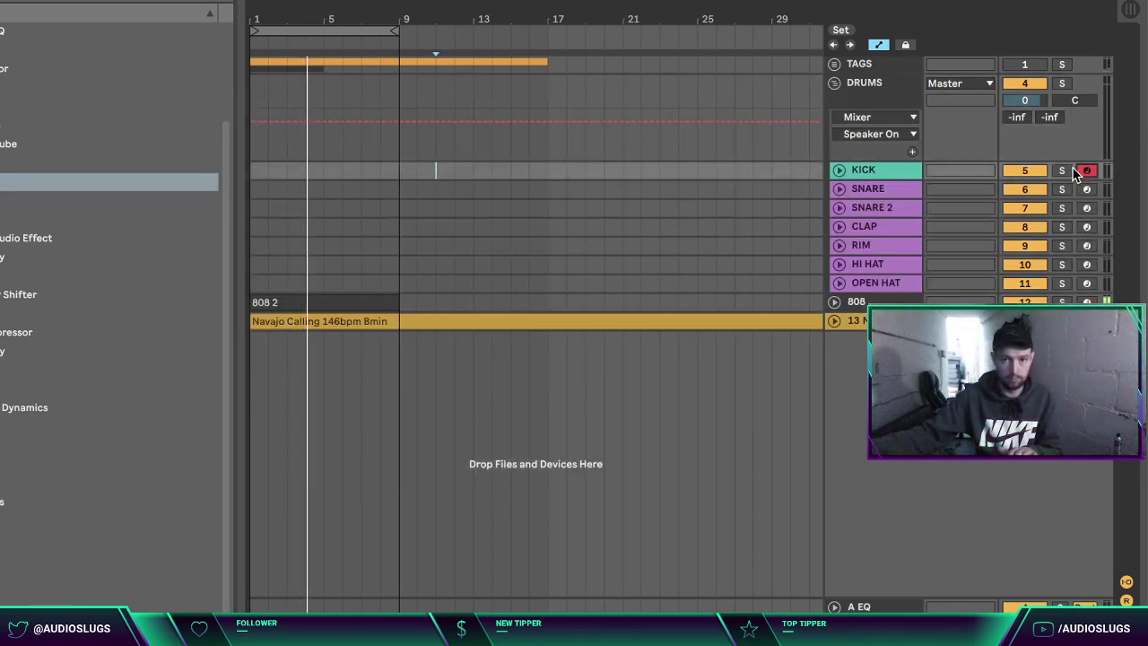
drag(329, 170, 56, 171)
key(ctrl+shift+m)
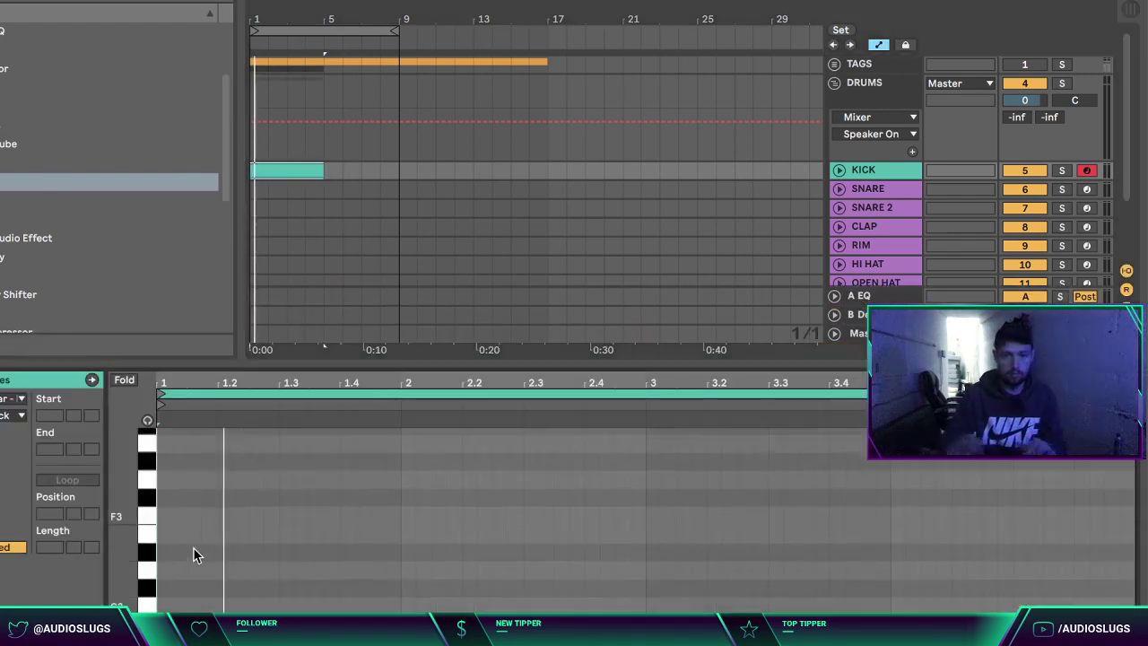
Step: Add a C3 kick note at the start of bar 1 in the KICK clip and play it back
key(space)
double_click(168, 604)
key(space)
key(space)
key(space)
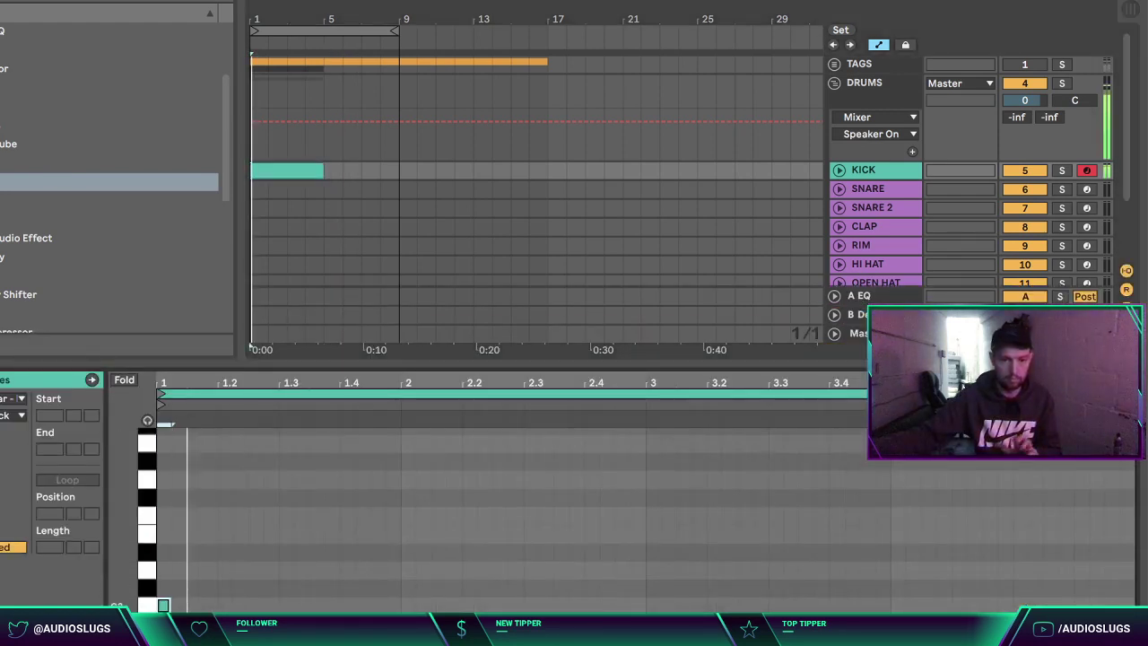
key(space)
key(space)
Step: Try a second C3 kick note just before beat 3 of bar 1, remove it, and close the clip view
double_click(273, 605)
key(space)
key(space)
click(330, 543)
drag(287, 595, 174, 613)
key(Delete)
click(332, 583)
click(1128, 634)
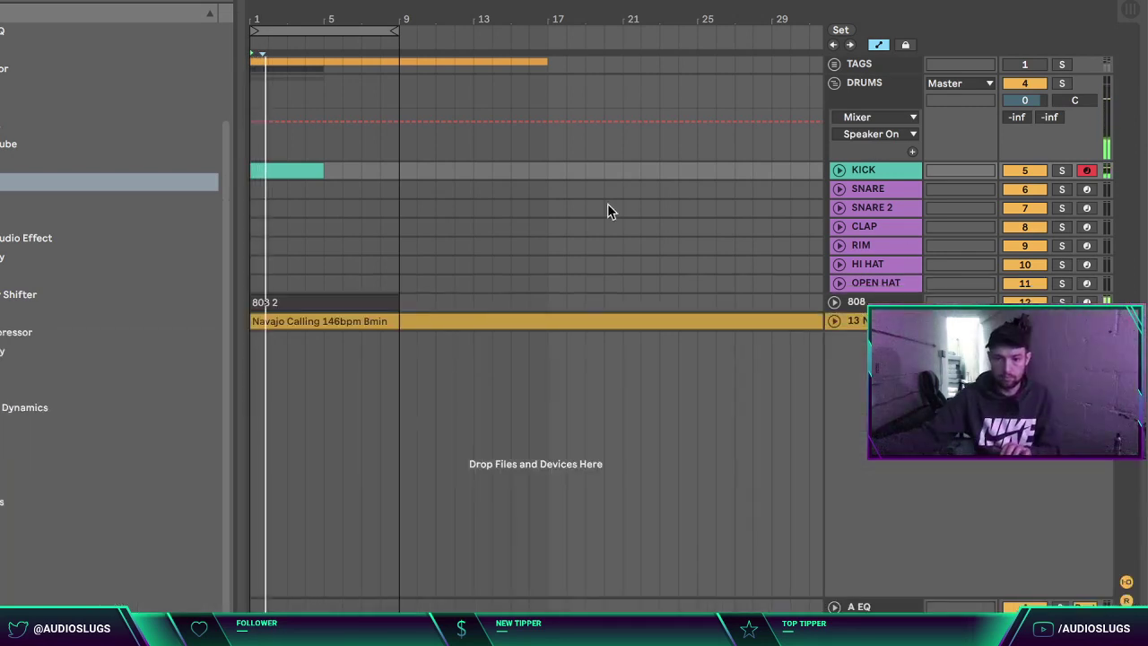
Step: Unfold the SNARE track and search the browser for "snare"
click(839, 188)
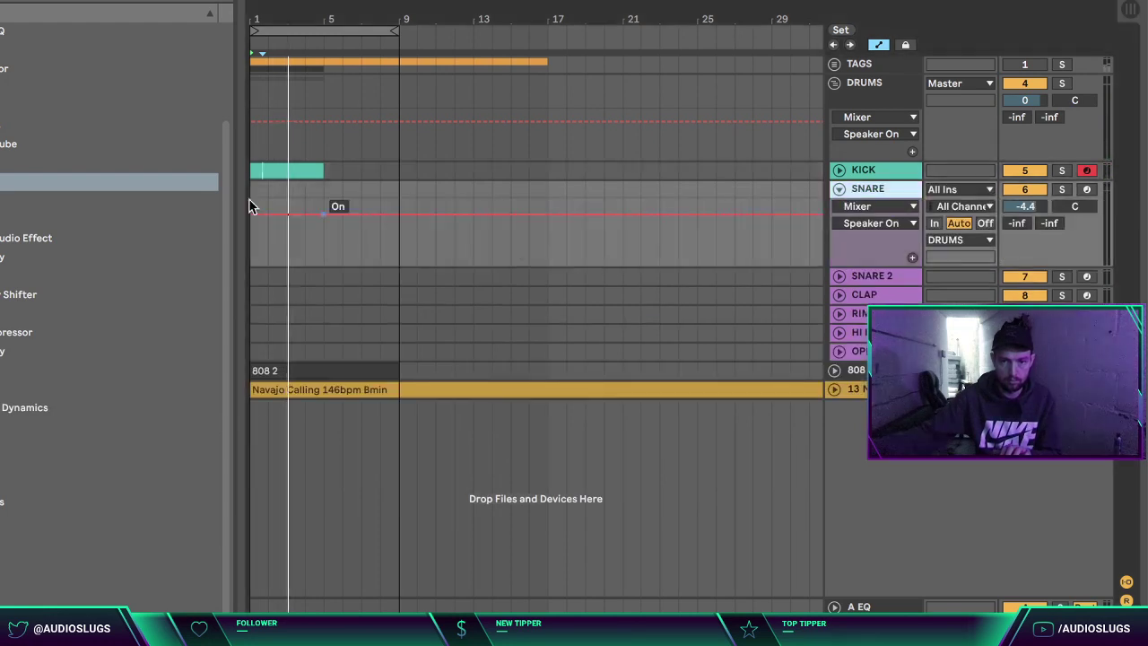
click(0, 359)
click(0, 394)
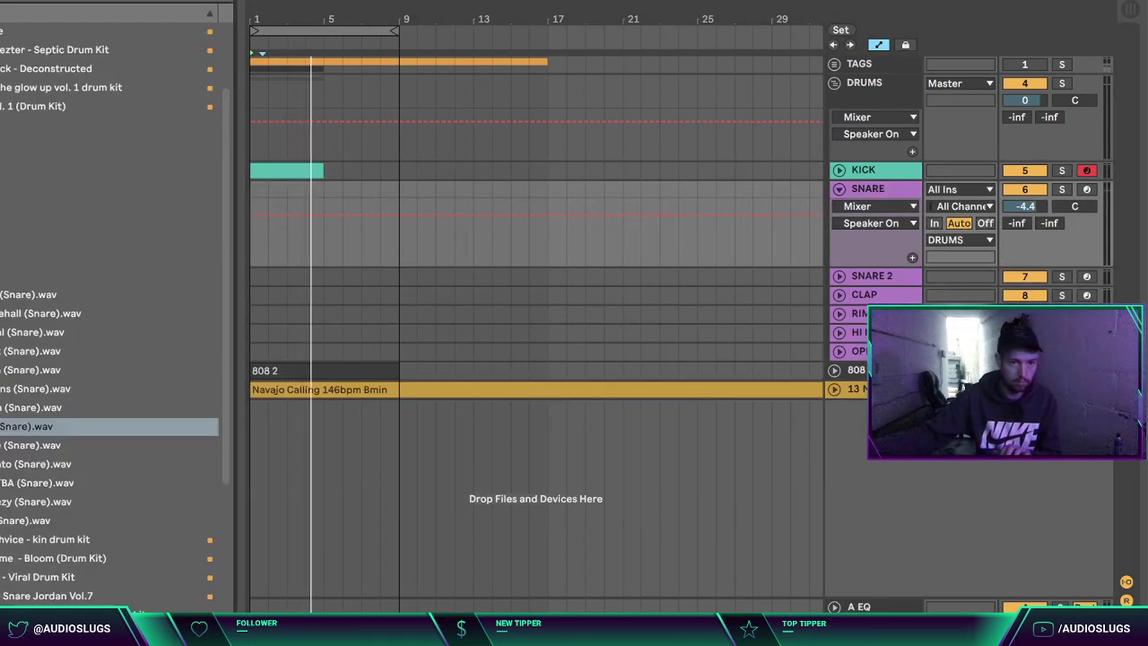
key(super+f)
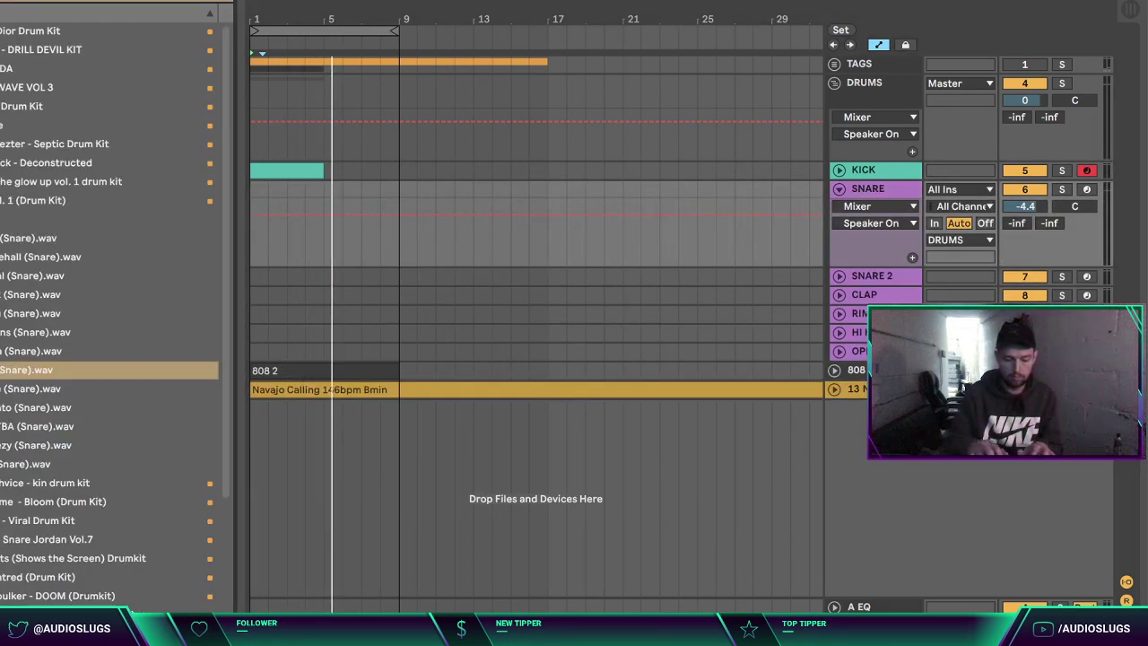
text(snare)
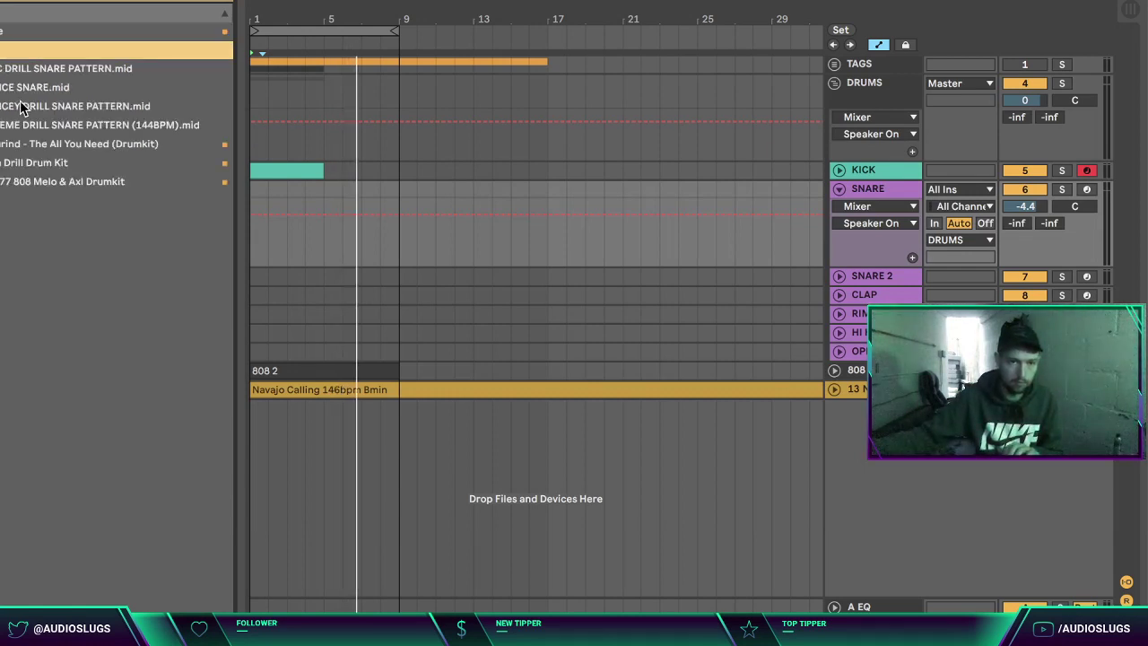
Step: Try the first and third drill snare MIDI patterns at bar 1 of the SNARE track, then solo the track
drag(11, 71, 258, 266)
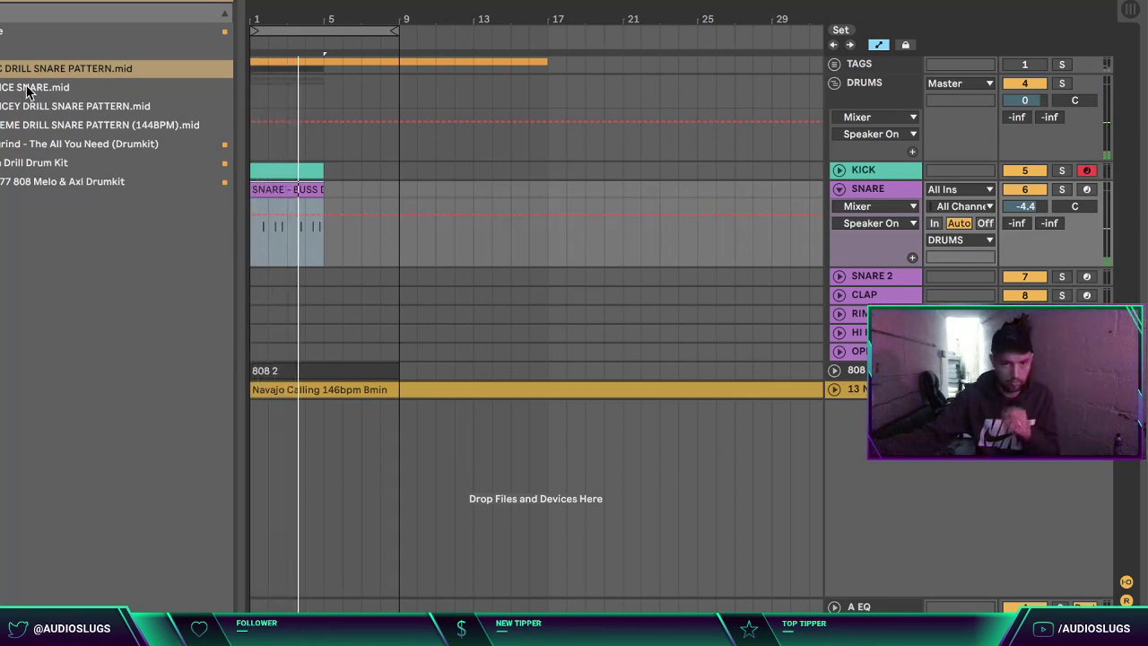
drag(38, 106, 253, 225)
key(space)
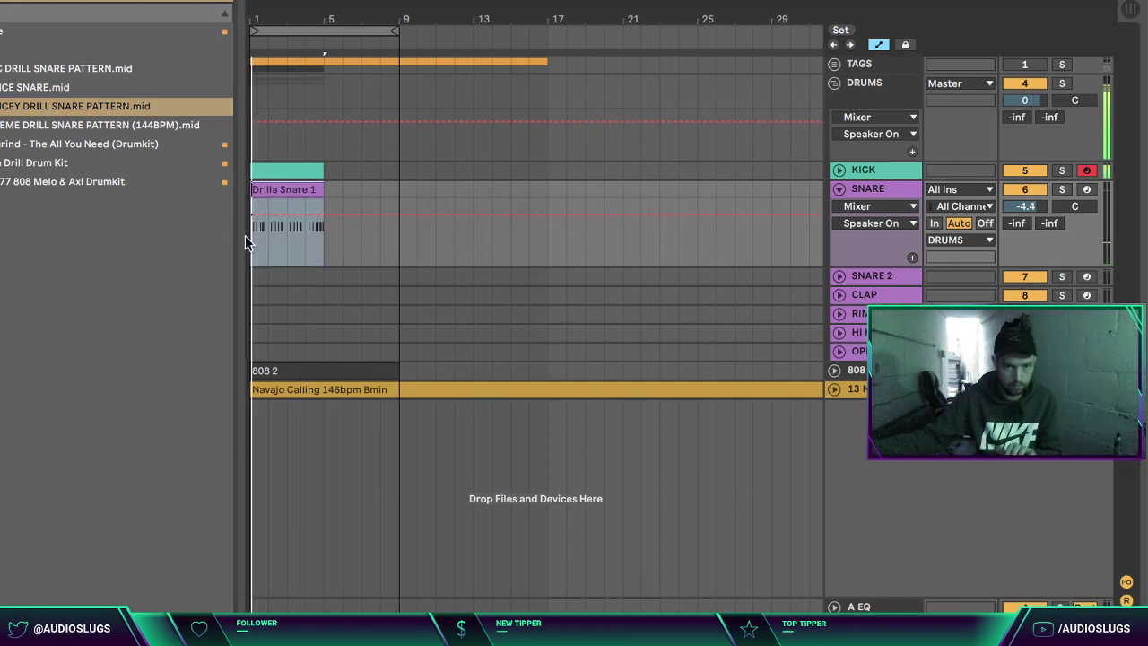
key(space)
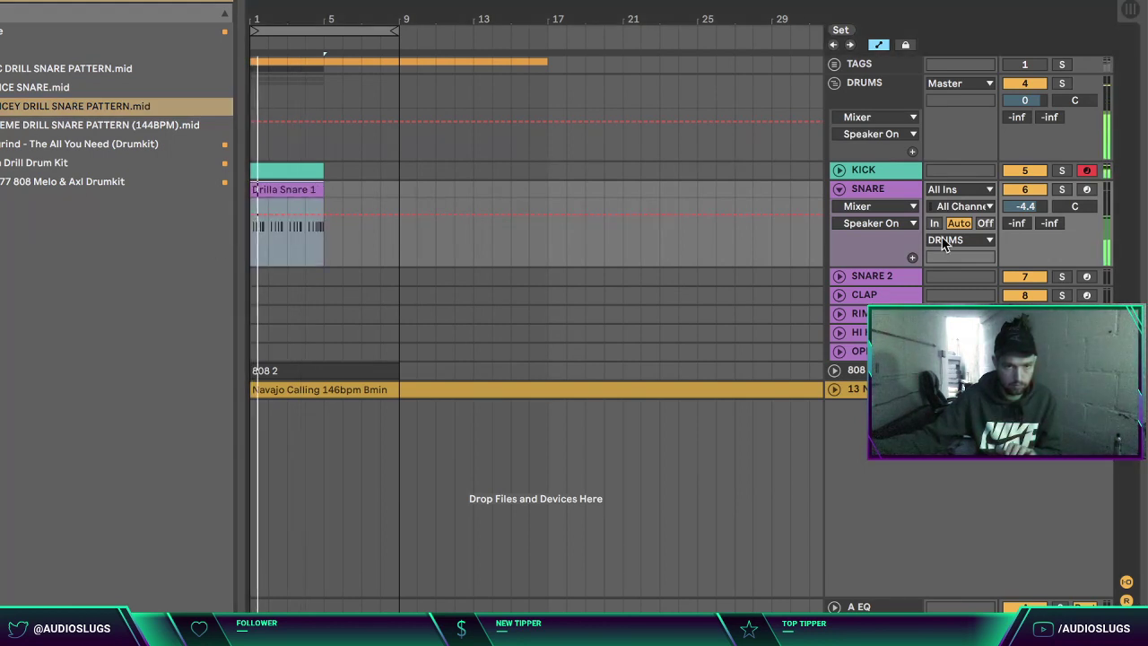
click(1062, 189)
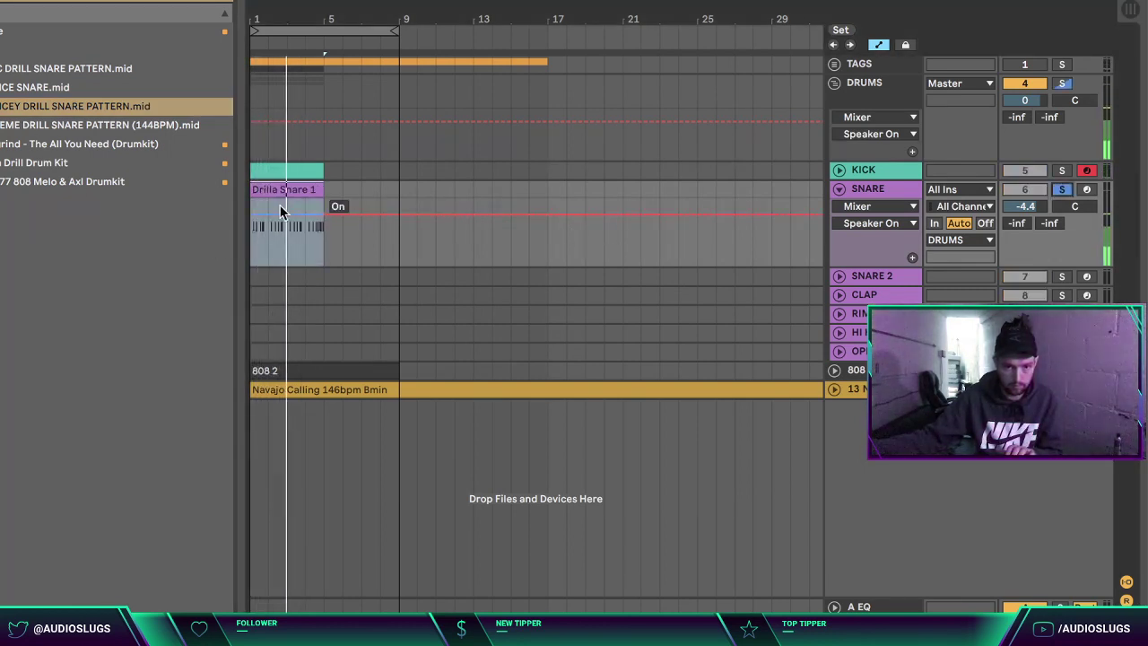
Step: Try the 144BPM drill snare pattern on SNARE, swap it for the first drill pattern, and delete the leftover clip in bars 5 to 9
drag(72, 126, 257, 220)
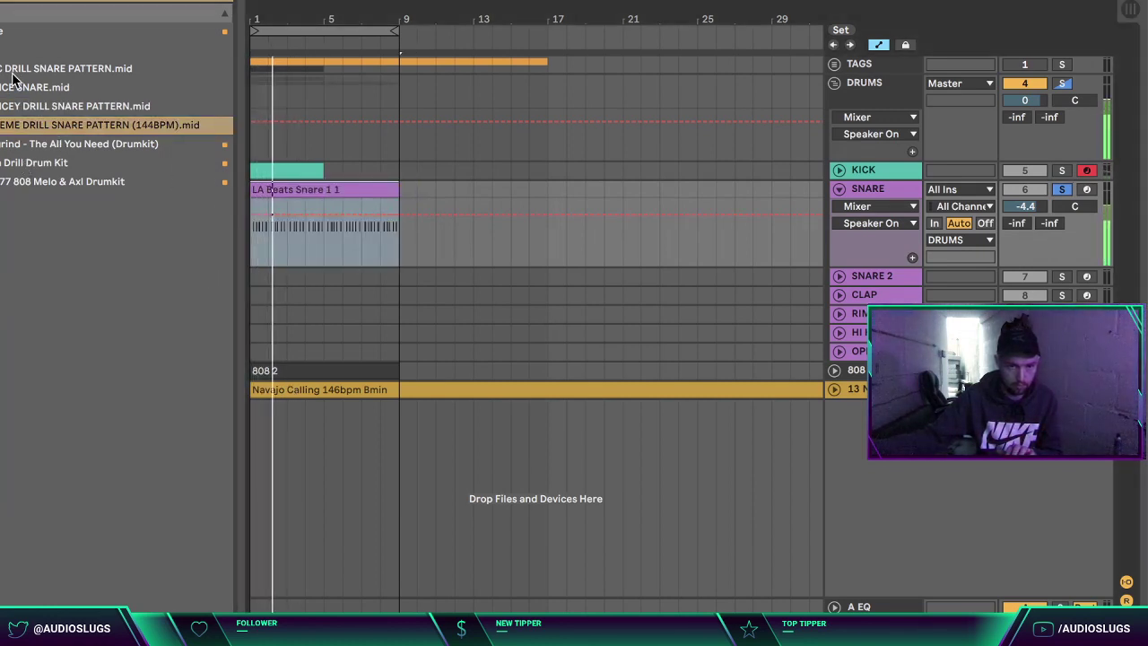
mouse_move(53, 68)
mouse_down()
mouse_move(249, 260)
mouse_move(253, 243)
mouse_up()
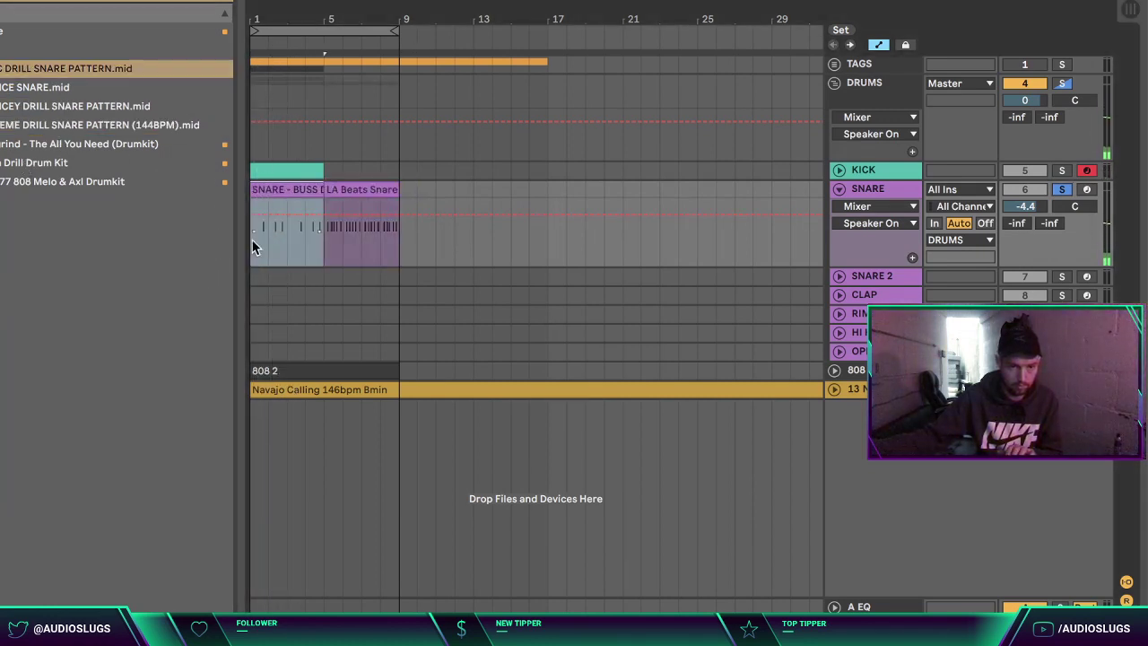
click(346, 200)
click(351, 190)
key(Delete)
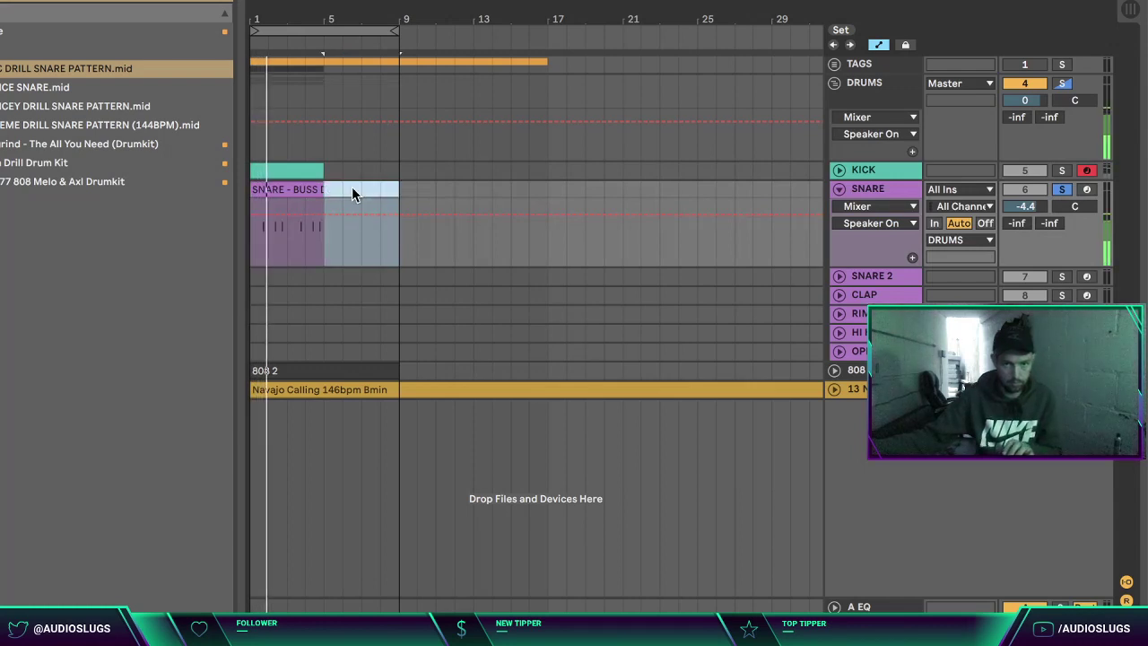
Step: Replace the snare pattern with Snare Midi 1.mid from the Drill Drum Kit folder, starting at bar 1 of the SNARE track
click(48, 167)
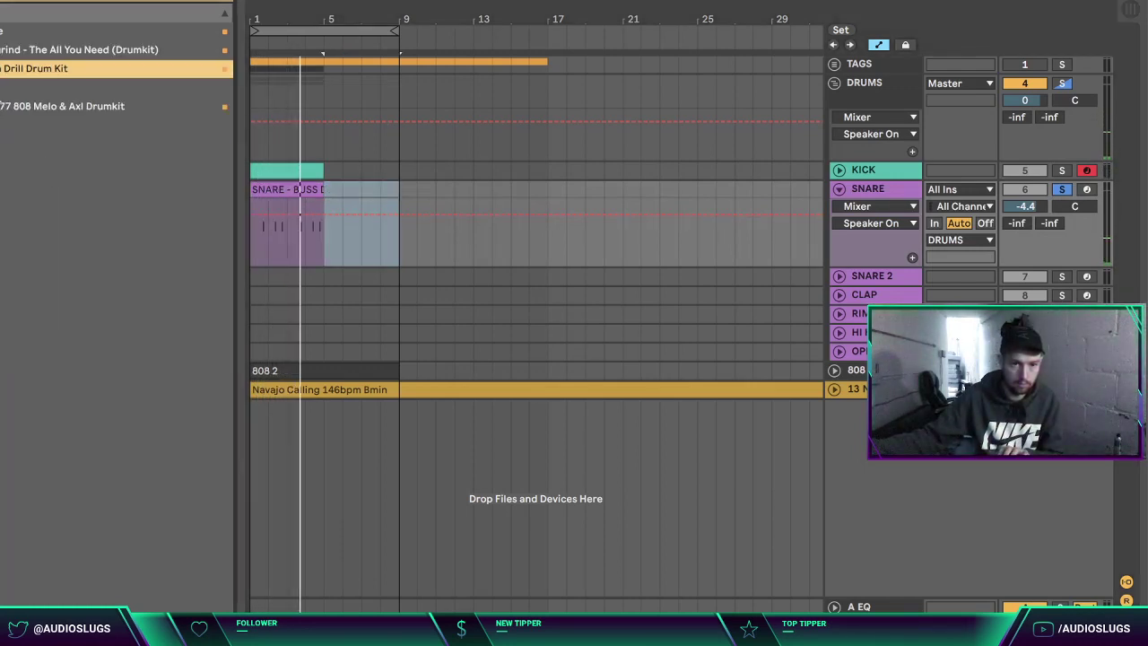
click(9, 88)
click(15, 110)
drag(15, 115, 248, 200)
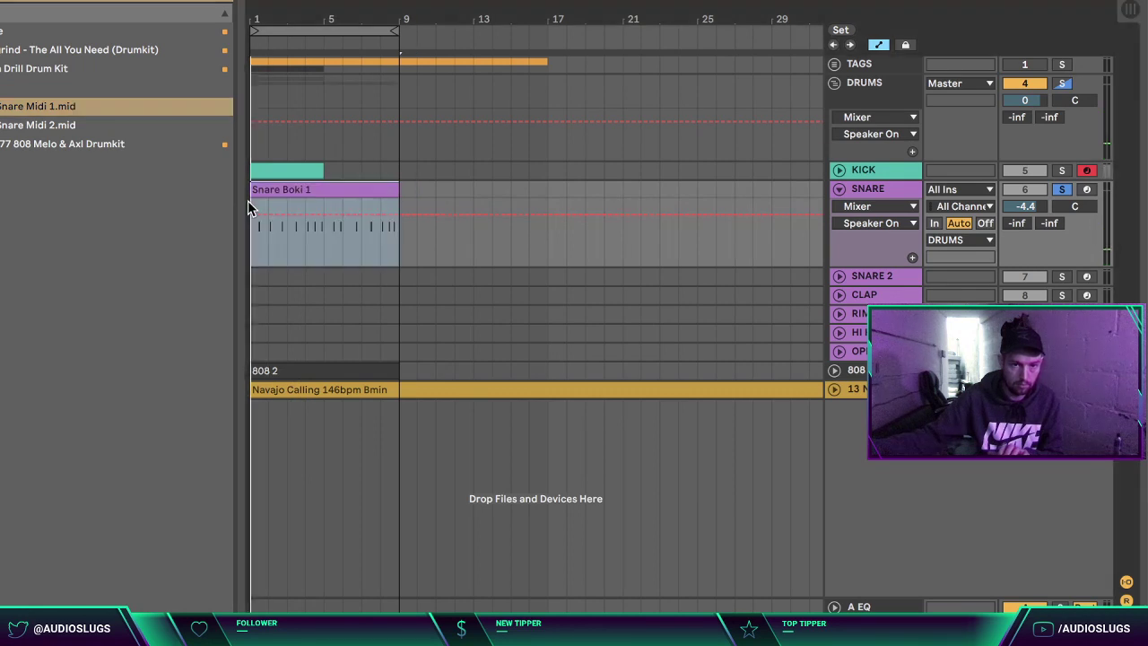
Step: Check the new snare clip's notes, then unsolo SNARE and play the full beat from the start
double_click(302, 188)
click(324, 501)
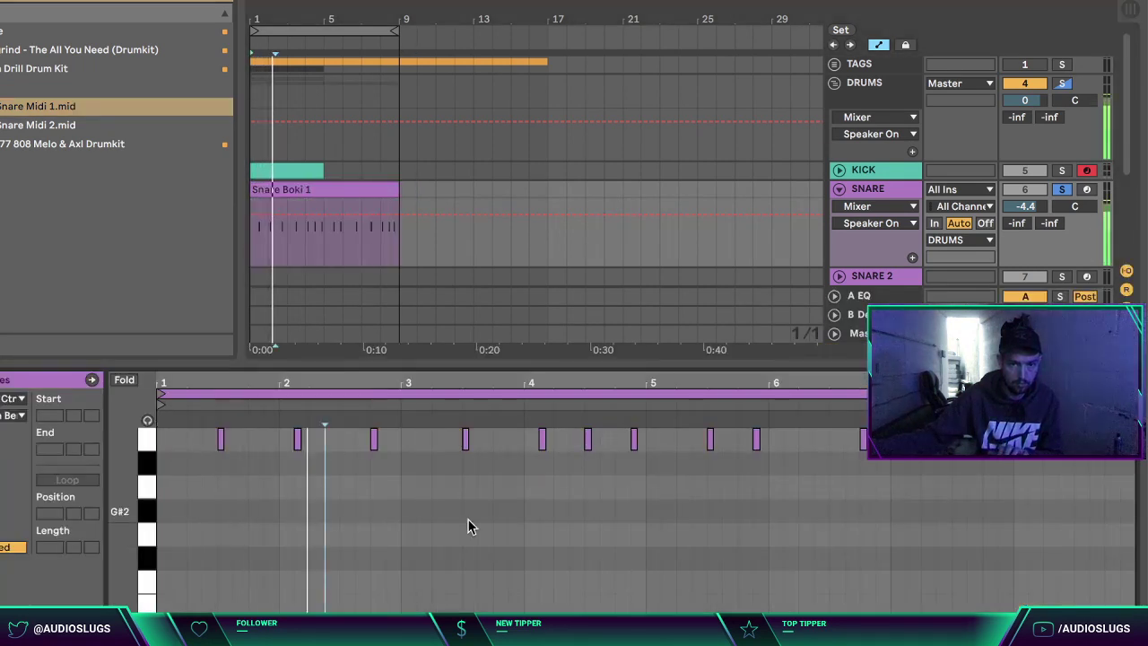
key(super+alt+l)
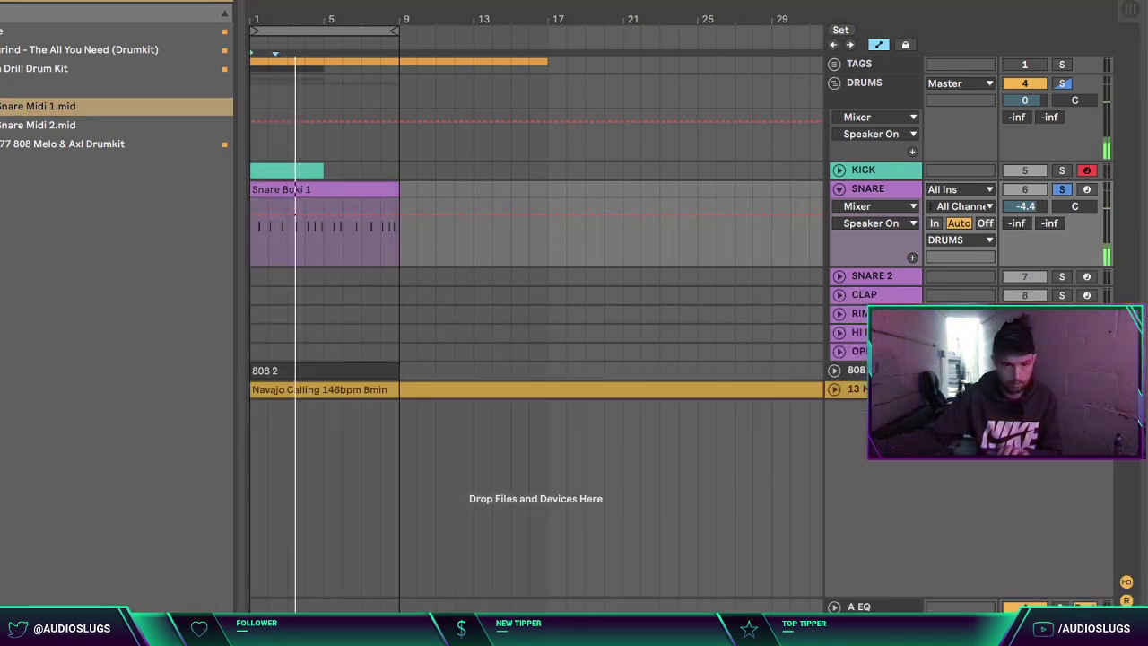
click(1062, 190)
key(space)
key(space)
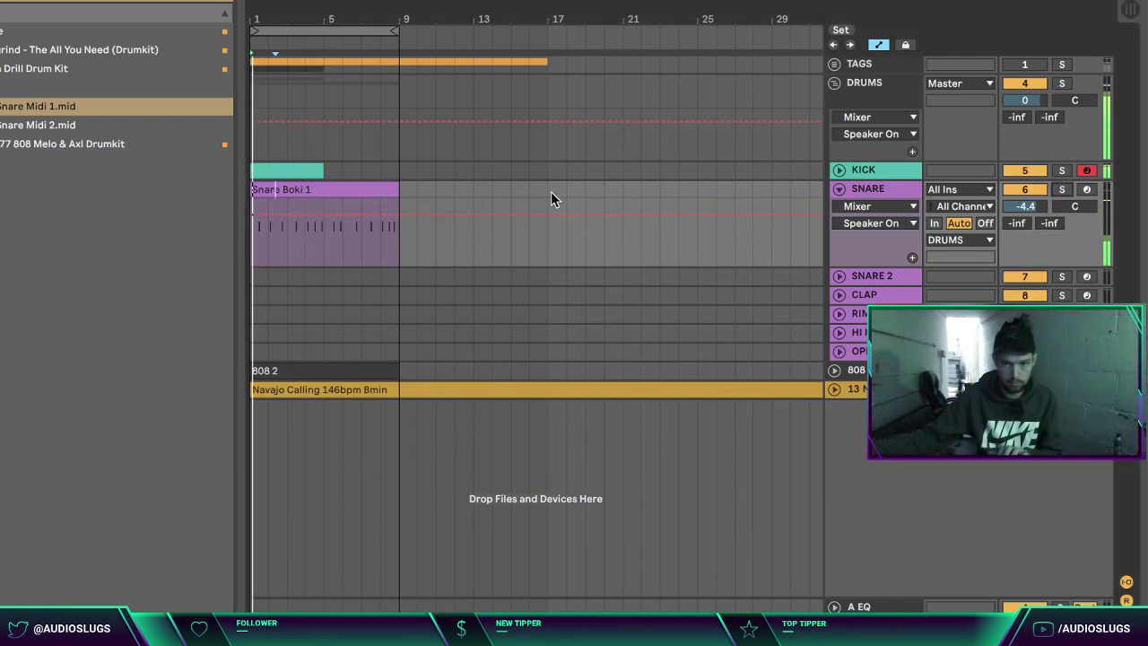
Step: Add C3 kick notes halfway between beats 1.2 and 1.3 and on beat 1.4 of the KICK clip, and play it back
double_click(309, 170)
key(space)
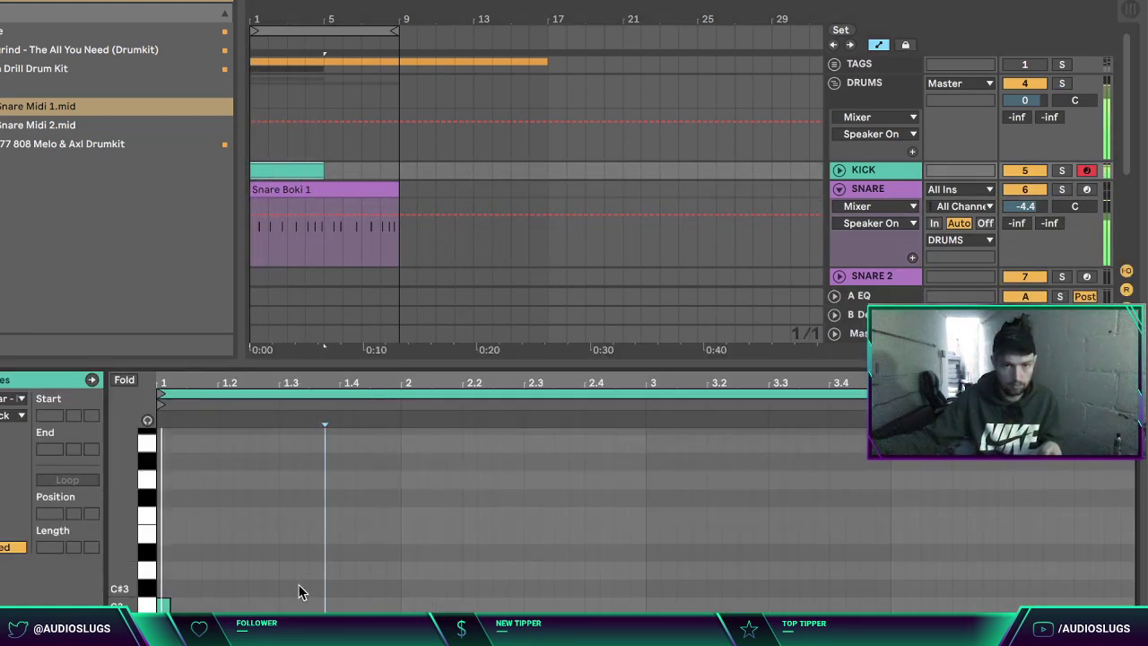
double_click(255, 606)
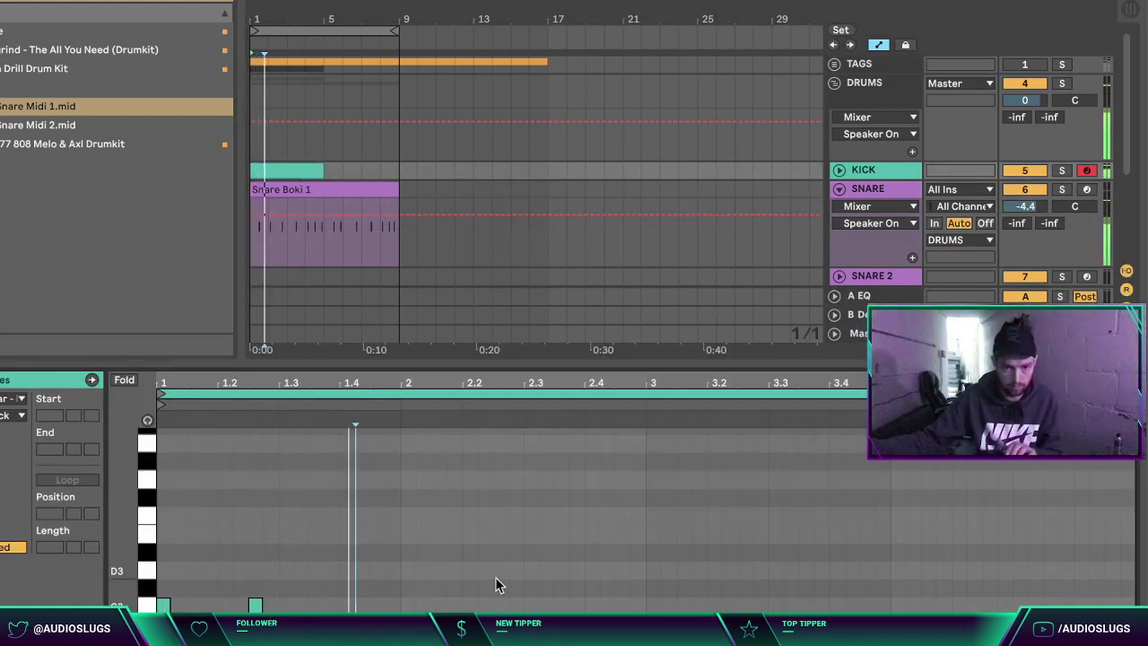
key(space)
double_click(378, 605)
drag(377, 606, 348, 606)
click(416, 556)
click(552, 601)
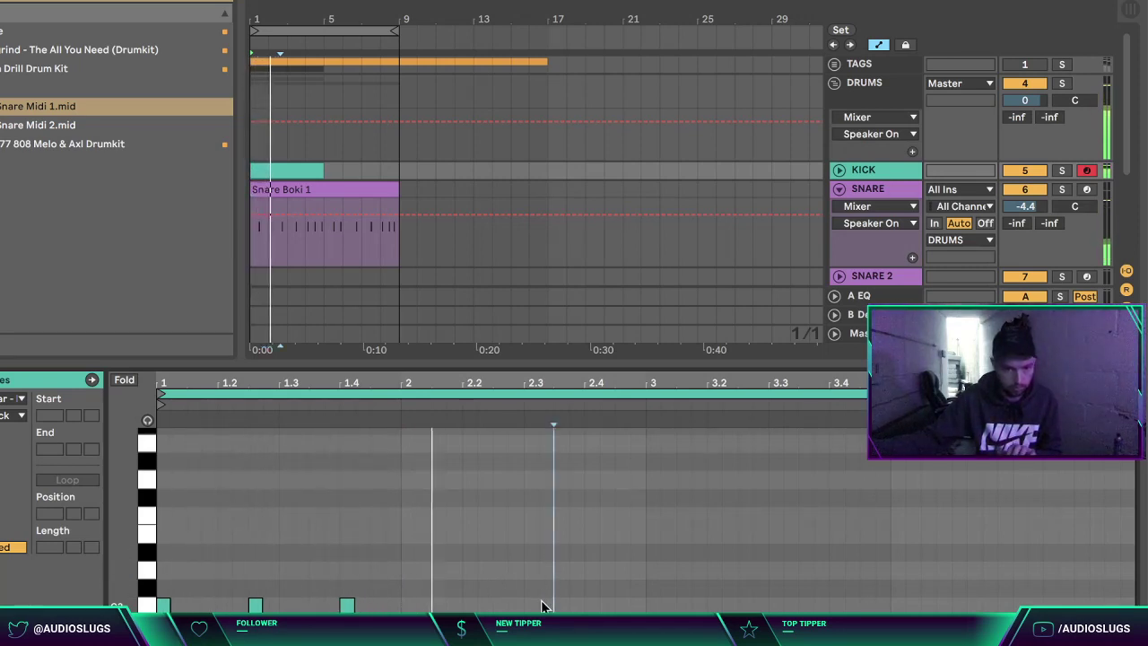
key(space)
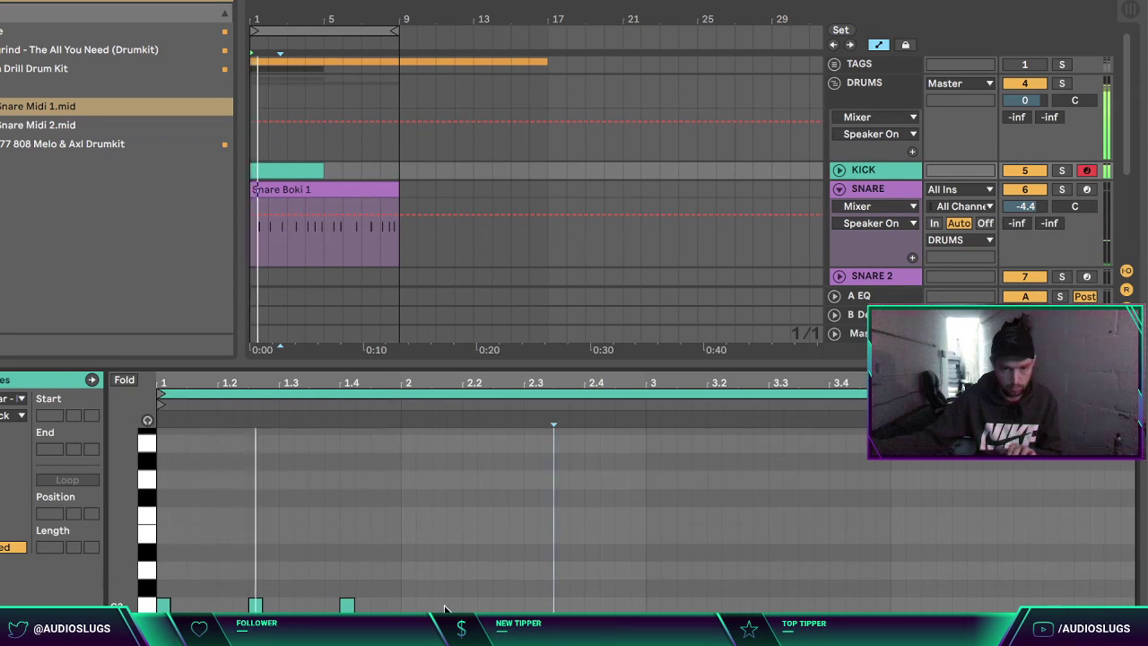
Step: Add C3 kick notes in bar 2 on beats 2.2 and 2.3 and halfway after beats 2.3 and 2.4, removing the one after 2.2
click(453, 605)
click(474, 575)
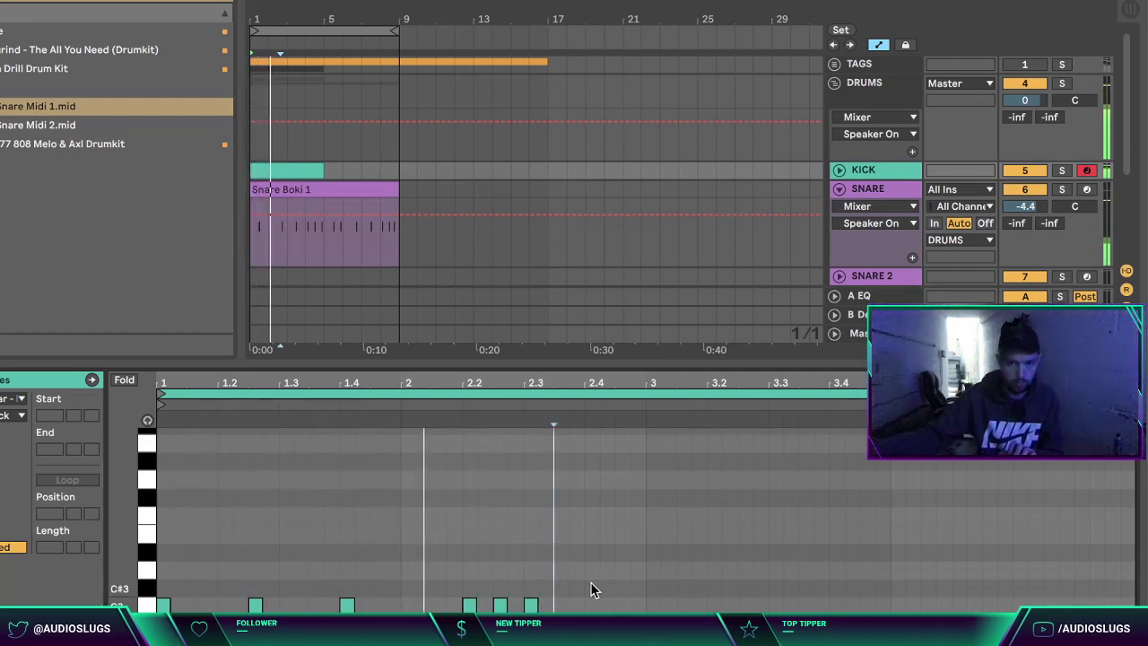
double_click(501, 608)
double_click(564, 607)
click(583, 575)
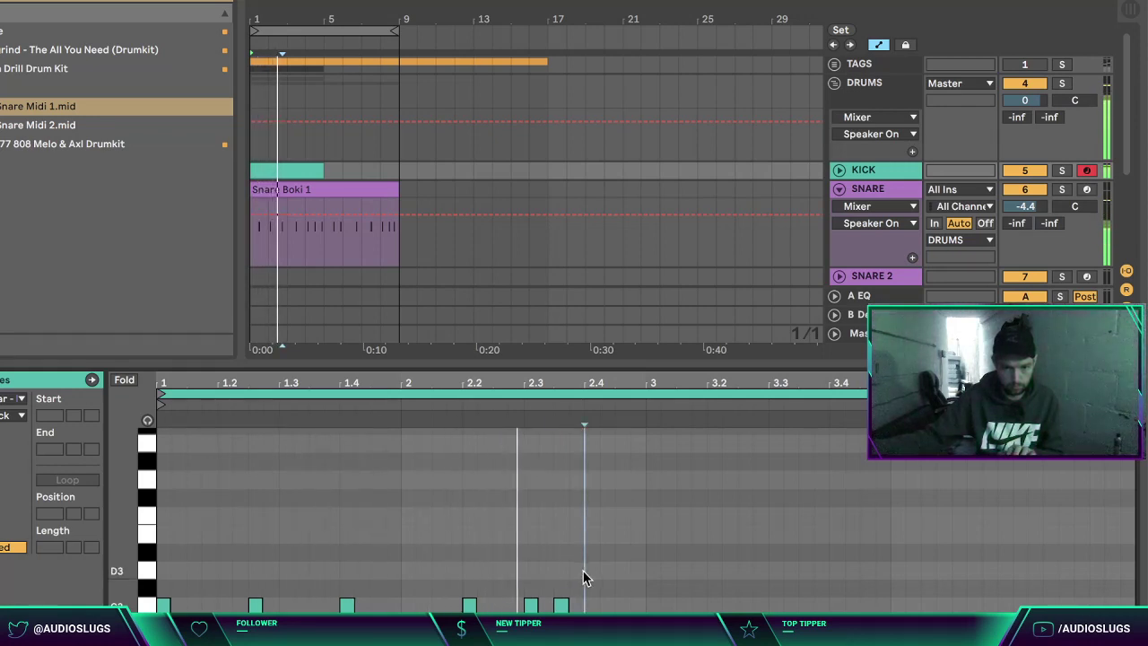
double_click(628, 607)
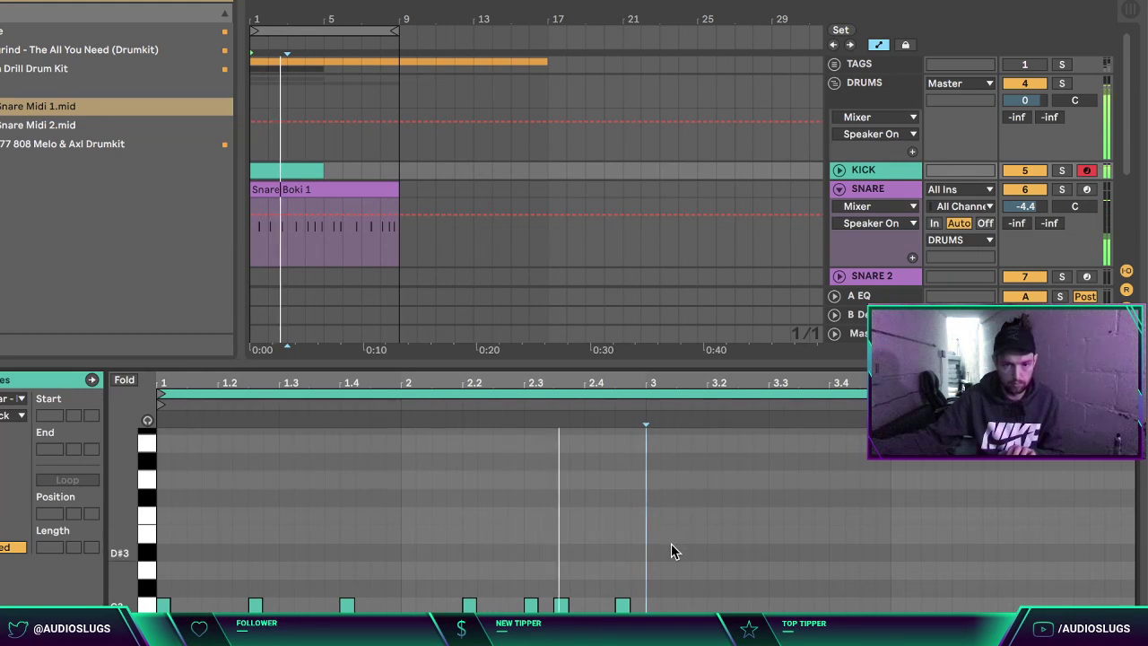
Step: Duplicate the kick notes of bars 1 and 2 into bars 3 and 4, and close the clip view
key(space)
key(space)
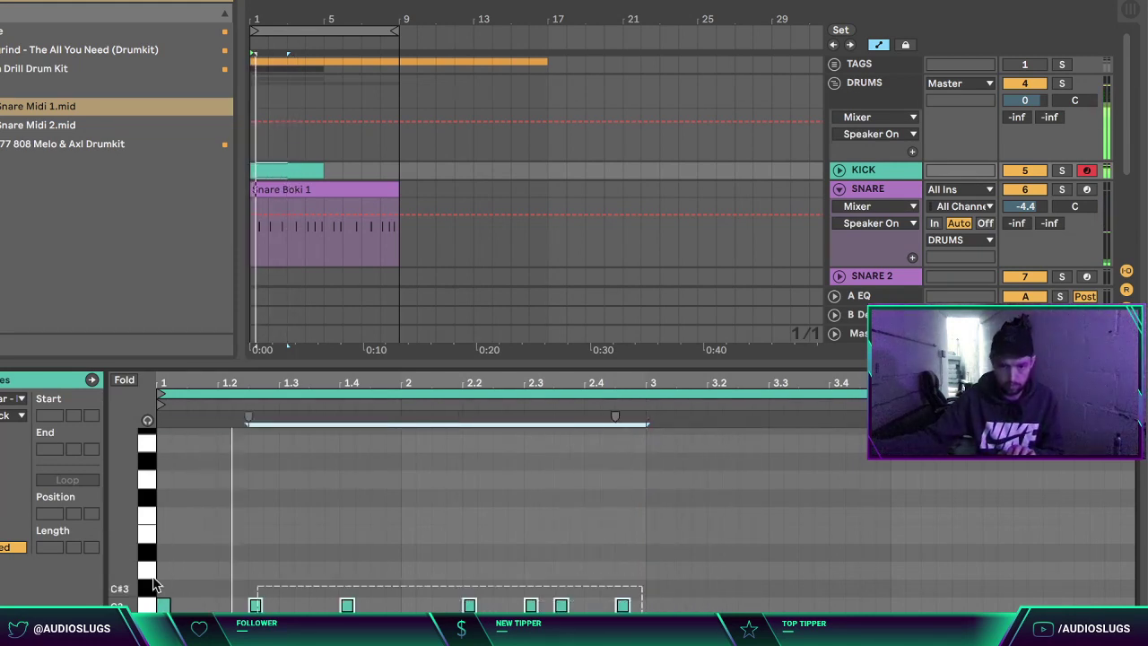
key(ctrl+d)
click(722, 549)
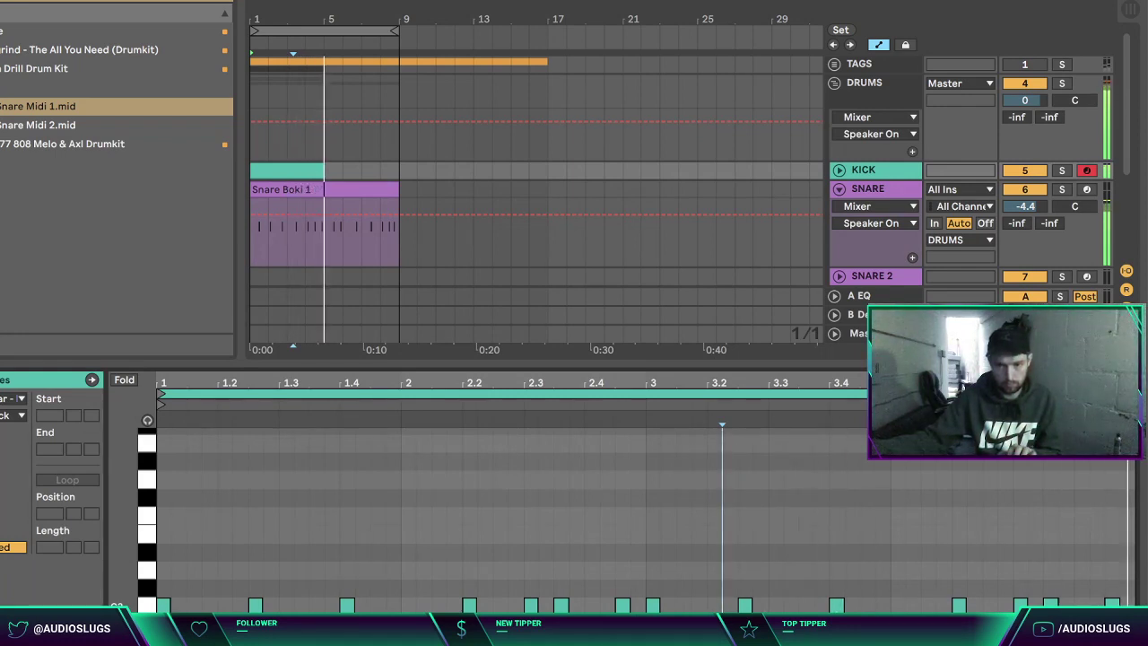
key(super+alt+l)
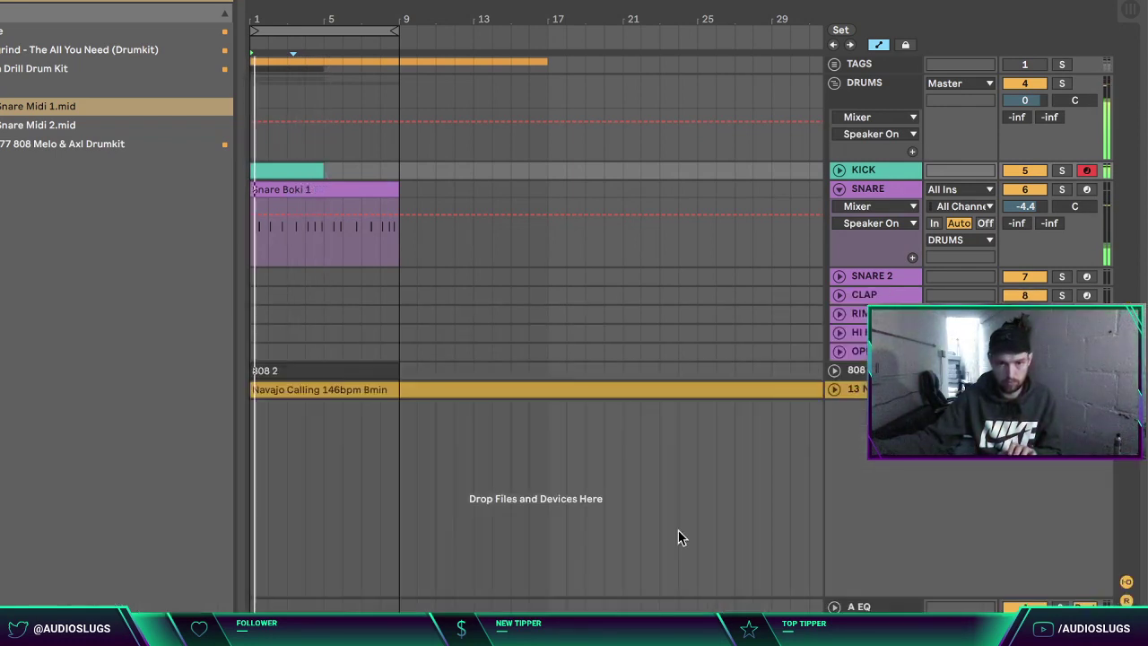
Step: Duplicate the KICK clip into bars 5 to 9 and fold the SNARE track
click(299, 174)
click(839, 193)
click(839, 191)
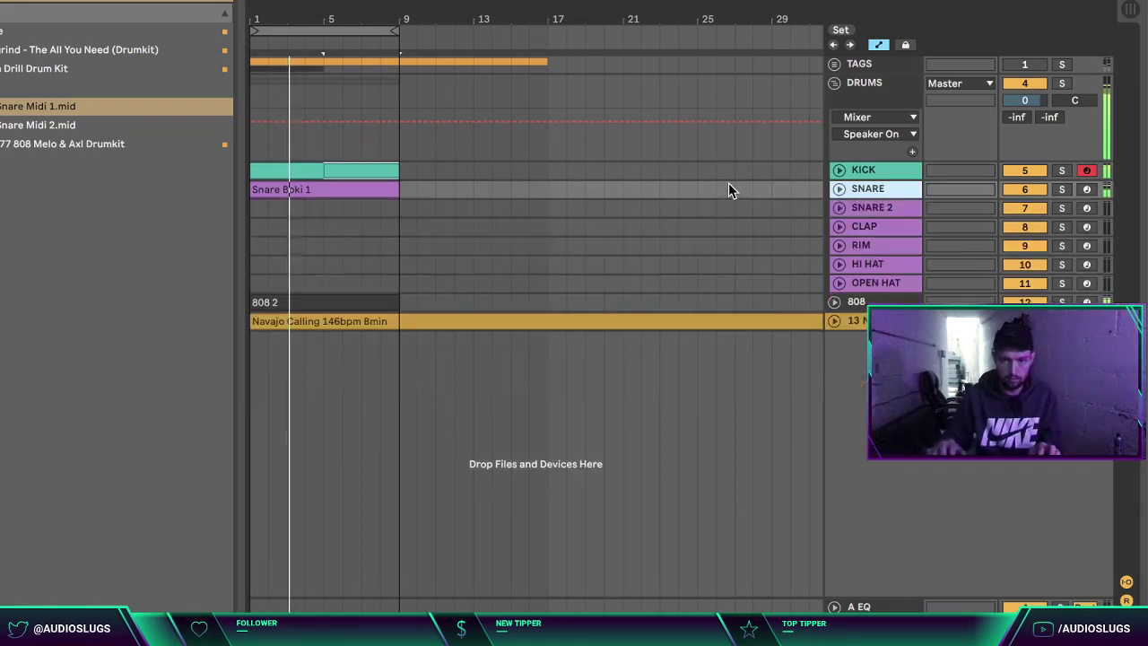
Step: Unfold the SNARE 2 track and copy the snare clip onto it at bar 1
key(Down)
key(u)
drag(352, 189, 335, 212)
Step: Delete the CLAP and RIM tracks from the DRUMS group
click(833, 389)
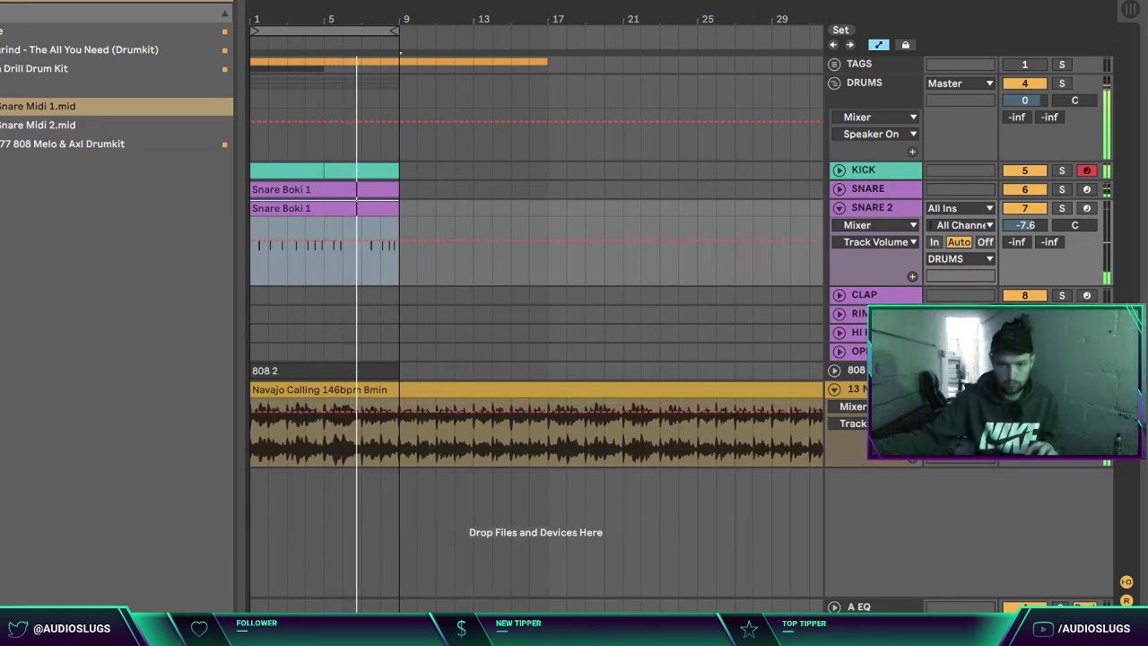
click(853, 390)
key(u)
key(Up)
key(Up)
key(Up)
key(Up)
key(Up)
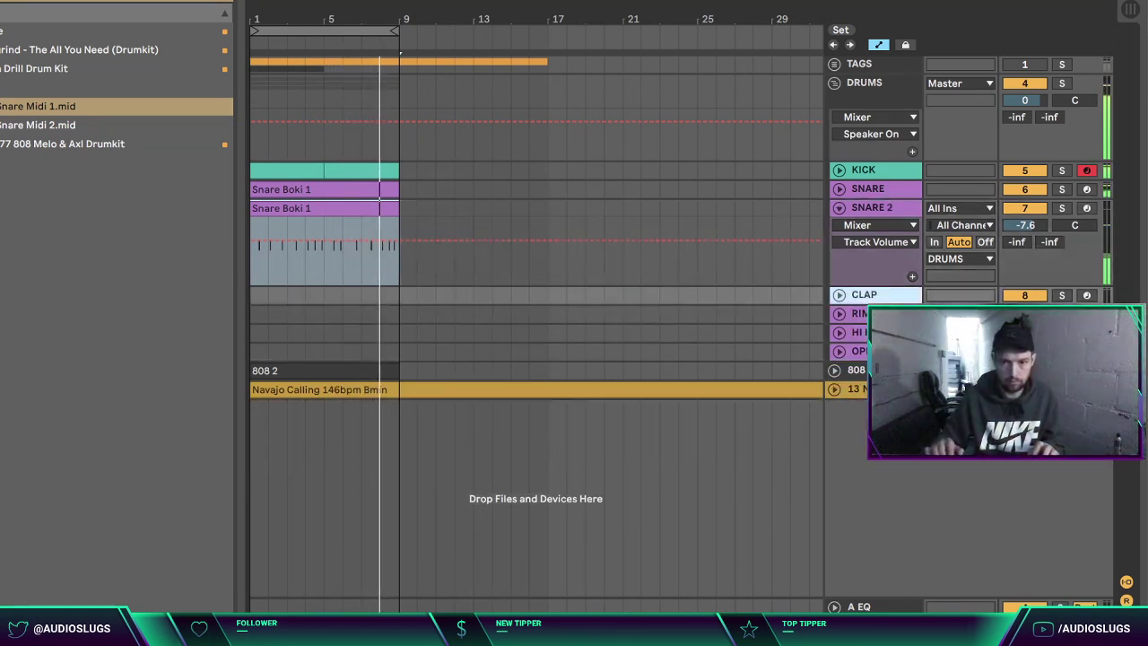
key(Delete)
key(Delete)
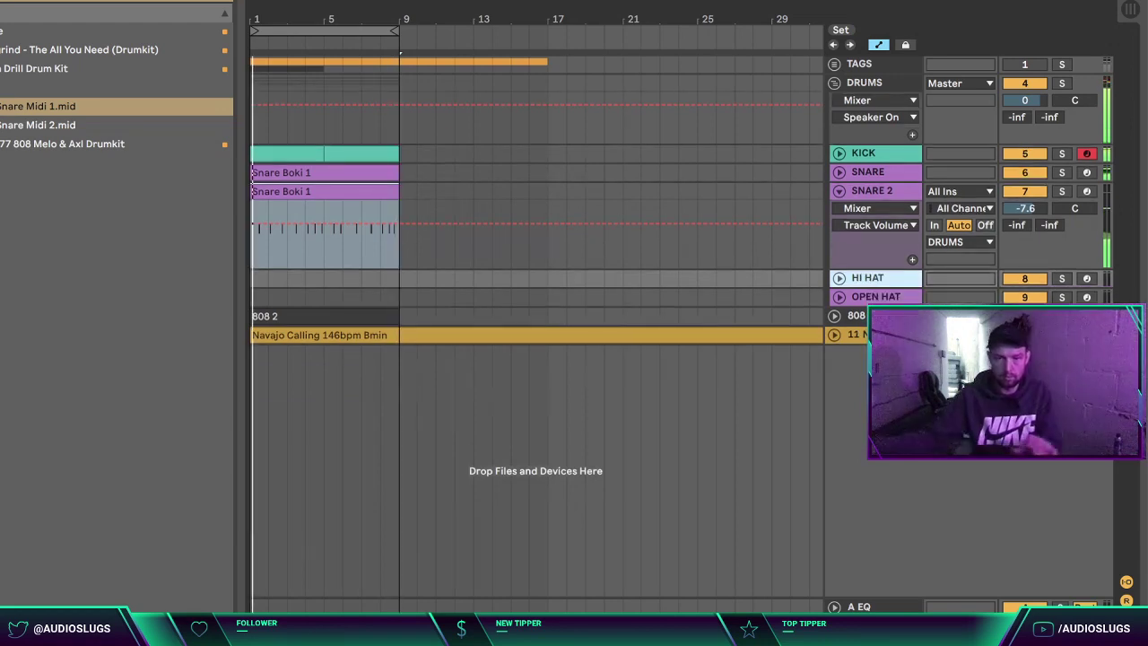
Step: Fold the SNARE 2 track and unfold the HI HAT track
click(861, 194)
key(u)
click(860, 204)
key(u)
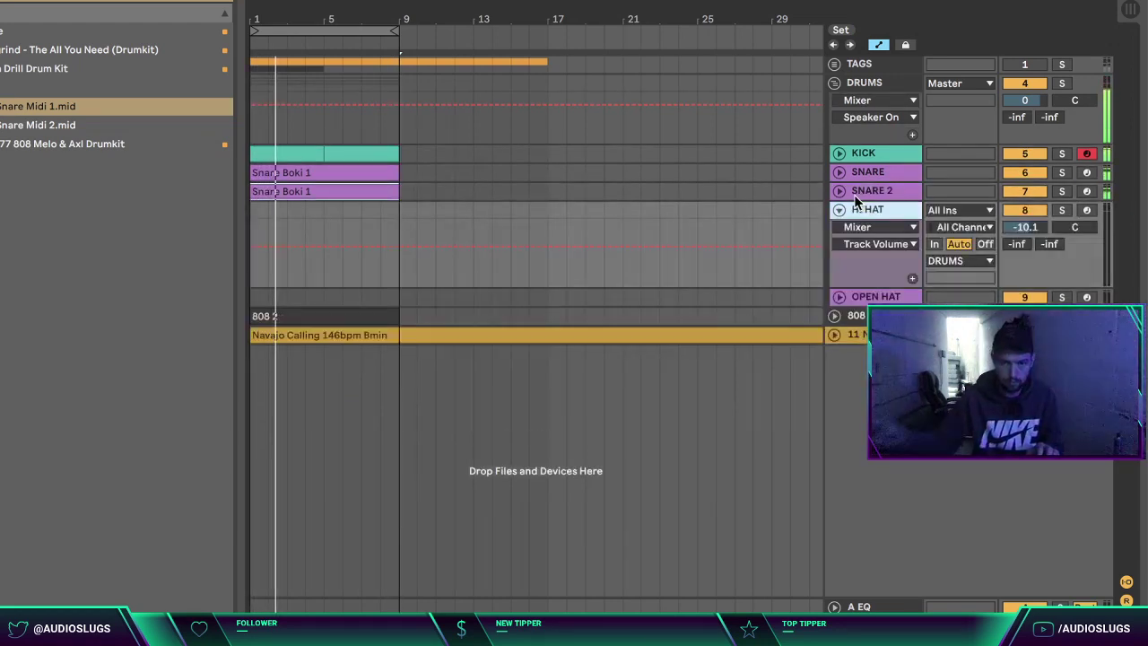
Step: Search the browser for "hi hat", insert Hi Hat Midi 3.mid at bar 1 of the HI HAT track, and open the clip's notes
click(220, 2)
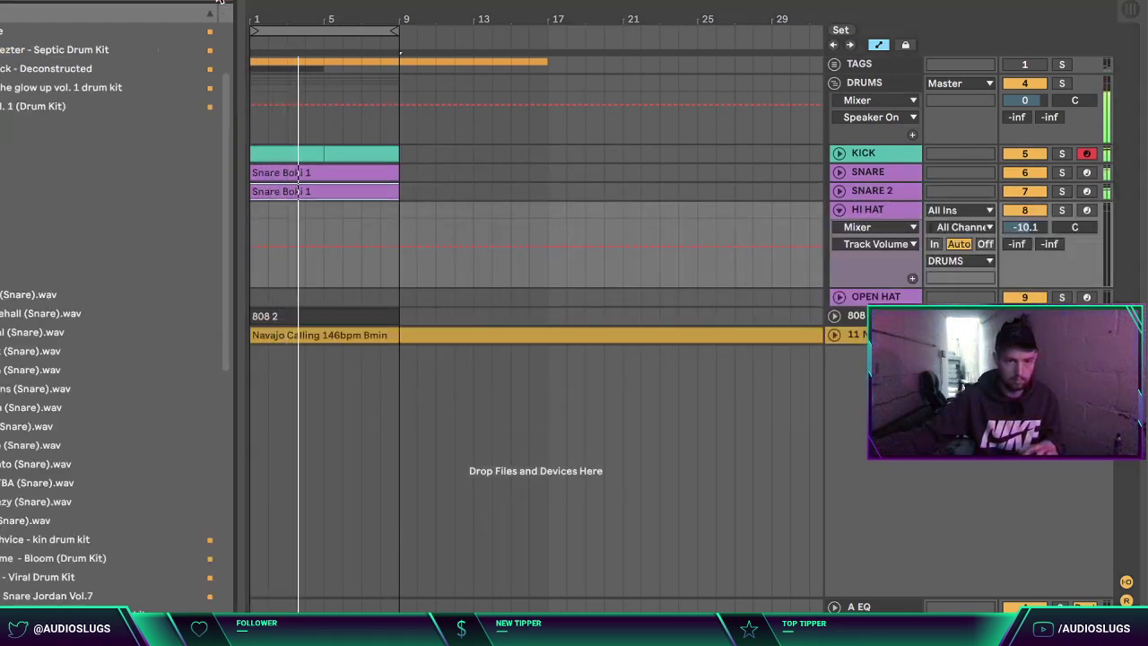
text(hi hat)
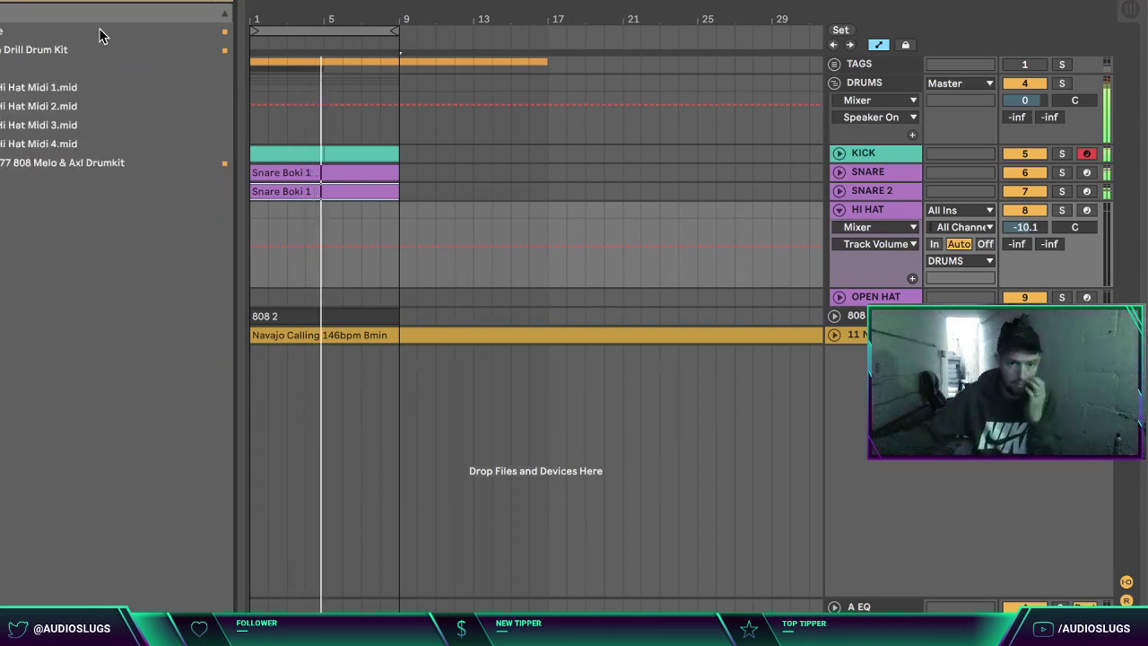
drag(50, 126, 303, 224)
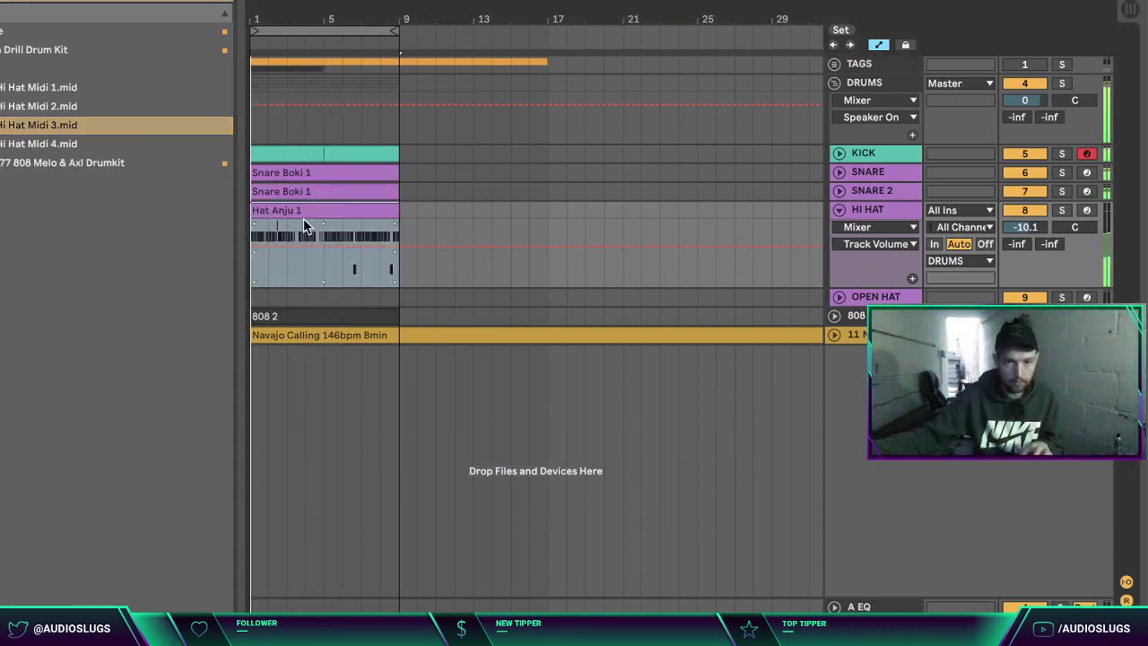
double_click(323, 209)
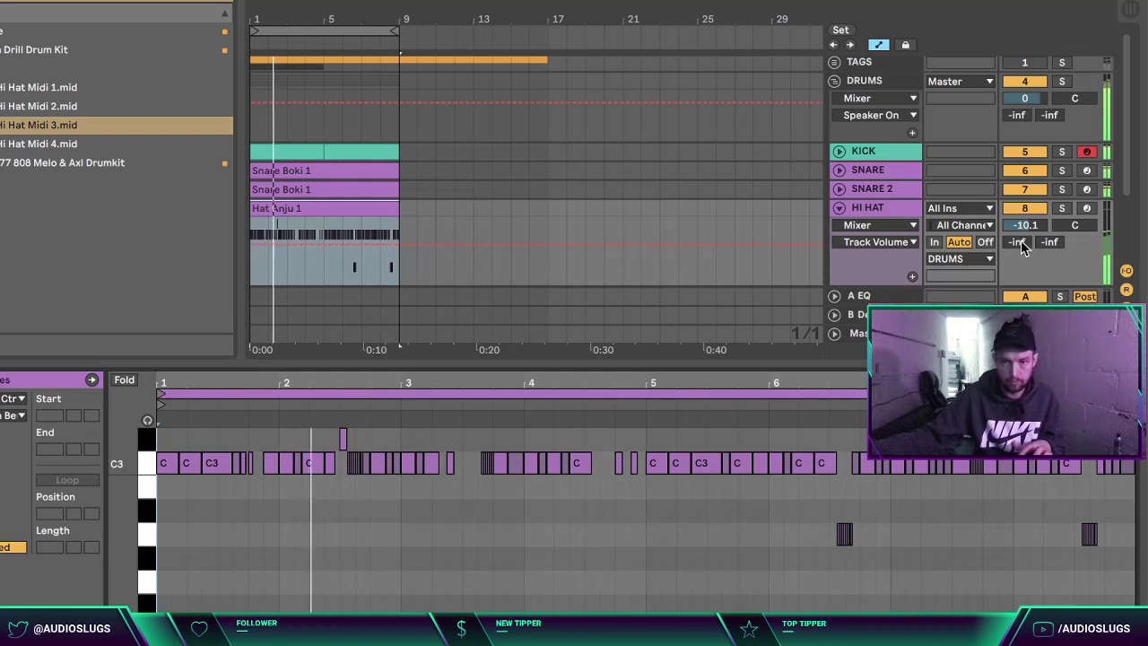
Step: Solo the DRUMS group, insert Hi Hat Midi 4.mid at bar 1 of the HI HAT track, and delete the leftover clip at bar 5
click(1061, 82)
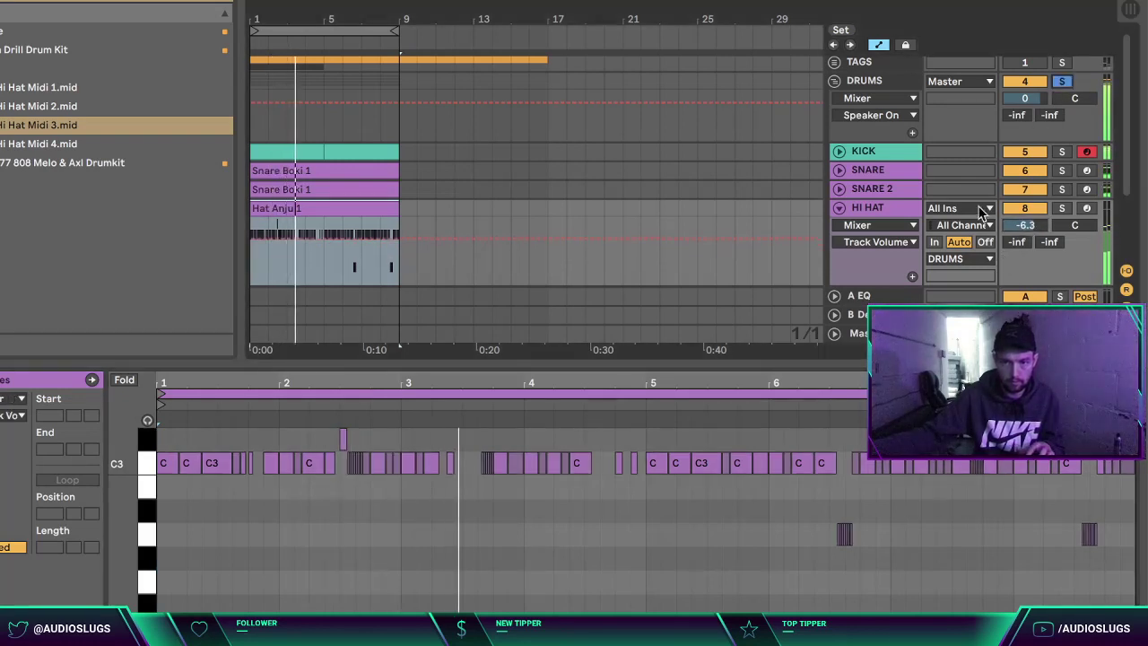
drag(47, 145, 259, 233)
click(332, 212)
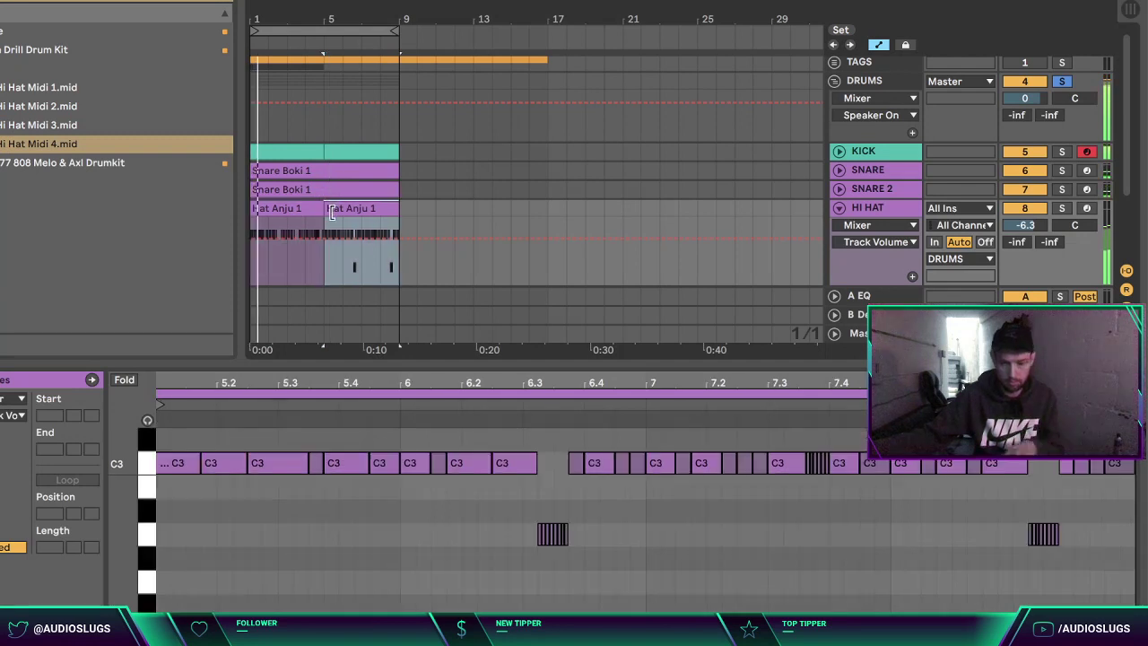
key(Delete)
Step: In the new hi-hat clip, replace the C3 note around beat 1.2 with a roll of three short C3 notes
click(296, 233)
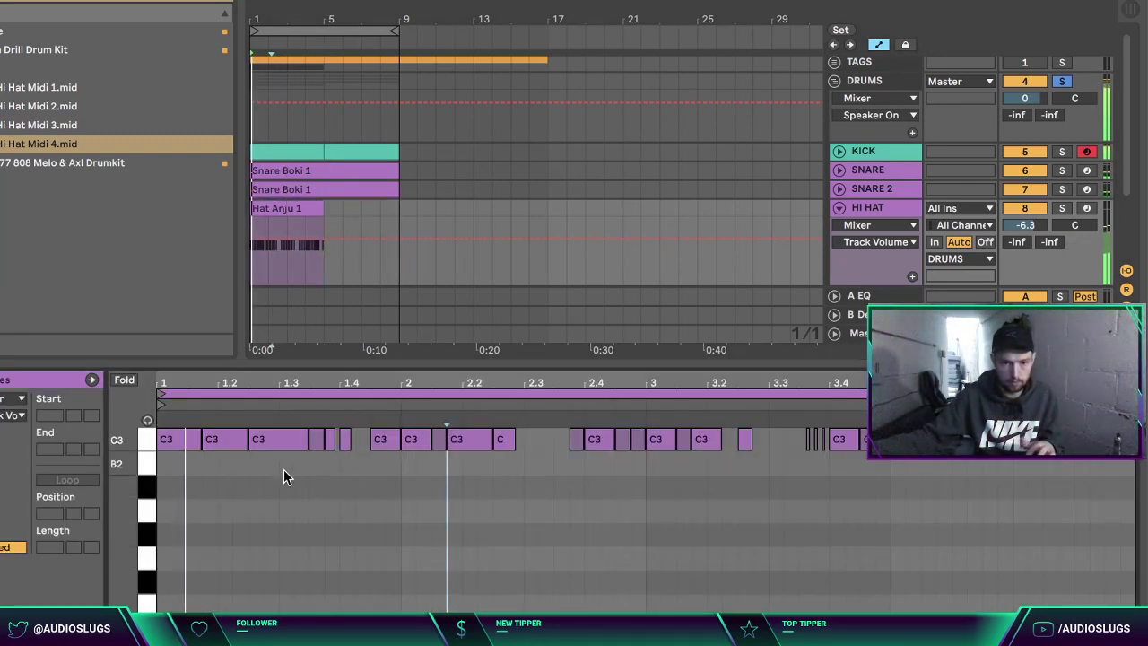
key(Delete)
click(339, 487)
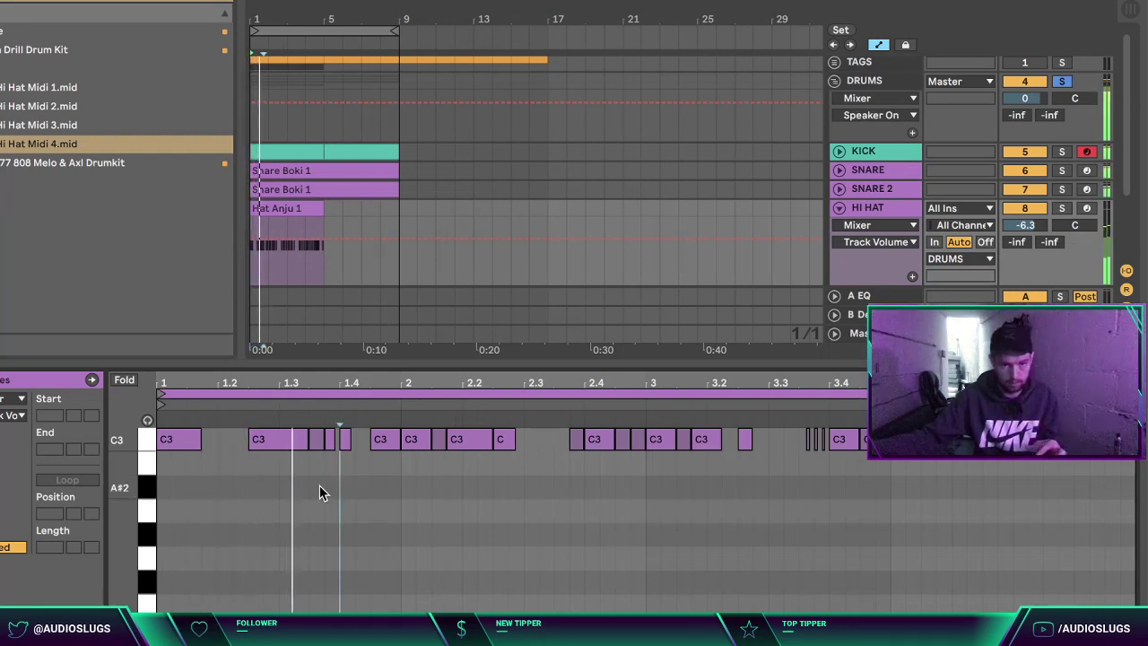
click(477, 510)
click(539, 551)
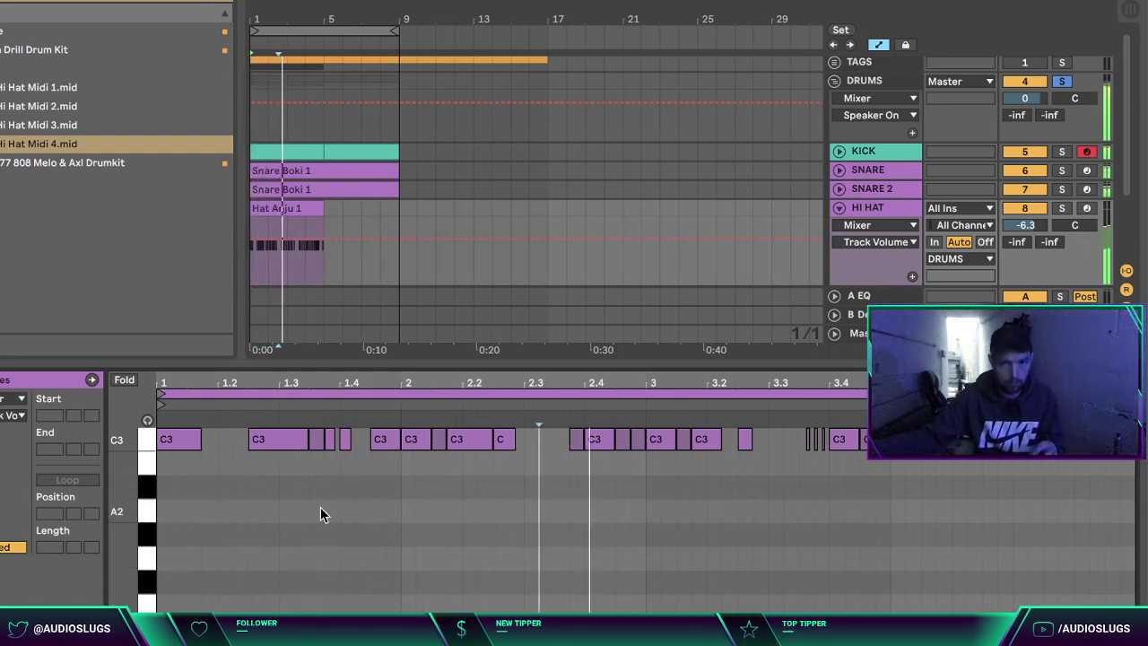
mouse_move(205, 385)
mouse_down()
mouse_move(206, 467)
mouse_move(276, 453)
mouse_up()
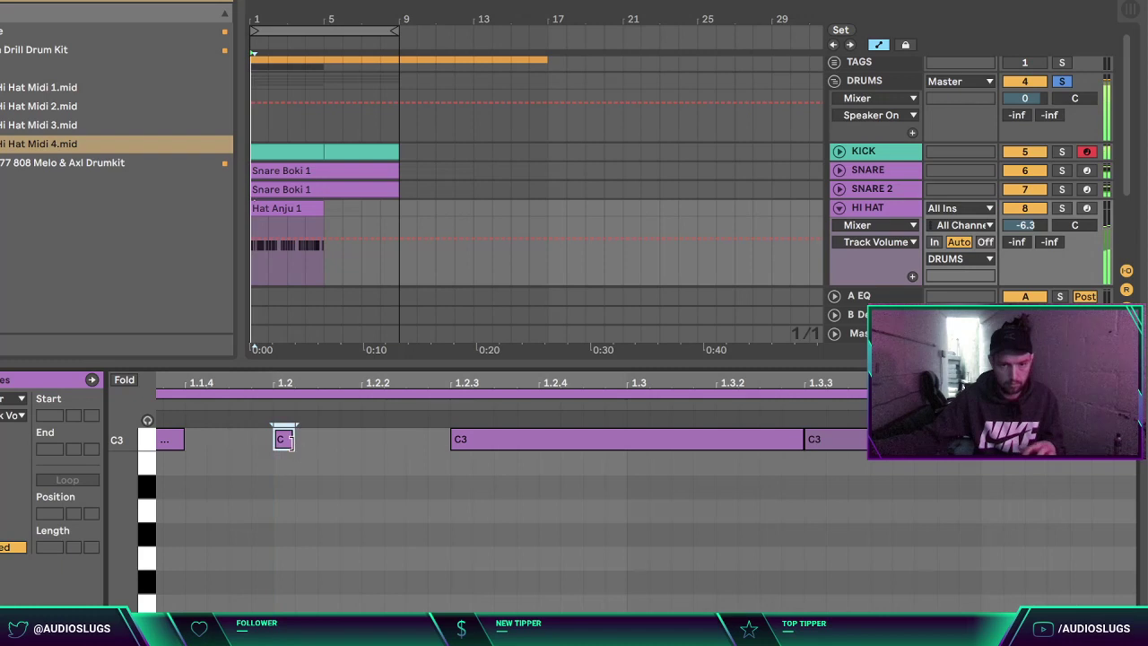
key(ctrl+d)
key(ctrl+d)
click(443, 496)
drag(393, 385, 395, 296)
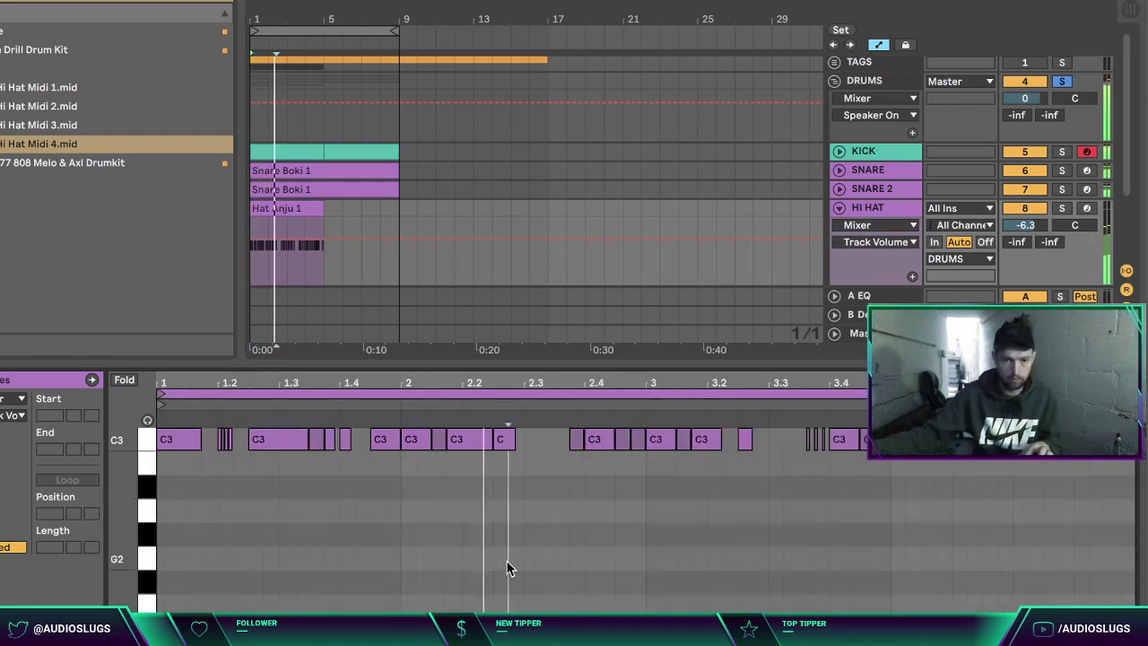
Step: Add a roll of short C3 notes near the end of bar 4 in the hi-hat clip
click(754, 531)
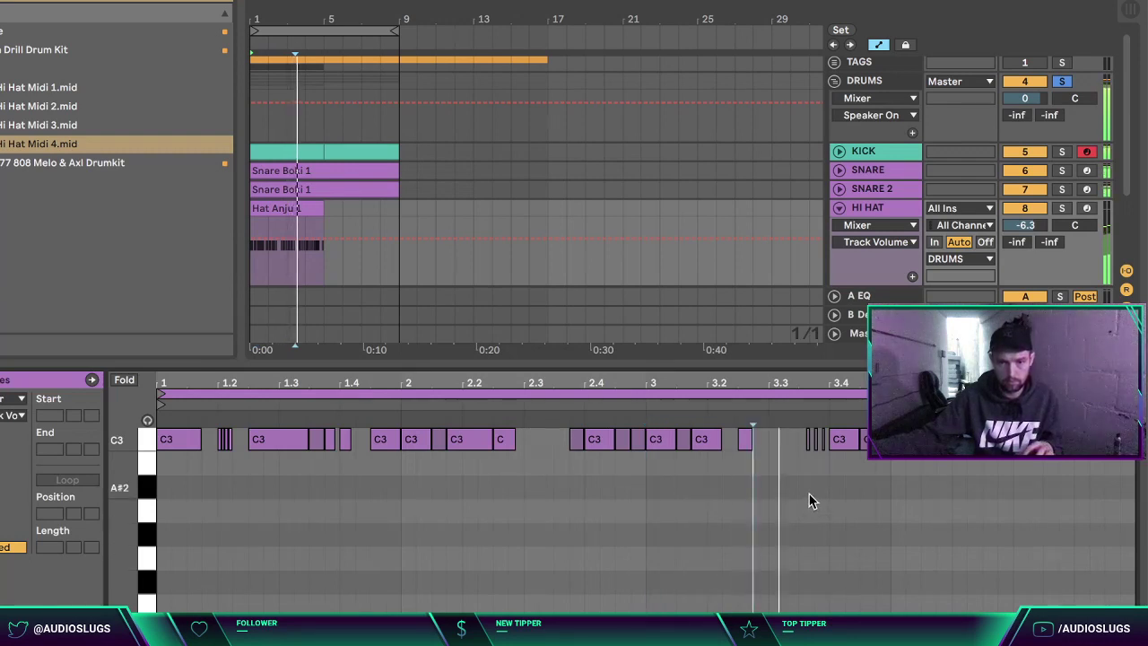
click(878, 504)
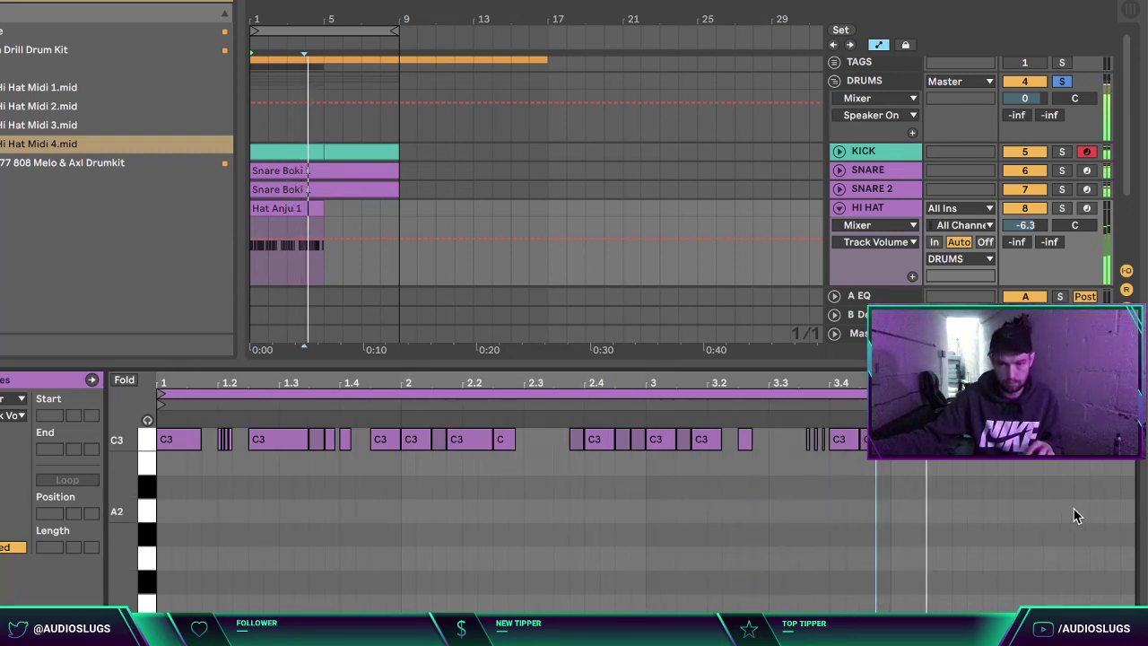
click(1042, 475)
drag(1109, 383, 1103, 444)
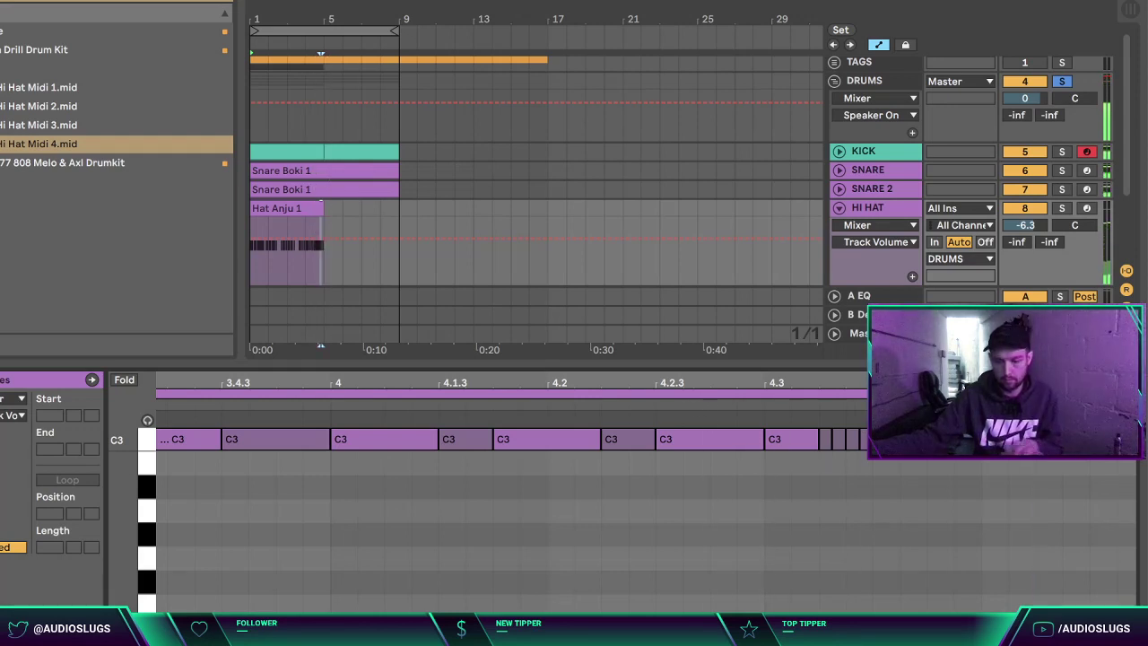
click(928, 513)
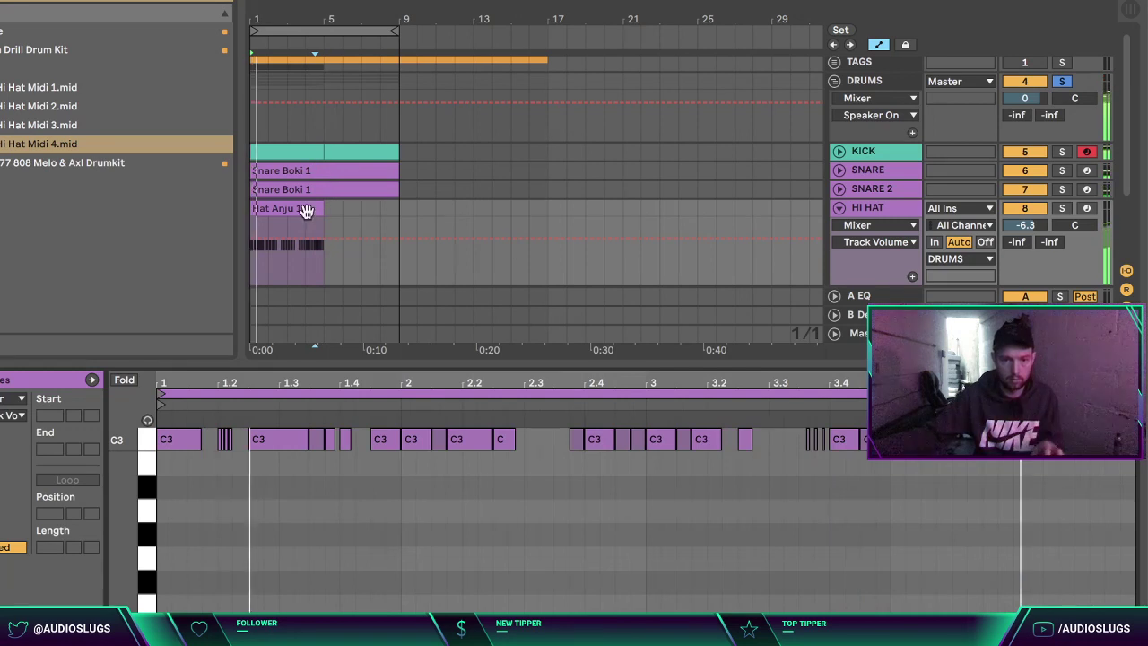
Step: Duplicate the four-bar hi-hat clip to bar 5 and set the HI HAT track volume to -6.4 dB
click(307, 211)
key(super+d)
click(894, 216)
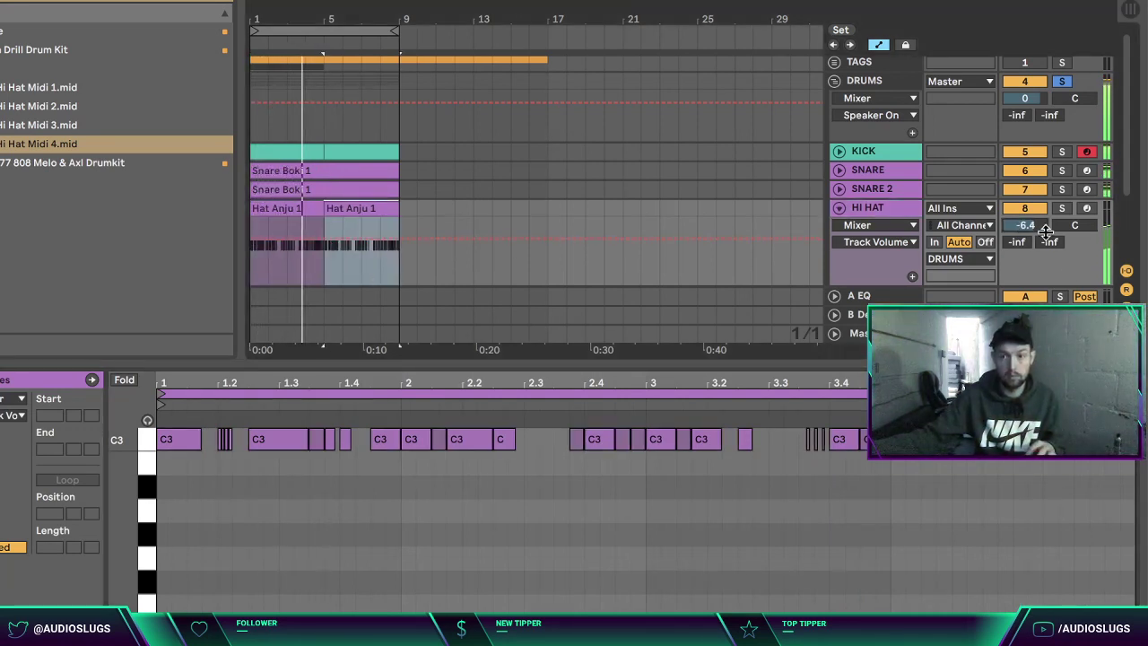
key(super+alt+l)
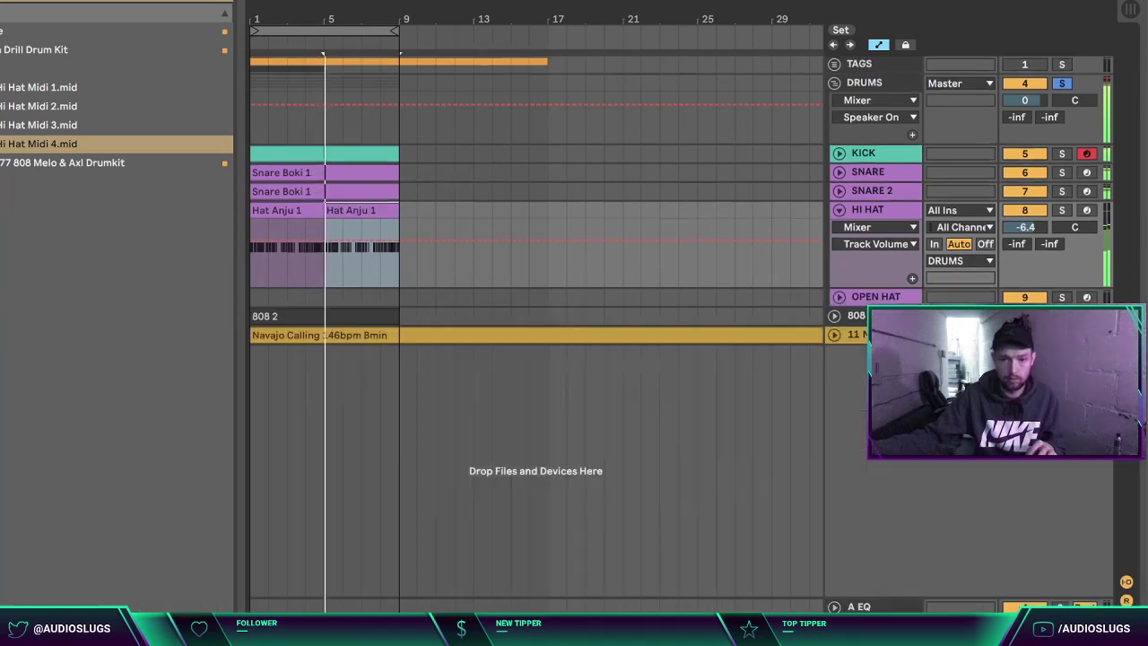
Step: Fold the HI HAT track, unfold OPEN HAT, and create an empty MIDI clip across its first four bars
click(840, 210)
click(840, 228)
click(870, 229)
click(317, 271)
drag(225, 235, 224, 233)
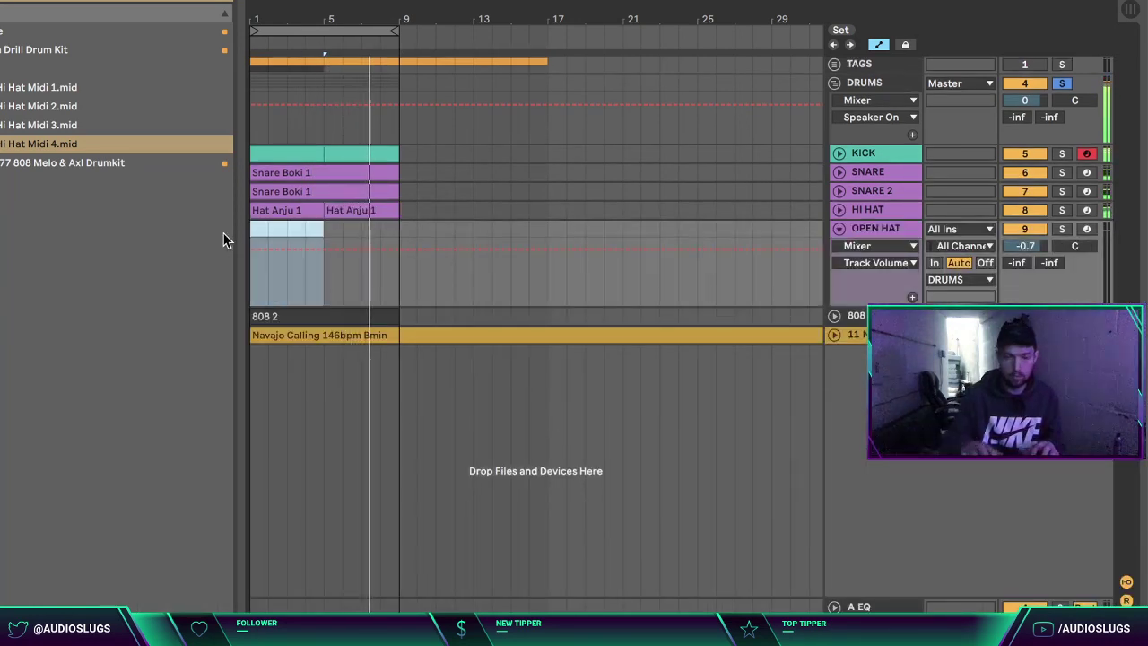
key(super+shift+m)
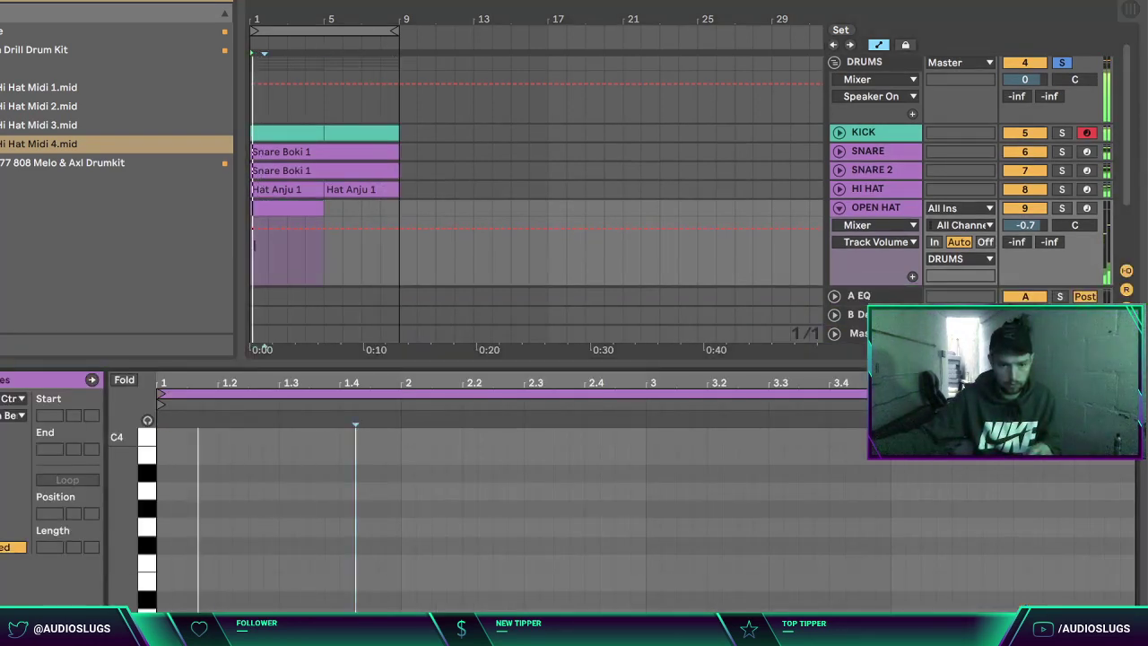
Step: Place two open-hat notes in bar 1 of the new clip and duplicate that bar through bar 4
mouse_move(231, 638)
mouse_down()
mouse_move(355, 638)
mouse_move(159, 632)
mouse_up()
key(super+d)
key(super+d)
key(super+d)
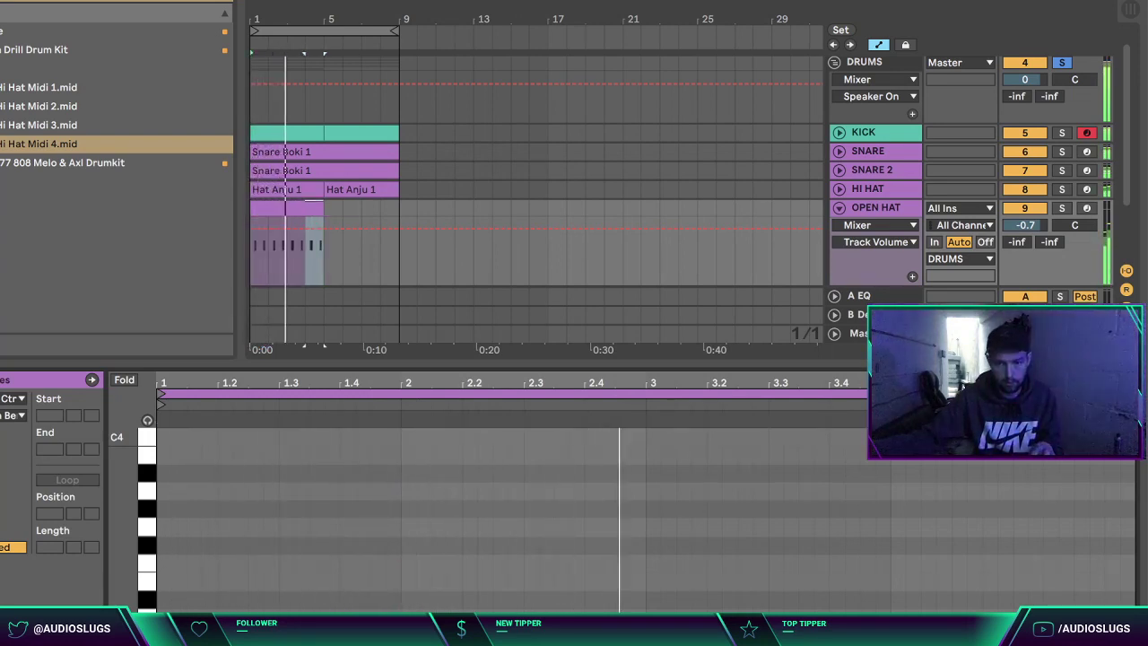
Step: Duplicate the four-bar open-hat clip to bar 5 and lower the OPEN HAT track volume to -4.1 dB
key(super+alt+l)
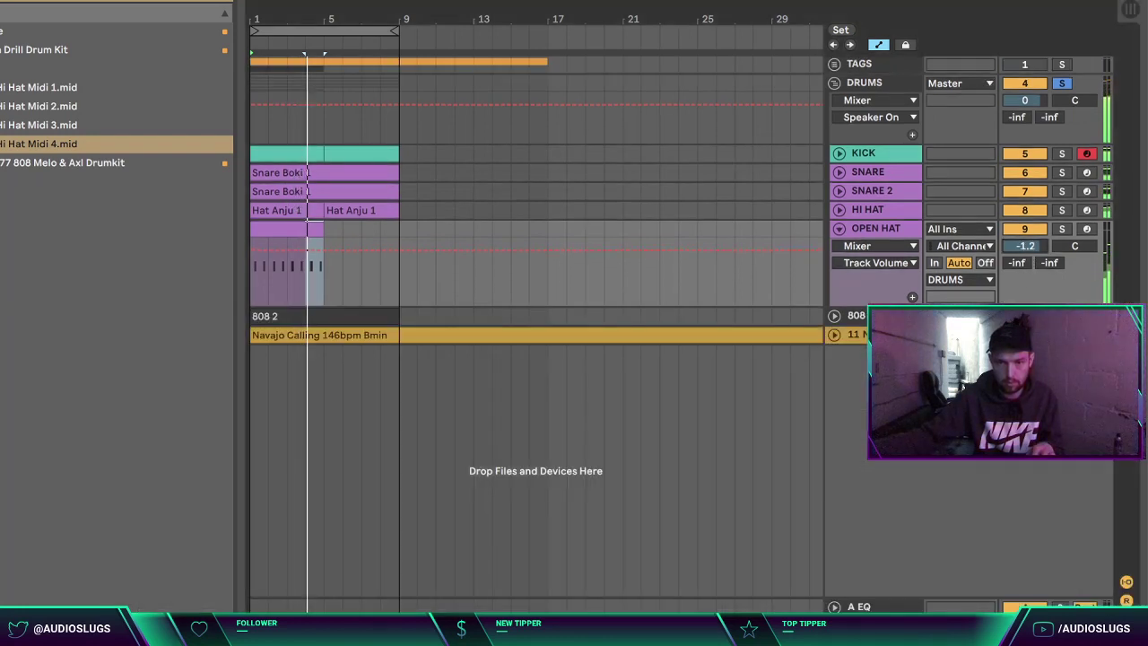
key(super+d)
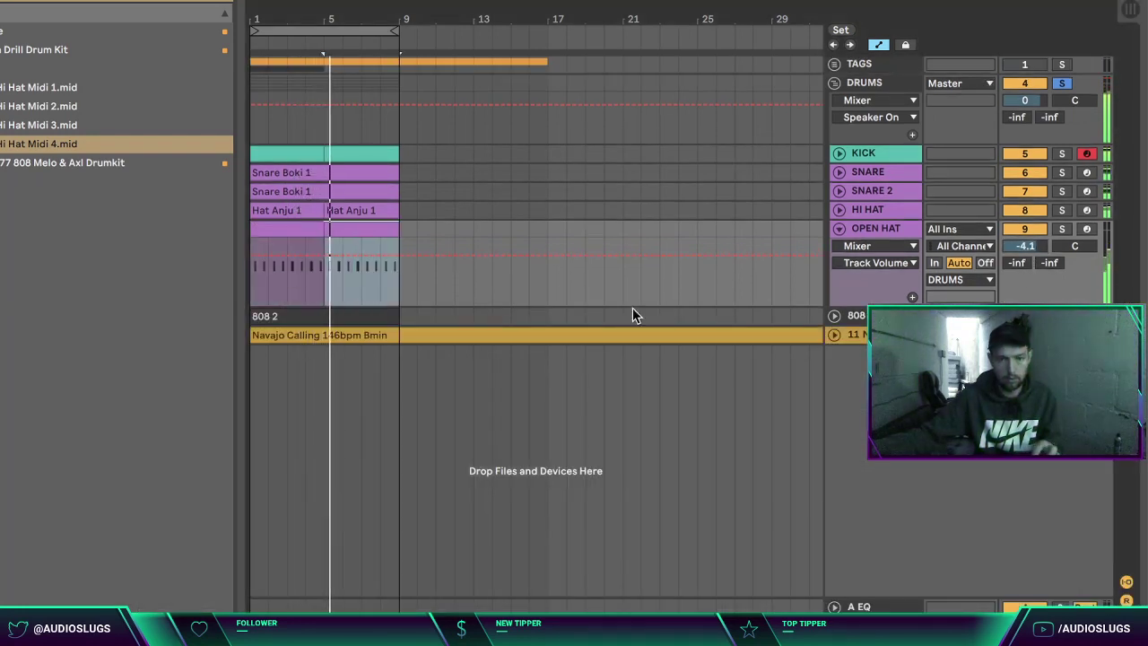
Step: Unfold the 808 track and swap its sample for GHOSTY 808 - 5.wav from the DRILL DEVIL KIT
click(835, 316)
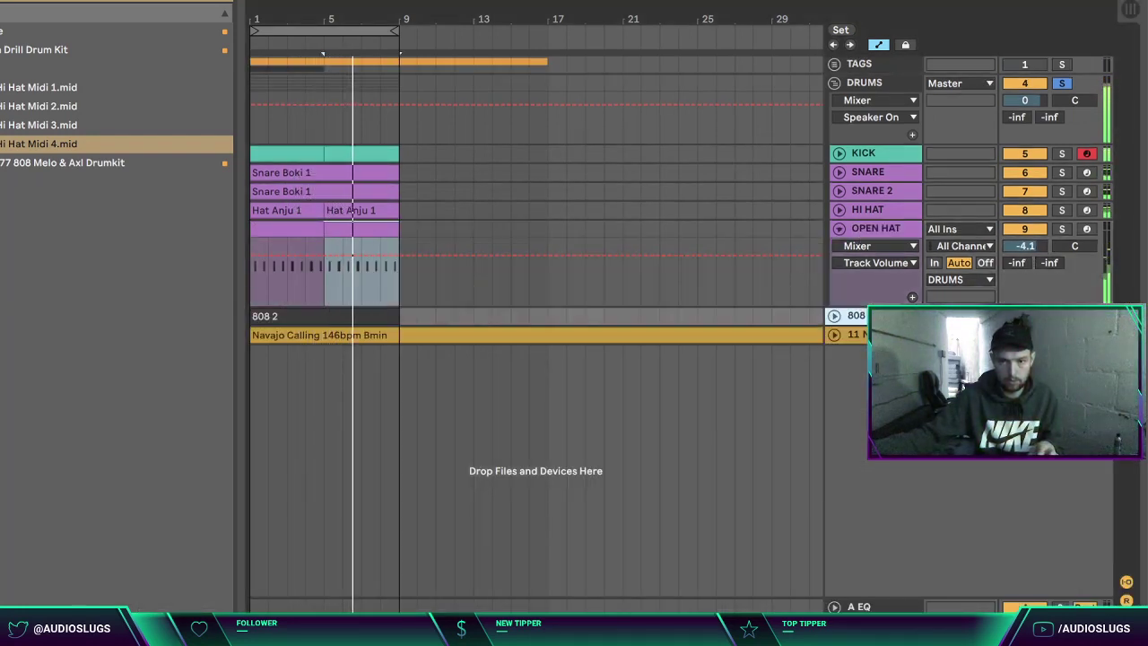
click(223, 1)
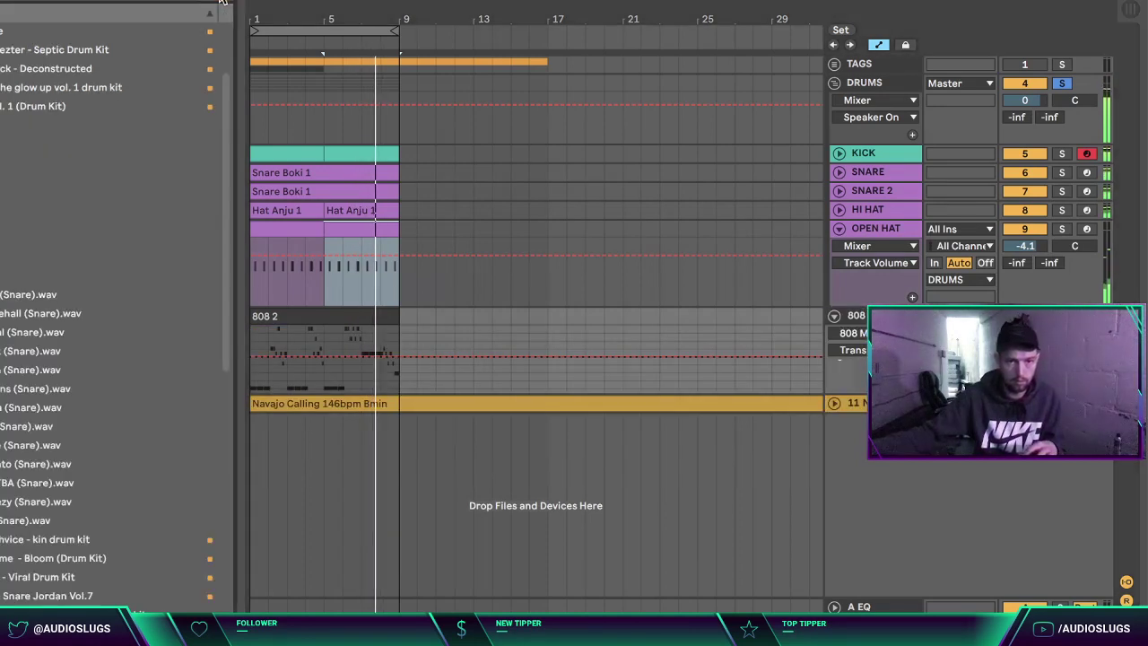
click(5, 49)
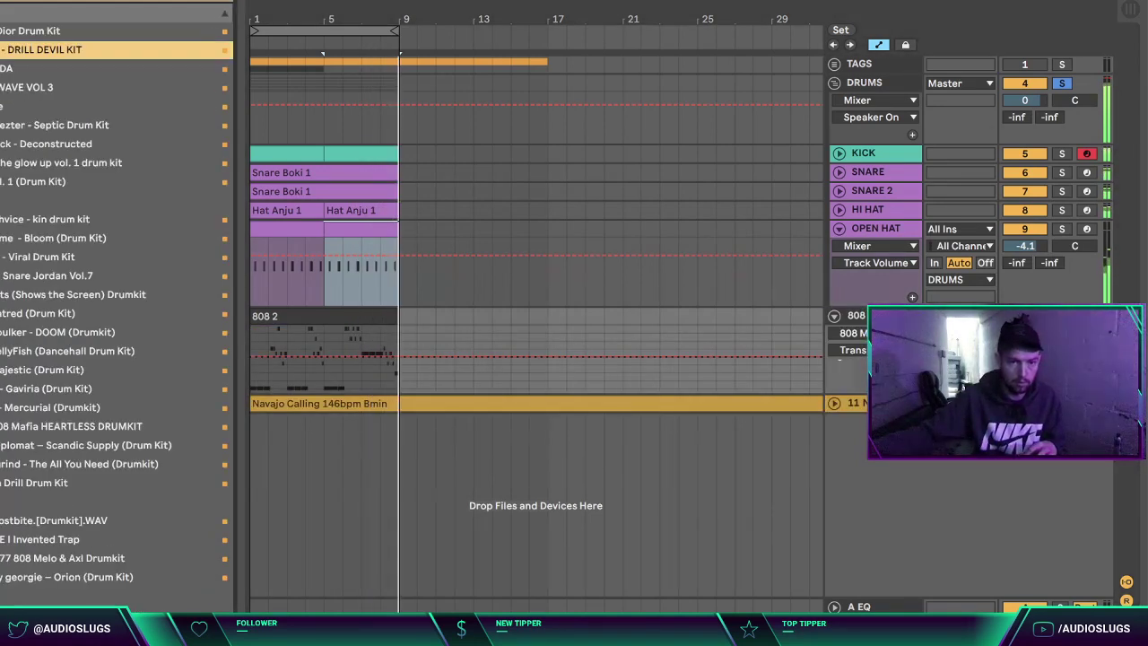
click(1, 70)
click(4, 87)
click(13, 105)
click(18, 124)
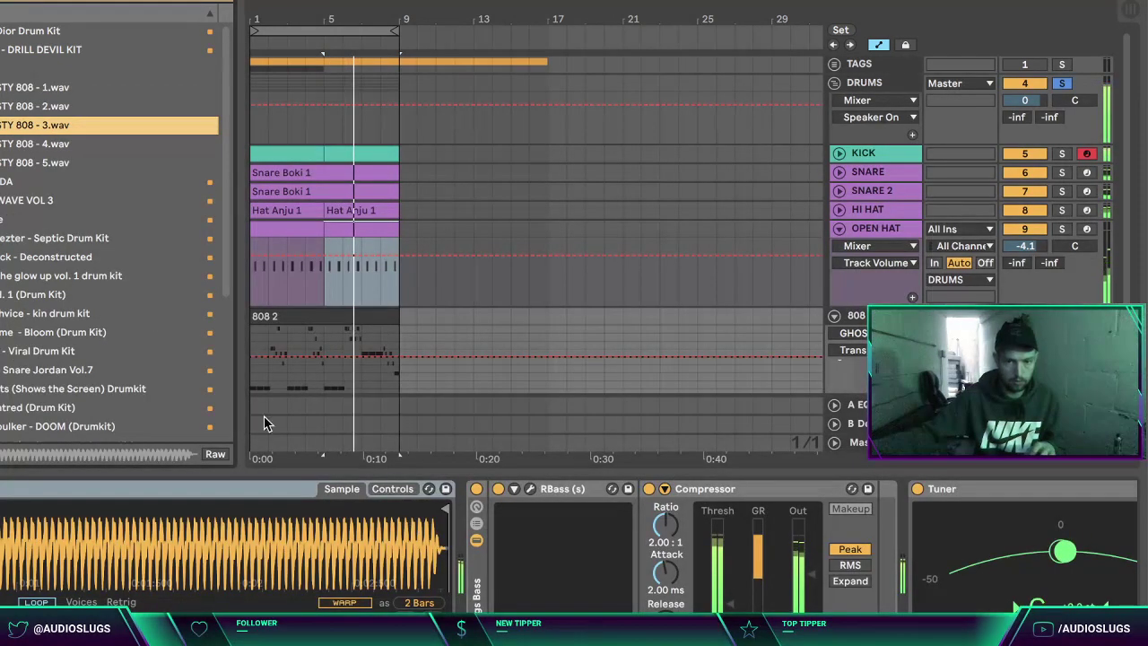
key(Down)
key(Down)
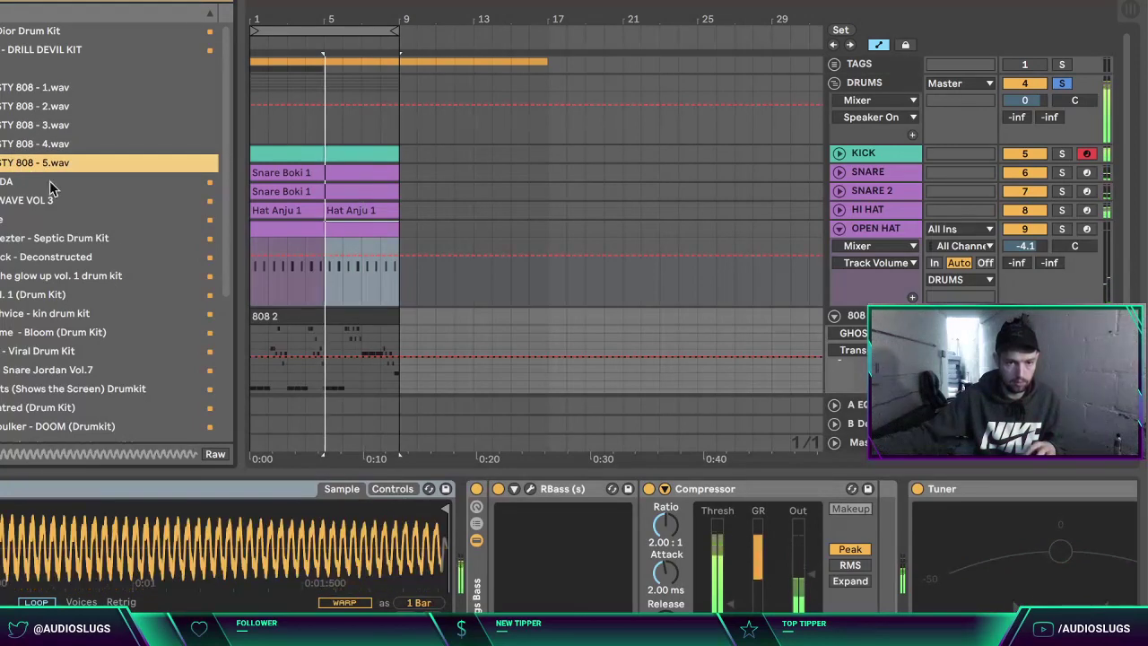
Step: Set the glide mode of the 808 track's sampler to Glide
double_click(339, 391)
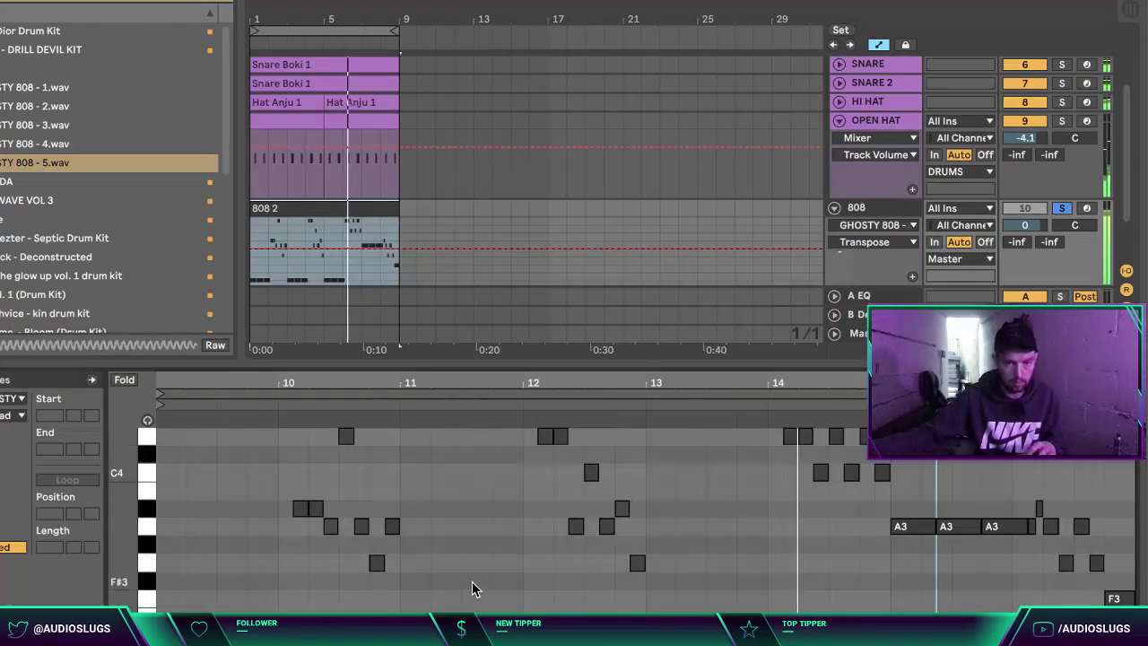
key(shift+Tab)
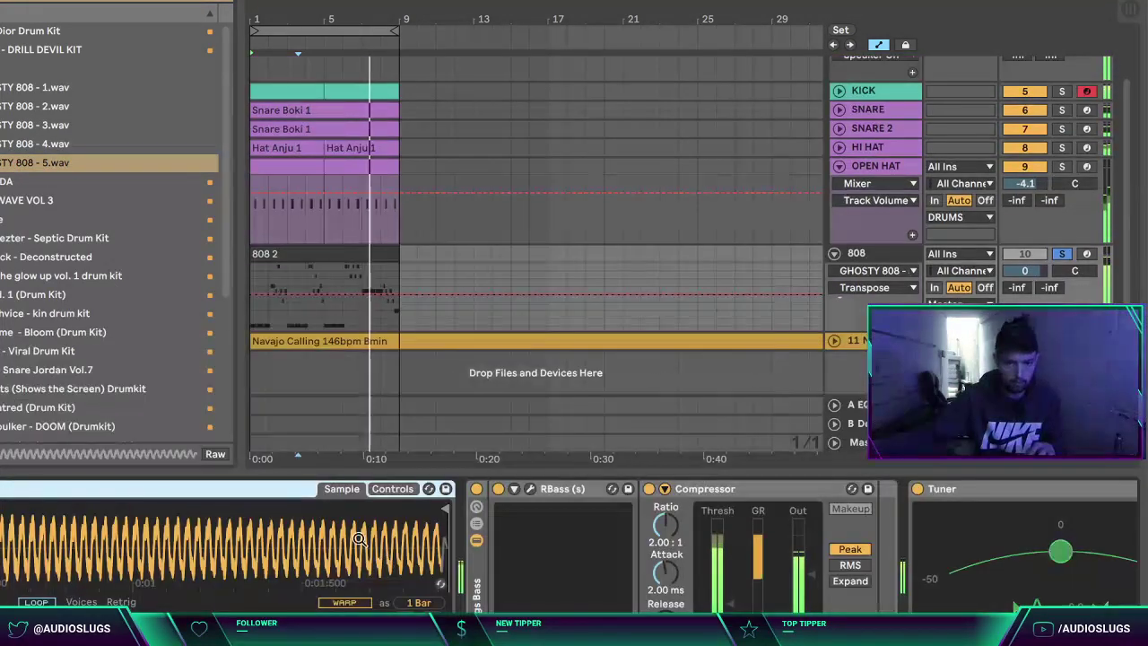
click(393, 489)
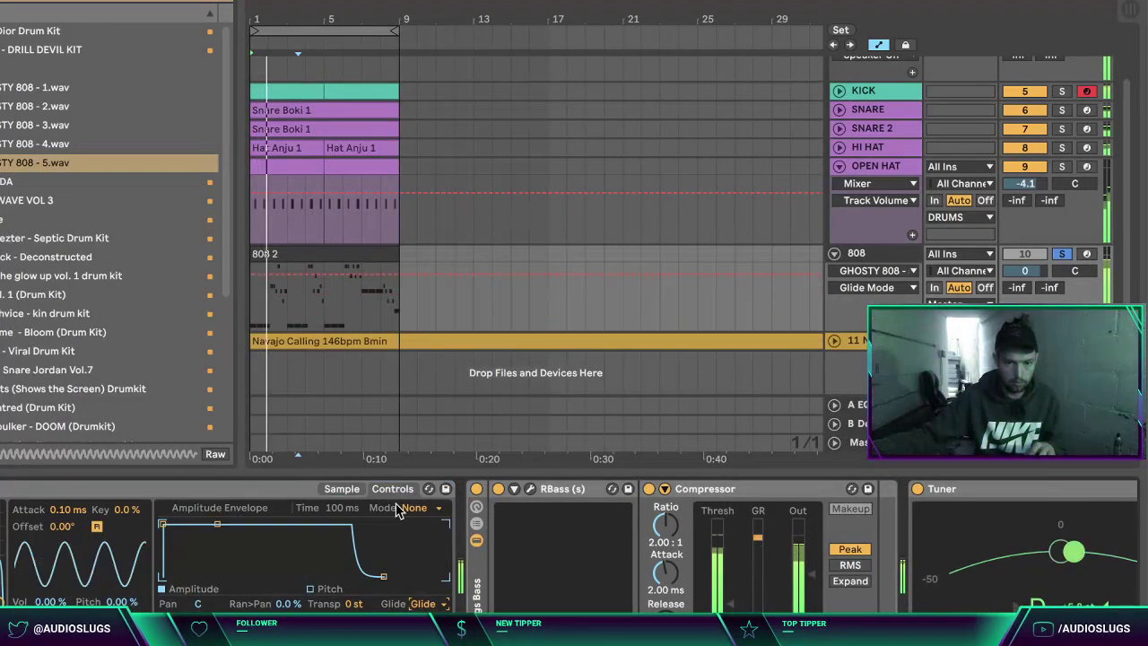
Step: In the 808 clip, raise the first A#3 note of bar 10 one octave to A#4 and lengthen it slightly
double_click(302, 269)
click(300, 509)
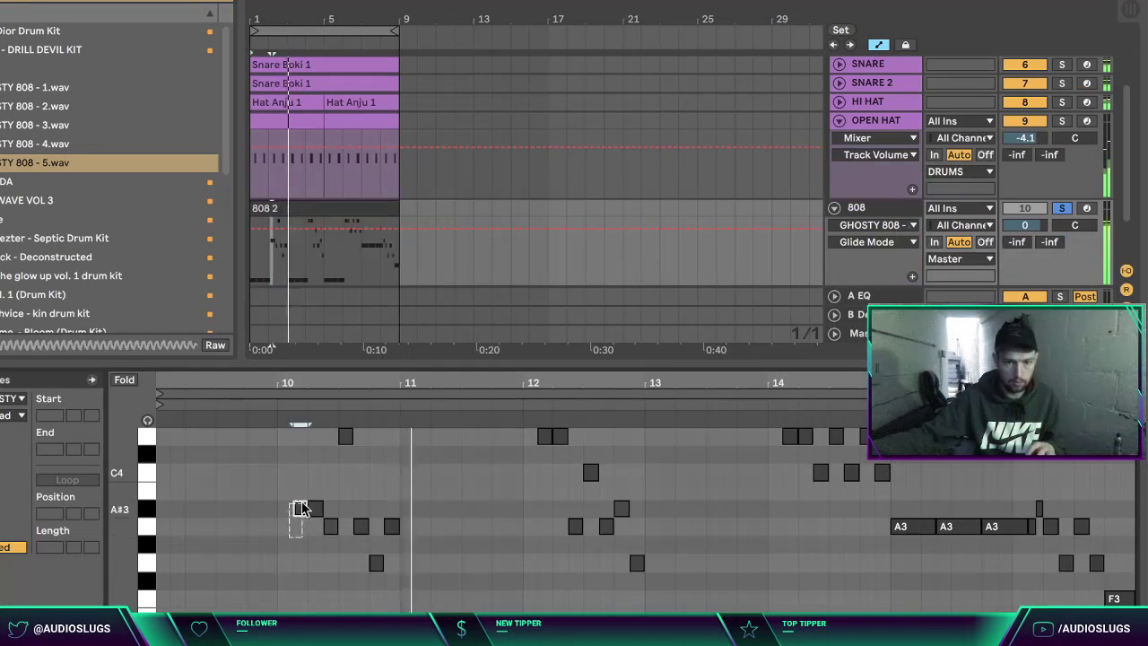
key(shift+Up)
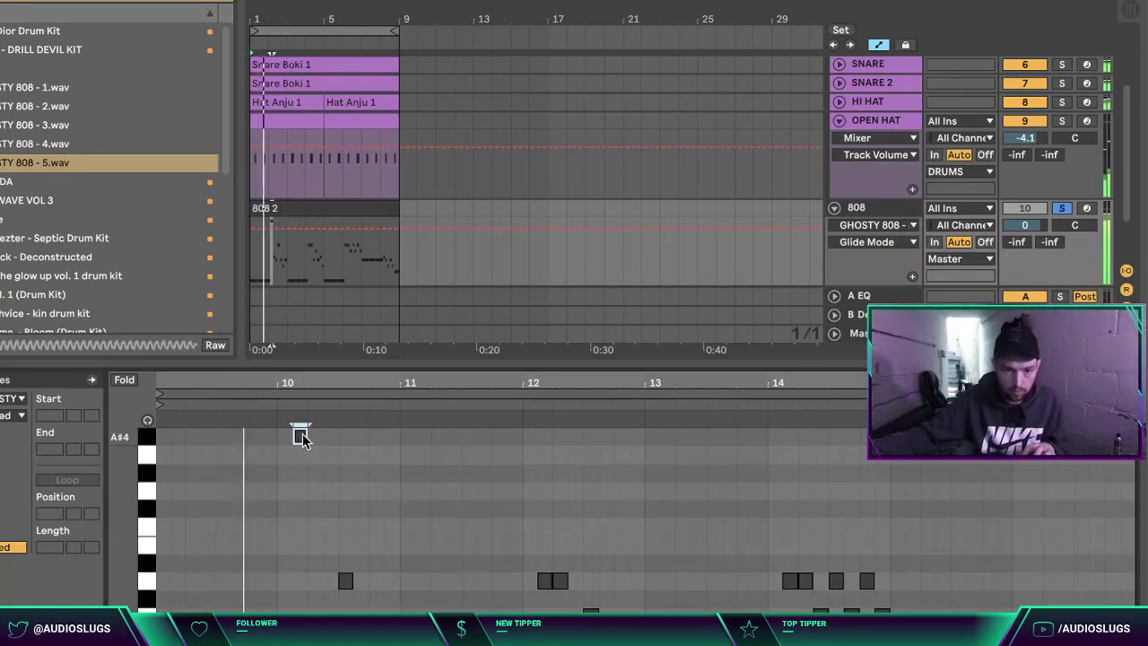
click(369, 489)
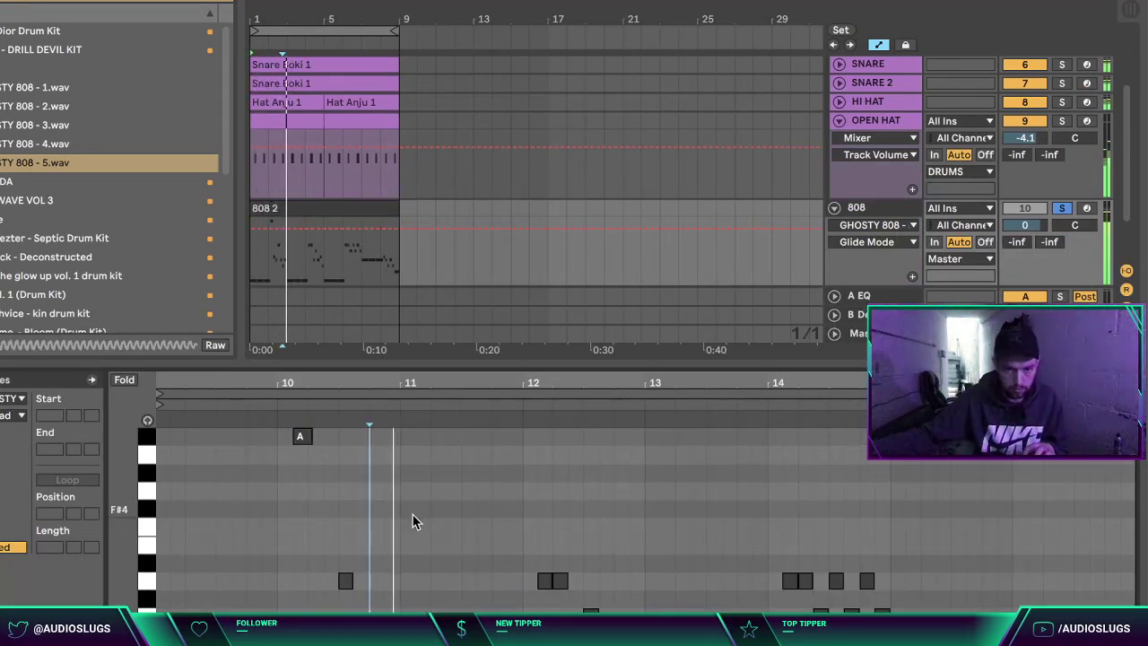
Step: Raise the second D4 note of bar 12 in the 808 clip one octave to D5 and lengthen it slightly
click(549, 534)
scroll(551, 606, down, 1)
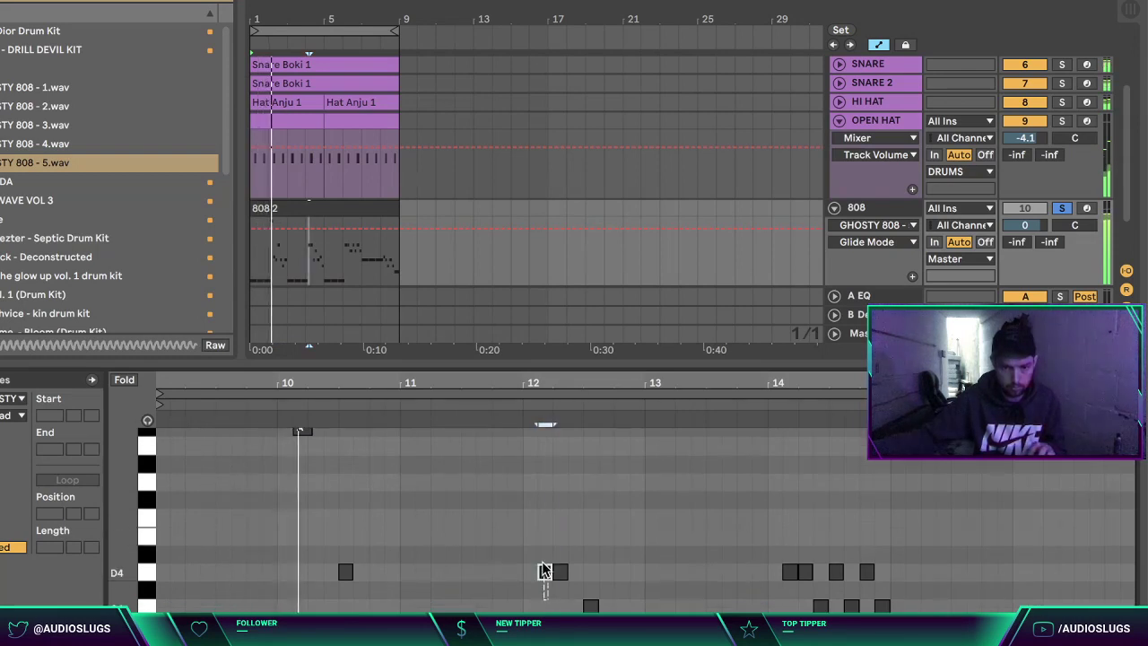
scroll(538, 556, up, 3)
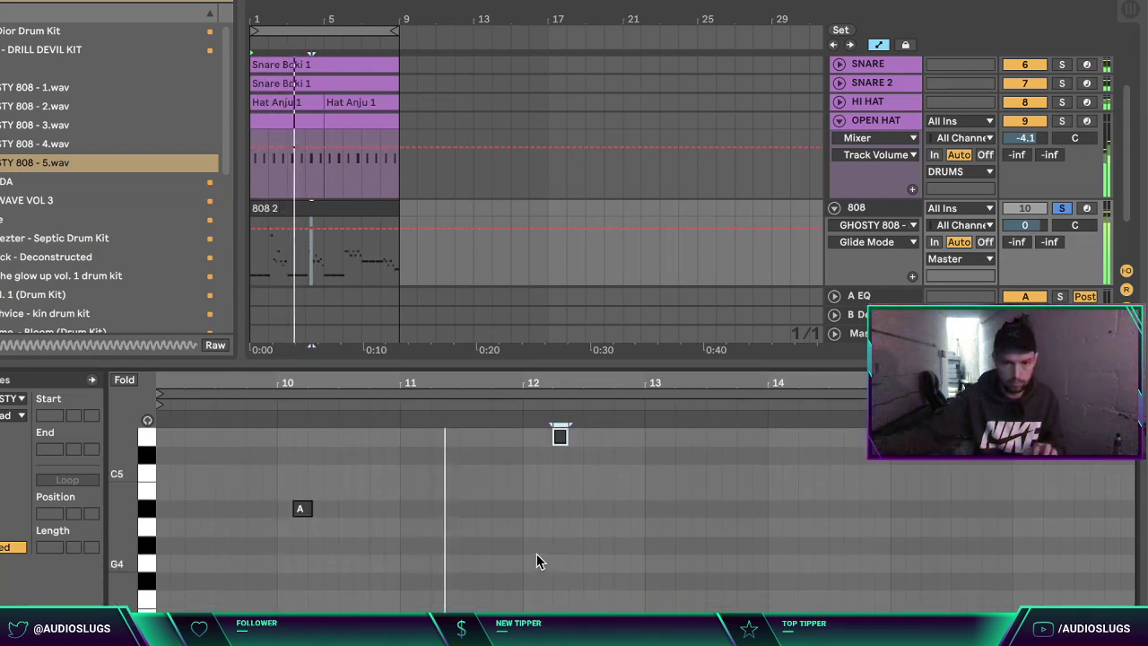
click(562, 436)
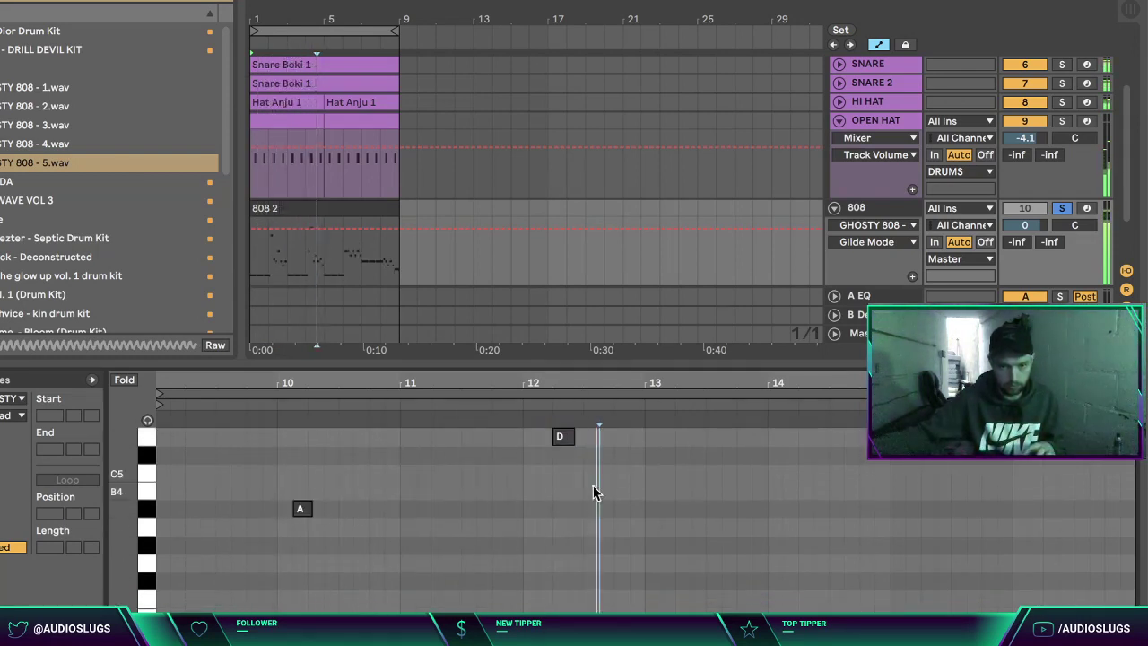
Step: Move the second D4 note and the C4 note right after it in bar 14 of the 808 clip up an octave
scroll(679, 526, down, 5)
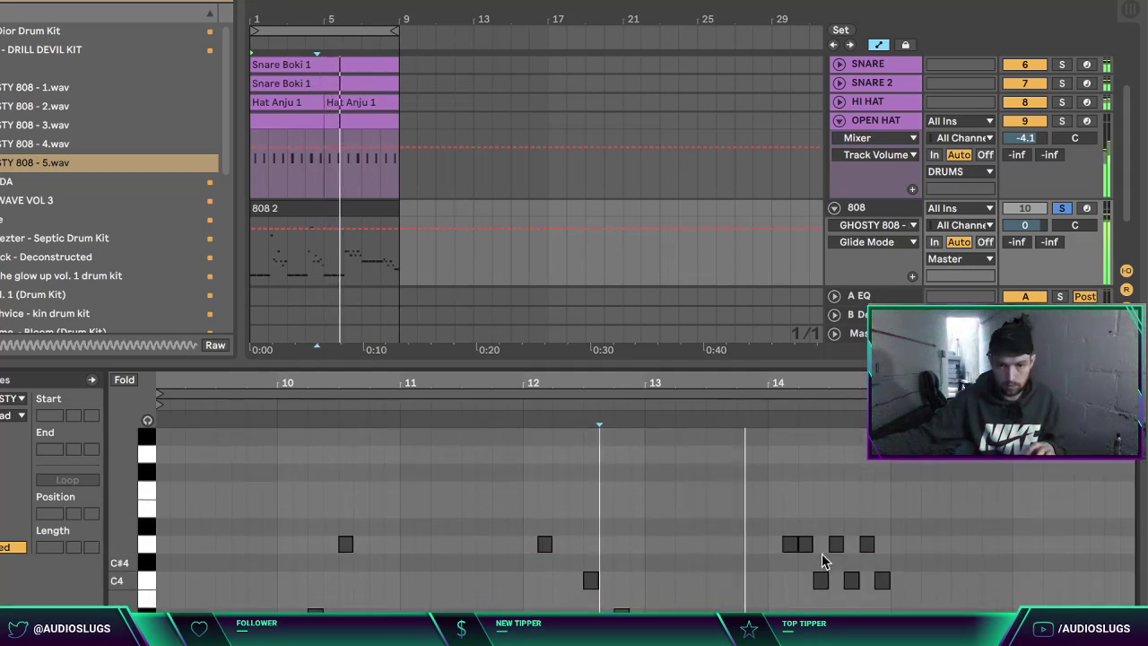
scroll(718, 517, up, 3)
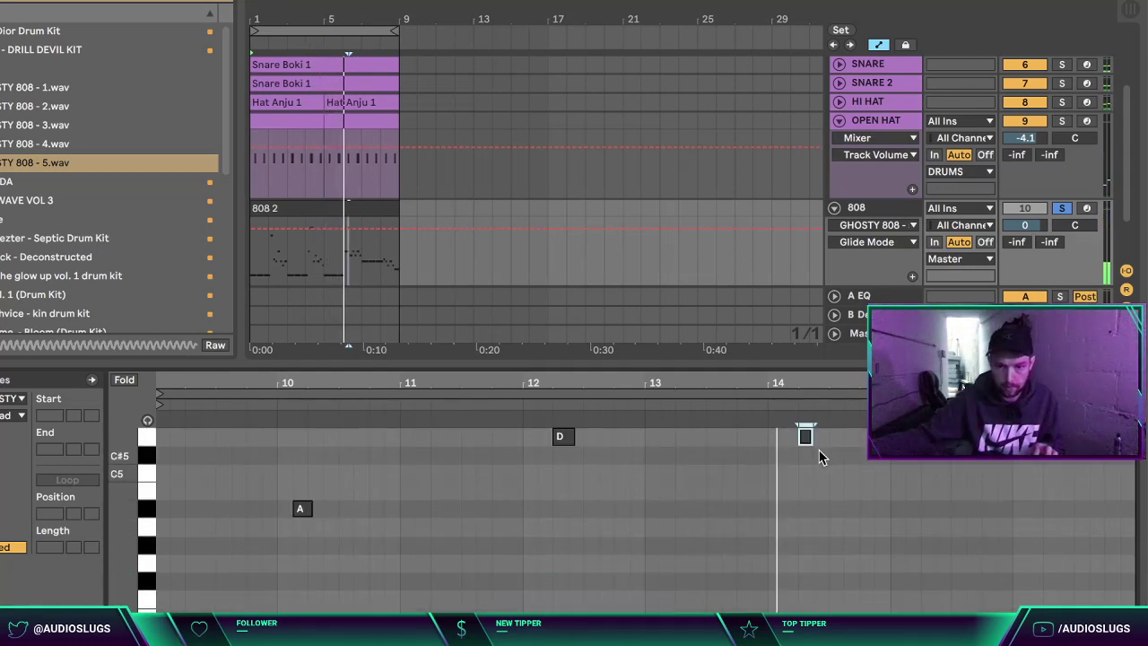
scroll(819, 468, down, 3)
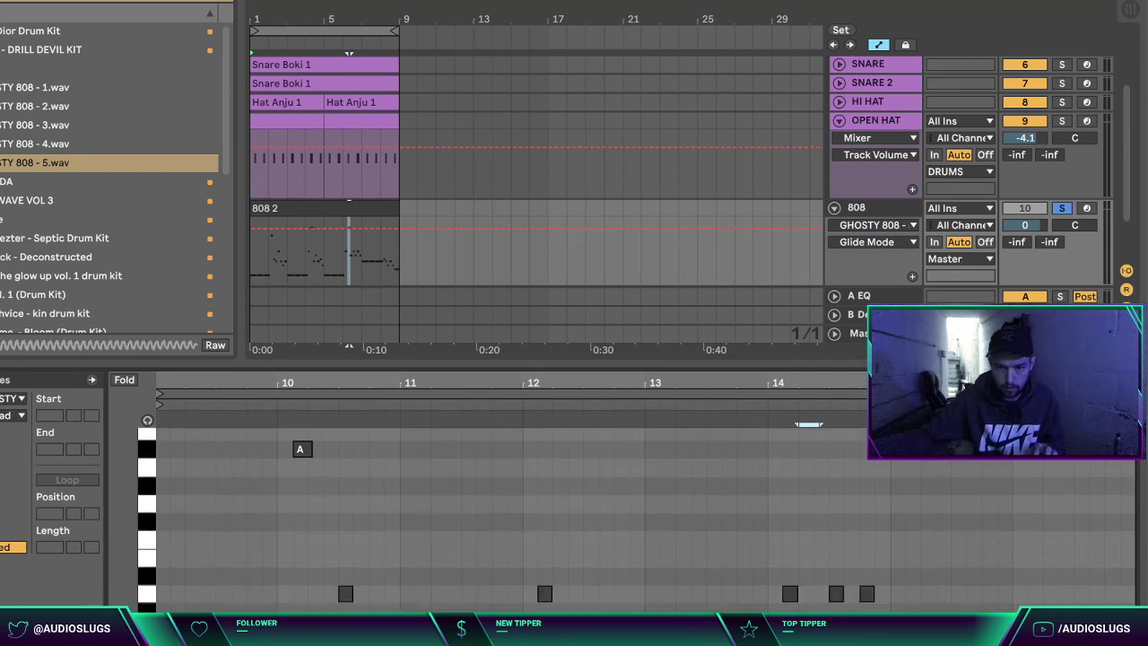
scroll(820, 468, up, 1)
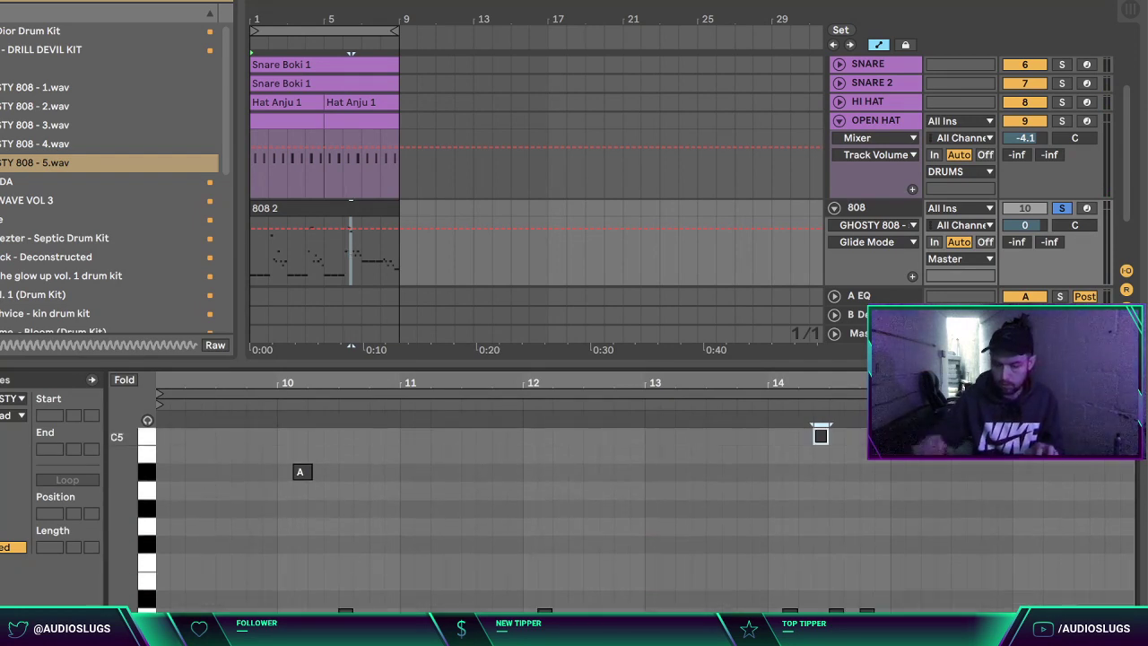
click(747, 414)
click(834, 494)
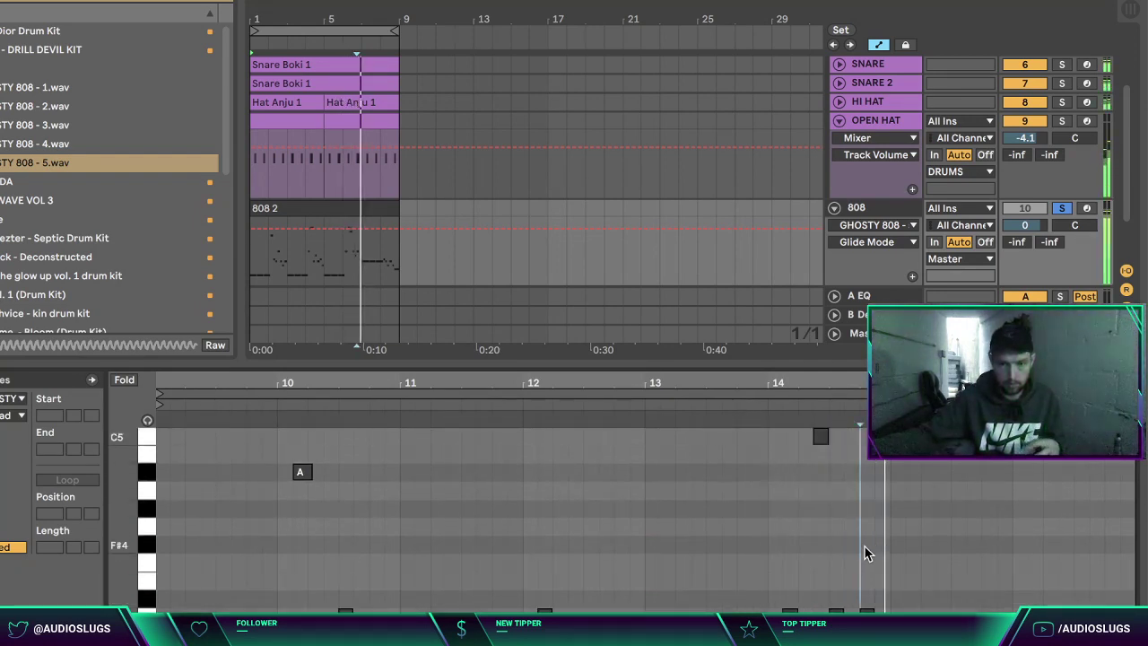
Step: Remove the short A#3 note just after bar 16 begins in the 808 clip and close the note editor
scroll(889, 541, down, 9)
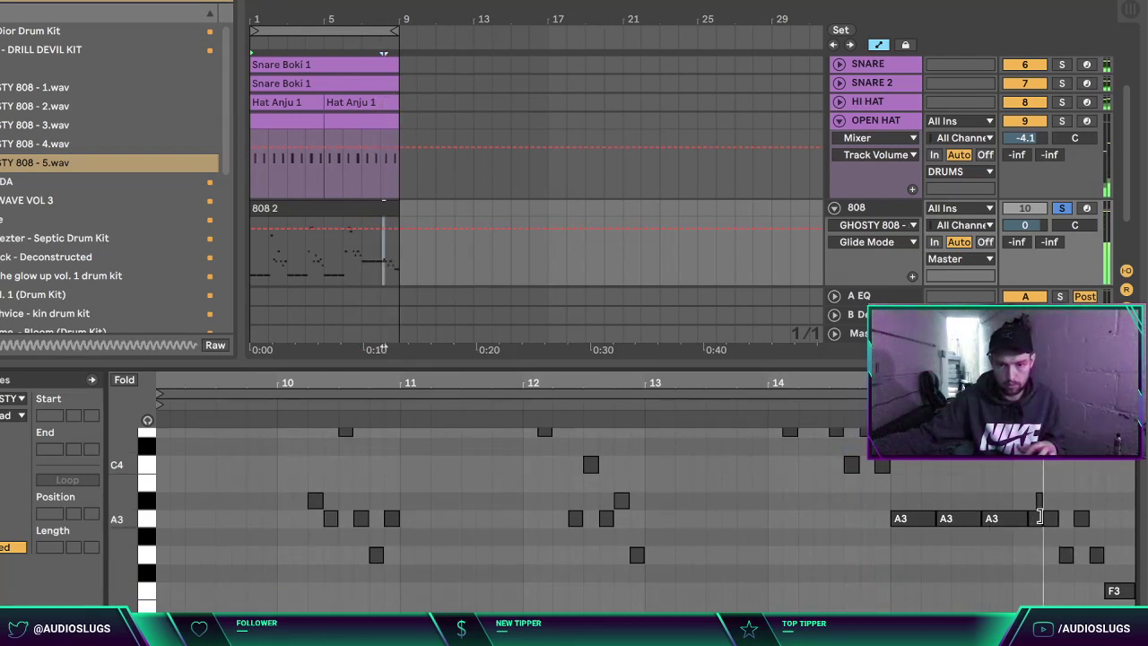
drag(1057, 533, 933, 475)
click(1067, 491)
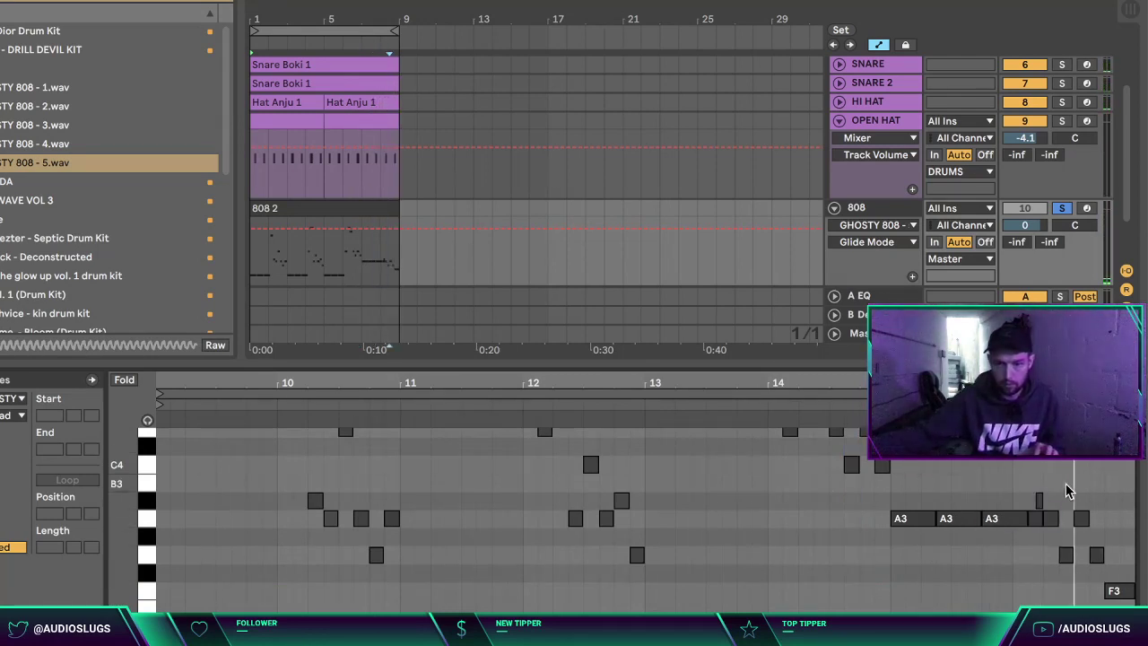
scroll(1027, 502, up, 5)
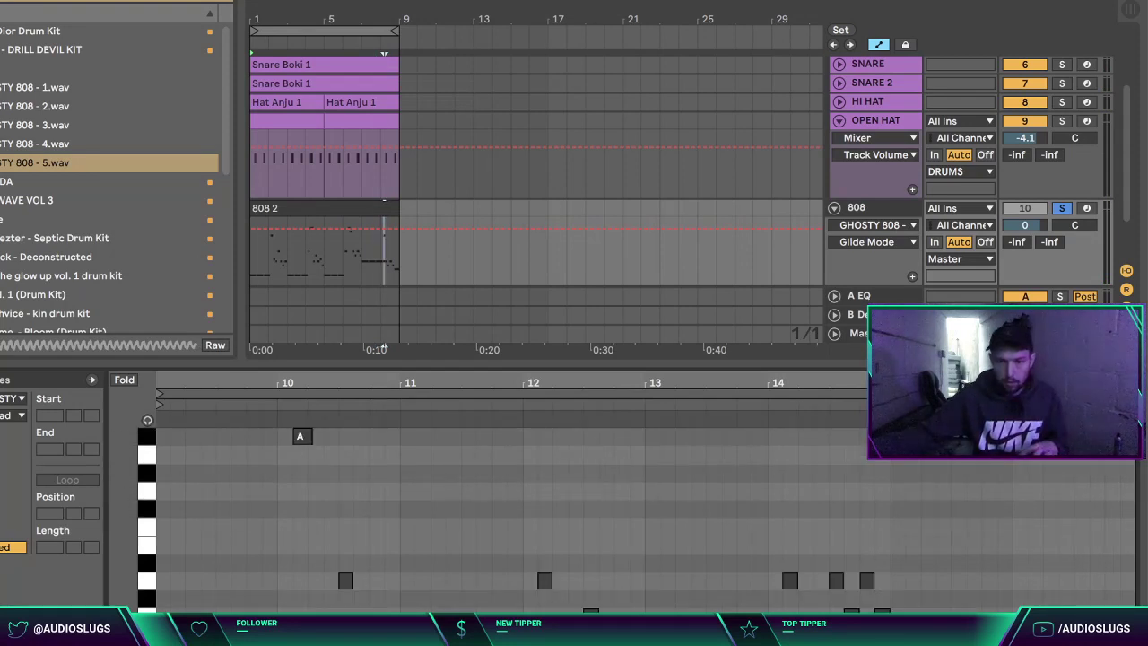
scroll(1085, 552, down, 6)
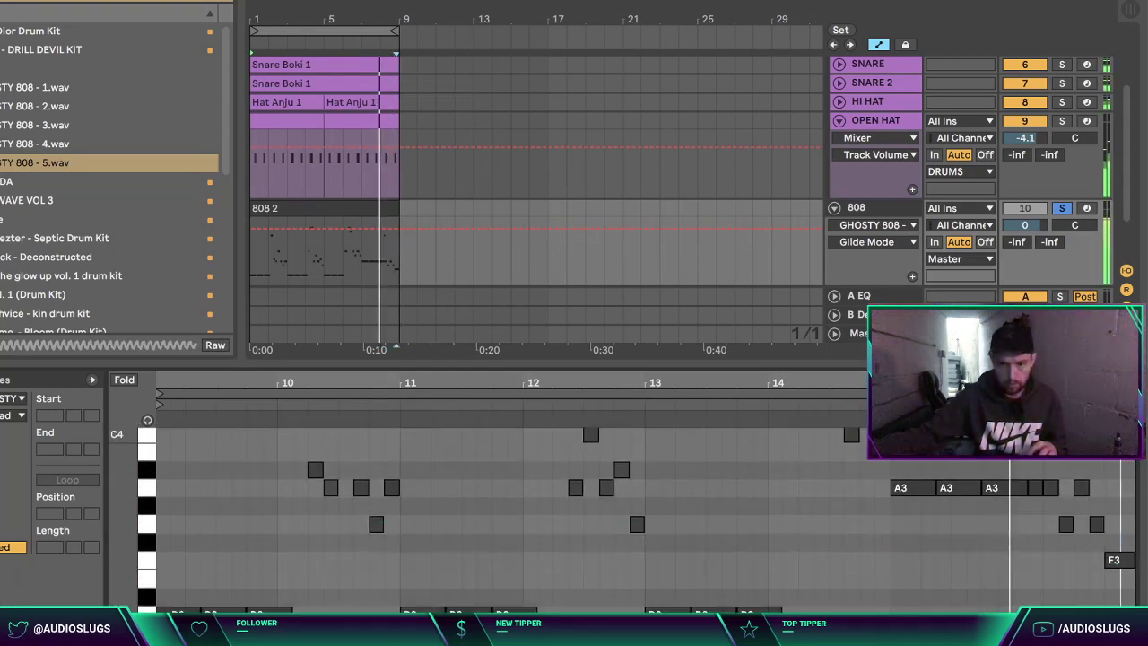
click(1131, 640)
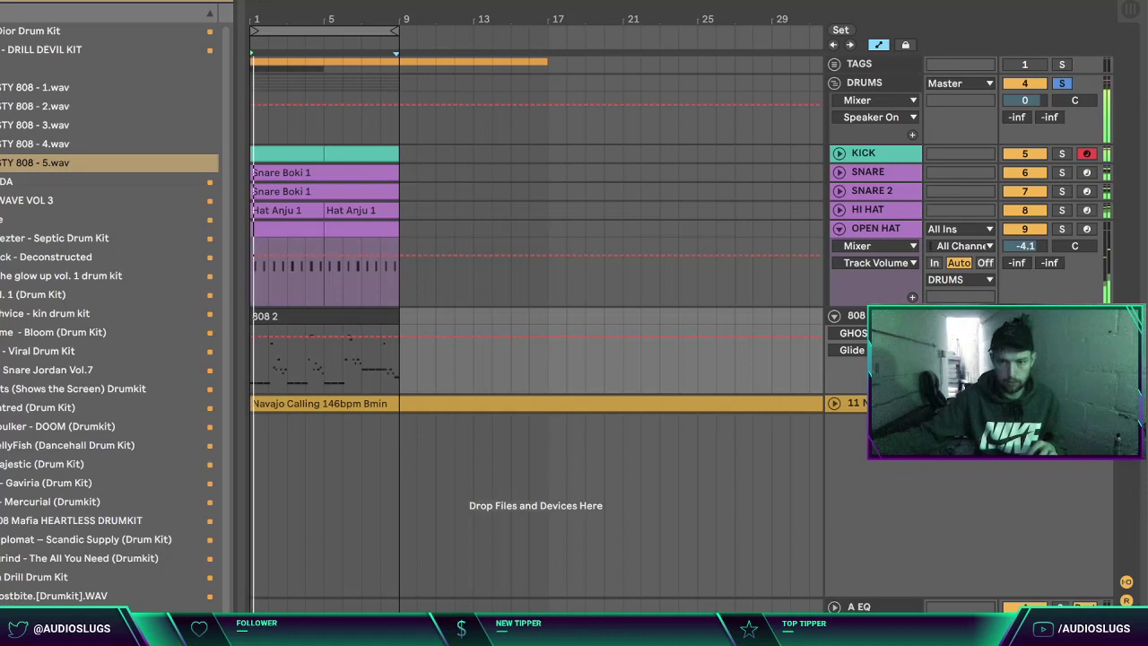
Step: Collapse the 808 track, the OPEN HAT track and the DRUMS group in the arrangement
click(856, 316)
key(Left)
key(Up)
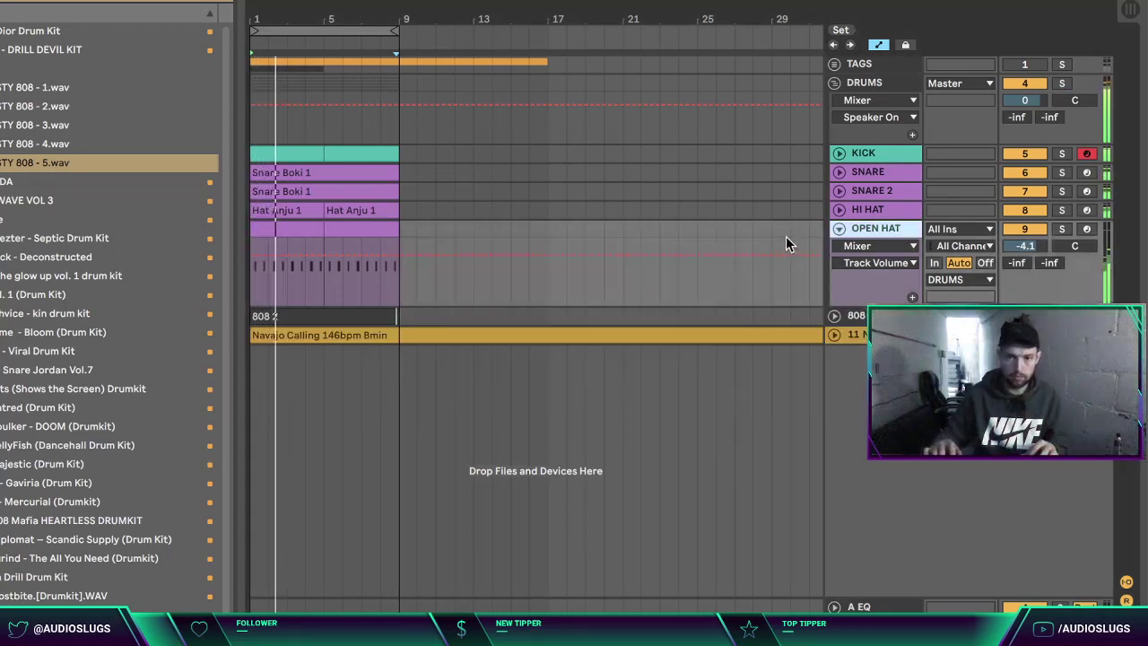
key(Left)
key(Up)
key(Up)
key(Up)
key(Up)
key(Up)
key(Left)
Step: Set the Navajo Calling sample track's volume to -4.8 dB and collapse the track
key(Down)
key(Down)
key(Down)
key(Right)
key(Left)
key(Up)
key(Right)
drag(1040, 139, 1039, 166)
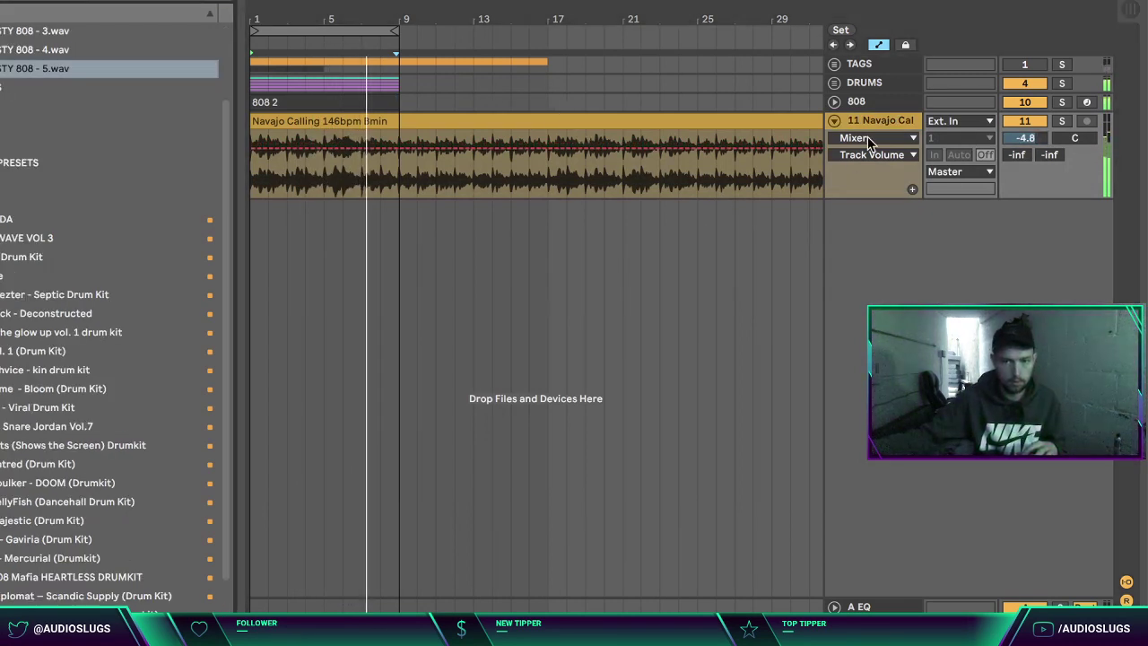
click(834, 120)
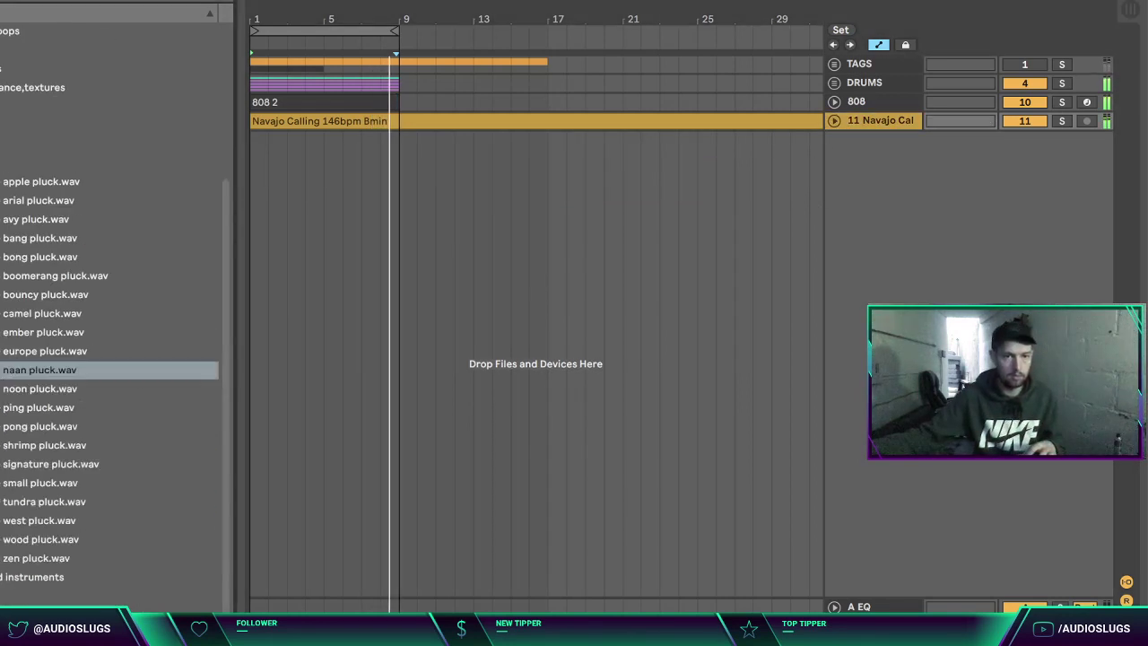
Step: Browse from the pluck samples up to the one-shot kits and select the Exotic one-shot kit
key(Left)
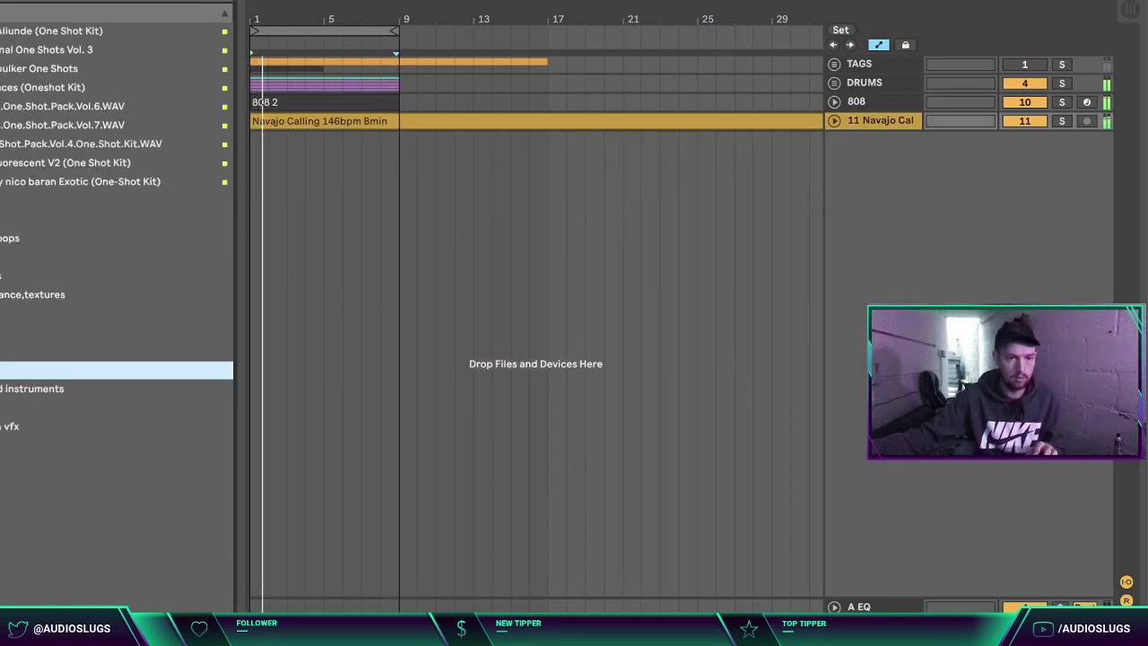
key(Left)
key(Up)
key(Down)
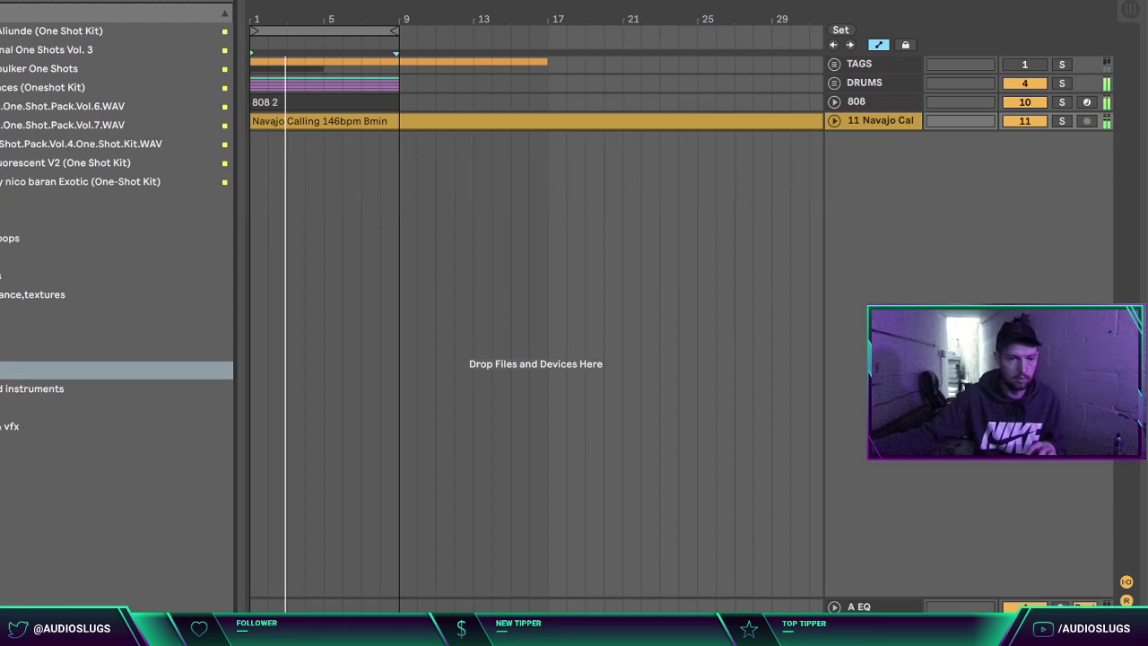
click(4, 181)
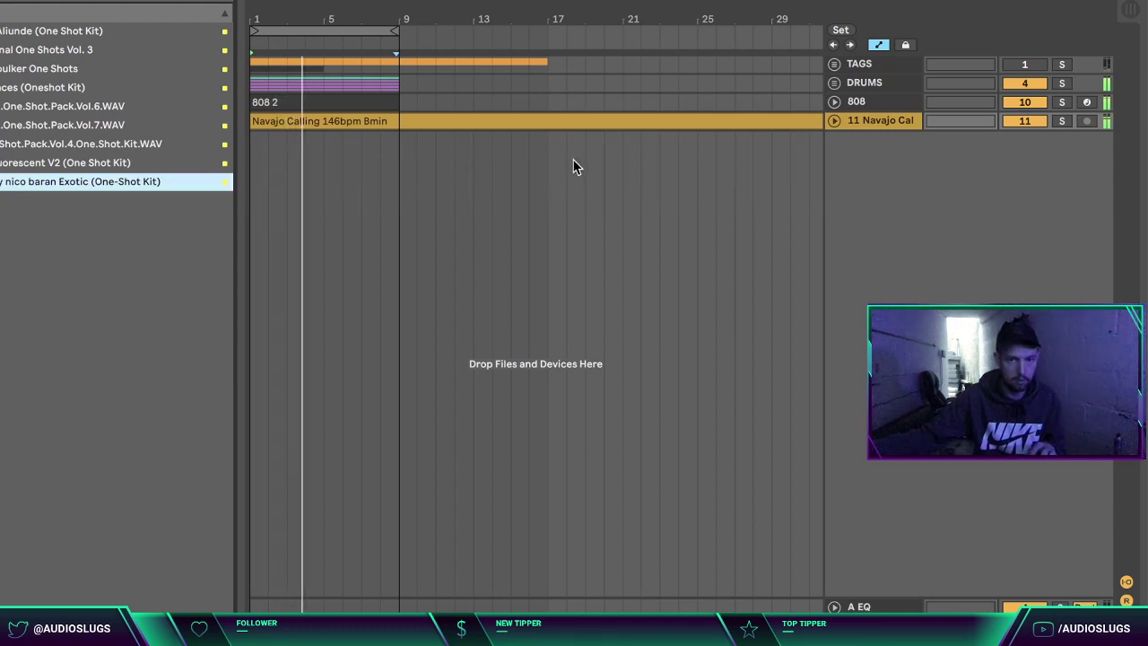
Step: Duplicate the DRUMS and 808 clips of bars 1 to 9 so they repeat from bar 9 to bar 17
click(834, 121)
click(403, 179)
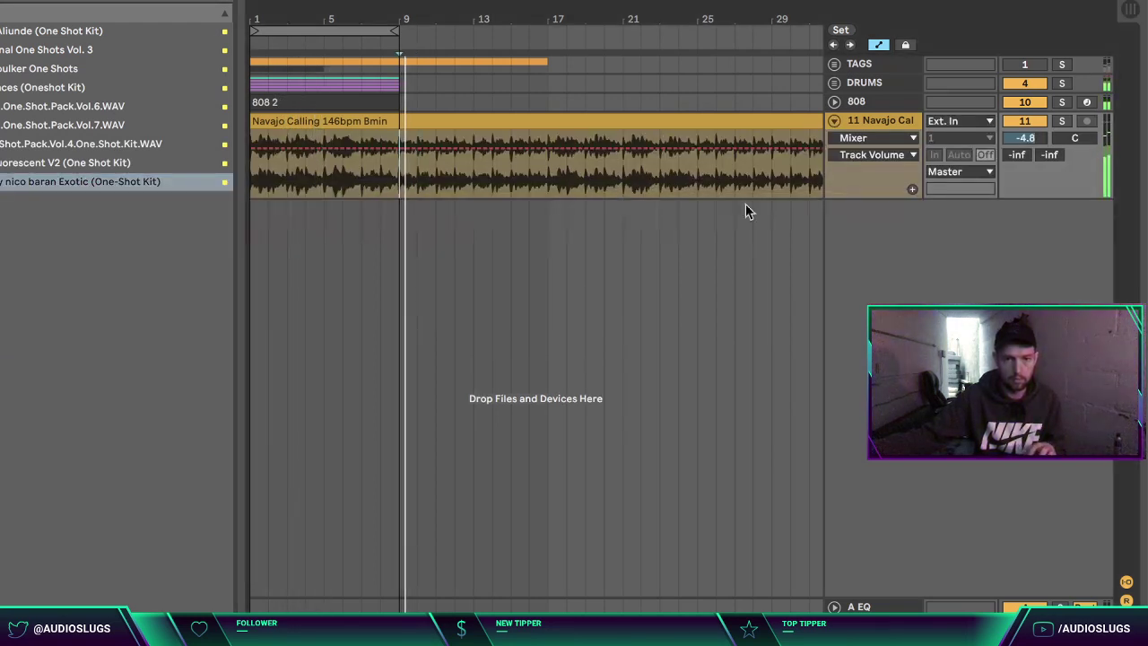
click(269, 85)
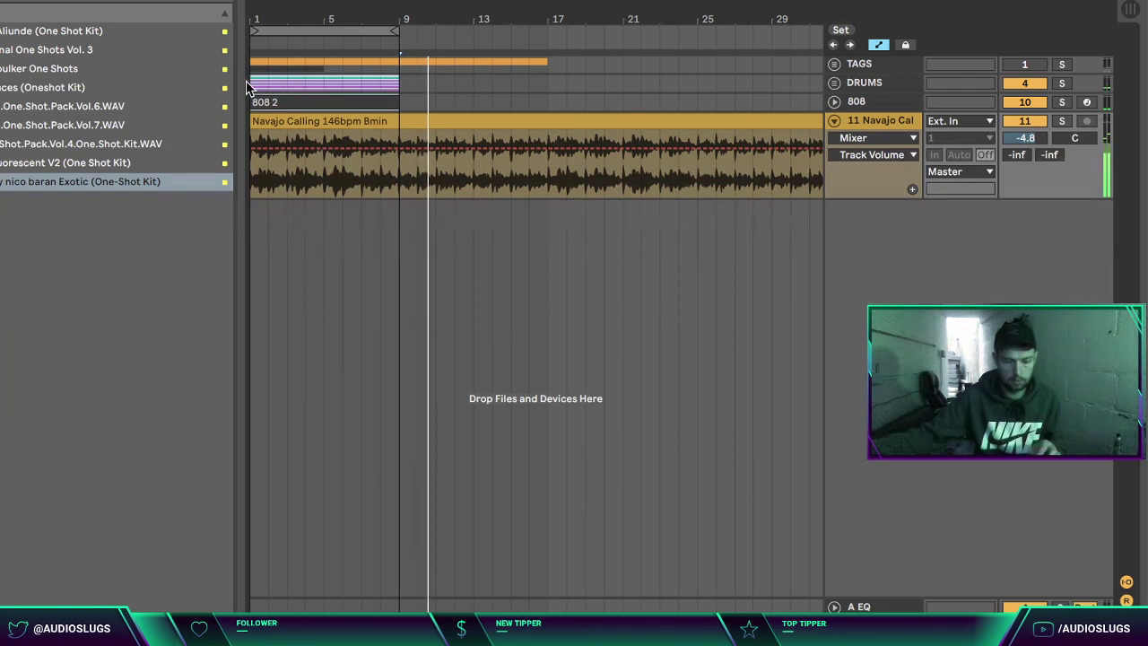
key(ctrl+d)
click(675, 269)
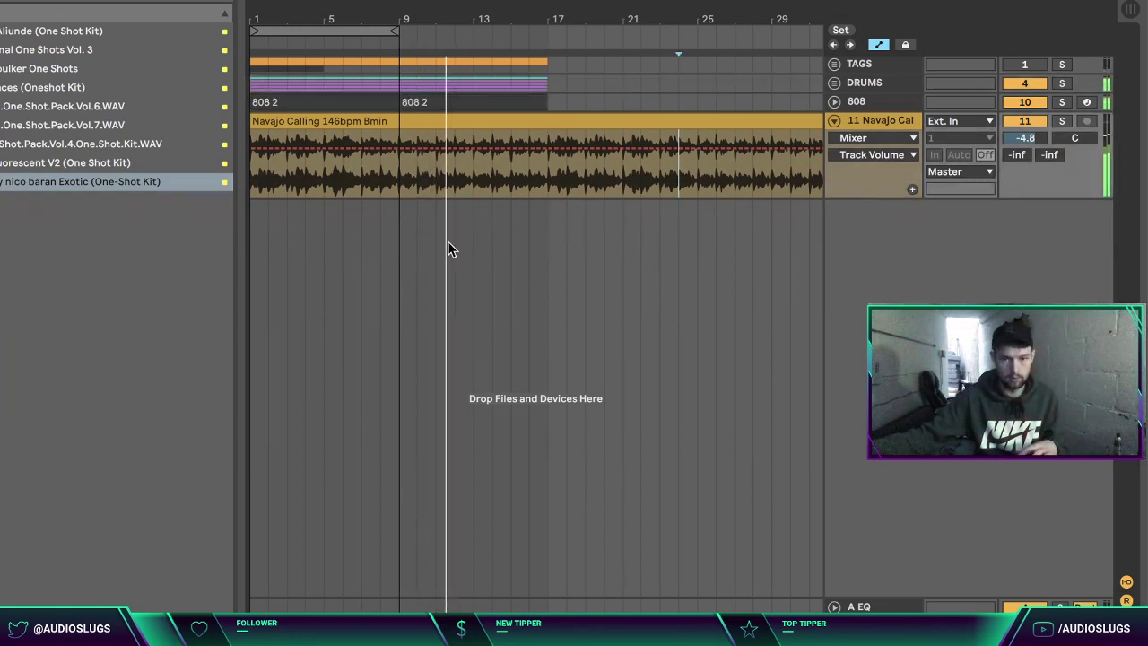
Step: Open the duplicated 808 clip at bar 9 for editing and delete the second D3 note in bar 9
click(833, 102)
click(459, 104)
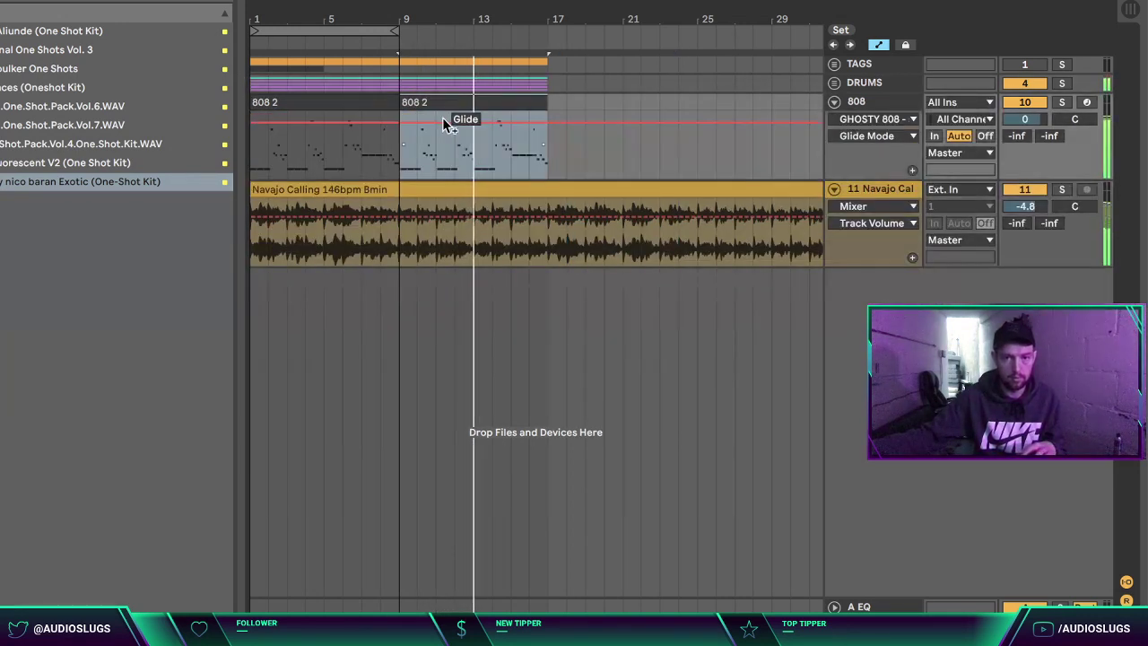
click(346, 104)
double_click(454, 103)
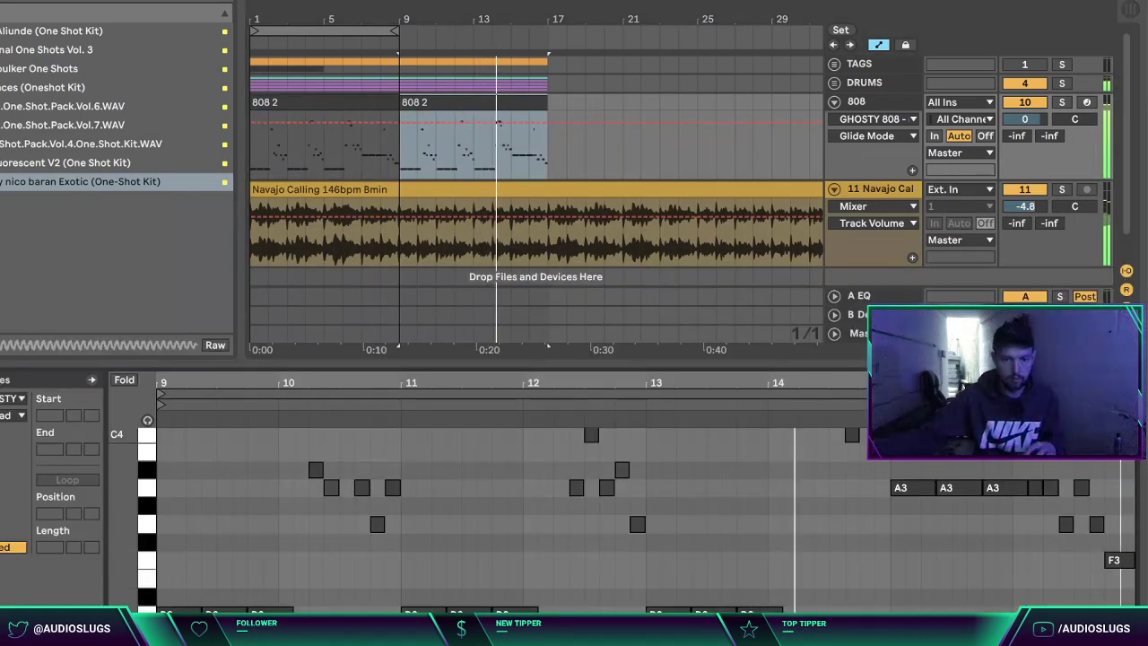
click(225, 612)
key(Delete)
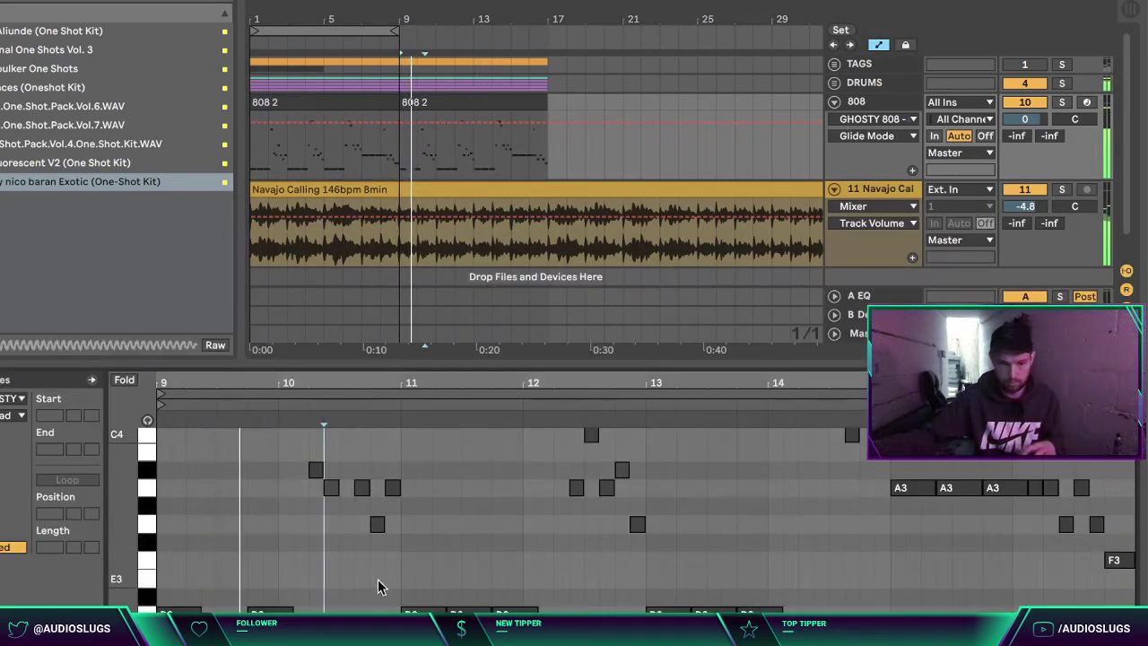
Step: Delete the last three A3, A#3 and G3 notes at the ends of bars 10 and 12 in the duplicated 808 clip
scroll(434, 556, up, 3)
drag(415, 591, 349, 545)
key(Delete)
scroll(628, 533, down, 2)
drag(695, 538, 612, 477)
key(Delete)
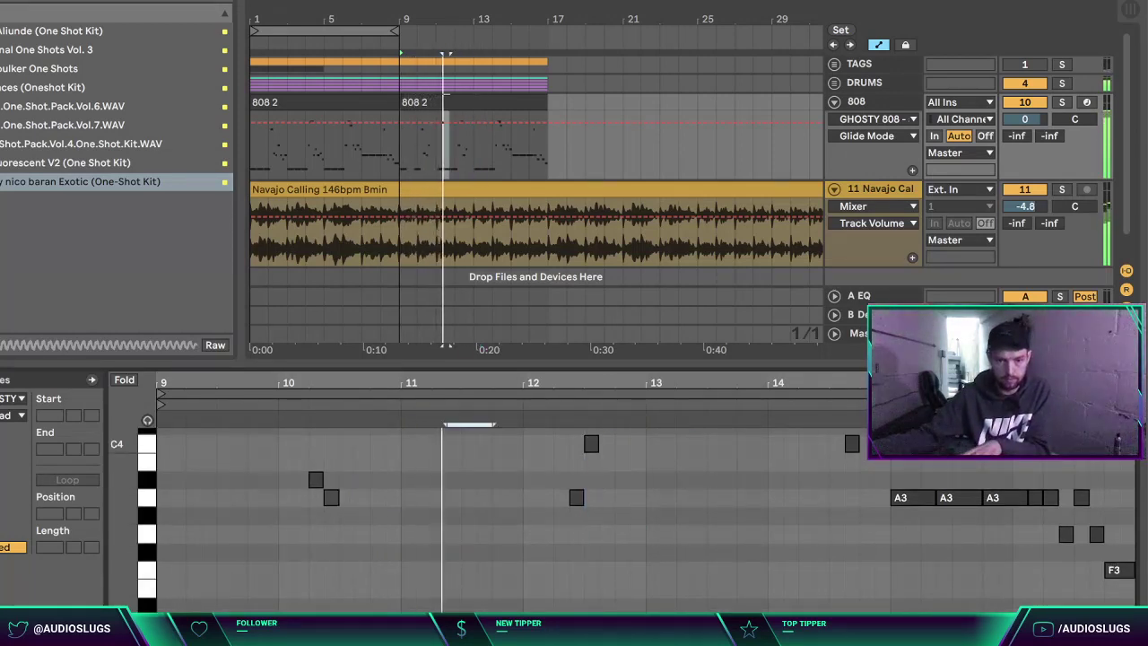
Step: Delete the two C4 notes at the end of bar 14 and the second A3 note in bar 15
scroll(628, 565, up, 6)
scroll(668, 564, down, 8)
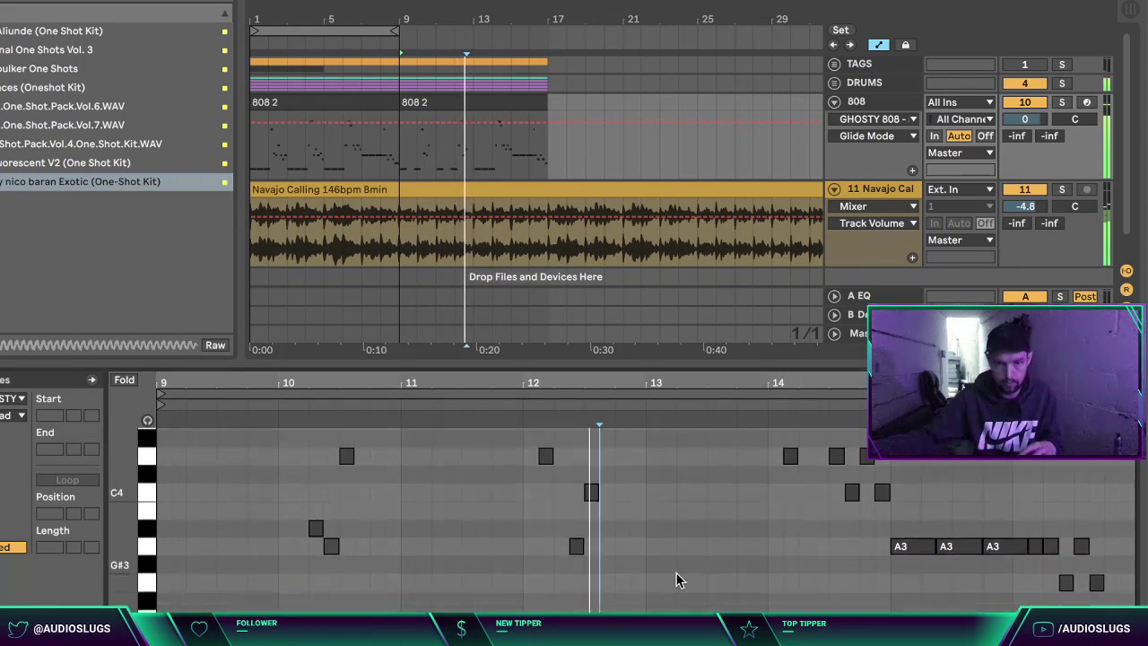
scroll(821, 552, up, 4)
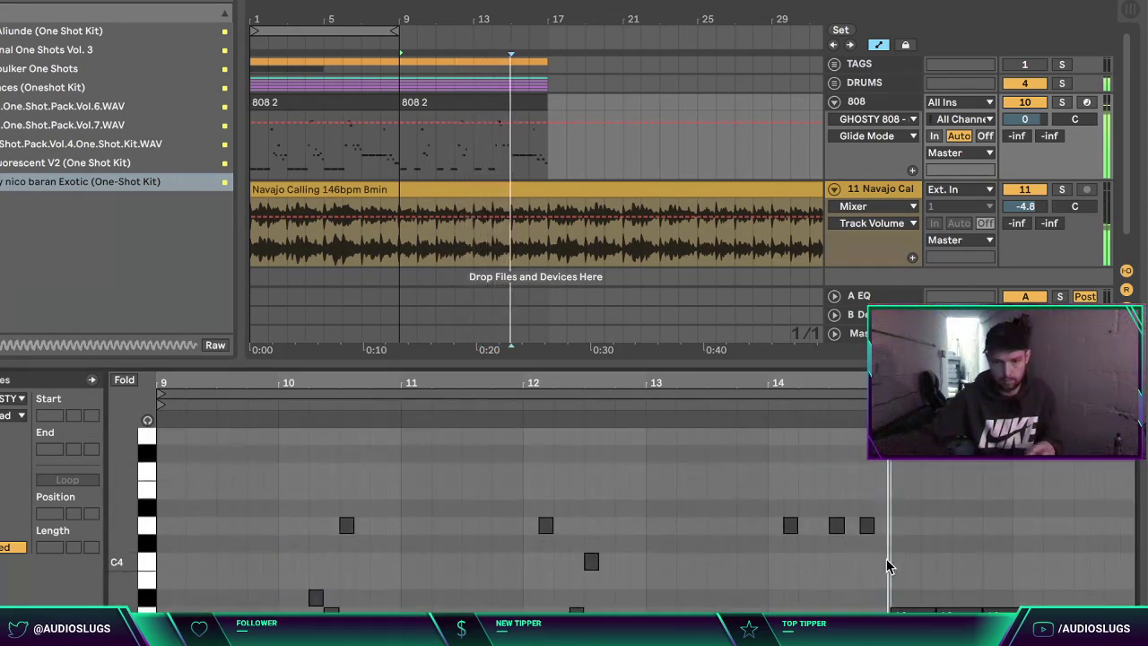
scroll(960, 534, down, 2)
scroll(960, 539, down, 1)
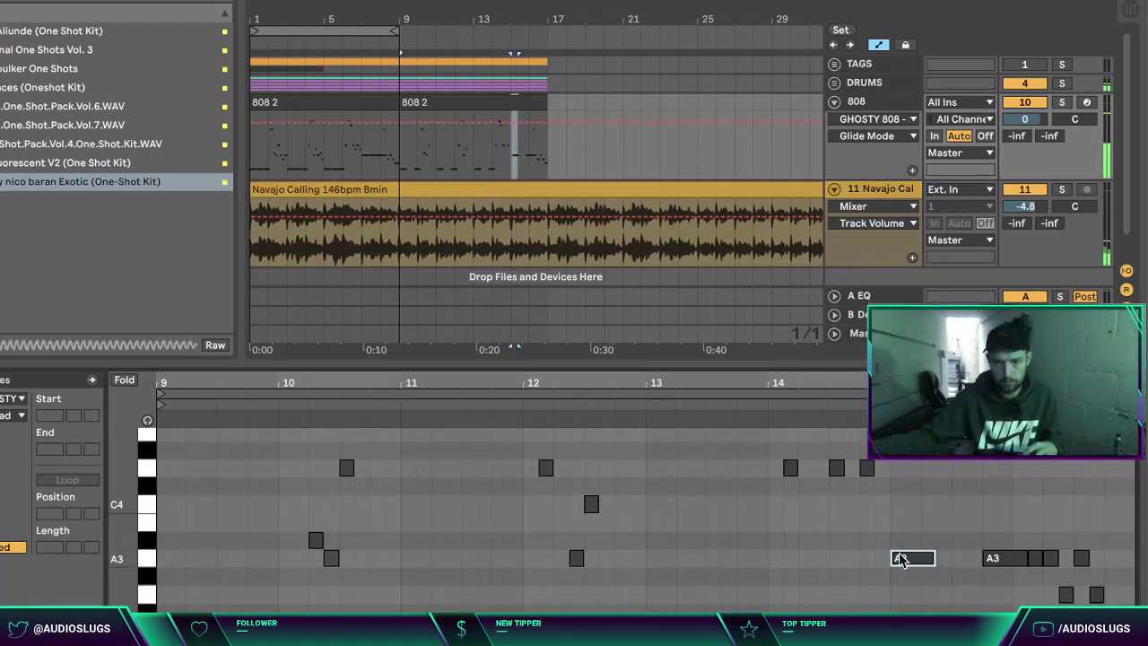
Step: Move the first A3 note of bar 15 down an octave and play the duplicated 808 clip from bar 9
scroll(805, 582, down, 5)
scroll(979, 509, down, 2)
scroll(994, 543, up, 3)
scroll(1032, 543, down, 1)
key(space)
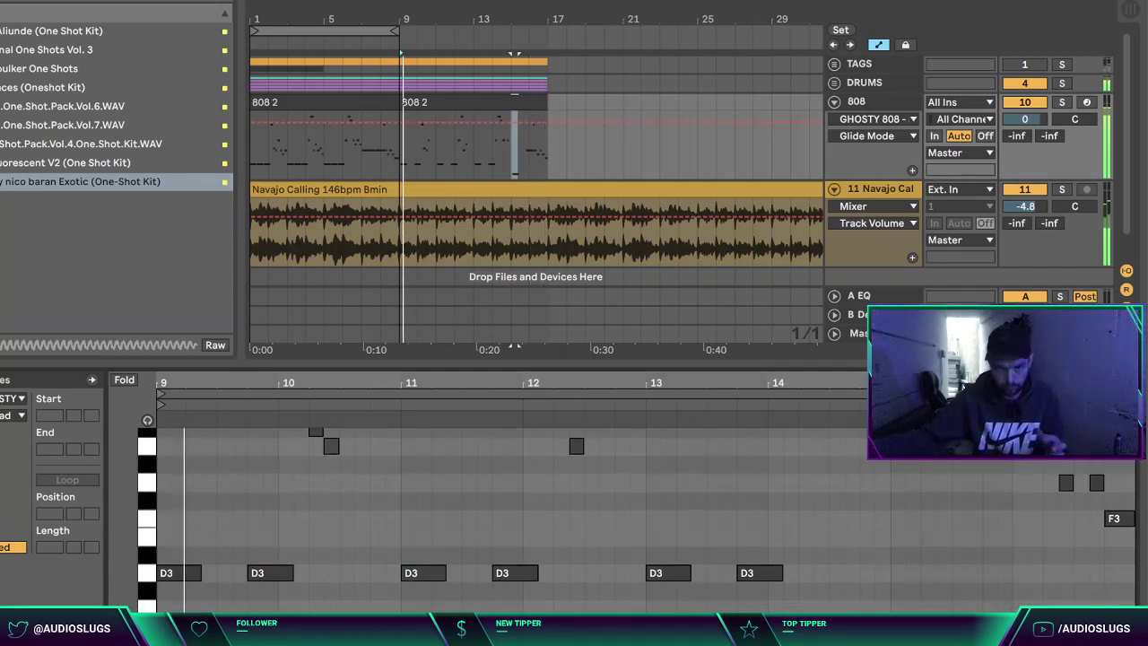
key(ctrl+alt+l)
click(605, 439)
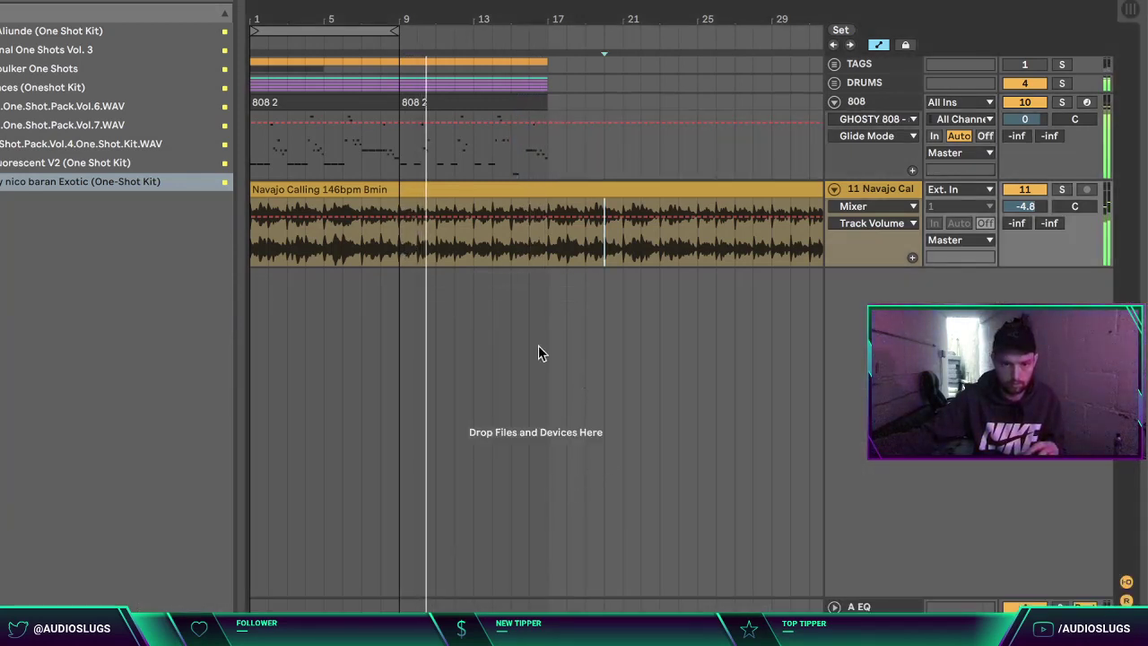
Step: Move the DRUMS clips and the original 808 clip from bars 1 to 9 to start at bar 17
click(328, 101)
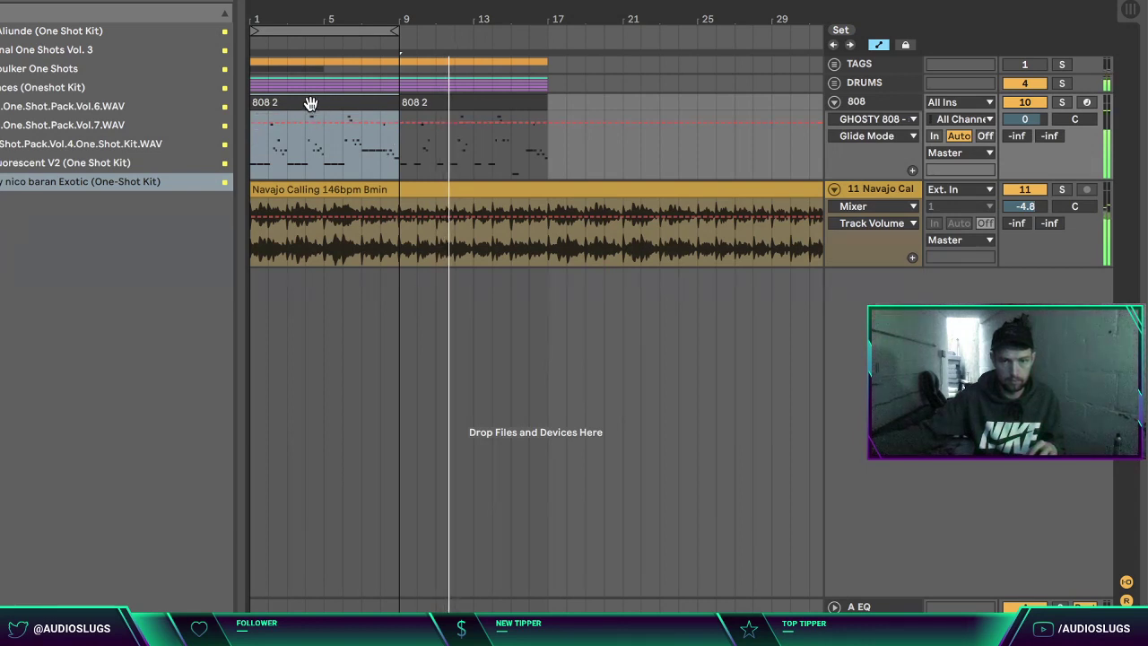
drag(257, 89, 555, 93)
key(Home)
Step: Solo the Navajo Calling track and load the HalfTime plug-in in demo mode on the DRUMS group
click(1062, 189)
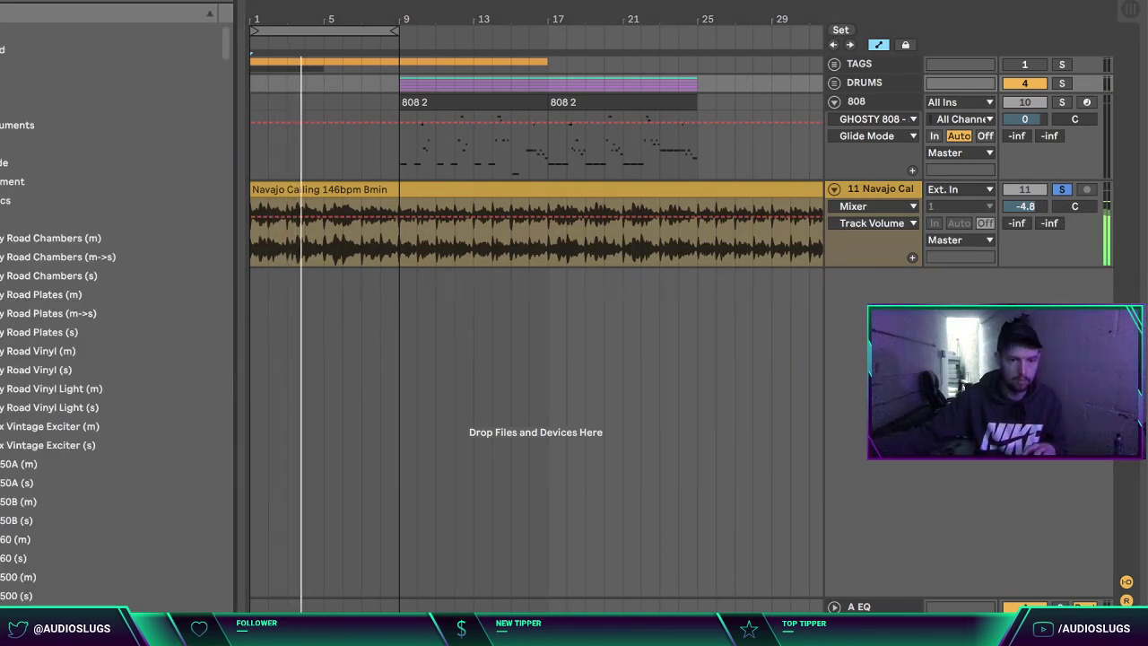
click(2, 88)
double_click(7, 146)
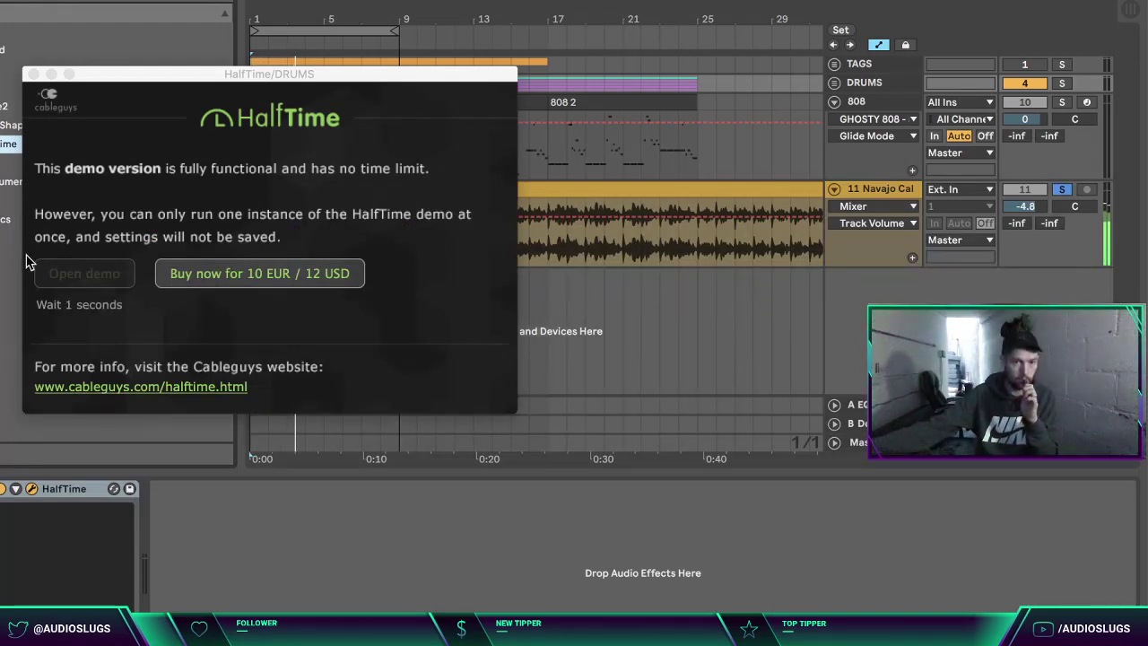
click(83, 278)
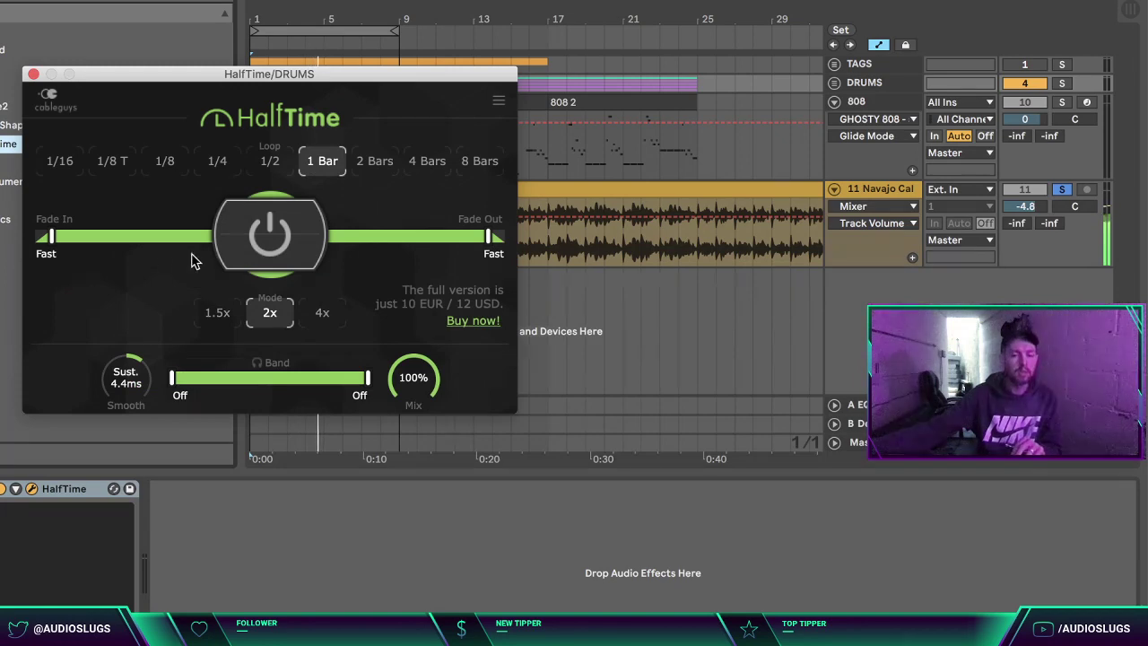
Step: Move the HalfTime plug-in from the DRUMS group to the Navajo Calling track and play the arrangement from the start
click(849, 199)
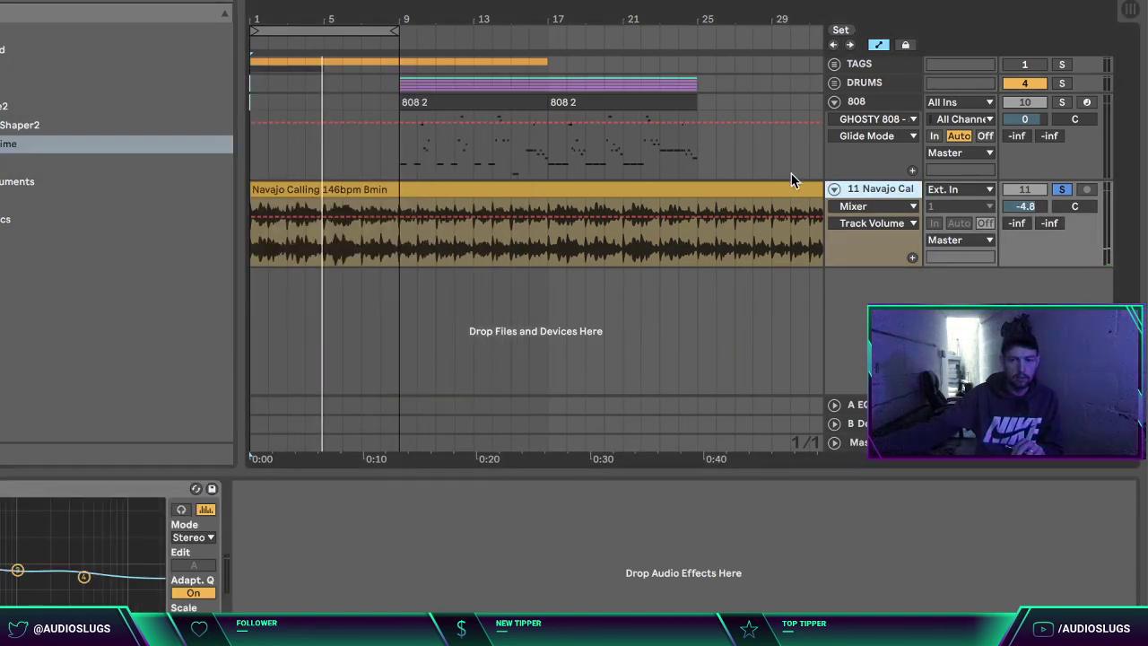
click(861, 104)
click(856, 85)
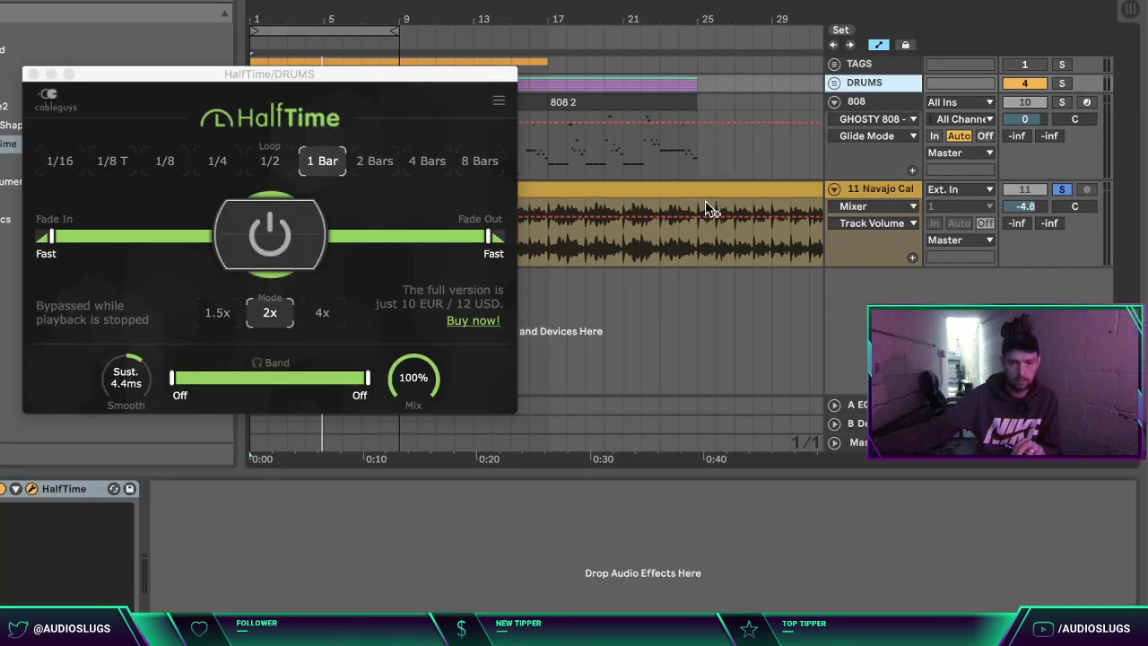
click(85, 498)
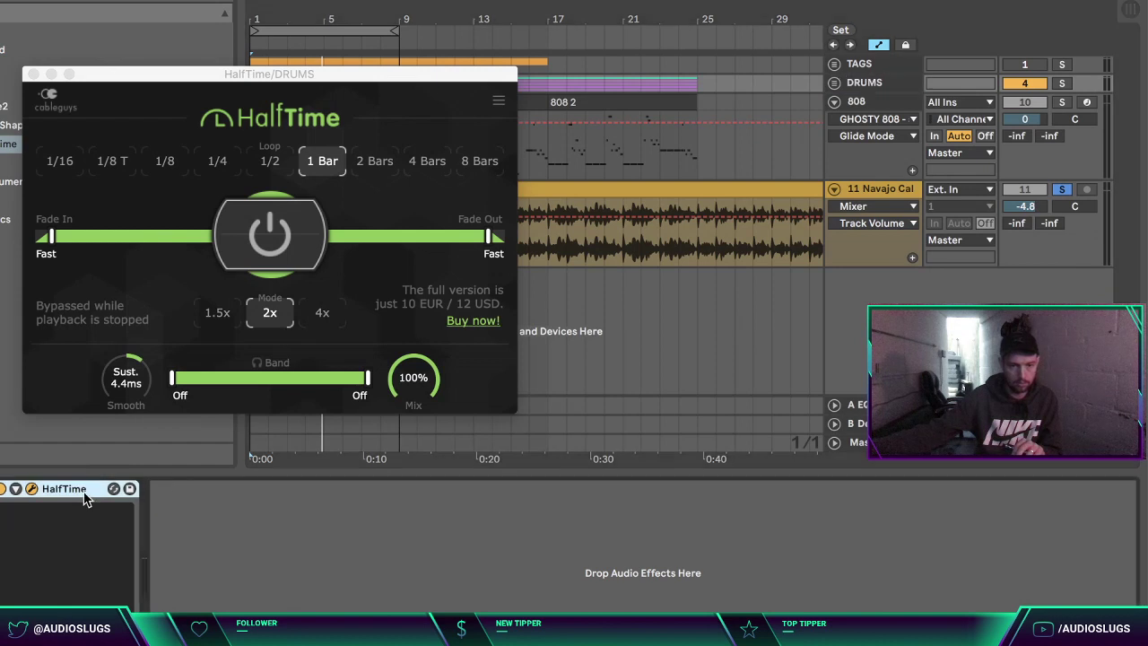
click(874, 191)
key(space)
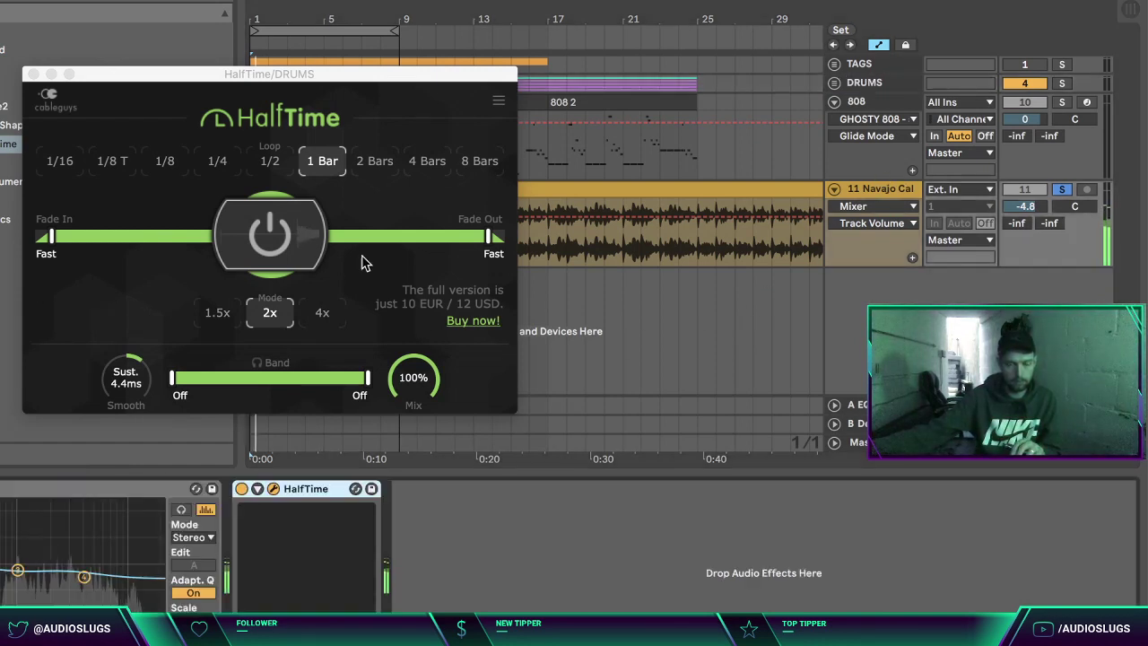
click(34, 73)
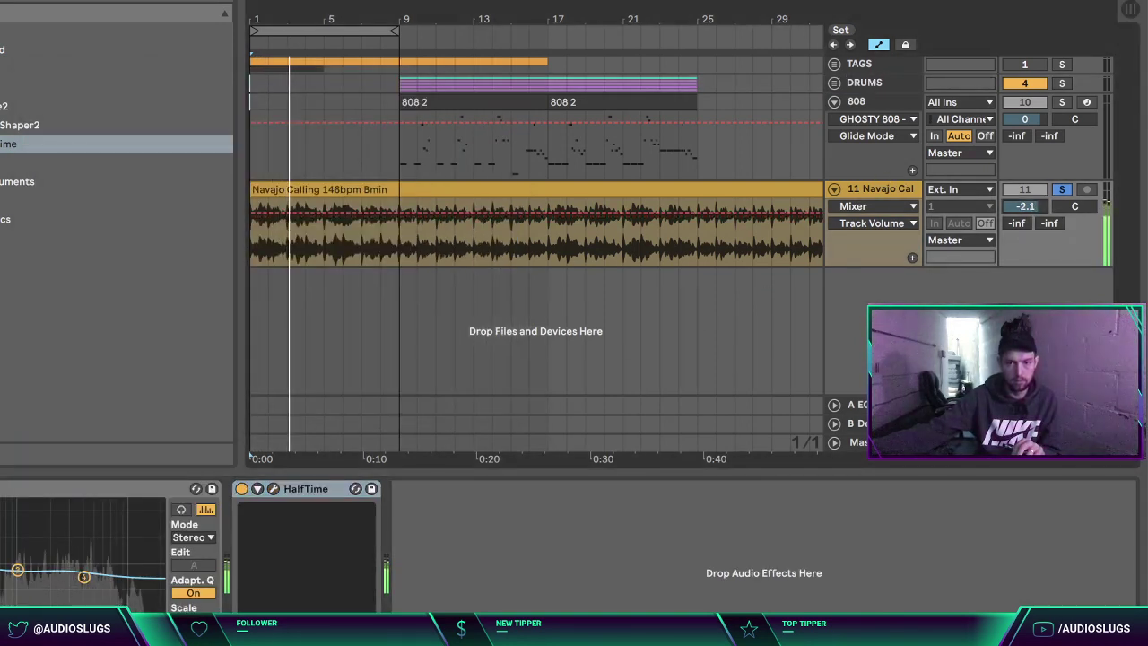
Step: Turn off looping, set the Navajo Calling track volume to -3.6 dB and take the track out of solo
right_click(349, 30)
click(375, 42)
drag(1025, 207, 1026, 214)
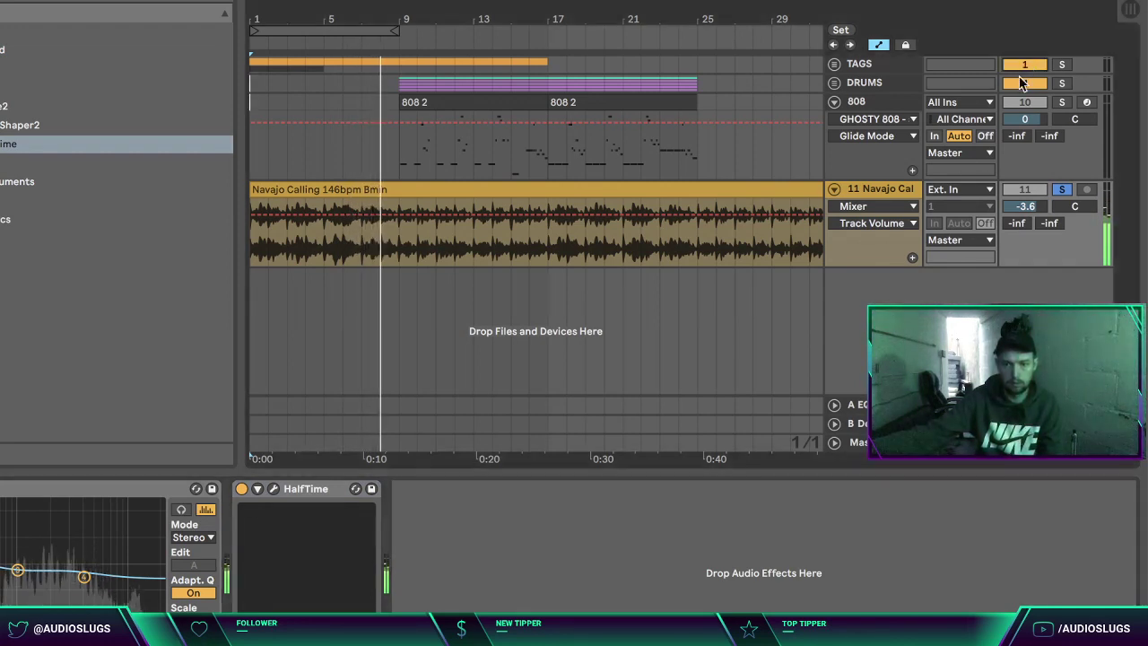
click(1059, 188)
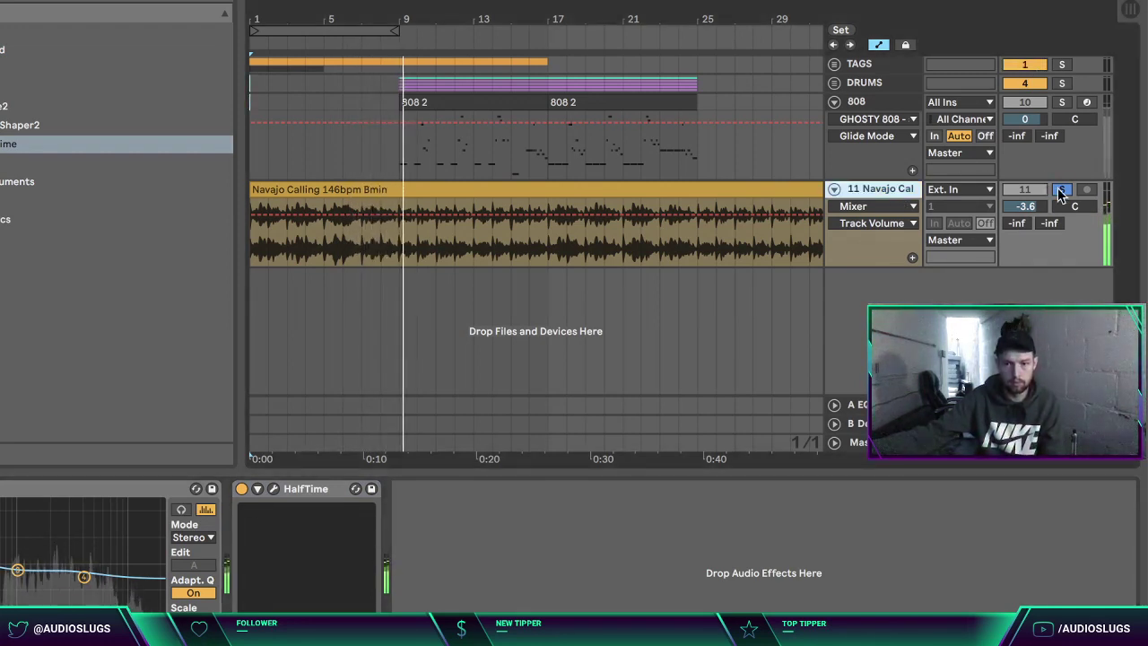
Step: Collapse the 808 track's lane and keep the Navajo Calling track's lane unfolded
click(870, 190)
key(Left)
key(Up)
key(Left)
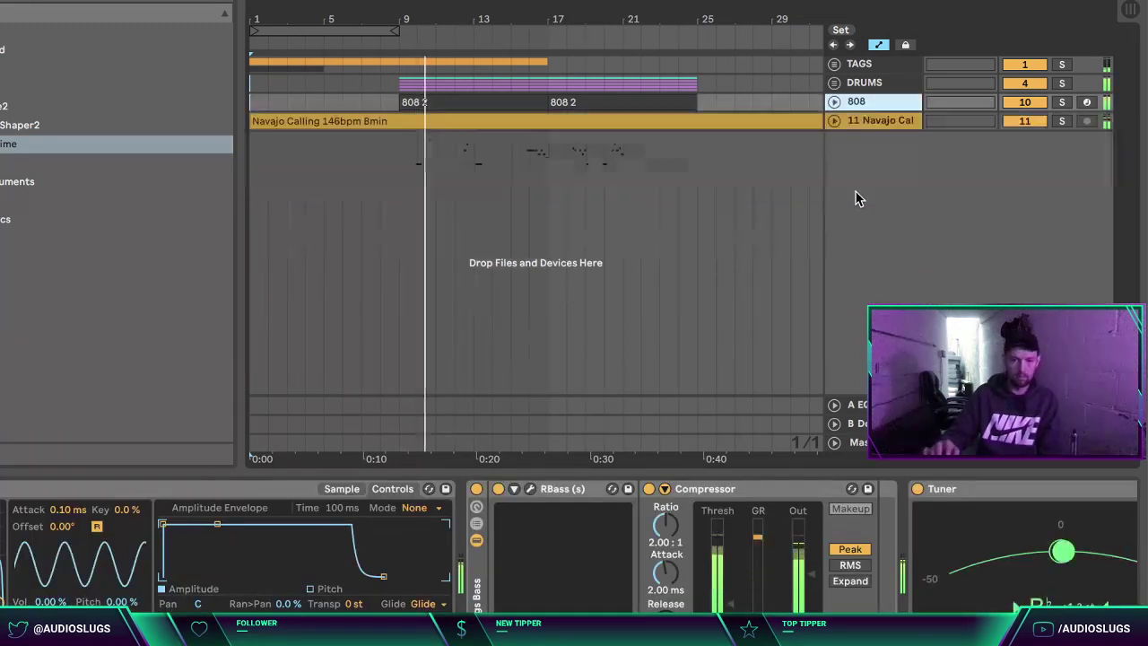
key(Down)
key(Right)
click(756, 319)
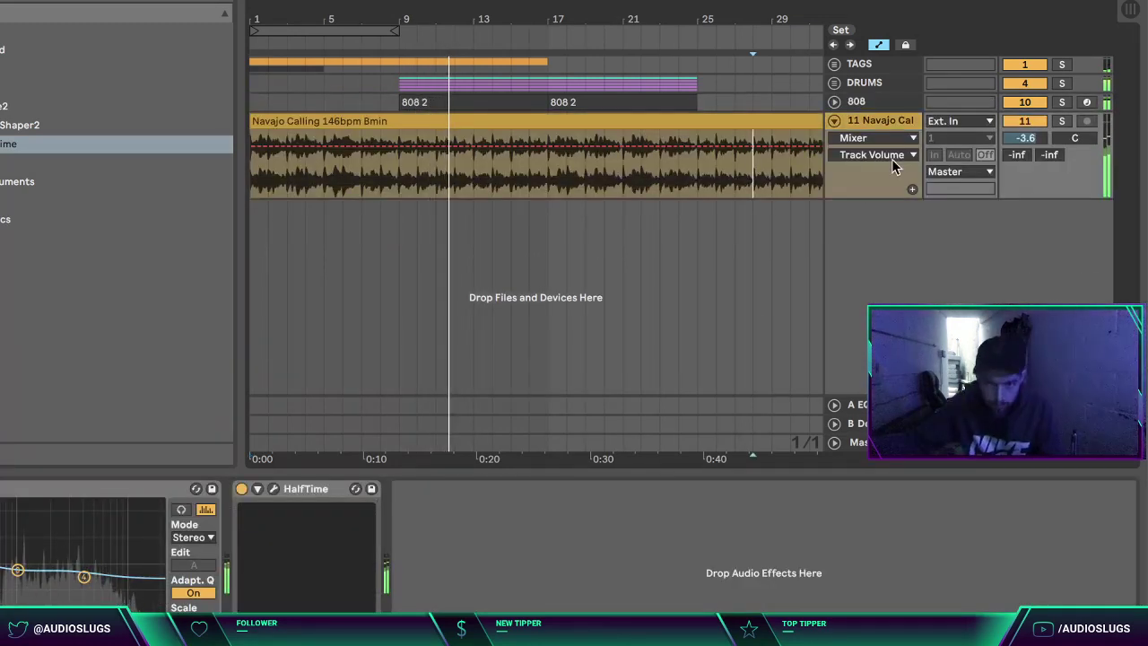
Step: Delete the HalfTime plug-in from the Navajo Calling track
click(876, 123)
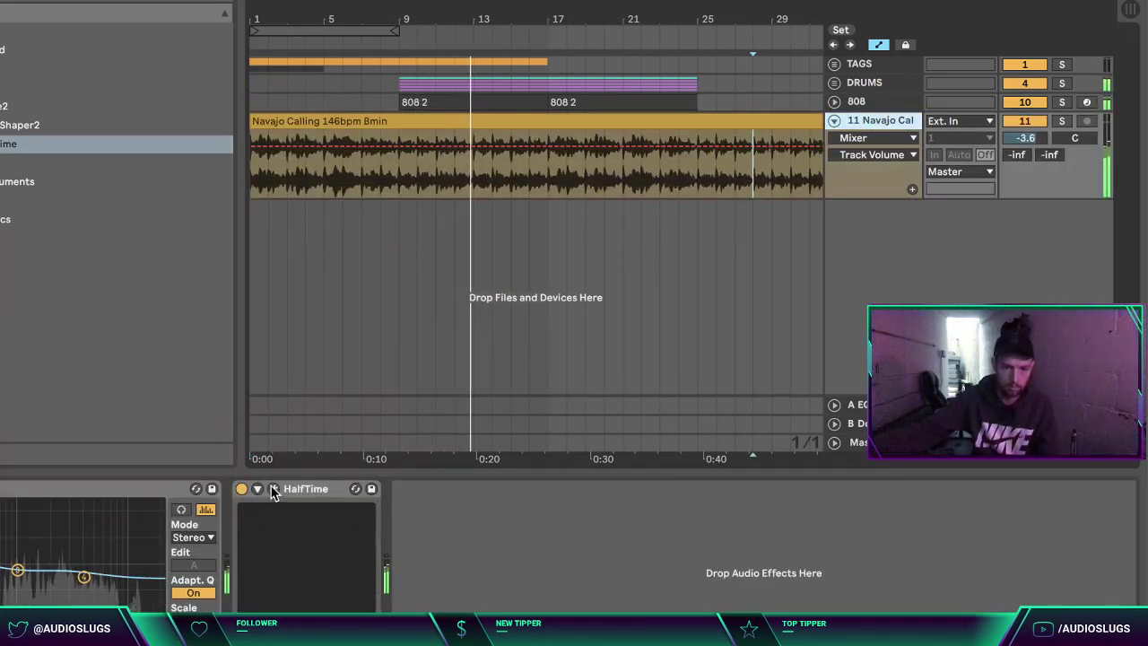
right_click(311, 491)
click(545, 508)
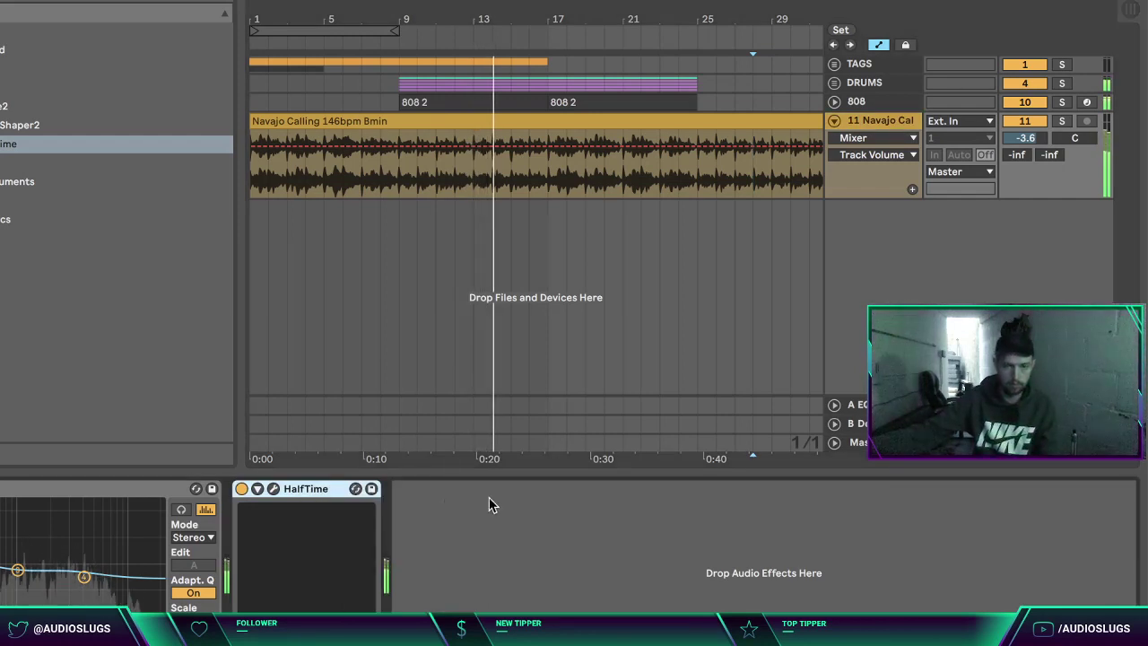
click(685, 495)
right_click(316, 495)
click(346, 592)
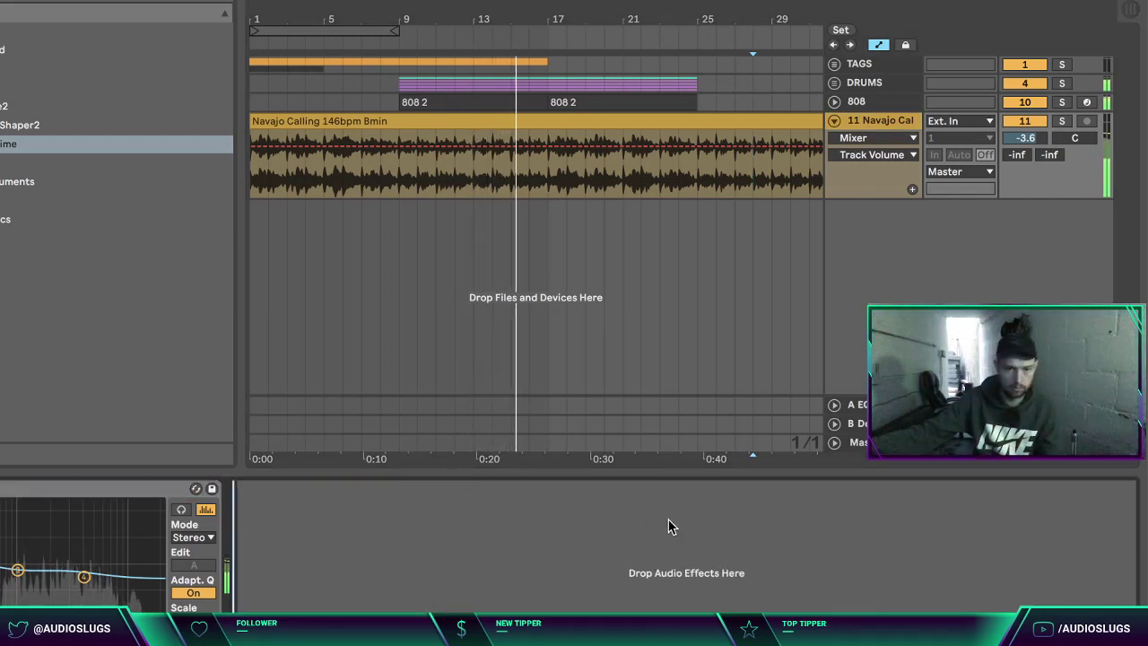
Step: Rearrange the Navajo Calling audio into consecutive clips spanning bars 9 to 25, 25 to 33 and 33 to 41
click(615, 284)
click(538, 235)
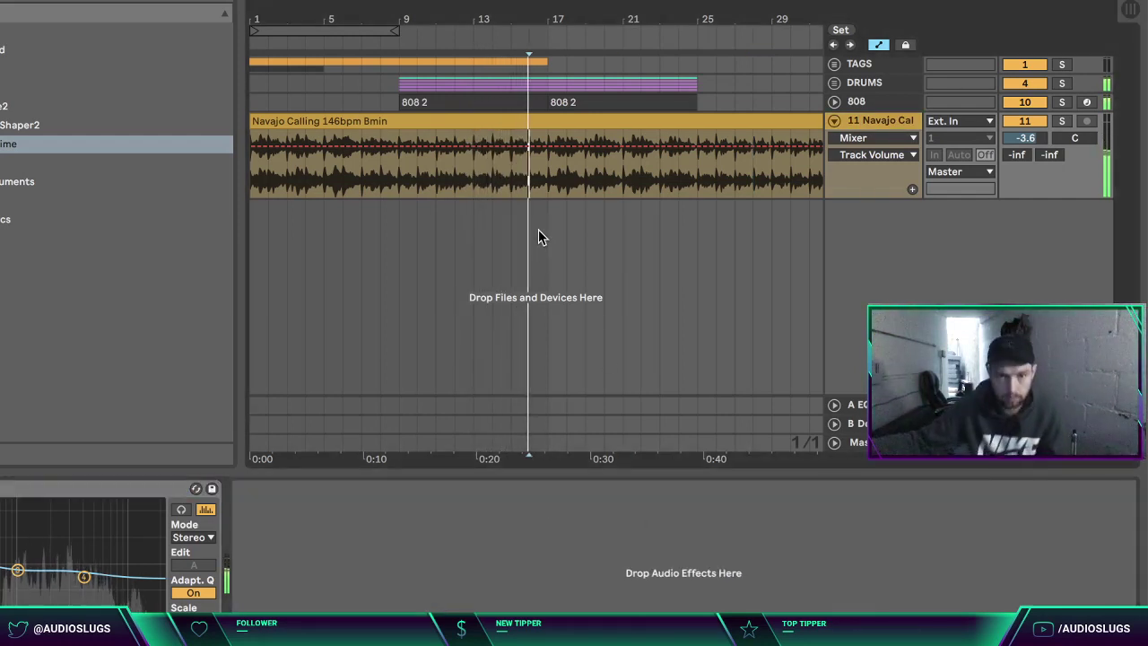
click(588, 227)
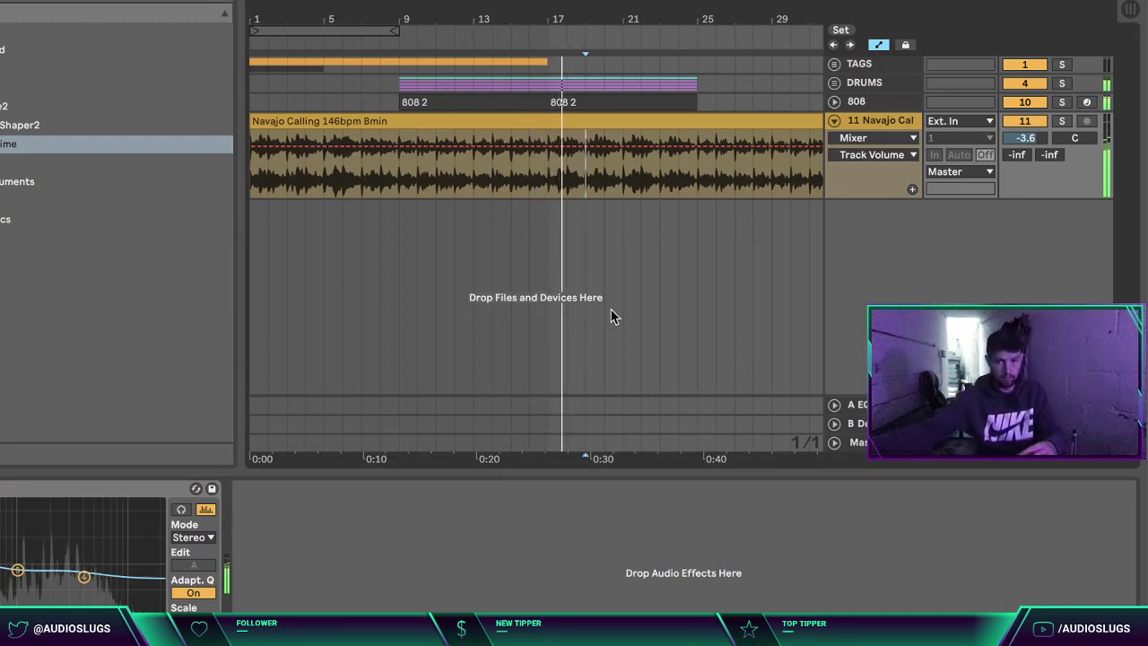
click(702, 191)
click(699, 193)
drag(578, 25, 579, 9)
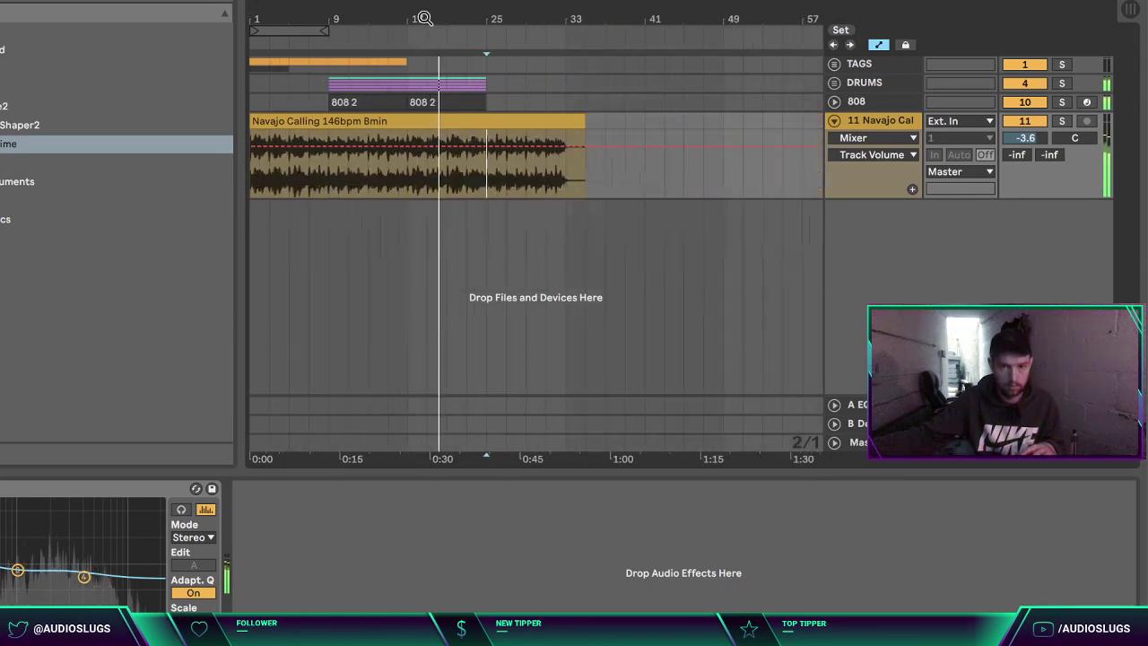
key(space)
key(space)
mouse_move(499, 184)
mouse_down()
mouse_move(568, 121)
mouse_move(625, 125)
mouse_up()
drag(329, 157, 512, 123)
key(space)
Step: Move the 808 clip at bar 9 to bar 25 and play the arrangement from bar 9
click(347, 99)
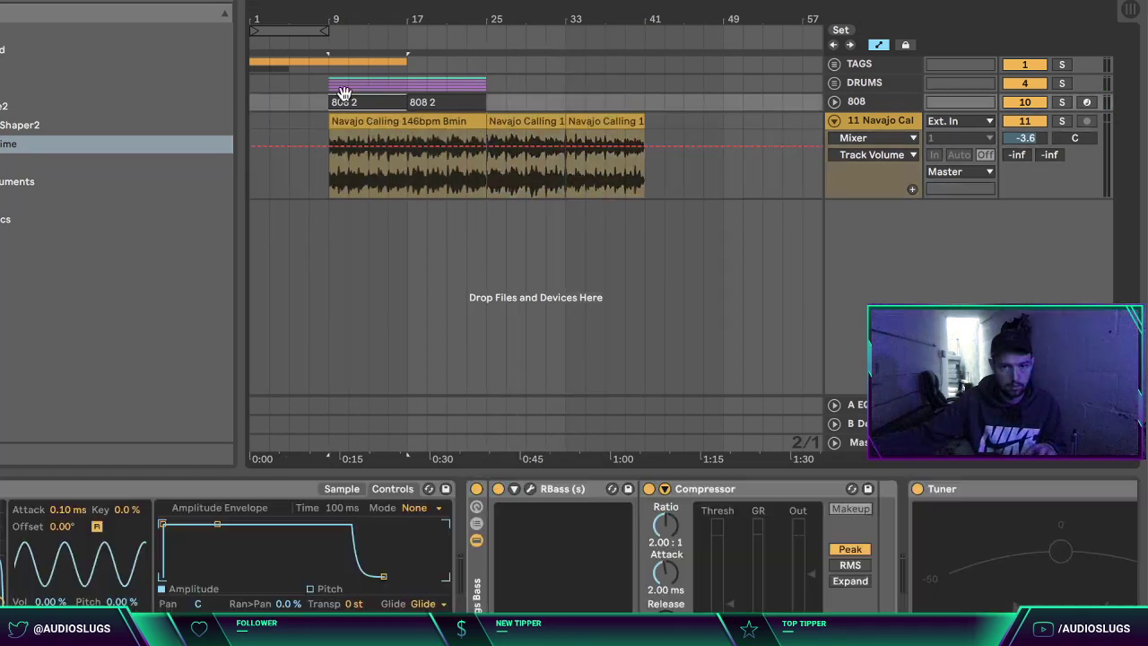
shift+click(341, 91)
drag(346, 101, 502, 102)
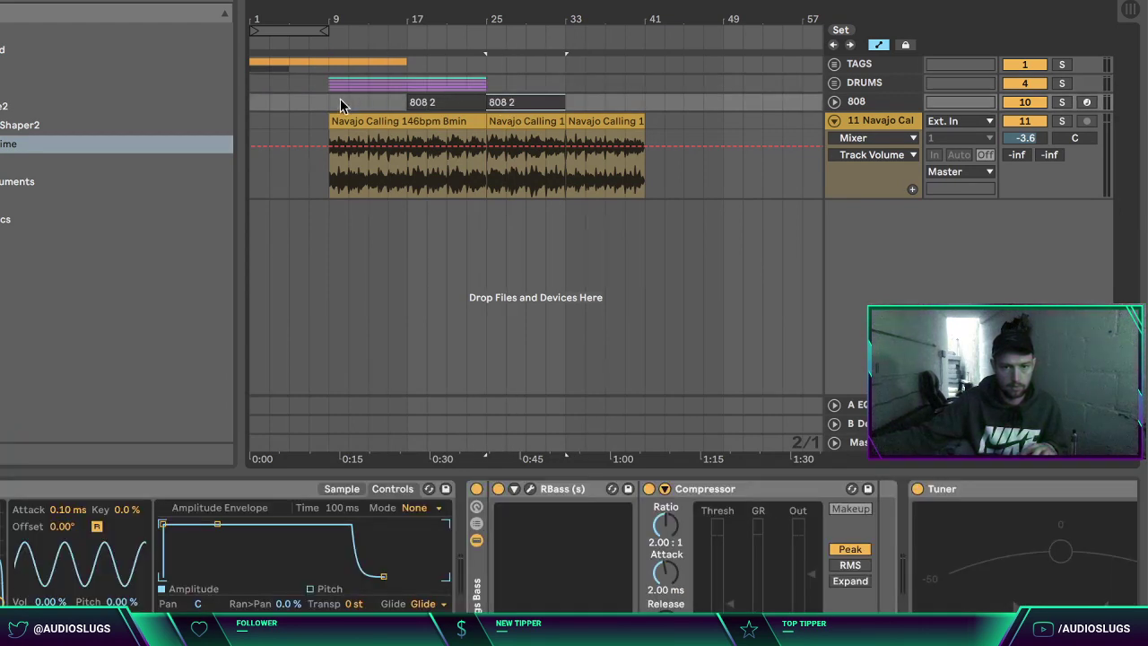
key(space)
Step: Unfold the DRUMS group and deactivate the kick clips in bars 9 to 17 and the open hat clips in bars 9 to 25
click(830, 83)
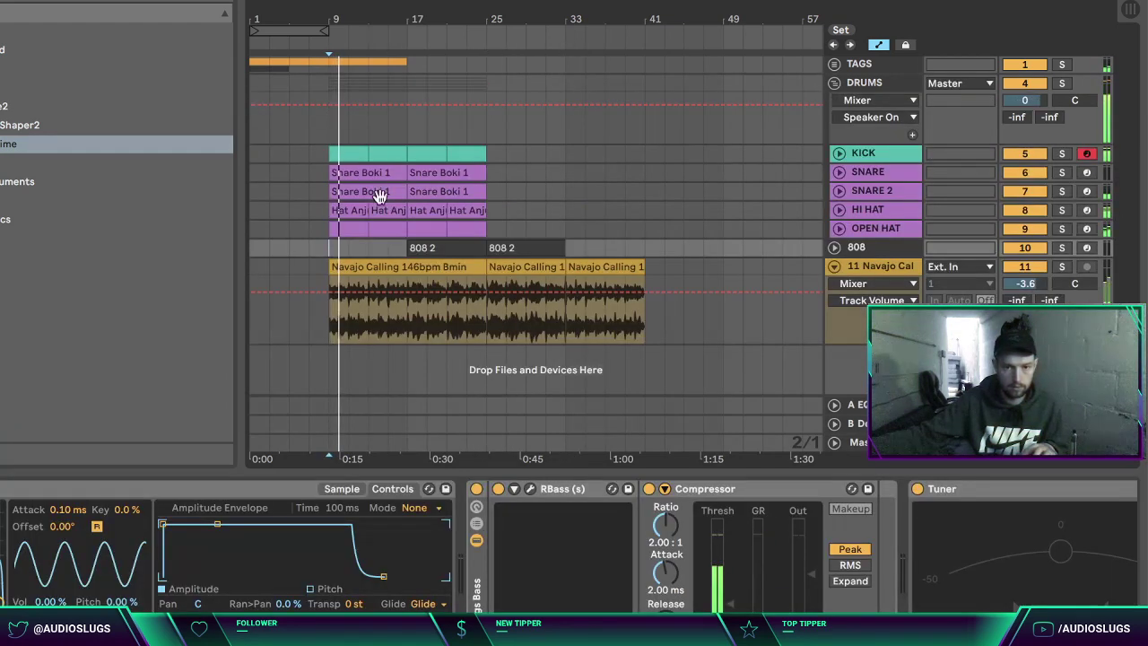
click(355, 154)
key(space)
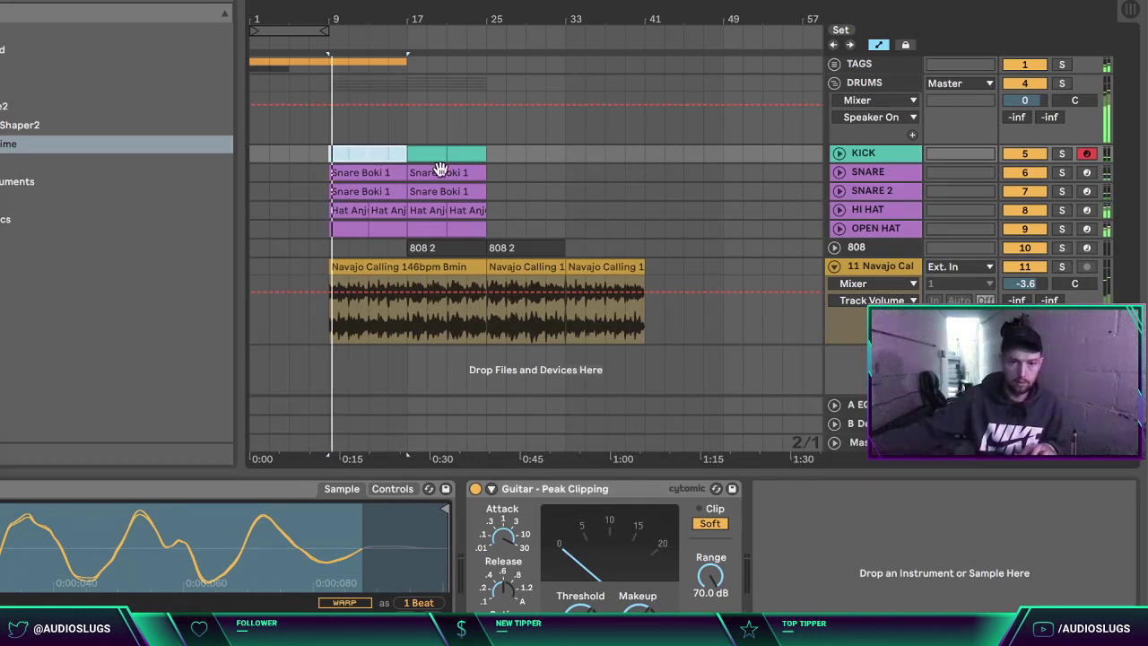
key(0)
click(355, 229)
shift+click(388, 230)
key(0)
click(434, 228)
key(0)
click(474, 228)
key(0)
Step: Select the SNARE track and open the drum kit's snare samples in the sample library
click(867, 172)
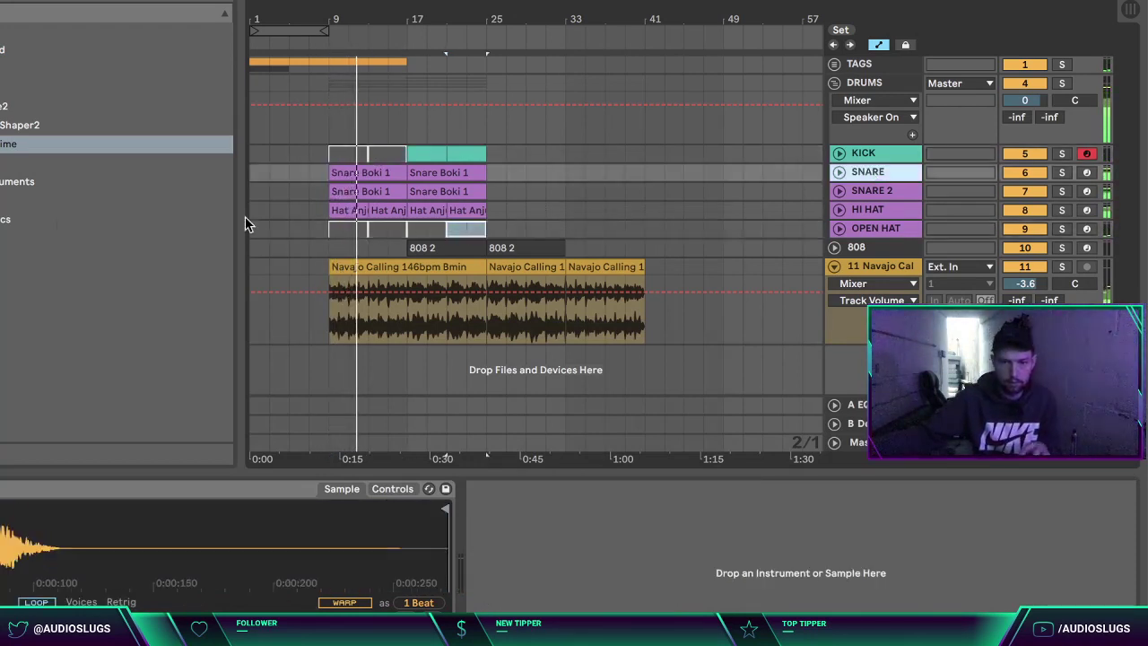
click(0, 269)
click(0, 251)
scroll(5, 104, up, 3)
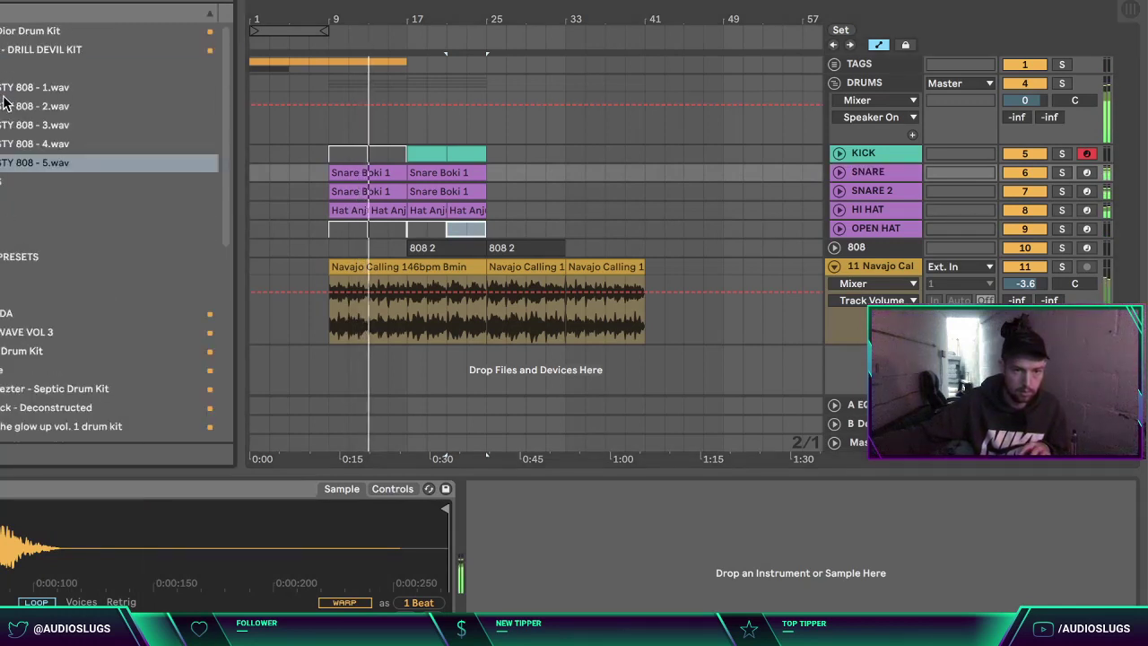
click(0, 69)
scroll(45, 293, down, 3)
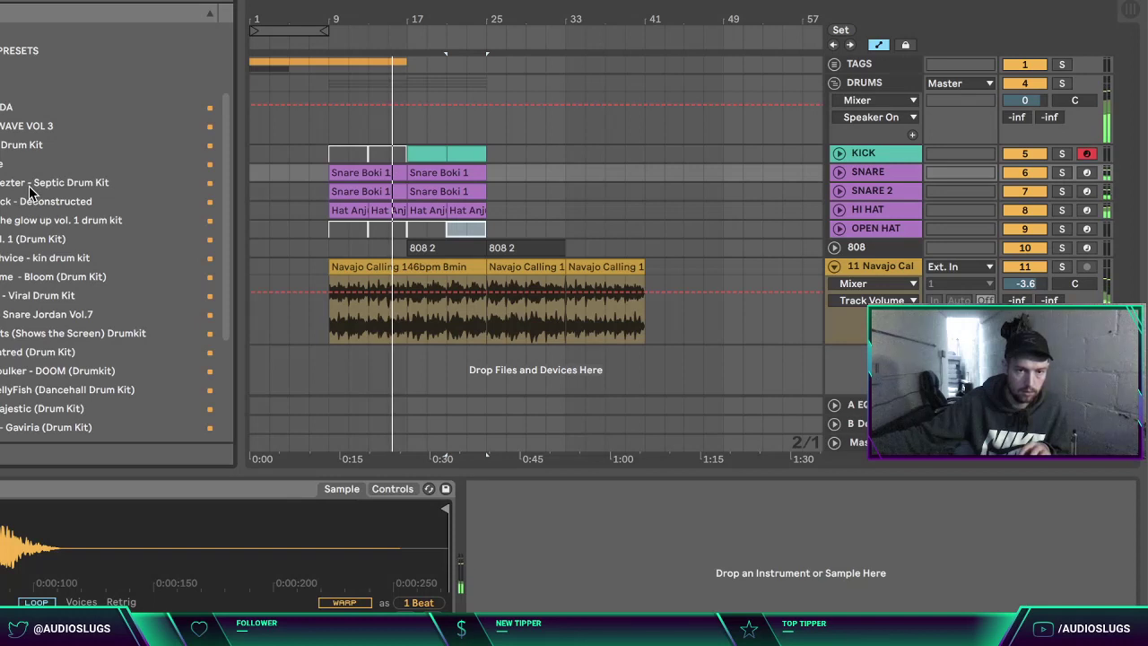
click(9, 238)
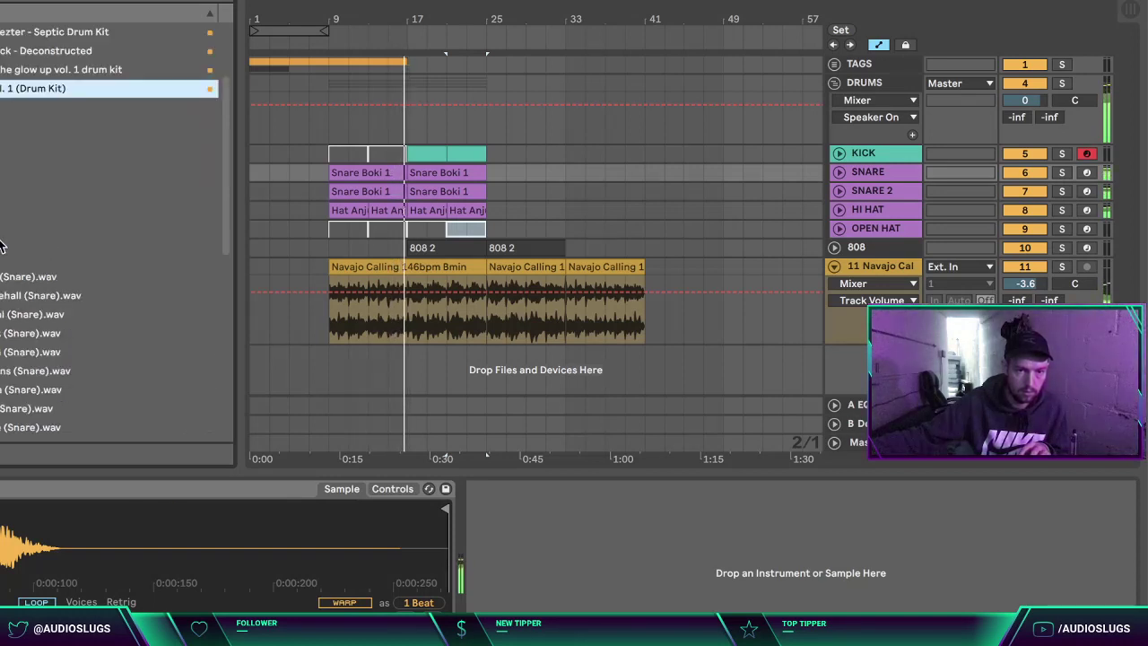
Step: Audition several snare samples from the kit and compare them with the SNARE and SNARE 2 sounds from bar 9
scroll(41, 250, down, 1)
click(34, 230)
click(32, 246)
click(31, 265)
click(20, 247)
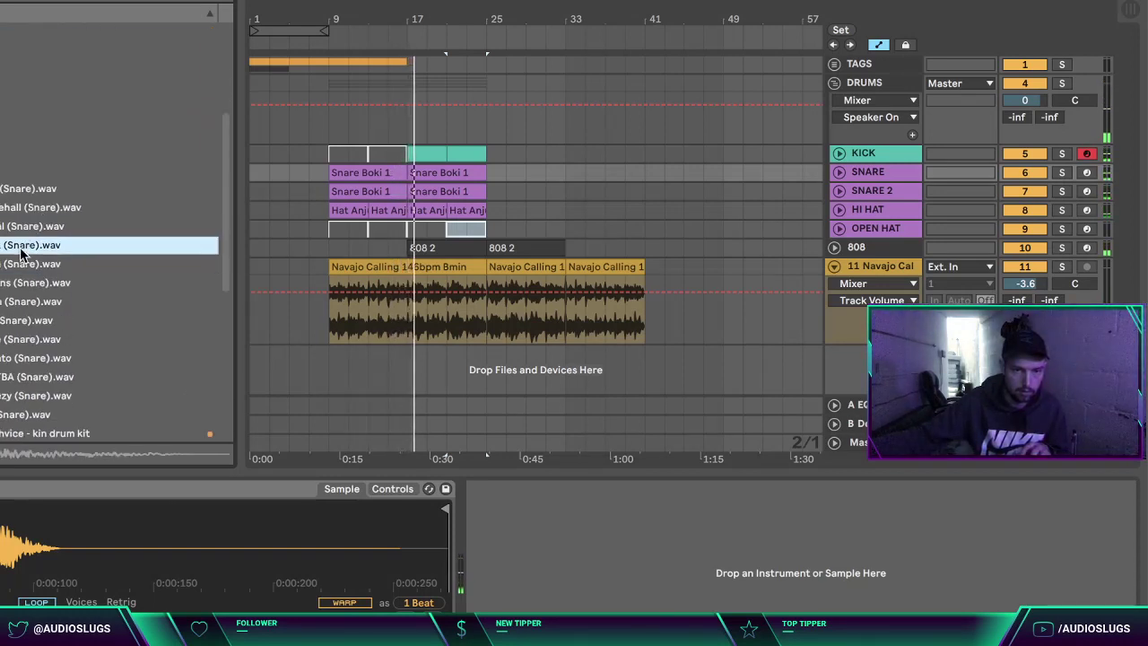
click(327, 172)
click(868, 174)
click(866, 190)
click(869, 176)
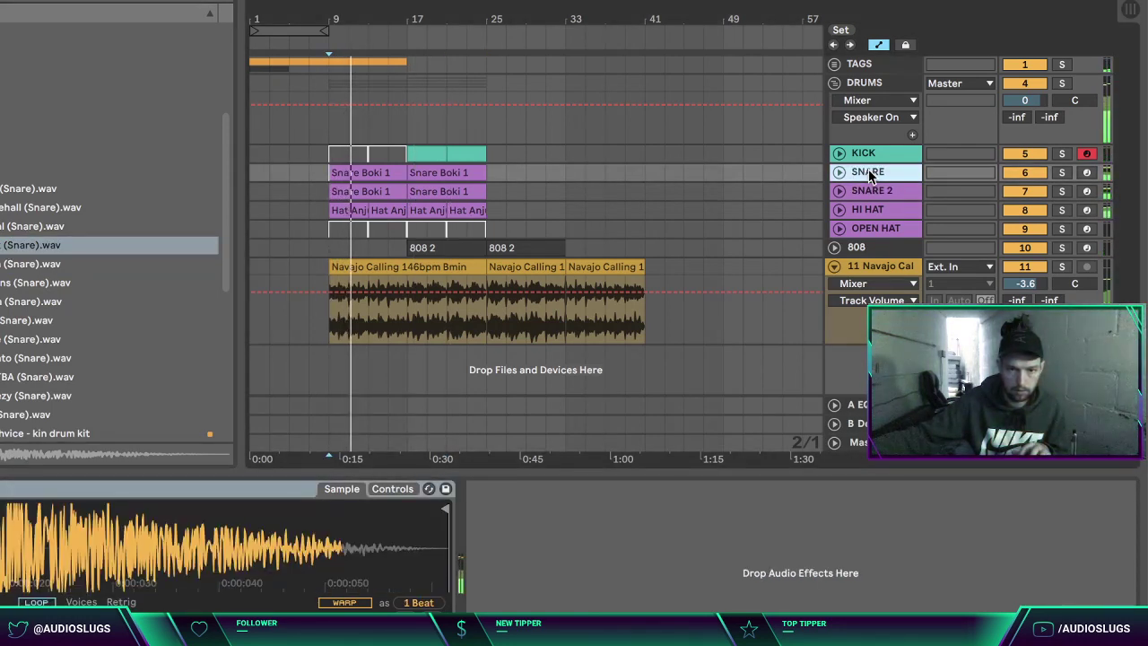
click(31, 301)
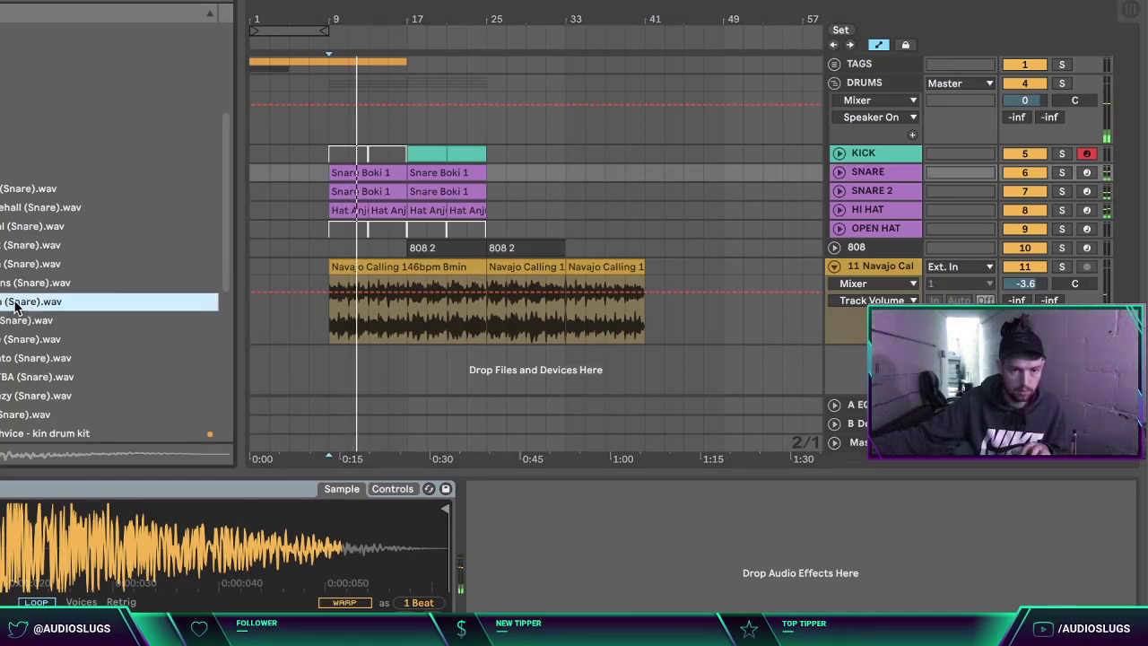
Step: Transpose all notes of the SNARE clip at bar 9 up one semitone to C3 and play from there
double_click(377, 174)
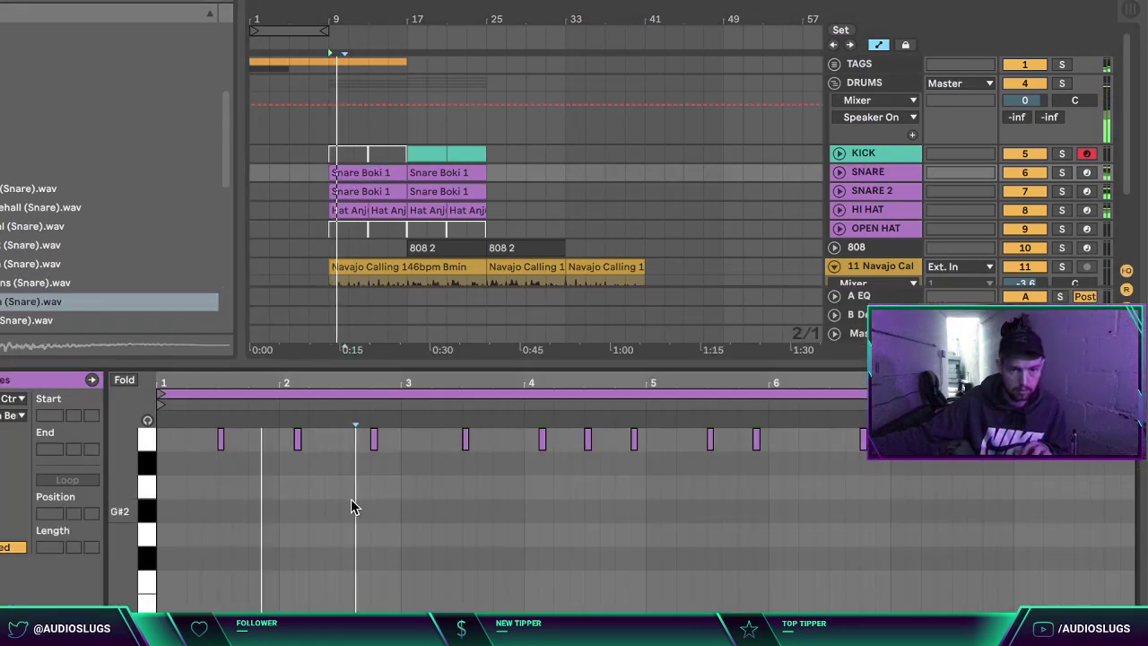
key(space)
key(super+a)
key(Up)
key(Up)
key(Up)
key(Down)
key(Down)
key(space)
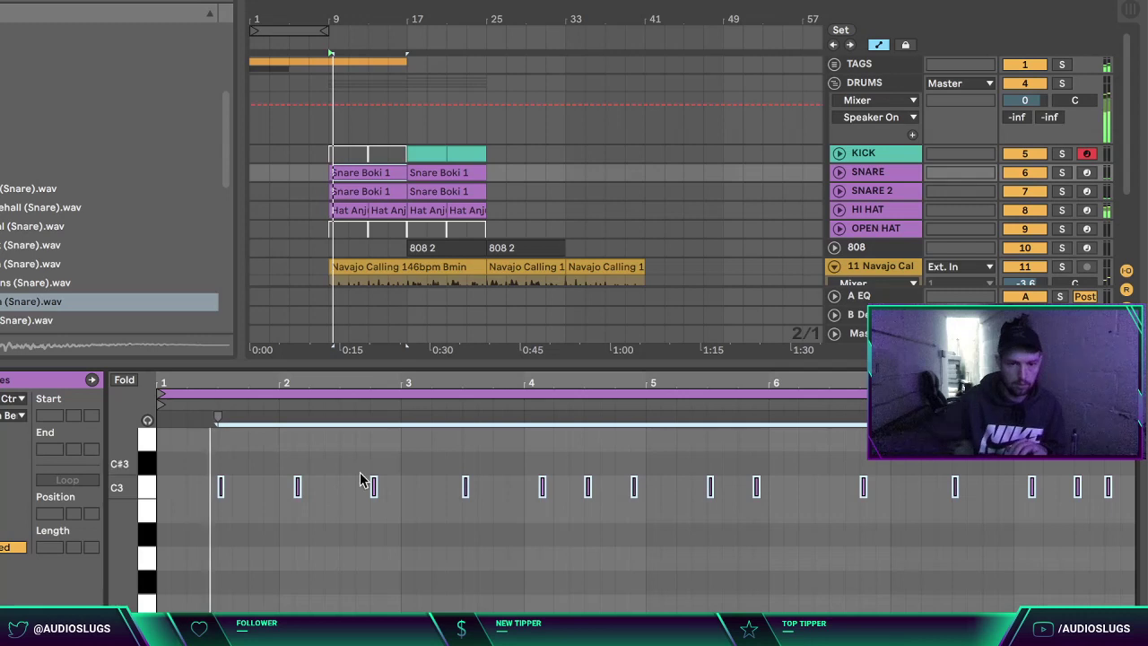
Step: Inspect the snare clips, unfold the SNARE track and set its volume to -2.2 dB with SNARE 2 muted
click(366, 192)
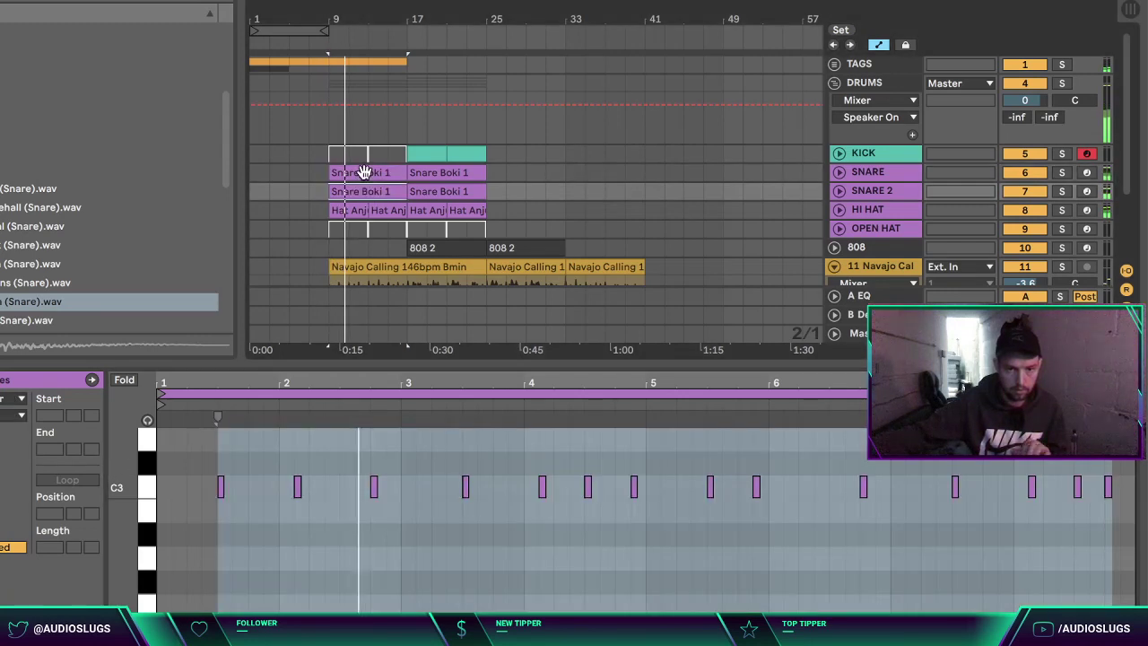
click(363, 173)
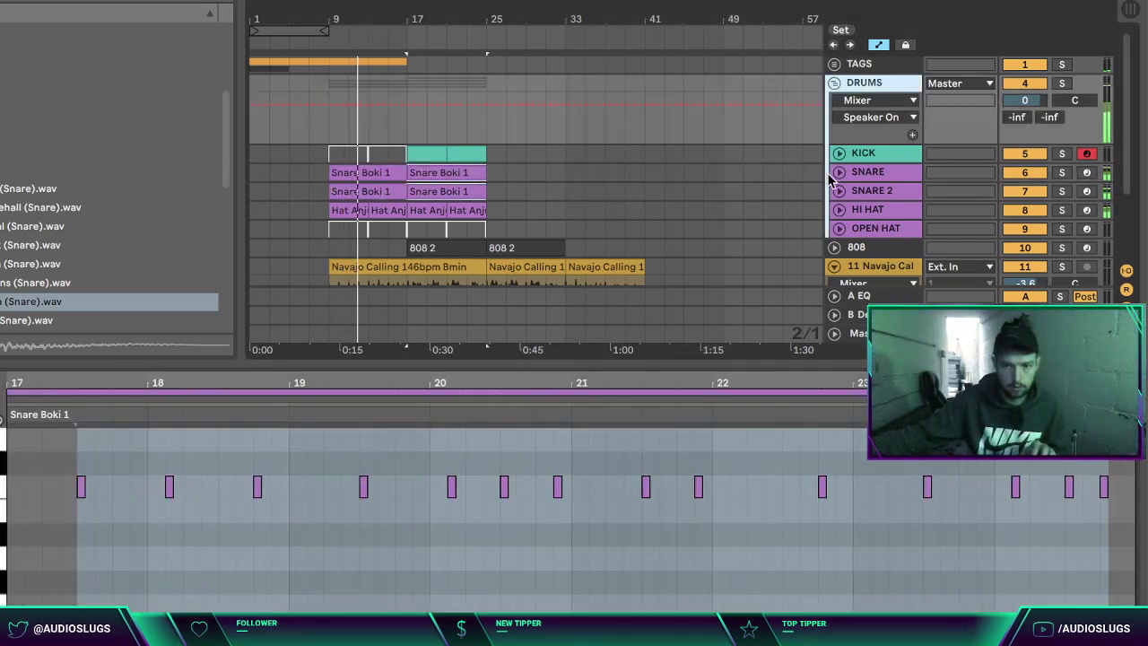
click(839, 171)
drag(1025, 187, 1029, 190)
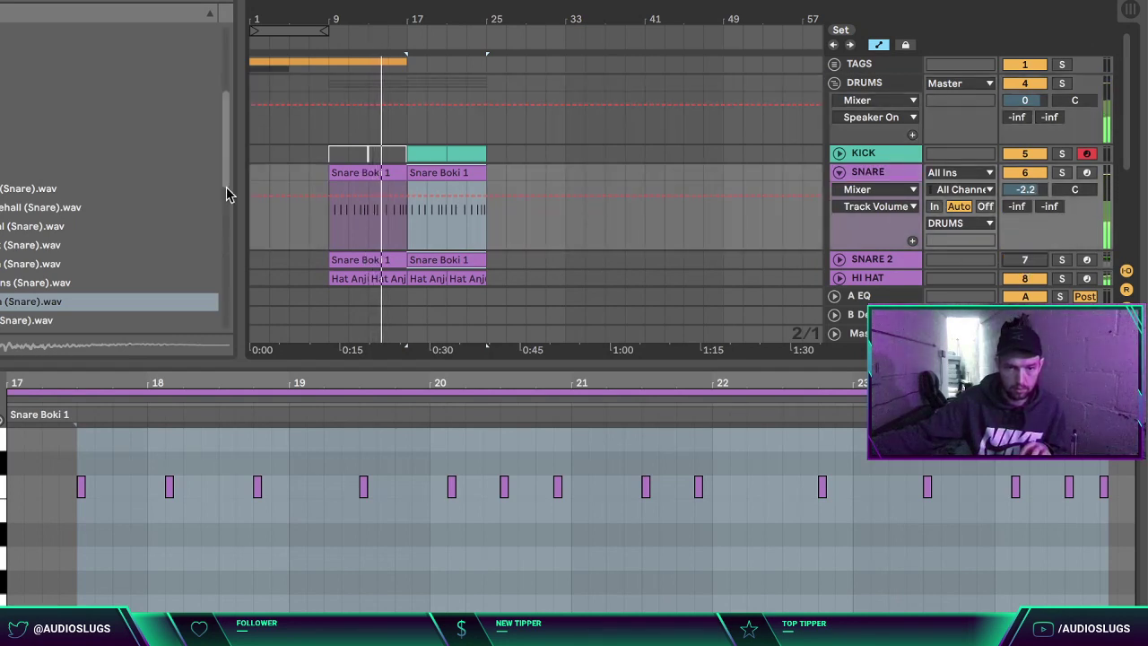
Step: Load a different snare sample from the kit onto the SNARE track and play the beat from bar 9
click(13, 281)
click(51, 261)
double_click(33, 266)
key(space)
click(326, 225)
key(space)
key(space)
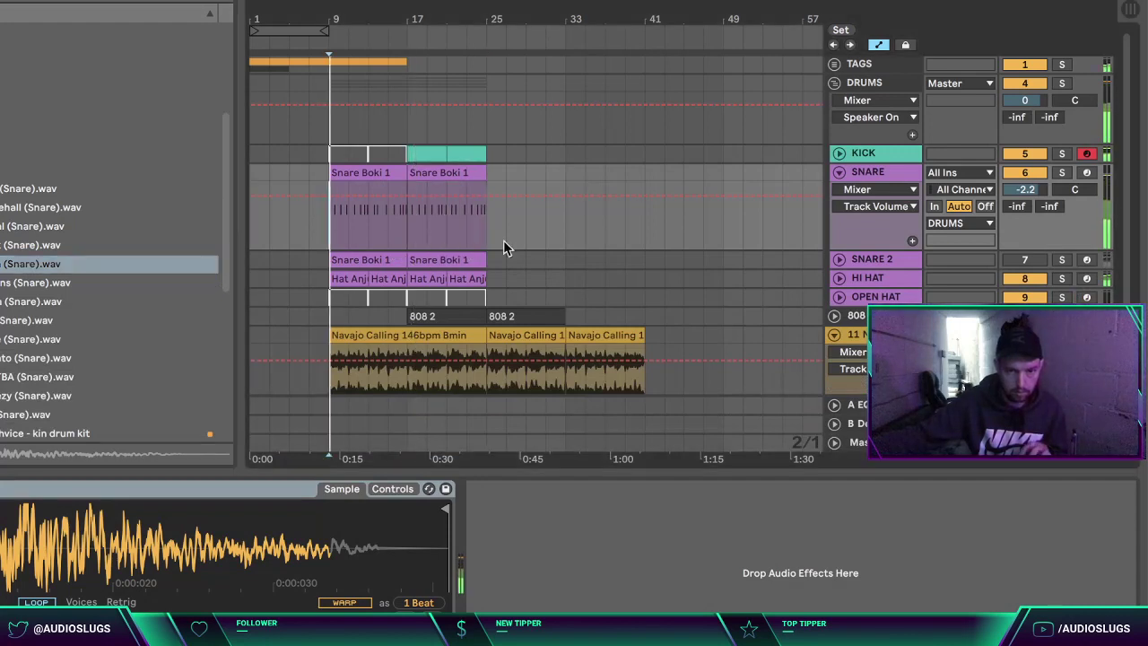
Step: Unmute the SNARE 2 track and unfold its lane
click(864, 173)
click(907, 256)
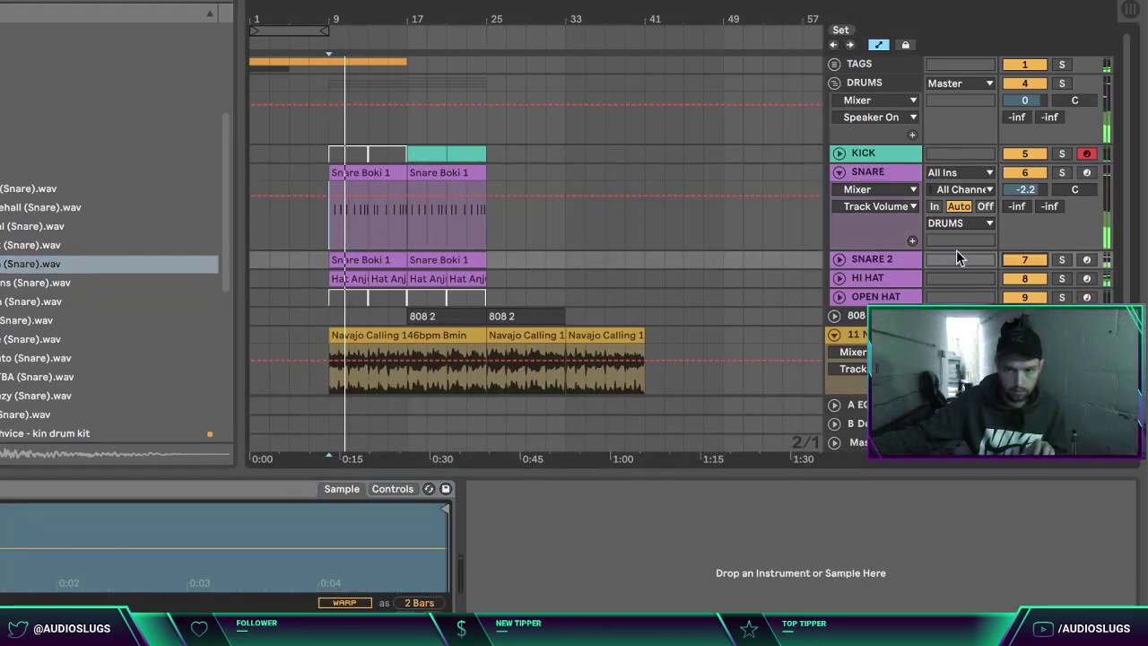
click(840, 260)
Step: Audition several snare samples from the drum kit as a replacement for the SNARE 2 sound
click(82, 210)
click(34, 191)
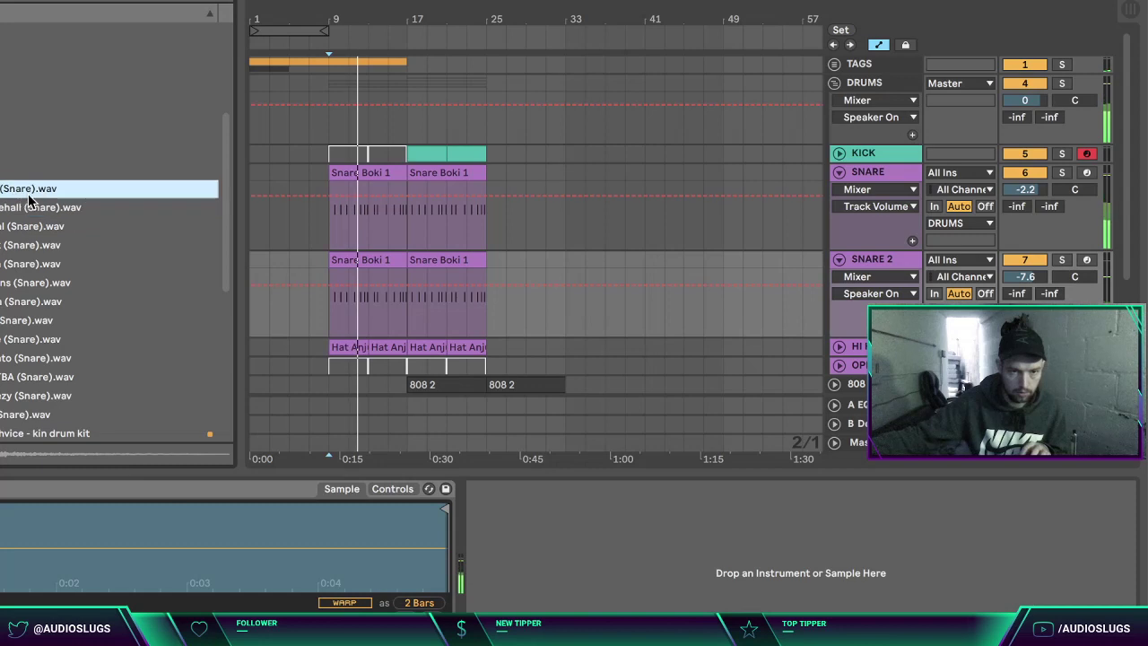
click(18, 282)
click(31, 340)
click(33, 360)
click(32, 381)
click(23, 392)
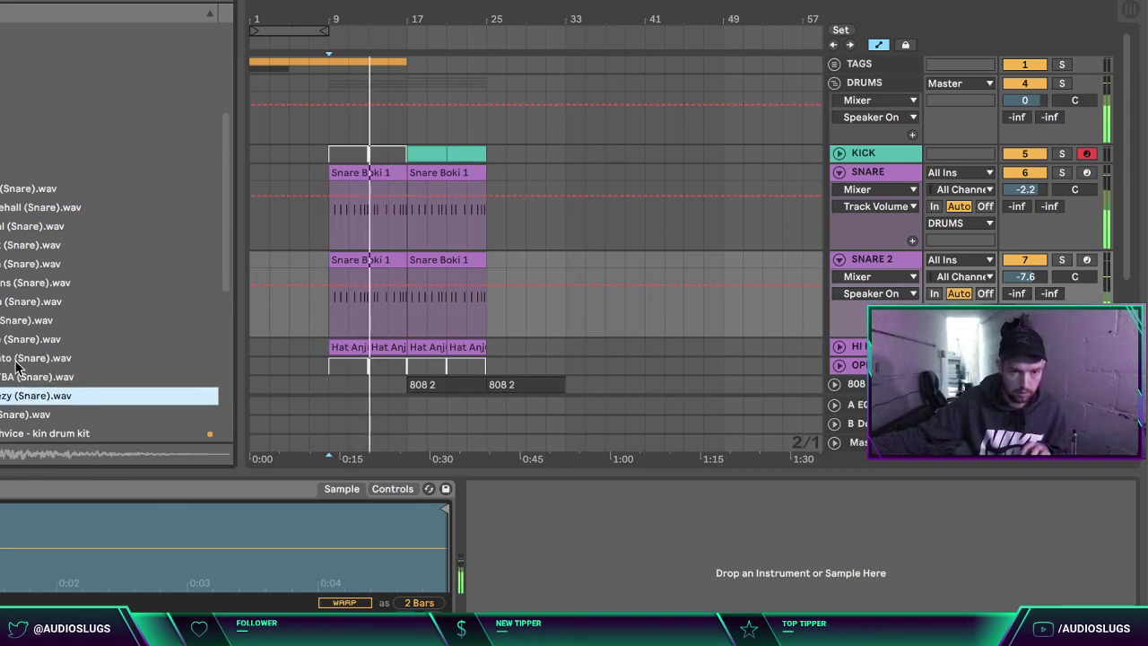
Step: Audition the kit's percussion samples for the SNARE 2 track
click(1, 170)
click(1, 132)
click(3, 155)
click(9, 173)
click(19, 209)
click(32, 265)
click(32, 357)
click(19, 340)
click(15, 323)
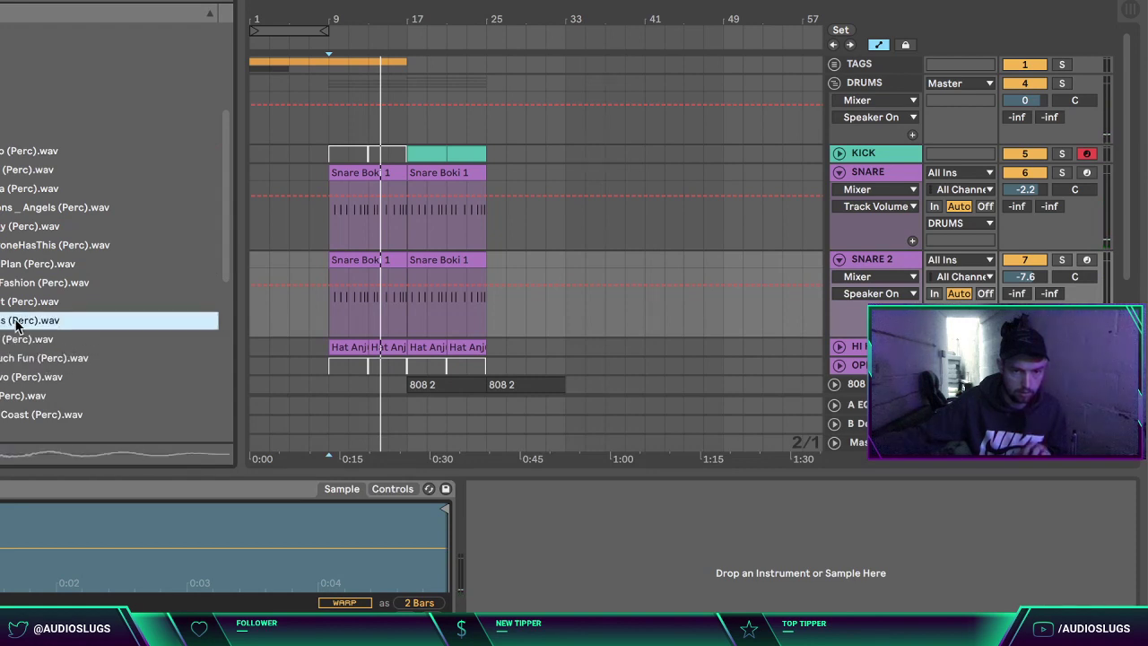
Step: Audition the kit's clap samples, load one onto the SNARE 2 track and play the beat from bar 9
click(2, 132)
click(2, 39)
click(2, 58)
click(5, 94)
click(3, 132)
click(2, 113)
click(2, 132)
click(3, 151)
click(2, 170)
click(2, 189)
double_click(1, 150)
key(space)
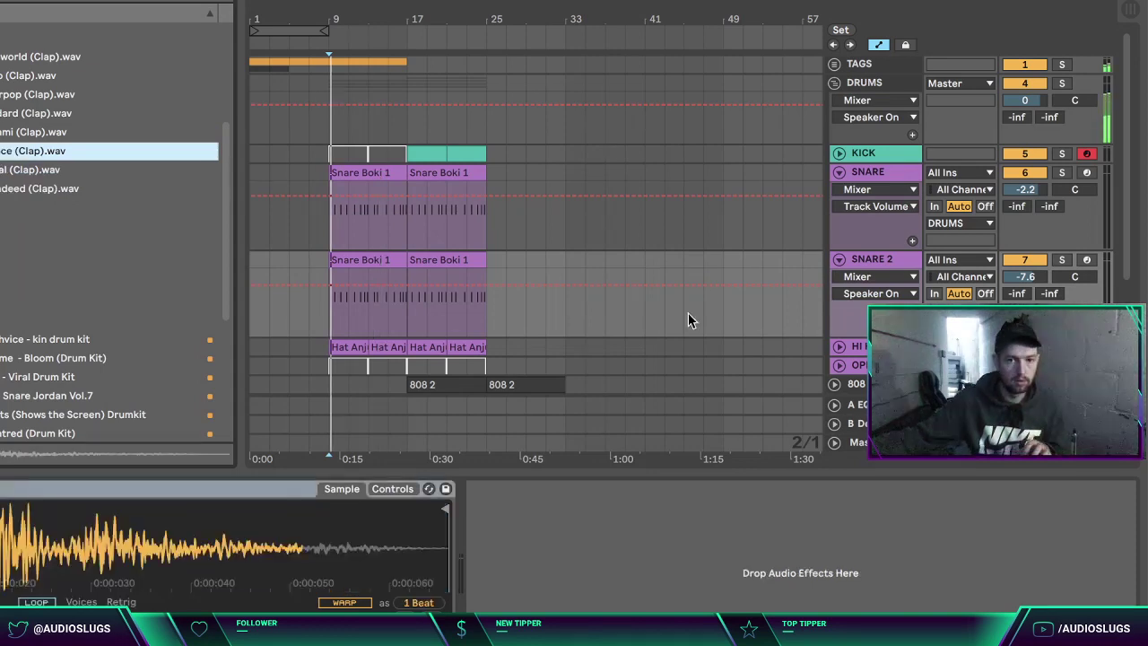
Step: Rename the SNARE 2 track as clap and set its volume to -2.1 dB
double_click(870, 260)
text(clap)
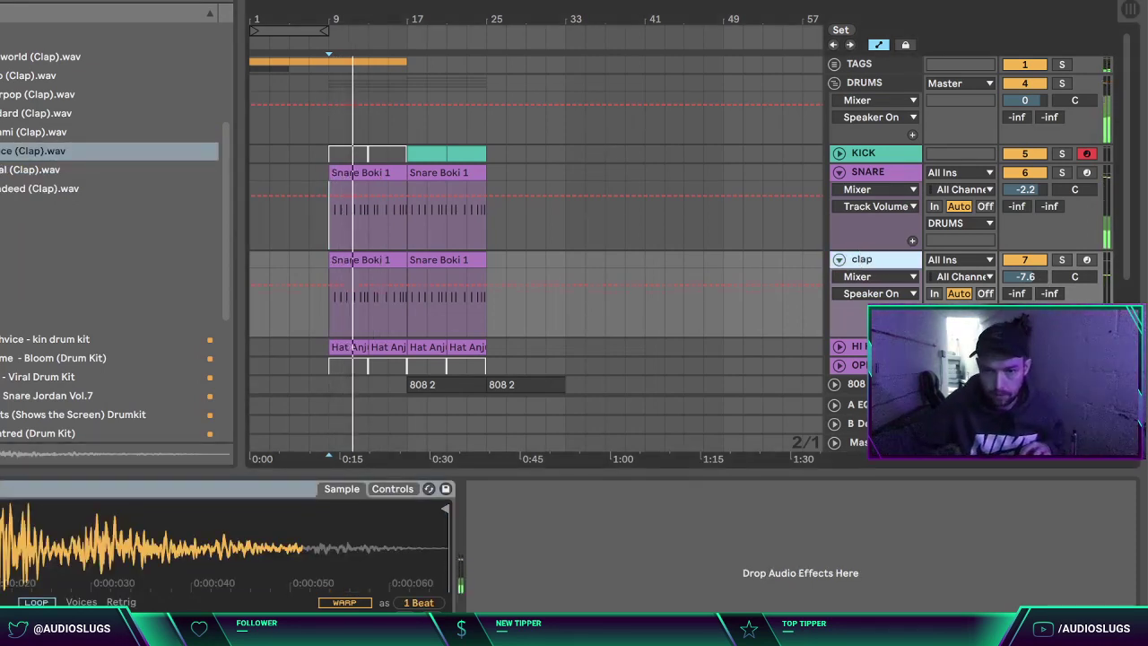
drag(1028, 279, 1036, 274)
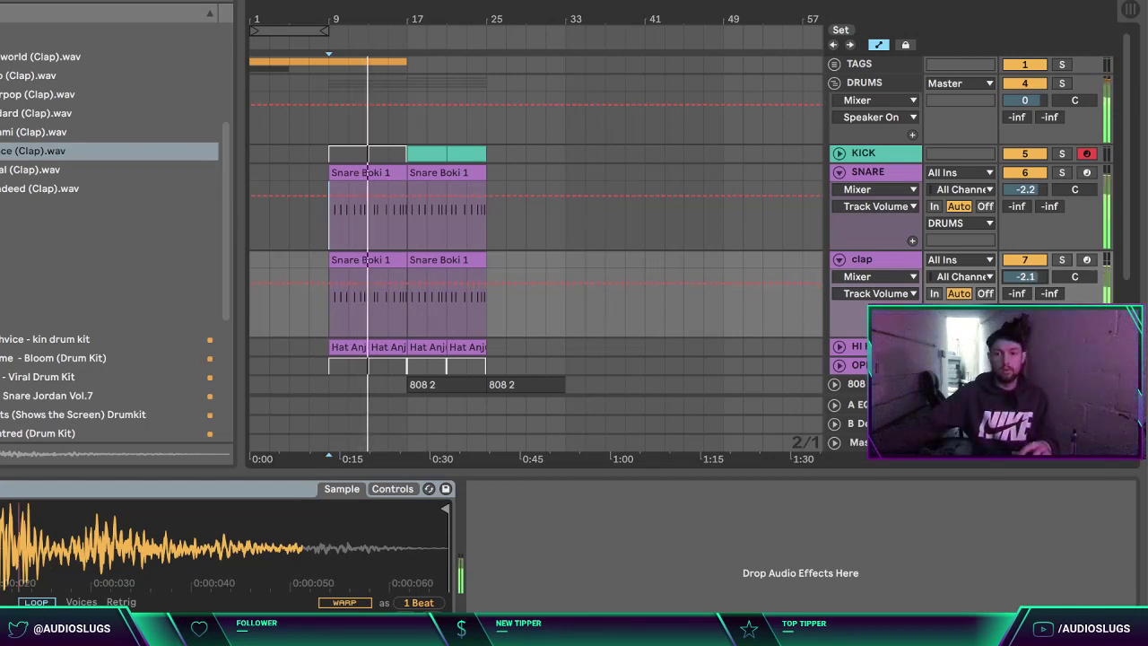
Step: Fold the SNARE lane and raise the clap track's volume to -0.1 dB
click(906, 262)
key(Left)
key(Up)
key(Left)
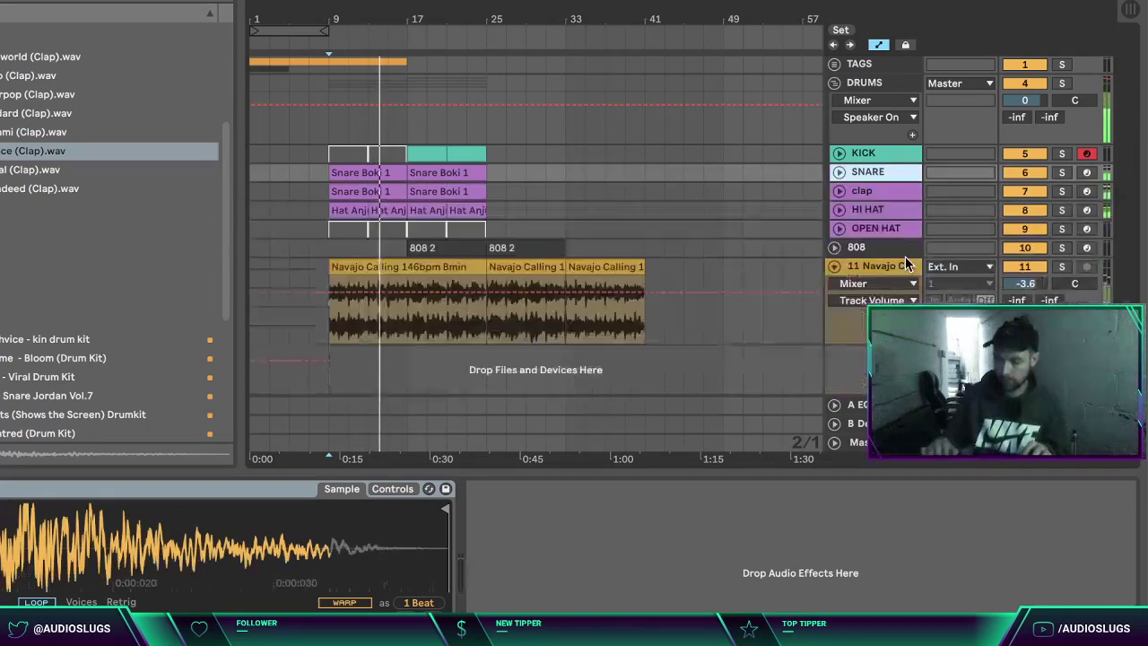
click(840, 191)
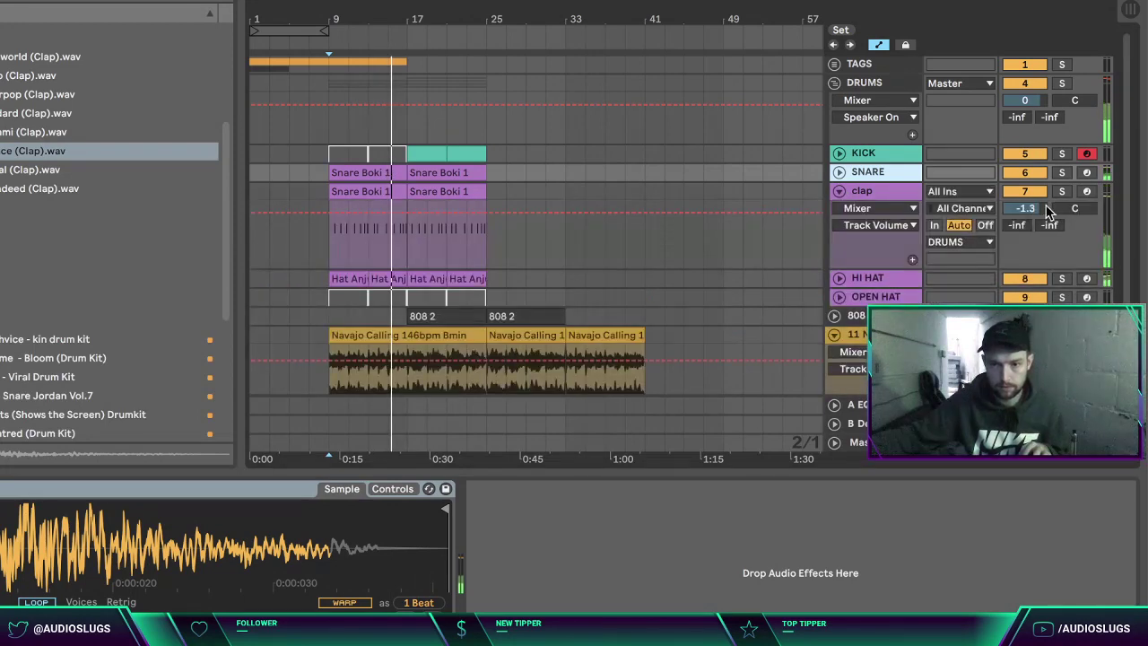
drag(1029, 208, 1029, 193)
click(908, 189)
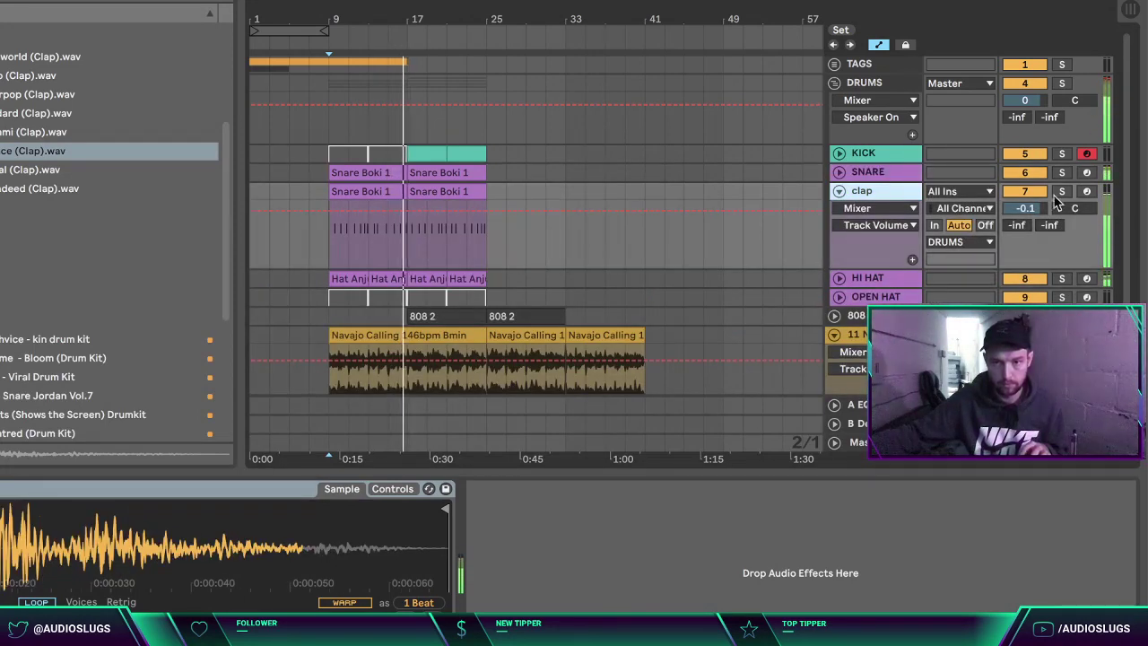
Step: Fold the clap lane and play from bar 9 with the DRUMS group soloed
scroll(920, 199, down, 2)
key(Left)
key(Down)
key(Up)
key(Up)
key(Down)
shift+click(866, 173)
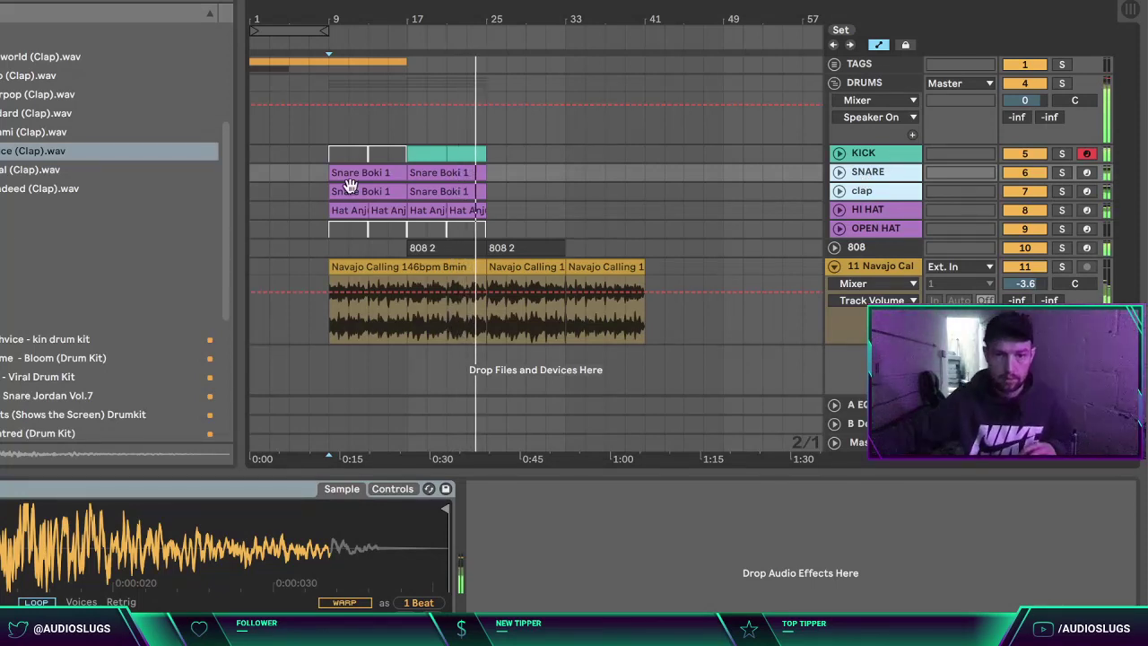
key(space)
click(1061, 84)
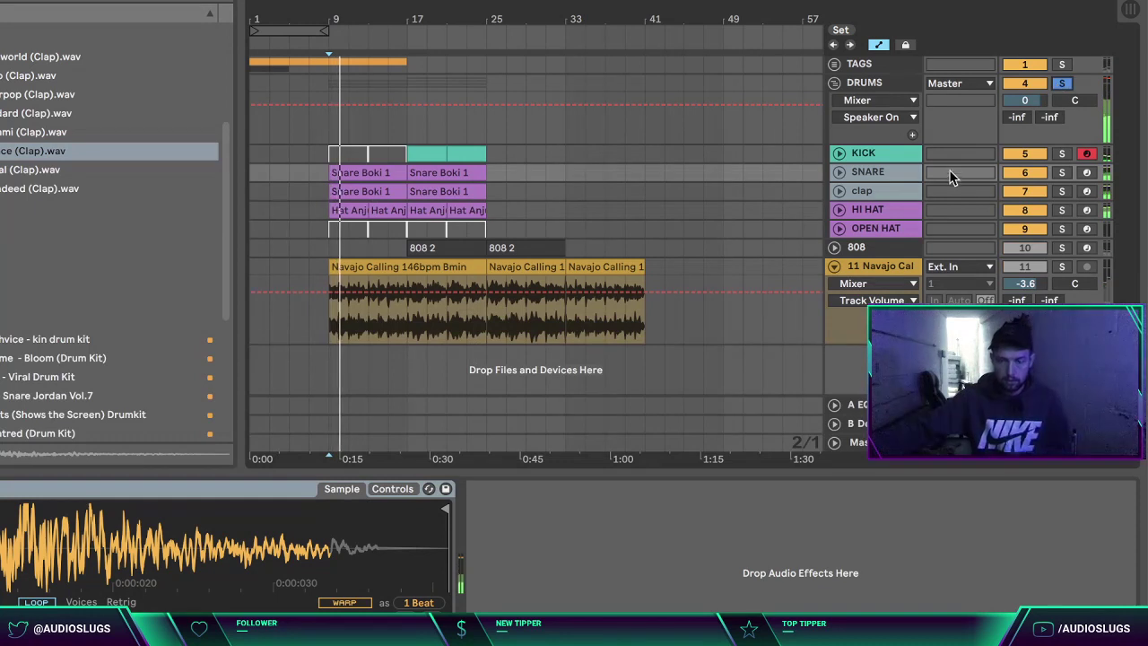
Step: Unfold the SNARE track, duplicate it and restart playback from bar 9
click(847, 175)
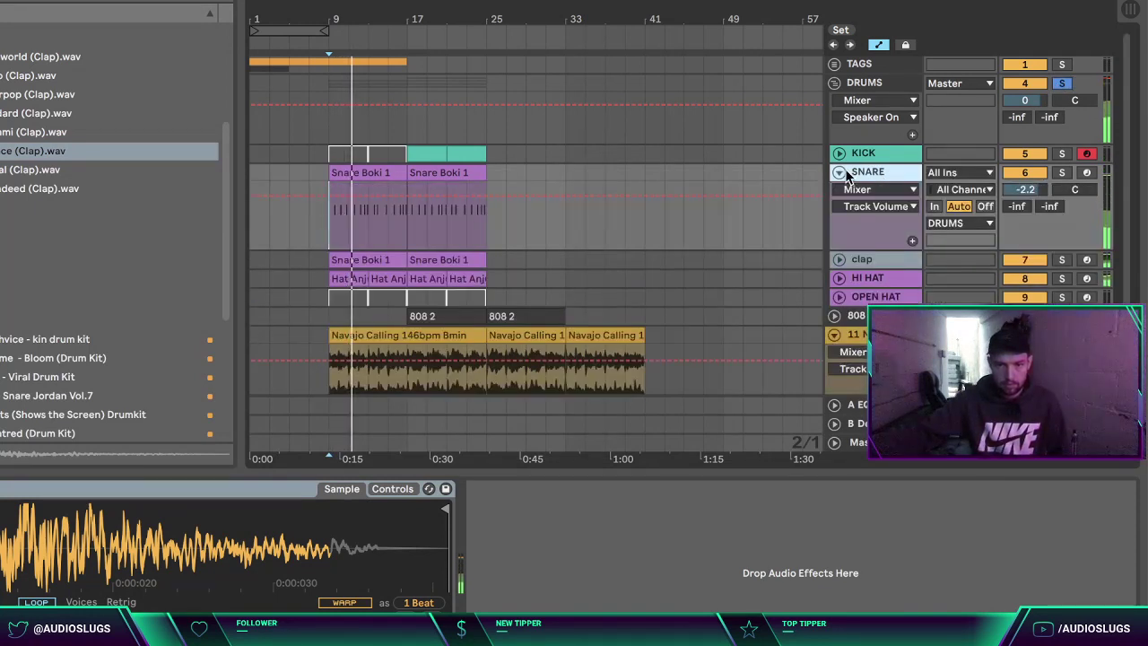
key(ctrl+d)
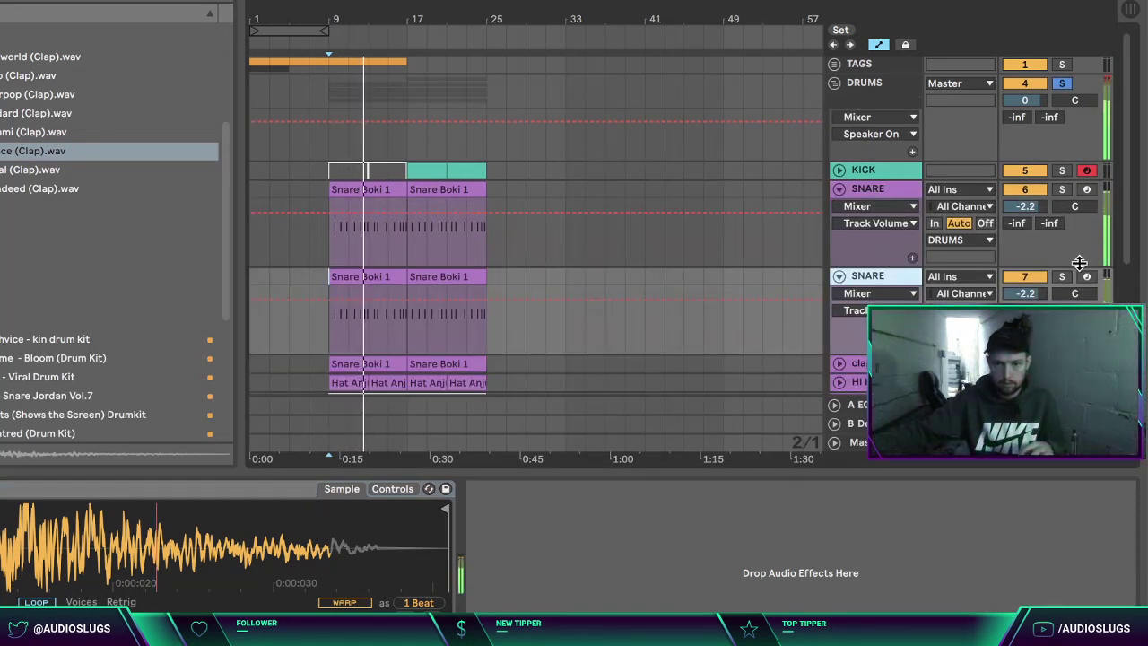
key(space)
Step: Audition the kit's clap samples and try one of them on the duplicated SNARE track
click(37, 191)
click(36, 171)
click(35, 154)
click(34, 170)
click(7, 150)
click(7, 131)
click(7, 113)
click(7, 95)
click(7, 75)
click(5, 56)
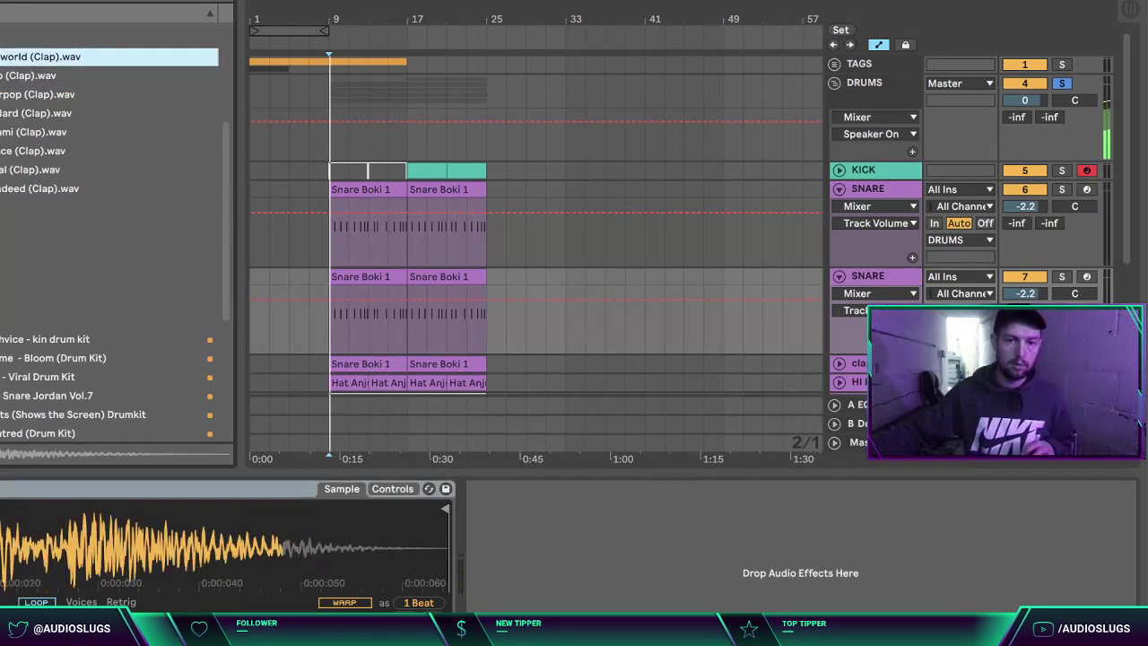
click(866, 276)
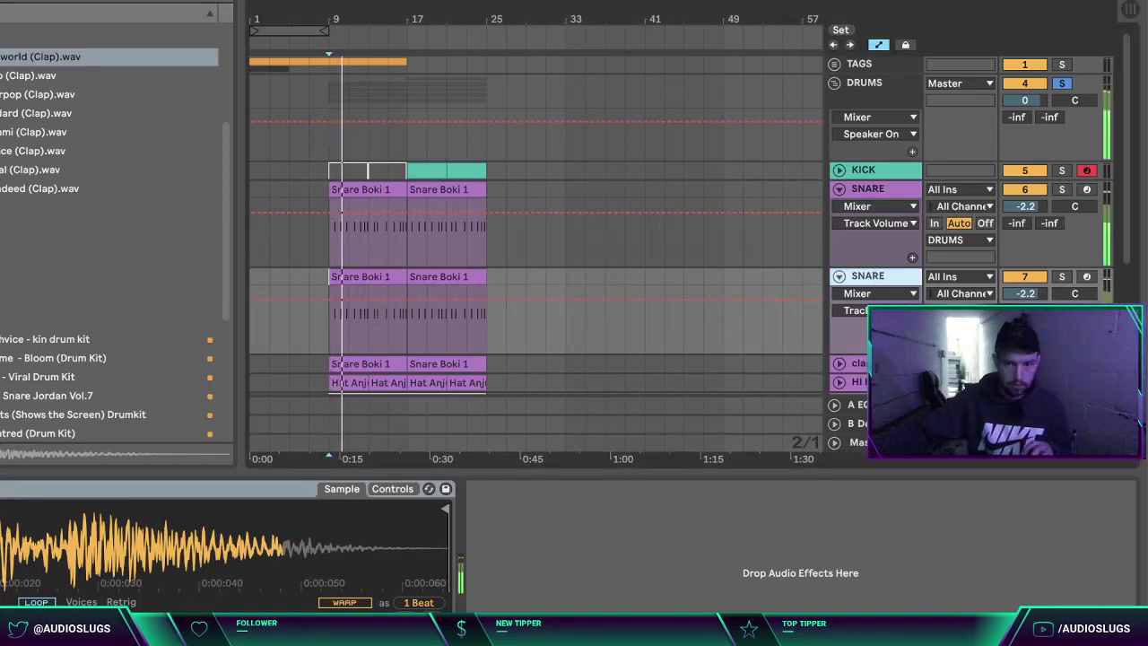
Step: Load a rim sample from the kit onto the duplicated SNARE track and set its volume to -5.5 dB
click(1, 299)
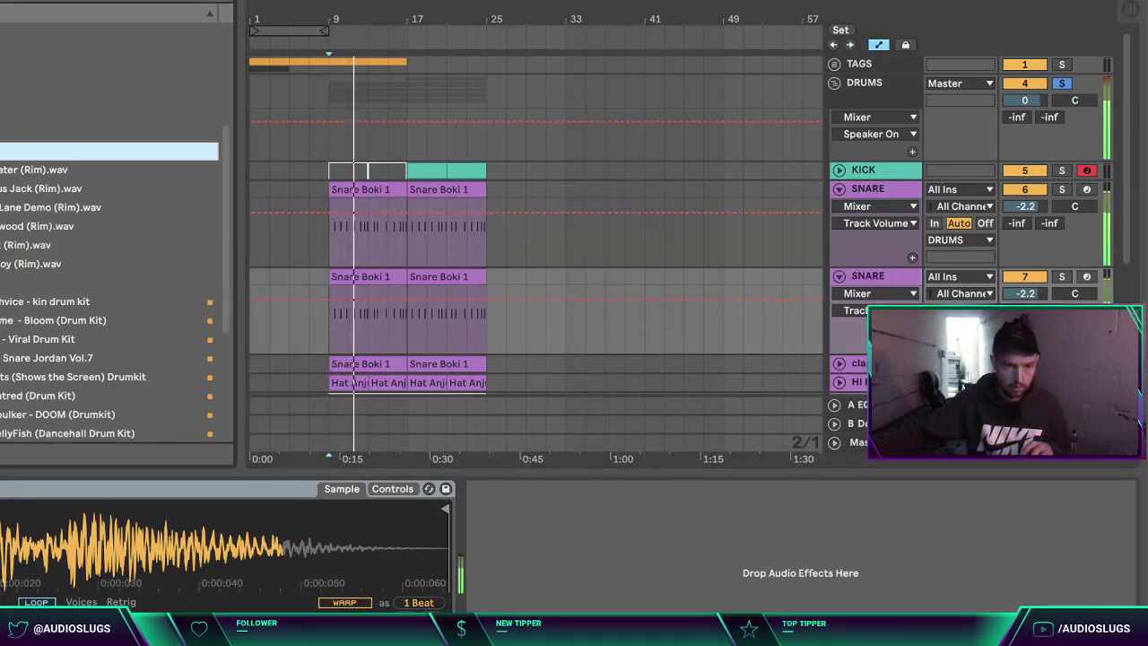
click(51, 250)
click(50, 226)
key(Up)
click(50, 226)
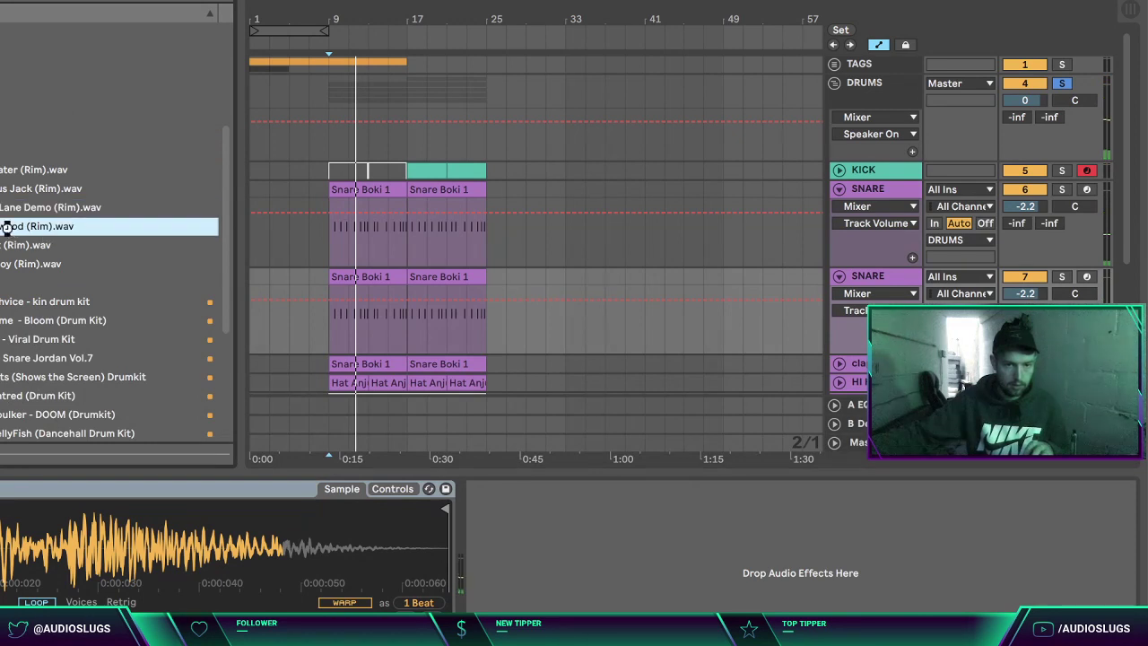
key(space)
click(877, 278)
click(1021, 293)
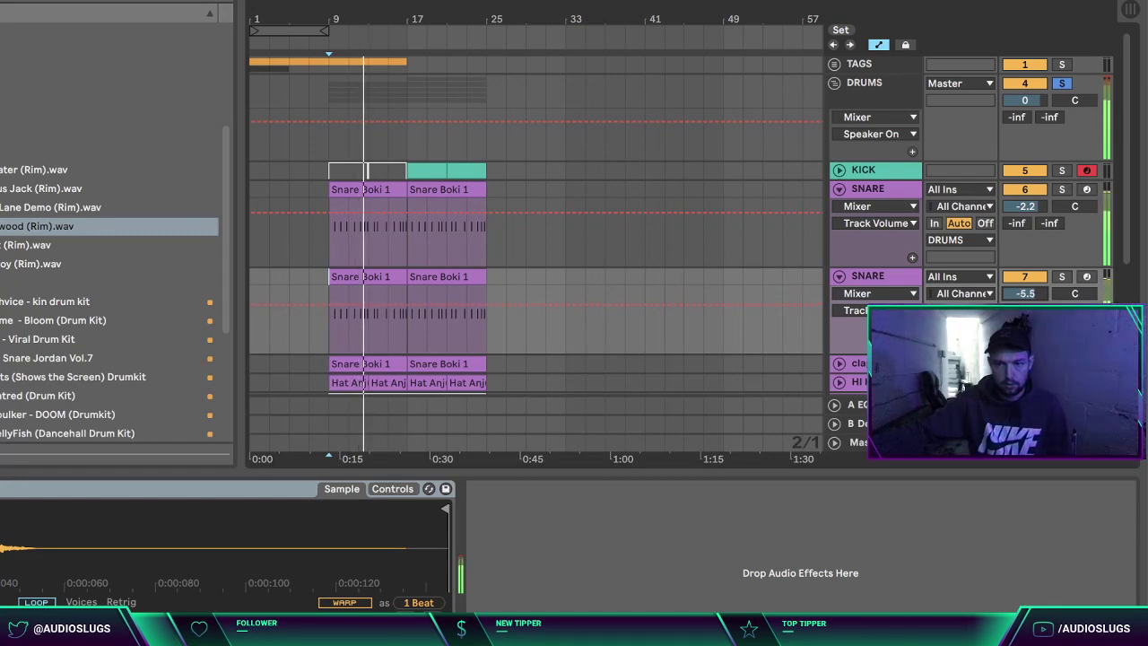
Step: Take the DRUMS group out of solo and fold both SNARE tracks
click(903, 190)
key(Left)
key(Down)
key(Left)
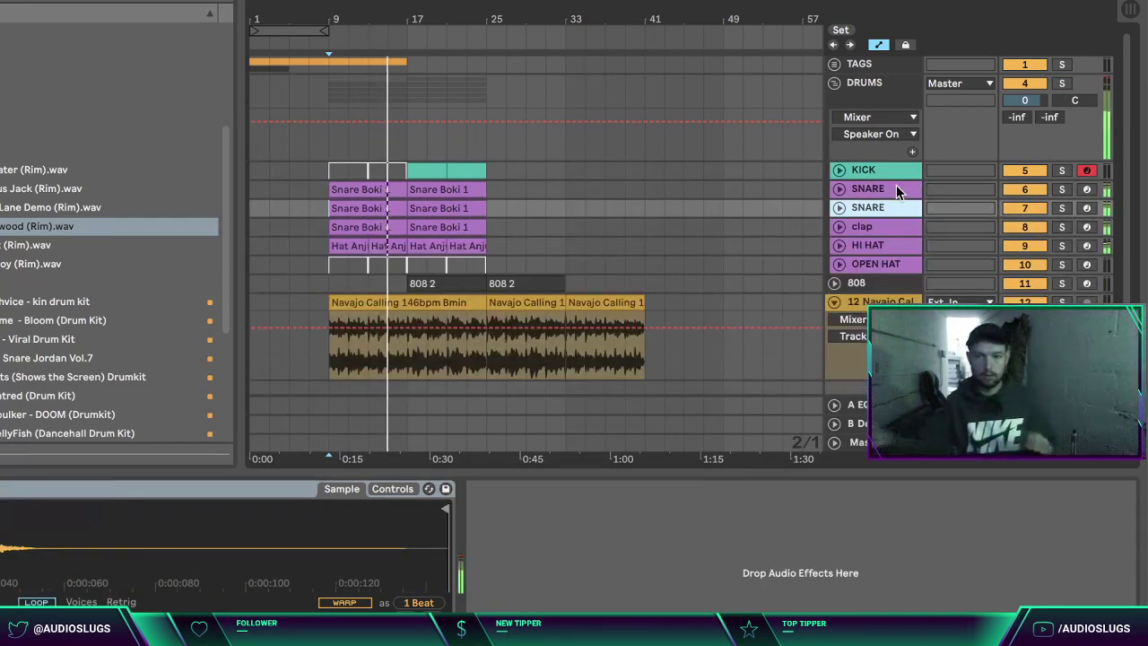
Step: Rename the duplicated SNARE track as RIM and the clap track as CLAP
key(super+r)
text(RIM)
key(Return)
key(Down)
key(super+r)
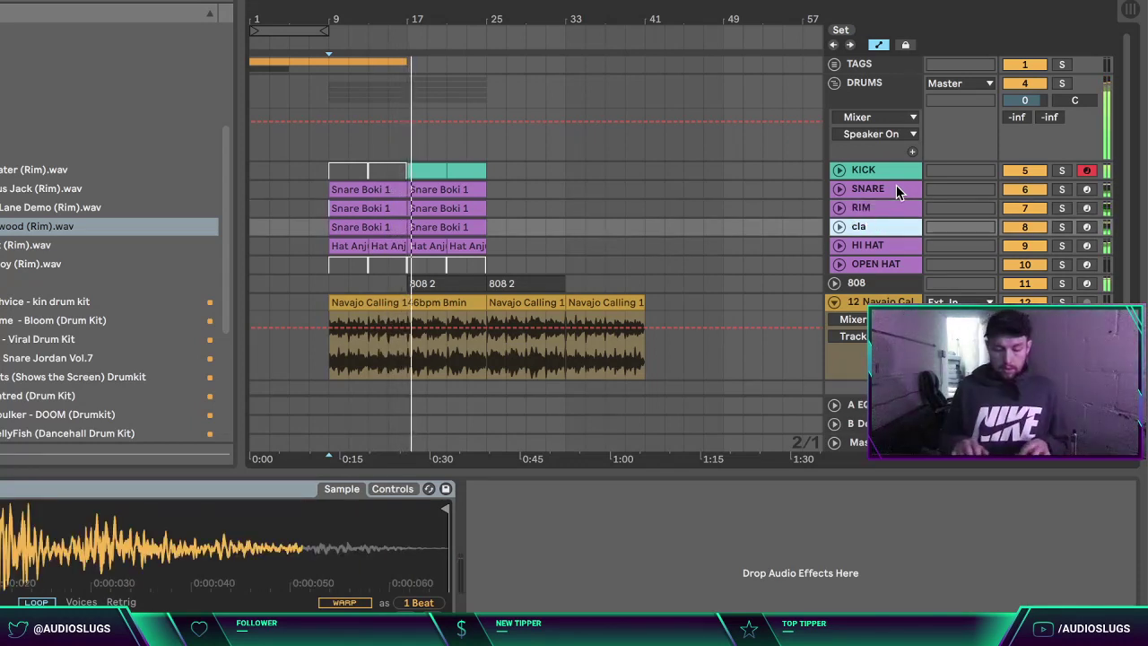
text(CLAP)
key(Return)
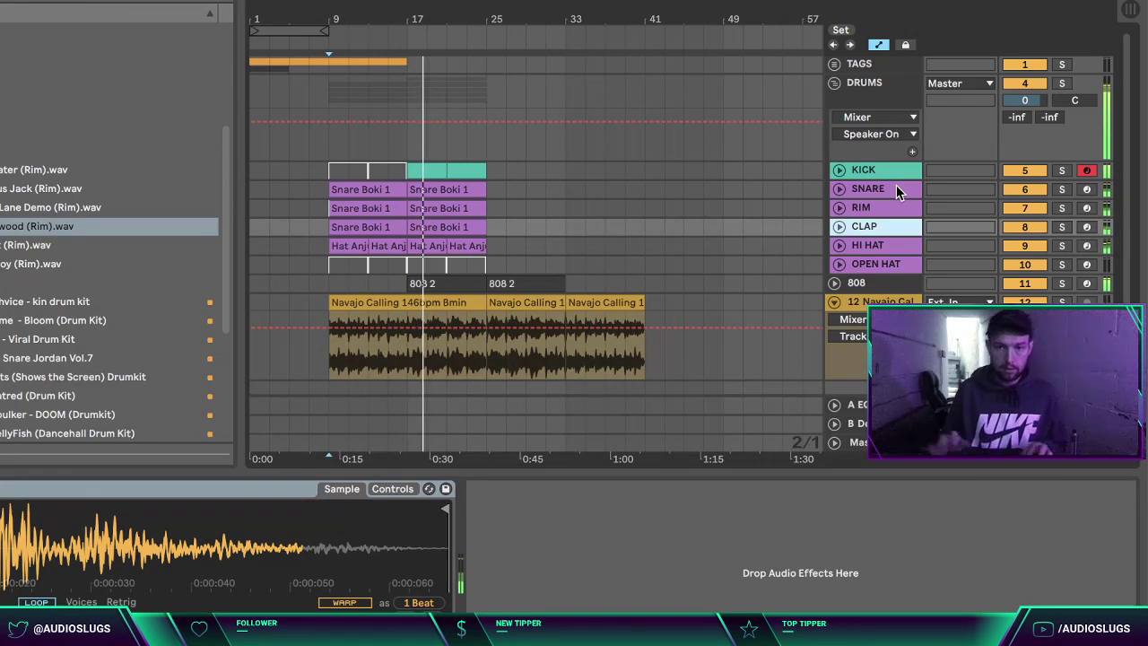
Step: Fold the Navajo Calling track's lane and select the DRUMS group
click(877, 301)
key(u)
key(Up)
key(Up)
key(Up)
key(Up)
key(Up)
key(Up)
key(Up)
key(Up)
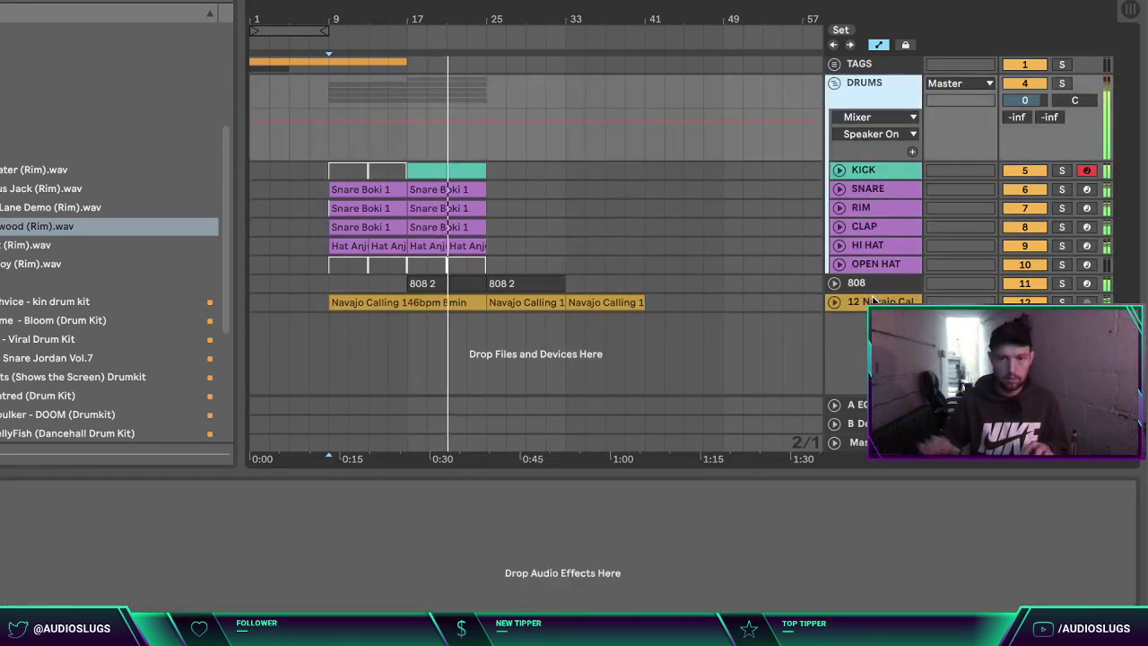
Step: Unfold the SNARE, RIM and CLAP tracks to adjust their volume and fold their lanes again
click(866, 226)
shift+click(866, 190)
click(839, 189)
click(1029, 208)
click(897, 192)
key(u)
key(Down)
key(u)
key(Down)
key(u)
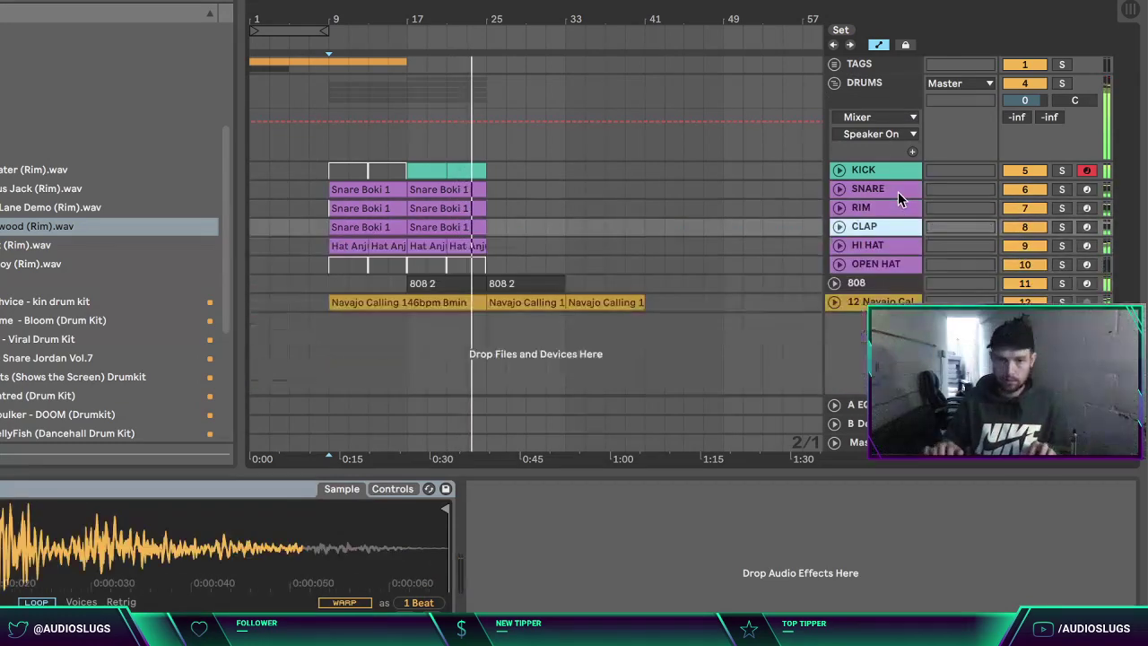
Step: Duplicate the KICK, SNARE, RIM, CLAP and HI HAT clips from bars 17 to 25 so they repeat from bar 25
click(598, 303)
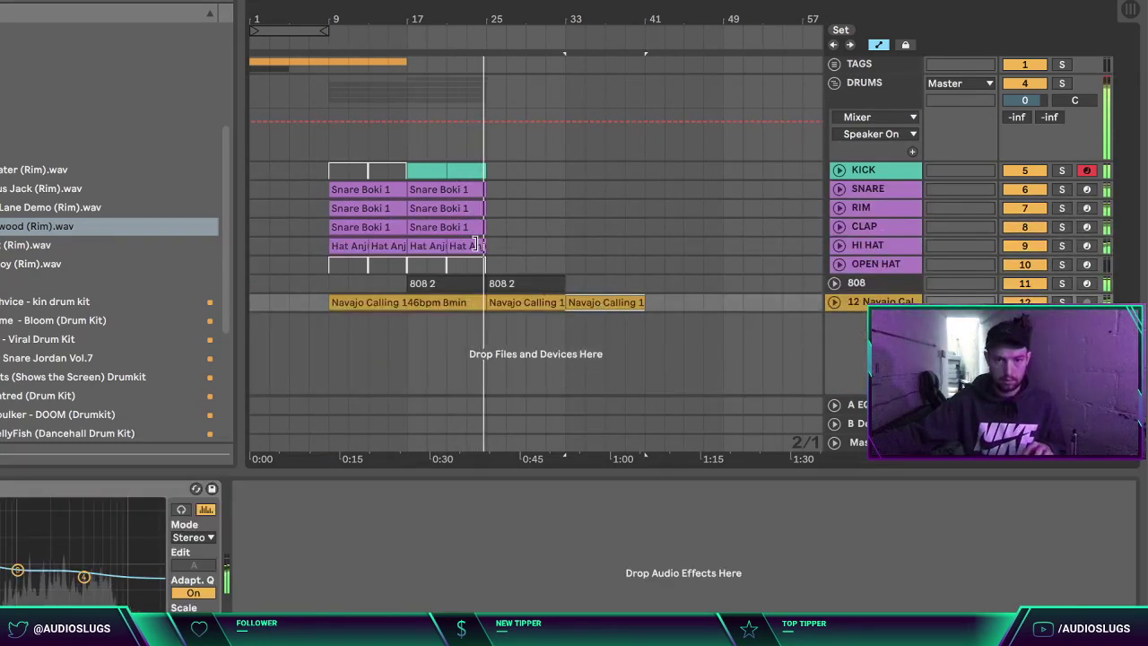
click(429, 172)
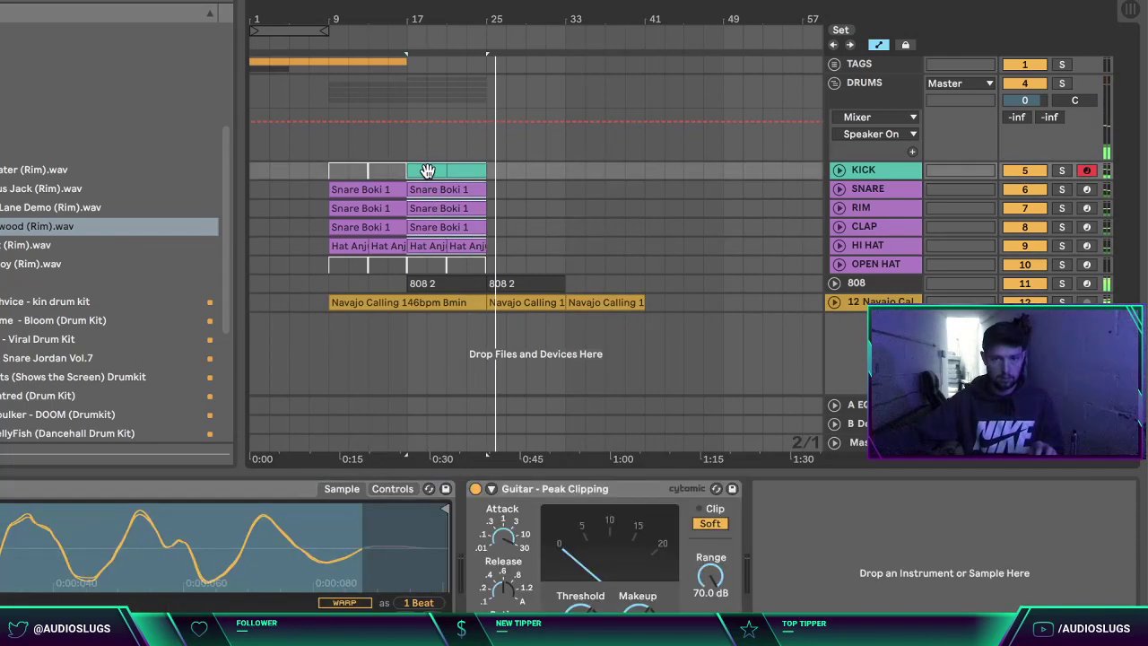
key(super+d)
click(645, 246)
click(724, 227)
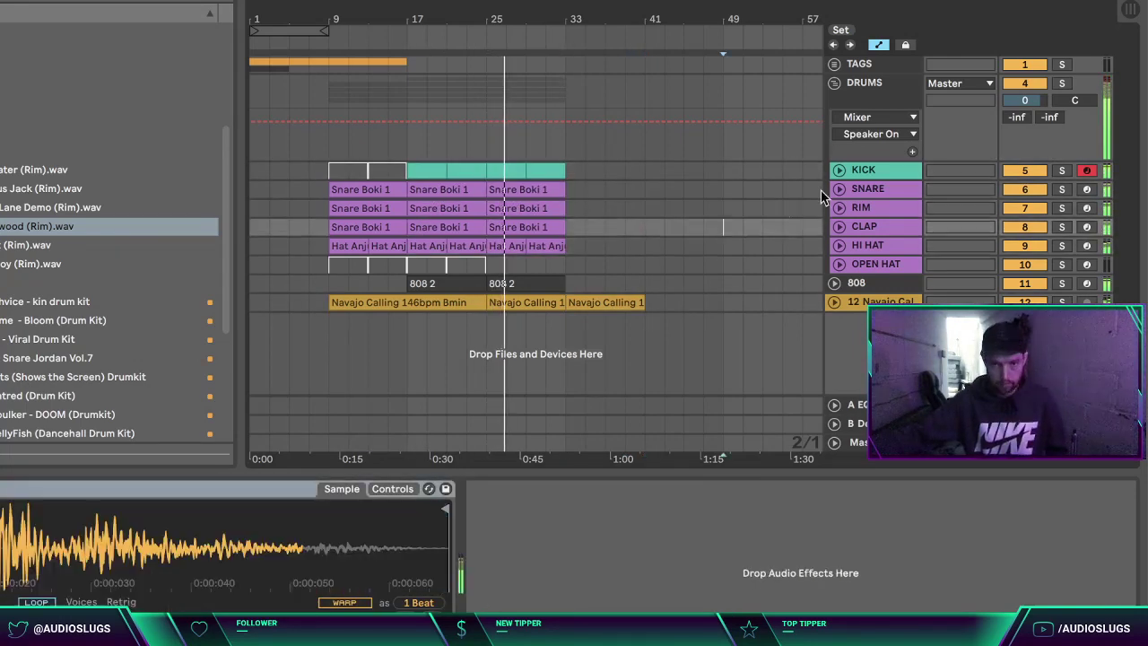
Step: Delete bar 25 from the KICK, SNARE, RIM, CLAP and HI HAT clips to create a one-bar drum break
click(858, 101)
drag(499, 19, 492, 250)
key(Delete)
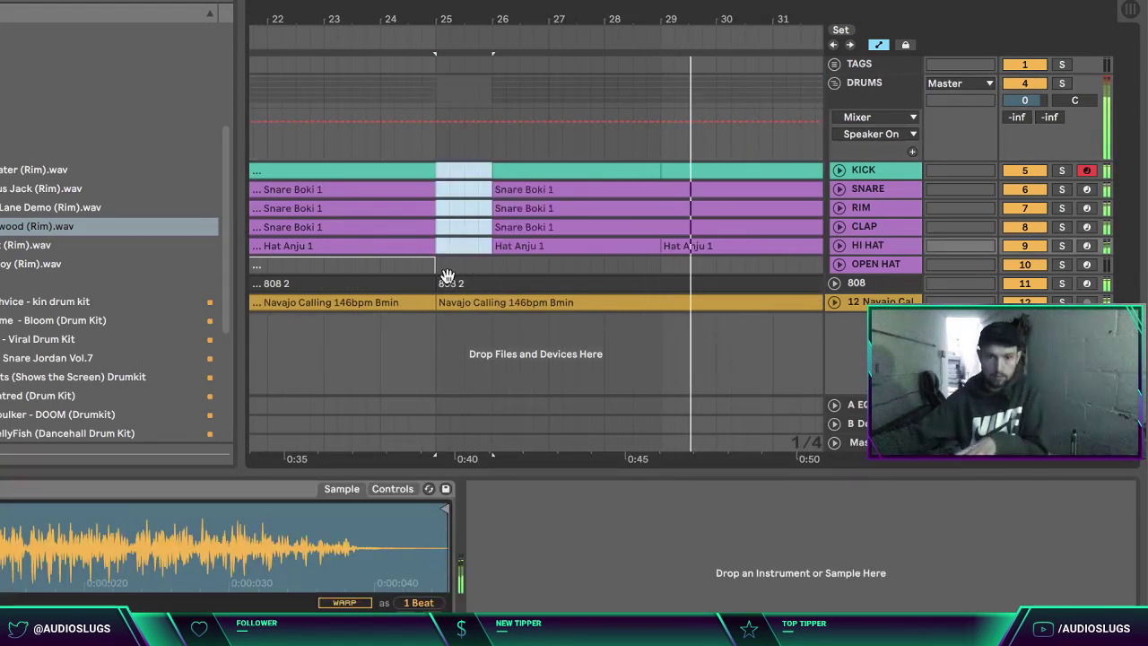
click(367, 144)
drag(408, 25, 409, 2)
Step: Move the last Navajo Calling clip from bar 33 to bar 1 and play the arrangement from the start
click(584, 227)
click(455, 264)
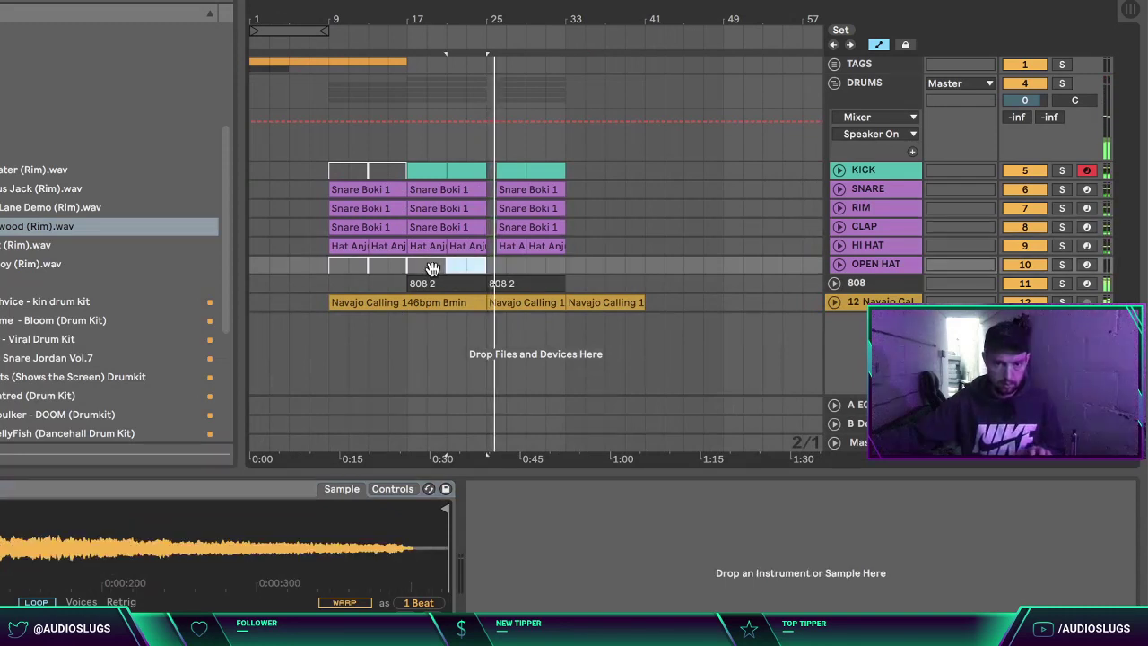
drag(621, 292, 301, 302)
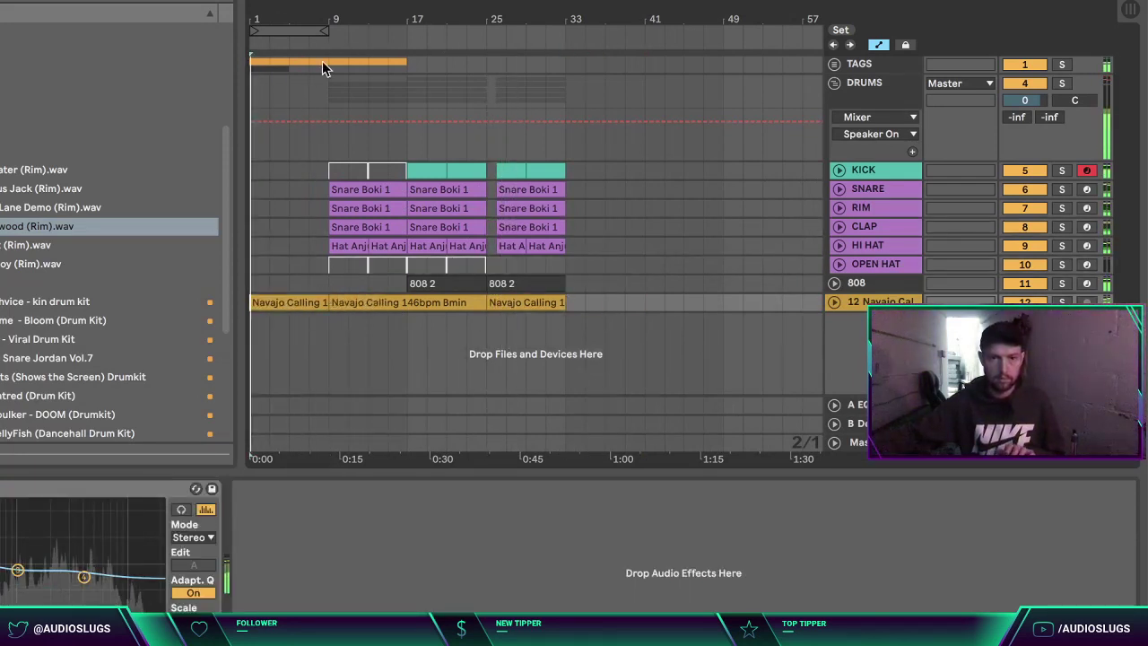
Step: Fold the DRUMS group while listening to the intro
click(867, 93)
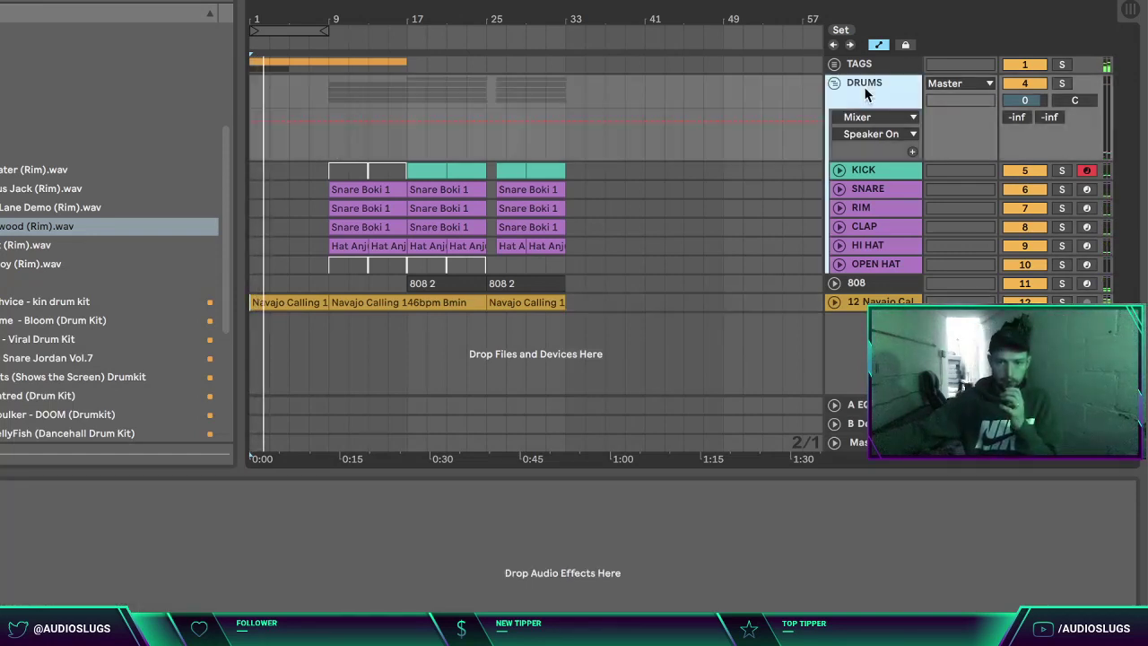
click(832, 82)
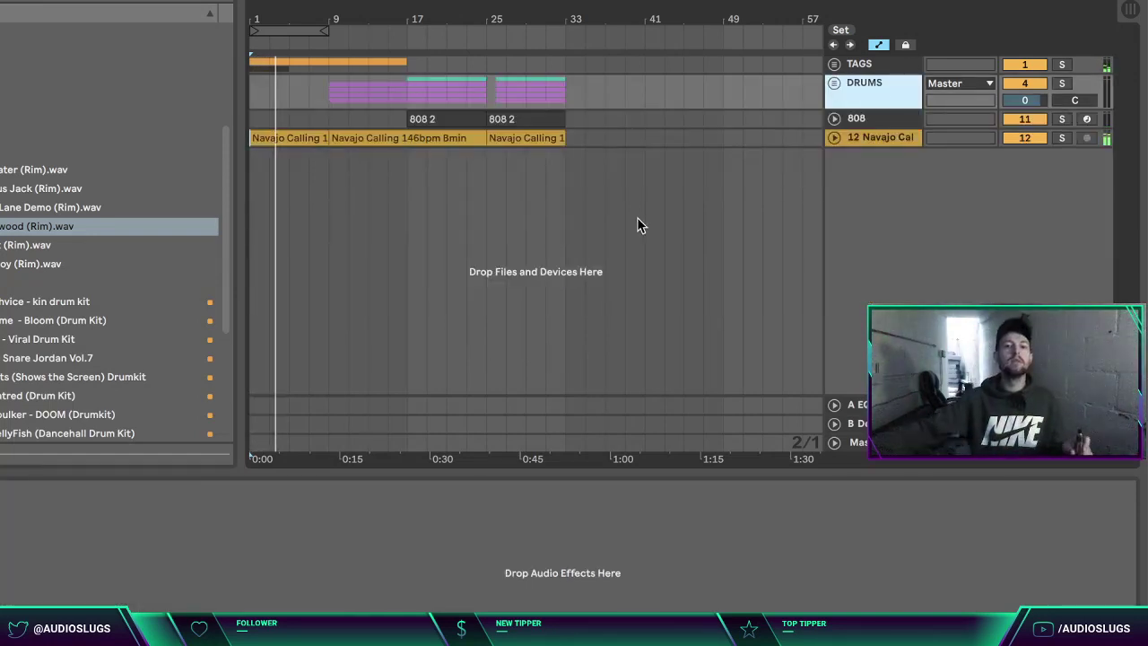
click(607, 295)
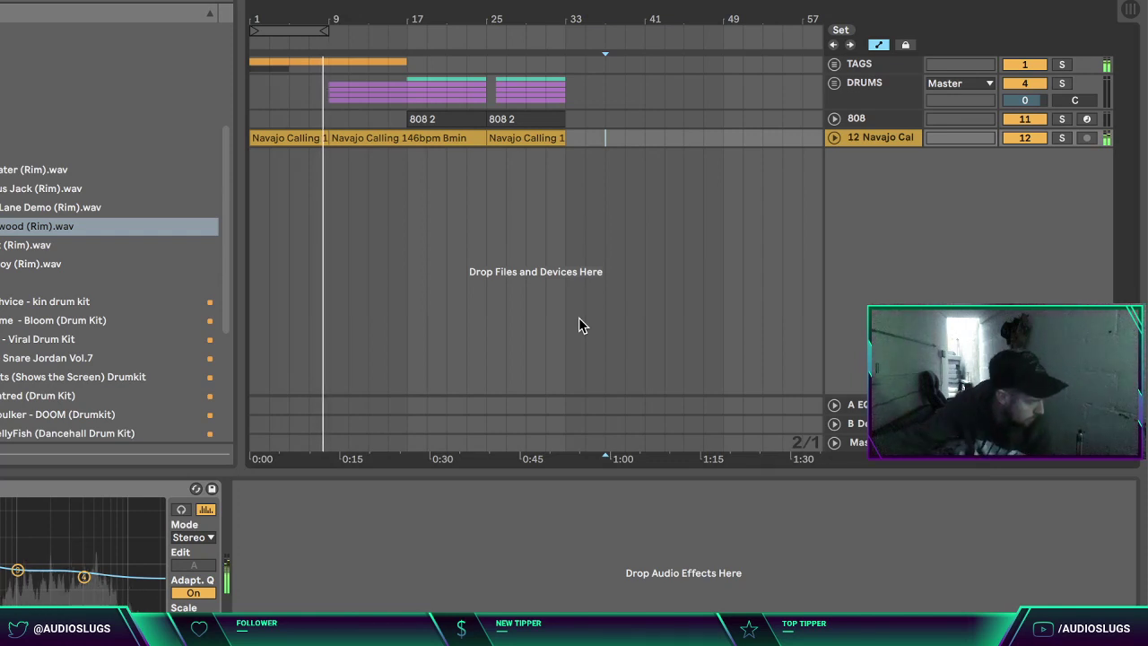
click(546, 317)
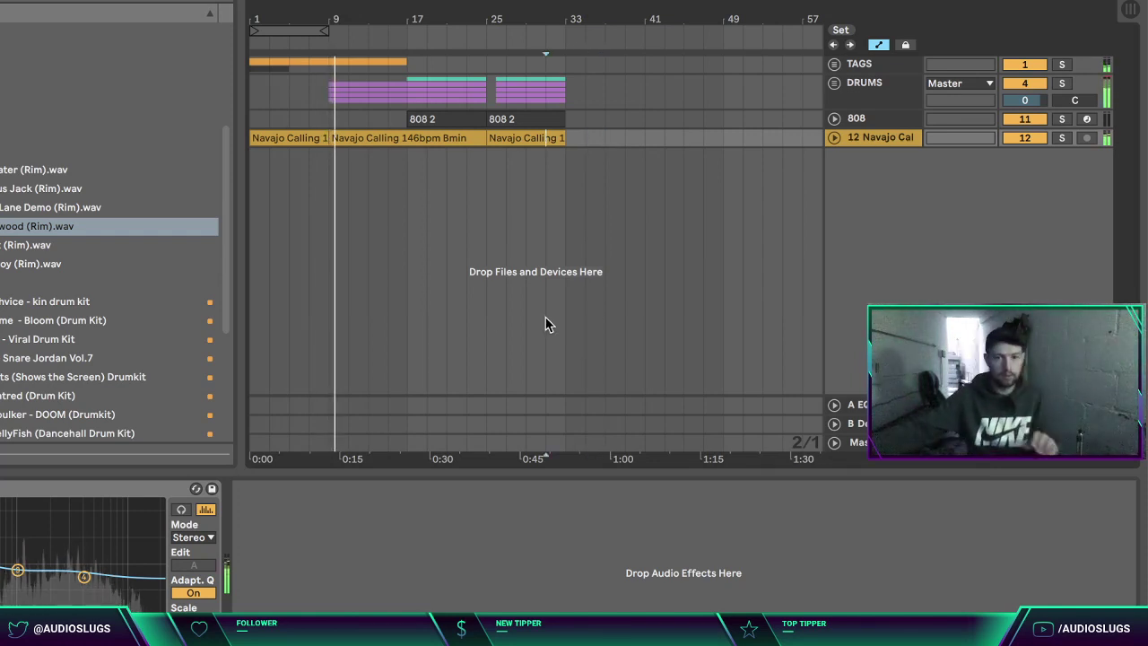
Step: Unfold the DRUMS group and select the group track
click(852, 83)
click(834, 83)
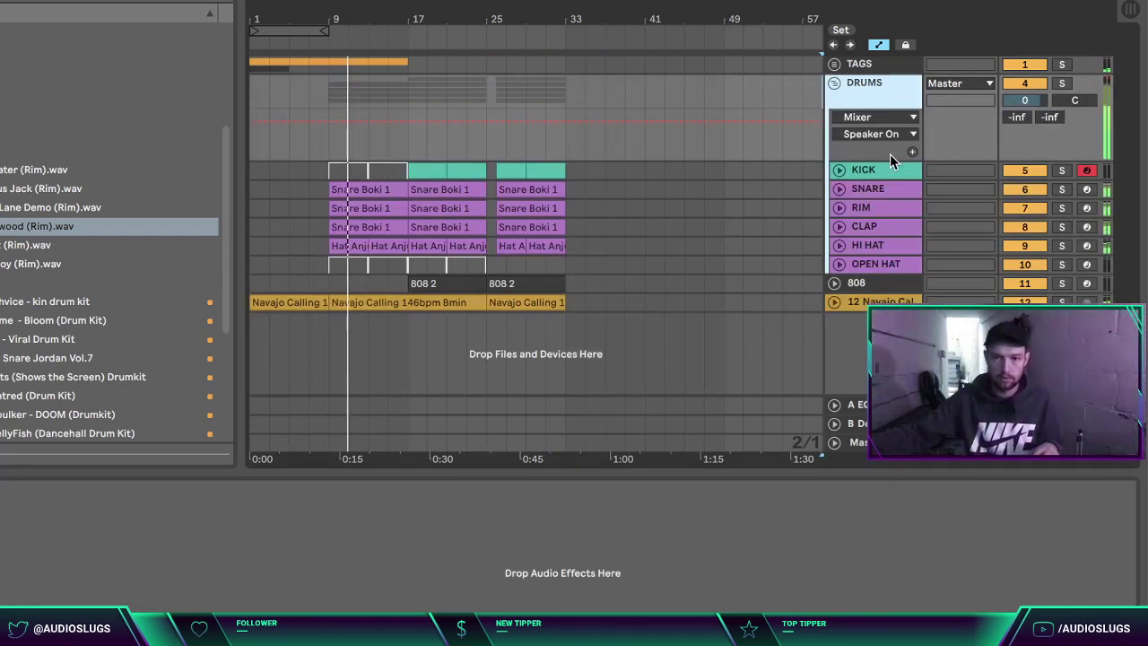
click(878, 189)
click(886, 93)
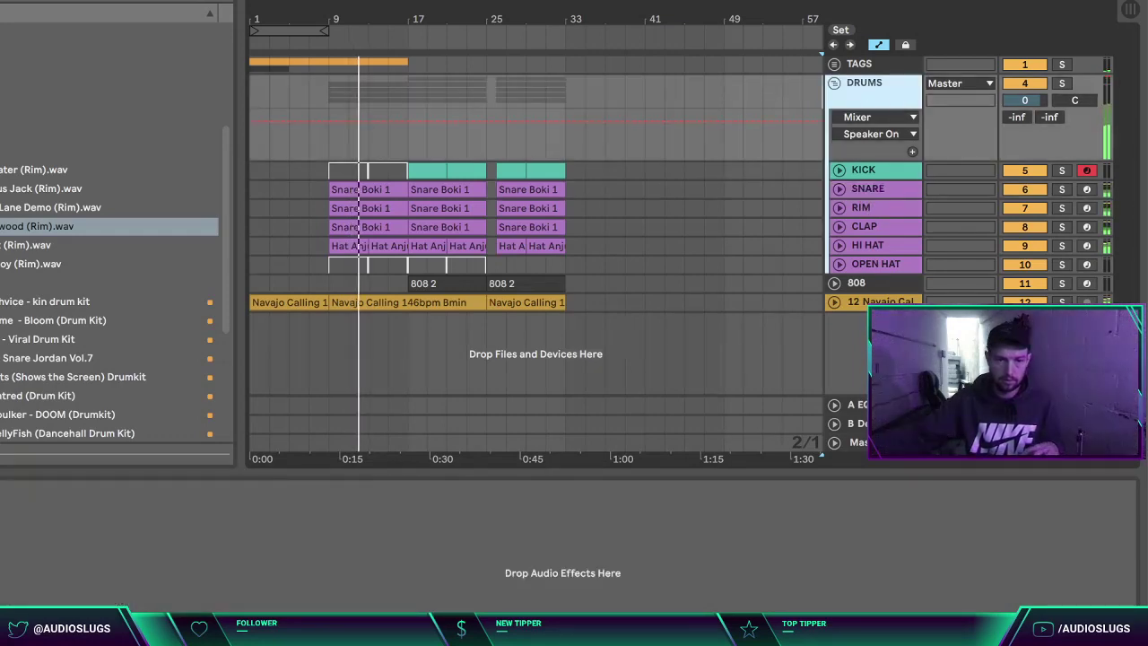
Step: Load the Drum Kit 2 preset in the DRUMS group's API-2500 compressor and set its output to 1.9
click(2, 489)
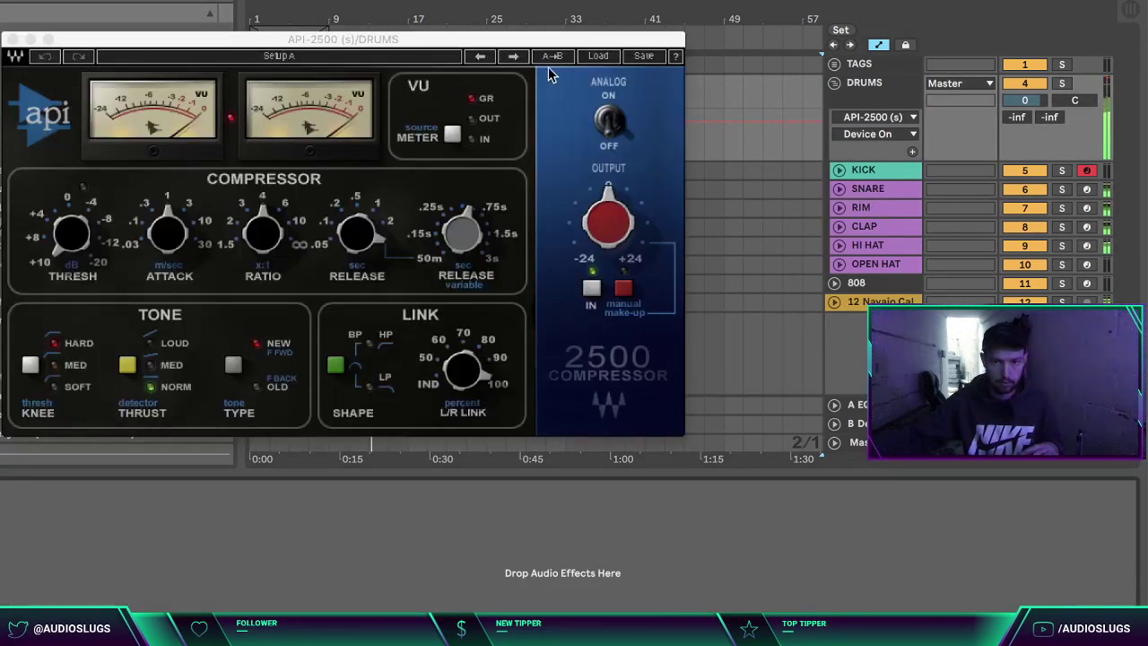
click(598, 55)
mouse_move(709, 188)
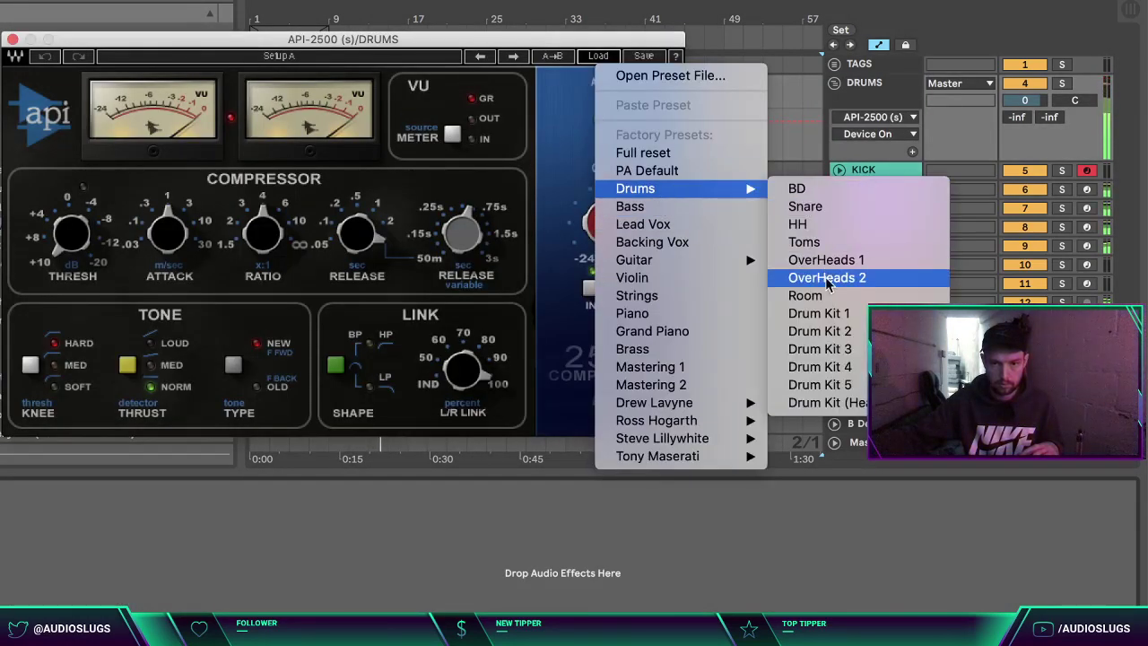
click(832, 332)
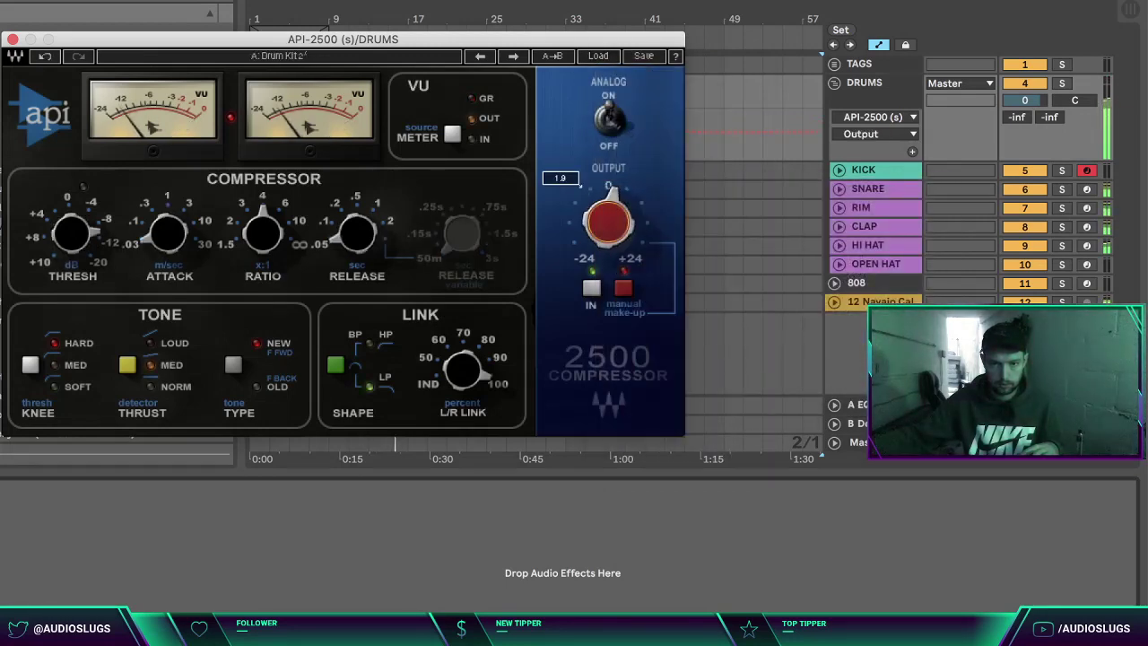
Step: Lower the SNARE, RIM and CLAP volumes together, bringing SNARE to -3.3 and RIM to -6.6, and fold the tracks
click(873, 190)
shift+click(868, 227)
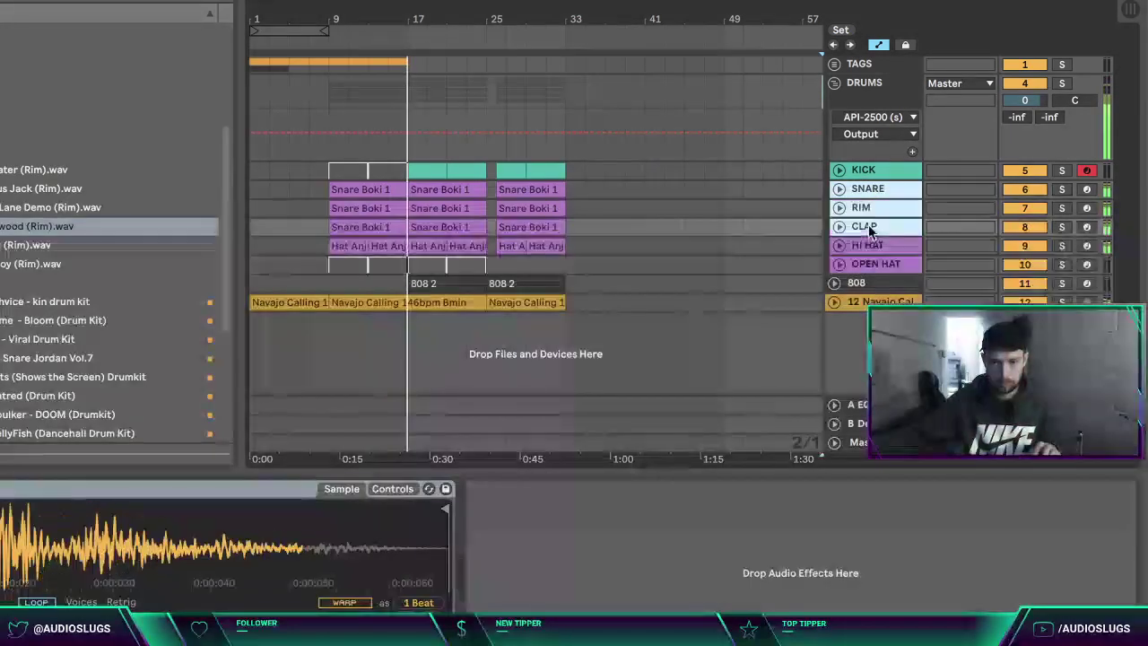
click(840, 227)
drag(1026, 206, 1025, 210)
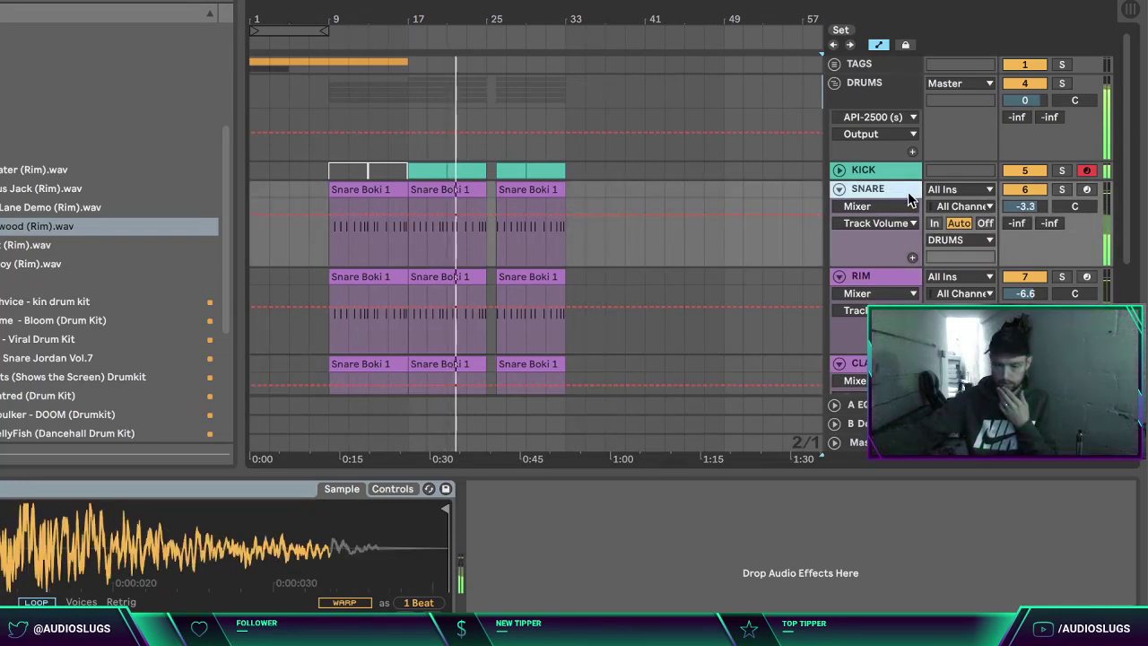
key(alt+u)
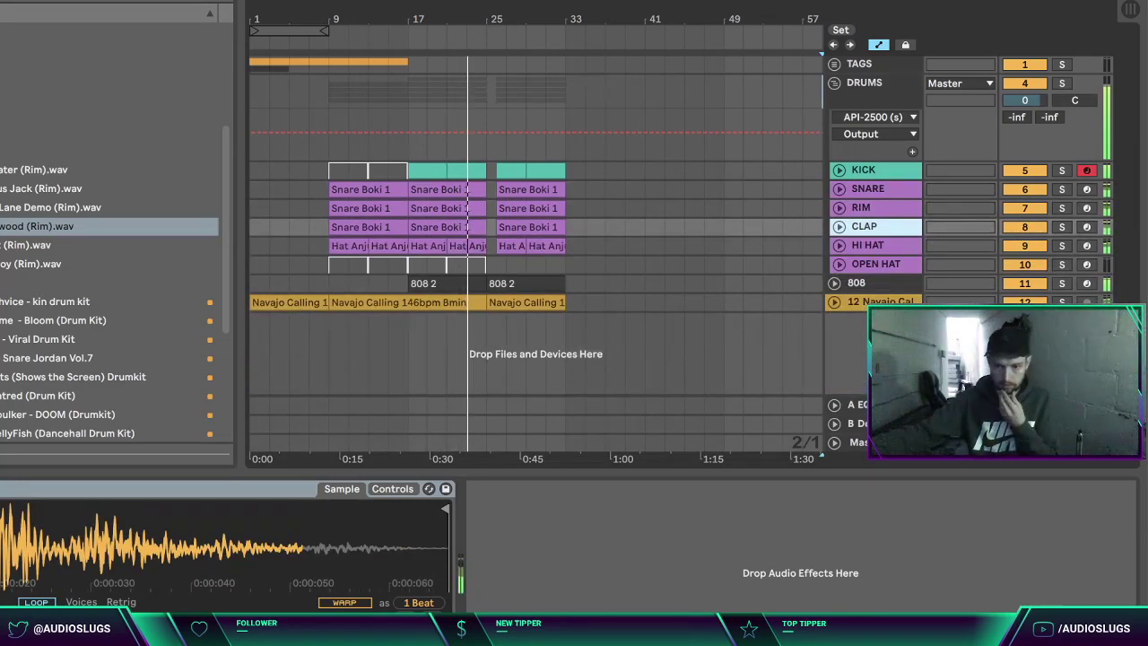
Step: Move the two OPEN HAT clips from bar 17 to bar 25 and activate them
click(1126, 631)
drag(800, 507, 772, 500)
click(456, 267)
shift+click(436, 263)
drag(437, 263, 513, 268)
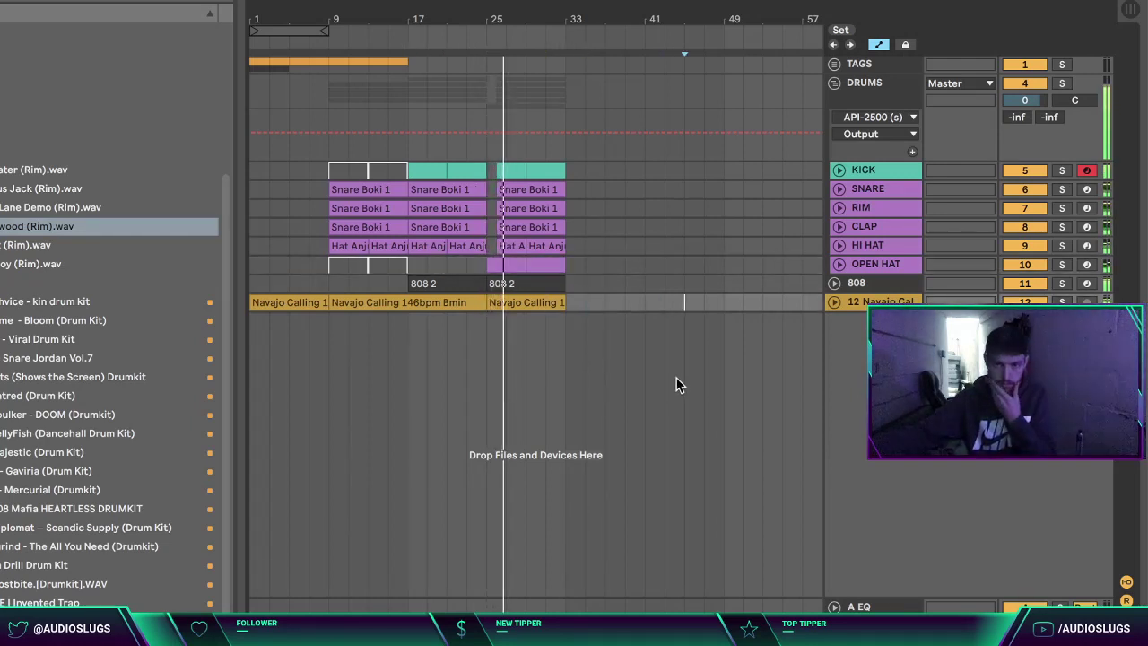
click(839, 264)
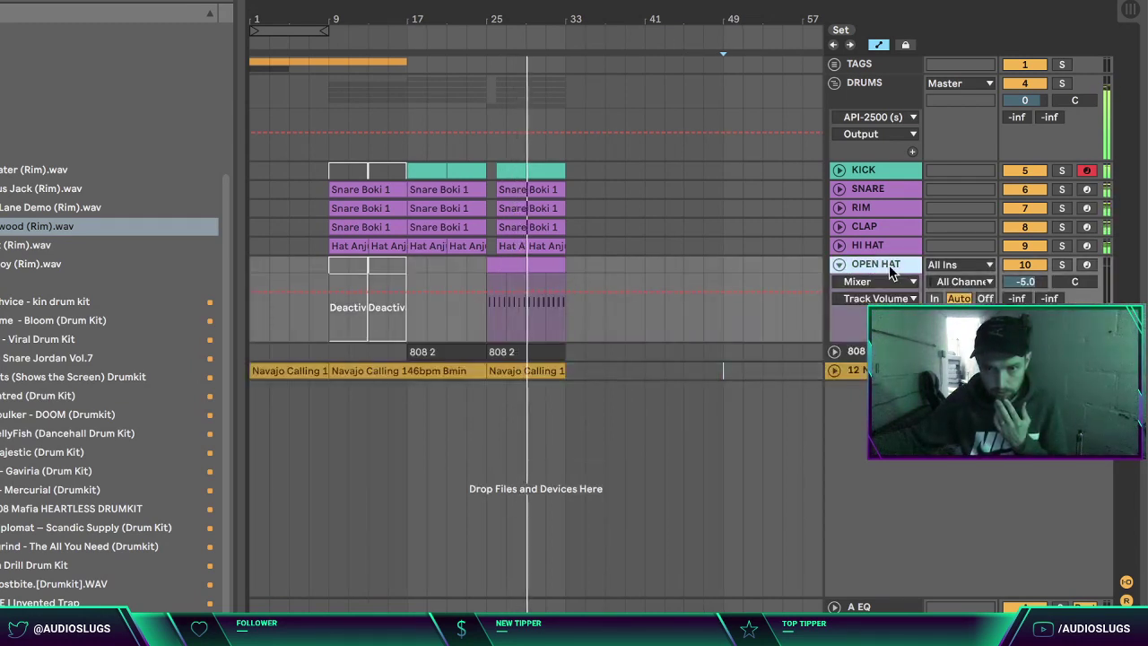
click(840, 264)
Step: Duplicate the Navajo Calling clip at bar 25 so the copy starts at bar 33
click(584, 341)
click(541, 305)
key(super+d)
double_click(607, 300)
click(0, 504)
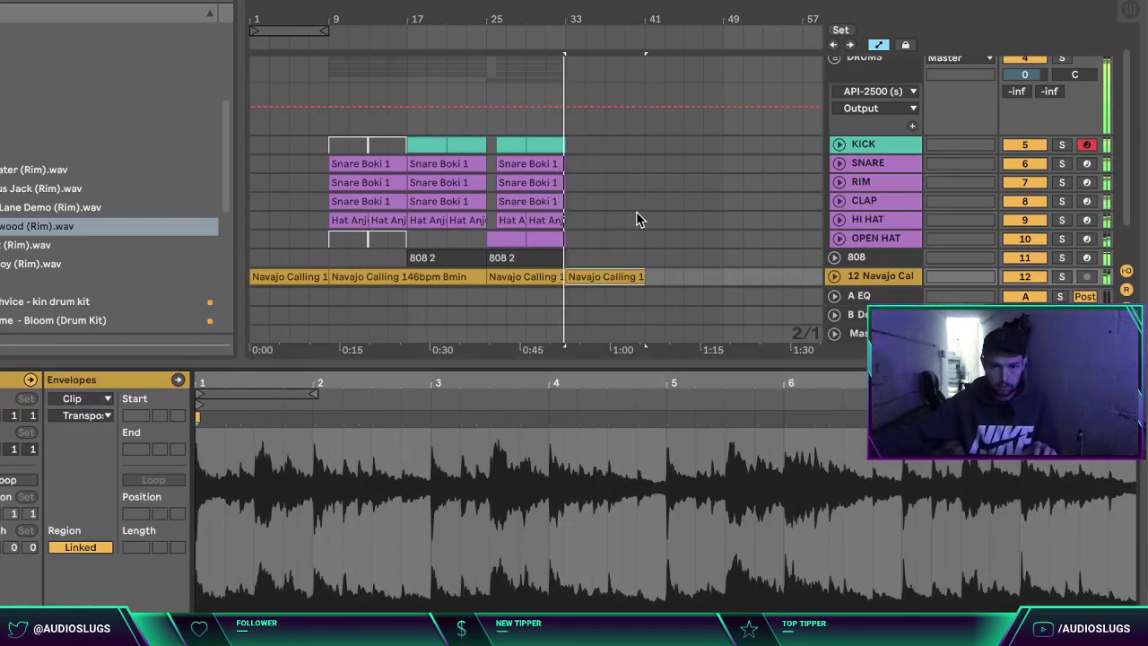
click(743, 220)
key(alt+super+l)
click(870, 245)
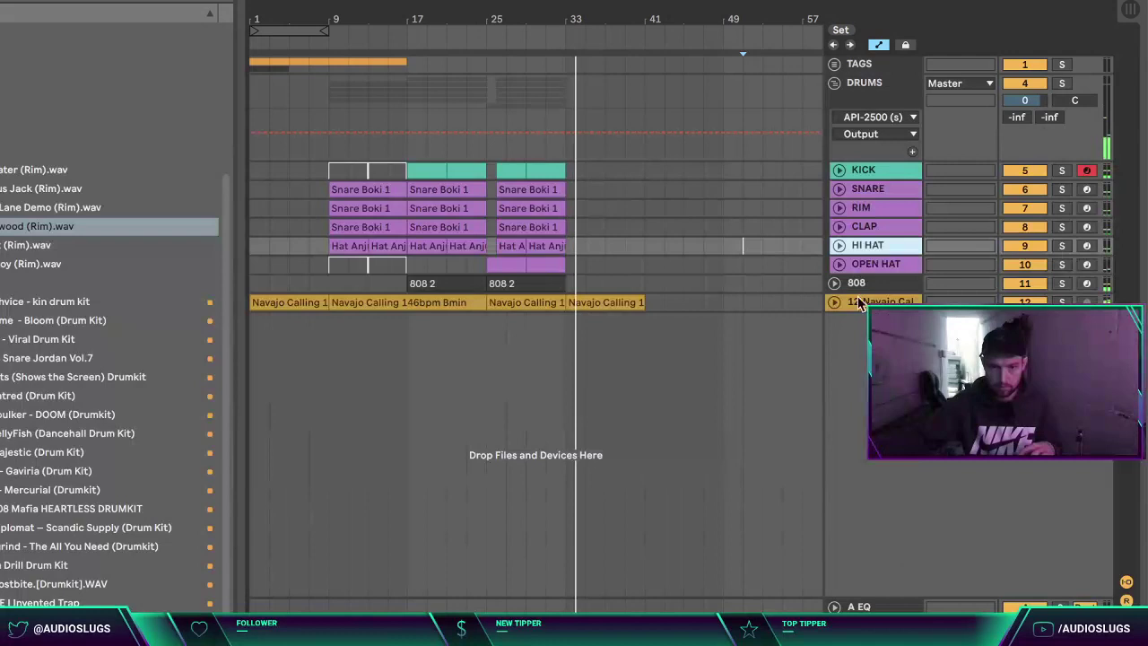
Step: Duplicate the 808 and all drum clips from bars 25 to 33 so the copies start at bar 33
click(683, 364)
click(535, 281)
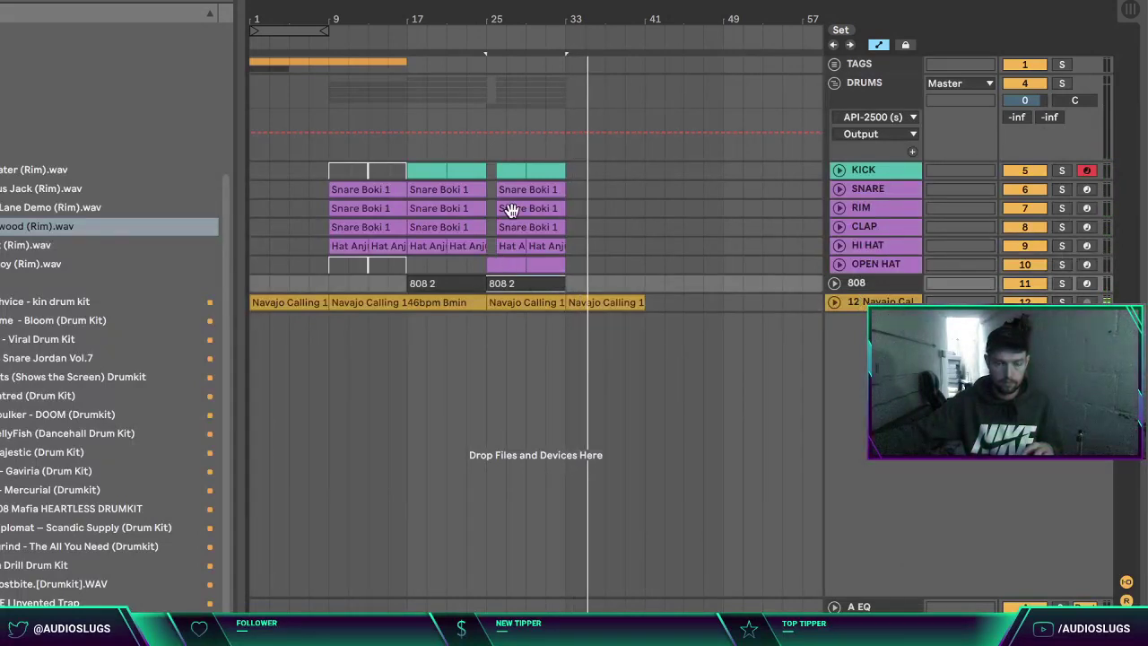
shift+click(492, 170)
key(ctrl+d)
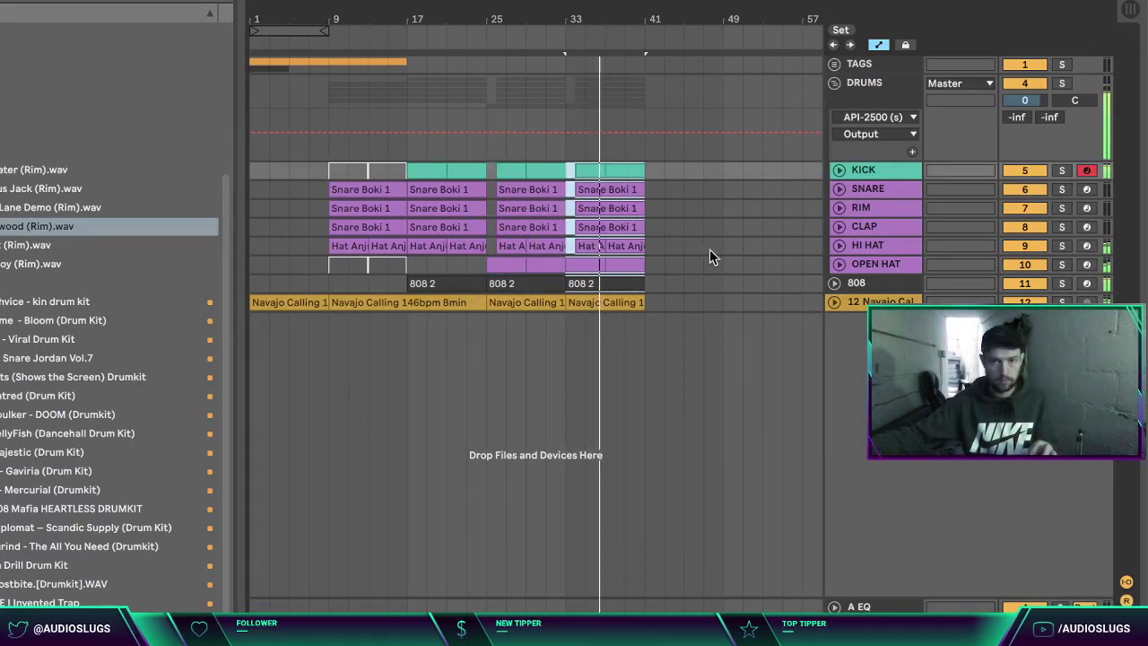
click(709, 249)
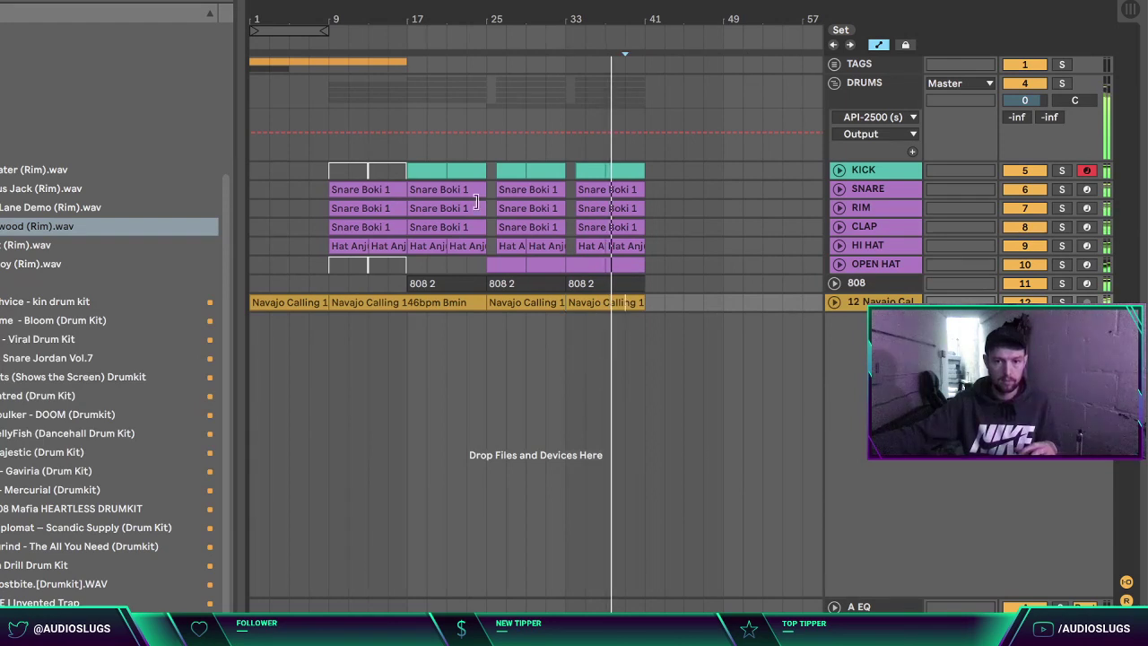
Step: Extend the loop range from bar 1 to bar 41, enable looping and play the arrangement from the start
drag(324, 30, 642, 32)
right_click(630, 31)
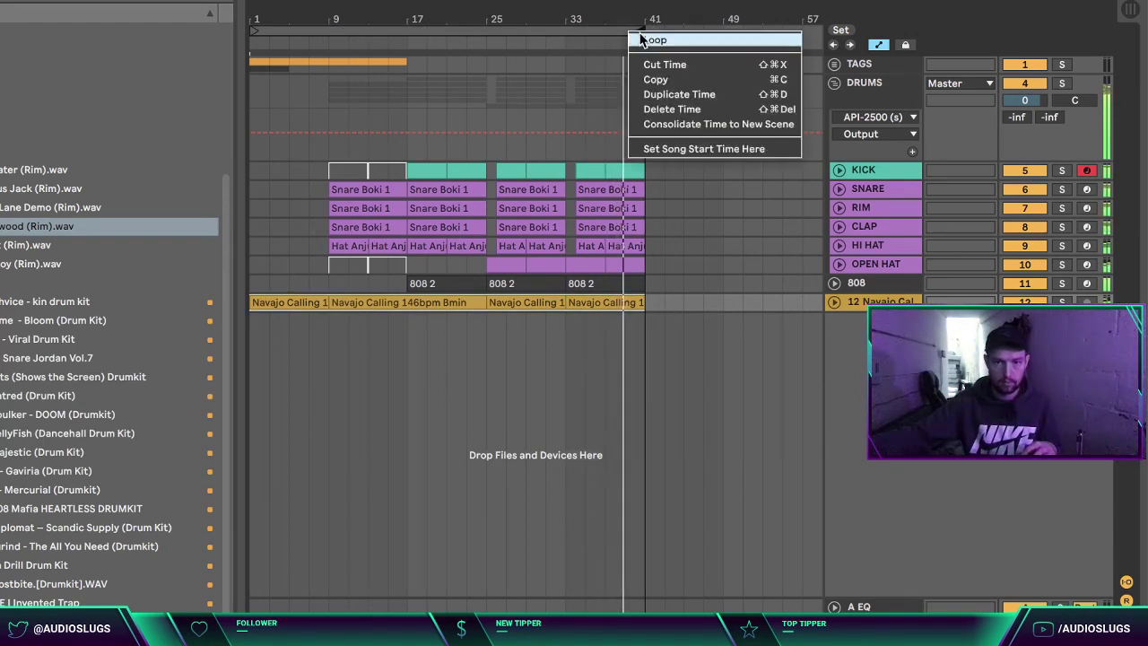
click(640, 39)
key(space)
key(space)
click(464, 364)
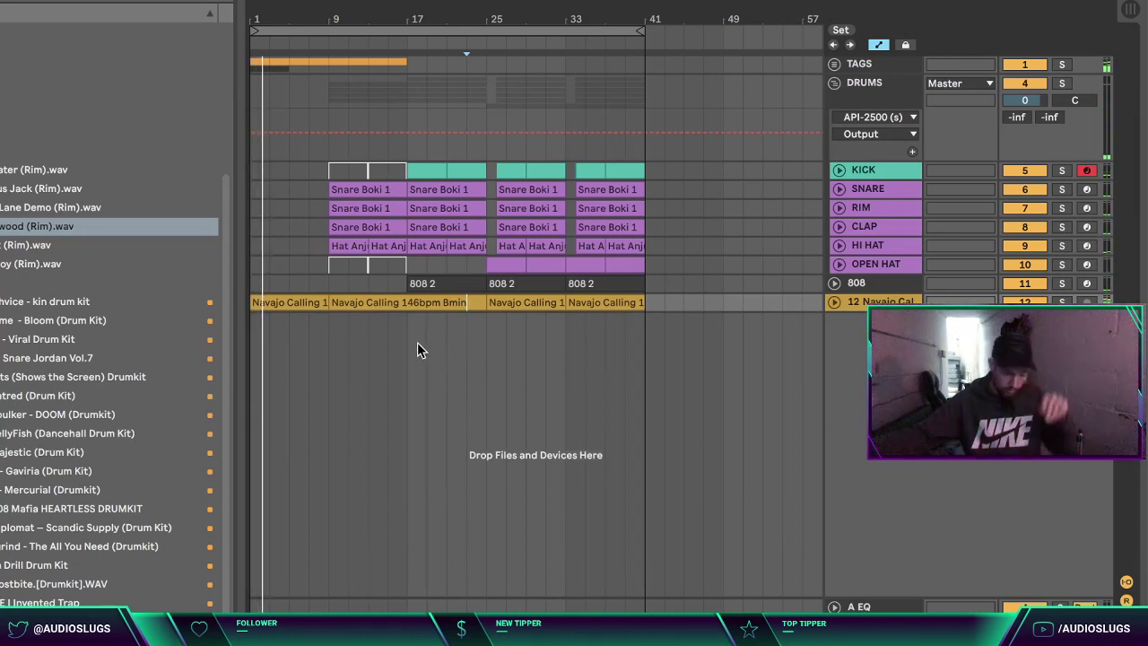
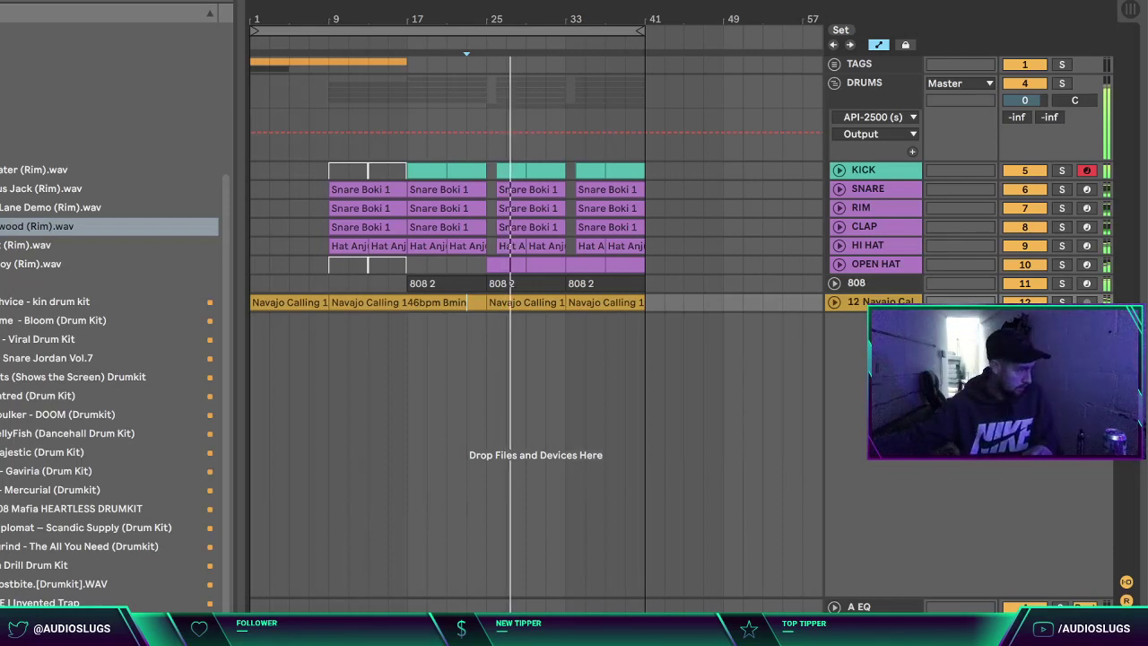
Step: Lower the SNARE, RIM and CLAP volumes together, bringing SNARE to -3.7 and RIM to -7.0
click(892, 190)
shift+click(863, 226)
click(840, 226)
drag(1032, 208, 1031, 212)
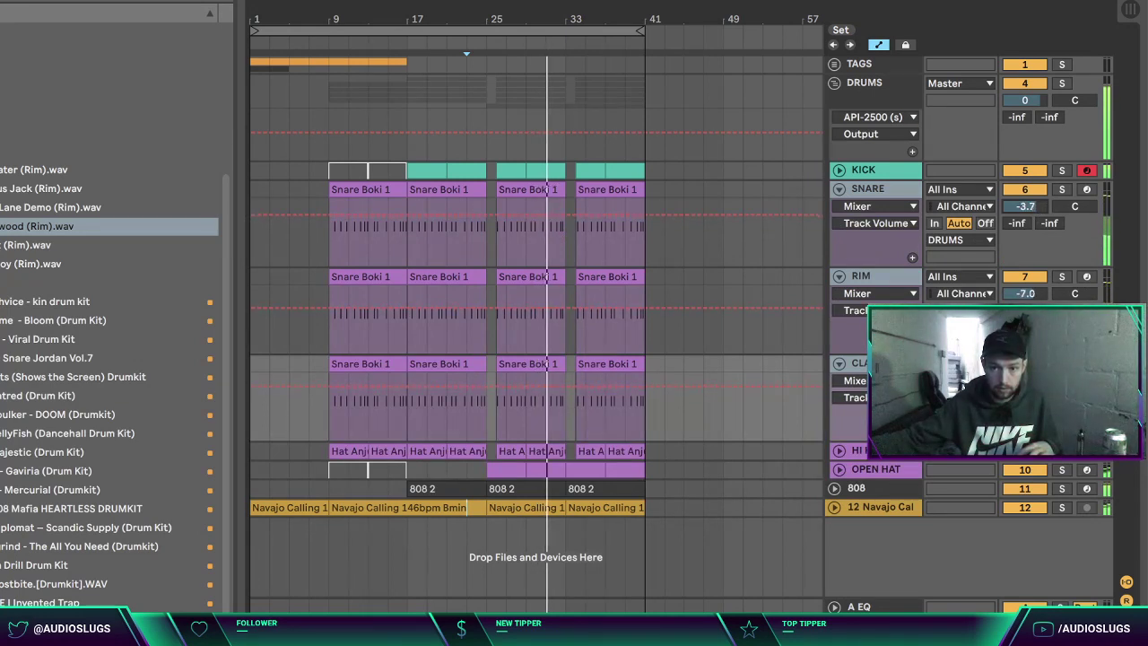
click(665, 508)
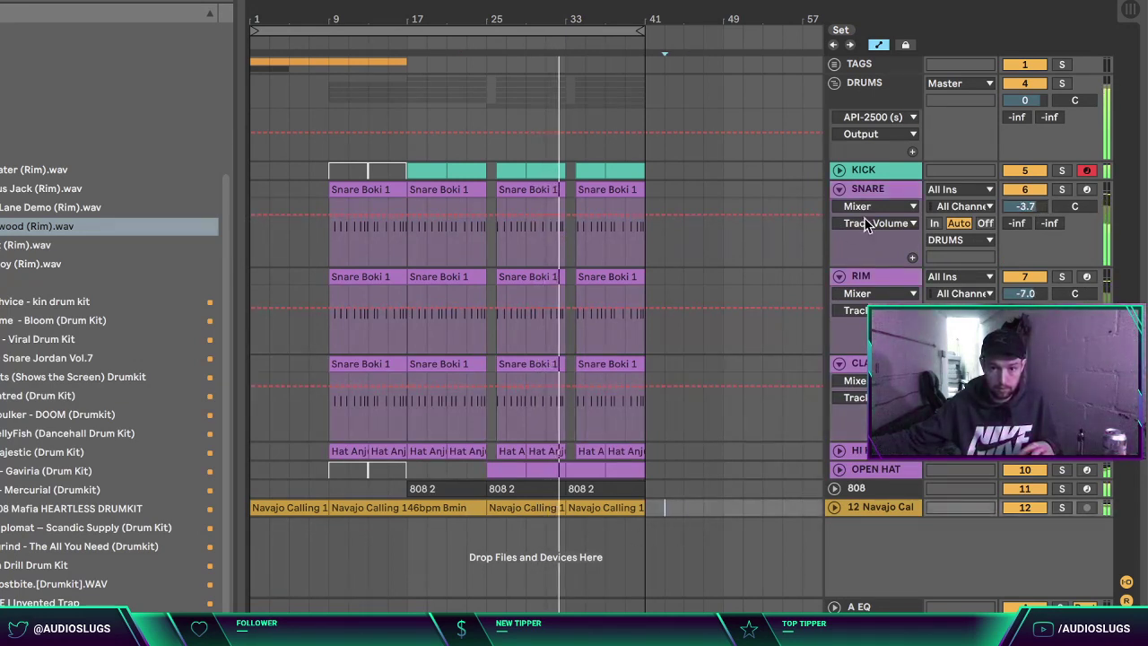
Step: Show the SNARE sampler's amplitude envelope controls and select its Detune parameter
click(881, 193)
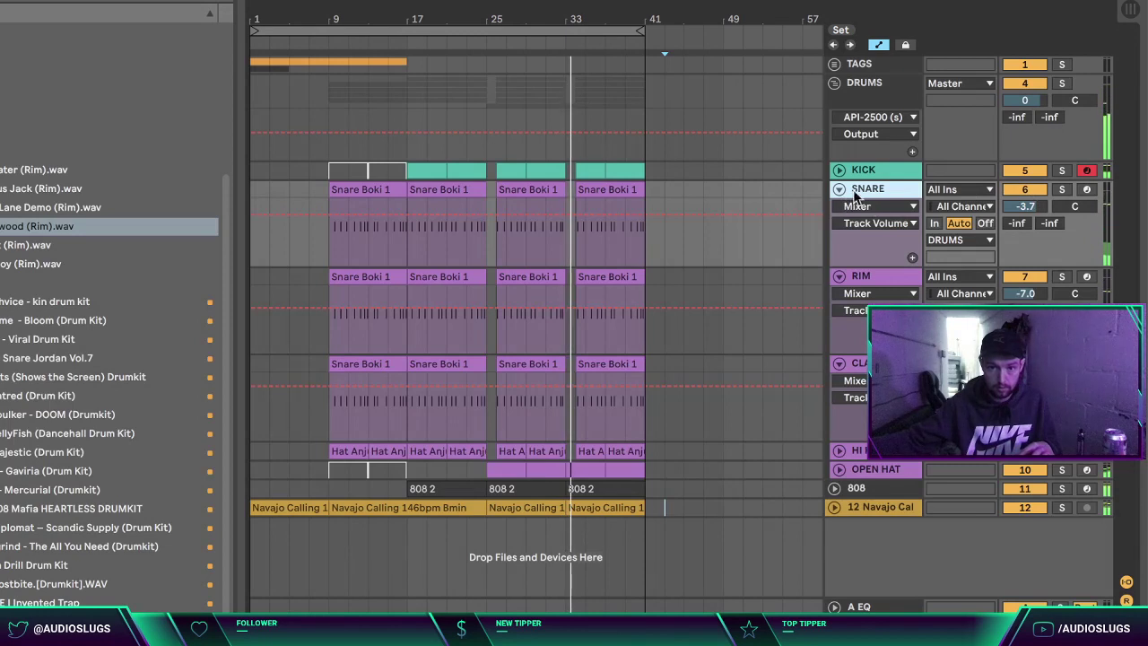
key(shift+Tab)
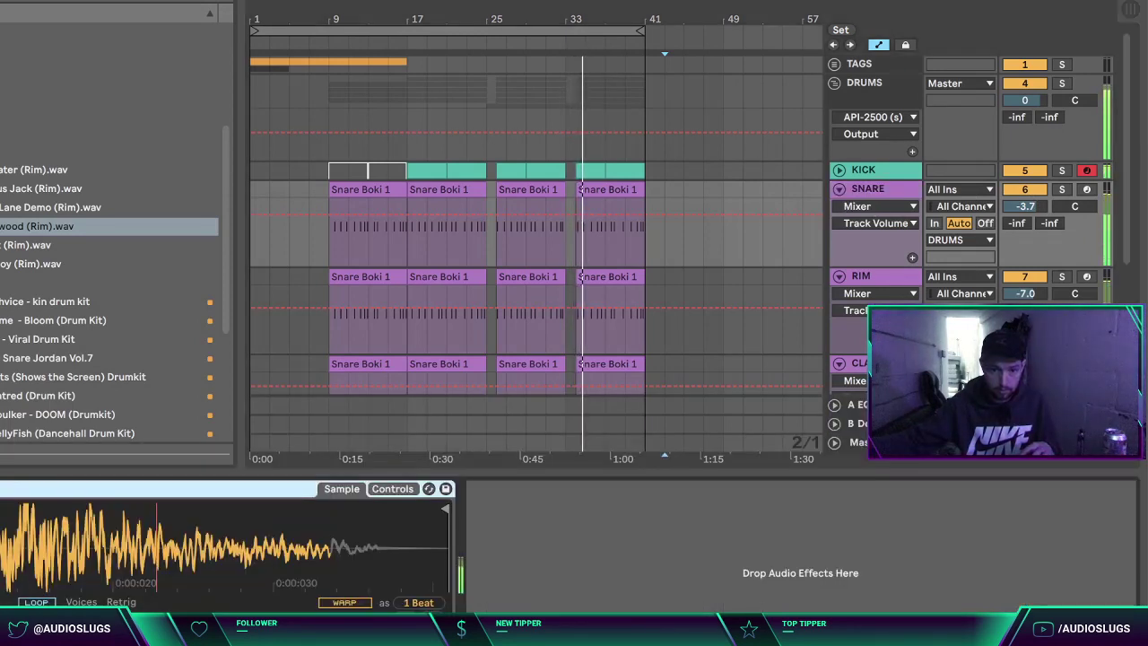
click(393, 489)
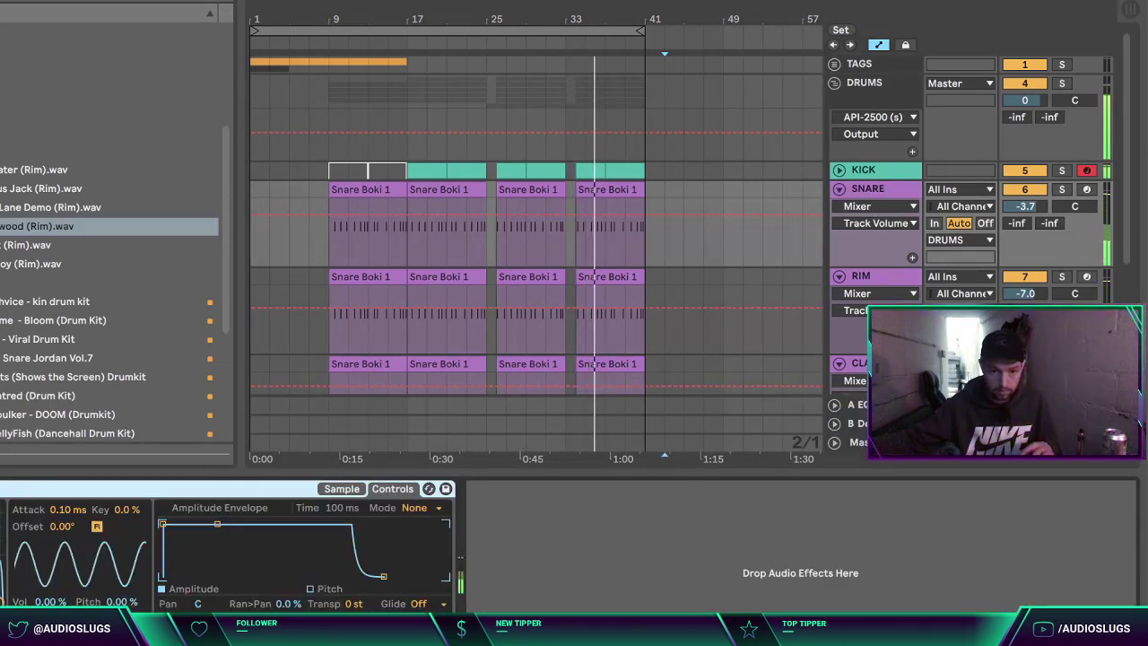
click(355, 620)
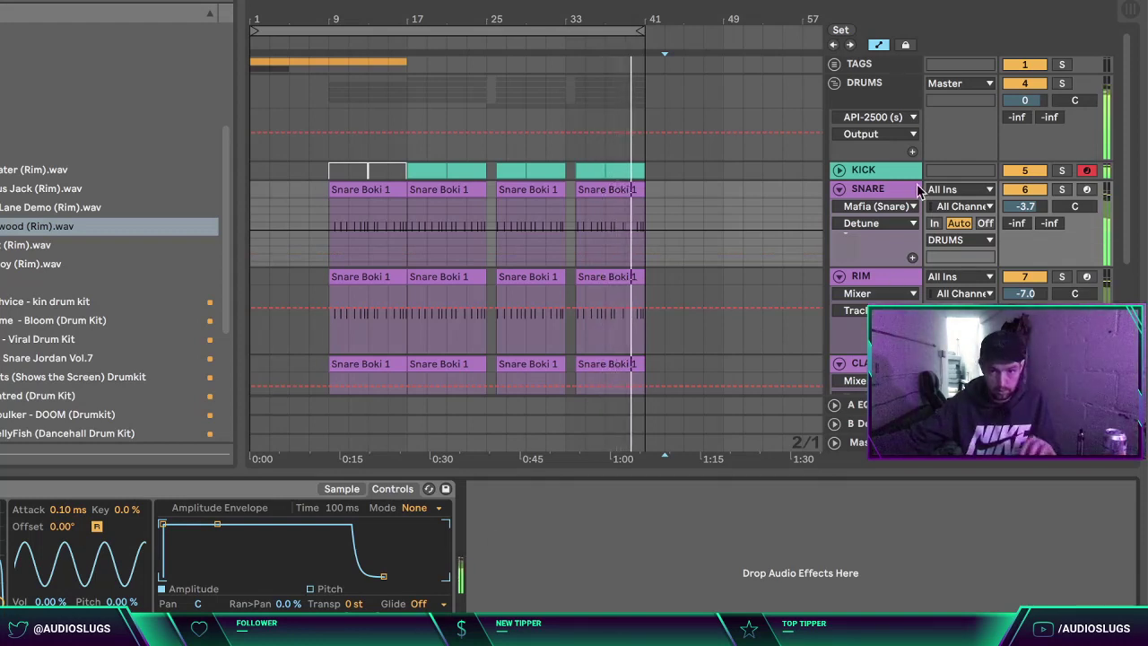
Step: Fold the SNARE, RIM and CLAP tracks and keep SNARE selected
click(839, 190)
key(Down)
key(Left)
key(Down)
key(Left)
key(Up)
key(Up)
key(Up)
key(Up)
key(Down)
key(Down)
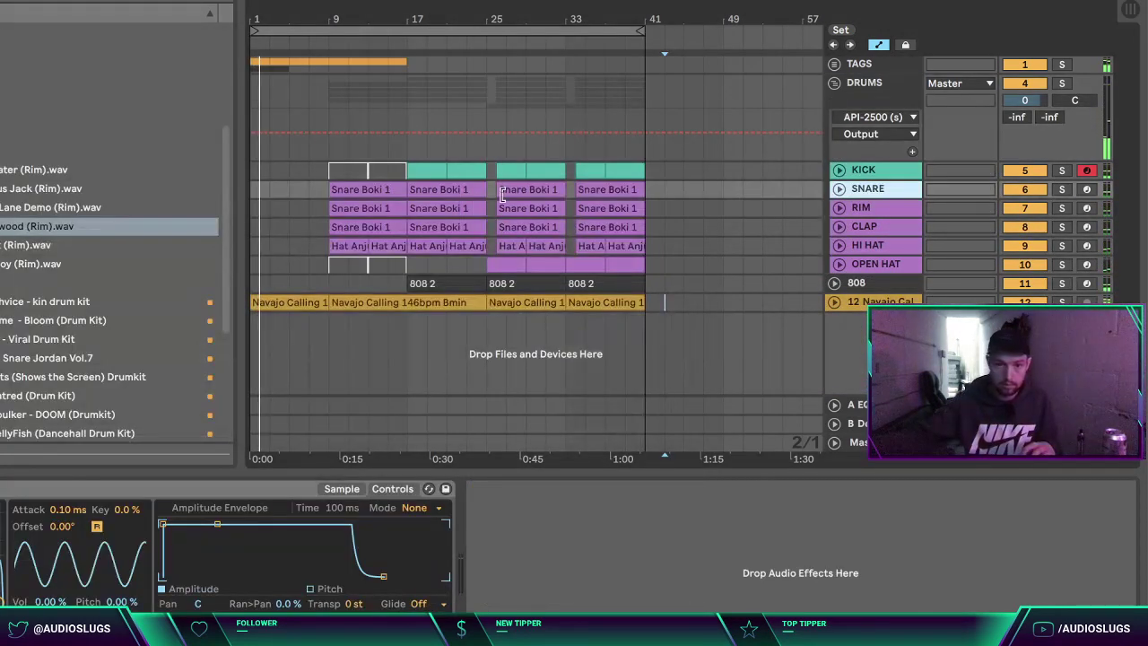
Step: While playing from bar 9, lower the SNARE, RIM and CLAP volumes together, bringing SNARE to -3.9 and CLAP to -1.8
click(324, 171)
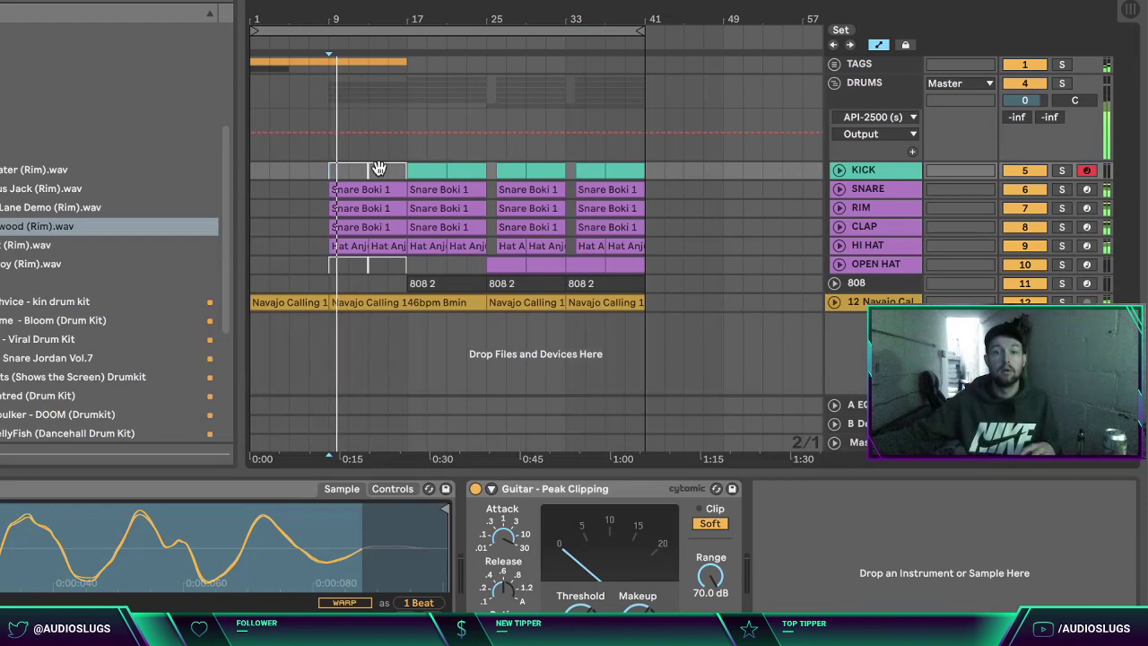
click(874, 191)
shift+click(876, 227)
click(839, 227)
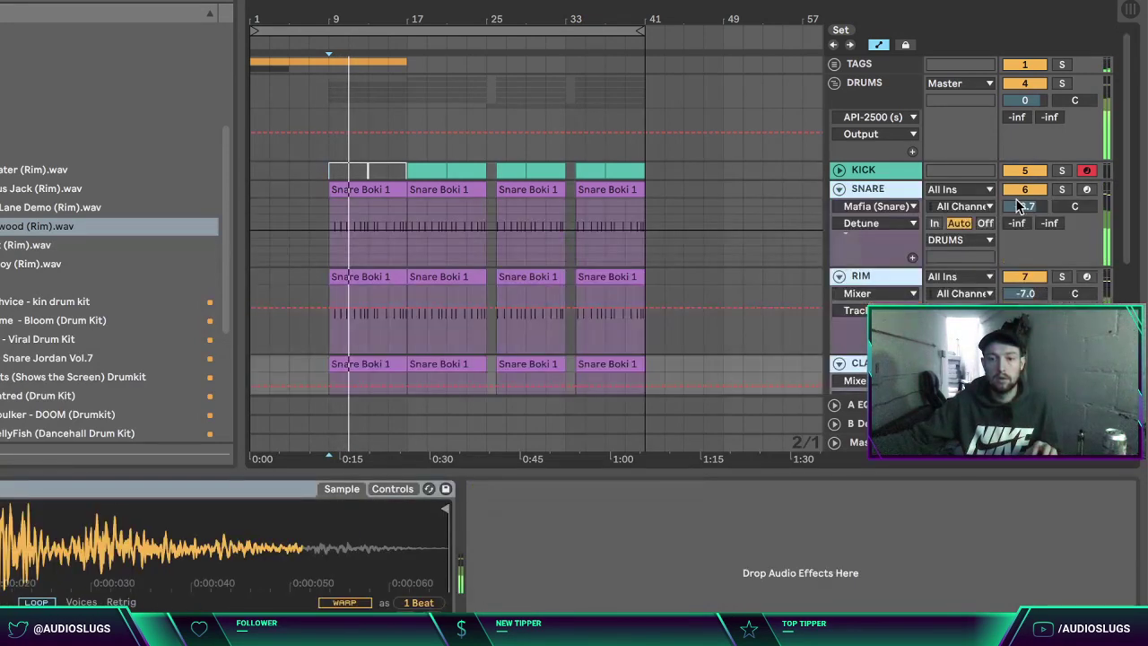
click(896, 188)
key(Left)
key(Down)
key(Left)
key(Down)
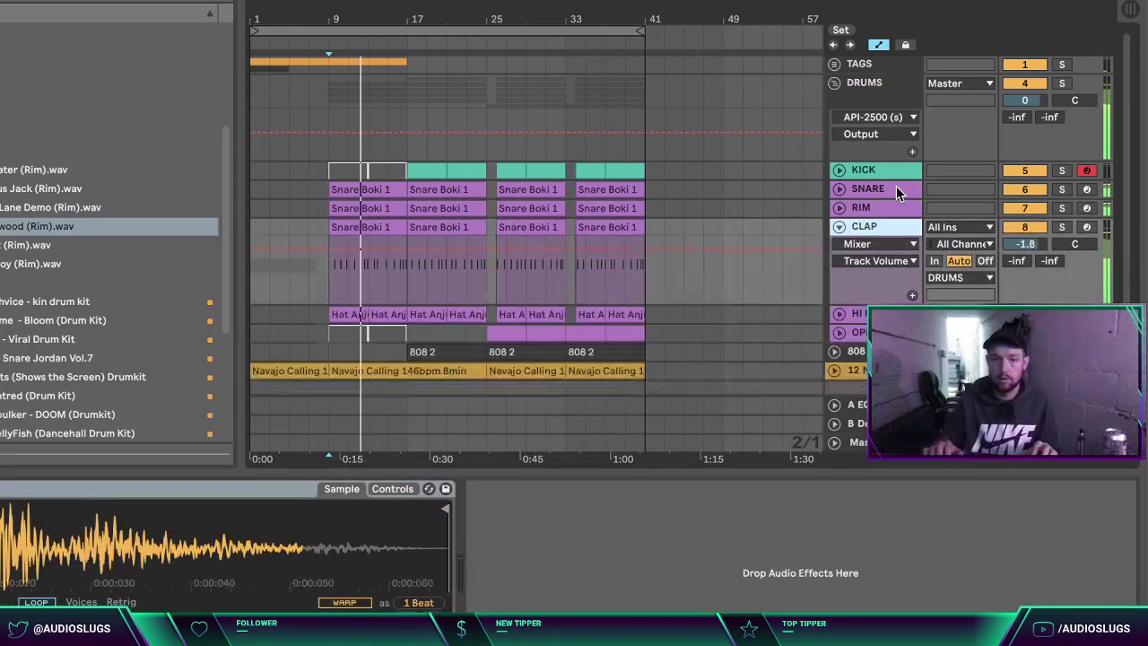
key(Left)
Step: Deactivate the SNARE clip at bar 9 and check the API-2500 compressor on the DRUMS group
click(353, 189)
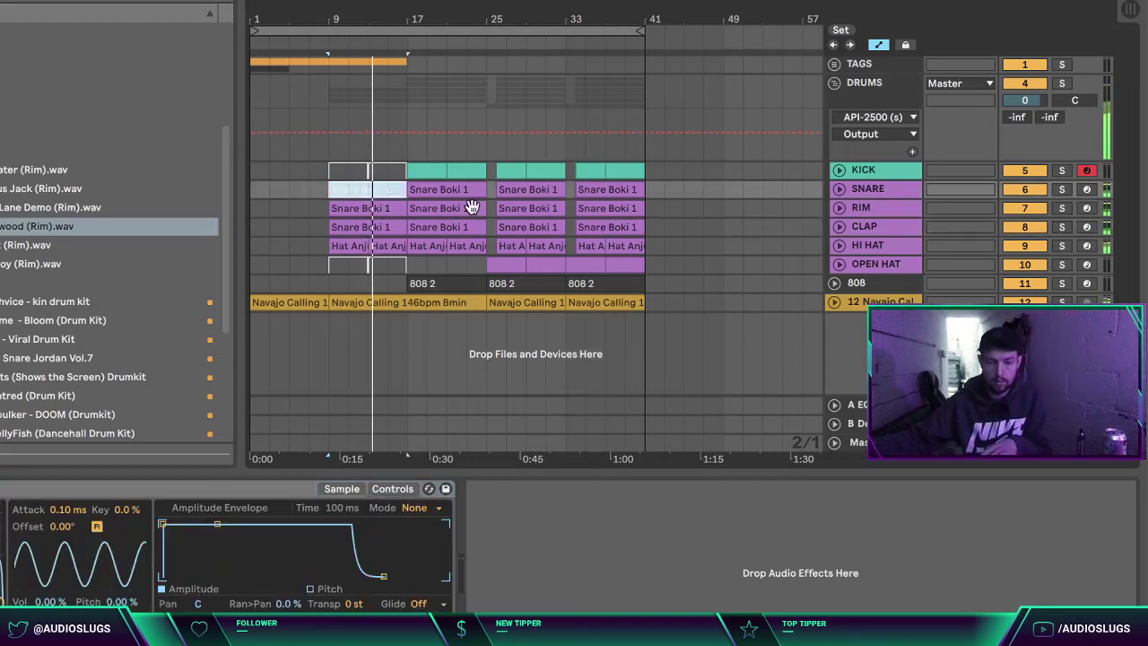
click(725, 209)
click(780, 247)
click(741, 282)
click(726, 230)
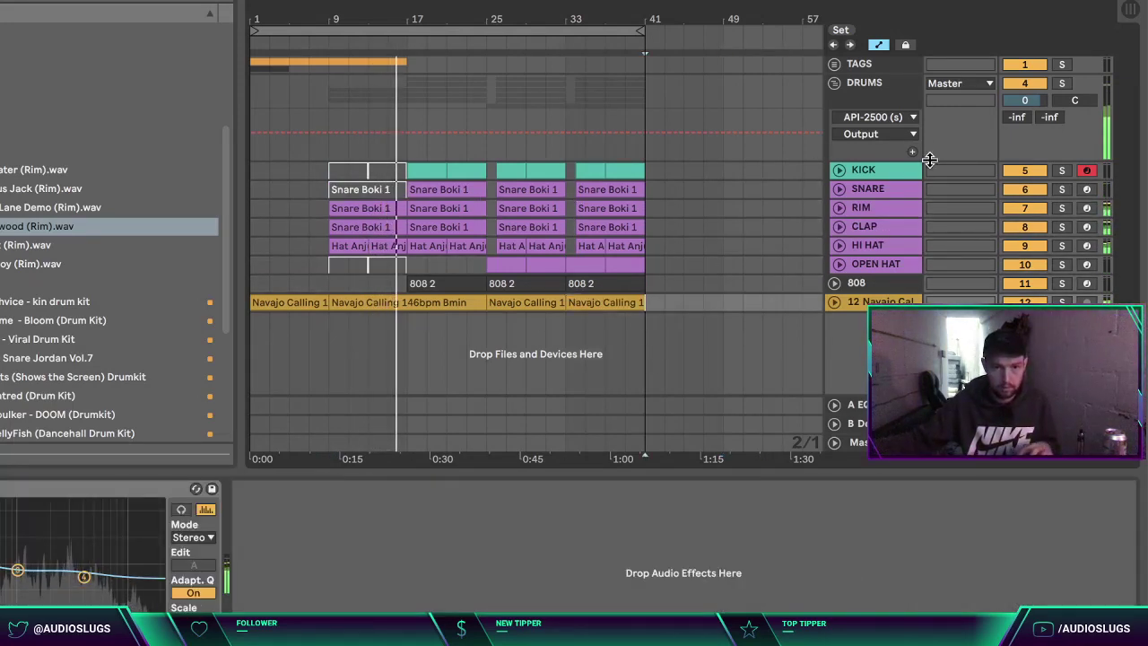
click(881, 125)
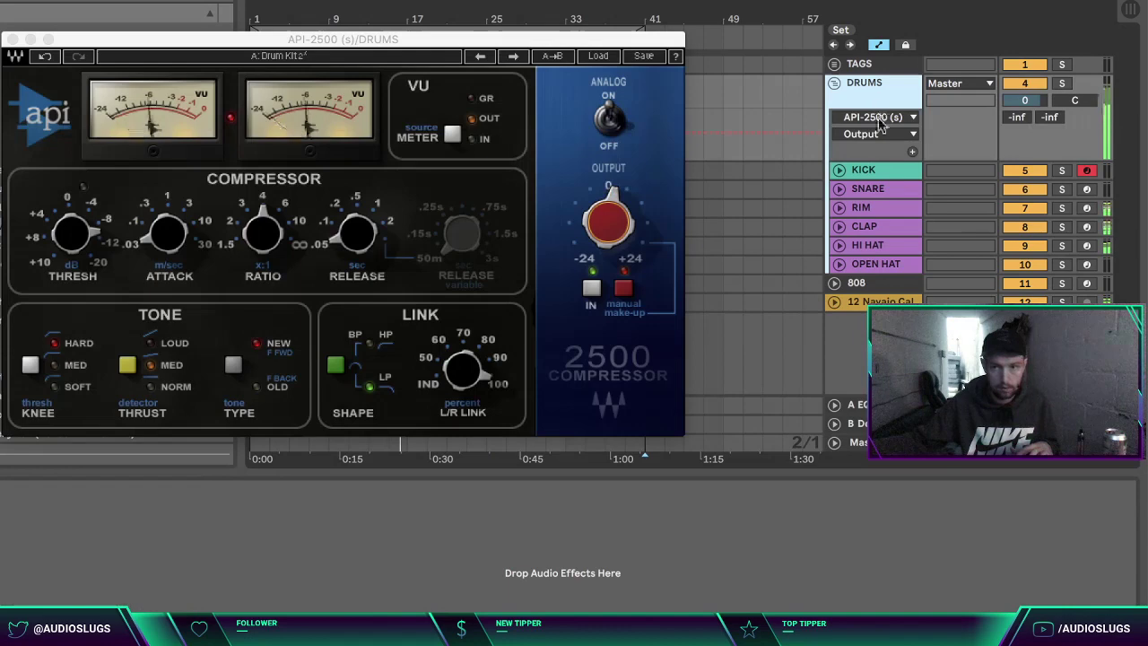
click(13, 41)
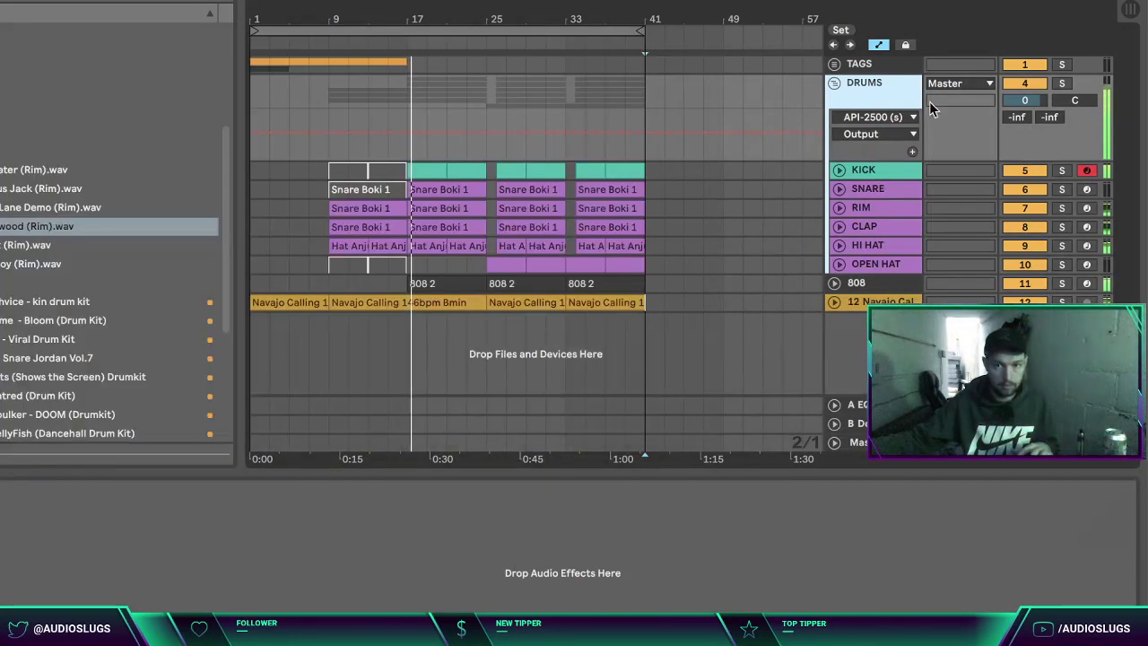
Step: Lengthen the attack and release of the SNARE sampler's amplitude envelope
click(841, 190)
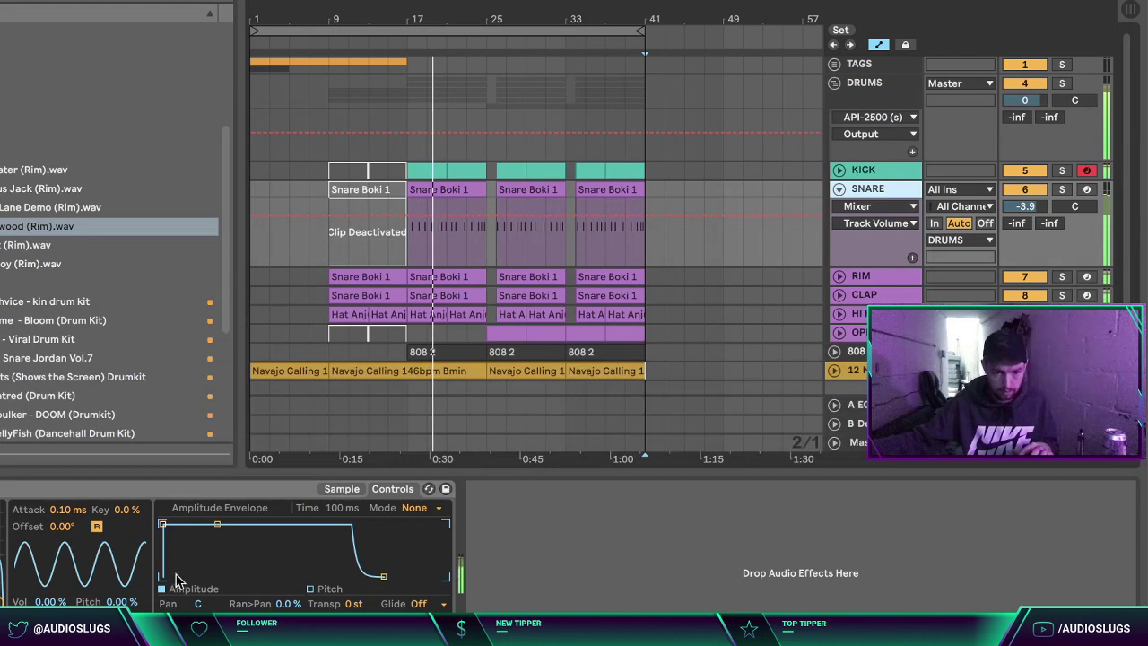
drag(162, 527, 196, 524)
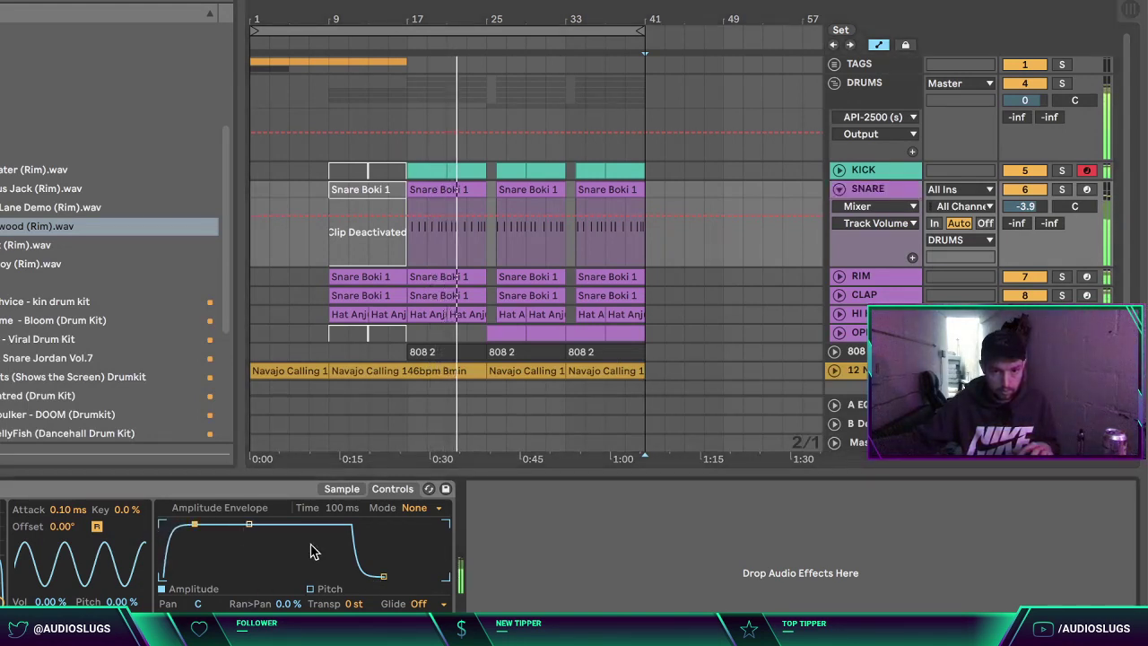
drag(415, 576, 432, 576)
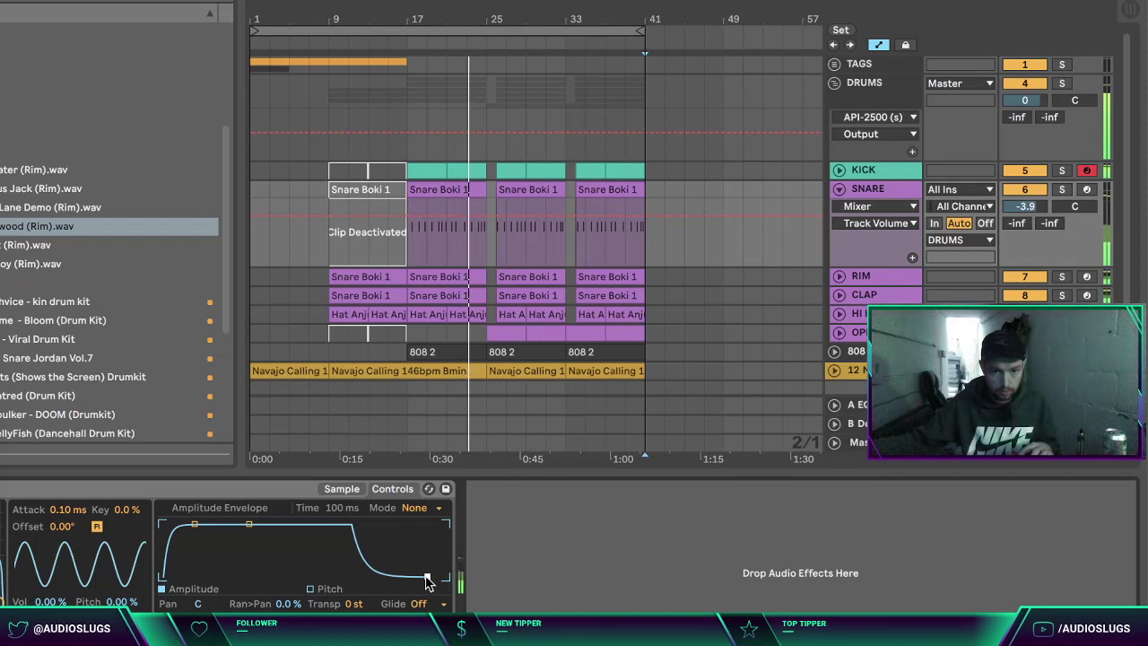
Step: Hide the device view, fold the SNARE track and select the DRUMS group track
click(1130, 633)
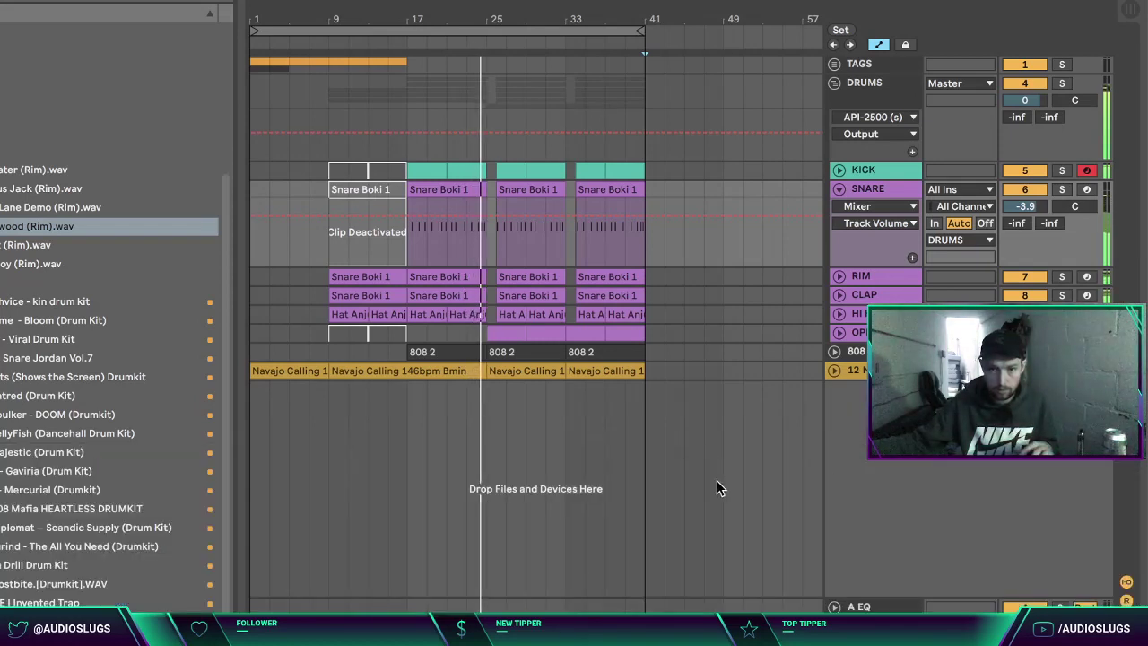
click(723, 371)
click(839, 190)
click(848, 95)
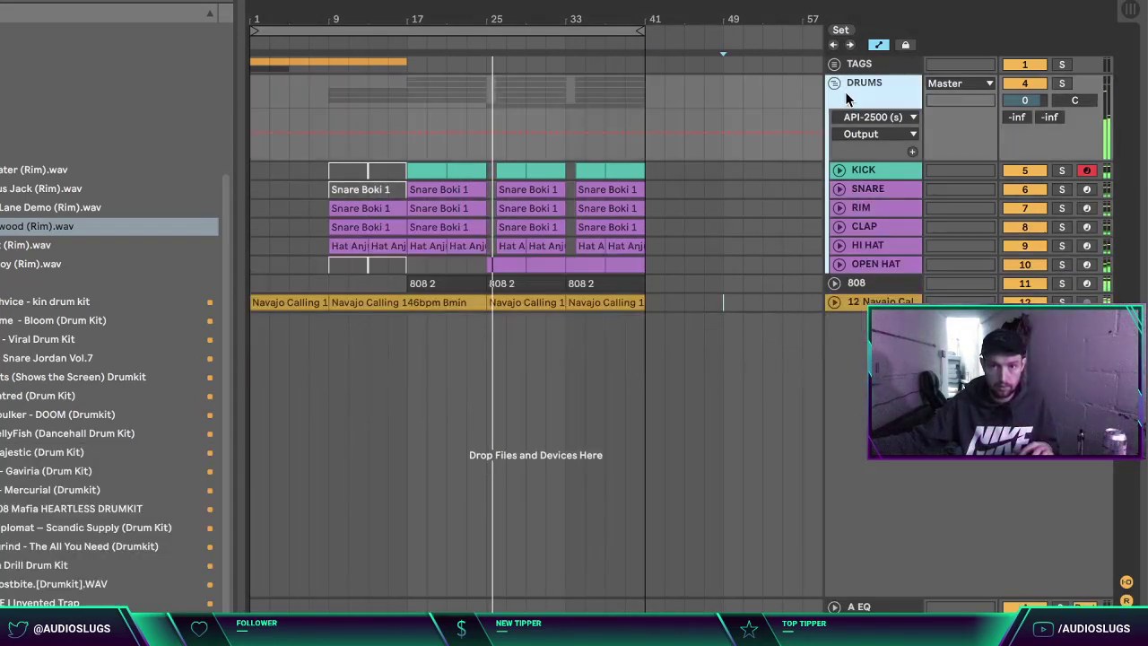
Step: Fold the DRUMS group so its member tracks are hidden in the arrangement
click(835, 84)
click(837, 142)
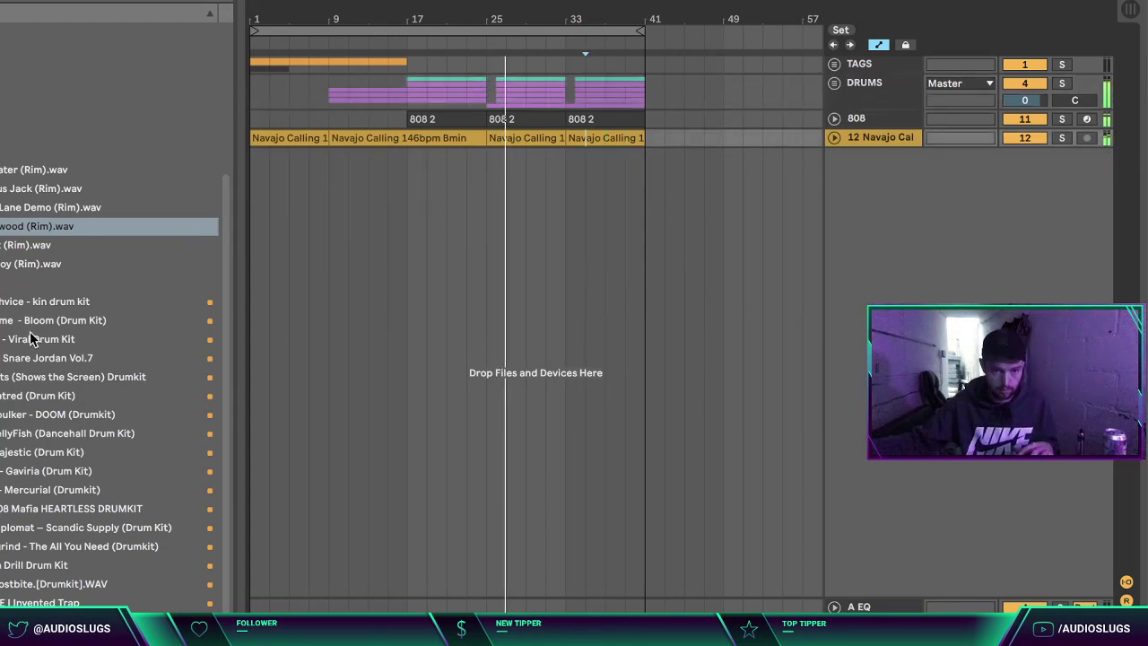
Step: Add the Date Modified column to the browser and sort the drum kits with the newest first
key(Down)
key(Down)
key(Up)
key(Up)
key(Down)
key(Up)
scroll(108, 314, up, 4)
right_click(3, 12)
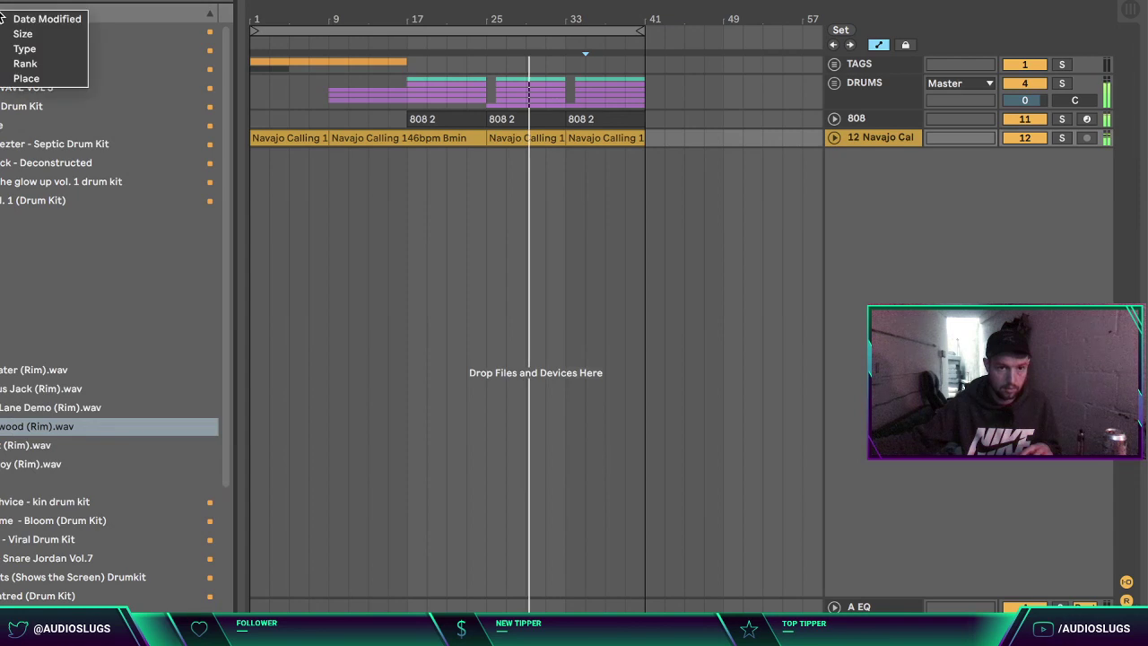
click(29, 21)
click(130, 13)
click(155, 15)
click(157, 18)
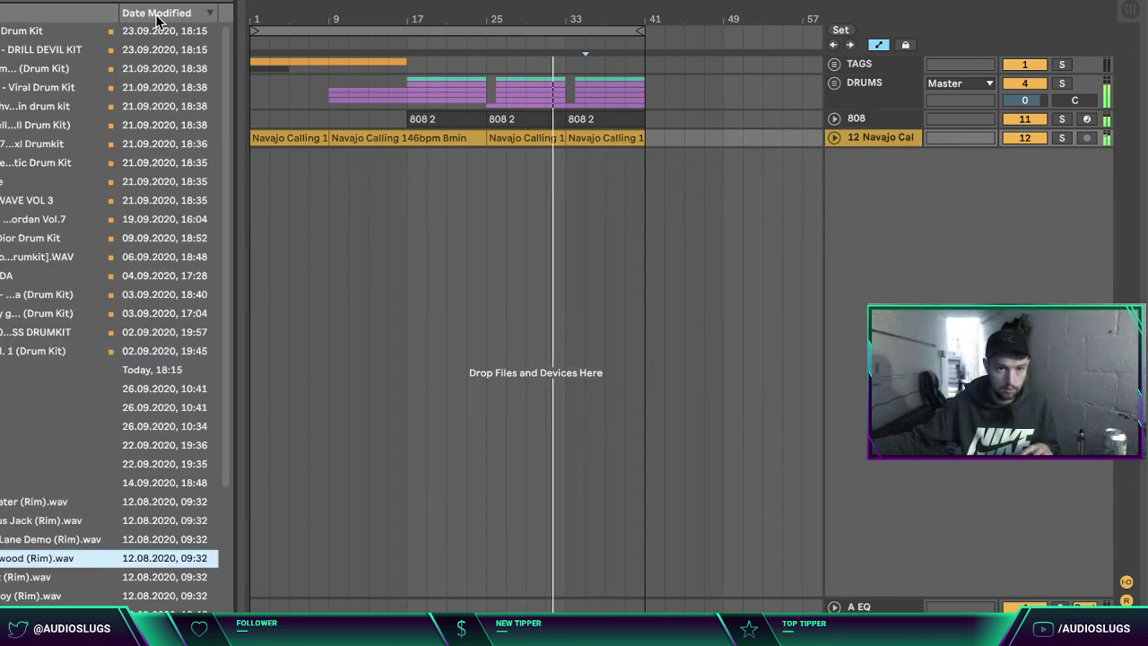
Step: Audition percussion samples from the newest drum kits and place kc - thro perc on a new audio track at bar 25
double_click(4, 72)
click(2, 87)
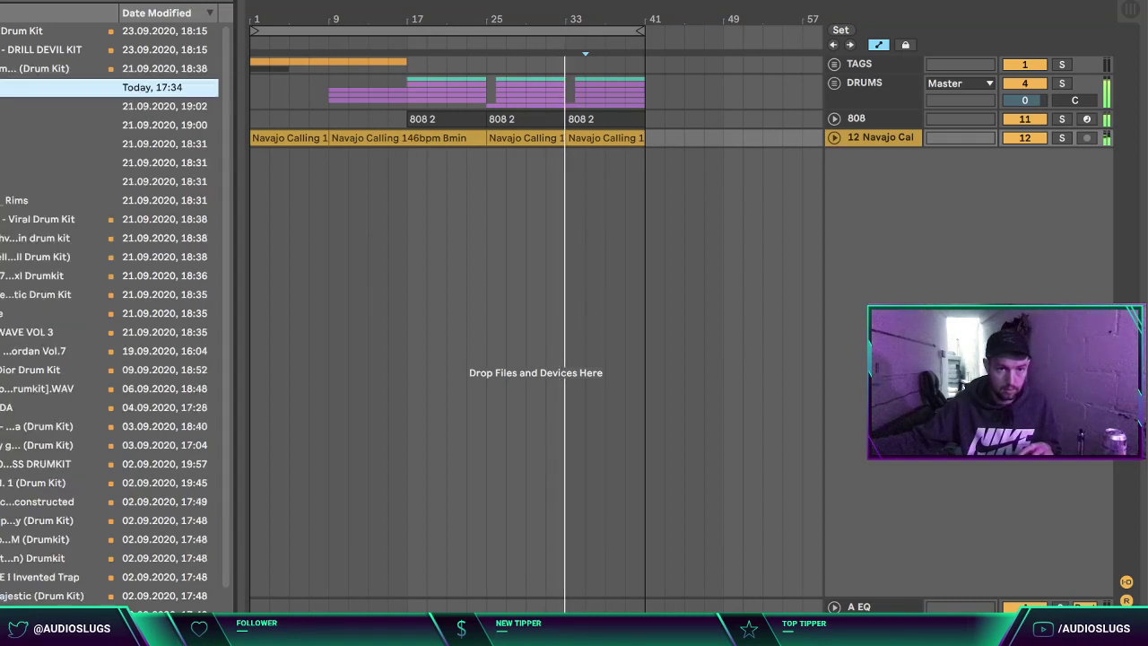
click(3, 32)
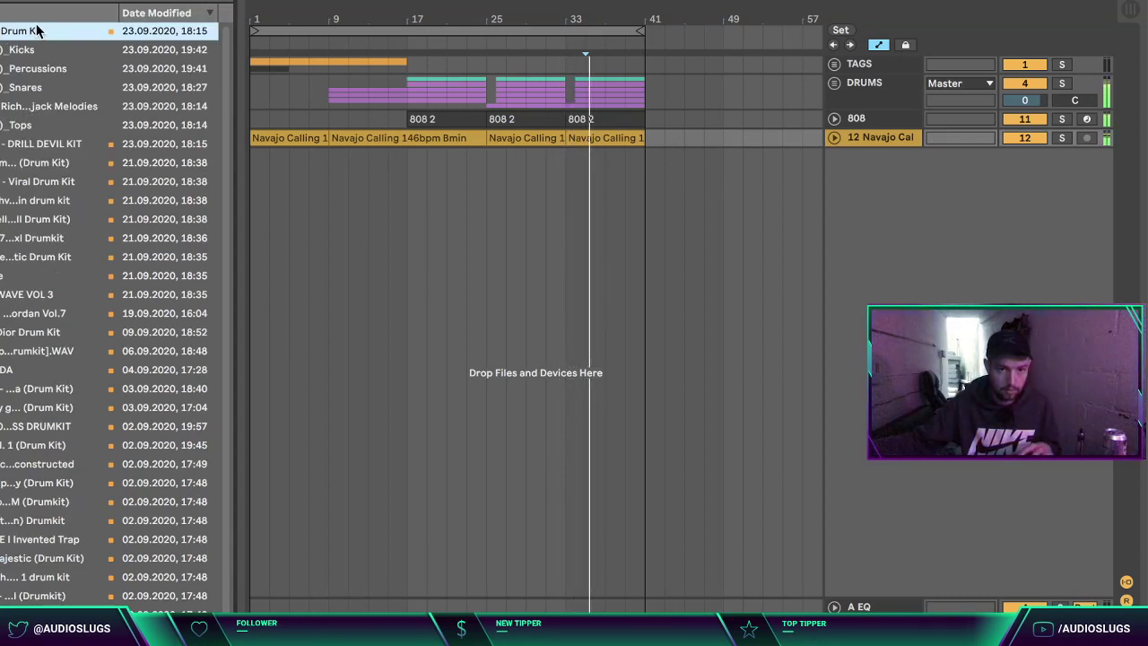
double_click(37, 32)
double_click(6, 70)
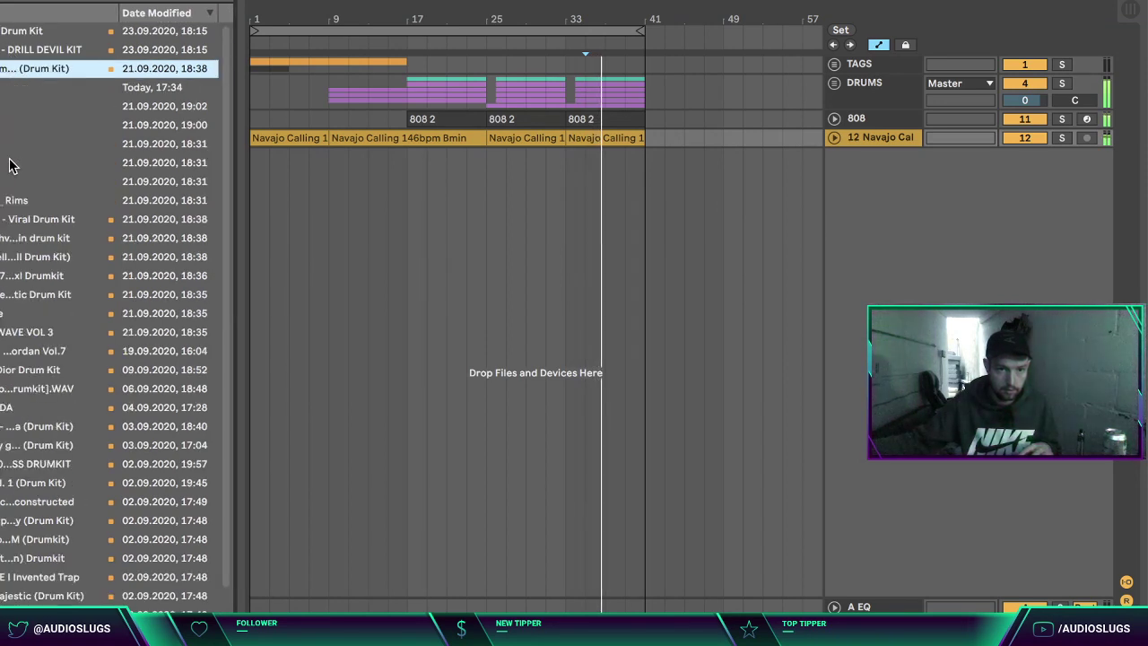
double_click(10, 184)
click(22, 219)
click(25, 237)
click(26, 258)
click(26, 277)
click(26, 296)
drag(26, 278, 507, 162)
key(space)
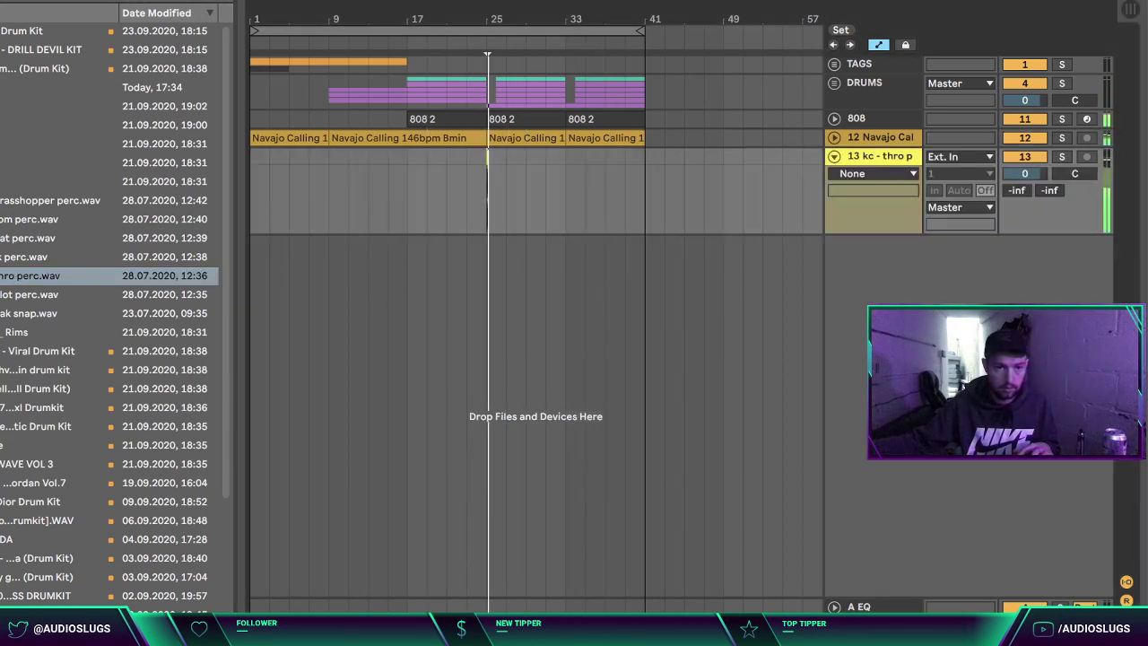
Step: Load the Delay effect on the kc - thro perc track, adjust its delay time and Dry/Wet amount, and play it back
click(0, 223)
scroll(2, 260, up, 3)
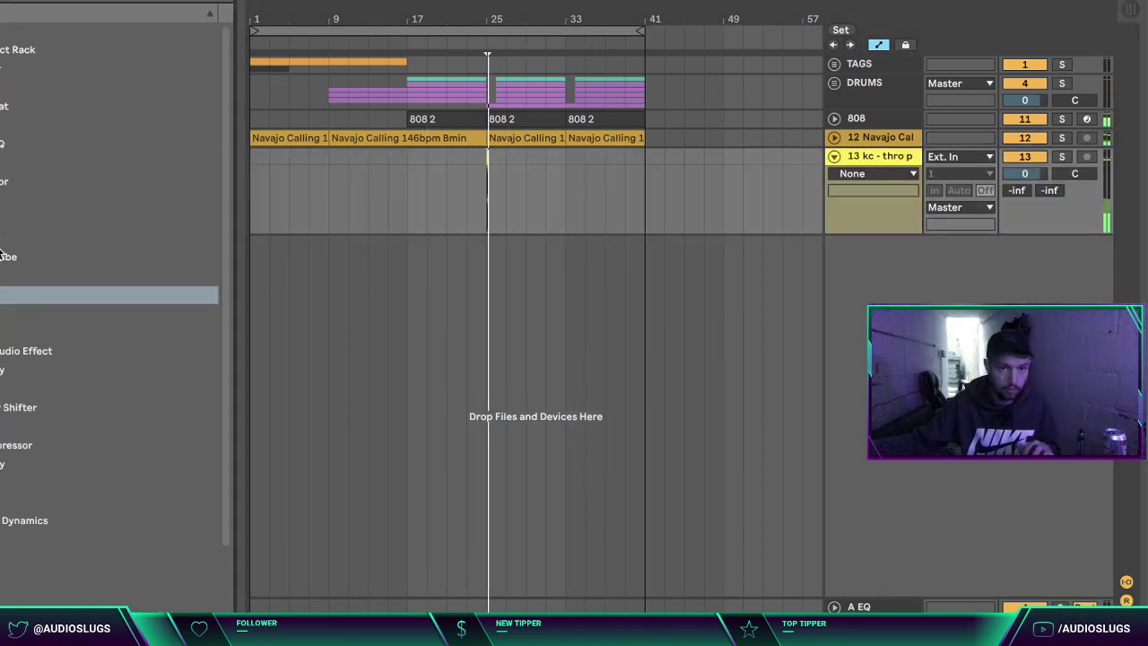
double_click(3, 220)
click(0, 547)
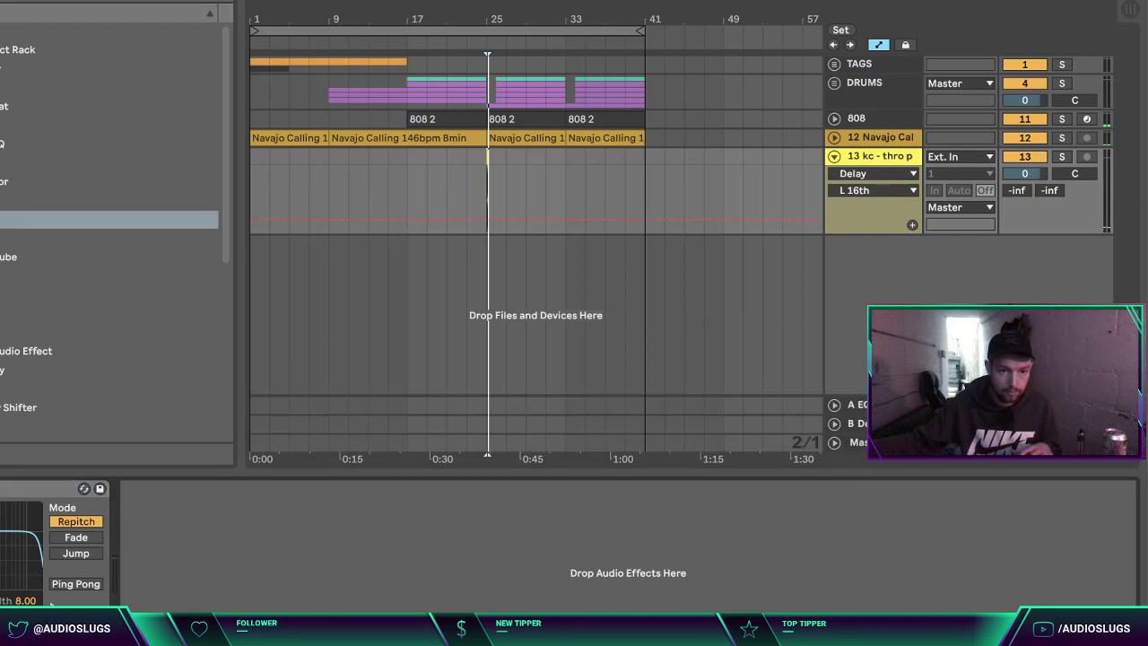
click(76, 625)
key(space)
key(space)
key(space)
Step: Listen to the percussion hit at bar 25, duplicate it to bar 33 and fold its track
drag(492, 10, 471, 226)
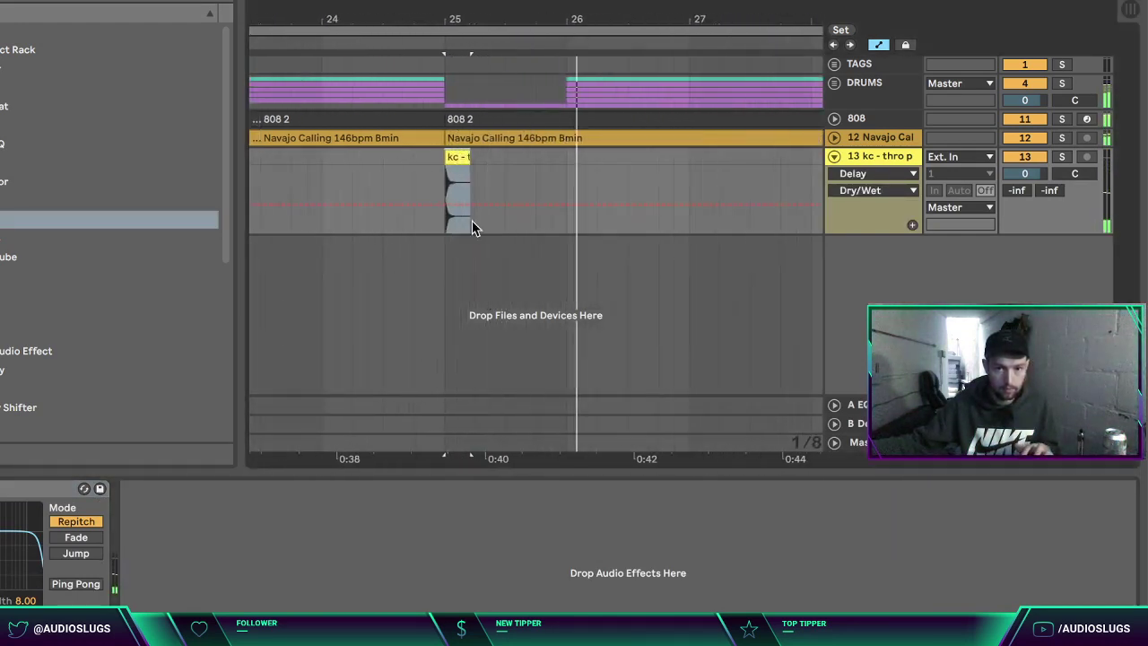
click(453, 158)
key(space)
key(space)
click(514, 168)
click(559, 166)
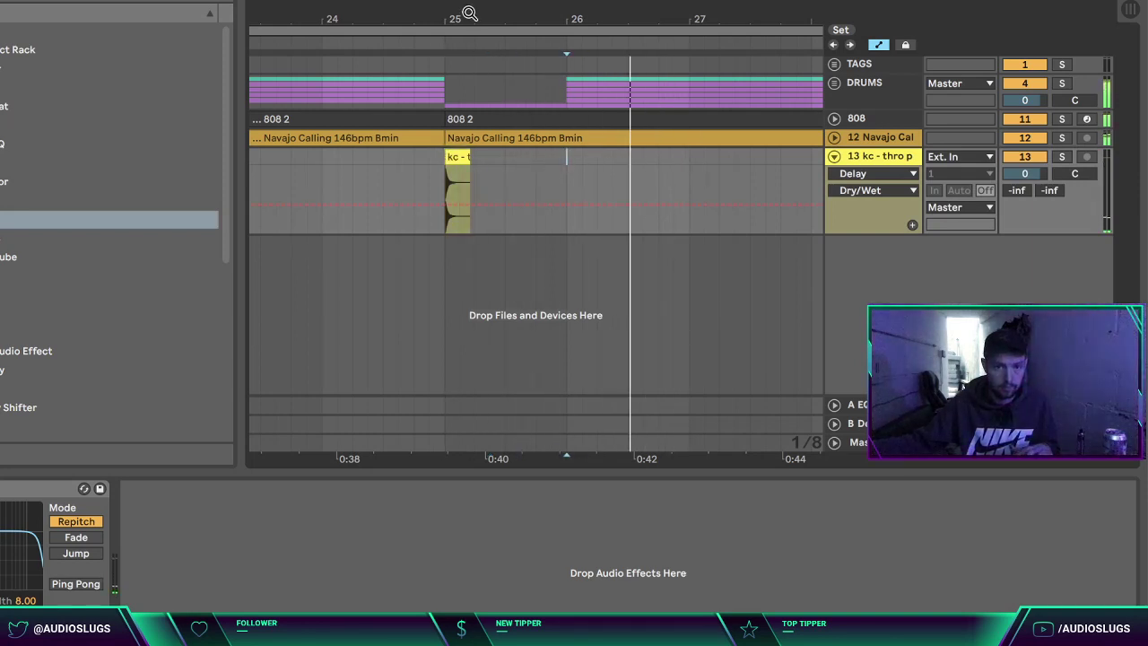
drag(470, 13, 471, 2)
drag(548, 170, 459, 175)
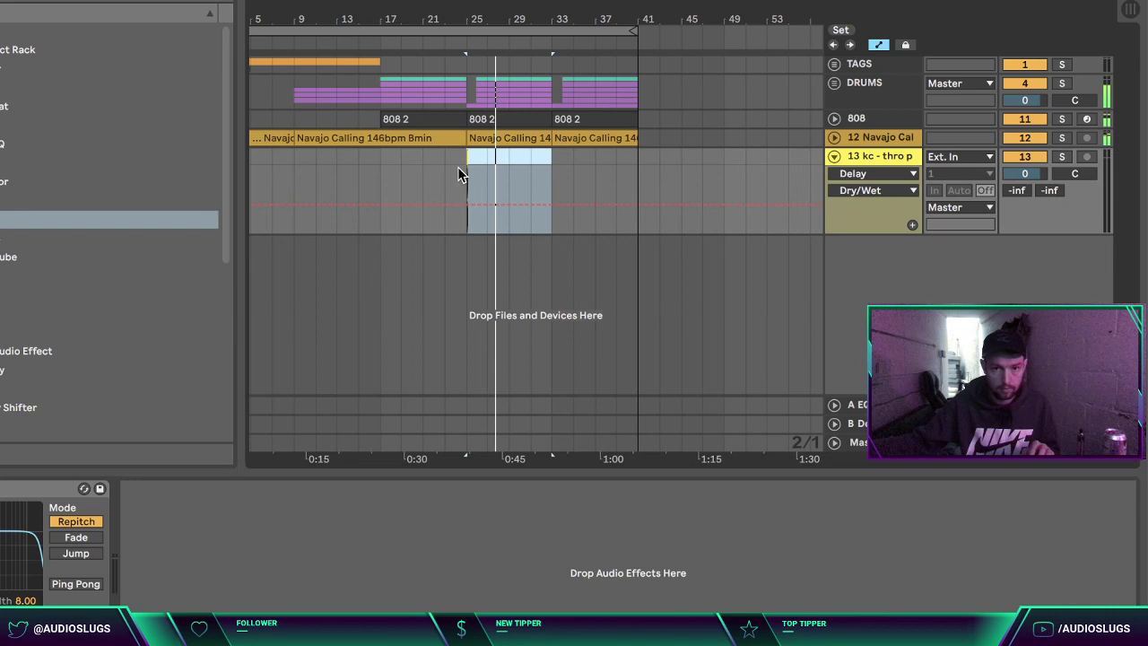
key(super+d)
click(574, 190)
click(833, 156)
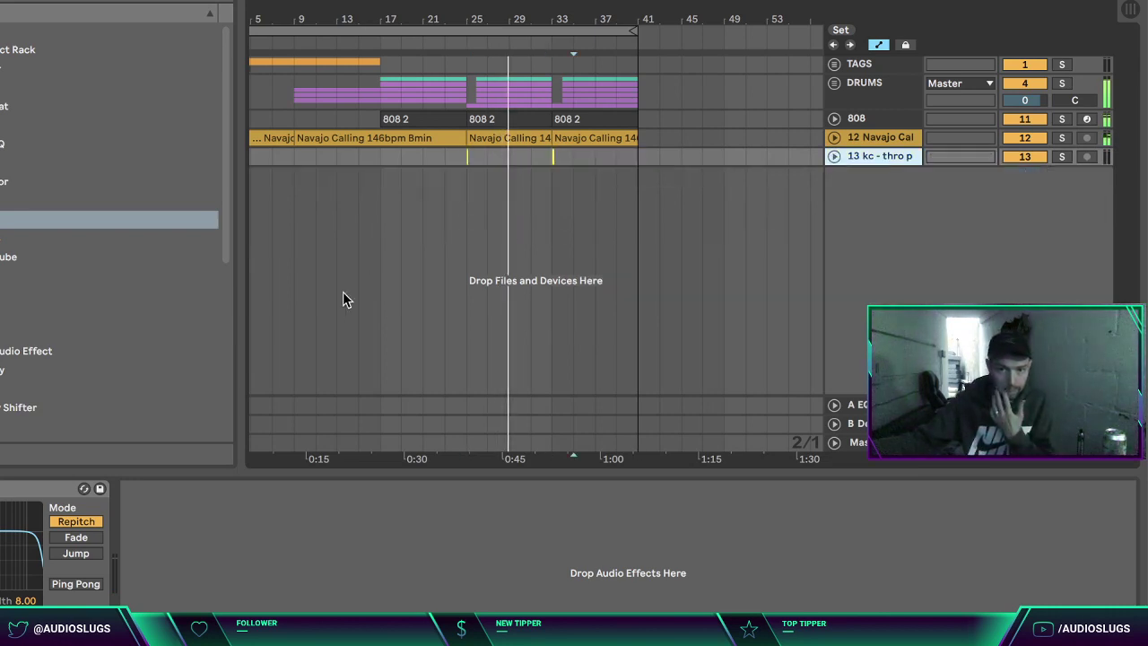
Step: Go back to the drum kit library and search it for effect samples
click(1, 88)
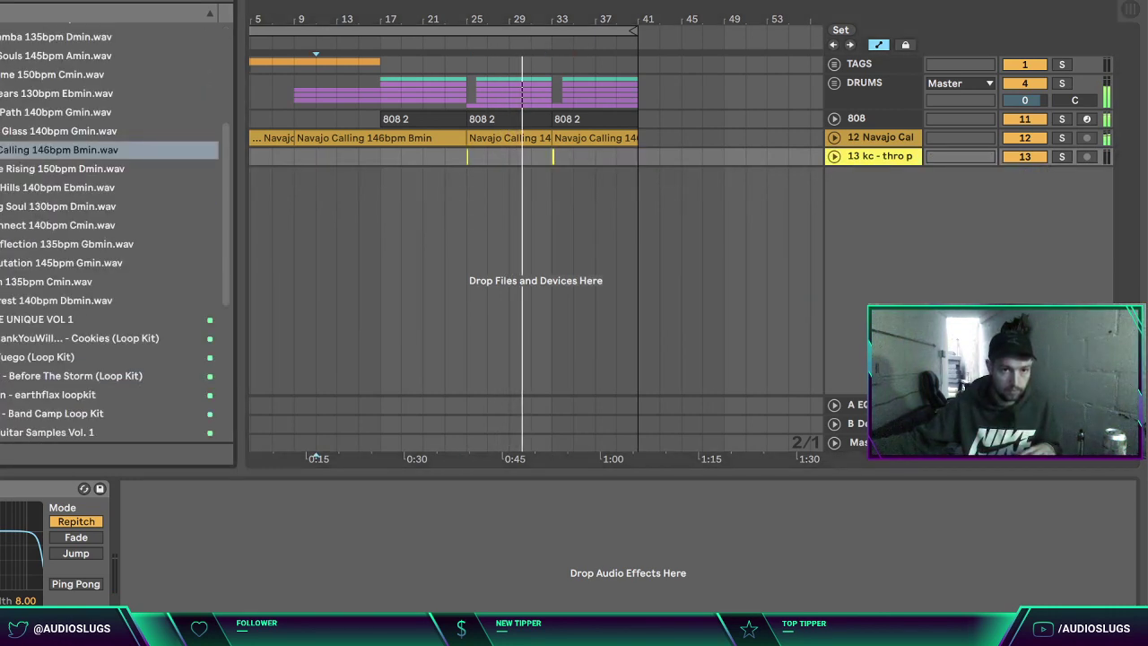
click(2, 69)
click(2, 50)
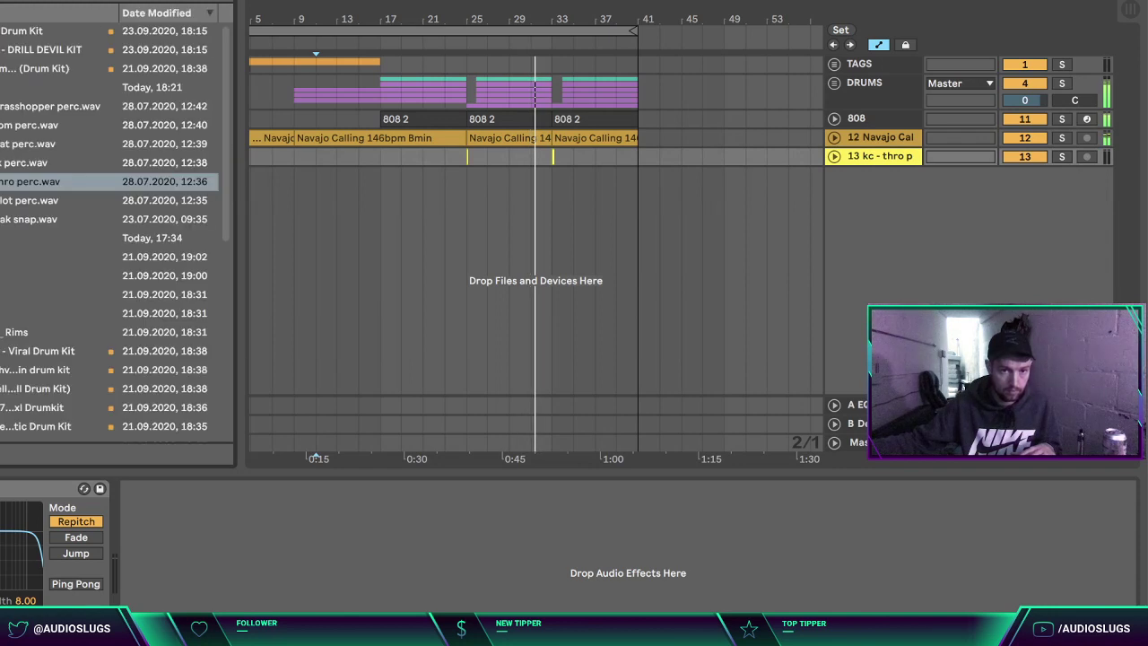
click(2, 87)
click(1, 70)
key(super+f)
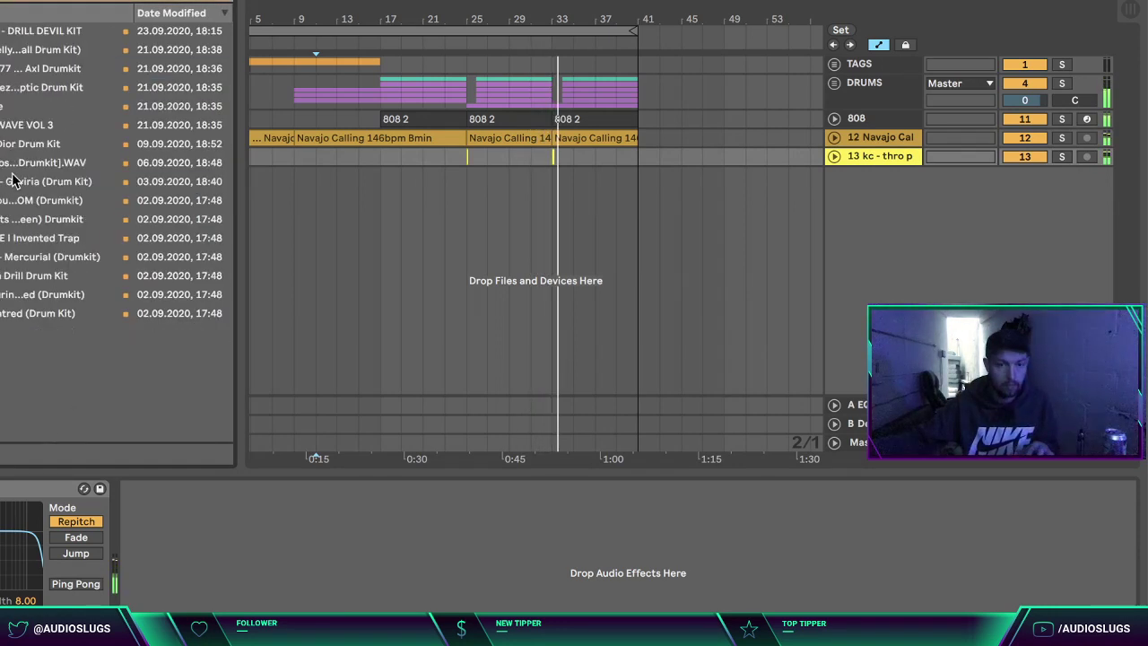
Step: Audition the WAV and MP3 effect samples in the Septic Drum Kit
click(2, 88)
click(9, 112)
click(16, 132)
click(15, 147)
click(17, 170)
click(13, 193)
click(13, 182)
click(13, 201)
click(15, 221)
click(15, 239)
click(14, 259)
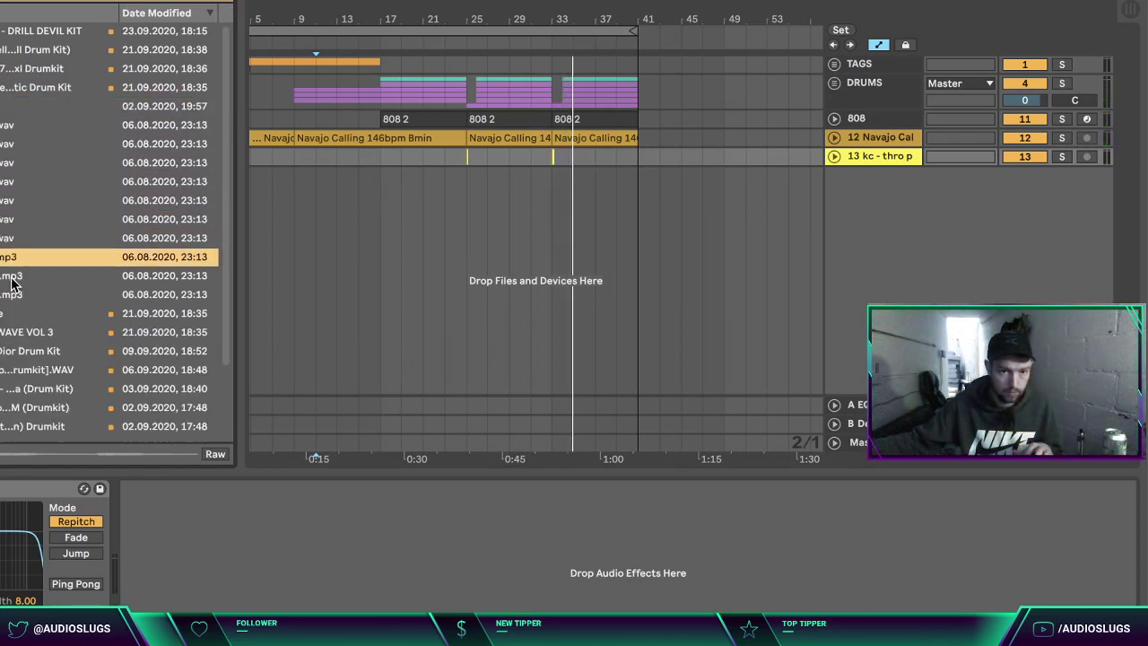
click(12, 276)
click(10, 296)
click(11, 276)
click(9, 257)
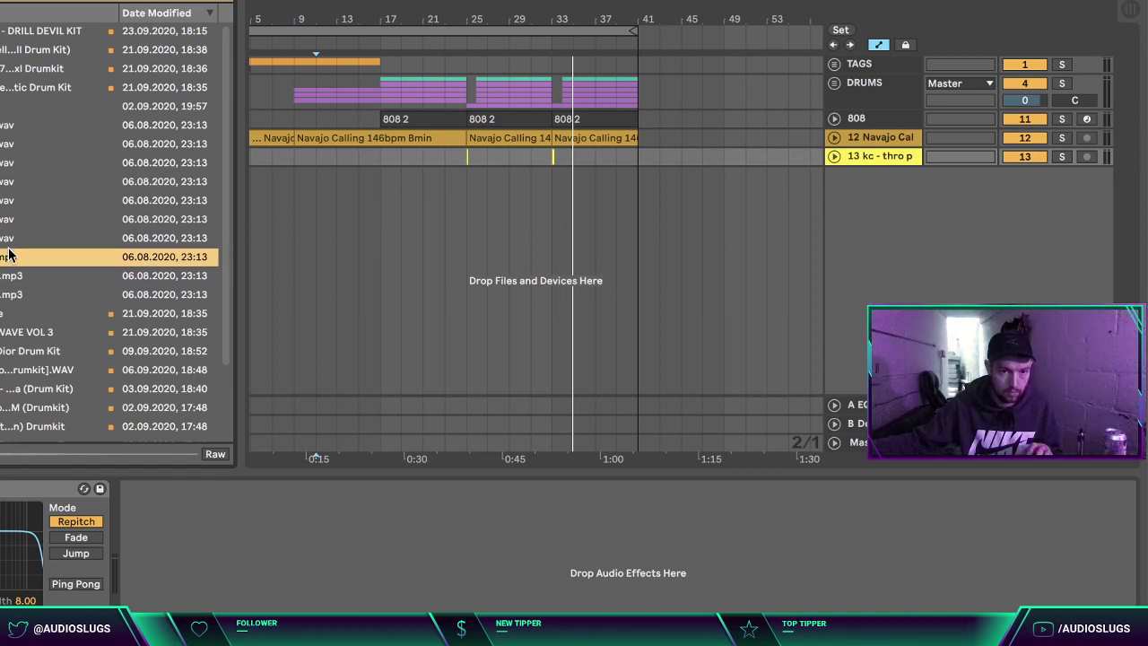
Step: Try a WAV effect from the Septic Drum Kit on a new audio track at bar 17 and delete its clip again
click(6, 238)
drag(2, 241, 380, 194)
drag(444, 212, 324, 187)
key(Delete)
click(422, 217)
Step: Audition the effect samples in the Axl Drumkit, from the gun shot and church bell down to the drill impact
click(4, 88)
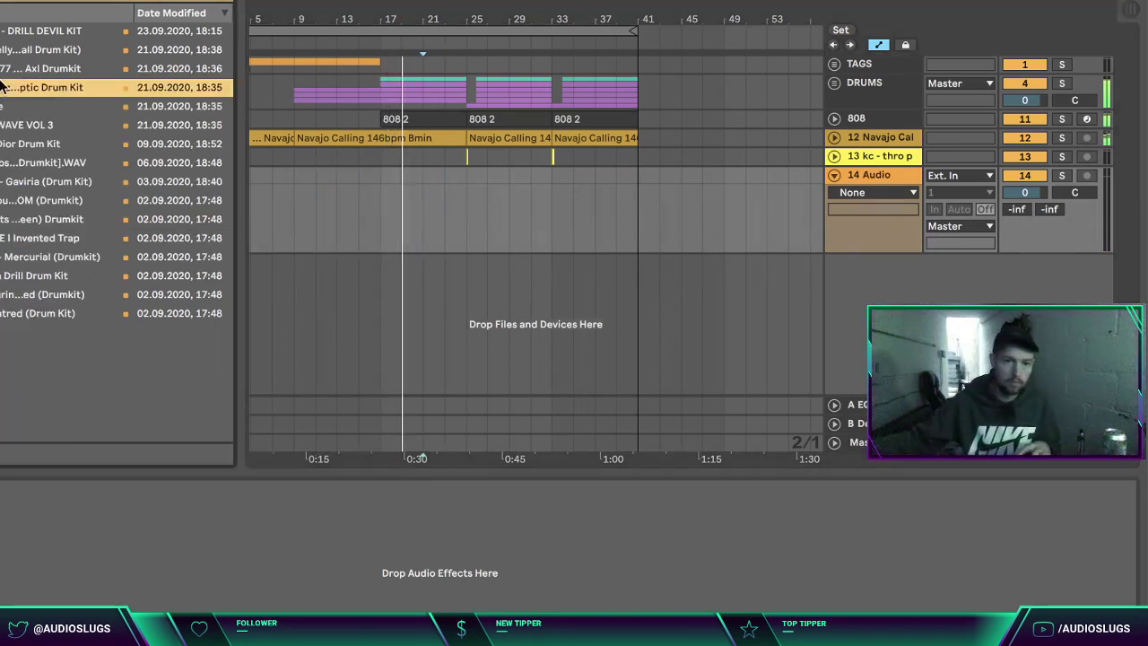
click(8, 70)
click(16, 87)
click(27, 121)
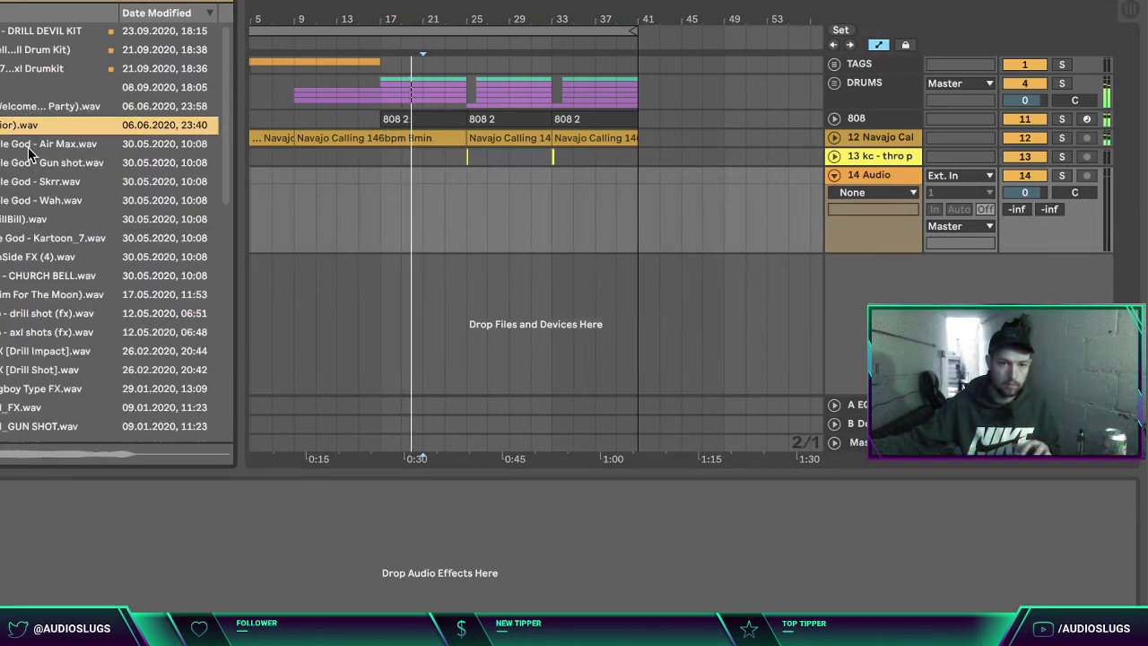
click(28, 146)
click(29, 164)
click(32, 218)
click(34, 238)
click(33, 258)
click(32, 277)
click(35, 294)
click(36, 314)
click(40, 332)
click(41, 350)
scroll(62, 336, down, 1)
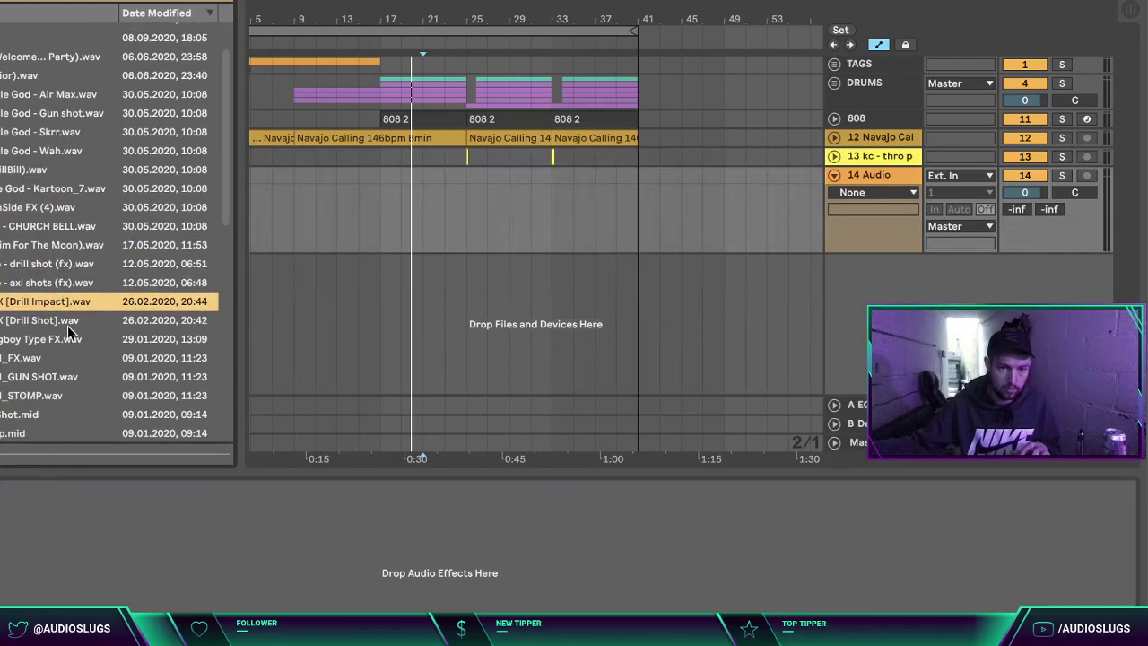
Step: Compare the remaining Axl Drumkit shot and stomp effects and select the FX [Shots] MP3
click(12, 285)
click(3, 340)
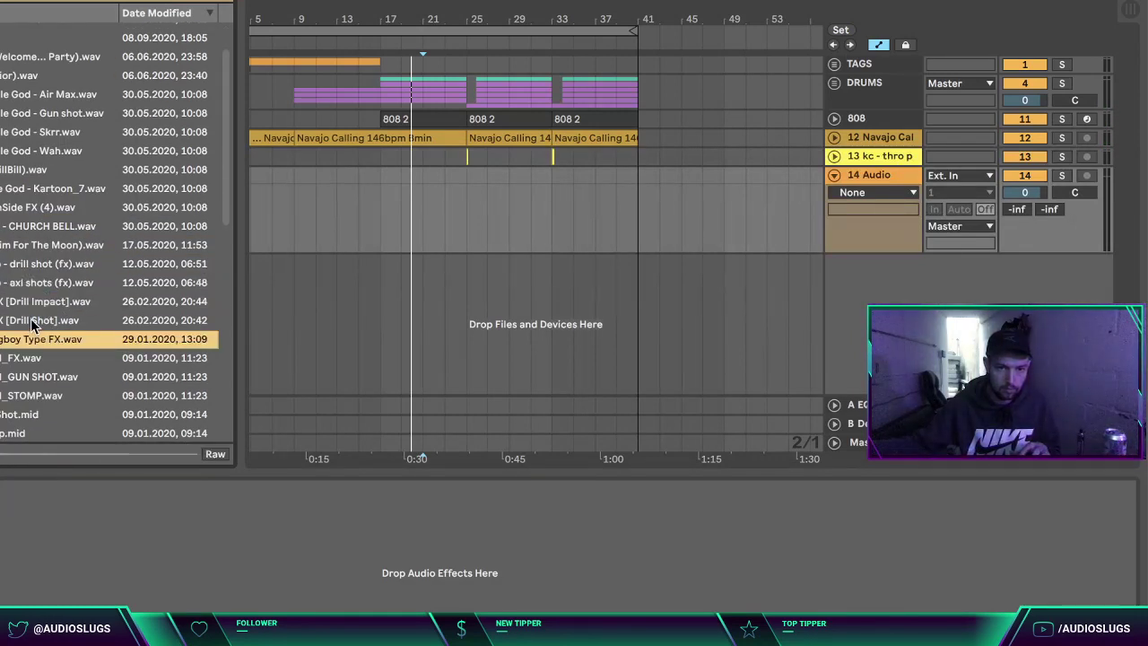
click(15, 378)
click(38, 360)
scroll(49, 360, down, 2)
click(24, 312)
click(30, 294)
scroll(30, 310, down, 1)
click(31, 336)
click(29, 324)
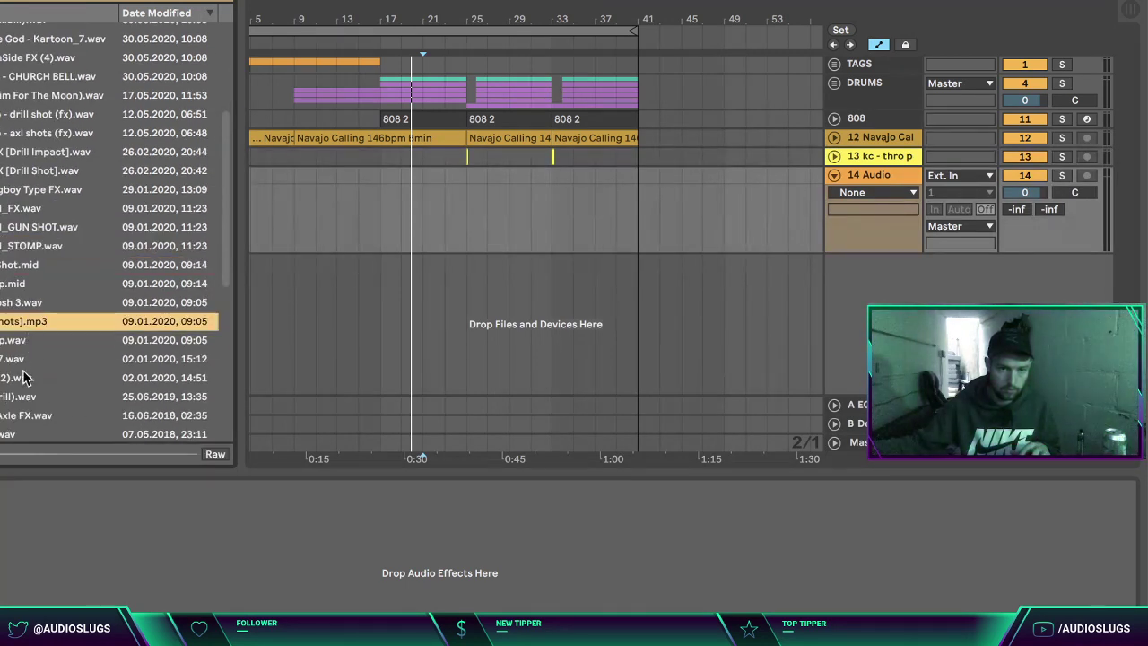
click(25, 378)
click(26, 328)
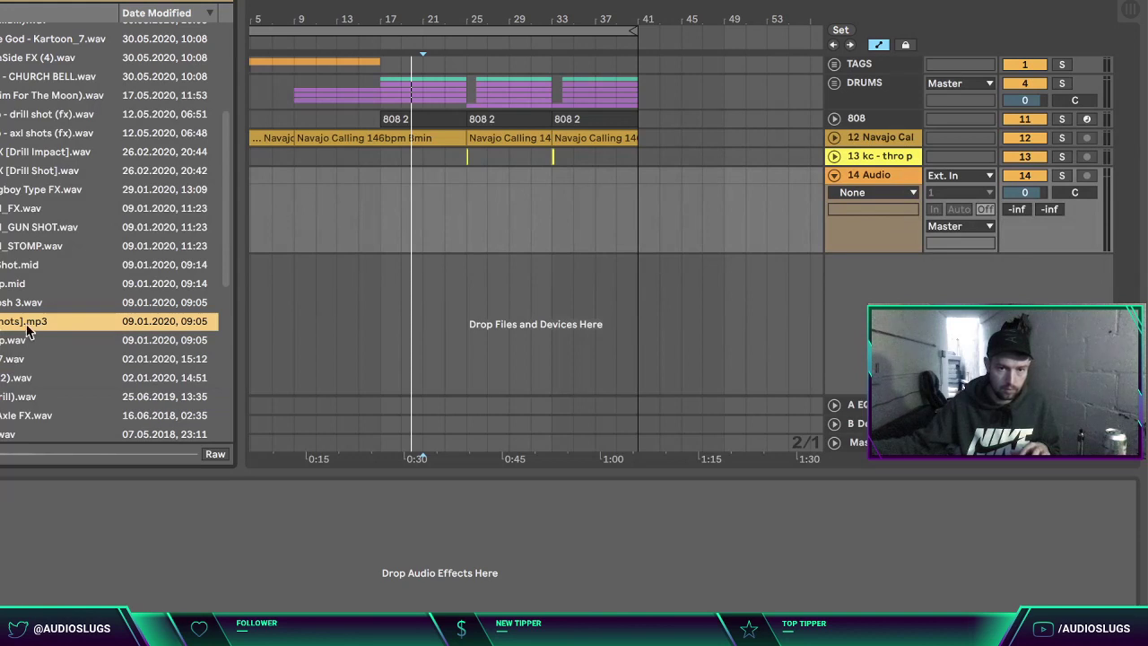
Step: Place FX [Shots] at bar 17 on the kc - thro perc track and shorten the clip to its first shot
drag(14, 328, 389, 161)
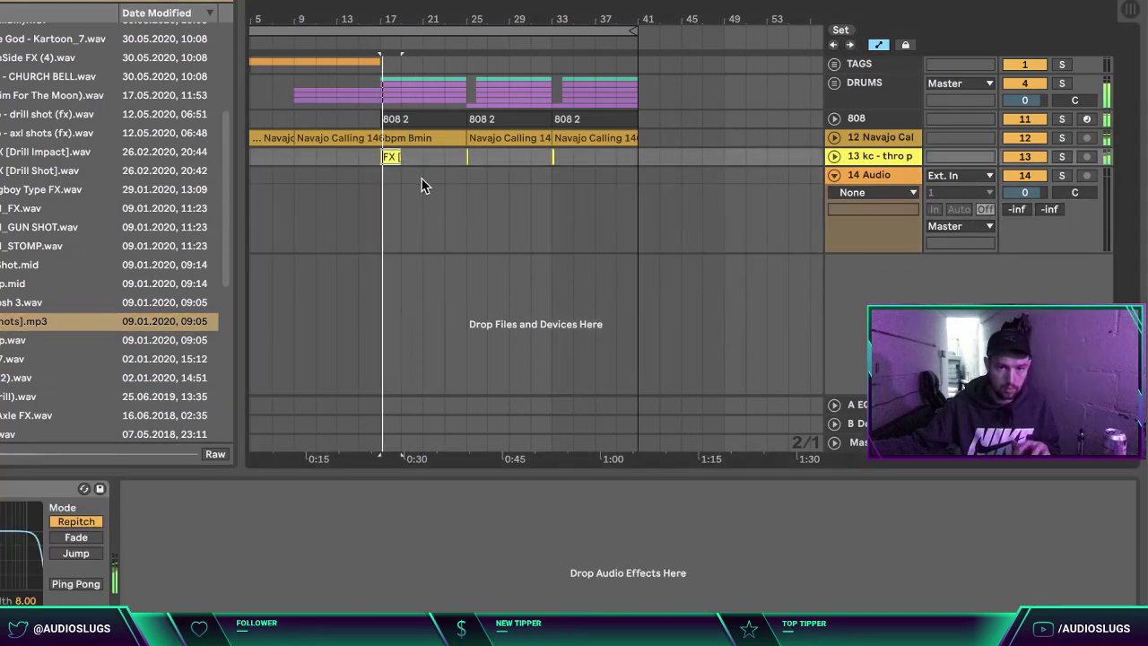
drag(399, 22, 436, 116)
click(835, 157)
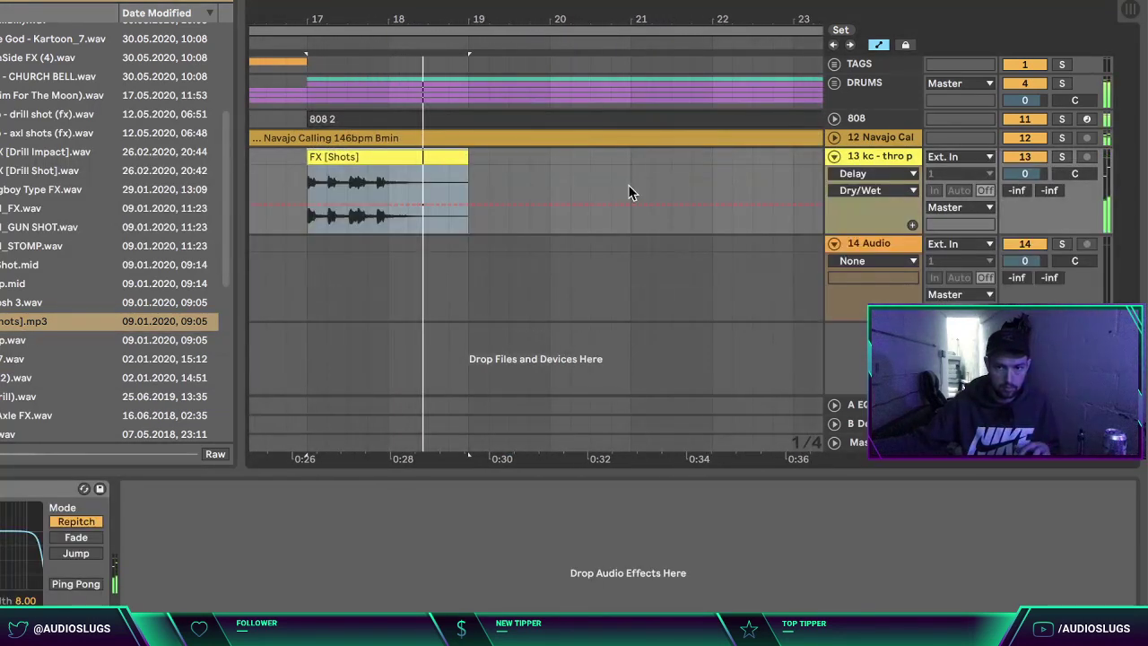
drag(468, 159, 326, 175)
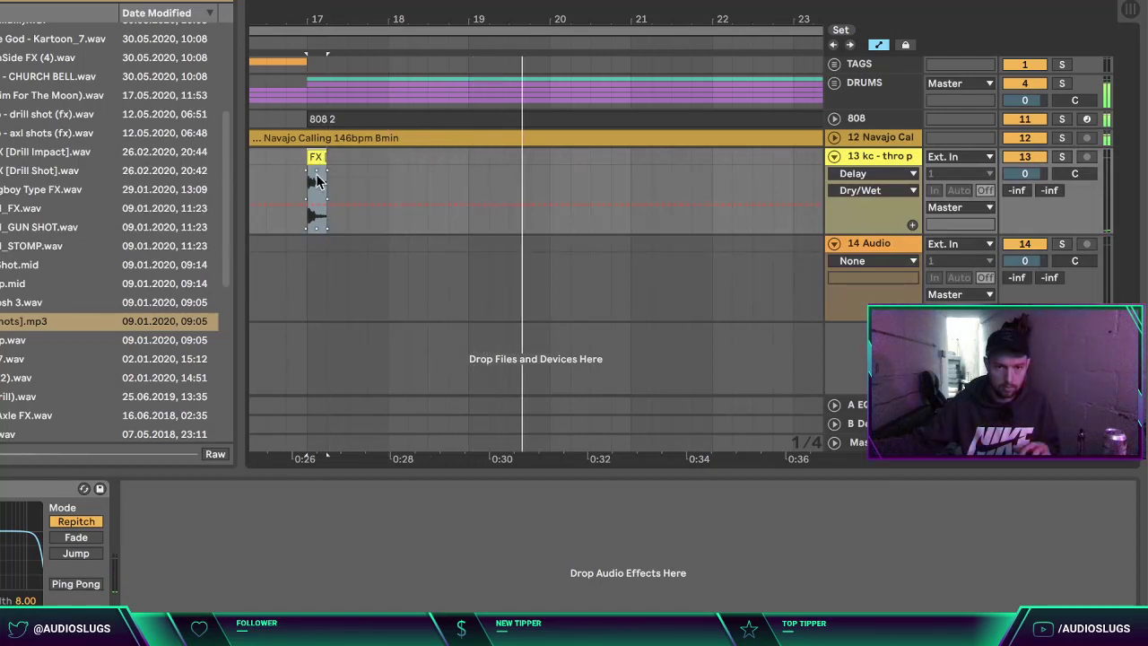
key(space)
key(space)
Step: Delete the FX [Shots] clip at bar 17
mouse_move(363, 37)
mouse_down()
mouse_move(357, 2)
mouse_move(403, 0)
mouse_move(403, 36)
mouse_up()
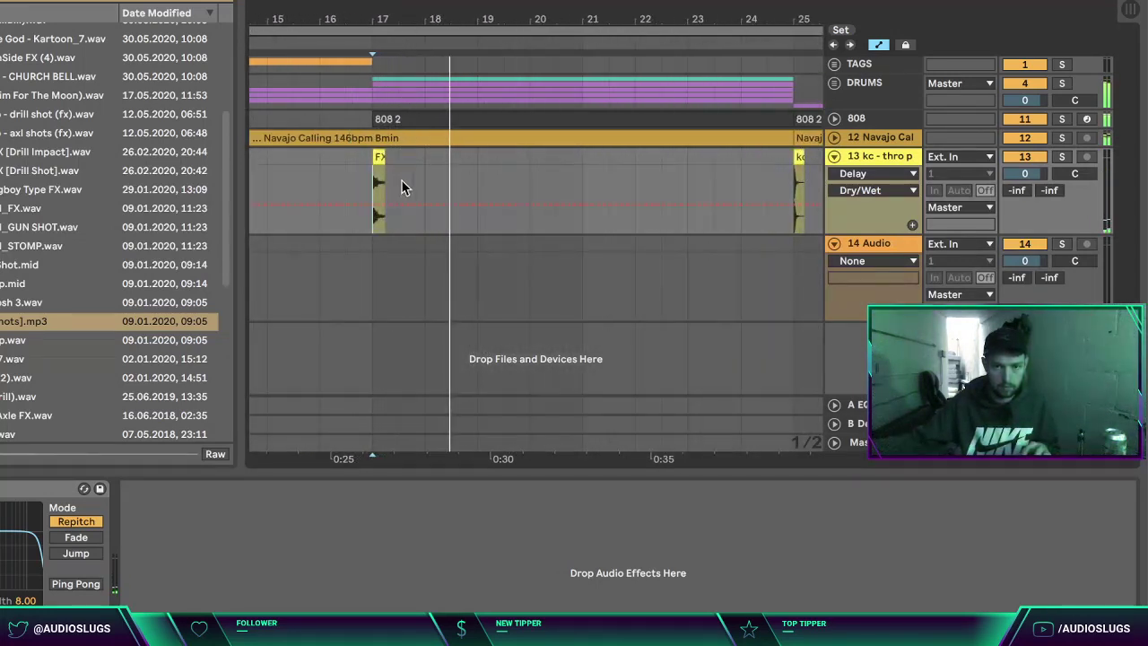
click(887, 276)
click(381, 159)
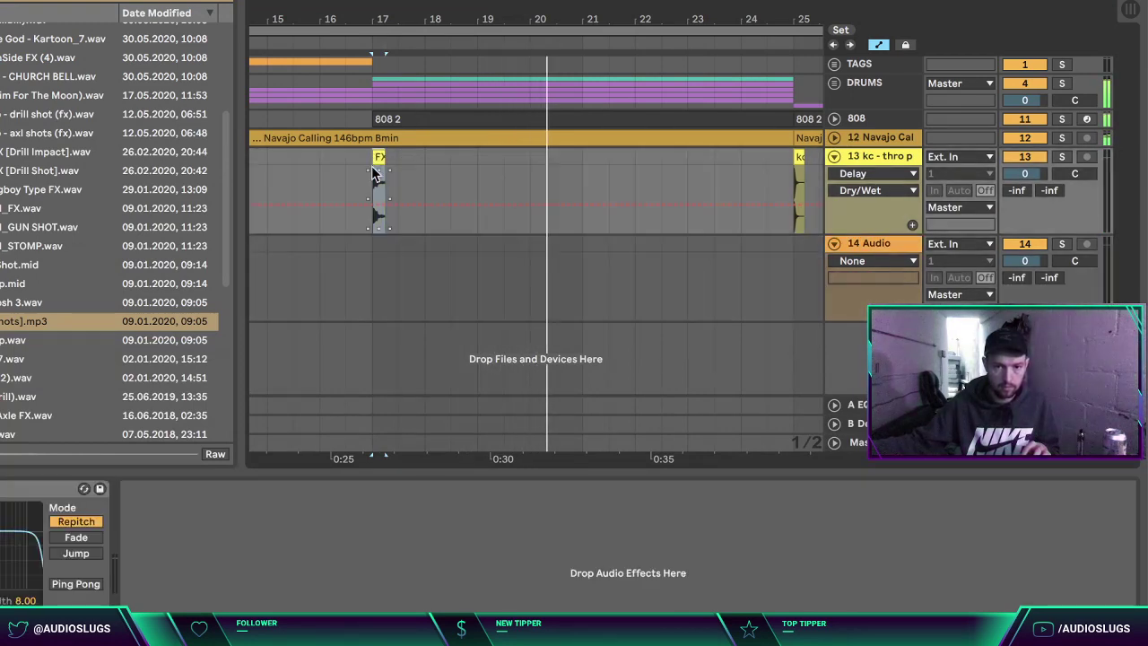
key(Delete)
Step: Audition the fill samples in the JellyFish (Dancehall Drum Kit), including the Reggae and Snary fills
scroll(16, 271, up, 5)
click(2, 68)
click(2, 51)
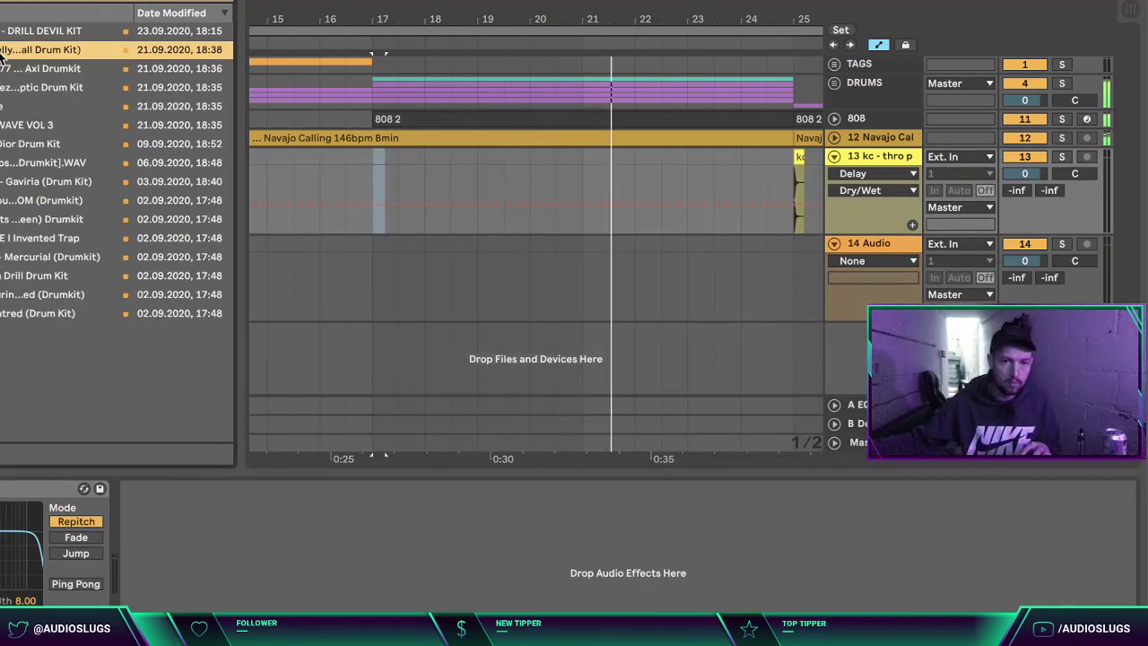
click(2, 70)
click(6, 88)
click(12, 107)
click(14, 162)
click(31, 145)
click(34, 165)
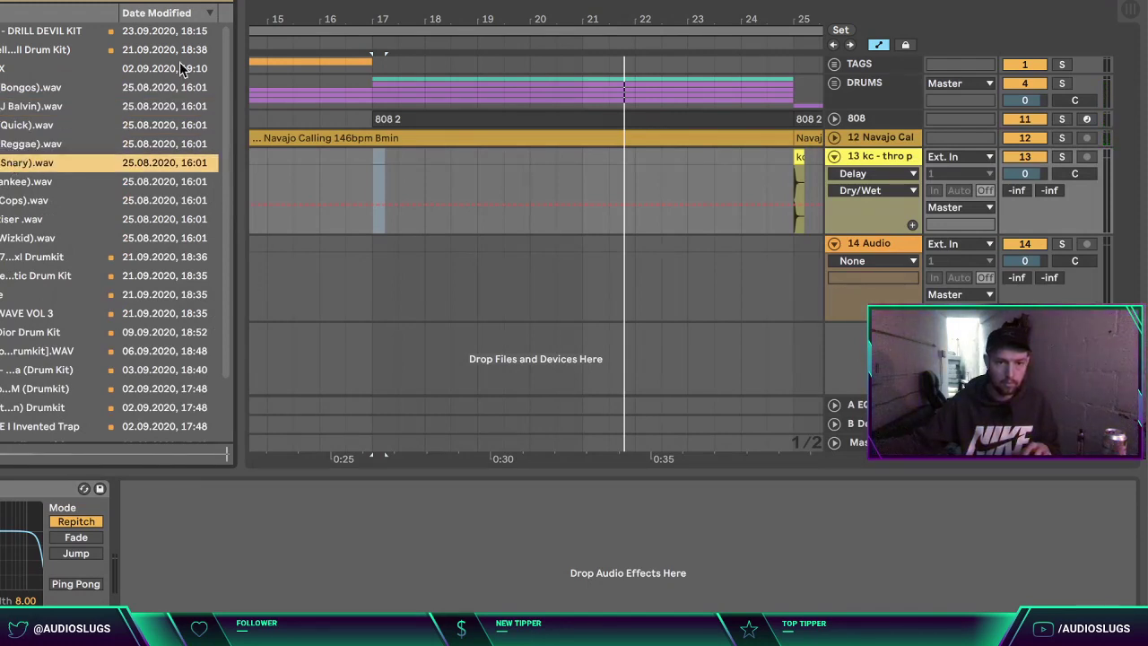
Step: Place Fill - (Snary) on track 14 so its hit lands on bar 25, and lower the track volume to -3.8
drag(410, 21, 407, 7)
drag(20, 164, 649, 297)
drag(661, 18, 503, 247)
click(293, 281)
key(space)
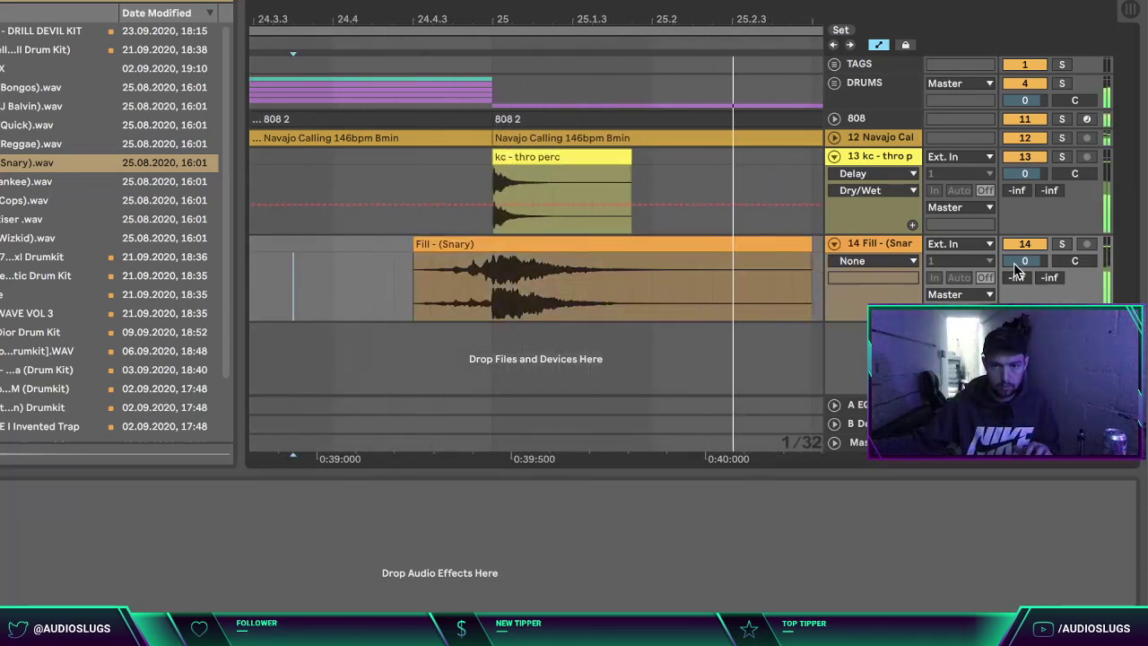
drag(1016, 263, 1016, 278)
Step: Add a Reverb effect to the Fill - (Snary) track and set the track volume to -3.6
key(ctrl+f)
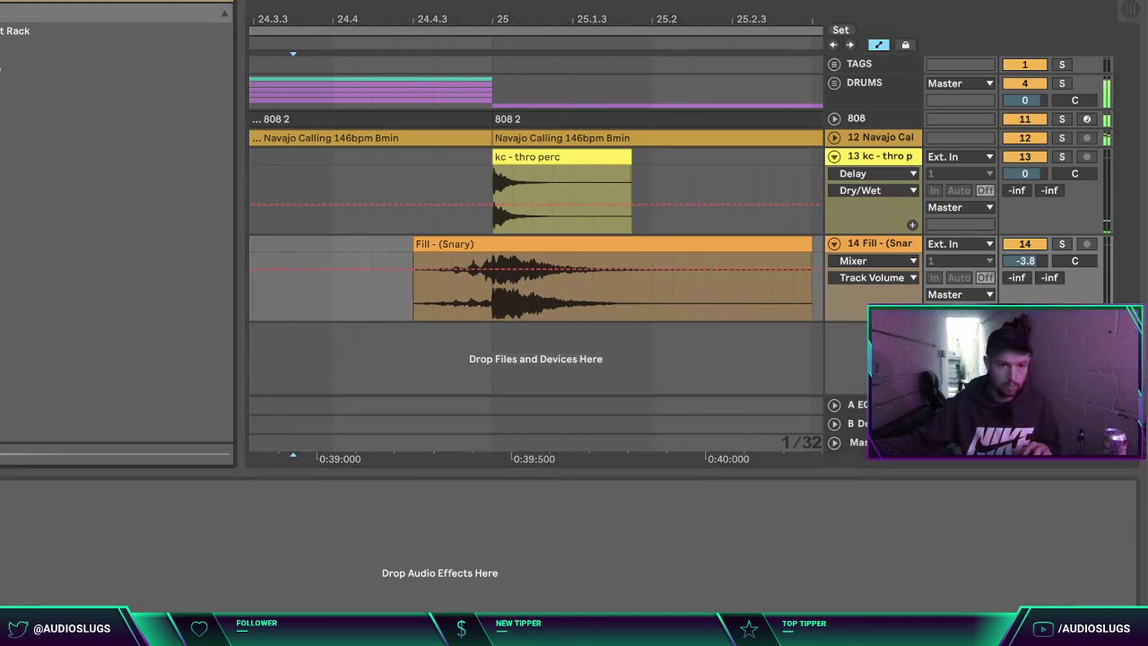
click(222, 0)
scroll(64, 277, down, 5)
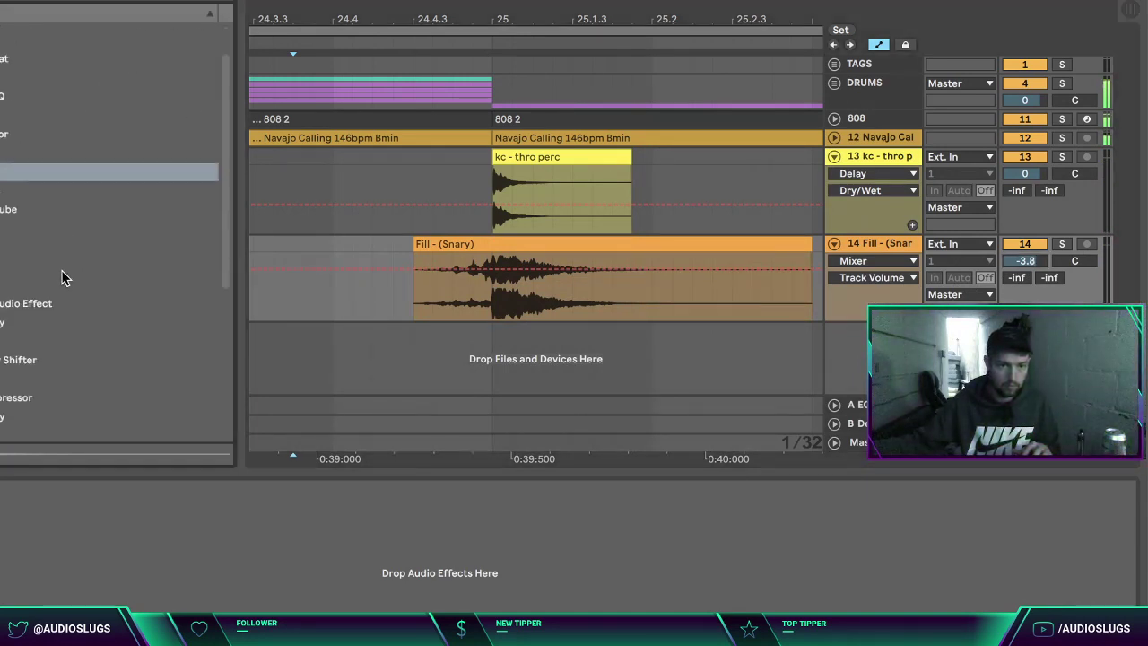
scroll(112, 233, down, 4)
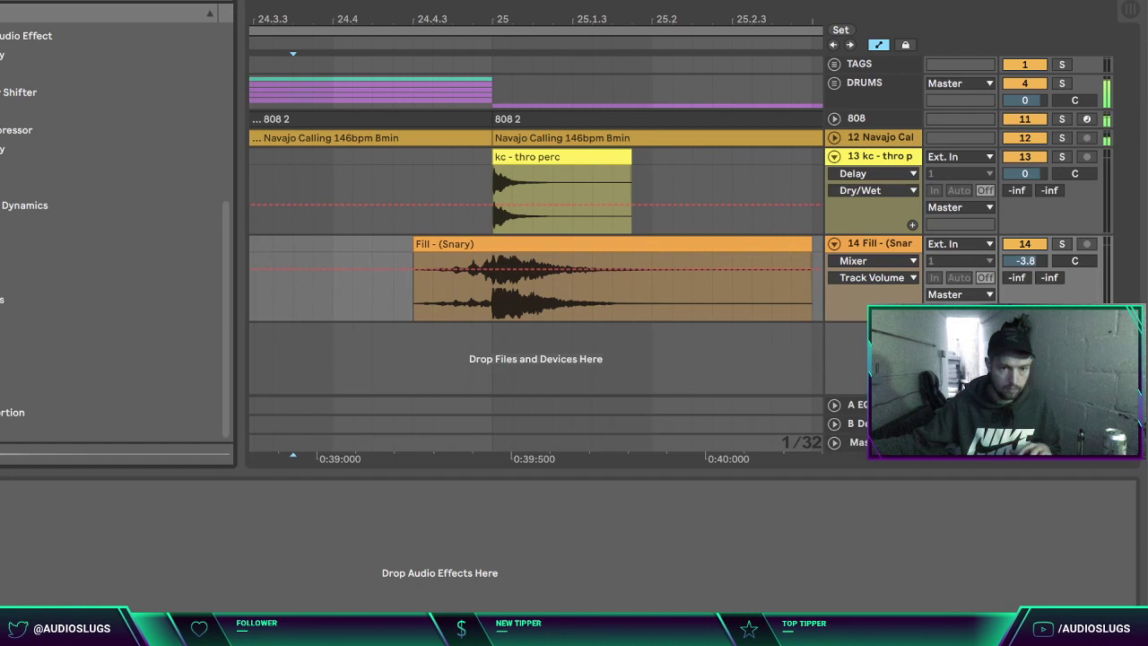
double_click(4, 319)
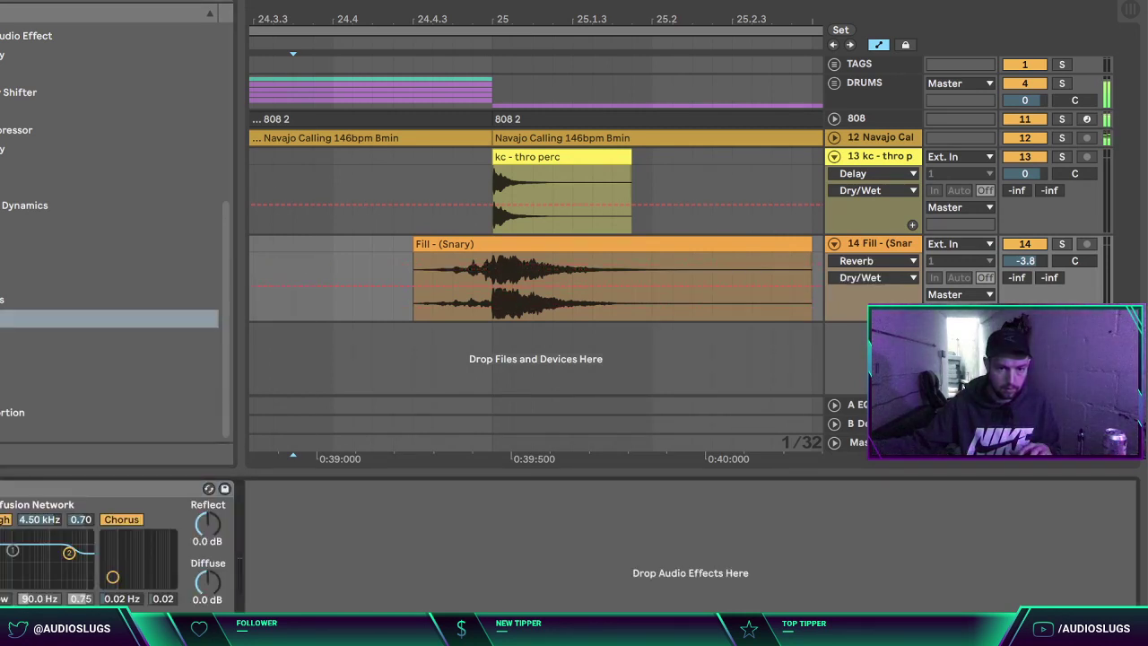
drag(1024, 261, 1024, 265)
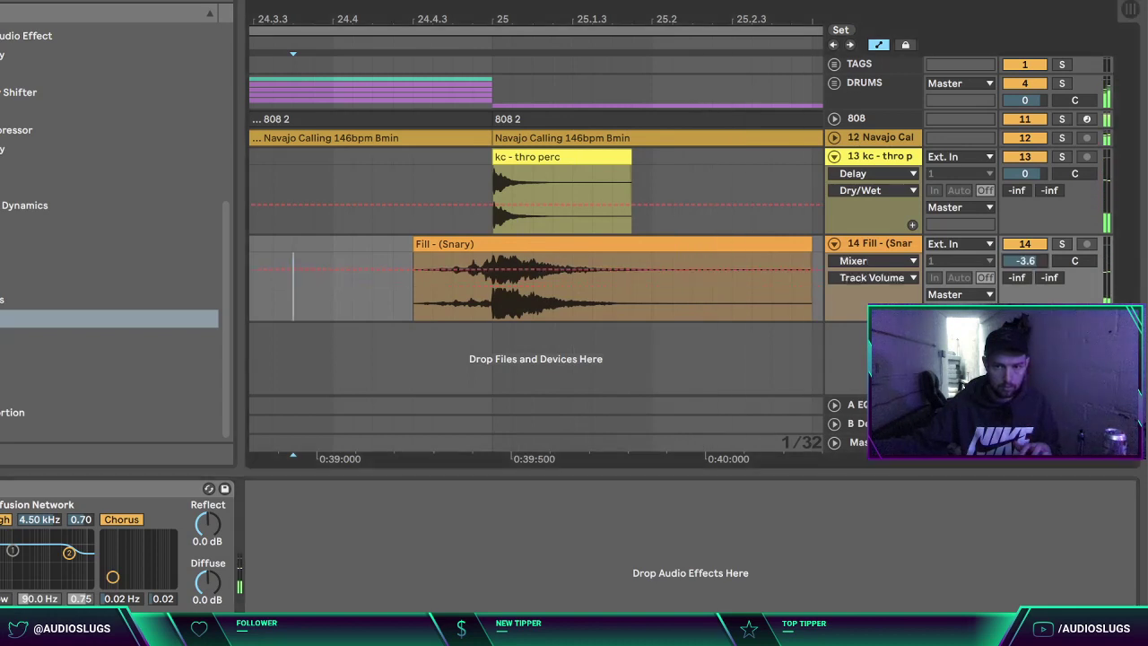
Step: Play the transition into bar 25 and copy the Fill - (Snary) clip so its hit lands on bar 33
drag(525, 16, 527, 7)
click(438, 307)
key(space)
key(space)
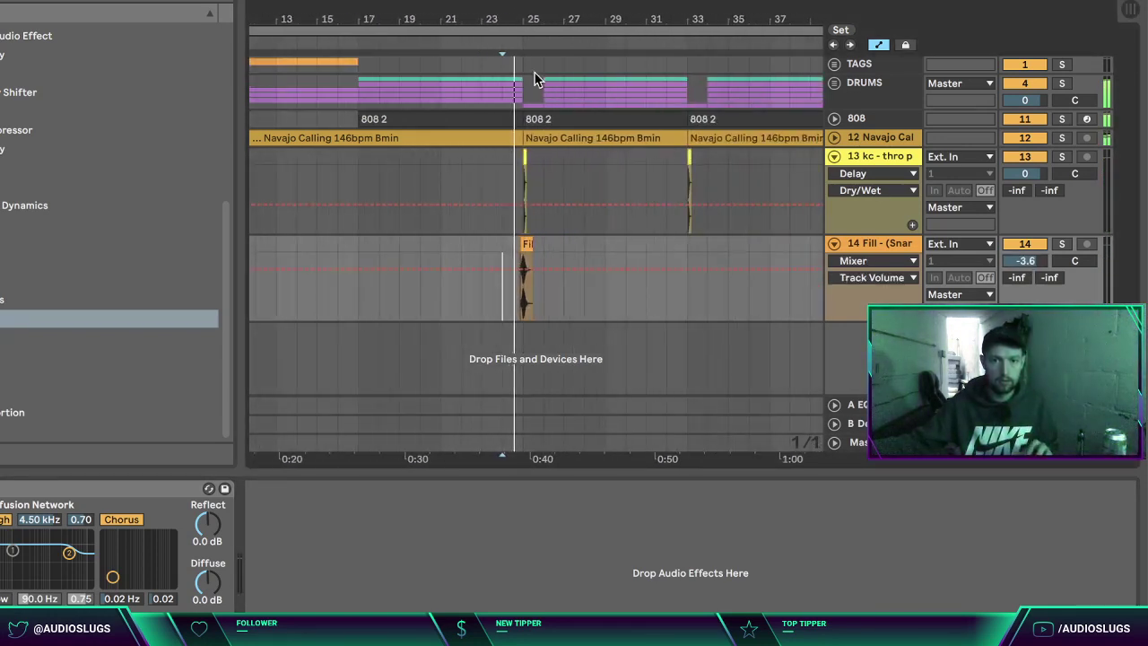
drag(526, 243, 695, 255)
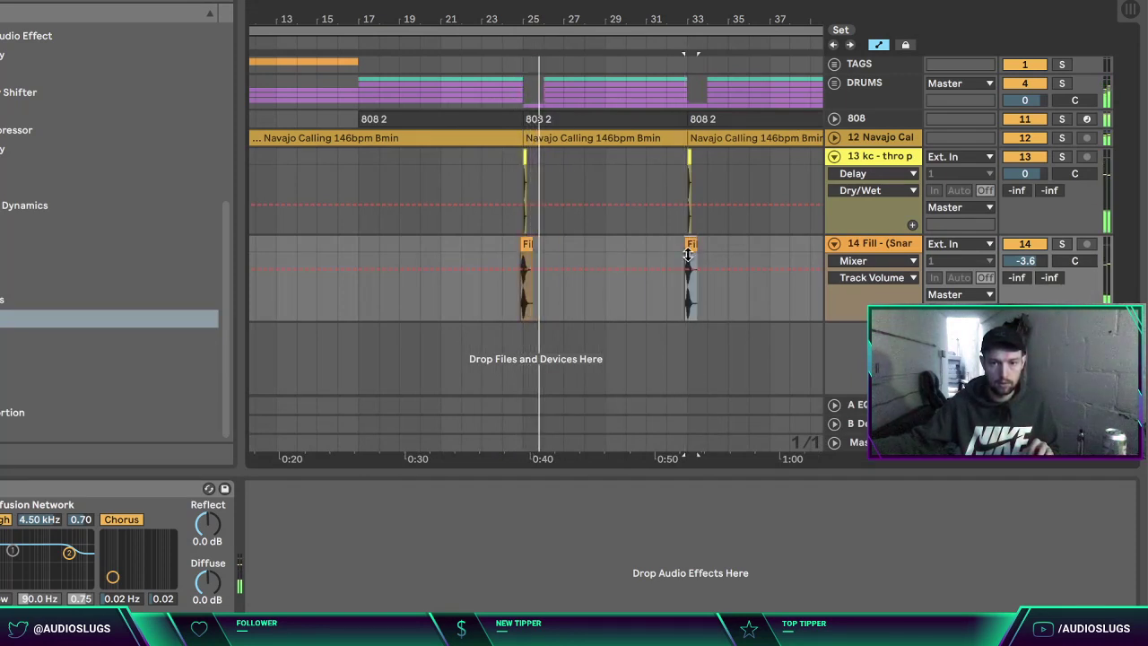
Step: Fold the kc - thro perc and Fill - (Snary) tracks
click(872, 157)
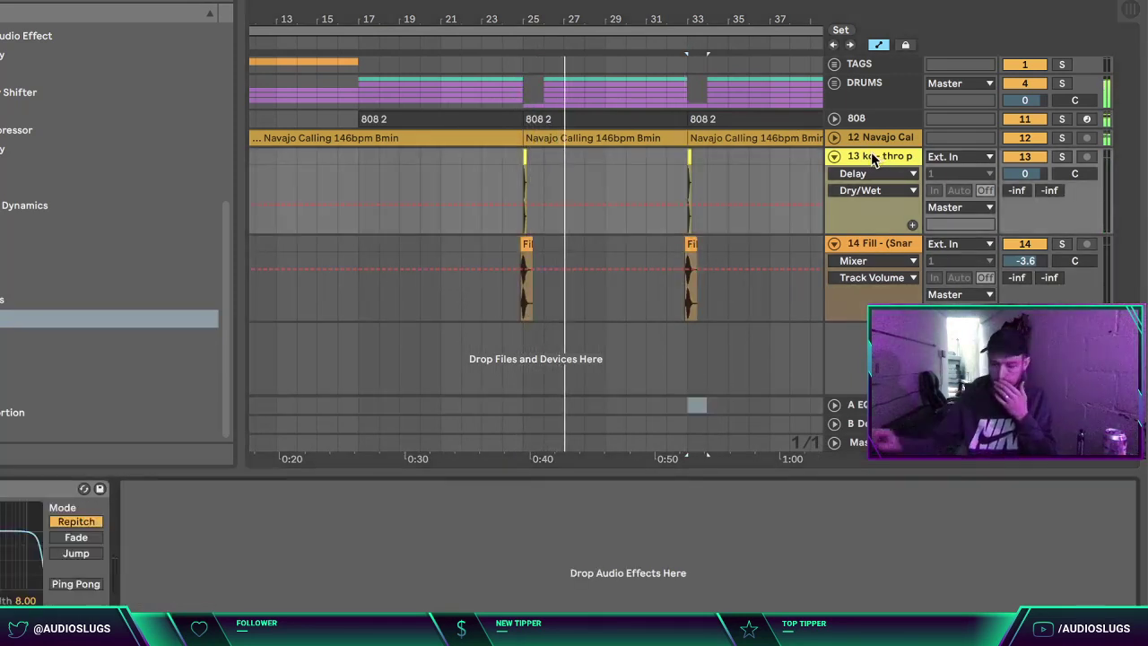
click(871, 158)
key(Left)
key(Down)
key(Left)
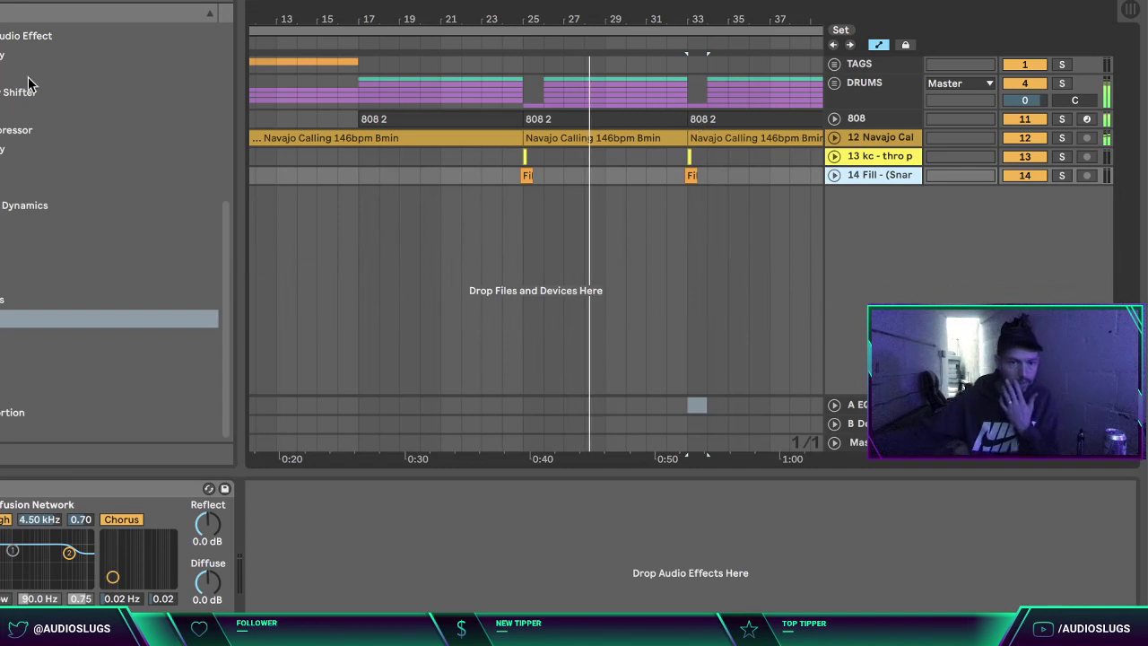
Step: Look through the drum kits in the sample library and open the DRILL DEVIL KIT
click(2, 341)
click(2, 322)
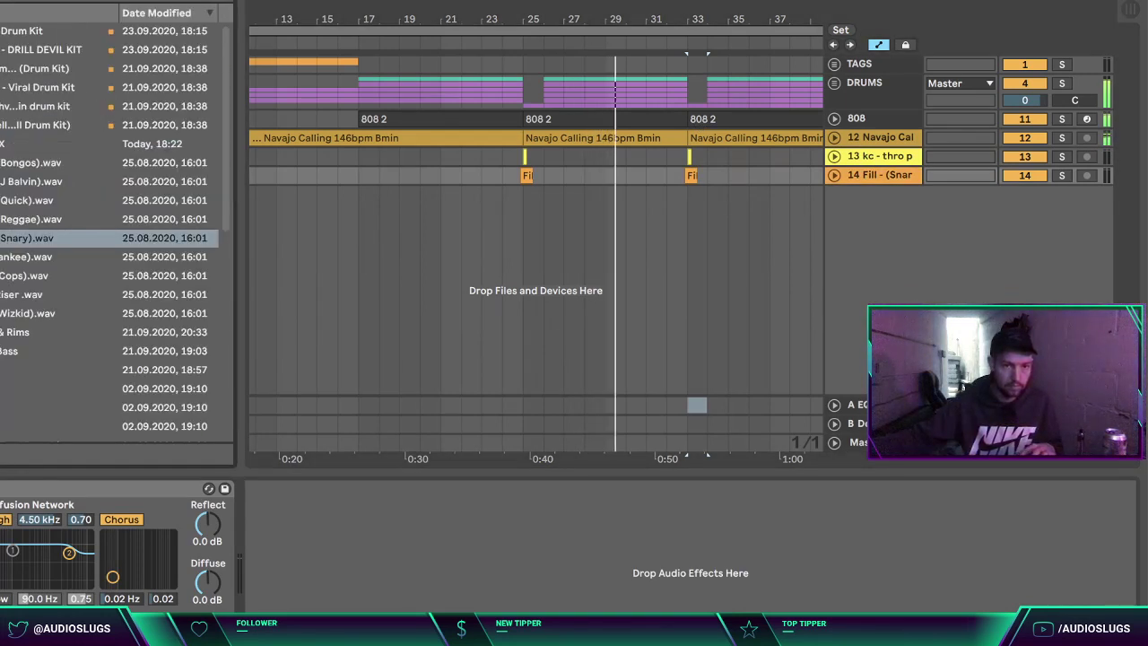
key(Left)
click(26, 108)
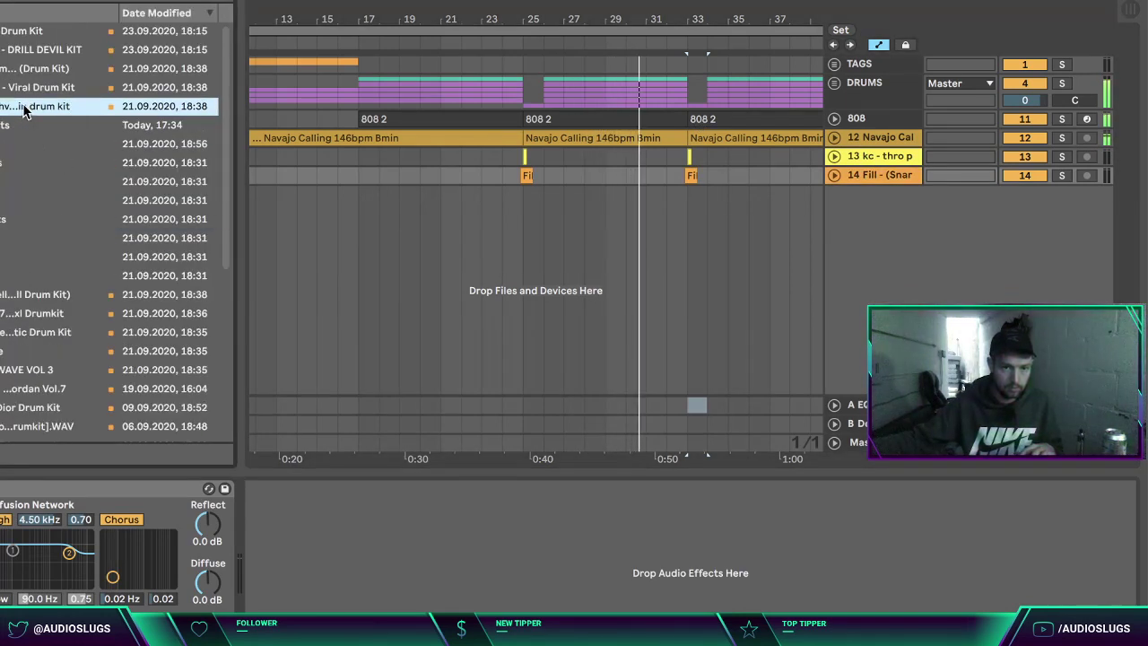
click(26, 107)
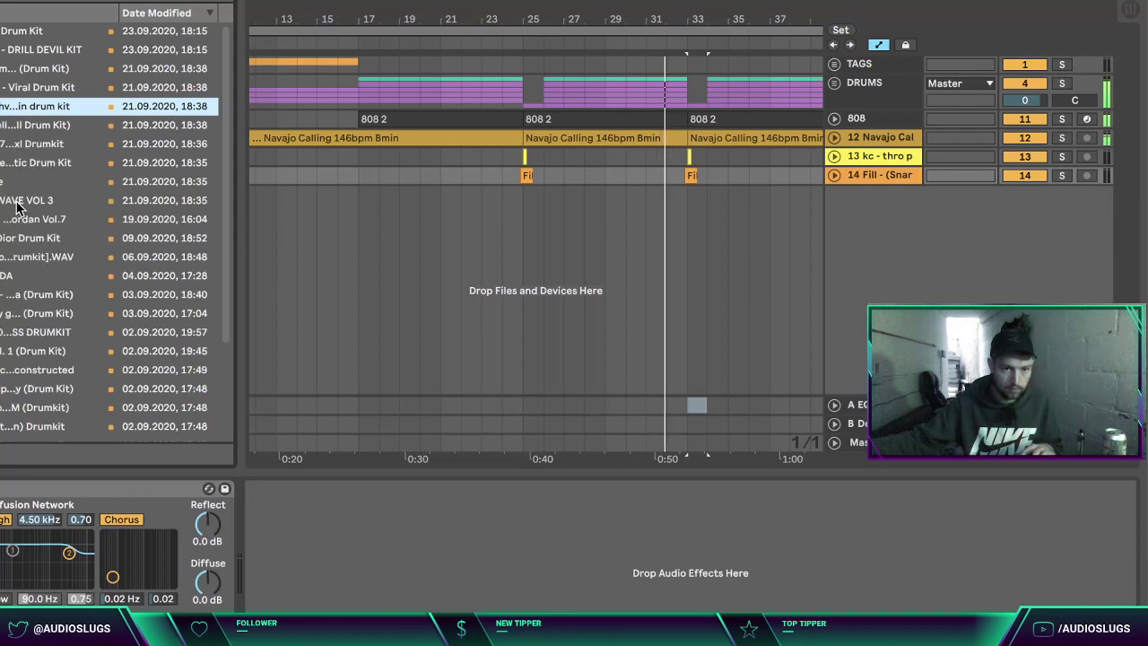
scroll(31, 214, down, 3)
scroll(31, 215, up, 3)
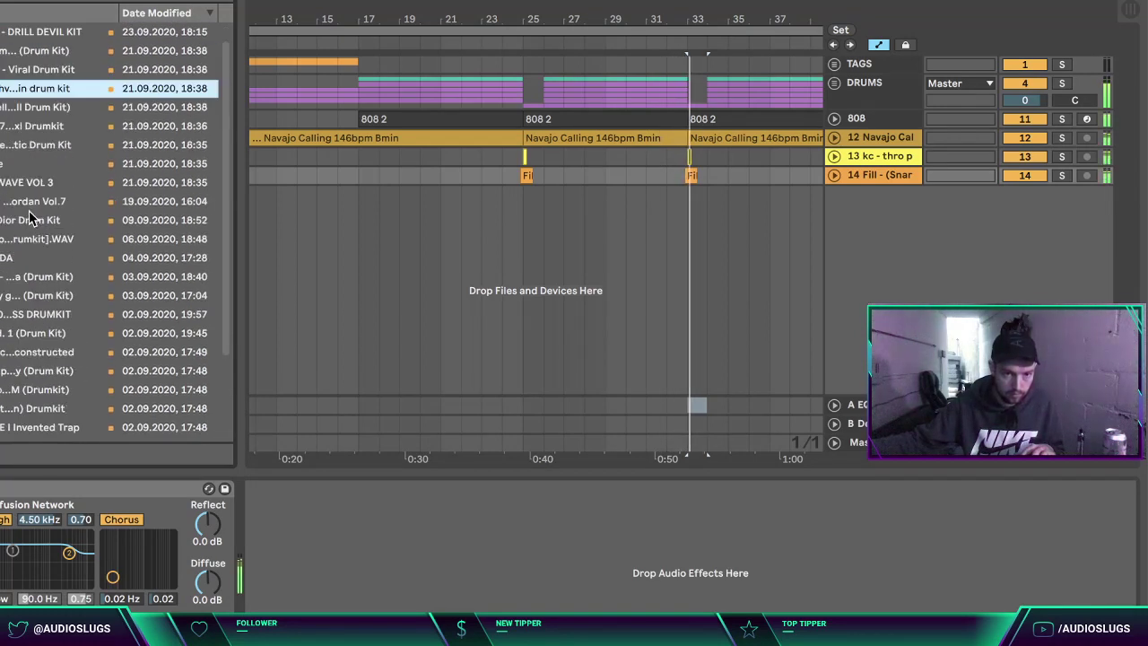
click(27, 51)
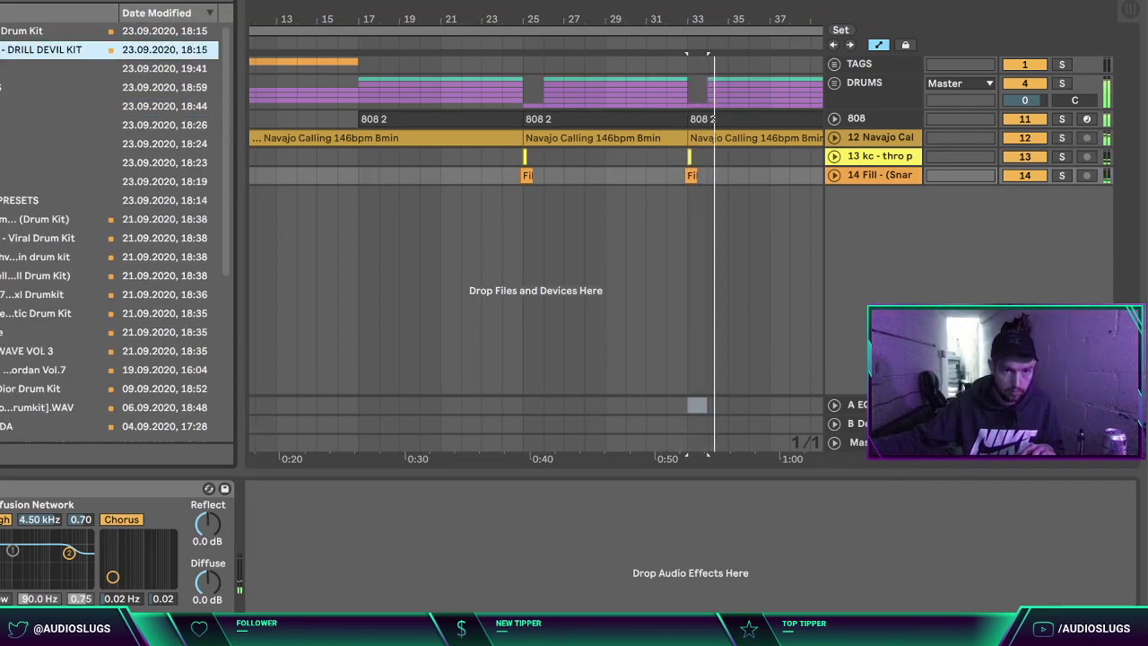
Step: Audition the GHOSTY CHANT samples in the DRILL DEVIL KIT, including numbers 6, 1 and 9
click(2, 89)
click(9, 108)
click(15, 125)
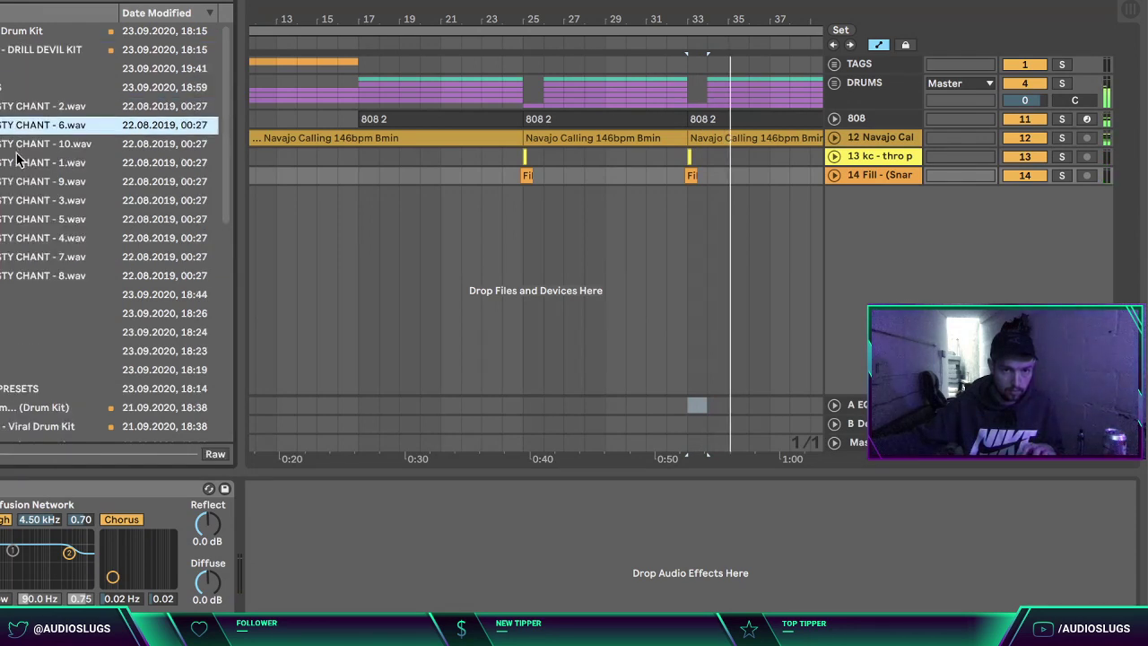
click(18, 162)
click(22, 182)
Step: Place GHOSTY CHANT - 9 on a new track at bars 25 and 33, lower its volume to -9.5 and fold the track
drag(1, 182, 524, 248)
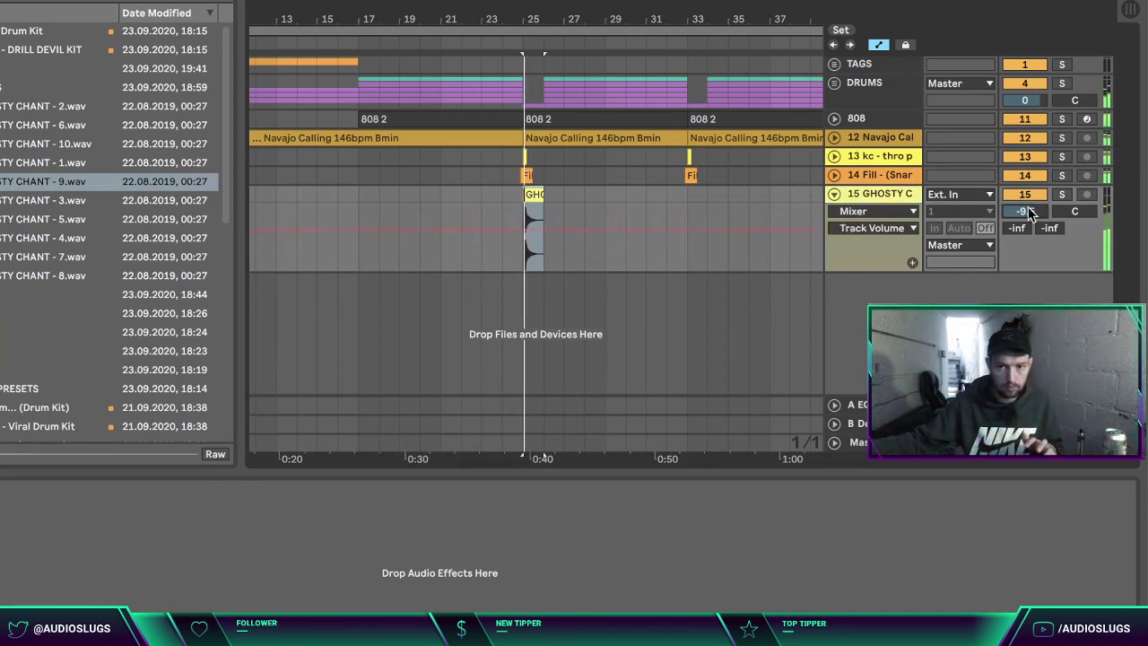
drag(531, 195, 696, 195)
click(769, 187)
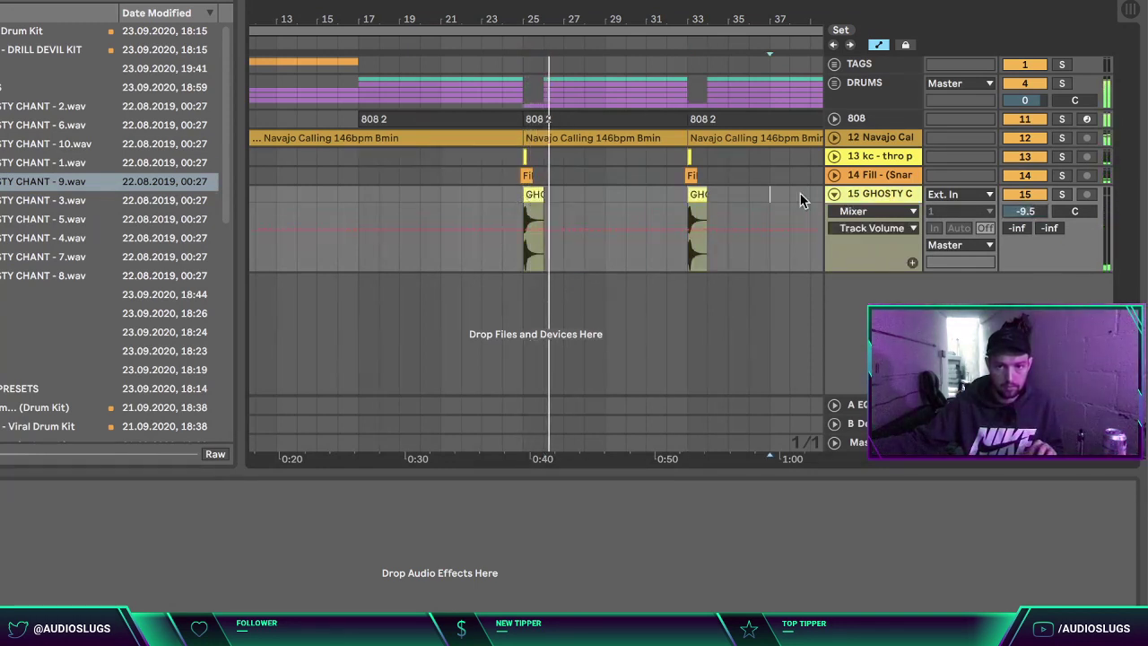
click(834, 194)
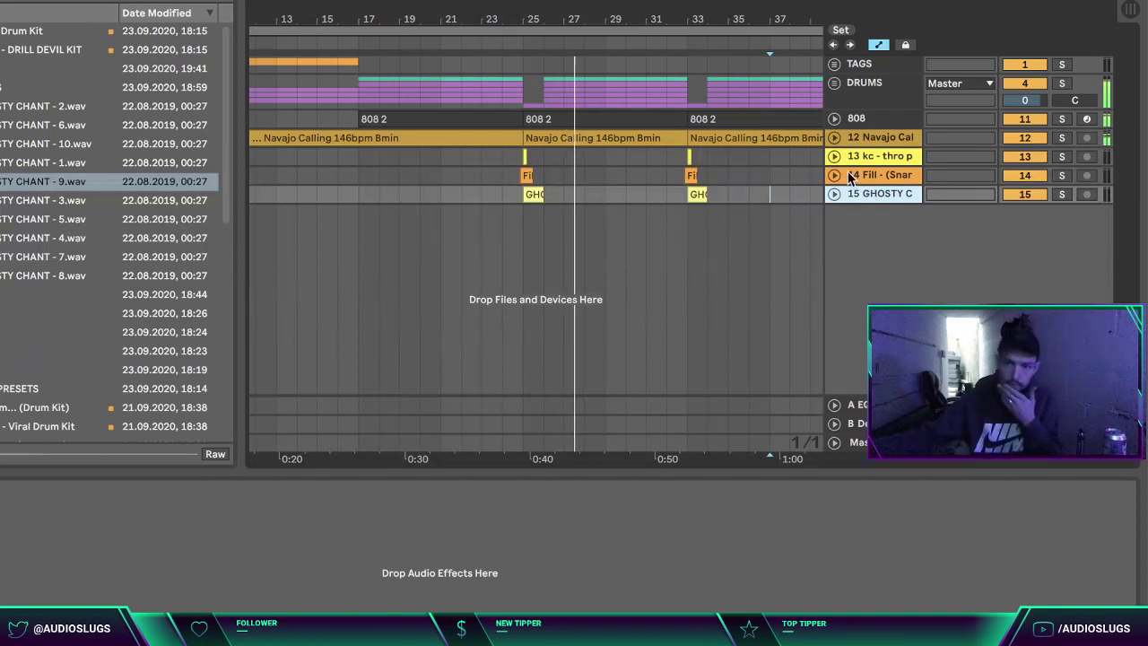
Step: Audition the GHOSTY FX samples in the DRILL DEVIL KIT, including numbers 8, 1 and 5
click(2, 87)
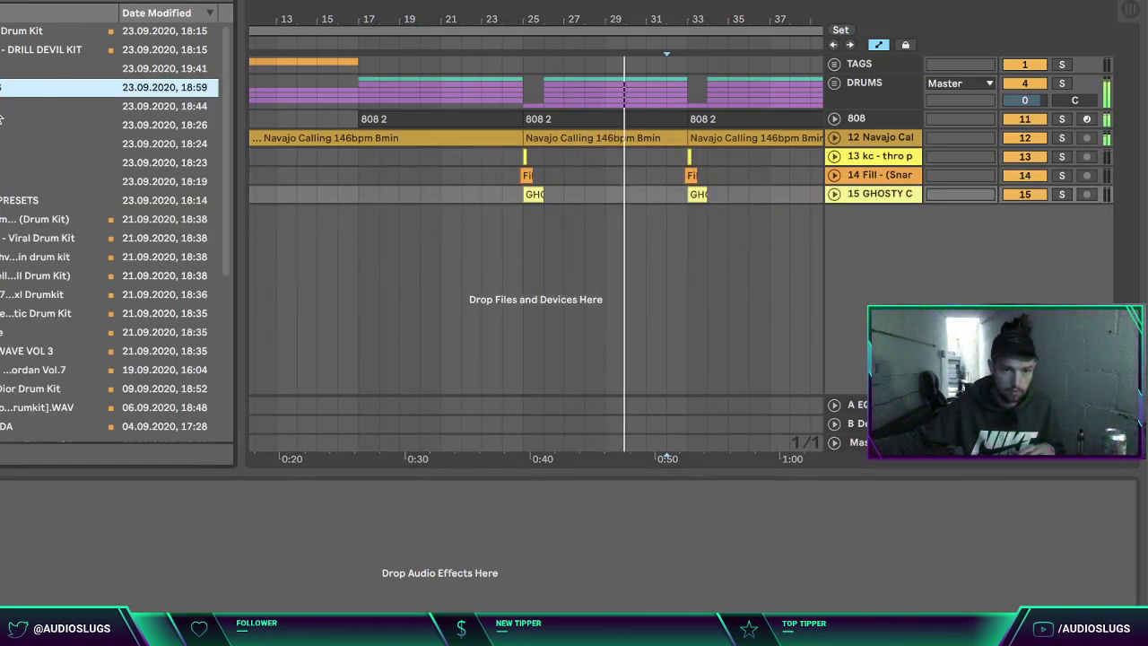
click(1, 110)
click(14, 145)
click(25, 166)
click(15, 149)
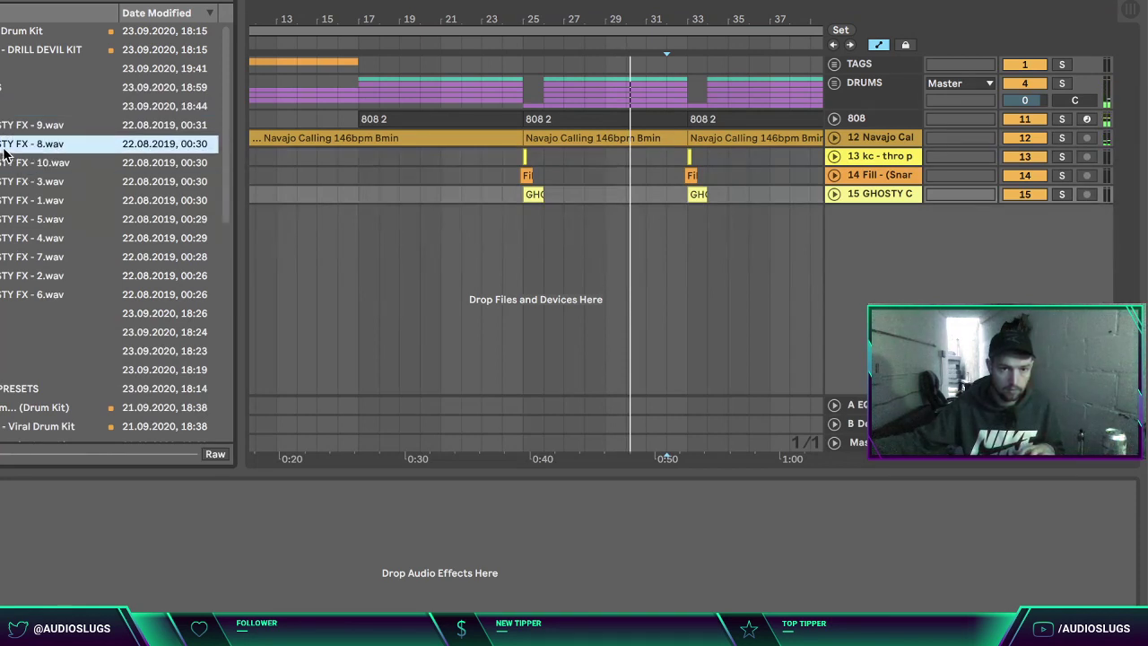
click(24, 200)
click(23, 220)
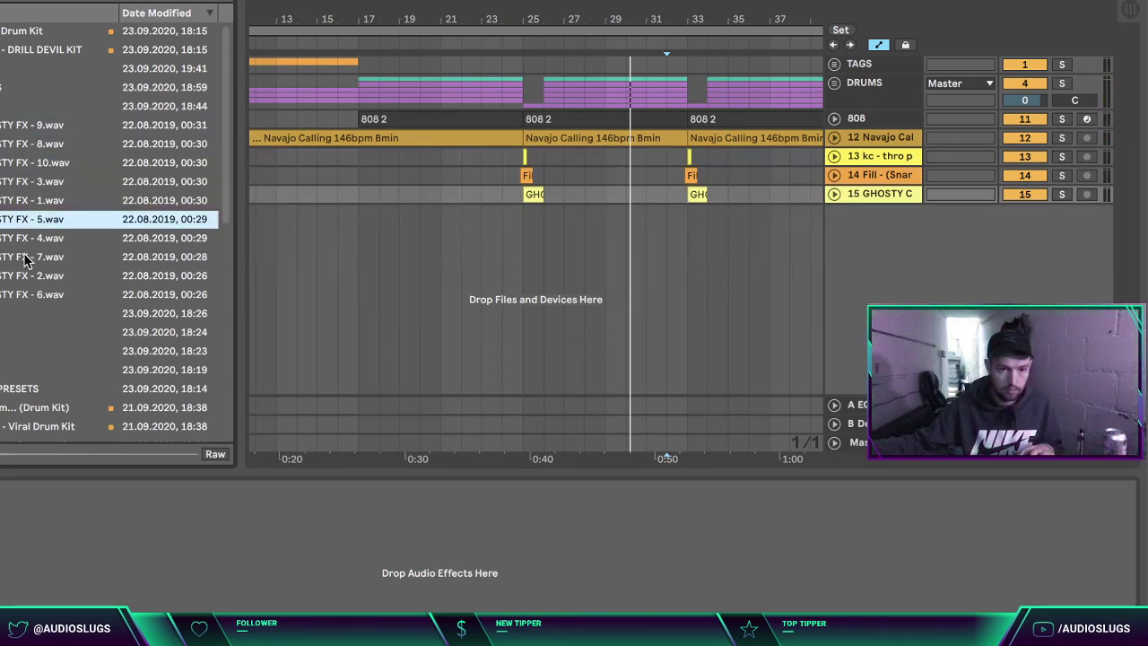
Step: Place GHOSTY FX - 5 on a new track so its peak lands on bar 17, and play it back
drag(14, 219, 395, 233)
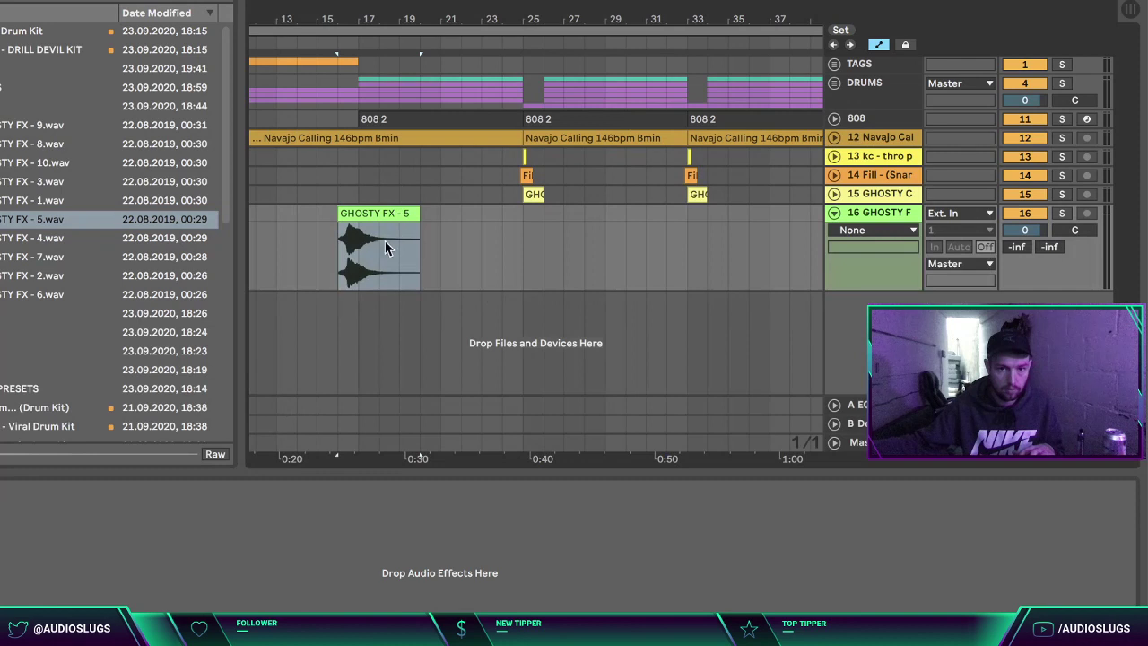
drag(363, 16, 366, 111)
drag(343, 226, 385, 226)
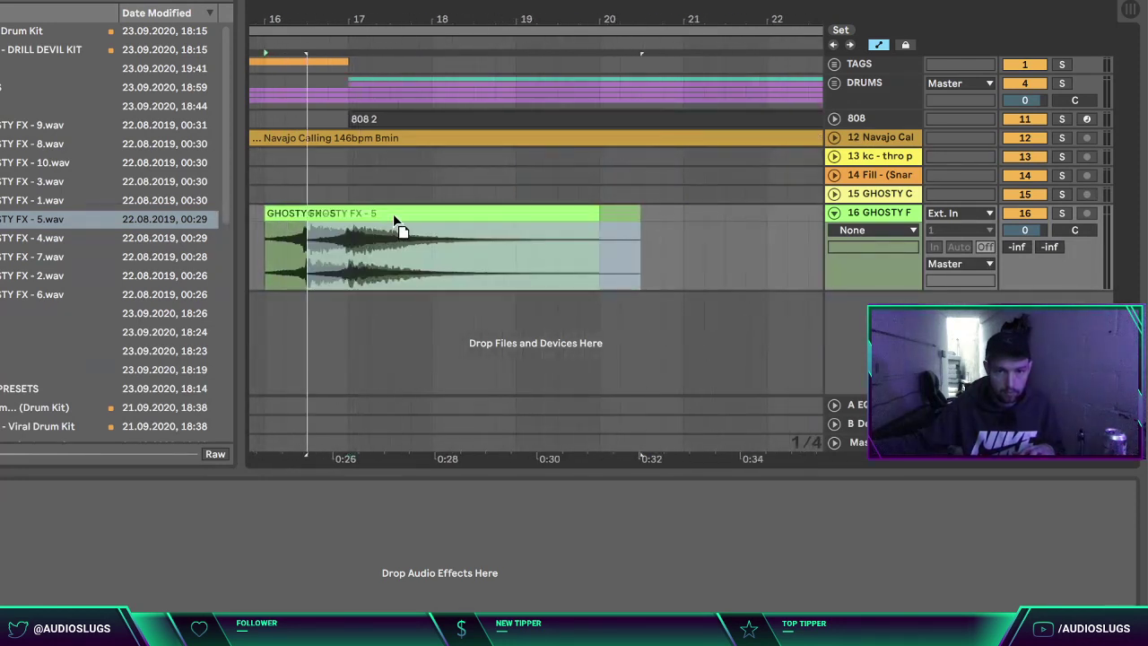
click(311, 256)
key(space)
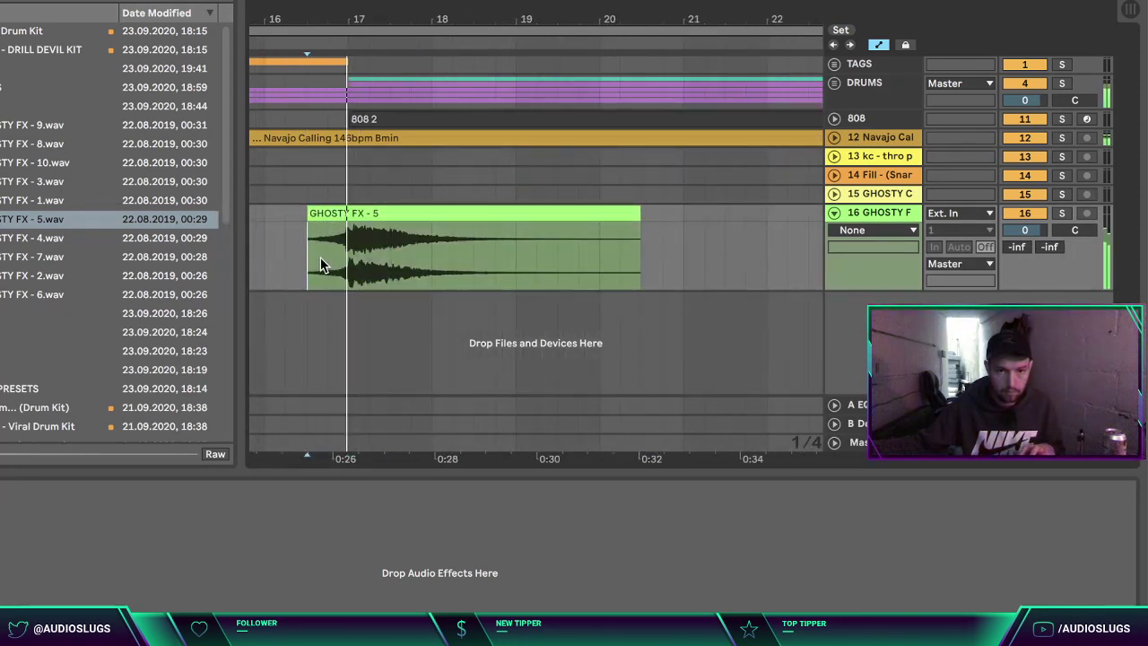
Step: Split the GHOSTY FX - 5 clip at bar 17 and delete the part after the split
click(348, 256)
drag(358, 44, 359, 272)
key(ctrl+e)
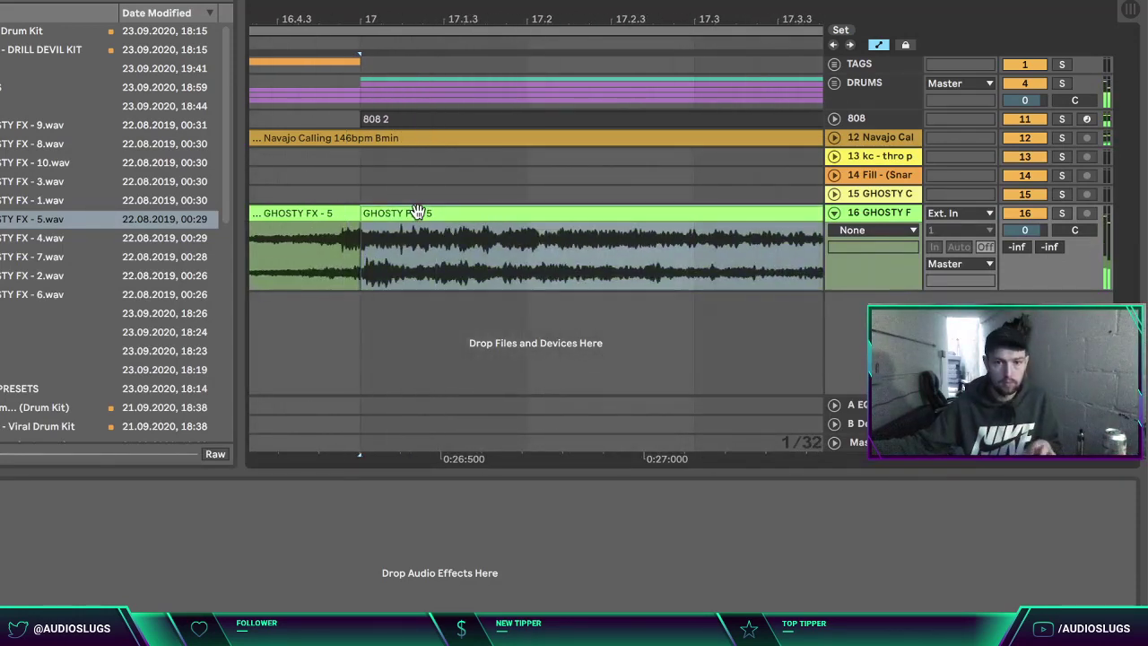
click(423, 217)
key(Delete)
drag(378, 25, 382, 2)
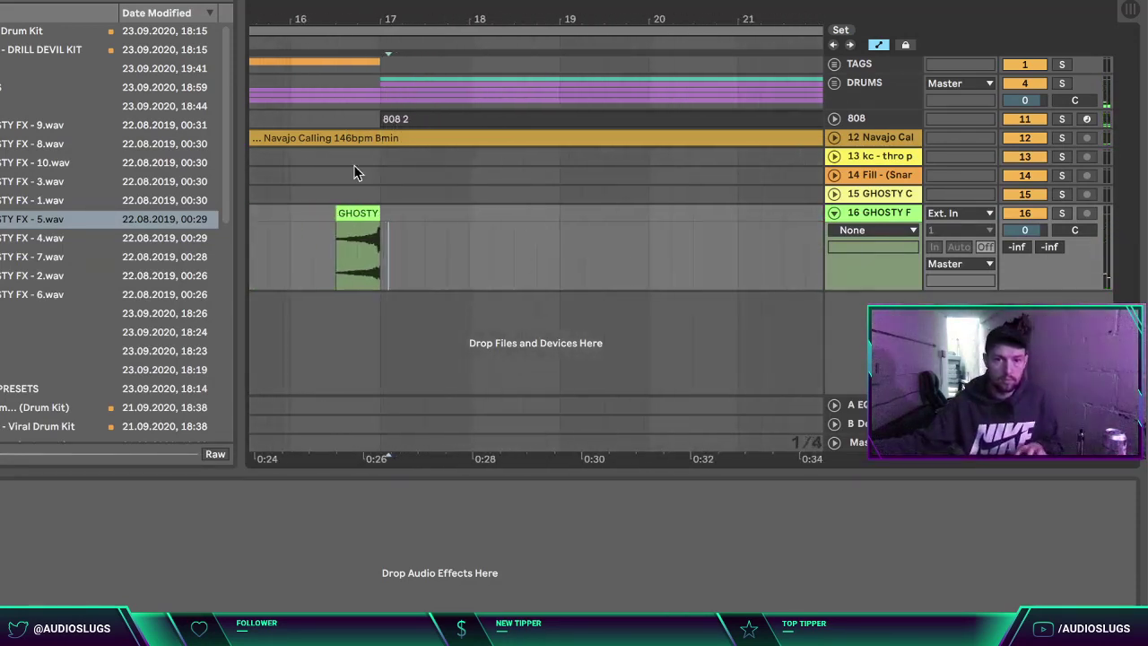
Step: Adjust the GHOSTY FX - 5 riser clip so it spans the full bar from 16 to 17
double_click(357, 219)
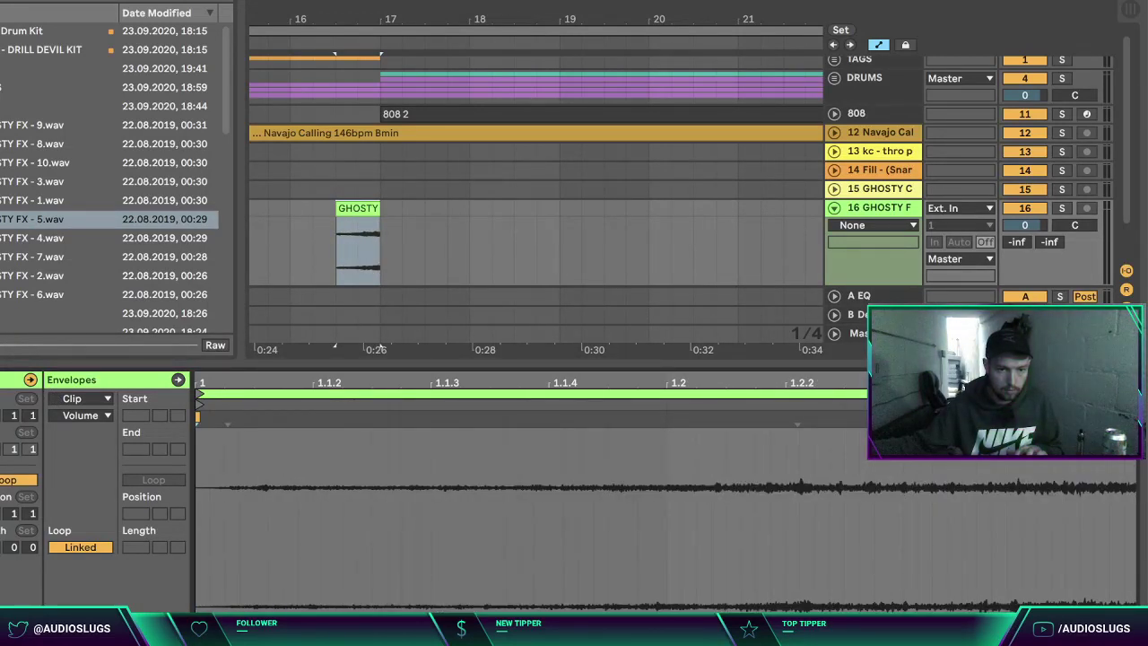
drag(352, 206, 380, 215)
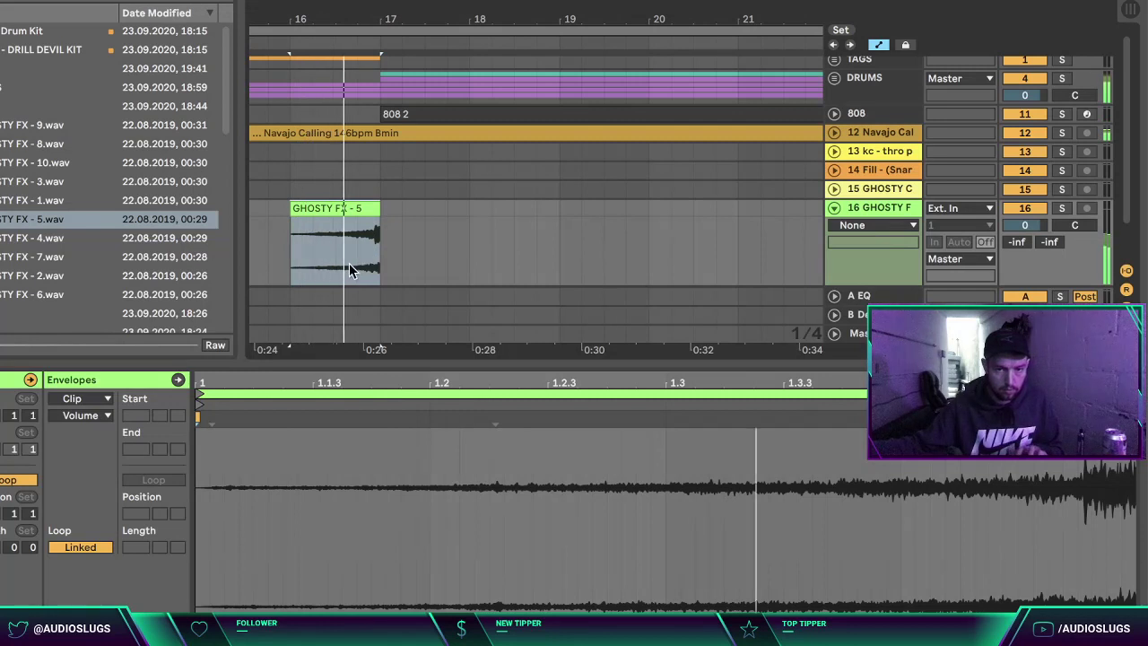
scroll(379, 226, down, 4)
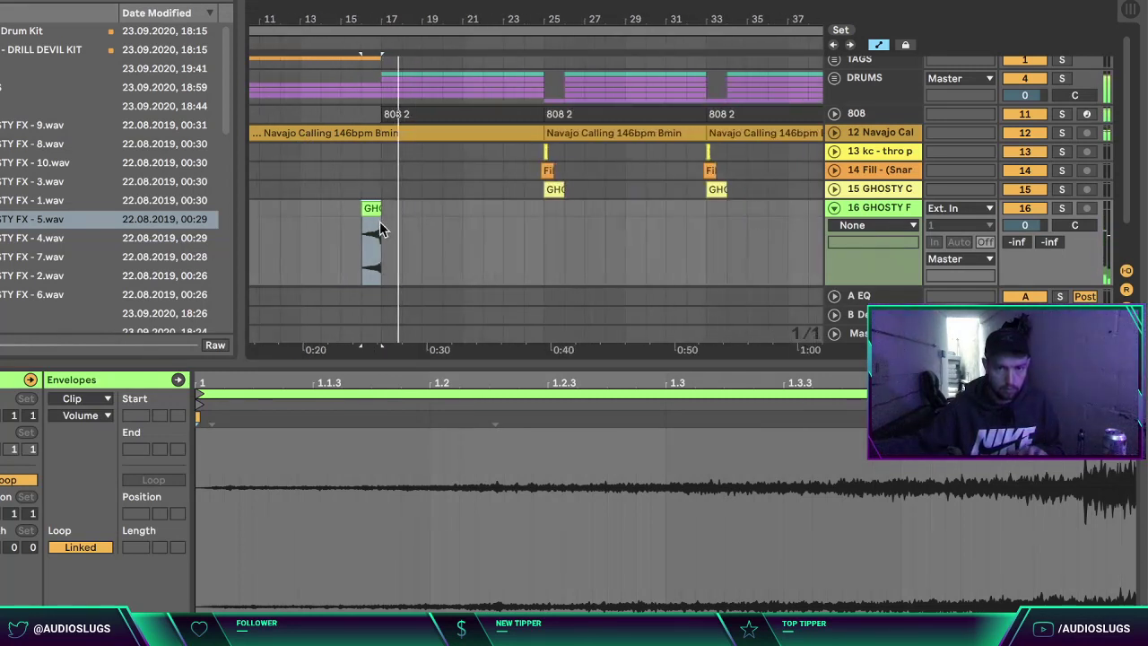
Step: Copy the GHOSTY FX - 5 riser to bars 24 and 32, and lower its track volume to -1.2
drag(367, 208, 697, 235)
click(726, 242)
drag(1005, 227, 1002, 229)
click(901, 211)
Step: Copy the GHOSTY CHANT and kc - thro perc clips to bar 17, and duplicate both to bar 21
drag(553, 188, 392, 195)
drag(558, 154, 386, 157)
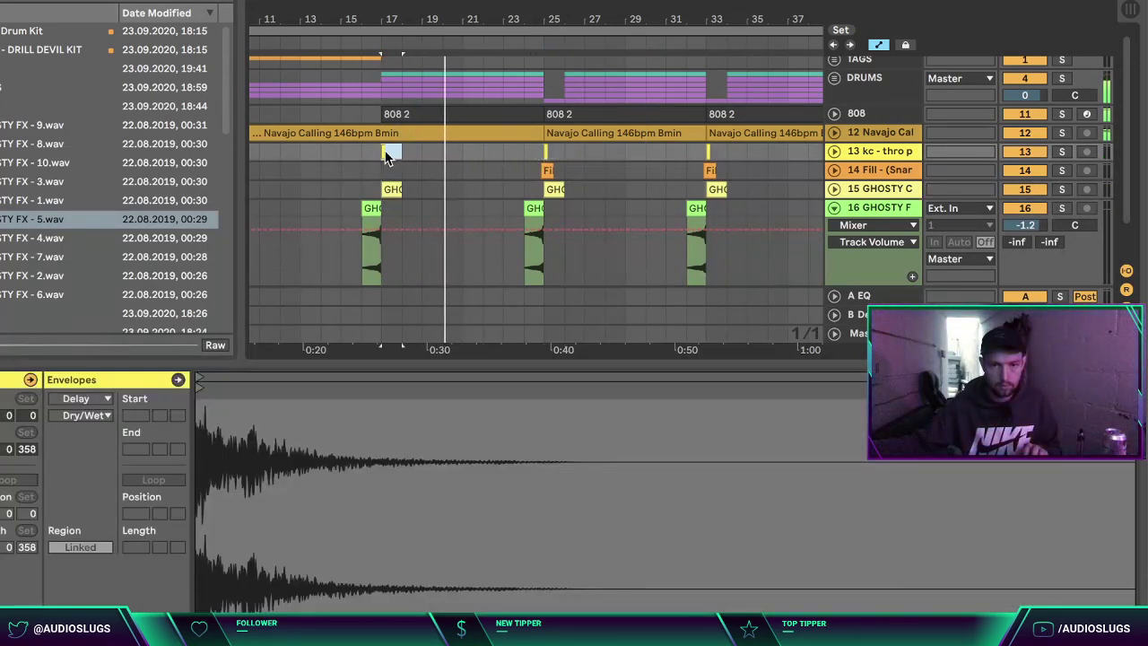
drag(463, 215, 386, 154)
key(ctrl+d)
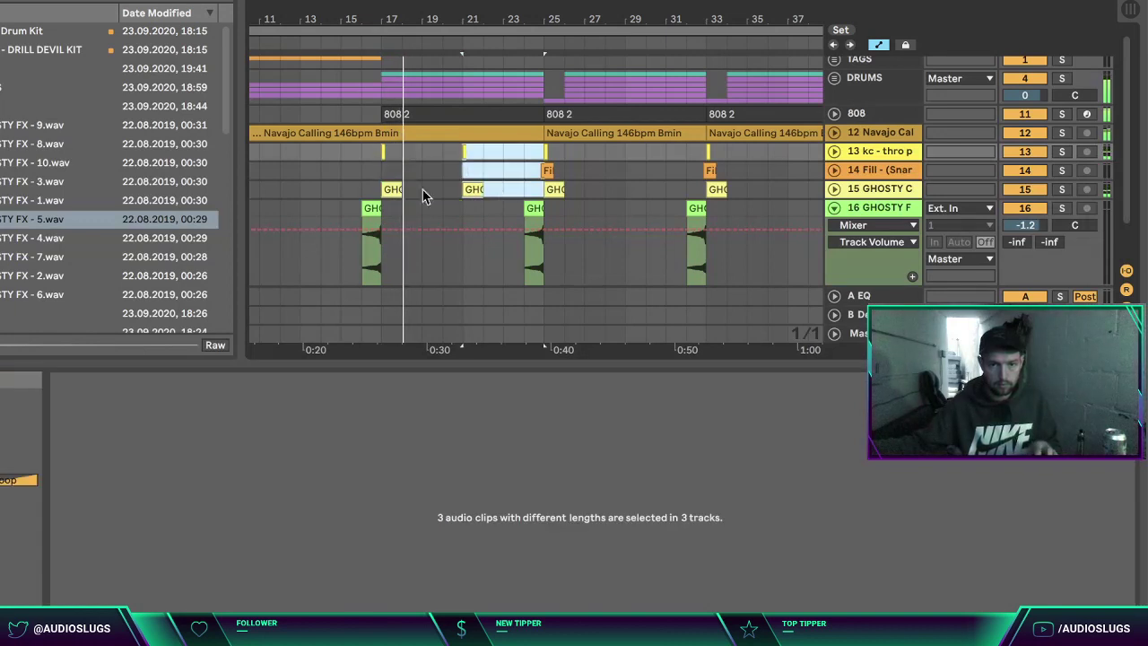
Step: Copy the GHOSTY CHANT and kc - thro perc clips to bars 29 and 37
click(503, 189)
drag(505, 189, 799, 192)
drag(742, 4, 697, 1)
click(687, 198)
Step: Delete the GHOSTY CHANT clips at bars 21, 29 and 37, and fold the GHOSTY FX track
click(437, 188)
key(Delete)
click(513, 189)
key(Delete)
click(588, 189)
key(Delete)
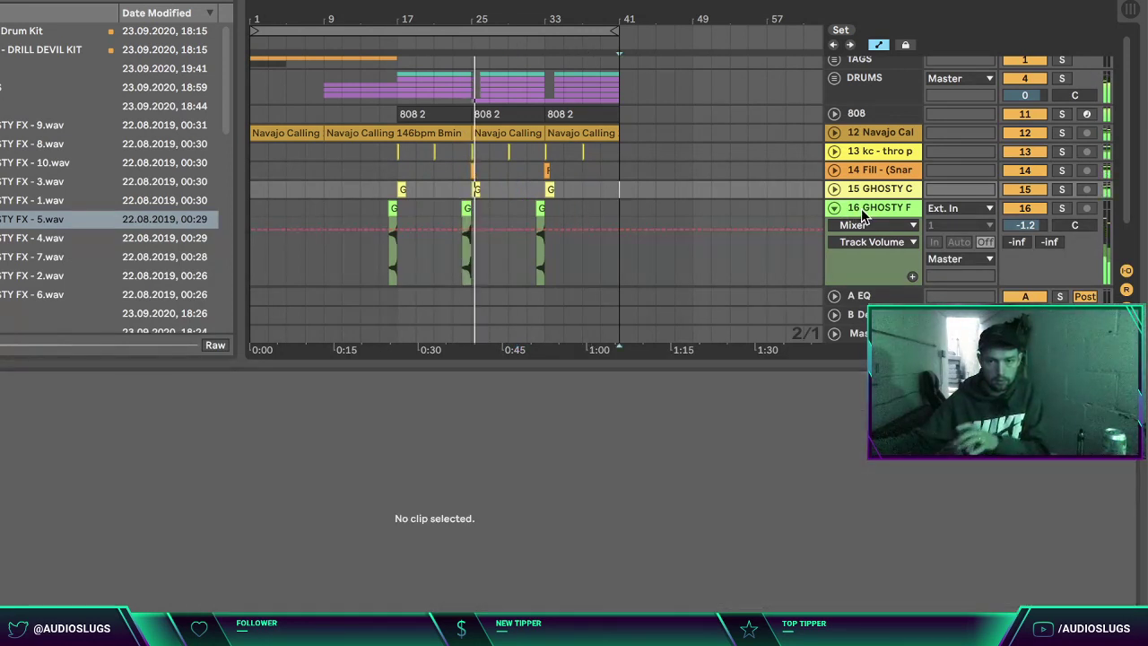
click(834, 208)
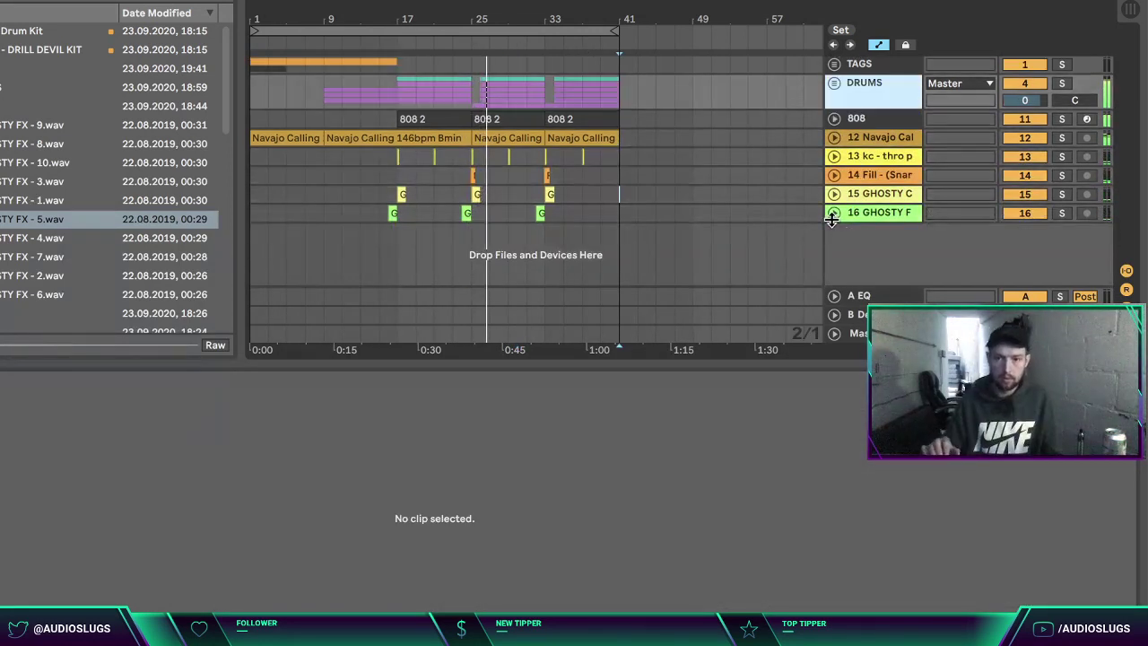
Step: Find the Sausage Fattener plug-in and load it onto the 808 track
click(859, 118)
click(1, 68)
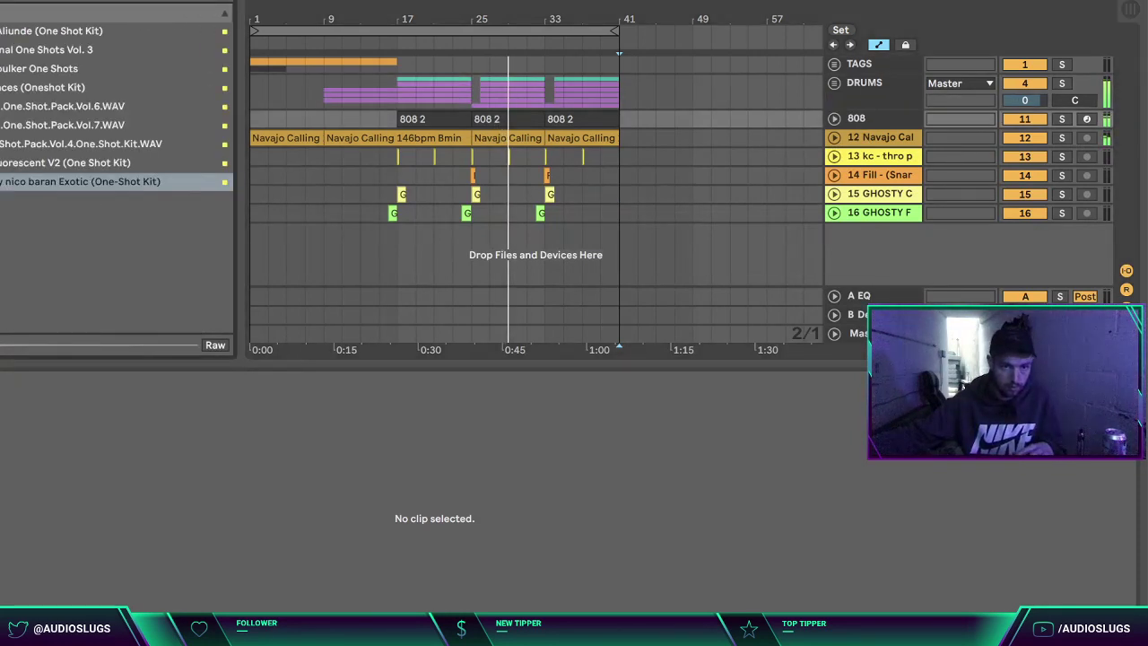
click(2, 181)
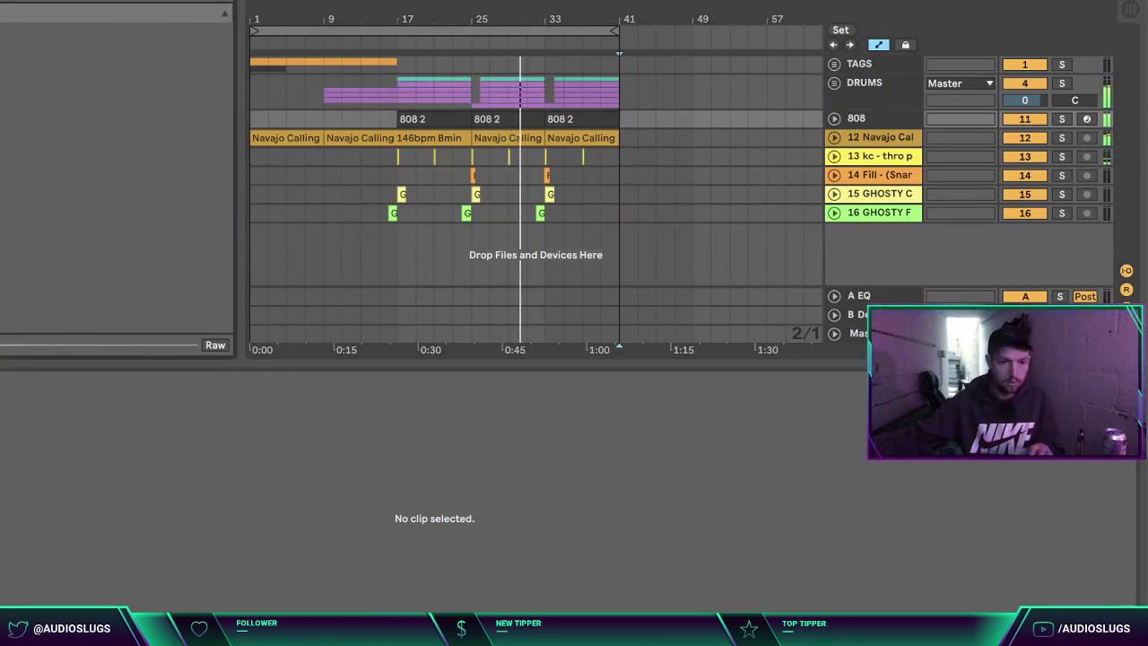
click(2, 174)
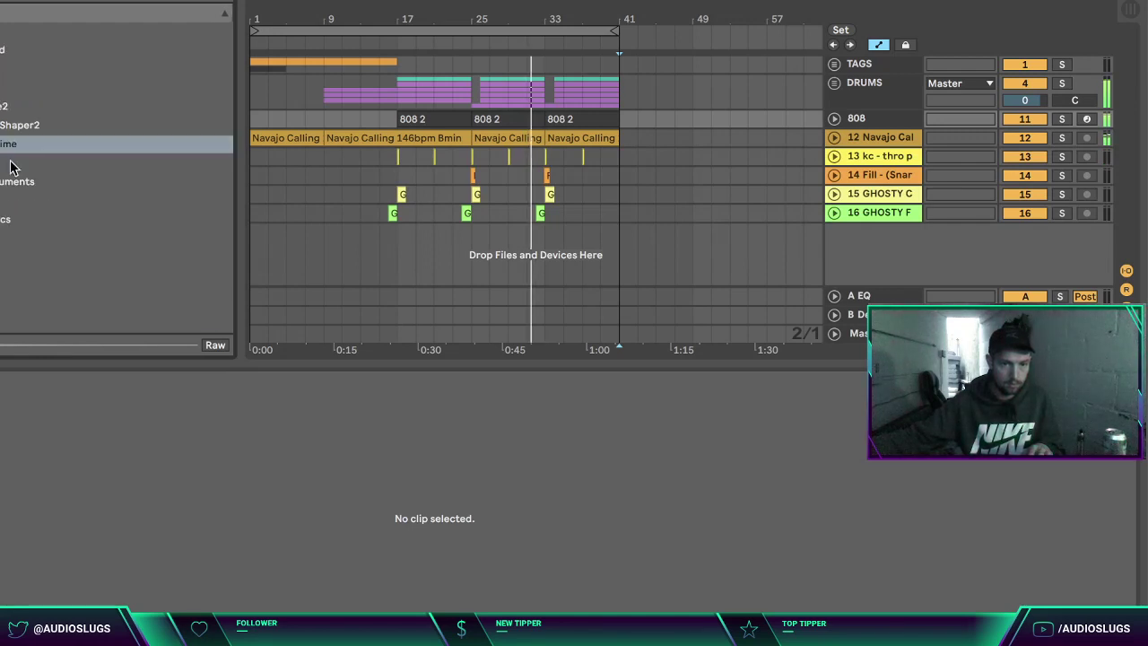
click(1, 88)
click(0, 108)
double_click(4, 124)
Step: Set Sausage Fattener's Fatness to 13% and Color to 68%, and place it between RBass and the Compressor
mouse_move(390, 156)
mouse_down()
mouse_move(398, 117)
mouse_move(382, 142)
mouse_up()
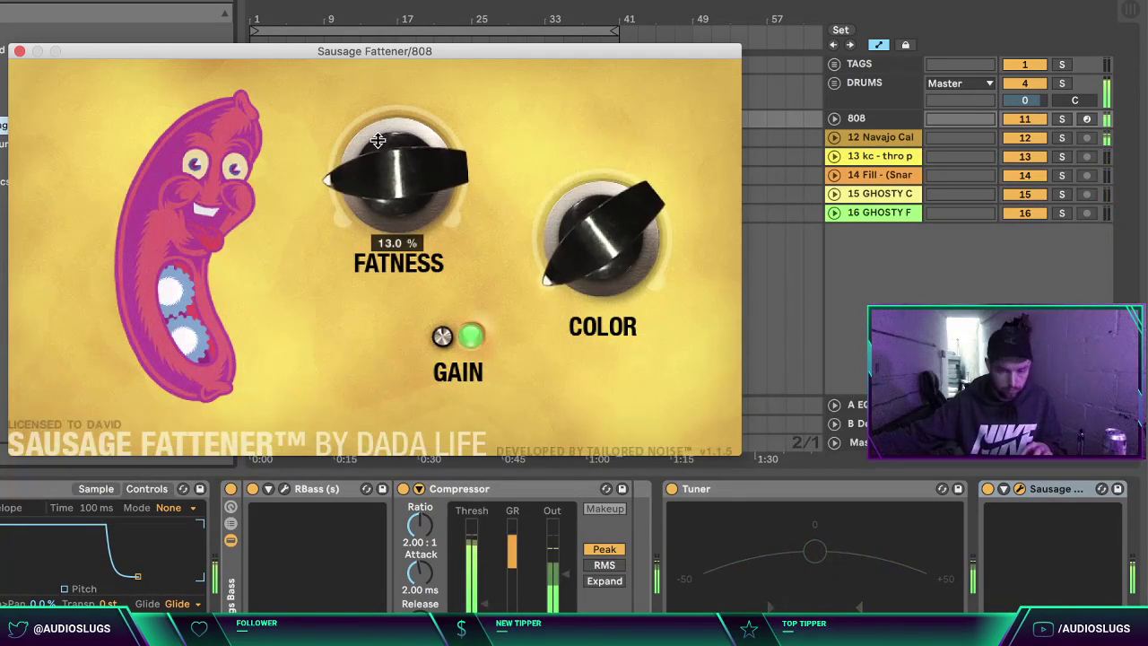
drag(551, 248, 530, 11)
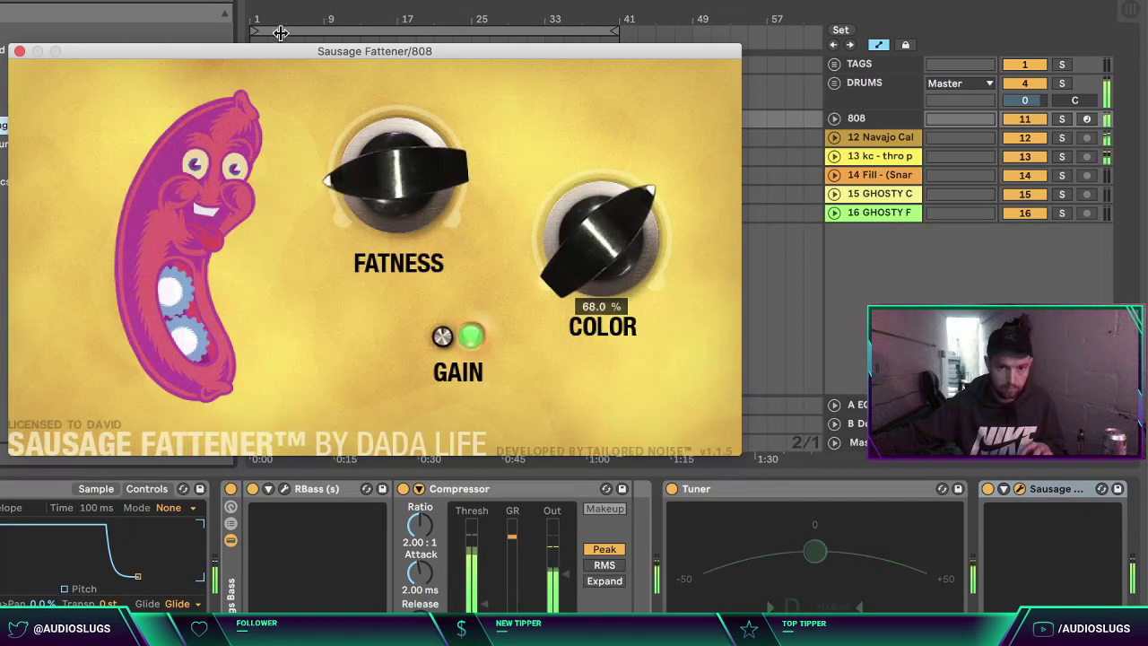
click(20, 51)
drag(1049, 488, 463, 584)
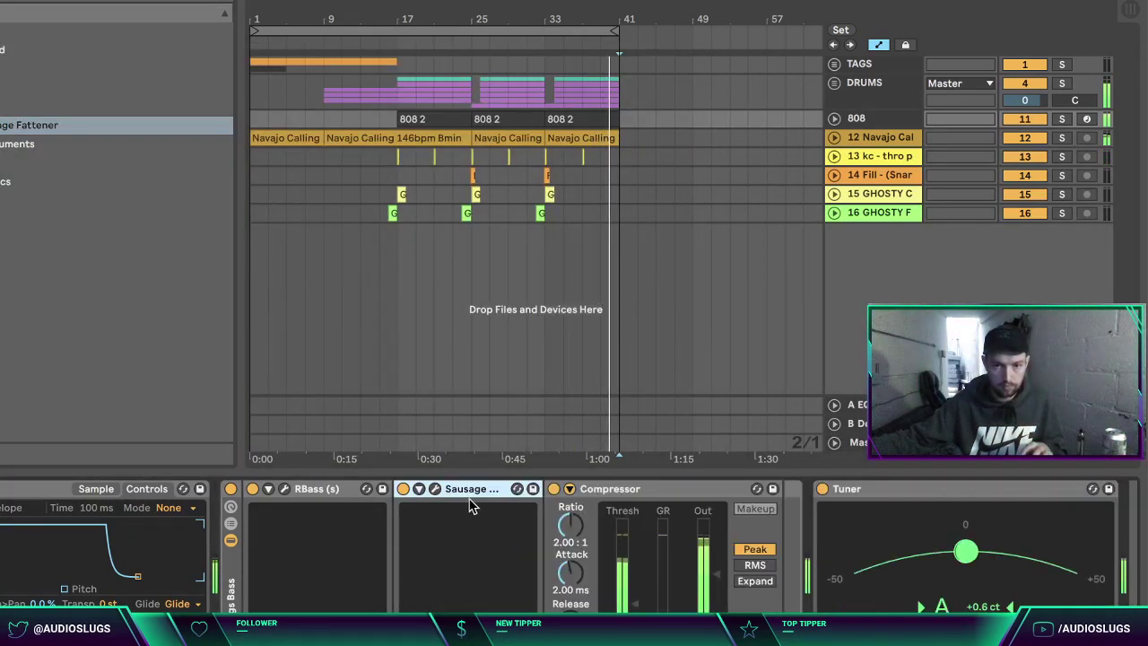
Step: Playing from bar 17, raise the 808's Sausage Fattener Fatness, reduce its Color to near minimum, and set its Gain to -6.0 dB
click(834, 118)
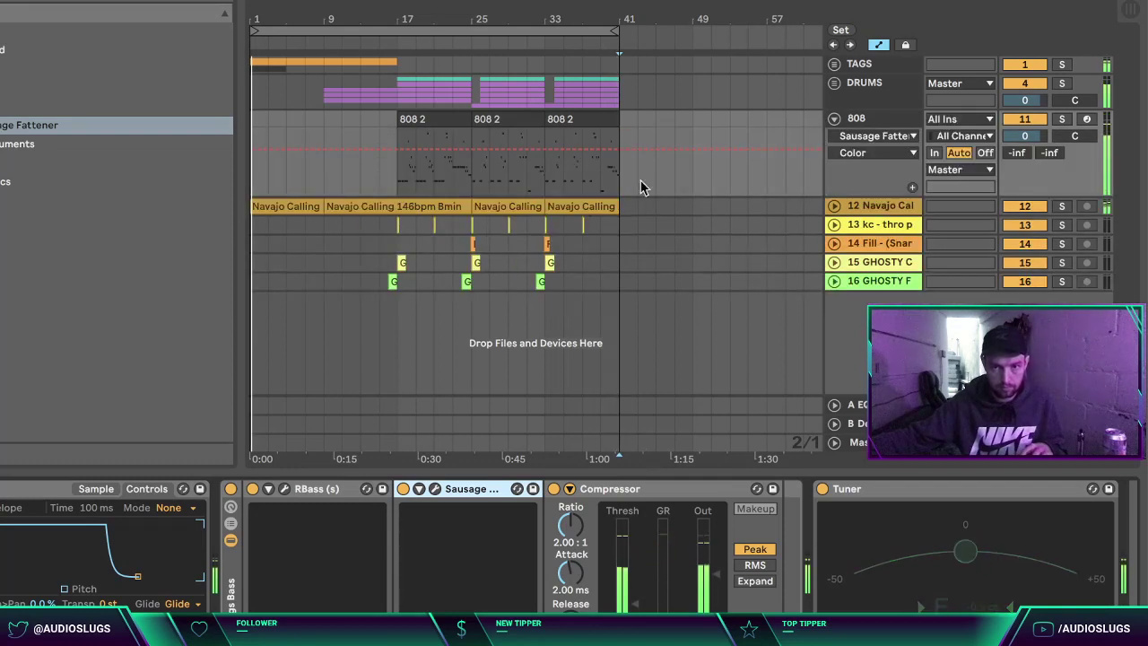
click(401, 184)
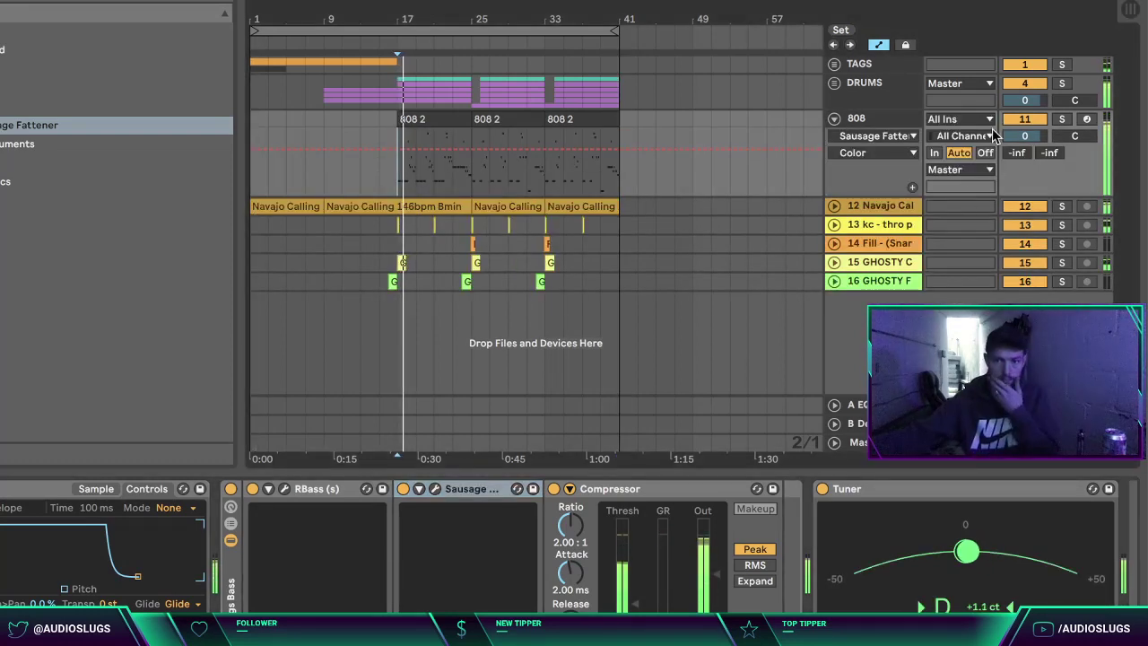
click(892, 118)
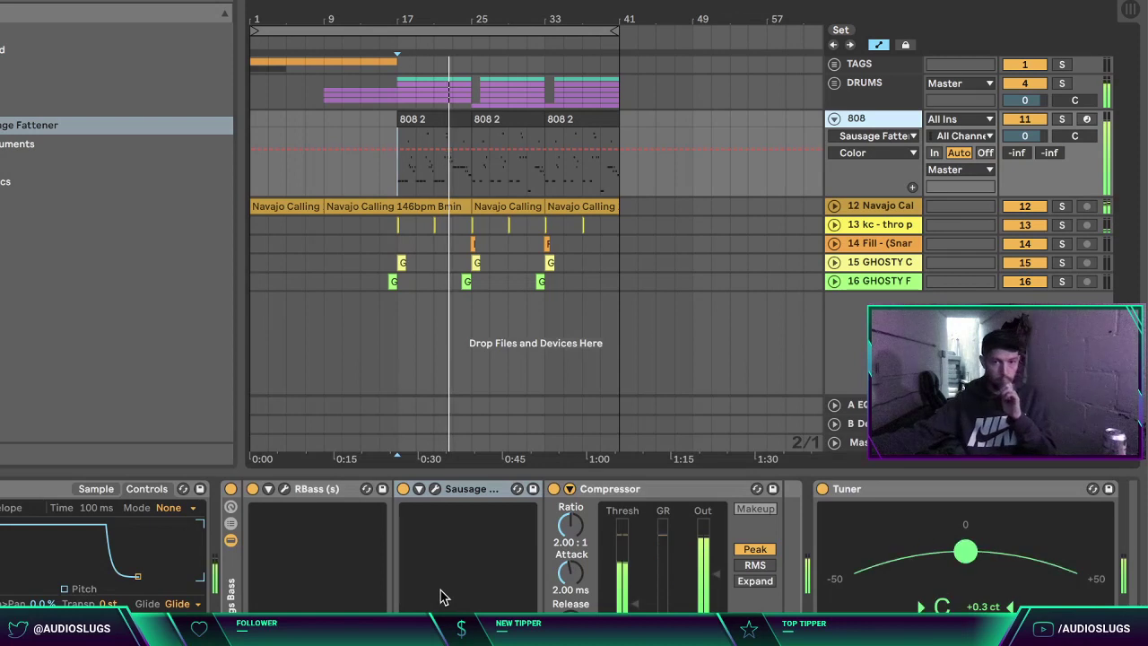
click(434, 491)
drag(597, 242, 565, 538)
drag(381, 175, 378, 148)
drag(408, 104, 329, 86)
mouse_move(565, 238)
mouse_down()
mouse_move(566, 251)
mouse_move(569, 231)
mouse_up()
drag(444, 336, 448, 376)
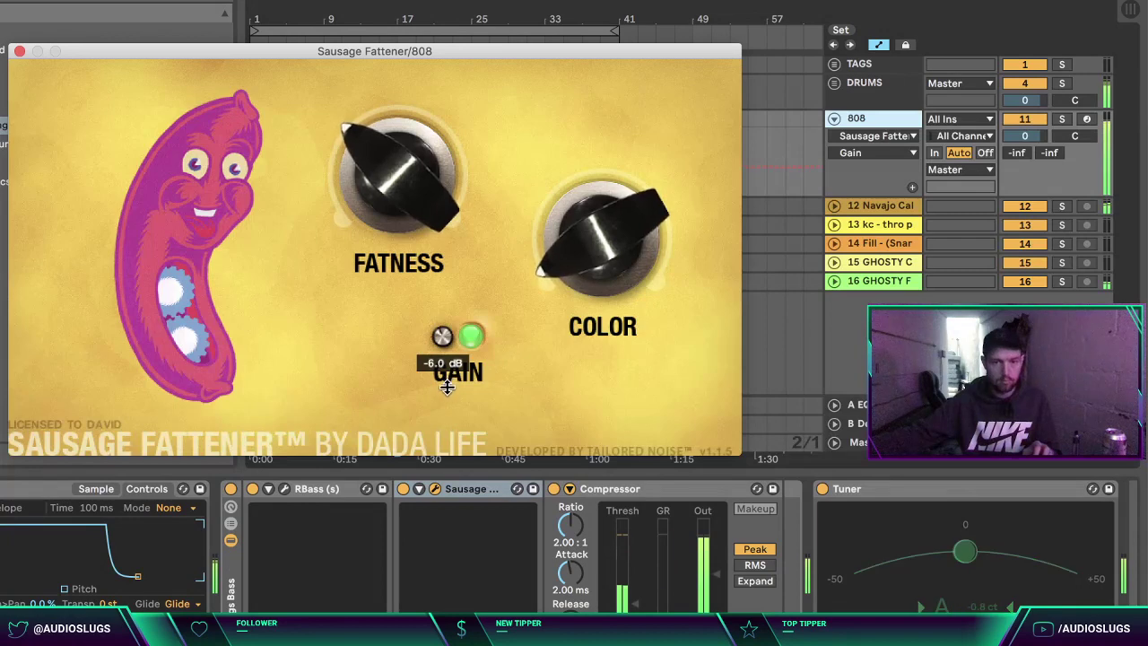
click(17, 39)
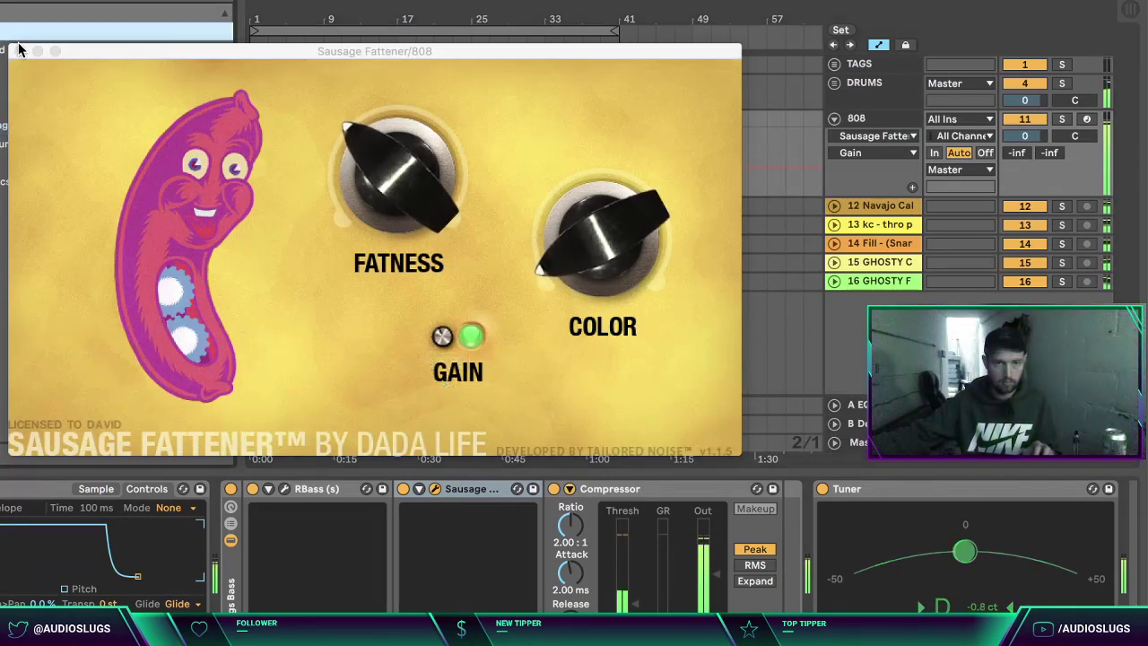
click(19, 51)
double_click(858, 118)
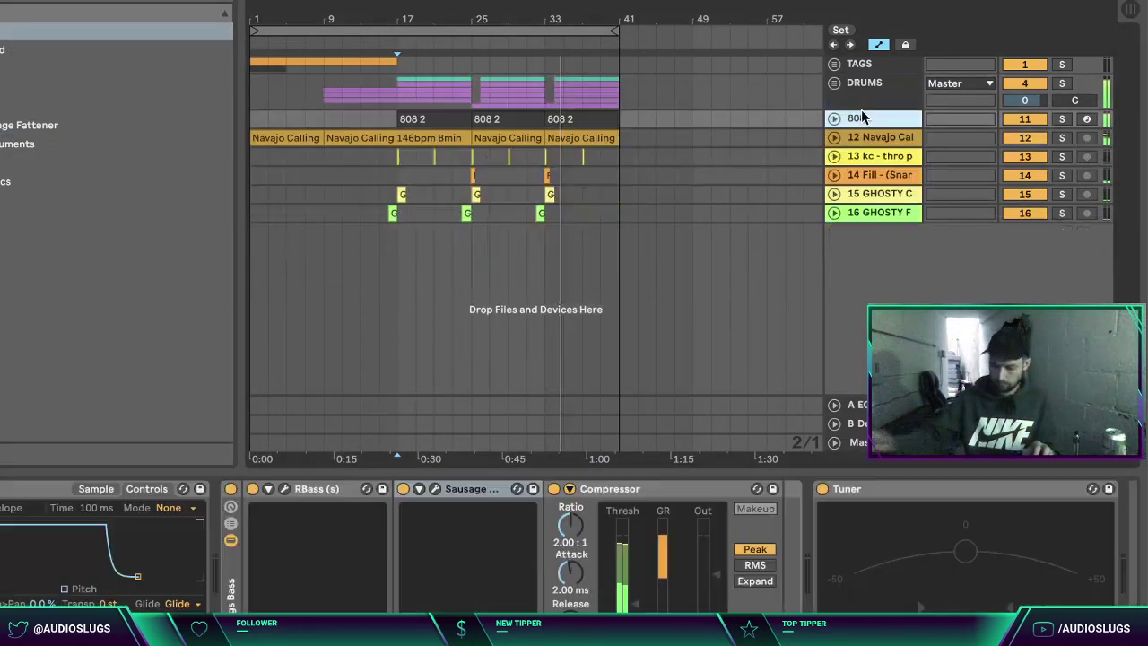
Step: Duplicate all drum, 808, sample and effect clips from bars 9 to 41 so the copy starts at bar 41
click(1126, 641)
click(749, 457)
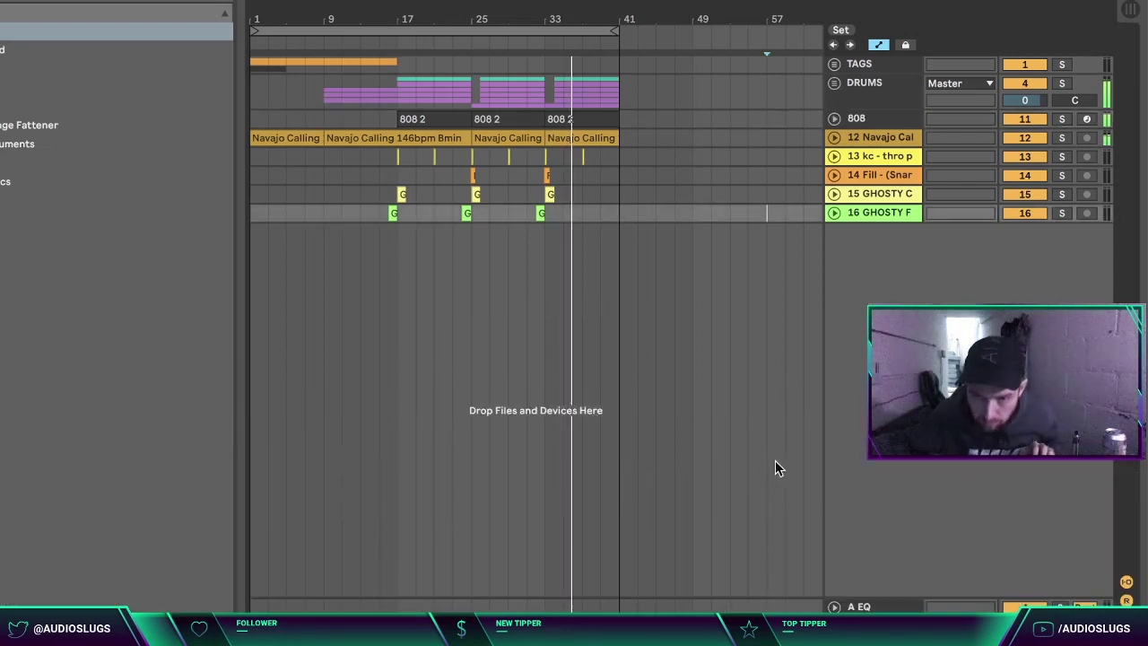
click(612, 459)
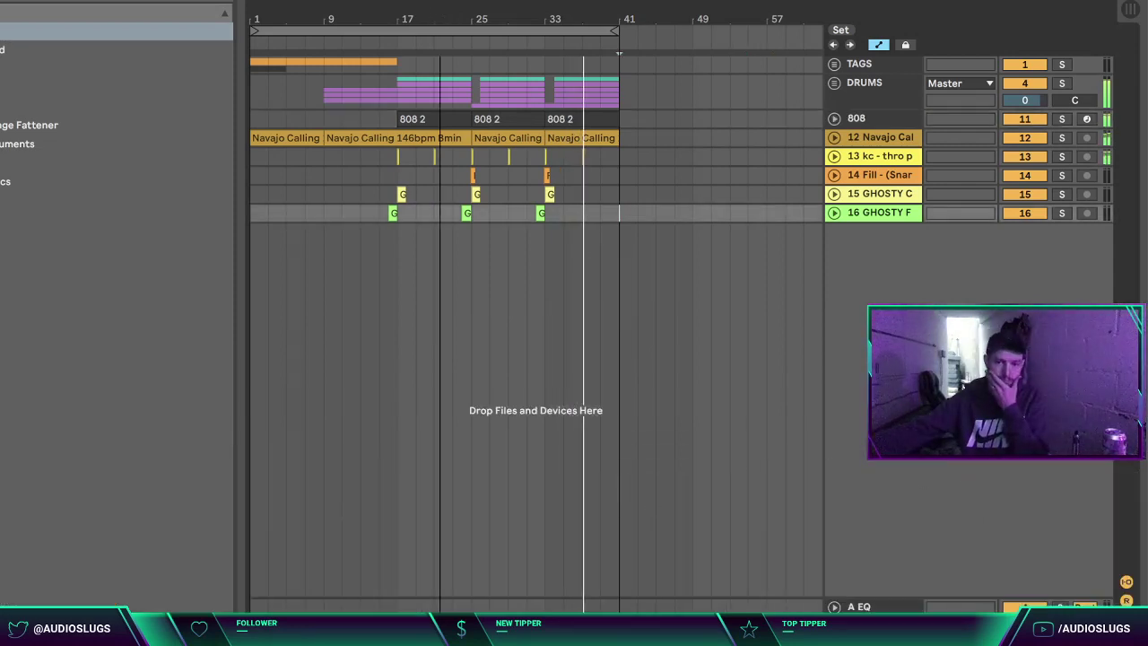
drag(614, 213, 328, 93)
key(super+d)
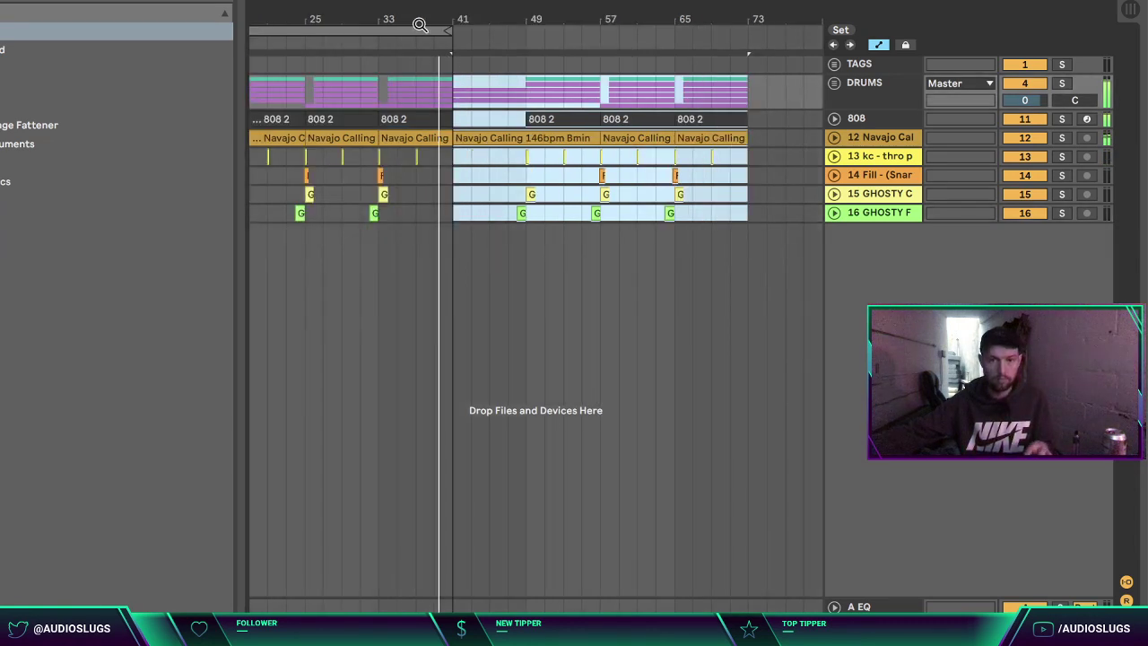
right_click(419, 26)
click(447, 38)
click(489, 213)
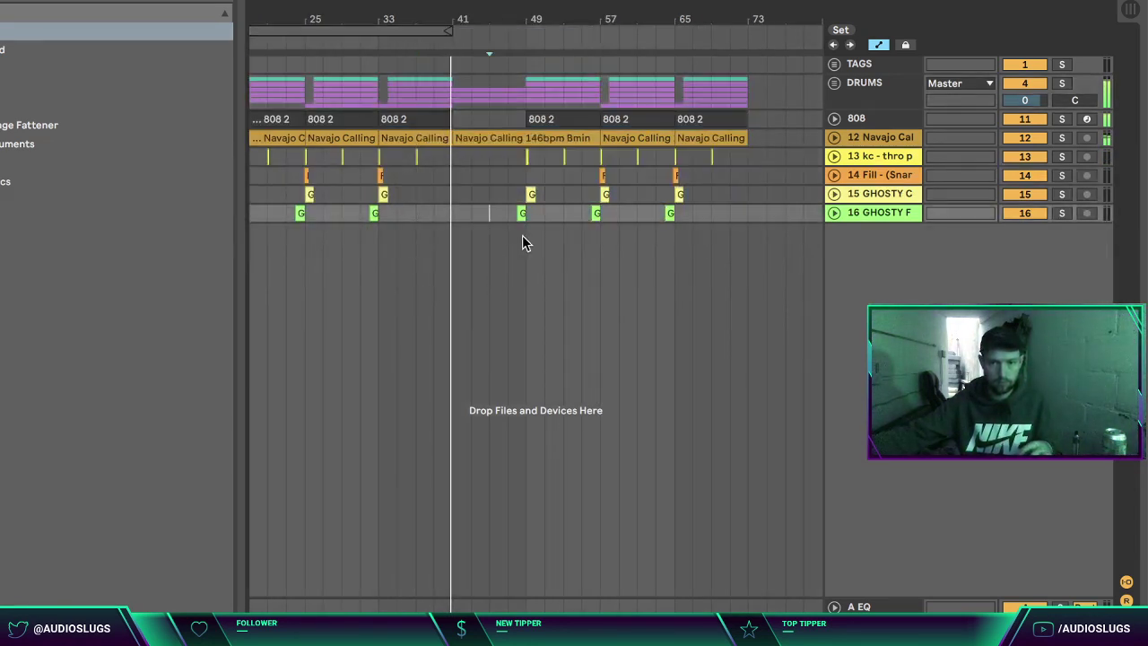
Step: Copy the GHOSTY FX riser to bar 40, and the GHOSTY CHANT and kc - thro perc clips to bar 41
drag(522, 213, 449, 221)
click(532, 195)
drag(532, 194, 456, 194)
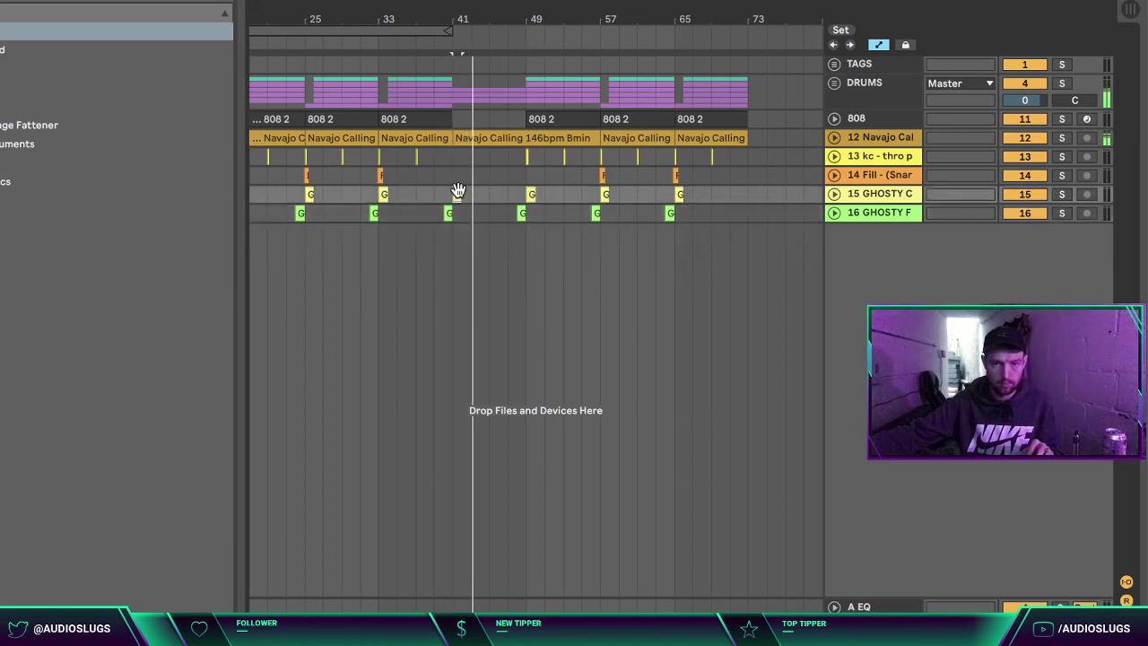
click(528, 156)
ctrl+drag(529, 156, 458, 162)
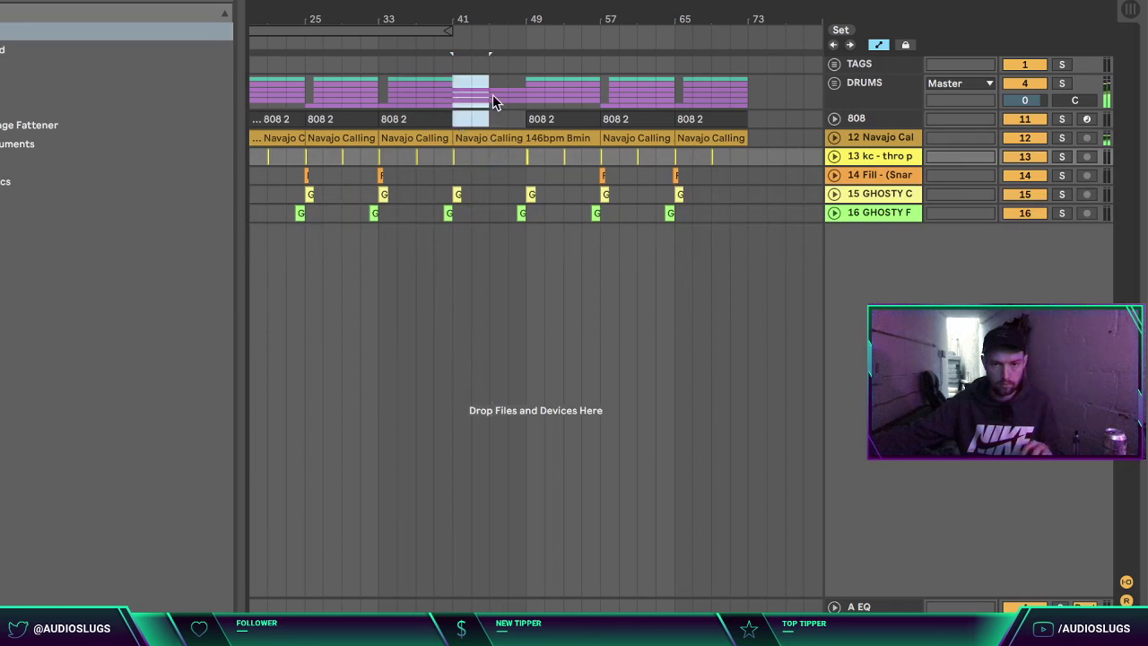
Step: Delete the drums from bars 41 to 45, and copy the riser to bar 44 and the chant and kc perc to bar 45
key(Delete)
click(437, 173)
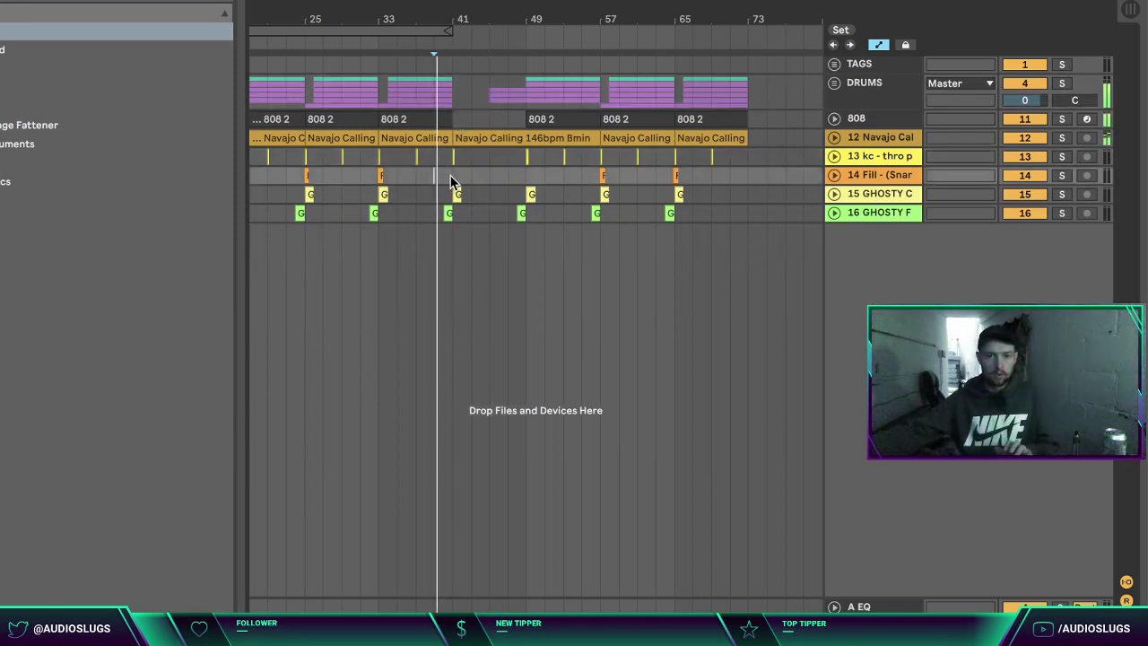
drag(463, 12, 463, 46)
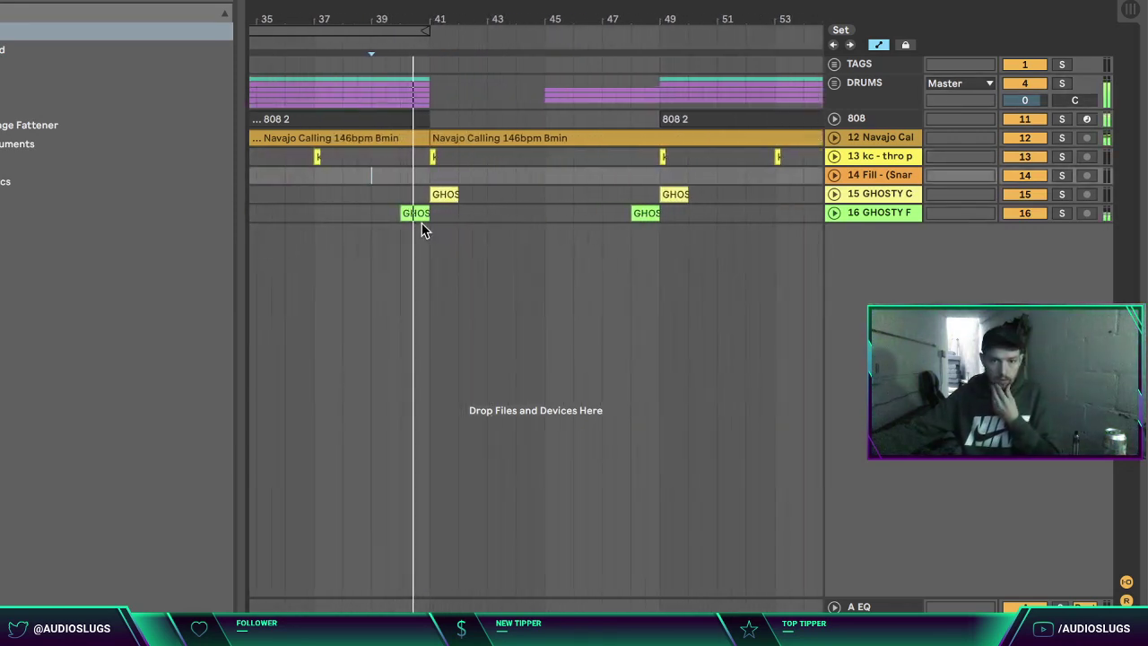
ctrl+drag(418, 216, 533, 215)
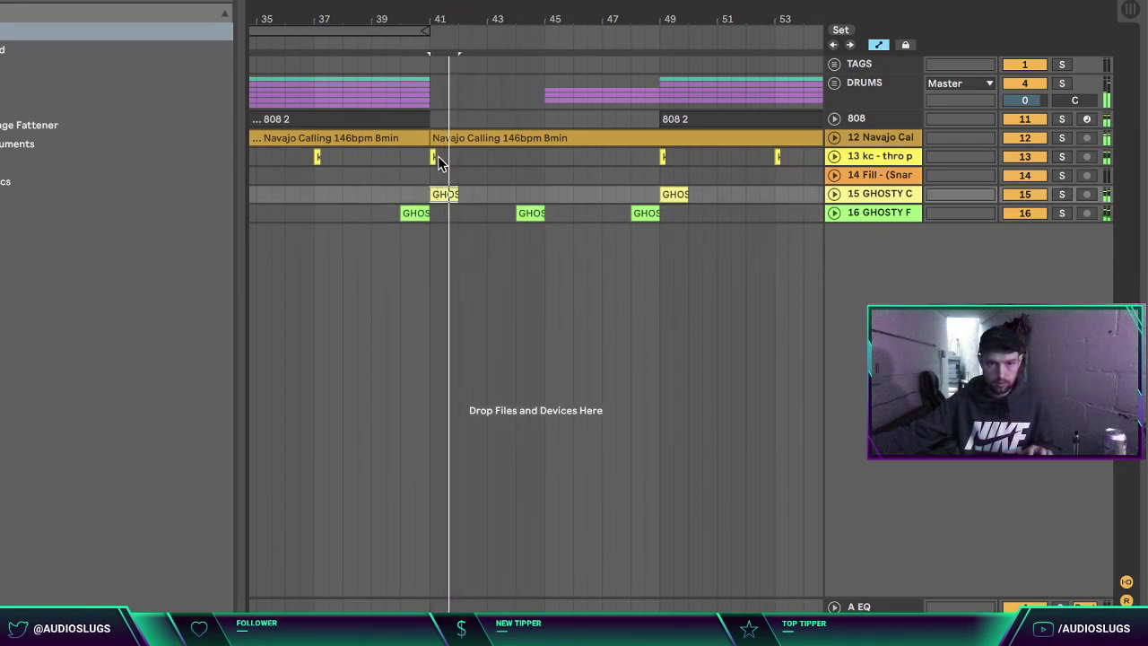
click(445, 194)
ctrl+drag(445, 193, 564, 195)
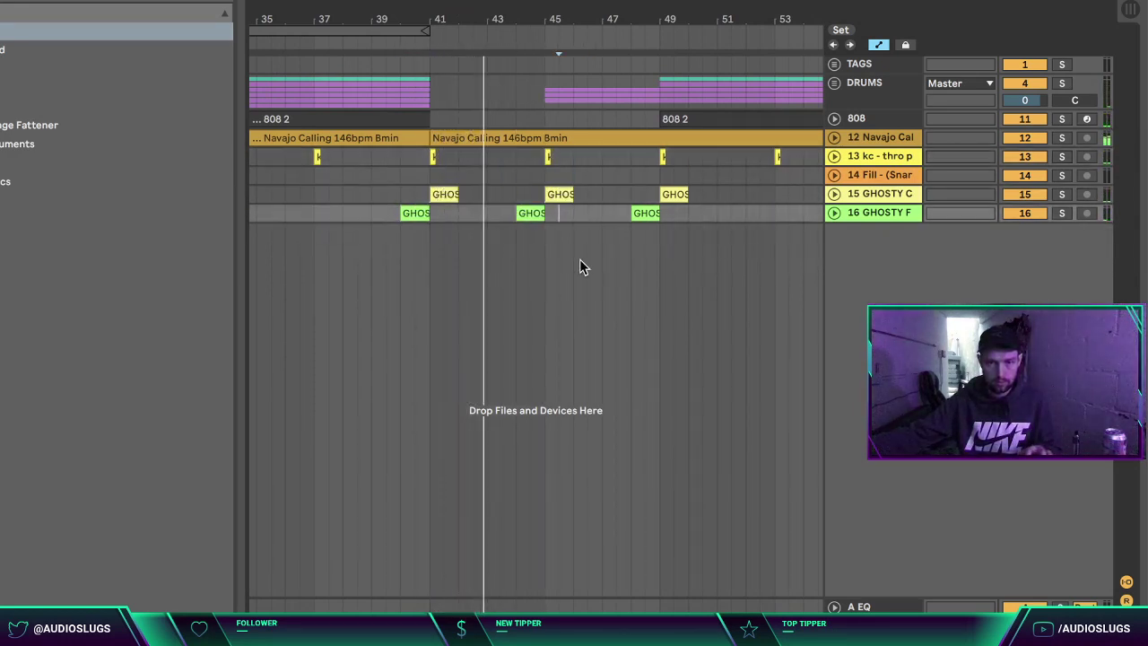
Step: Delete the RIM and CLAP clips from bars 45 to 49, and fold the DRUMS group again
click(814, 102)
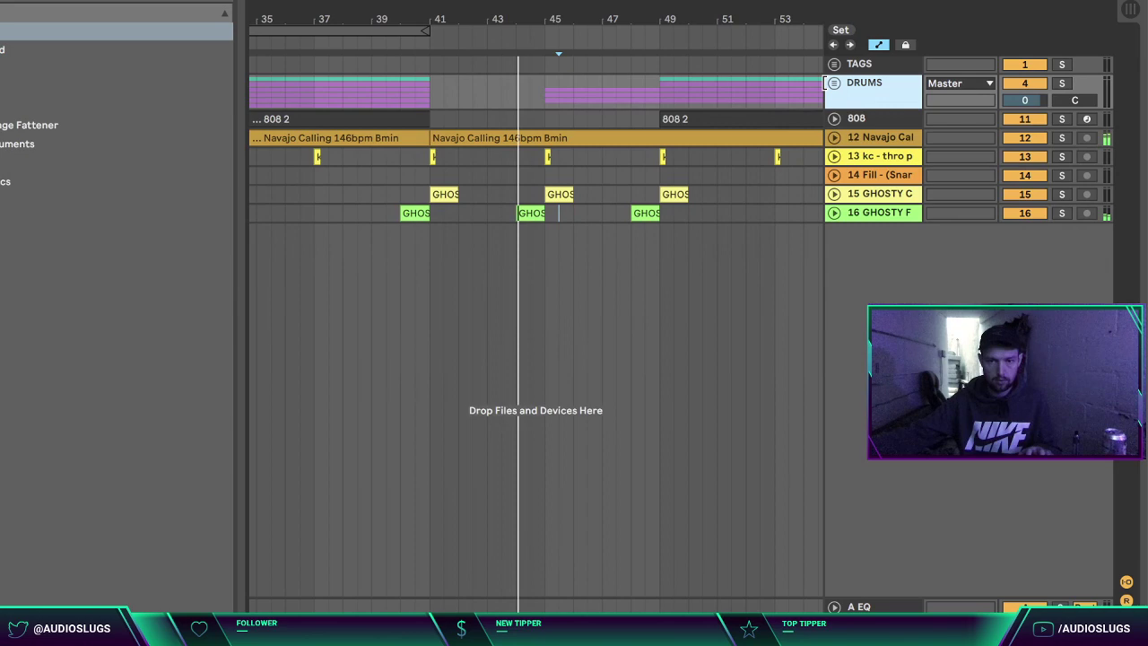
double_click(644, 97)
click(599, 206)
shift+click(607, 226)
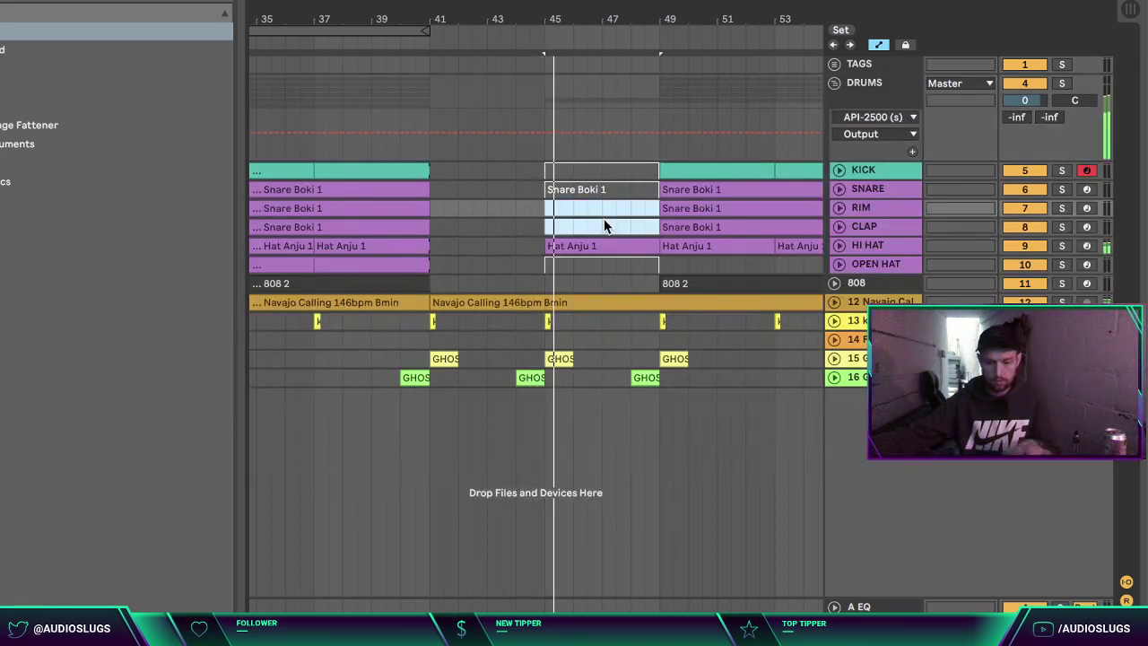
key(Delete)
click(587, 425)
drag(590, 22, 591, 4)
click(864, 100)
click(834, 85)
click(718, 215)
click(741, 195)
click(781, 218)
click(767, 233)
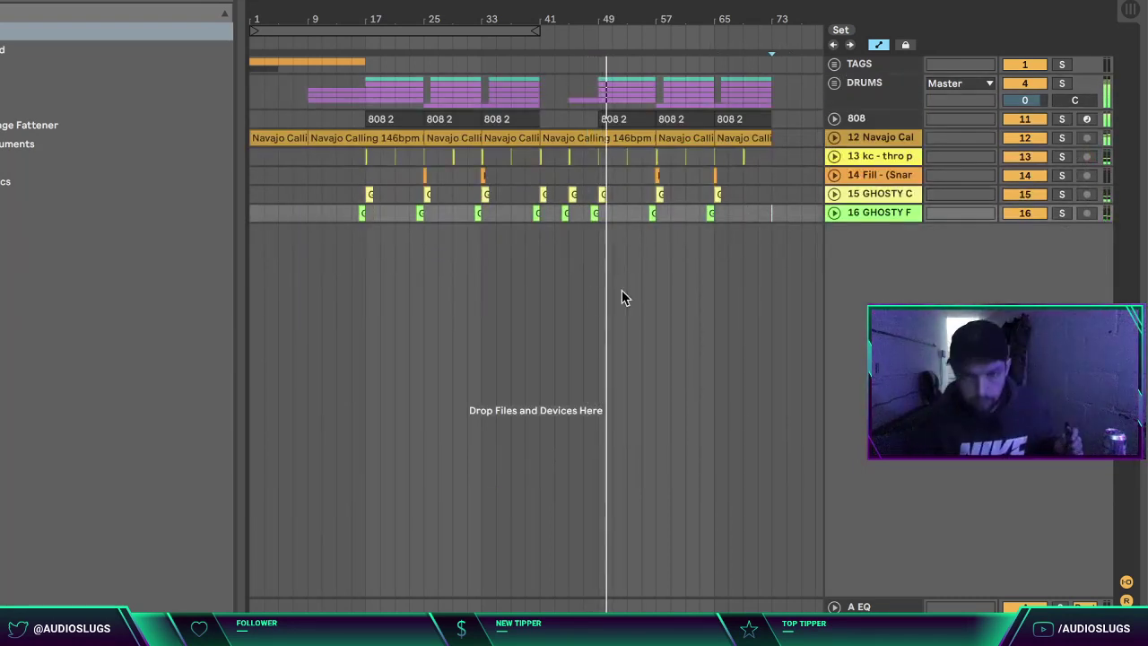
Step: Lower the output of the C1 compressor on the Master track to -16.9
click(742, 395)
click(831, 487)
double_click(861, 644)
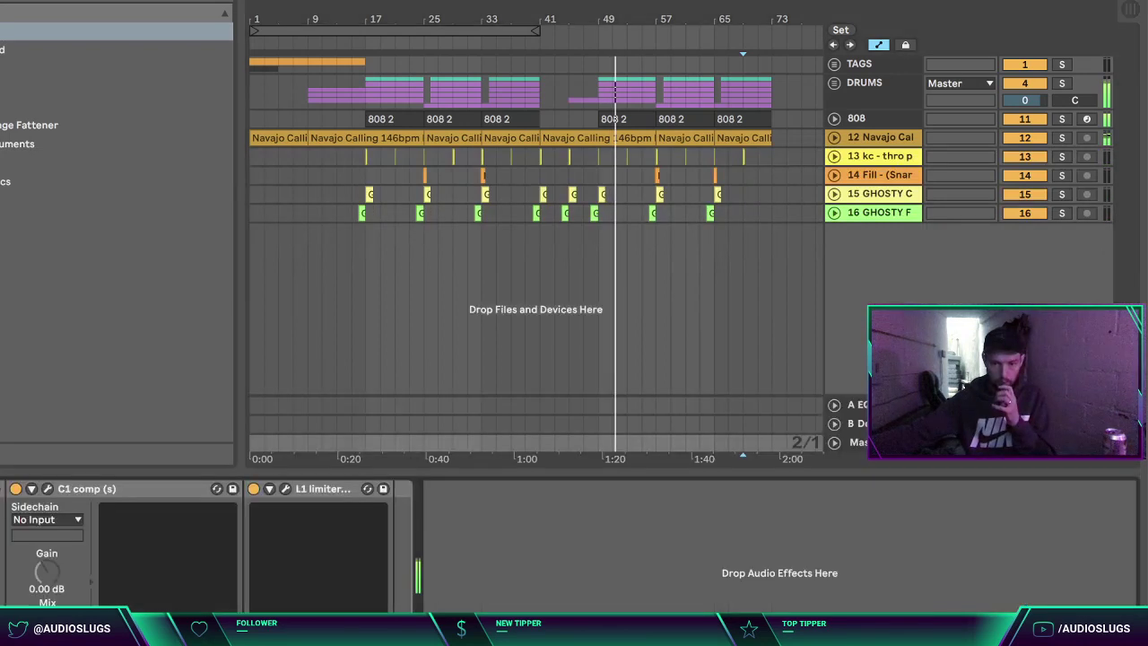
click(49, 488)
drag(365, 348, 365, 402)
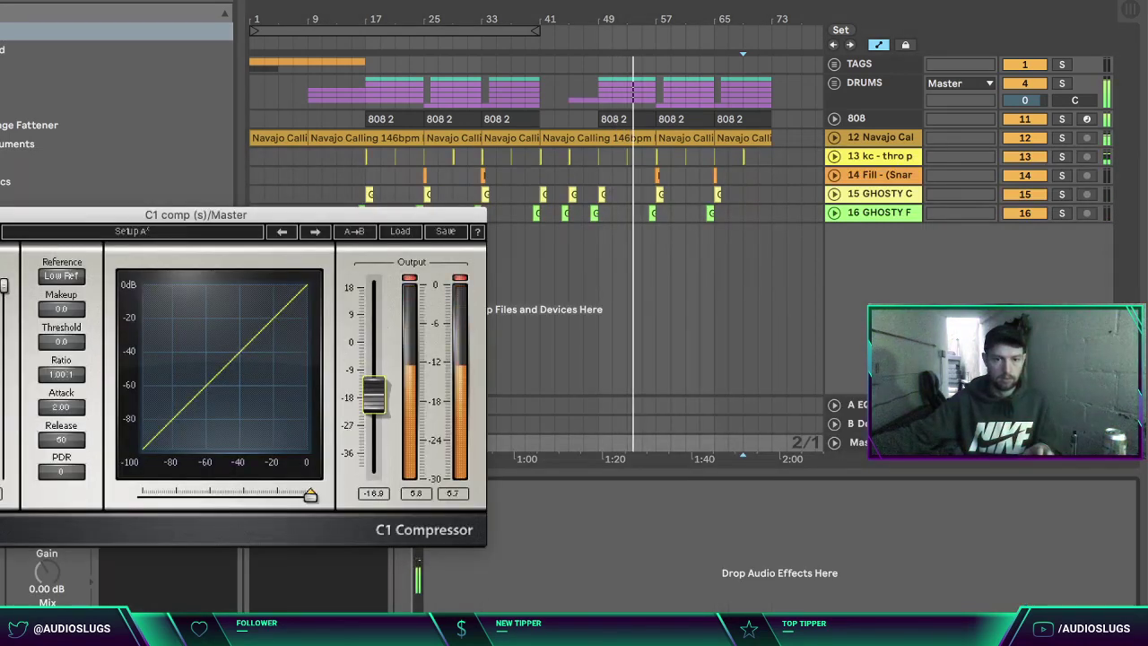
key(super+w)
Step: Set the Master L1 limiter's output ceiling to -0.2 and lower its threshold
click(284, 489)
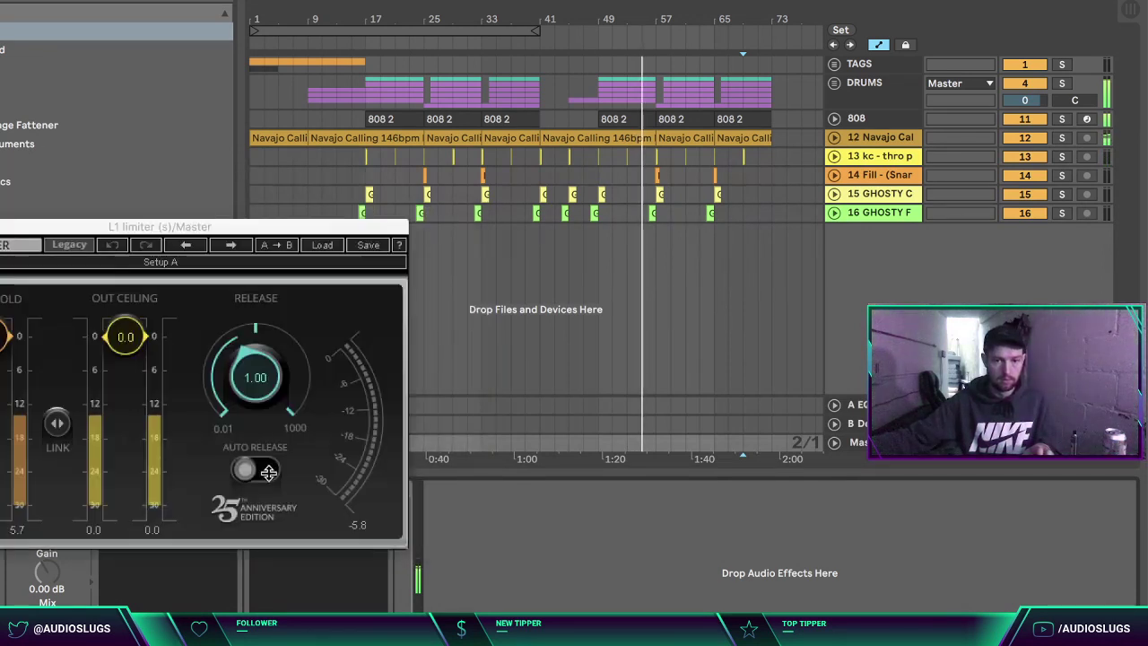
drag(125, 341, 124, 338)
drag(3, 338, 3, 415)
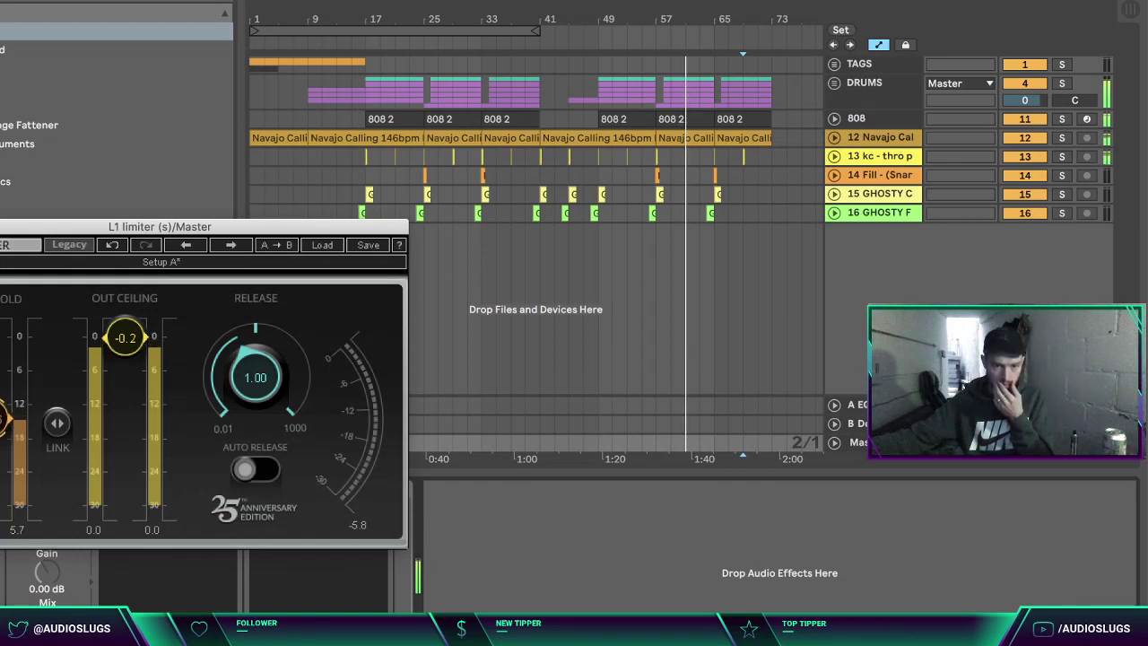
click(54, 50)
Step: Set the 808 track volume to -2.1, and fold the track
click(834, 118)
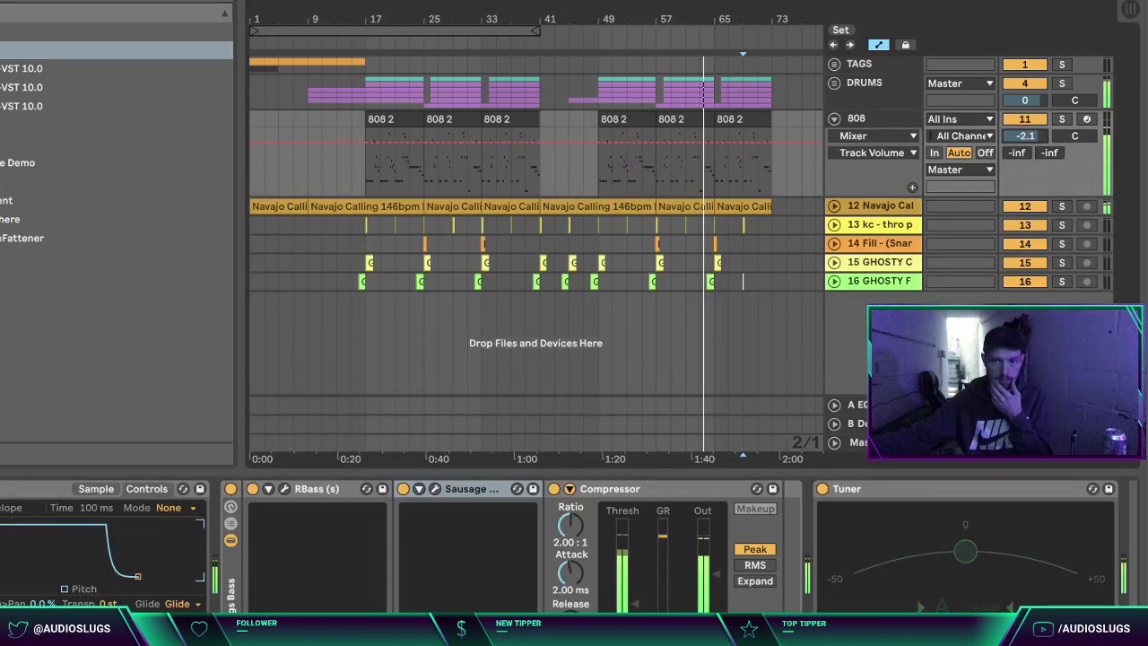
click(878, 120)
key(u)
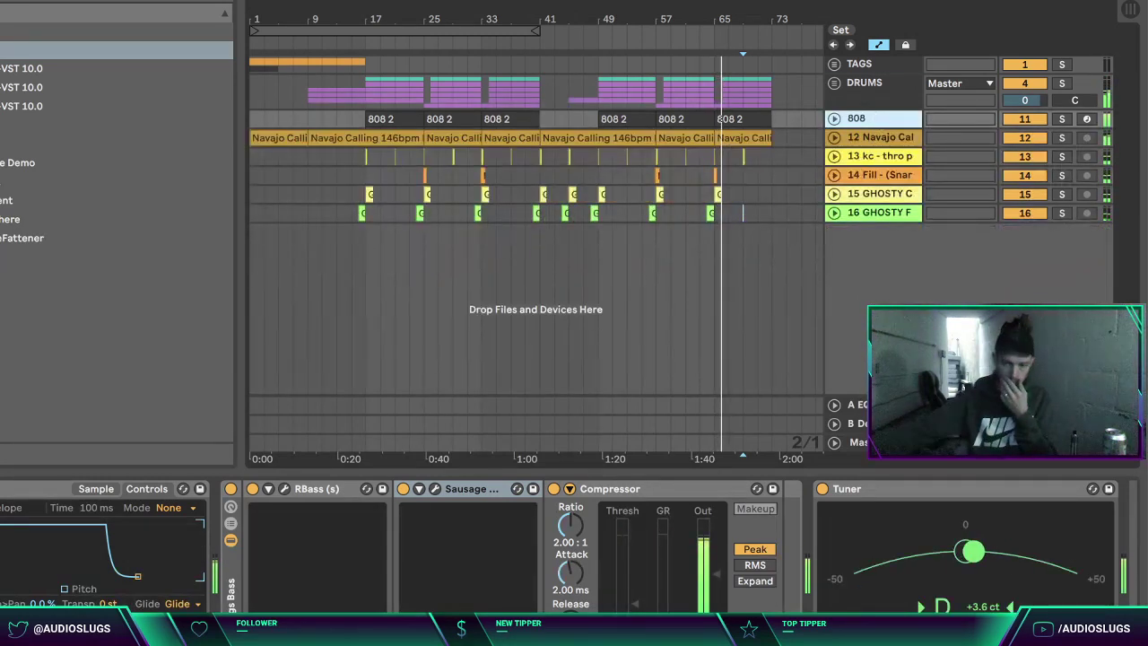
key(super+alt+l)
Step: Play the arrangement from the start and view the first Navajo Calling clip's waveform
click(810, 420)
click(707, 398)
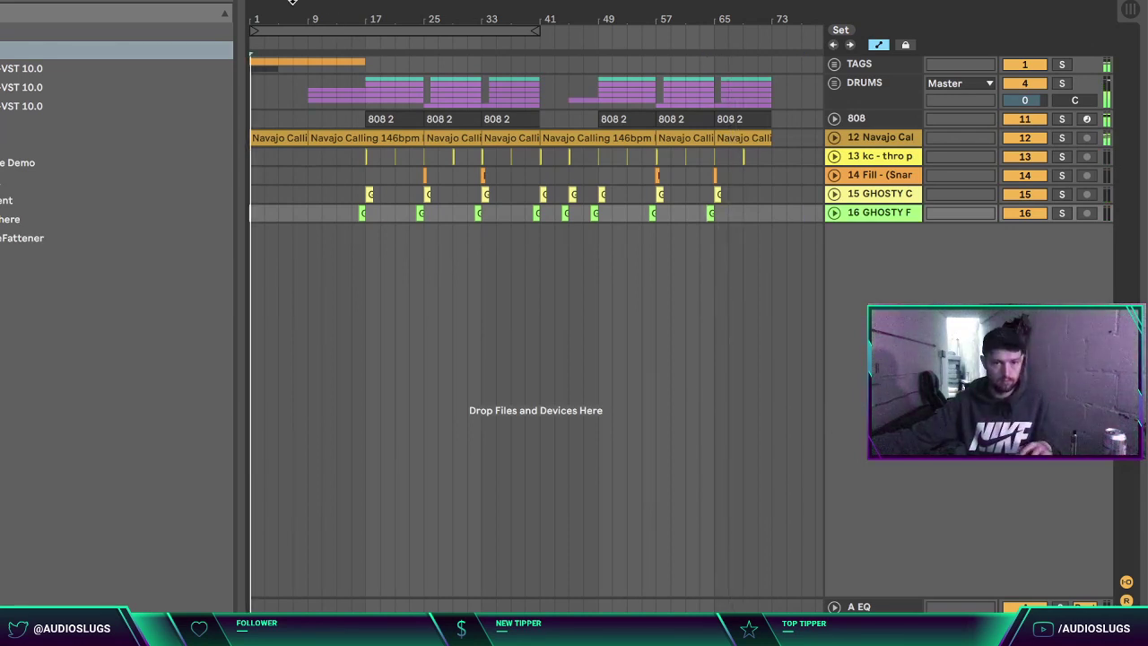
double_click(280, 136)
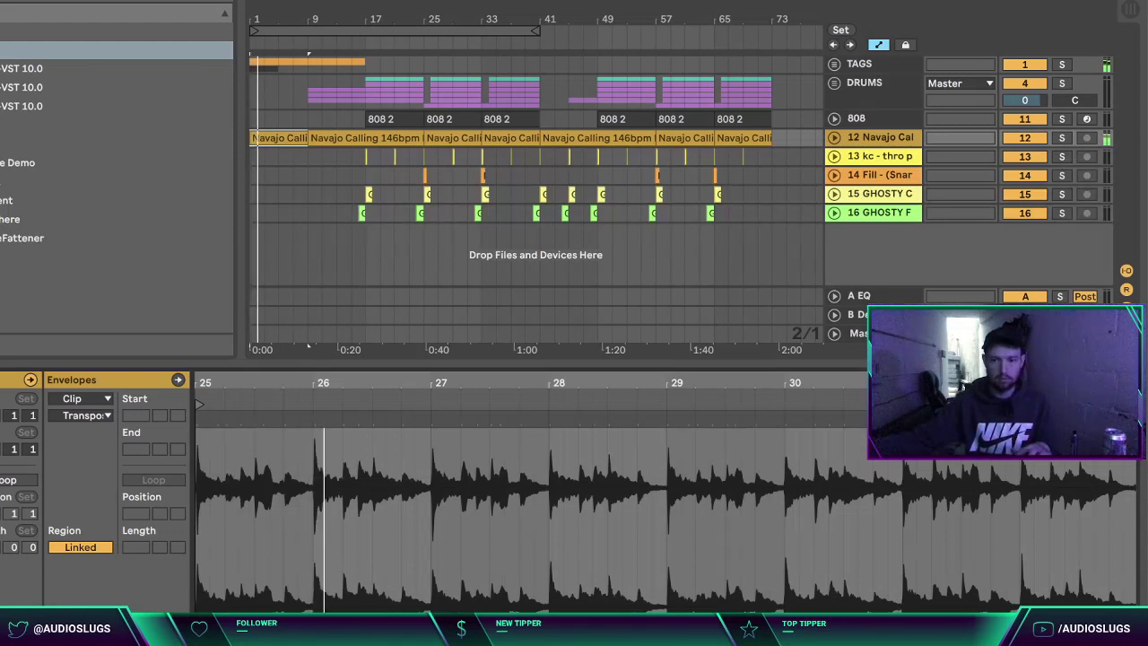
key(alt+super+l)
click(483, 398)
click(671, 214)
click(728, 215)
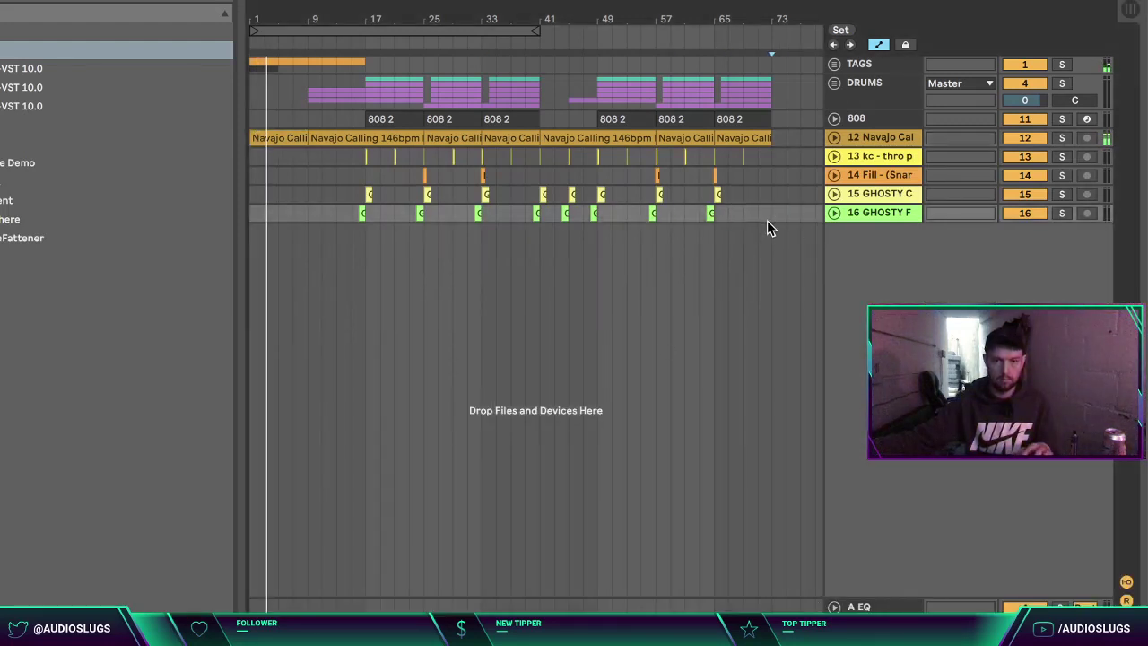
click(772, 216)
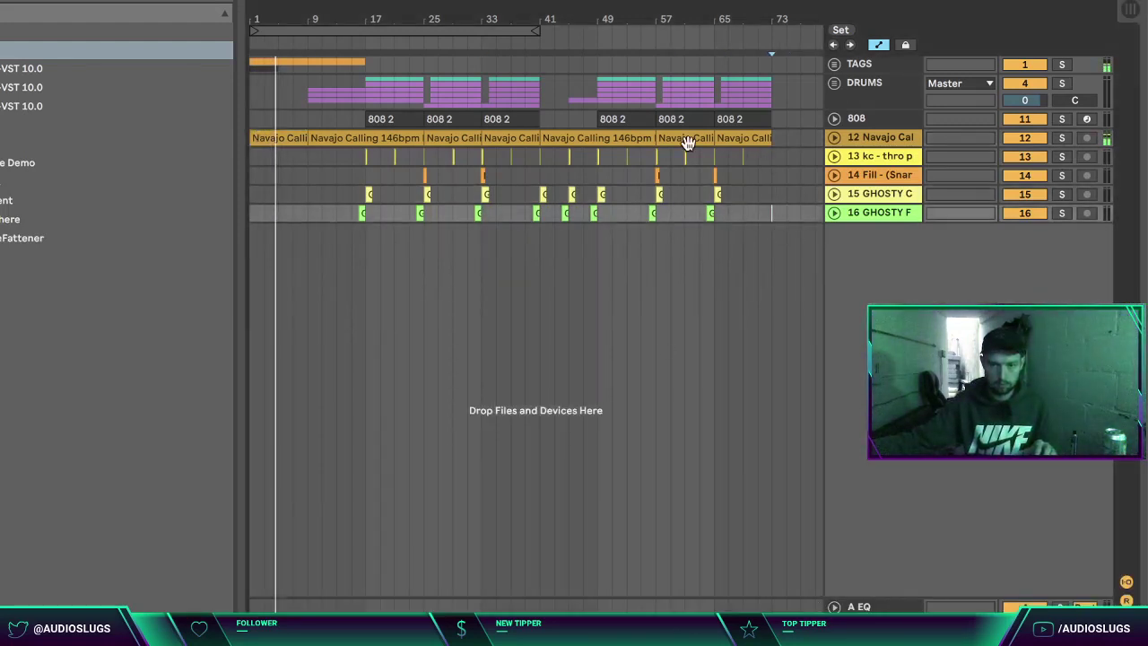
Step: Add another Navajo Calling clip from bar 73 to bar 81 and fade it out across its whole length
drag(275, 140, 798, 141)
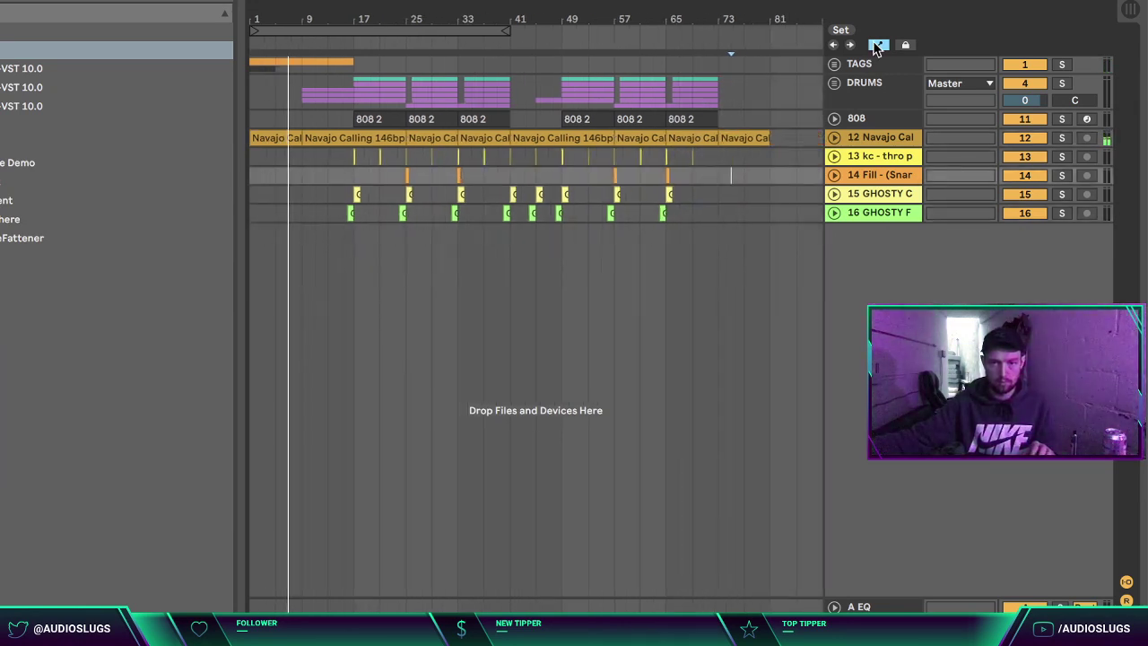
click(833, 138)
drag(767, 155, 720, 152)
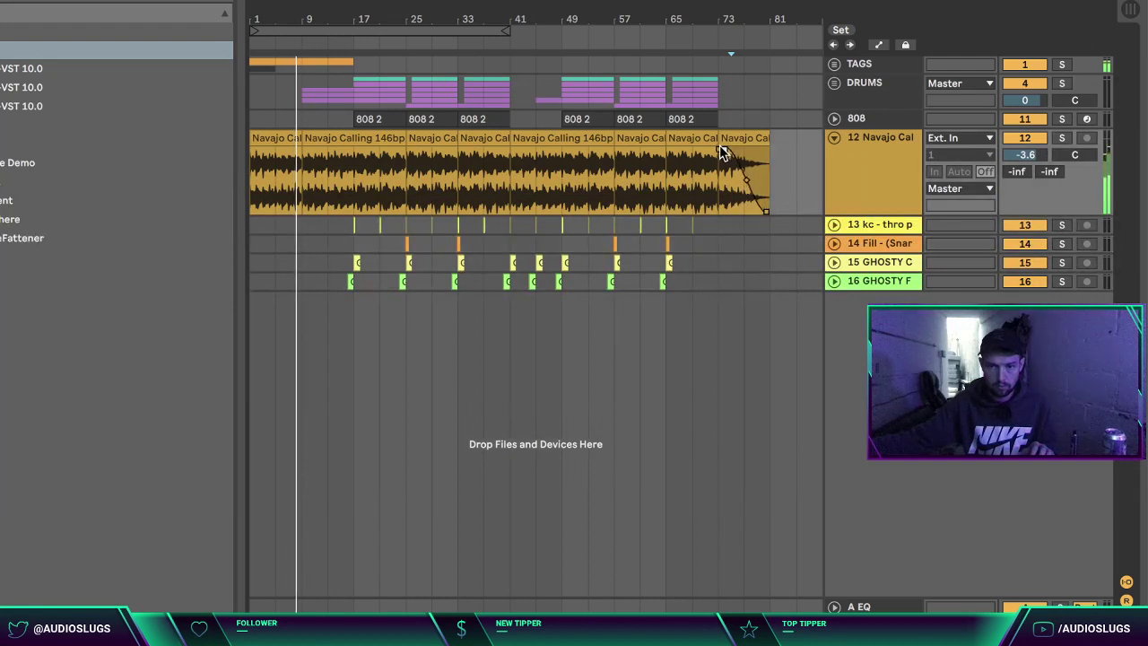
Step: Place a copy of the GHOSTY C clip at bar 73 and fold the Navajo Calling track
click(709, 258)
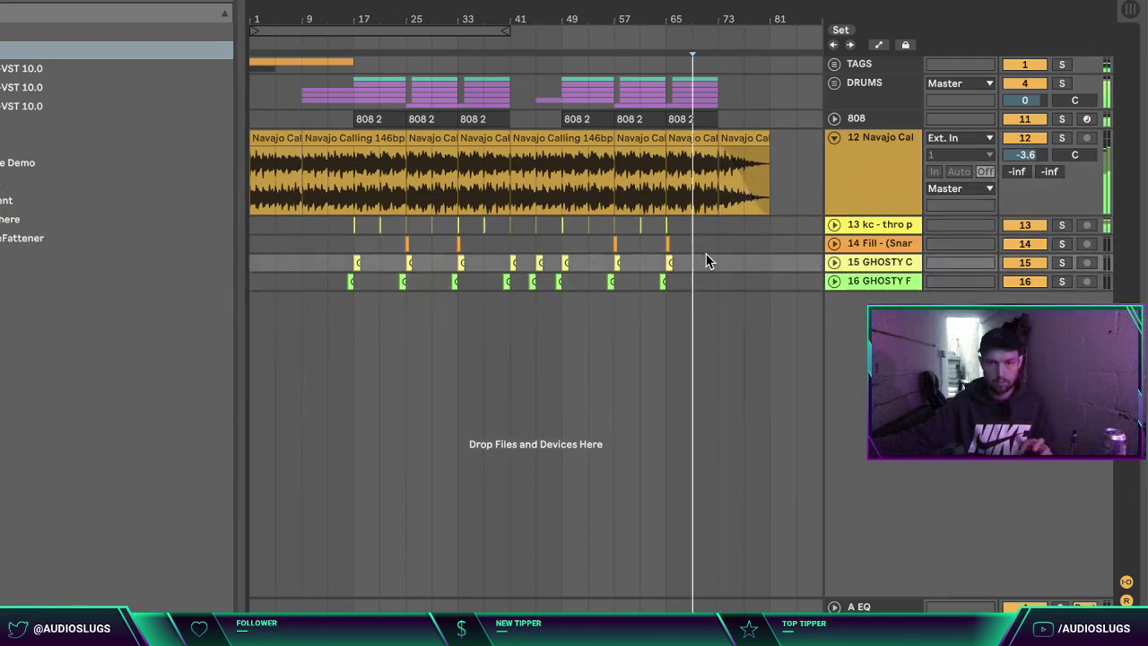
click(740, 281)
drag(529, 282, 728, 272)
click(777, 333)
click(866, 192)
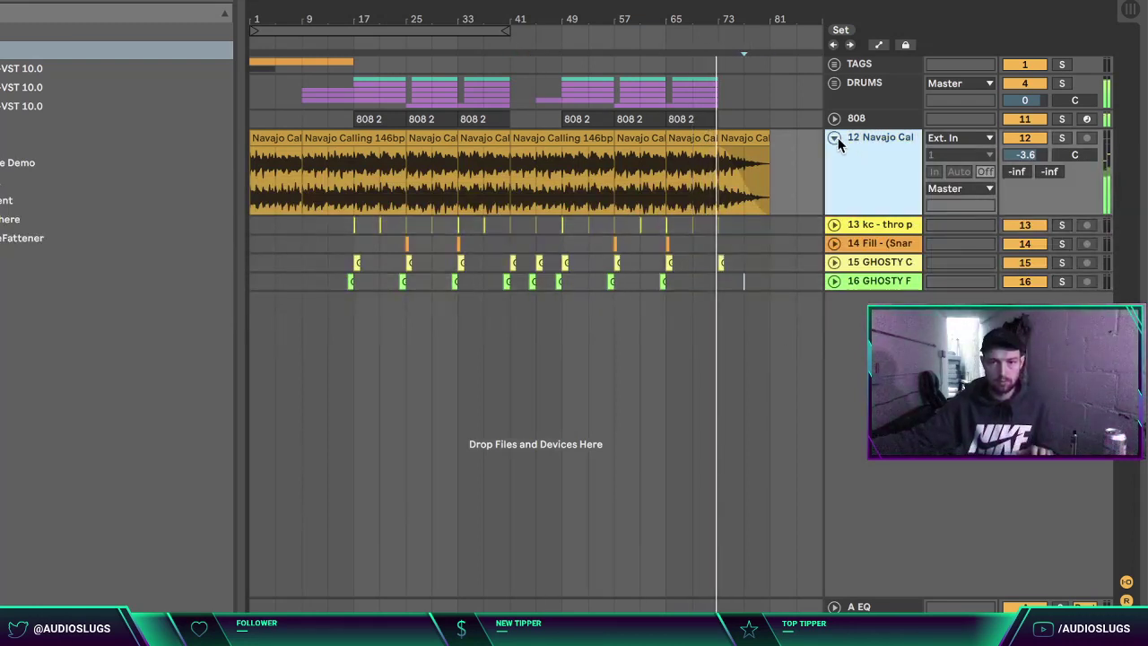
click(833, 137)
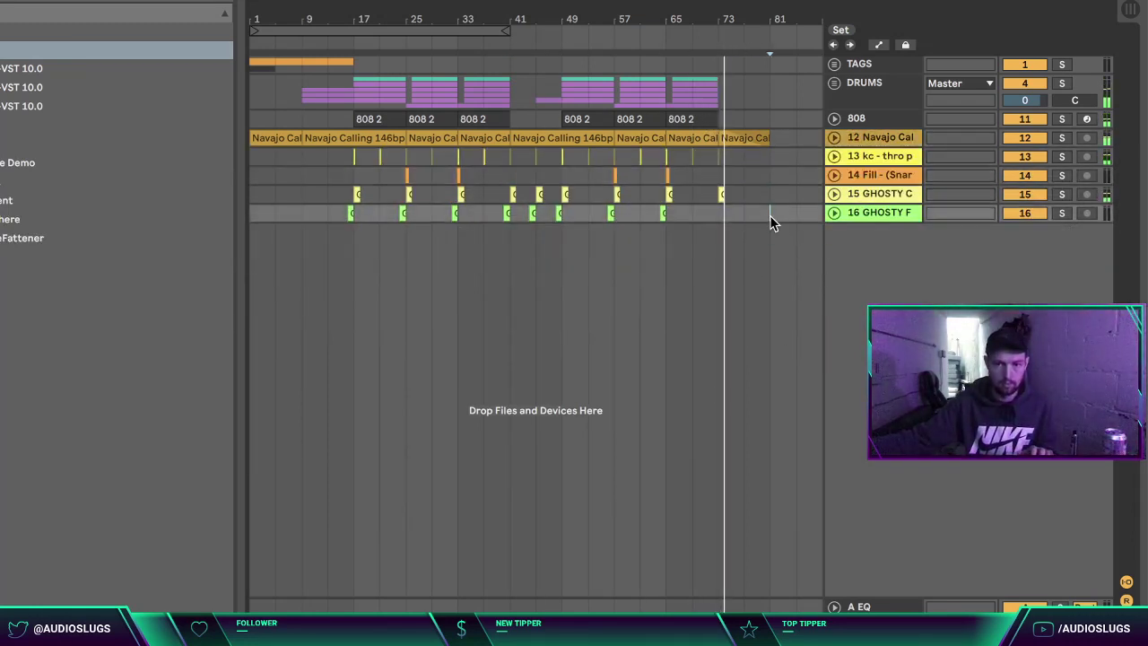
Step: Select the whole arrangement and save the Live Set as "Audio Slugs - Volt (146BPM)" in the Ableton Project (Aug 2020>) folder
key(ctrl+a)
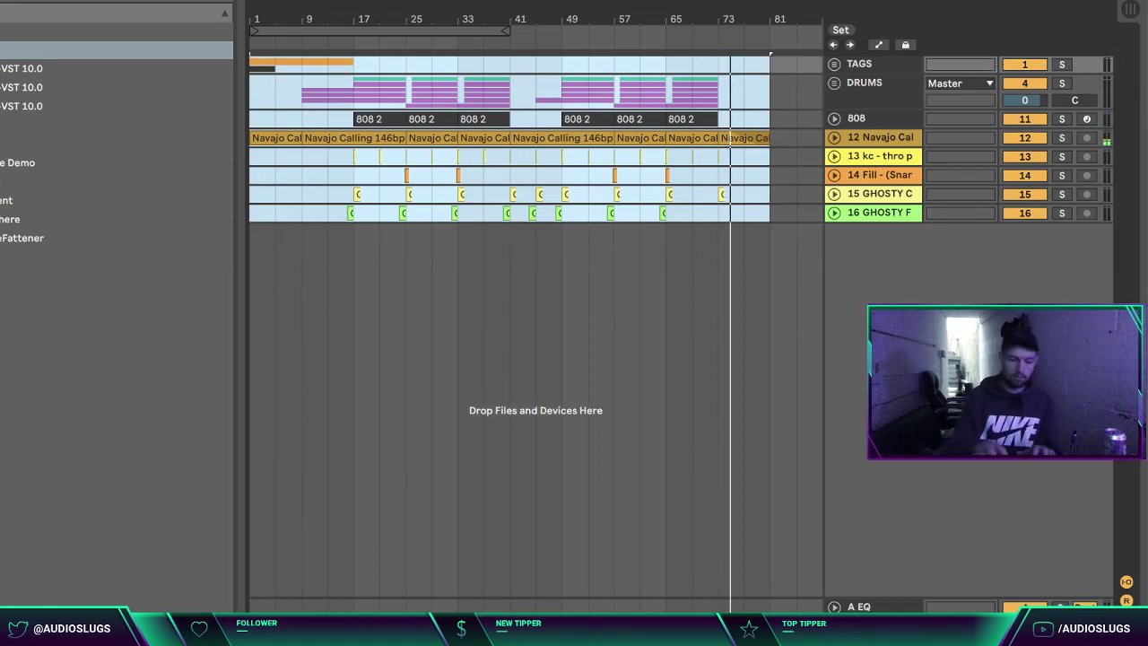
key(ctrl+s)
click(425, 153)
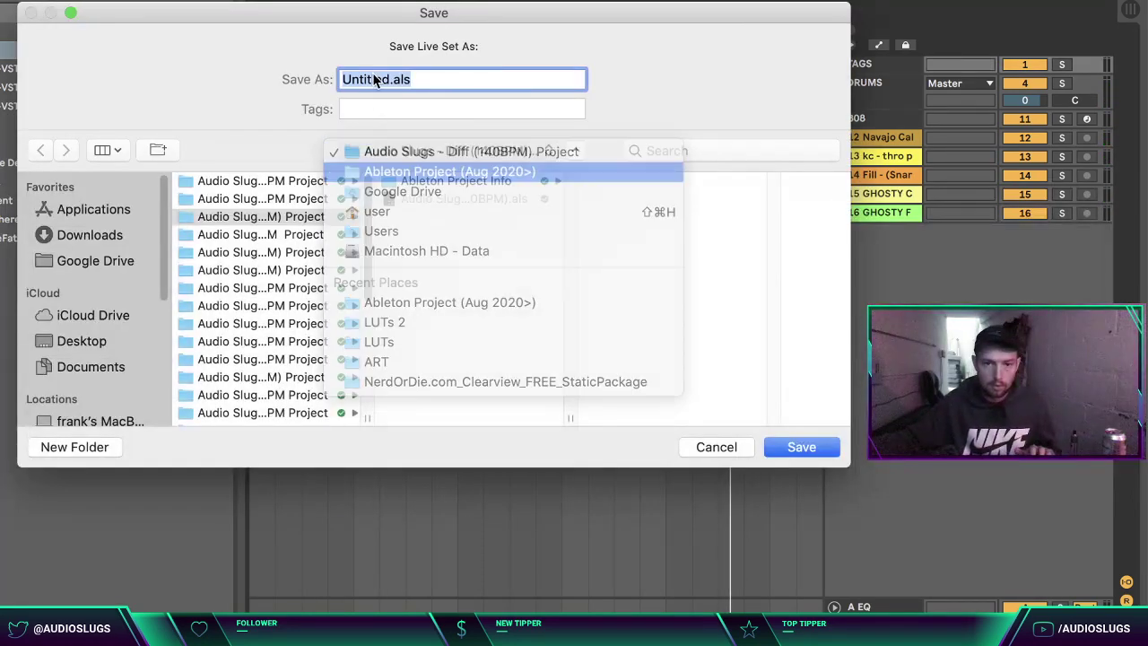
click(440, 171)
text(Audio Slugs - )
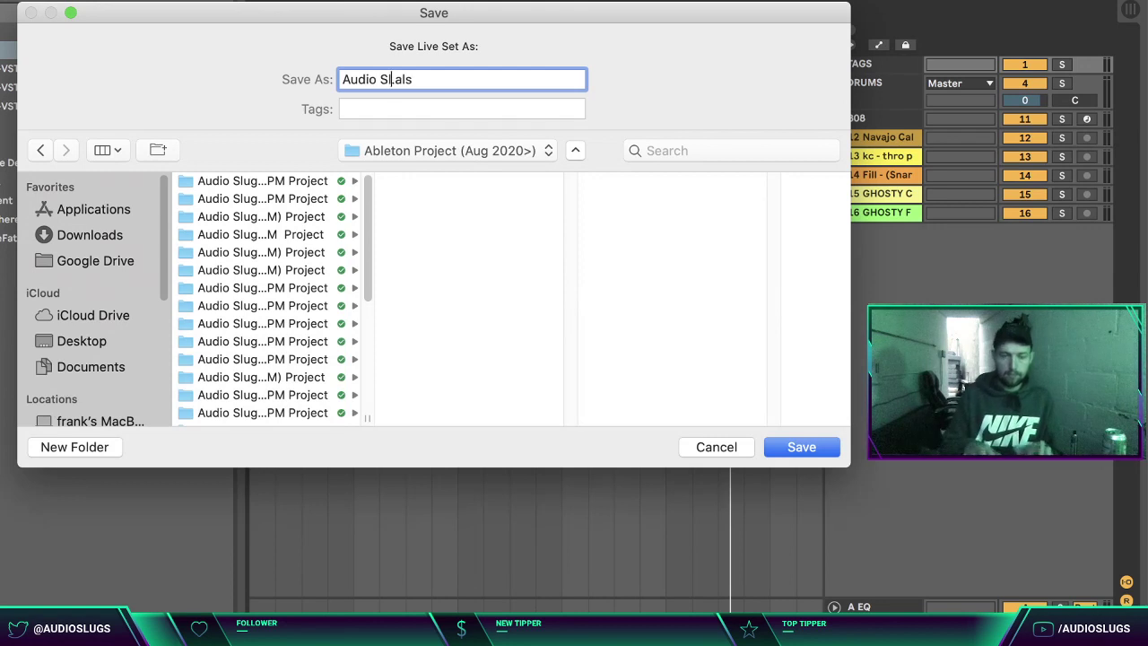
text(Volt (146)
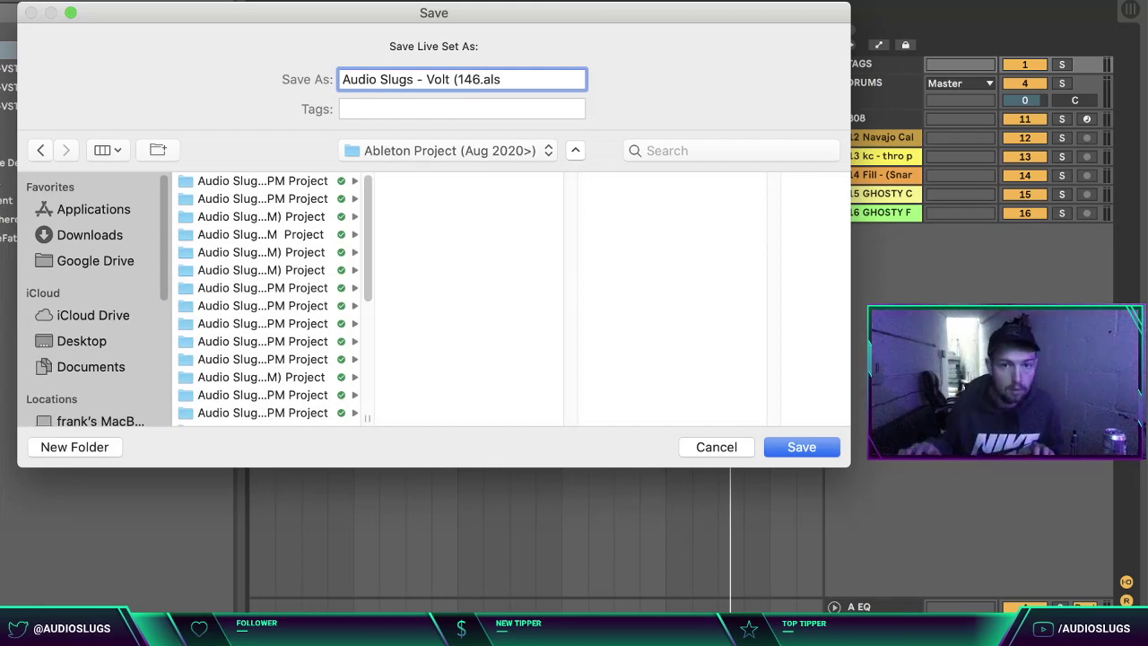
text(BPM))
key(Return)
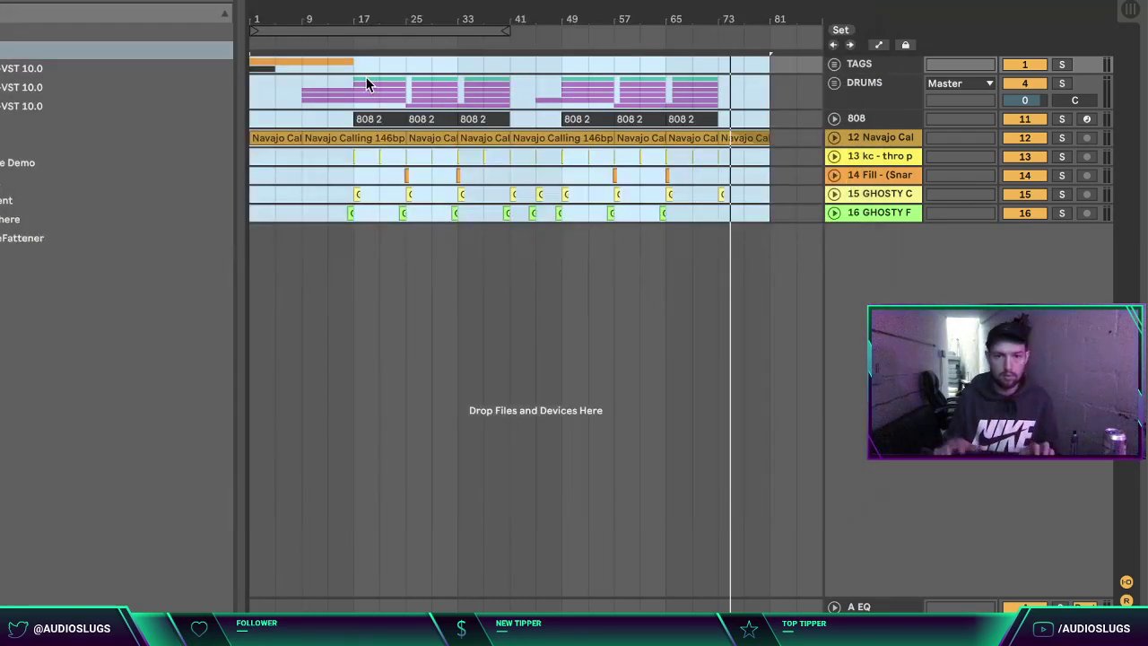
Step: Export the selected arrangement as the audio file "Audio Slugs - Volt (146BPM).wav"
key(ctrl+shift+r)
key(Return)
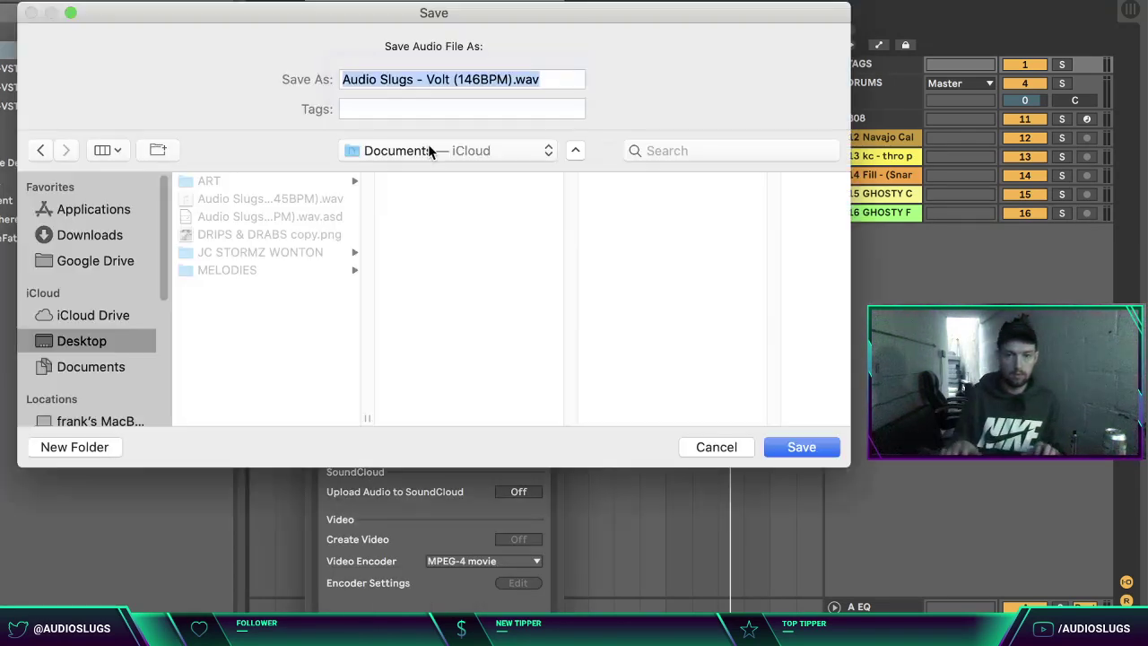
key(Return)
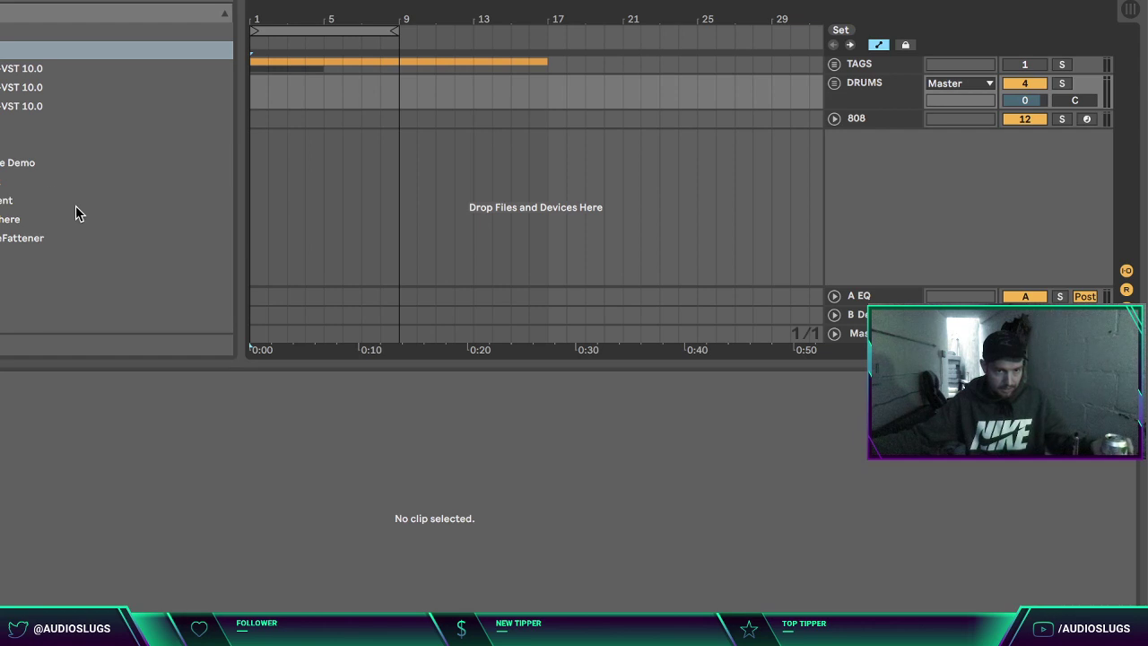
Step: Find the Arcade instrument among the plug-ins and load it onto a new MIDI track below the 808 in the new set
click(4, 125)
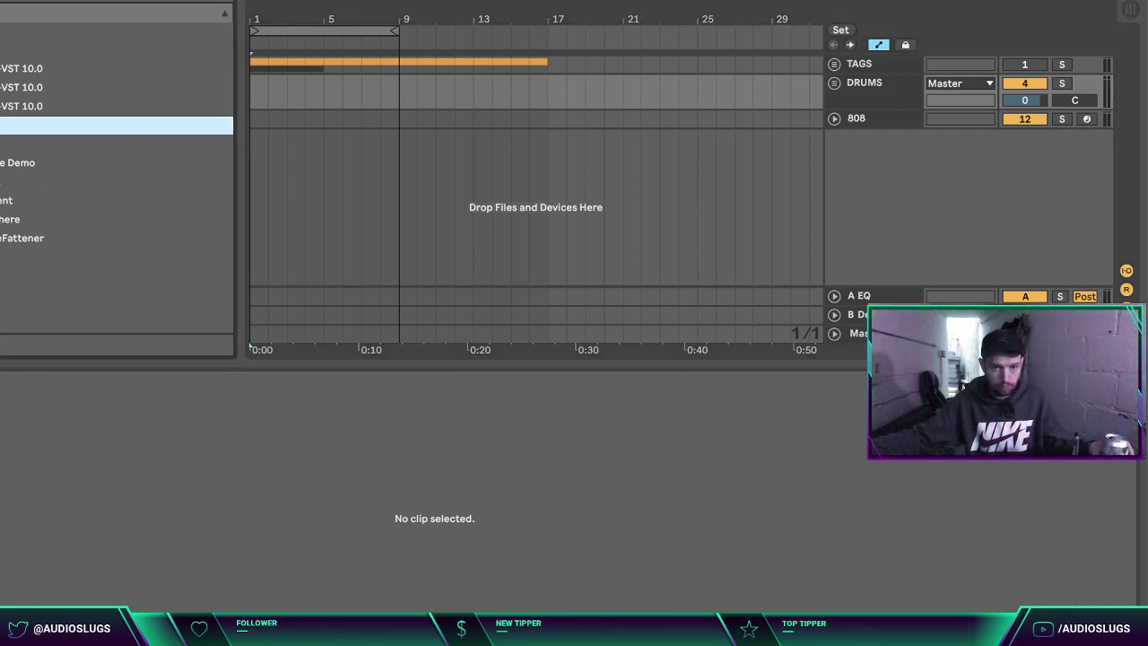
click(2, 32)
click(2, 107)
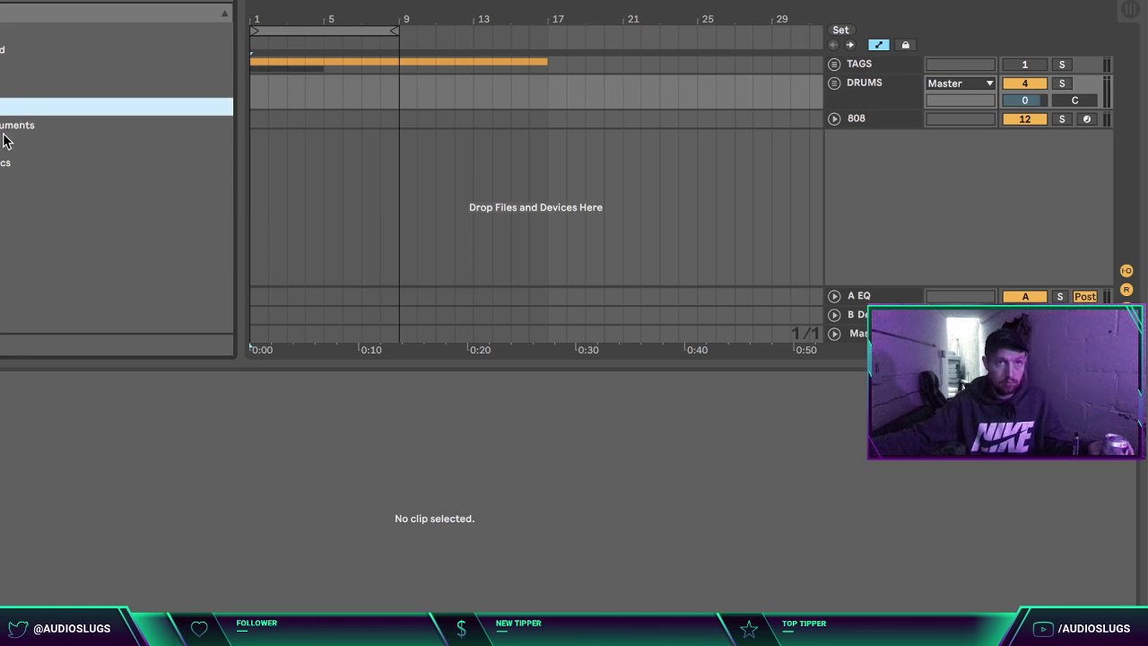
click(1, 107)
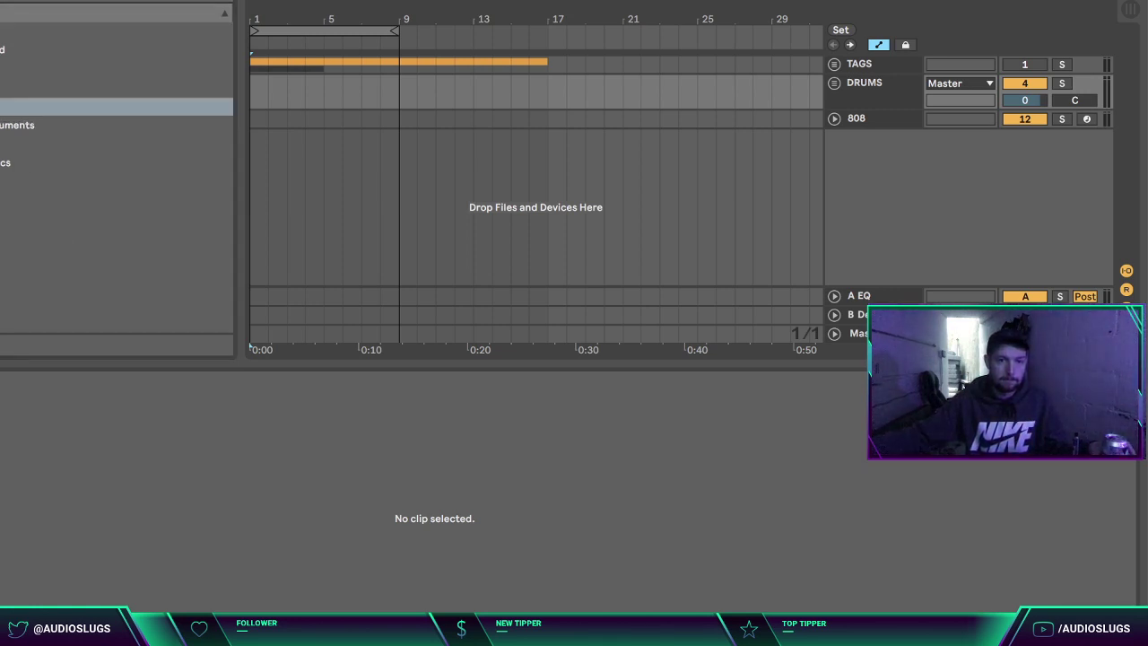
click(2, 144)
click(2, 162)
click(2, 143)
drag(1, 162, 397, 199)
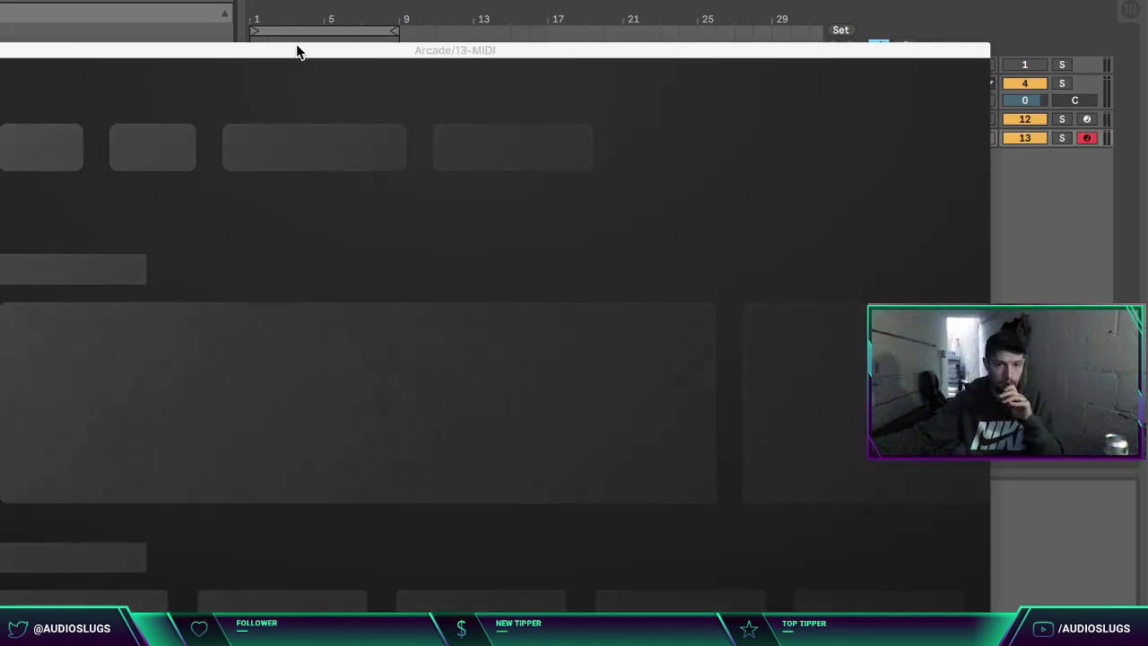
drag(300, 49, 310, 0)
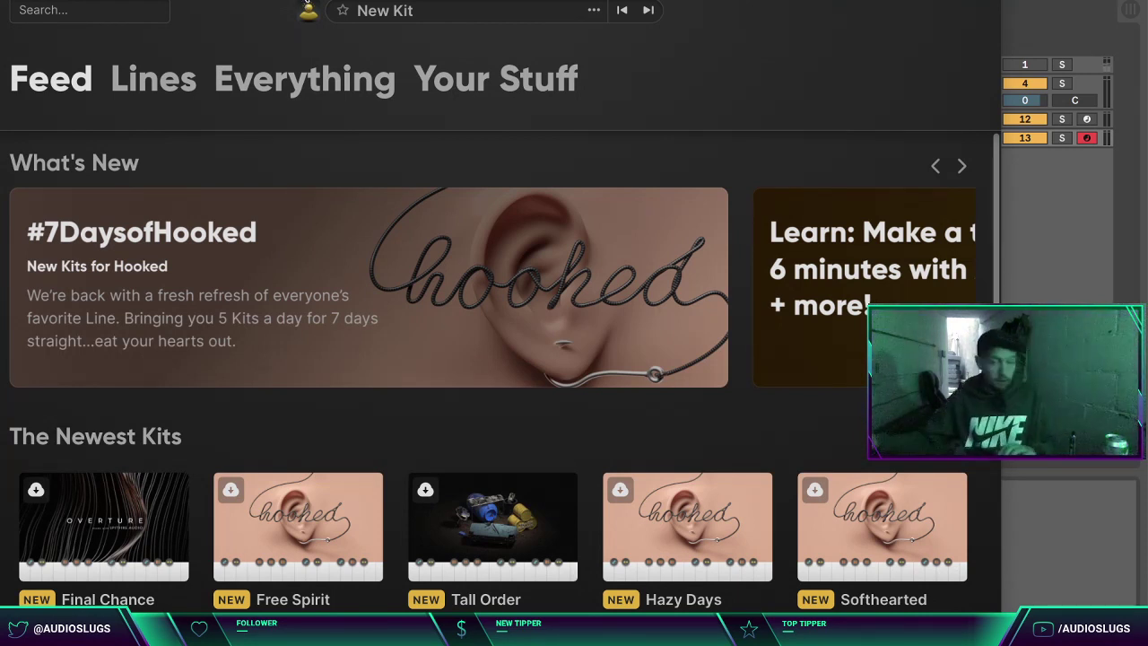
Step: Browse all Arcade kits and preview Final Chance, Dusty Flute, Tall Order and Smooth Sailing
click(319, 89)
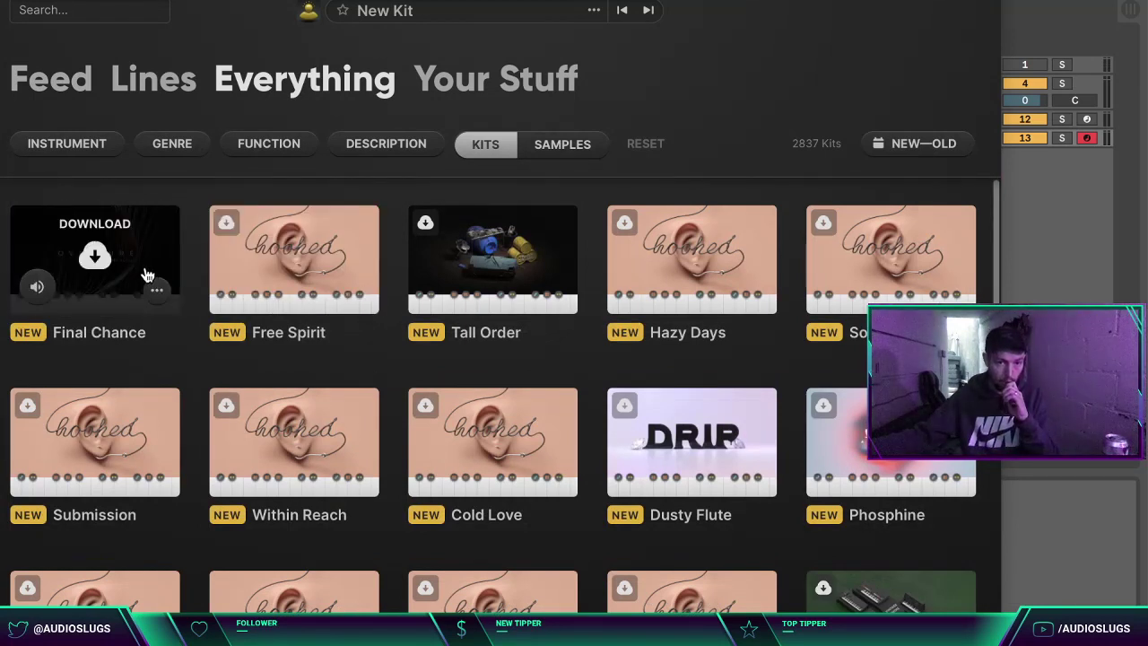
click(37, 287)
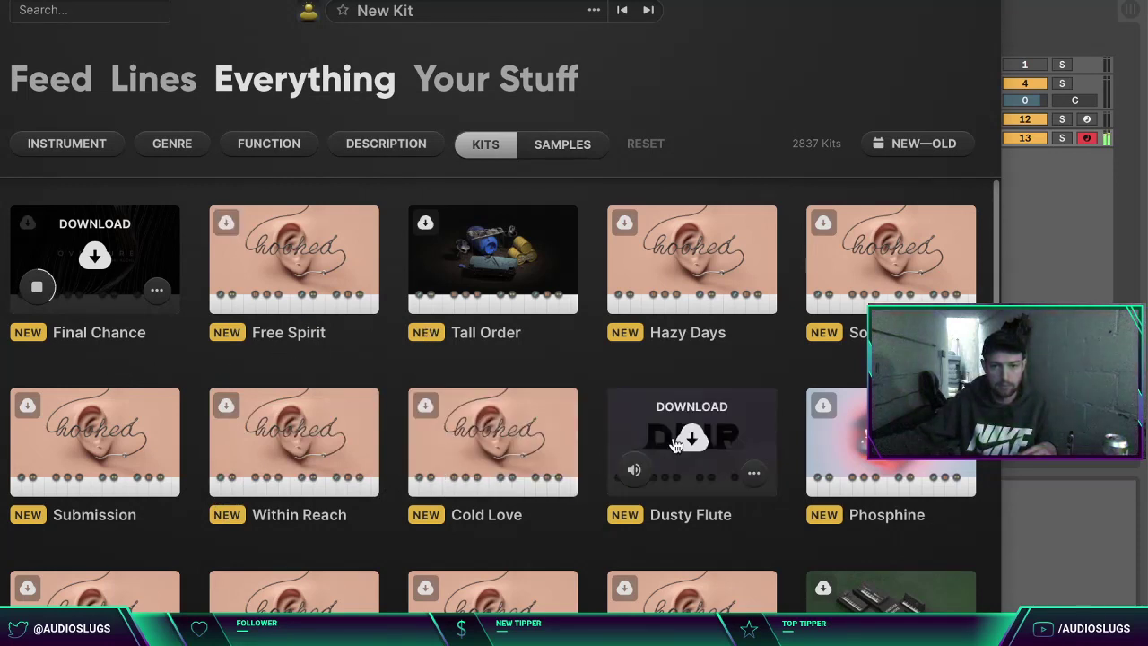
click(634, 470)
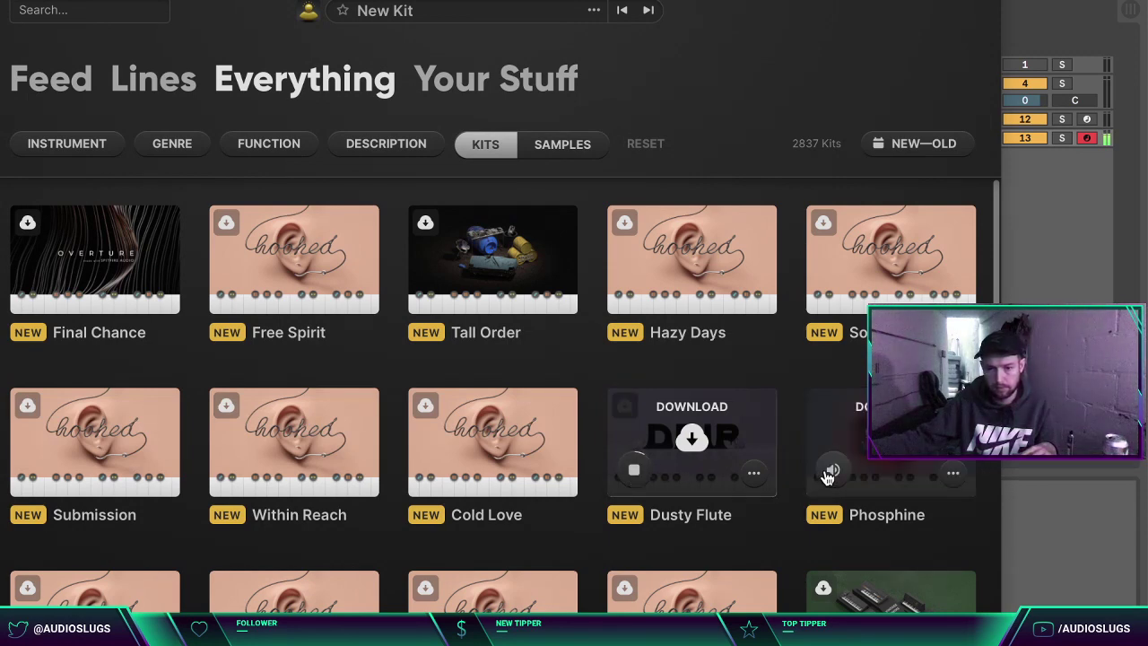
click(434, 289)
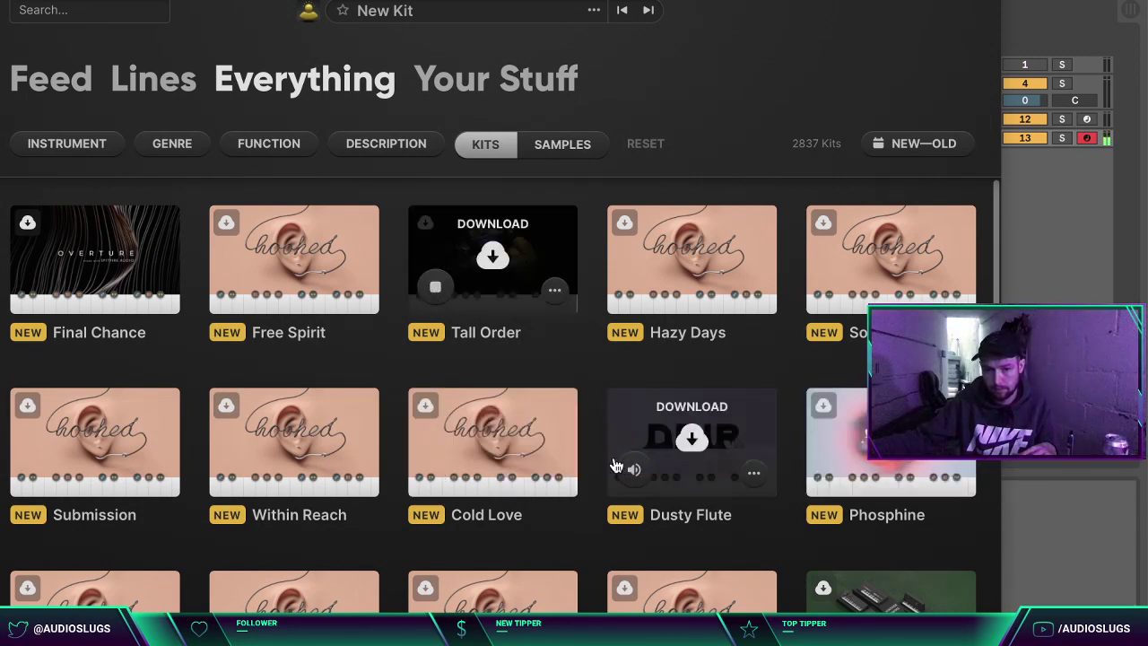
scroll(627, 461, down, 6)
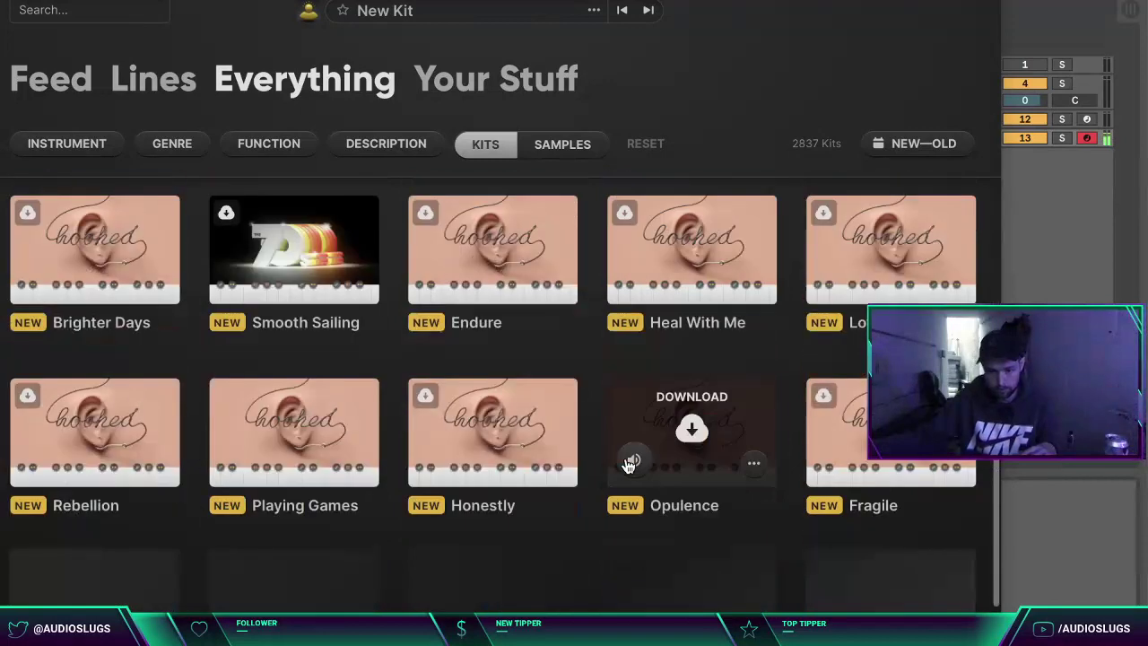
click(236, 278)
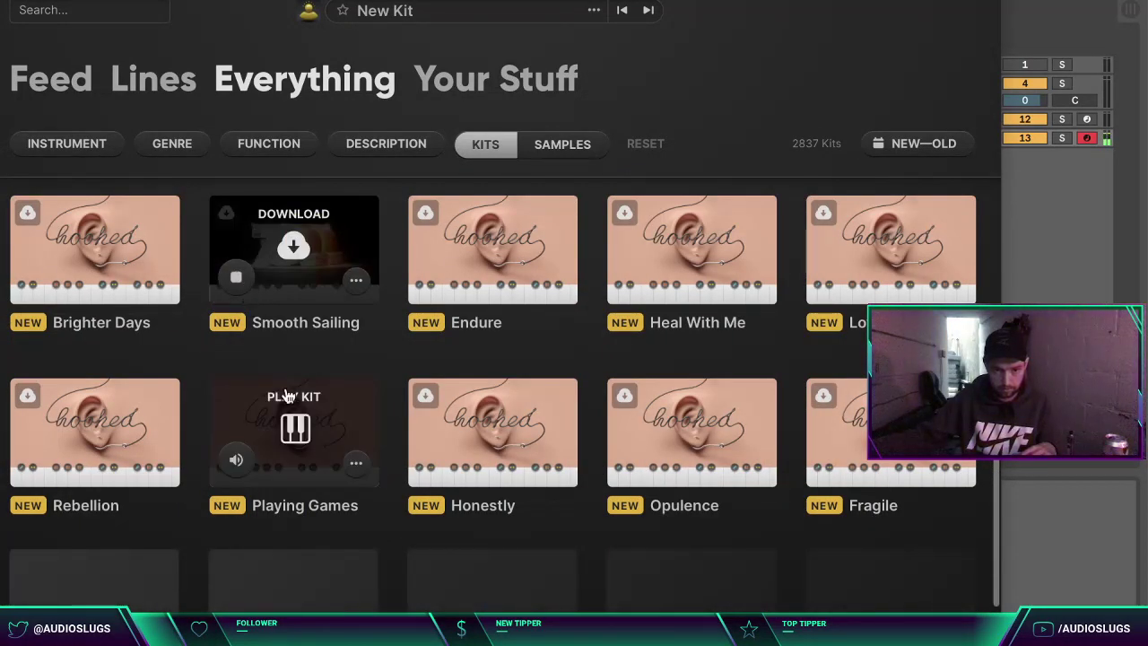
Step: Preview further Arcade kits: Interplanetary Funk, Smooth Leather, Conga Caravan, Soulful Hands and King Drums
scroll(332, 386, down, 1)
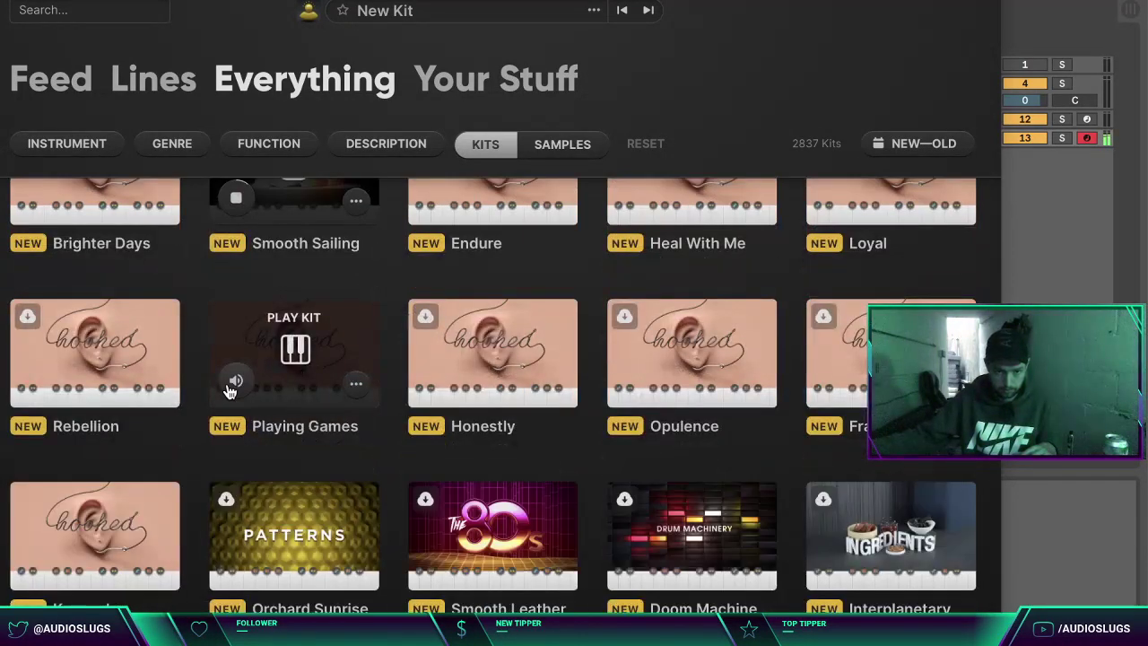
scroll(502, 442, down, 1)
click(833, 492)
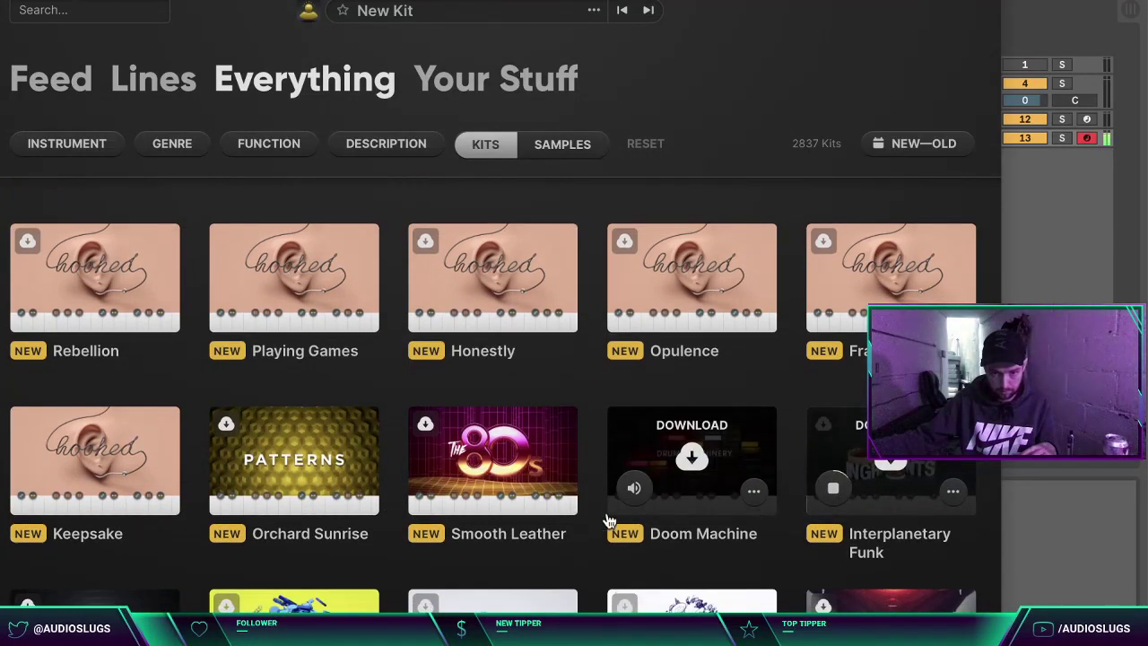
click(438, 490)
scroll(466, 531, down, 2)
click(233, 521)
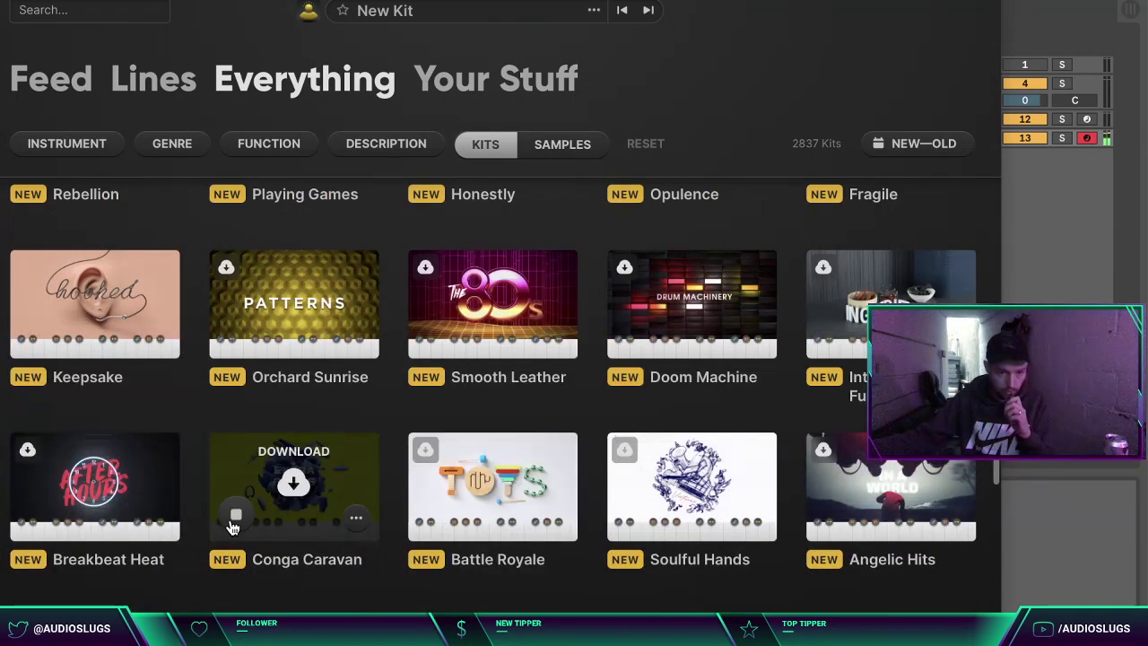
scroll(502, 529, down, 1)
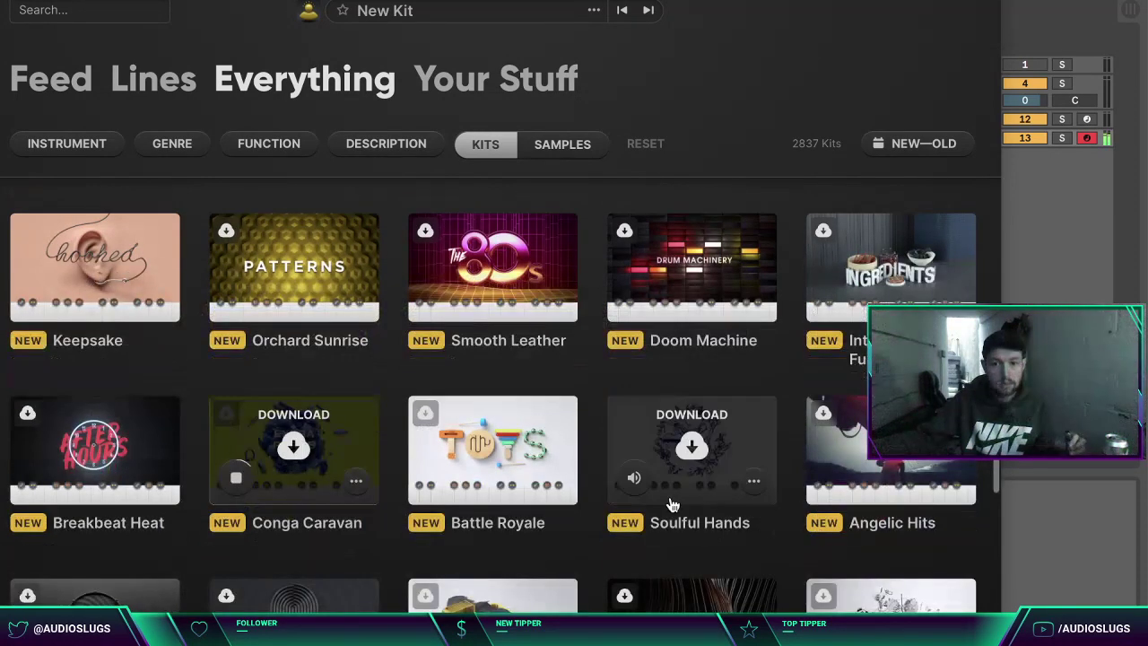
click(634, 480)
scroll(771, 527, down, 5)
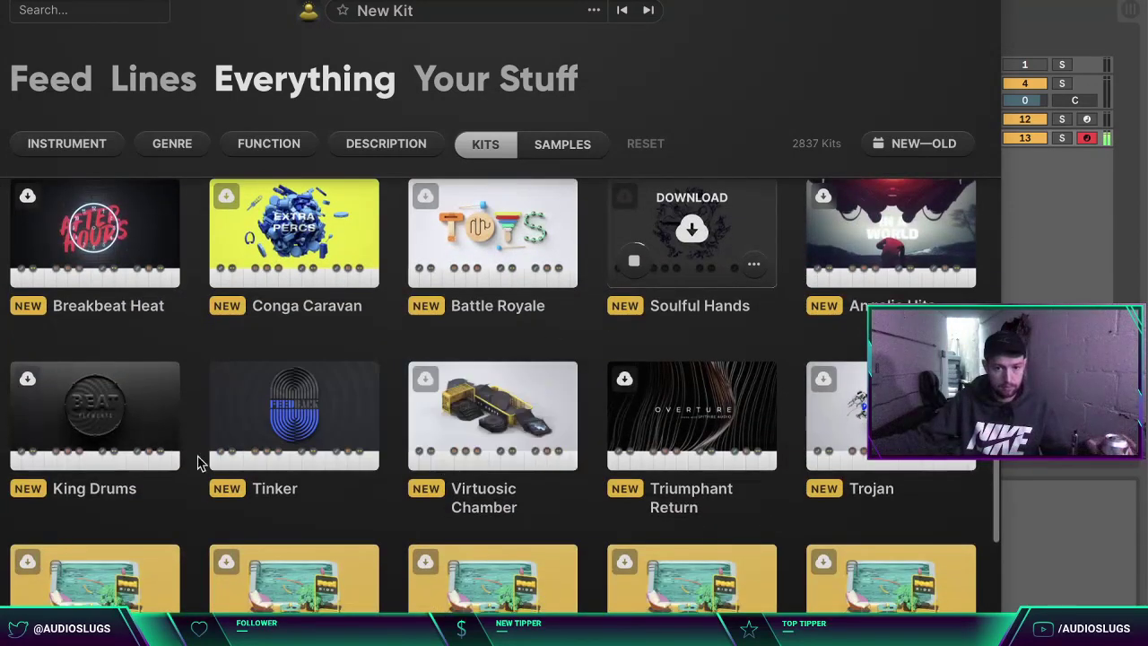
click(37, 446)
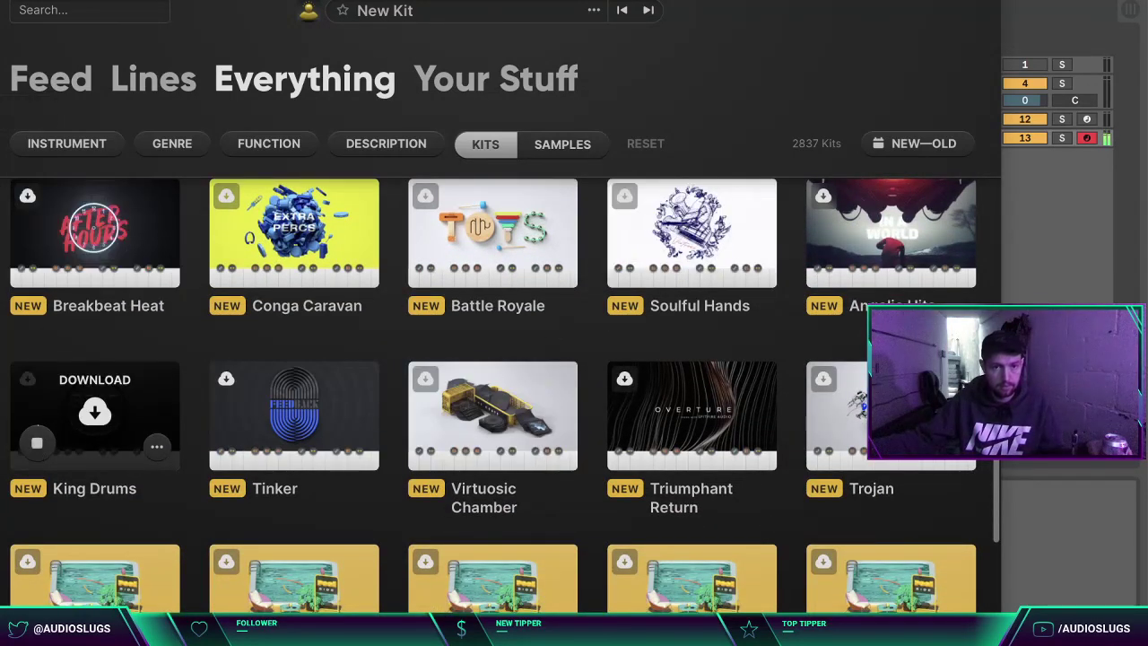
Step: Close the Arcade window and remove the instrument from track 13
click(0, 0)
click(428, 293)
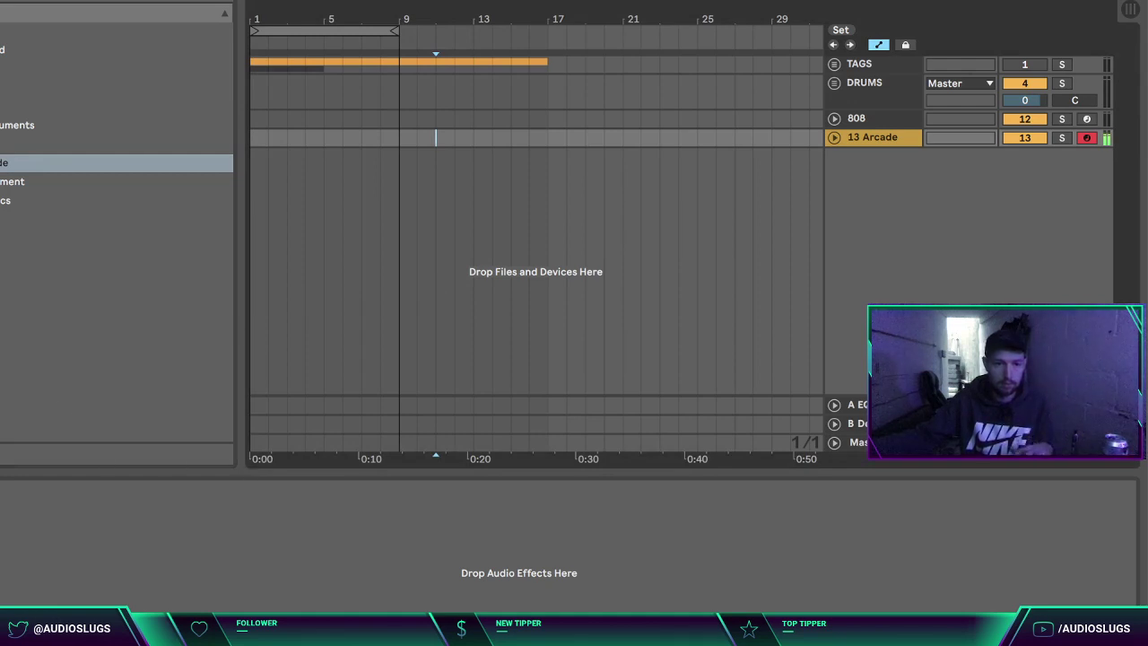
key(Delete)
Step: Browse the sample folders and open the Cookies (Loop Kit) folder among the loop kits
click(0, 395)
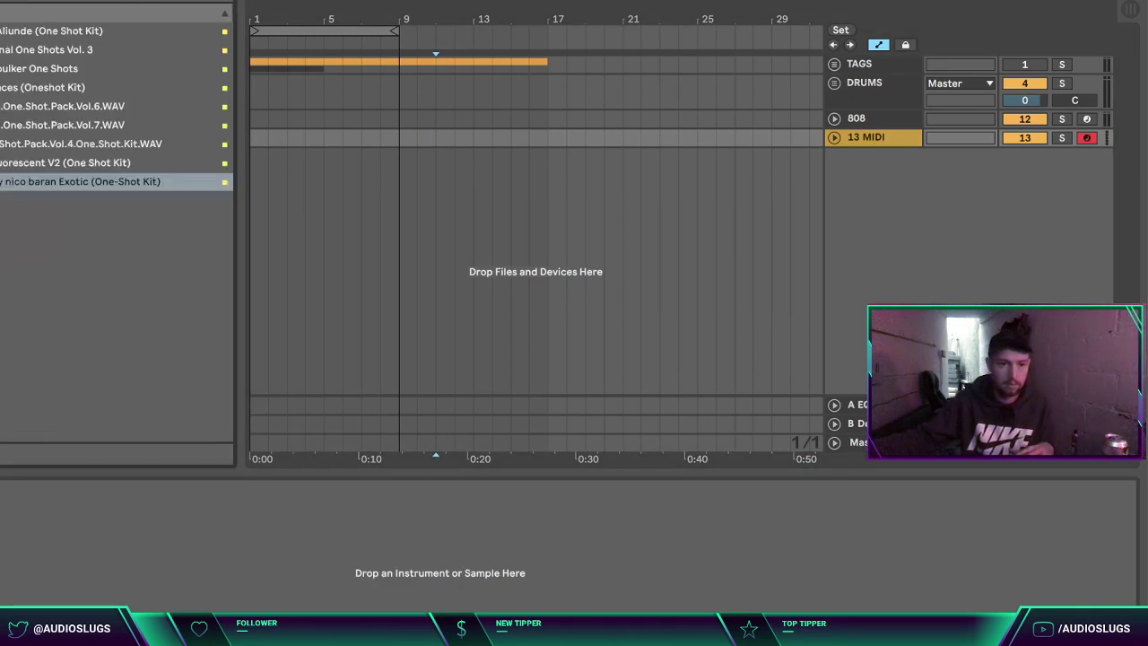
click(0, 413)
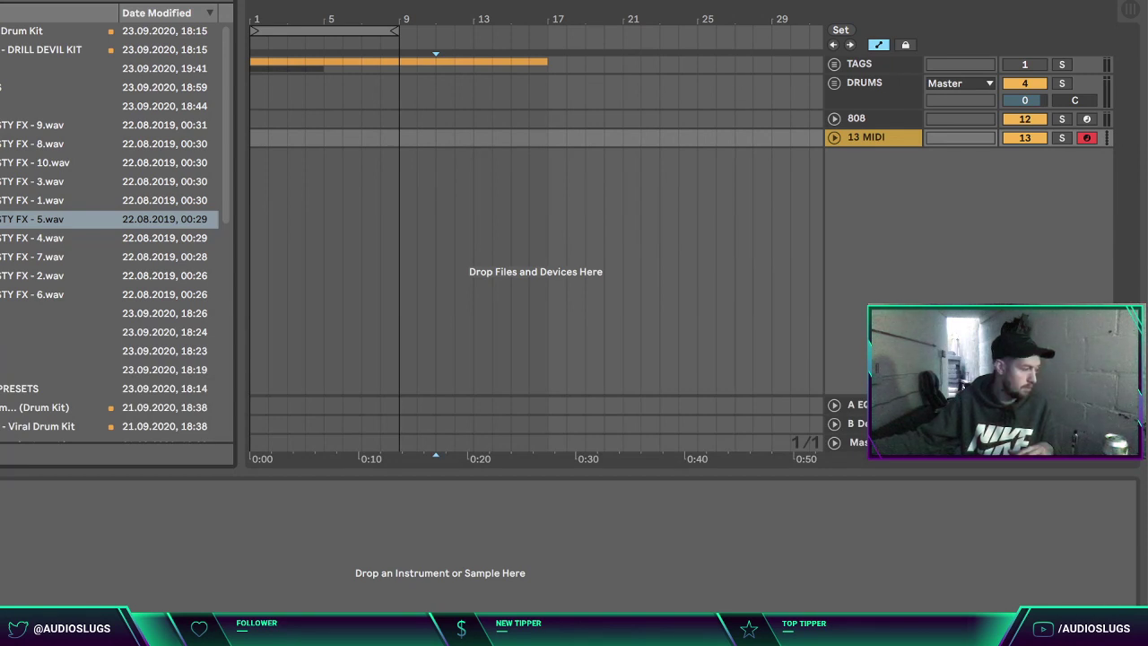
click(0, 105)
click(0, 69)
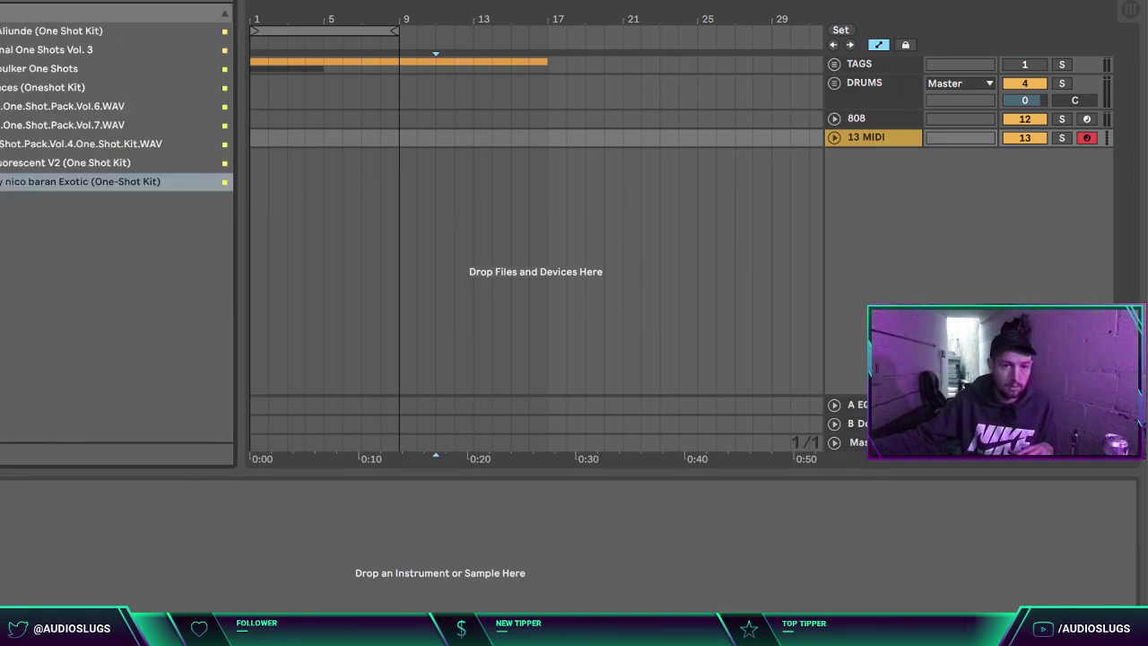
click(0, 88)
click(40, 225)
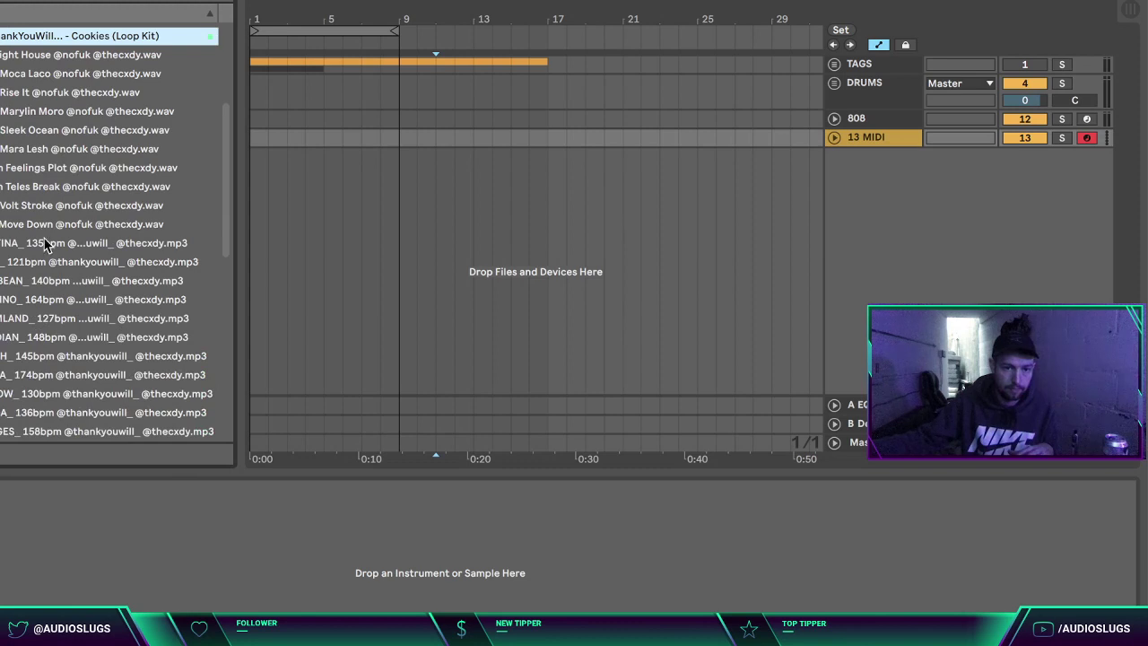
Step: Preview the first four loops in the Cookies kit, including Moca Laco, Rise It and Marylin Moro
click(25, 61)
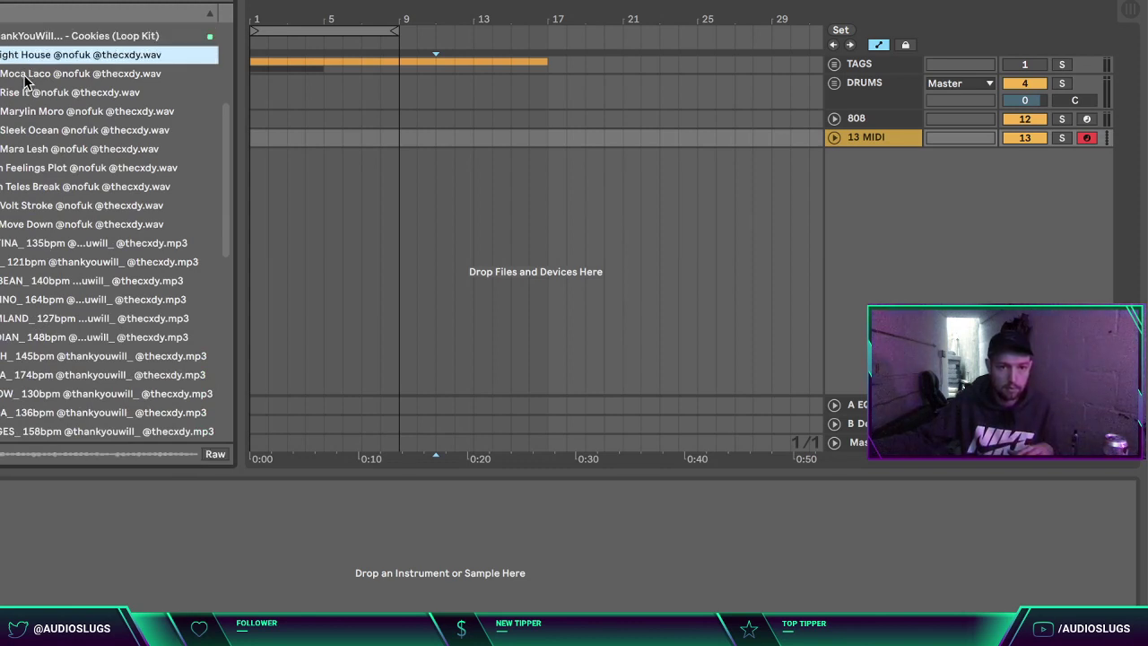
click(29, 75)
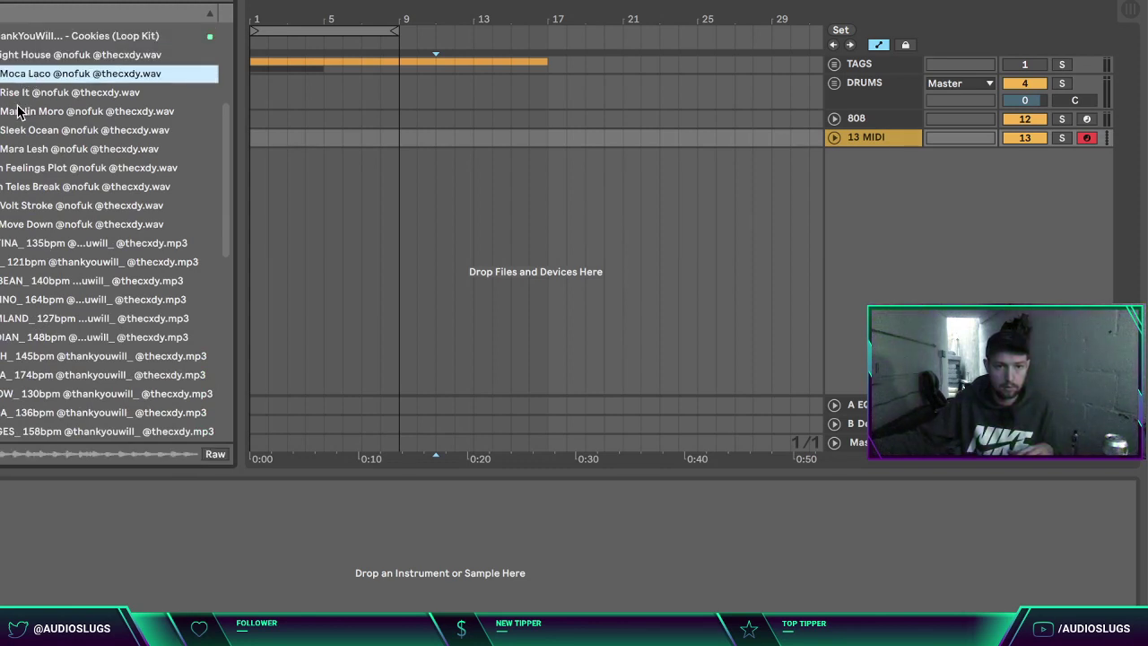
click(21, 95)
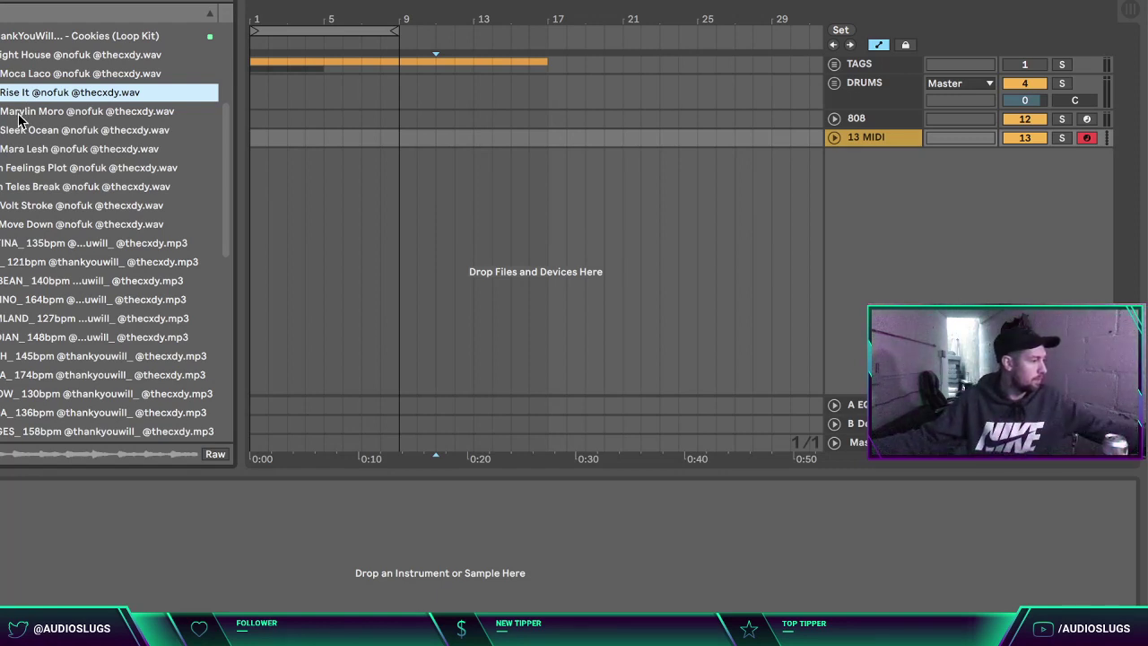
click(23, 113)
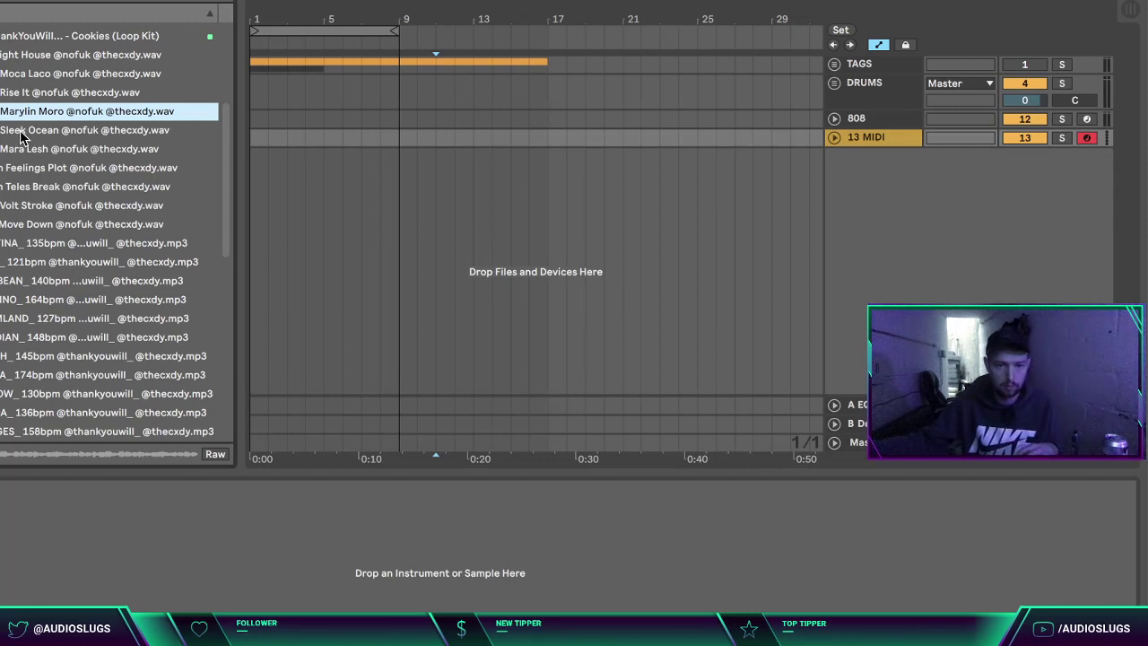
key(ctrl+f)
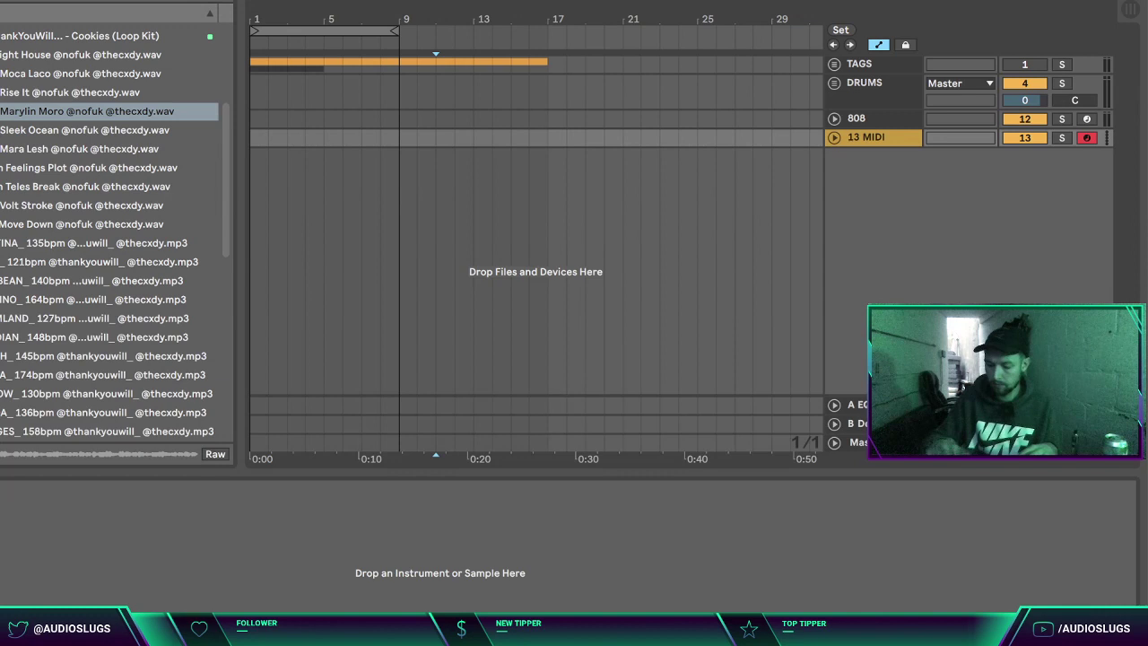
Step: Place the Marylin Moro loop at bar 1 on a new audio track and delete the empty MIDI track 13
drag(46, 111, 257, 172)
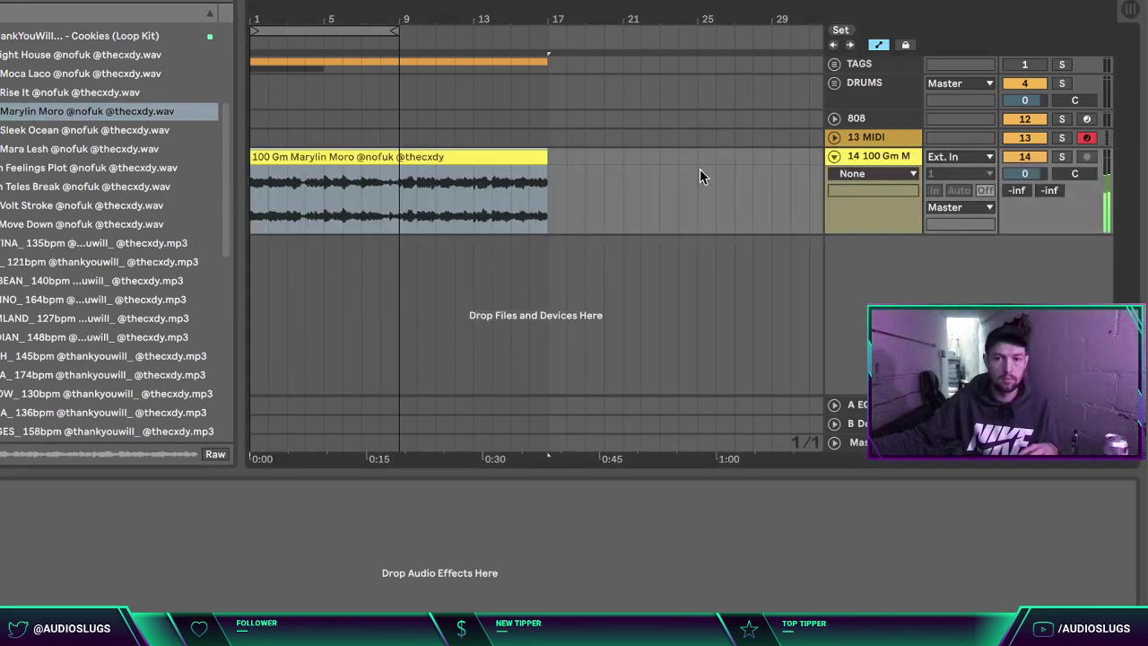
click(868, 140)
key(Delete)
Step: Turn off Loop for the Marylin Moro clip, replay it from the start and close its clip view
double_click(410, 138)
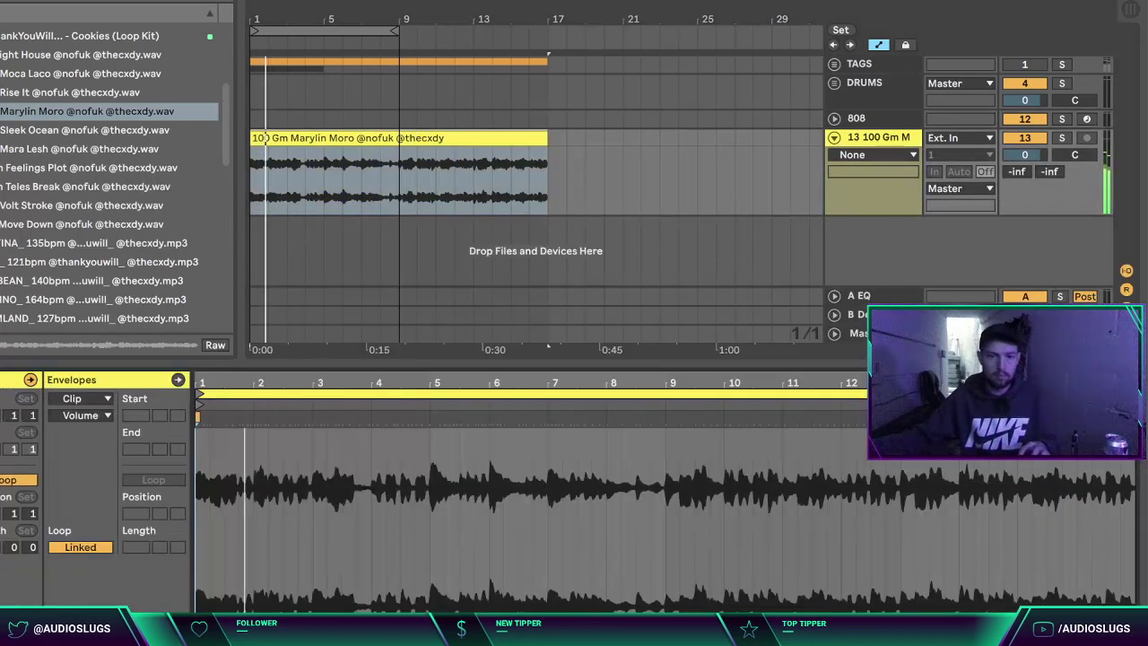
click(9, 480)
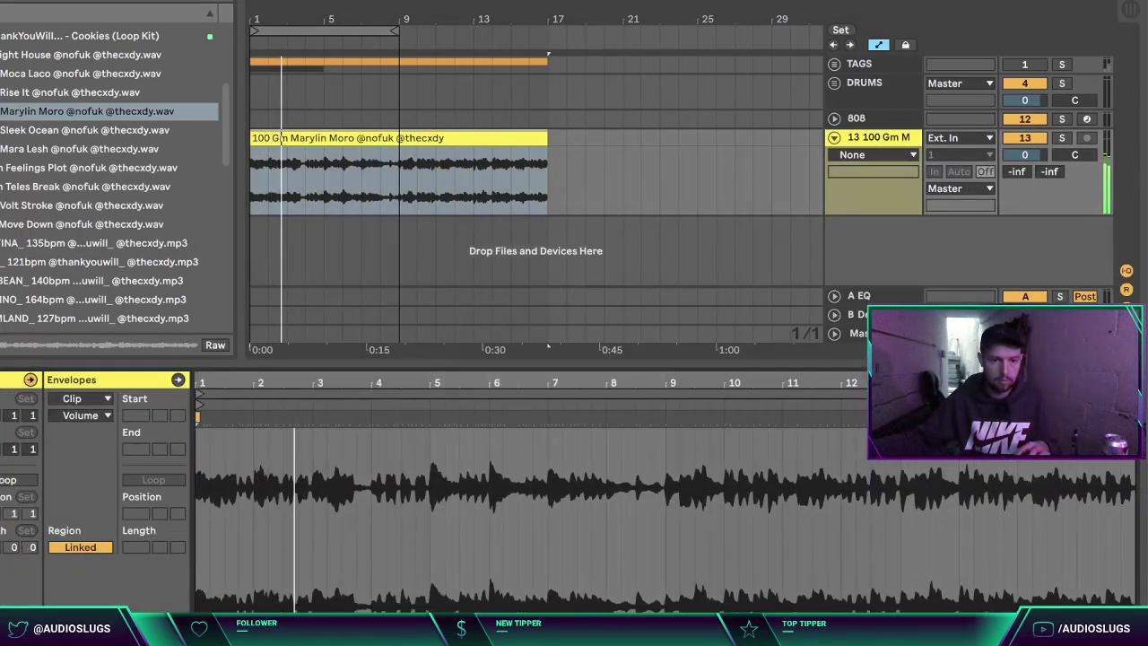
click(2, 457)
key(space)
key(space)
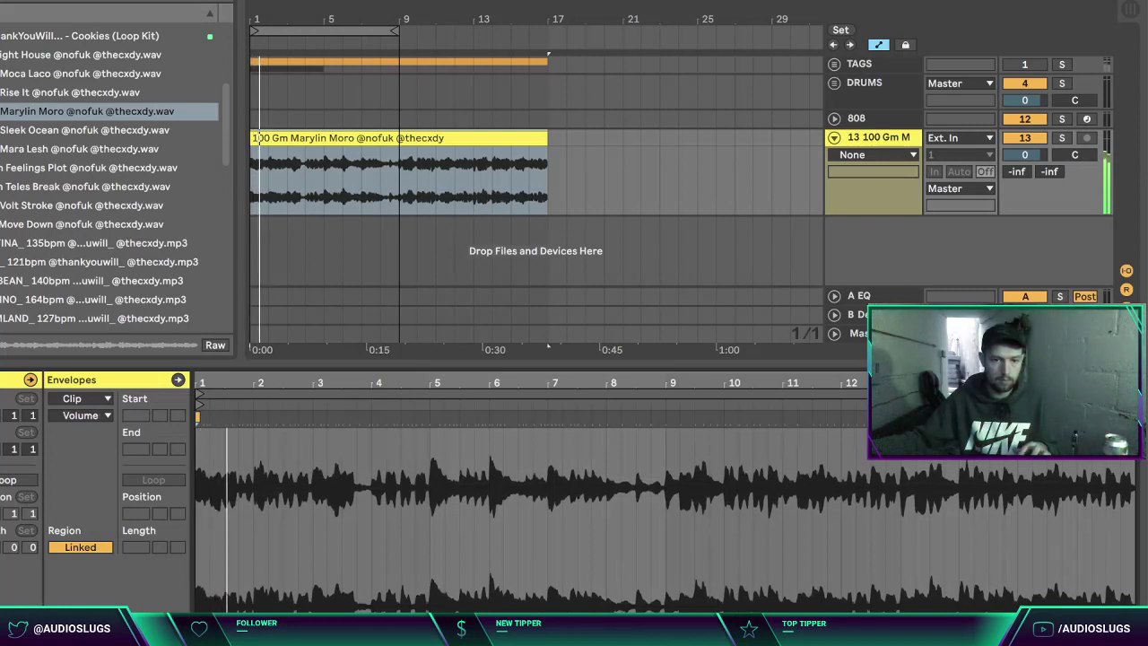
key(ctrl+alt+l)
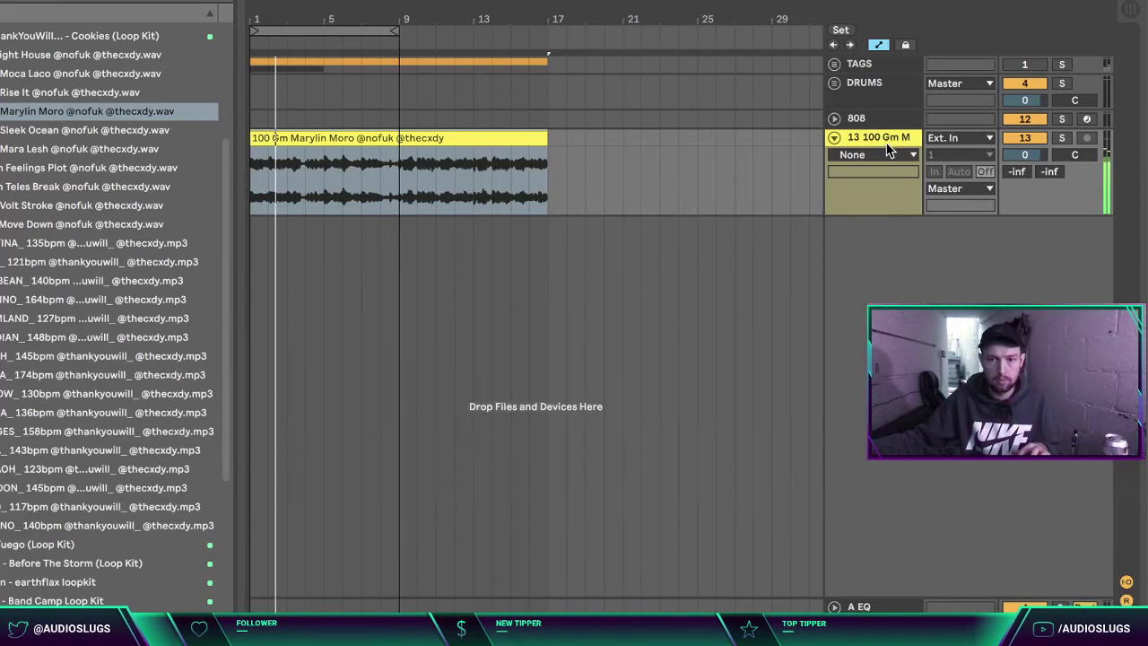
Step: Load EQ Eight onto the Marylin Moro track and raise band 4 slightly
click(863, 120)
click(850, 140)
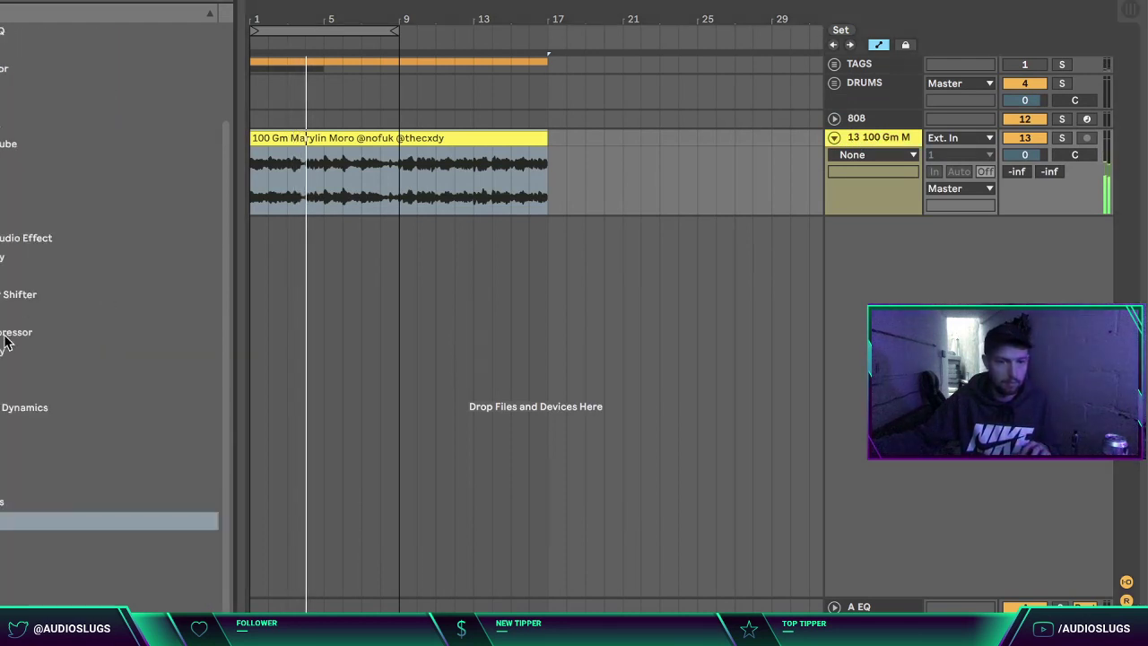
double_click(4, 182)
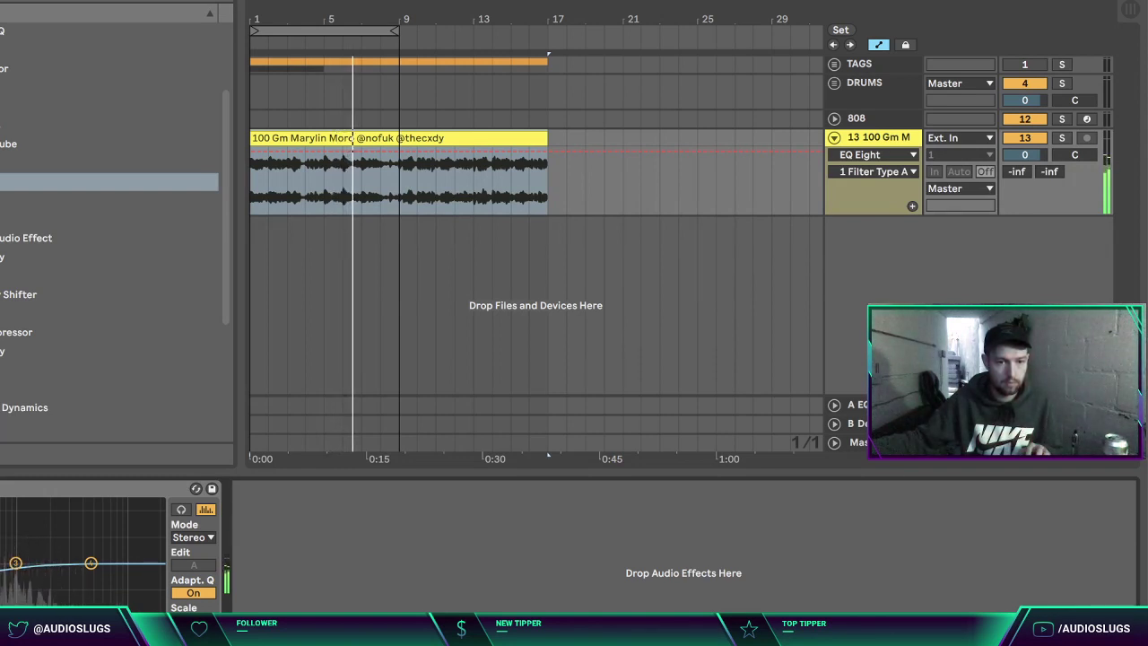
drag(93, 564, 93, 560)
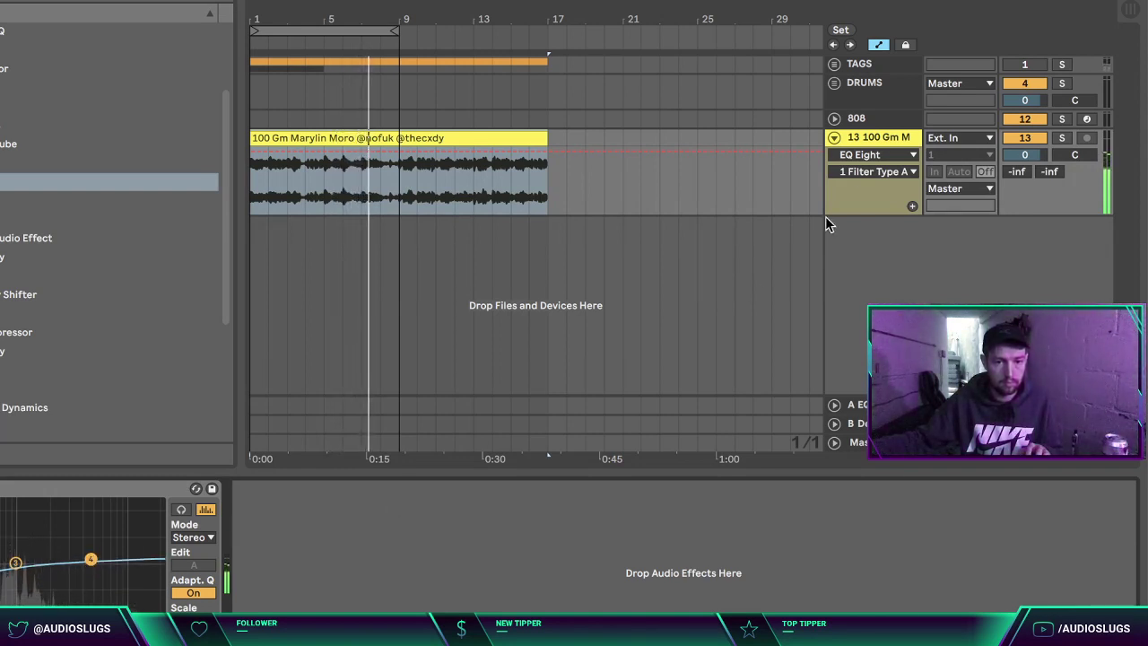
Step: Arm the 808 track for recording and show its devices
click(903, 137)
click(894, 124)
click(1086, 119)
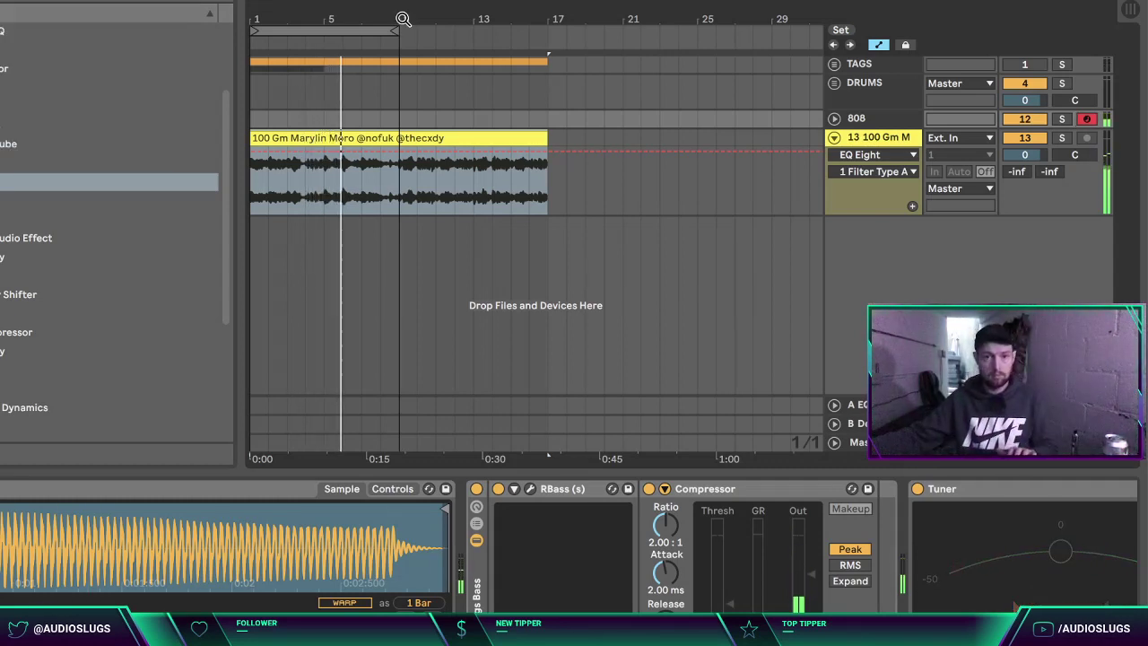
click(859, 120)
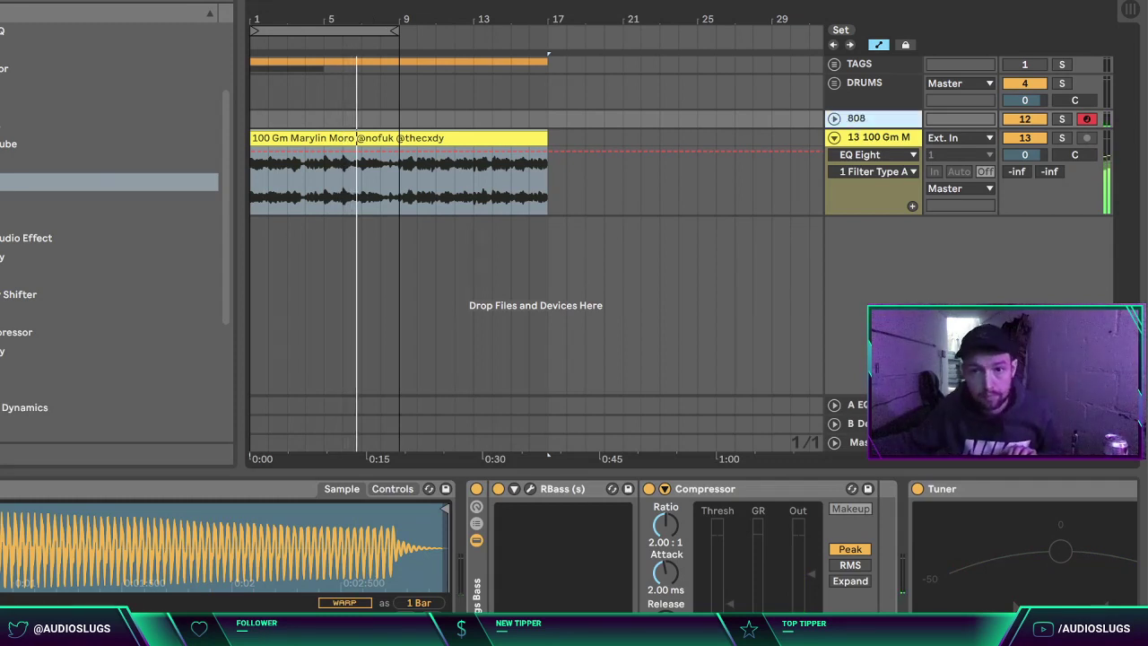
Step: Find the Spinz 808 sample in the drum kit folders, load it into the 808 track's sampler and show the sampler's controls
click(1, 144)
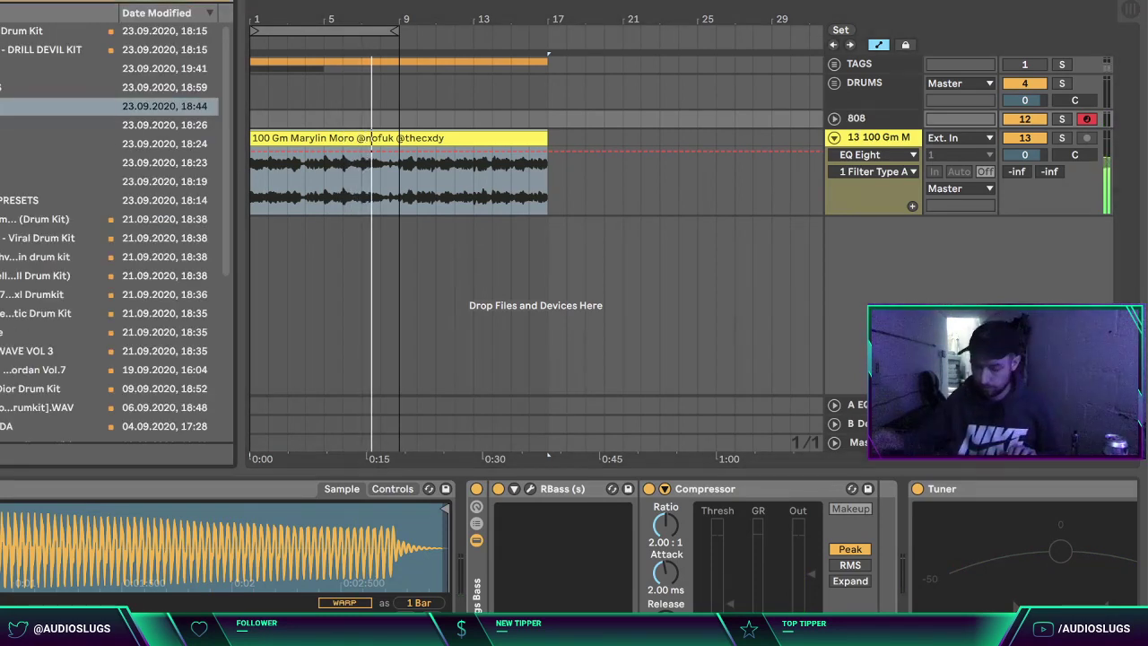
scroll(108, 224, down, 3)
scroll(32, 269, down, 3)
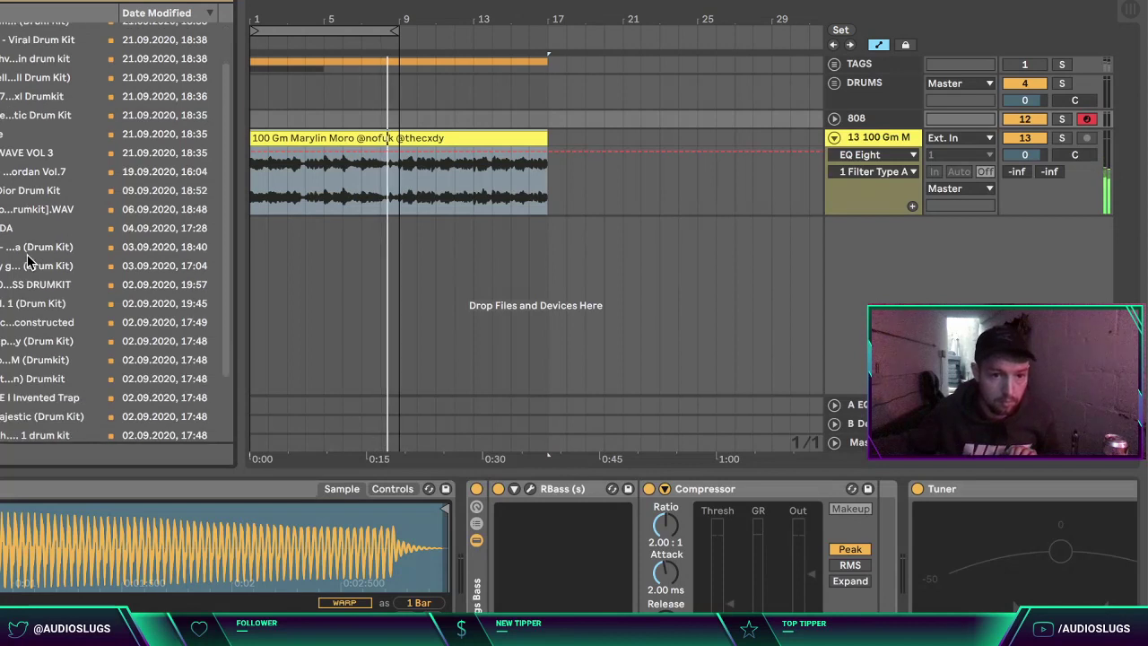
double_click(30, 264)
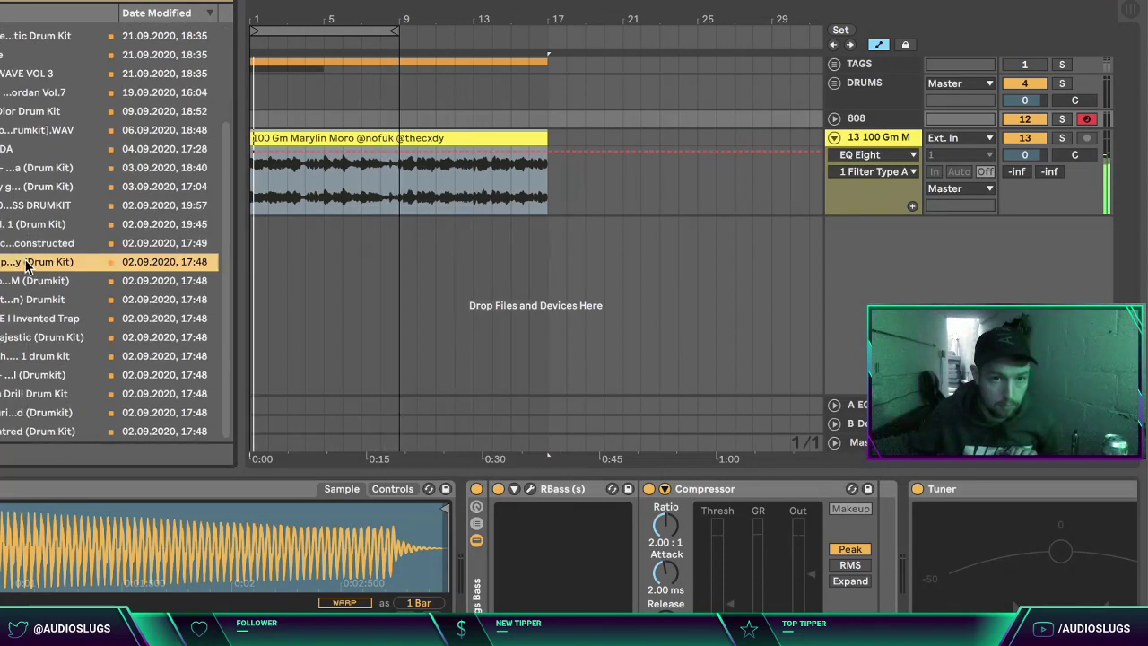
click(2, 300)
scroll(46, 330, down, 3)
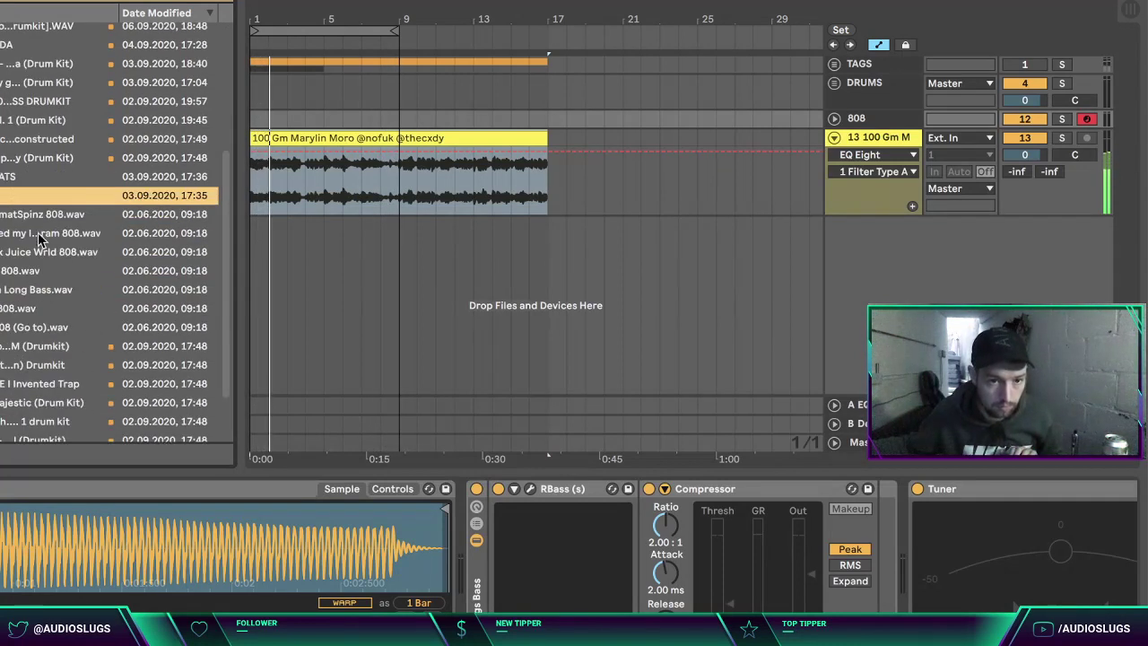
click(45, 215)
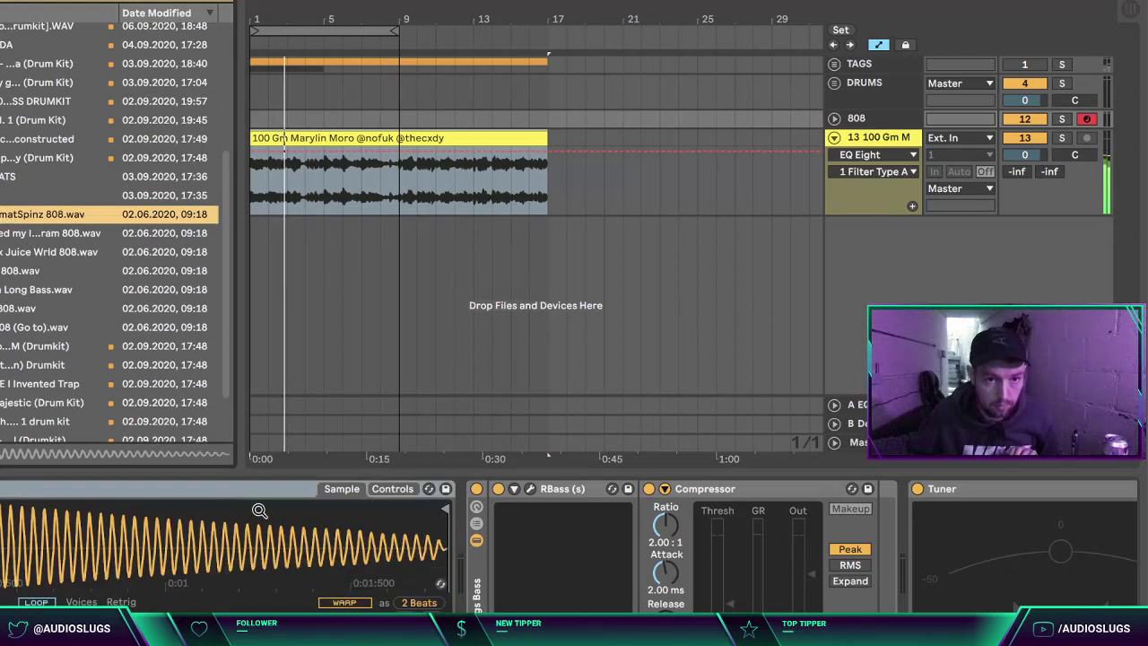
click(399, 492)
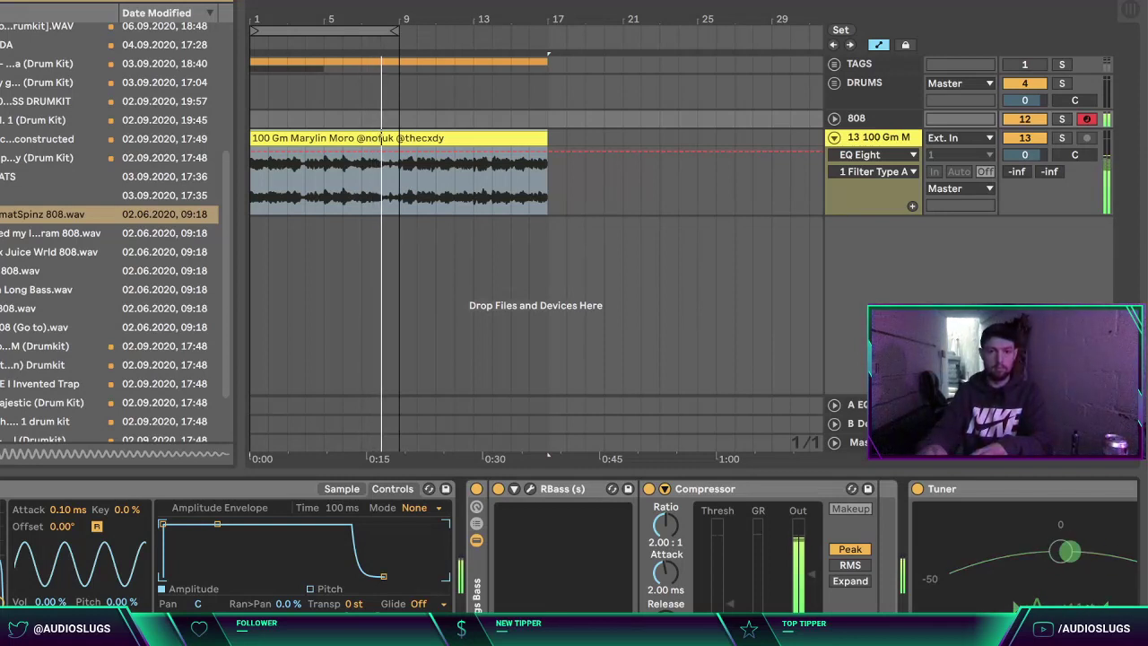
Step: Record an eight-bar 808 pattern on the 808 track from bar 1
key(space)
key(Home)
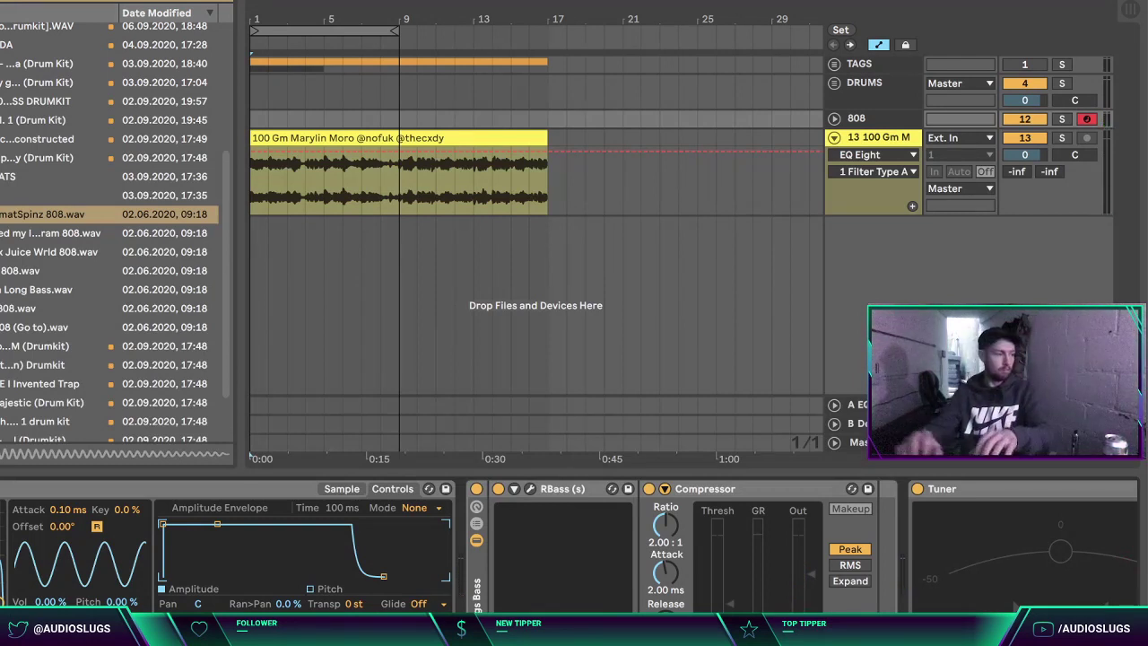
key(space)
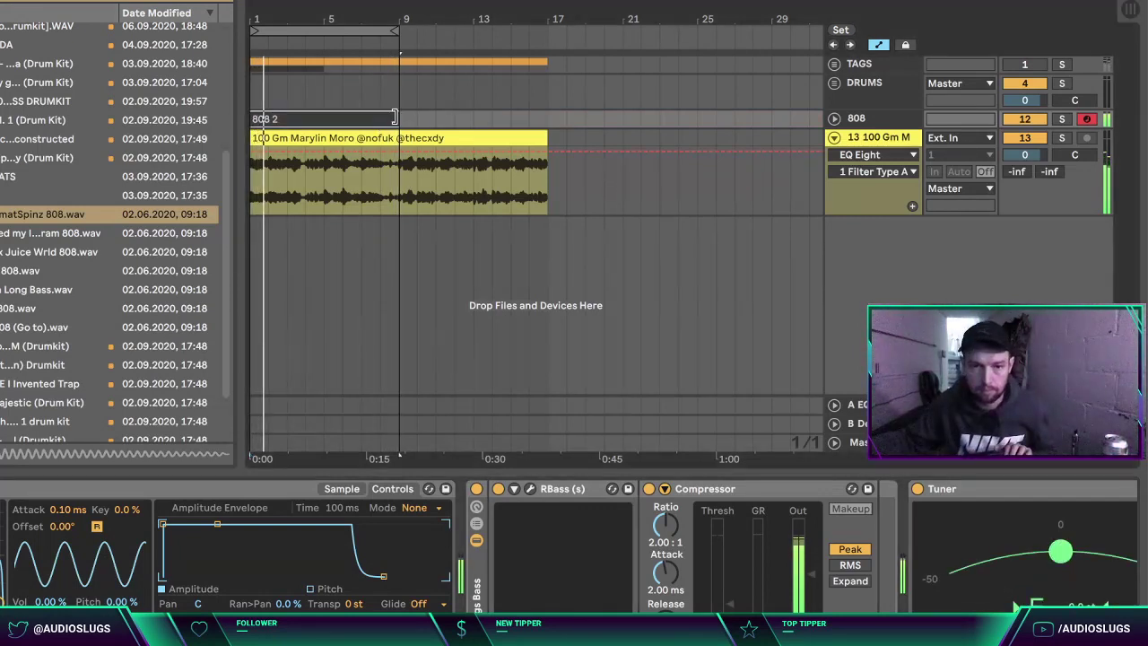
Step: Open the recorded 808 clip and select all of its notes
double_click(384, 117)
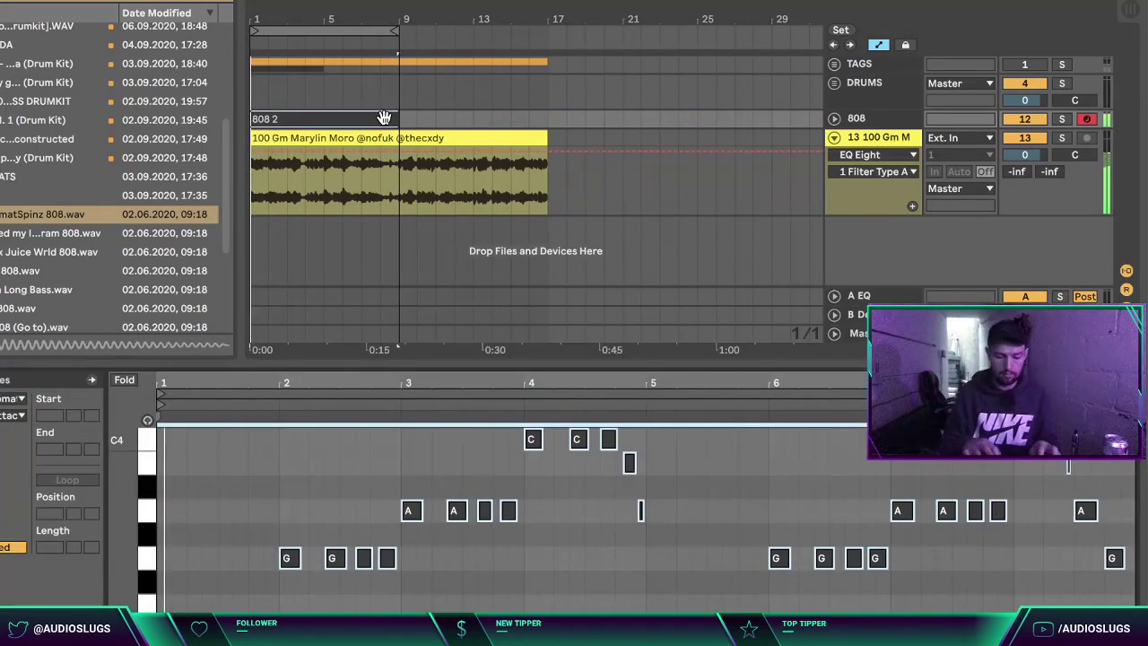
click(251, 459)
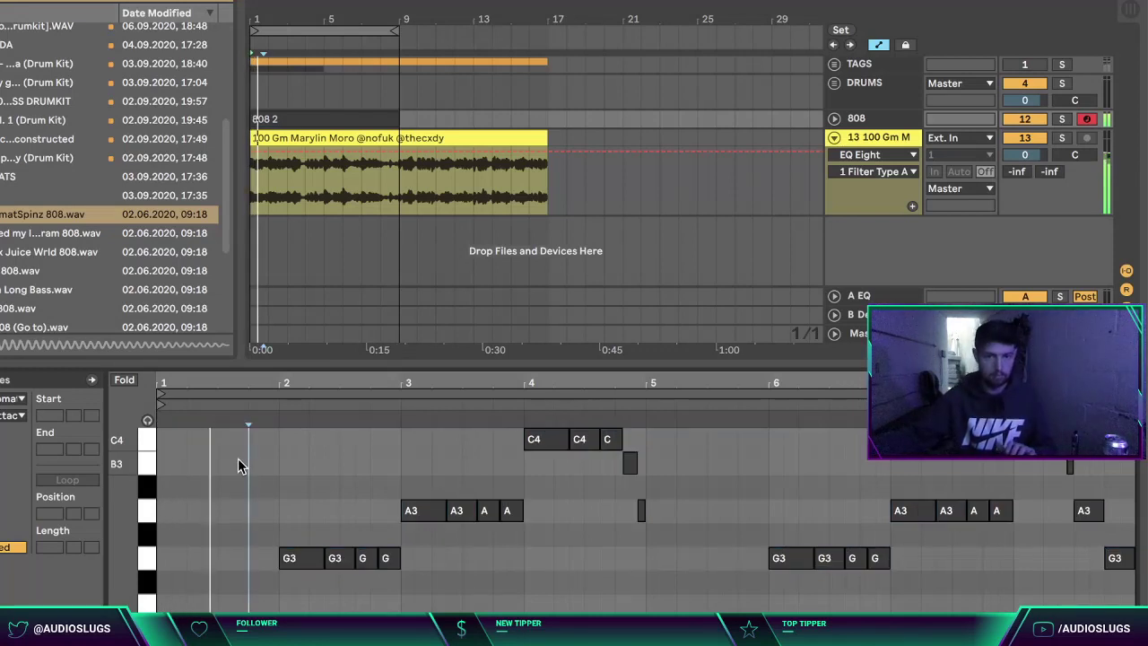
key(ctrl+a)
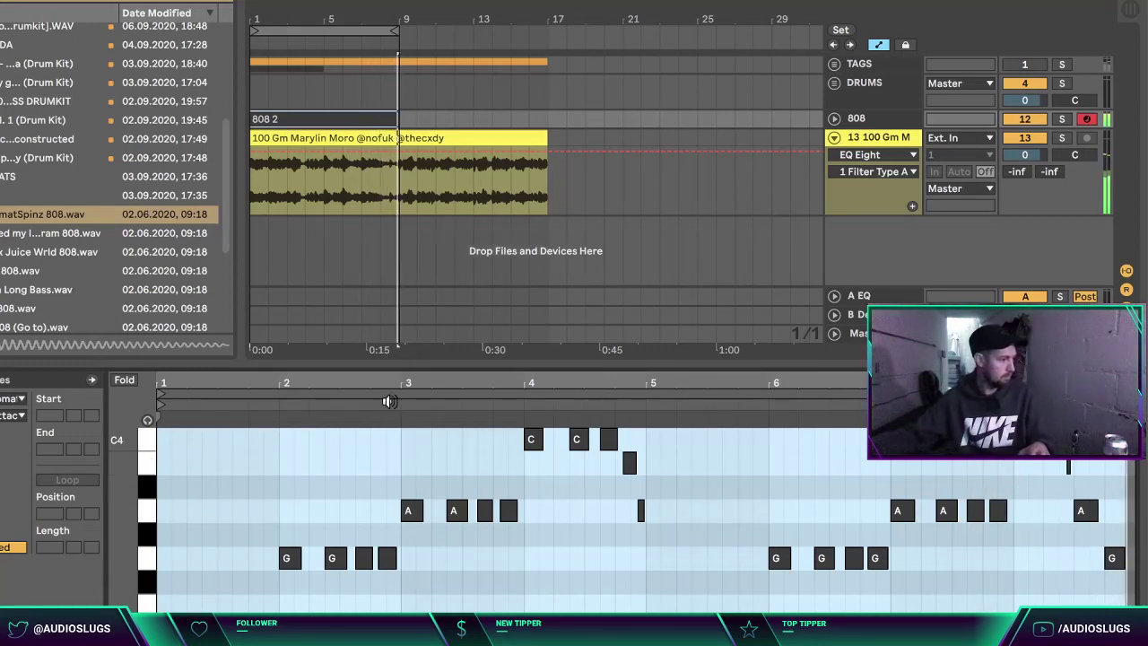
Step: Unfold the DRUMS group and copy the 808 clip onto the KICK track at bar 1
click(886, 122)
click(877, 136)
click(847, 85)
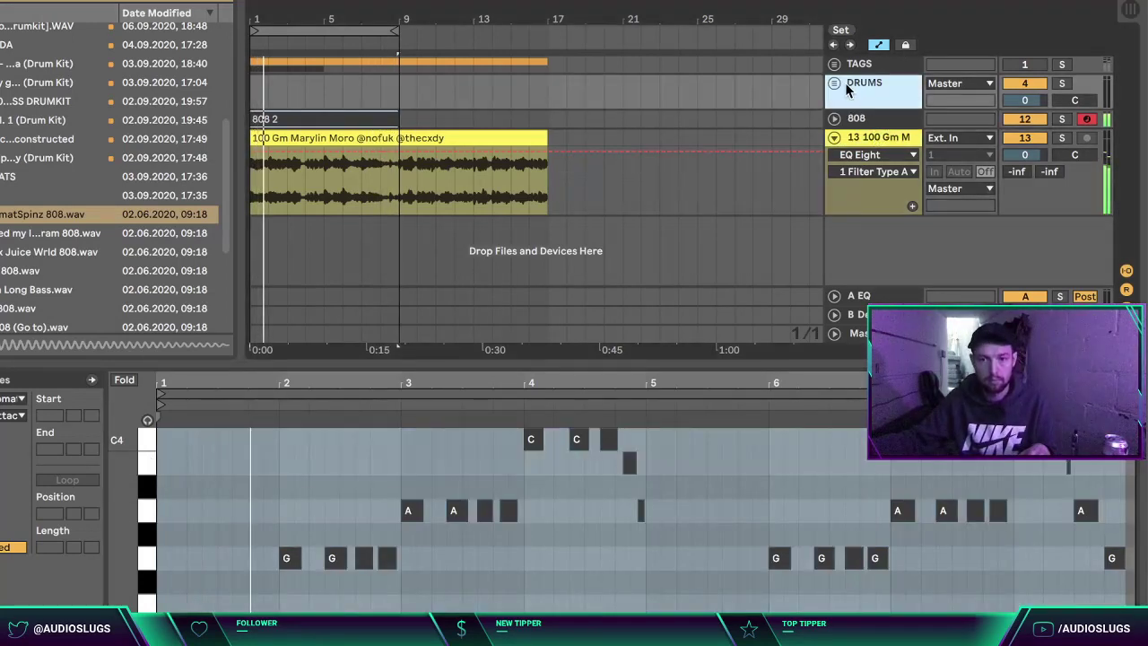
click(835, 84)
scroll(583, 192, down, 4)
drag(359, 209, 351, 75)
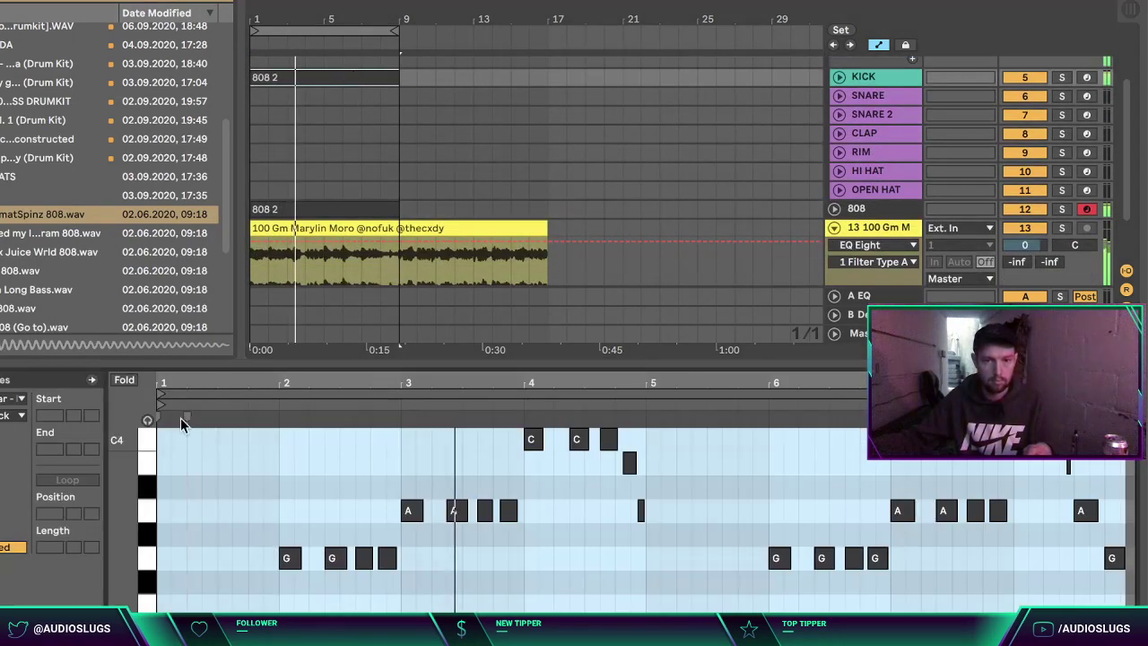
Step: Fold the kick clip's note editor to used pitches and move all G3 and A3 notes down to E3
click(130, 376)
key(space)
click(141, 512)
key(Down)
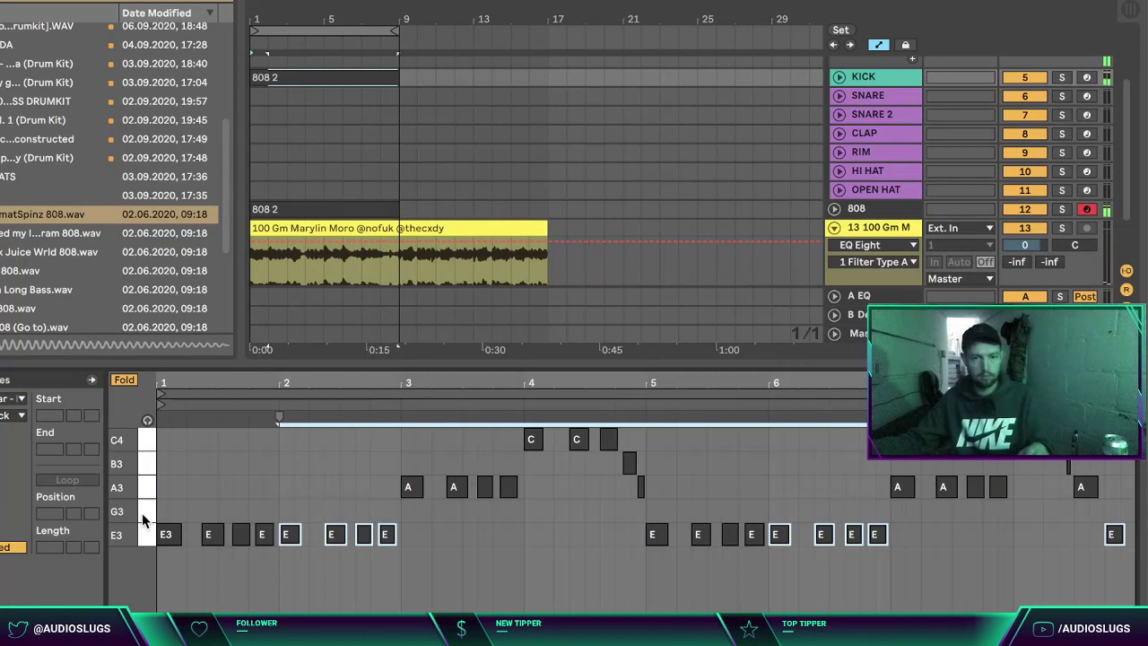
click(146, 488)
key(Down)
key(Down)
Step: Move all B3 and C4 notes in the kick clip down to E3
click(148, 465)
key(Down)
key(Down)
key(Down)
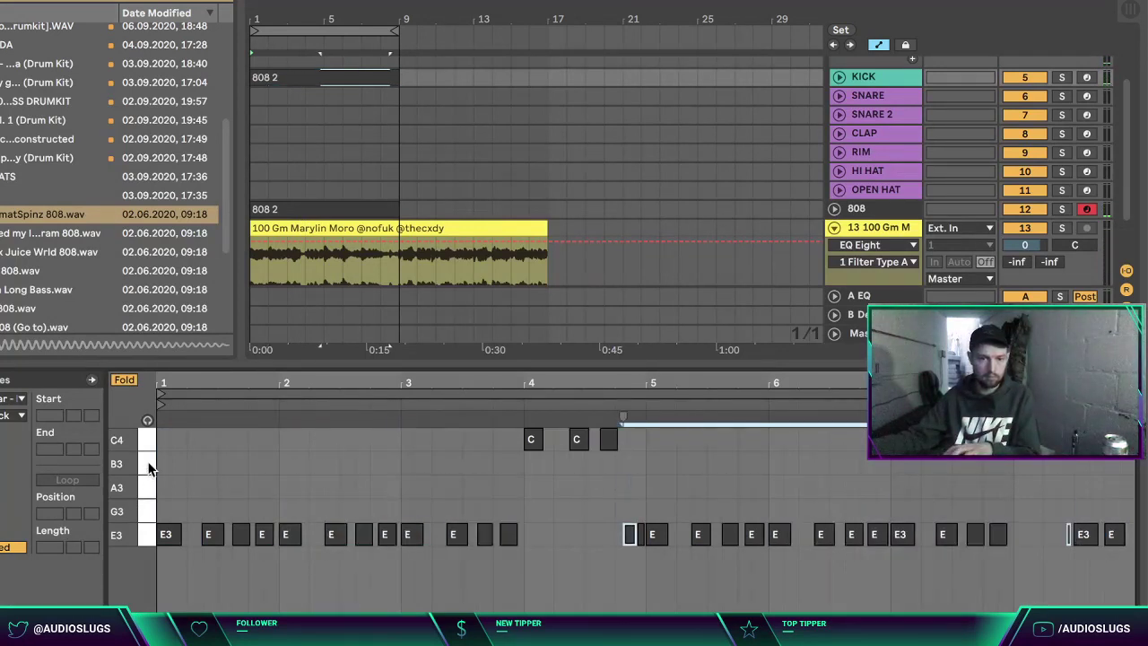
click(148, 440)
key(Down)
key(Down)
key(Down)
key(Down)
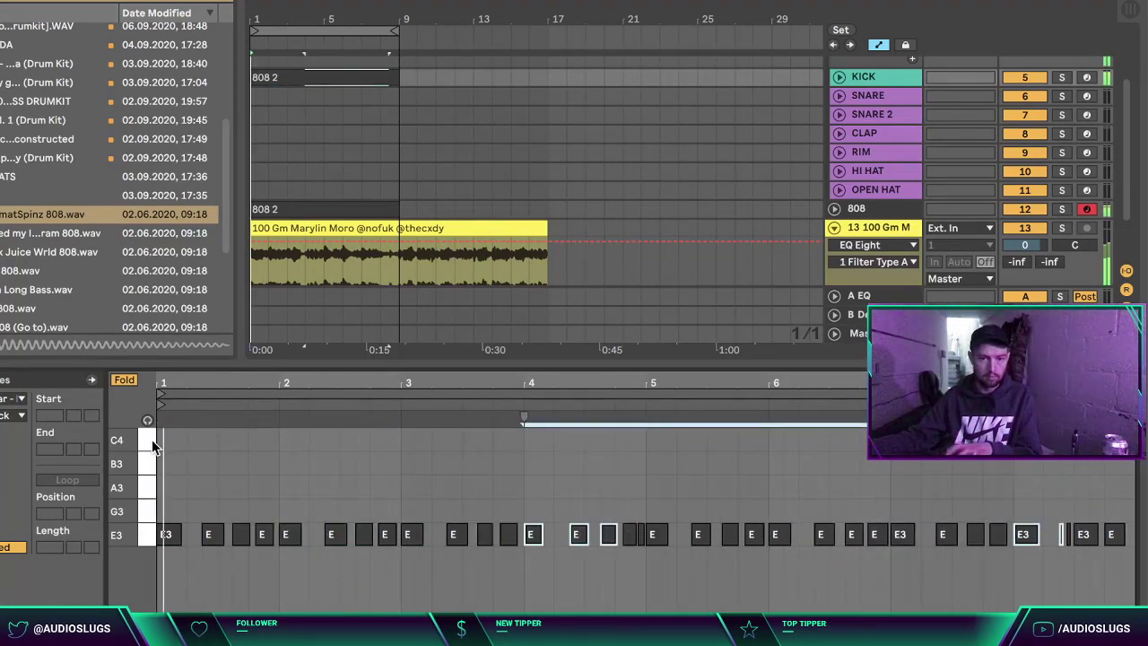
Step: Show all pitches in the kick clip's note editor and move all of its notes lower than E3
click(125, 383)
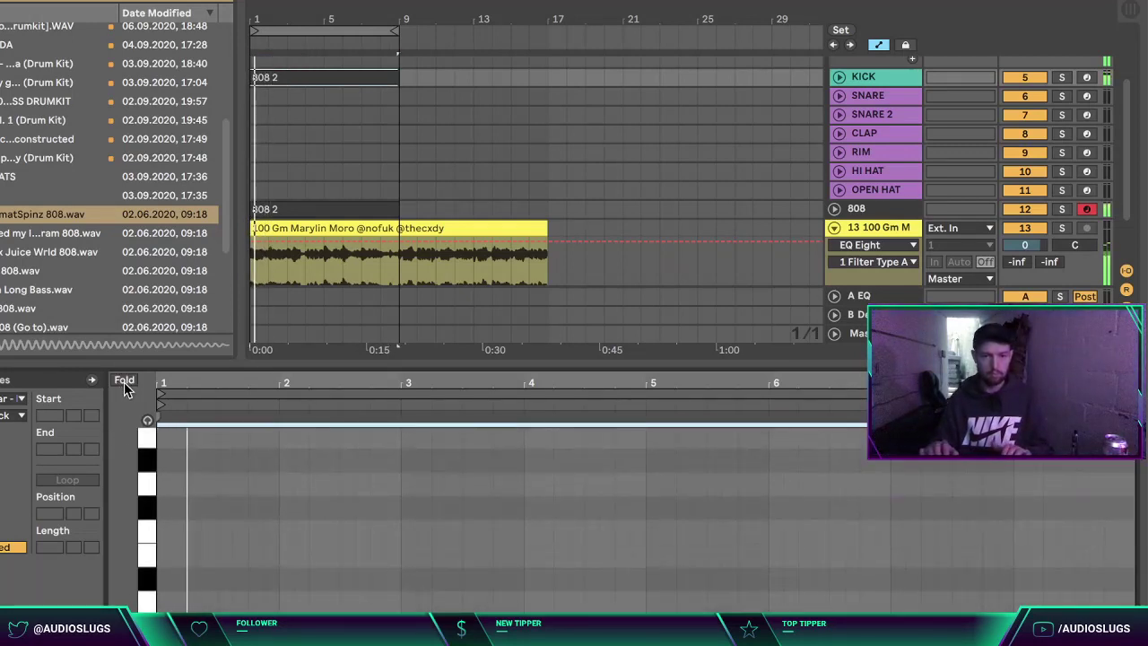
click(288, 588)
click(327, 578)
click(387, 557)
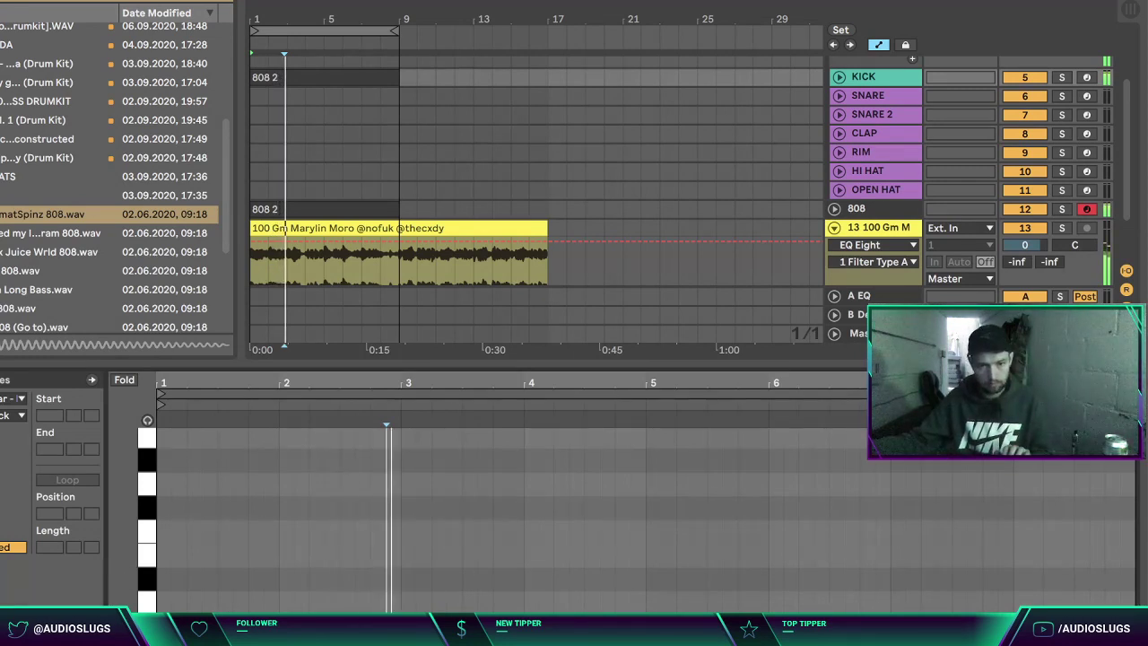
click(397, 549)
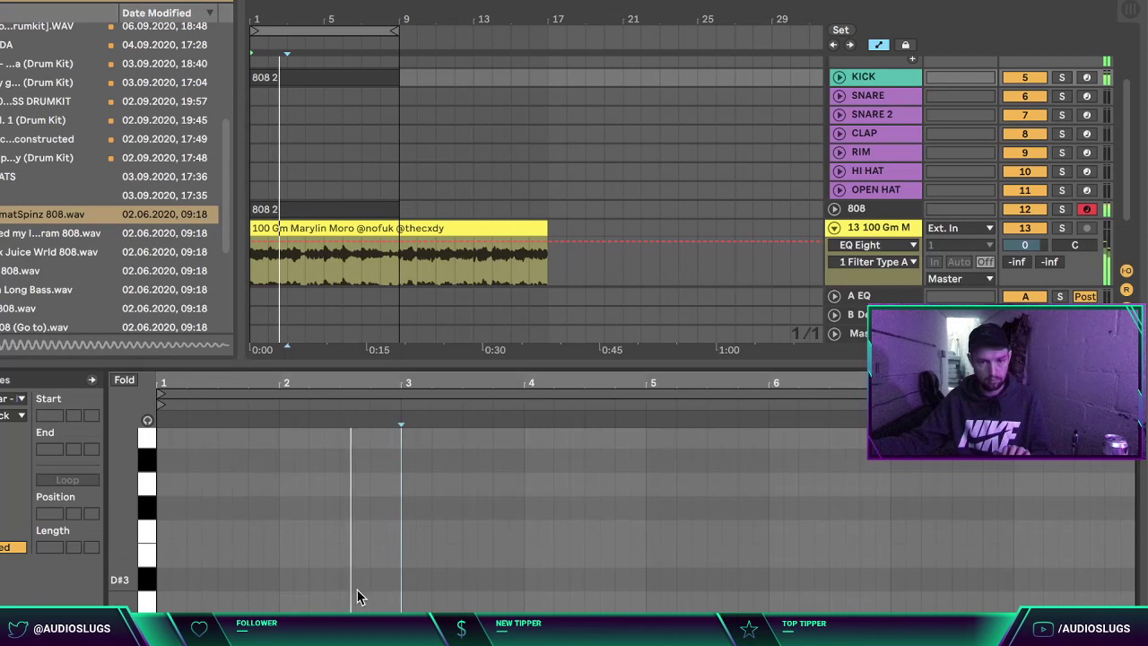
click(416, 530)
Step: Create a four-bar clip on the SNARE track at bar 1 and place the snare hits against the looping beat
drag(325, 103, 182, 81)
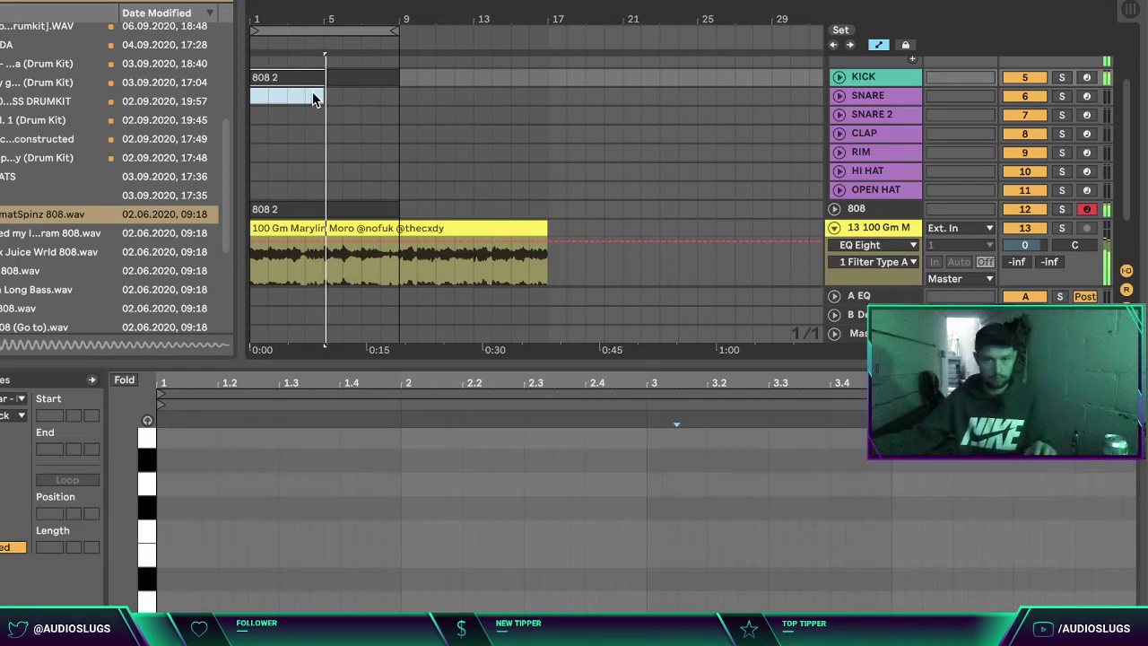
key(ctrl+shift+m)
key(space)
key(space)
key(space)
key(space)
key(space)
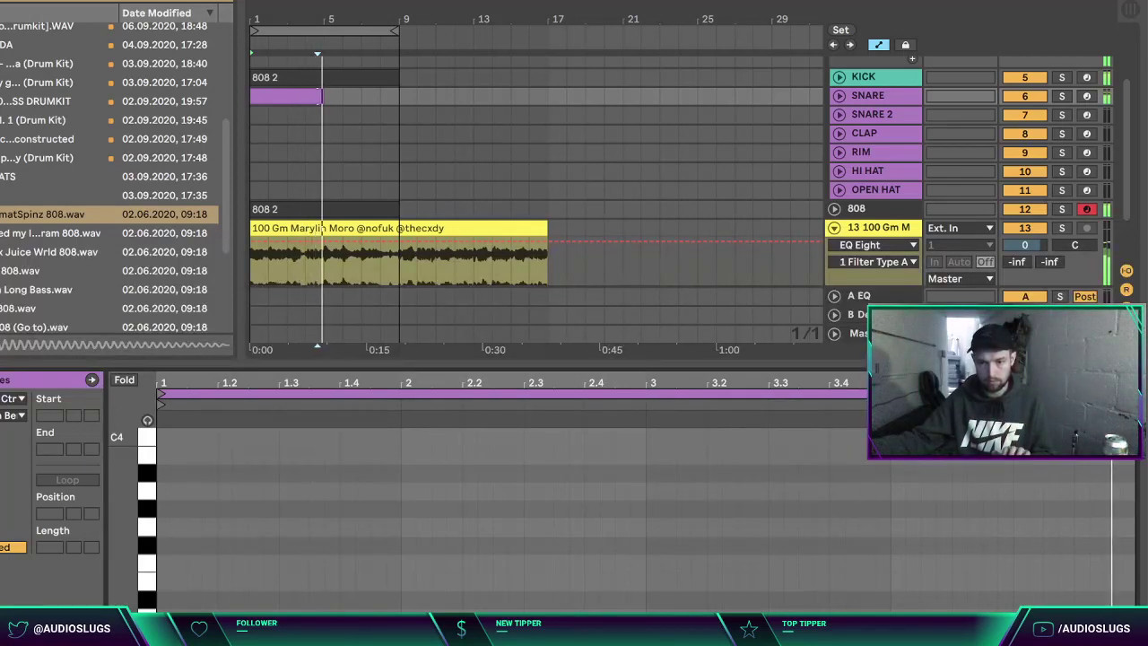
key(space)
key(space)
key(space)
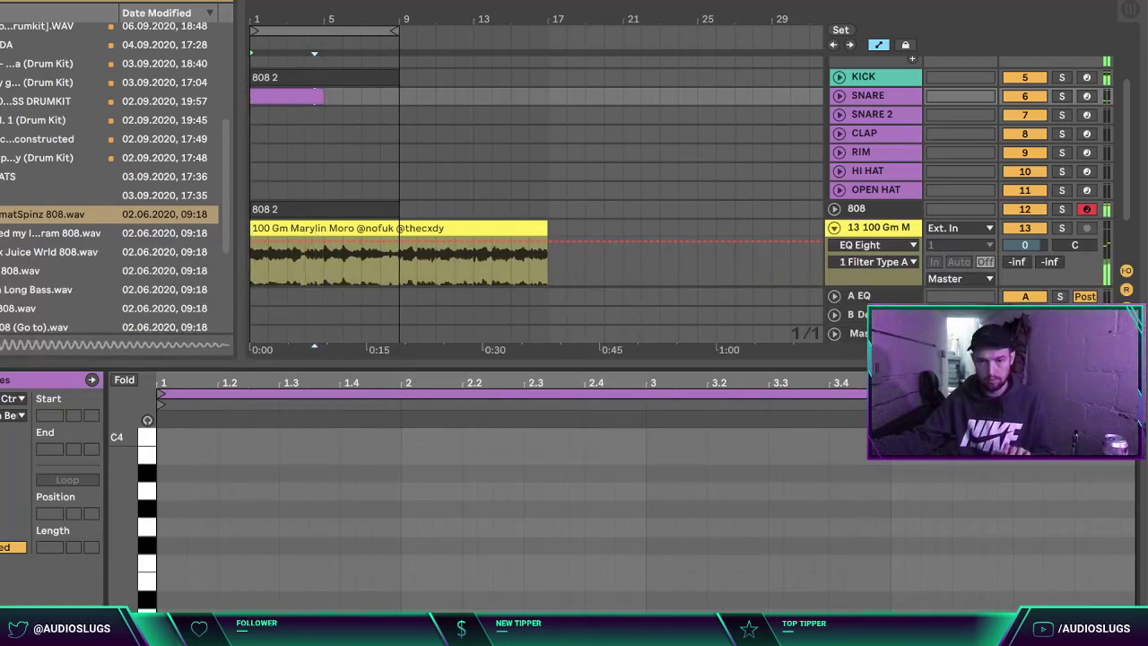
key(space)
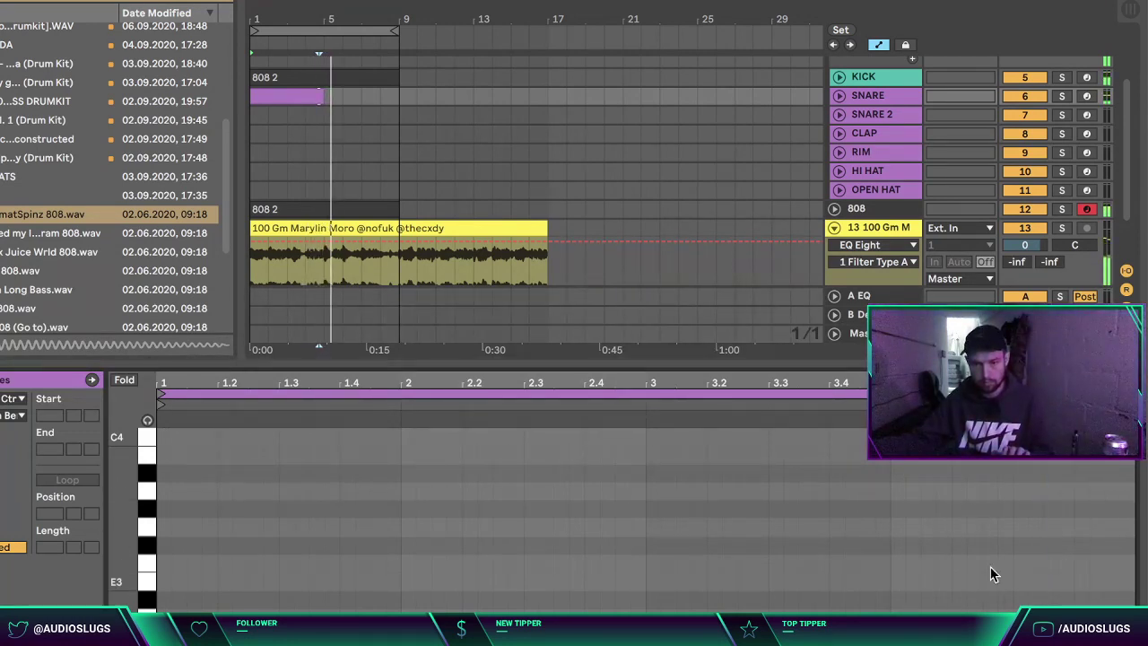
click(879, 415)
click(995, 487)
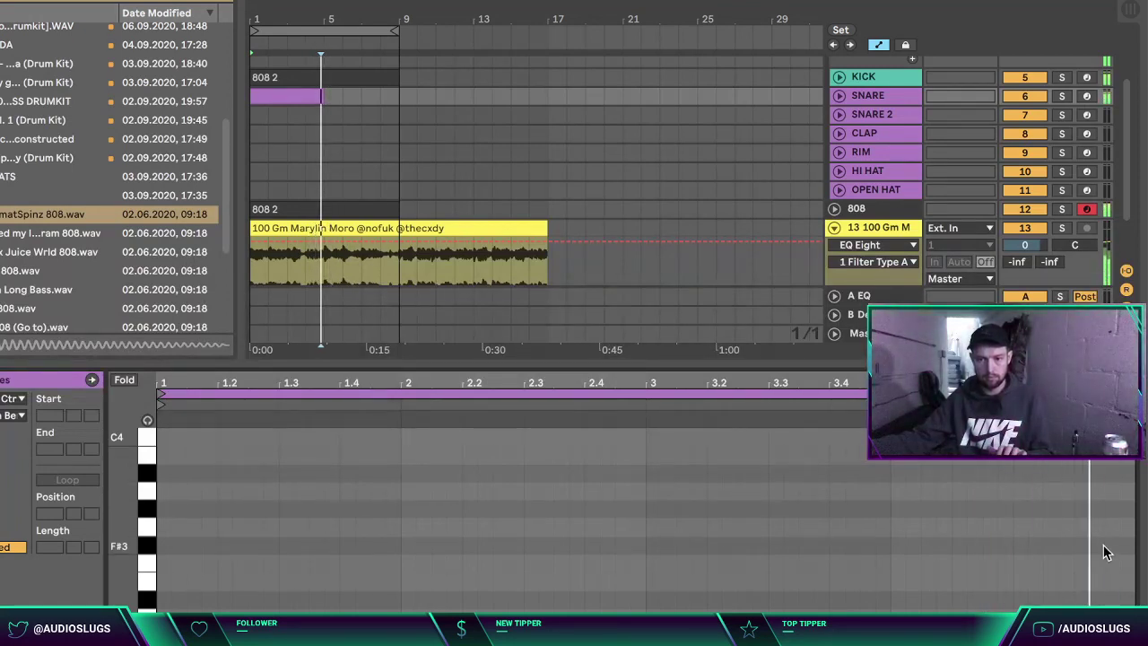
Step: Duplicate the snare clip to fill bars 1 to 8 and copy the pattern onto the SNARE 2 and RIM tracks
key(ctrl+alt+l)
key(space)
key(space)
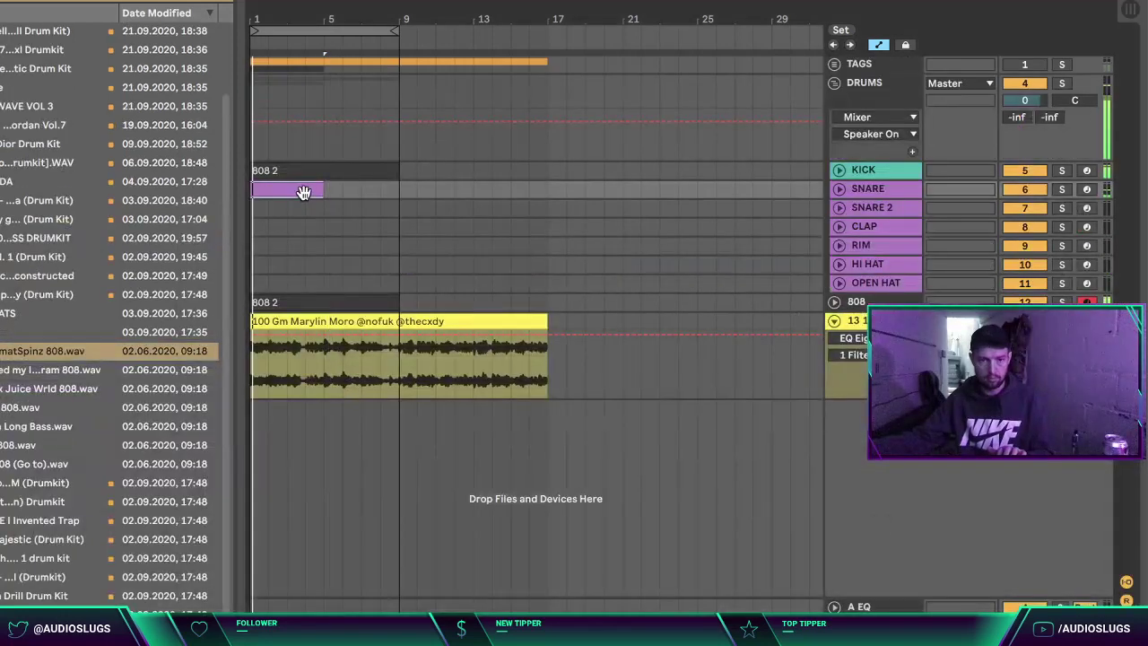
key(ctrl+d)
drag(303, 193, 354, 244)
Step: Delete the empty CLAP track and create a four-bar clip on the HI HAT track at bar 1
click(863, 226)
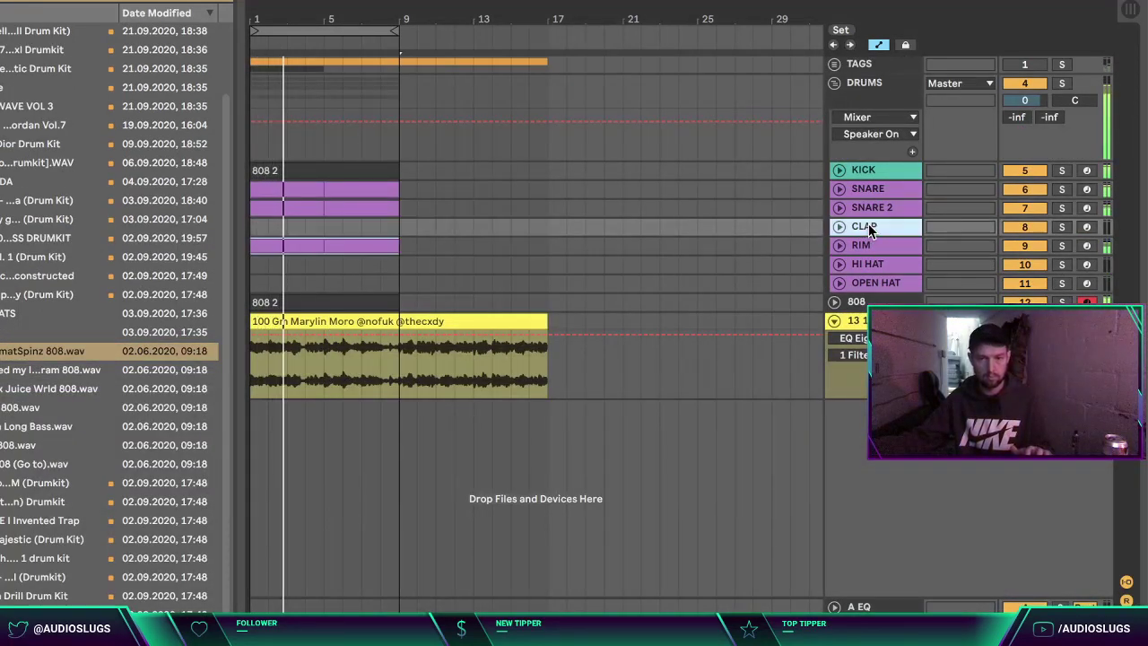
key(Delete)
click(864, 246)
click(839, 246)
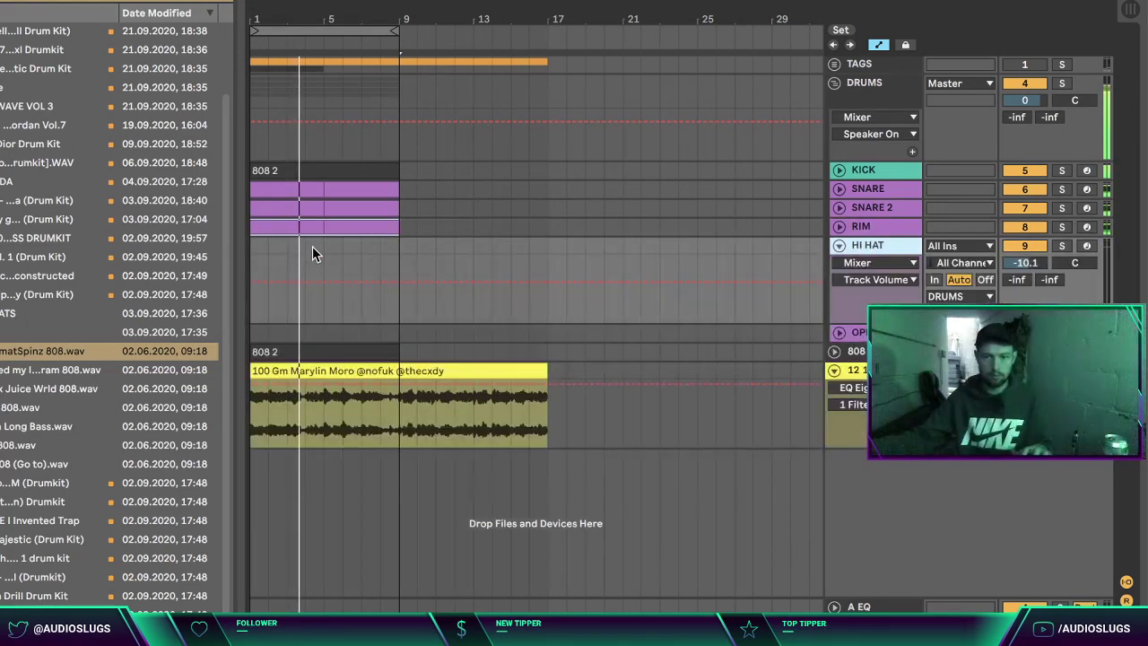
drag(312, 248, 232, 248)
key(ctrl+shift+m)
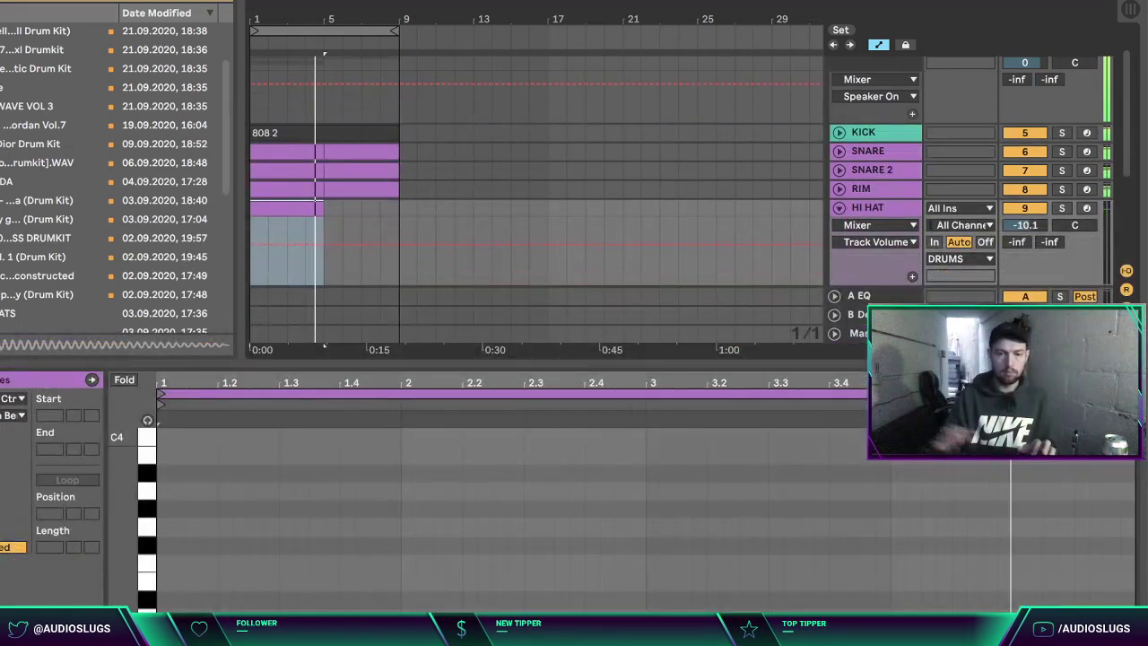
Step: Fill the hi-hat clip with evenly spaced C3 eighth-note hits and add one B2 hit at 1.2.4
double_click(164, 644)
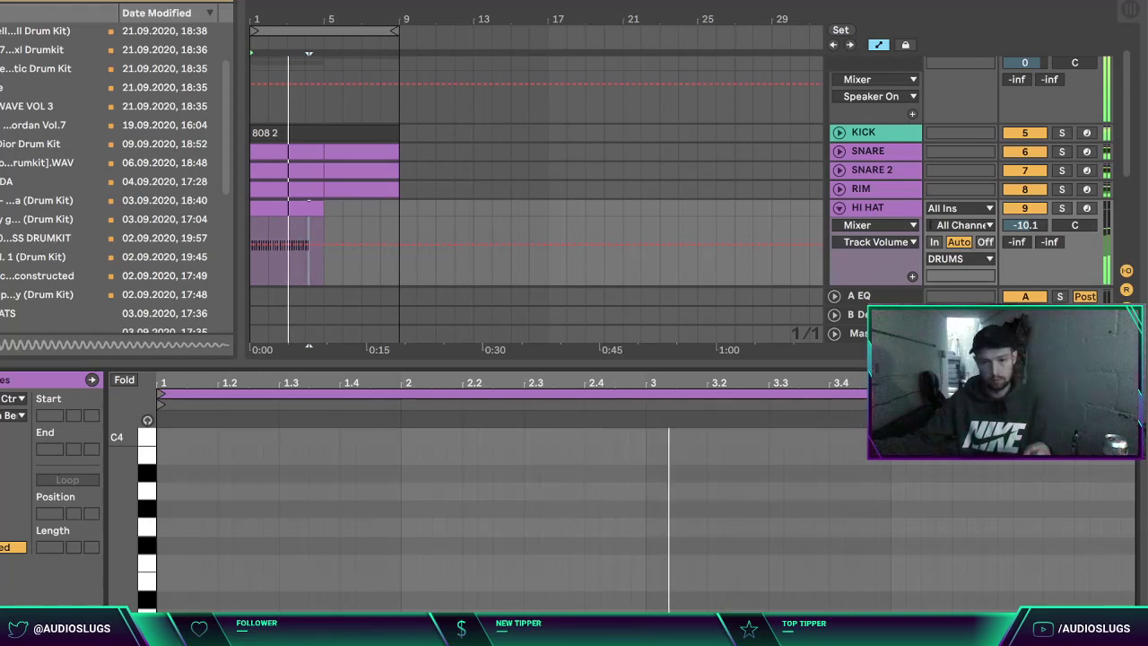
scroll(442, 522, down, 4)
double_click(270, 536)
click(357, 480)
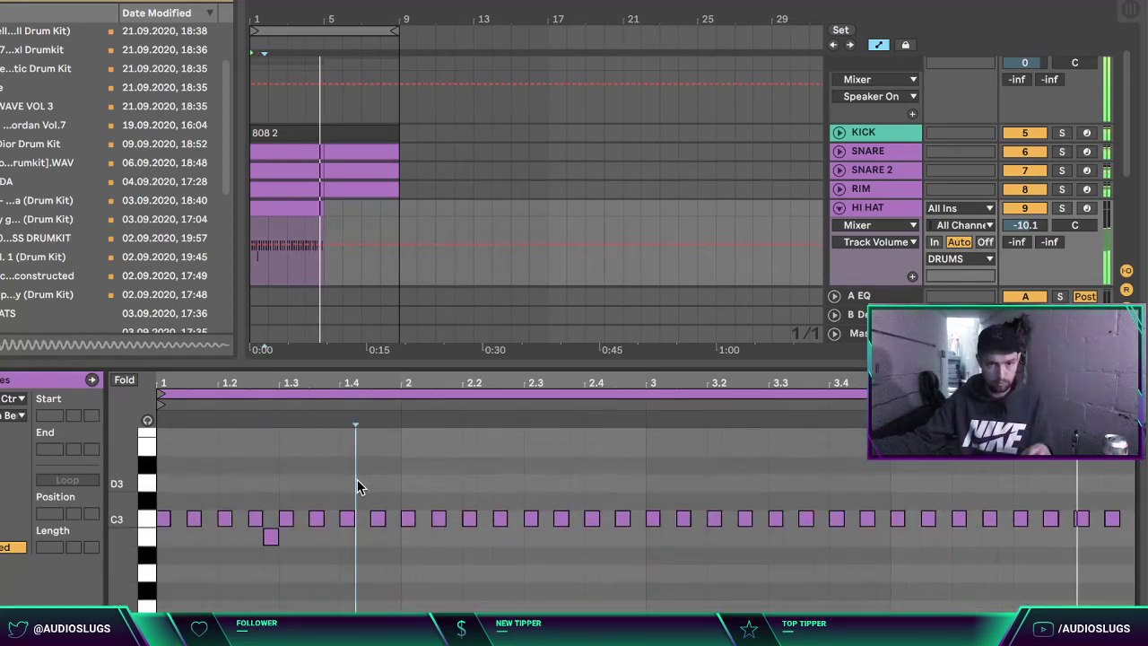
Step: Add two four-note hi-hat rolls: B2 notes from 1.3.3 to 1.4 and A2 notes from 2.2 to 2.2.3
drag(333, 396, 353, 563)
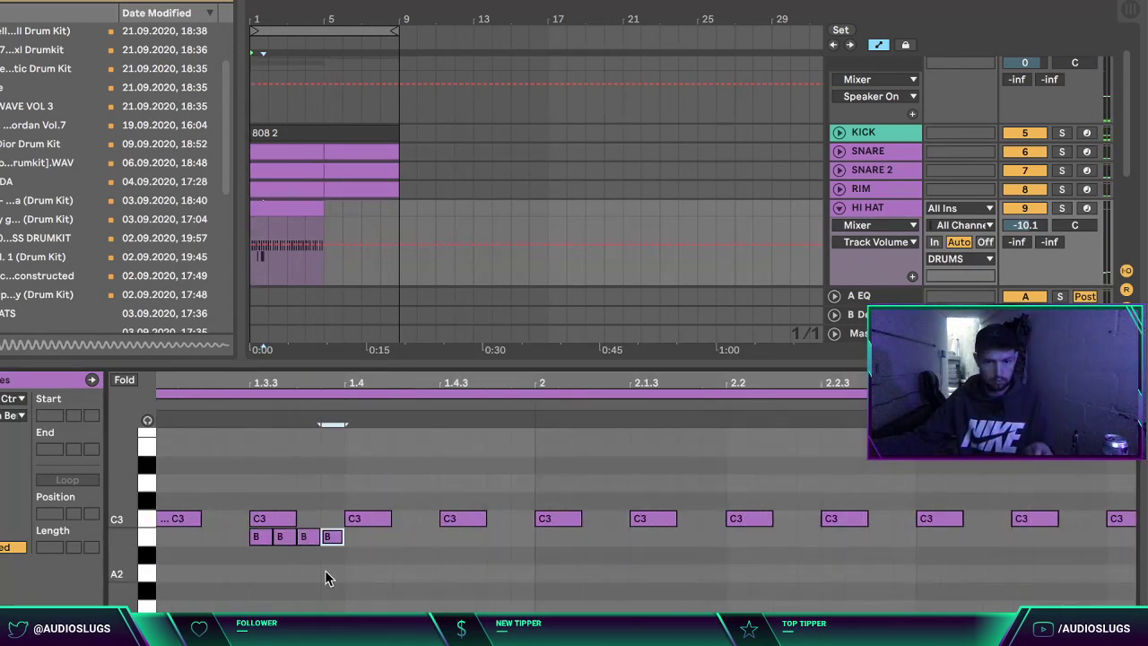
drag(342, 565, 467, 581)
click(553, 565)
mouse_move(553, 583)
mouse_down()
mouse_move(417, 583)
mouse_move(817, 577)
mouse_up()
click(845, 579)
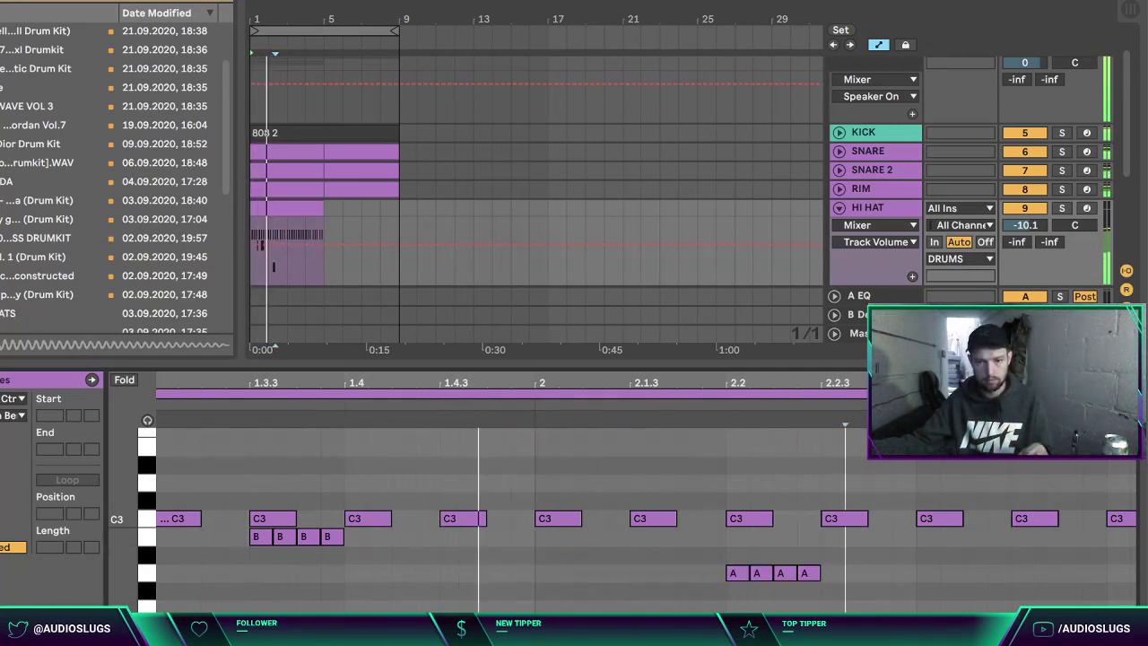
Step: Compress the four-note A2 roll to half its length and duplicate it to make eight notes from 2.2 to 2.2.3
drag(768, 384, 561, 345)
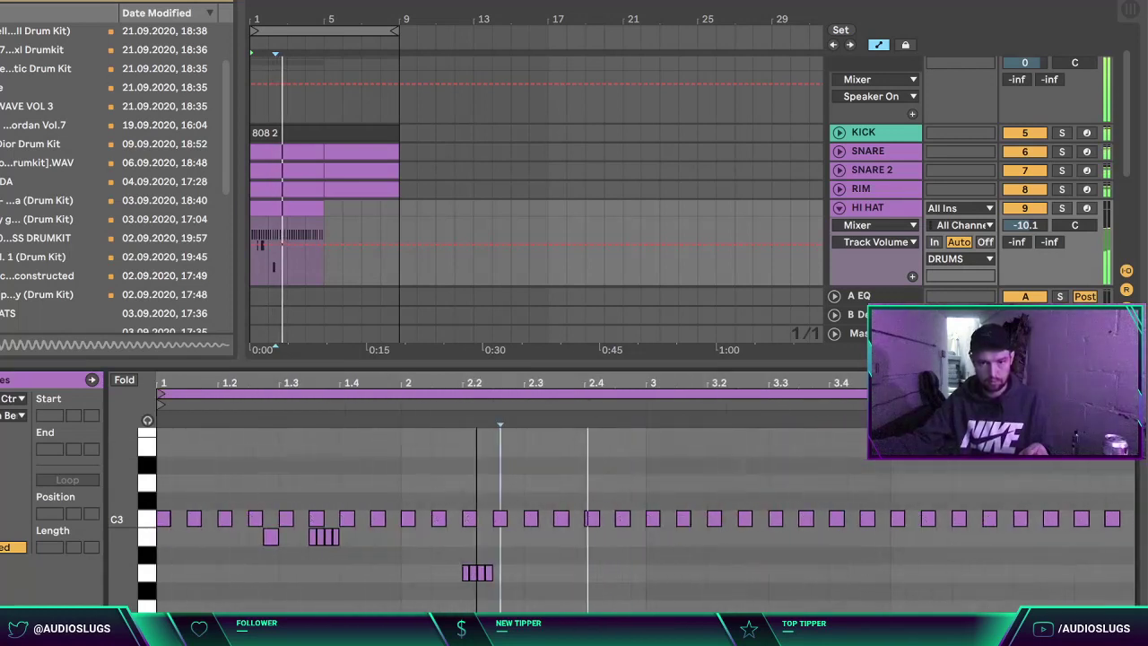
drag(459, 383, 453, 471)
drag(821, 576, 566, 574)
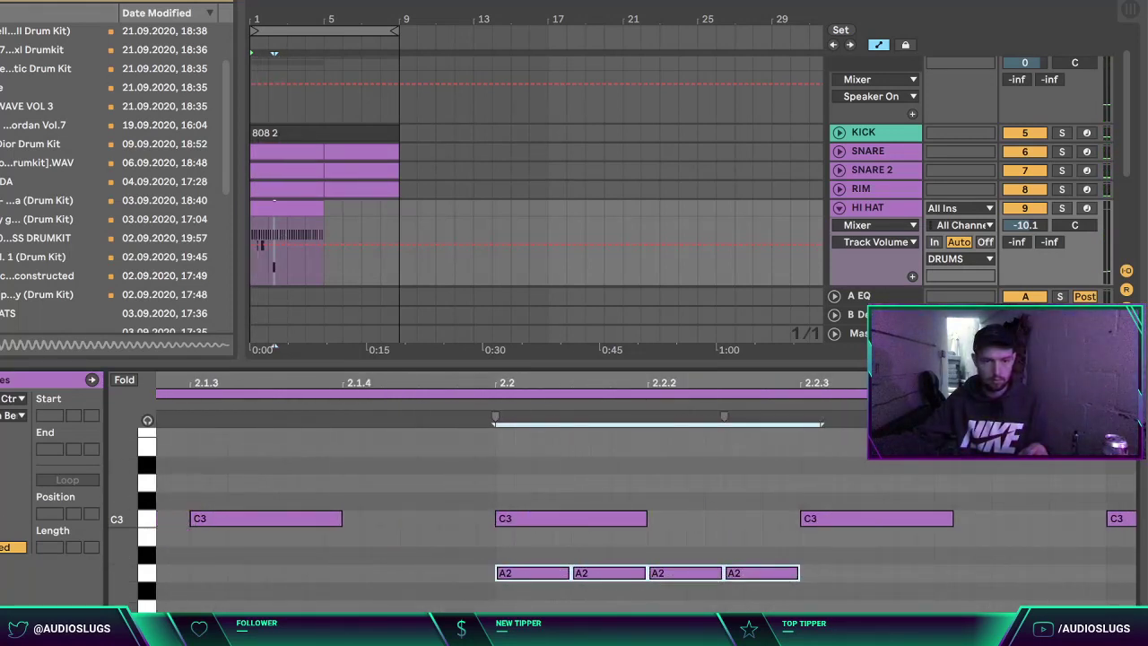
key(super+d)
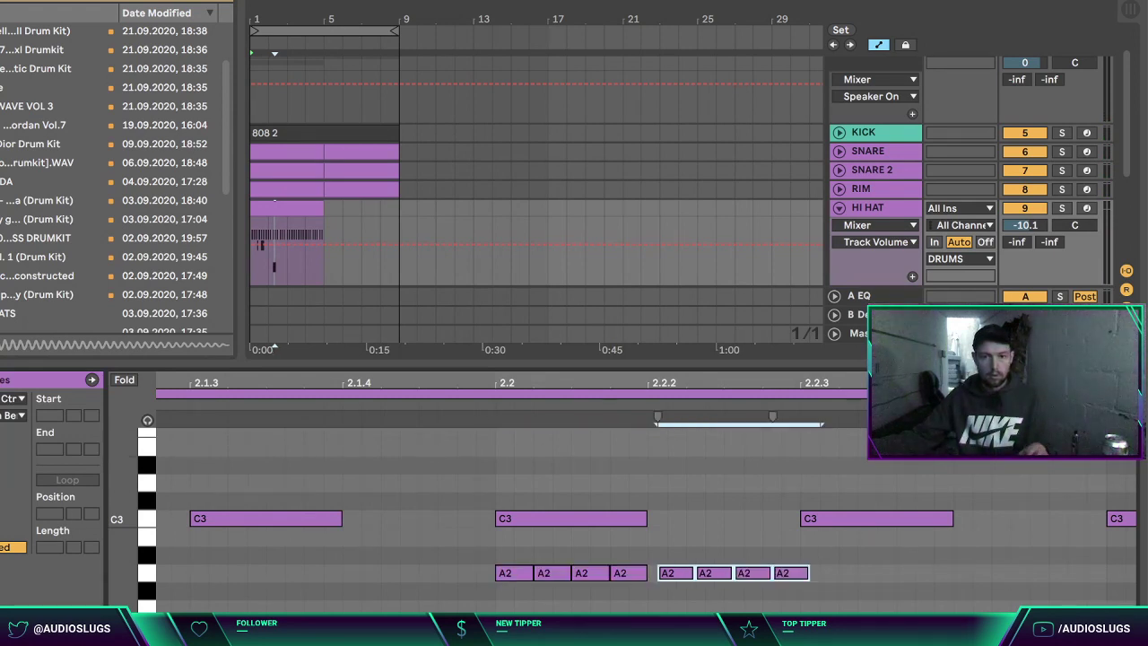
key(Left)
Step: Shift the eight-note A2 roll later so that it starts at 2.2.3
key(space)
drag(584, 386, 466, 405)
key(space)
drag(533, 582, 434, 592)
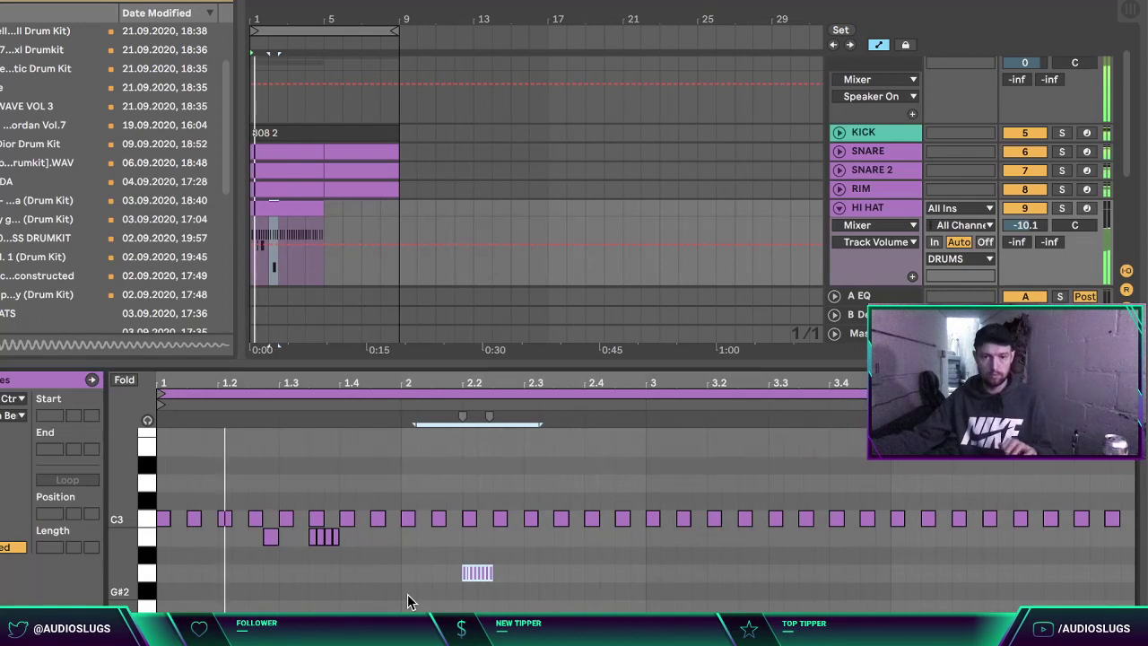
key(Right)
key(Right)
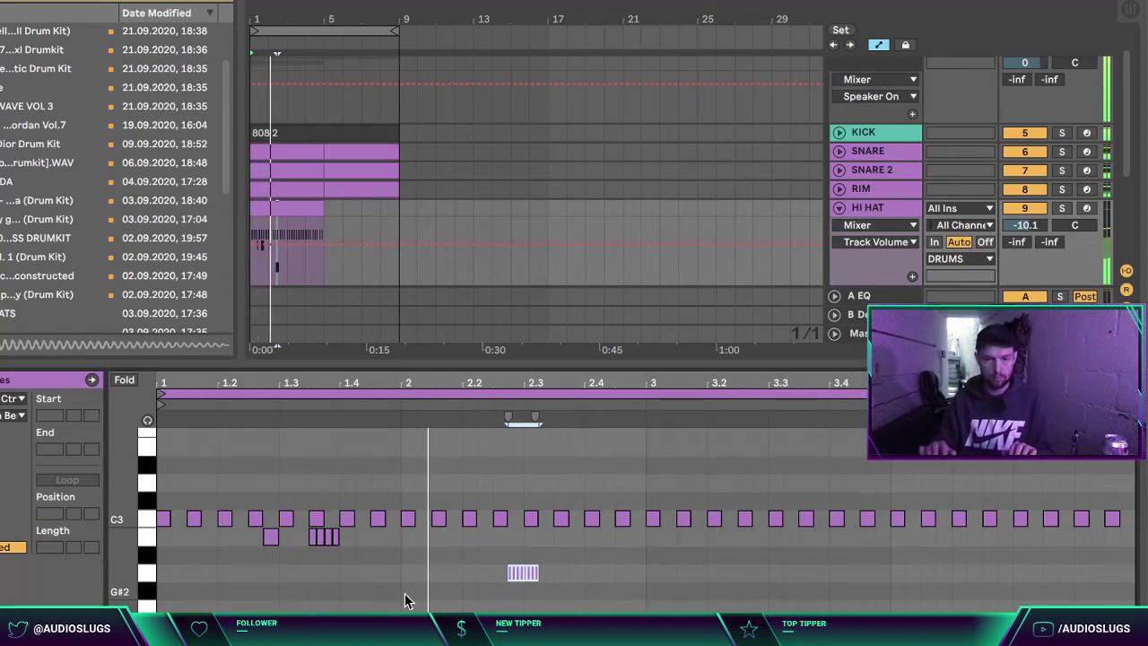
Step: Add B2 hi-hat hits at 3.1.2 and 3.1.4
click(656, 578)
double_click(668, 536)
double_click(699, 536)
click(786, 538)
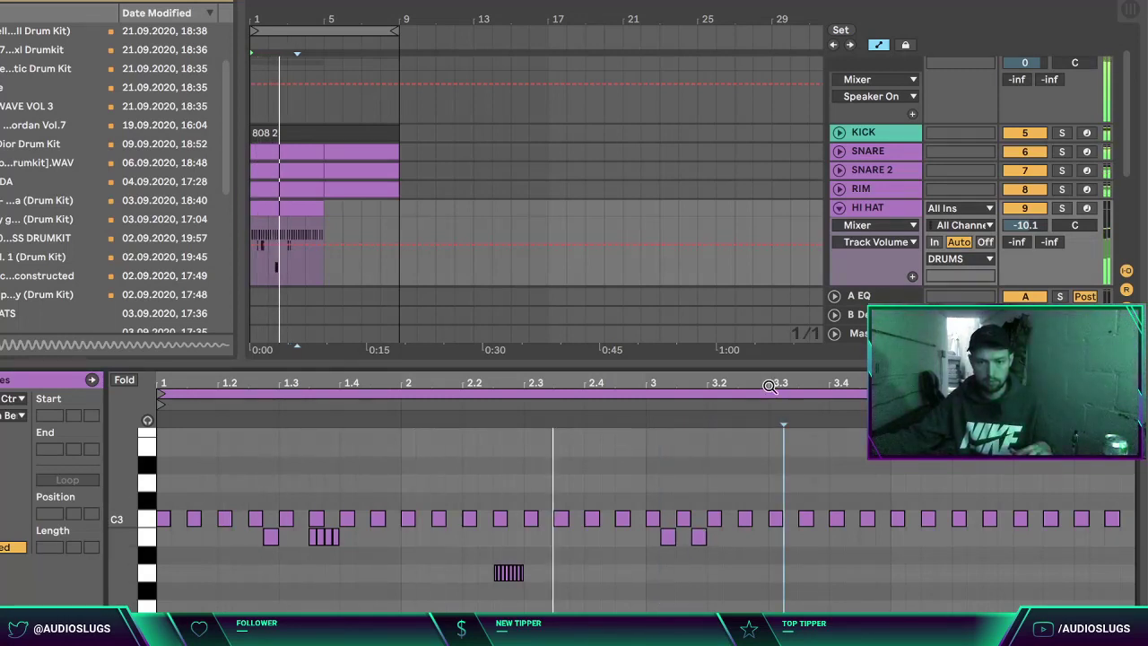
Step: Replace the C3 hits at 3.3 and 3.3.3 with bursts of three short C3 notes at 3.3, 3.3.2 and 3.3.3
drag(769, 384, 758, 548)
click(793, 564)
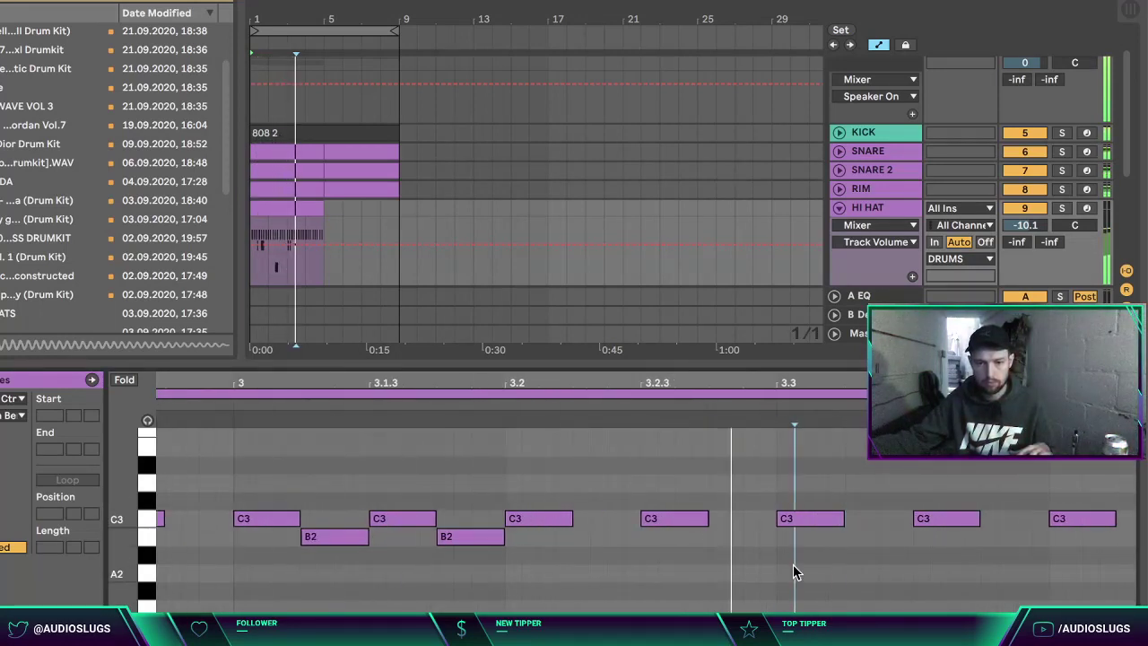
scroll(657, 532, right, 3)
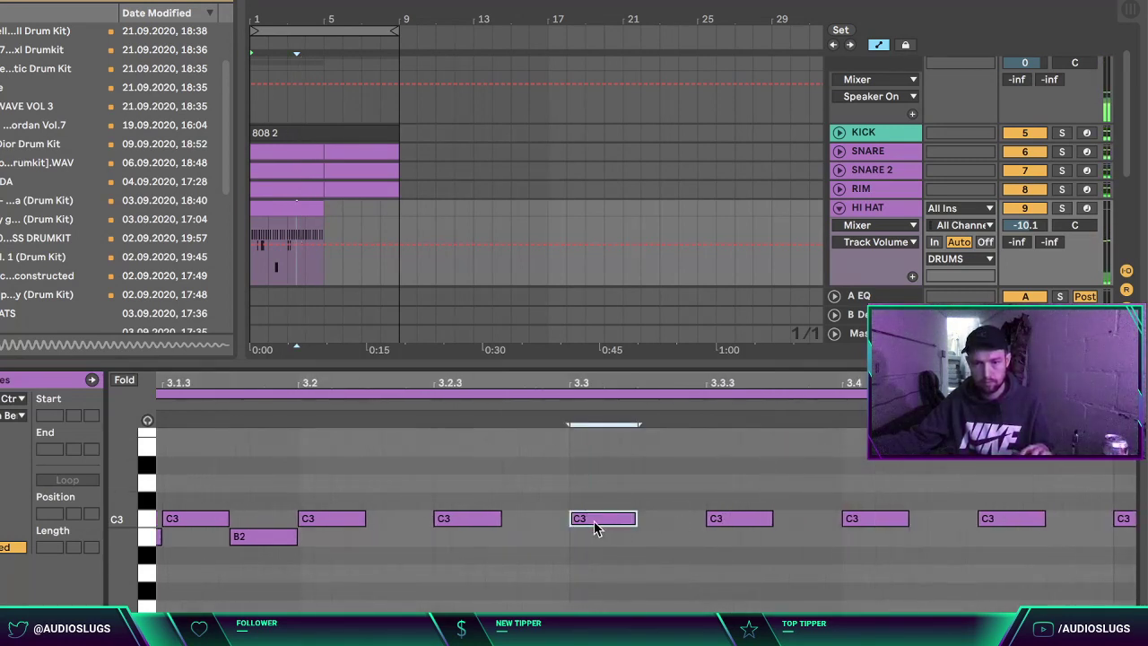
drag(627, 524, 719, 524)
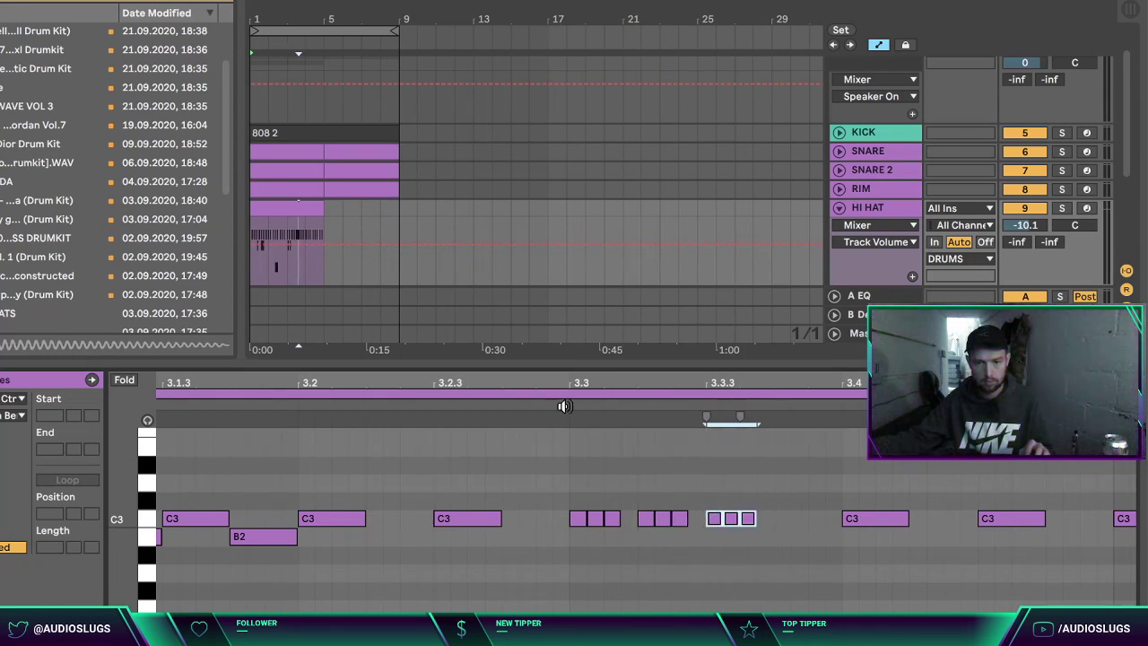
Step: Move the third burst of short hi-hat notes, at 3.3.3, down to B2
drag(588, 384, 641, 314)
key(space)
key(space)
click(847, 589)
drag(817, 499, 798, 533)
key(Down)
key(Right)
key(Down)
key(Up)
key(Left)
Step: Add a B2 hi-hat run from 4.2 to 4.3, with two sixteenth notes followed by four thirty-second notes
click(921, 564)
click(952, 596)
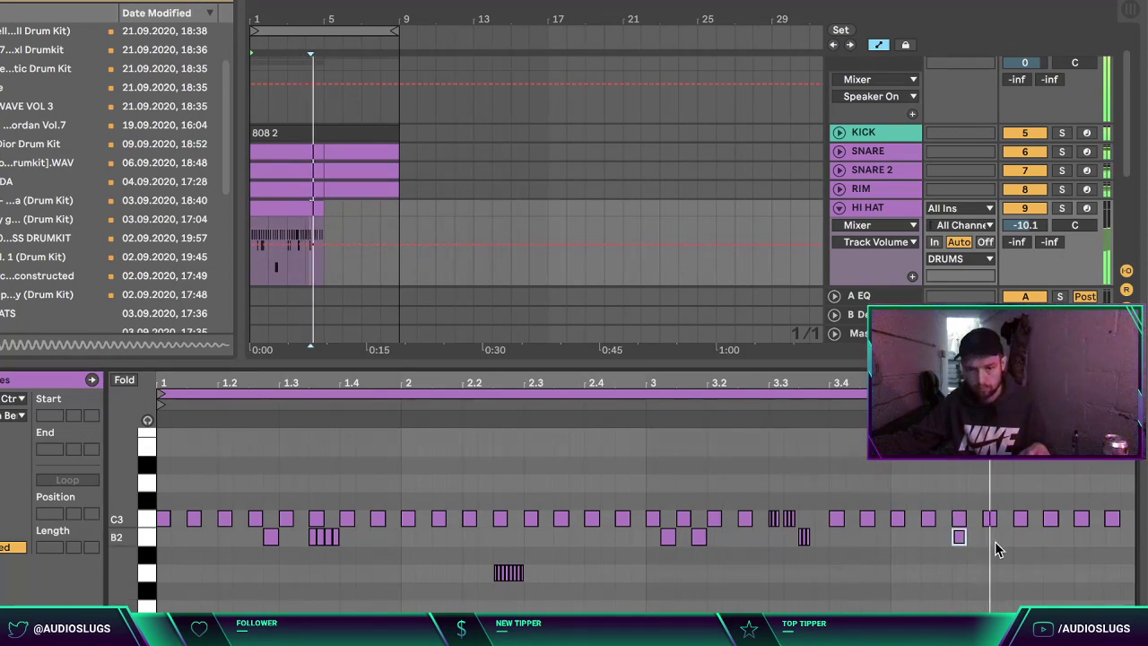
key(plus)
key(plus)
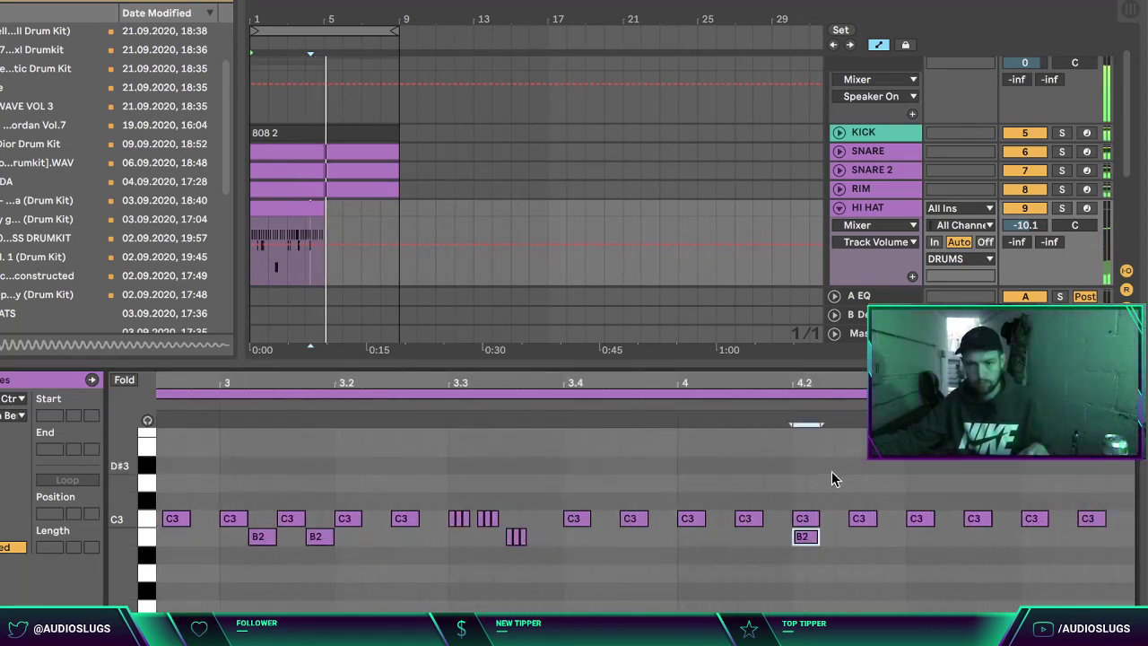
key(ctrl+d)
drag(838, 539, 885, 536)
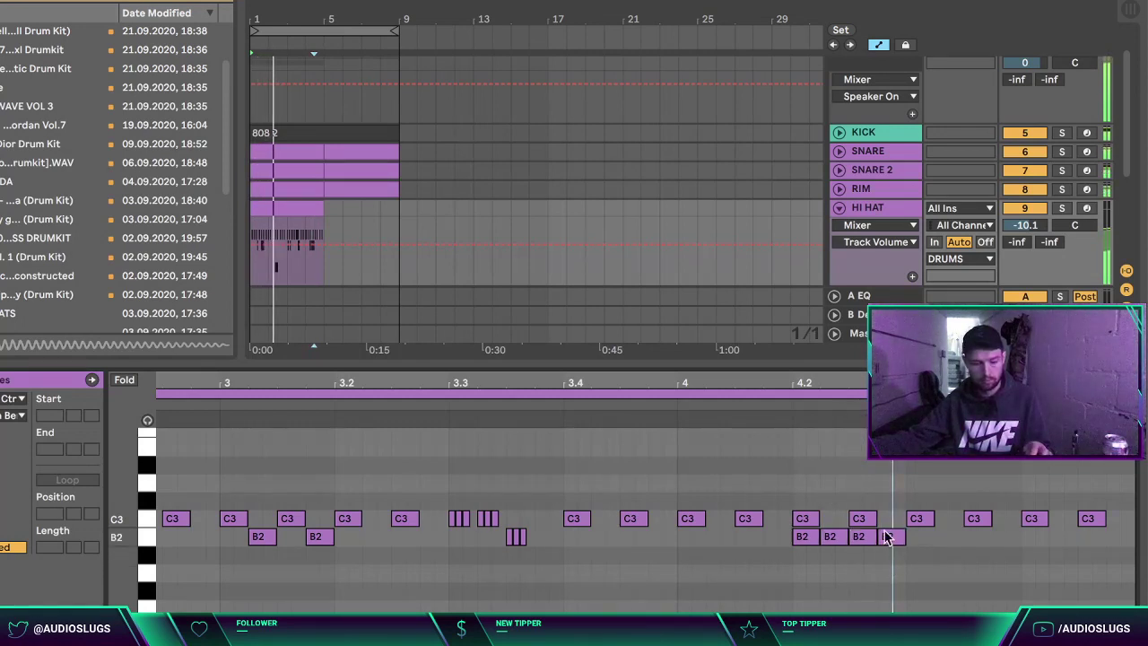
key(ctrl+d)
click(509, 583)
click(738, 587)
drag(923, 383, 923, 361)
click(1054, 577)
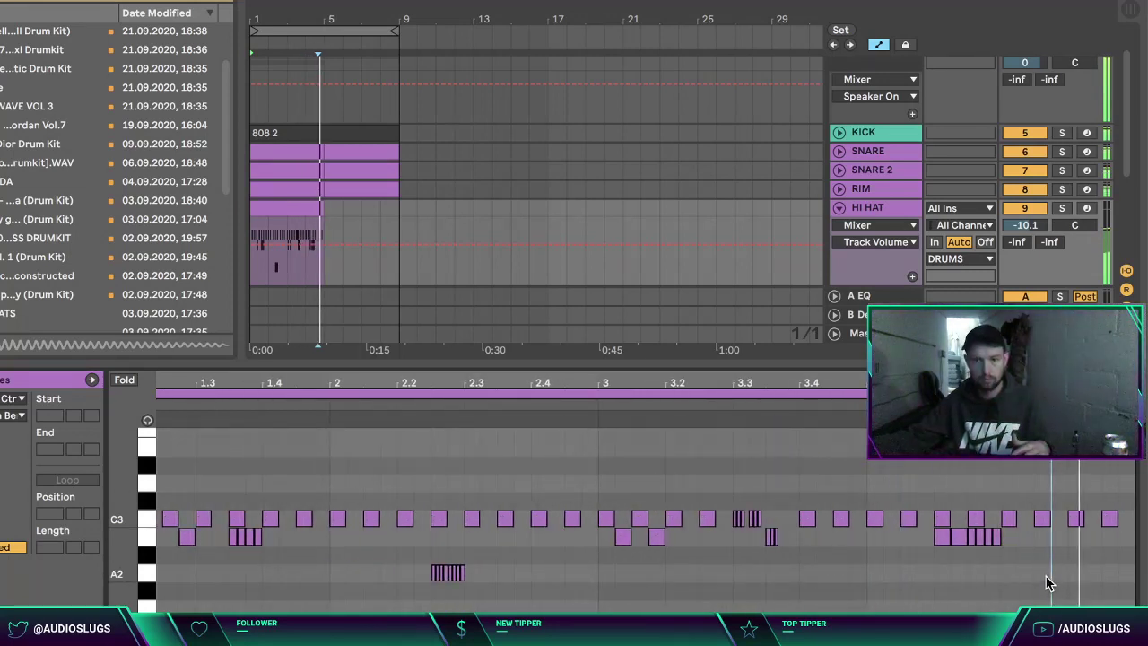
Step: Duplicate the hi-hat clip to bar 5 and collapse the HI HAT track
key(ctrl+d)
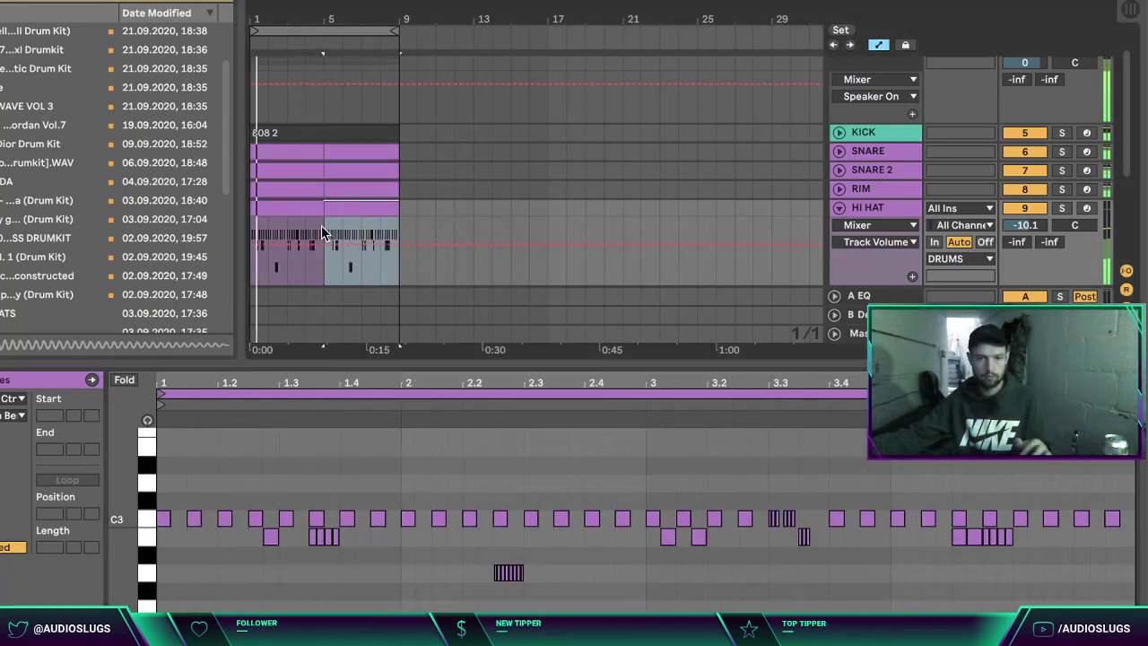
key(ctrl+alt+l)
click(853, 248)
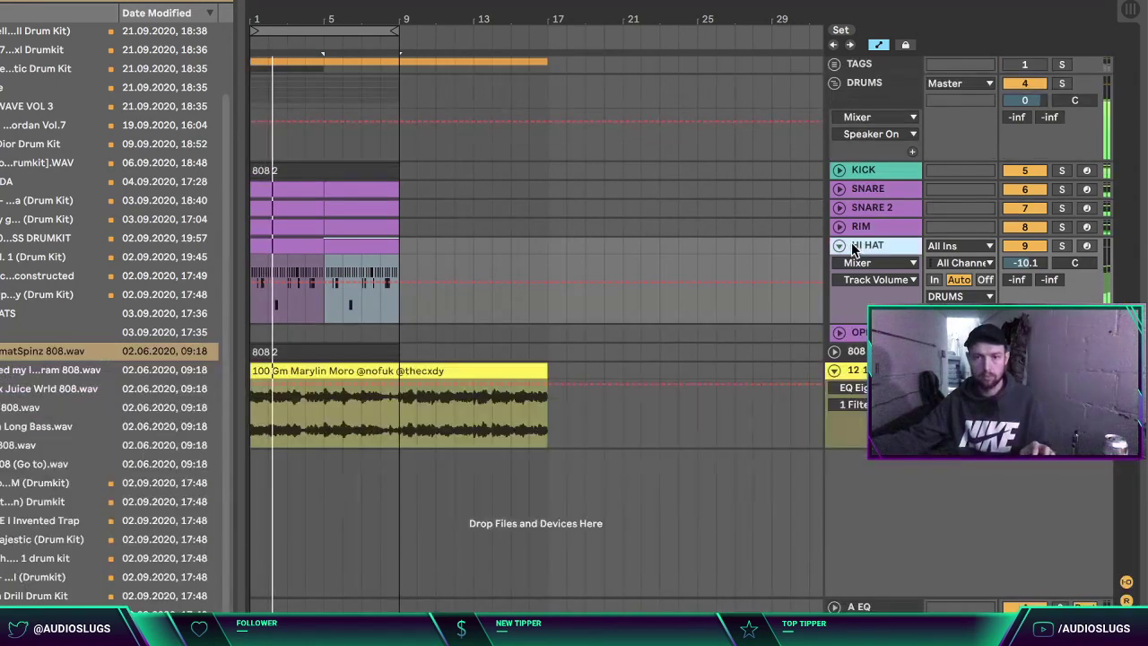
key(u)
Step: Create a four-bar clip on the unfolded OPEN HAT track at bar 1 and place open-hat hits in bars 1 and 2
key(Down)
key(u)
drag(327, 296, 235, 261)
key(ctrl+shift+m)
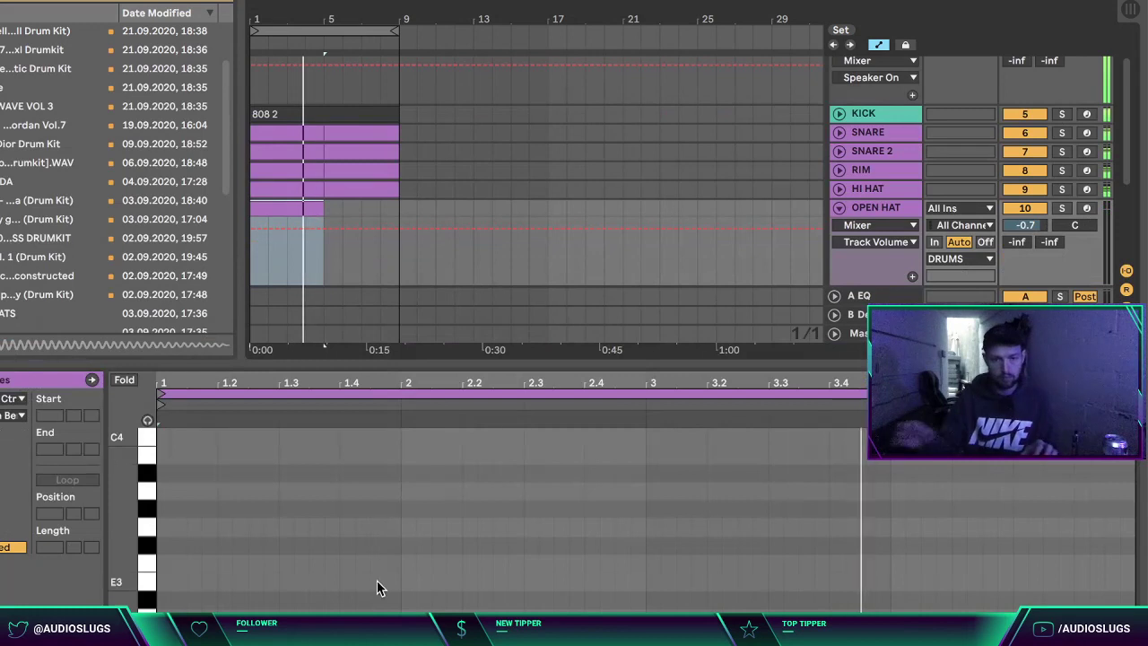
click(254, 245)
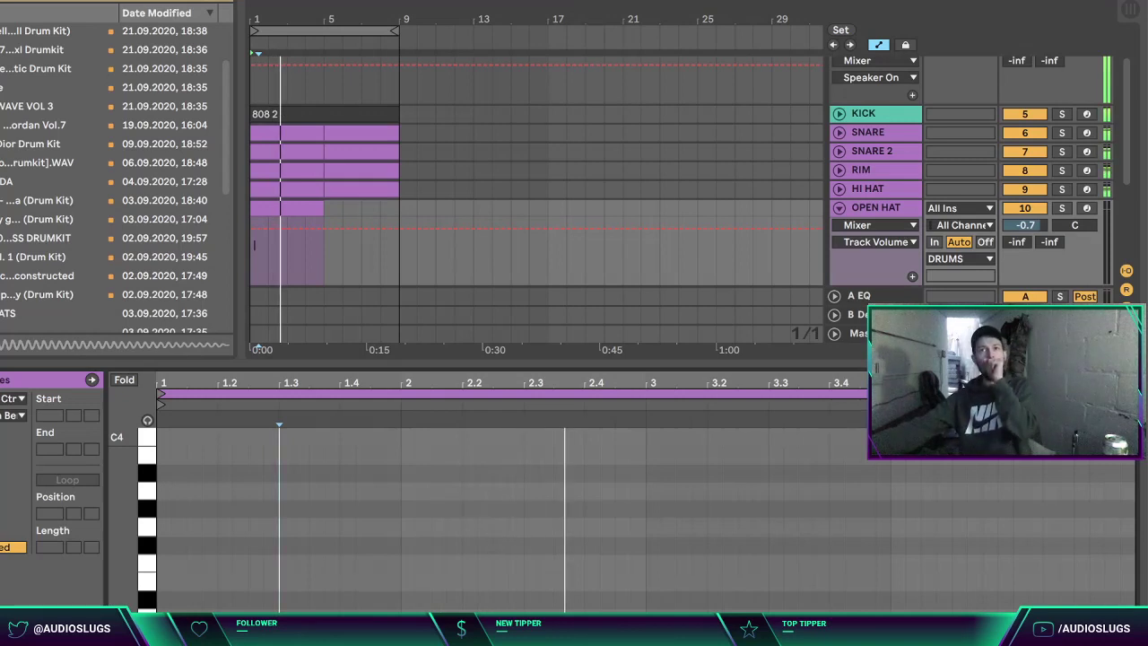
key(space)
key(space)
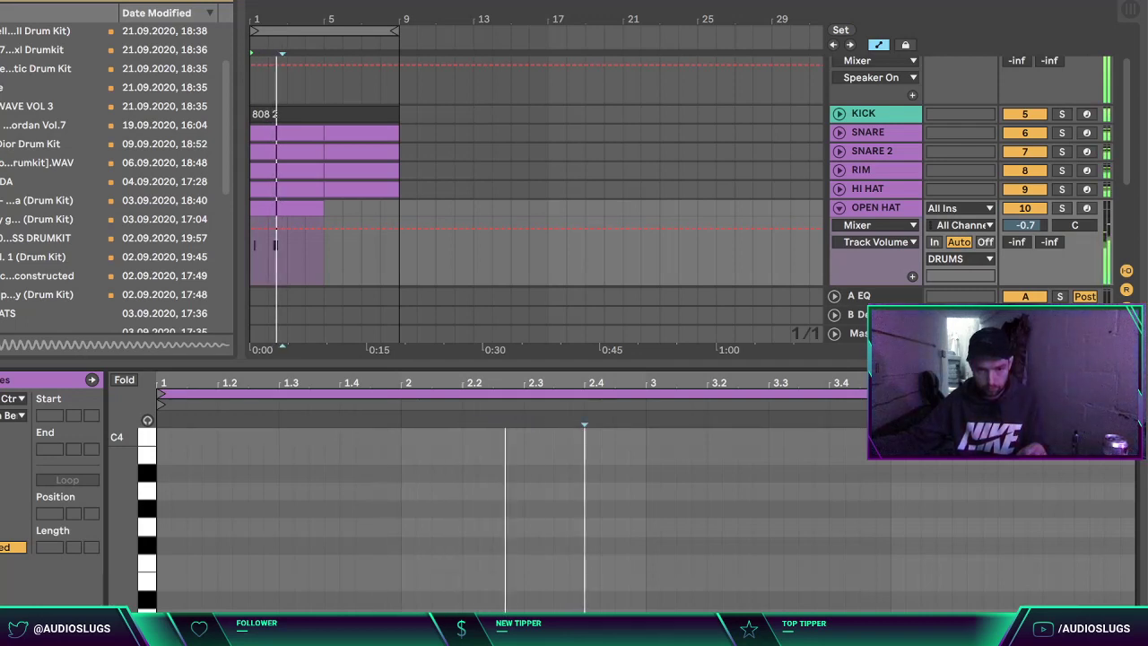
Step: Duplicate the first two bars of the open-hat clip three times to fill bars 1 to 8, with the track volume at -1.1
drag(283, 255, 211, 201)
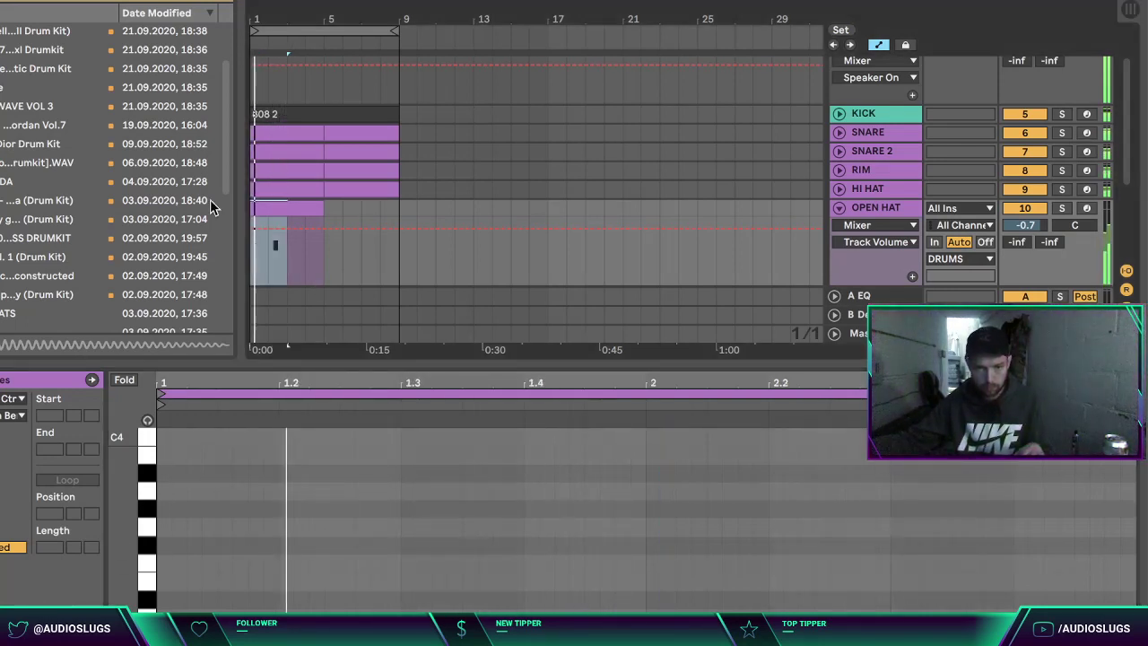
key(super+d)
key(super+d)
key(super+d)
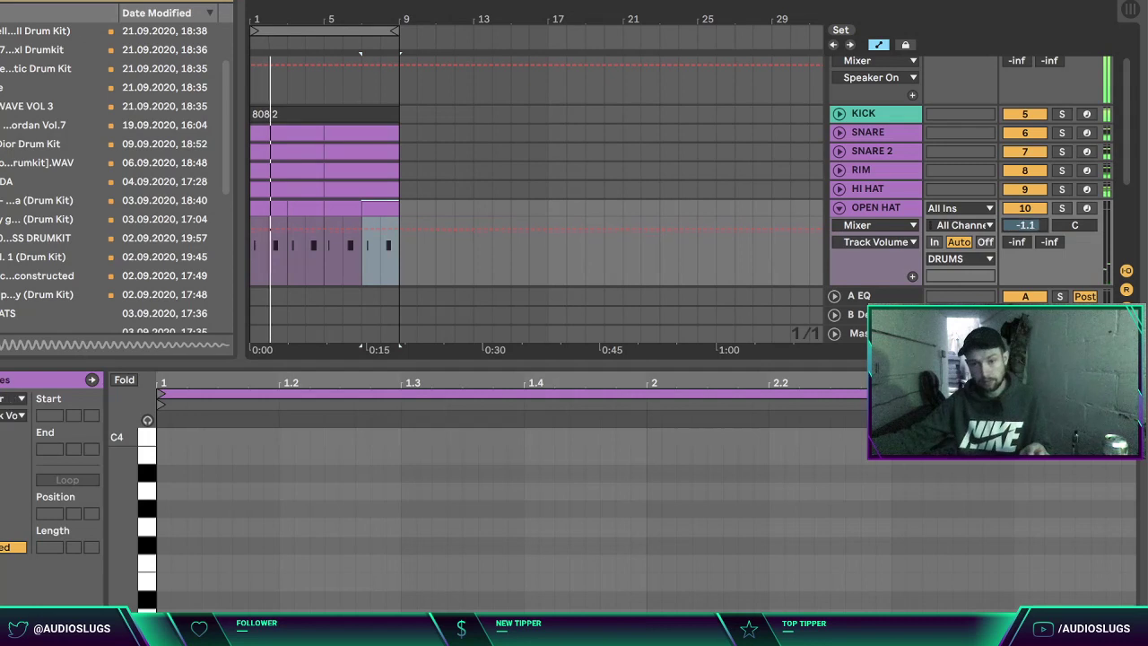
Step: Collapse the OPEN HAT track, the DRUMS group and the Marylin Moro loop track
click(886, 208)
key(Left)
key(Up)
key(Up)
key(Up)
key(Up)
key(Up)
key(Up)
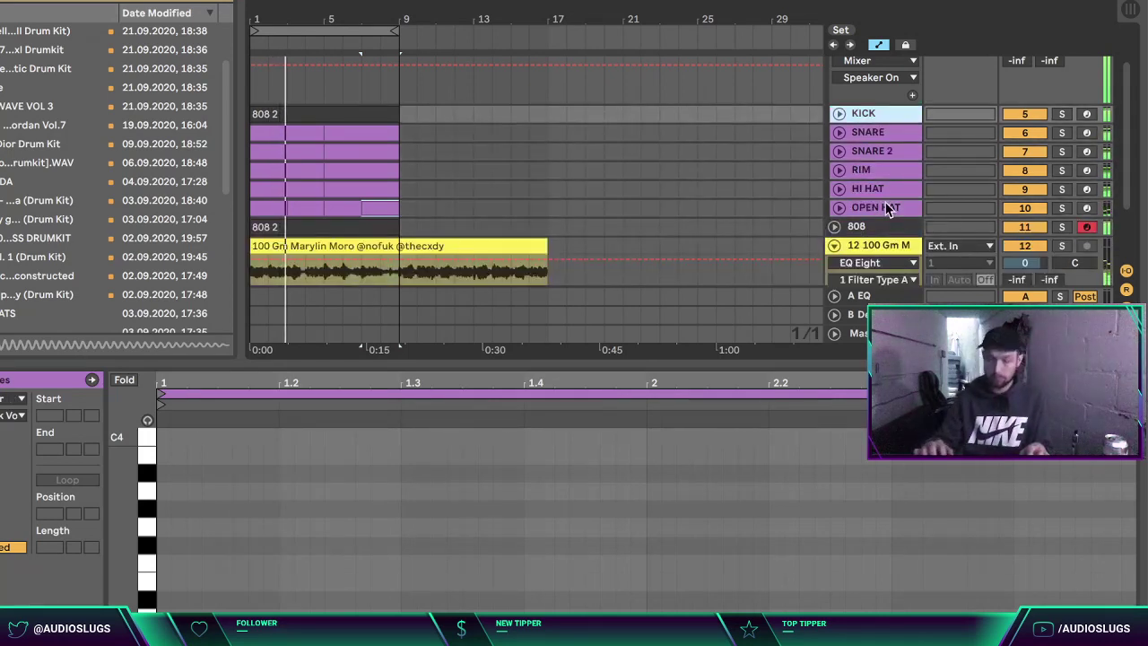
key(Left)
key(Down)
key(Left)
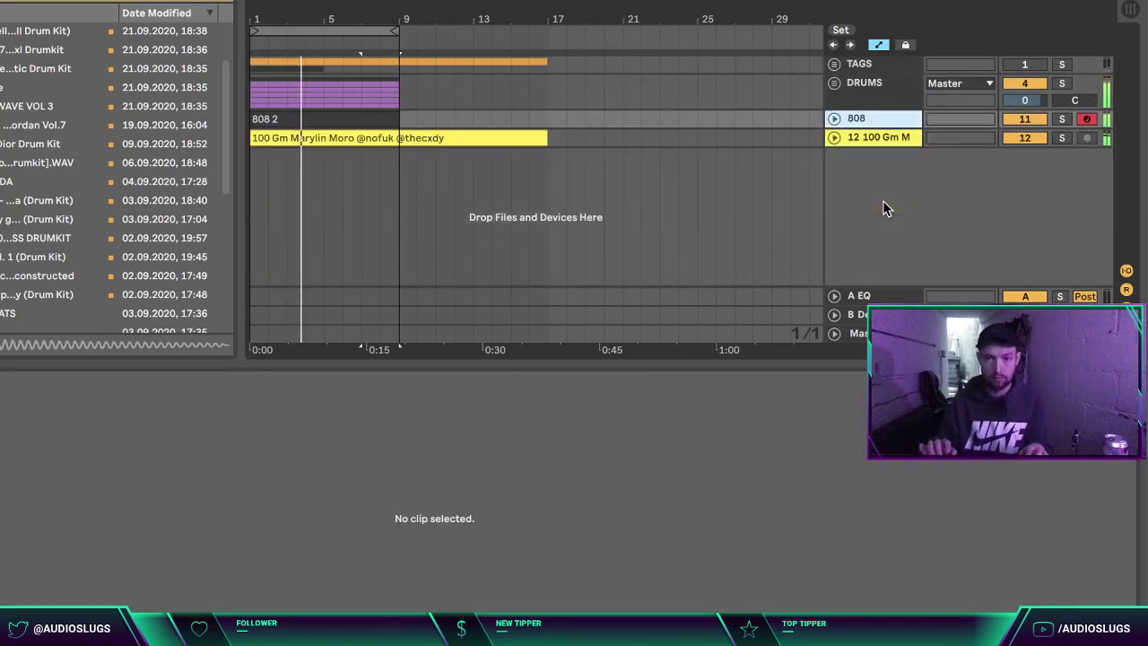
Step: Browse past the drum kits and one-shot packs to the instruments, and add a Simpler on a new track below the melody sample
click(492, 137)
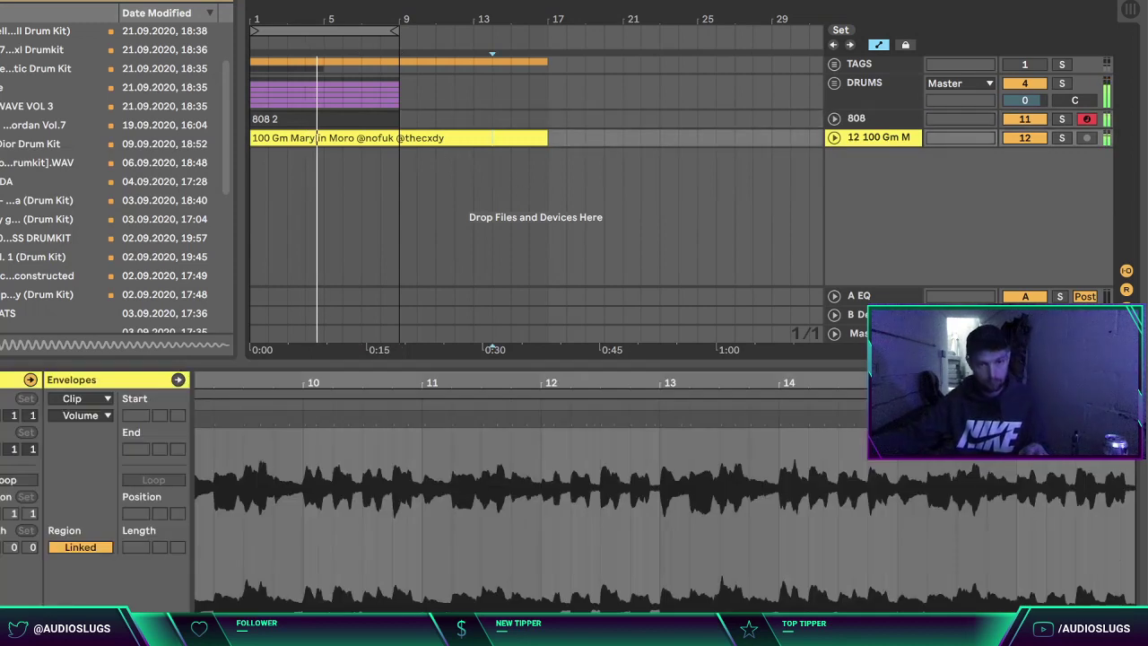
key(ctrl+alt+l)
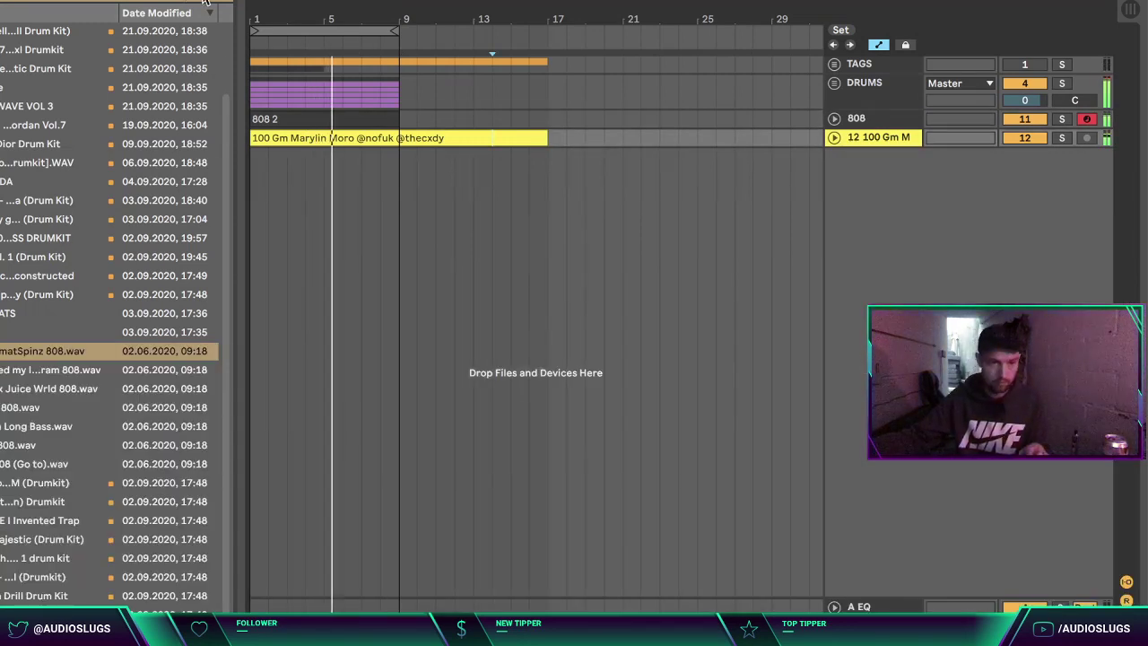
click(2, 50)
key(Down)
key(Down)
key(Down)
key(Up)
key(Up)
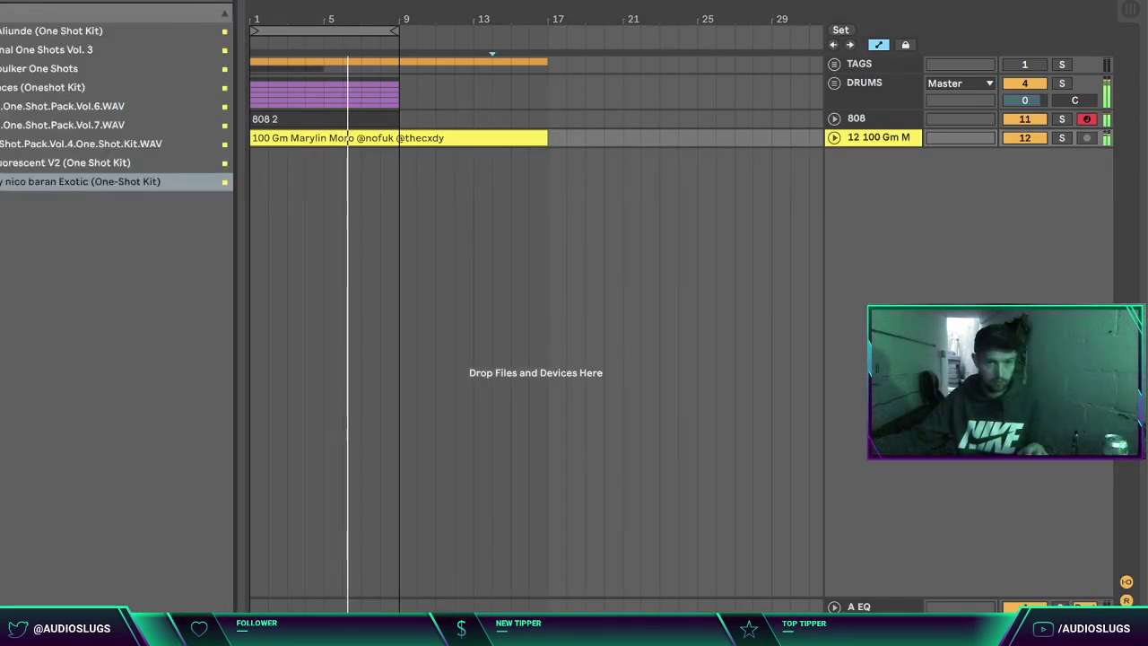
key(Up)
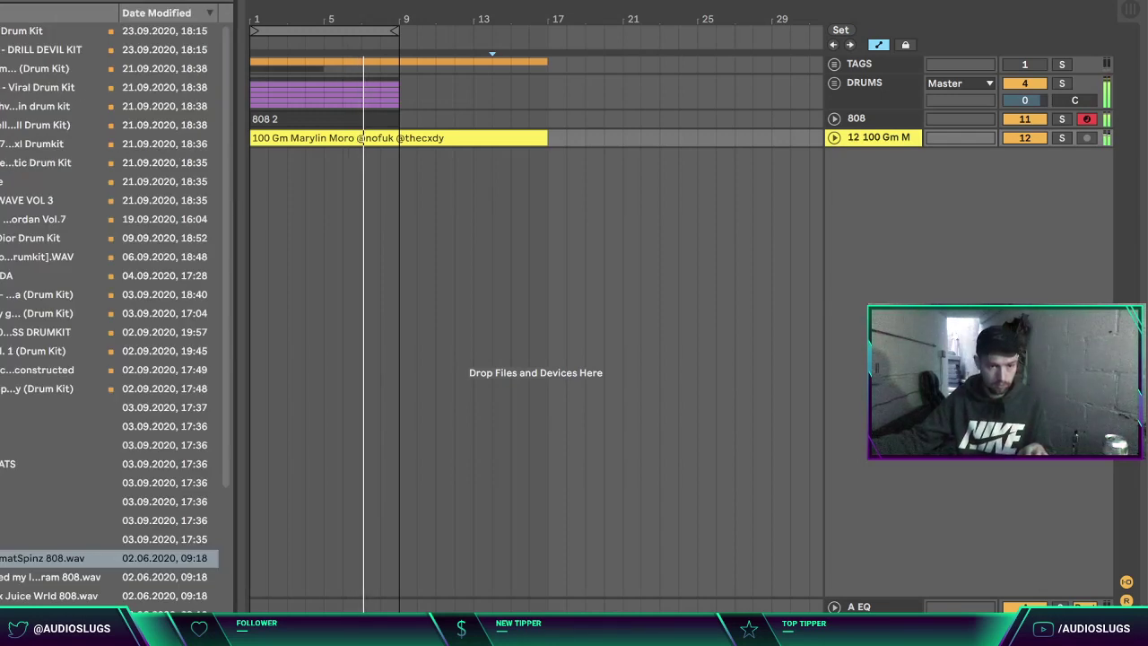
key(Down)
key(Down)
key(Down)
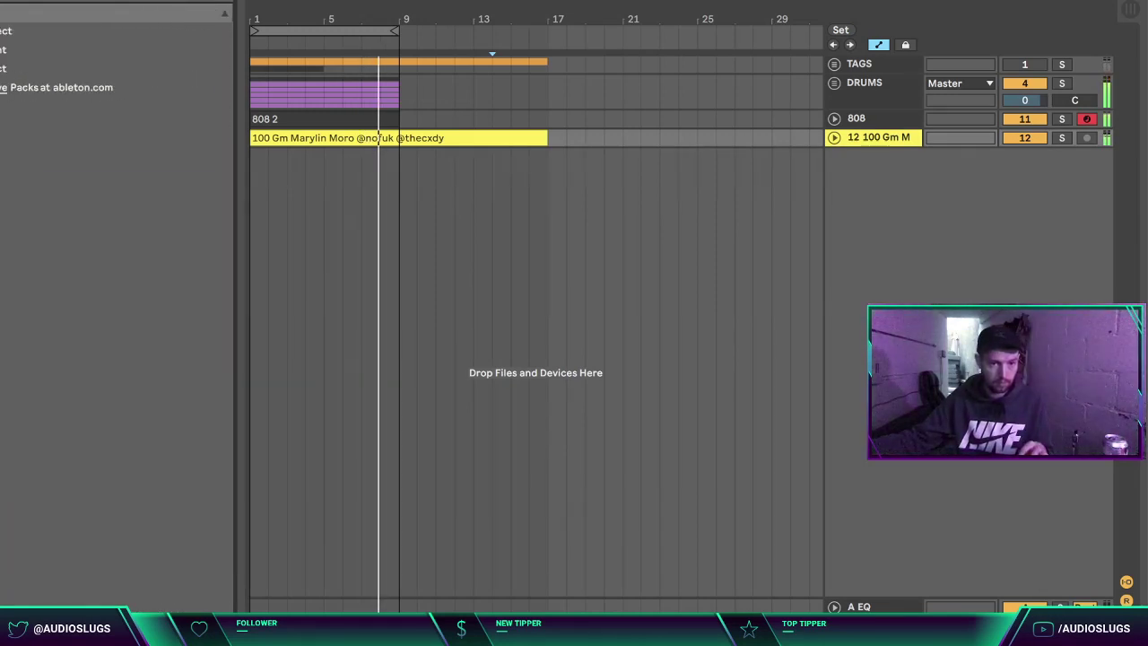
key(Up)
key(Up)
key(Up)
drag(3, 200, 489, 351)
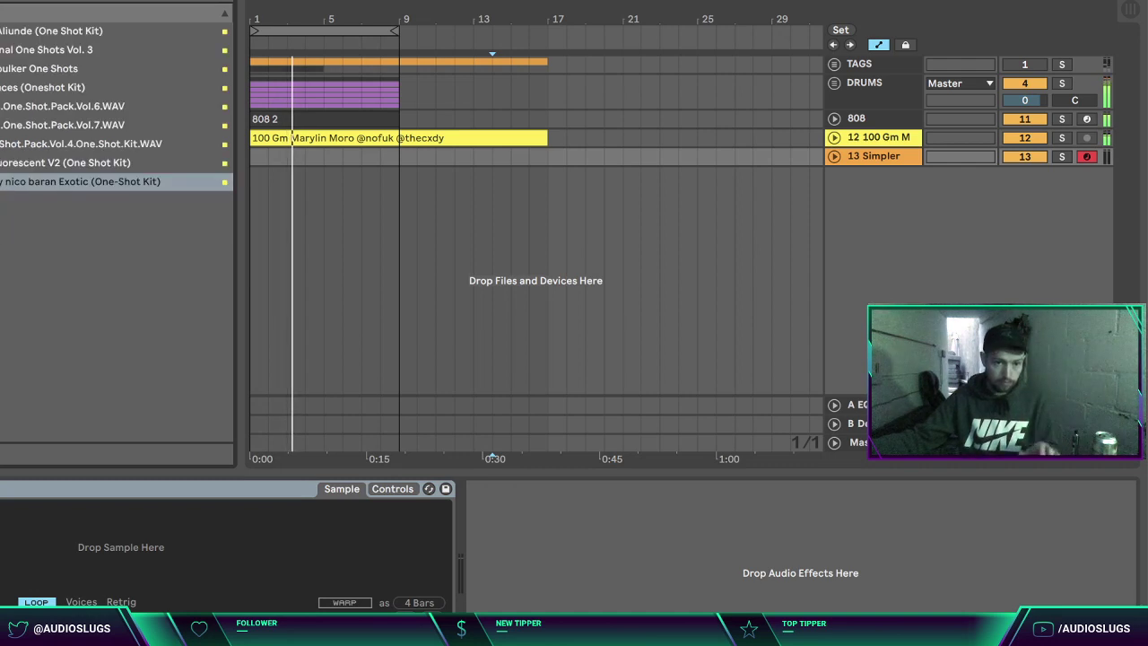
Step: Preview the one-shot samples in the browser and load cosmo.wav into the new Simpler
click(70, 166)
key(Down)
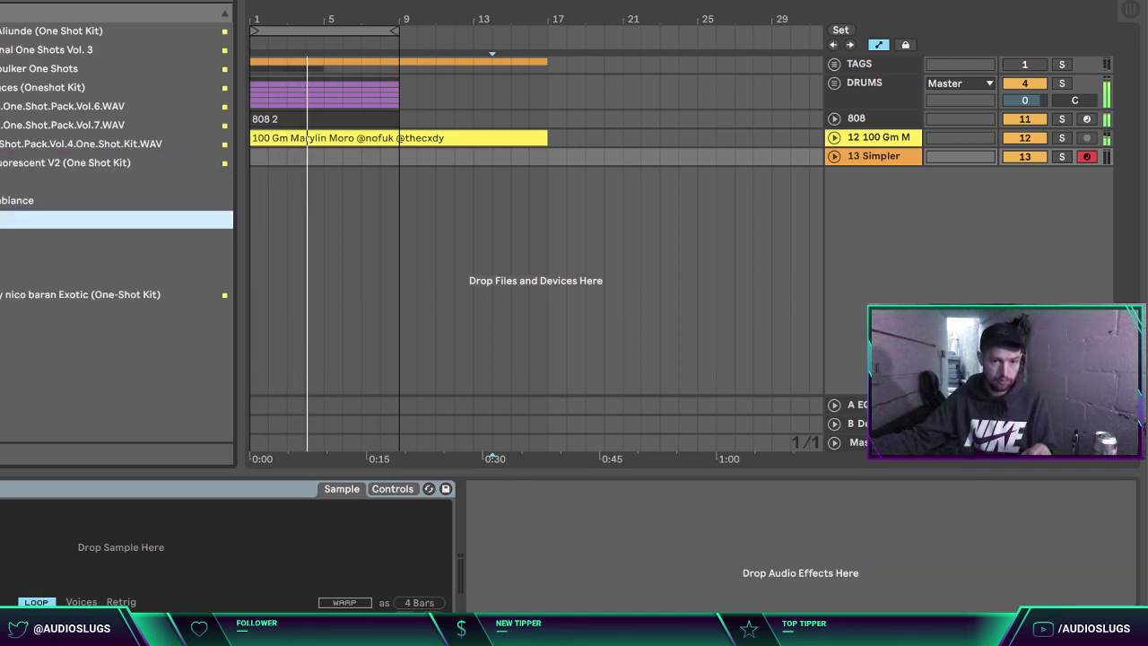
key(Right)
key(Down)
key(Down)
key(Down)
key(Down)
key(Down)
key(Down)
key(Down)
key(Down)
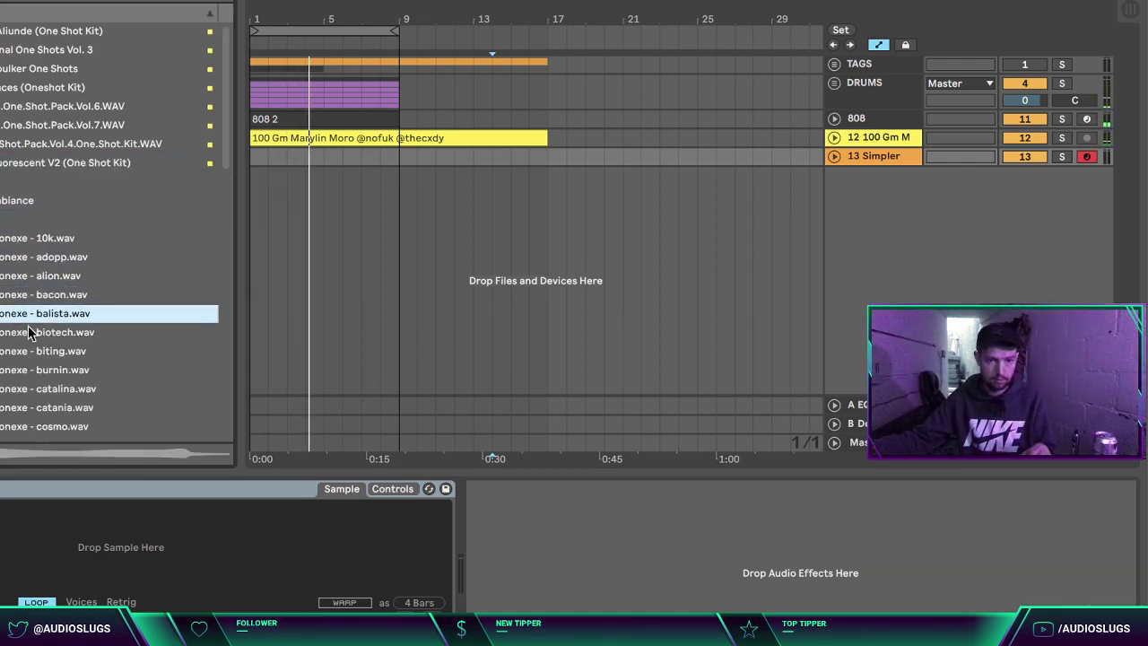
key(Down)
key(Down)
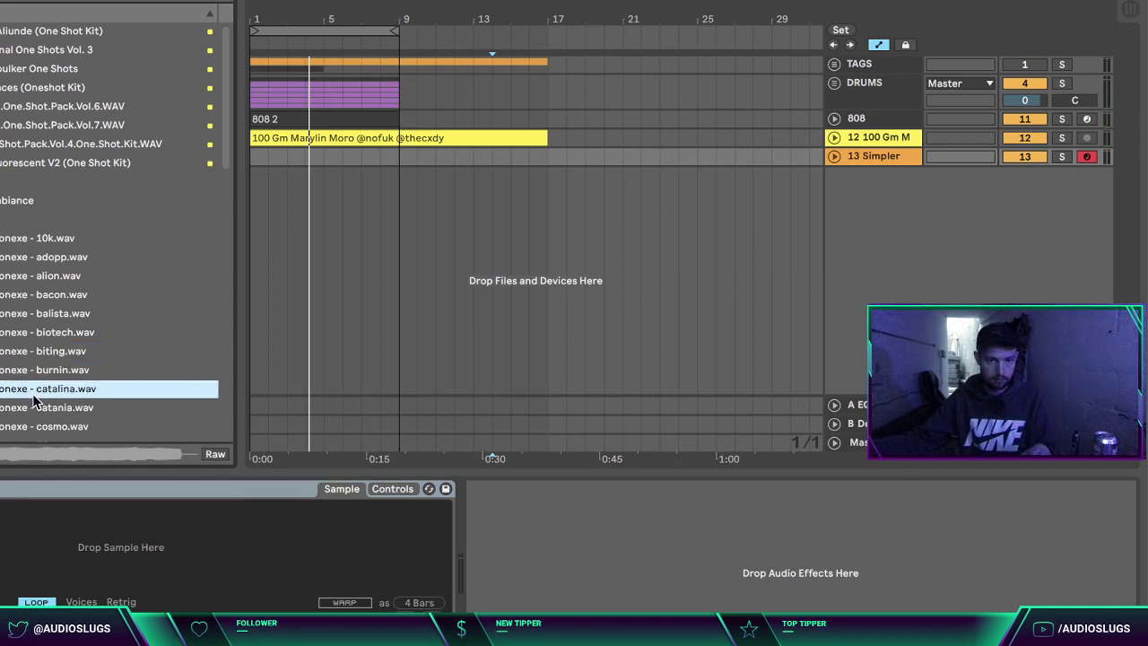
key(Down)
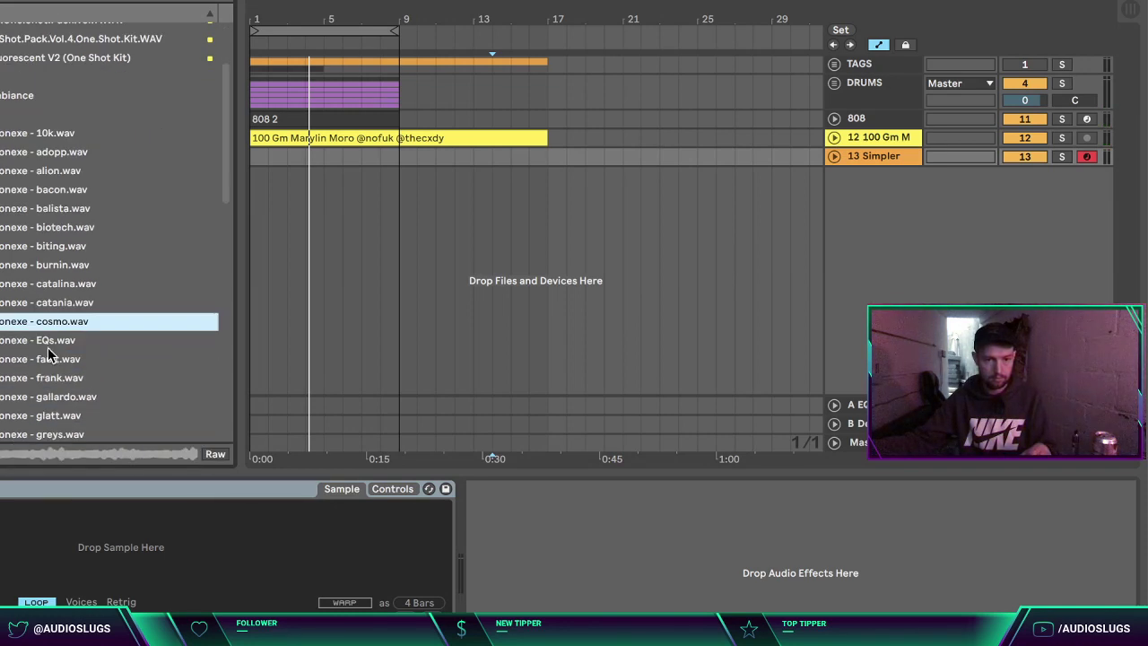
key(Return)
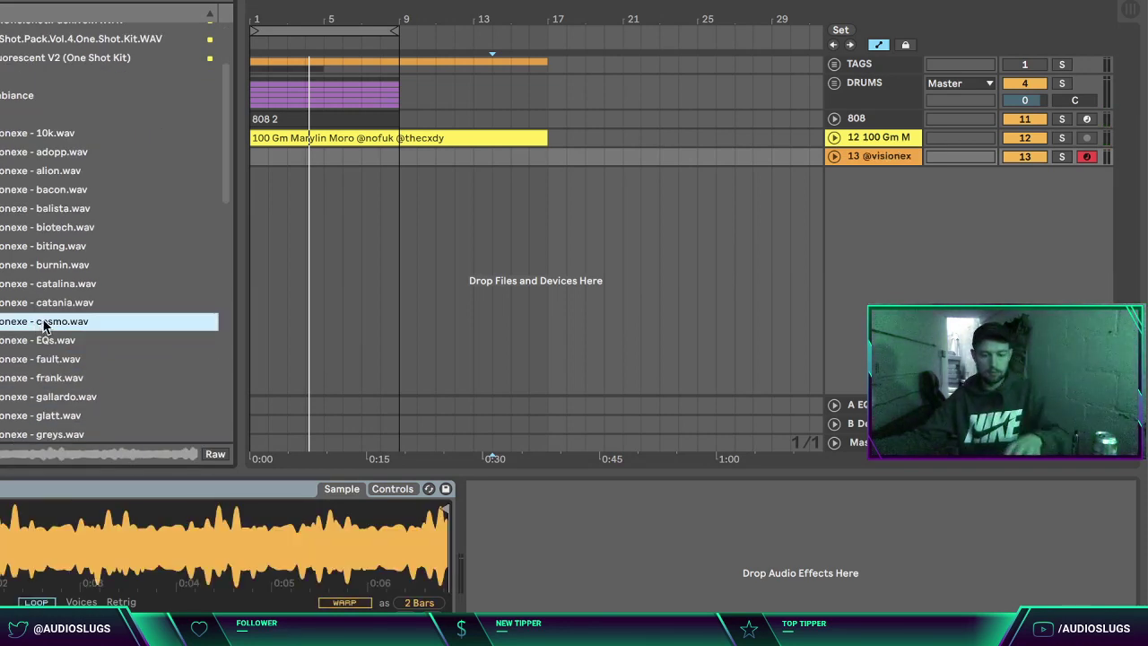
Step: Try the Simpler sound over the melody sample and record a four-bar MIDI clip on its track from bar 9
key(space)
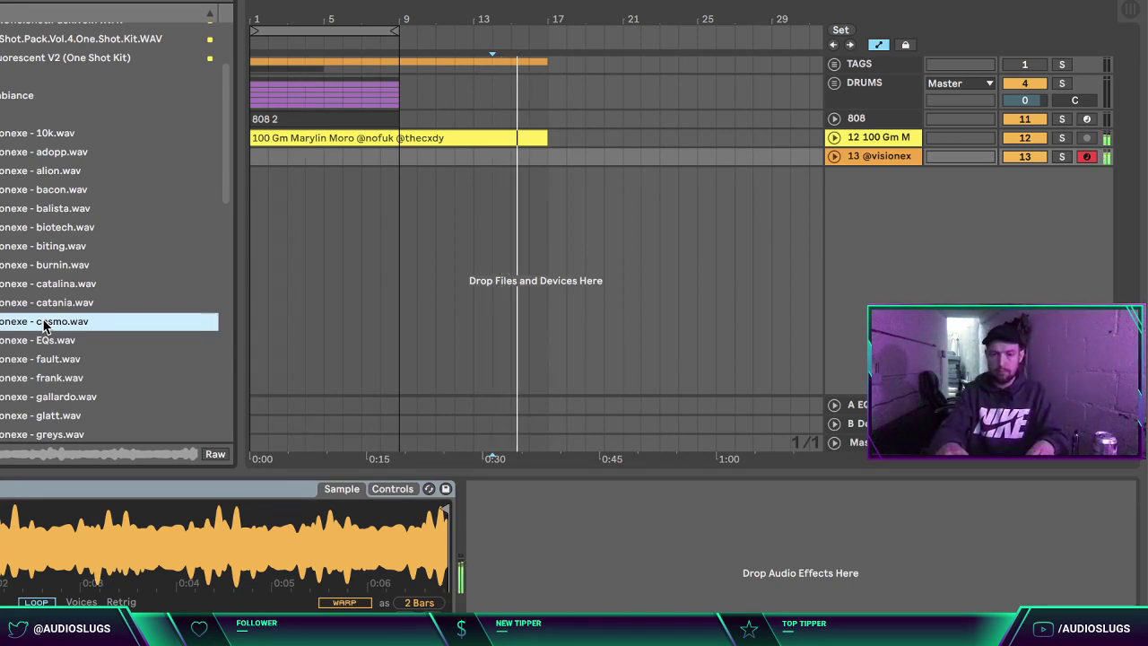
key(space)
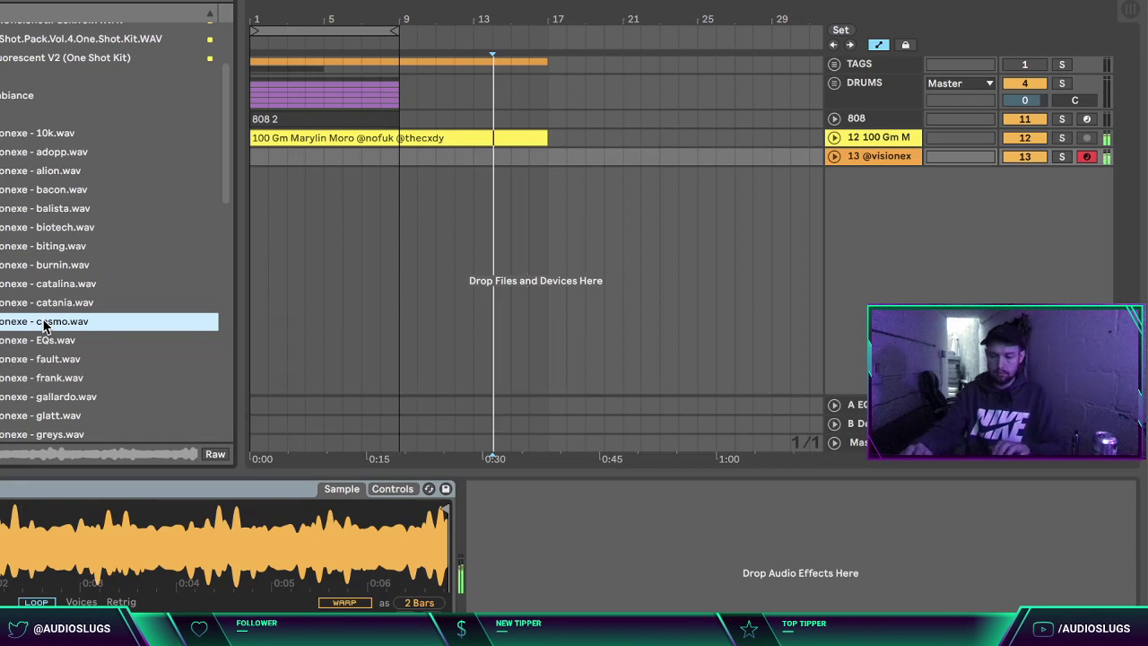
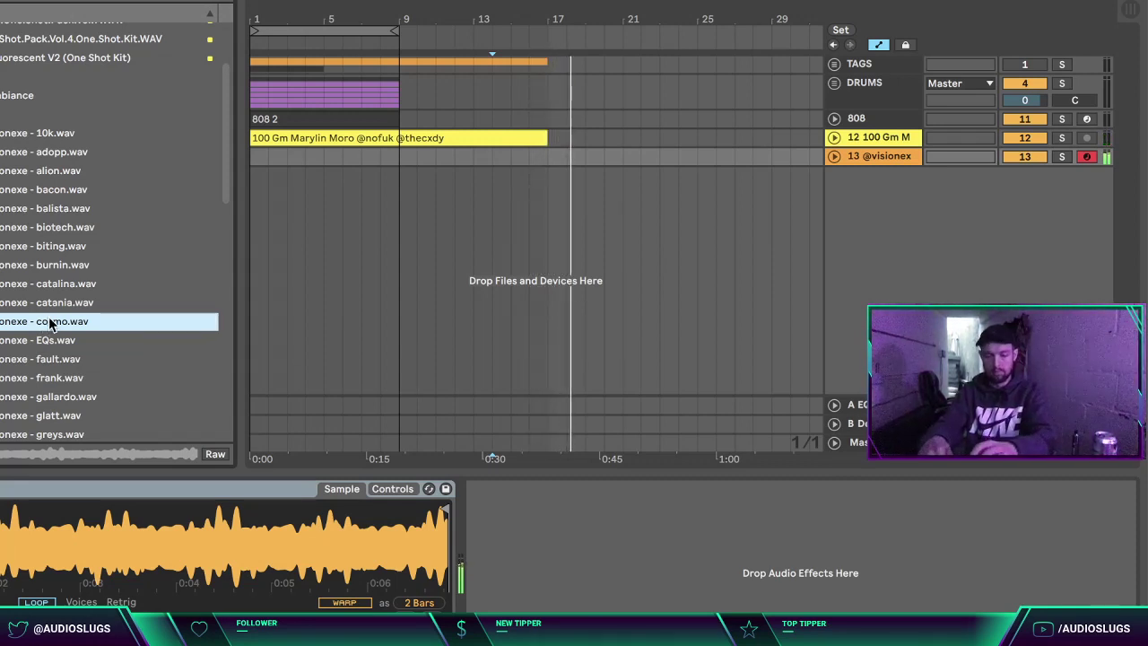
click(551, 135)
key(space)
click(834, 137)
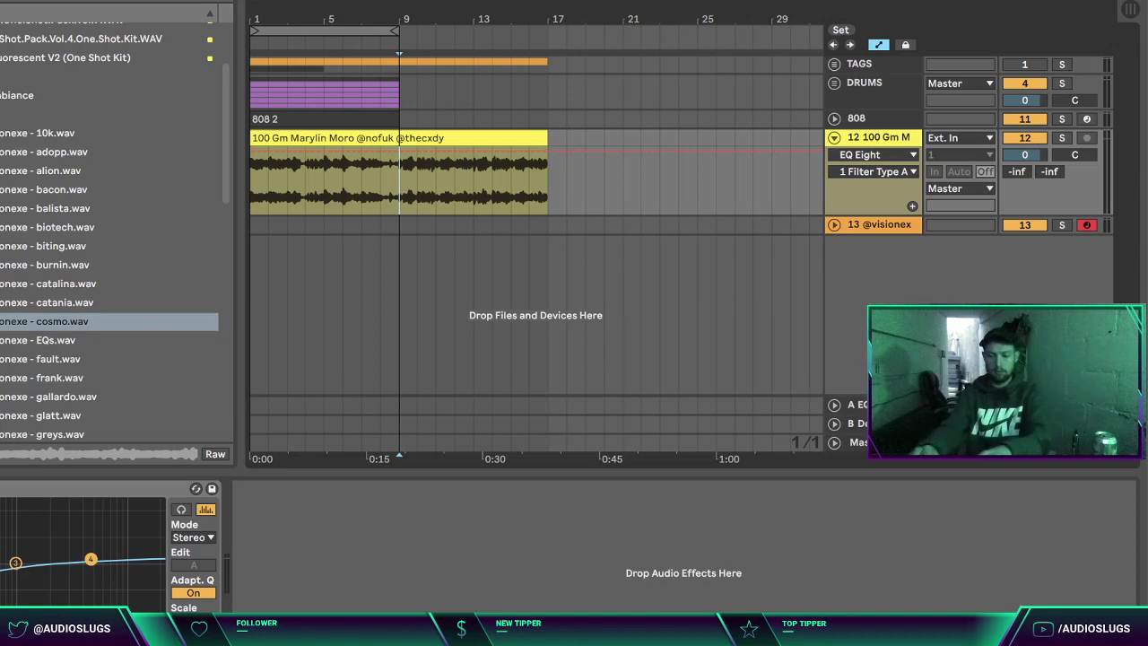
key(F9)
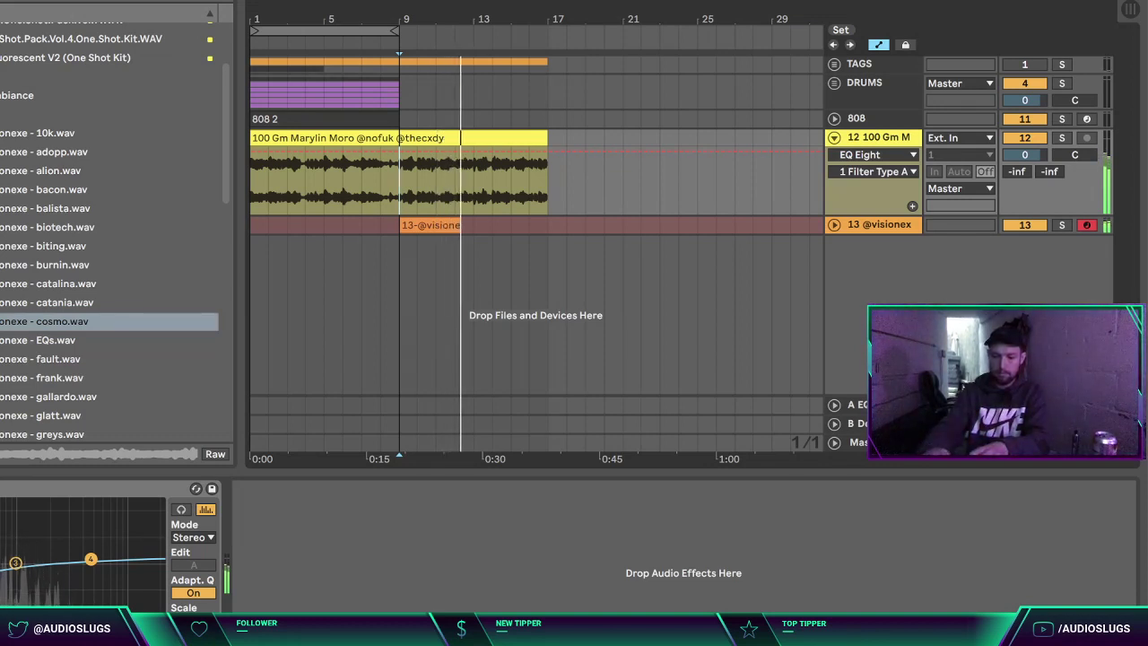
key(space)
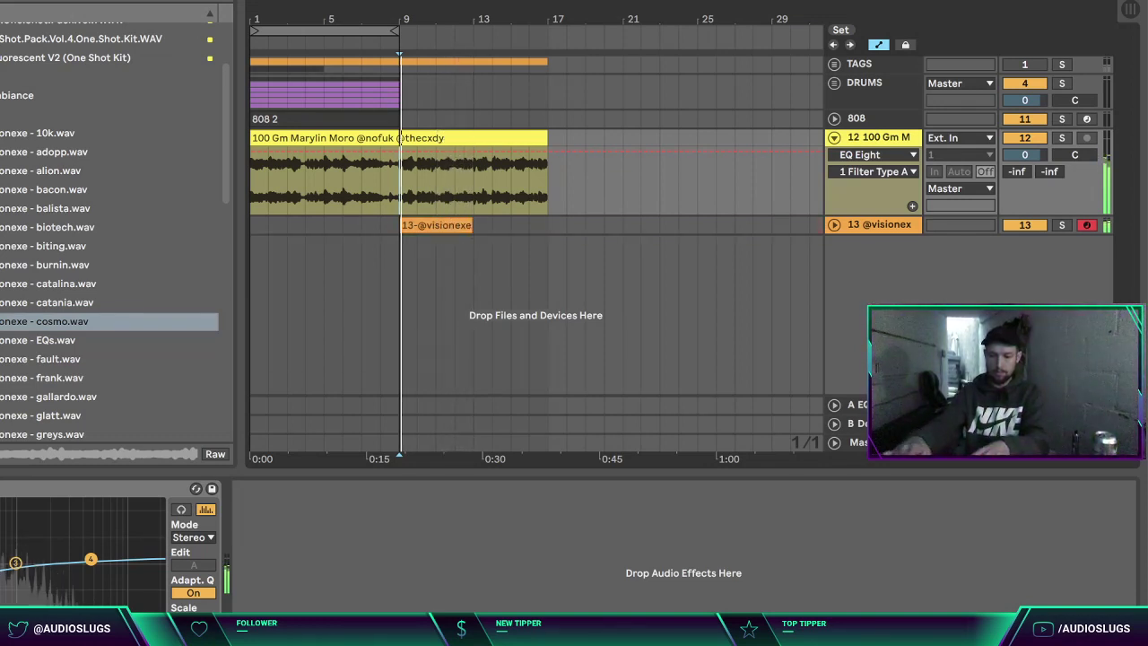
Step: Open the recorded MIDI clip, select all its notes and listen to the part
click(435, 225)
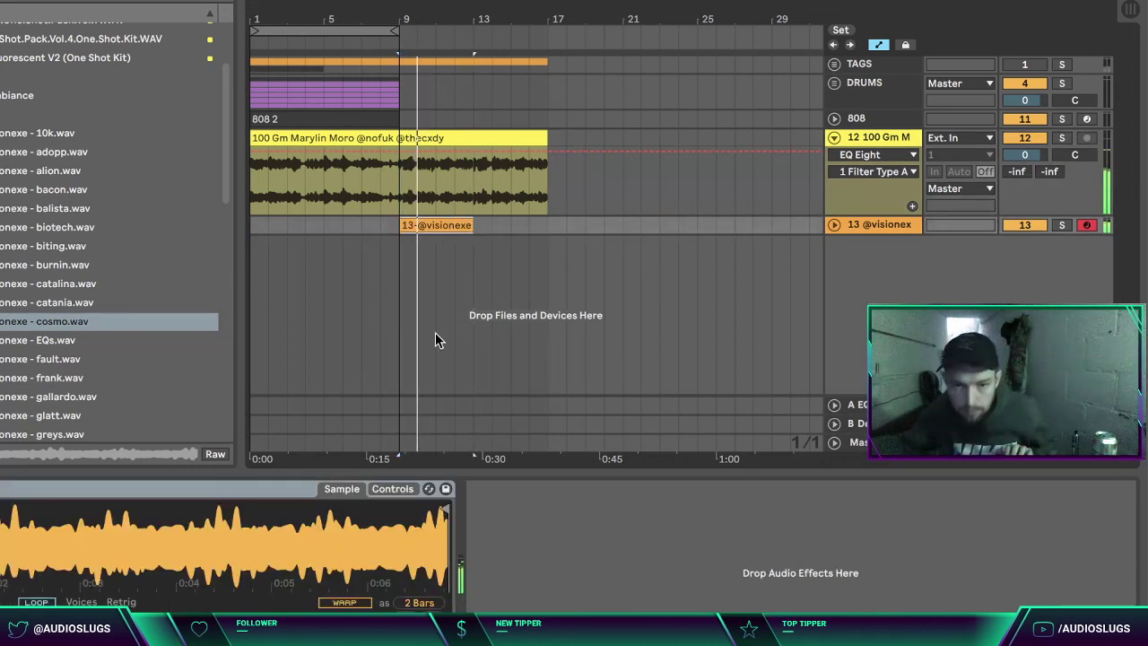
double_click(428, 226)
click(492, 467)
key(super+a)
key(space)
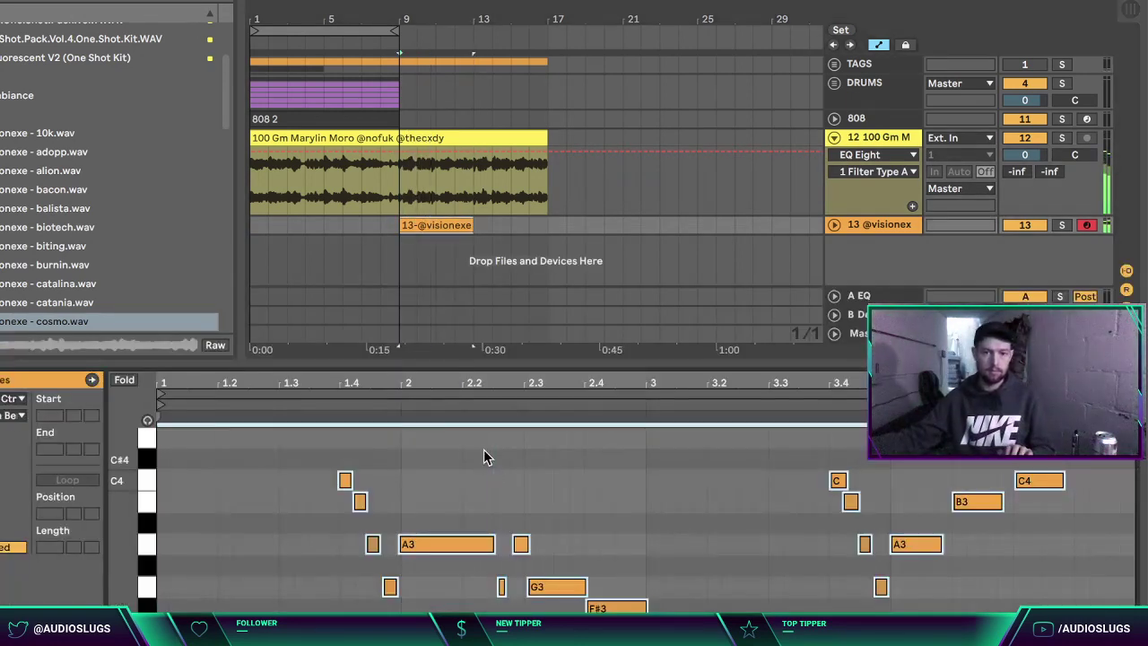
click(216, 517)
key(space)
Step: Preview other one-shots and replace the Simpler's sample with balista.wav while playing the part
key(shift+Tab)
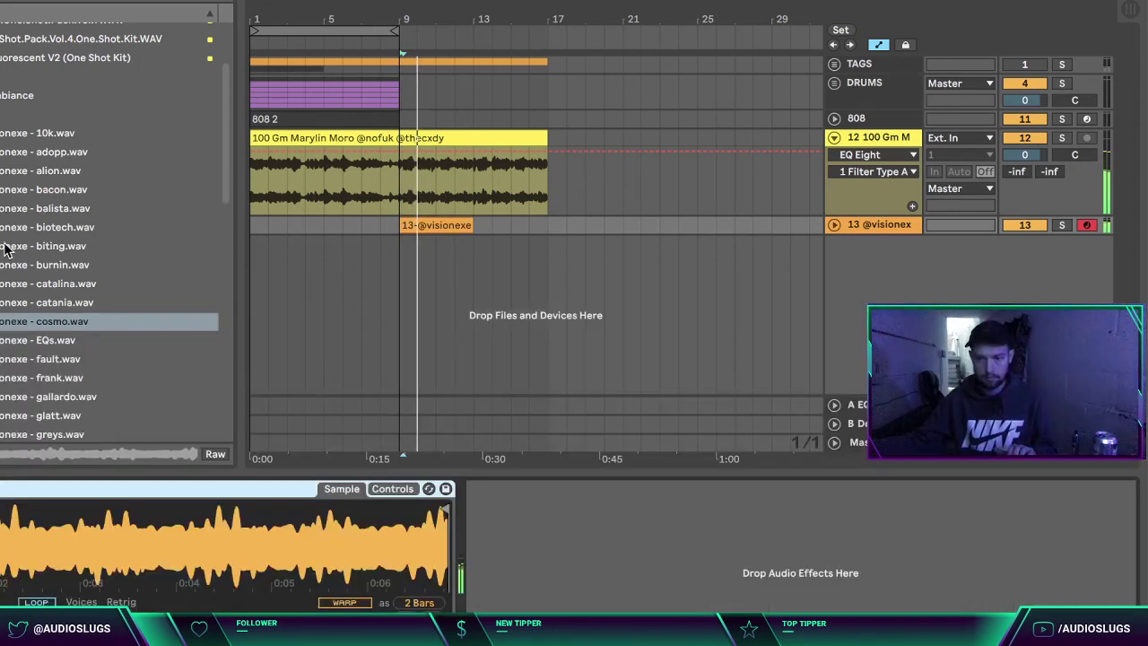
click(45, 301)
click(58, 264)
click(54, 246)
click(40, 227)
click(34, 209)
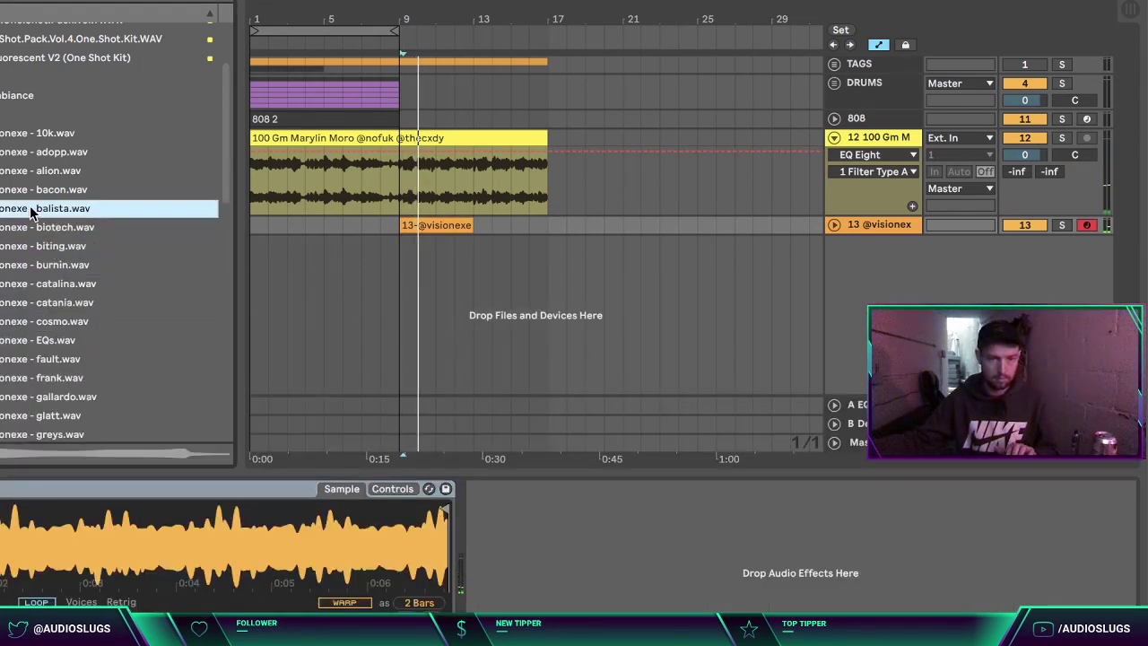
key(space)
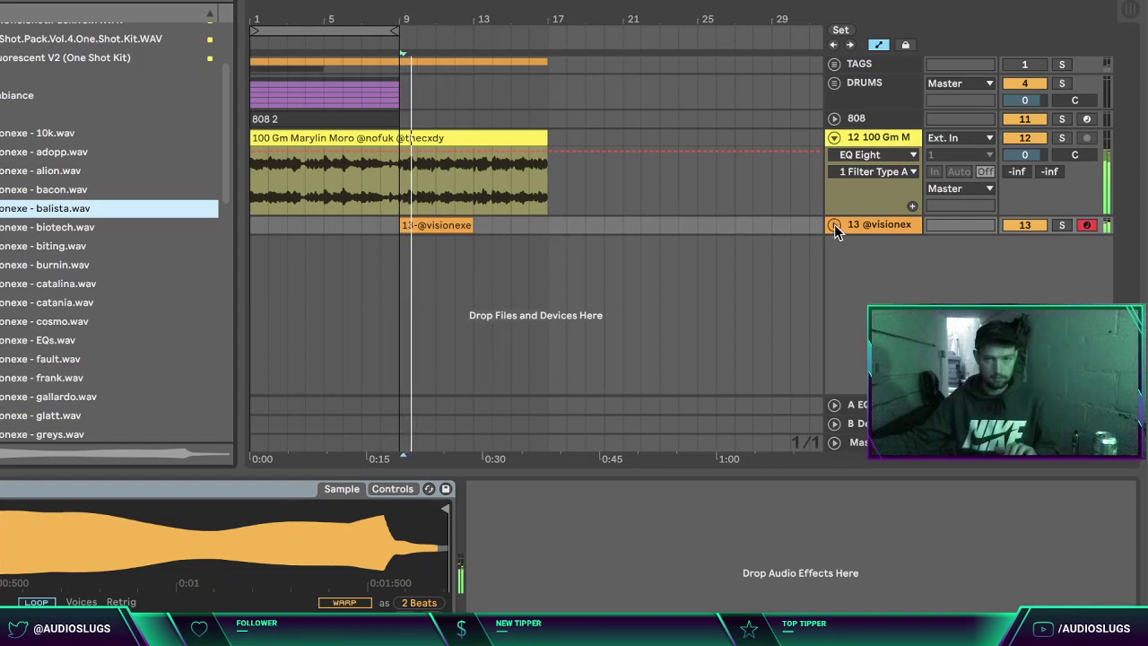
Step: Preview further one-shots from the pack and replace the Simpler's sample with loop.wav
click(834, 224)
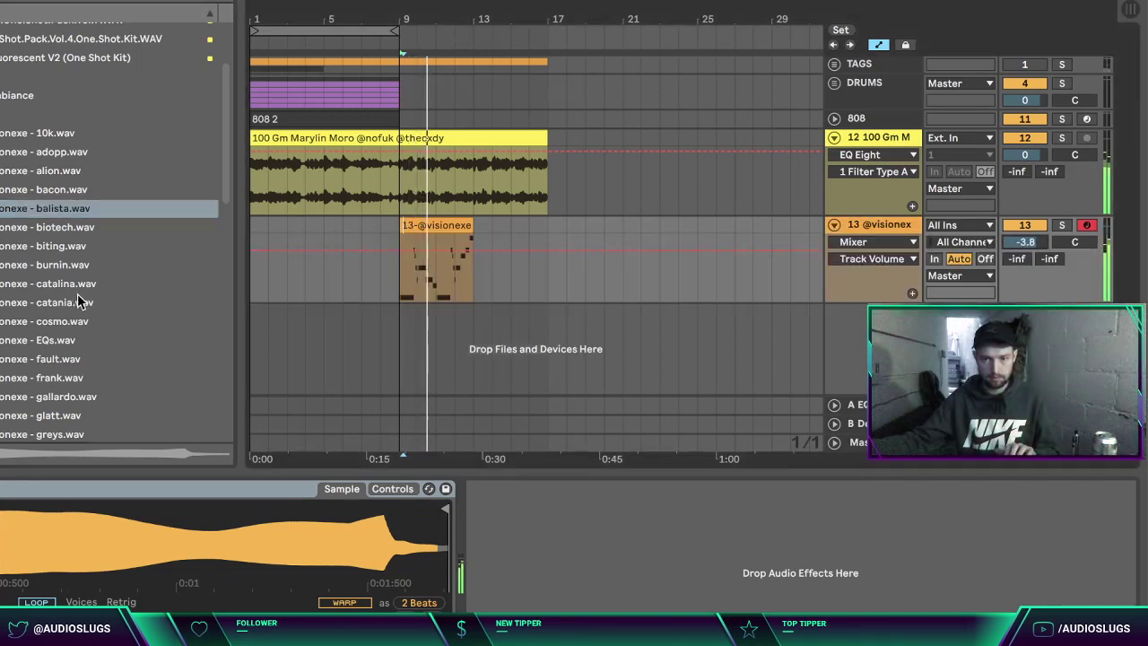
scroll(81, 303, down, 5)
click(84, 337)
click(97, 313)
click(54, 291)
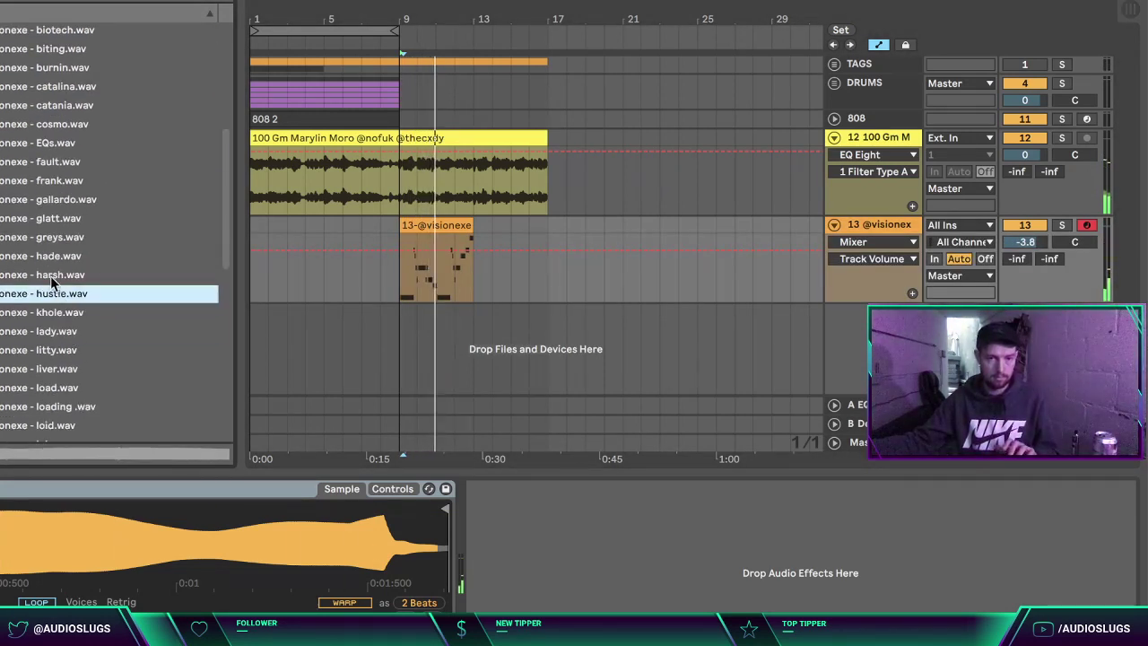
click(50, 275)
click(45, 257)
scroll(124, 317, down, 3)
click(72, 350)
click(62, 386)
click(56, 369)
double_click(51, 352)
key(space)
Step: Lower the Simpler track's volume to -7.3 dB and fold the track
drag(1021, 244, 1021, 255)
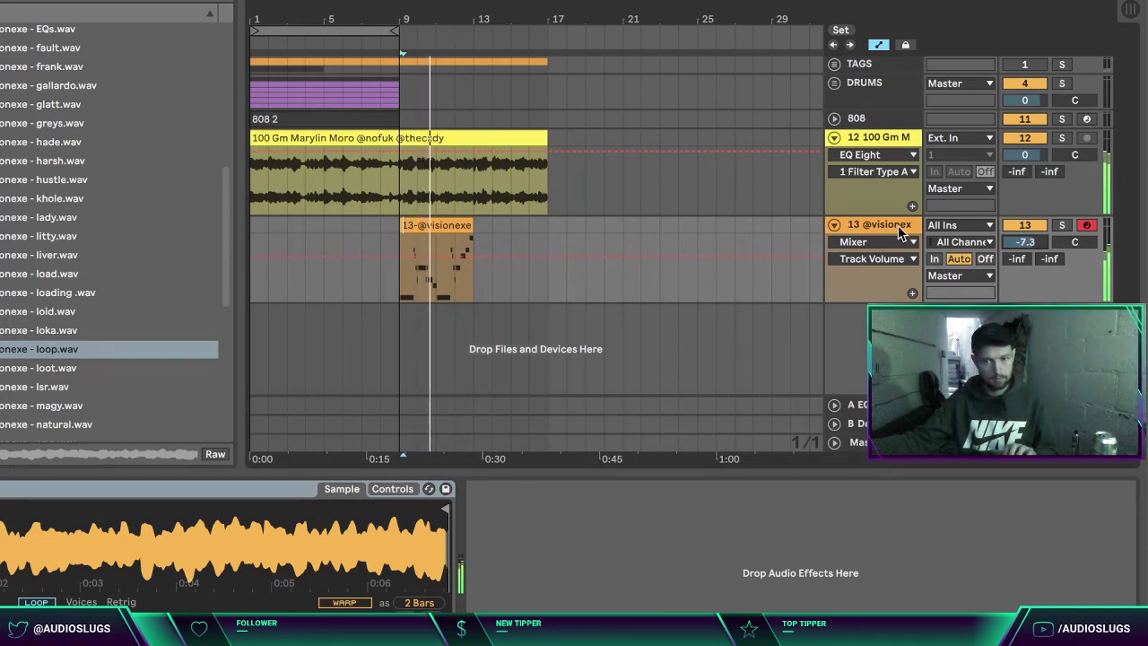
click(867, 224)
click(837, 228)
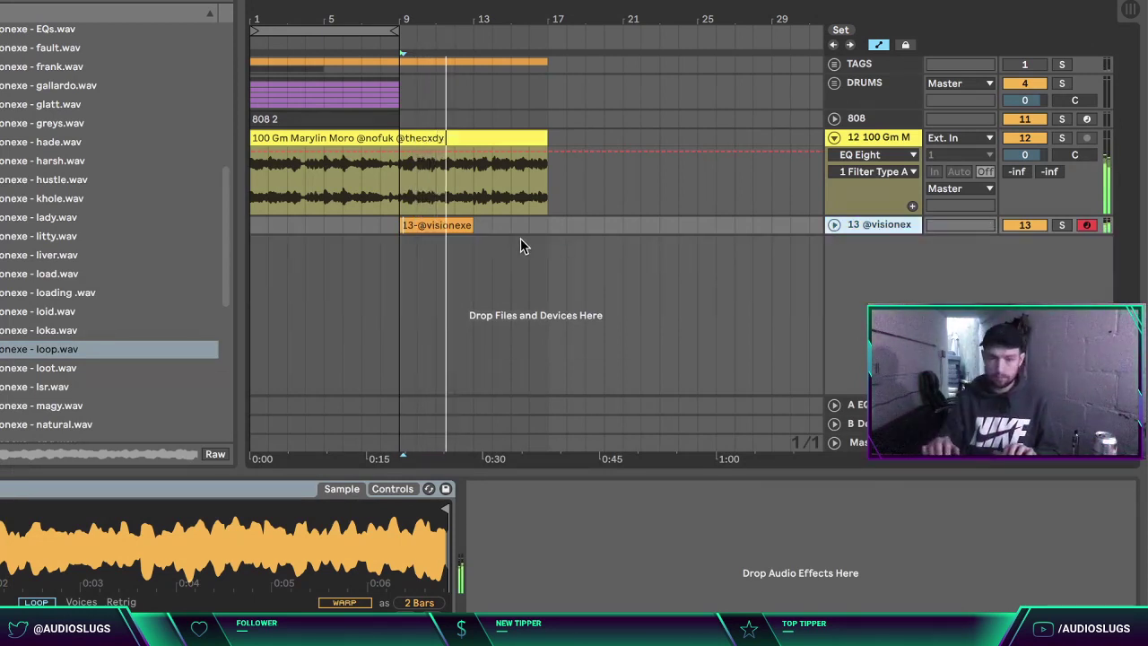
Step: Duplicate the recorded Simpler clip so the part fills bars 9 to 17
click(464, 225)
key(ctrl+d)
click(466, 231)
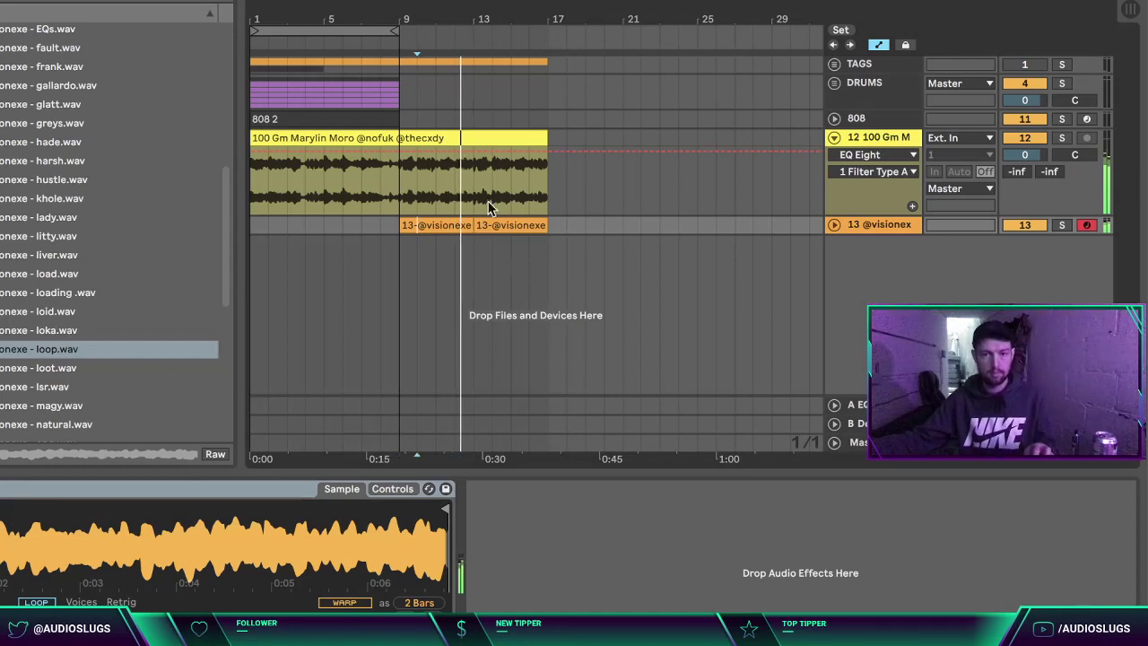
Step: Unfold the DRUMS group and duplicate the eight bars of drum and 808 clips to bars 9 to 17
click(835, 83)
click(321, 282)
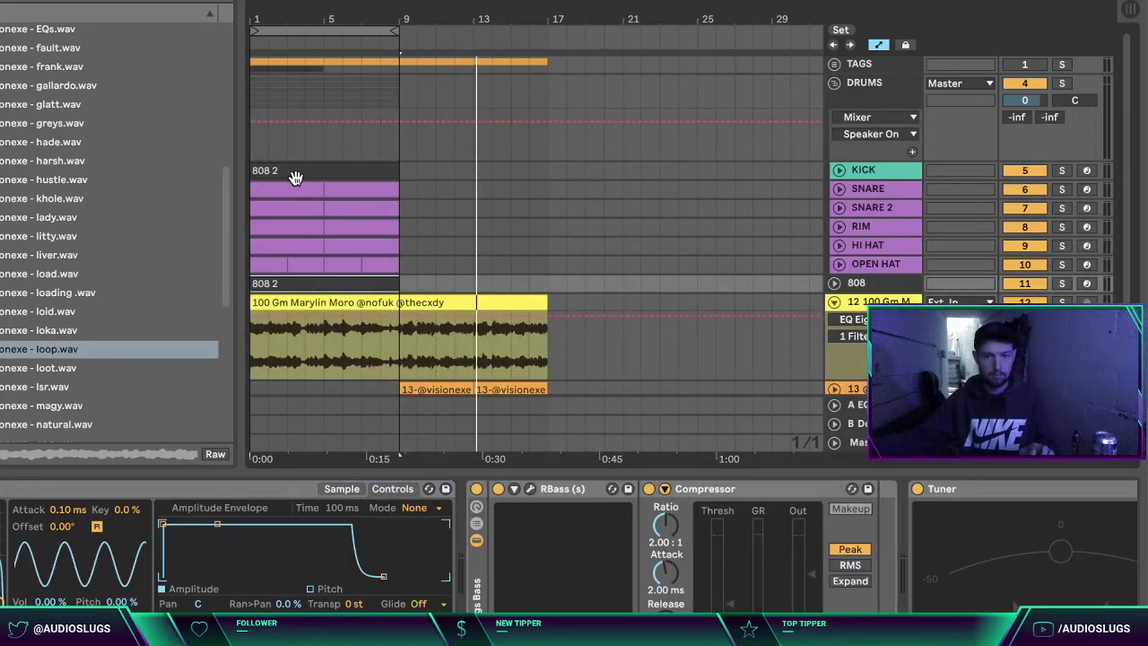
click(295, 173)
key(ctrl+d)
click(697, 227)
click(605, 264)
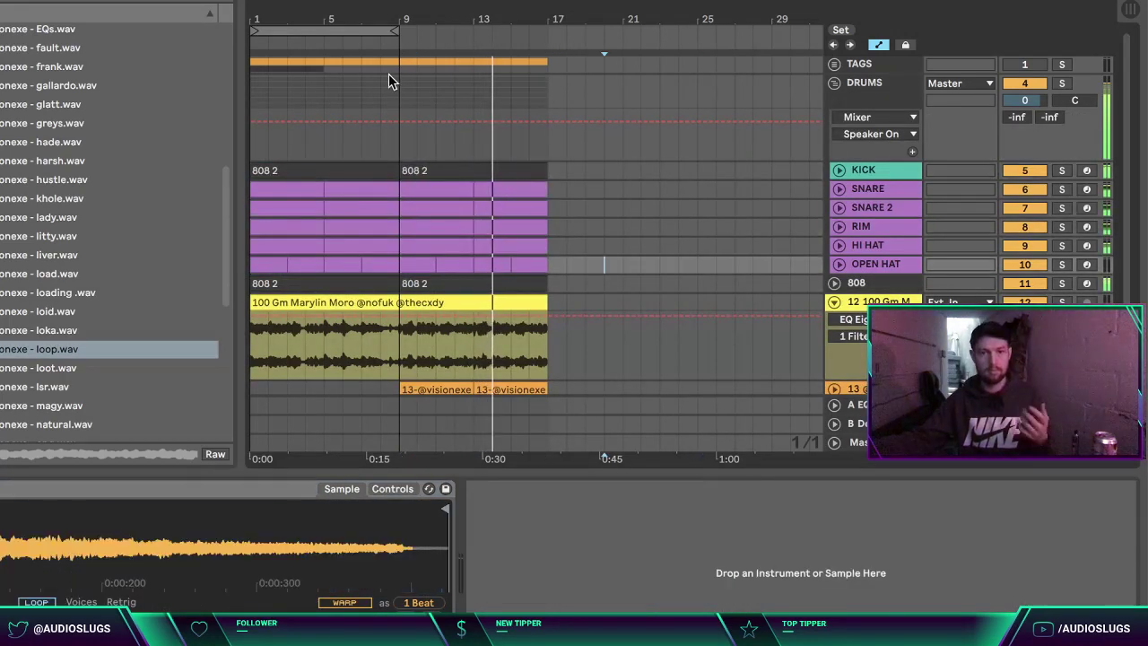
Step: Fold the melody sample track and the Simpler track in the arrangement
scroll(823, 325, down, 2)
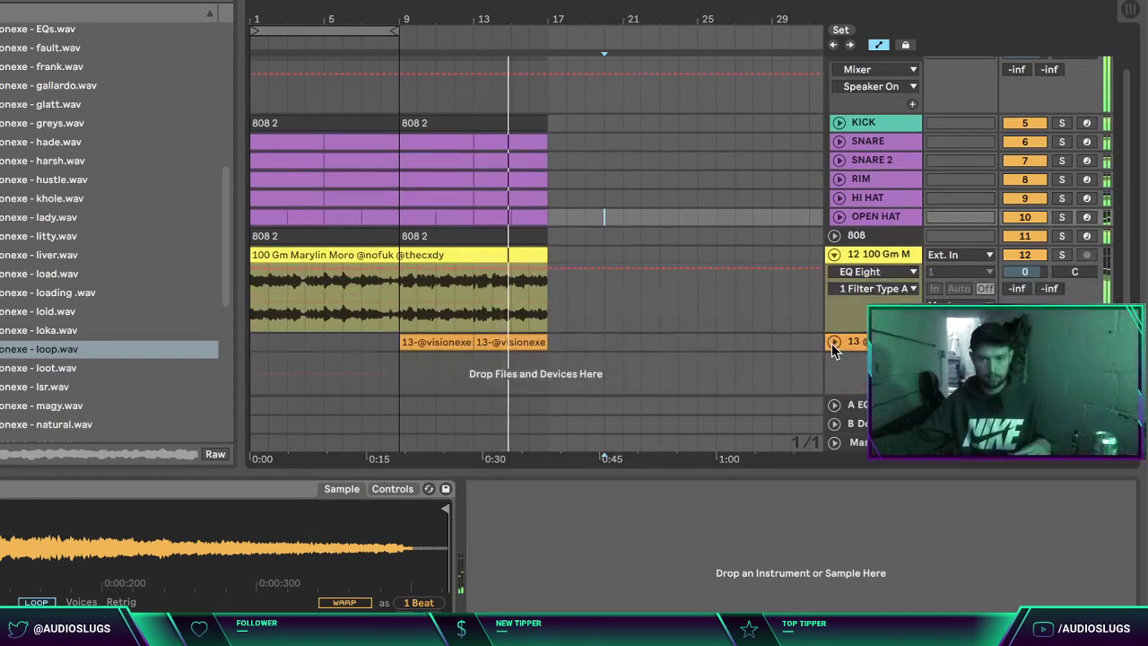
click(833, 342)
click(854, 342)
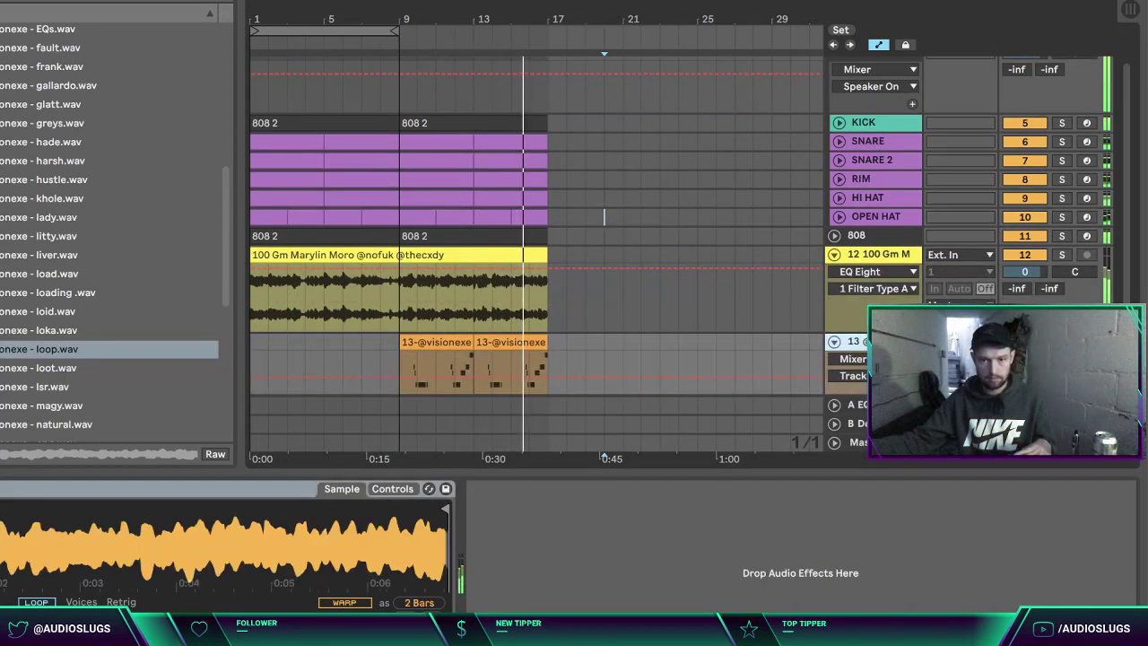
key(ctrl+z)
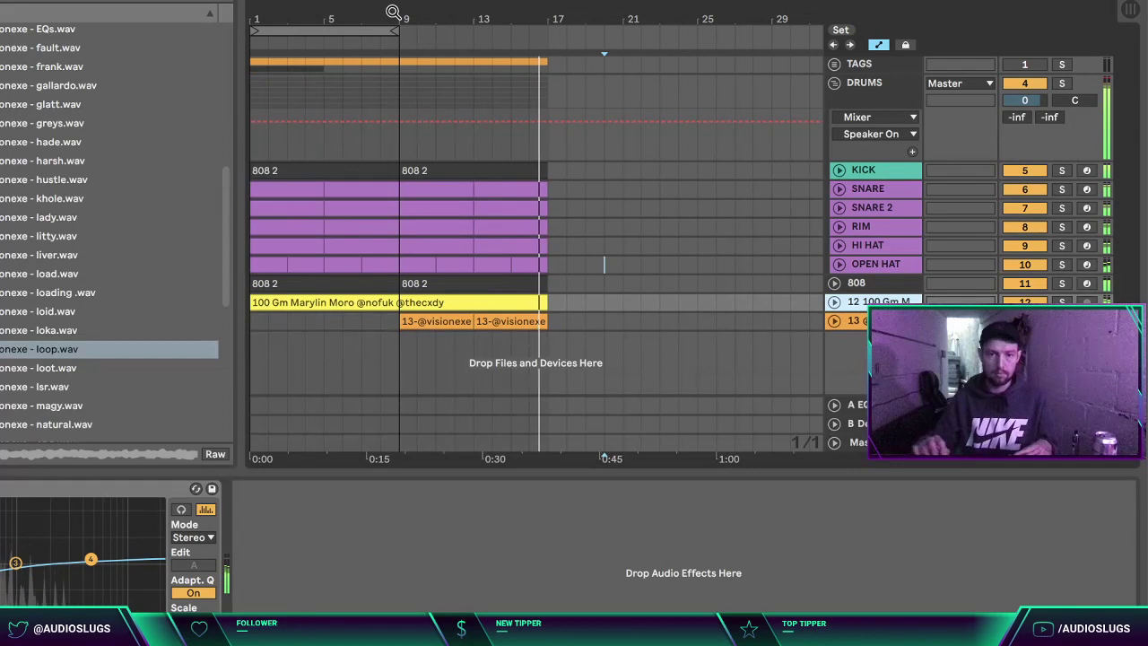
Step: Restart playback from the beginning of the arrangement
key(space)
key(Home)
key(space)
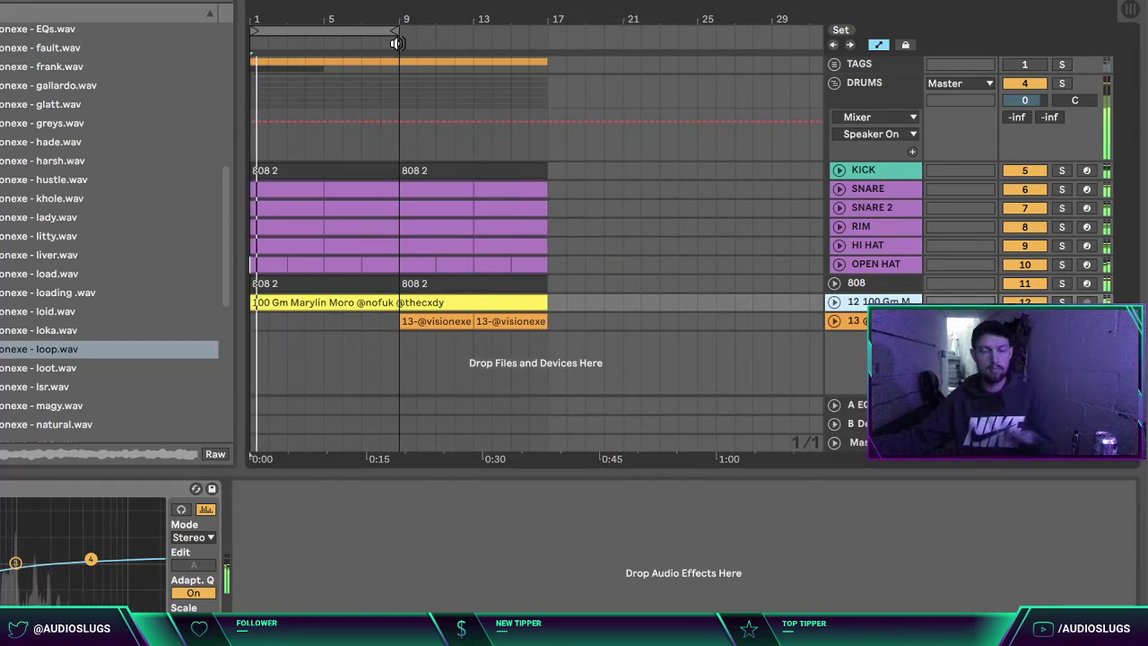
Step: Move the first eight bars of the drum, 808 and melody sample clips to bars 17 to 25
drag(396, 324, 239, 168)
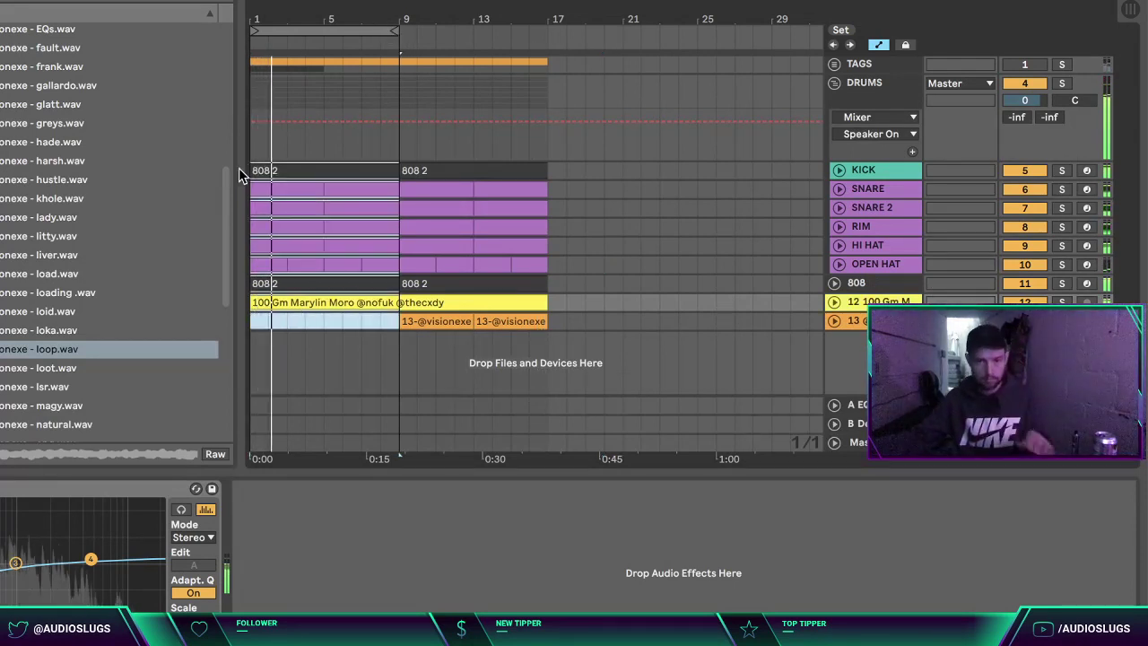
mouse_move(310, 171)
mouse_down()
mouse_move(626, 194)
mouse_move(605, 172)
mouse_up()
click(716, 245)
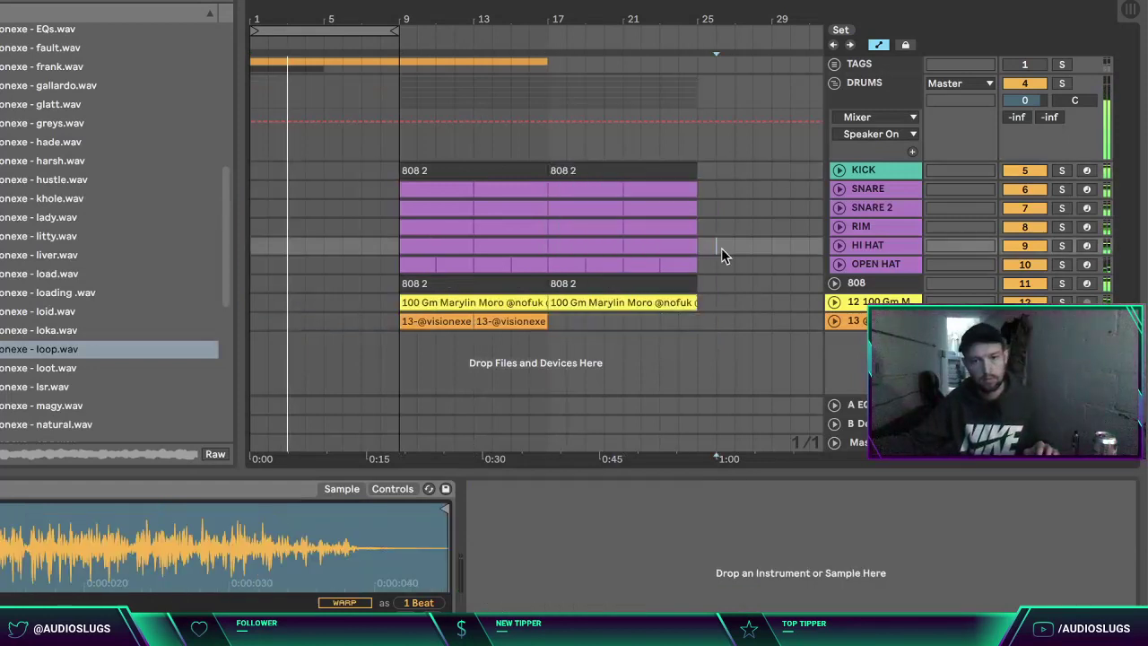
Step: Copy the eight-bar melody sample clip to bars 1 to 9, replay from the start and fold the DRUMS group
key(space)
drag(602, 303, 303, 305)
key(space)
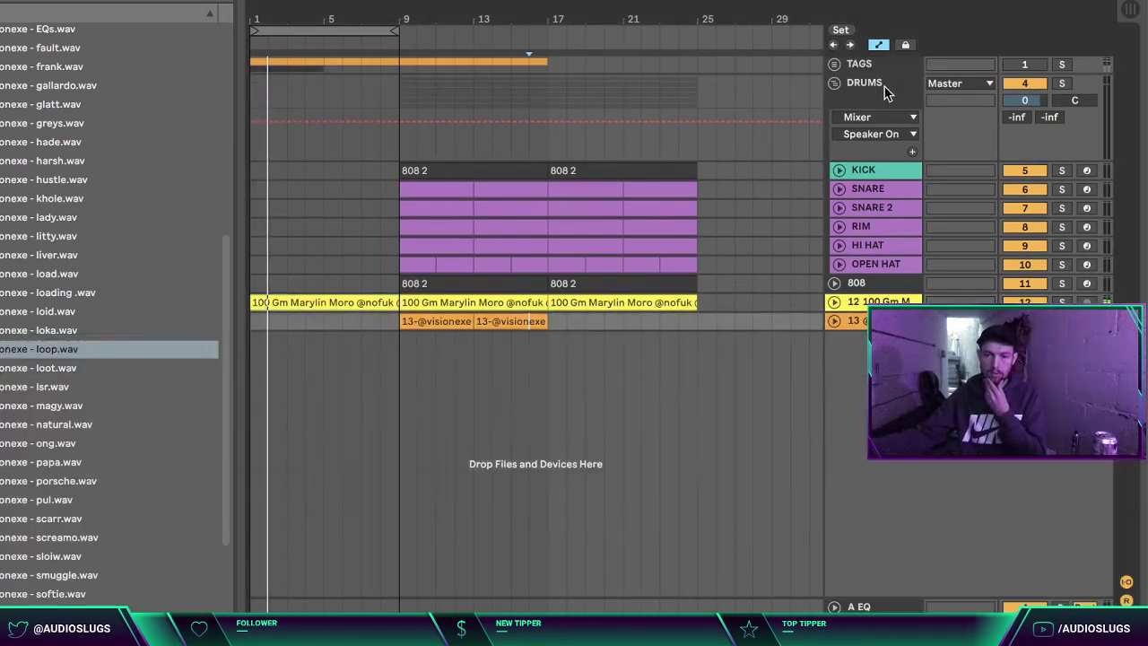
click(864, 66)
click(859, 82)
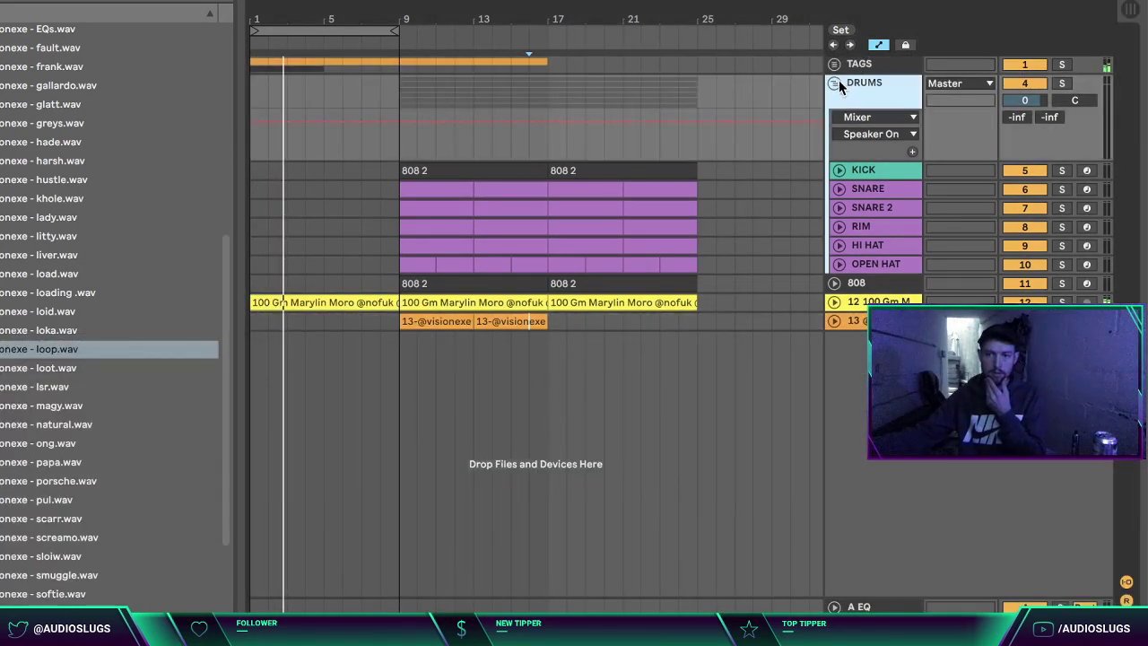
click(834, 83)
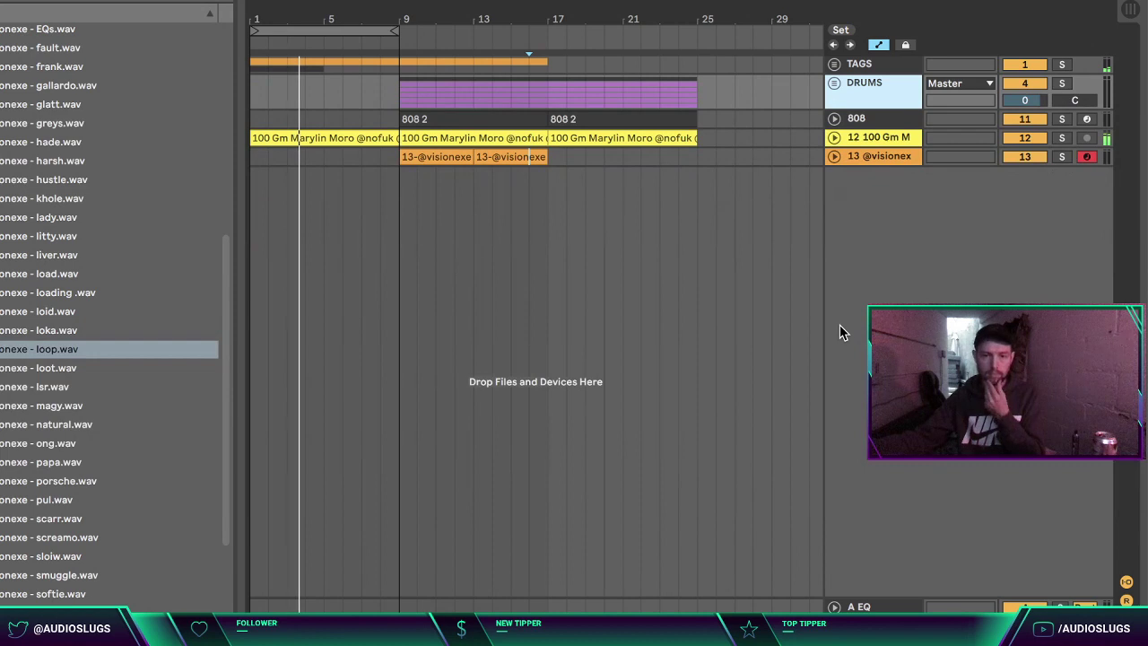
click(584, 331)
Step: Unfold the melody sample track and duplicate bars 1 to 5 of its clip over bars 5 to 9
click(835, 137)
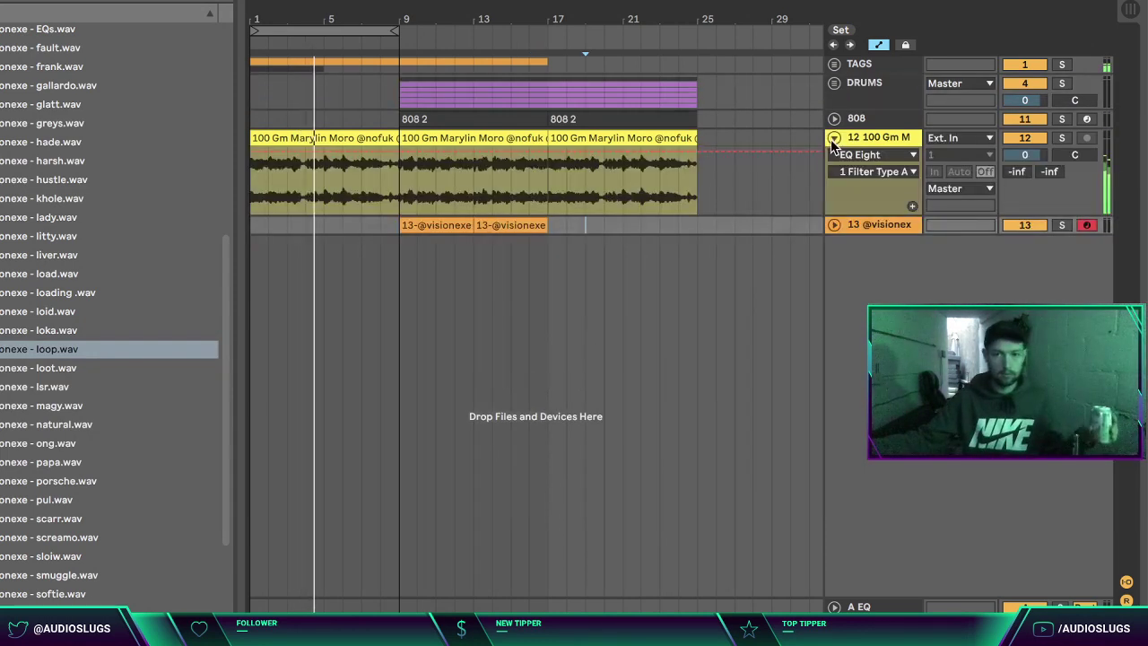
drag(292, 140, 272, 153)
drag(323, 186, 249, 131)
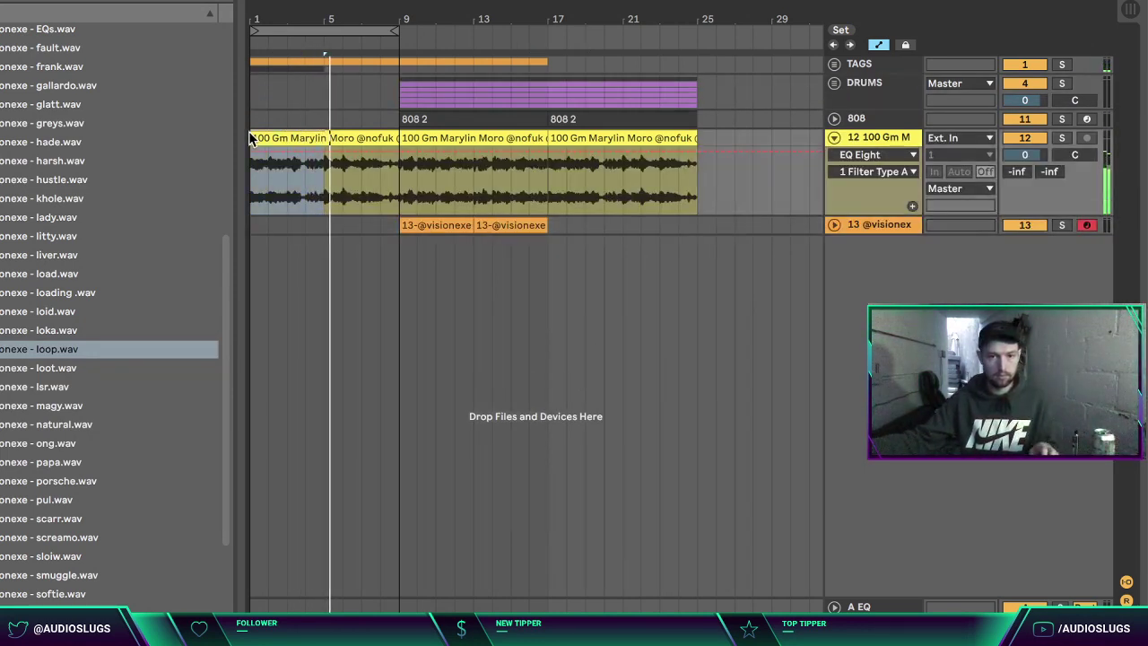
key(super+d)
click(383, 289)
right_click(353, 31)
click(368, 42)
click(529, 292)
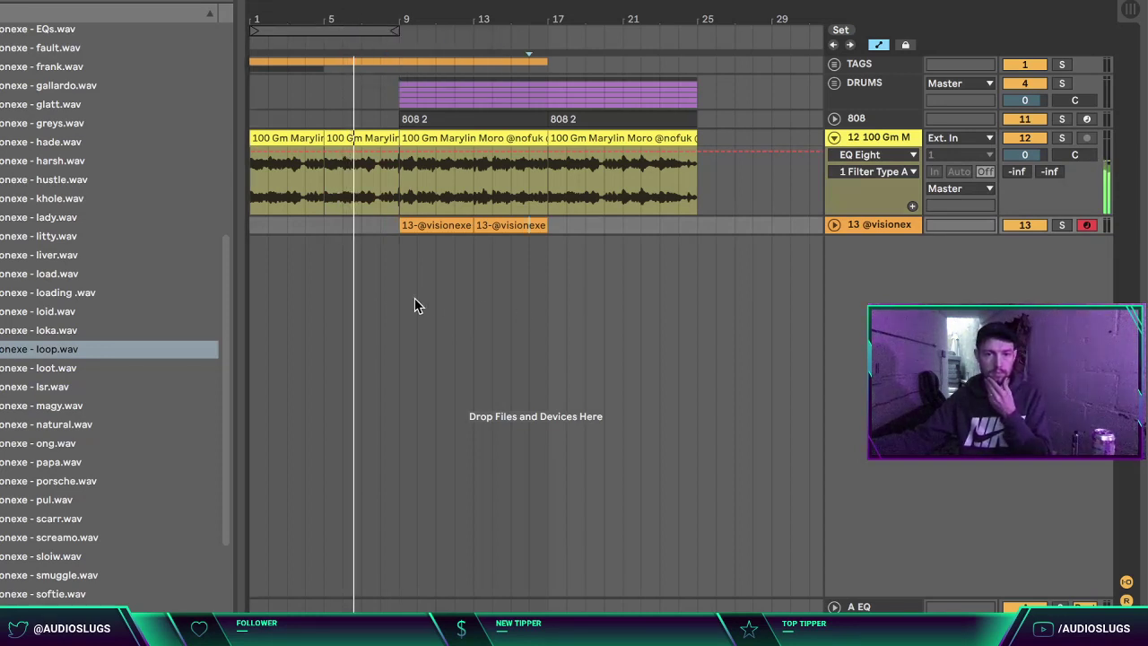
Step: Deactivate the Simpler clip at bars 9 to 13 and fold the melody sample track
click(449, 225)
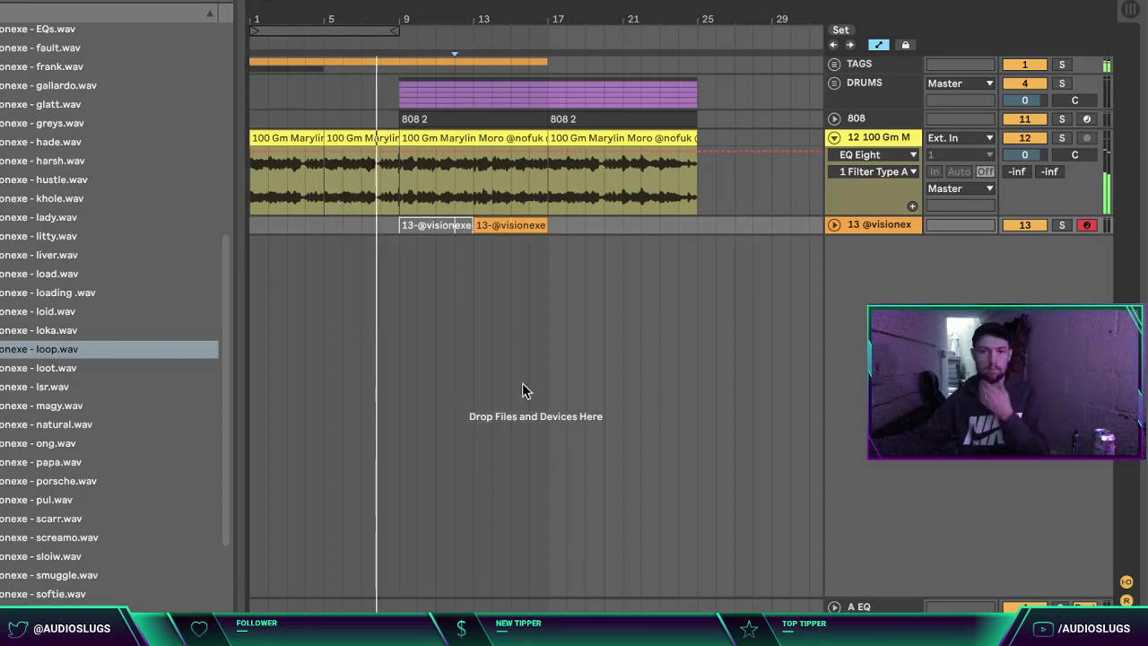
click(834, 139)
click(834, 139)
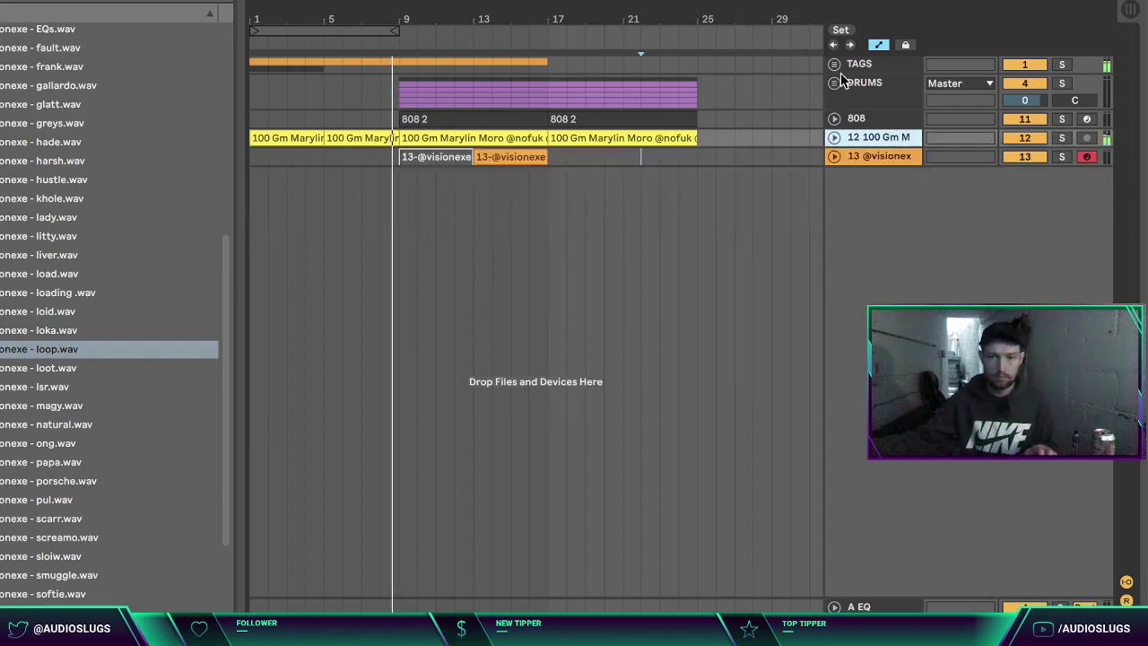
Step: Unfold the TAGS group to check its two tag tracks, and fold it again
click(834, 64)
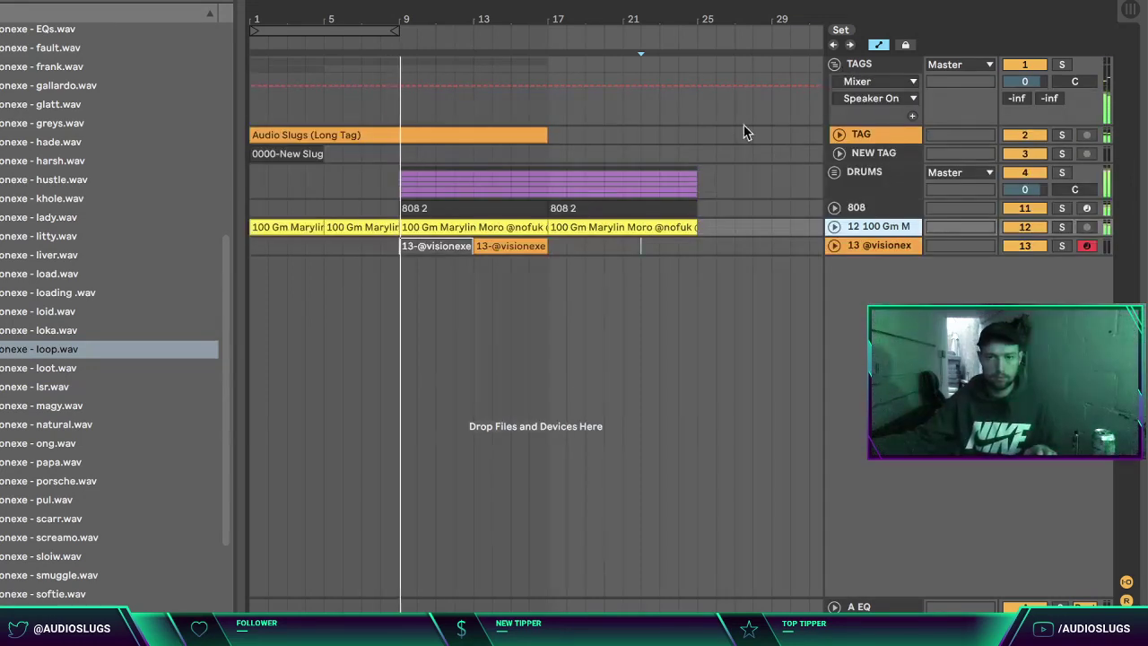
click(874, 153)
click(841, 70)
click(837, 66)
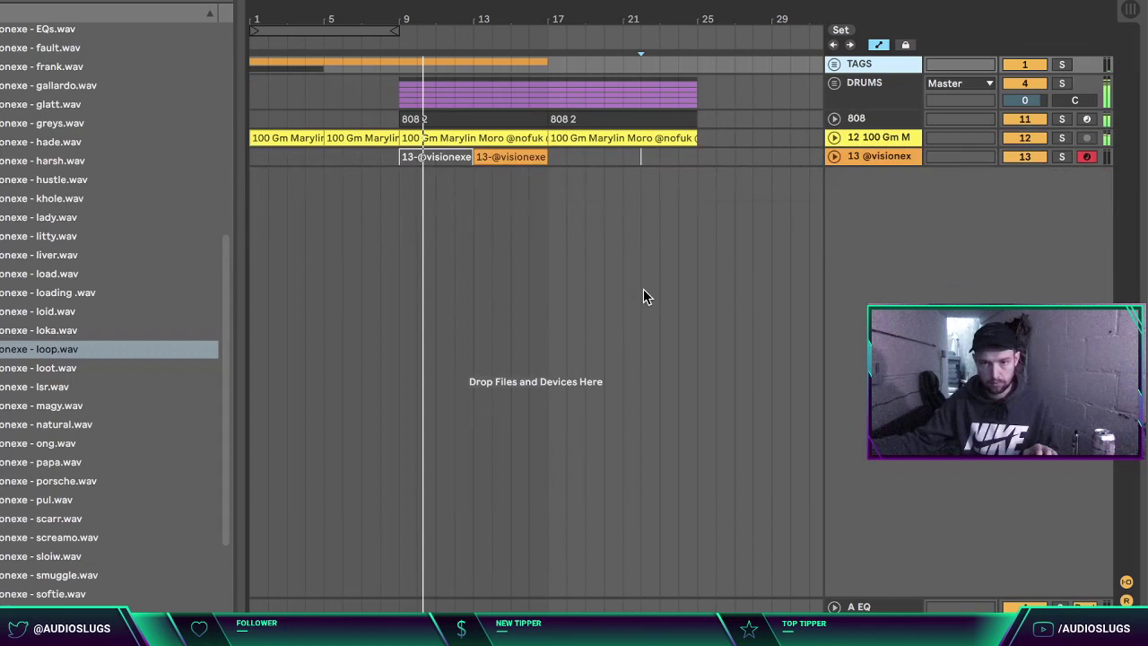
click(717, 297)
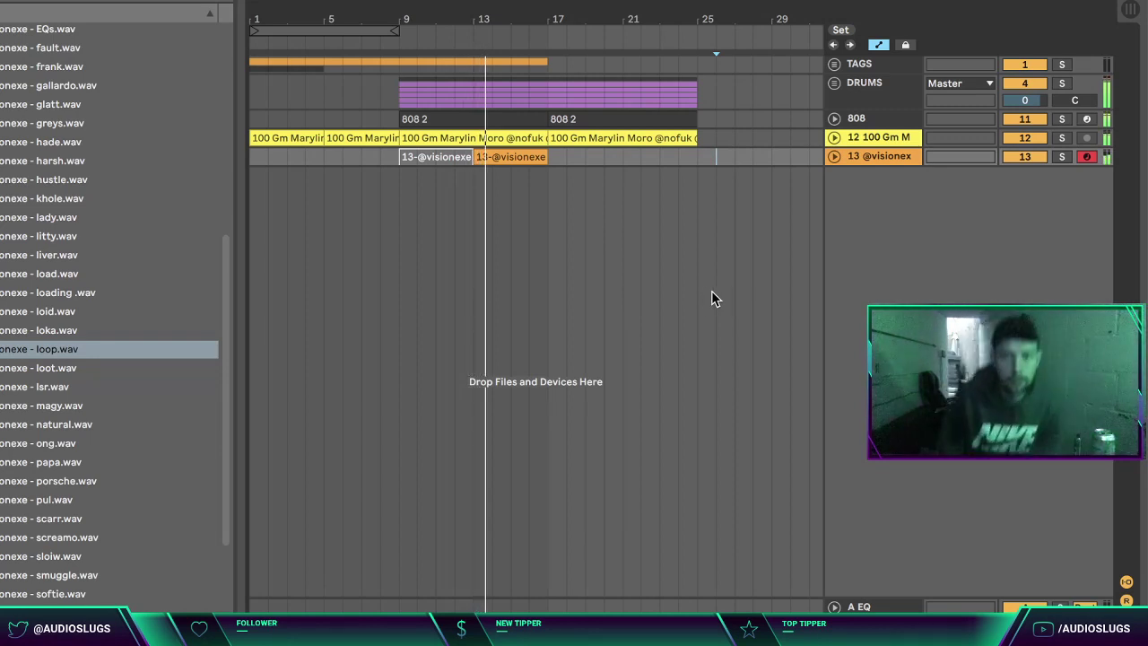
Step: Unfold the Simpler track and lower its volume to -11.8 dB
click(835, 156)
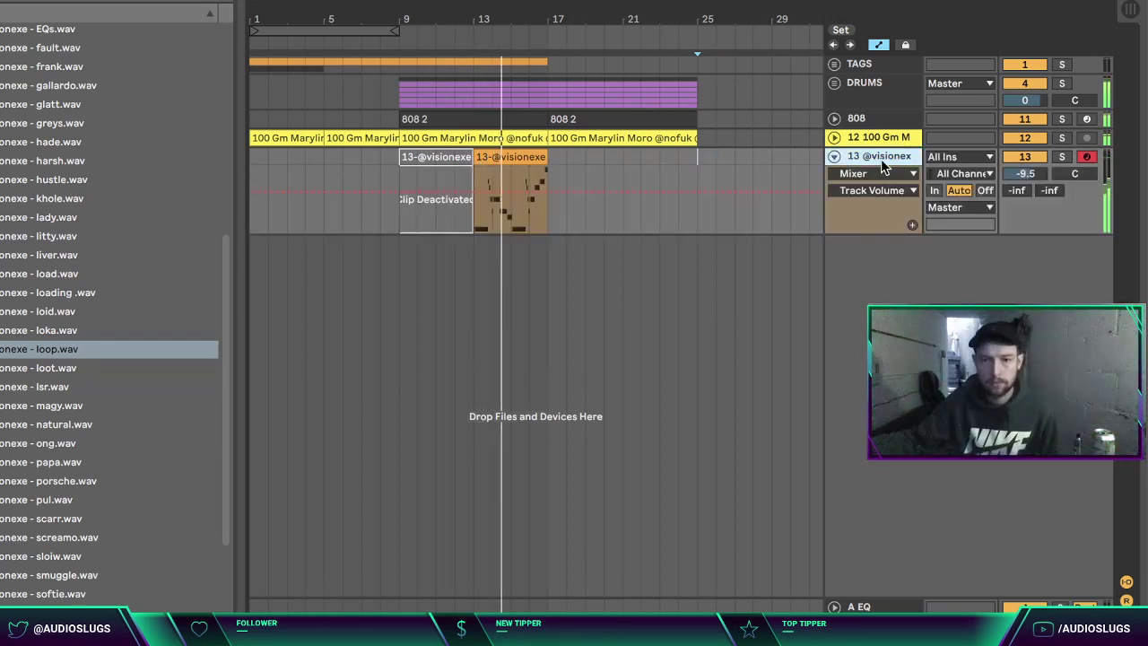
drag(1025, 174, 1025, 178)
Step: Delete four short, evenly spaced slices of bar 16 from the drum, 808, melody and Simpler clips, and fold the Simpler track
scroll(542, 179, up, 10)
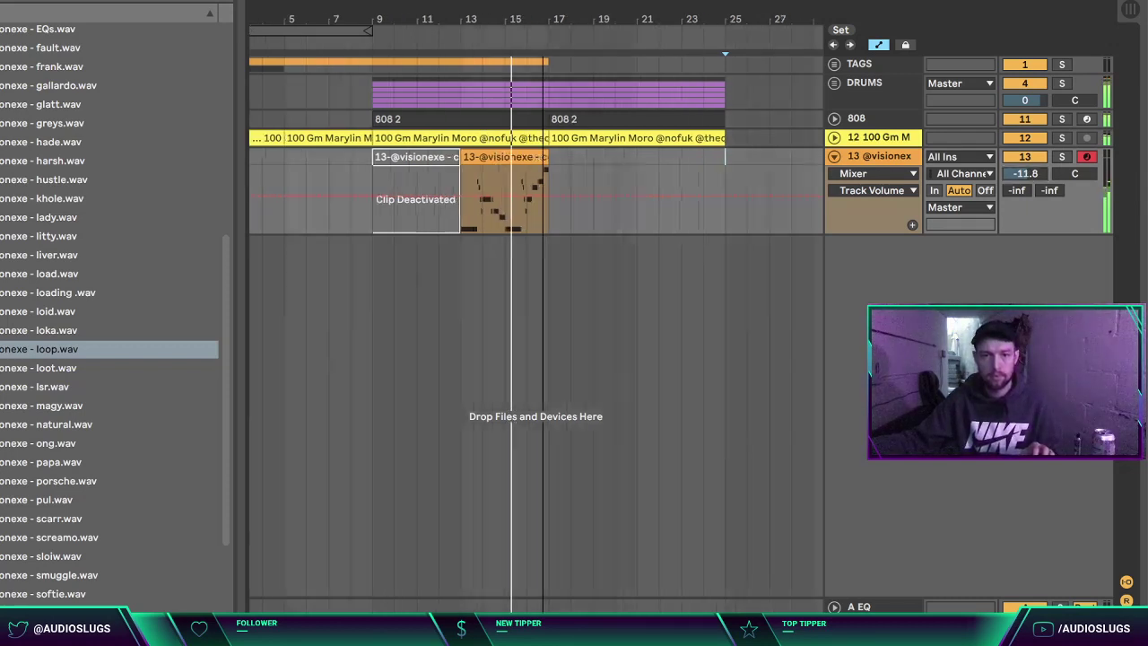
drag(465, 184, 472, 85)
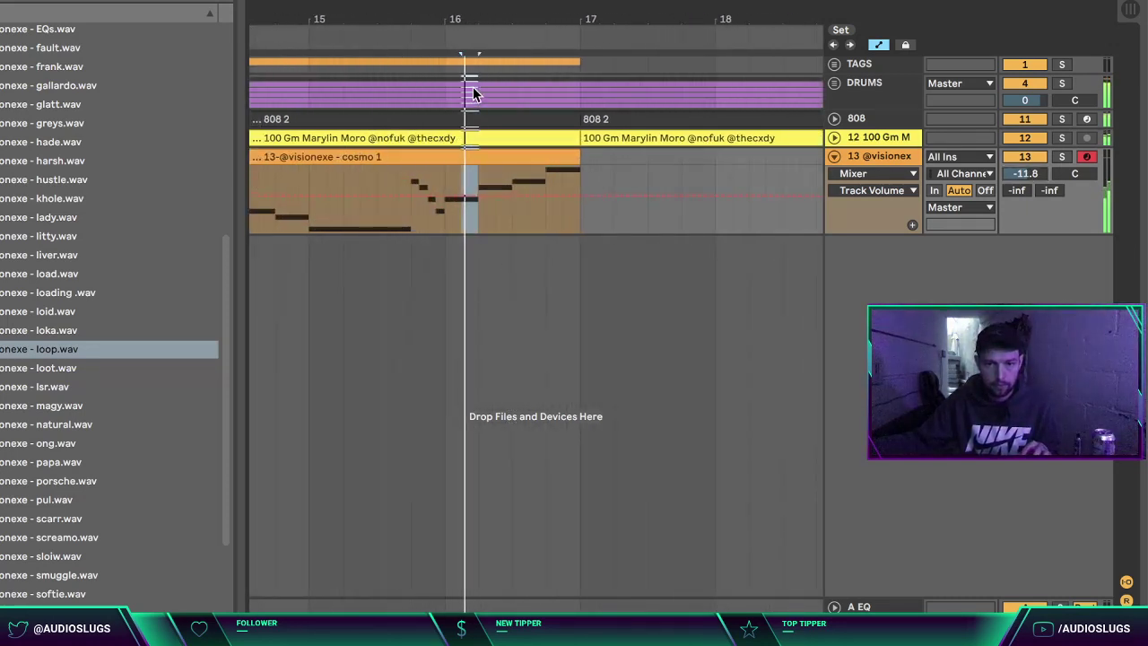
key(Delete)
key(Right)
key(Right)
key(Delete)
key(Right)
key(Right)
key(Delete)
key(Right)
key(Right)
key(Delete)
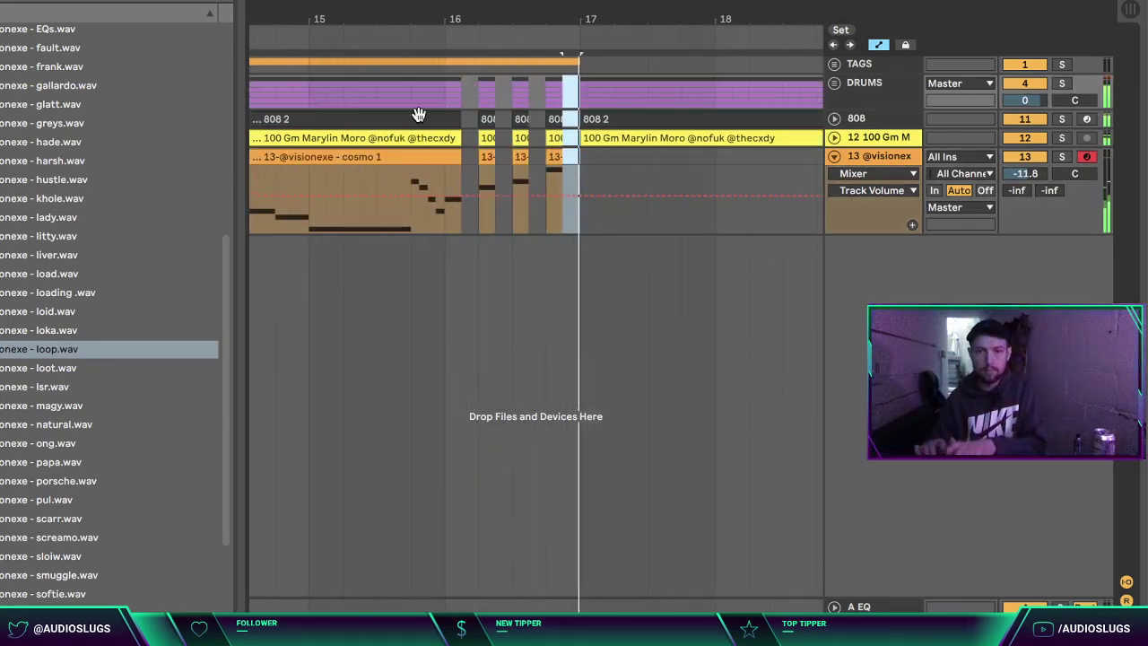
click(696, 176)
drag(541, 5, 509, 1)
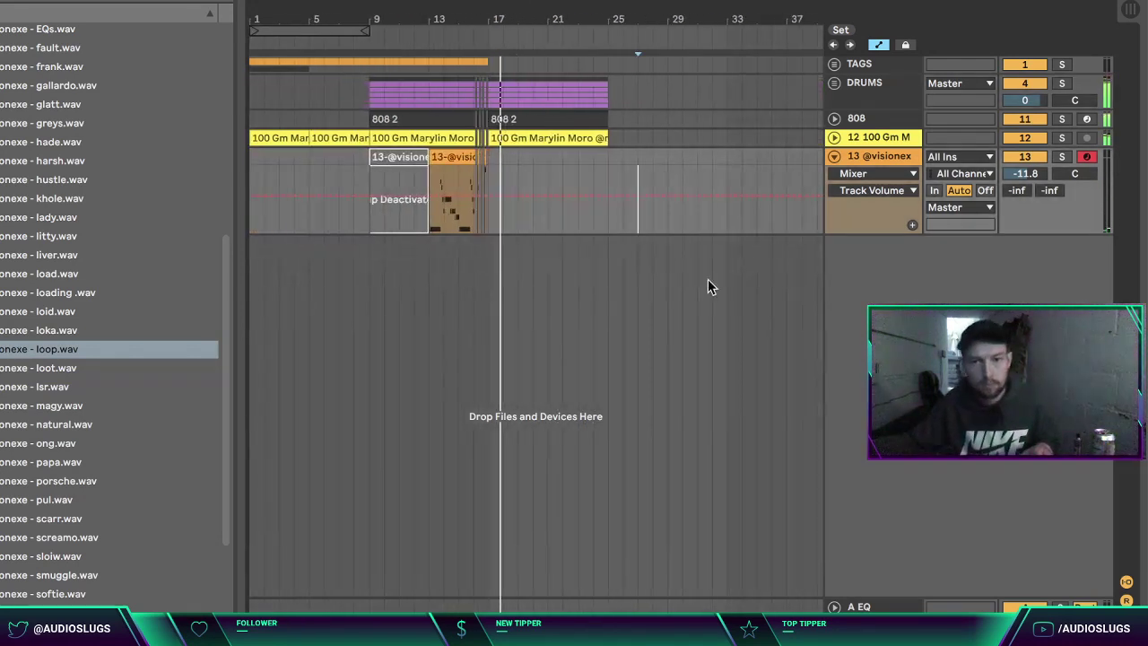
click(833, 156)
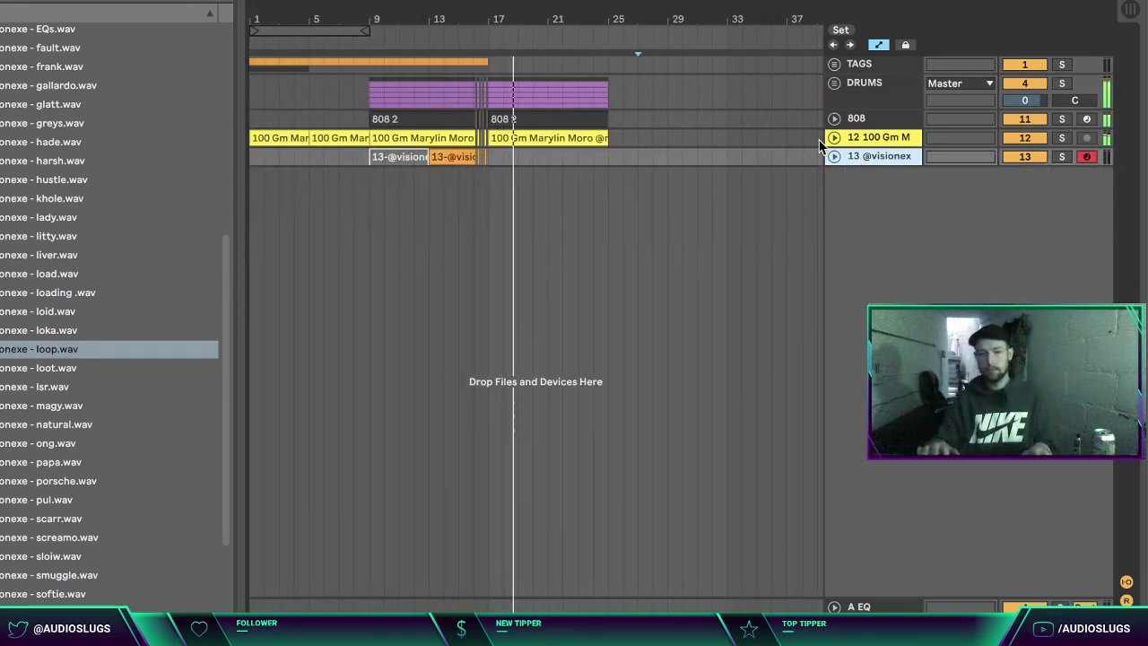
Step: Move bars 21 to 25 of the melody sample to bar 25 and duplicate bars 17 to 21 into the gap
click(834, 137)
click(549, 193)
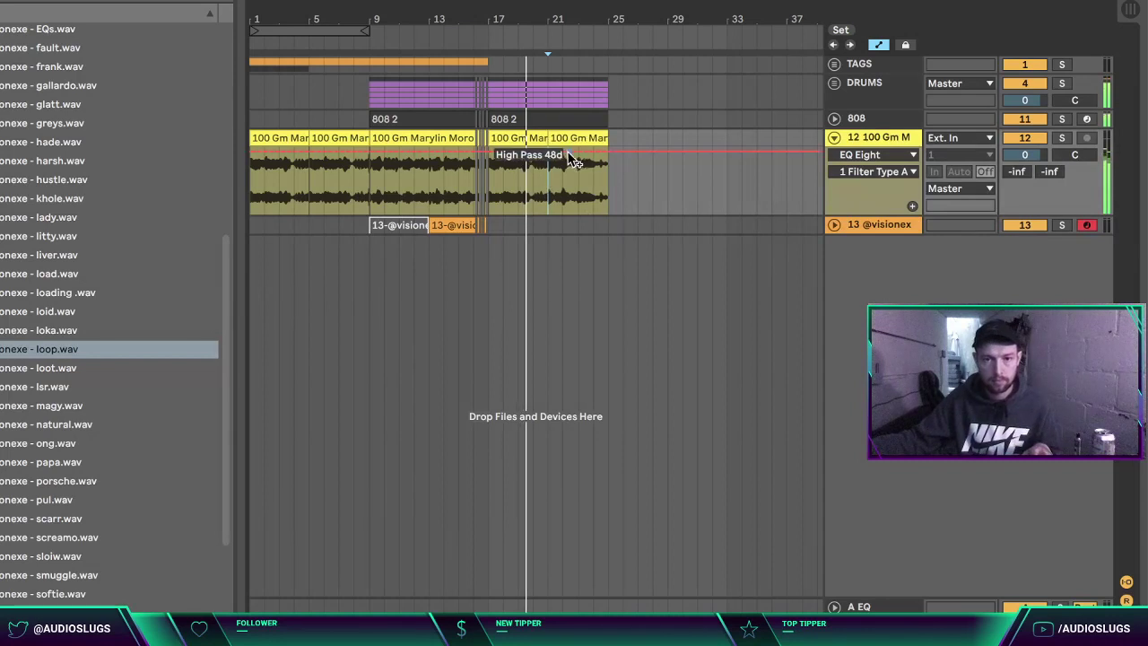
drag(569, 143, 630, 143)
click(538, 139)
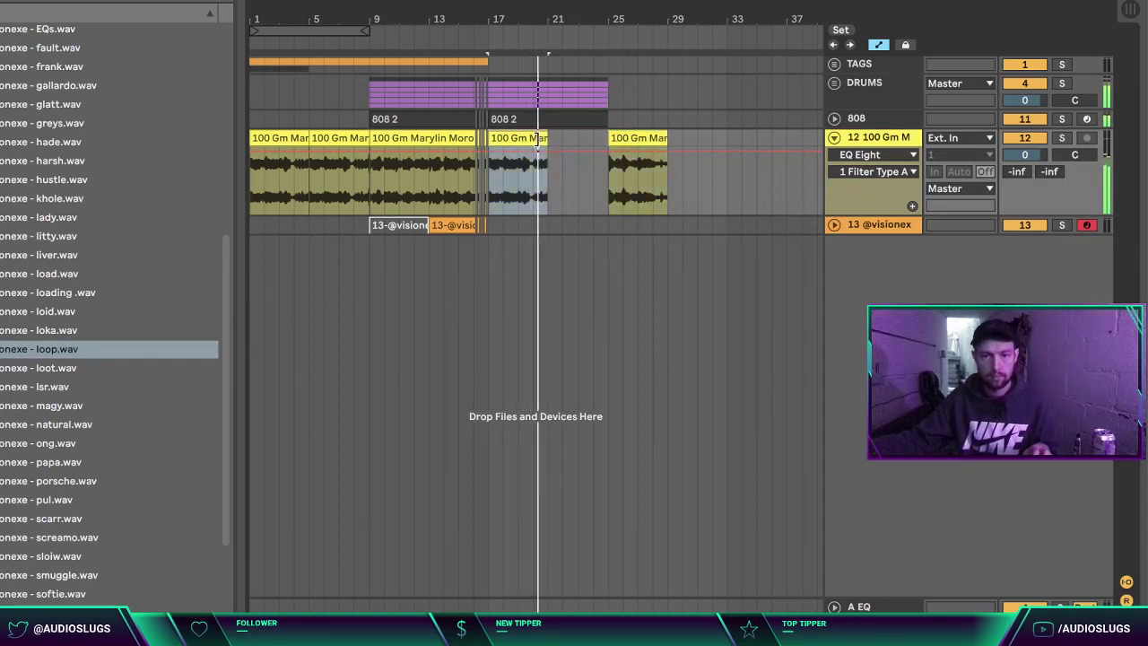
key(ctrl+d)
Step: Duplicate the melody sample clip at bars 25 to 29 over bars 29 to 33
click(594, 272)
drag(550, 16, 451, 14)
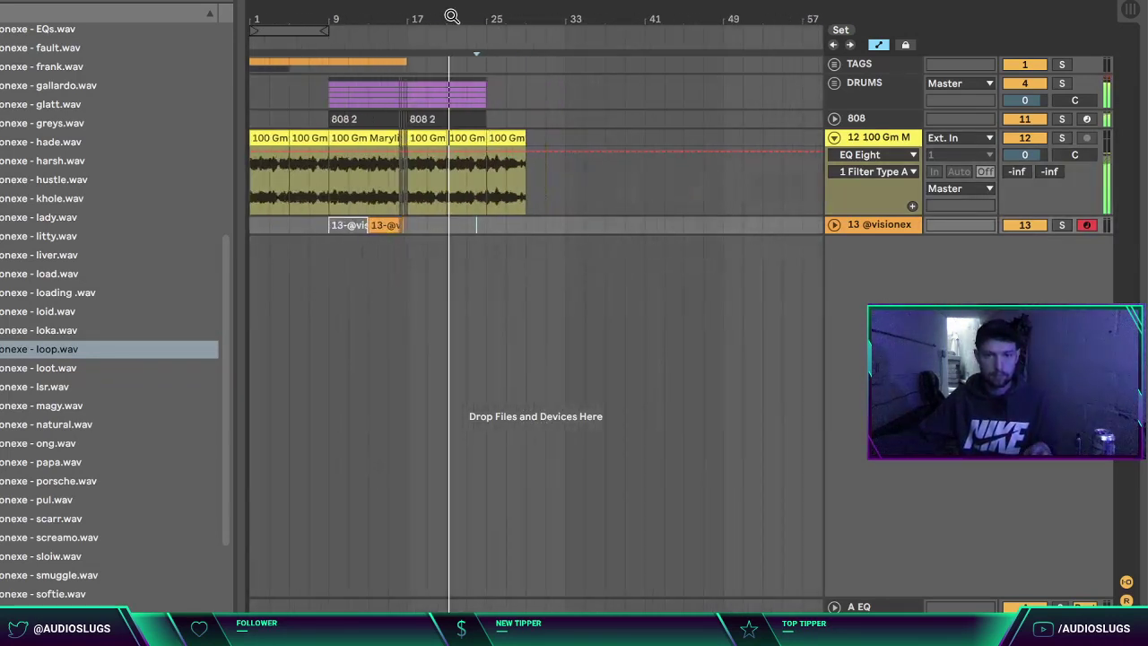
click(833, 120)
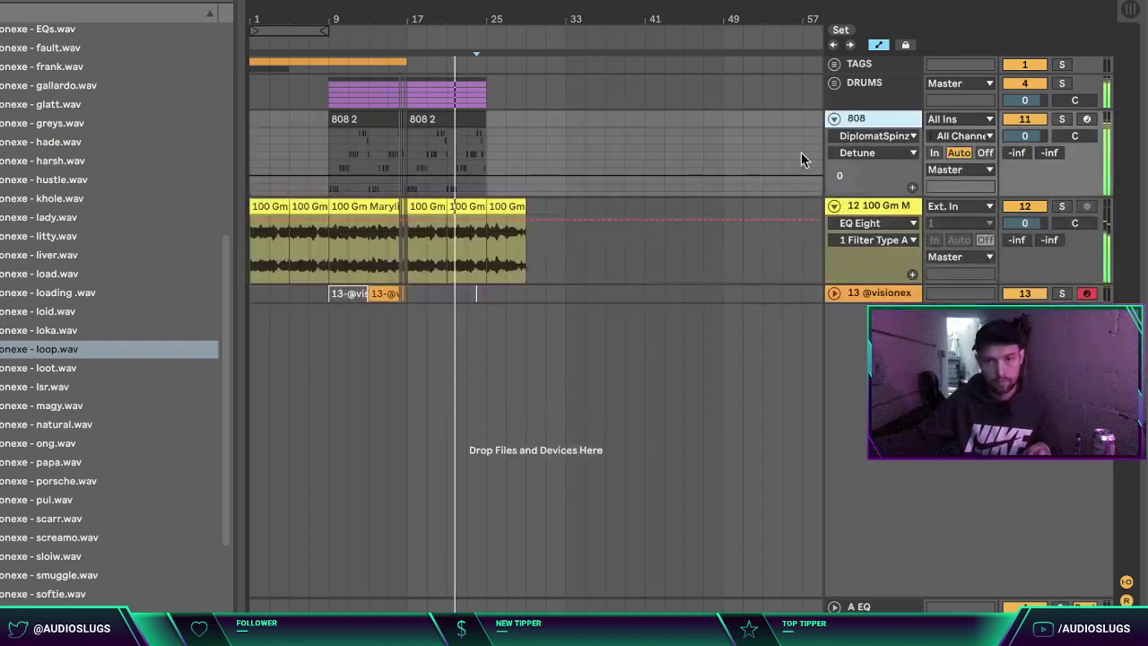
click(834, 120)
click(502, 137)
key(ctrl+d)
click(541, 322)
Step: Unfold the DRUMS group and duplicate the snare, snare 2, rim and hi-hat clips of bars 17 to 25 to bars 25 to 33
click(834, 83)
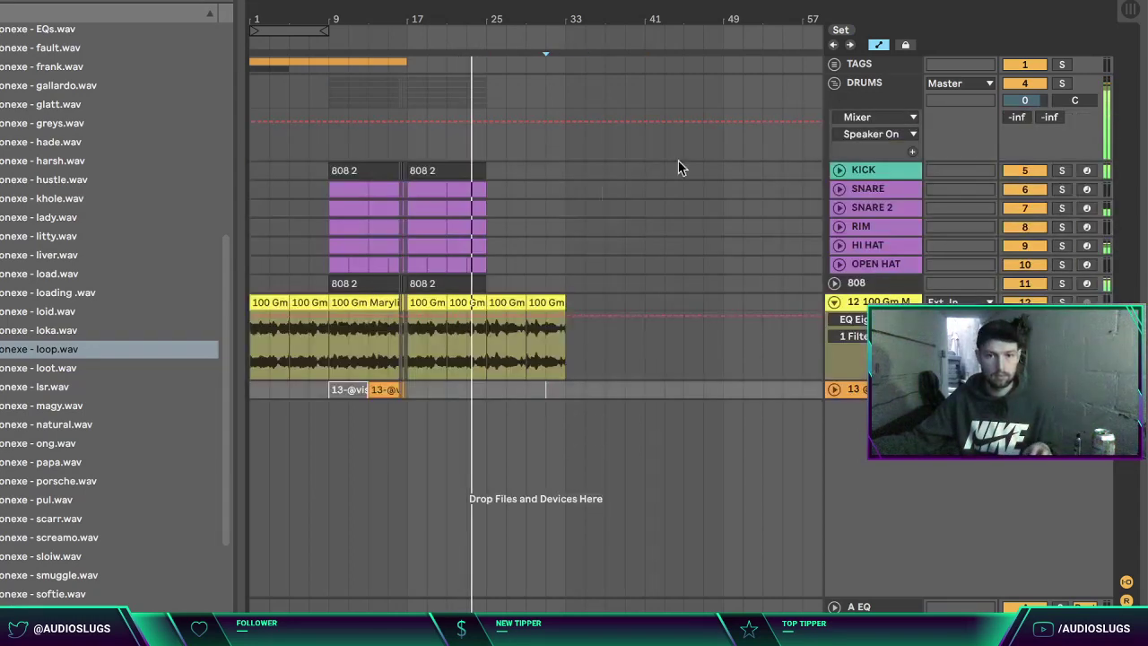
click(457, 245)
shift+click(424, 188)
key(ctrl+d)
click(644, 228)
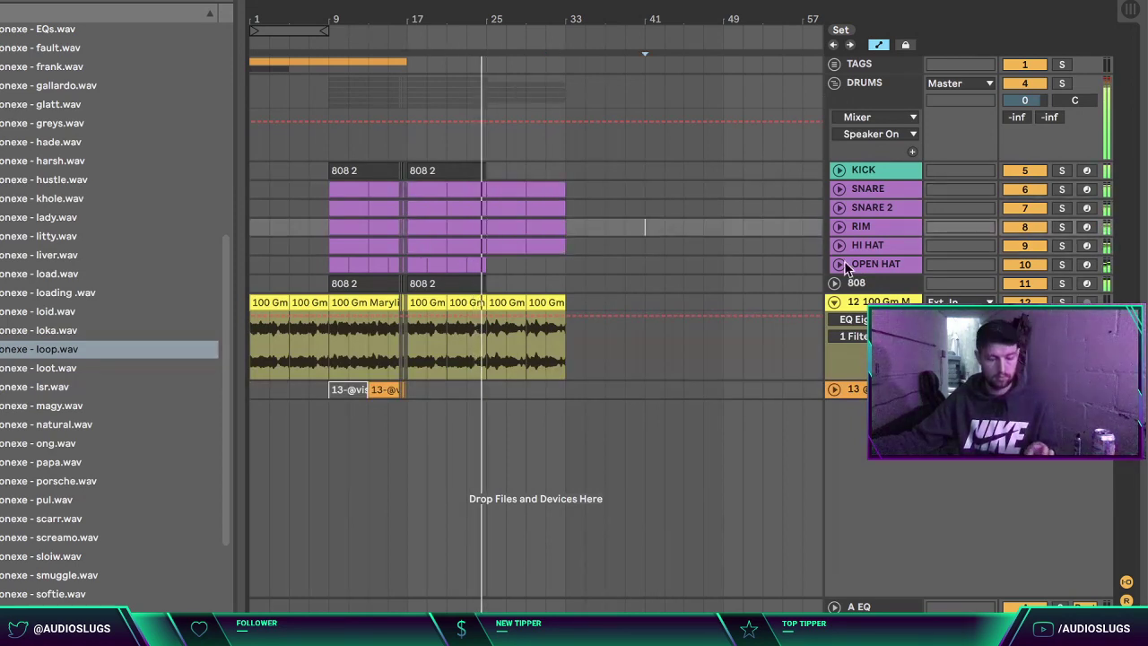
Step: Check the hi-hat track's notes, and fold the DRUMS group and the melody sample track
click(839, 245)
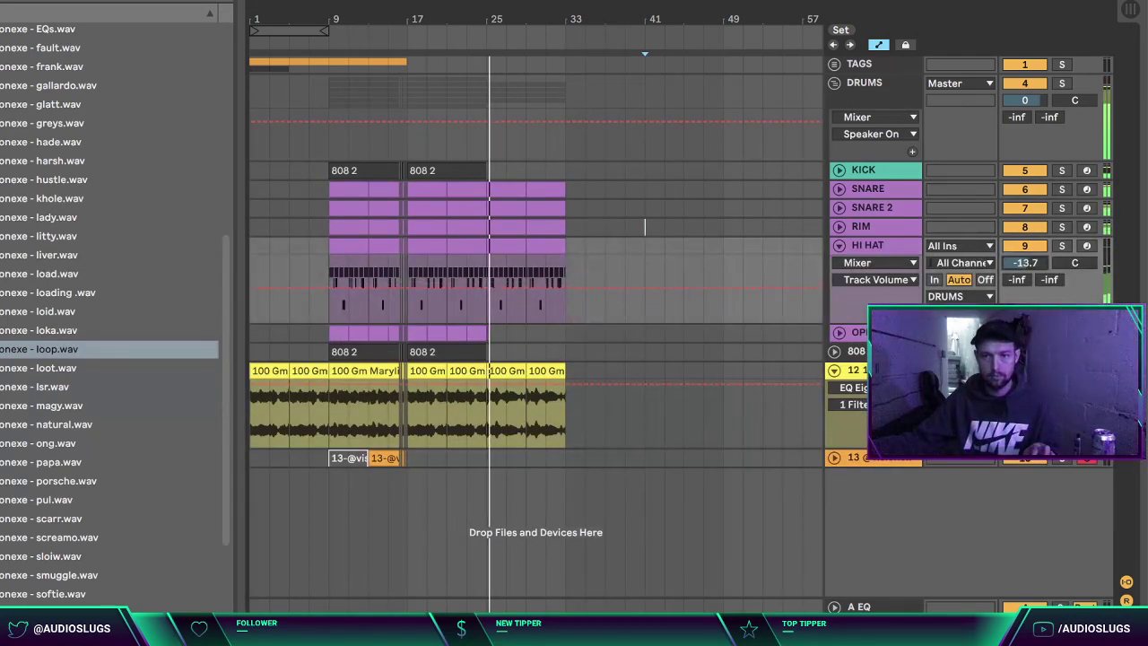
click(838, 245)
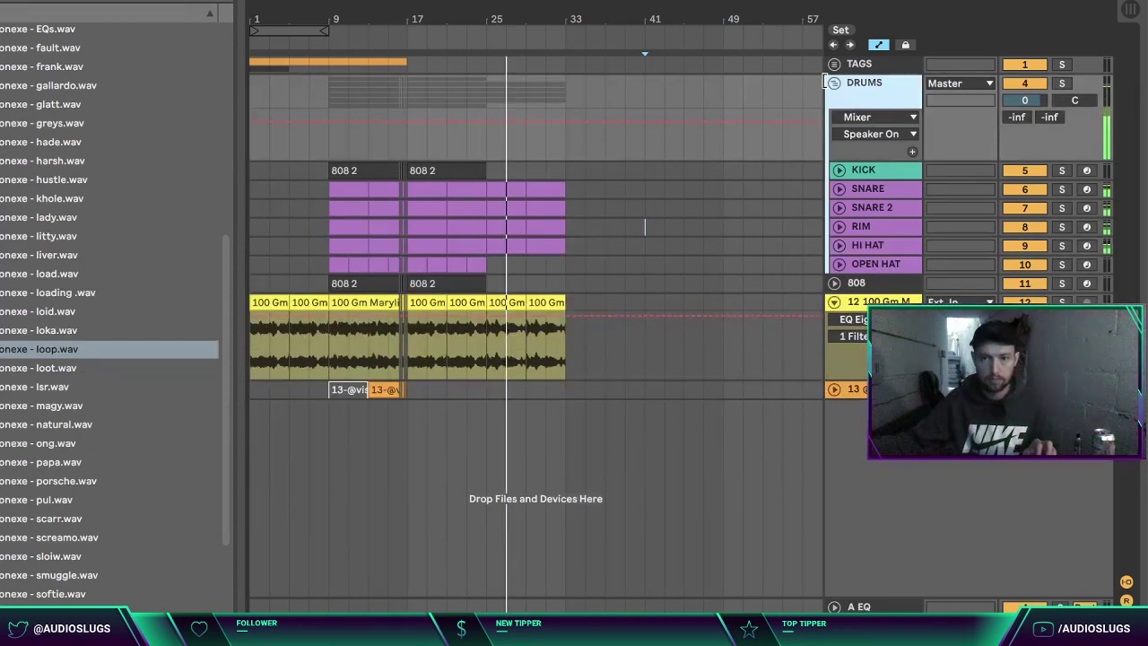
click(835, 83)
click(834, 137)
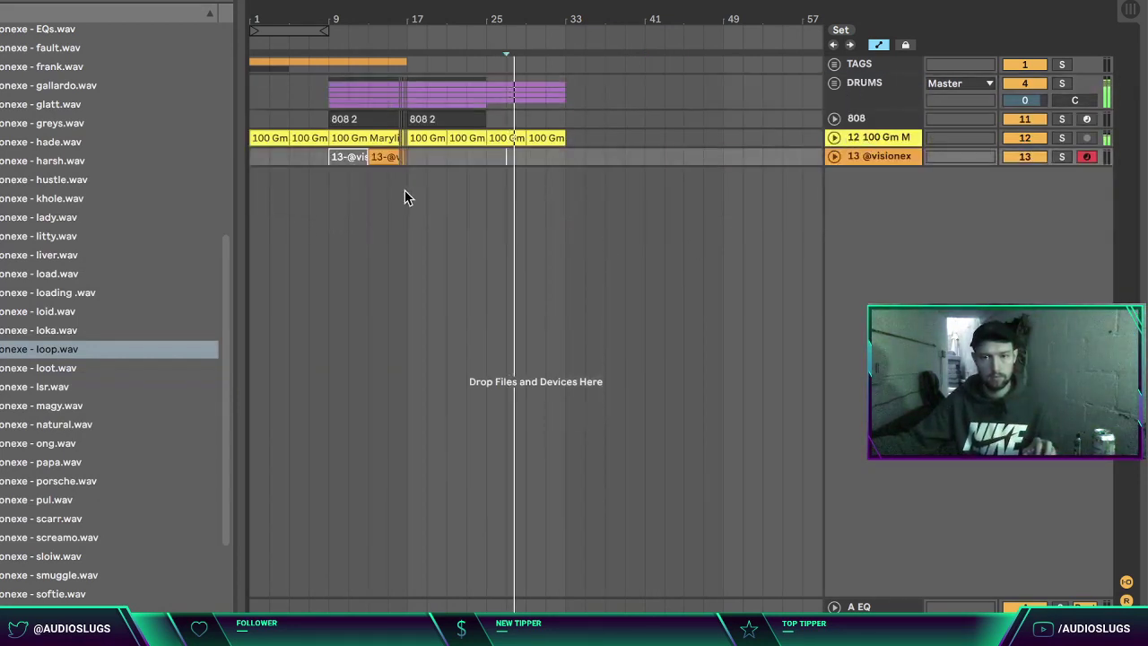
Step: Move the drum, 808, melody and Simpler clips between bar 9 and the chopped bar 16 to bar 33
drag(357, 138, 325, 94)
drag(393, 130, 630, 135)
Step: Make the notes of the 808 clip at bar 33 legato, and close the clip view
key(shift+Tab)
click(206, 498)
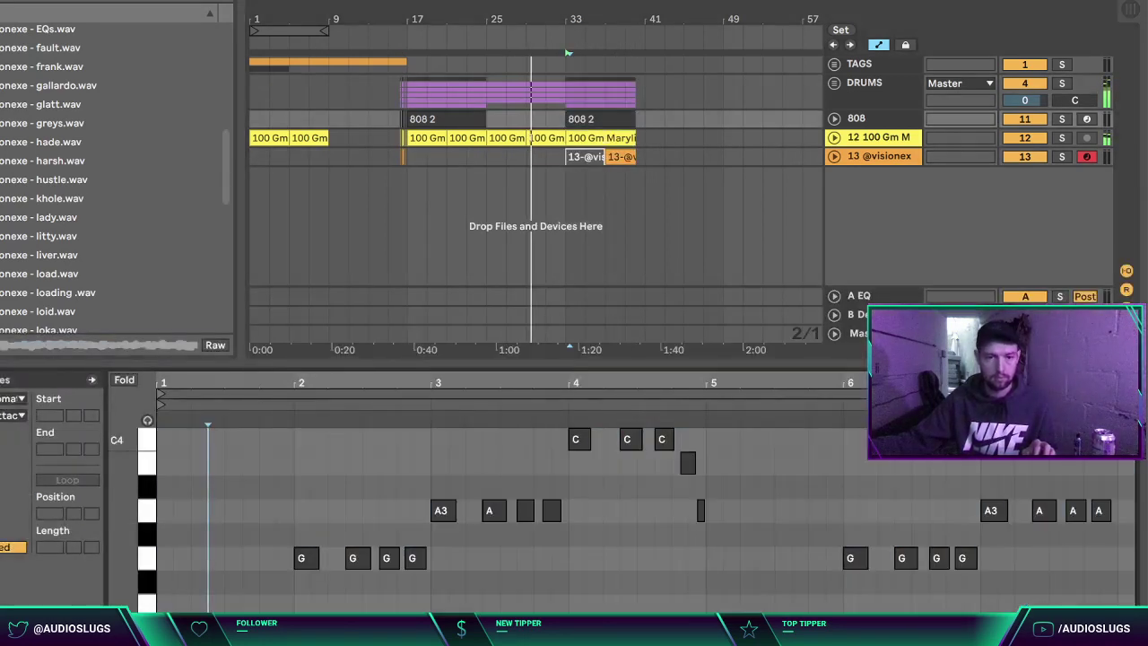
click(2, 434)
click(346, 484)
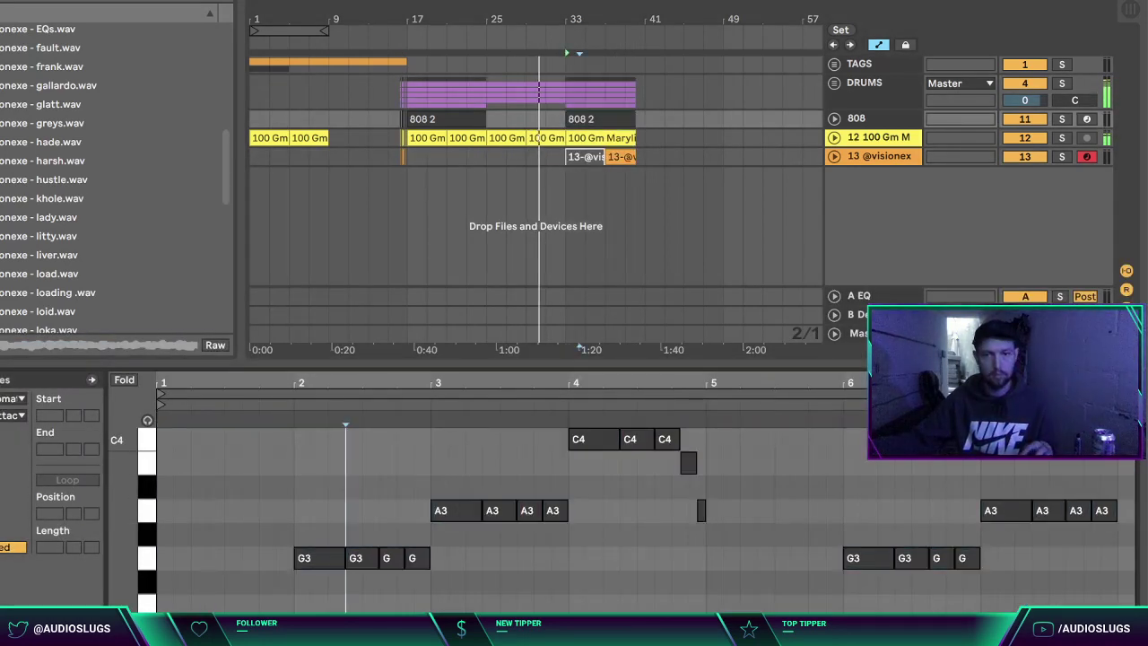
key(super+alt+l)
click(707, 323)
Step: Move the chopped slices of bar 16 on all drum, 808, melody and Simpler tracks to the section's end at bar 40
drag(553, 157, 403, 85)
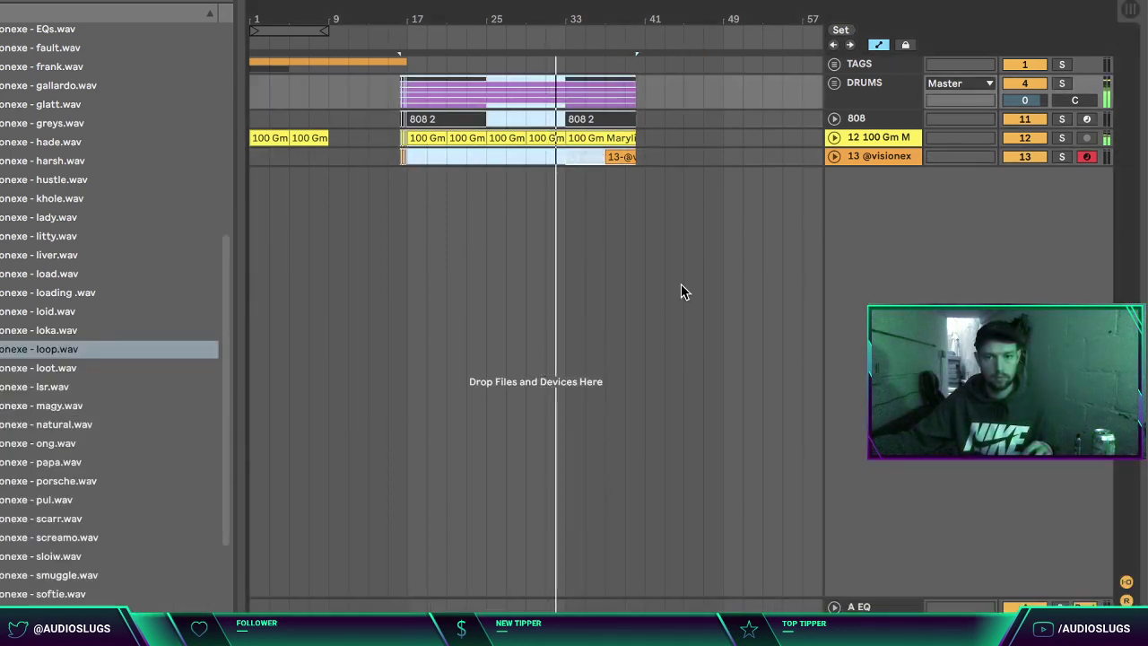
click(652, 262)
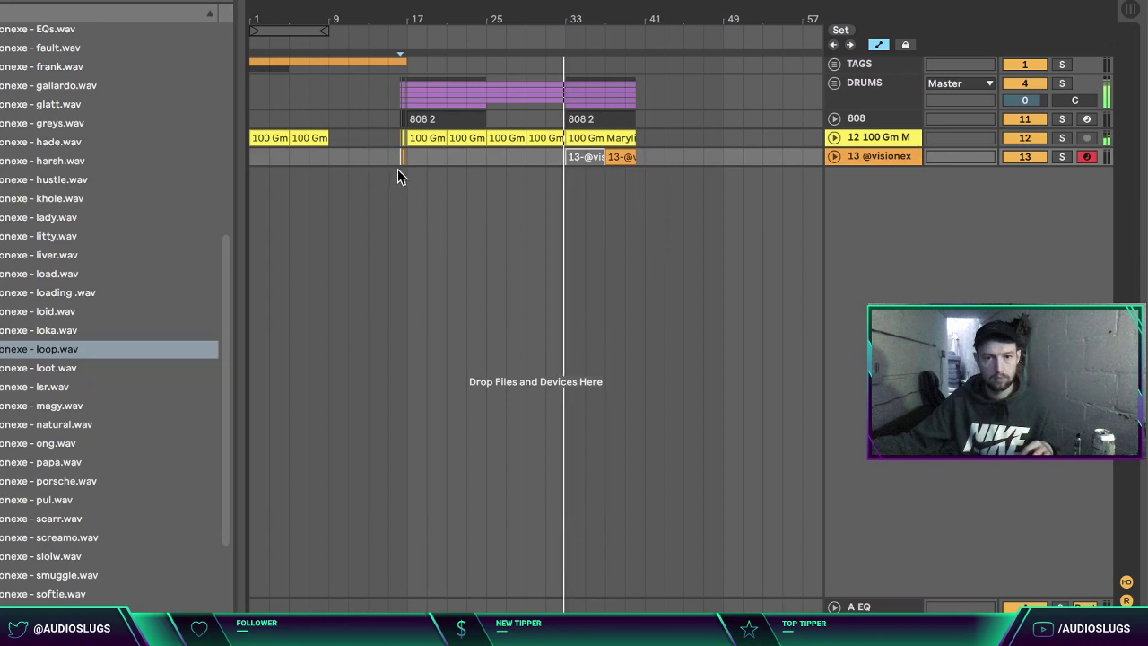
drag(389, 173, 403, 106)
drag(400, 157, 648, 170)
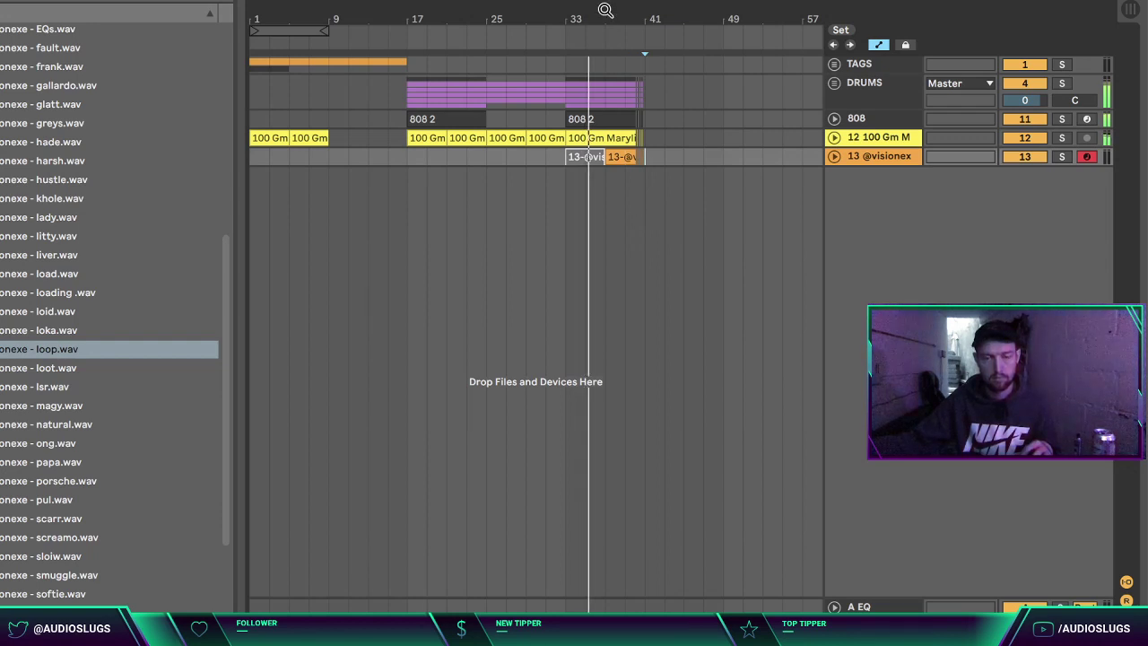
drag(606, 10, 564, 72)
click(668, 160)
drag(590, 16, 590, 0)
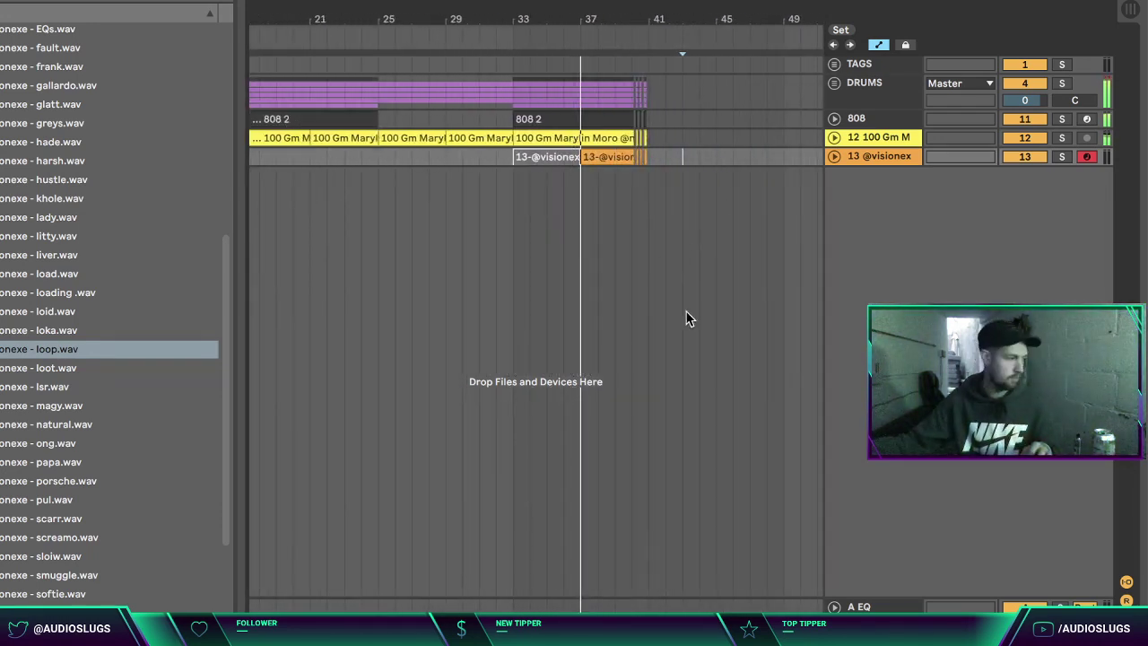
drag(557, 19, 591, 3)
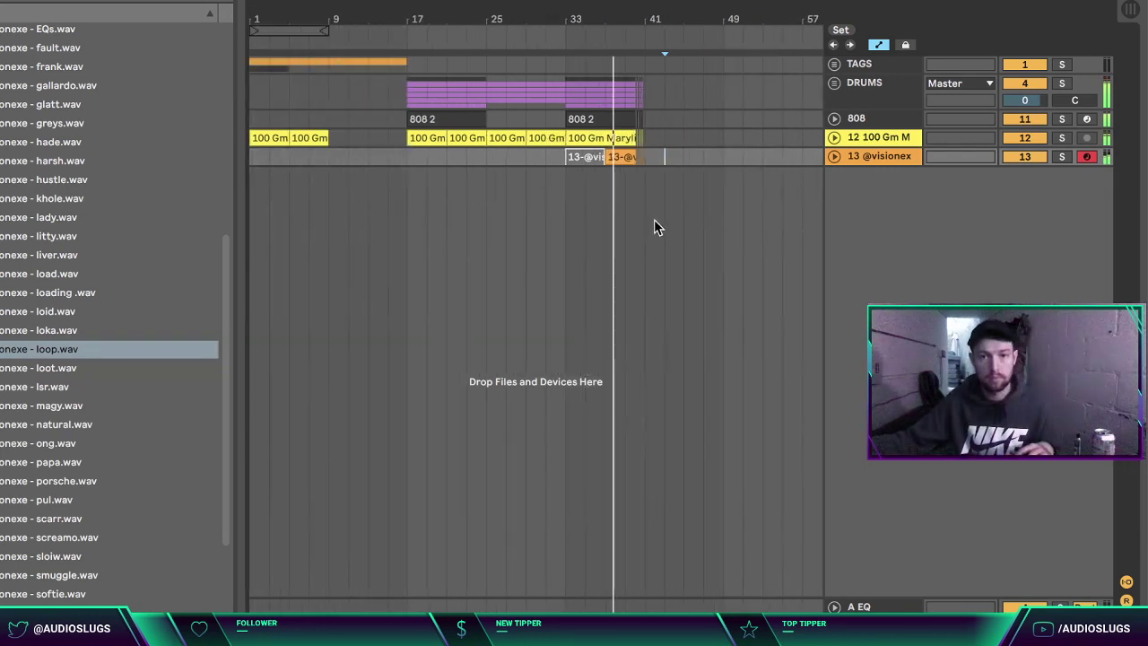
Step: Move all drum, 808, melody and Simpler clips of bars 17 to 41 back to bar 9, and play from the start
drag(645, 158, 415, 100)
drag(428, 141, 348, 143)
key(Home)
key(space)
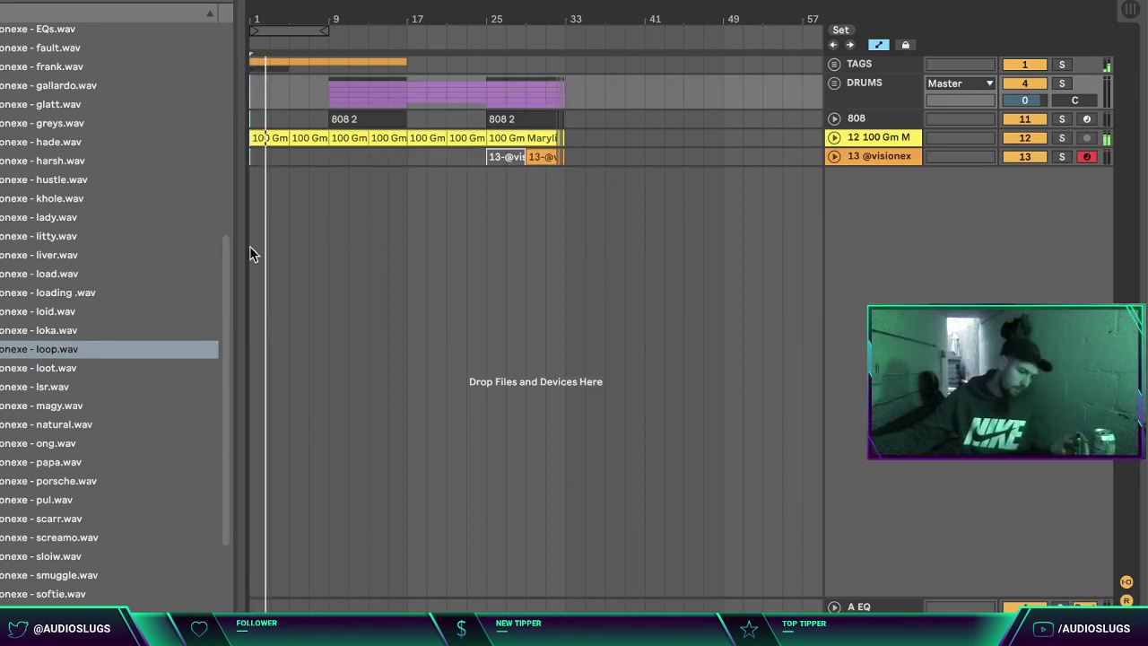
Step: Browse the downloaded drum kit folders, including DRILL DEVIL KIT, for further samples
click(2, 287)
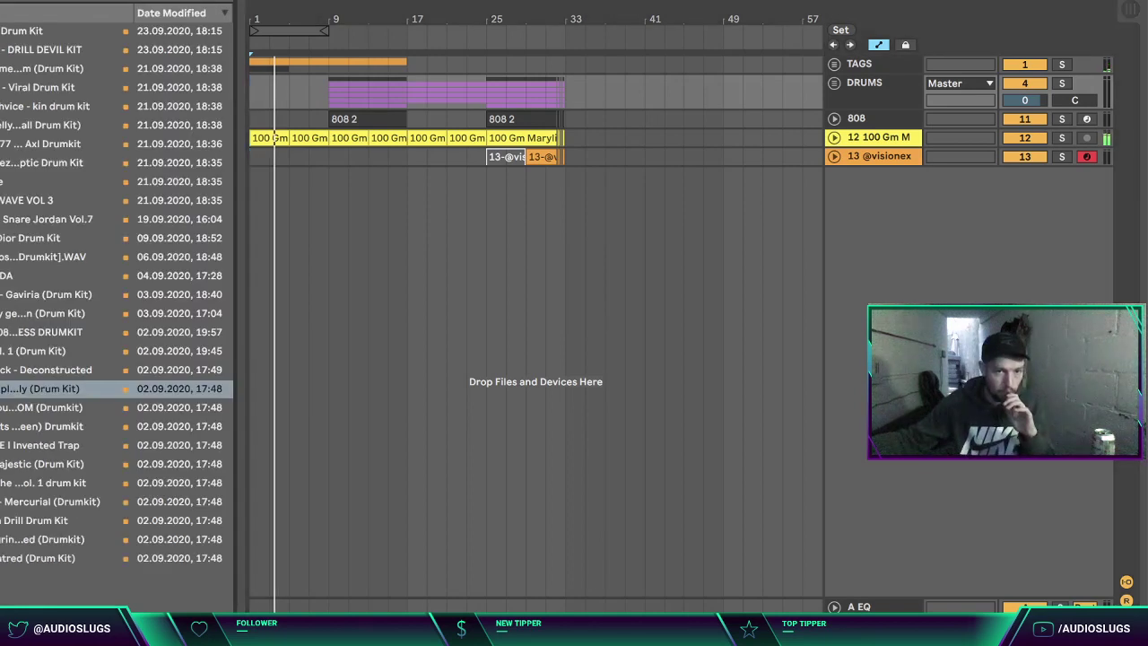
double_click(41, 52)
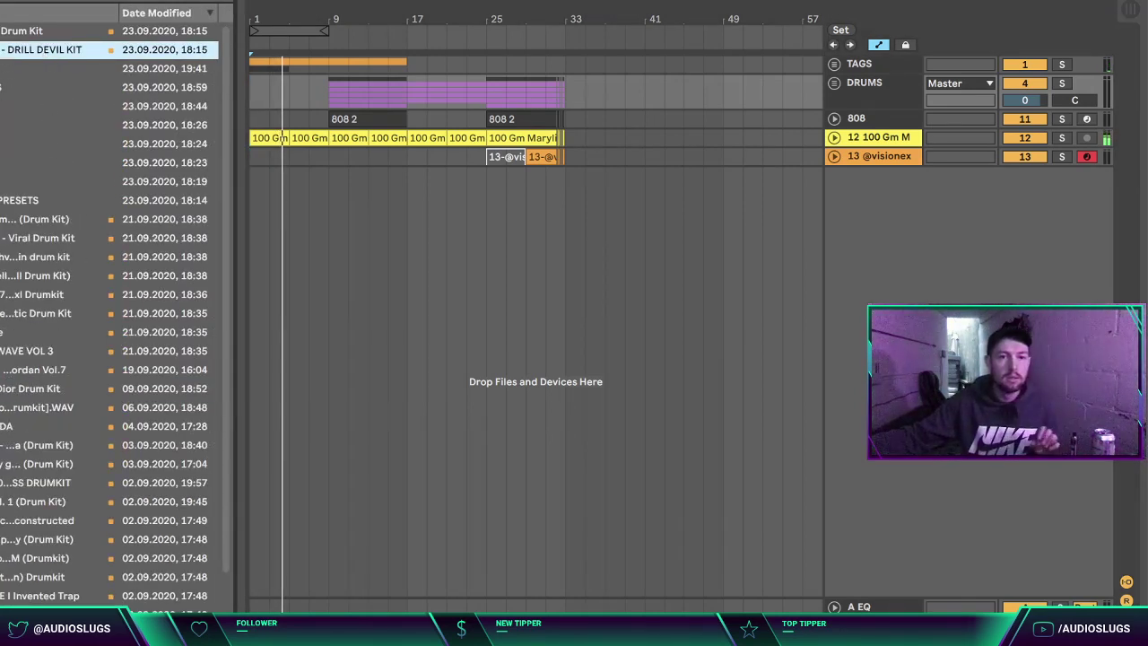
click(2, 106)
click(2, 106)
click(8, 54)
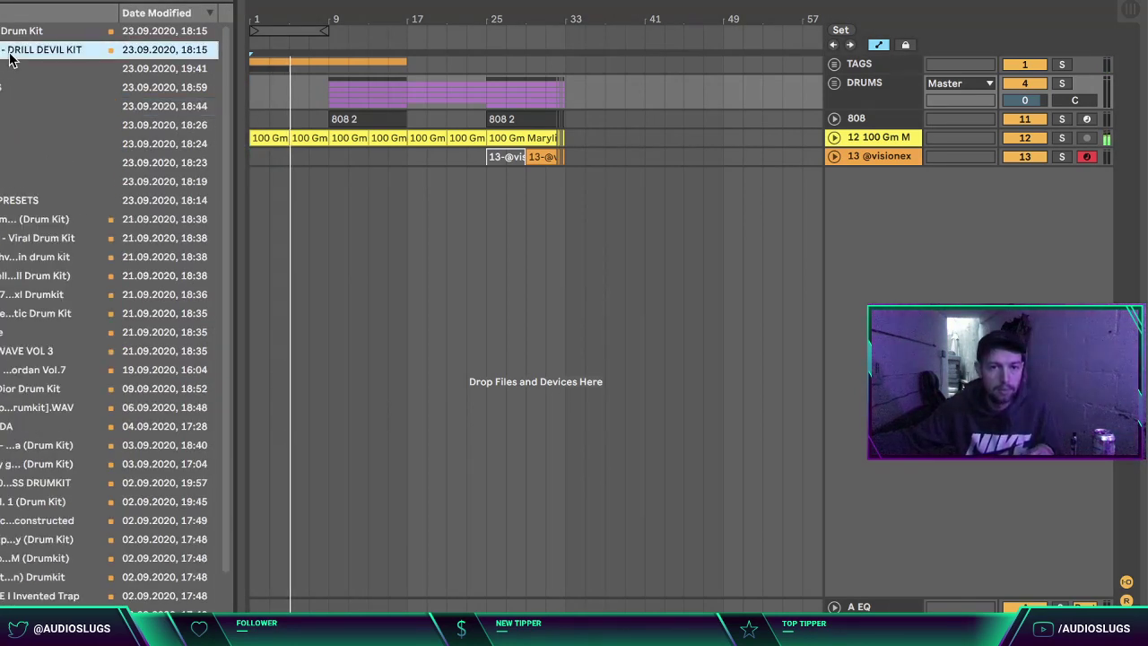
click(2, 73)
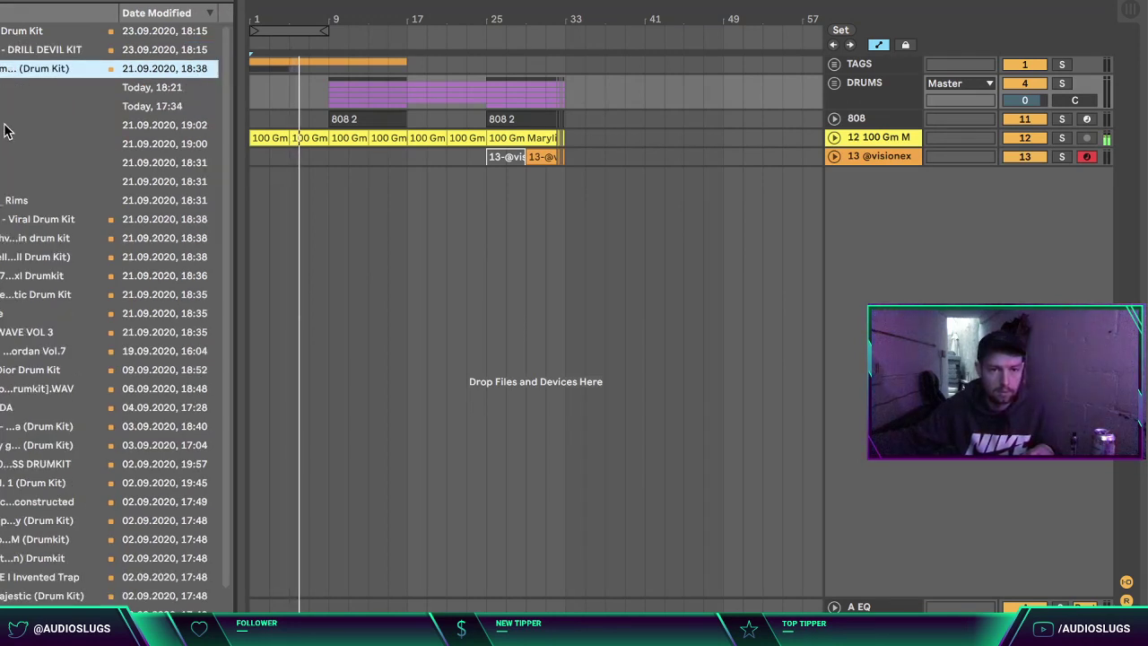
click(400, 240)
click(349, 230)
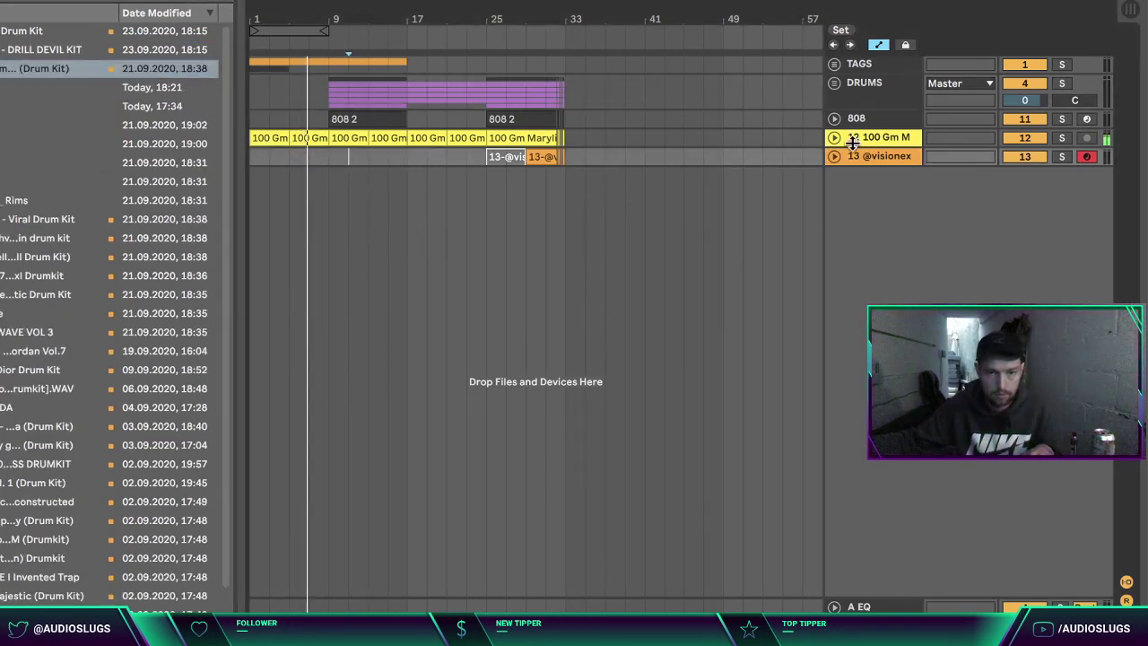
click(427, 271)
mouse_move(316, 20)
mouse_down()
mouse_move(316, 135)
mouse_move(290, 140)
mouse_up()
click(380, 212)
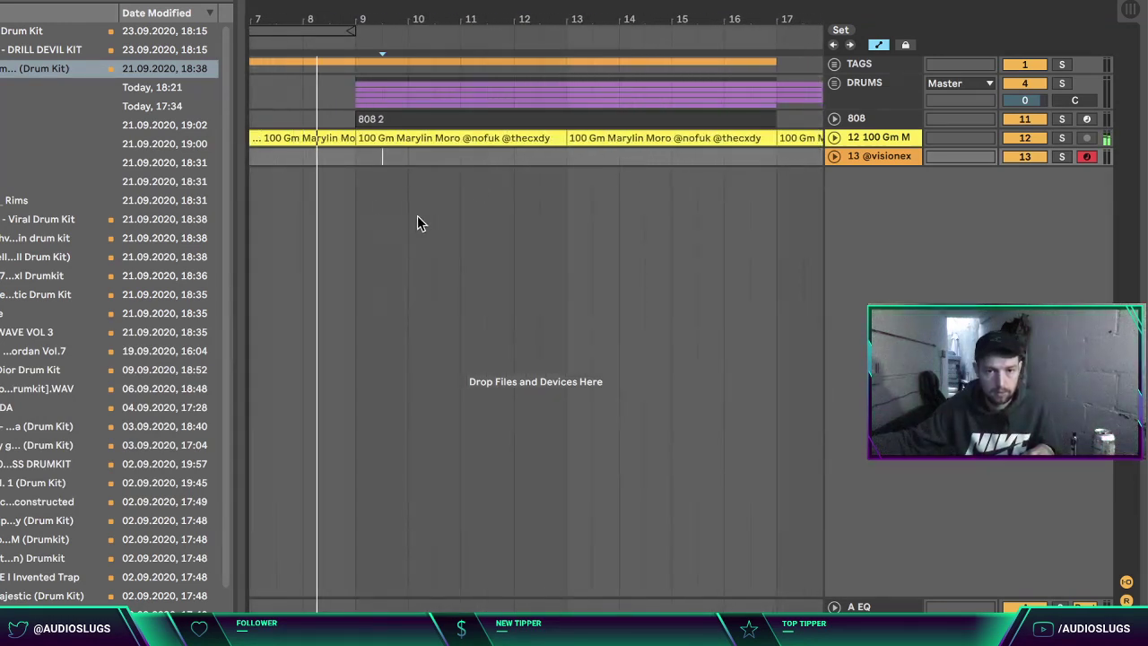
click(834, 64)
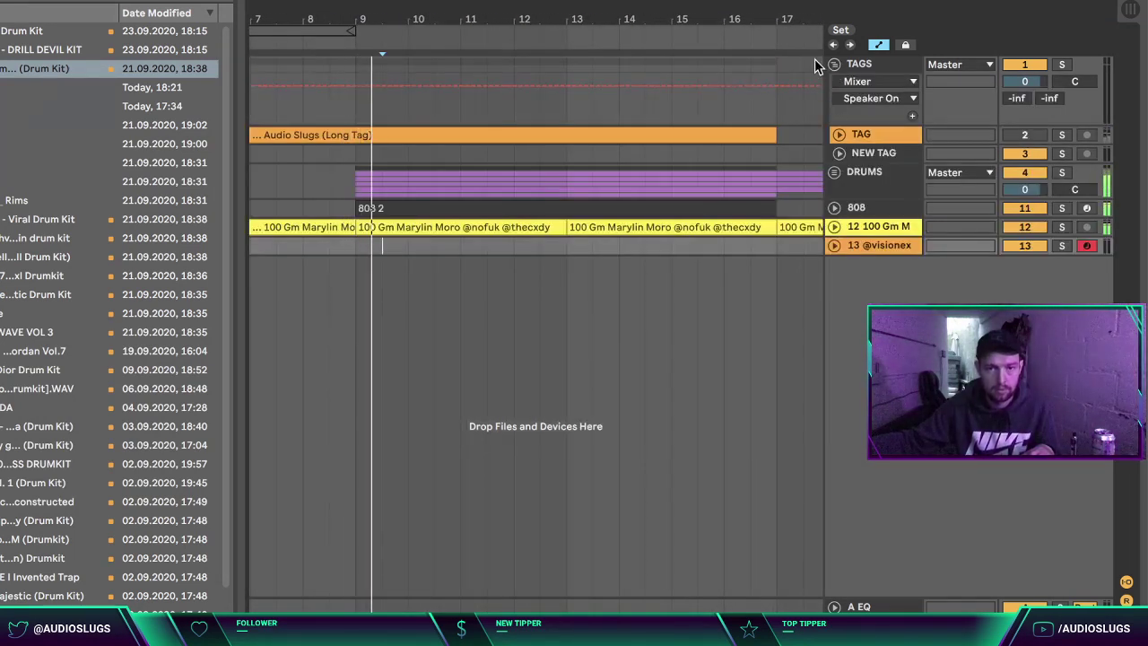
click(835, 64)
drag(390, 24, 389, 1)
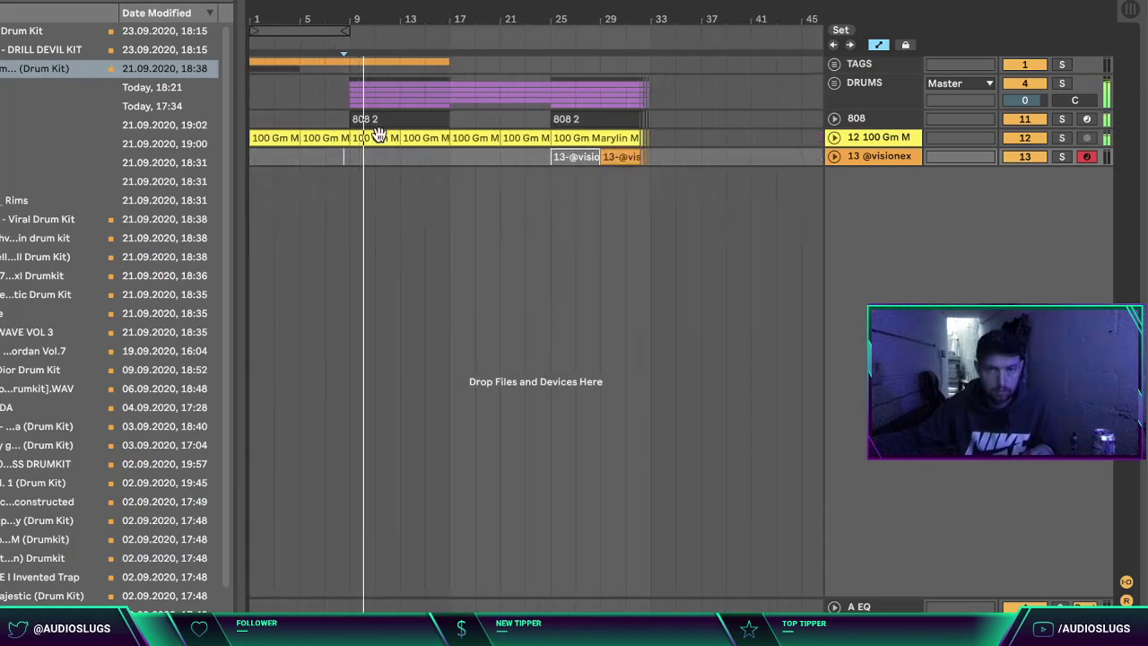
Step: Load the HalfTime plug-in onto the 100 Gm Marylin melody track, dismiss its demo notice and play from the start
drag(368, 137, 277, 143)
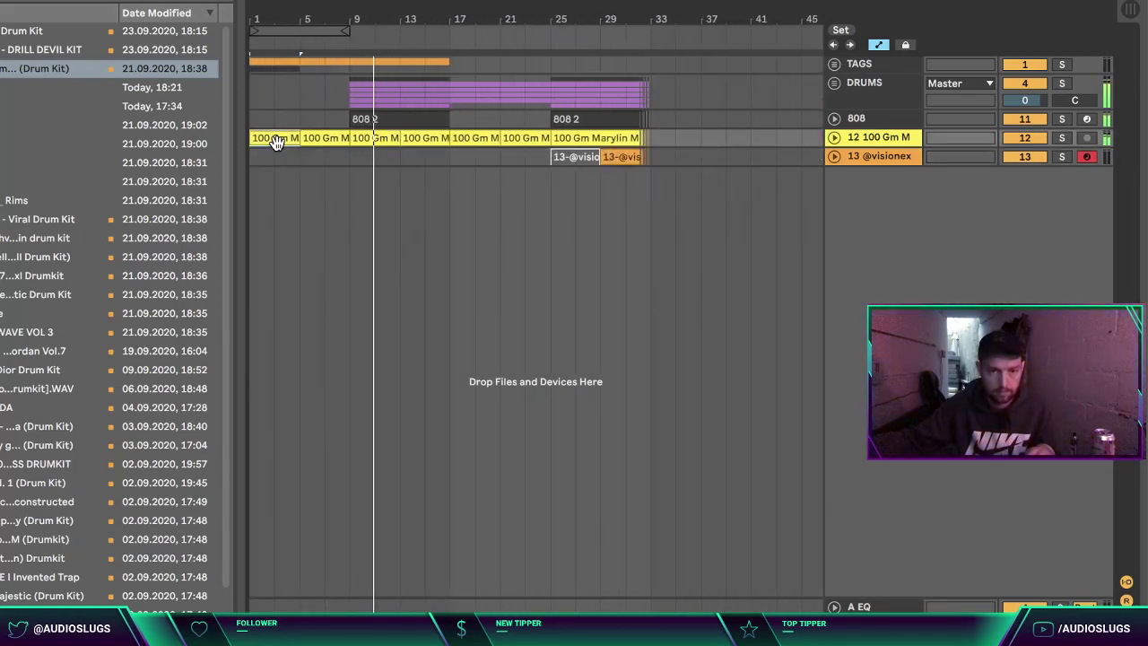
click(849, 141)
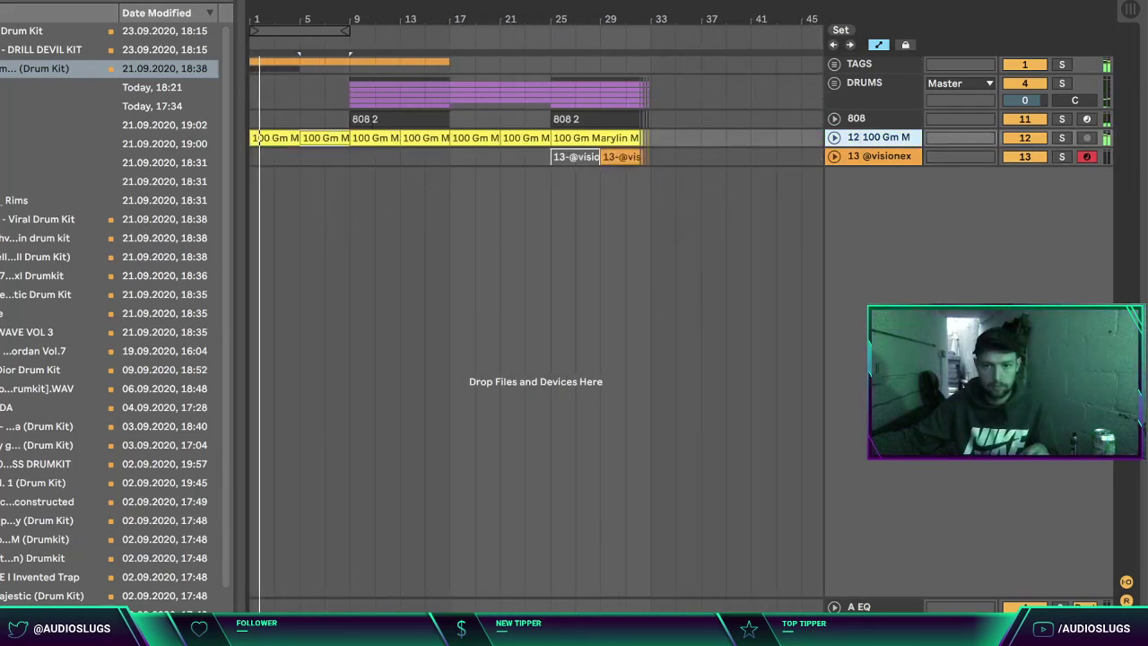
click(0, 233)
click(0, 144)
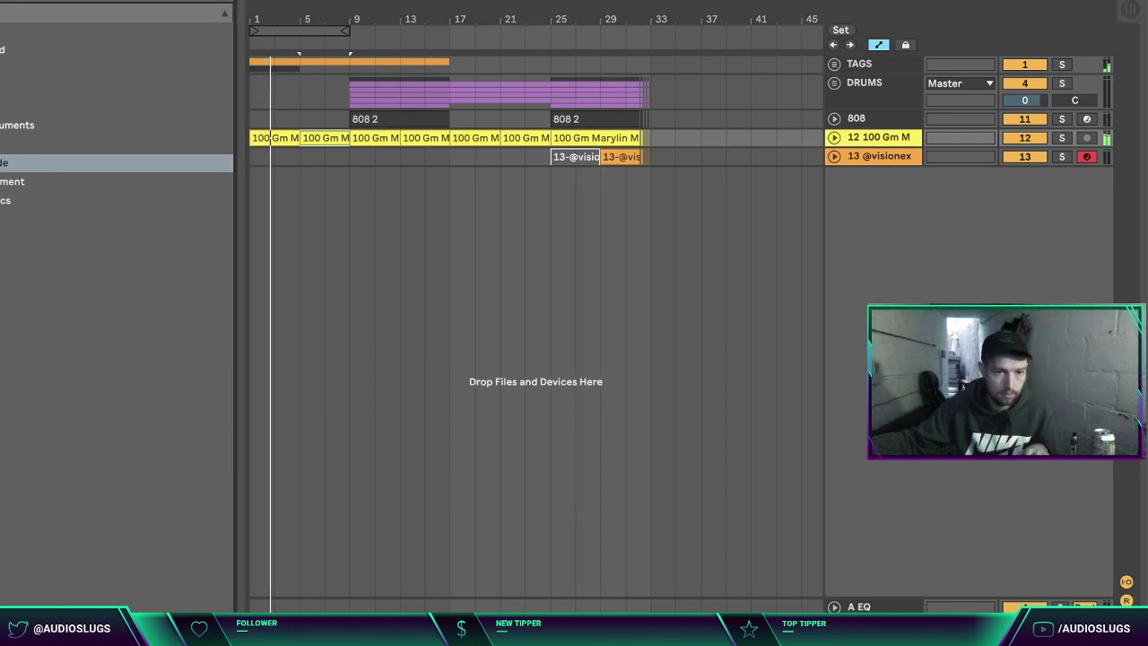
click(0, 143)
click(0, 125)
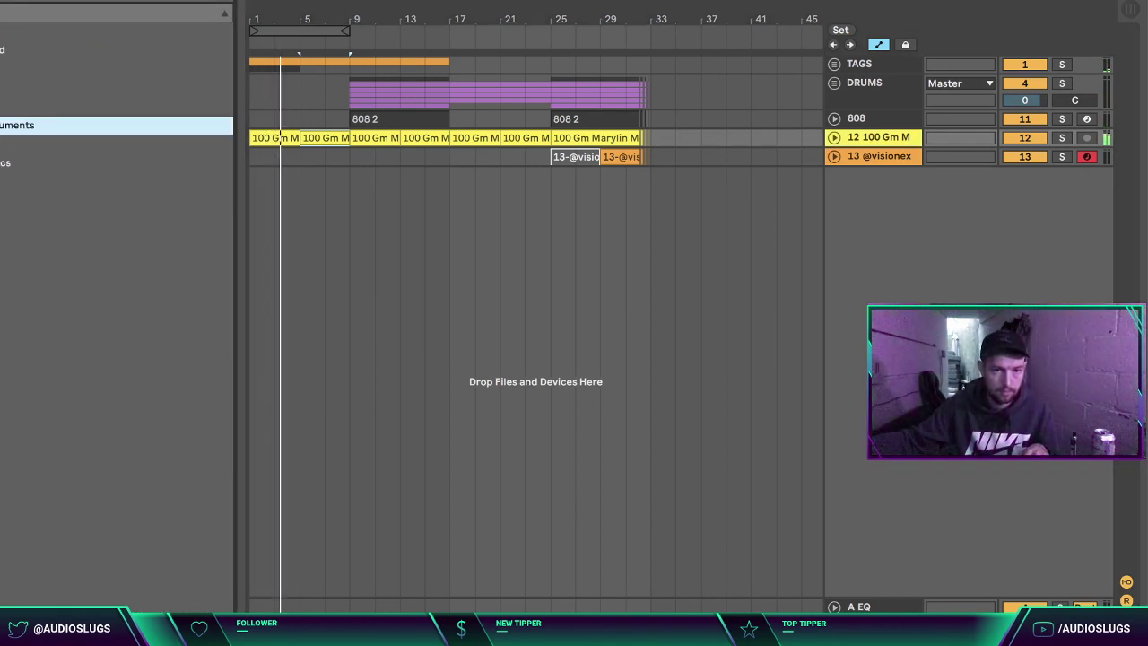
click(0, 106)
click(0, 88)
click(11, 129)
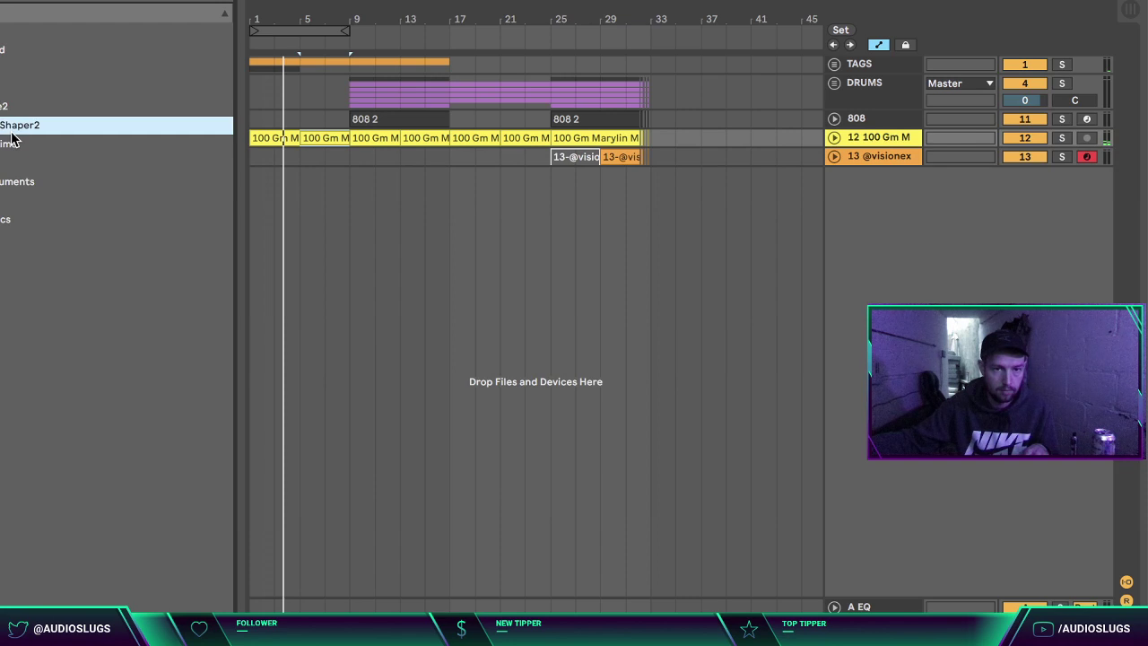
double_click(8, 144)
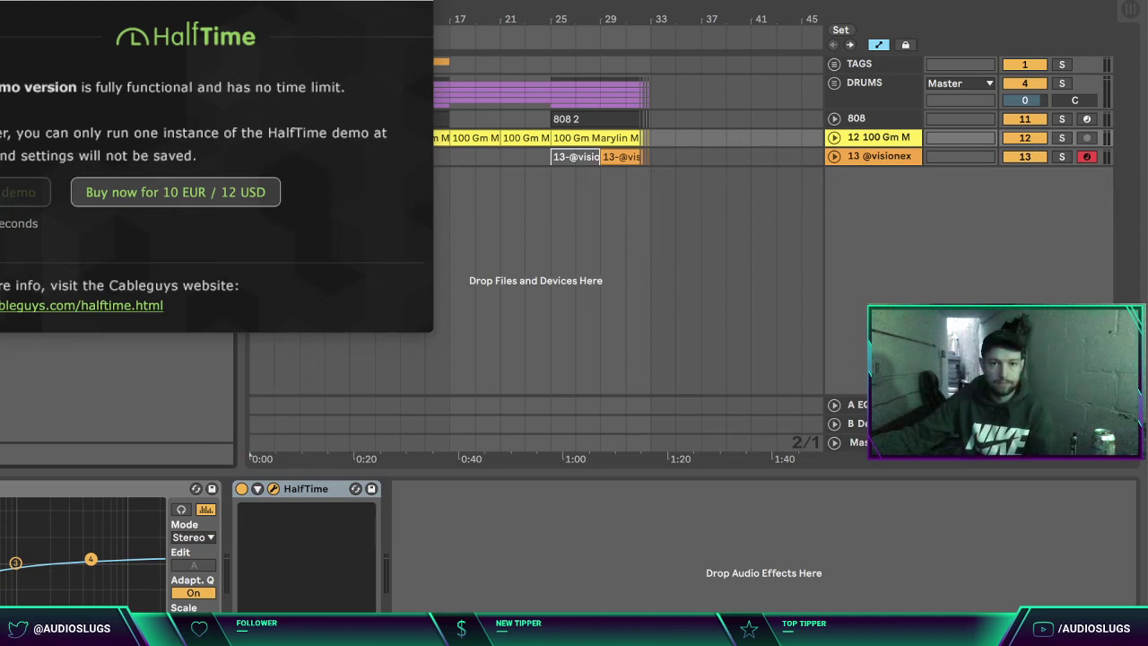
key(space)
click(7, 192)
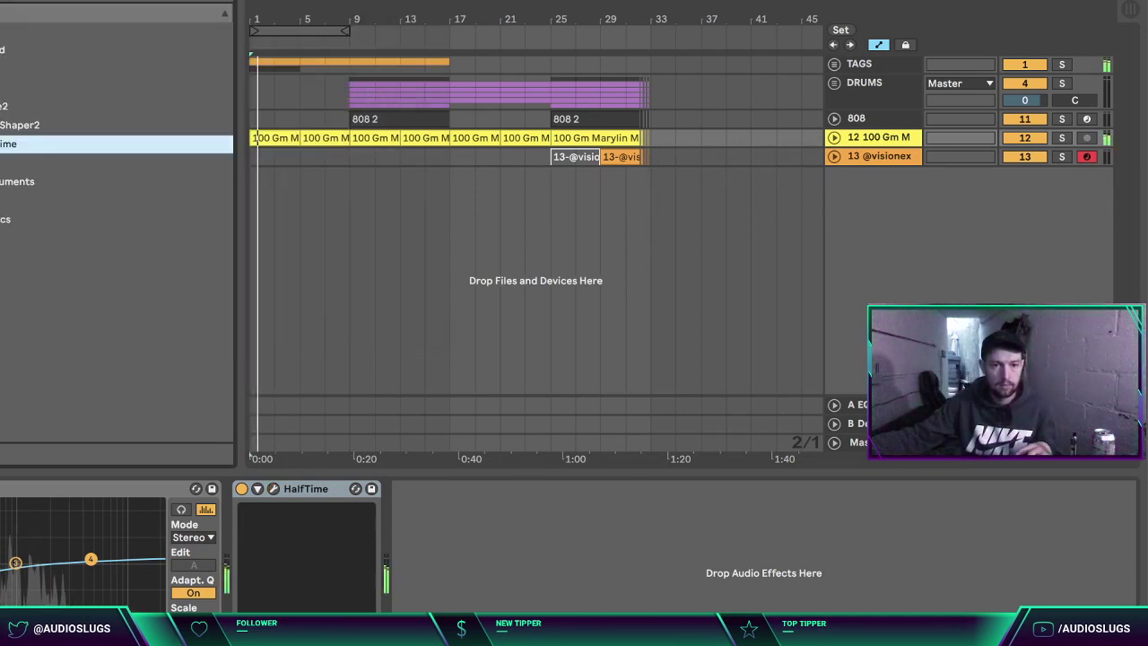
Step: Automate HalfTime's Device On on the melody track so it is on until bar 5 and off from there, then fold the track
click(397, 139)
click(834, 138)
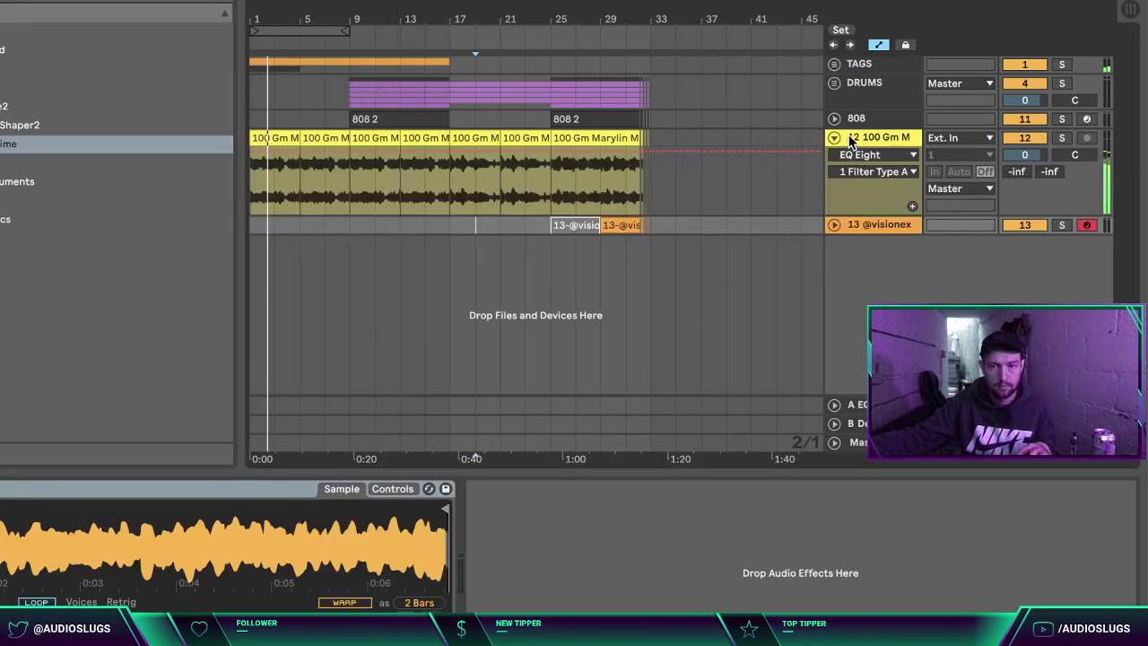
click(850, 142)
click(870, 154)
click(865, 196)
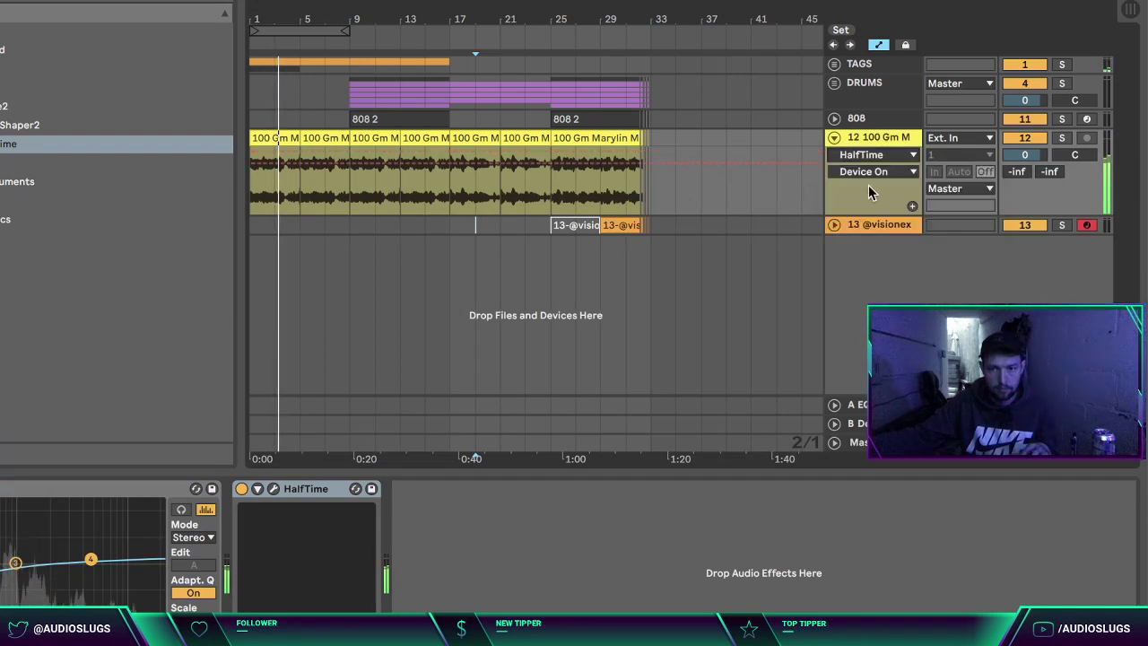
click(300, 162)
drag(325, 163, 299, 199)
click(834, 139)
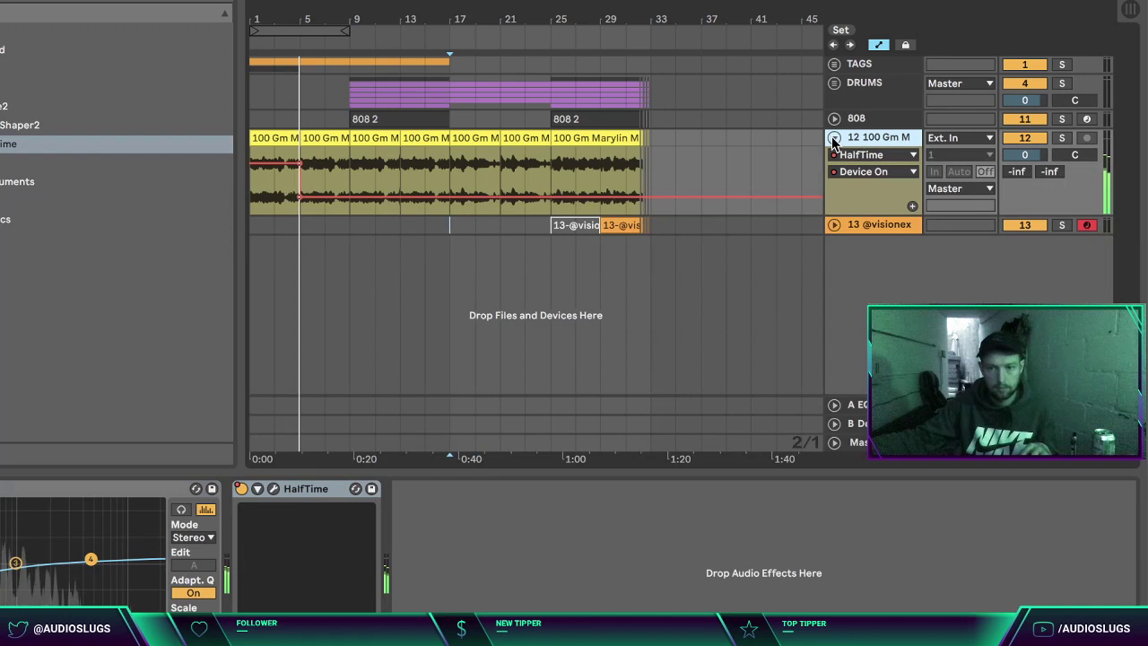
click(834, 139)
click(840, 118)
click(835, 120)
click(836, 120)
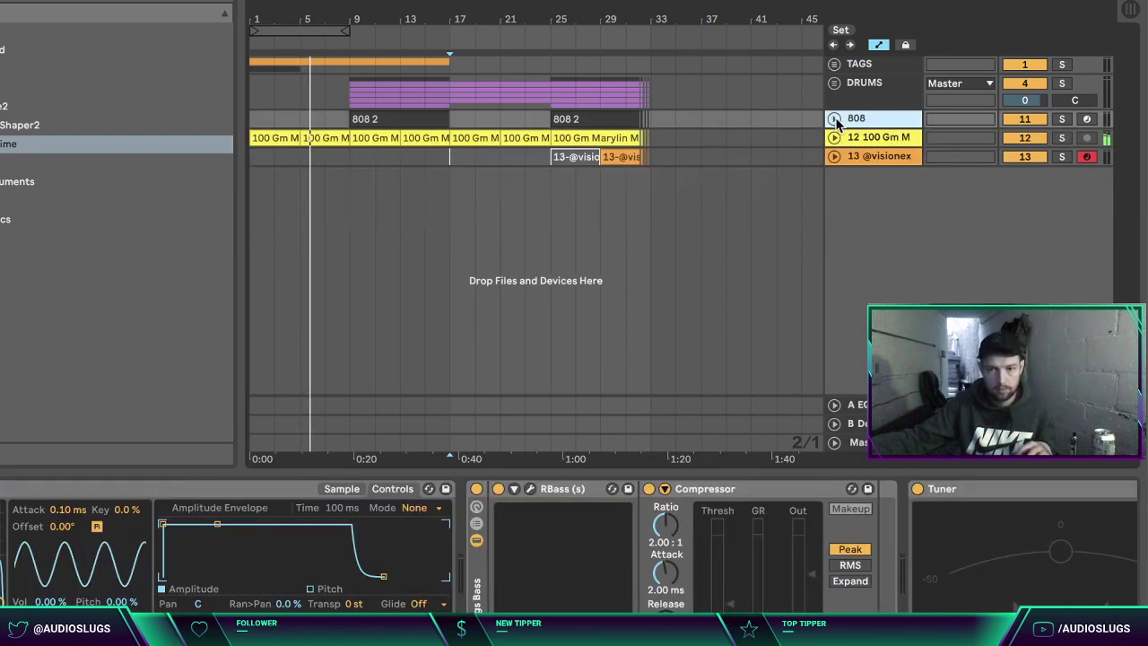
click(629, 249)
Step: Move the tag sound around bar 7 on the TAG track so it ends at bar 9, and activate that track
click(840, 68)
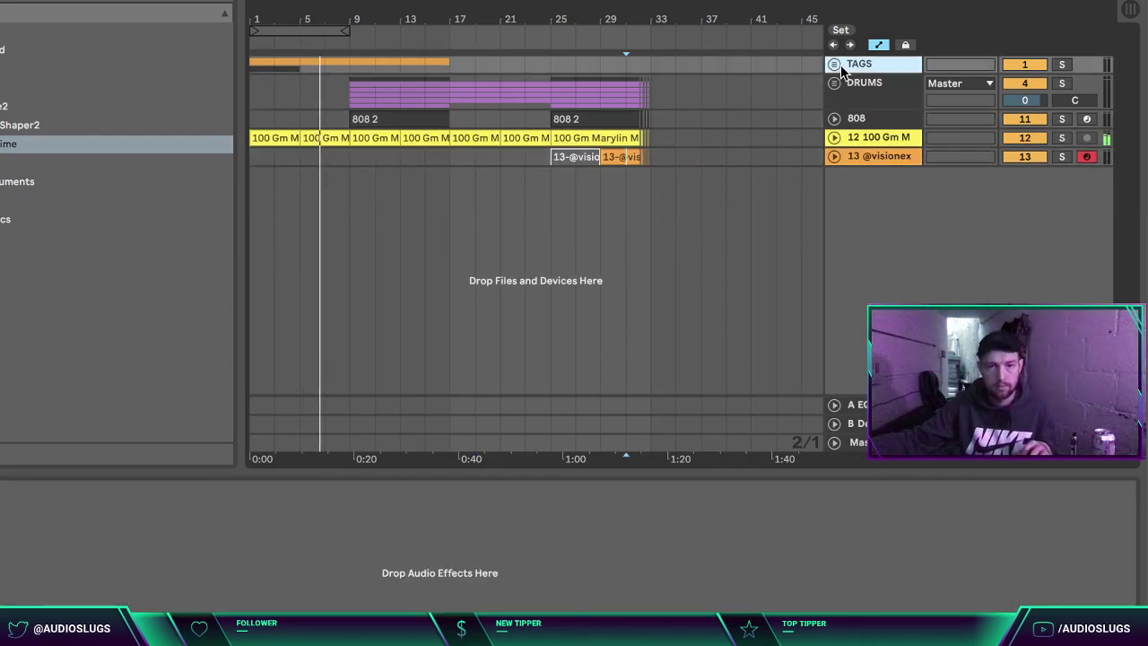
click(836, 68)
click(839, 134)
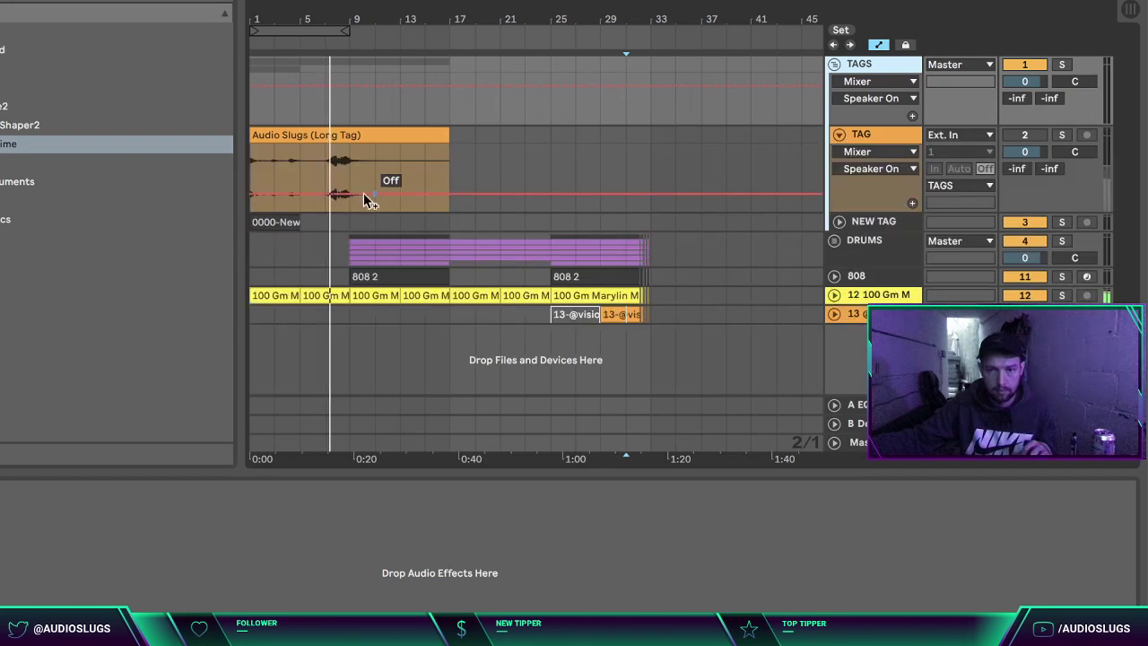
drag(325, 21, 327, 99)
drag(328, 163, 386, 134)
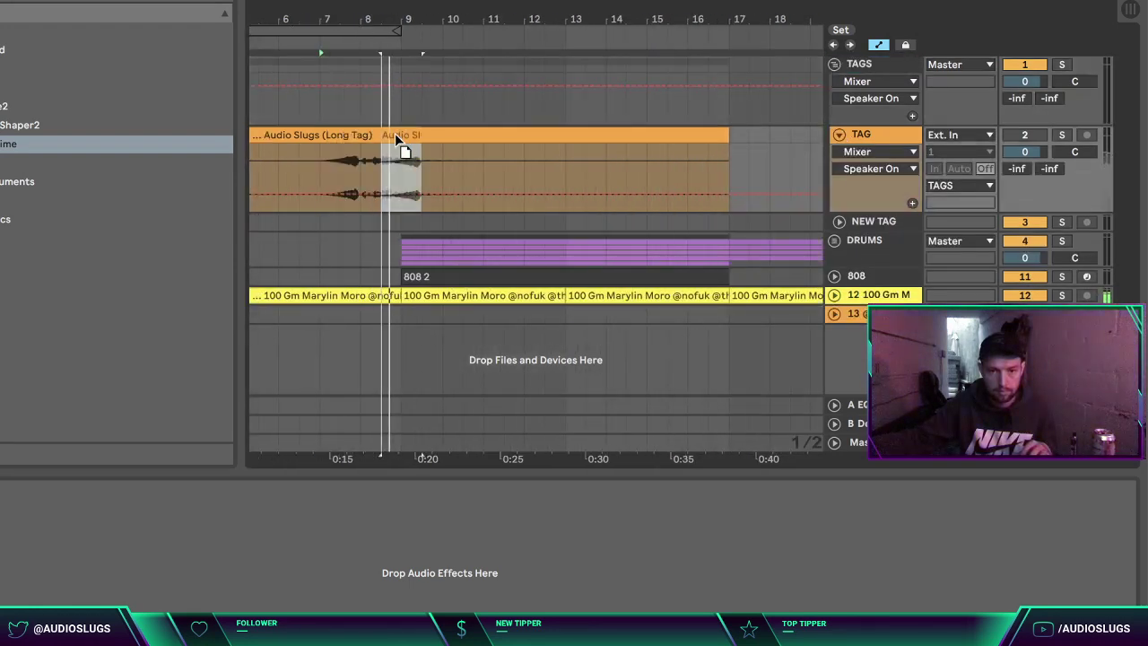
click(1024, 139)
drag(387, 20, 375, 6)
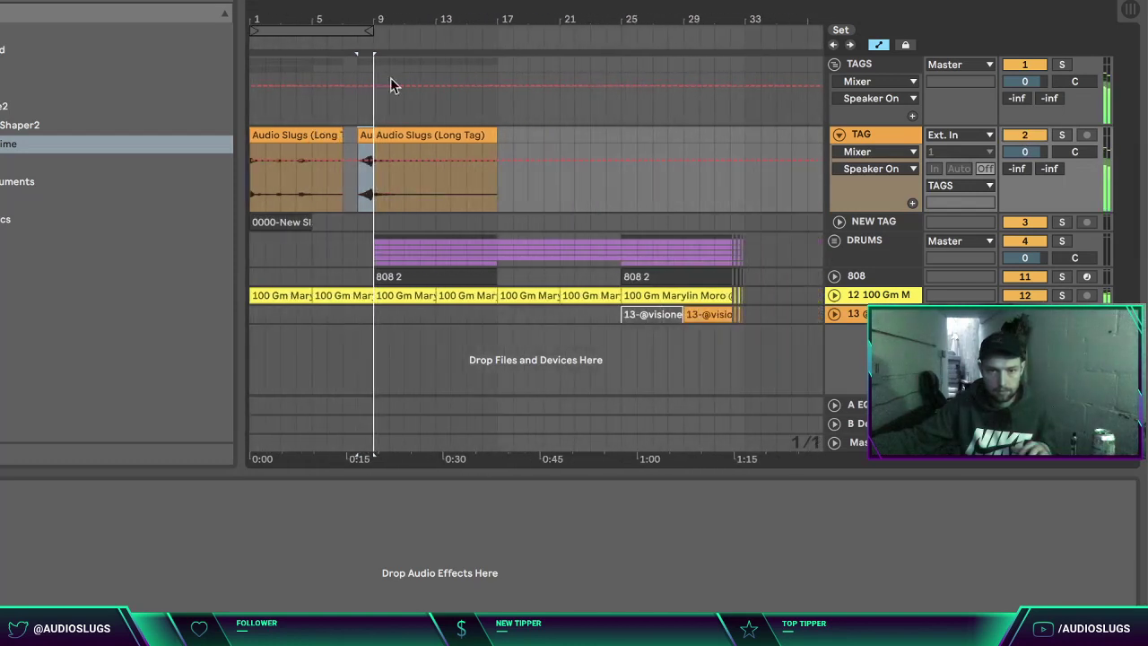
Step: Delete the Audio Slugs (Long Tag) audio before the moved slice at bar 8
click(309, 135)
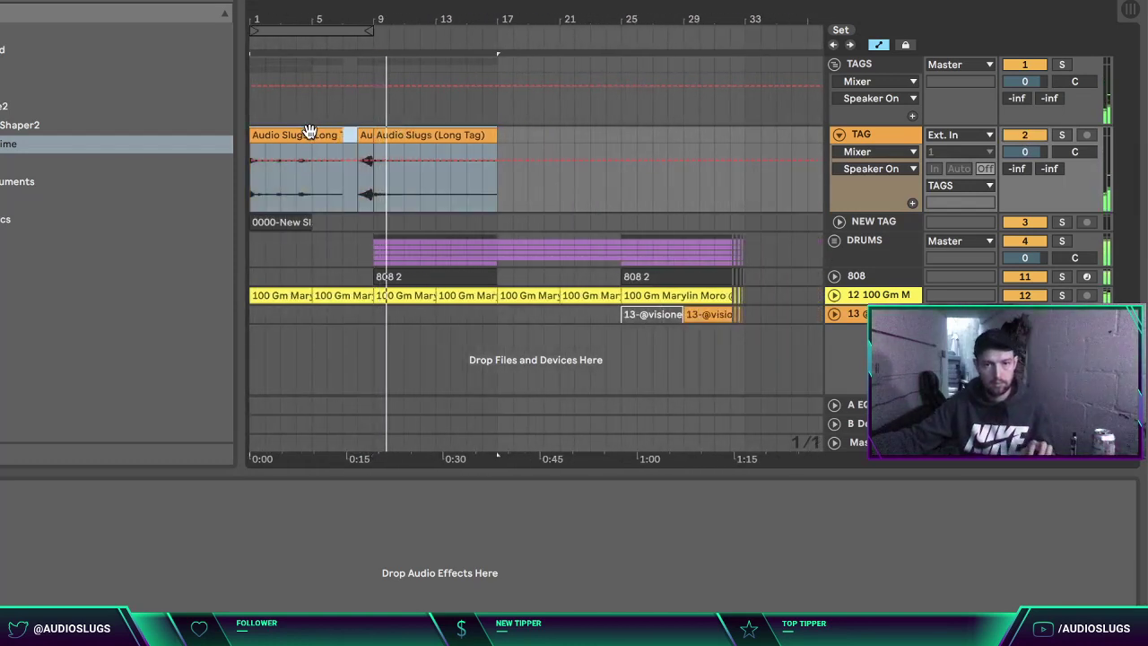
key(Delete)
click(436, 135)
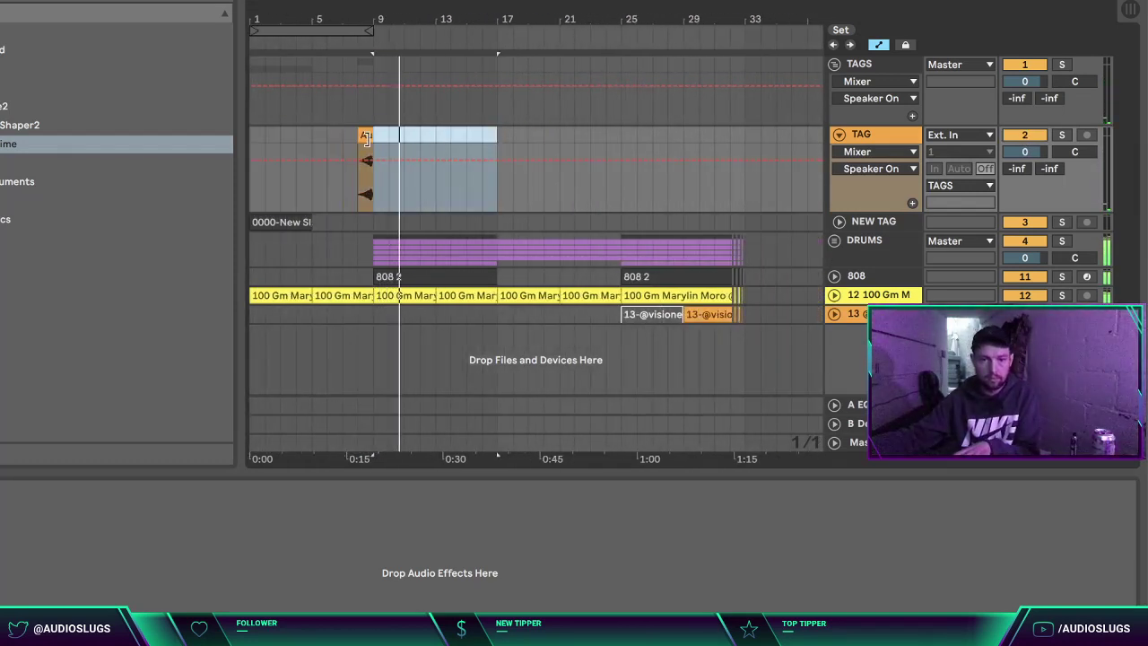
key(Delete)
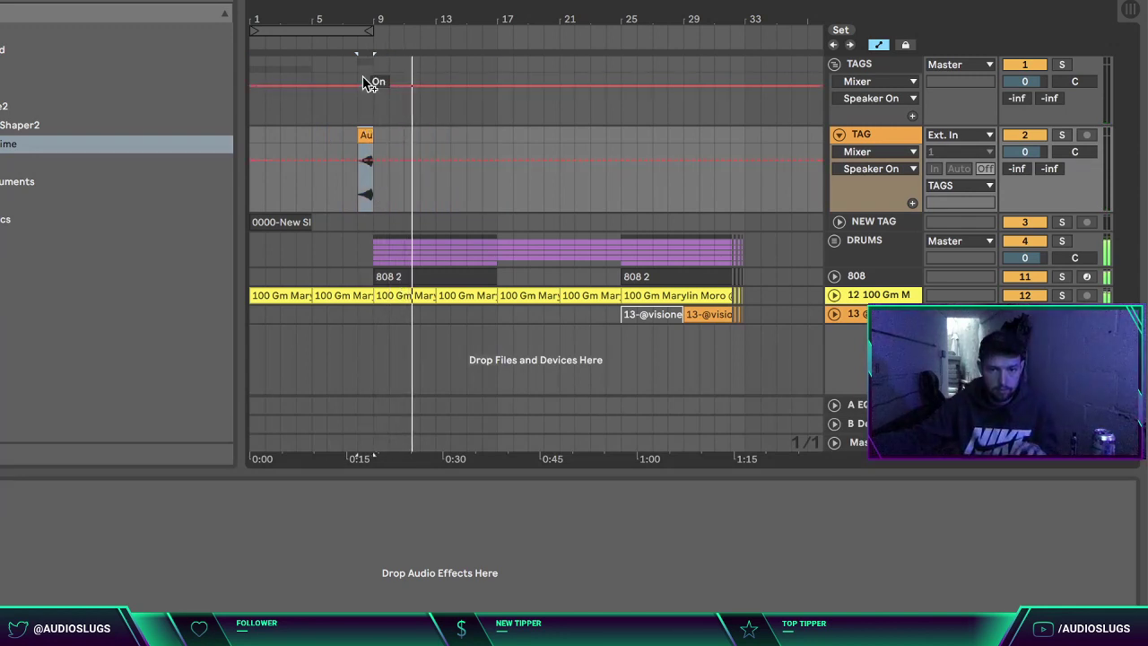
key(ctrl+z)
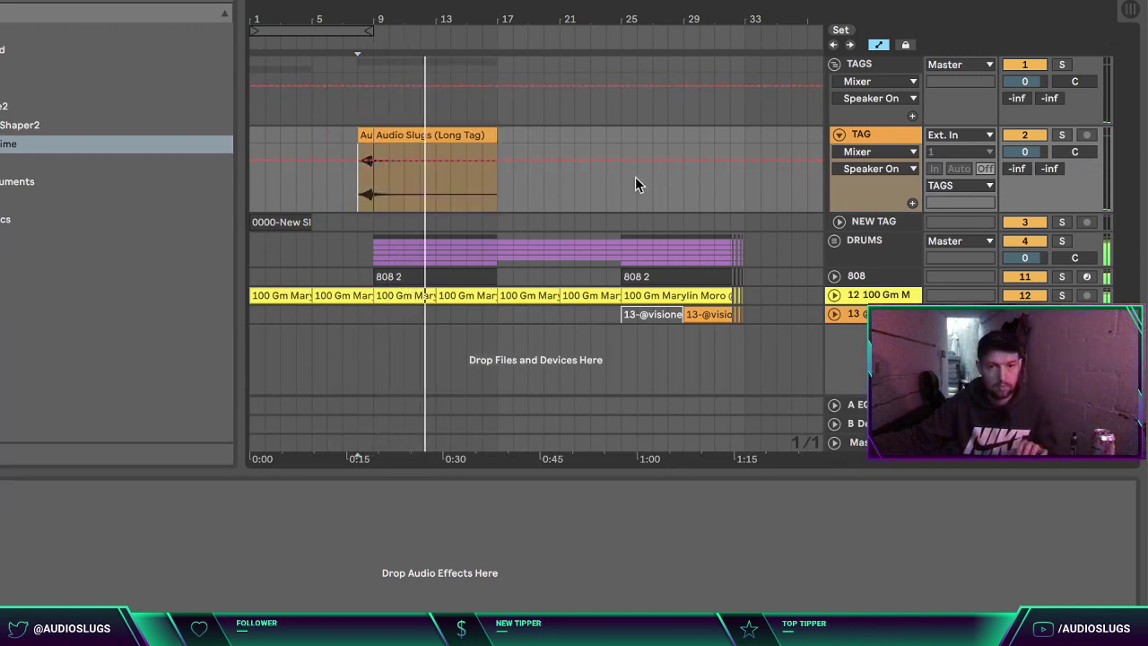
Step: Lower the TAG track's volume slightly, replay from the tag at bar 8 and fold the TAGS group
drag(997, 153, 996, 158)
key(space)
key(space)
click(877, 139)
key(minus)
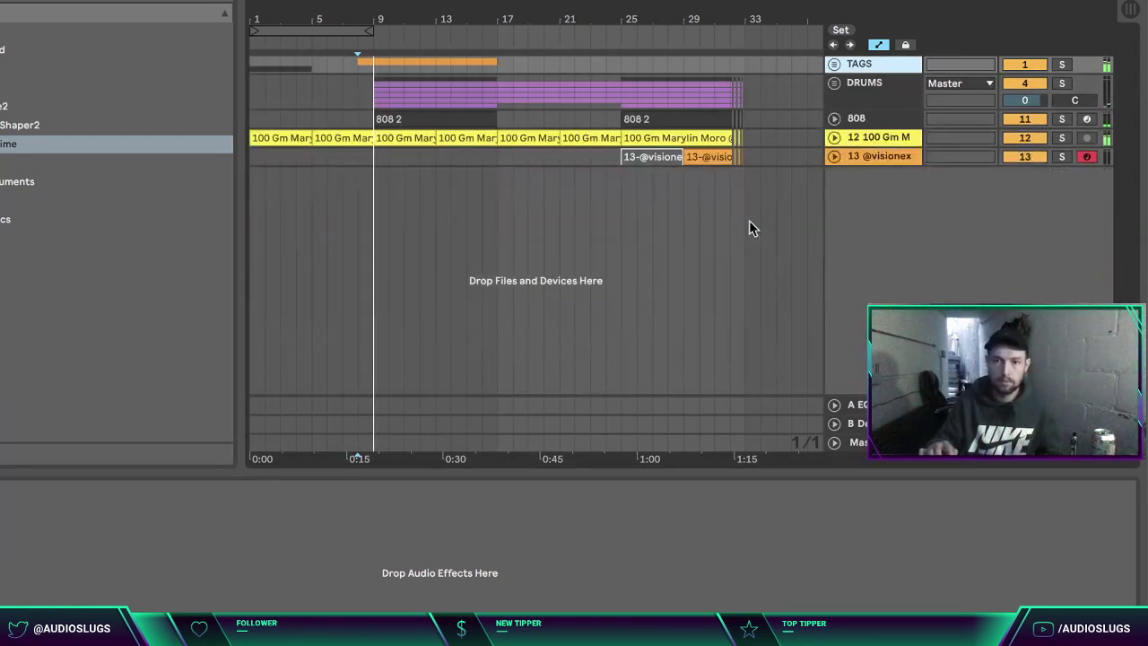
click(638, 158)
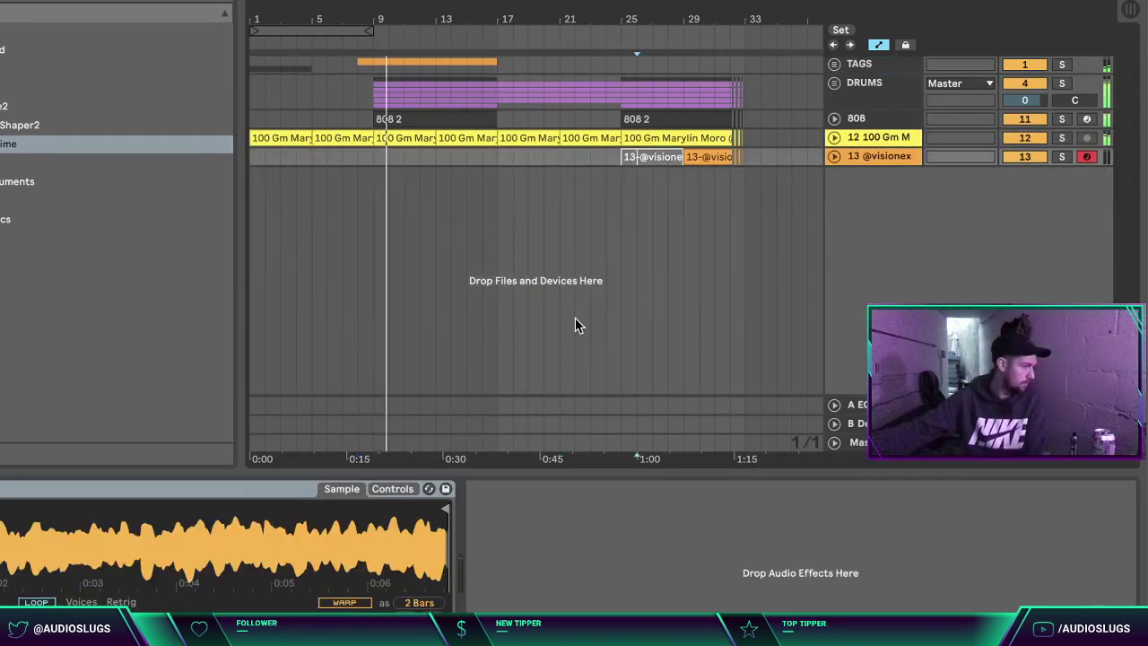
click(451, 285)
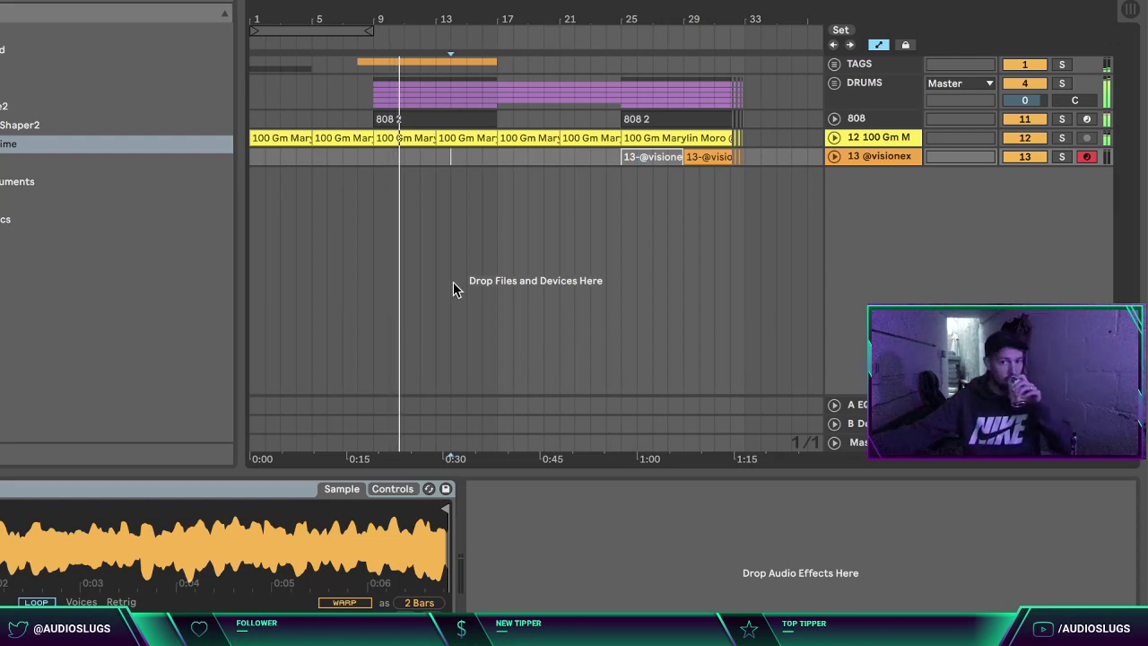
click(544, 262)
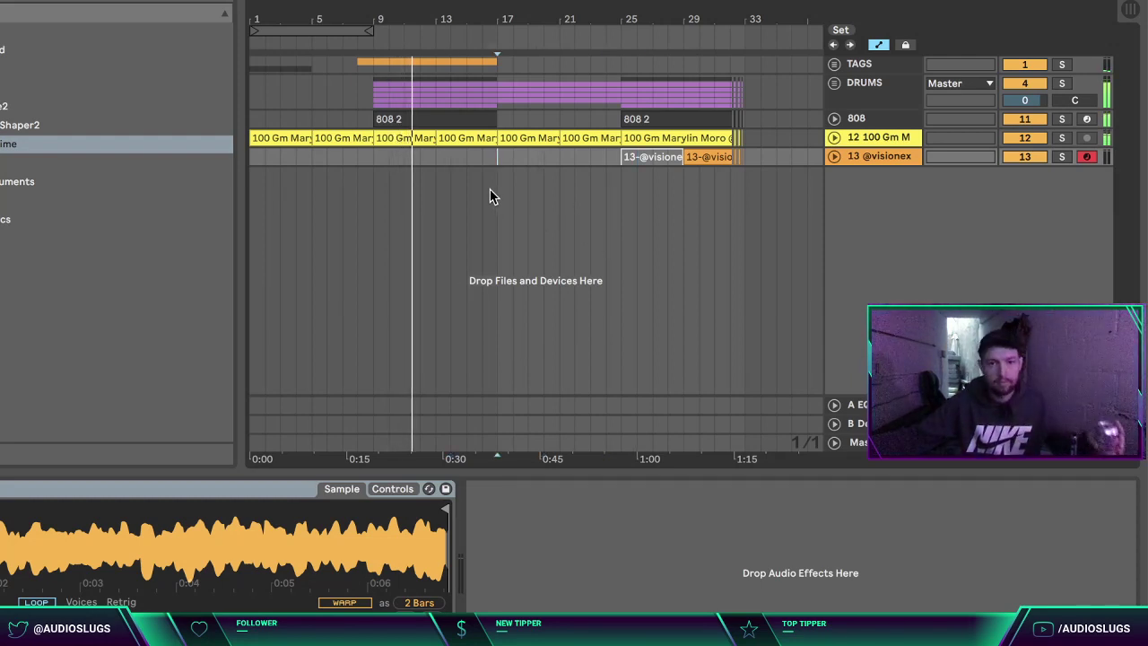
click(557, 457)
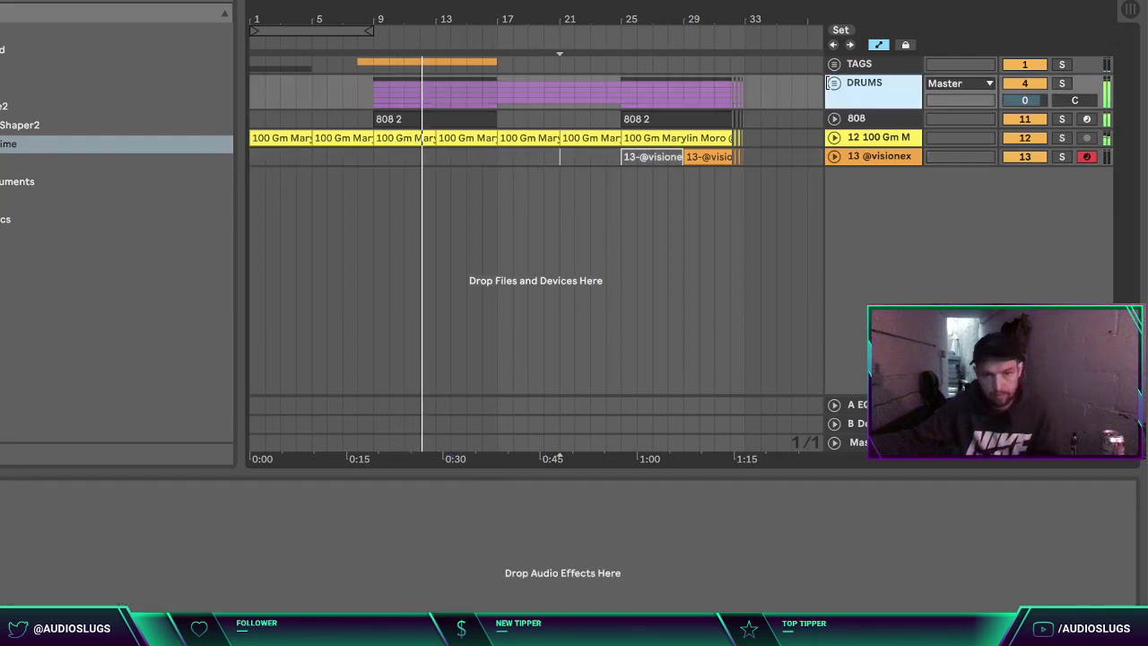
Step: Expand the DRUMS group and lower the OPEN HAT track's volume to -3.3 dB
click(834, 83)
click(839, 263)
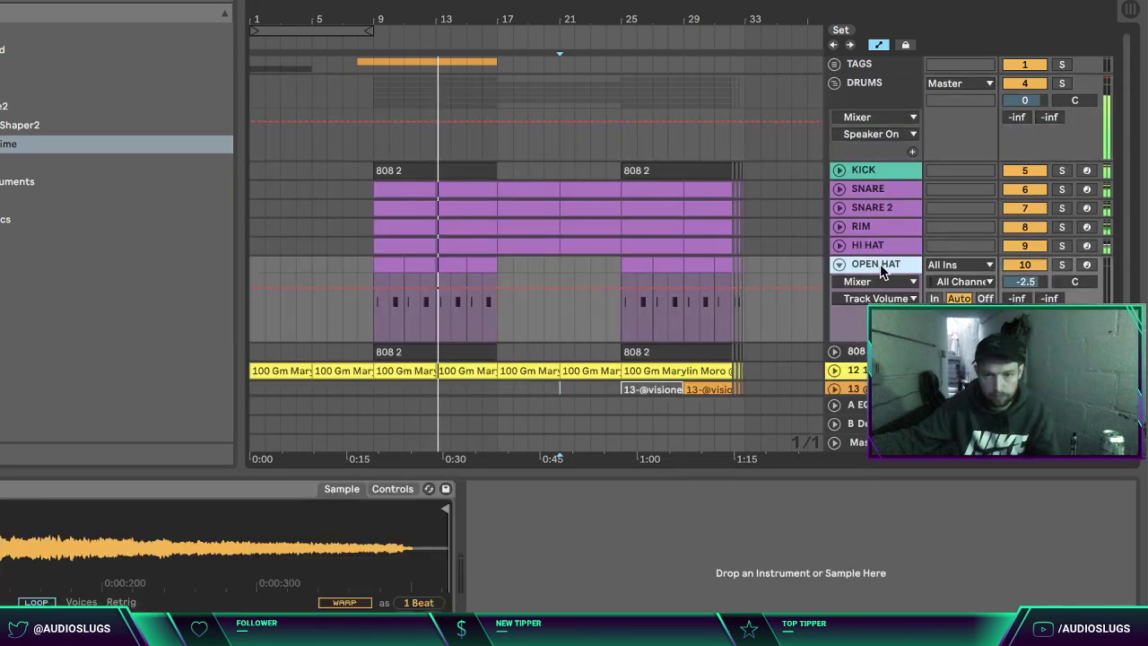
Step: Insert the API-2500 compressor on the DRUMS group, load a factory Drum Kit preset and set its output to about 0.7
click(659, 139)
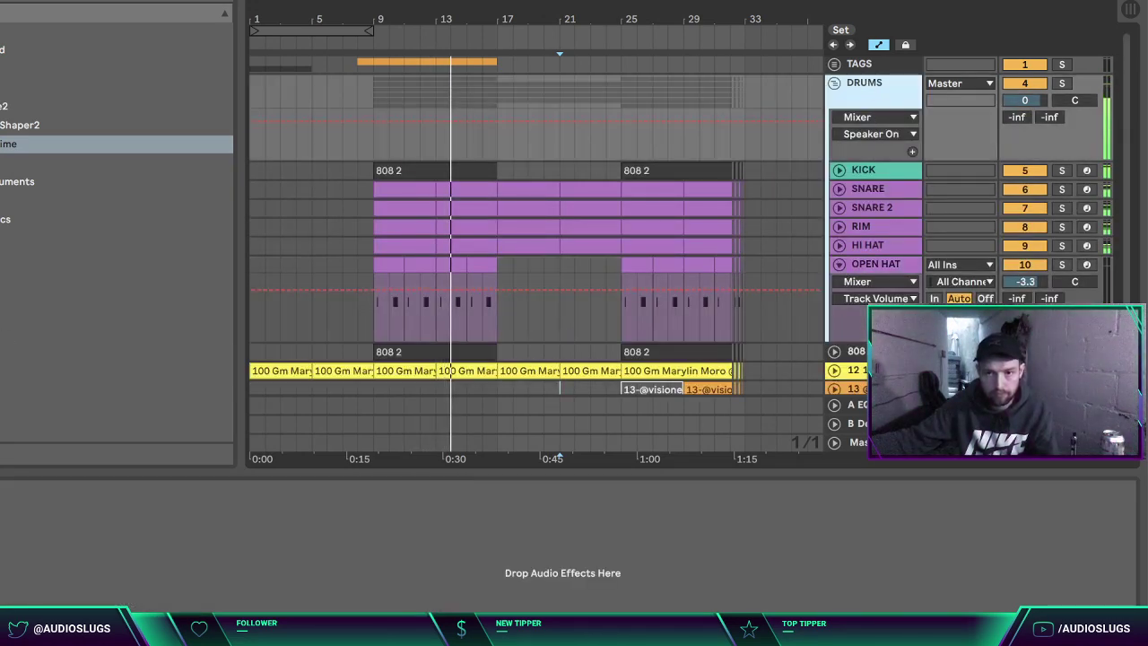
click(2, 491)
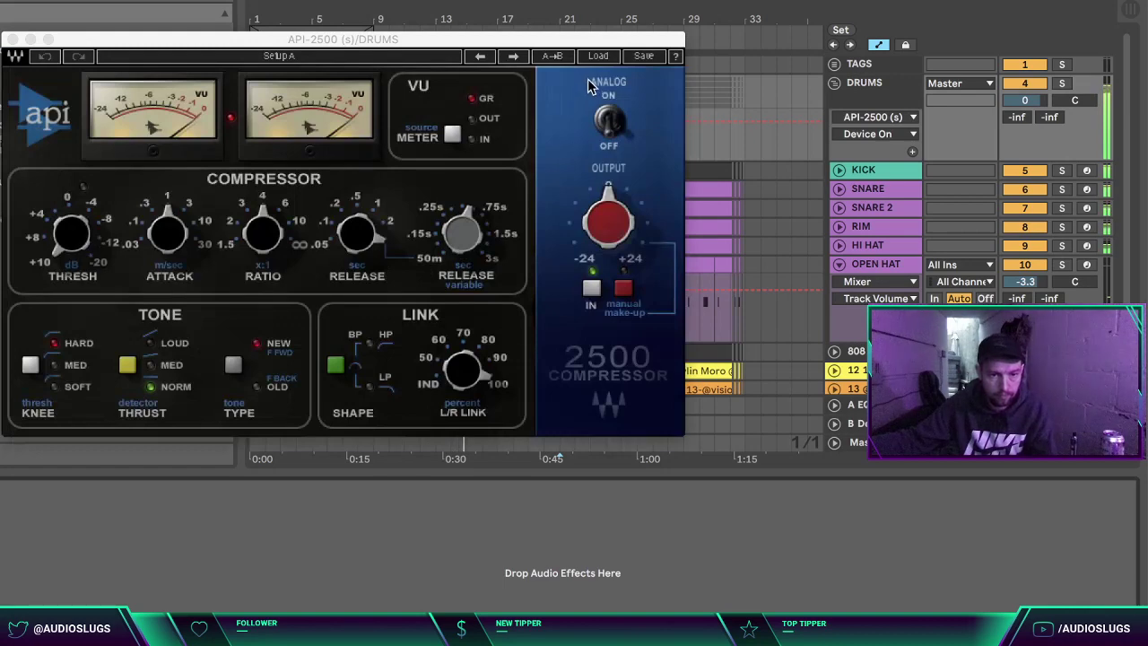
click(598, 56)
mouse_move(682, 188)
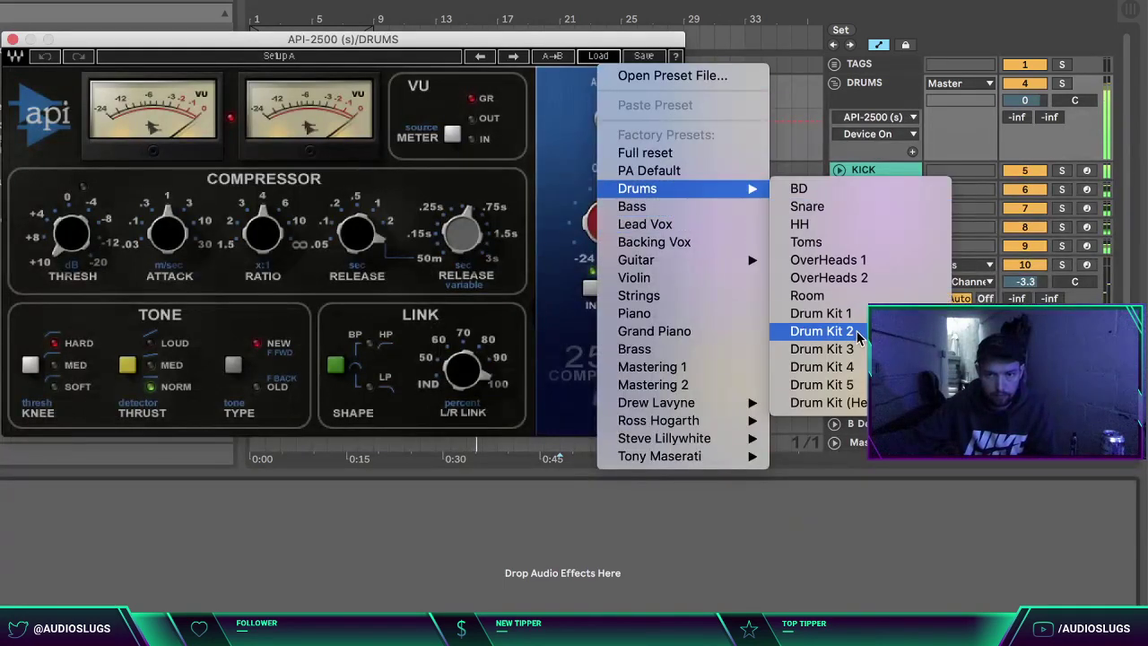
click(855, 334)
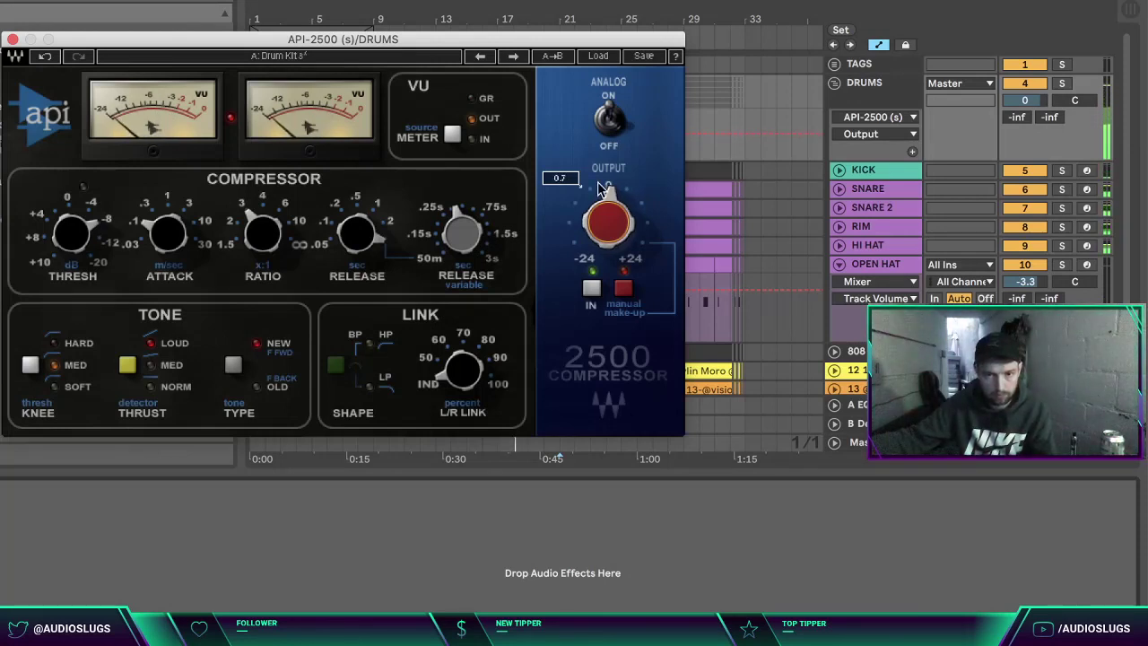
click(13, 39)
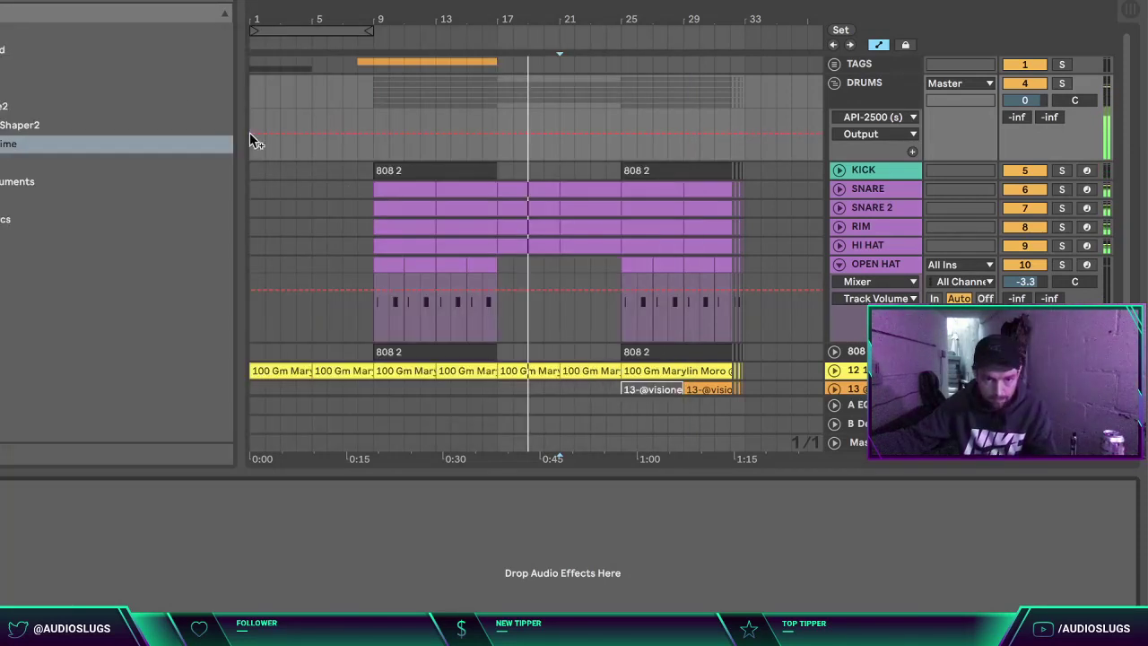
Step: Lower the DRUMS group's volume to -0.8 dB and fold the OPEN HAT track
drag(1012, 100, 1012, 107)
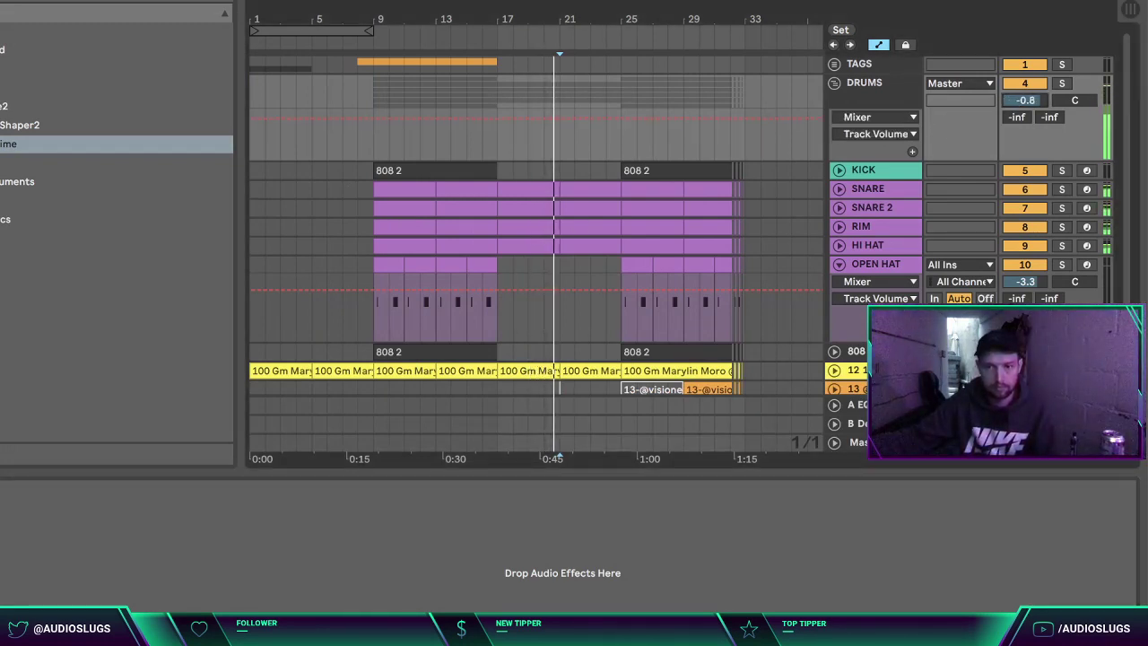
click(591, 172)
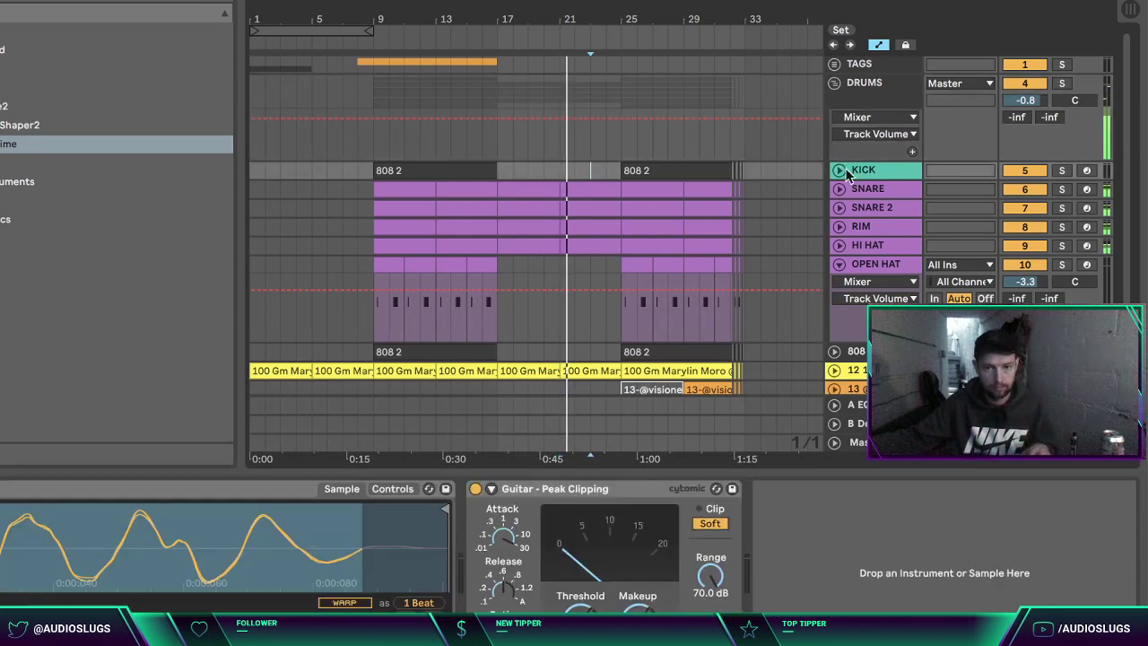
click(861, 263)
click(839, 264)
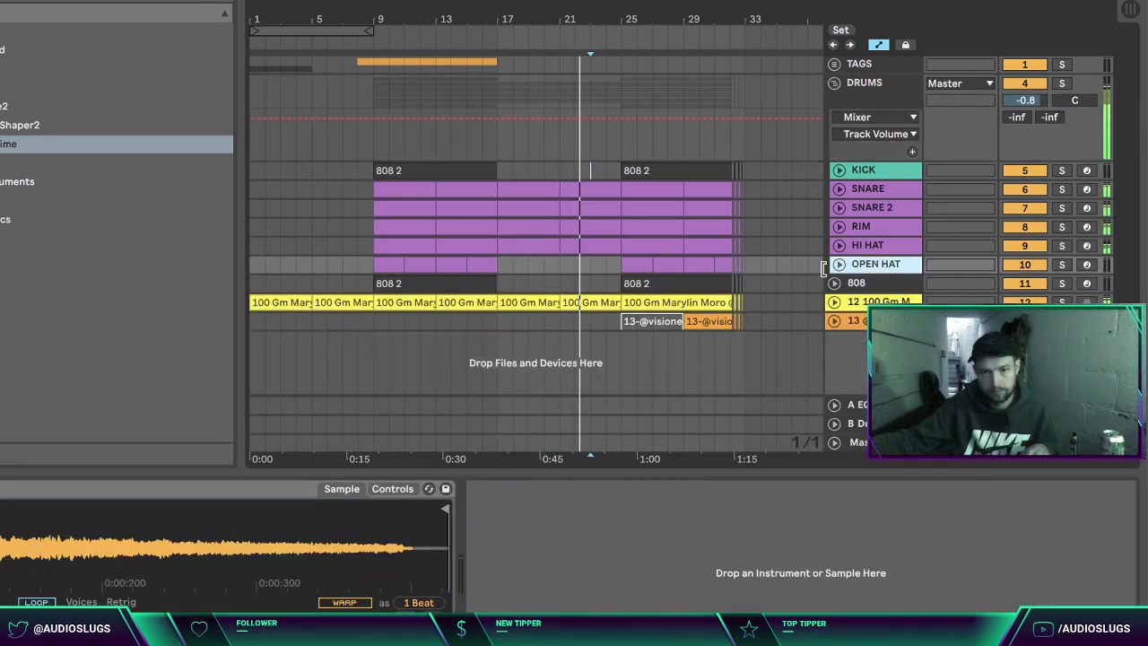
Step: Extend the loop region to span the whole arrangement from bar 1 to bar 33, and toggle looping
click(652, 321)
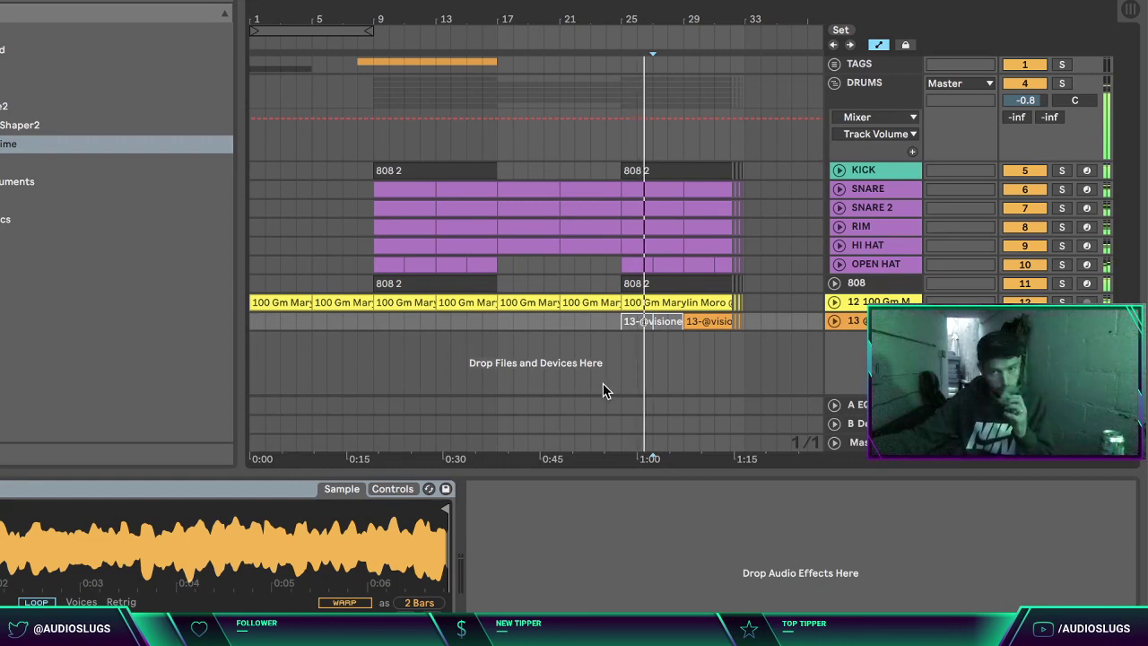
drag(371, 31, 741, 31)
right_click(738, 31)
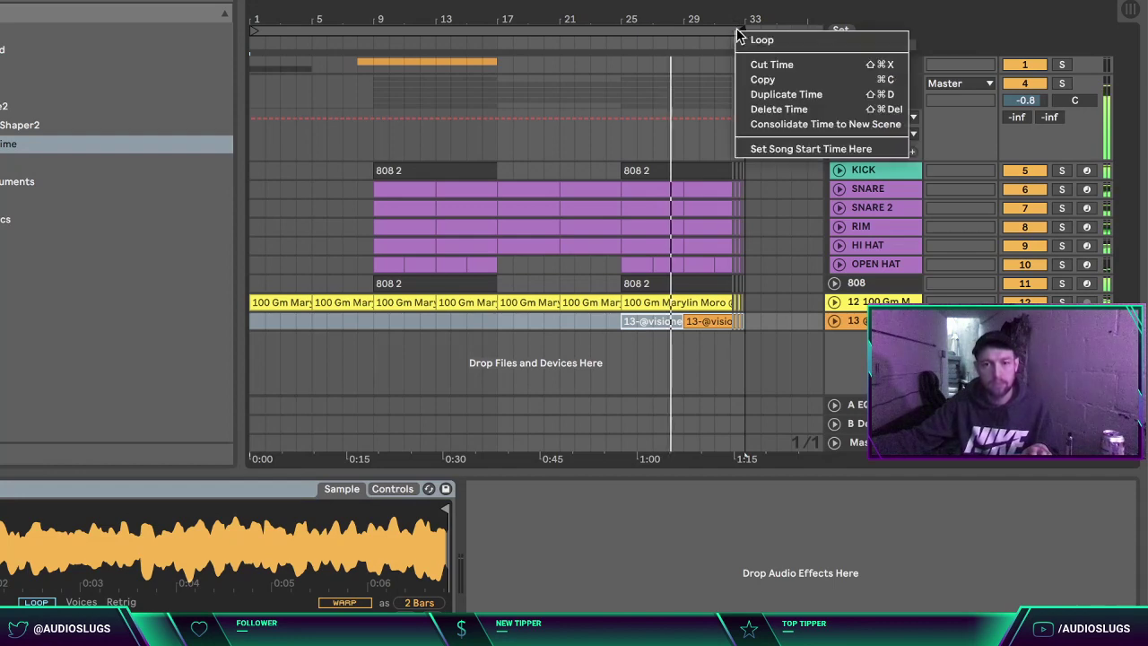
click(756, 39)
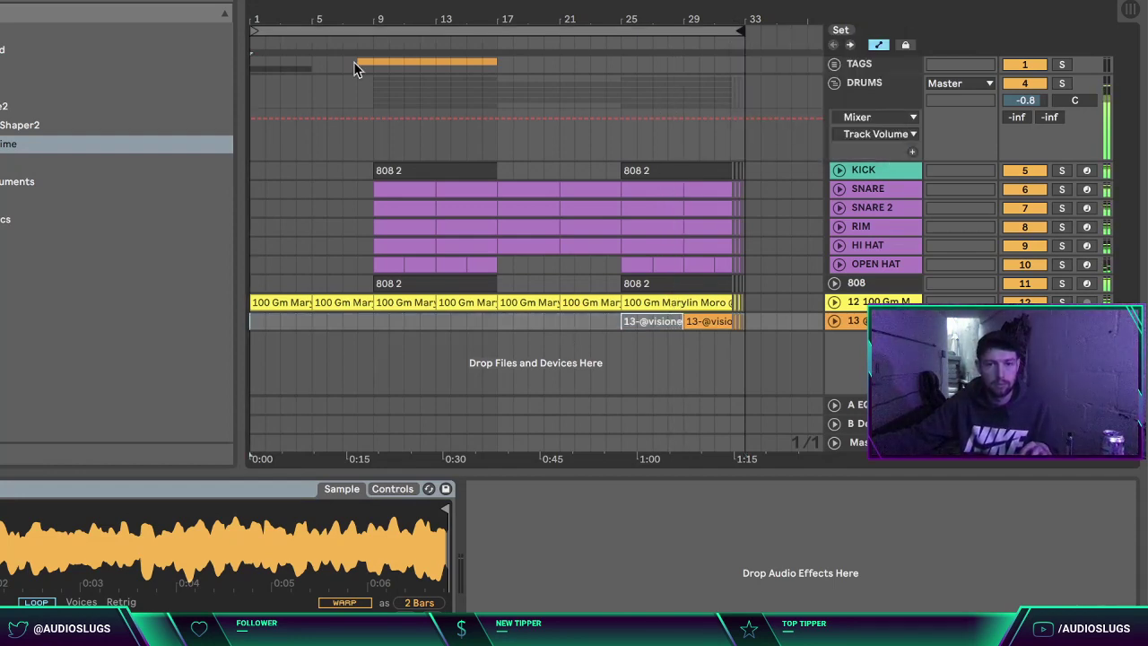
Step: Save the Live set as "Audio Slugs - Oooo (100BPM).als" in the Ableton Project (Aug 2020>) folder
key(super+s)
click(431, 148)
click(456, 173)
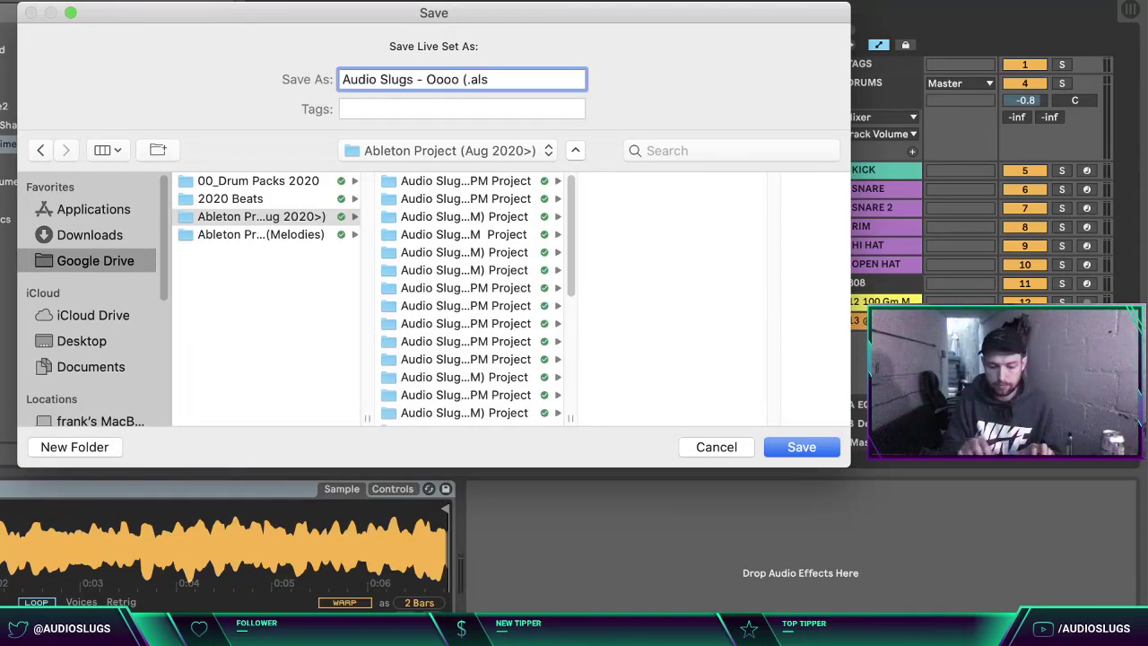
text(00BPM)
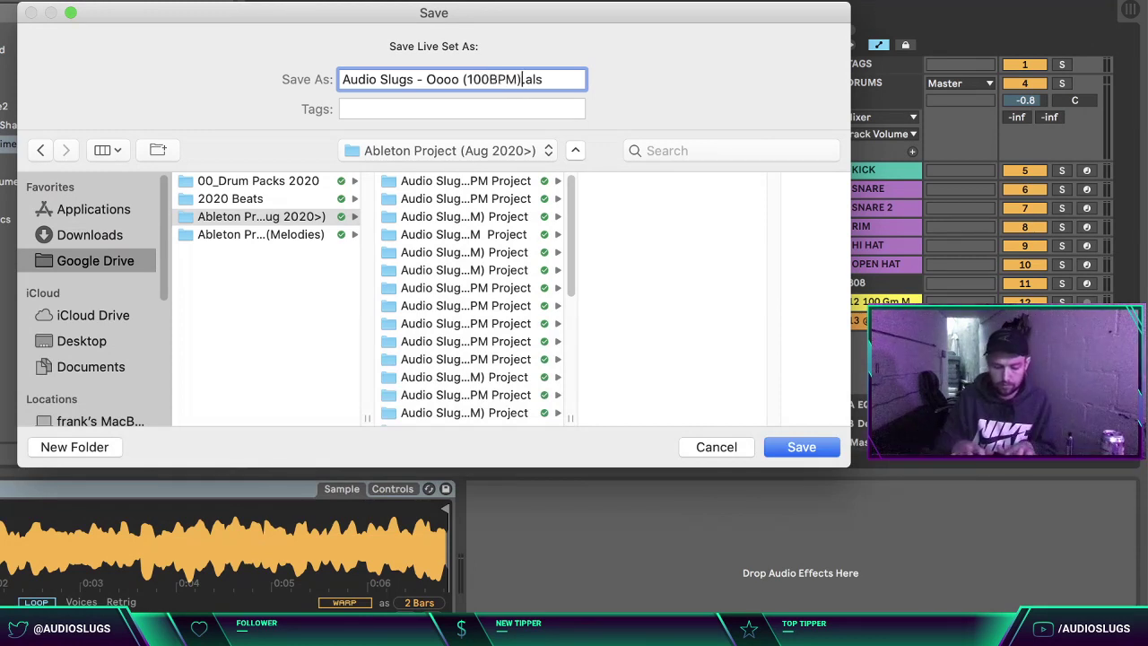
key(Return)
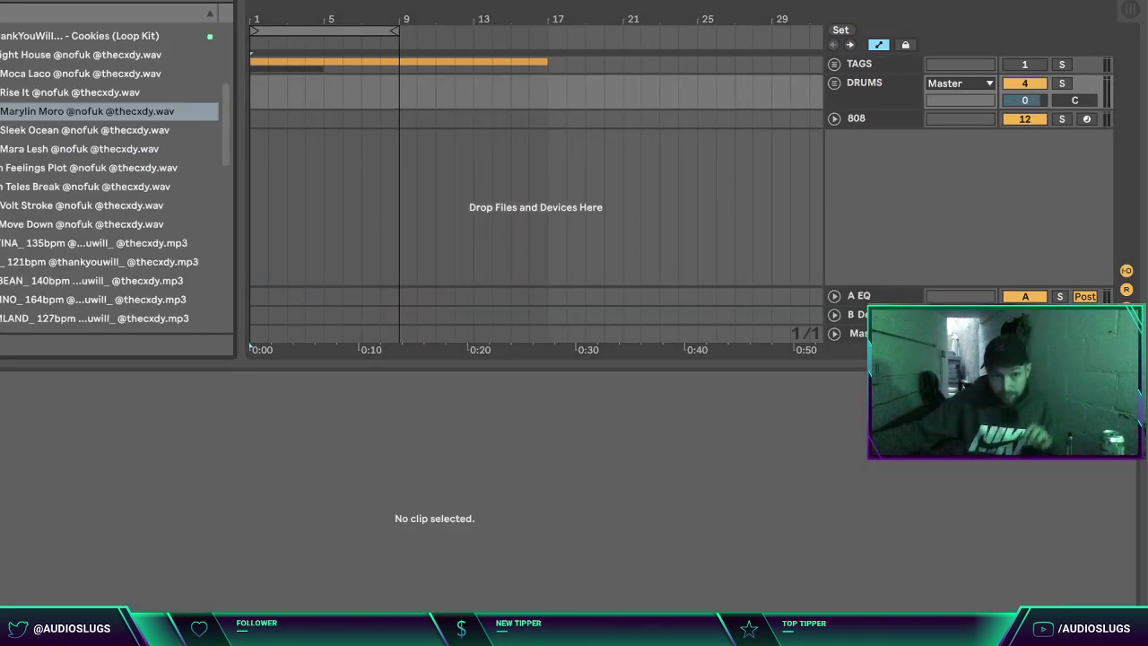
Step: Audition melody loops in the Cookies (Loop Kit) folder, from Marylin Moro through the BPM-labelled mp3 files
click(14, 116)
click(20, 149)
click(29, 169)
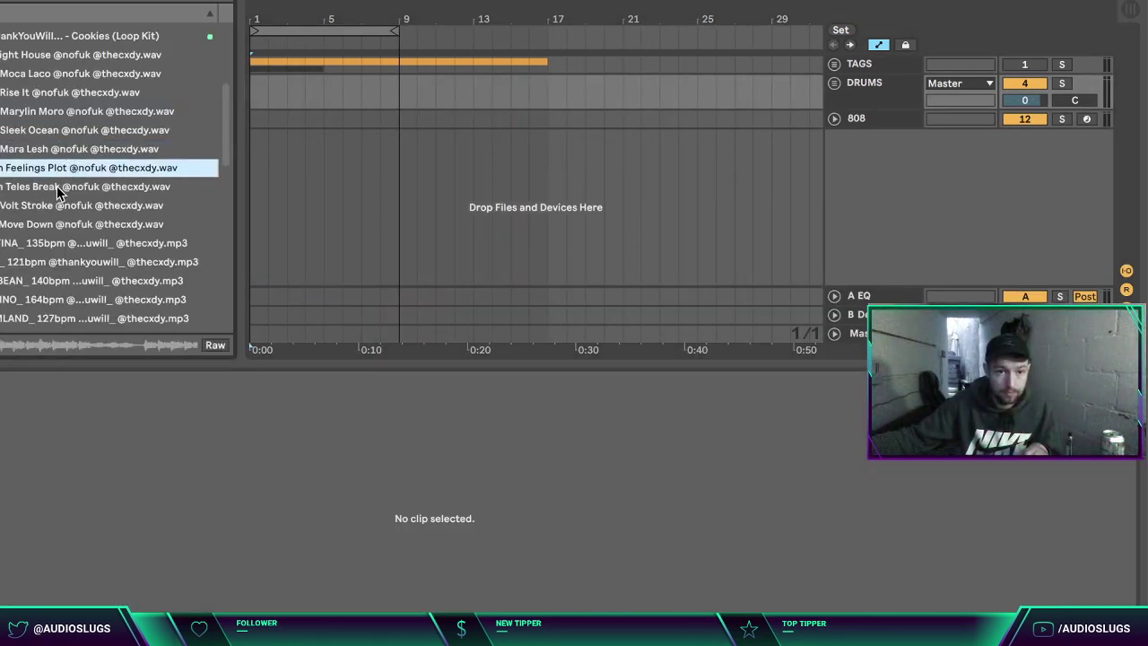
click(27, 186)
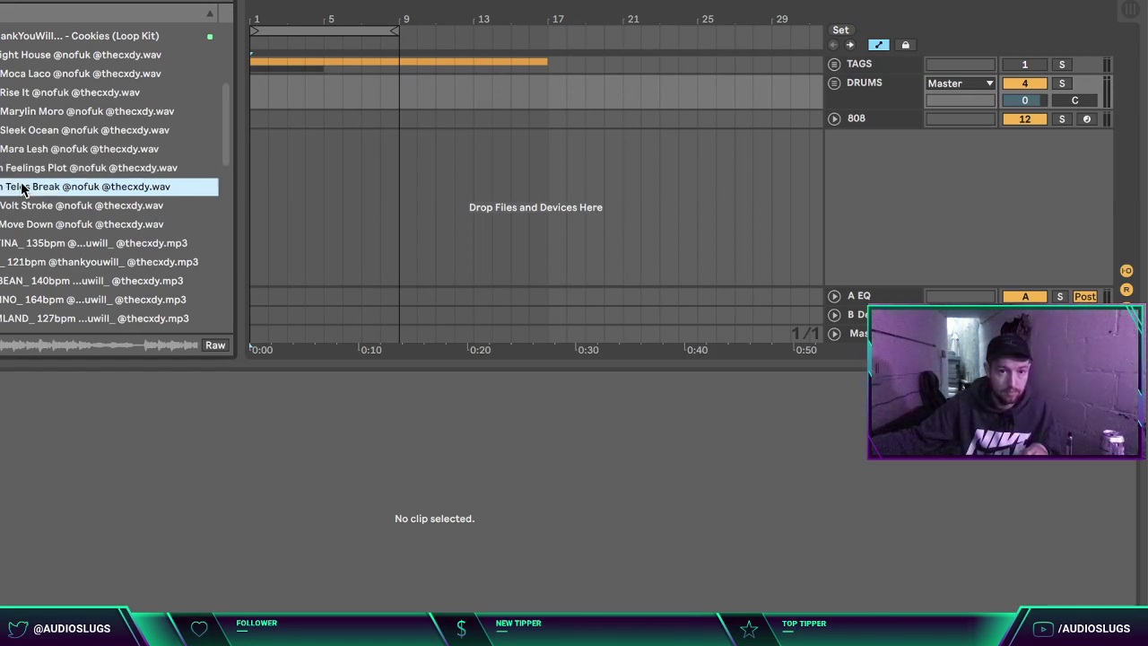
click(34, 206)
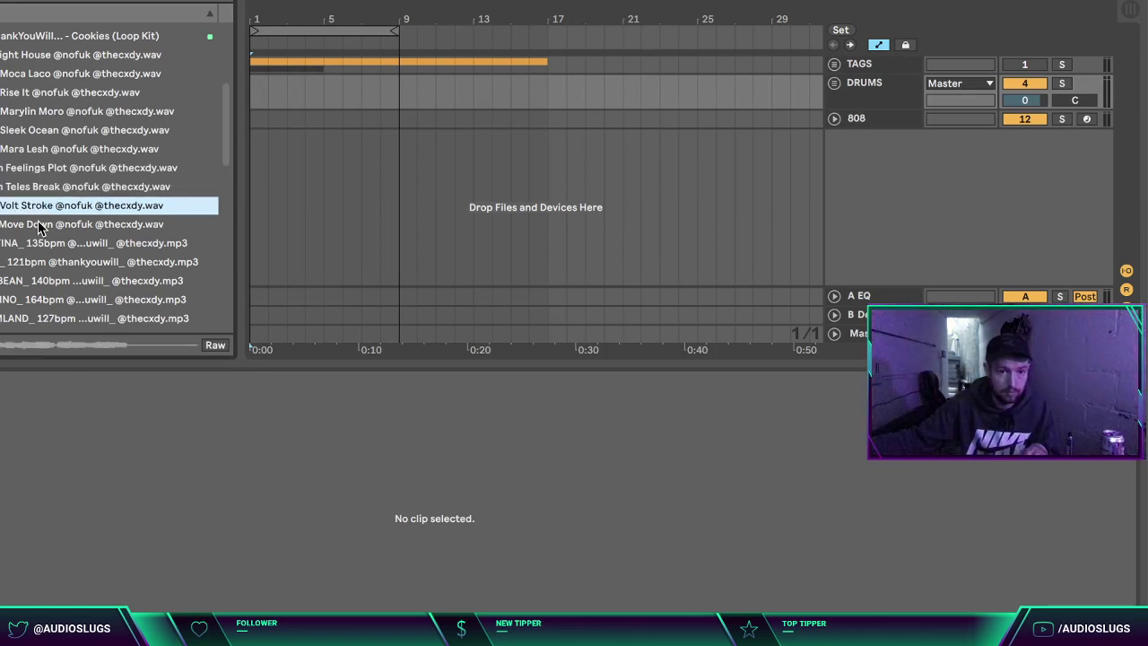
click(38, 224)
click(50, 246)
scroll(56, 260, down, 3)
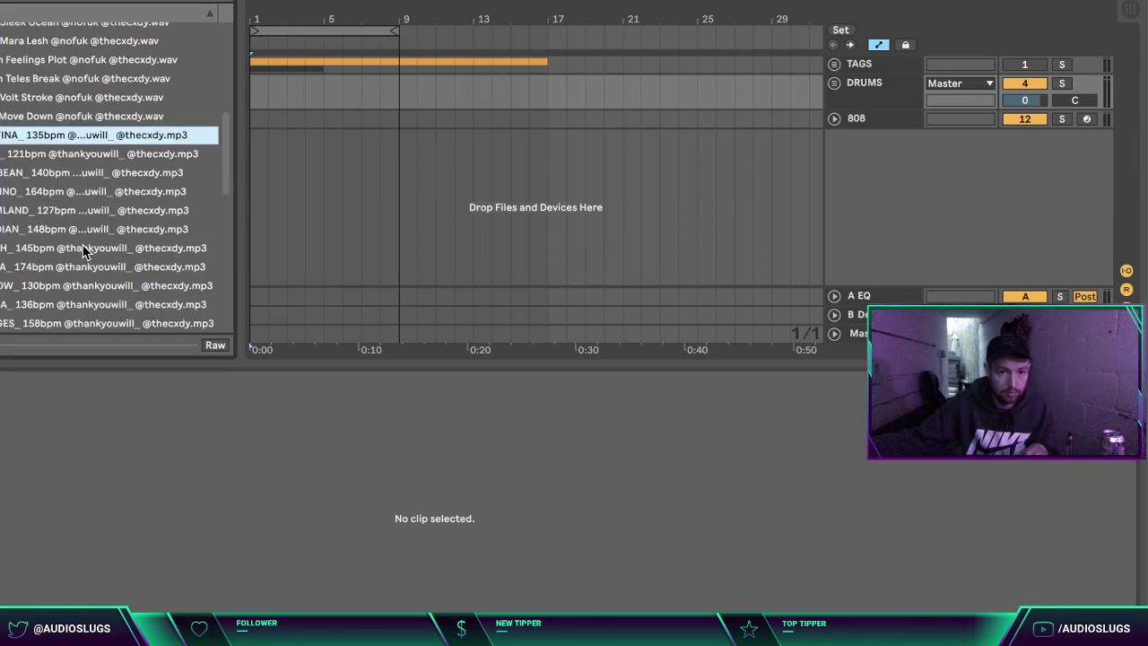
click(75, 232)
click(56, 250)
scroll(55, 255, down, 3)
click(56, 278)
click(59, 292)
Step: Close the Cookies folder and look through the neighbouring loop kits, opening Before The Storm (Loop Kit)
key(Left)
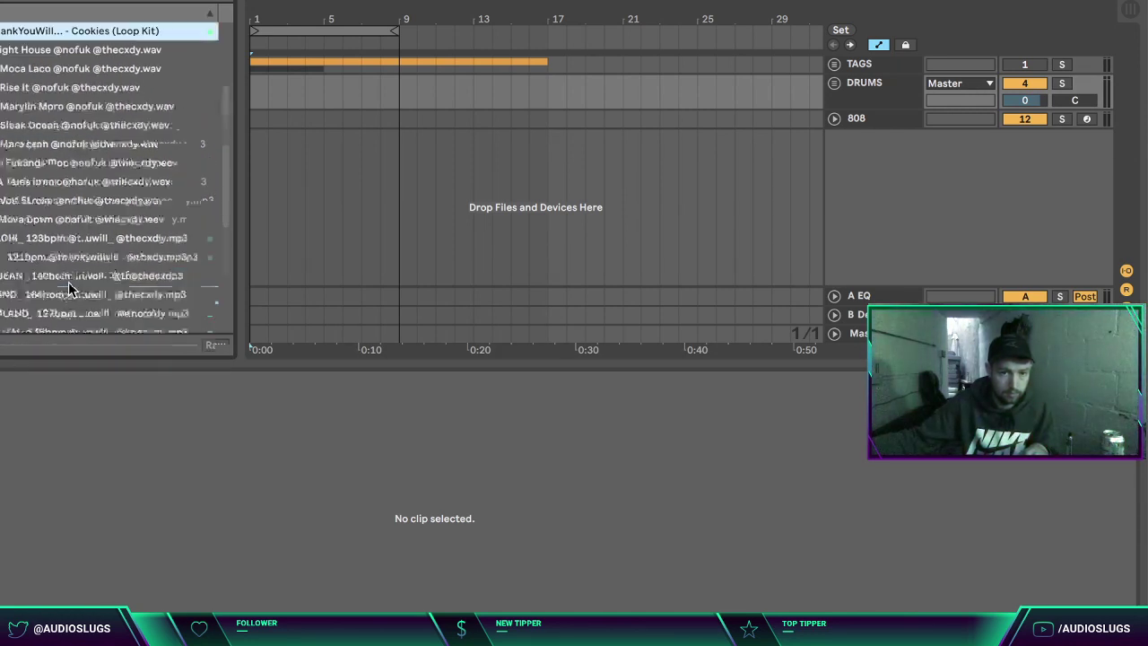
key(Left)
key(Down)
key(Right)
key(Down)
key(Down)
key(Up)
key(Left)
key(Left)
key(Left)
key(Right)
key(Down)
key(Right)
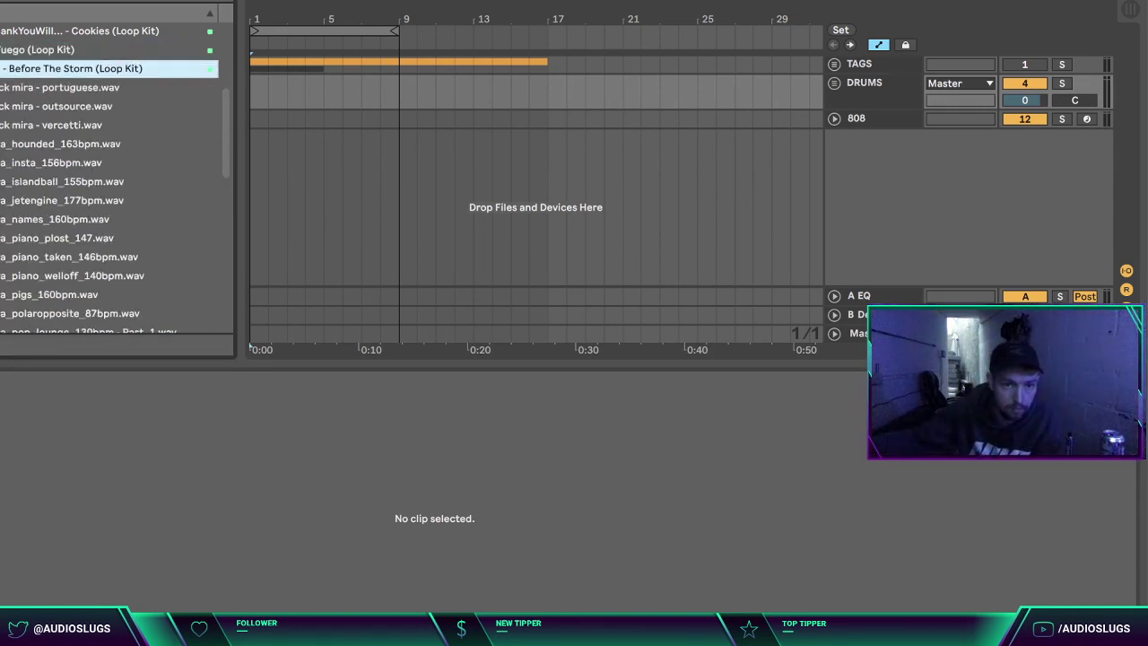
Step: Audition the Before The Storm loops one after another, from portuguese.wav down to pigs_160bpm.wav
key(Down)
scroll(83, 255, down, 1)
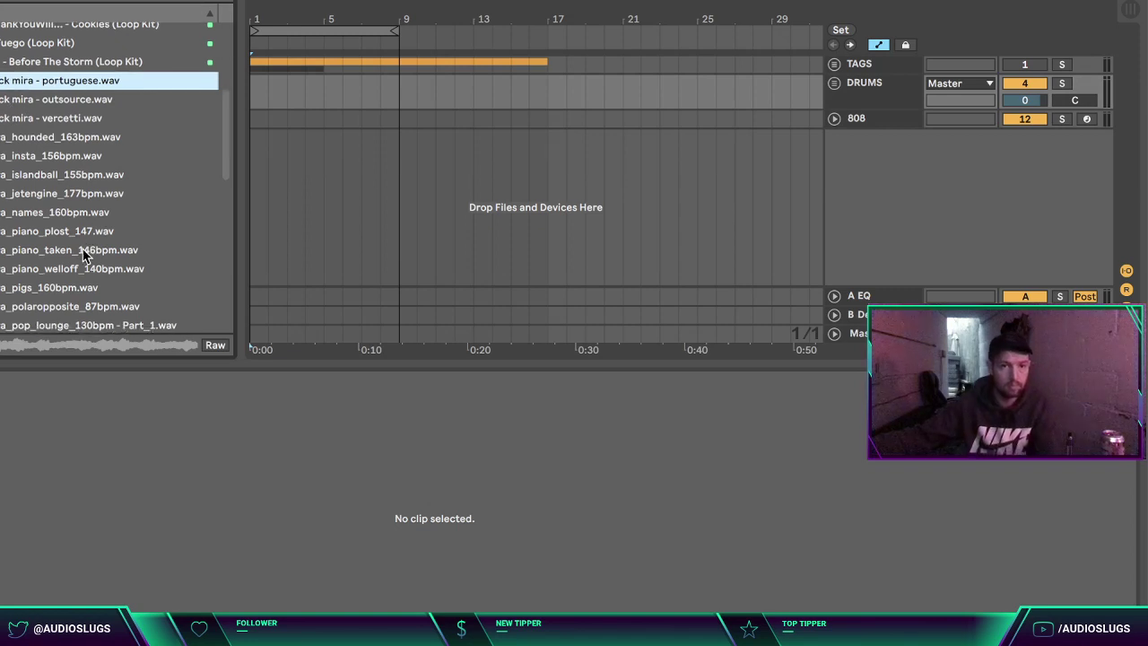
key(Down)
key(Down)
key(Down)
key(Down)
key(Down)
key(Down)
key(Down)
key(Down)
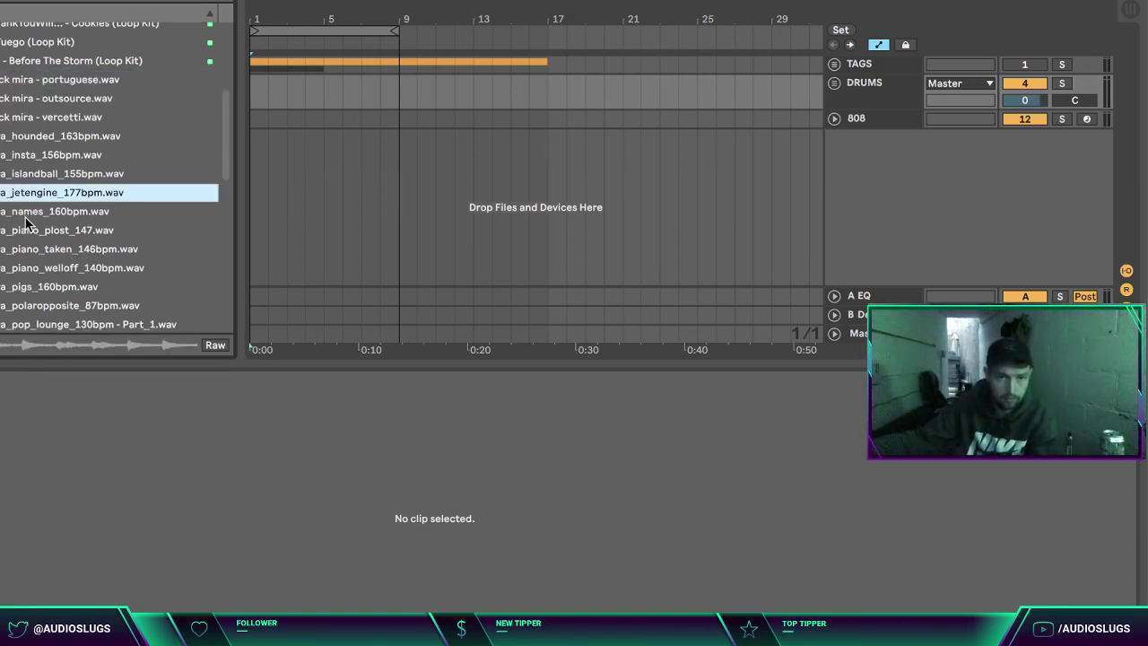
key(Down)
key(Down)
key(Down)
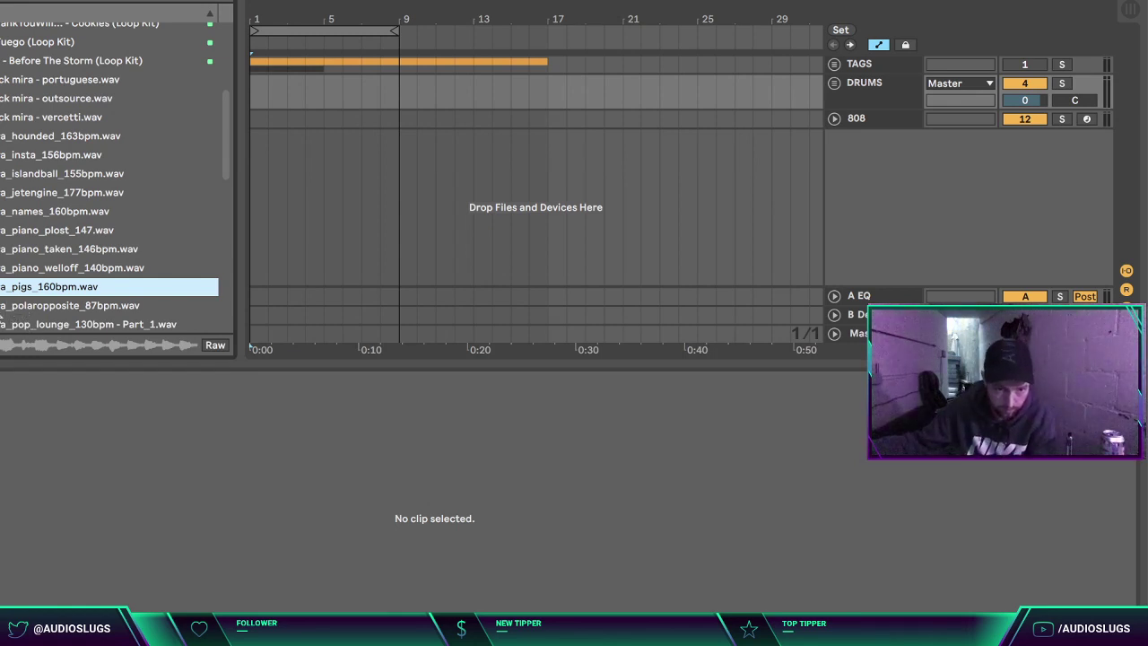
Step: Hide the clip detail area and audition more Before The Storm loops, from polaropposite_87bpm.wav to rnb_backtrack_155bpm.wav
key(ctrl+alt+l)
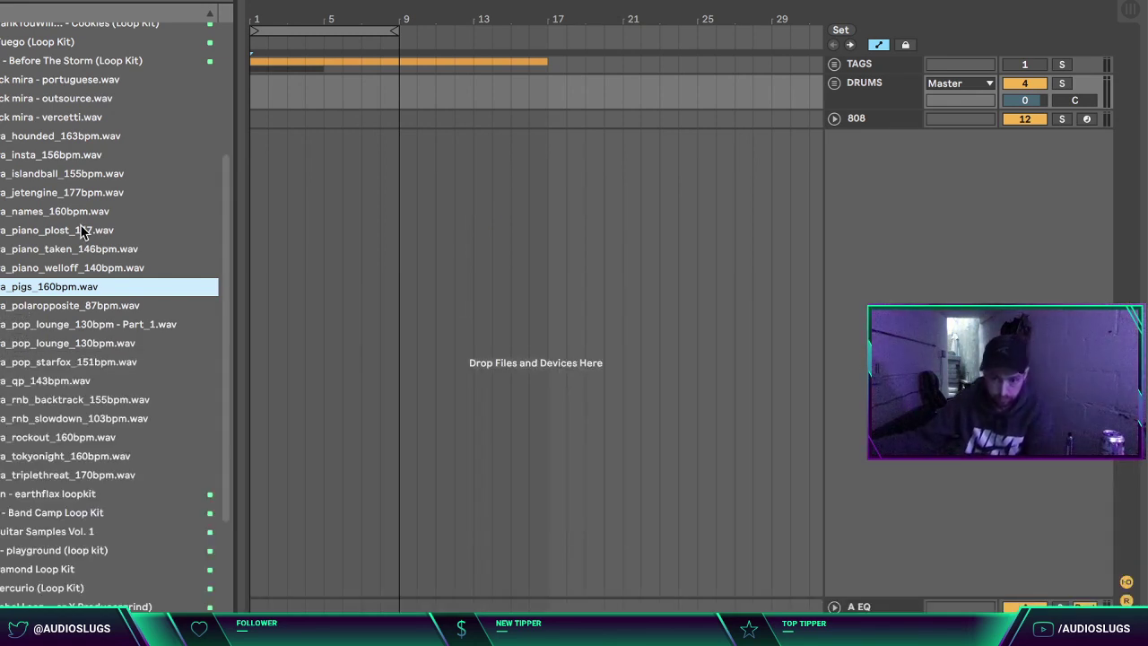
click(89, 305)
click(93, 325)
click(97, 362)
click(93, 400)
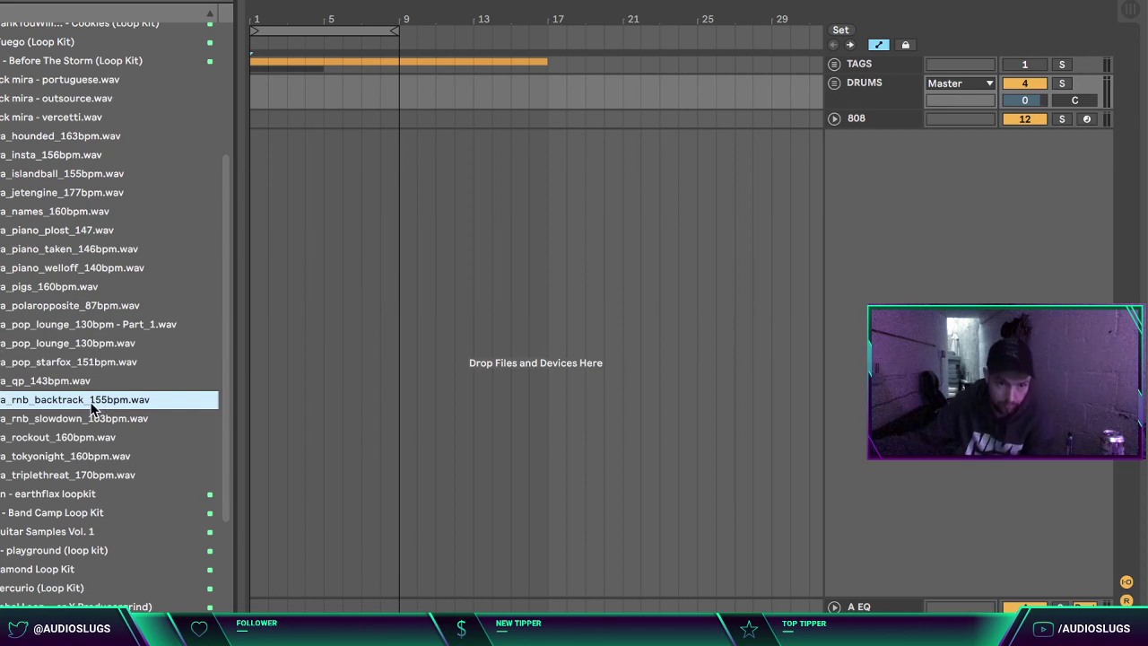
key(Up)
key(Up)
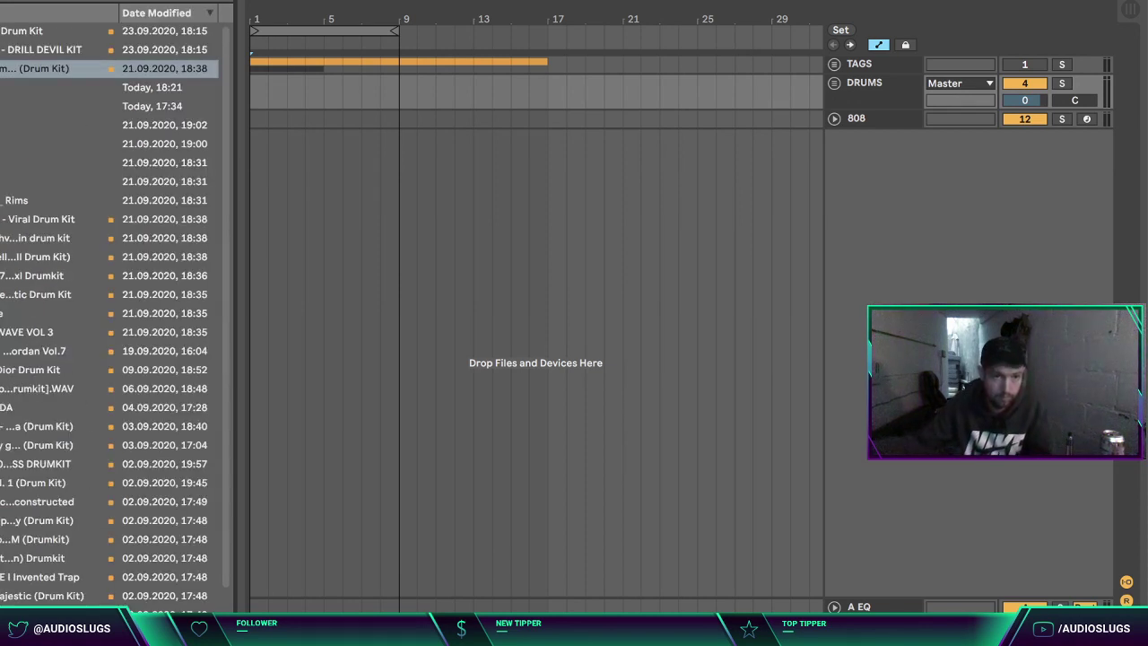
Step: Audition khole.wav in another sample folder and look through the rest of its loops
key(Down)
click(66, 196)
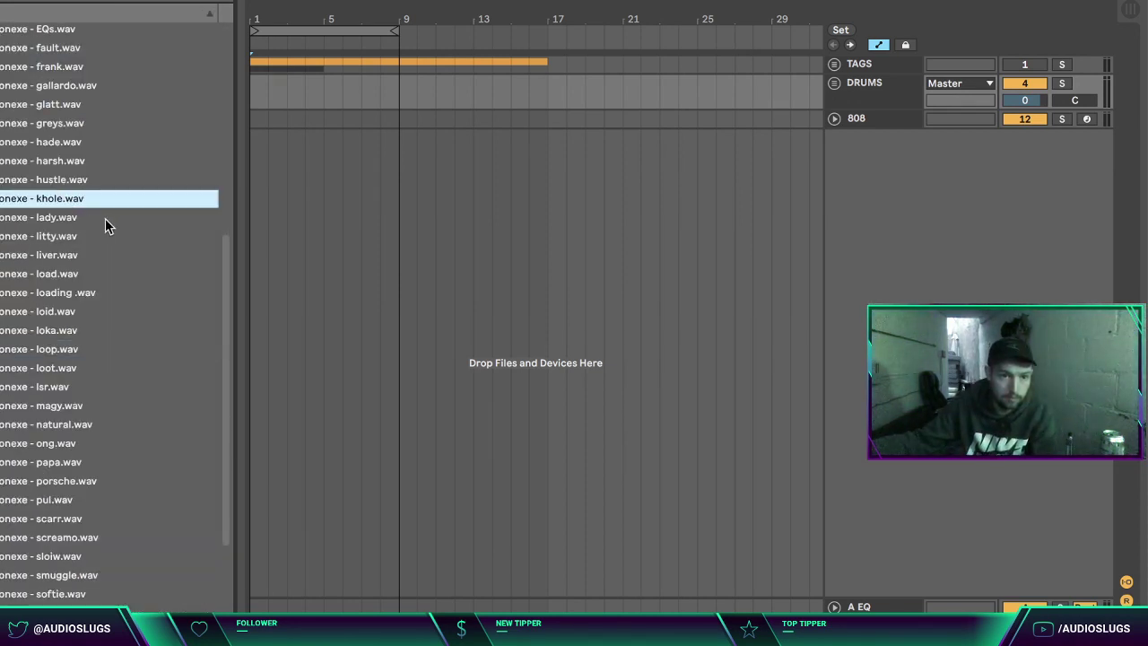
scroll(105, 221, up, 5)
scroll(55, 204, down, 1)
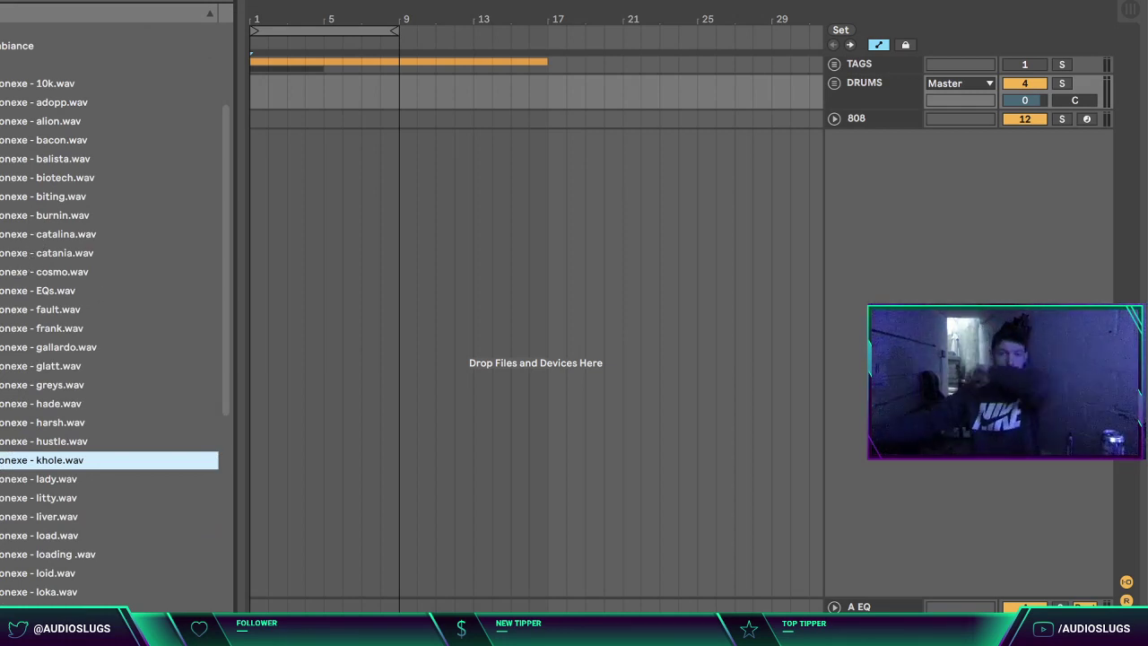
Step: Show the plug-in folders in the browser and clear the Finder window of audio files off the screen
click(0, 269)
key(super+Tab)
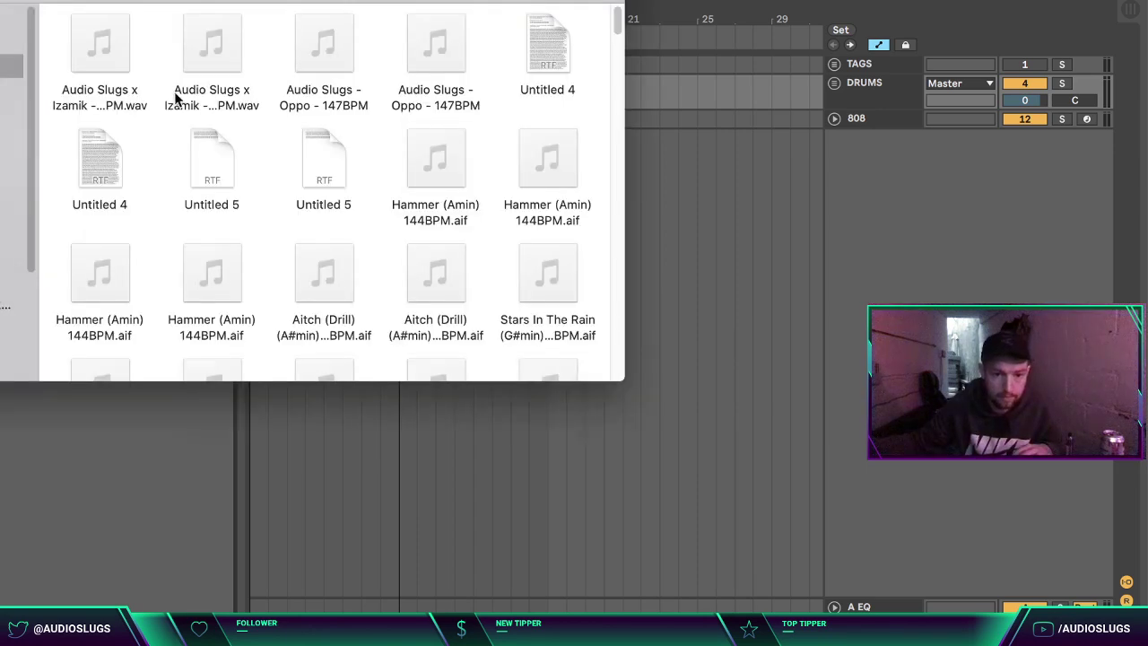
drag(270, 1, 1147, 9)
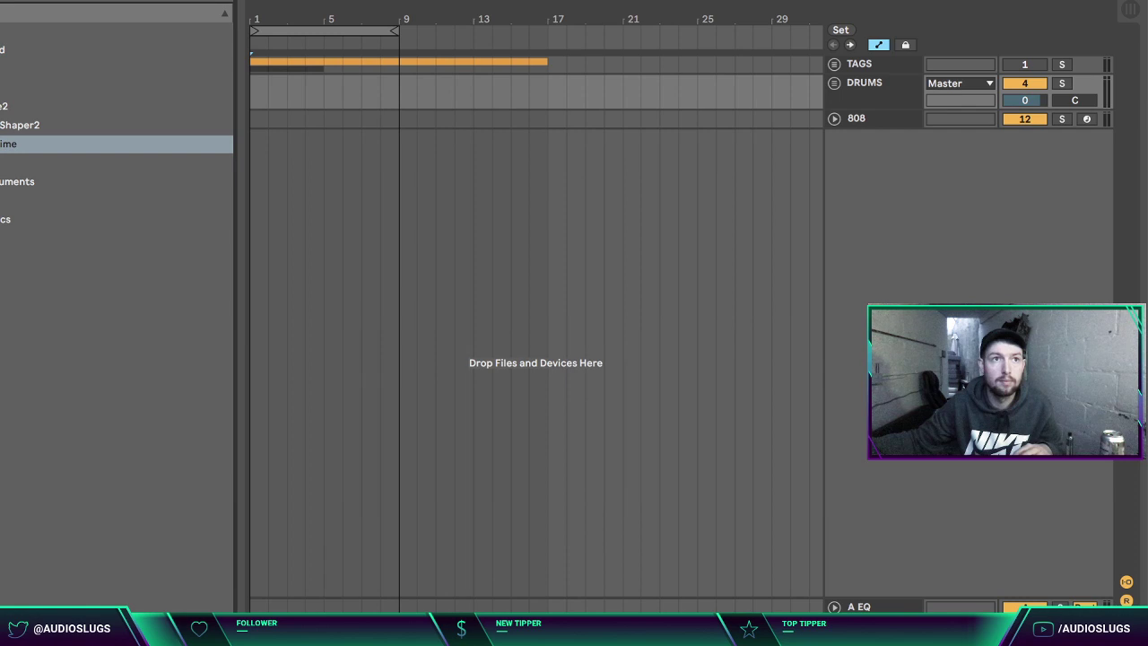
key(super+m)
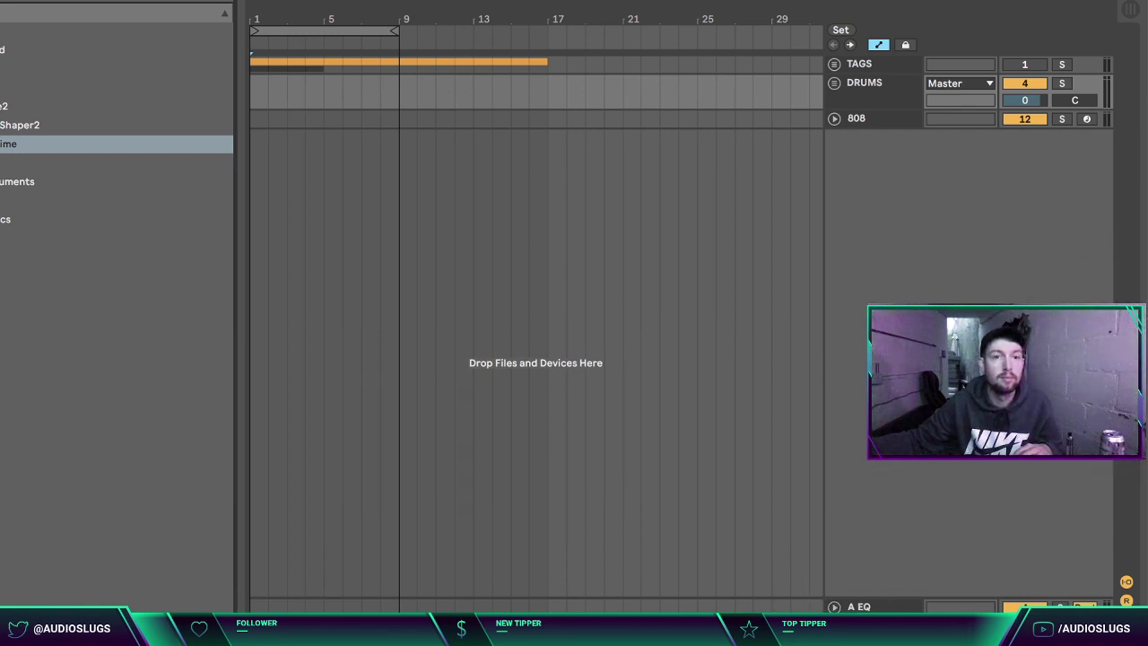
Step: Load Omnisphere from the Spectrasonics plug-ins onto a new track and dismiss its splash screen
click(3, 219)
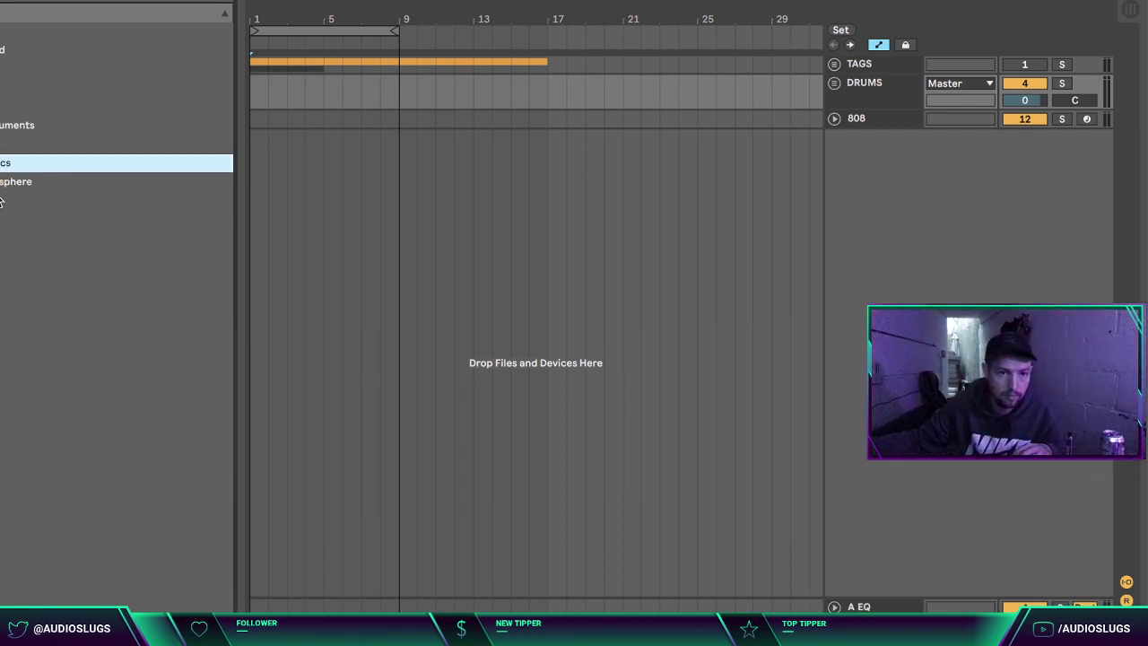
drag(5, 182, 466, 257)
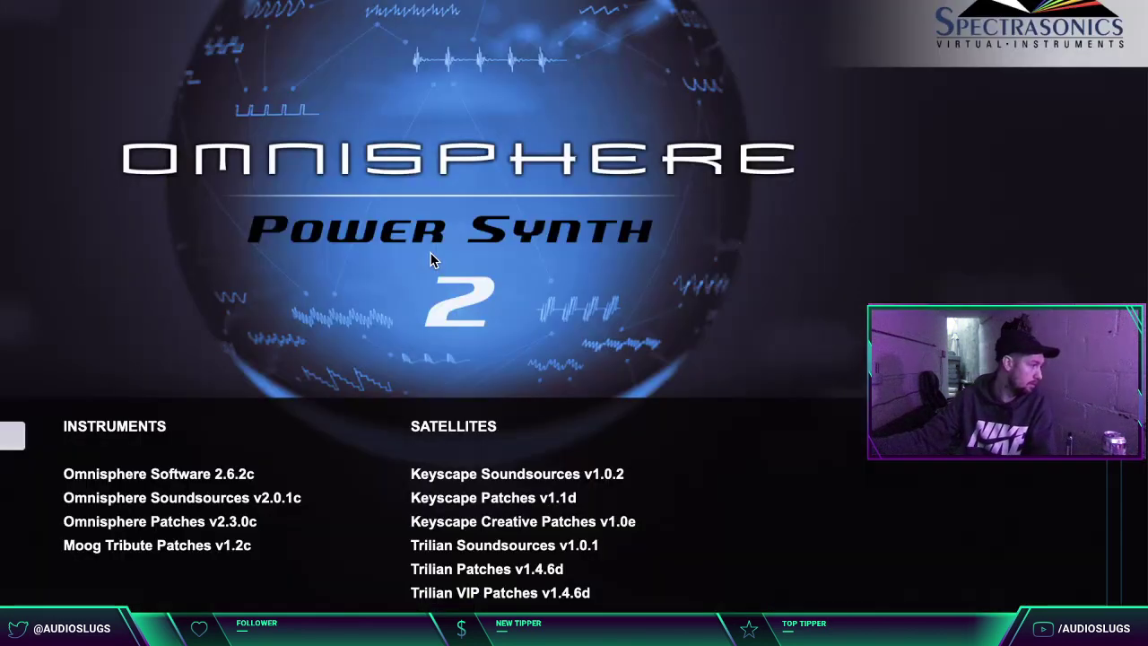
click(397, 255)
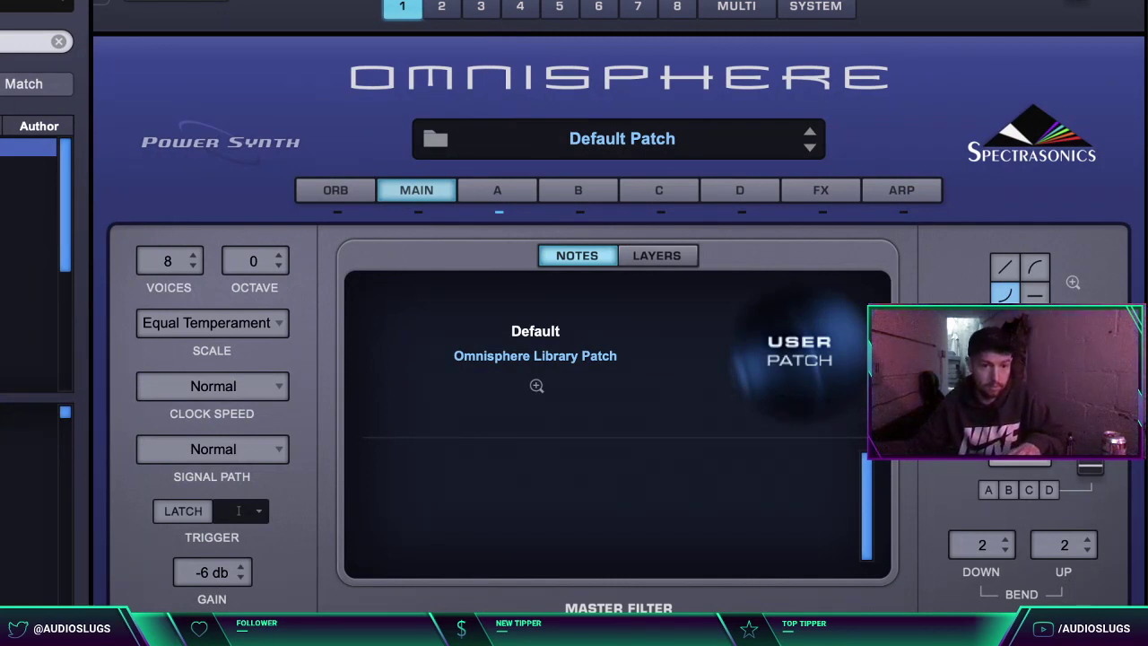
Step: Choose the 808 MAFIA library in Omnisphere and load the BELL - Butterfly patch
click(9, 5)
mouse_move(18, 236)
click(108, 241)
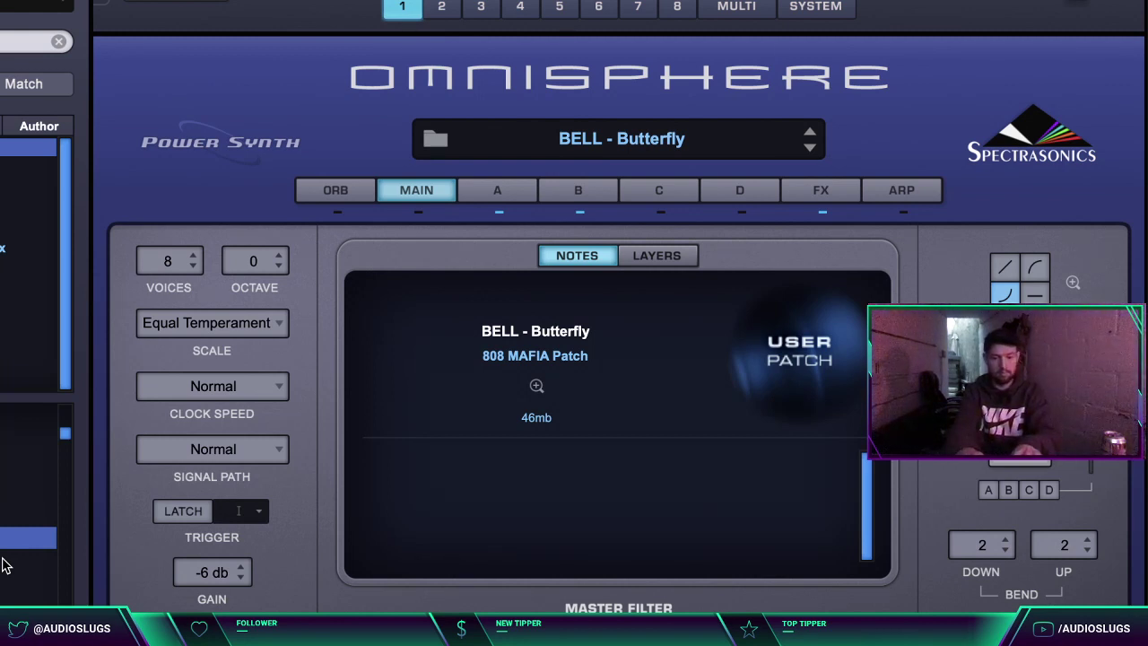
Step: Close the Omnisphere window and record a four-bar melody on its track from bar 1, discarding the first take and replaying the second
key(super+w)
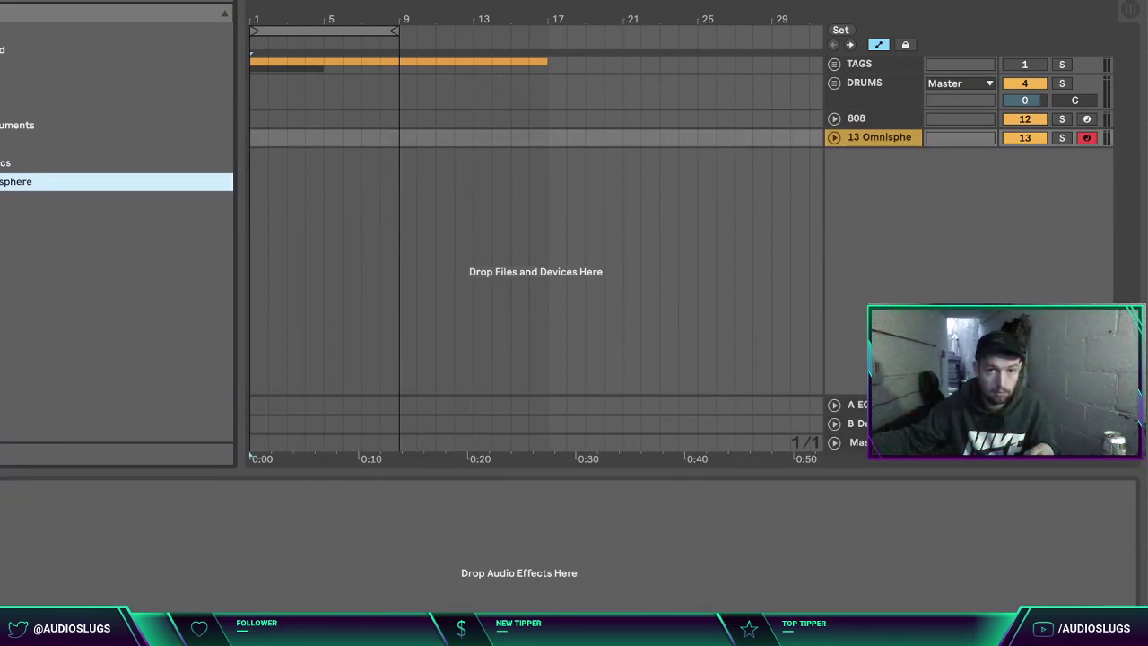
key(F9)
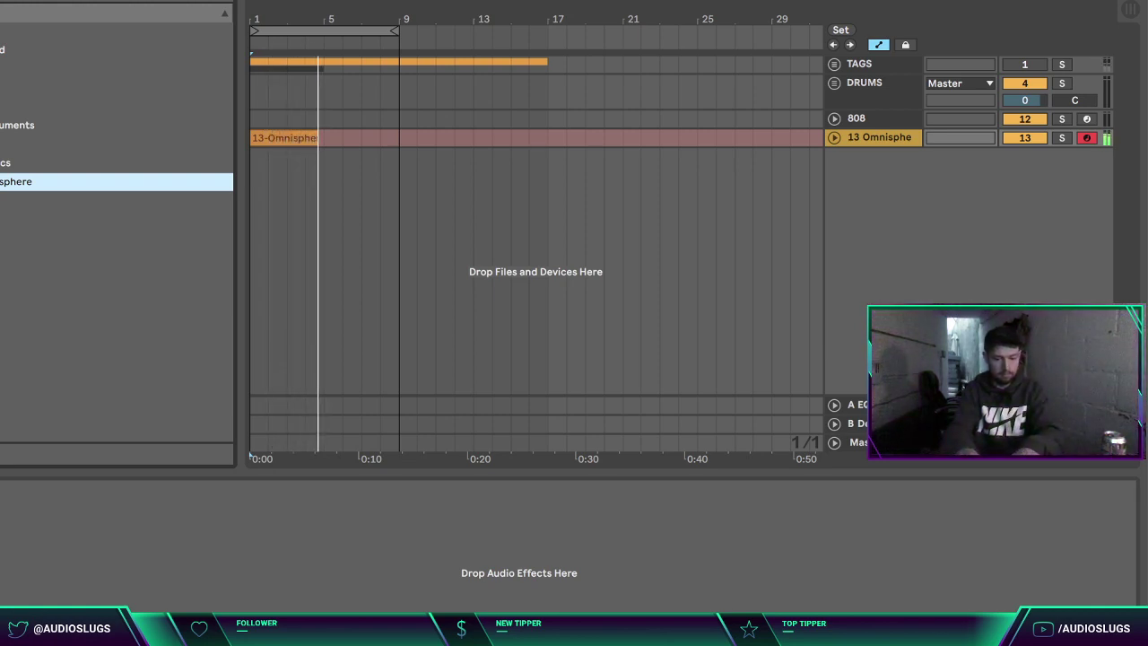
key(space)
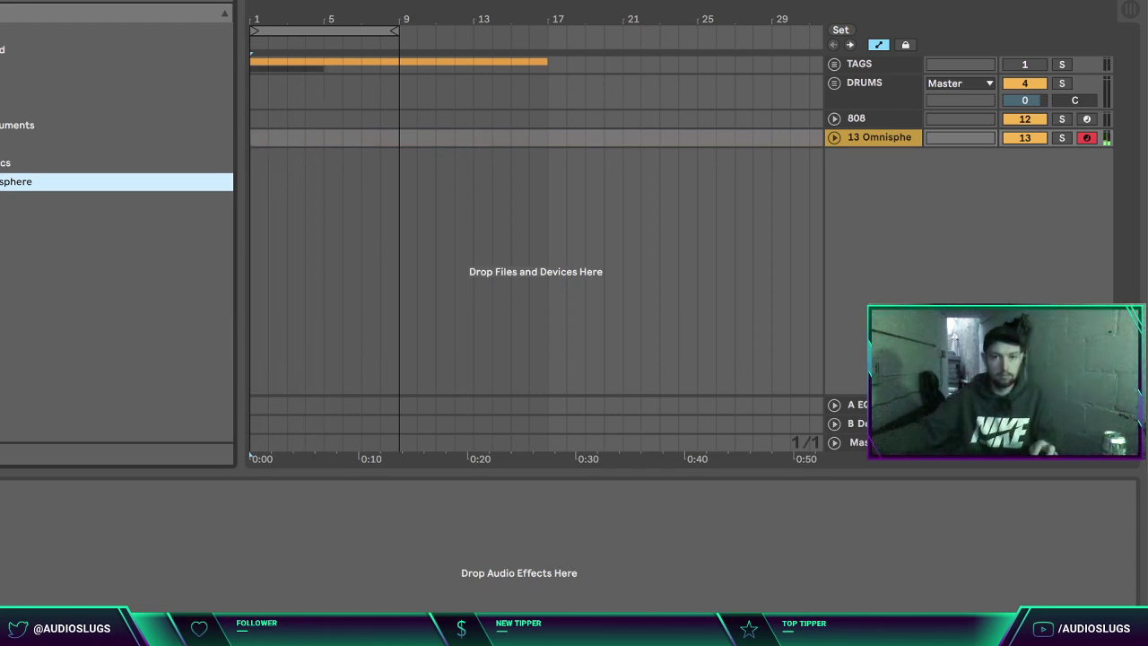
key(F9)
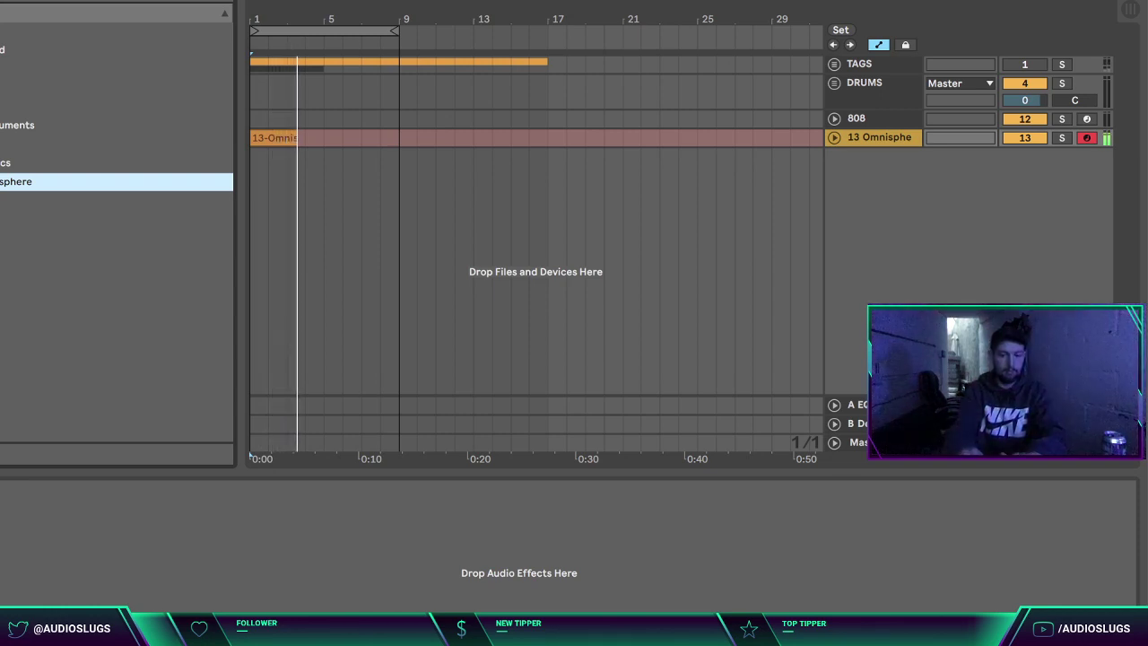
key(space)
key(space)
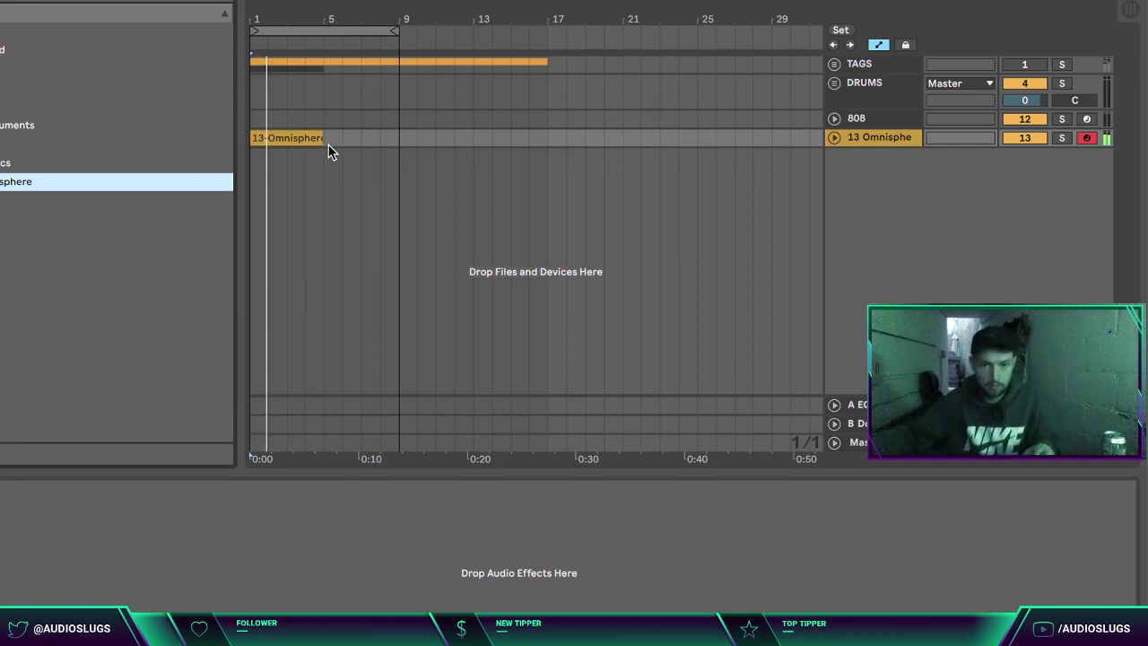
Step: Open the recorded melody clip in the note editor, replay it from the start and save the set
double_click(321, 139)
key(space)
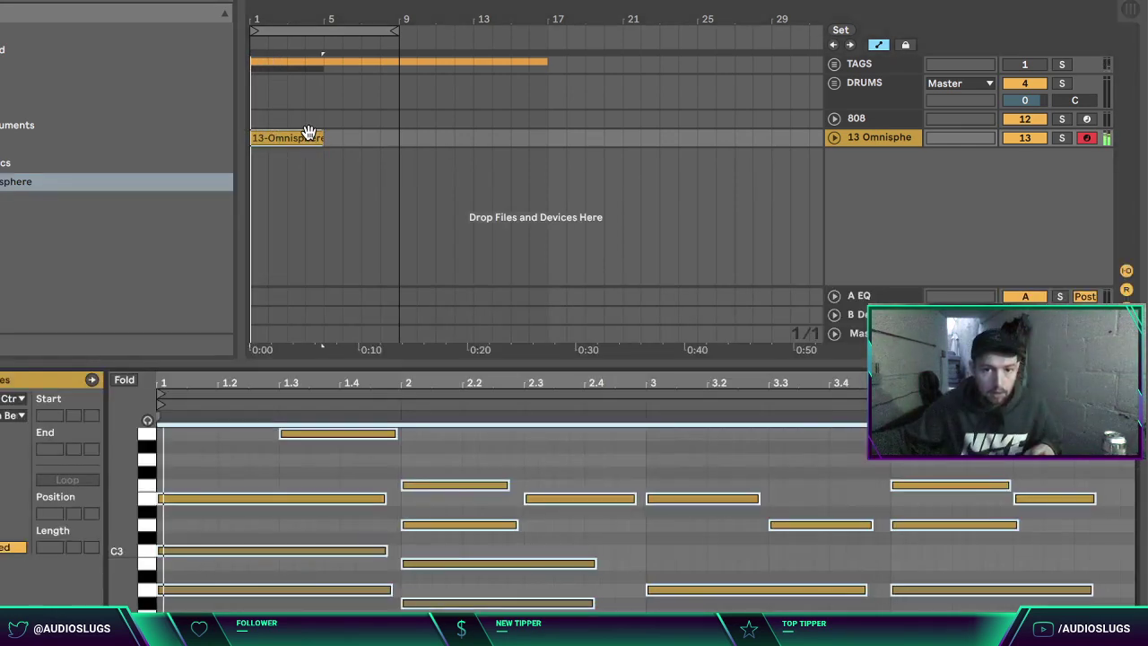
key(space)
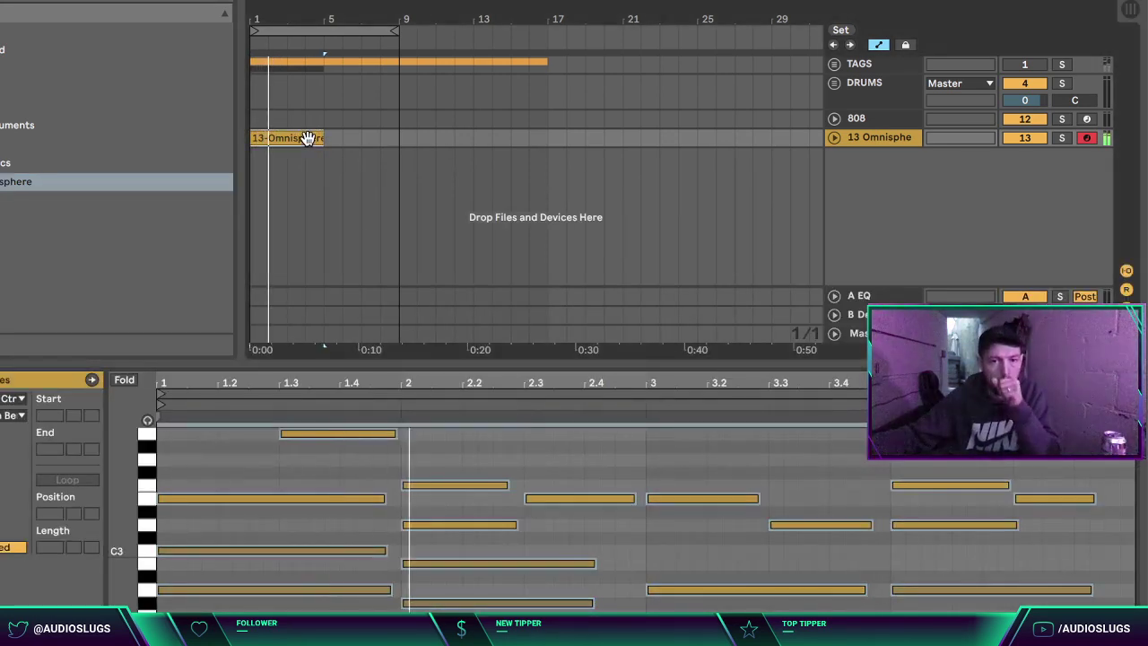
key(super+s)
click(717, 447)
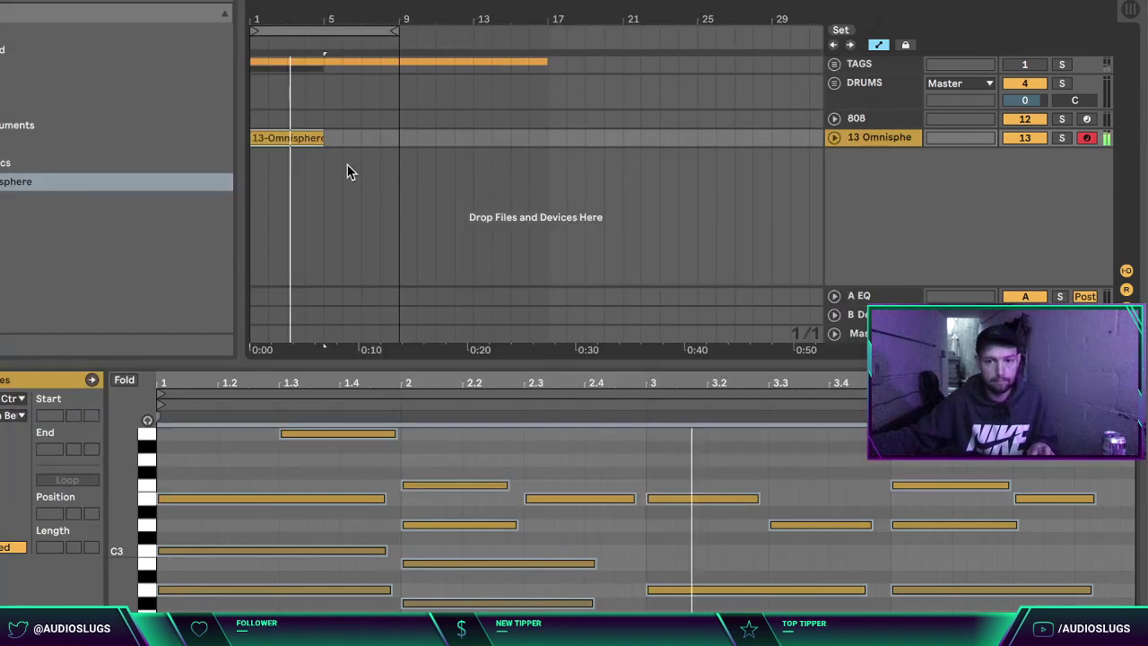
Step: Consolidate the repeated melody into one eight-bar clip and record extra high notes over it from bar 1
click(305, 139)
key(super+j)
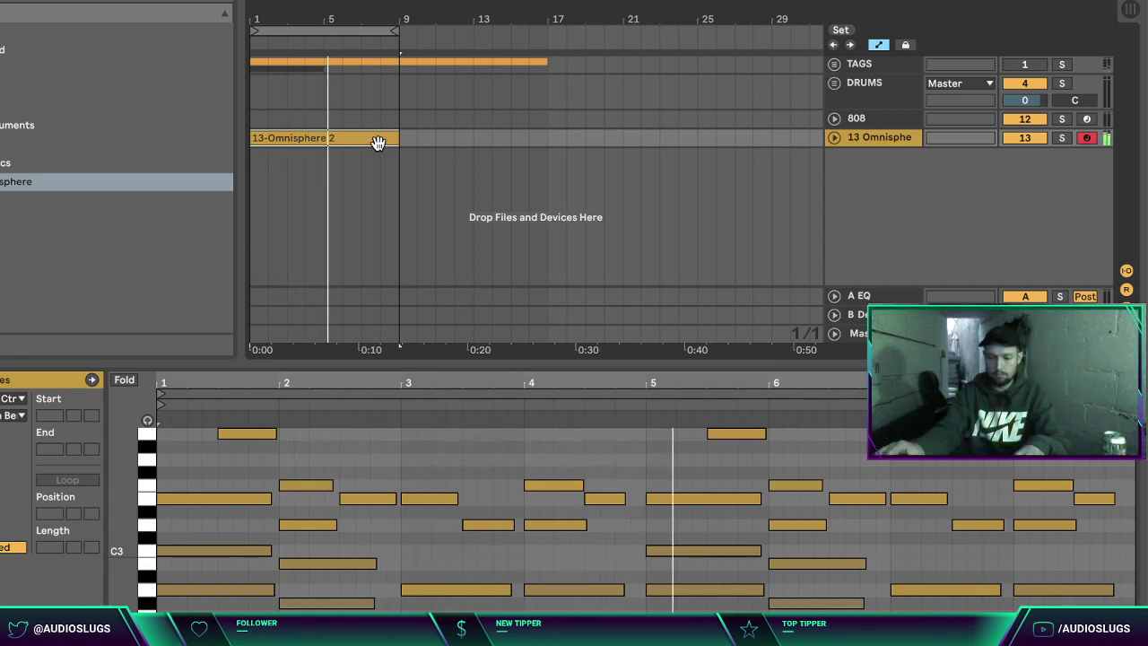
key(space)
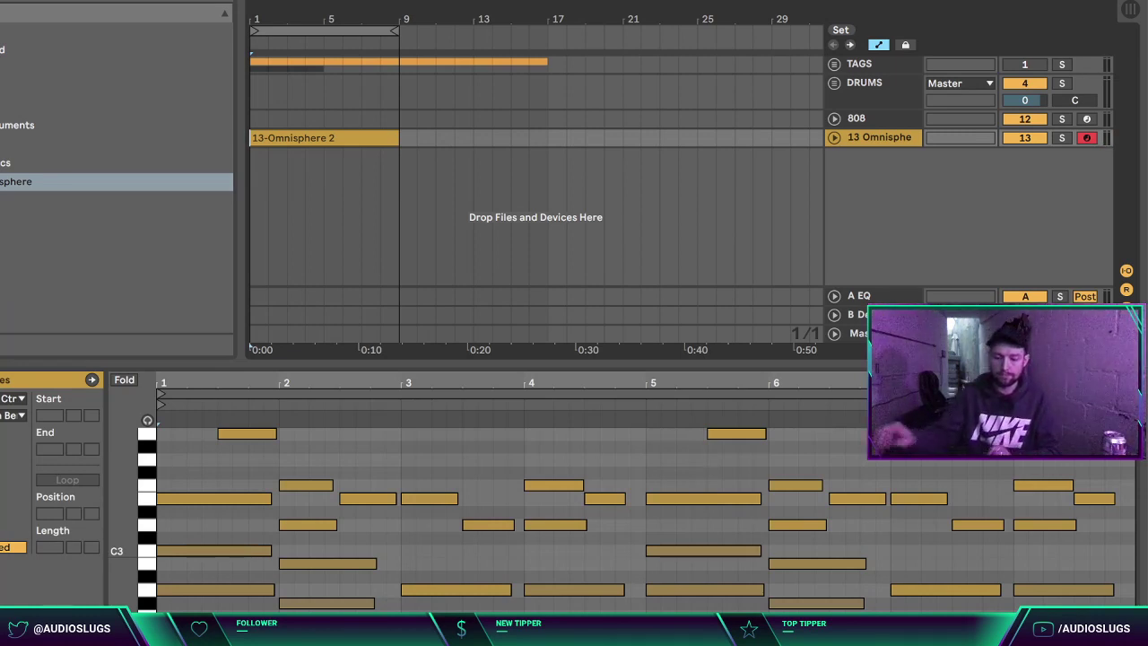
key(F9)
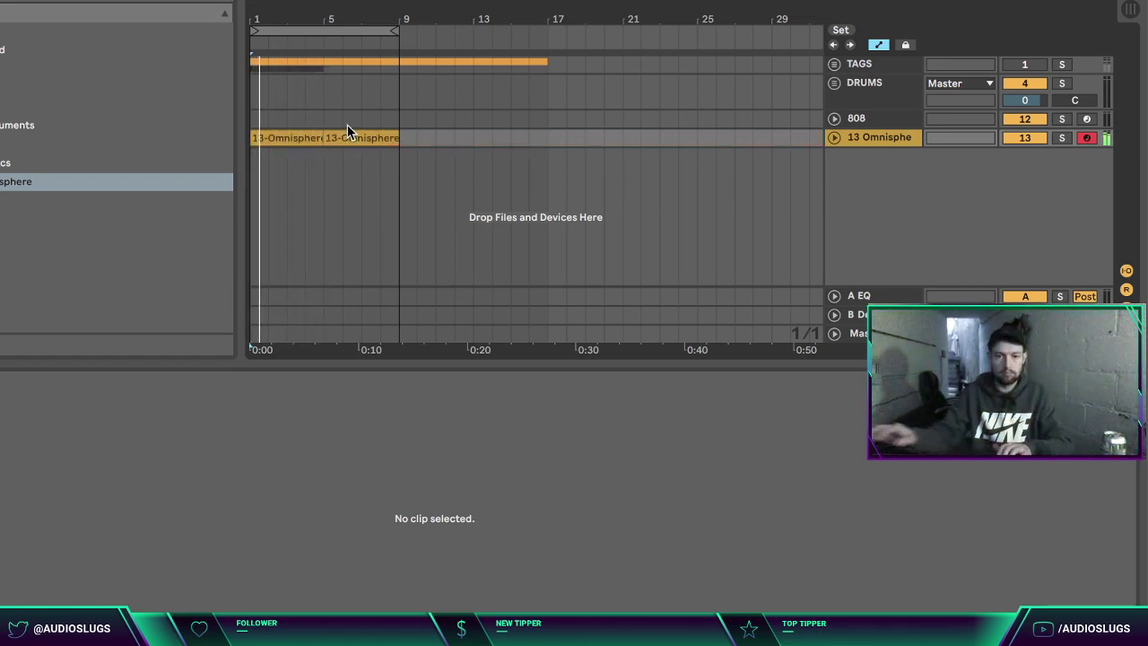
Step: Arrange the plain melody clip twice from bar 1 and the clip with the high notes twice from bar 9
click(311, 139)
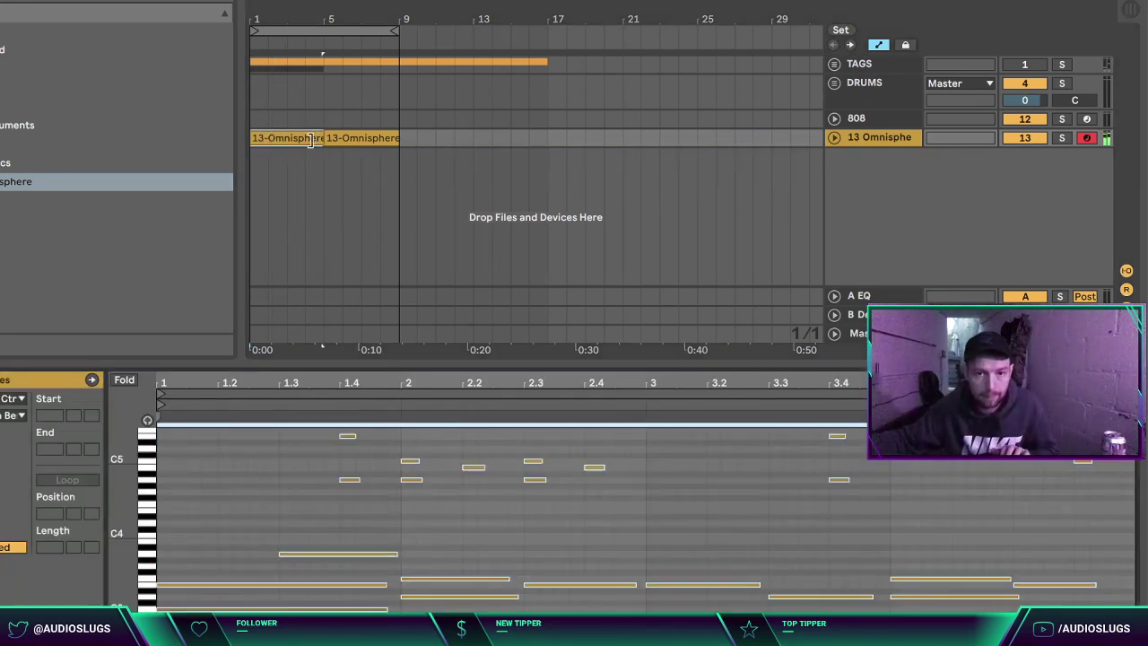
drag(287, 135, 446, 139)
drag(359, 138, 289, 139)
key(super+d)
click(425, 138)
key(super+d)
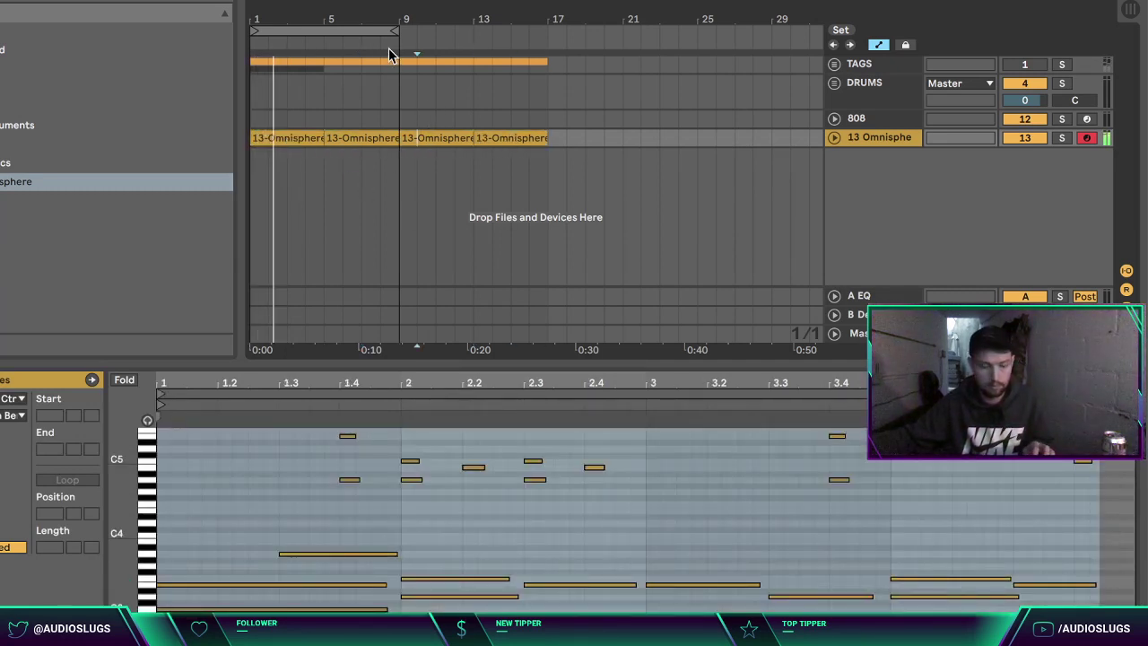
Step: Extend the arrangement loop to bar 17 and freeze the Omnisphere track
drag(392, 27, 544, 30)
click(924, 184)
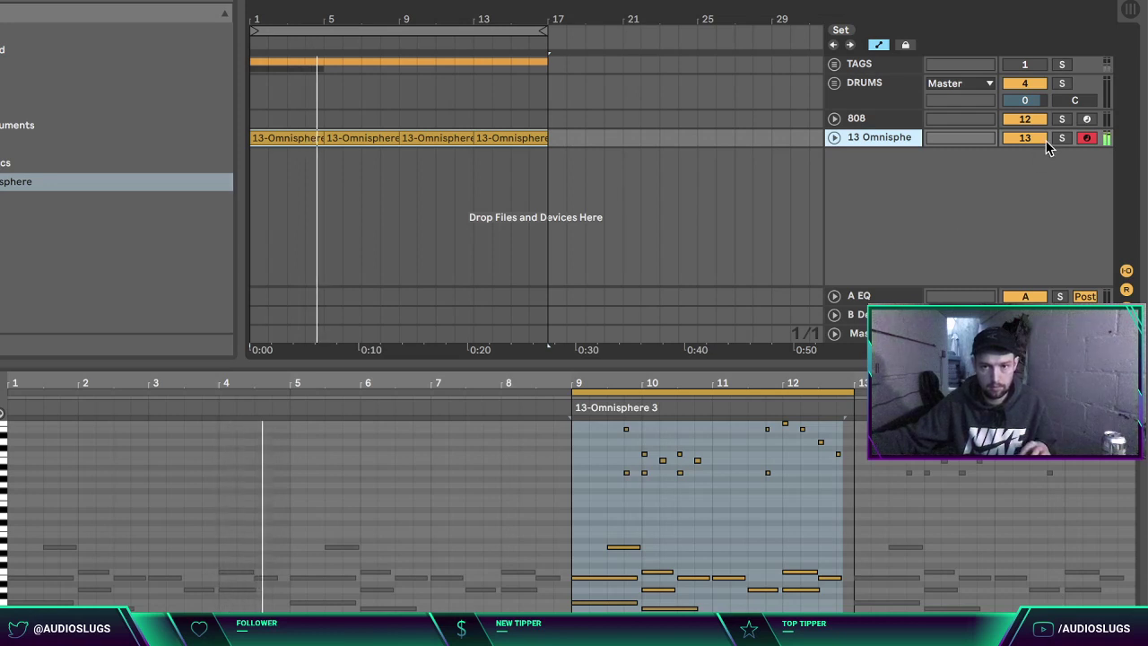
right_click(912, 144)
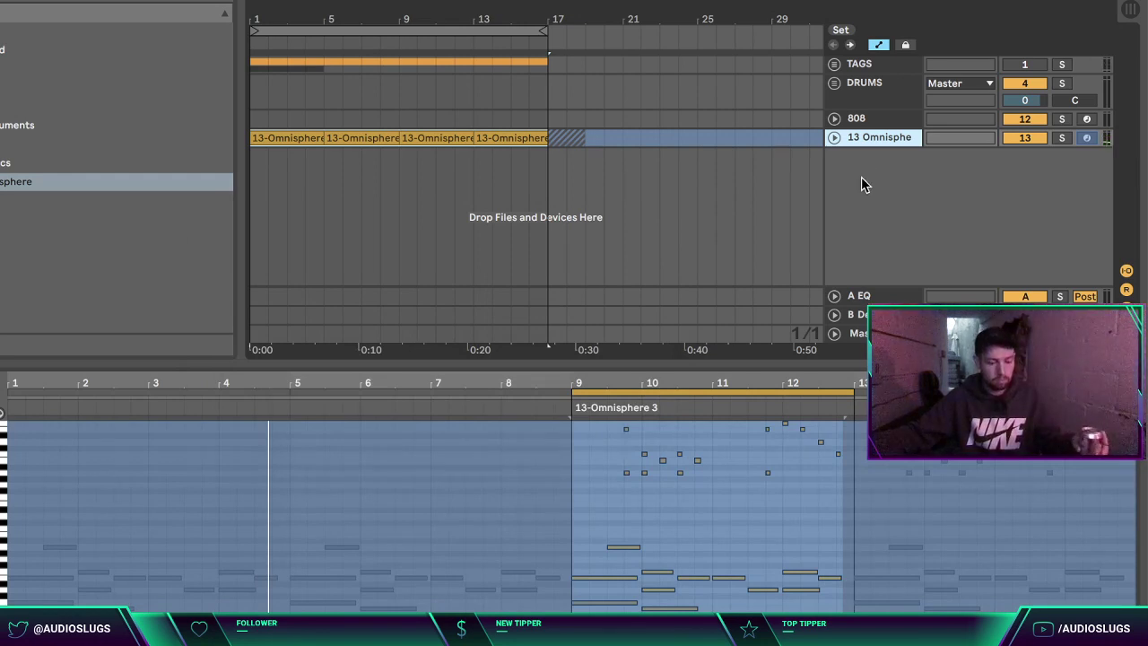
Step: Copy the four frozen Omnisphere clips as audio onto a new track below, mute the frozen track and play from the start
key(ctrl+t)
click(429, 141)
click(296, 138)
drag(296, 138, 296, 156)
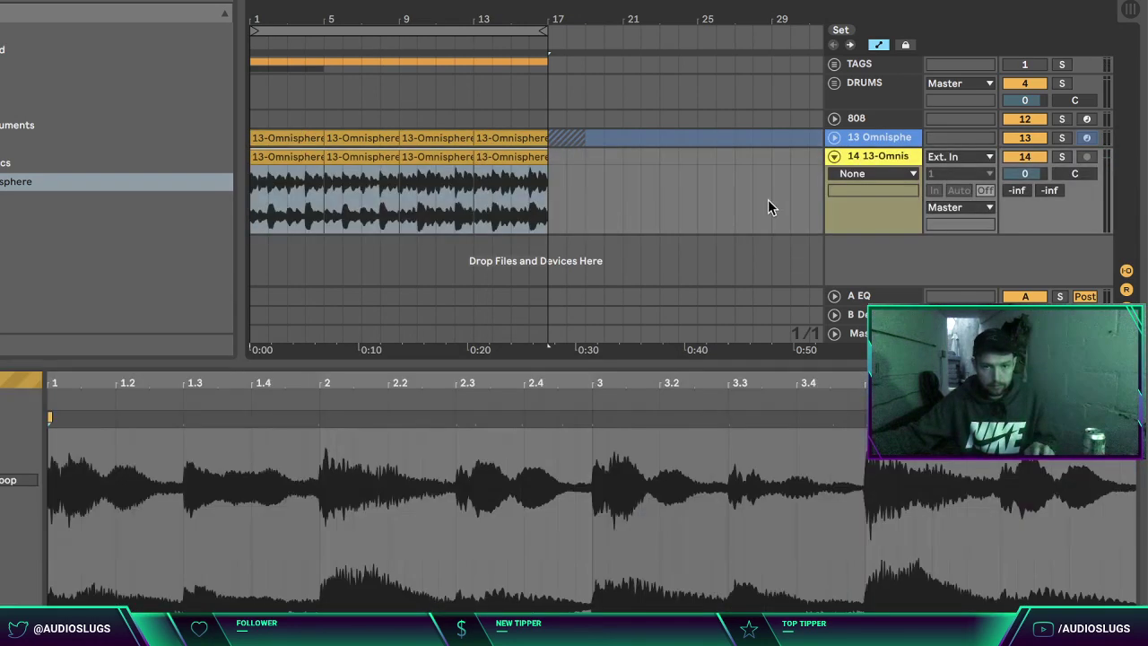
click(791, 198)
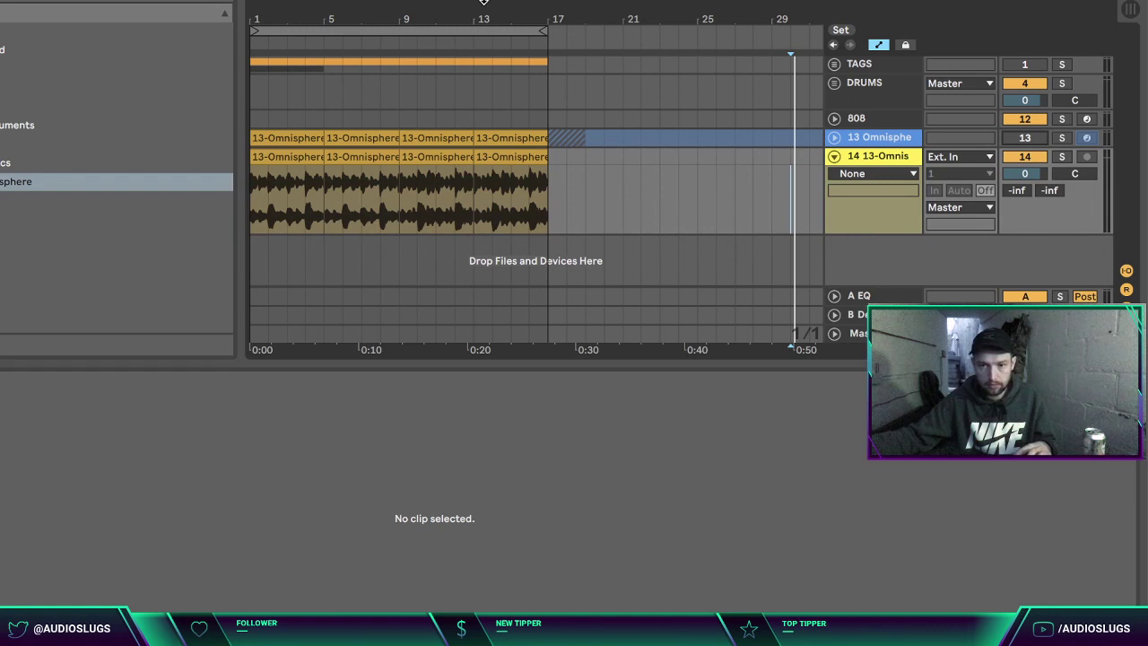
key(Home)
Step: Consolidate the first two audio clips into one eight-bar clip and the last two into another
click(376, 157)
shift+click(286, 157)
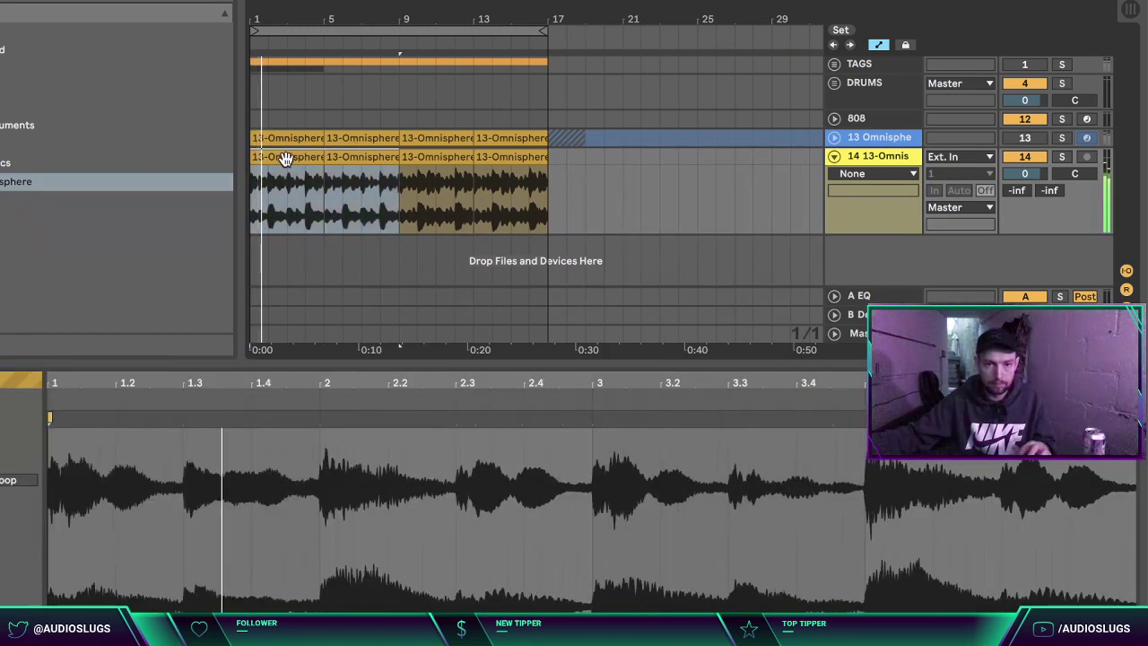
key(super+j)
click(615, 356)
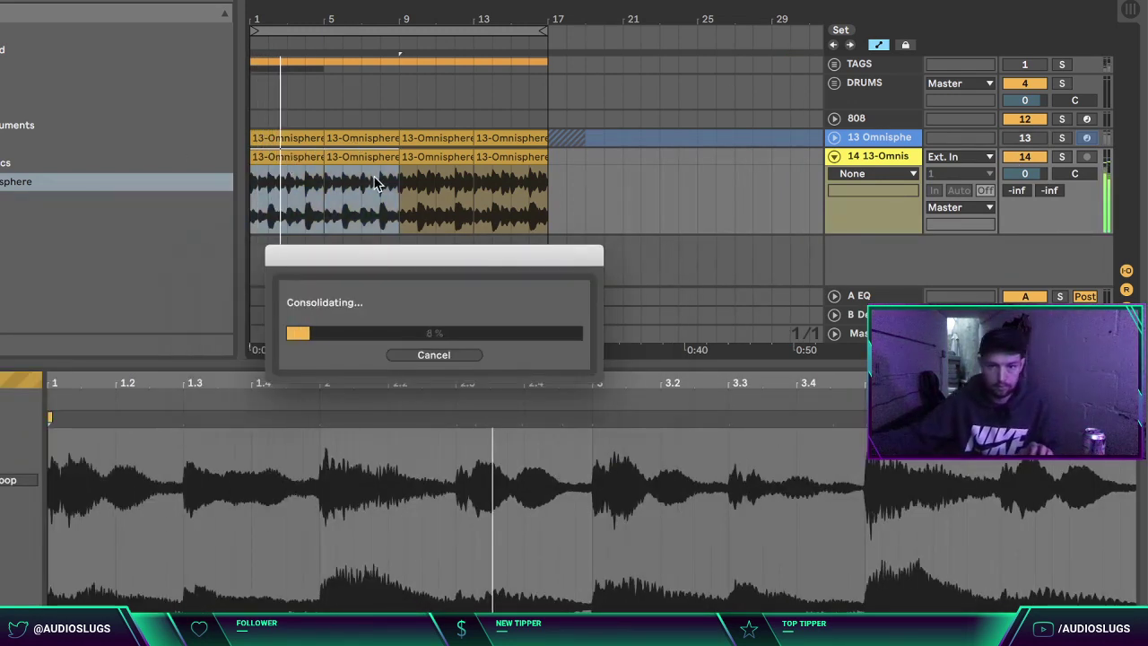
click(453, 159)
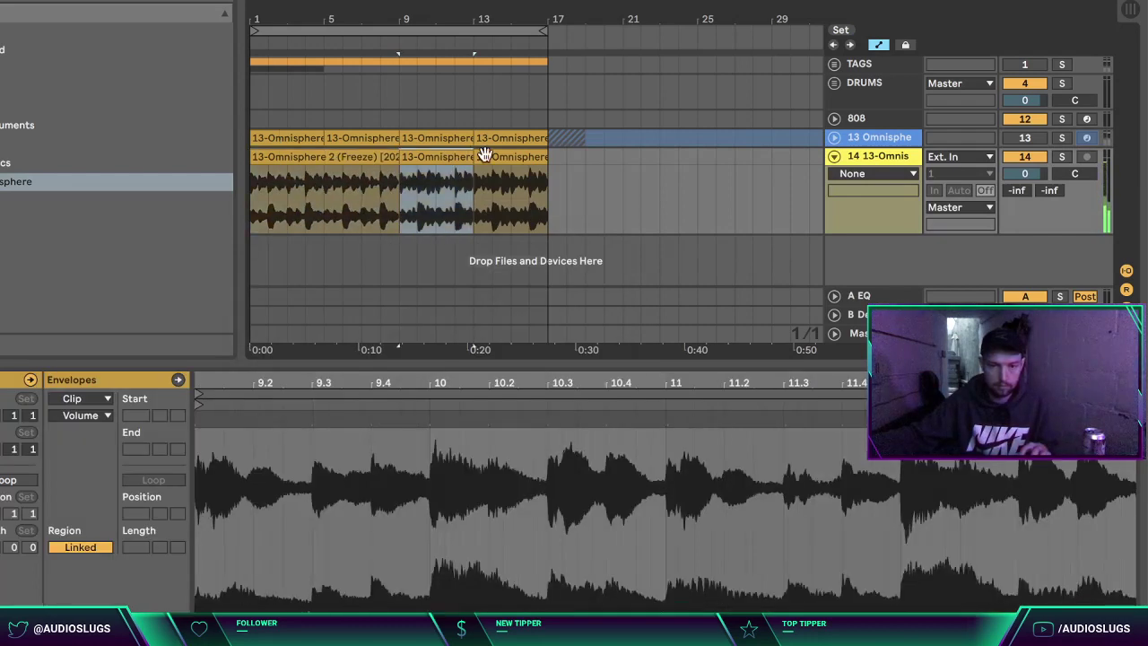
shift+click(494, 155)
key(super+j)
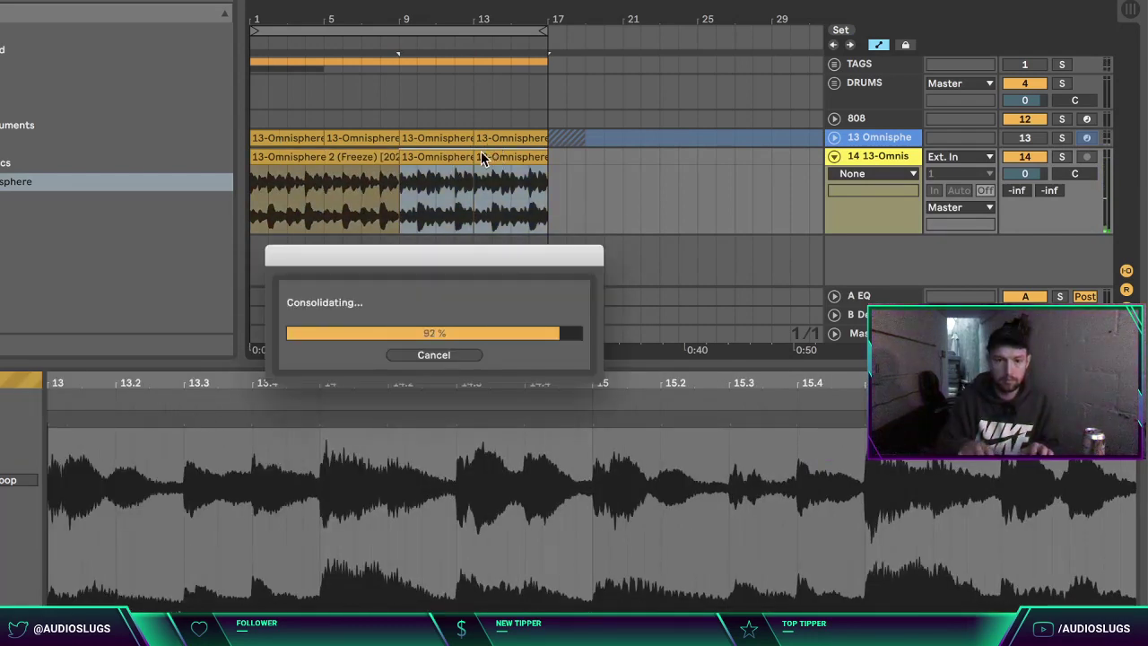
Step: Colour the second consolidated audio clip green and replay the arrangement from the start
right_click(475, 161)
click(550, 560)
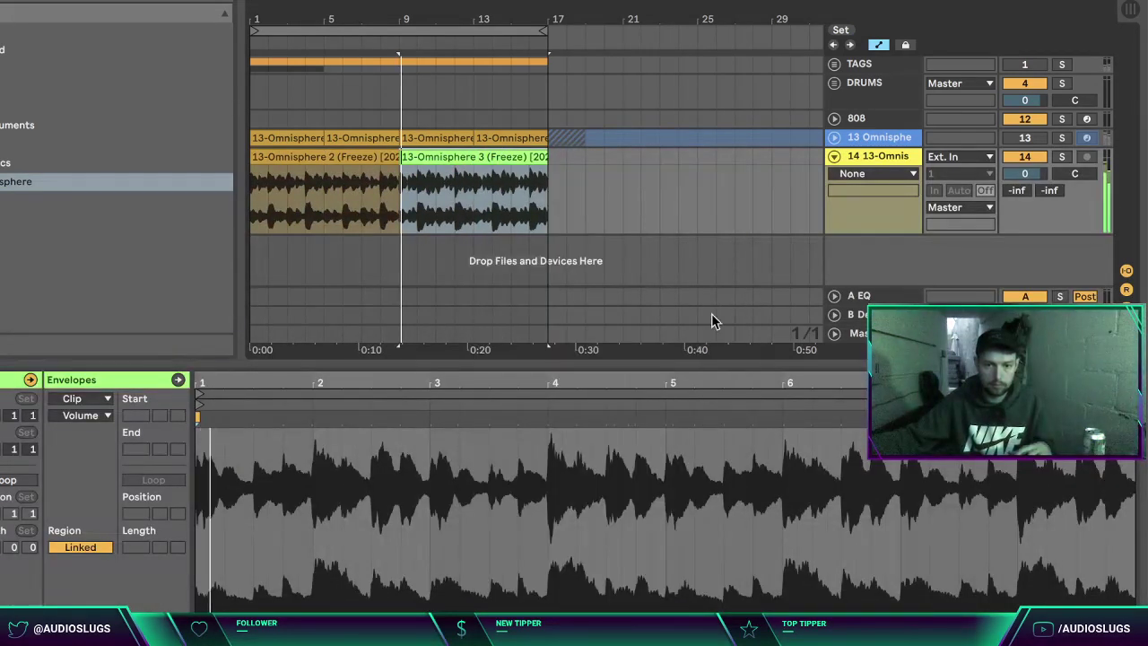
key(Home)
Step: Look through the browser for the HalfTime plug-in and load it onto the bounced melody audio track
click(877, 156)
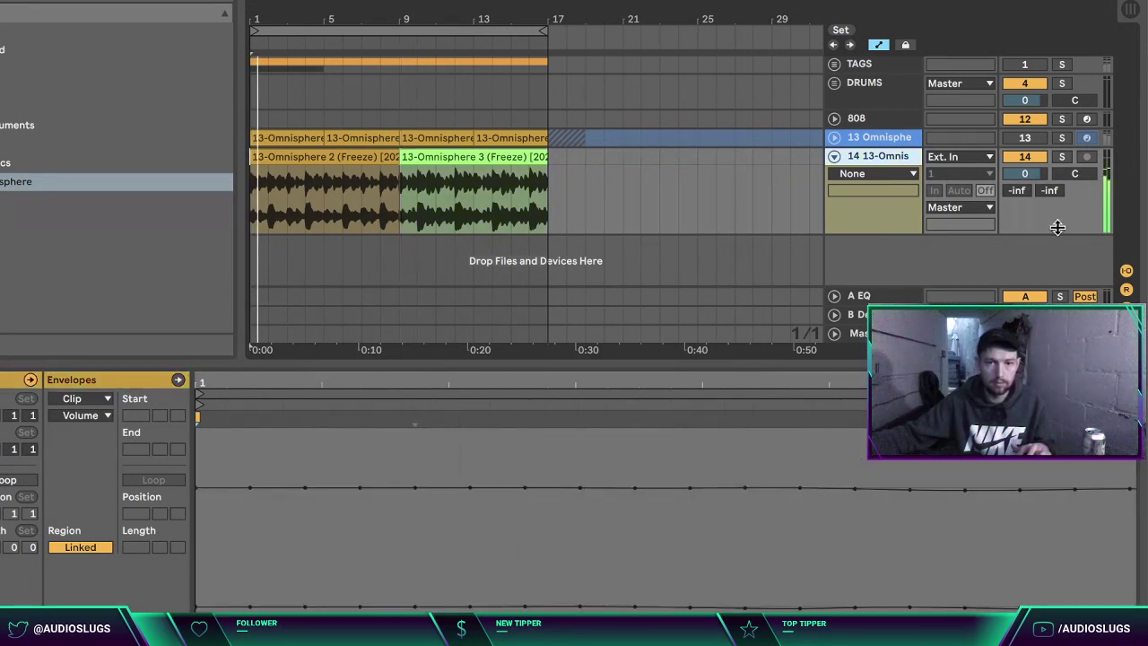
click(0, 162)
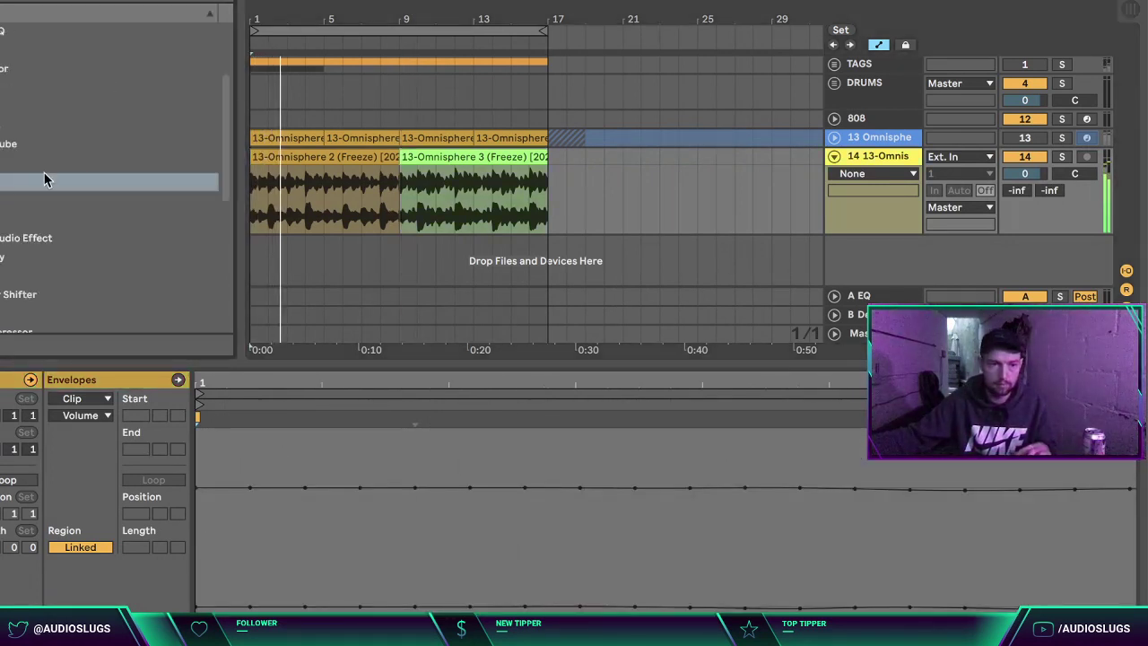
click(0, 275)
click(0, 161)
click(0, 124)
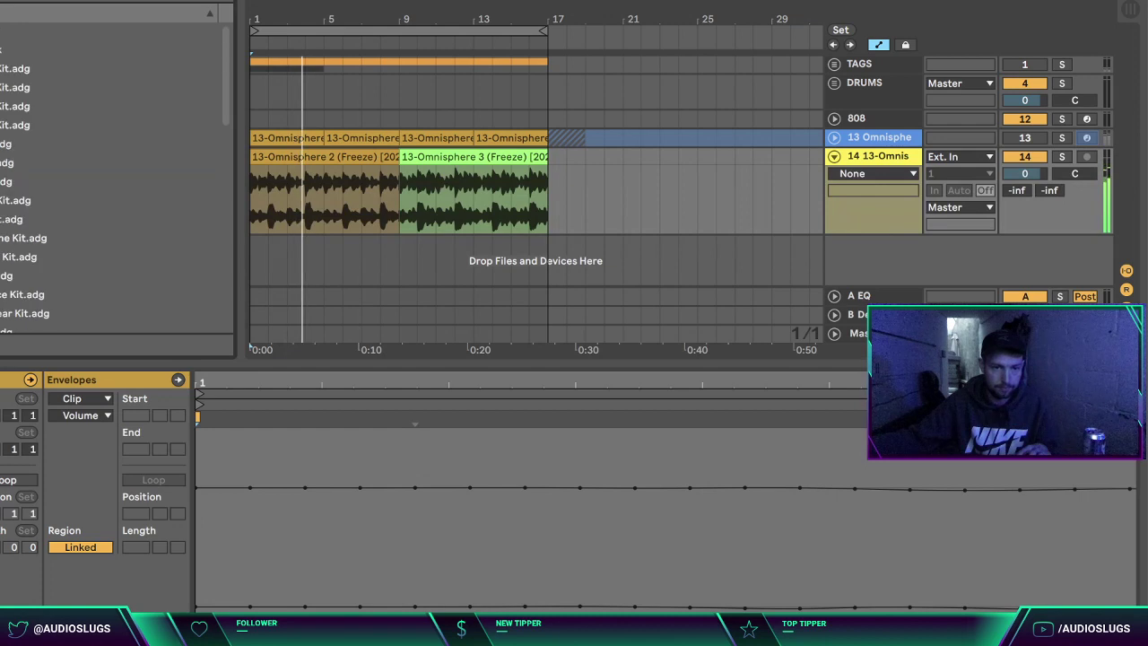
click(0, 143)
click(0, 298)
click(0, 316)
click(0, 298)
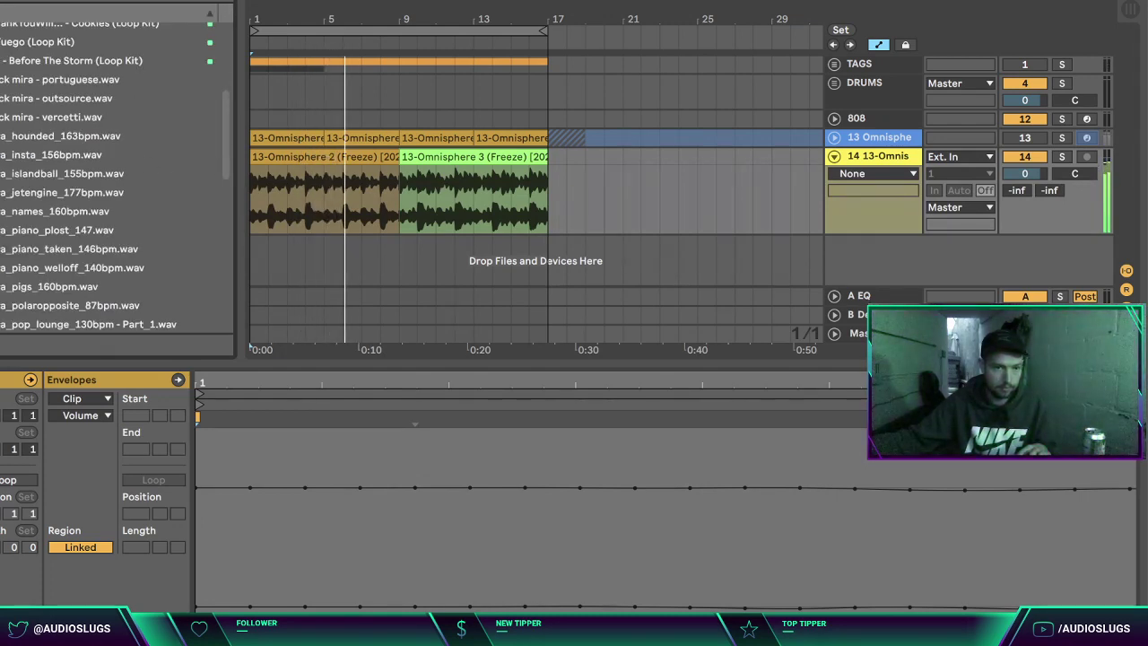
click(0, 212)
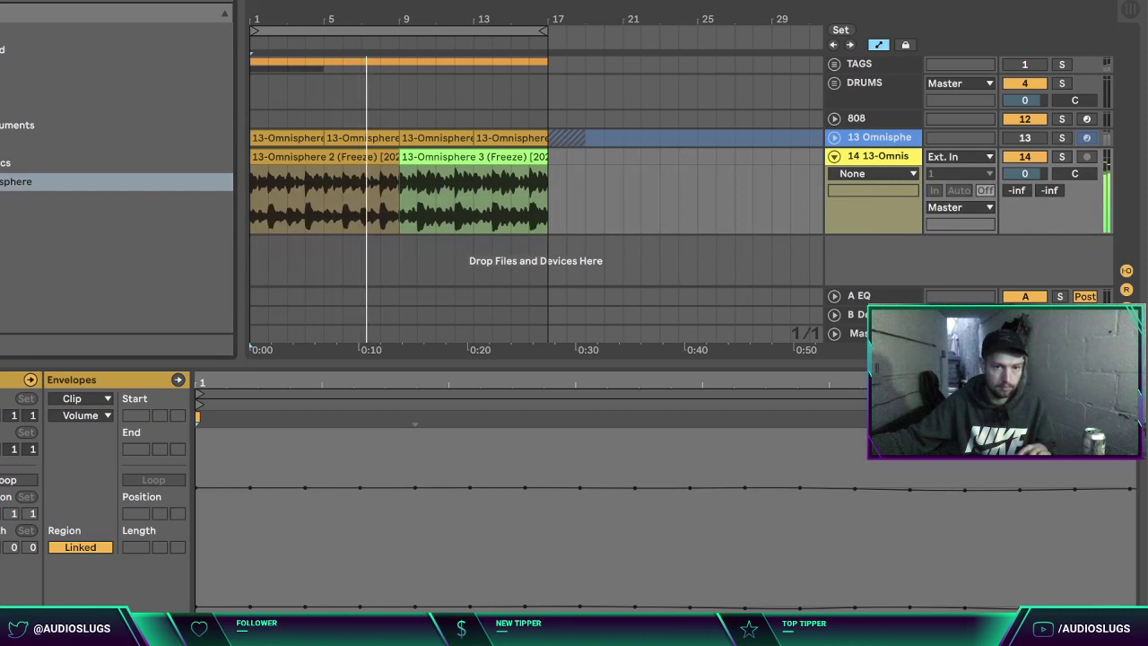
click(0, 88)
double_click(1, 145)
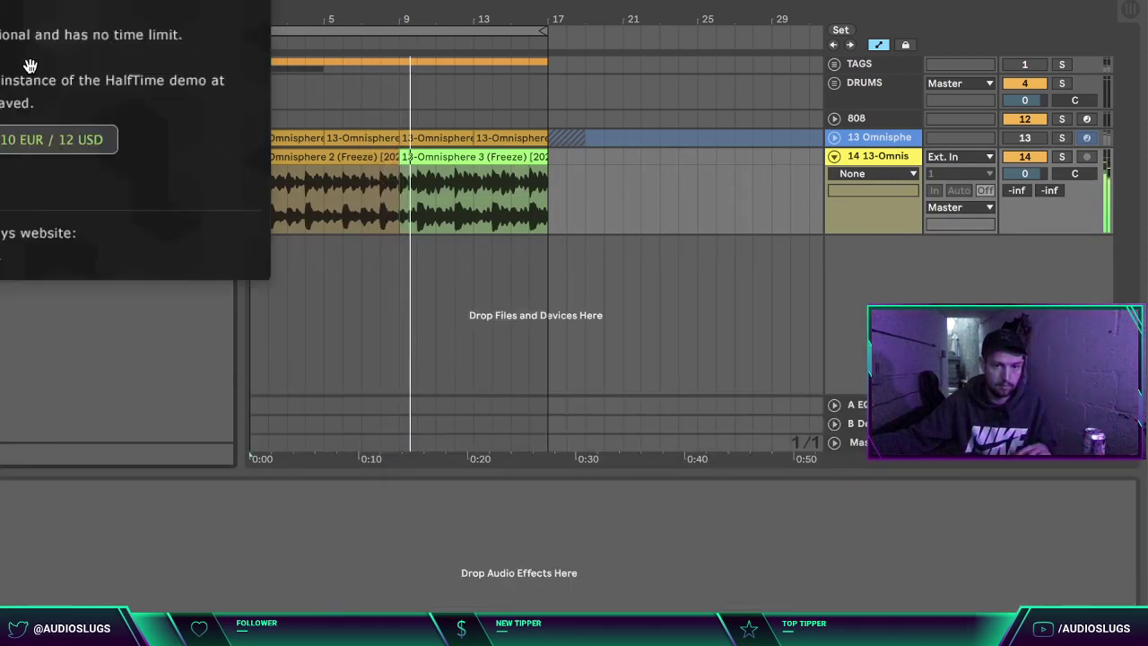
Step: Open the two consolidated audio clips in turn and bring up their transposition settings during playback
double_click(285, 155)
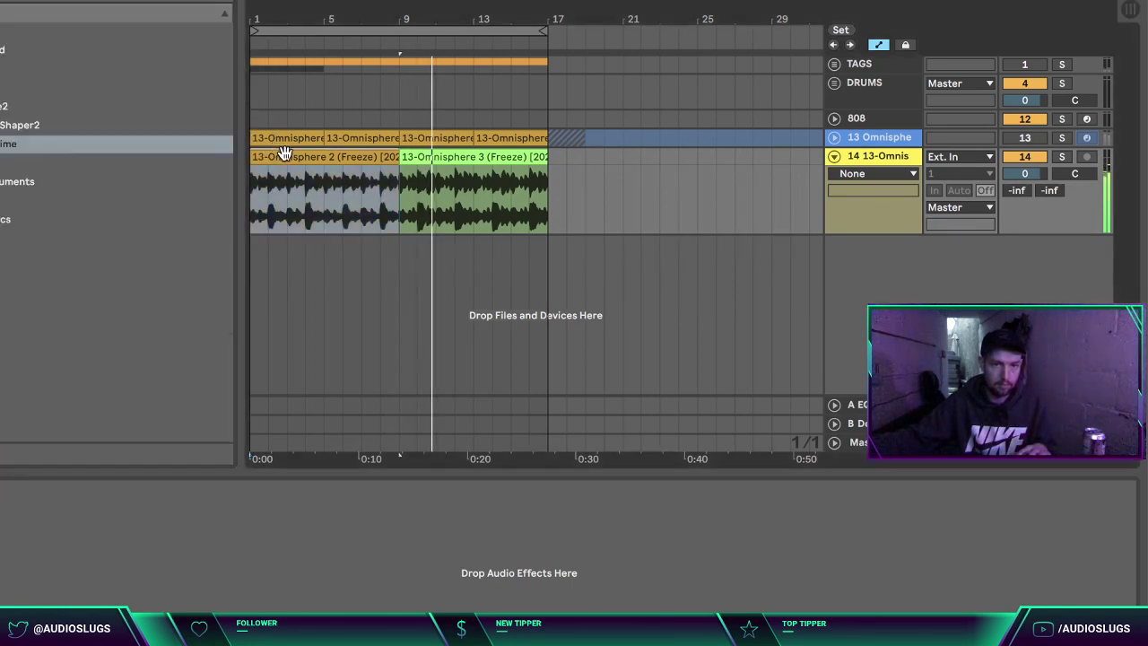
key(space)
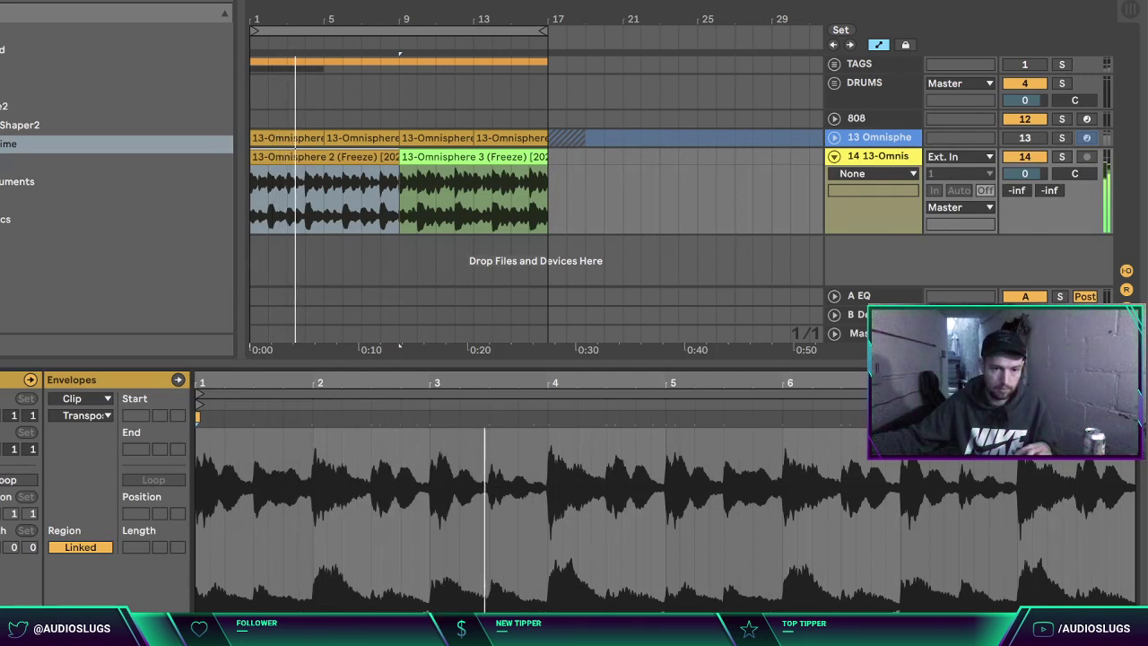
click(440, 156)
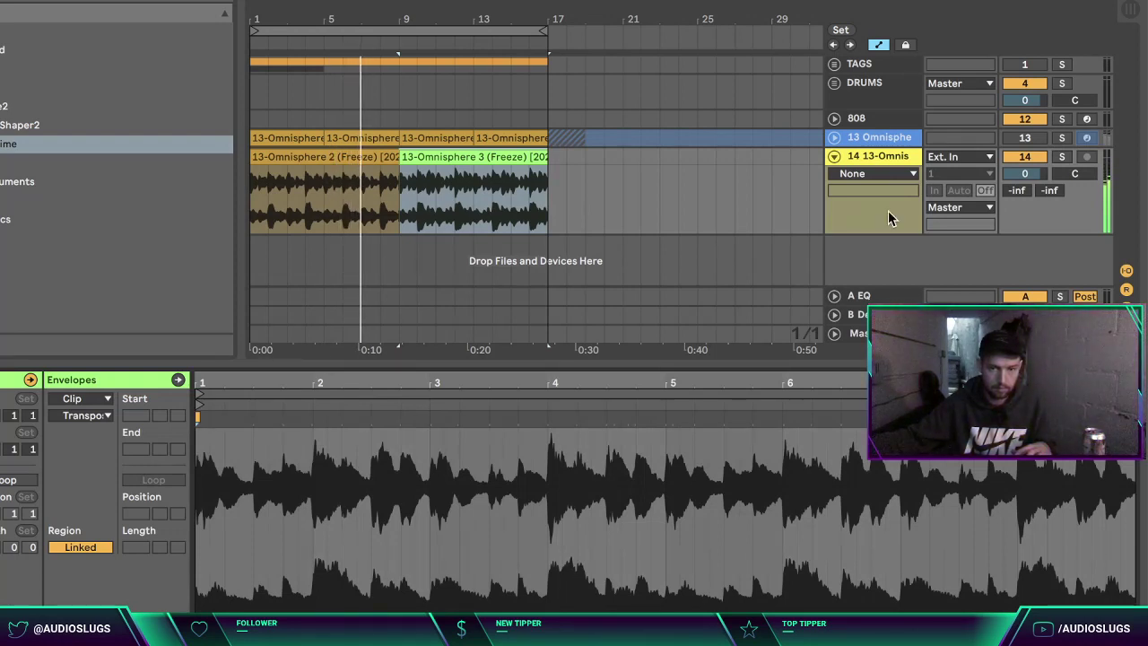
Step: Reopen HalfTime on the audio track, dismiss its demo notice, and set its loop length to 1/2 with a different Mode
click(888, 160)
drag(888, 160, 887, 158)
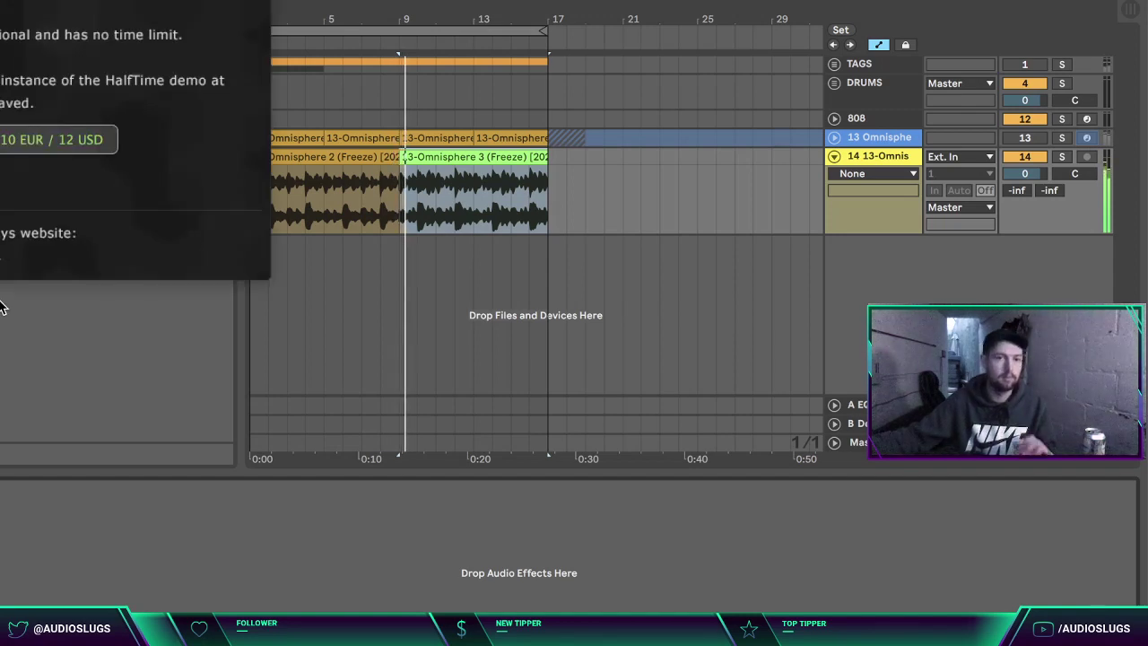
double_click(429, 157)
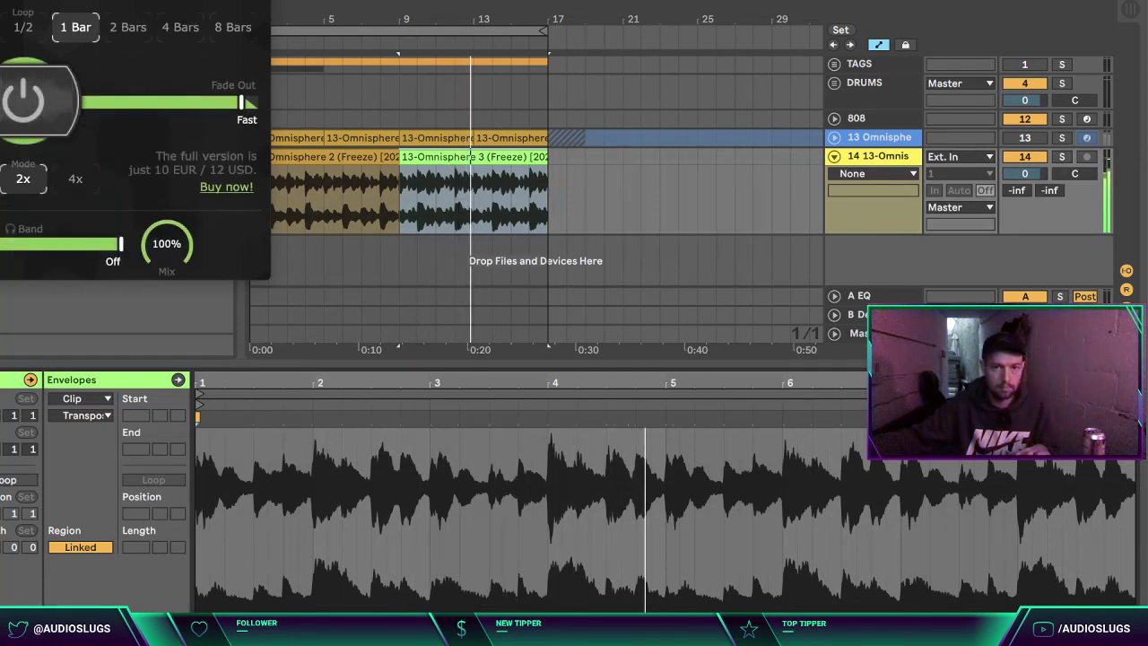
key(Home)
click(26, 27)
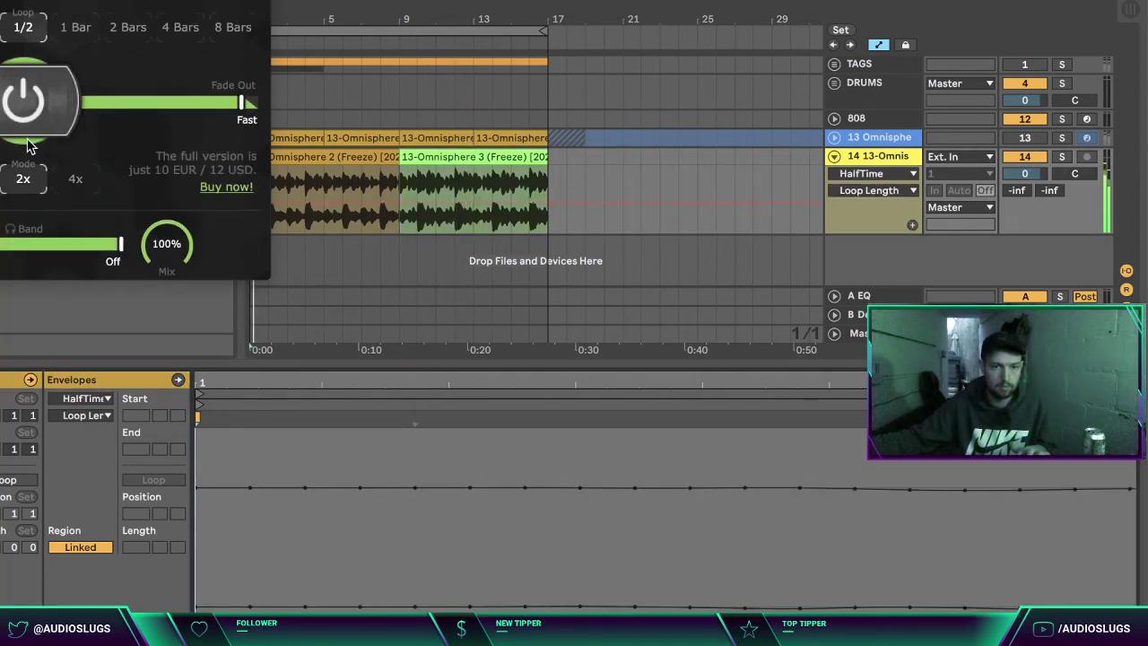
click(1, 179)
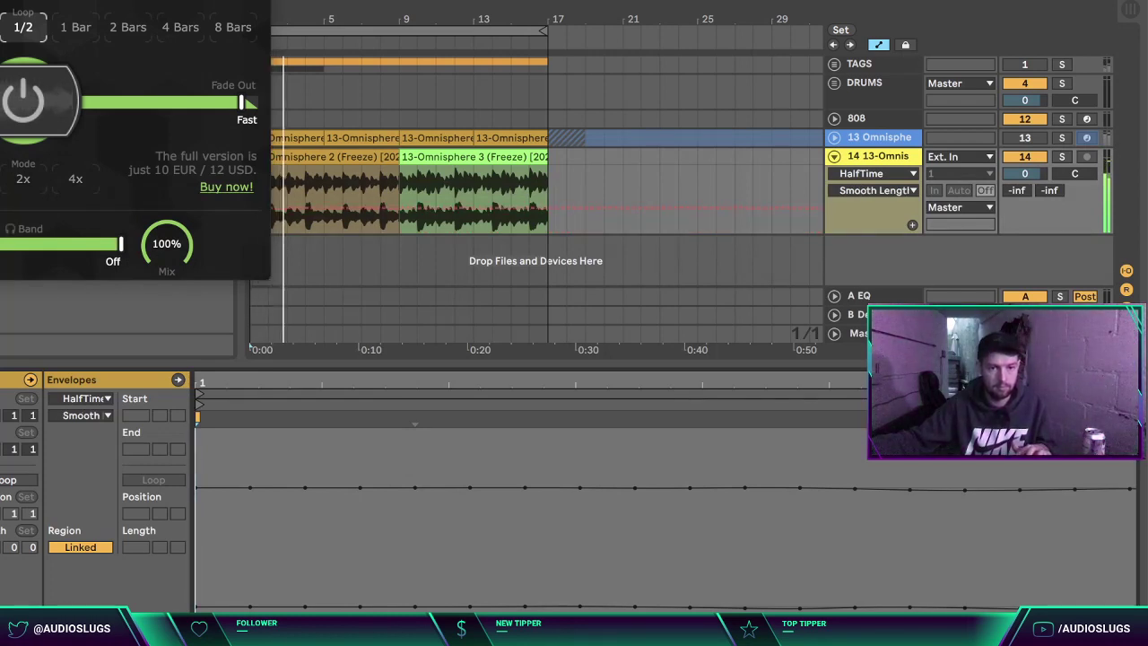
Step: Compare HalfTime with its 2x mode on and off, leave 2x enabled, and adjust the smooth length
click(11, 189)
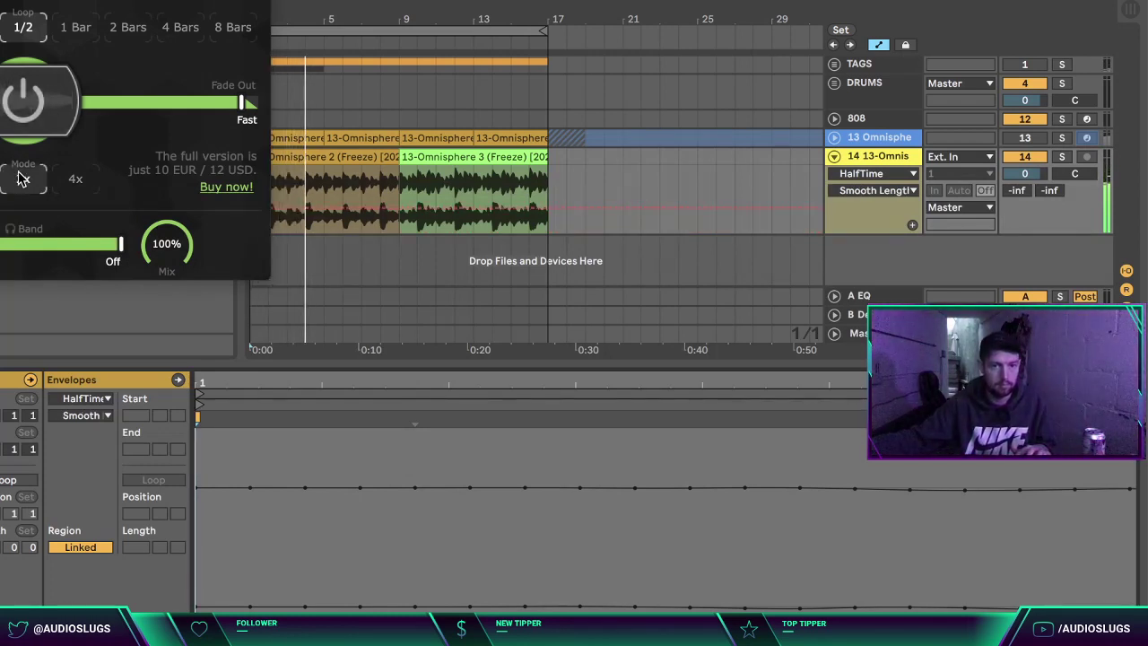
click(20, 185)
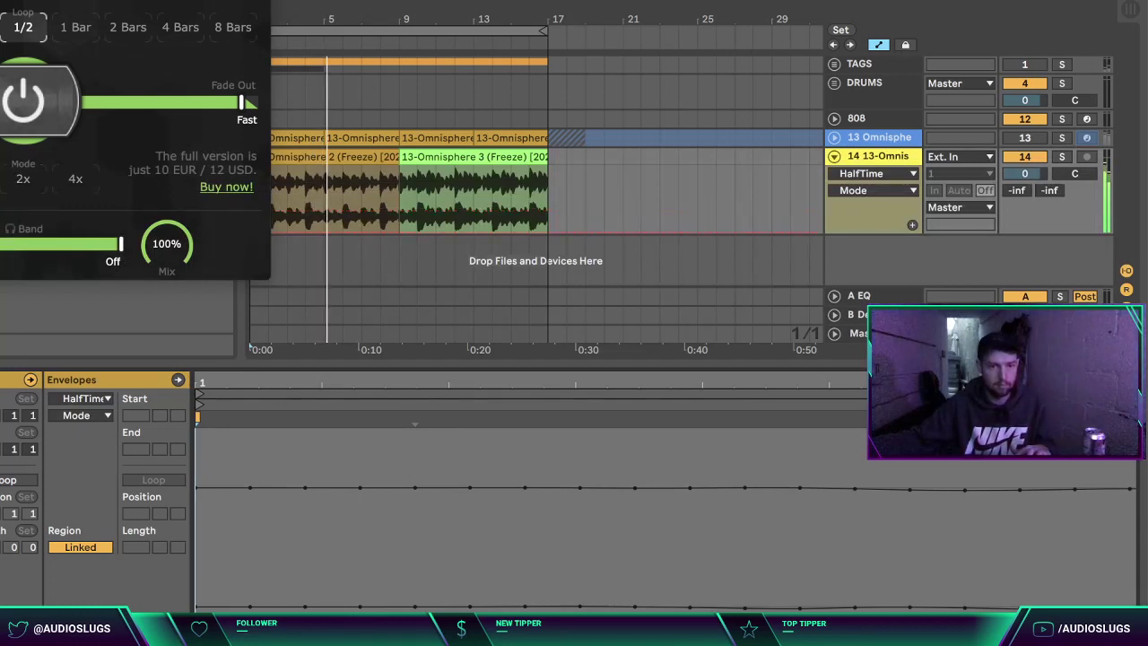
click(27, 178)
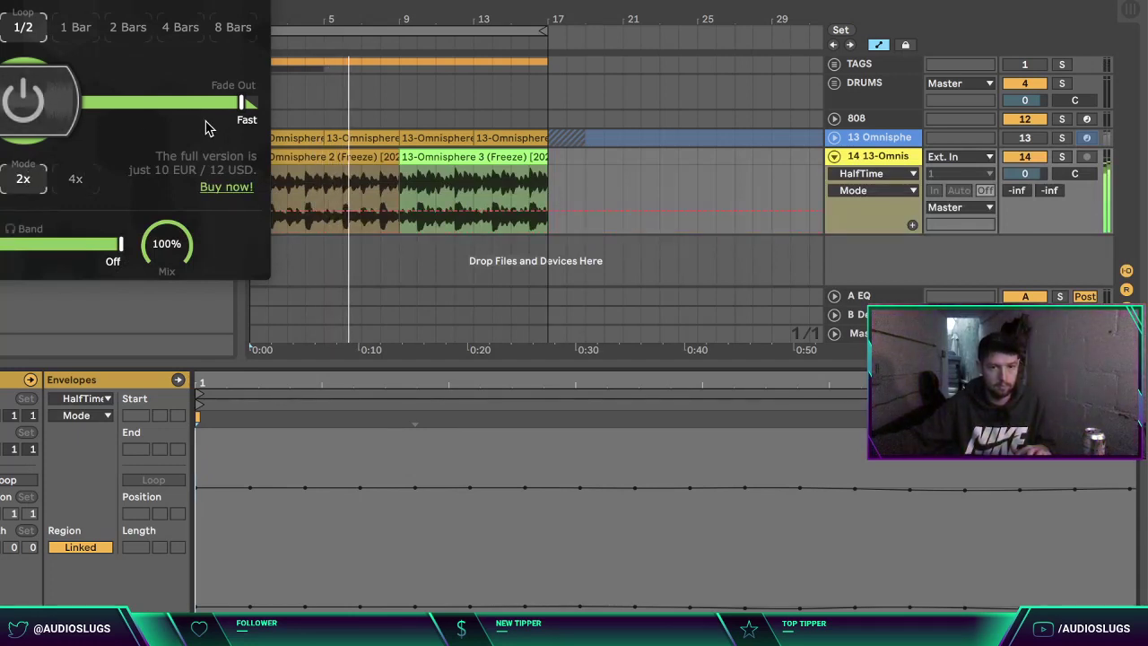
click(4, 242)
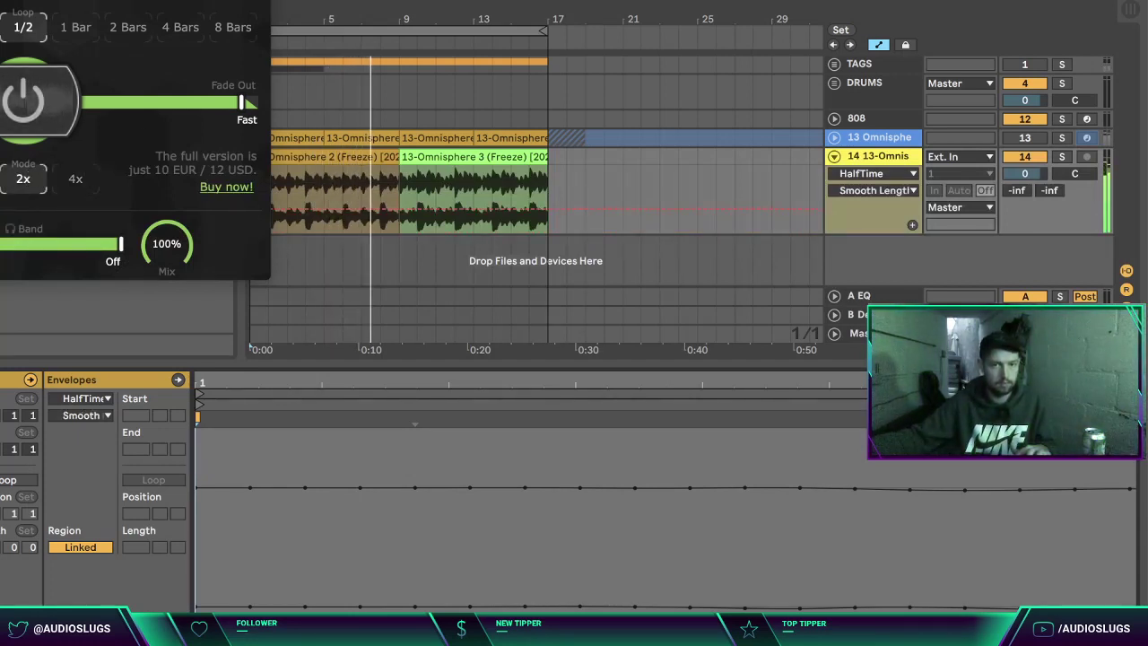
click(0, 0)
click(0, 135)
Step: Load EQ Eight onto the bounced melody track and shape its curve with a low cut and a gentle low-mid reduction
scroll(8, 215, down, 3)
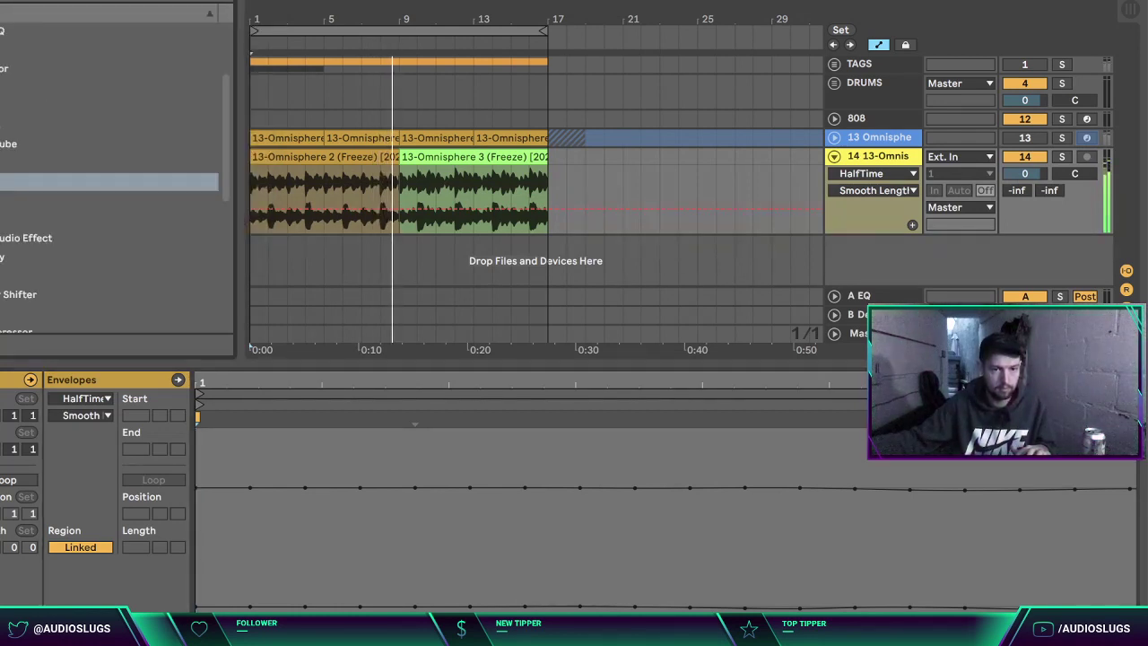
double_click(11, 182)
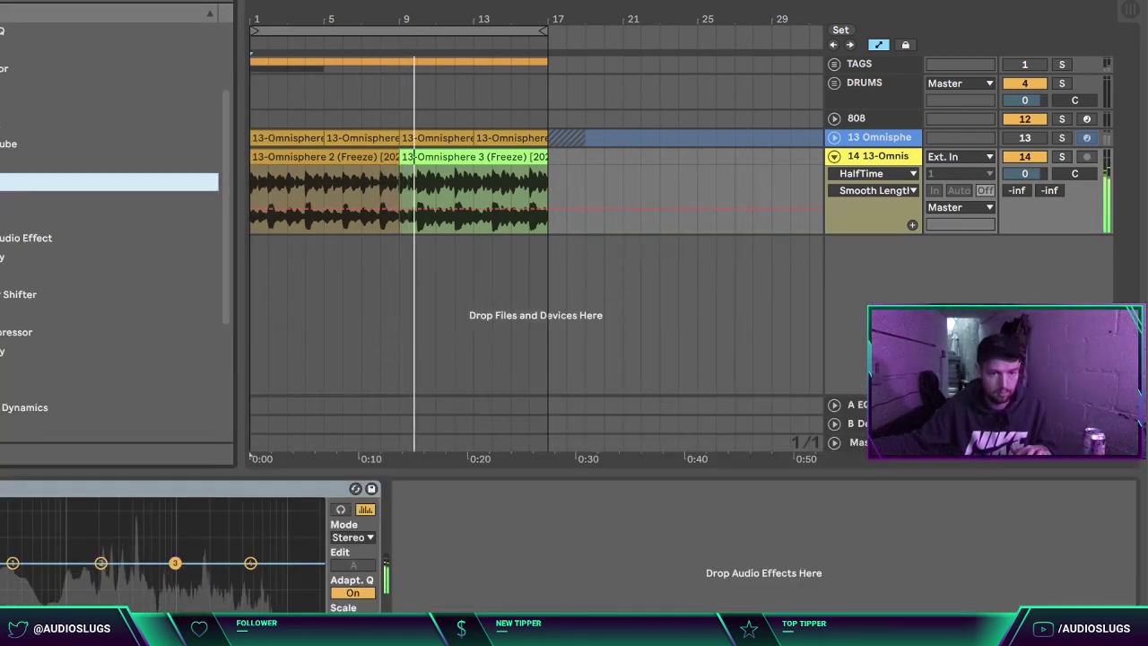
drag(13, 563, 176, 558)
drag(251, 563, 136, 579)
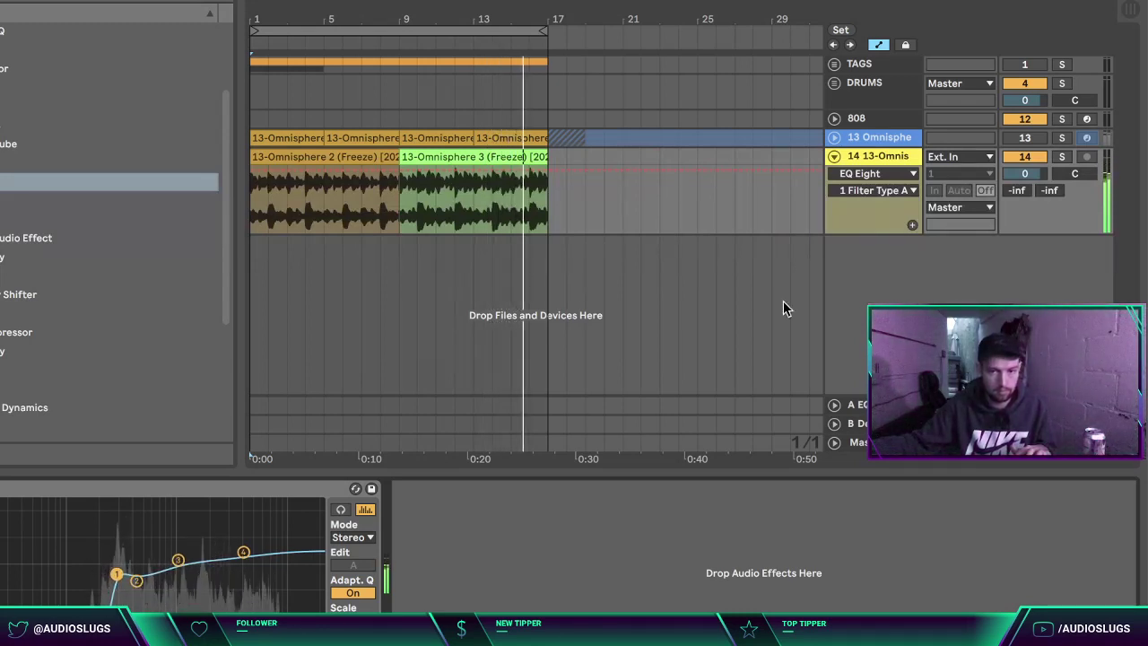
Step: Delete all MIDI clips on the frozen Omnisphere track and unfreeze that track
click(859, 143)
click(523, 140)
shift+click(263, 138)
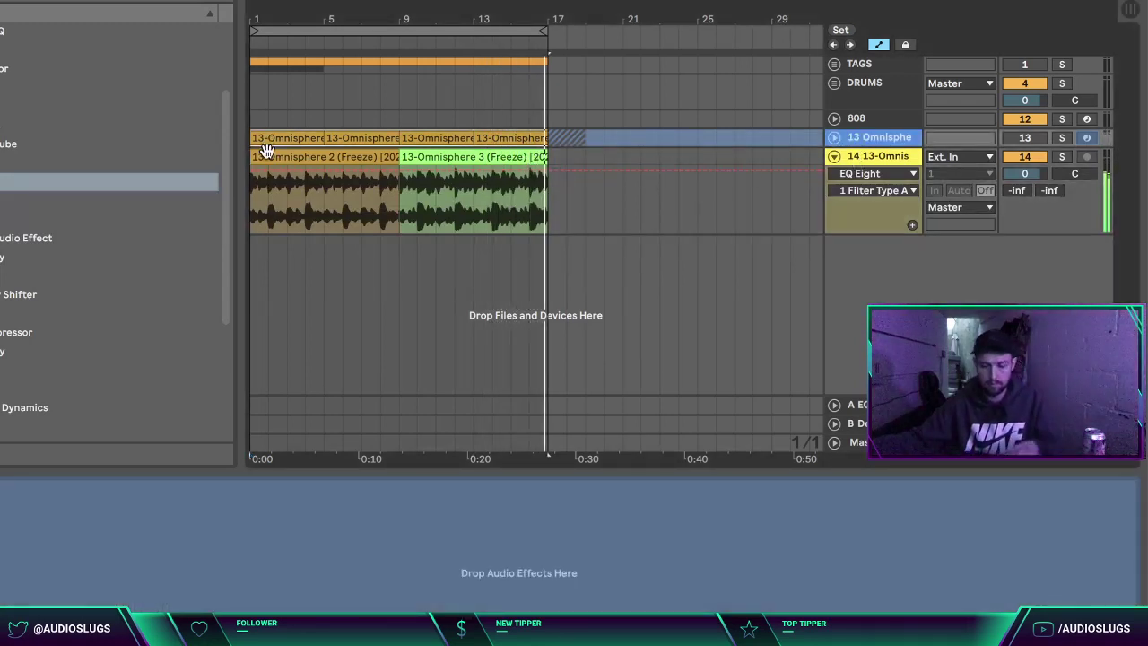
key(Delete)
click(845, 123)
click(850, 137)
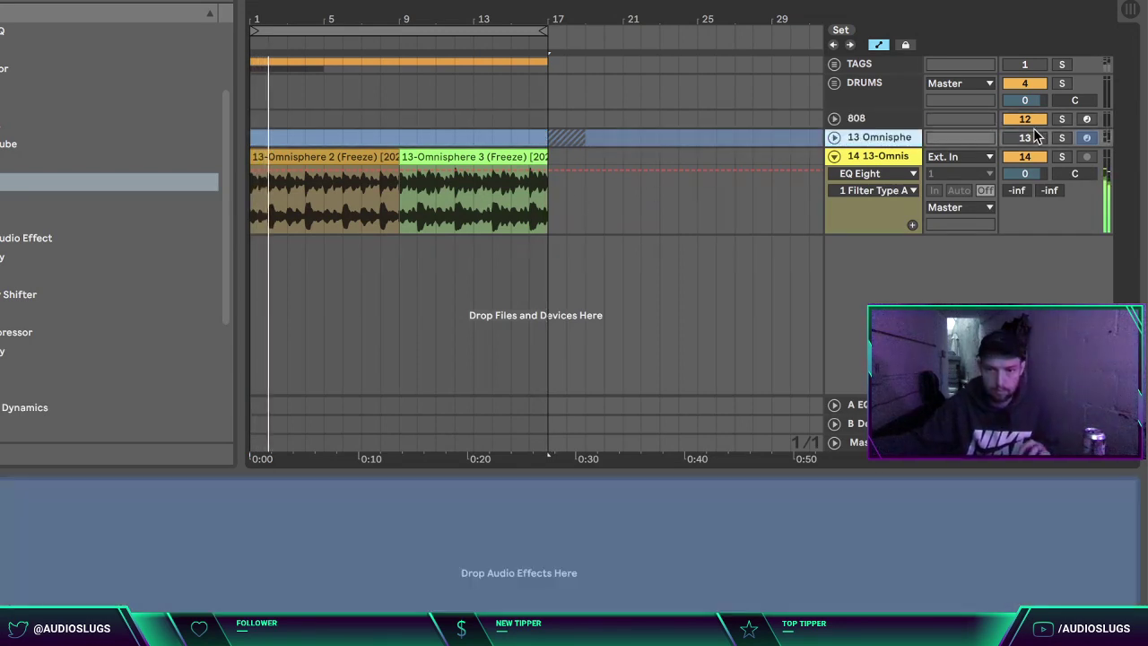
right_click(877, 137)
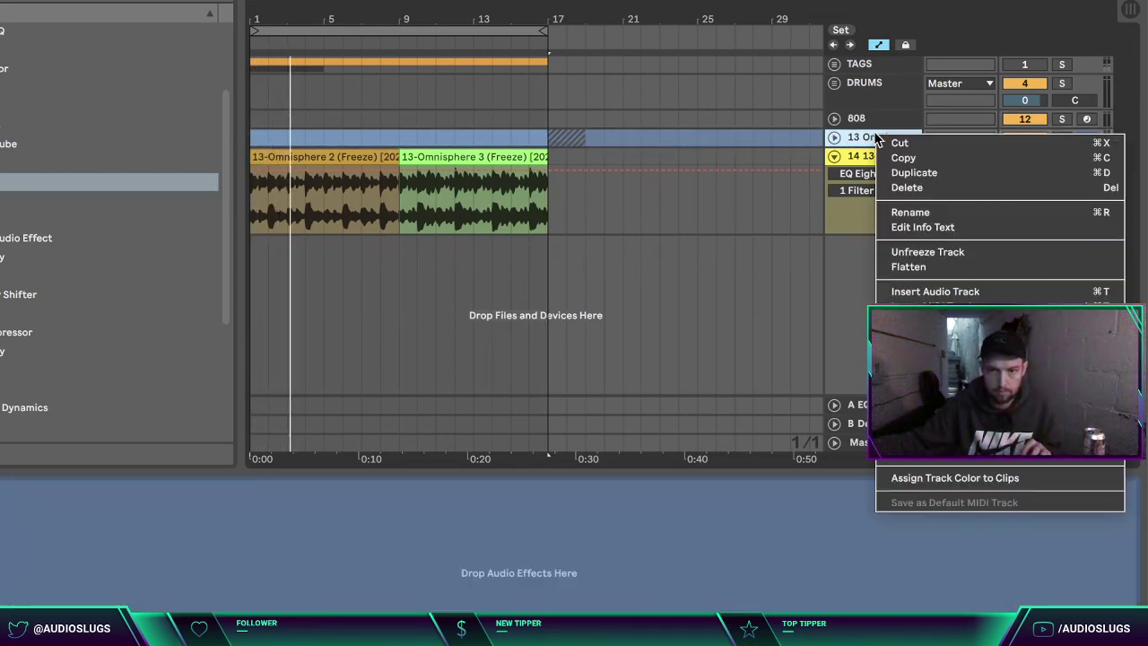
click(911, 251)
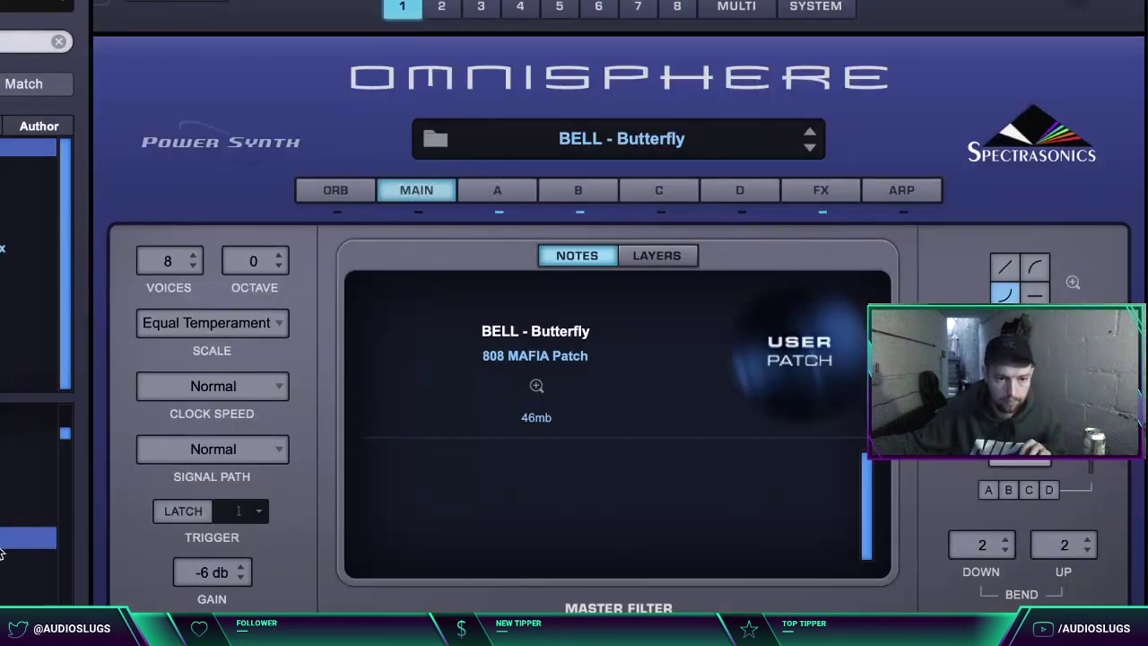
Step: Arm the Omnisphere track for recording and browse its patches to load PAD - Epic
scroll(4, 551, down, 3)
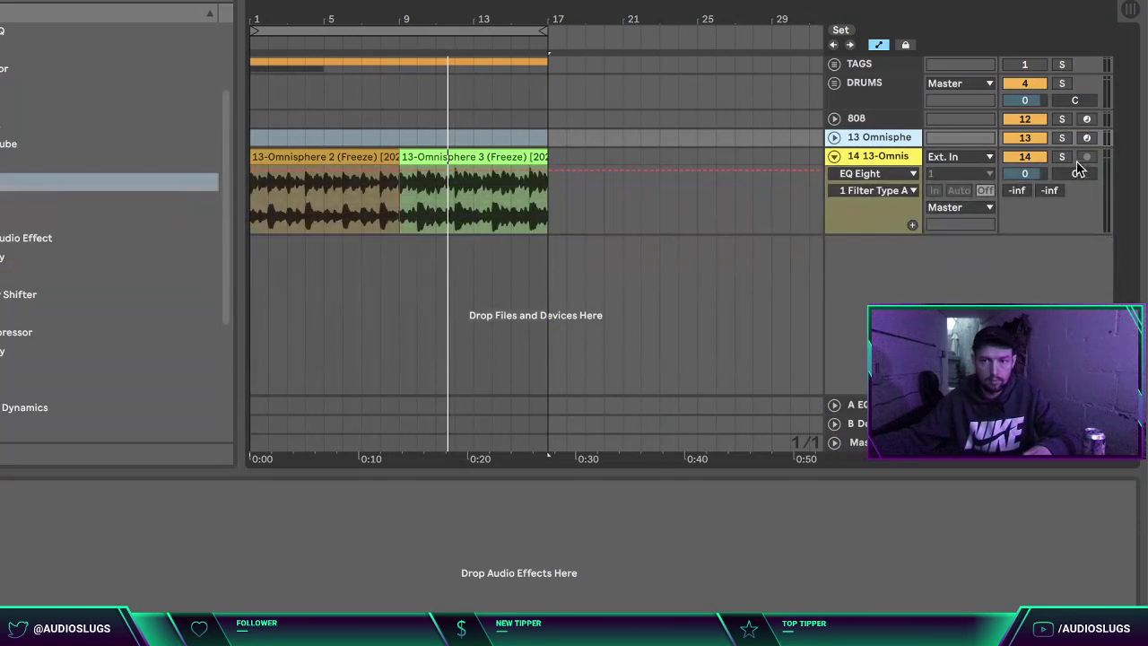
click(1087, 138)
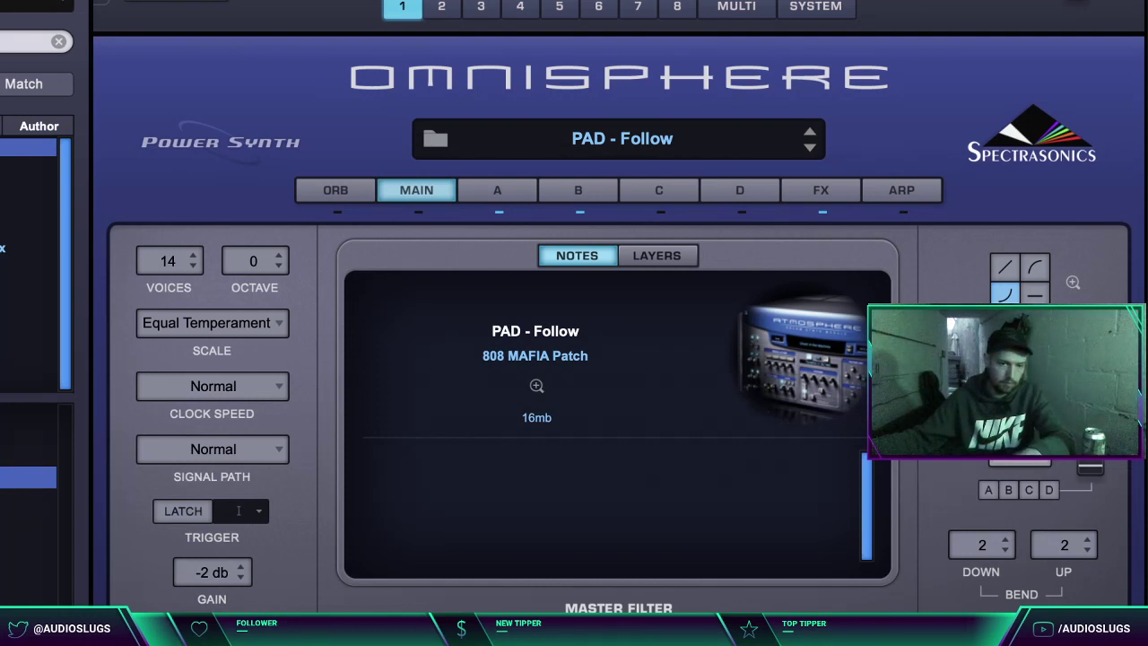
key(Up)
key(Up)
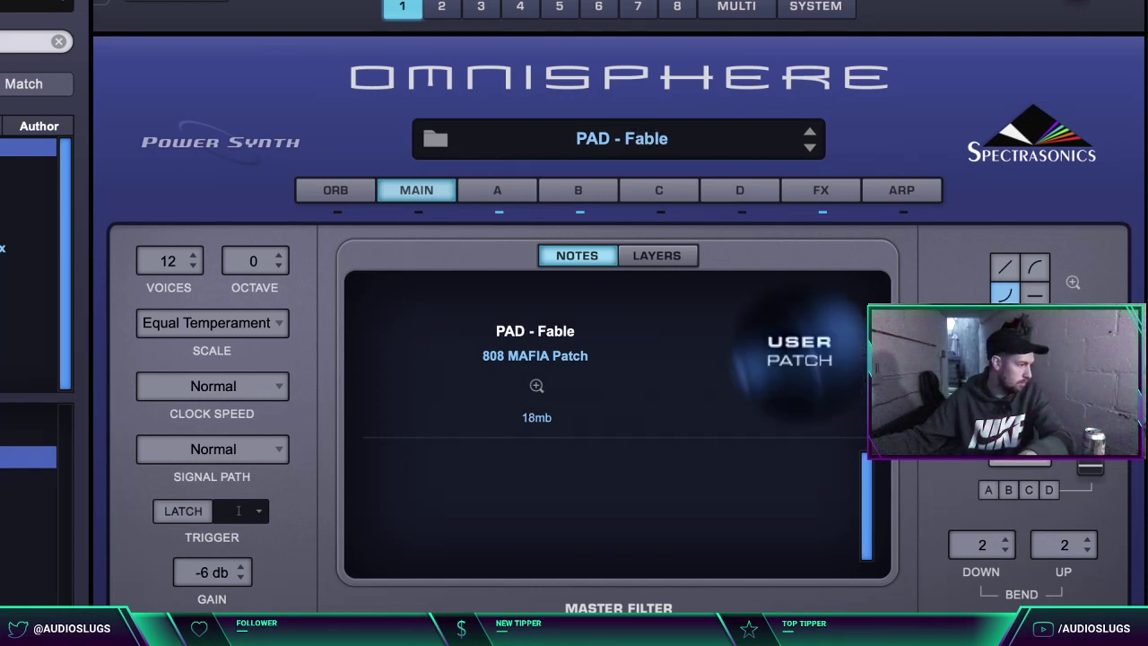
key(Up)
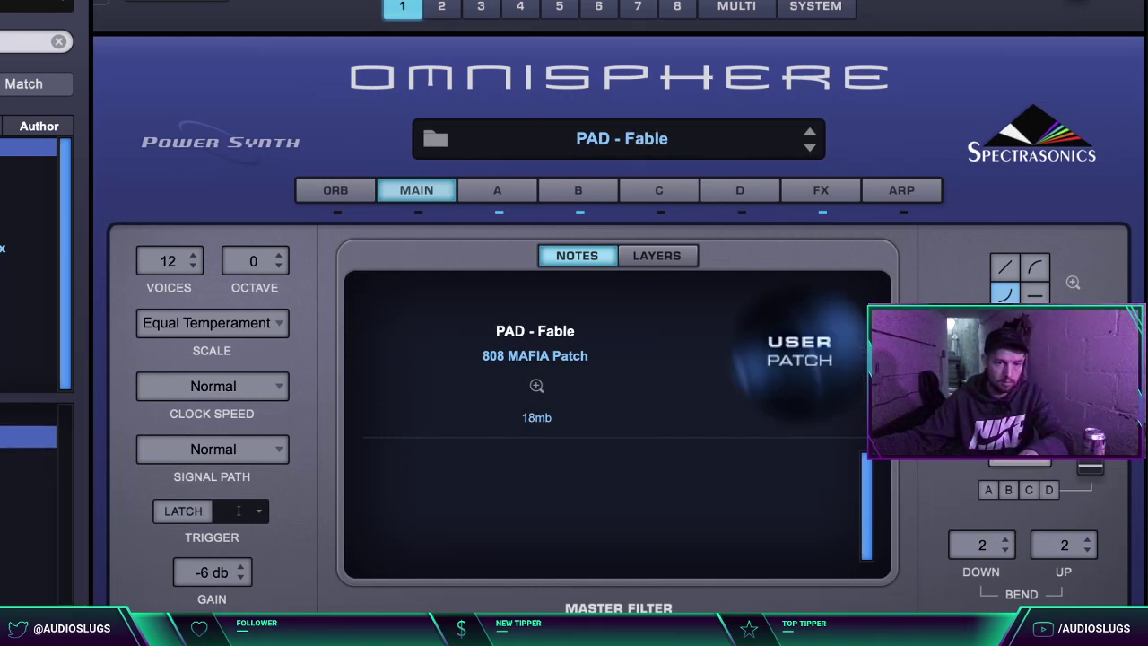
Step: Reduce the amp envelope attack and release to minimum on layers A, B and C of PAD - Epic, and open its common effects
click(496, 197)
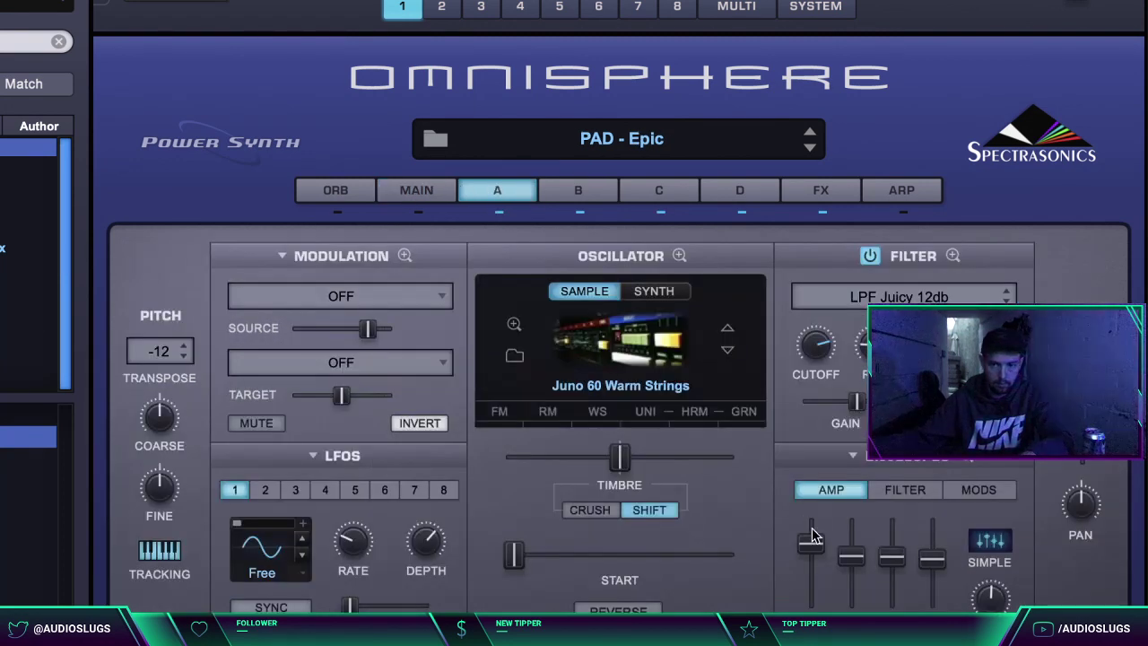
drag(814, 532, 811, 599)
drag(933, 568, 899, 587)
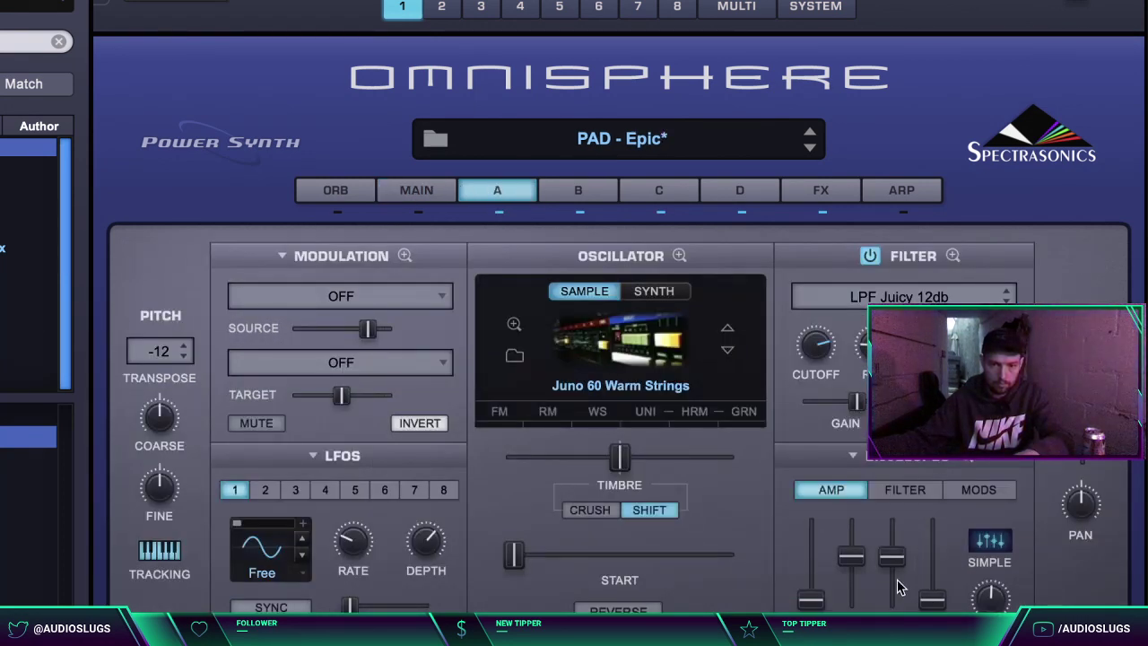
click(581, 199)
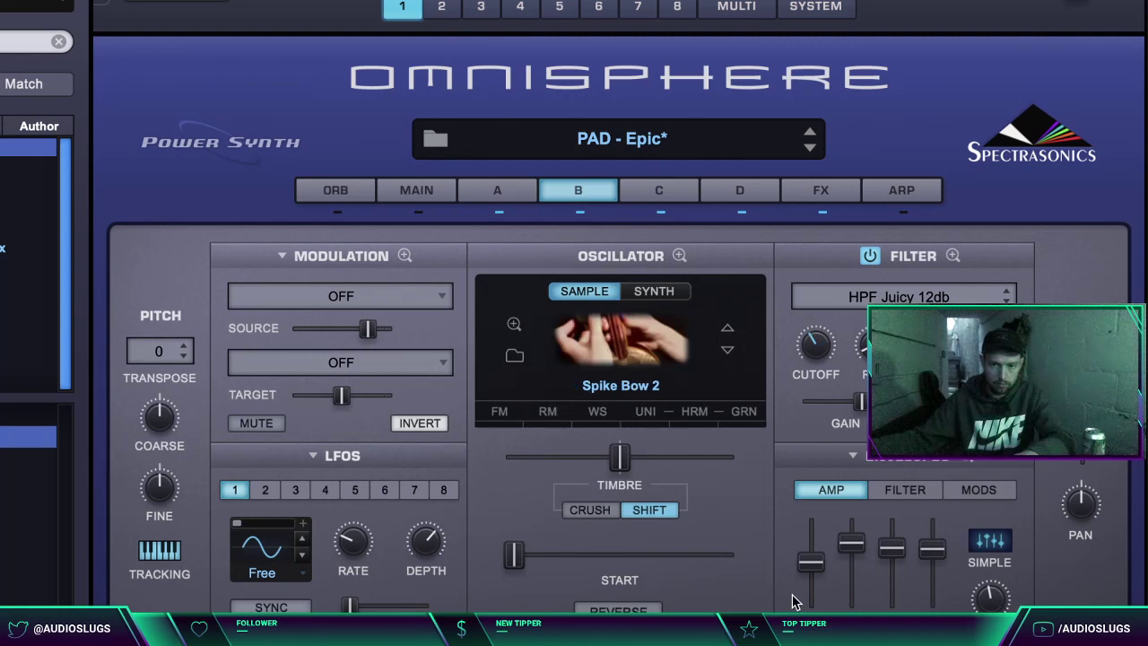
drag(935, 546, 933, 601)
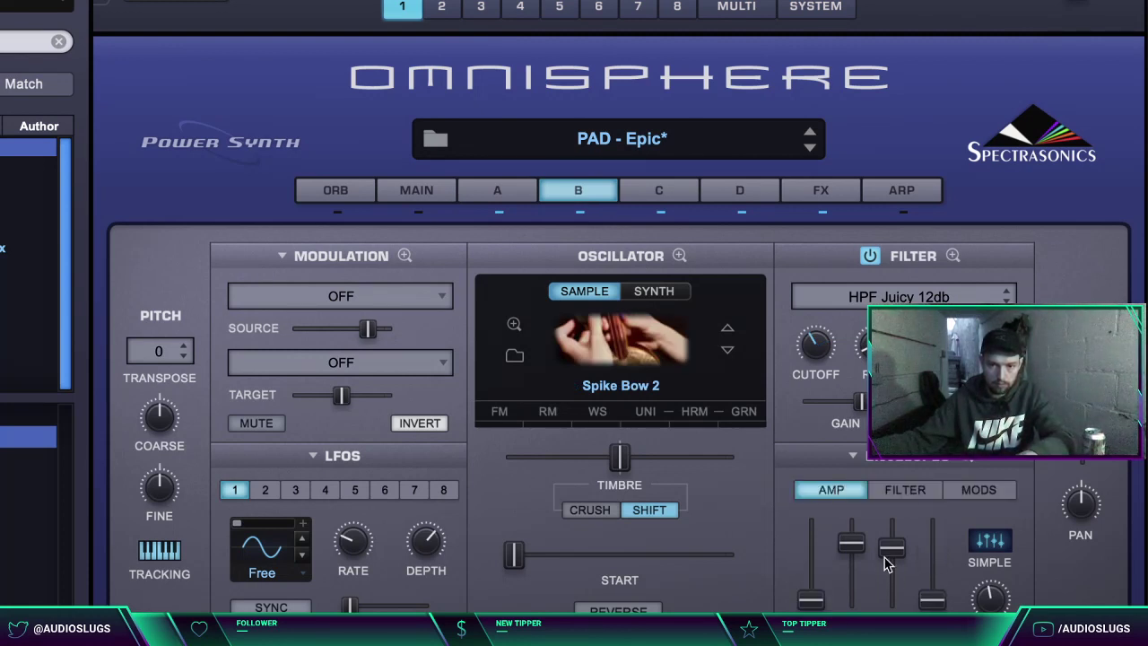
drag(893, 548, 893, 565)
click(668, 199)
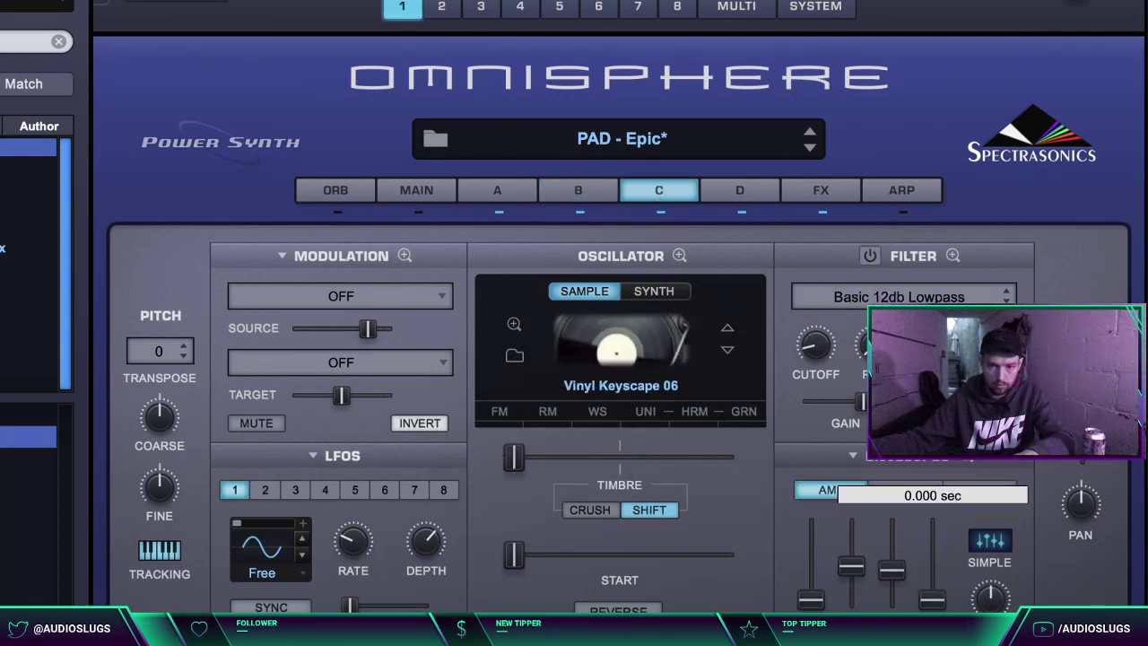
click(822, 191)
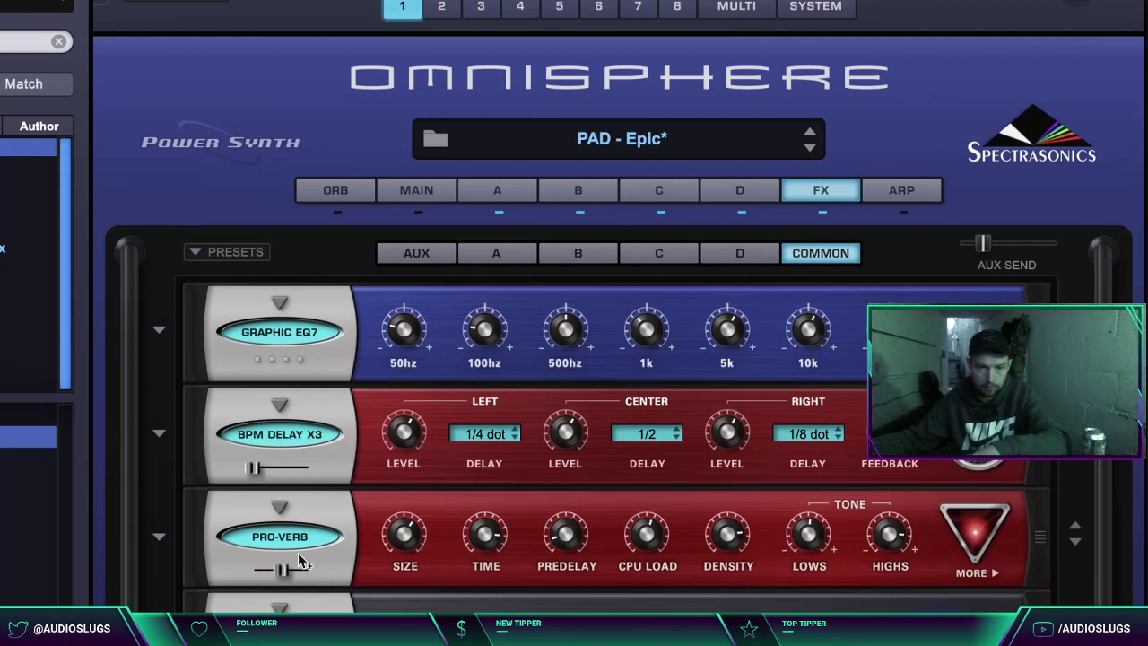
mouse_move(279, 580)
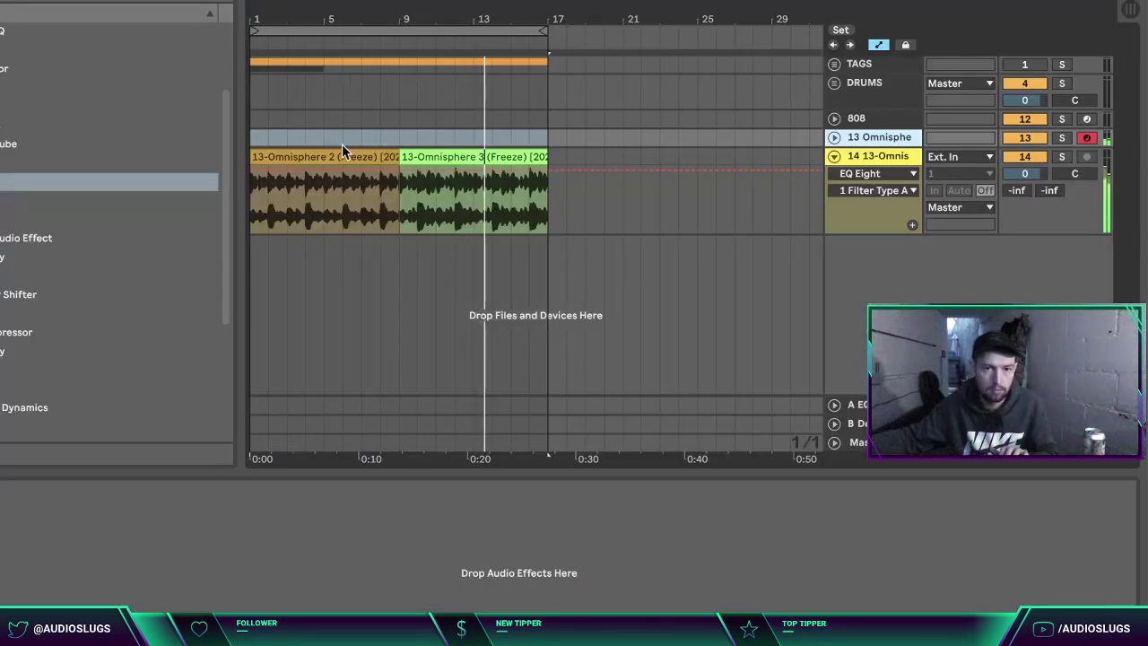
Step: Replace the green second audio clip on the bounced melody track with a duplicate of the first clip
key(space)
click(339, 154)
key(ctrl+d)
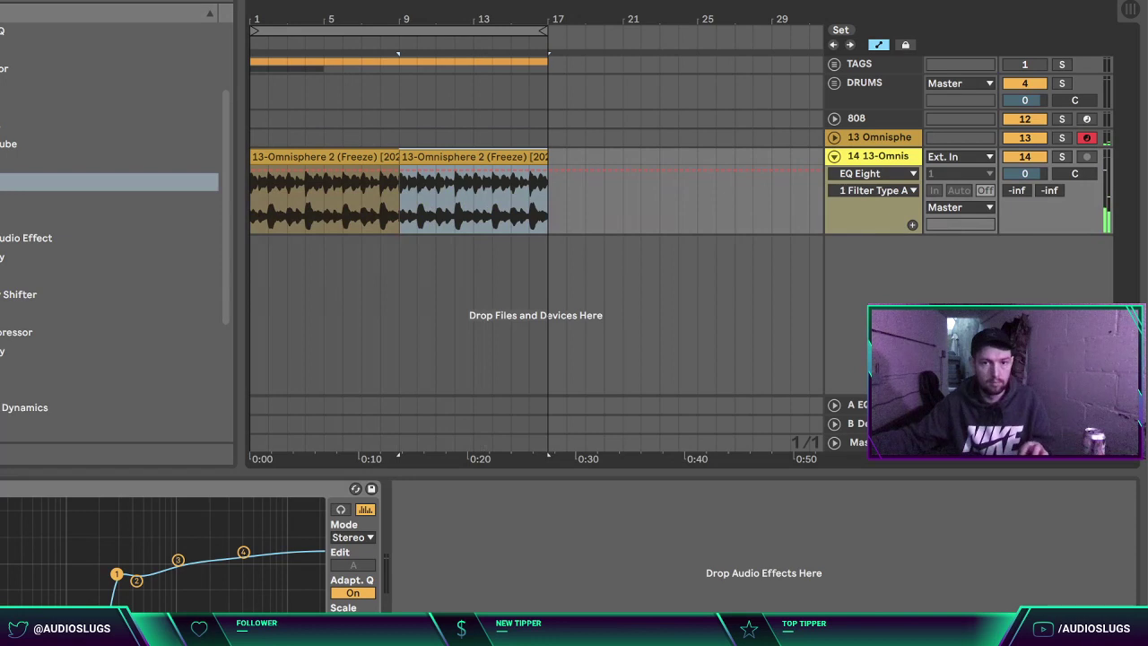
Step: Record a four-bar MIDI pad part on the Omnisphere track from the start of the arrangement
key(Home)
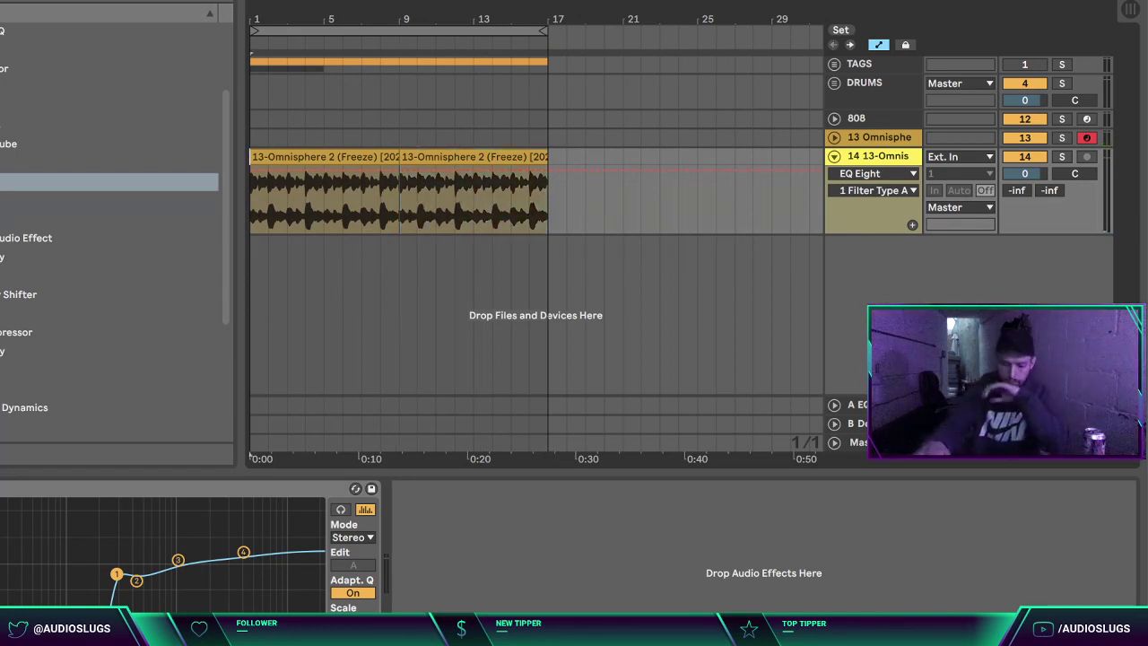
key(F9)
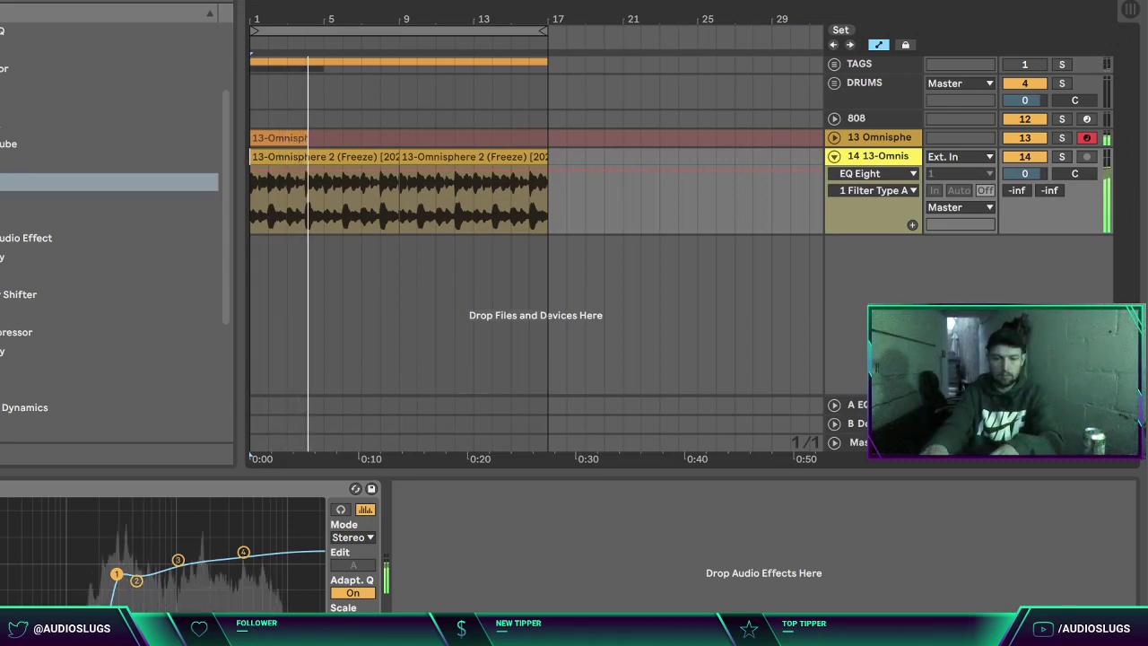
key(space)
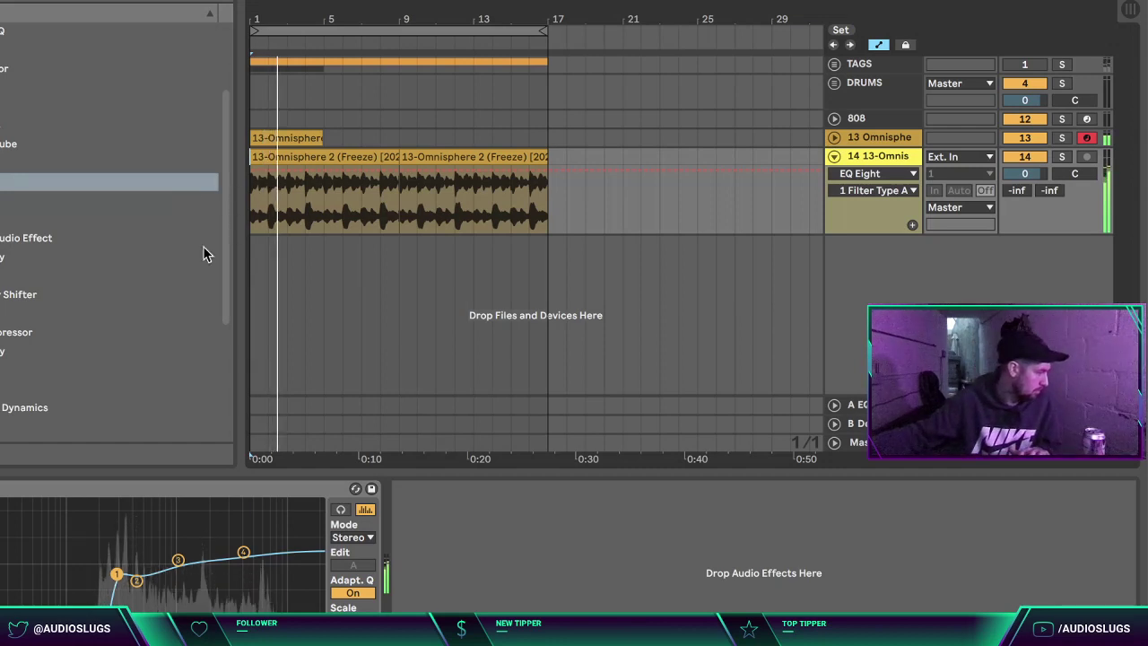
Step: Transpose all notes of the recorded pad clip down one octave and replay it
click(323, 139)
double_click(302, 139)
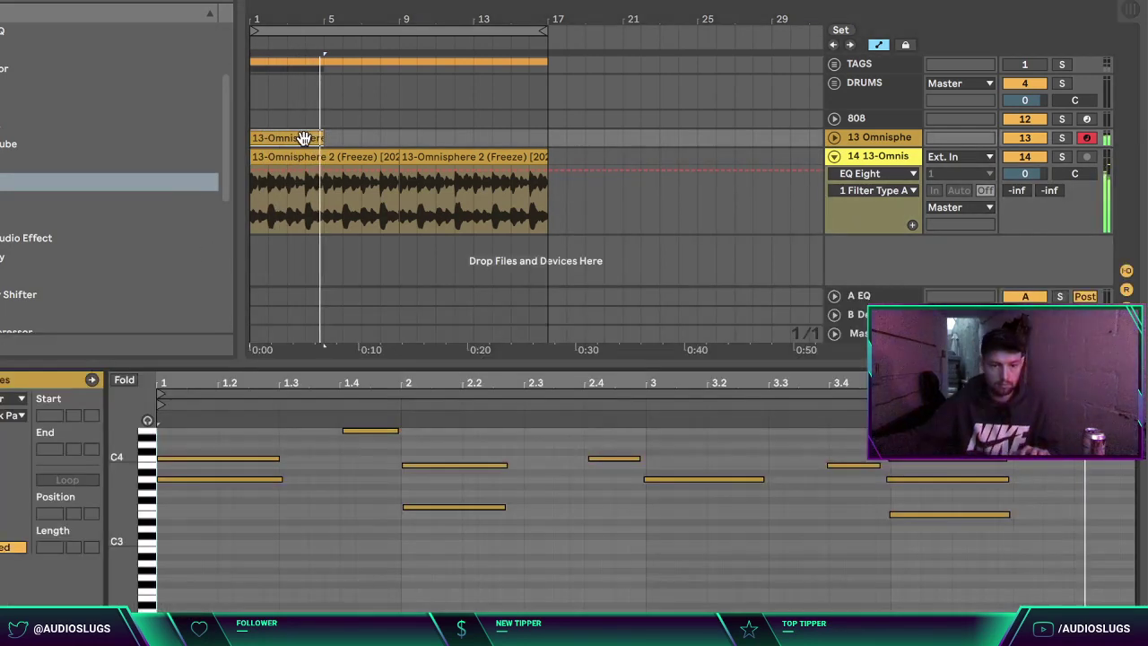
key(shift+Down)
key(space)
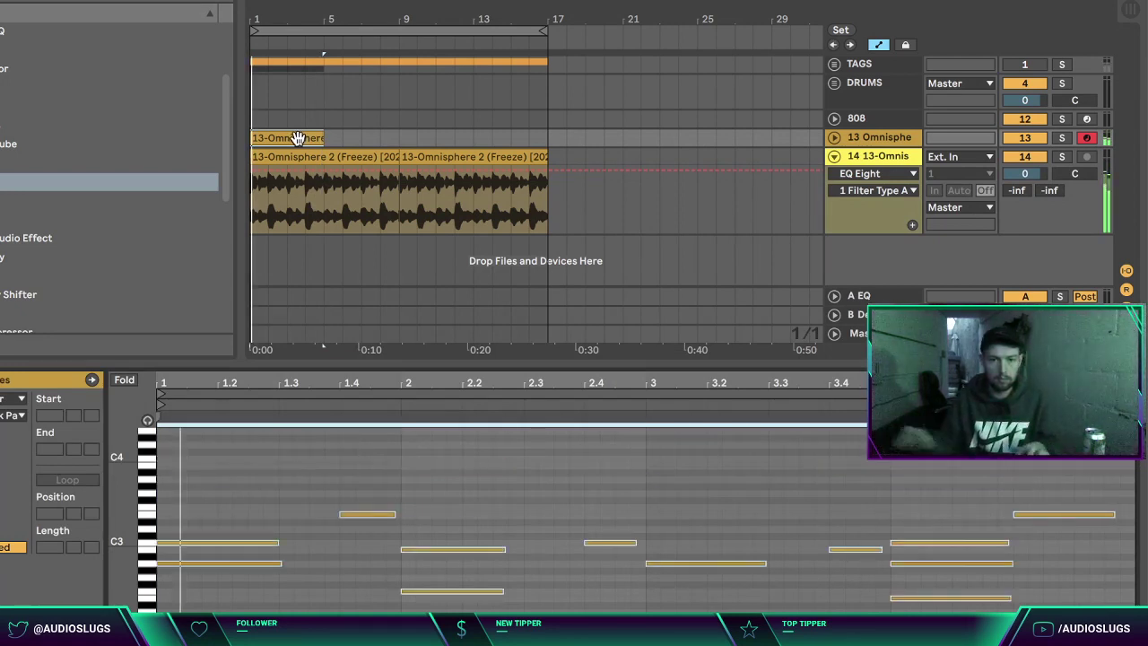
click(539, 475)
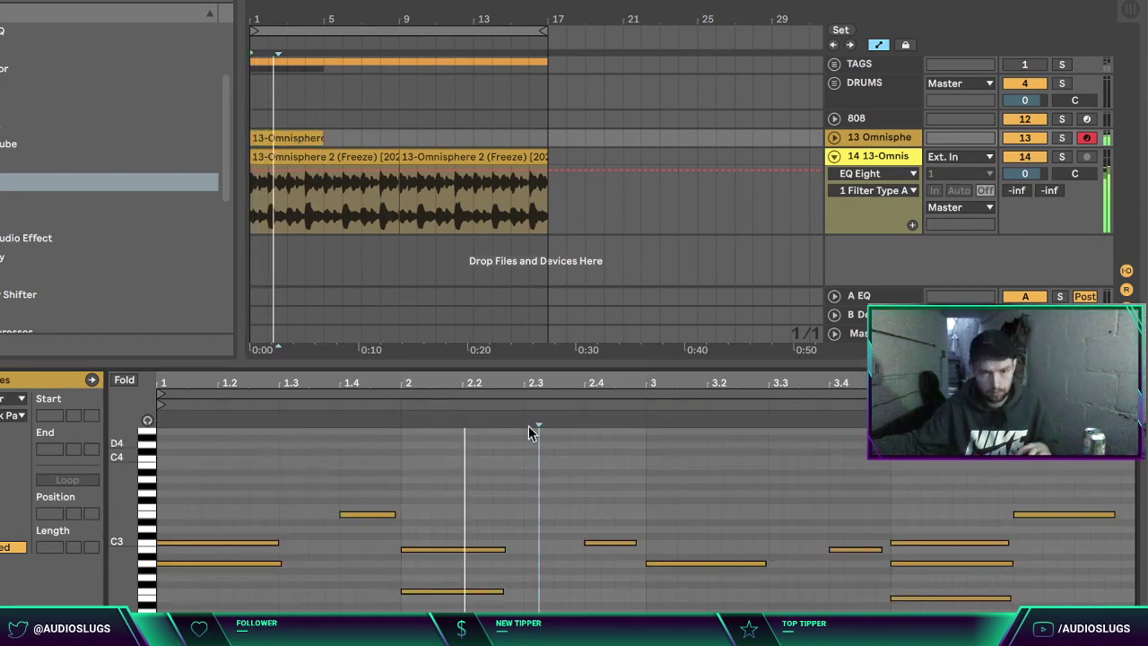
Step: Lower the bounced melody track's volume to -6.4 dB and select the recorded pad clip
key(alt+super+l)
drag(1024, 174, 1024, 187)
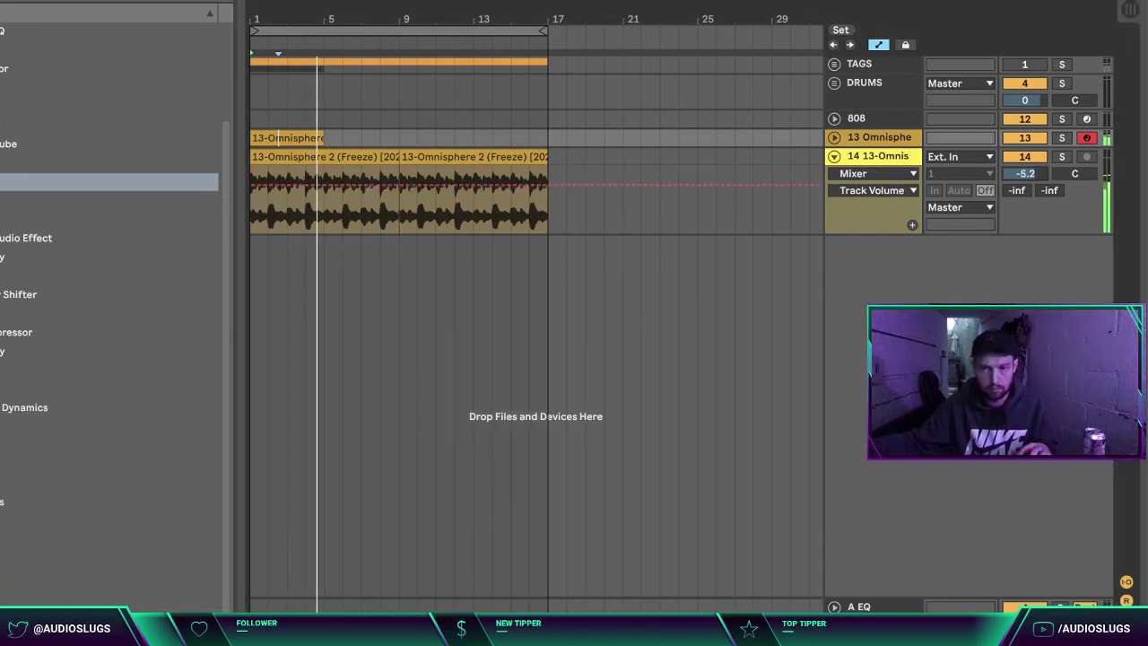
click(264, 140)
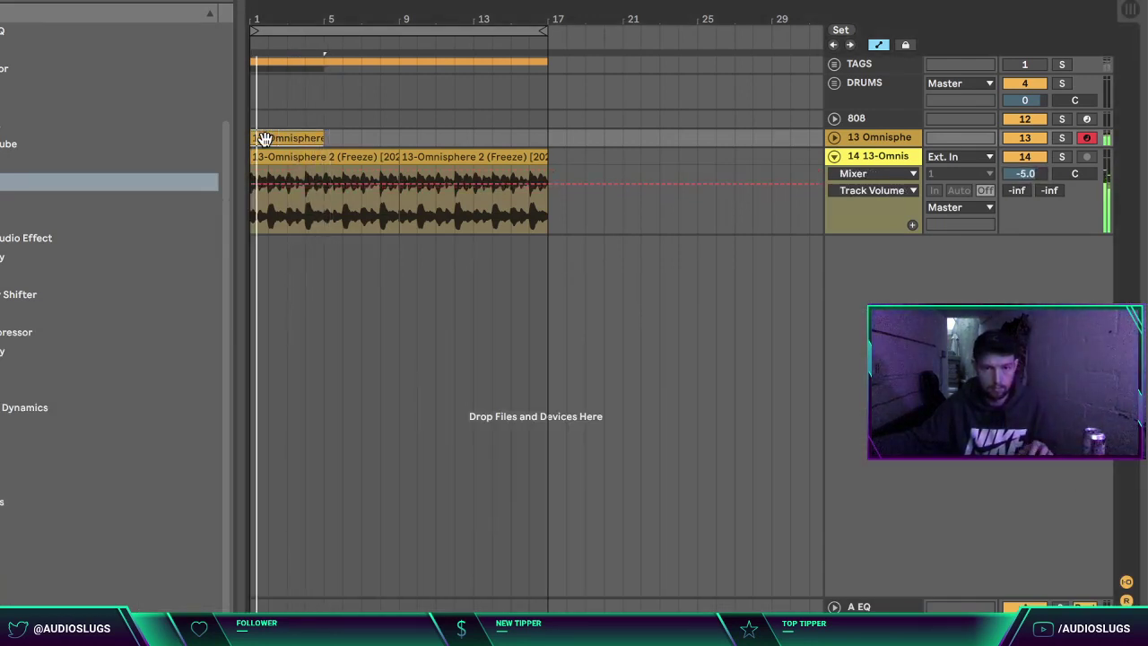
mouse_move(1039, 175)
mouse_down()
mouse_move(1039, 200)
mouse_move(1041, 174)
mouse_up()
Step: Duplicate the pad clip three times to fill 16 bars and consolidate the copies into one clip
key(ctrl+d)
key(ctrl+d)
key(ctrl+d)
key(ctrl+j)
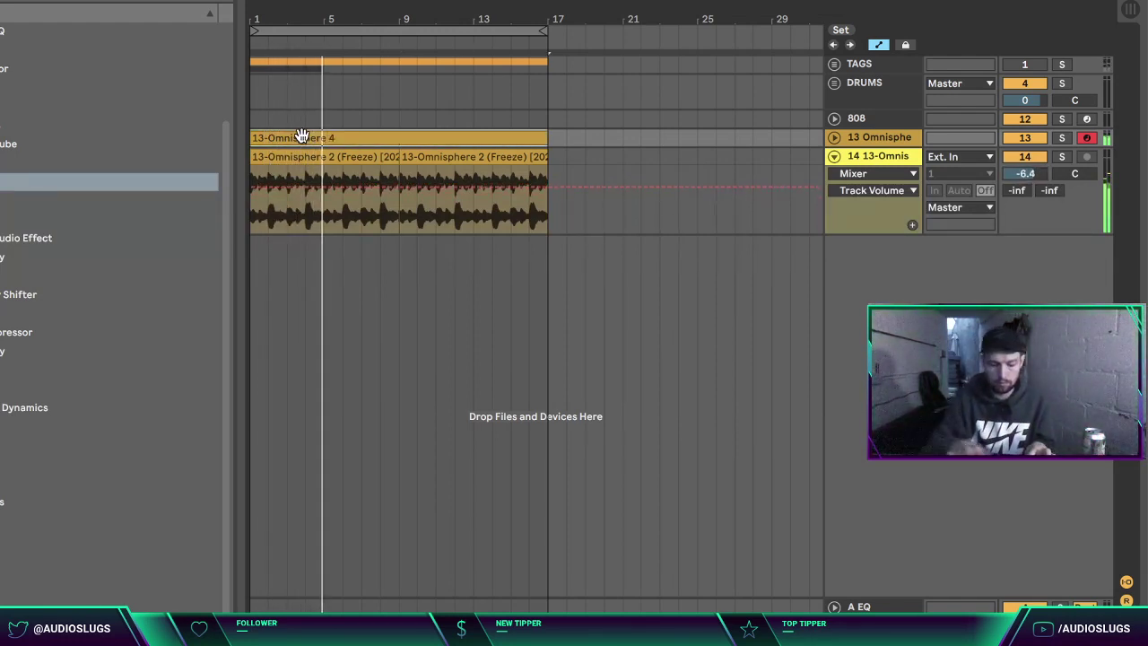
Step: Lengthen the notes in the consolidated pad clip, and select the bounced melody audio track
double_click(312, 137)
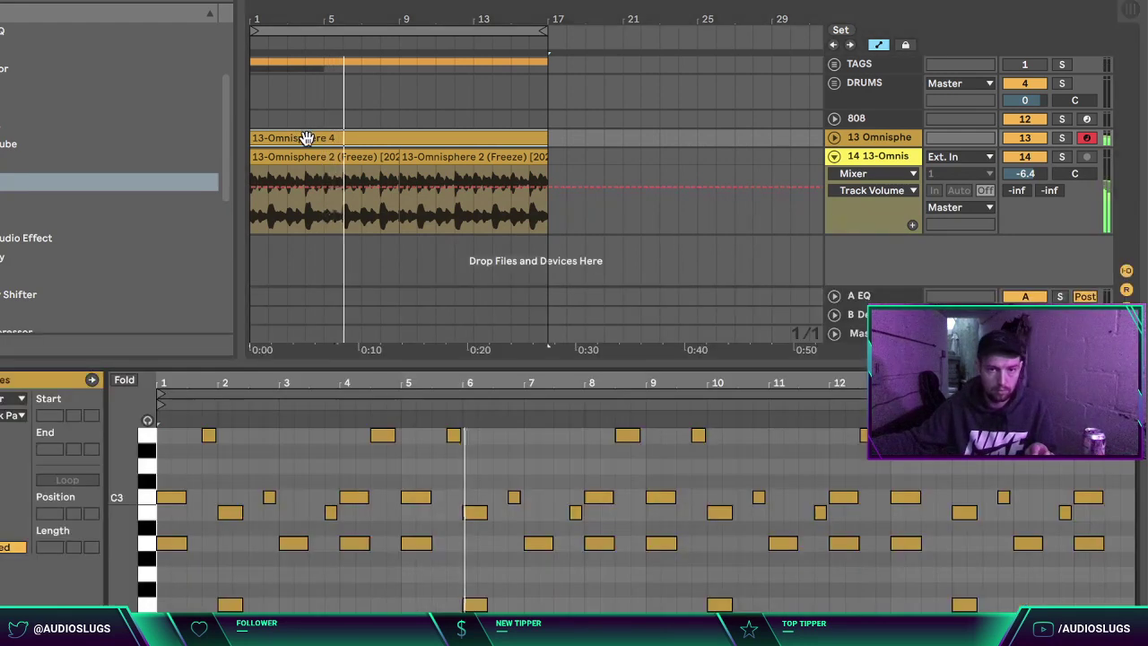
key(ctrl+a)
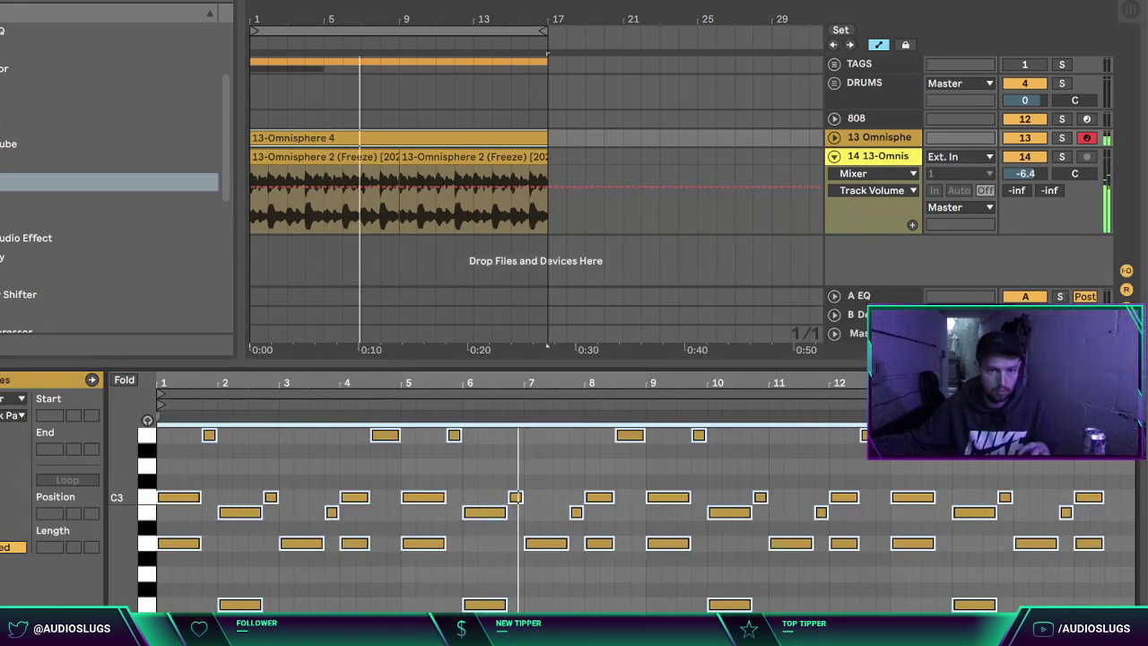
click(307, 443)
click(836, 158)
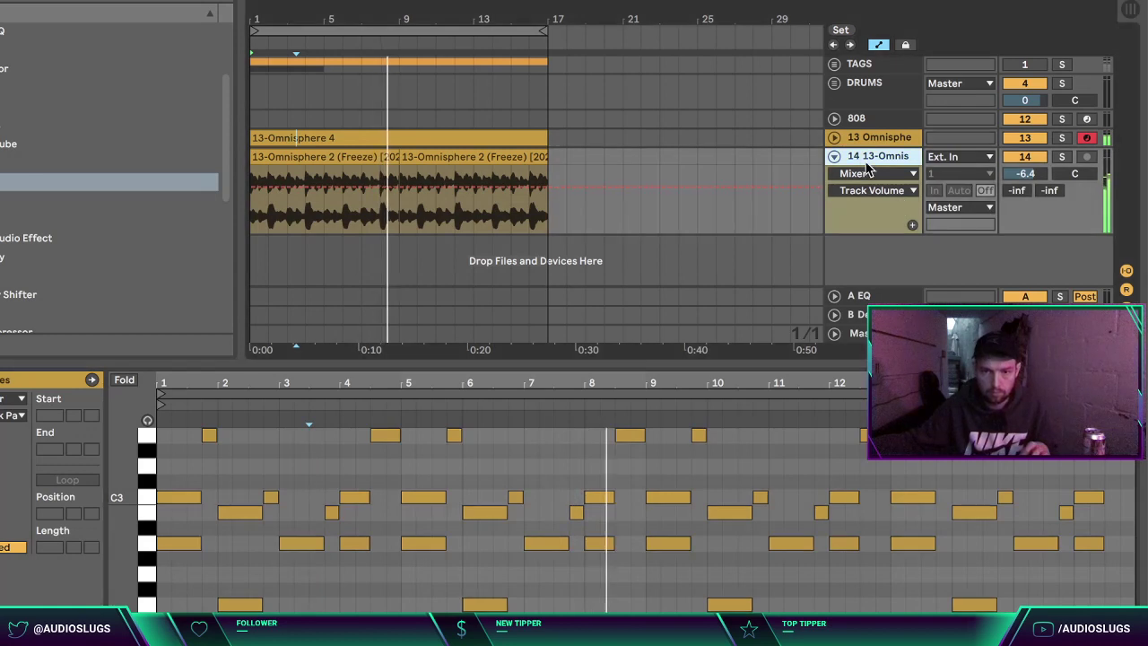
Step: Collapse the melody track, transpose all notes of the pad clip up one octave, and check the pad's Omnisphere settings
click(834, 156)
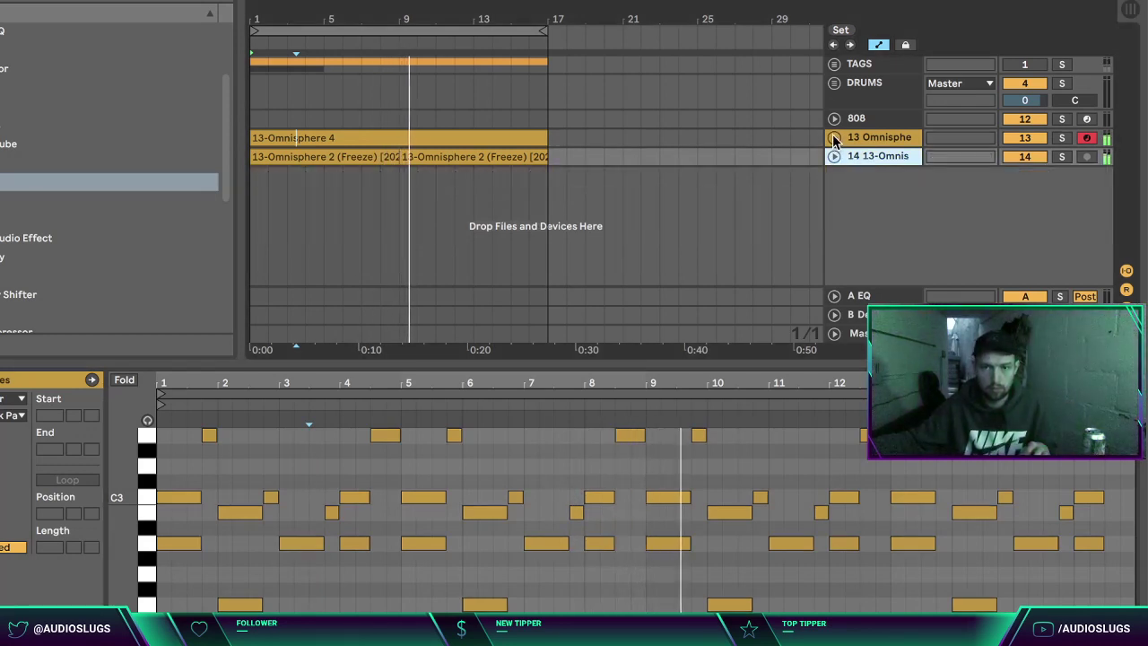
click(834, 137)
click(464, 473)
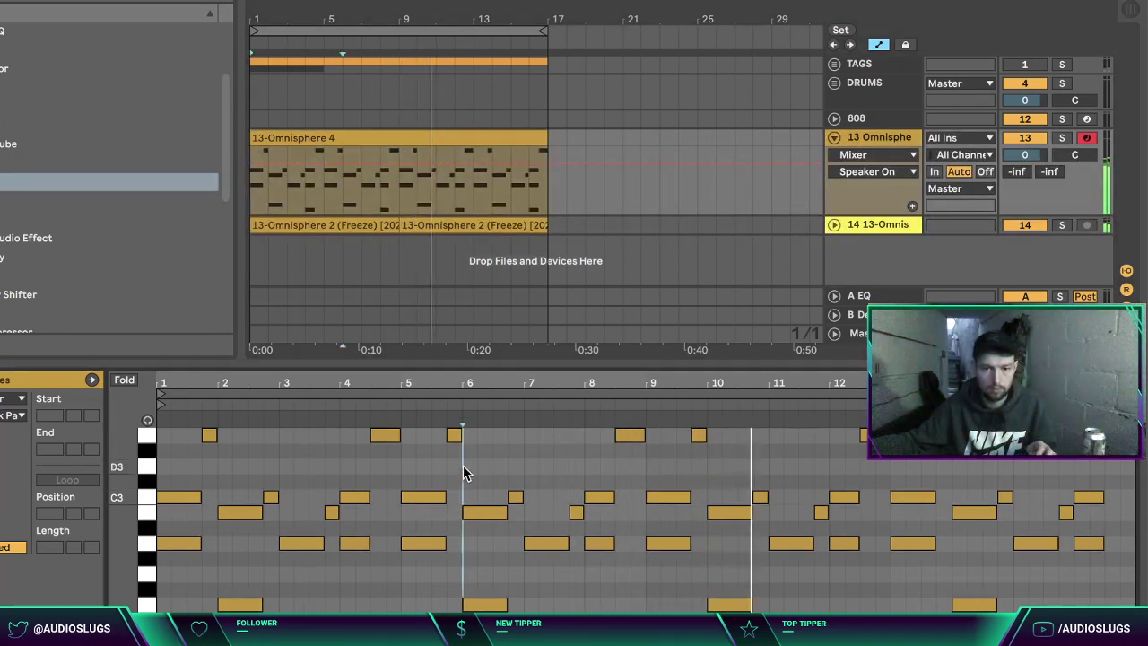
key(super+a)
key(shift+Up)
key(shift+Tab)
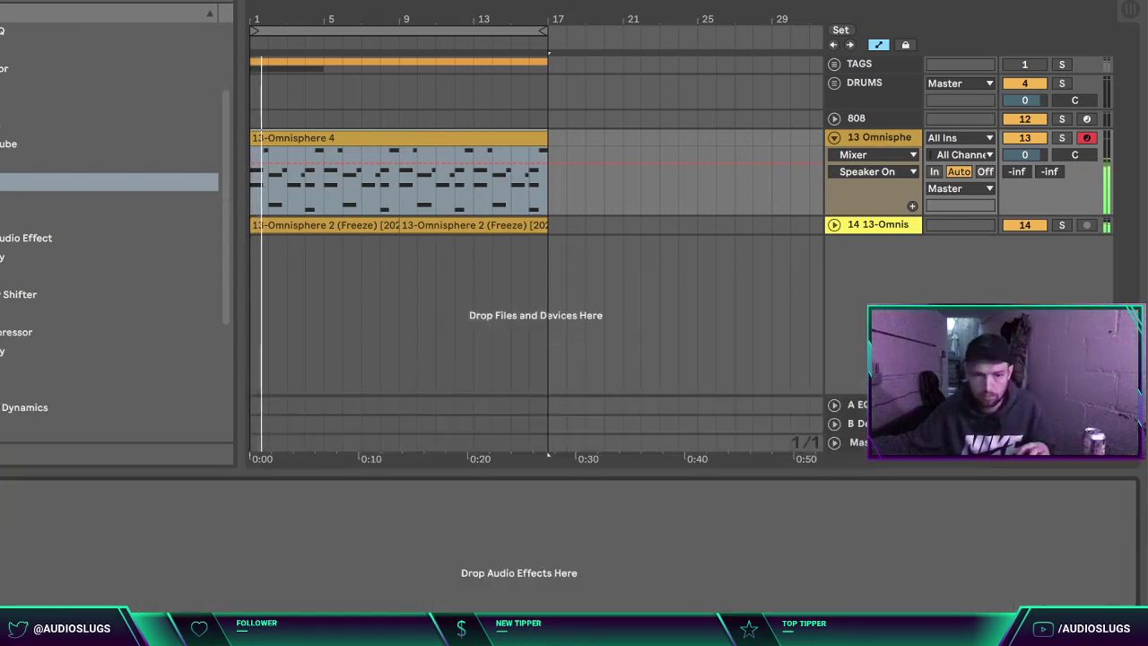
key(super+alt+p)
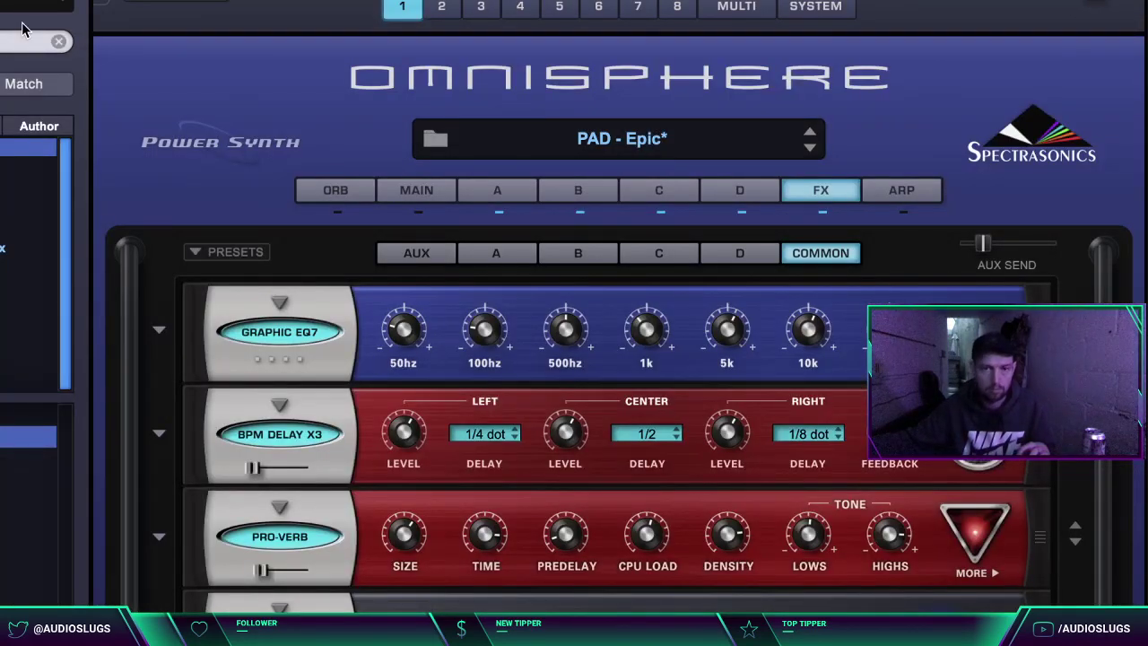
key(super+alt+p)
Step: Transpose all the pad clip's notes back down one octave and restart playback
double_click(386, 139)
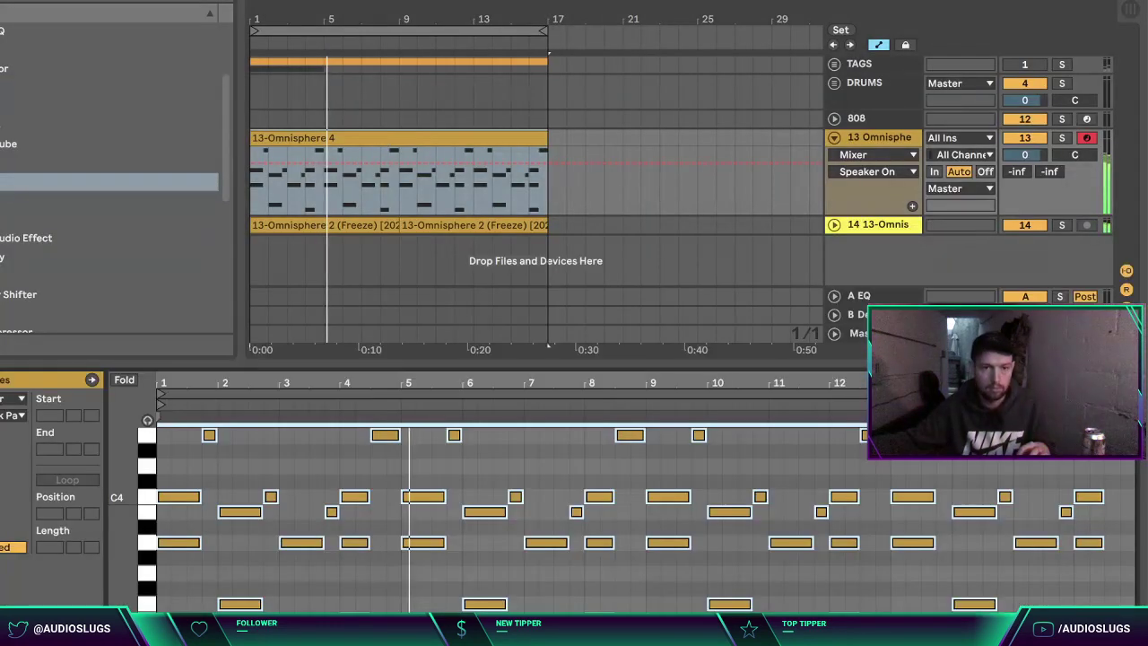
click(285, 441)
key(super+a)
key(shift+Down)
key(space)
key(space)
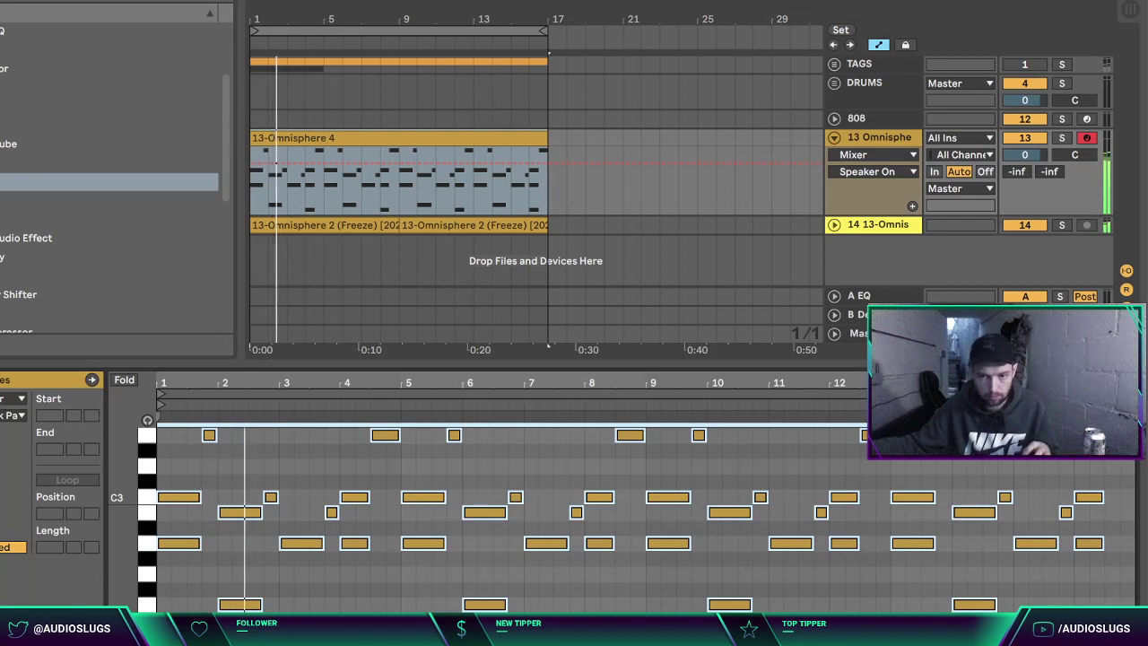
Step: Delete the bounced melody clip covering bars 1 to 9, leaving only its second copy, and collapse both Omnisphere tracks
click(834, 224)
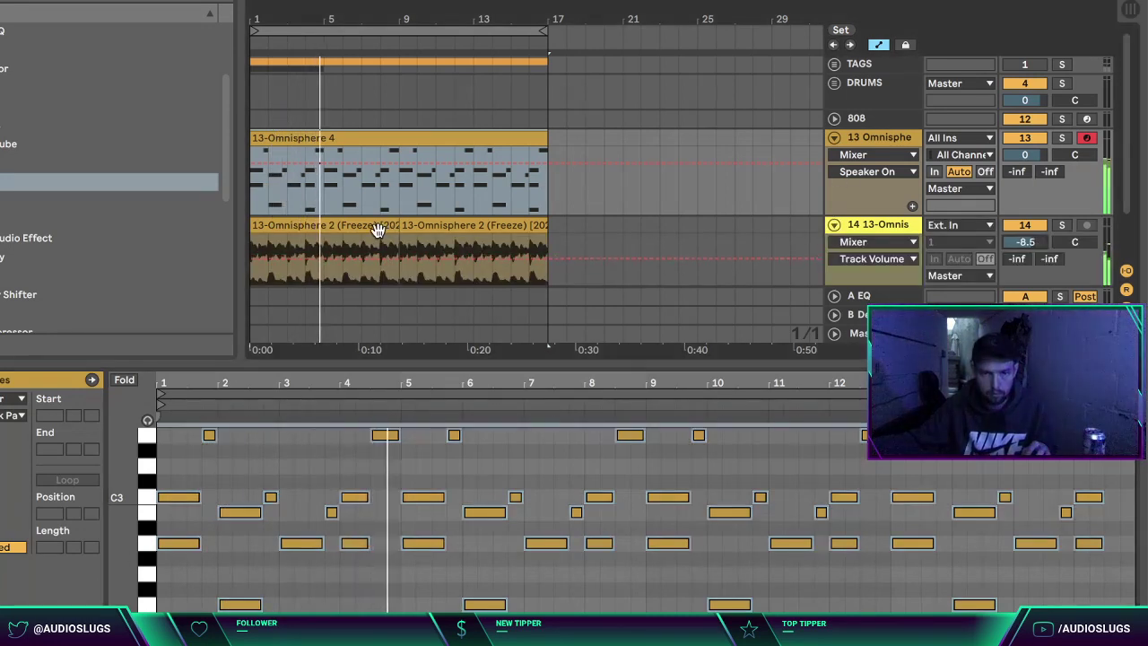
click(377, 230)
key(Delete)
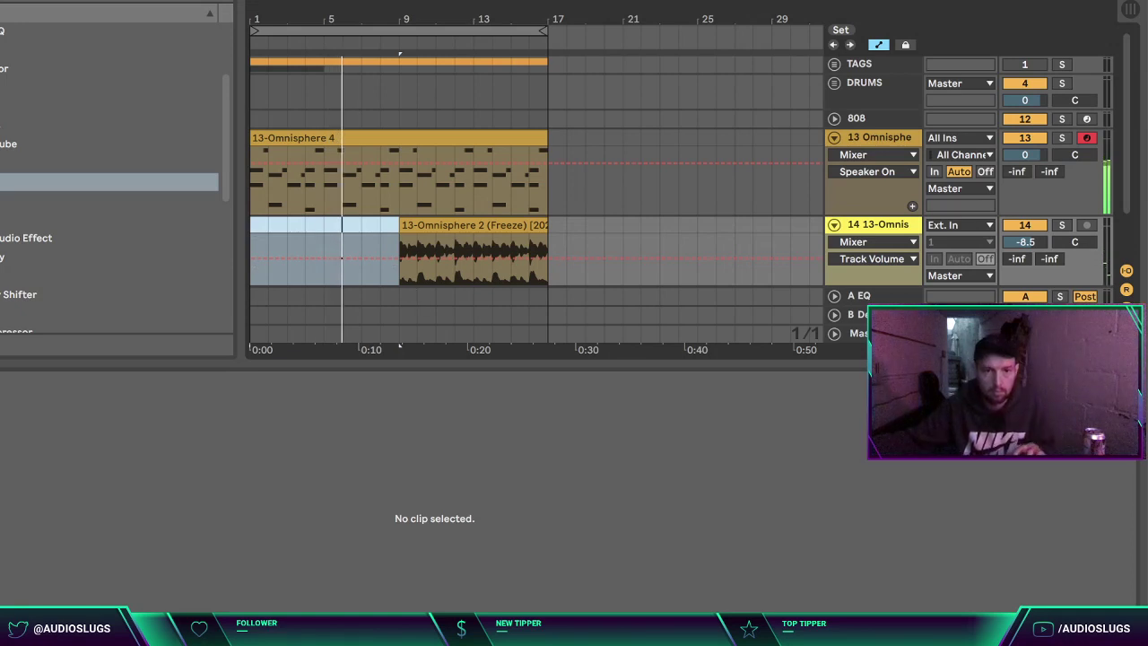
click(895, 228)
key(Left)
key(Up)
key(Left)
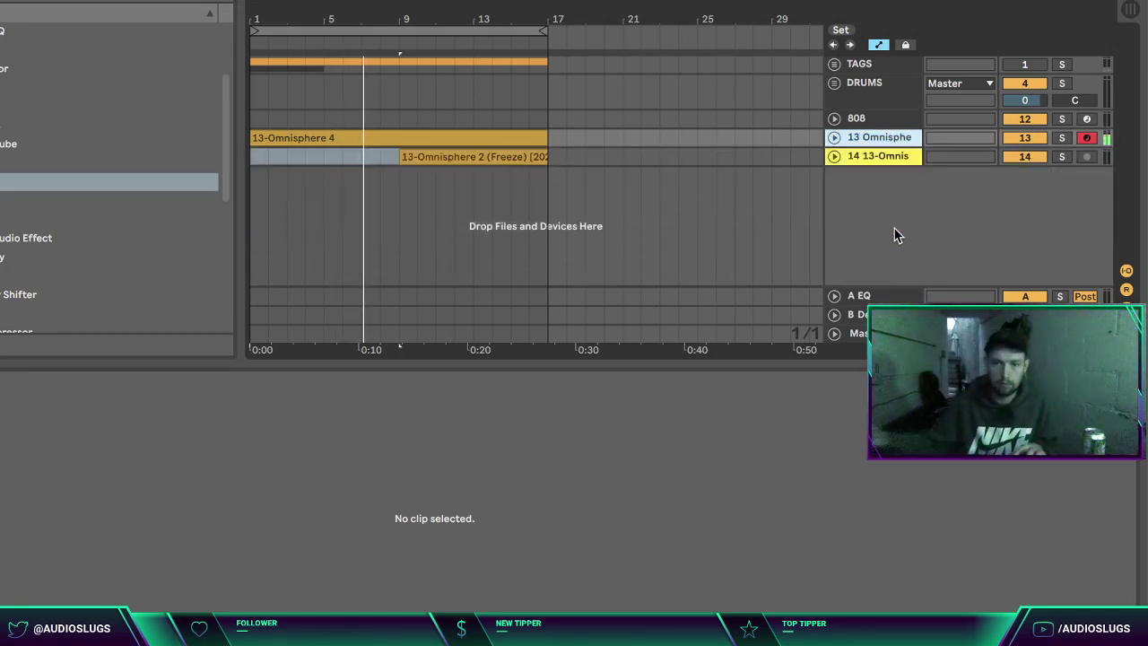
Step: Set the bounced melody track's volume to -12.4 dB while the loop plays
click(833, 156)
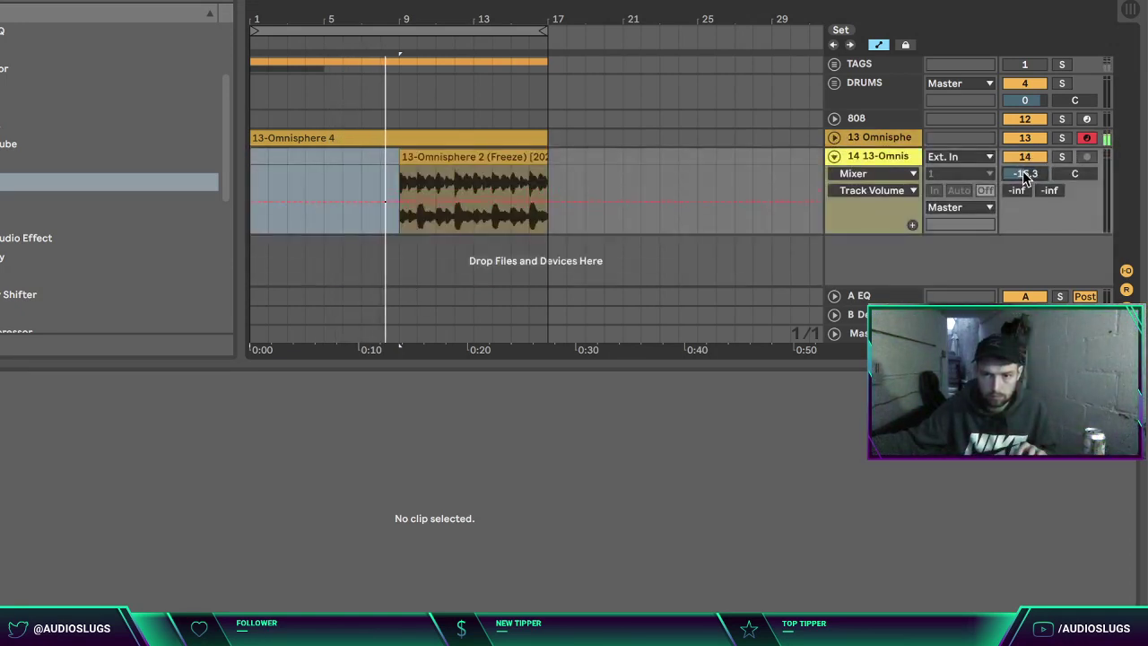
drag(1025, 174, 1024, 168)
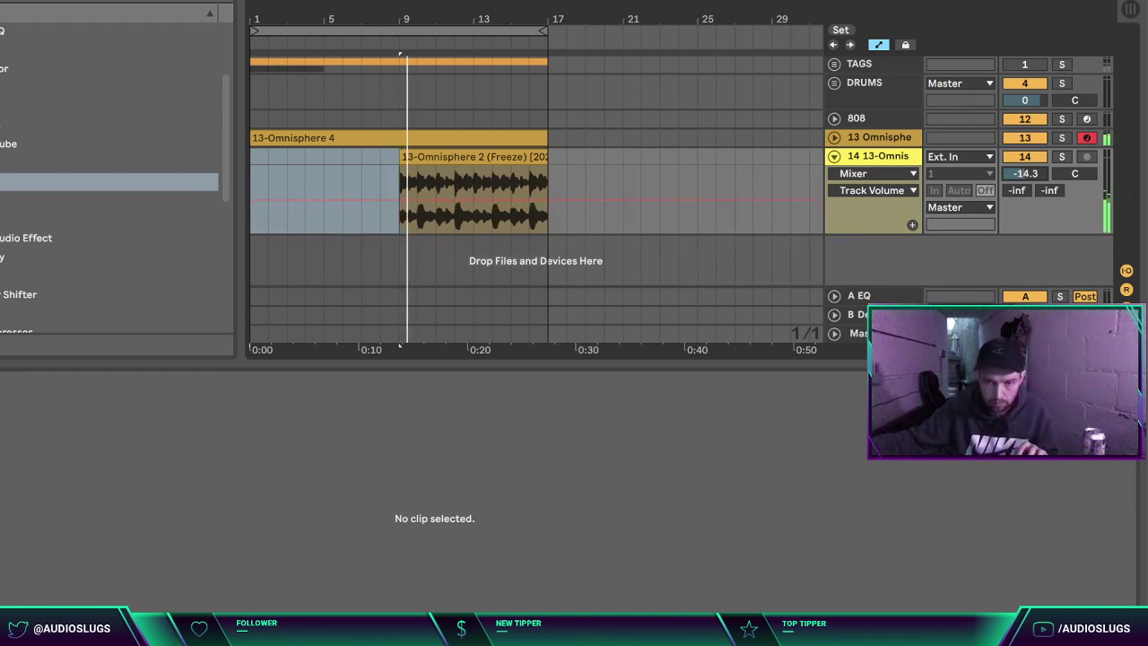
click(862, 161)
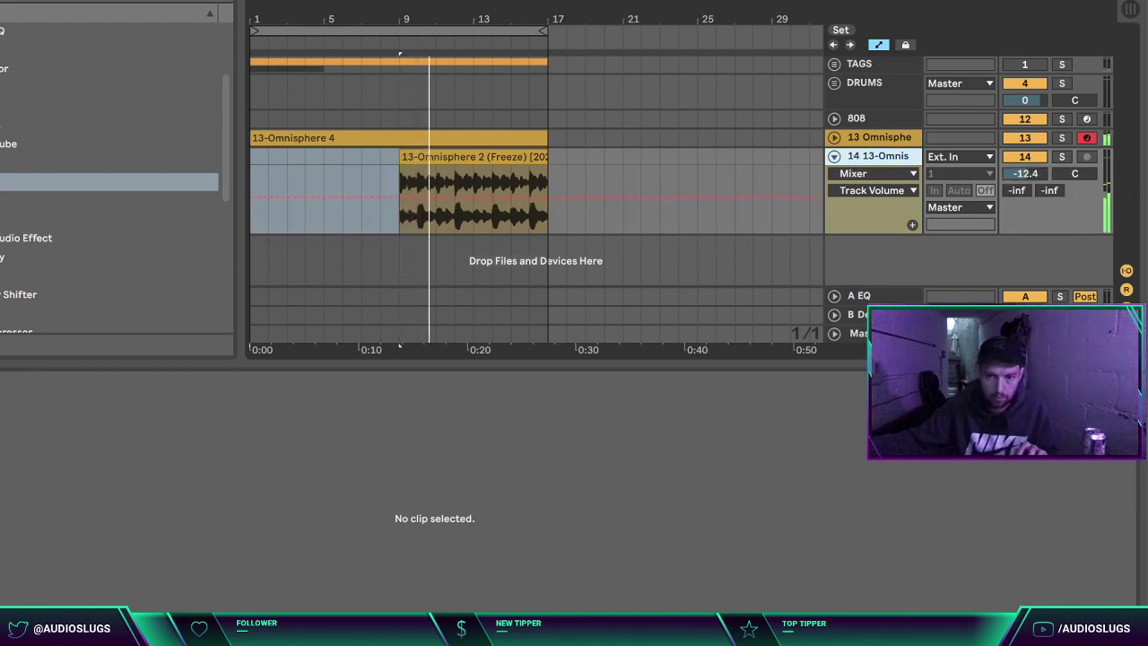
Step: Set HalfTime on the melody track to a 1 Bar loop in 2x mode, and raise the track's volume to -9.3 dB
key(shift+Tab)
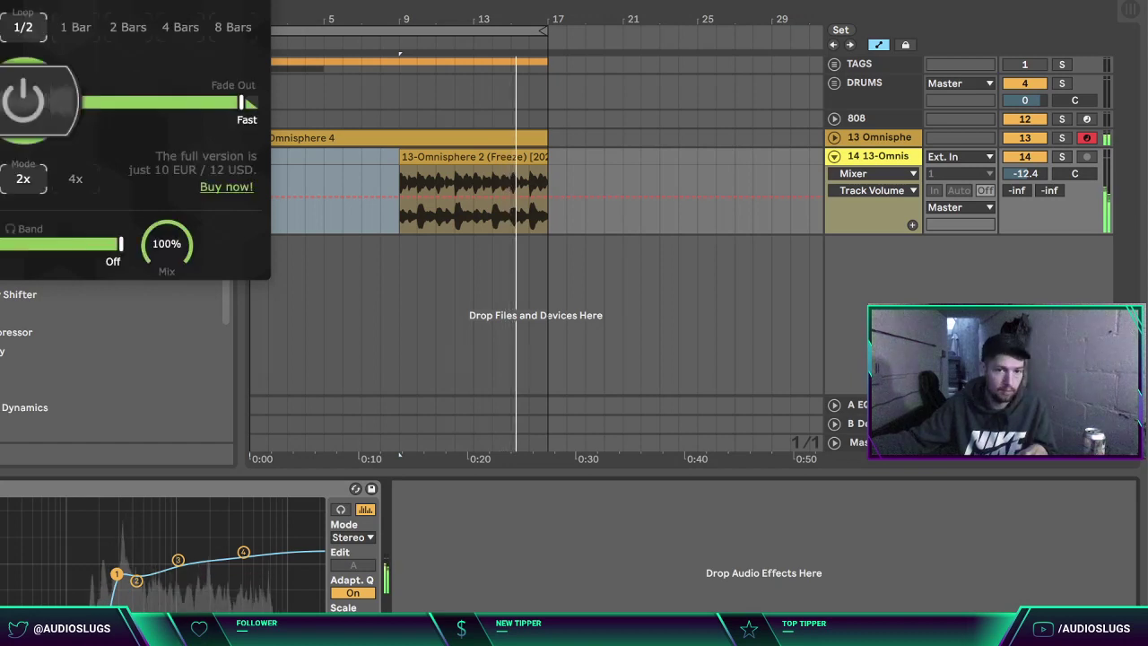
click(24, 178)
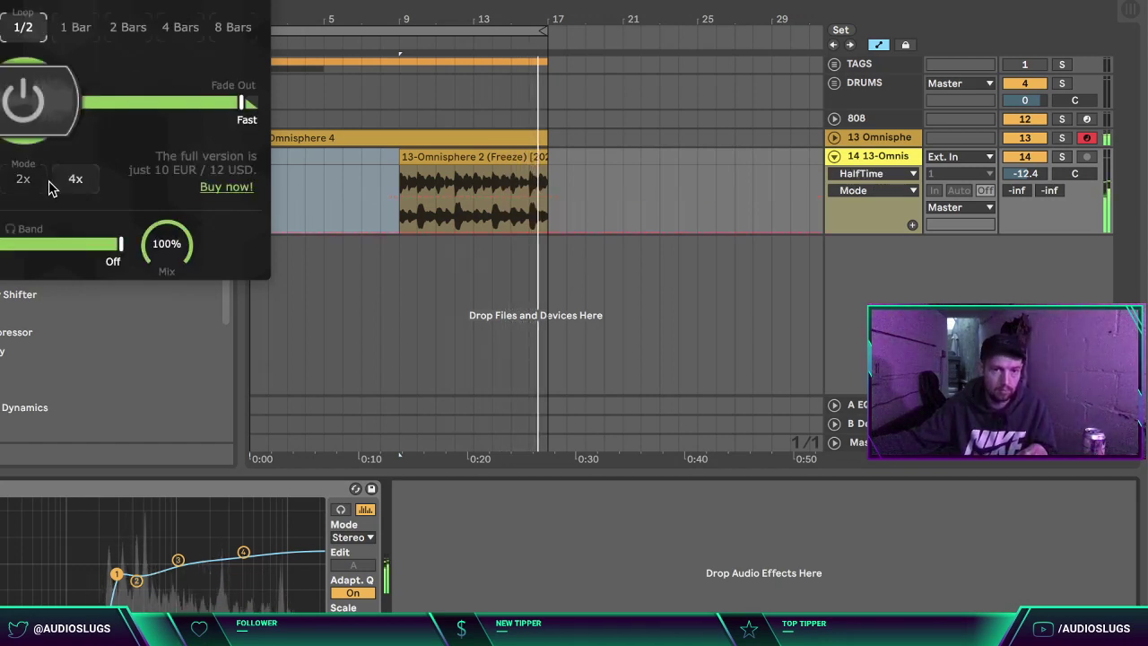
key(space)
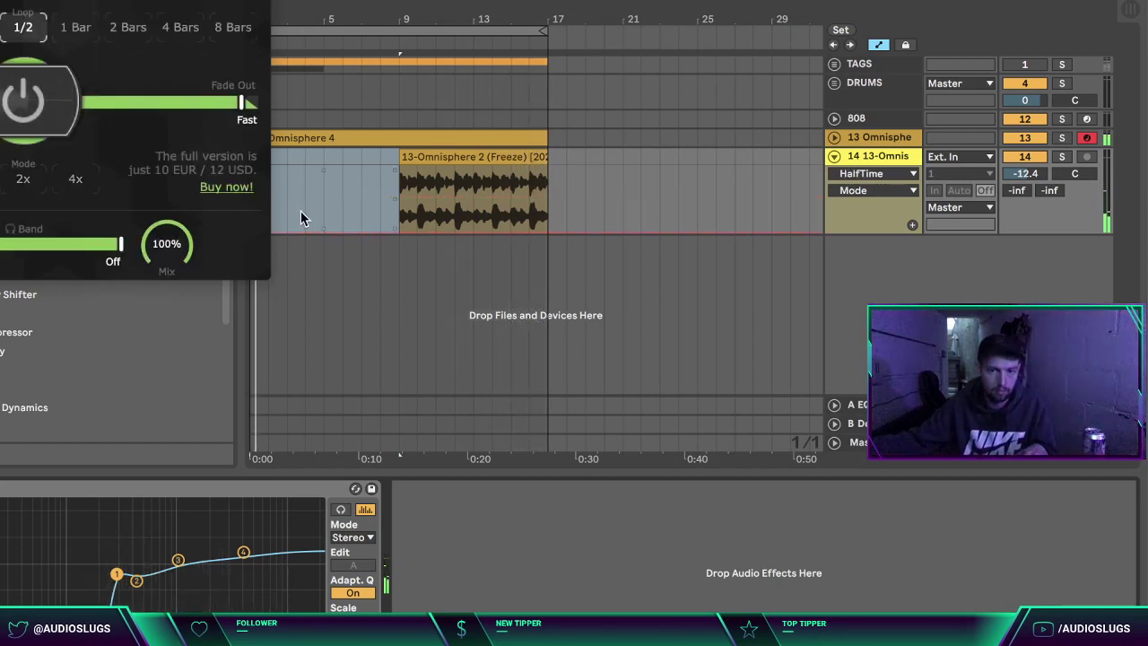
click(412, 187)
key(space)
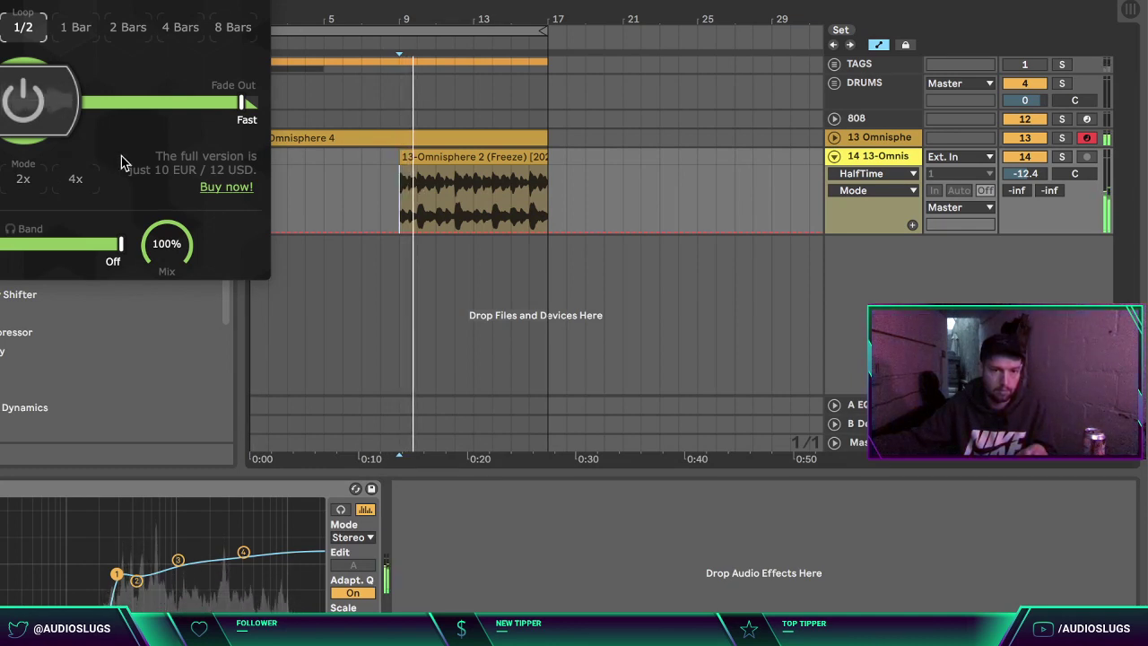
click(2, 102)
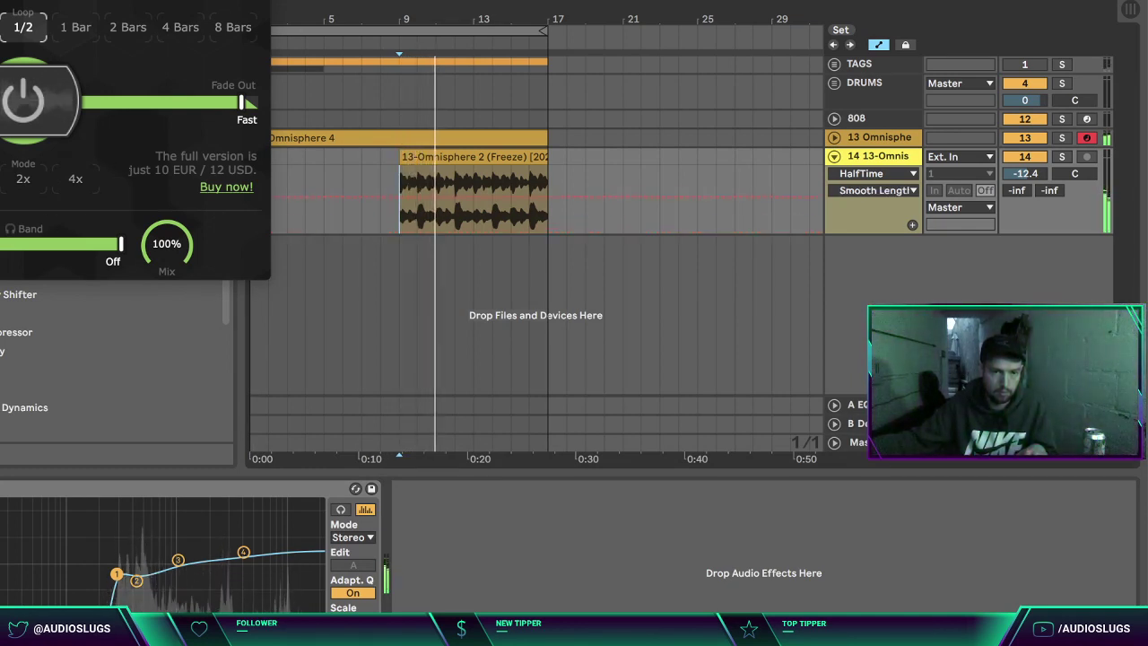
click(24, 178)
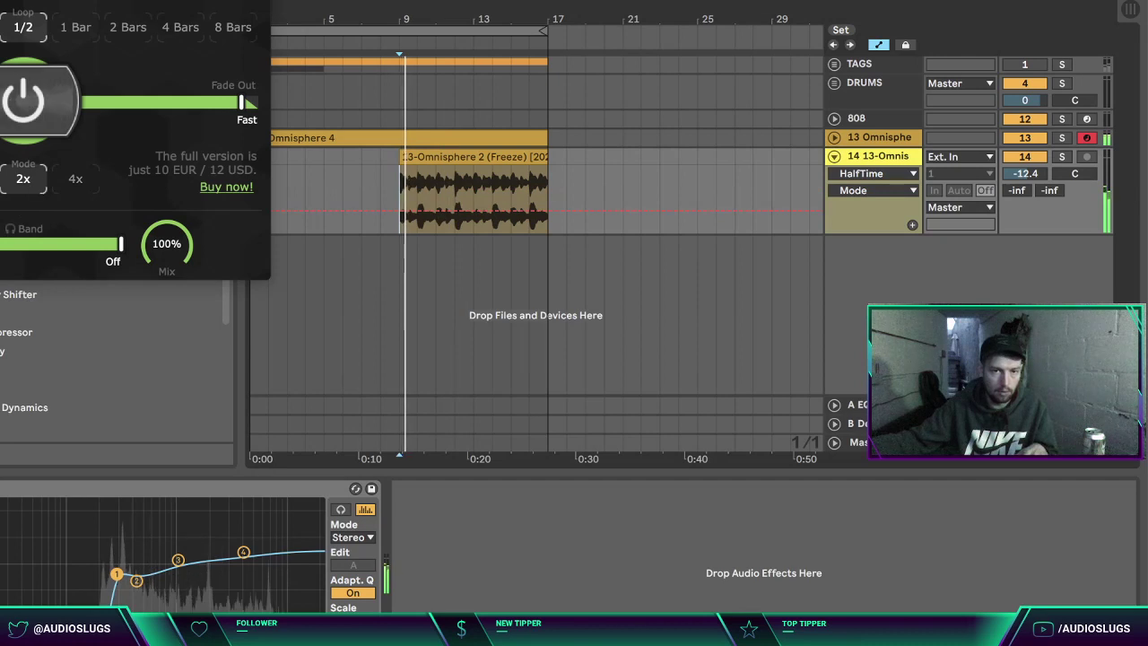
click(77, 30)
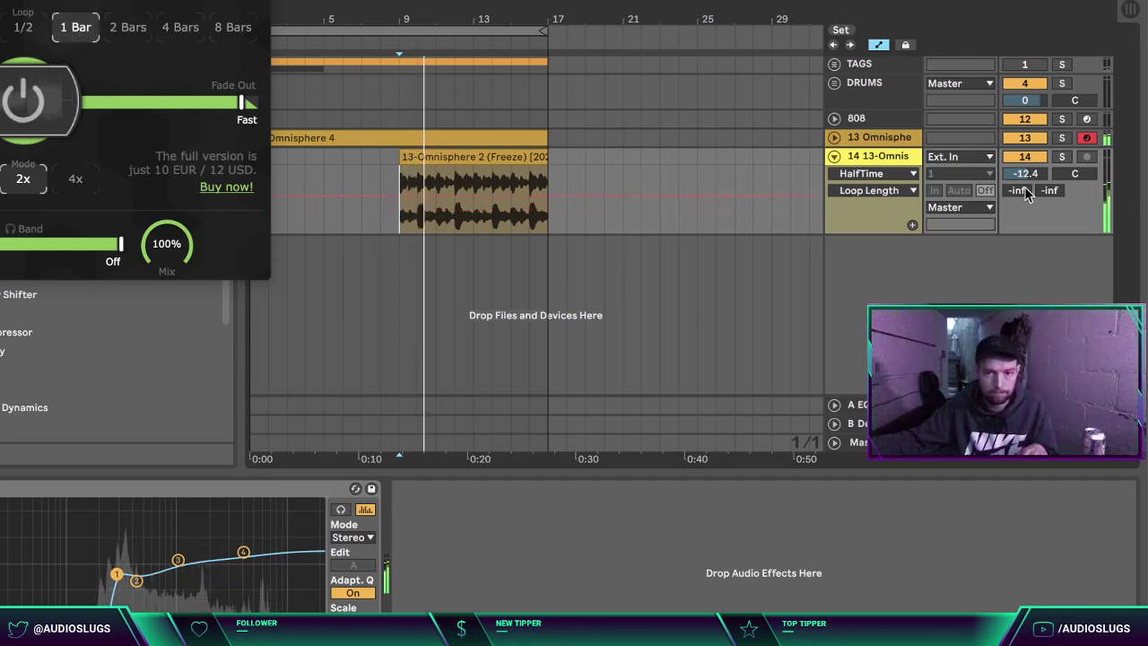
mouse_move(1025, 173)
mouse_down()
mouse_move(1064, 162)
mouse_move(1034, 171)
mouse_up()
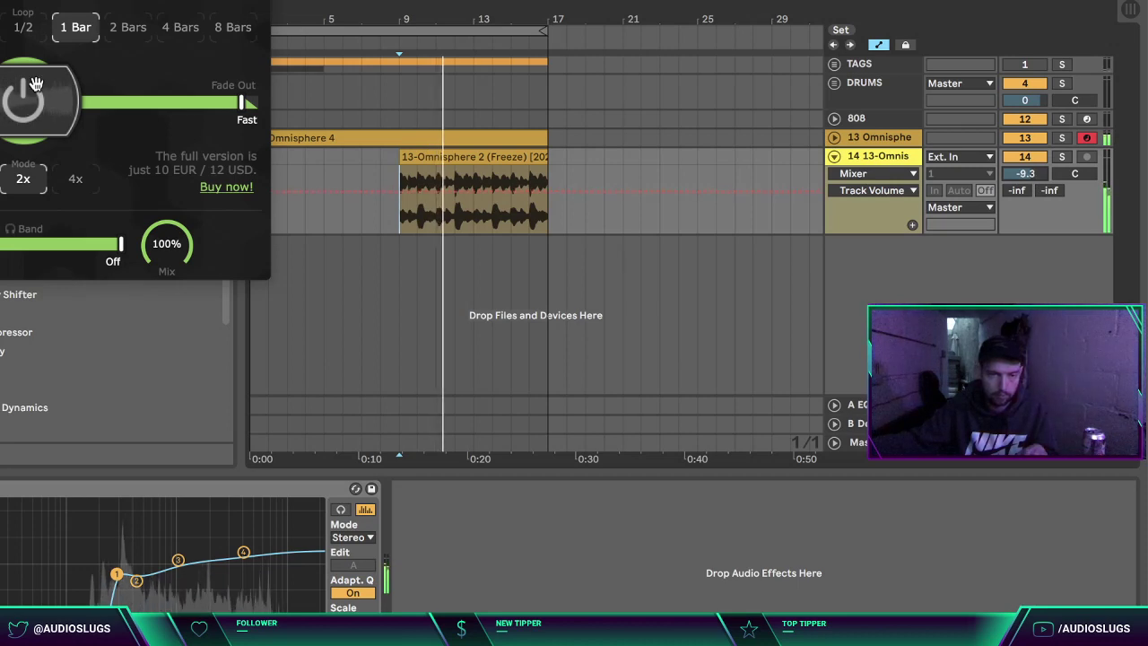
click(0, 1)
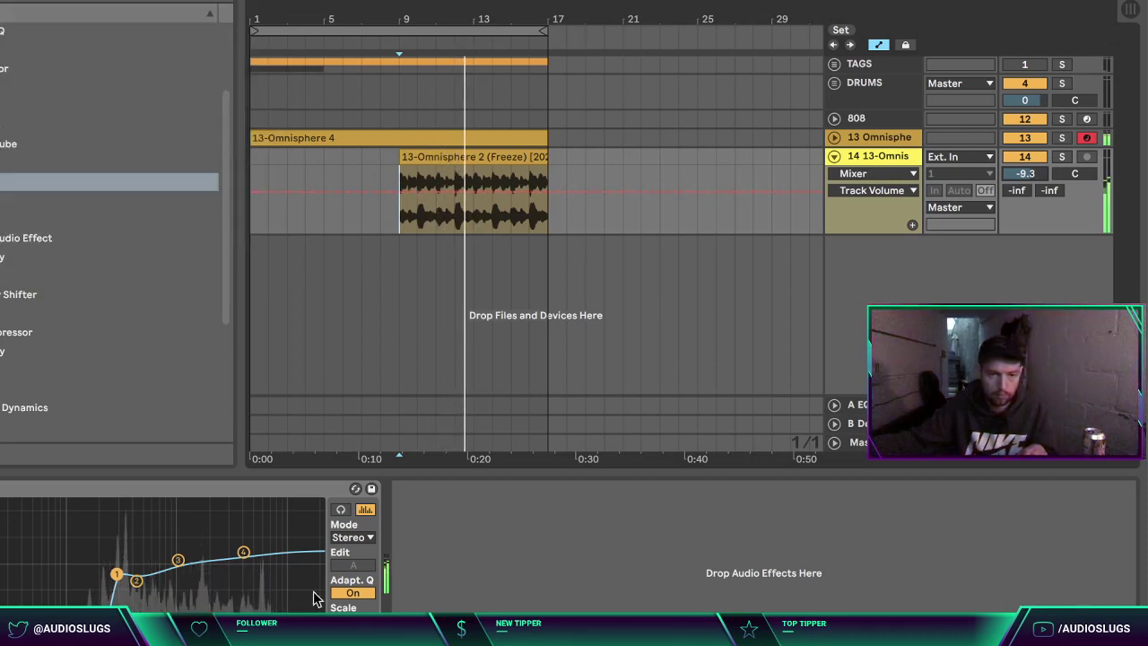
Step: Enable filter 8 as a high cut in the melody's EQ Eight, shift its low bands slightly higher in frequency, and replay
click(310, 628)
drag(311, 572, 213, 551)
mouse_move(137, 581)
mouse_down()
mouse_move(145, 576)
mouse_move(121, 572)
mouse_up()
drag(213, 552, 189, 551)
key(space)
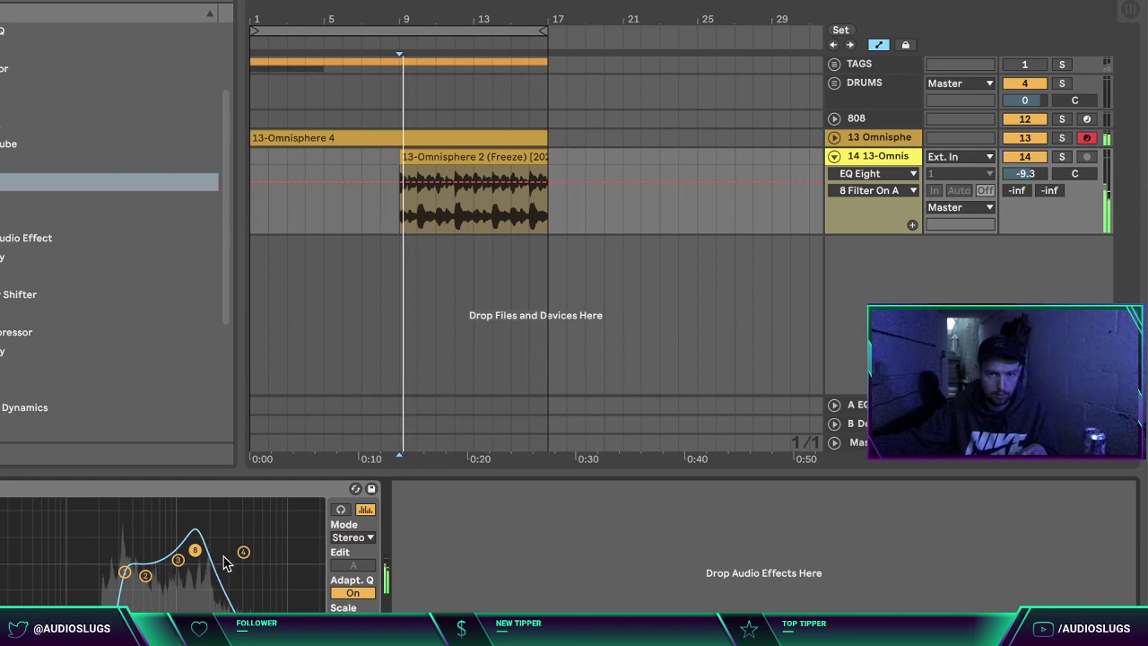
Step: Transpose all notes of the pad clip up one octave and show the pad track's devices
click(860, 136)
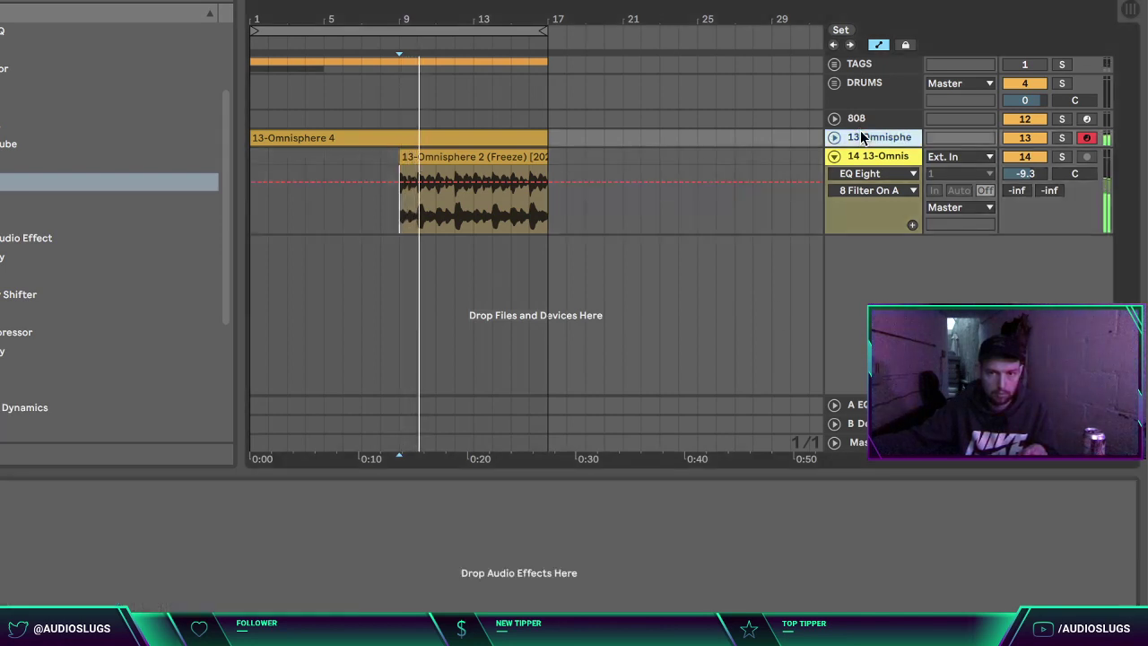
double_click(420, 138)
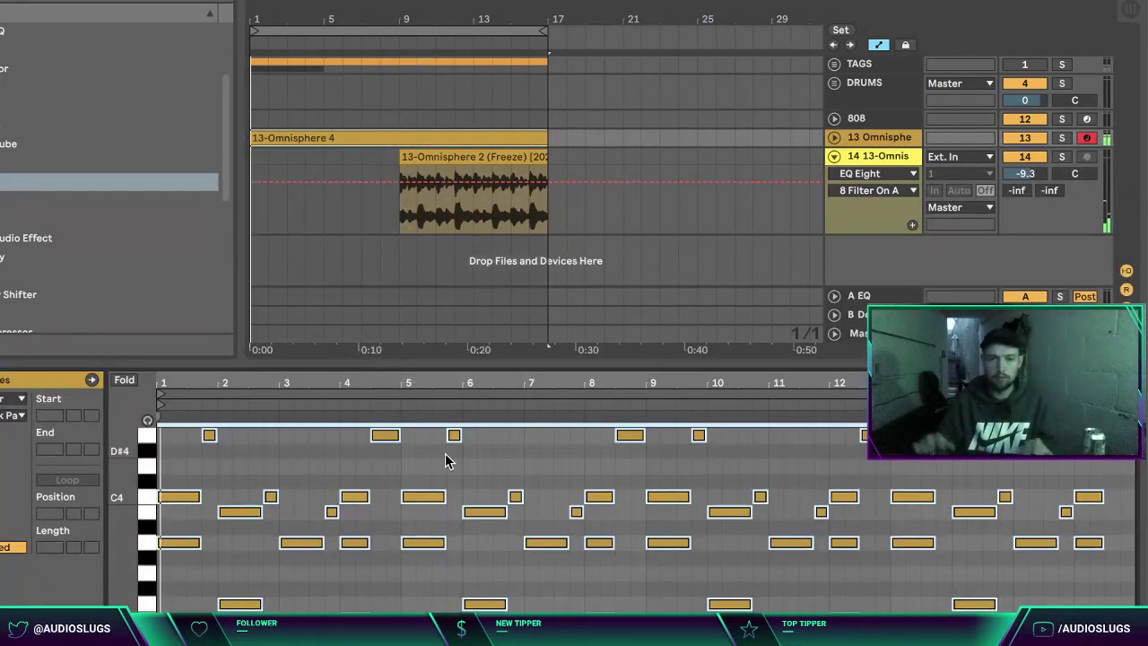
key(shift+Tab)
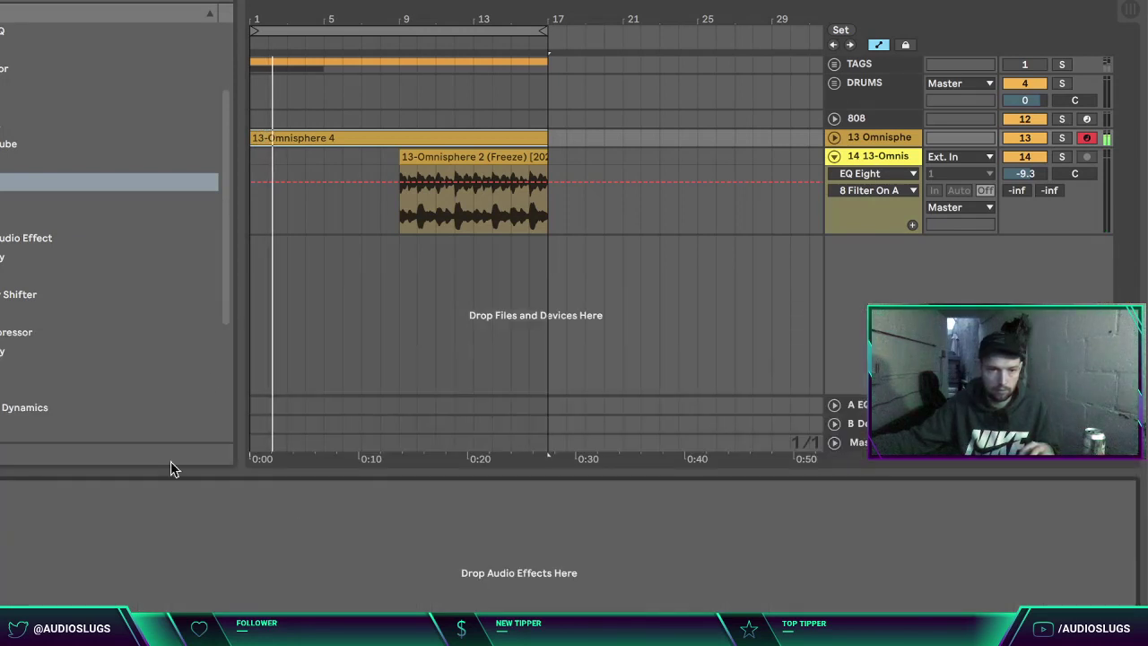
Step: Add an EQ Eight to the pad track, deeply cutting the low mids with band 3 and boosting bands 2 and 4
key(super+f)
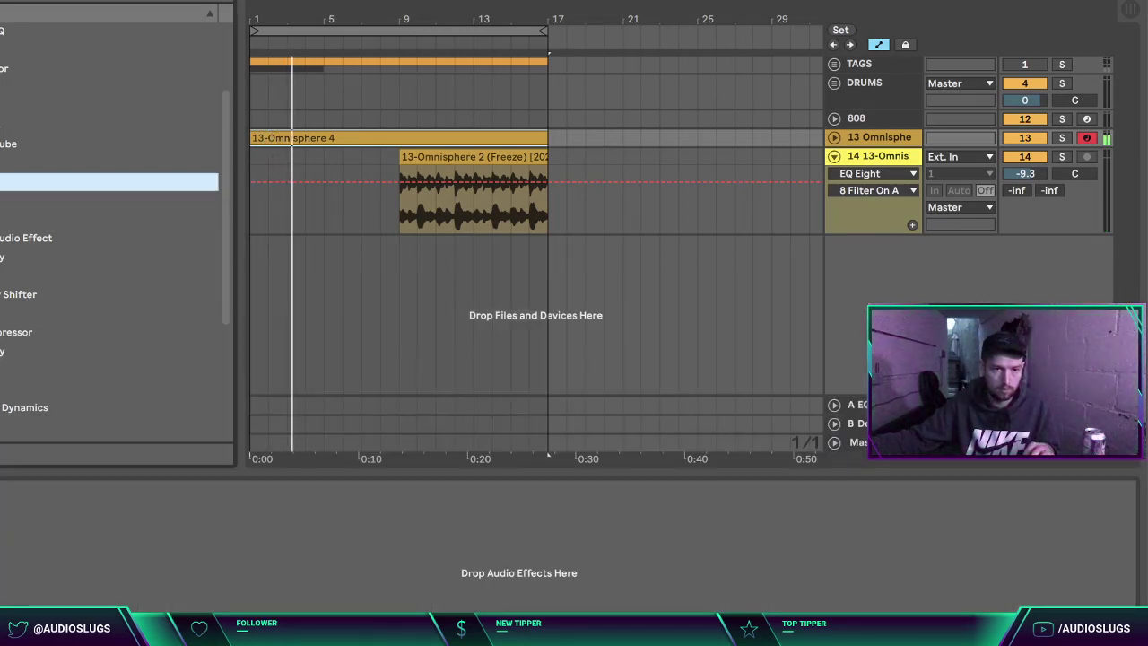
key(Return)
drag(175, 565, 132, 628)
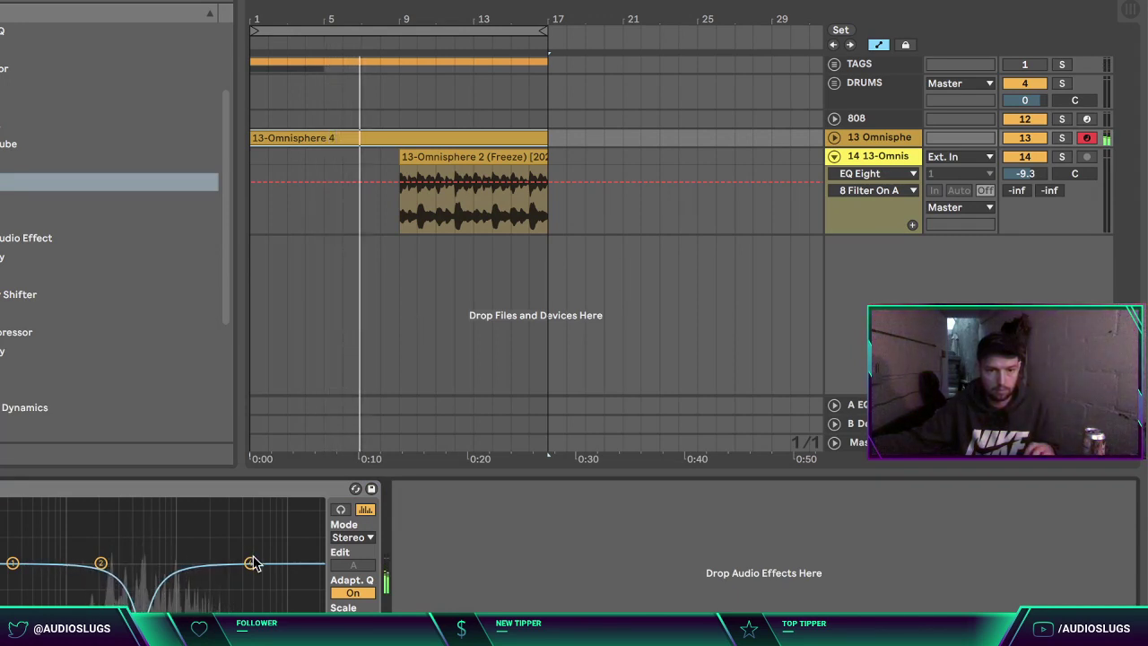
drag(243, 545, 212, 544)
drag(100, 563, 110, 551)
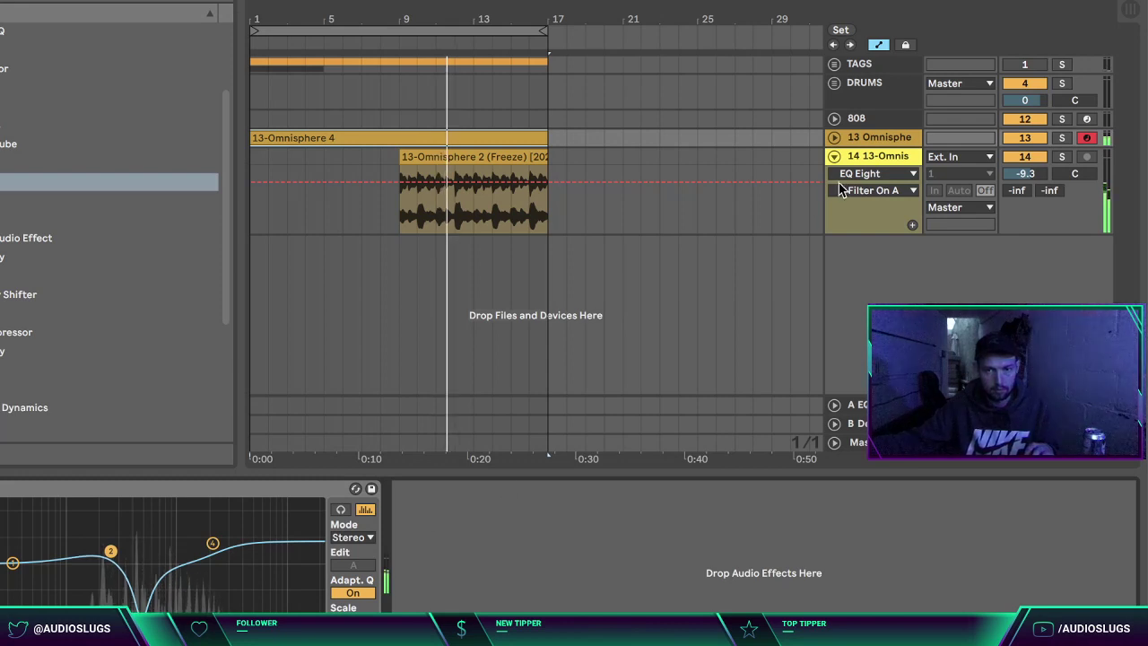
Step: Set the bounced melody track's volume to -8.9 dB and collapse the track
click(883, 159)
drag(1014, 177, 1015, 173)
click(876, 157)
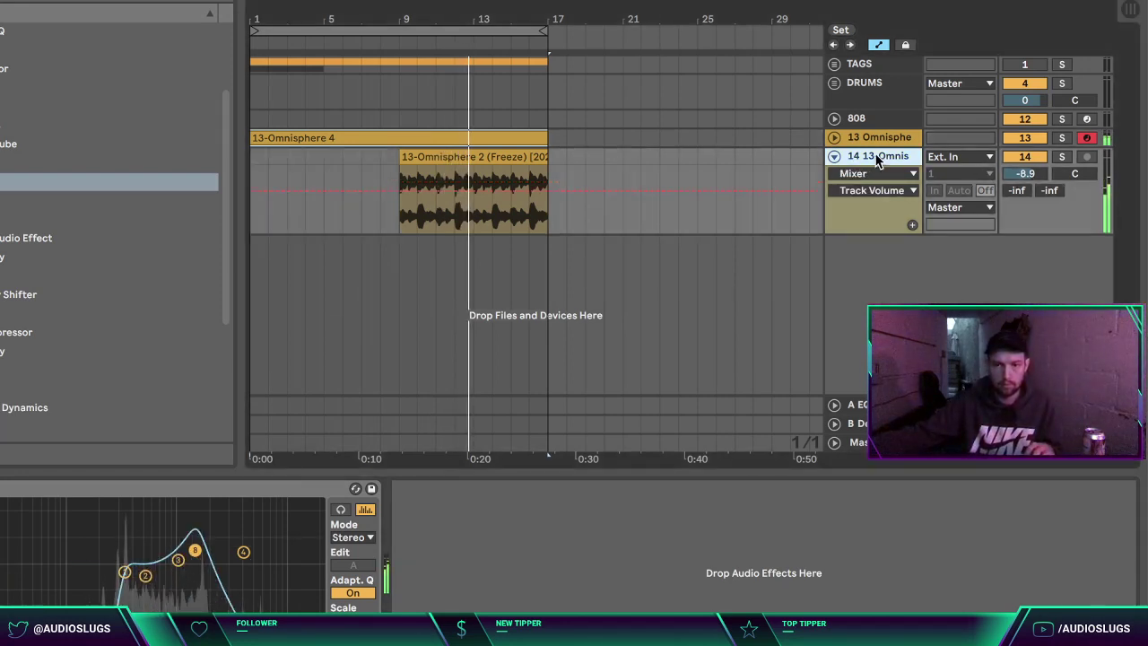
click(835, 157)
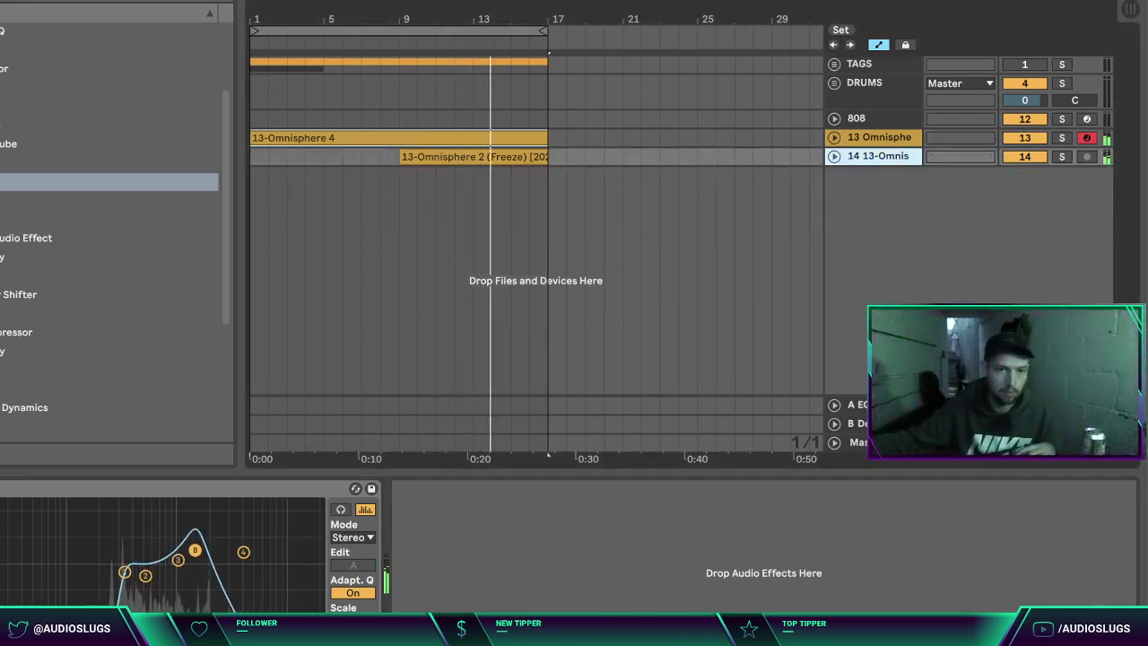
Step: Load the Arcade instrument onto a new track and open its Everything library of kits
click(0, 153)
click(0, 116)
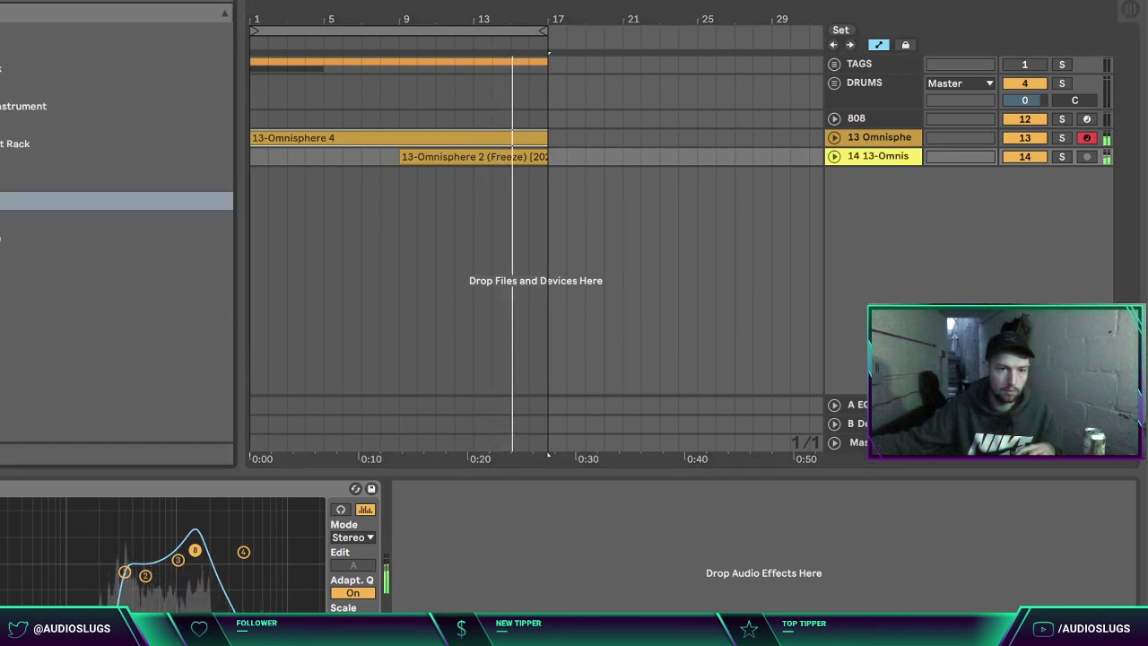
click(0, 192)
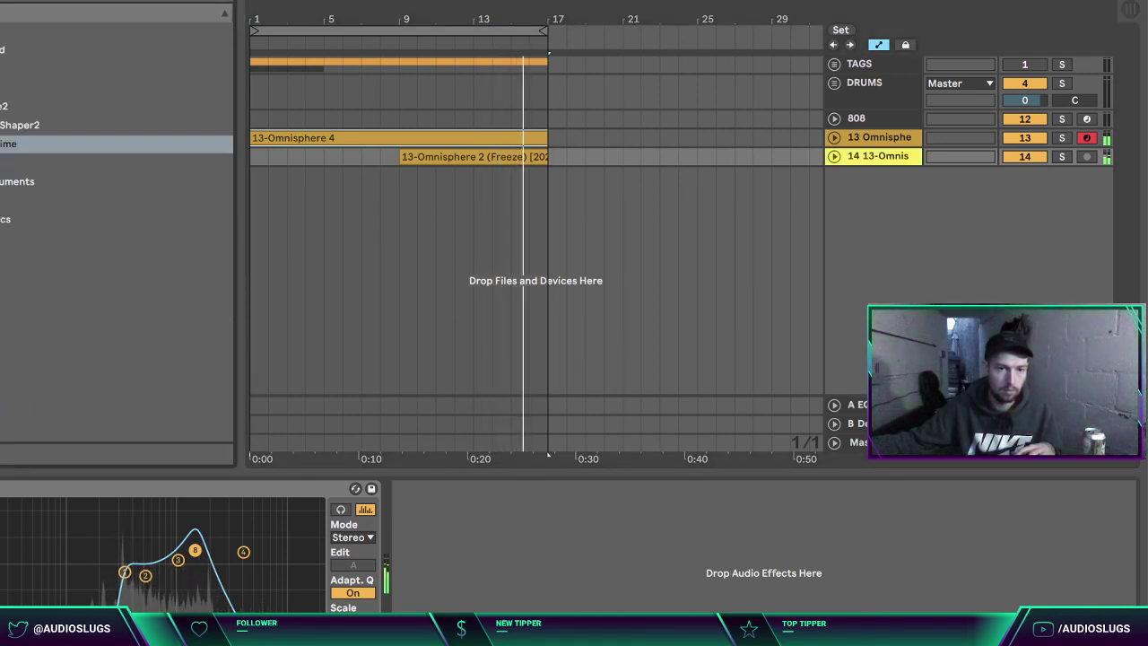
click(0, 200)
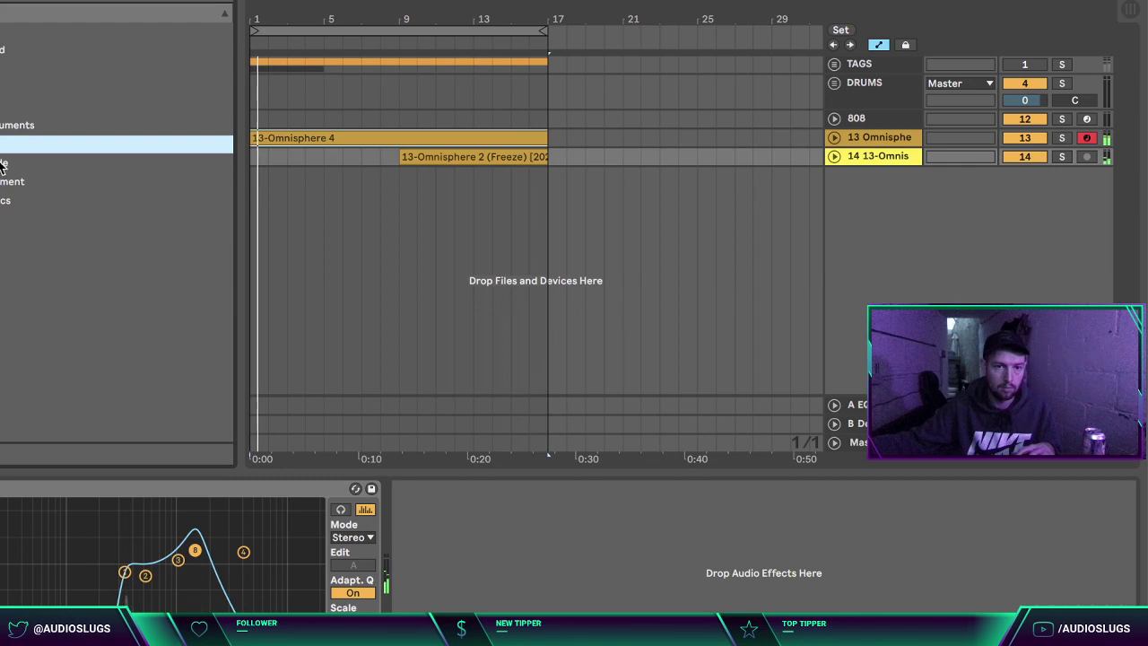
key(Down)
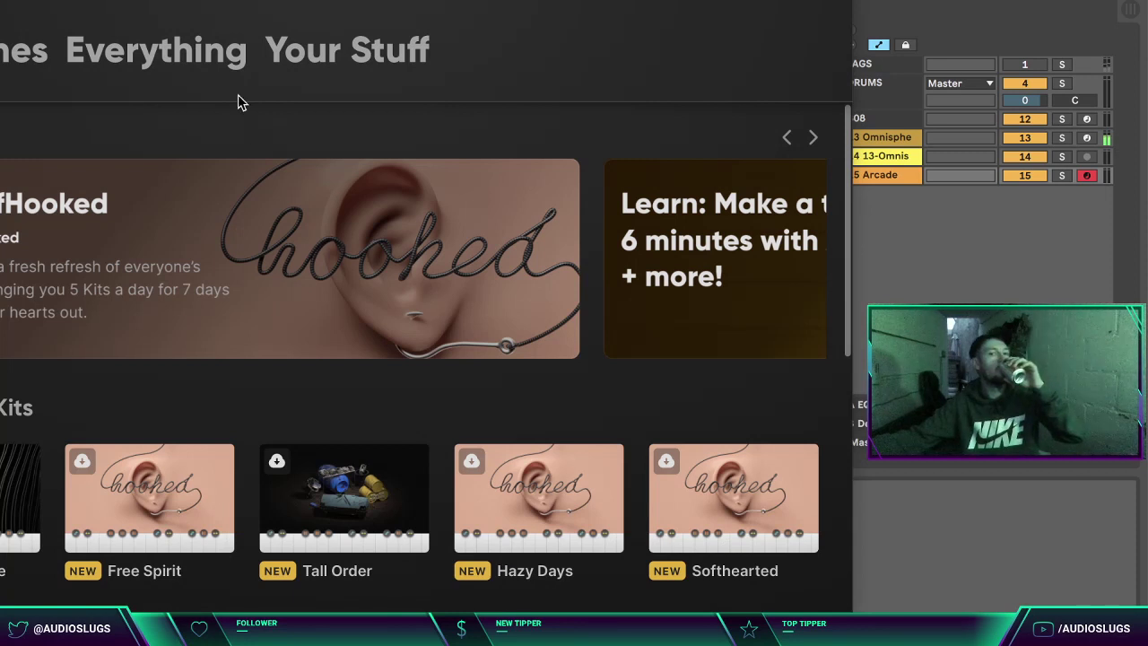
click(204, 67)
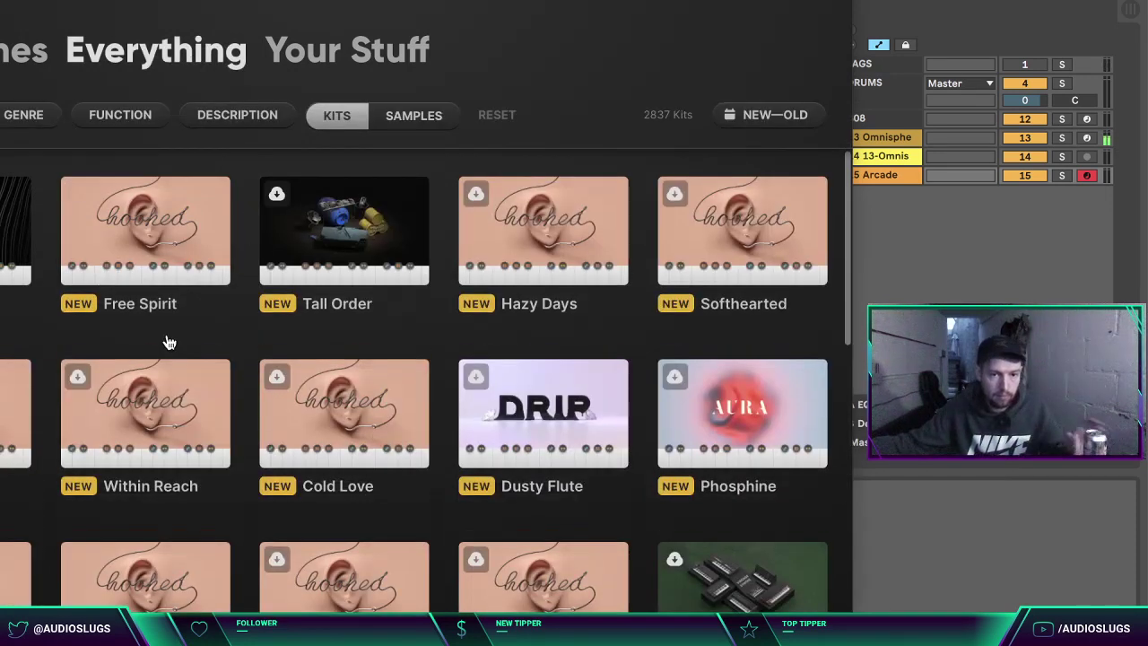
Step: Audition several of the newest Arcade kits, download the Softhearted kit and load it
mouse_move(163, 283)
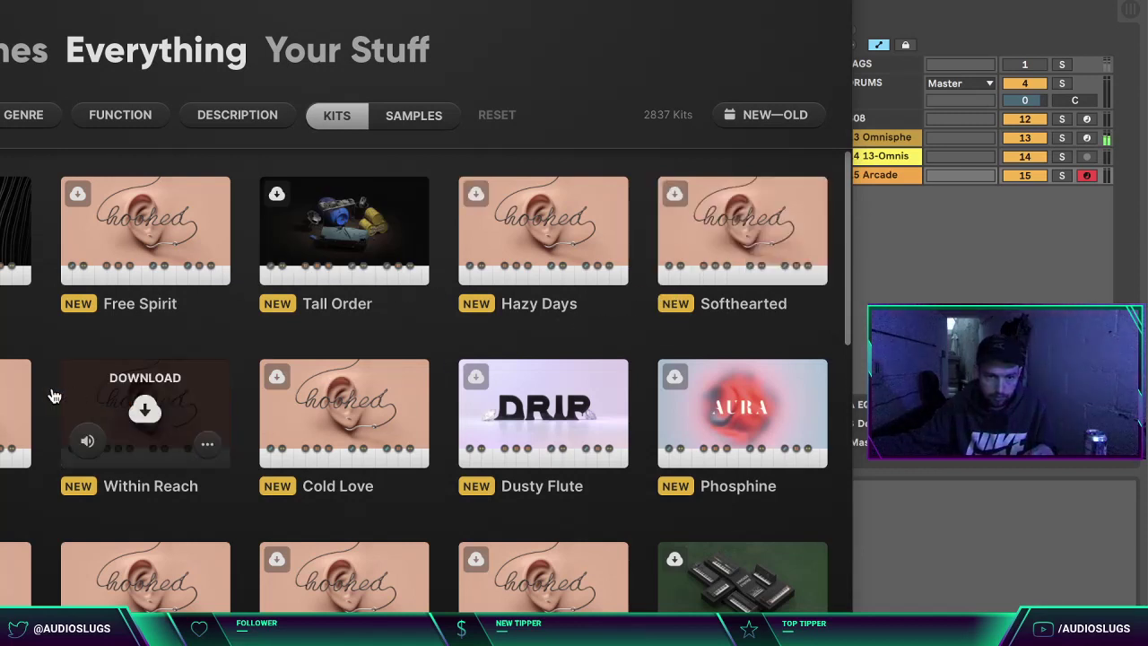
mouse_move(292, 452)
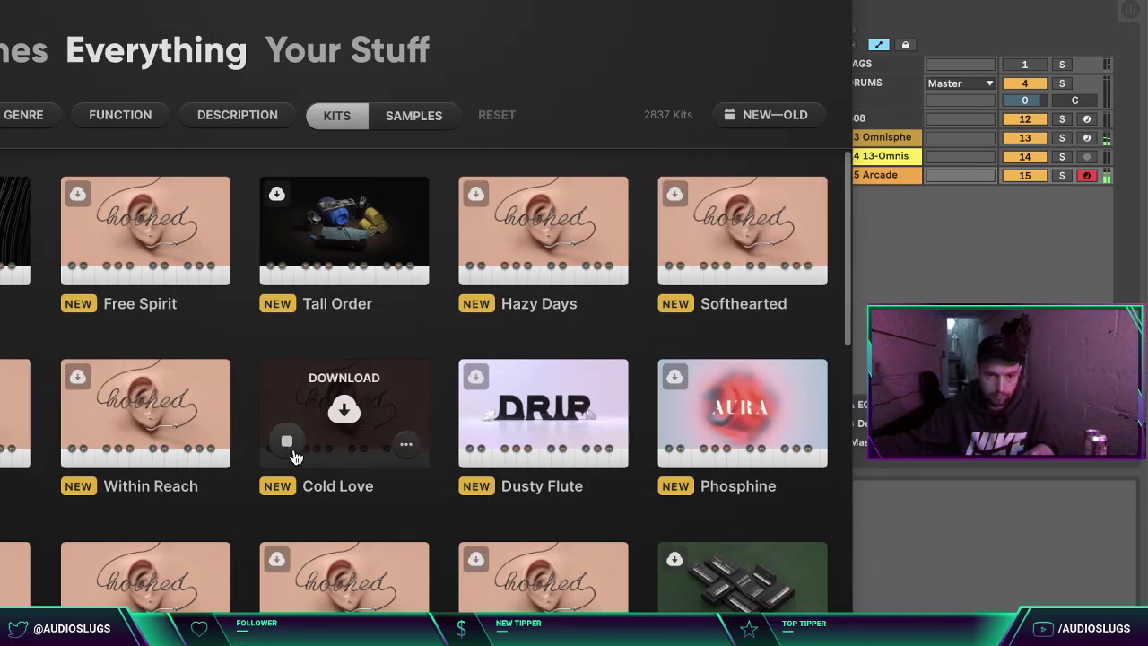
mouse_move(89, 447)
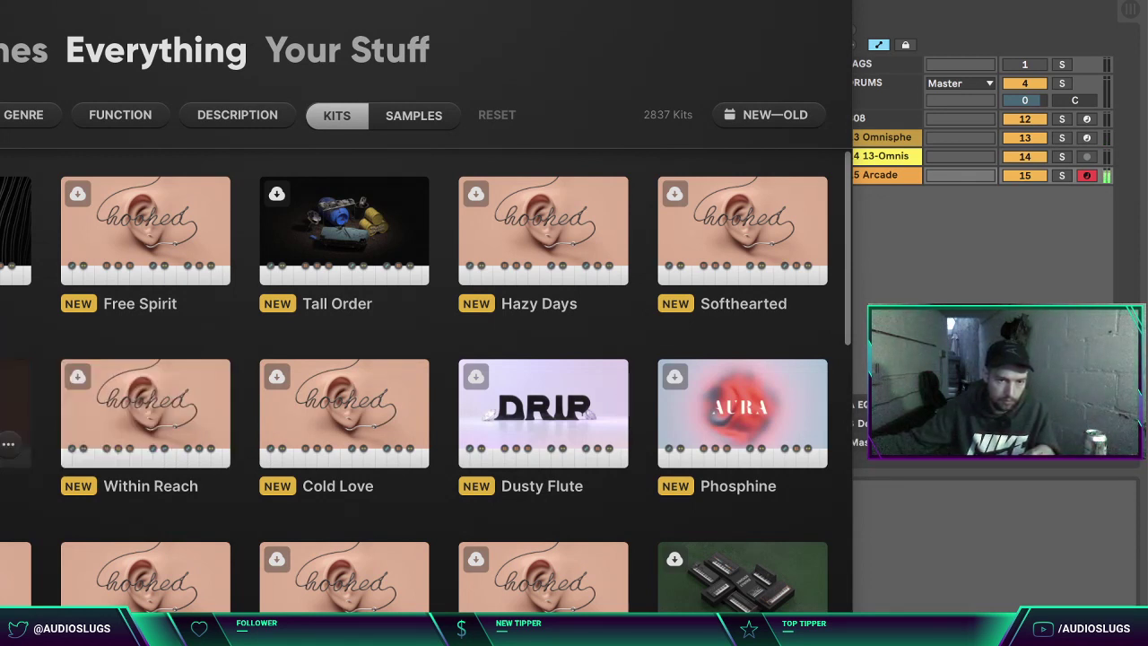
mouse_move(123, 285)
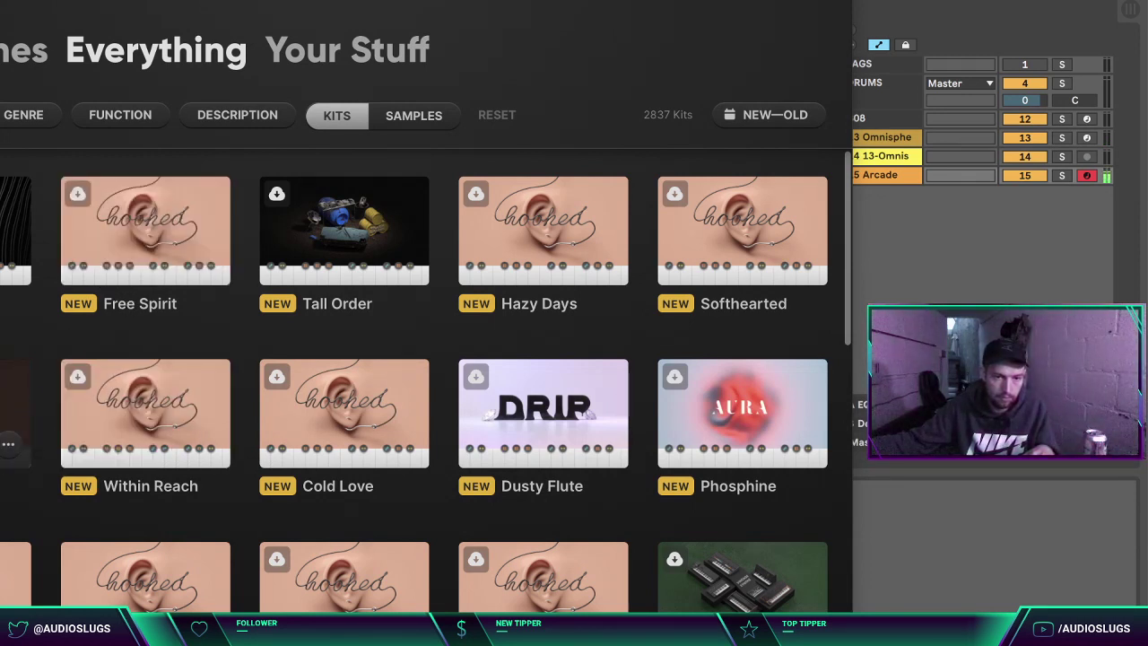
click(685, 256)
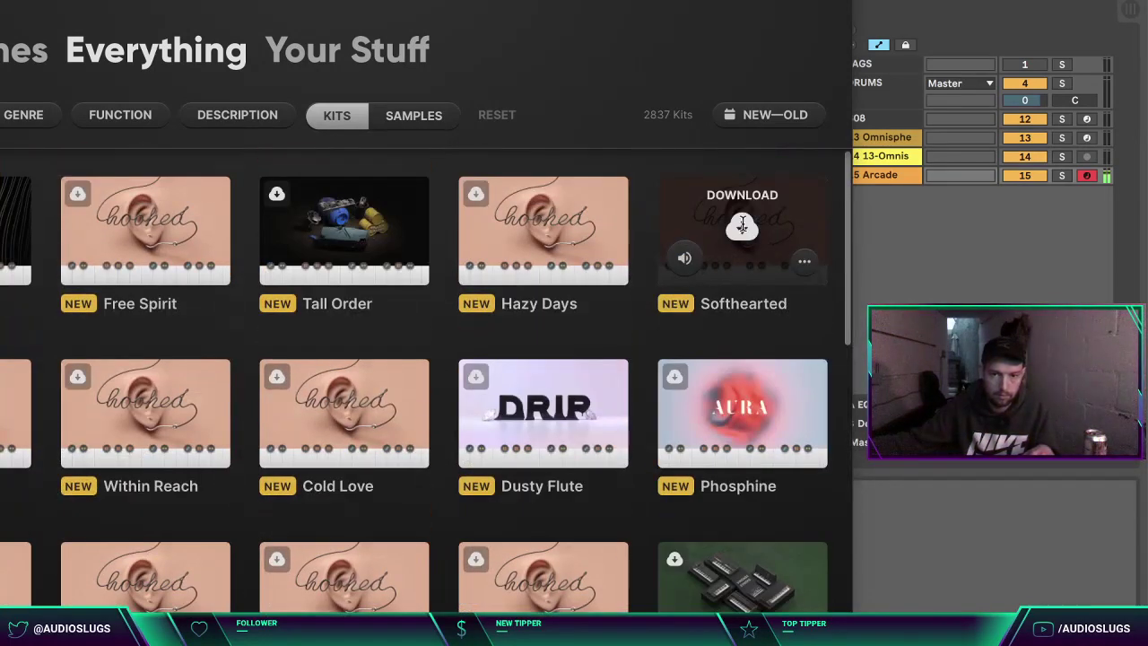
click(742, 226)
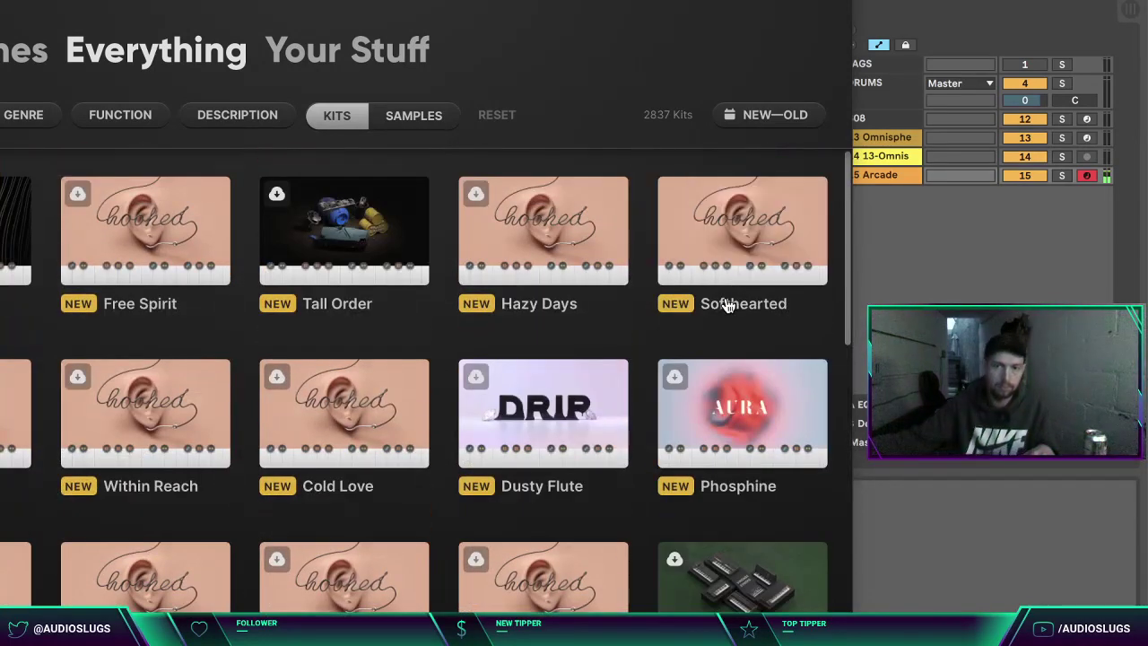
click(733, 253)
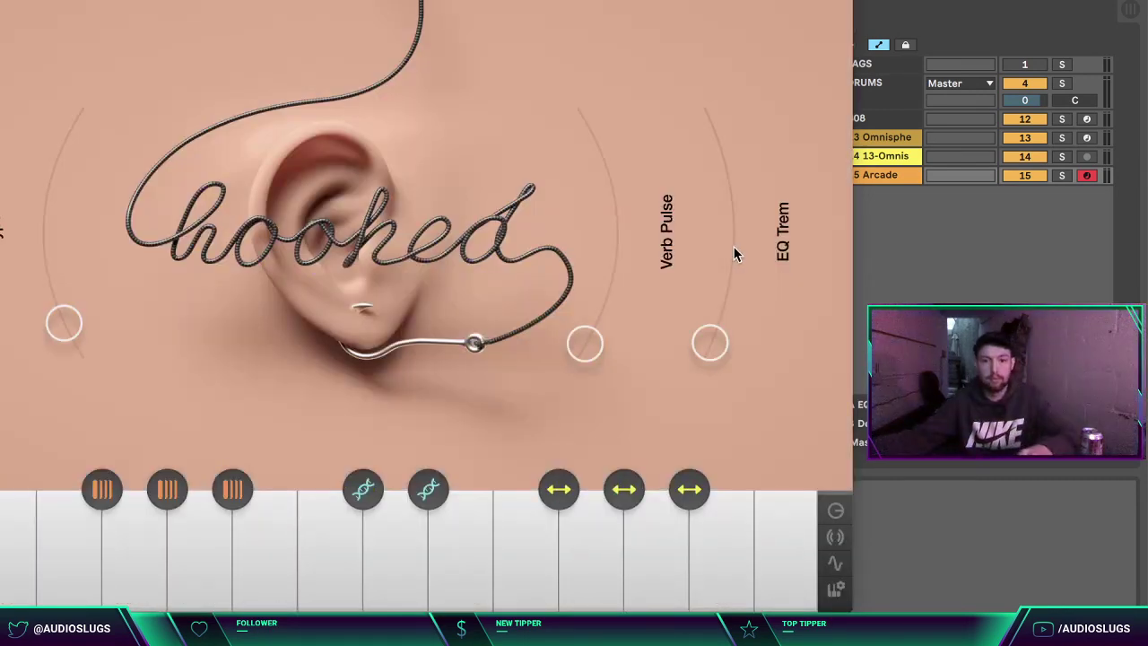
Step: Set Arcade's session key to A minor, audition it against the beat and raise the octave by one
click(752, 1)
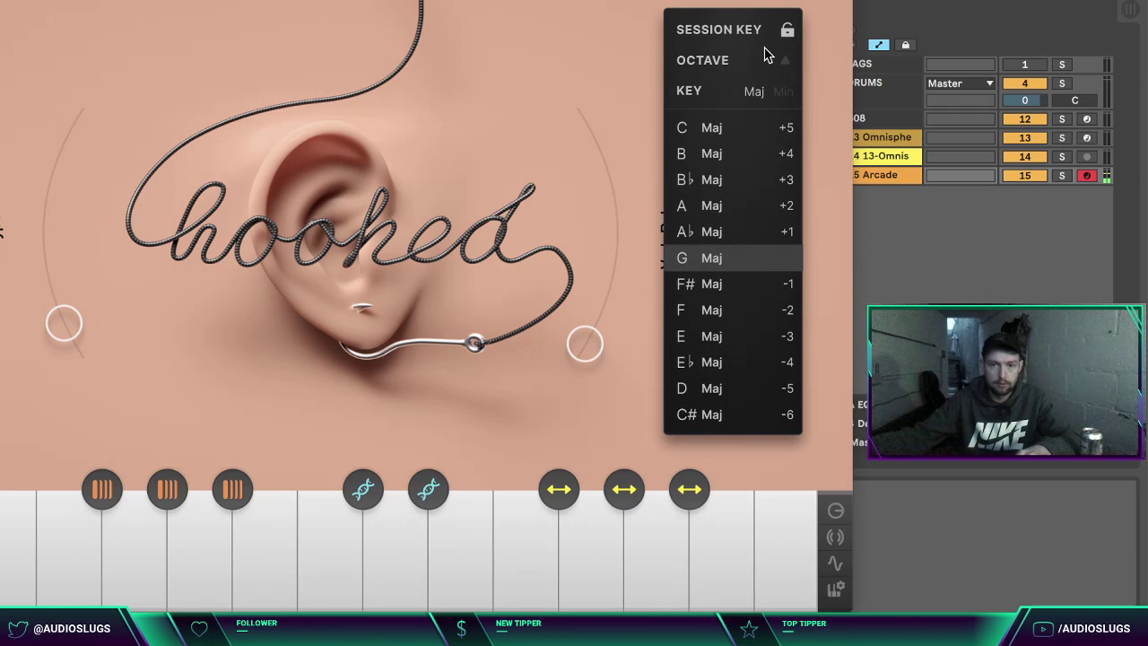
click(782, 93)
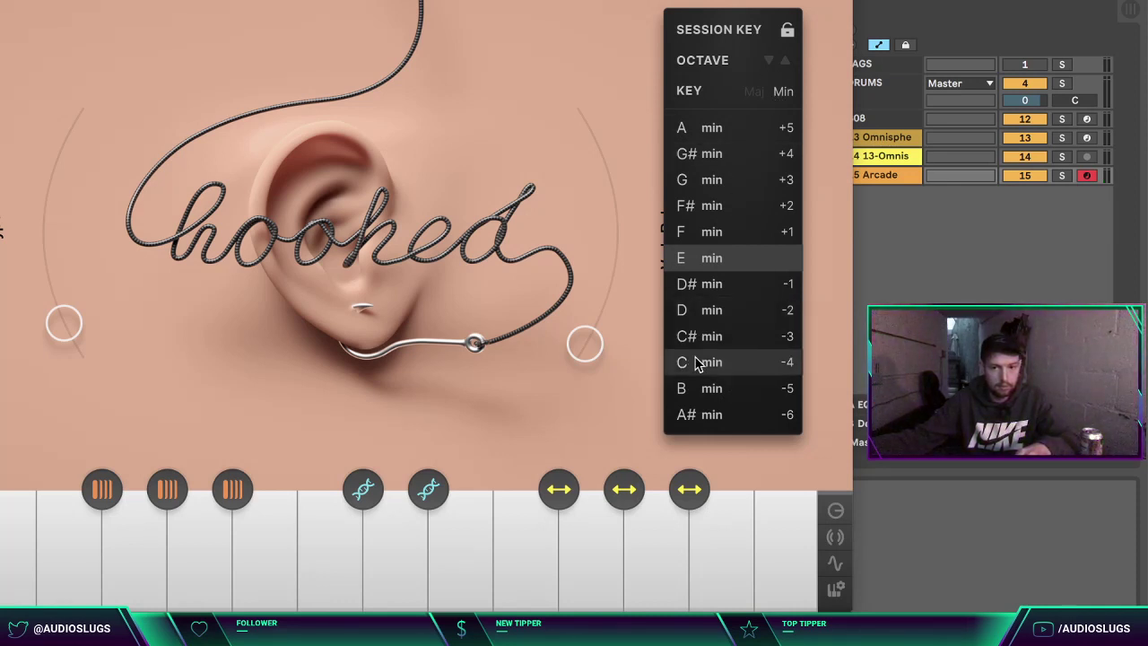
click(709, 130)
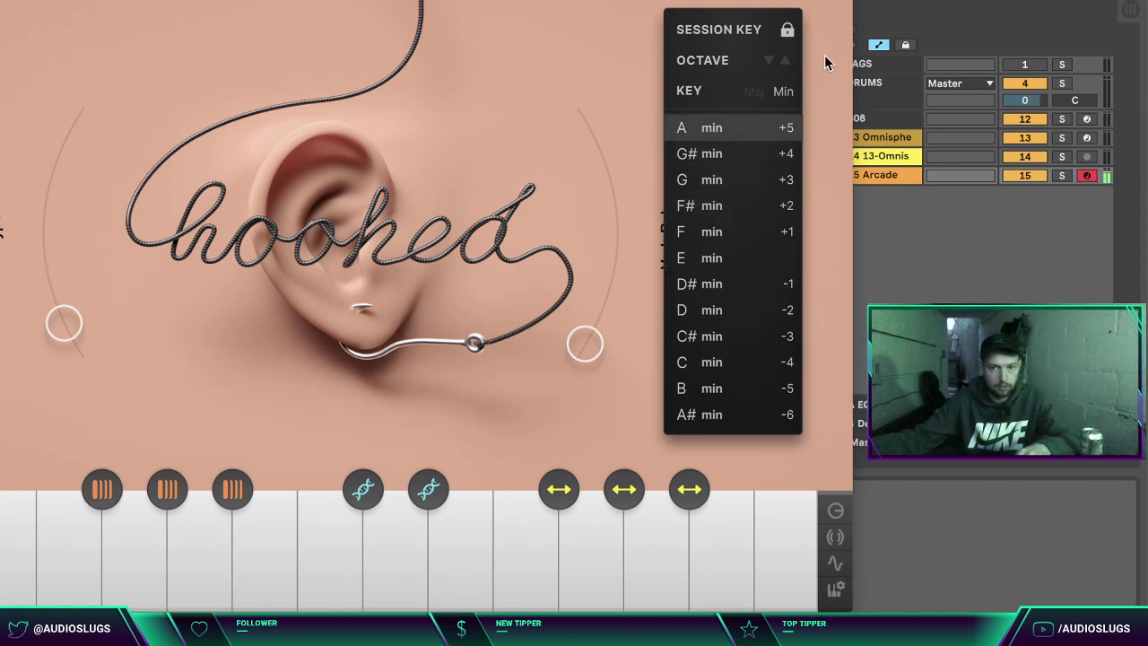
key(space)
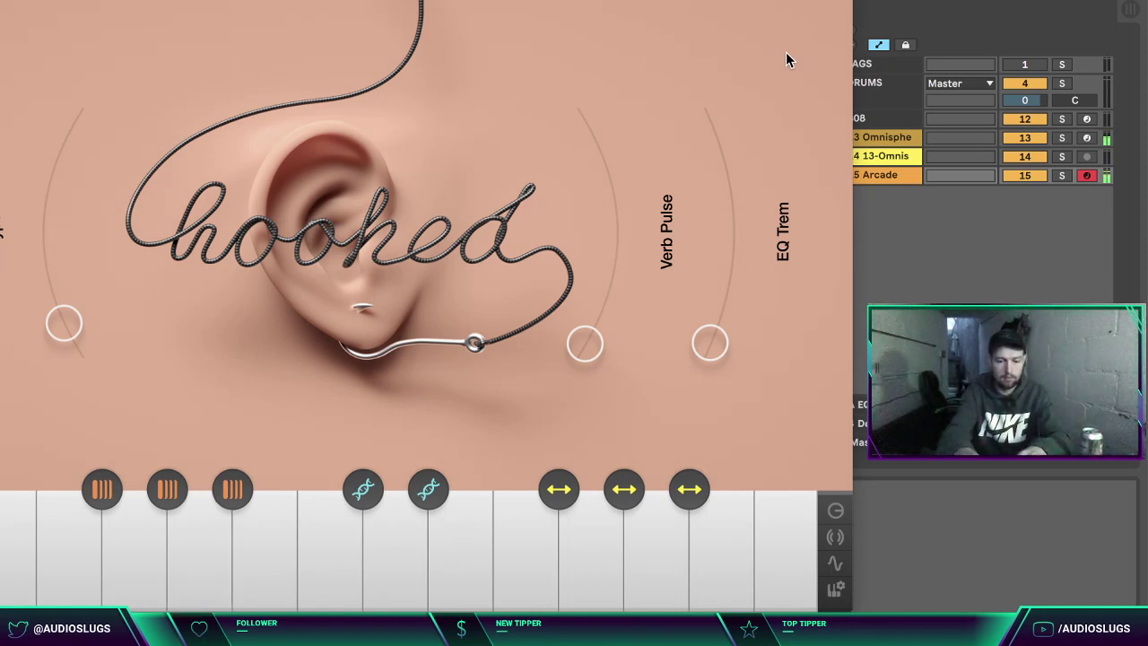
click(767, 2)
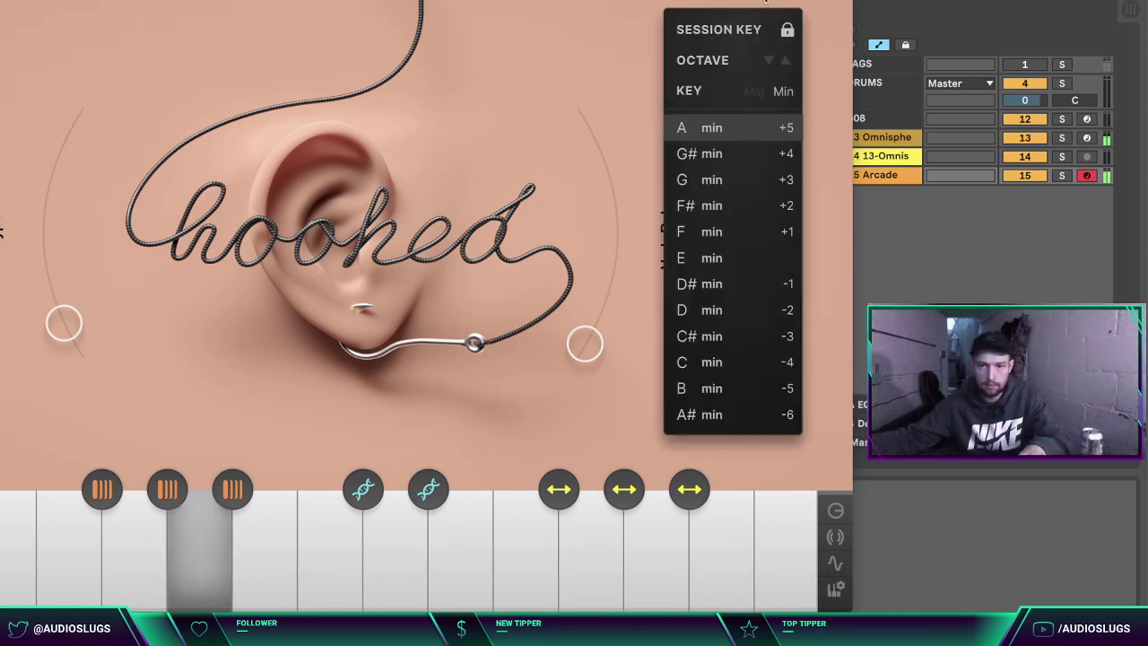
click(786, 61)
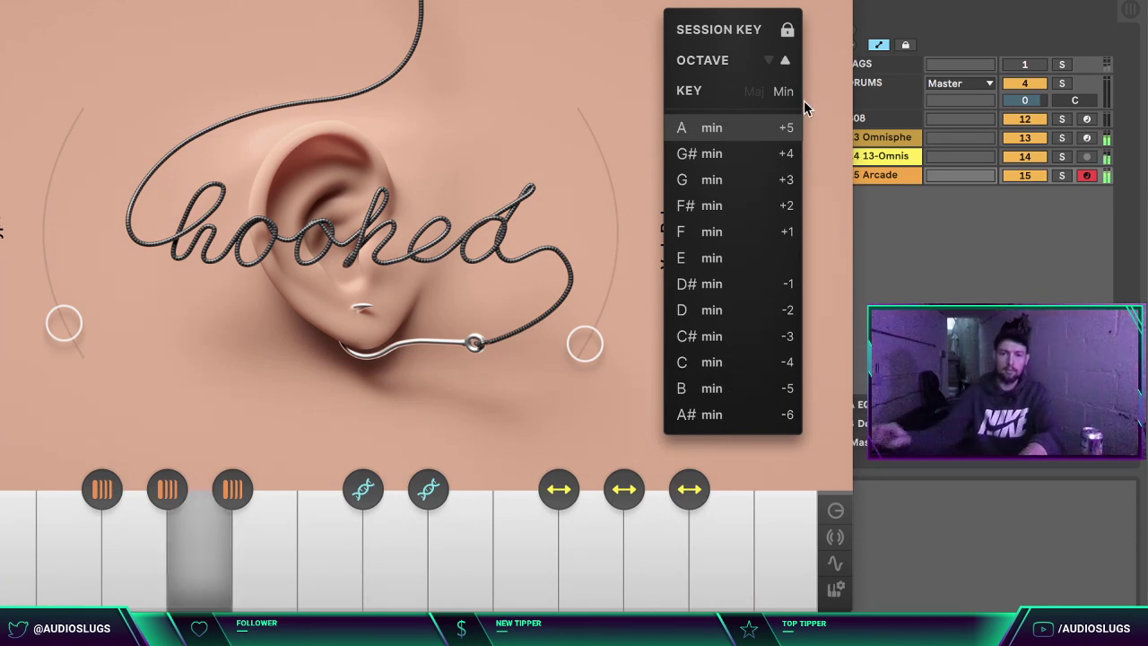
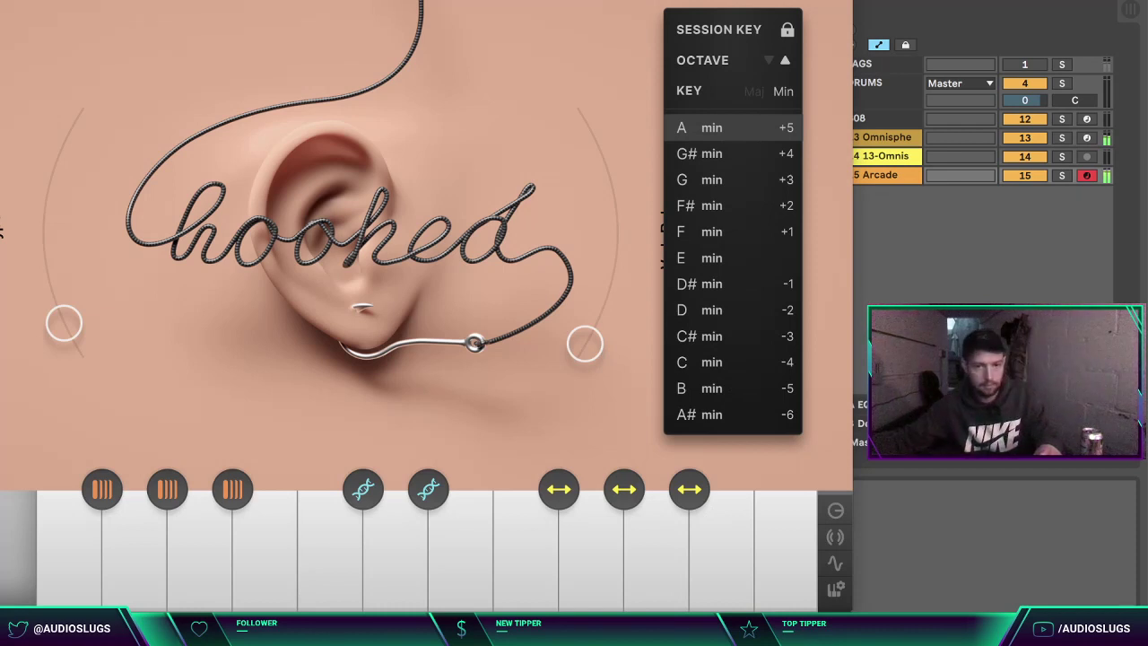
Step: Record an eight-bar Arcade part from bar 1, open the recorded clip's notes and play it back
key(Escape)
key(super+w)
key(space)
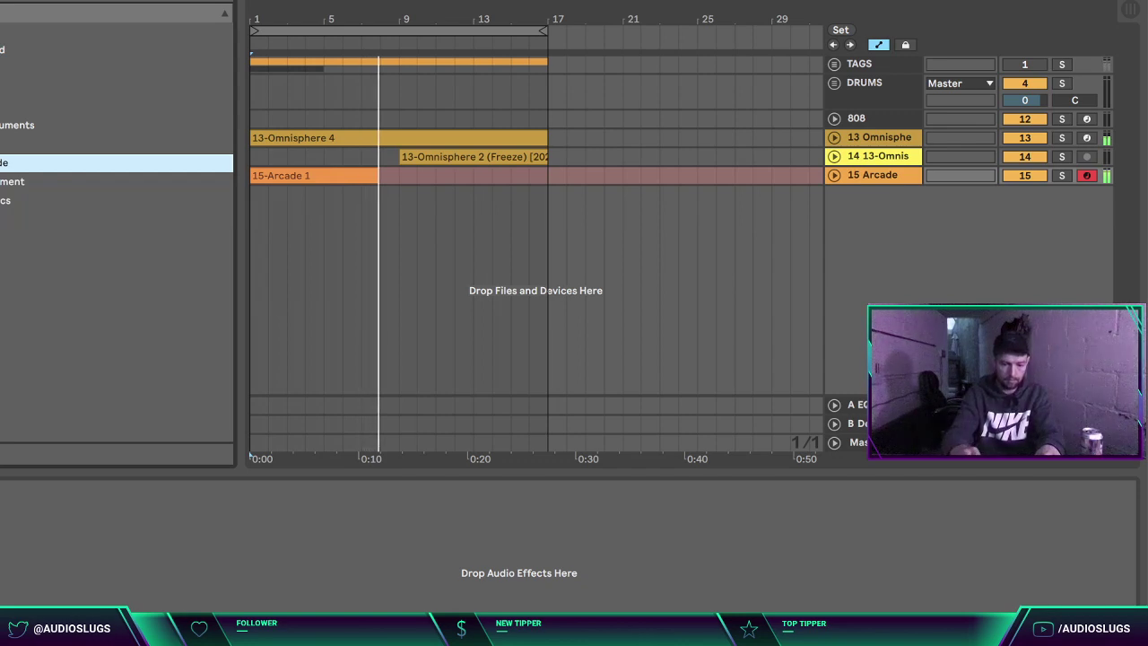
key(space)
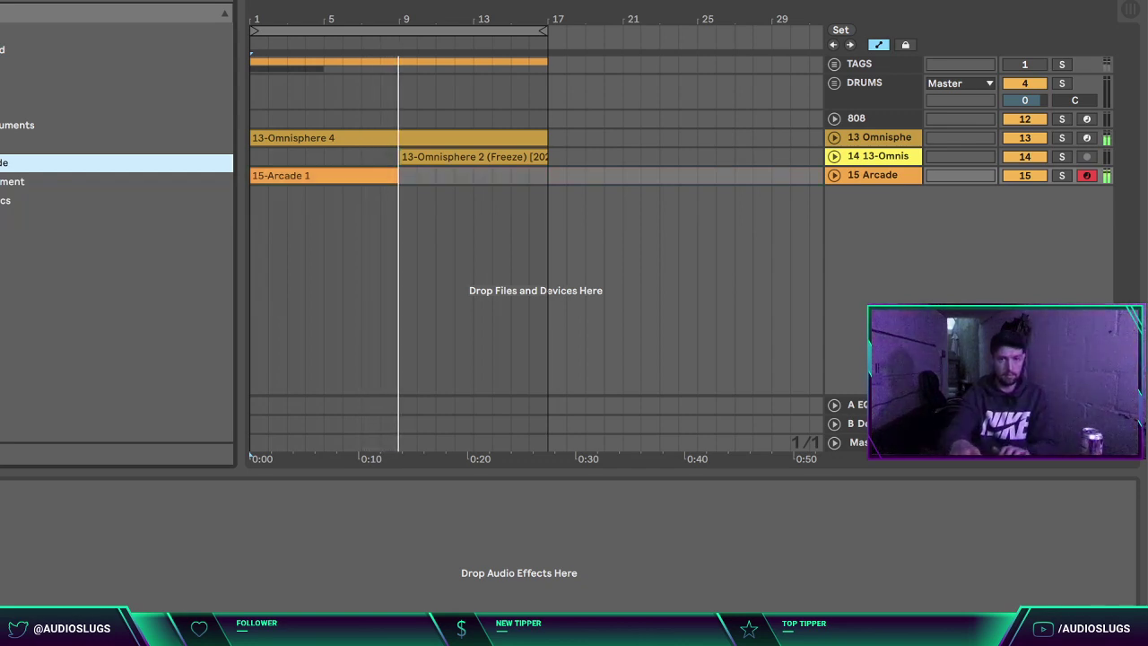
double_click(387, 175)
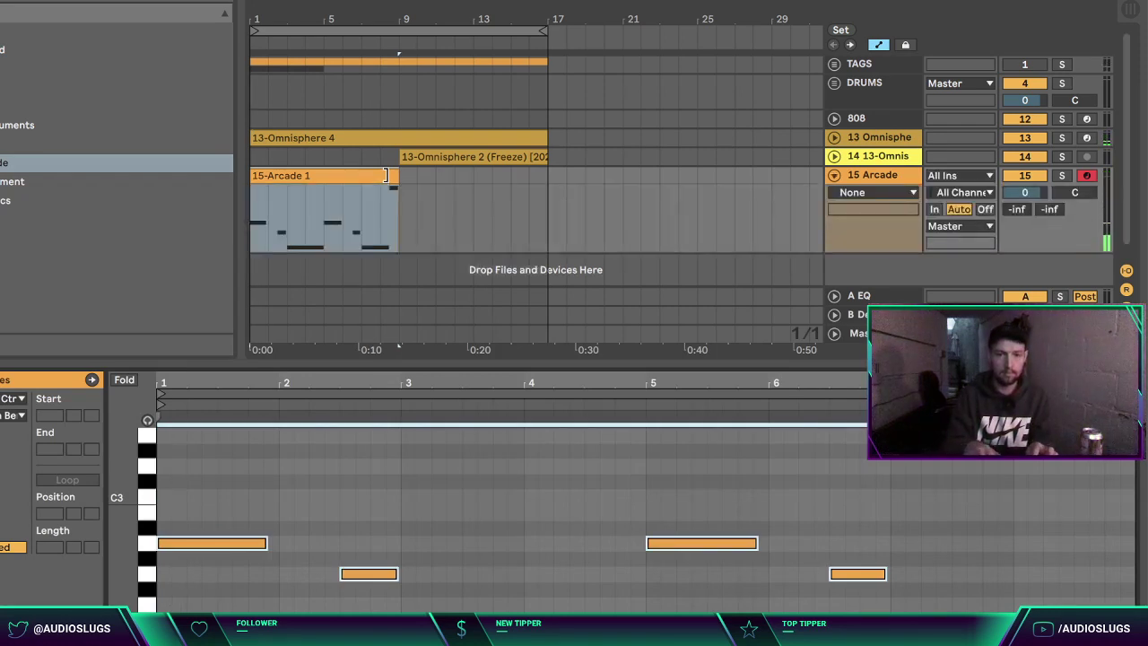
key(space)
click(416, 553)
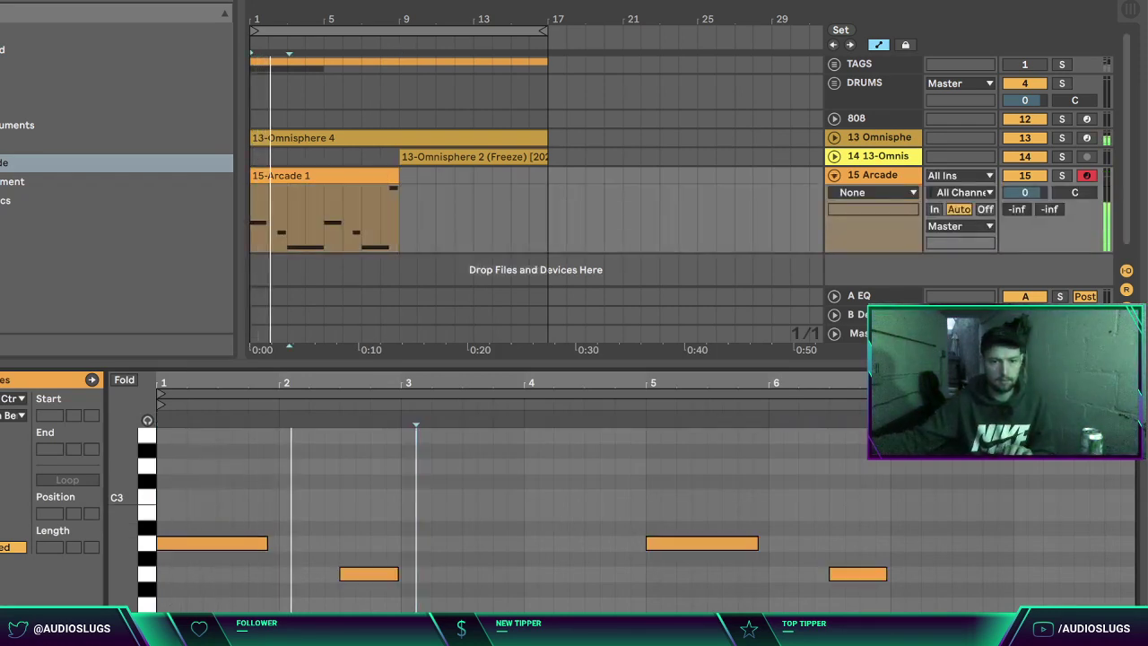
Step: Reopen the Arcade instrument and raise the Verb Pulse macro high, the EQ Trem macro slightly and the second macro moderately
key(shift+Tab)
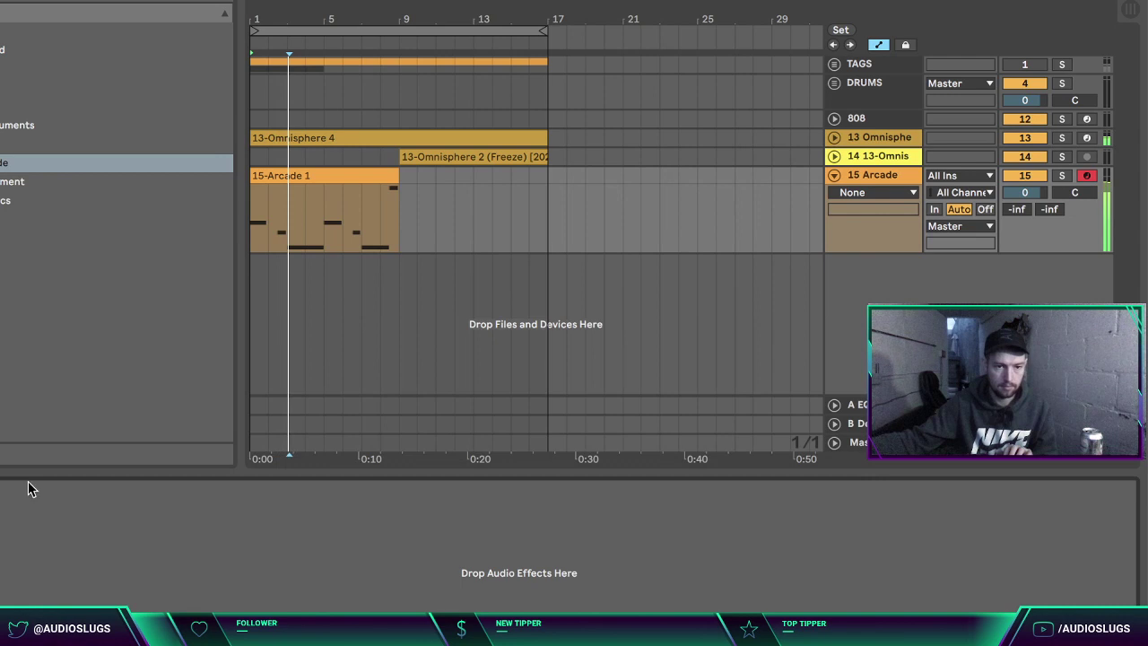
click(1, 491)
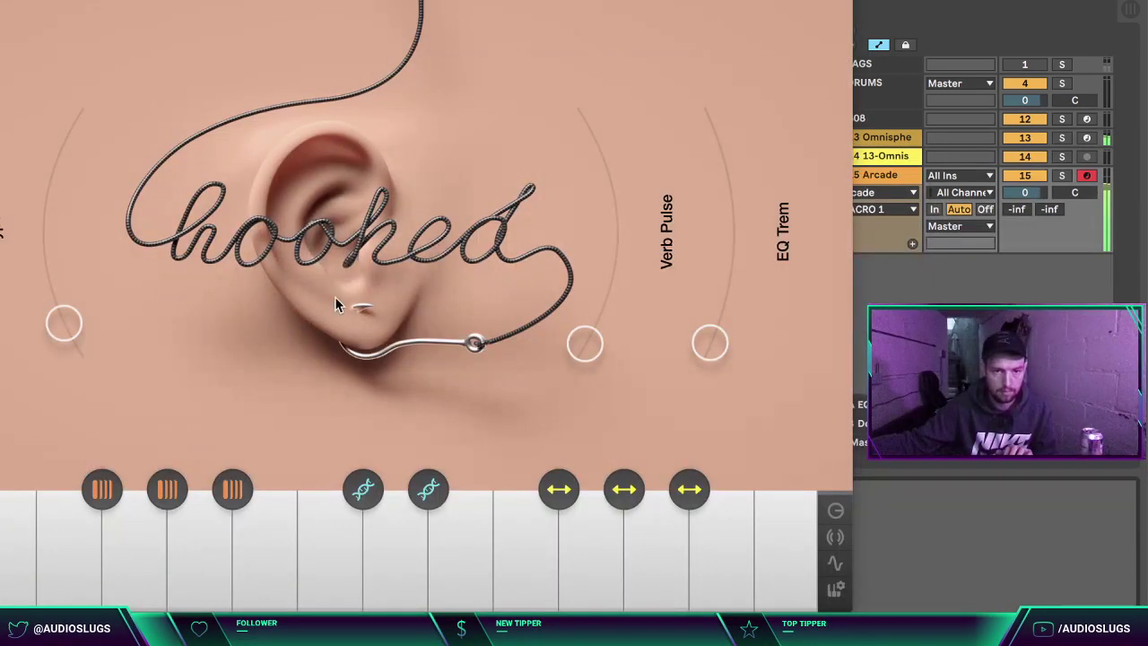
drag(588, 347, 599, 321)
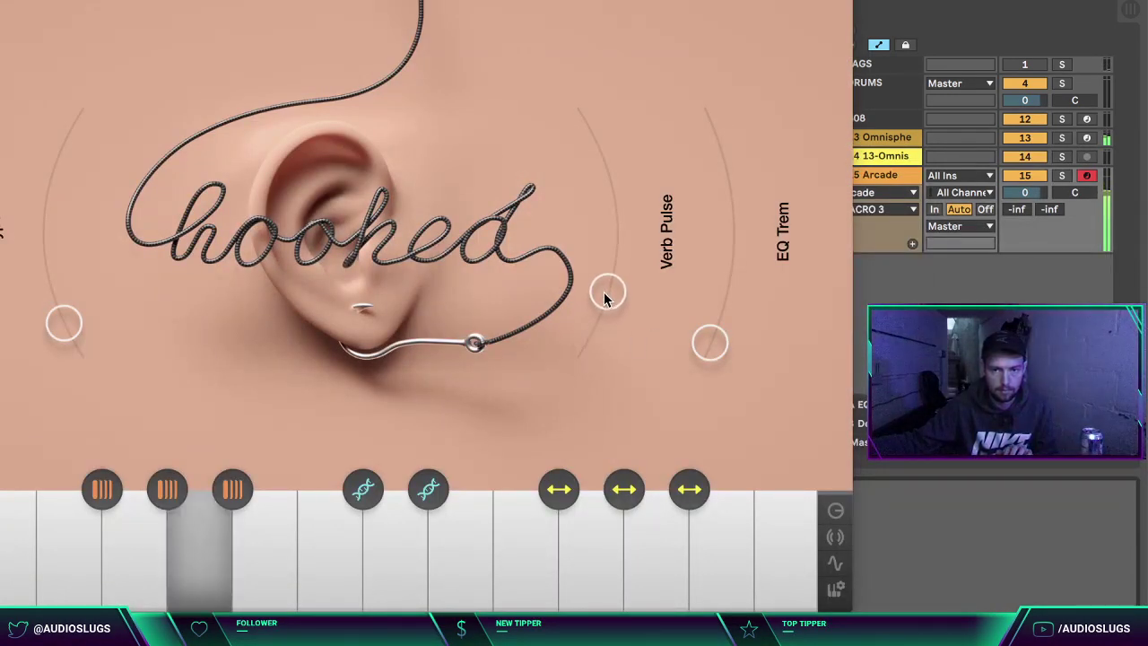
drag(613, 279, 613, 187)
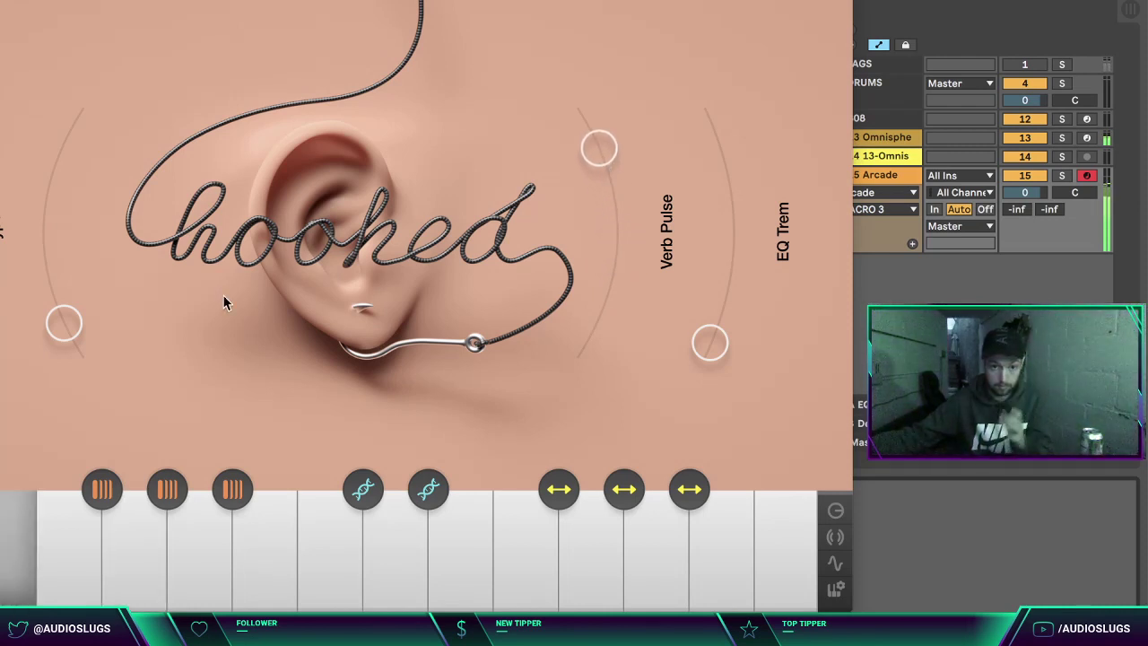
drag(52, 246, 49, 280)
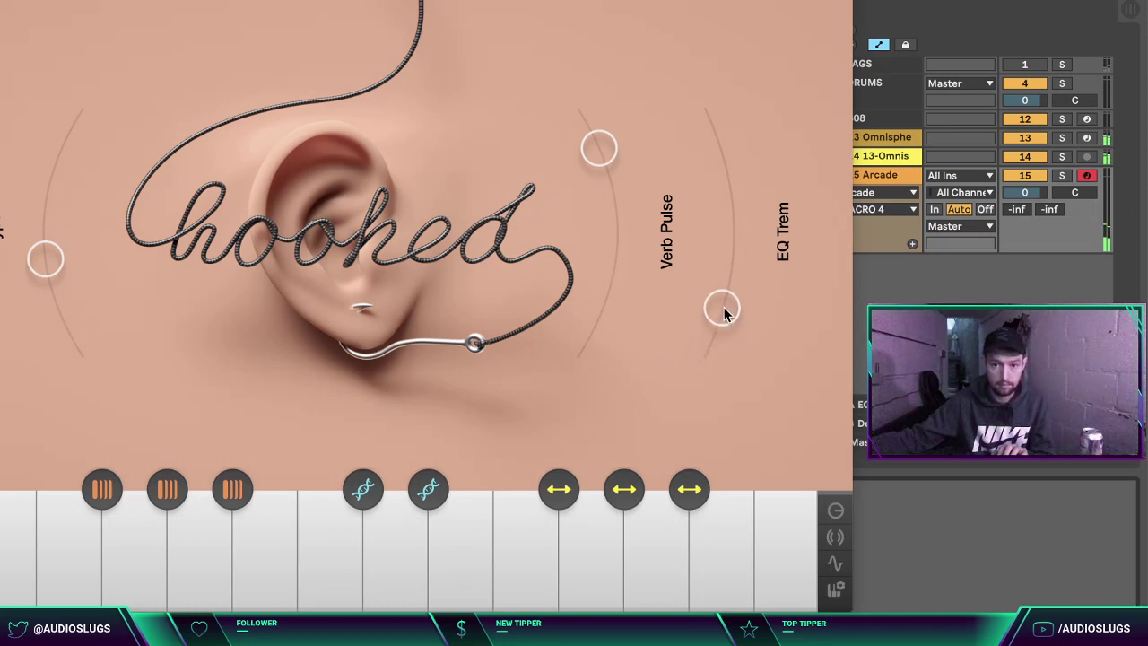
drag(729, 299, 735, 280)
mouse_move(724, 326)
mouse_down()
mouse_move(704, 344)
mouse_move(721, 322)
mouse_up()
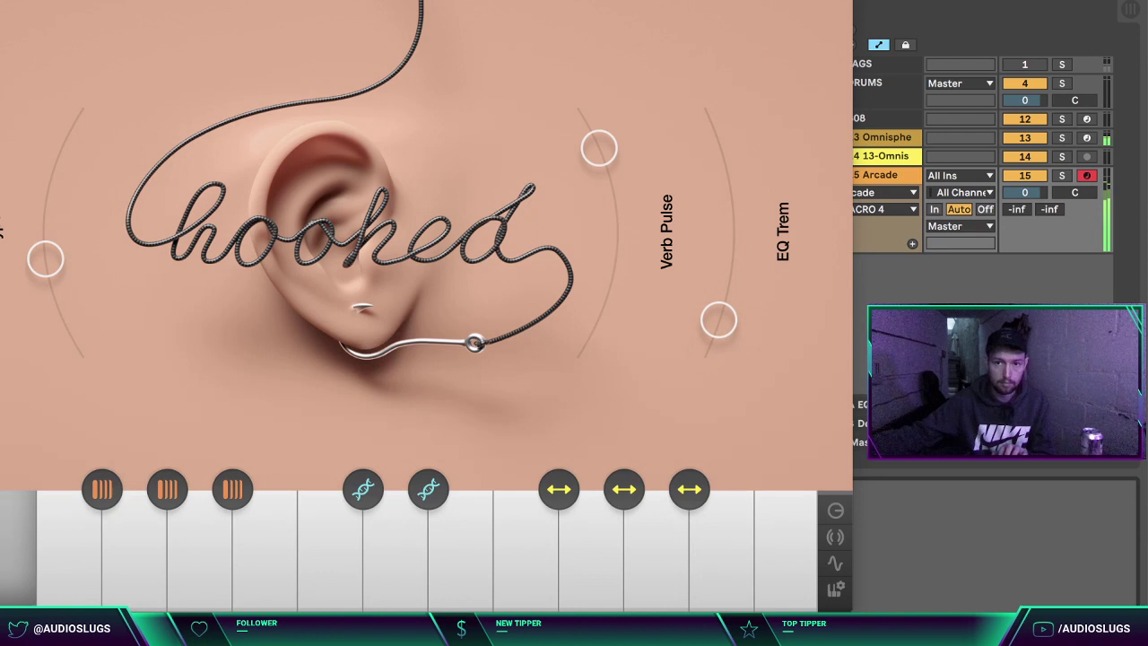
Step: Lower the Arcade kit's octave setting and set the Arcade track's volume to 2.2 dB
click(762, 2)
click(767, 65)
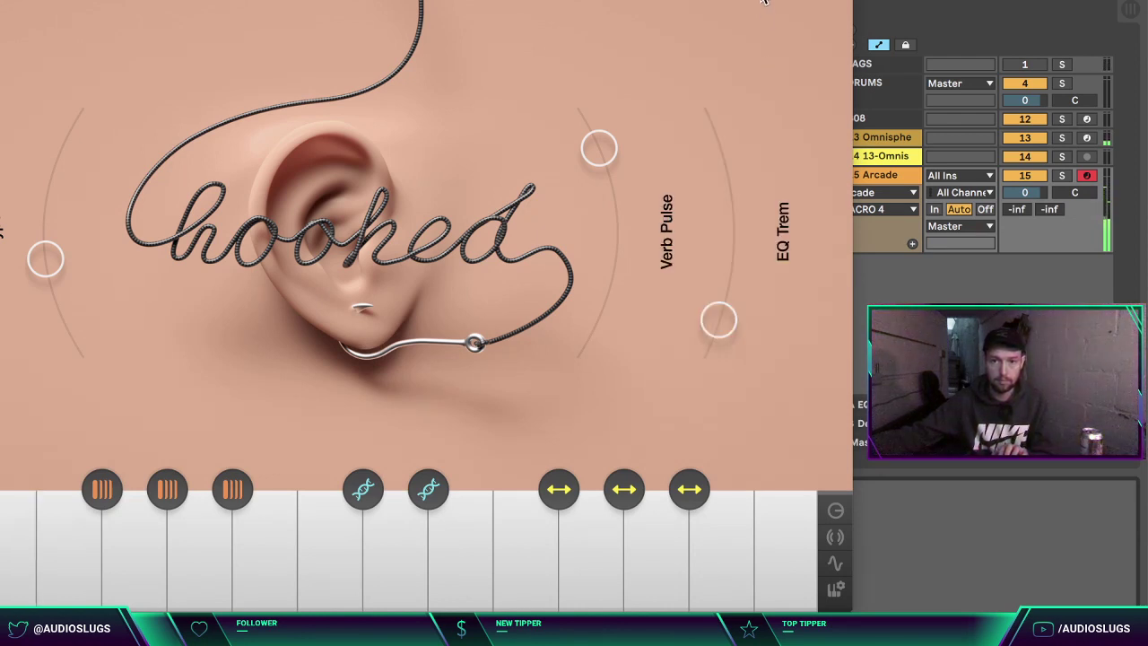
click(763, 2)
click(768, 64)
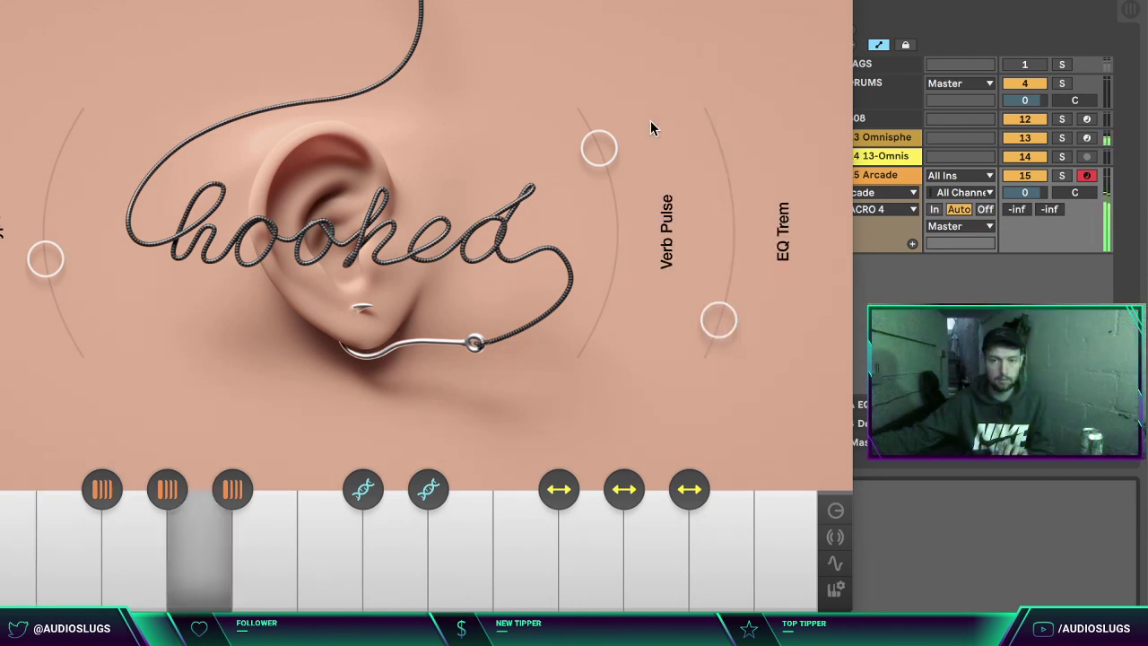
drag(1024, 192, 1025, 184)
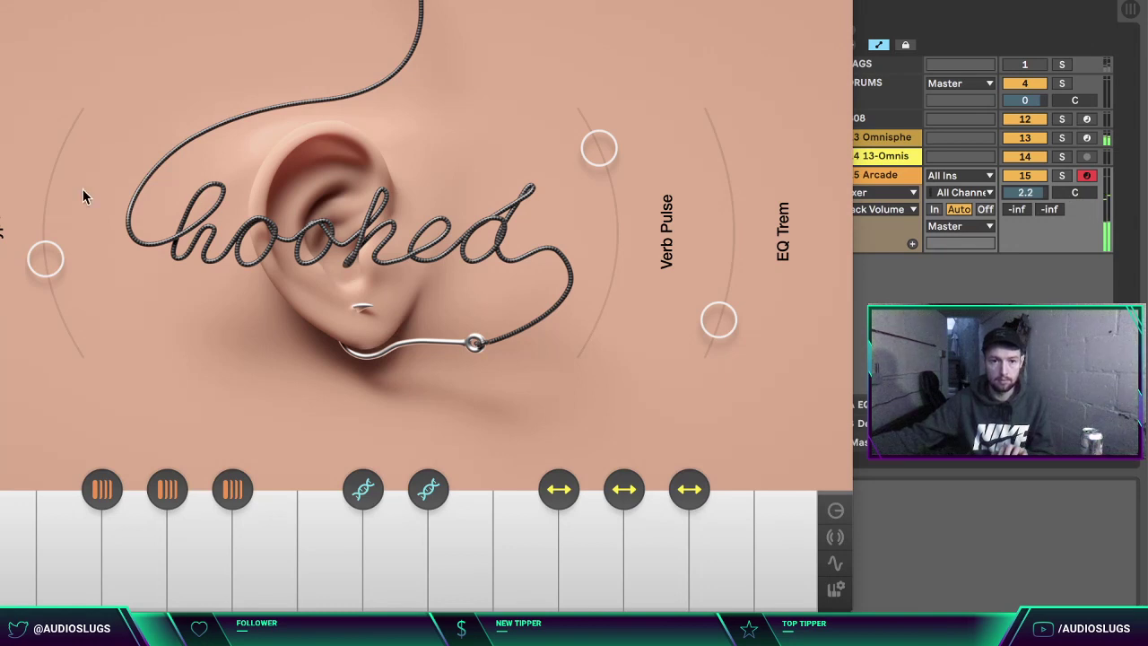
Step: Hide the Arcade window and duplicate the eight-bar Arcade clip so it also fills bars 9 to 17
key(super+alt+p)
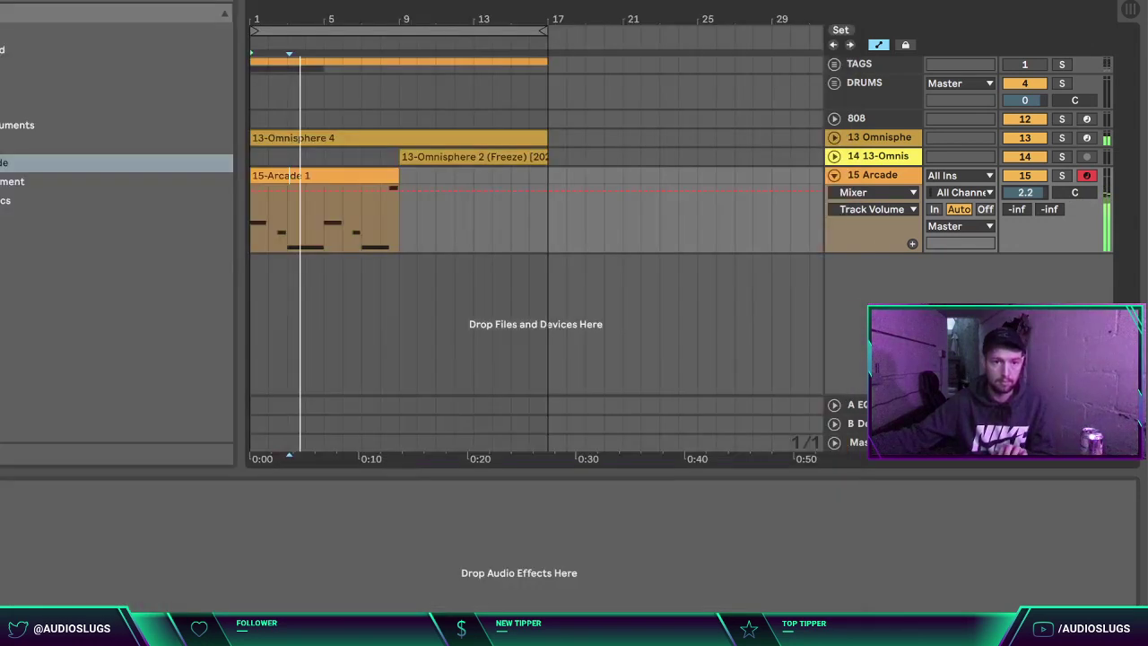
click(2, 143)
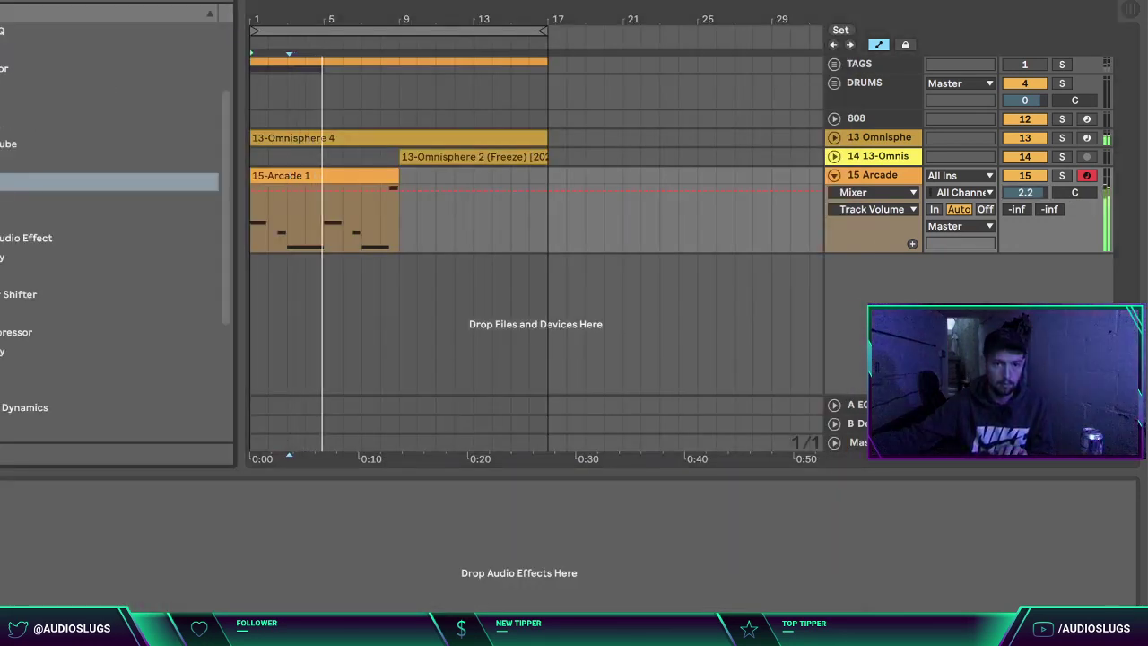
click(390, 182)
key(super+d)
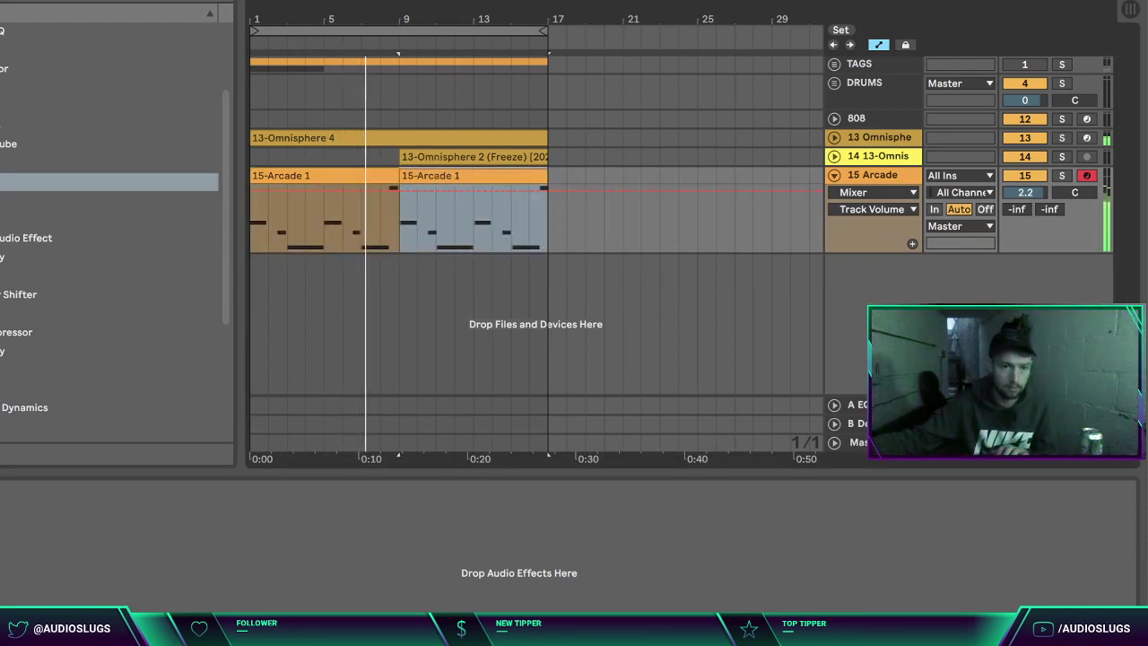
Step: Add a Reverb to the Arcade track with High quality, and increase its decay time and dry/wet amount
scroll(37, 289, down, 3)
double_click(9, 413)
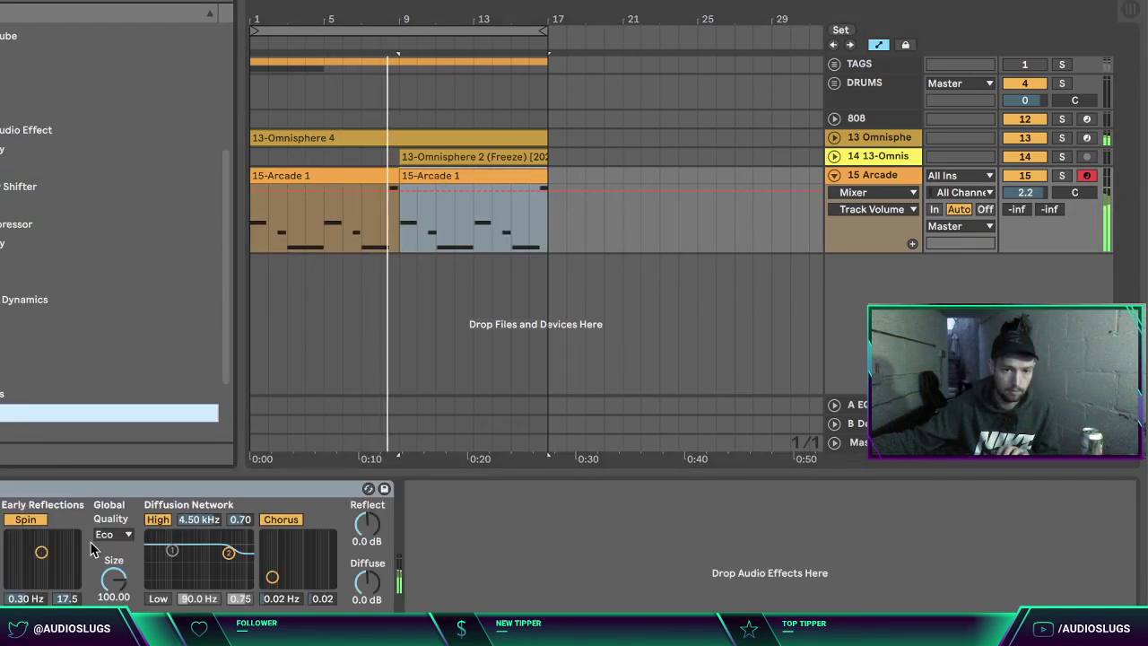
click(113, 535)
click(114, 578)
drag(162, 638, 162, 626)
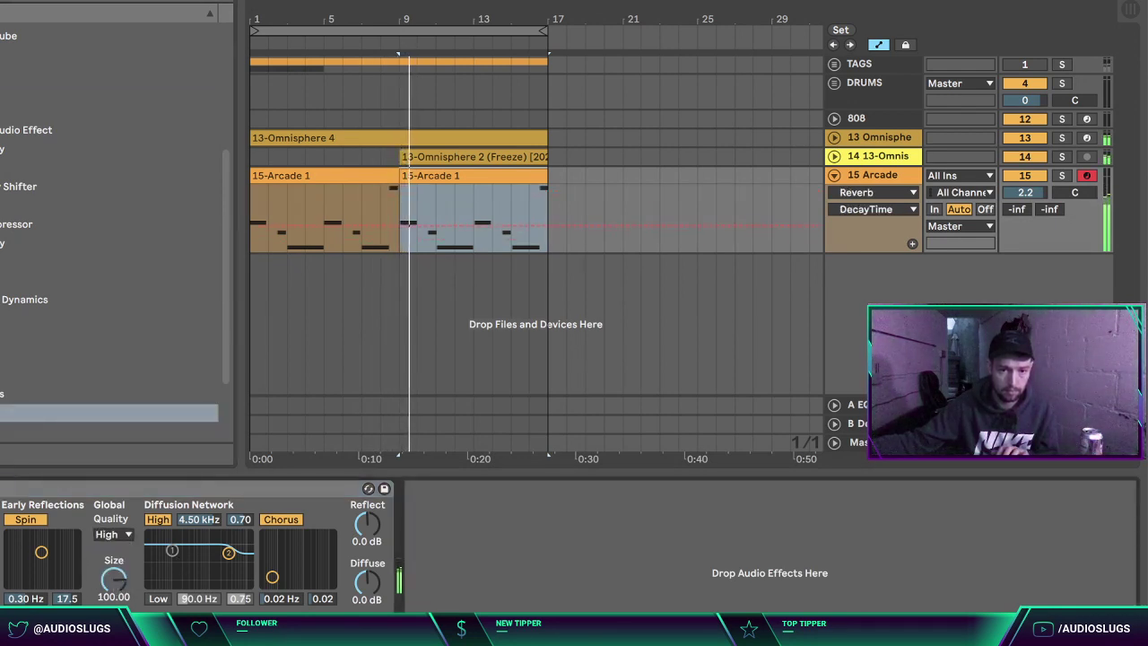
drag(366, 639, 366, 622)
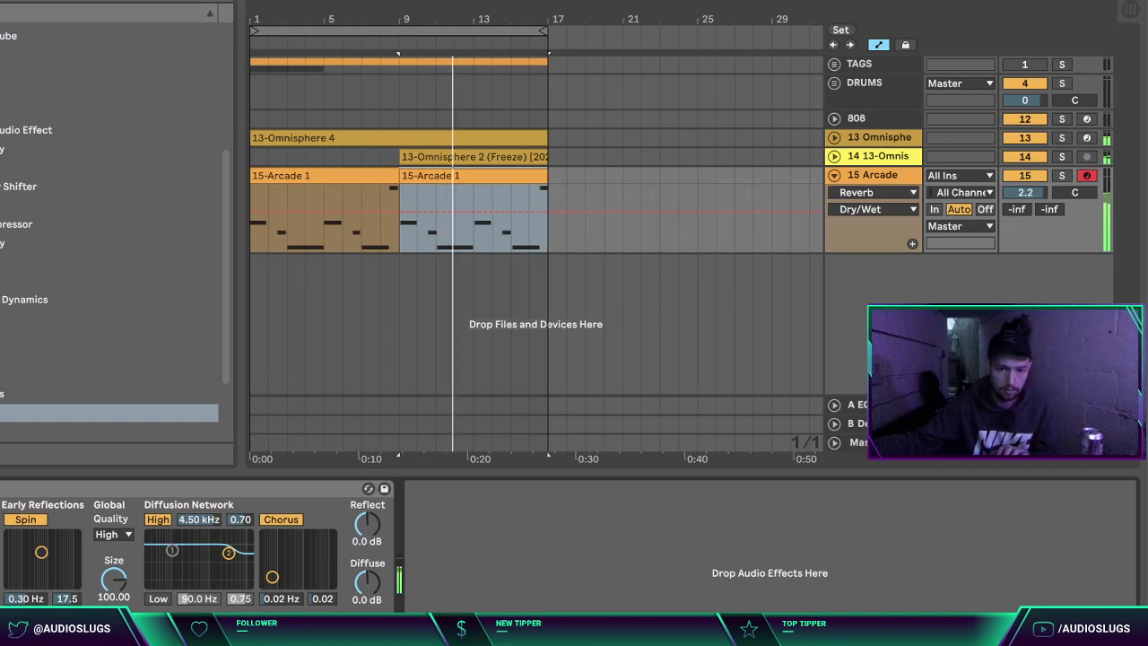
Step: Check the Arcade kit's session key, set the Arcade track's volume to 1.6 dB and collapse the track
drag(1024, 192, 1024, 204)
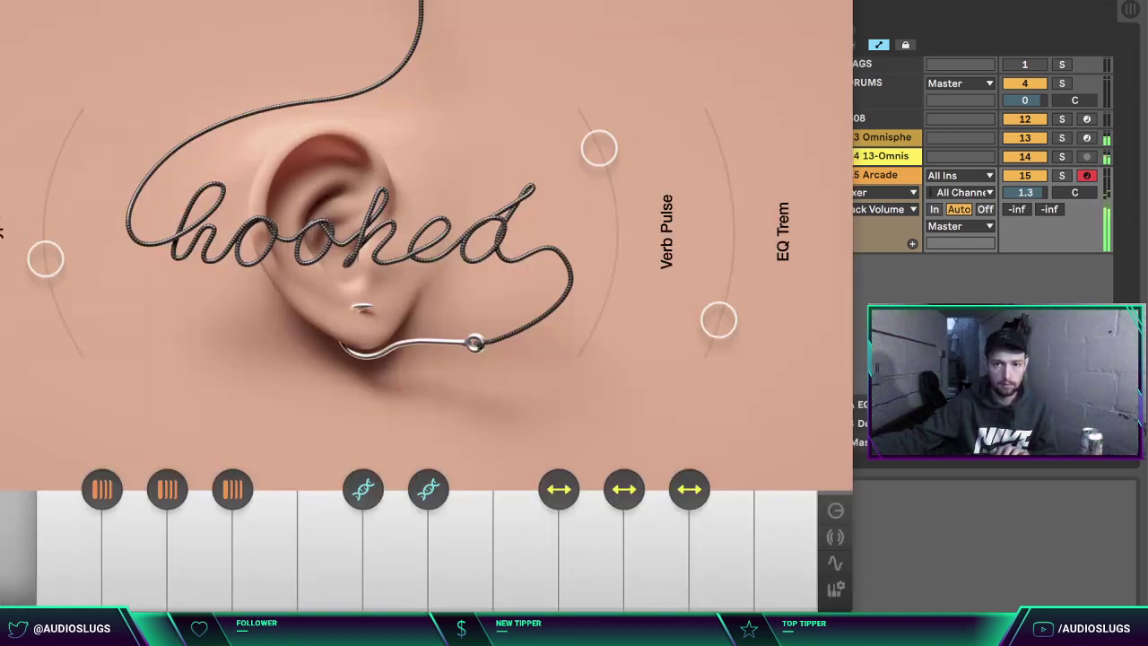
click(764, 52)
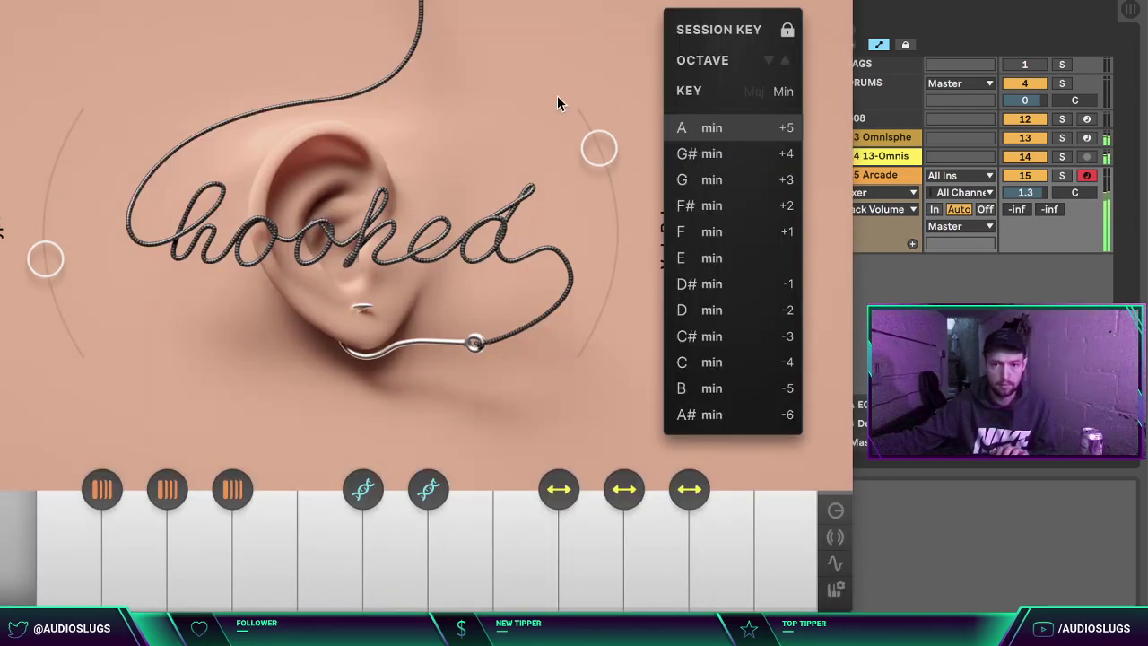
click(1, 1)
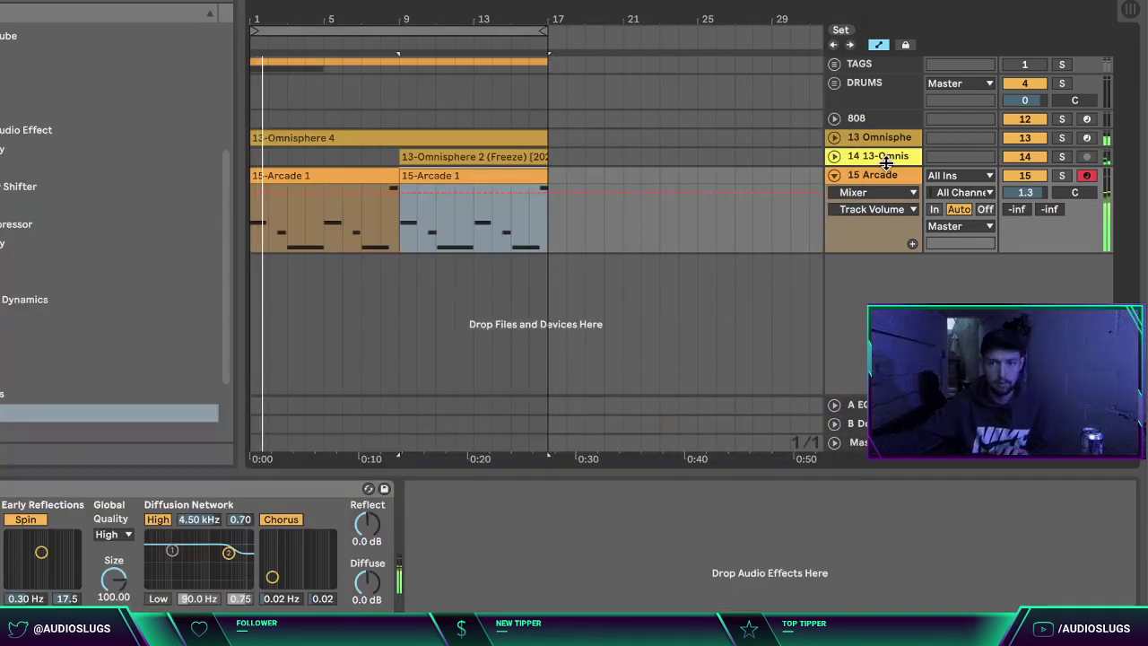
drag(1029, 185, 1029, 179)
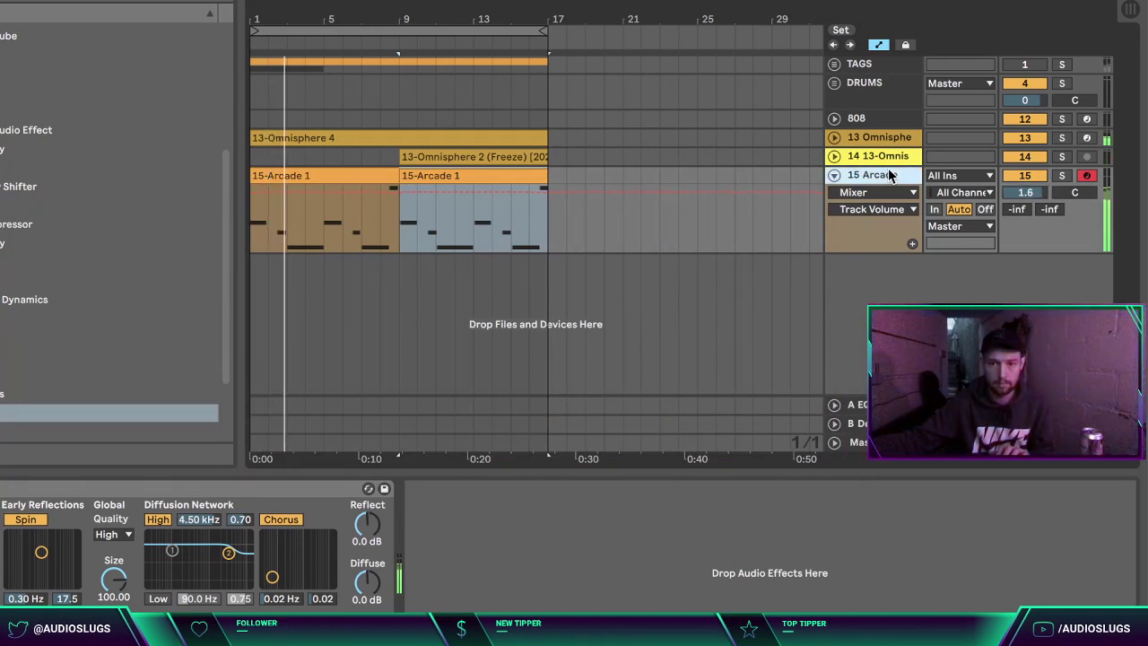
click(835, 175)
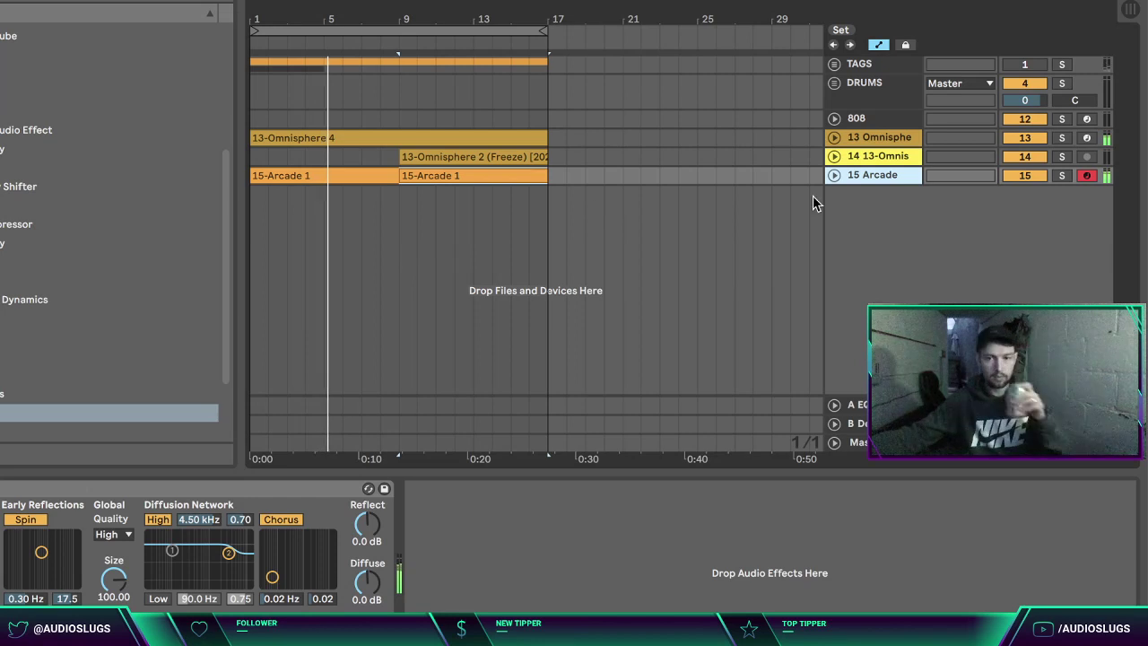
click(834, 175)
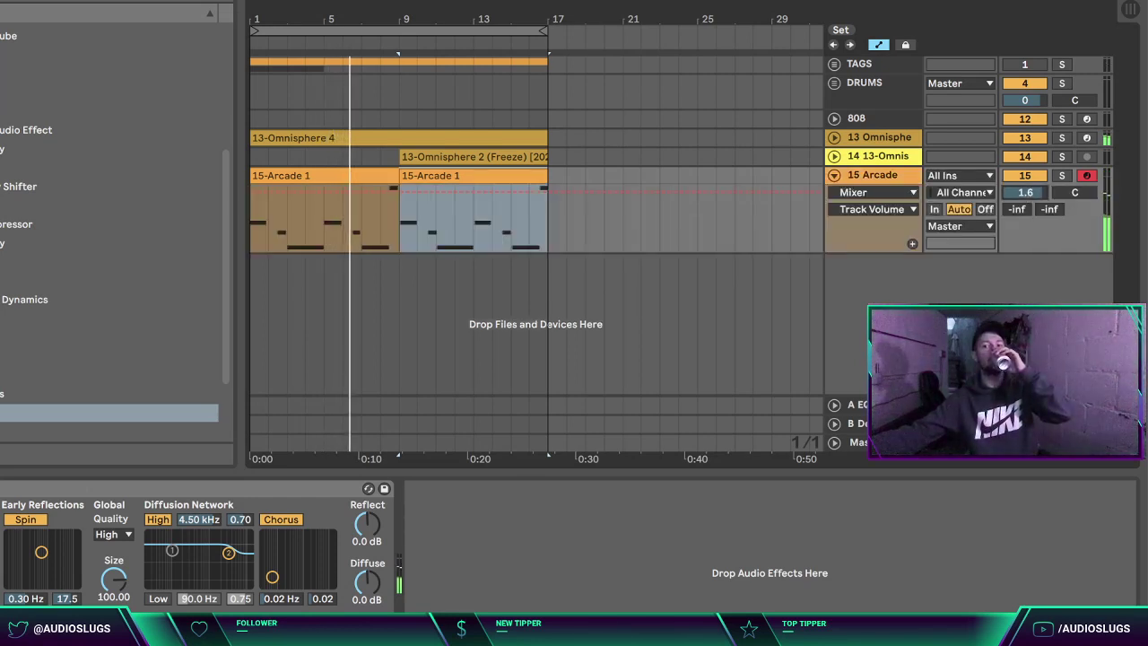
click(870, 175)
click(834, 174)
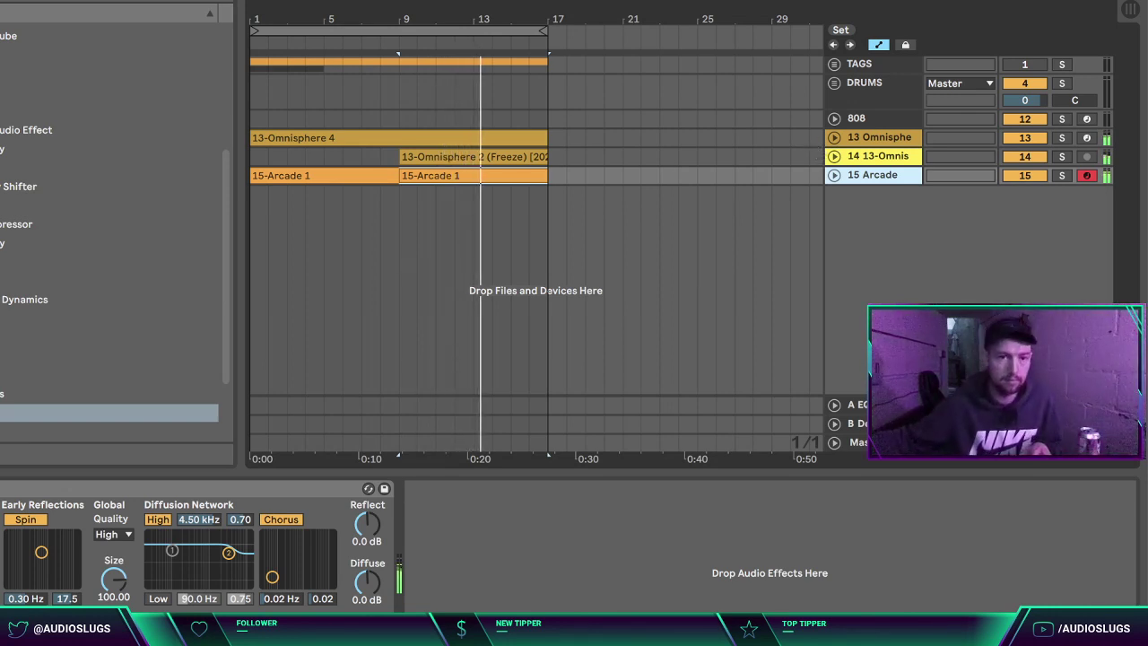
Step: Browse the loop and one-shot sample folders for another melodic sound
click(2, 340)
click(2, 359)
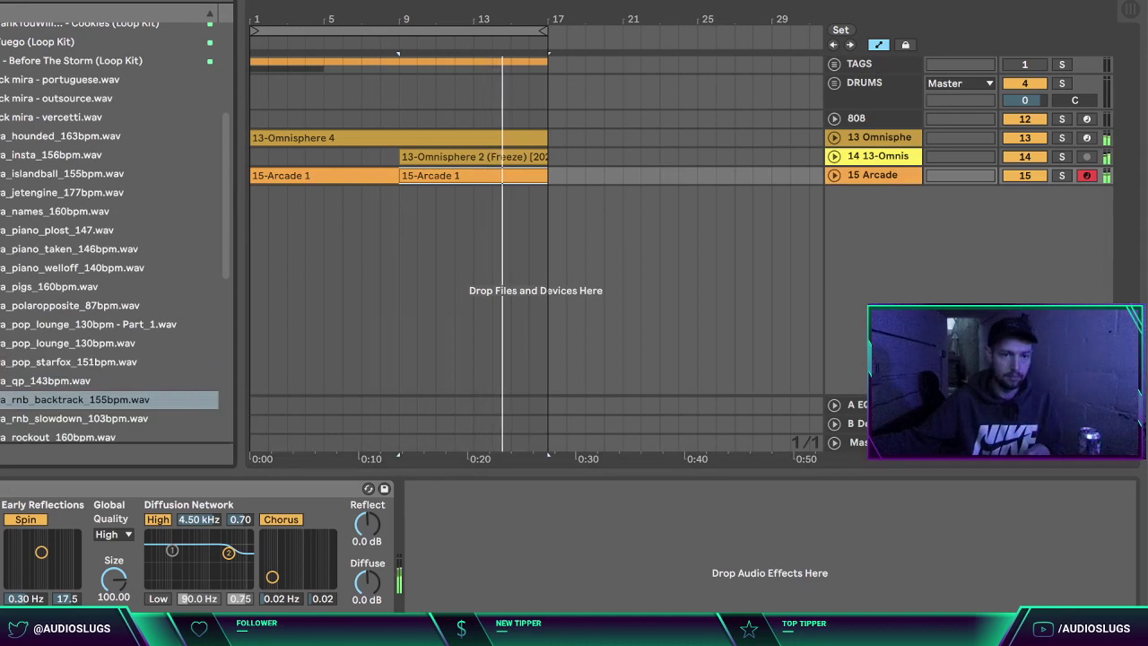
click(2, 377)
click(2, 65)
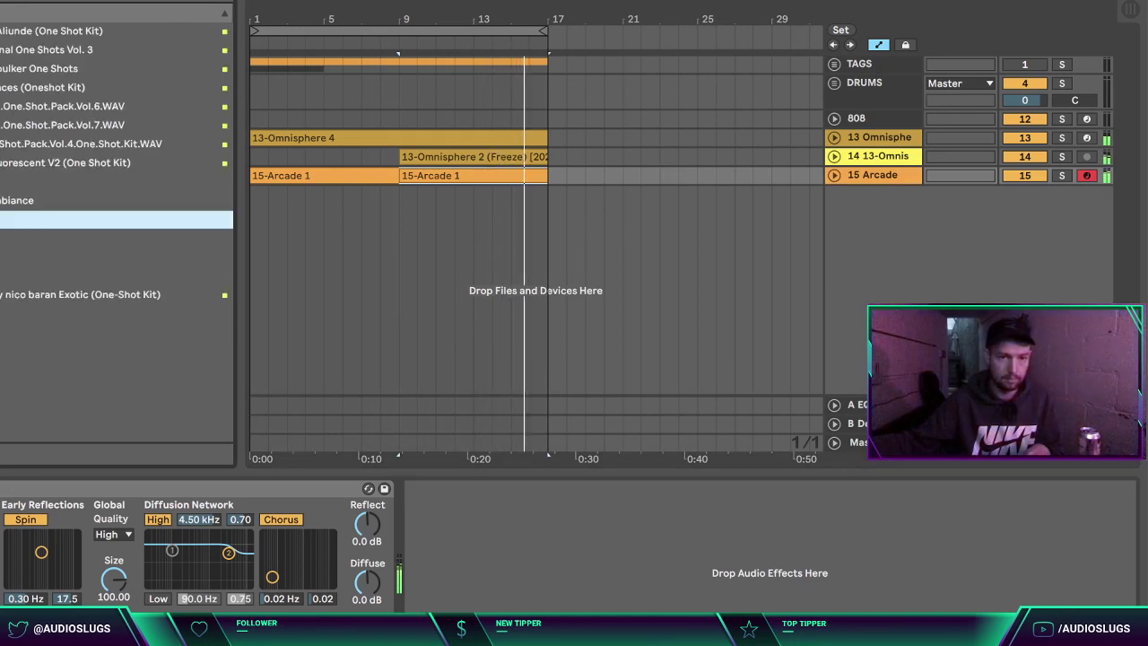
click(2, 294)
scroll(3, 357, down, 1)
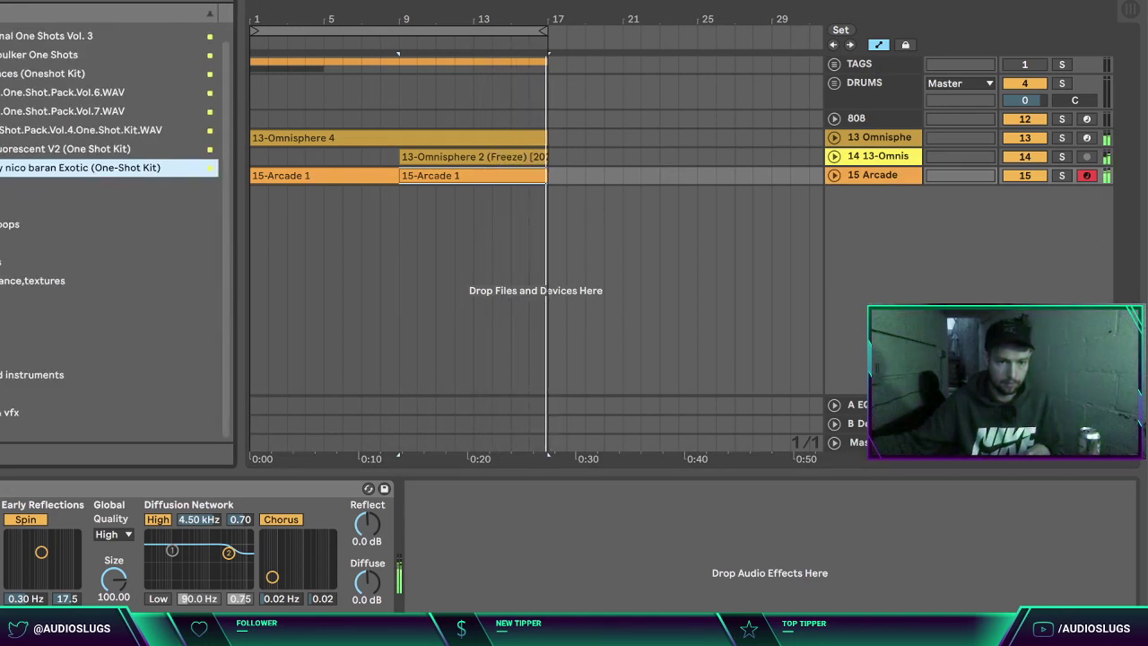
click(1, 432)
scroll(22, 335, down, 5)
click(2, 134)
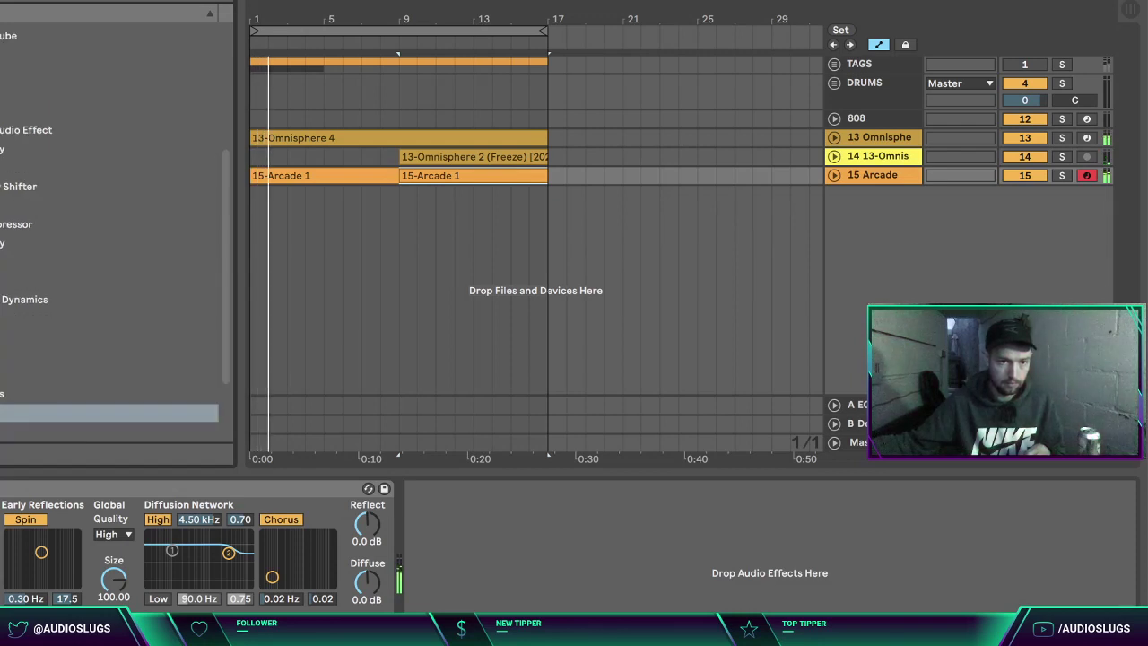
Step: Add an empty Simpler on a new track below the Arcade track
click(2, 116)
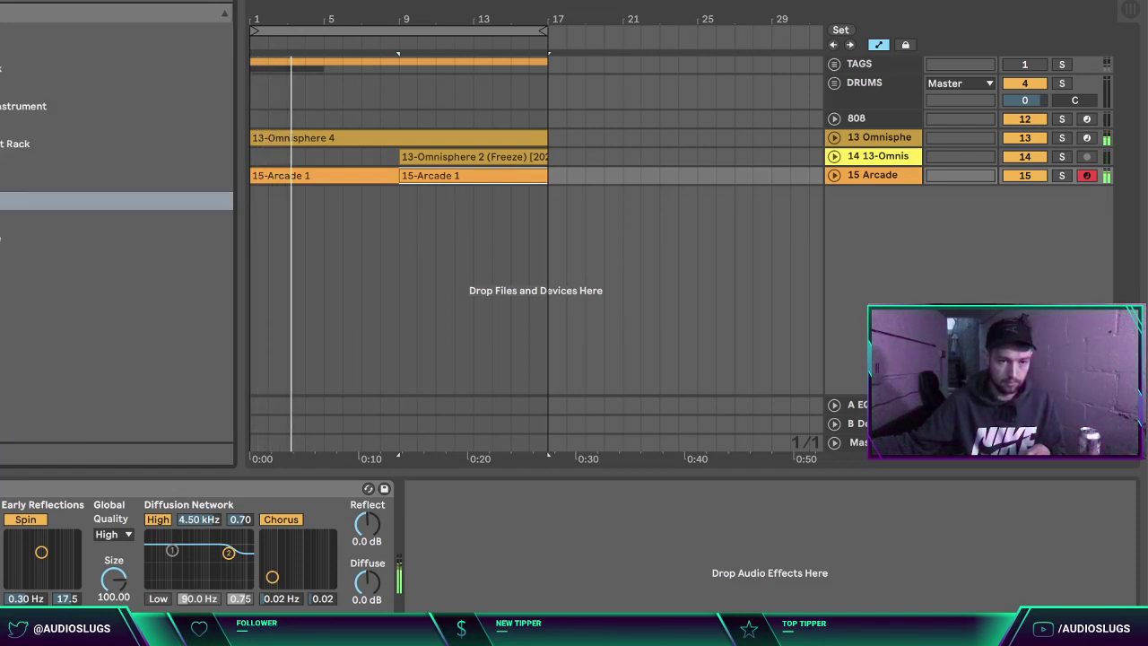
click(1, 201)
drag(2, 201, 360, 259)
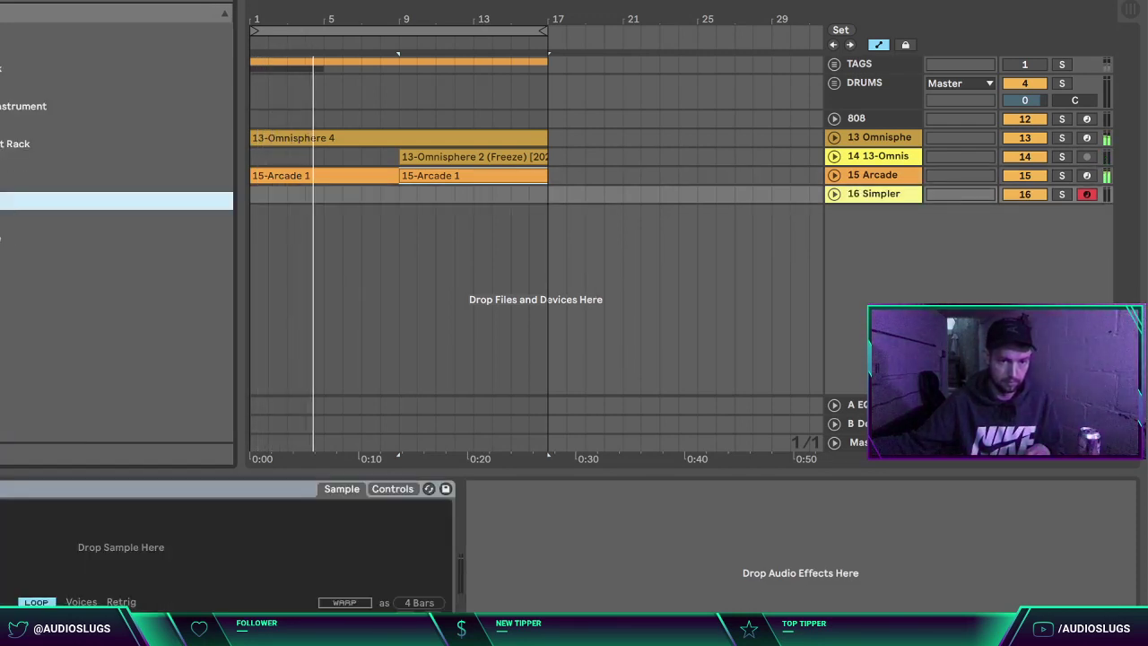
Step: Preview the flute one-shots and load peru flute.wav into the Simpler
click(2, 341)
click(22, 264)
click(24, 280)
click(28, 301)
click(30, 321)
click(29, 357)
click(34, 375)
click(11, 359)
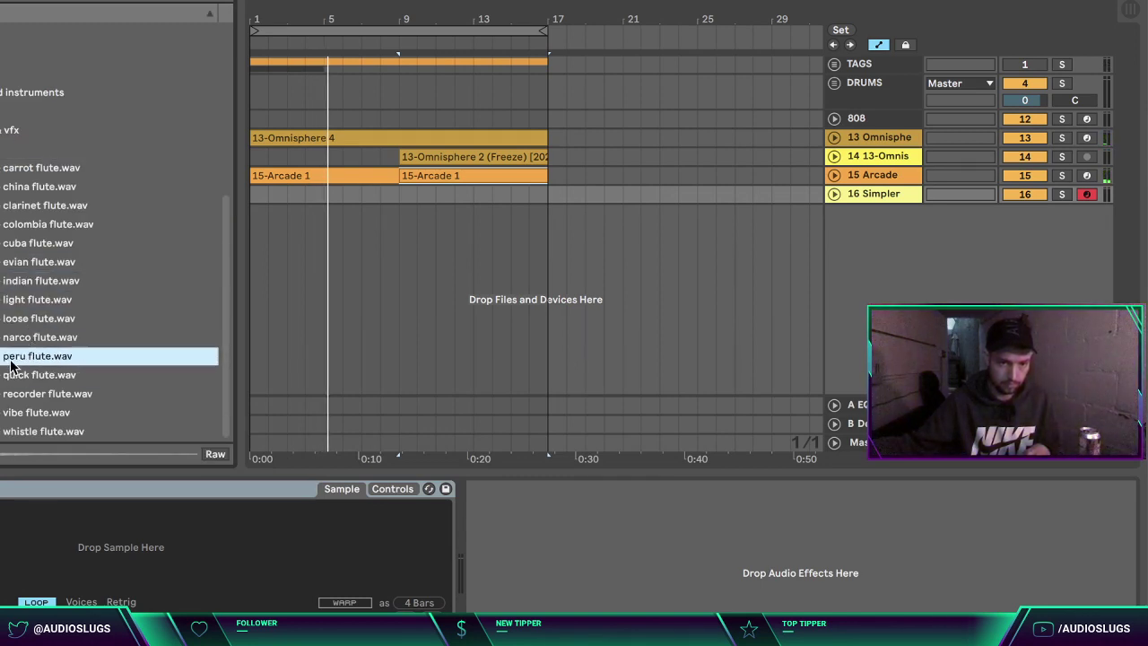
drag(48, 566, 48, 566)
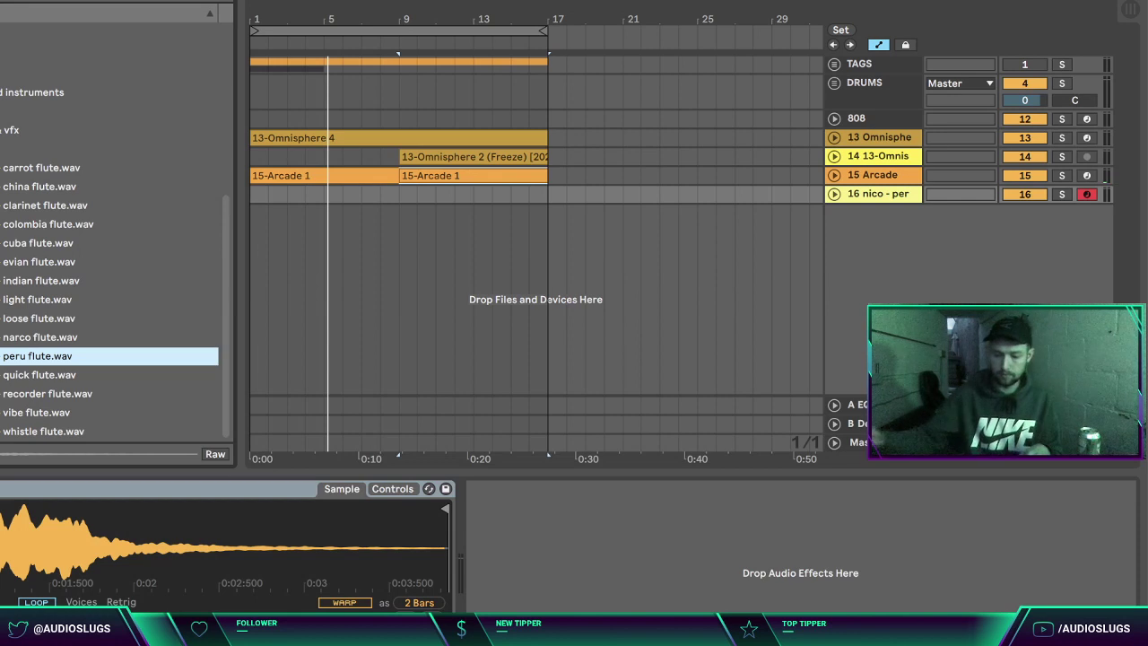
Step: Try the light, narco and quick flute samples in the Simpler against the looping arrangement
key(space)
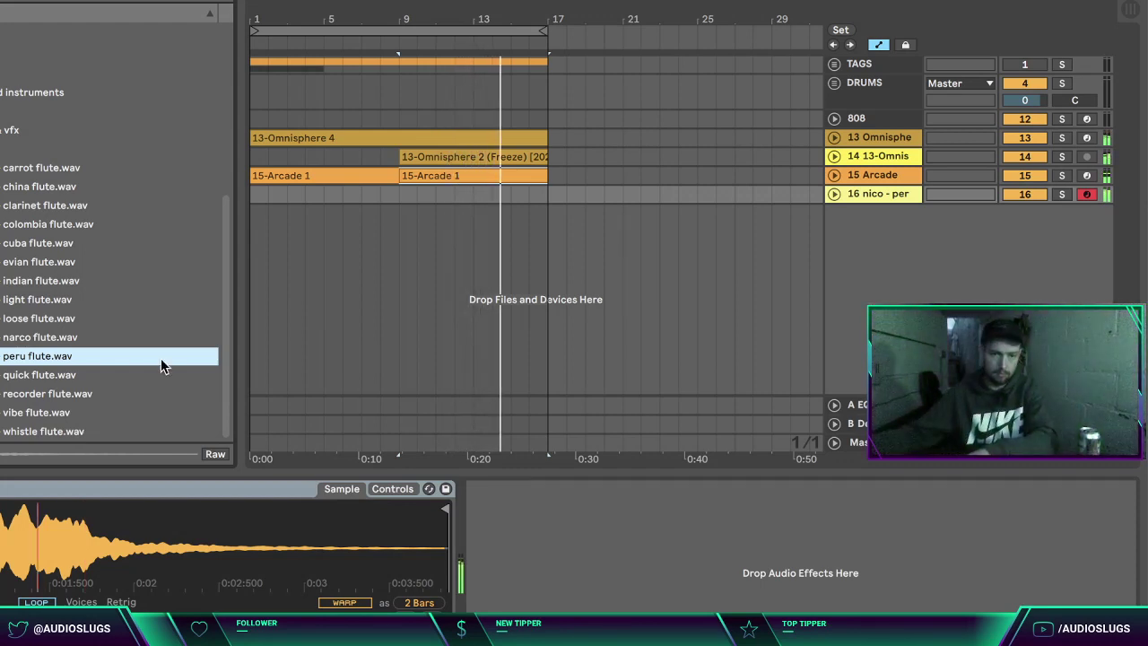
click(64, 300)
click(50, 318)
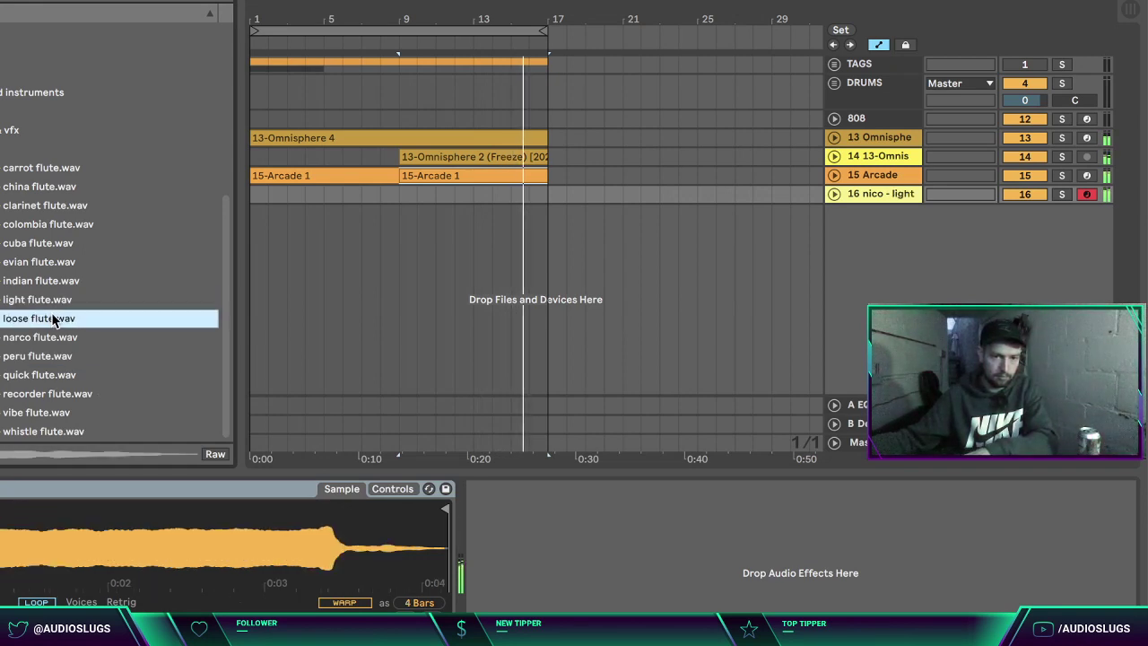
click(48, 338)
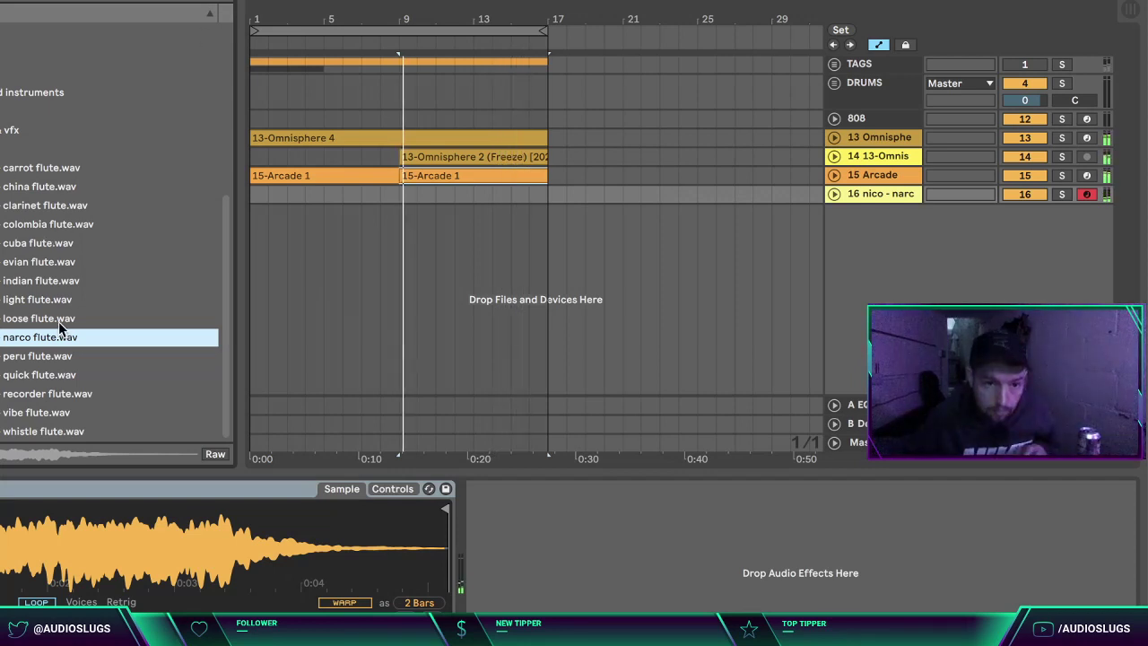
click(50, 359)
click(47, 386)
click(14, 378)
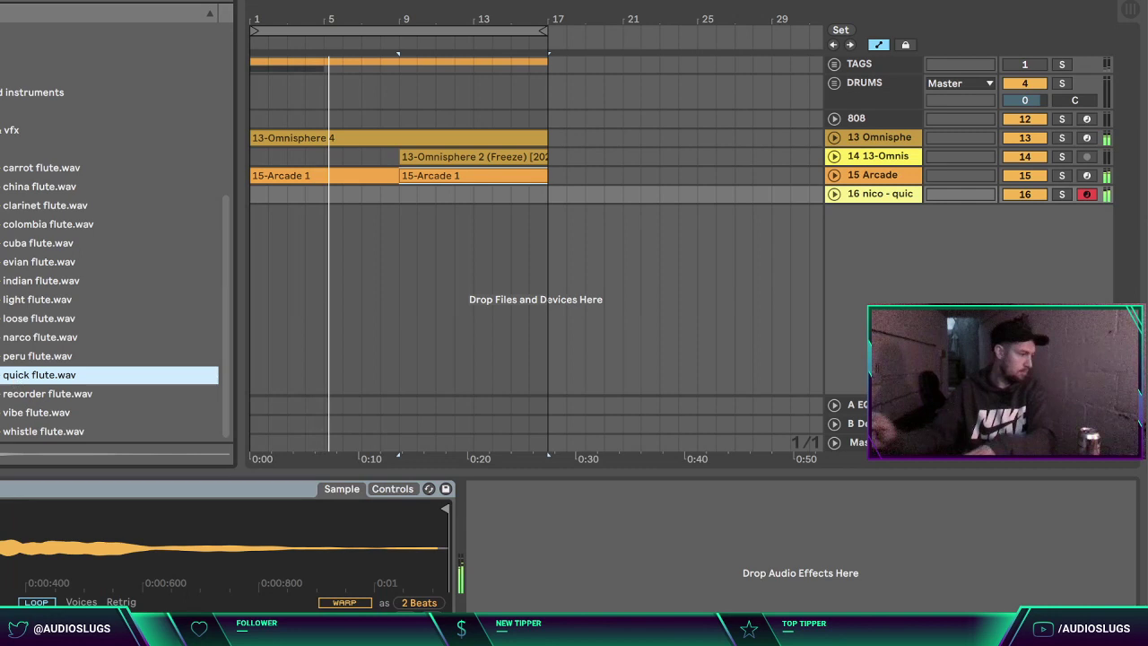
Step: Preview more of the flute samples and load vibe flute.wav into the Simpler
click(26, 357)
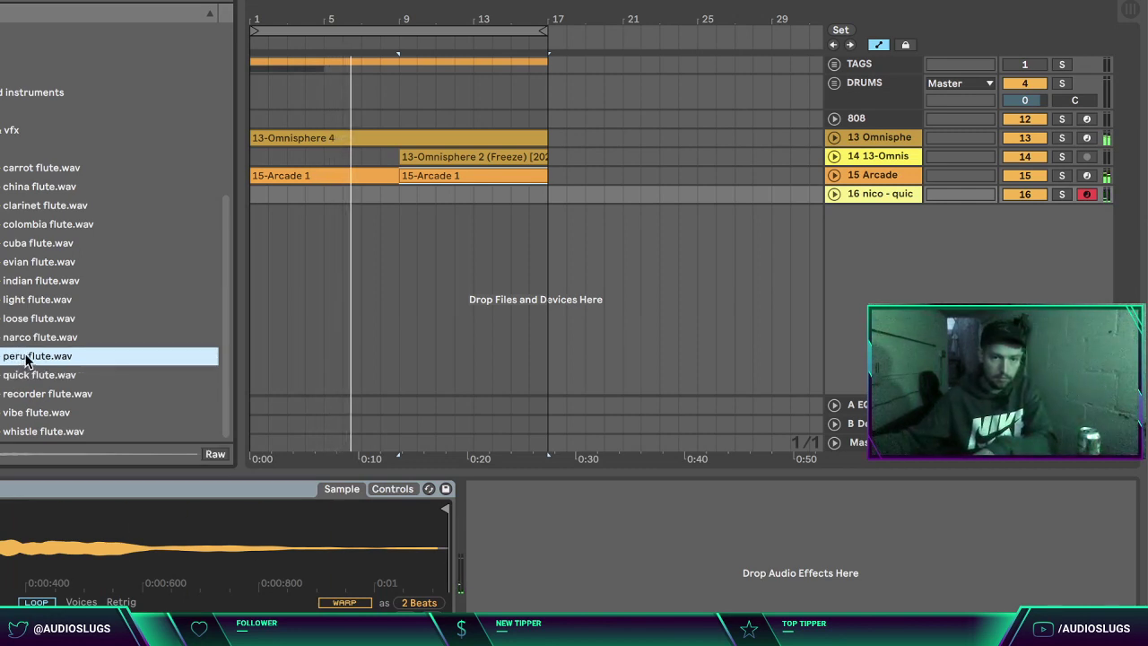
click(32, 318)
click(39, 301)
click(43, 285)
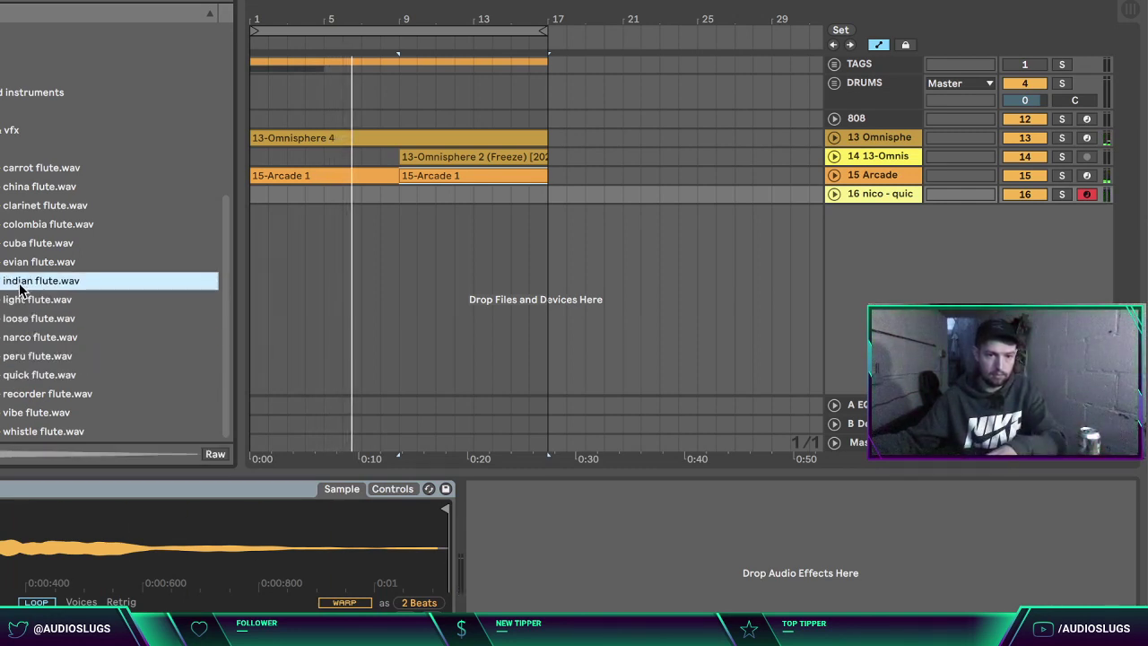
click(54, 395)
click(59, 413)
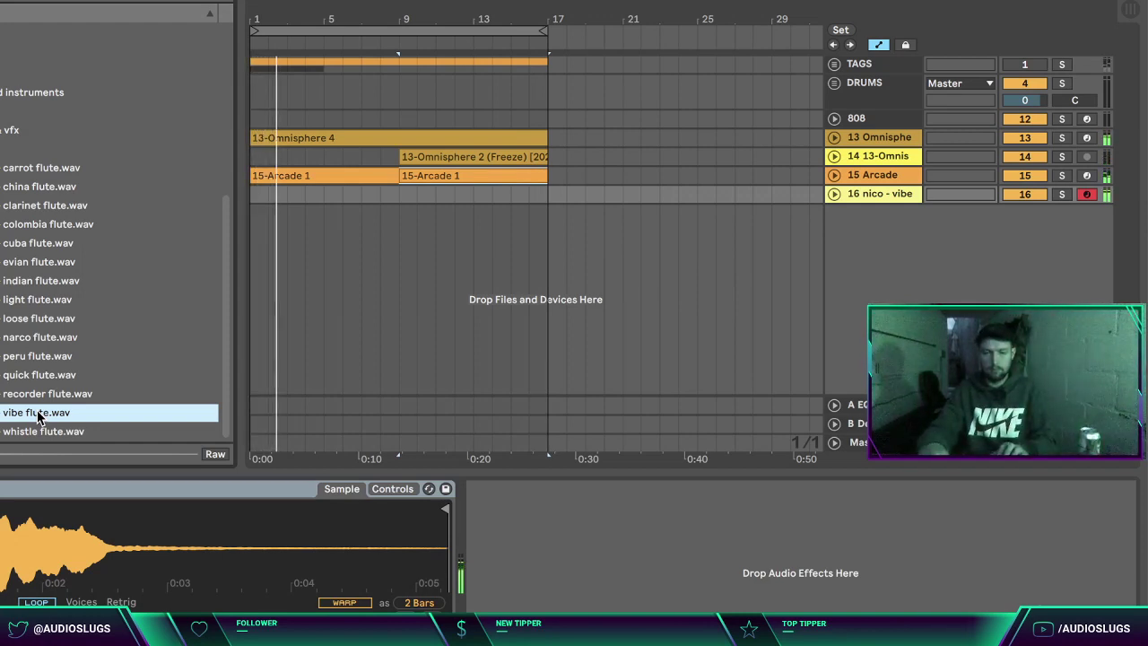
Step: Record a vibe flute melody from bar 1 and trim its clip to four bars
key(space)
key(space)
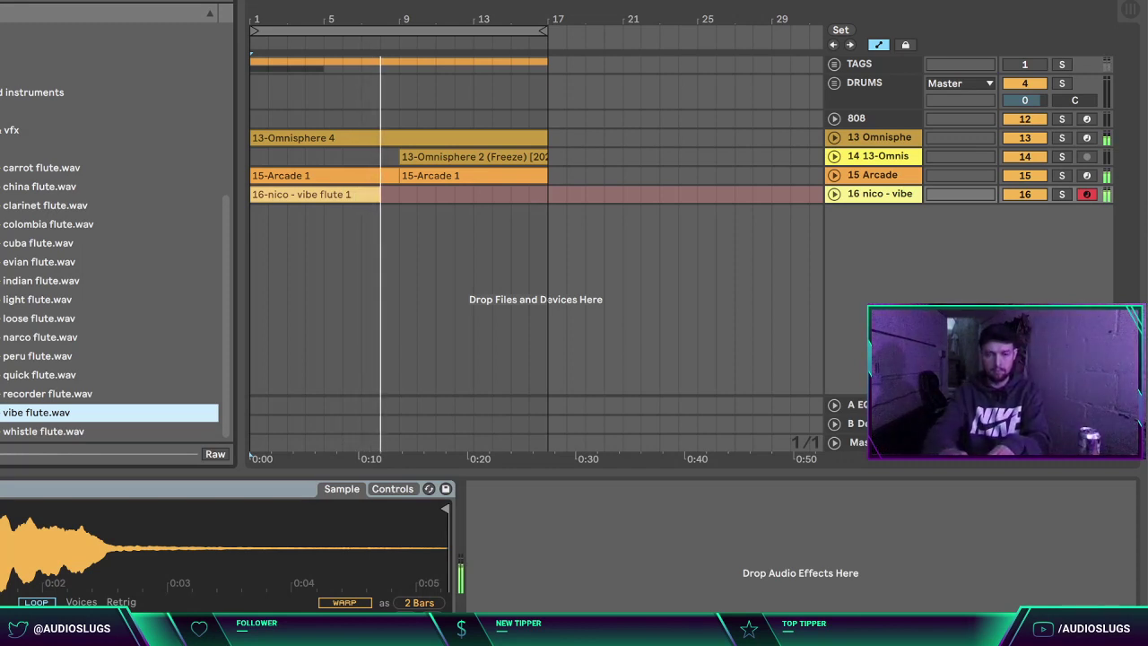
key(space)
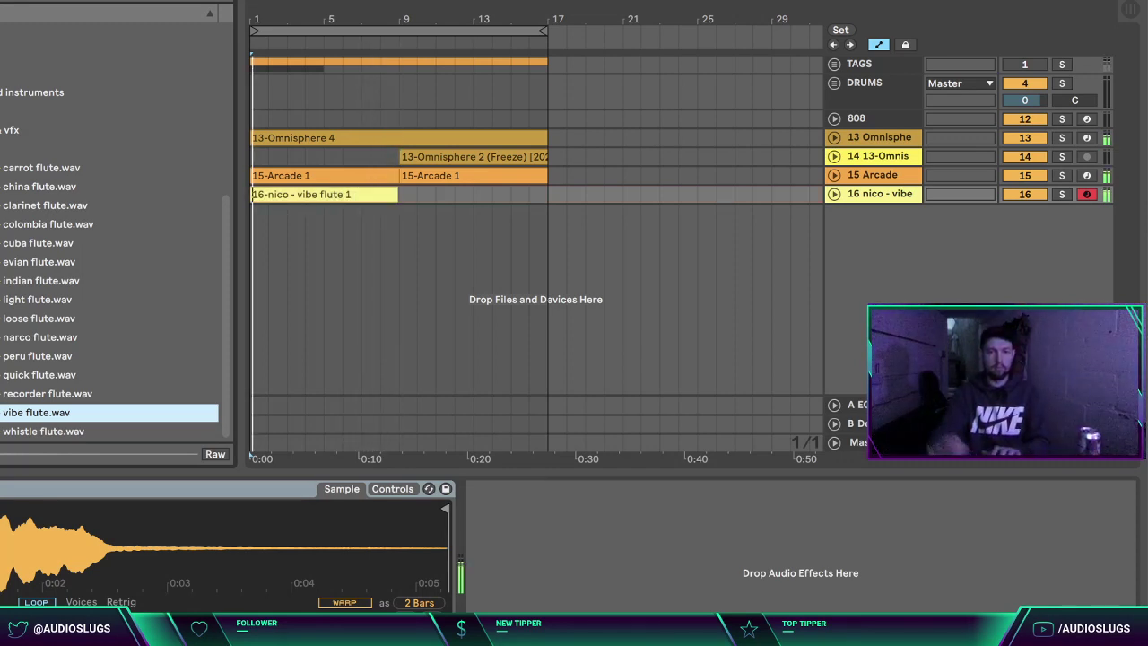
drag(395, 194, 323, 194)
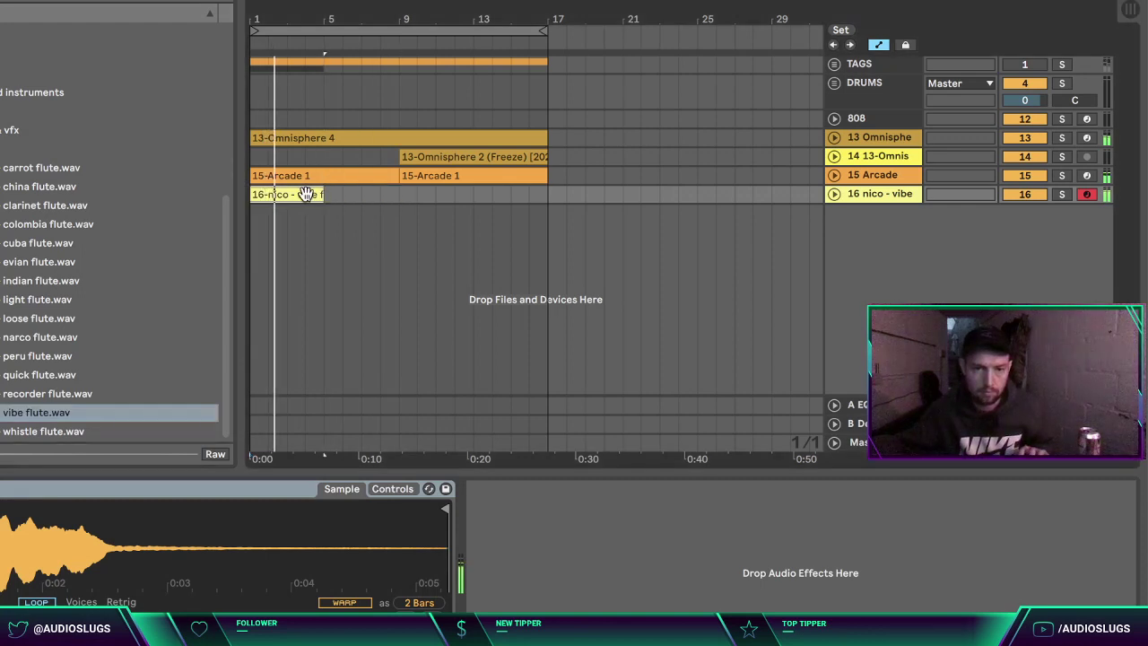
double_click(306, 193)
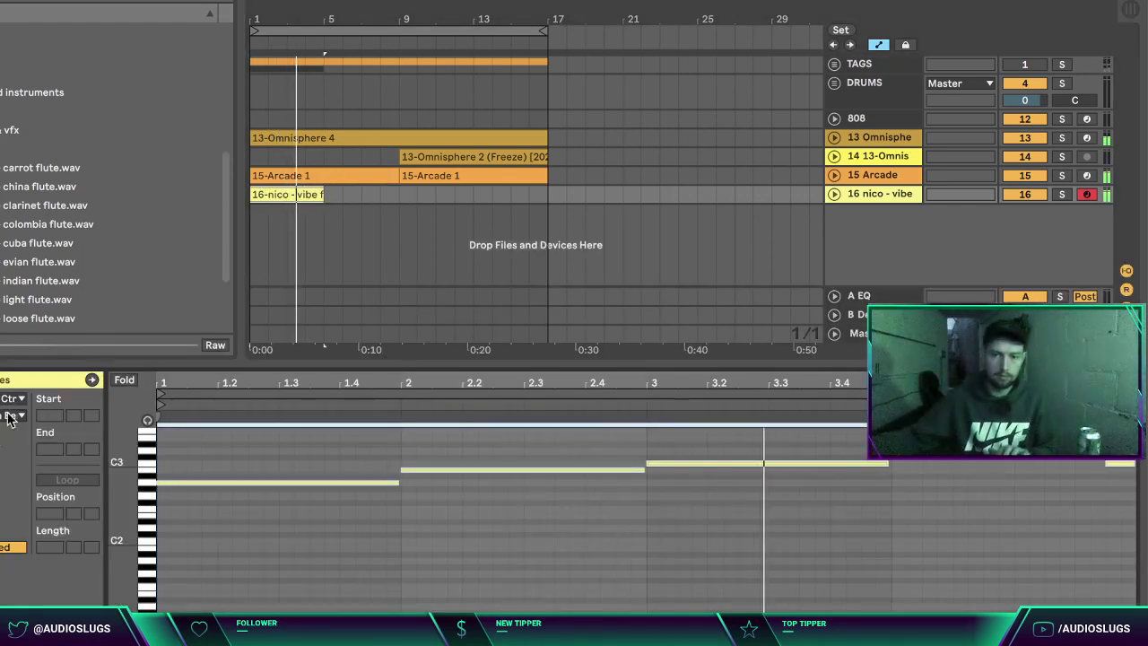
click(754, 565)
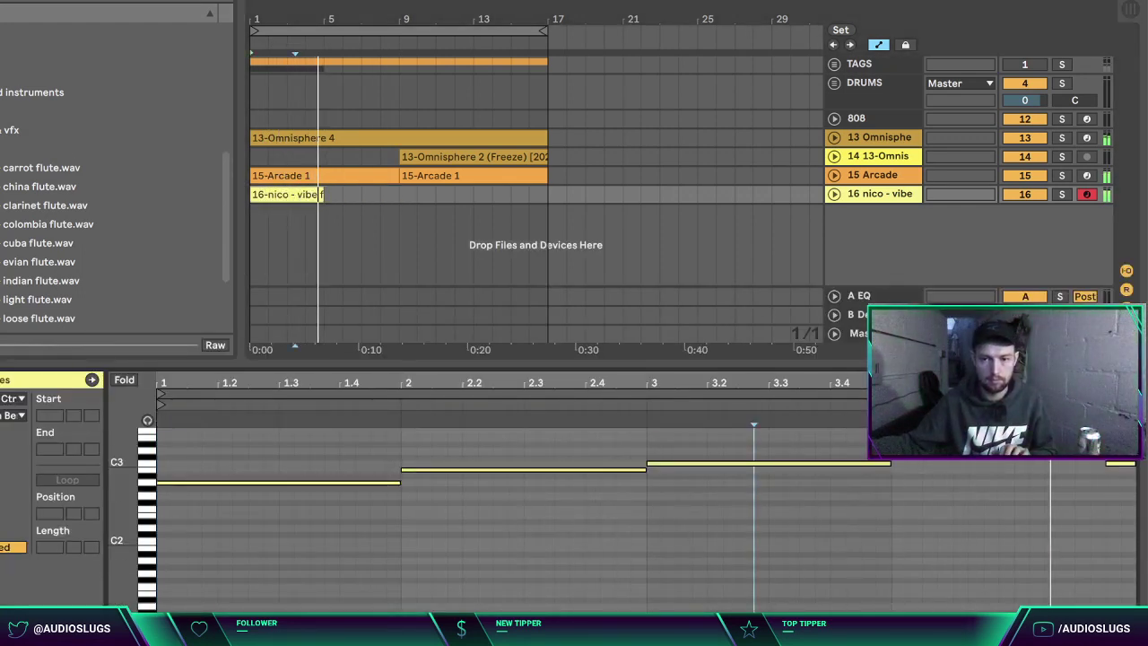
Step: Add a Reverb to the vibe flute track and set its quality to High
key(shift+Tab)
click(0, 154)
click(4, 31)
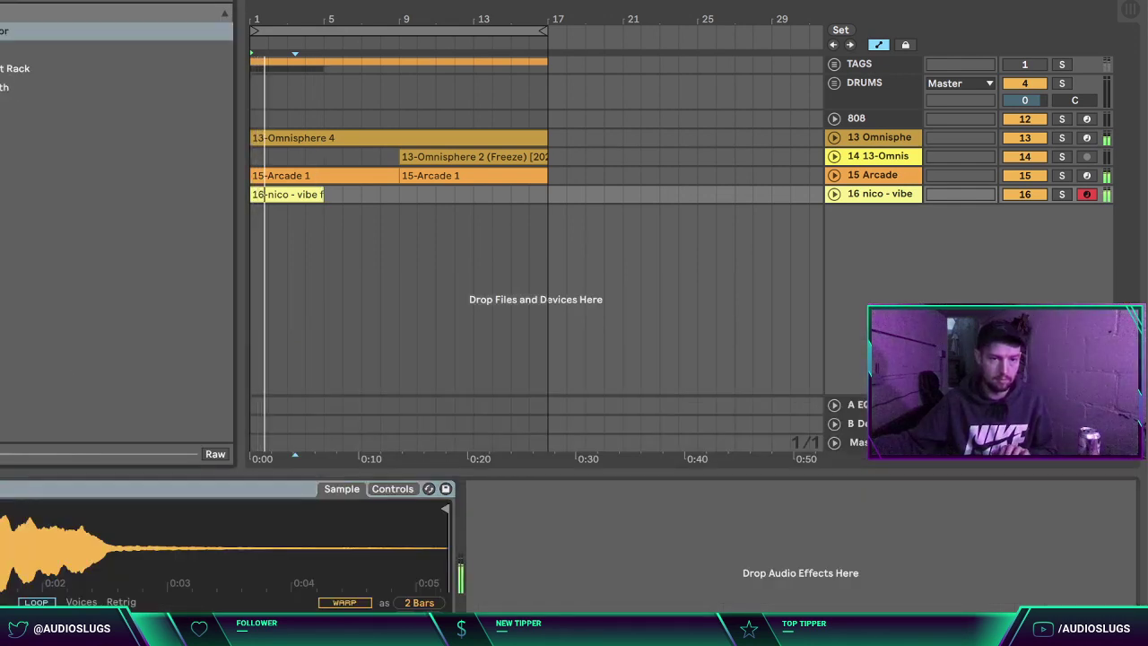
click(0, 135)
scroll(24, 331, down, 3)
double_click(2, 319)
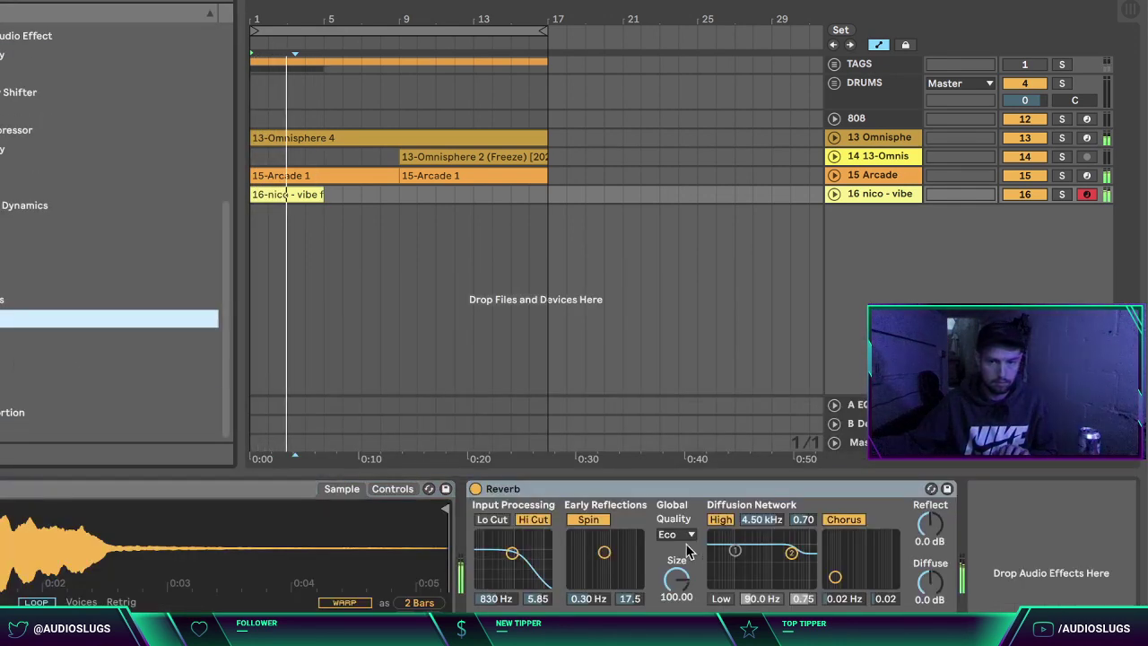
click(675, 533)
click(673, 585)
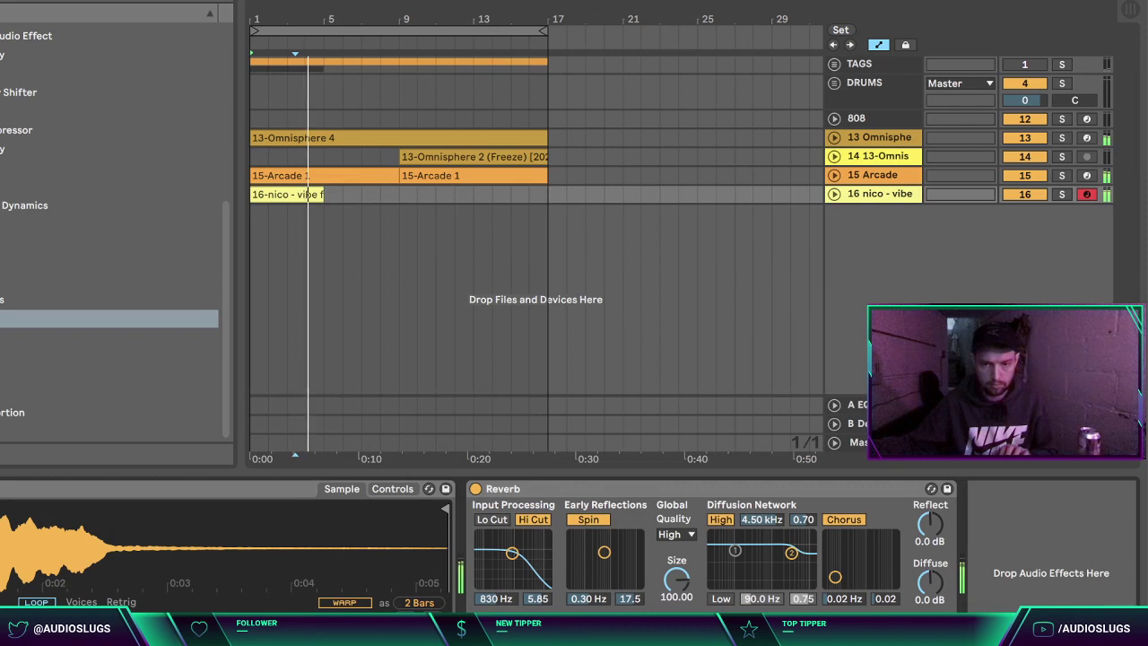
Step: Transpose the flute clip's notes up an octave and lower the flute track's volume to about -9.3 dB
double_click(298, 196)
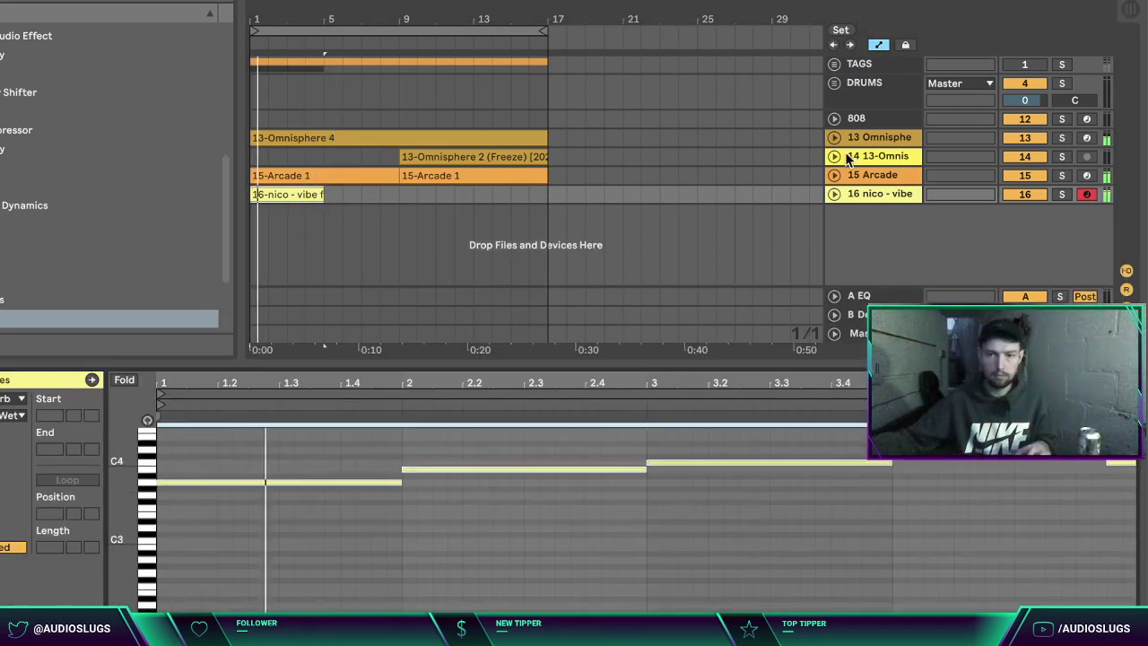
click(833, 193)
drag(1026, 212, 1025, 233)
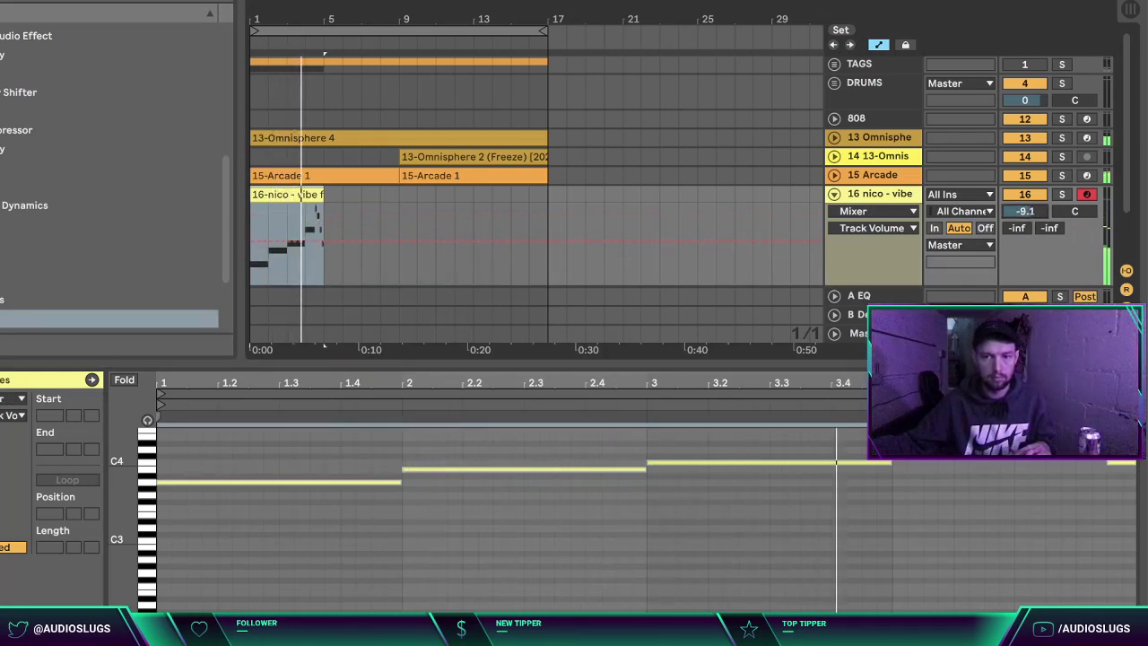
Step: Compress the flute notes to half their duration and duplicate the clip's first two bars into bars 3 to 5
key(space)
key(space)
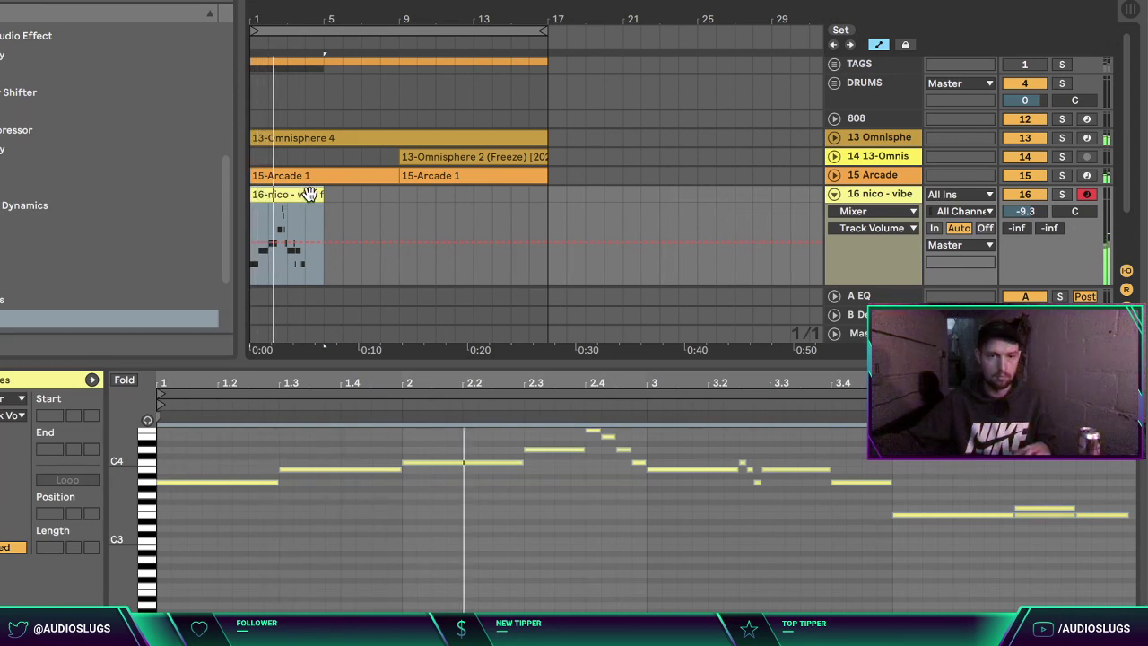
drag(323, 195, 280, 194)
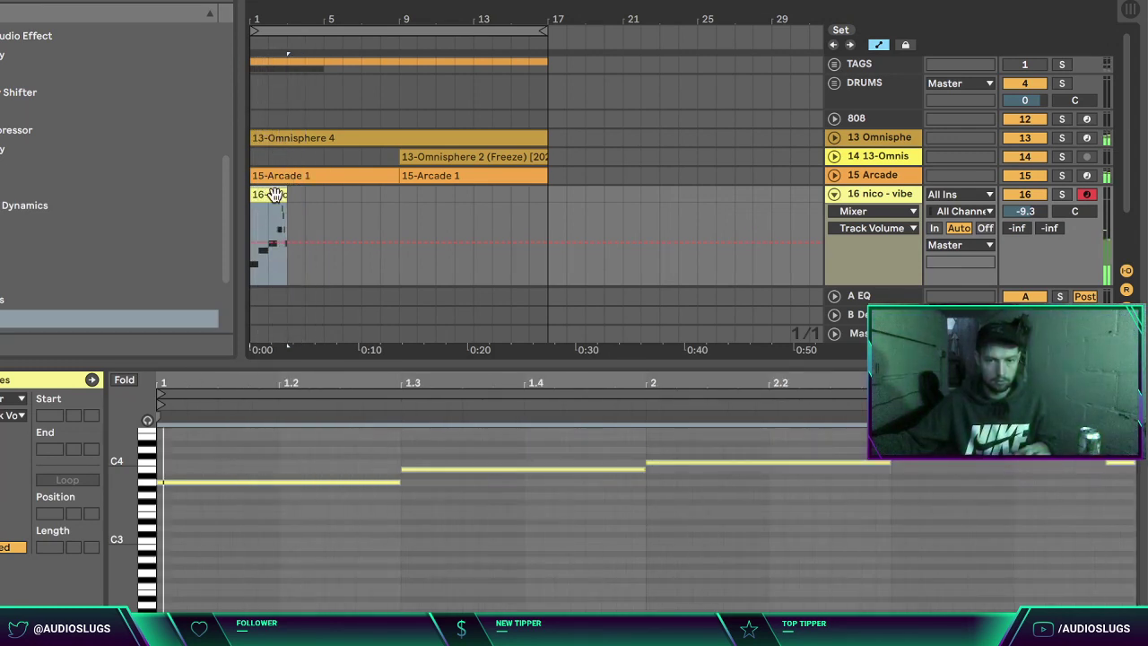
key(ctrl+d)
scroll(302, 198, down, 1)
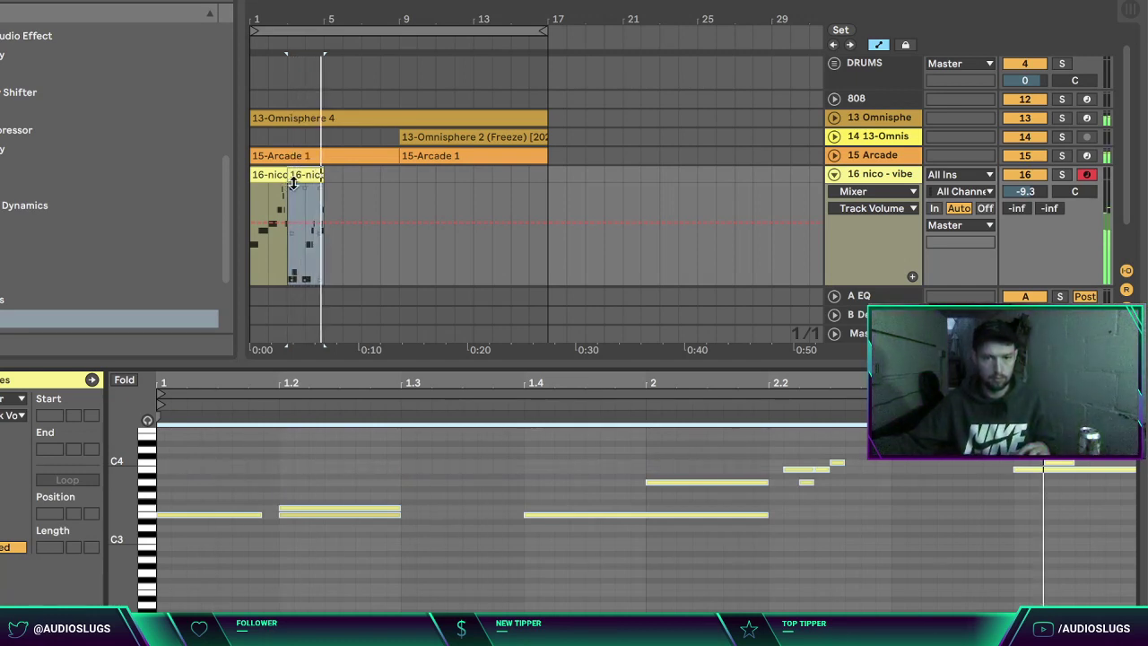
Step: Reverse the notes of the second flute clip in bars 3 to 5 and play the arrangement from bar 1
drag(323, 174, 355, 169)
mouse_move(286, 175)
mouse_down()
mouse_move(320, 173)
mouse_move(302, 176)
mouse_up()
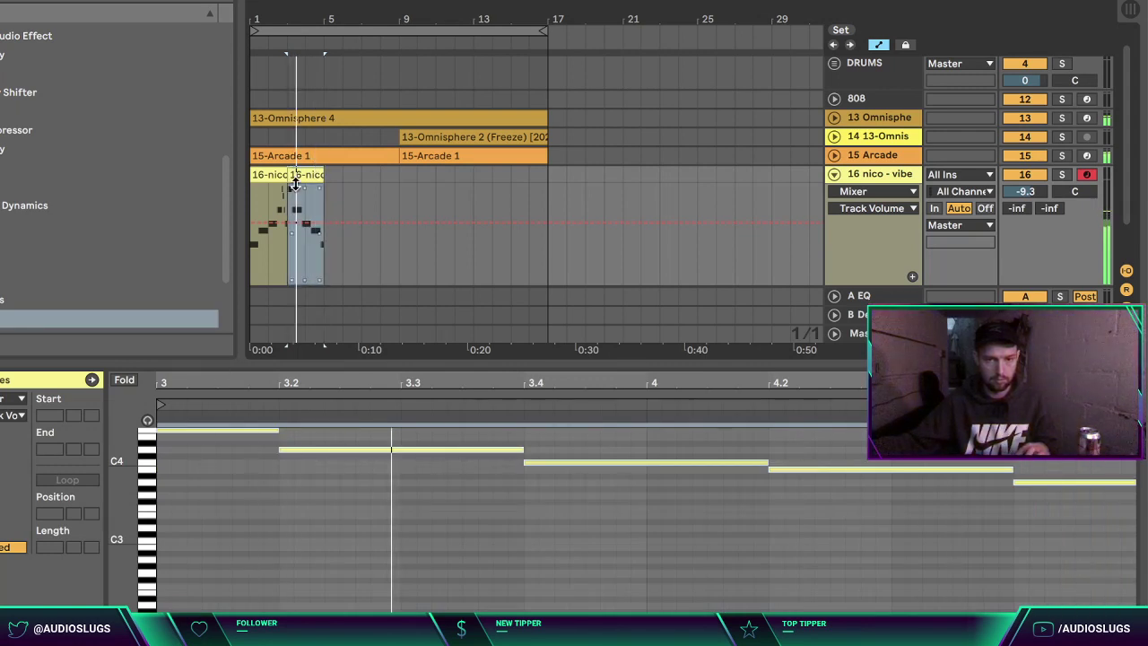
key(Home)
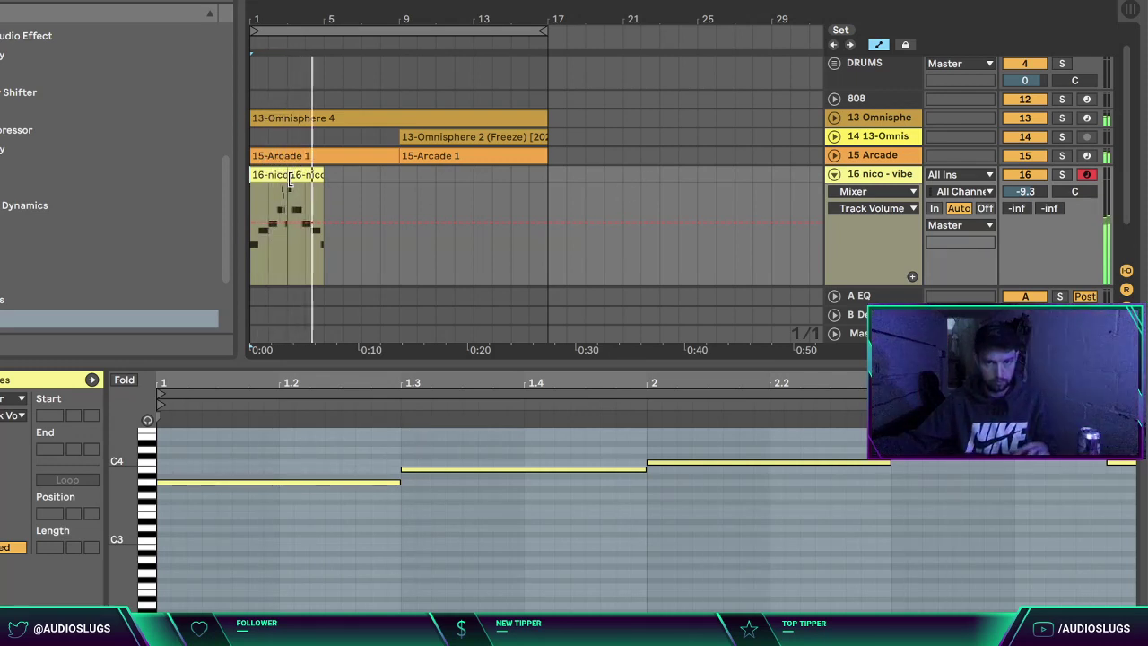
Step: Duplicate the flute clips to fill bars 1 to 17 and lower the flute track's volume to about -10.4 dB
click(256, 175)
key(super+d)
shift+click(268, 174)
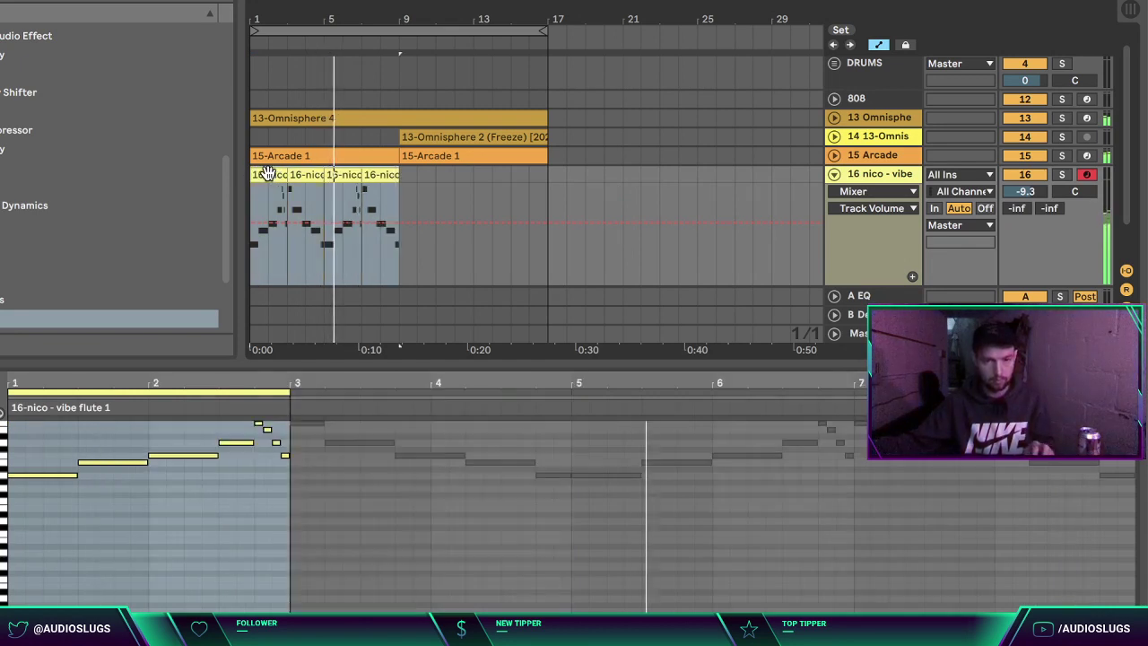
key(super+d)
scroll(1036, 193, down, 4)
drag(1025, 192, 1025, 188)
Step: Consolidate the flute clips into one clip and transpose all its notes down an octave
shift+click(278, 174)
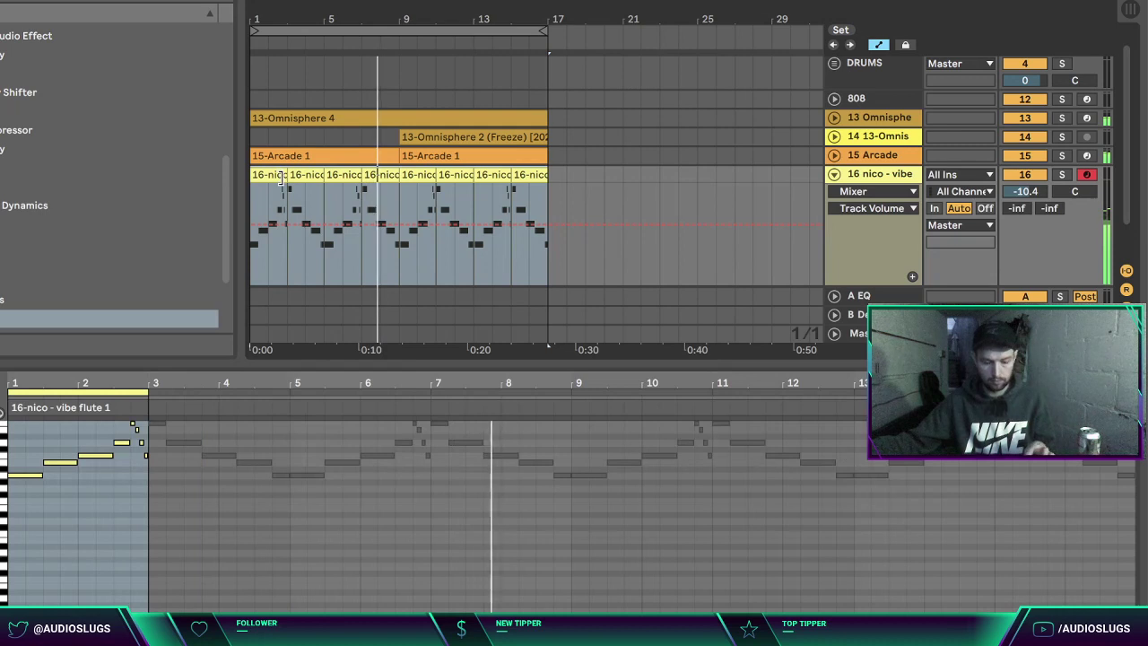
key(super+j)
click(404, 452)
key(ctrl+a)
key(shift+Down)
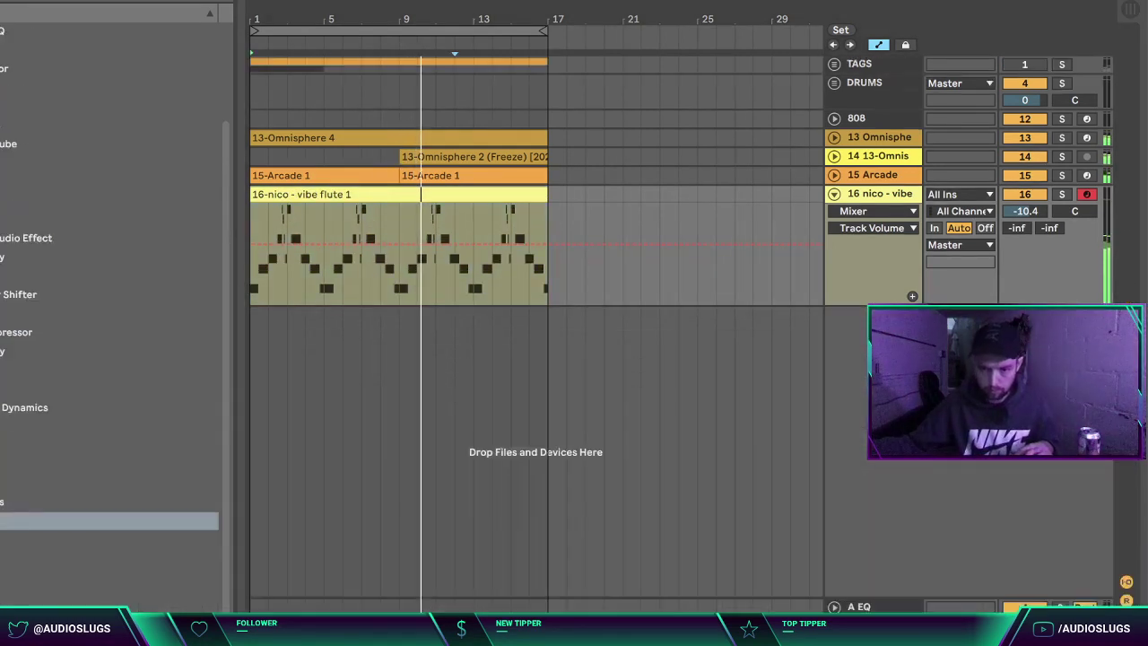
Step: Set the vibe flute track's volume to about -9.8 dB and delete the whole track
key(super+alt+l)
drag(1030, 216, 1029, 208)
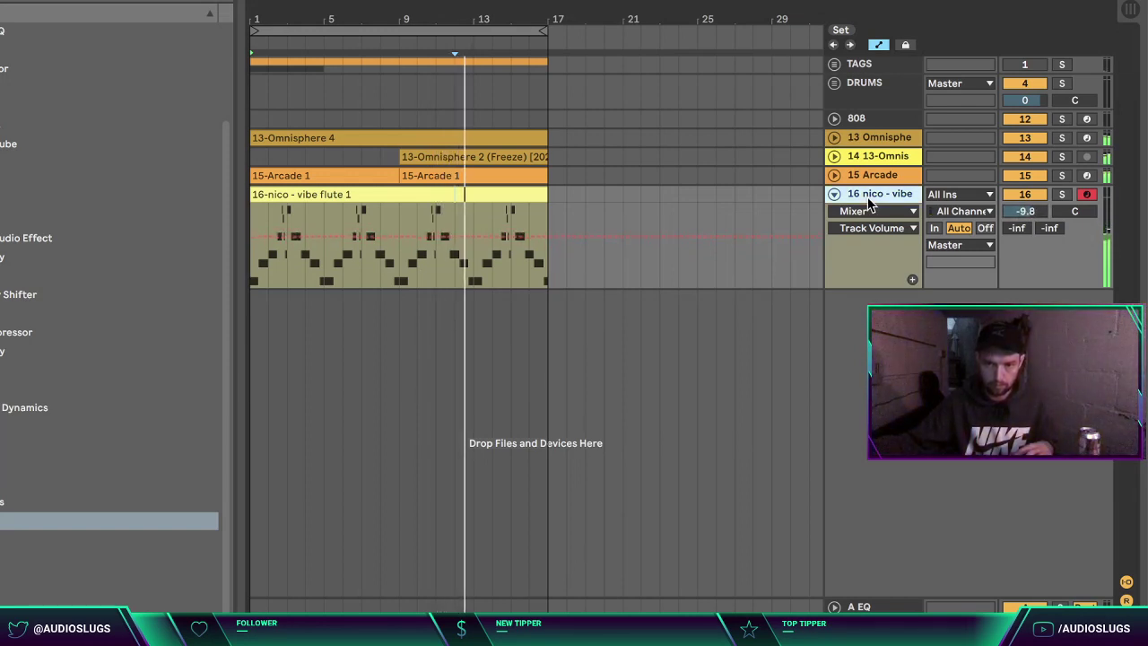
key(Delete)
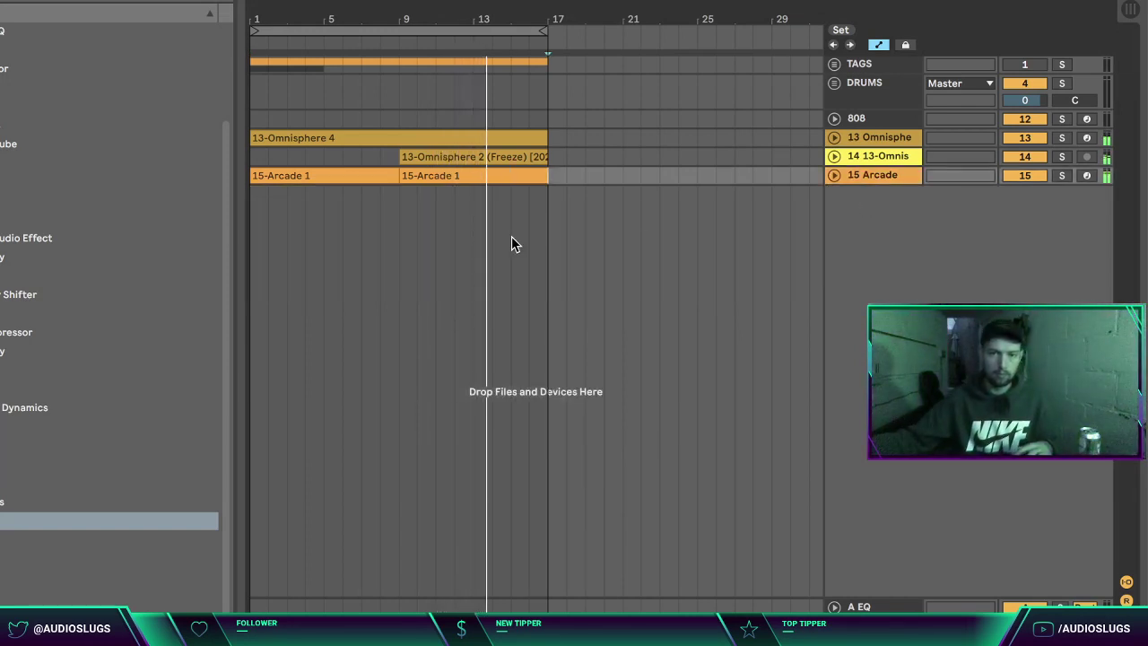
Step: Move both Arcade clips so that they start at bar 17
drag(379, 36, 316, 24)
click(287, 172)
shift+click(353, 176)
drag(310, 175, 429, 165)
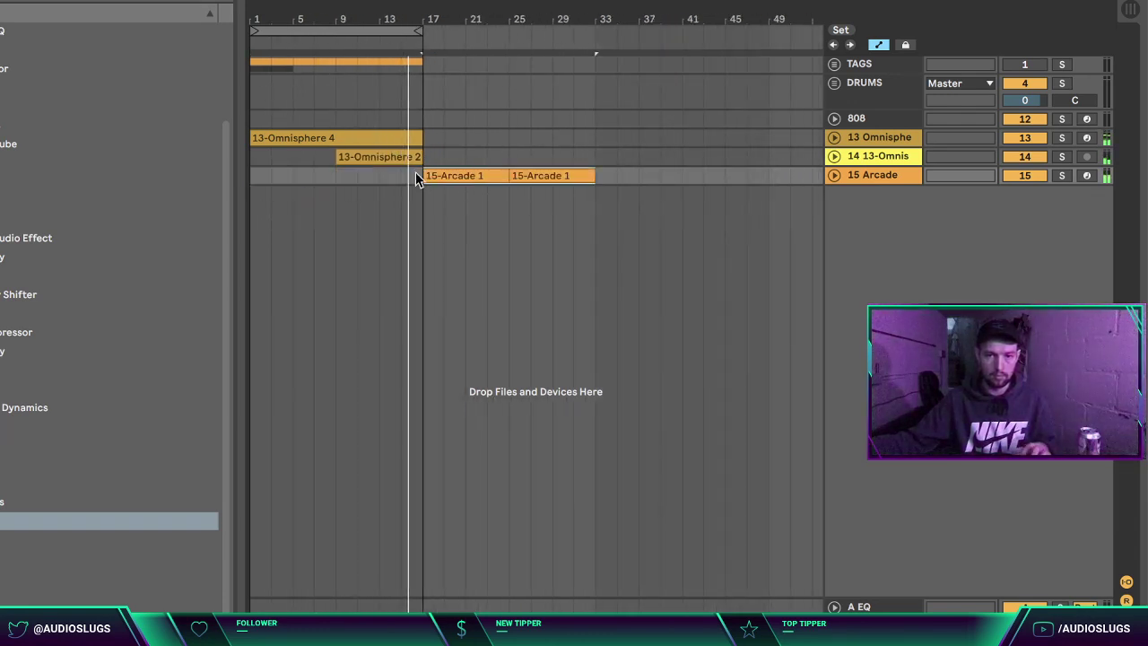
Step: Duplicate the clips of both Omnisphere tracks into bars 17 to 33 and extend the arrangement loop to bar 33
click(371, 152)
shift+click(364, 139)
key(ctrl+d)
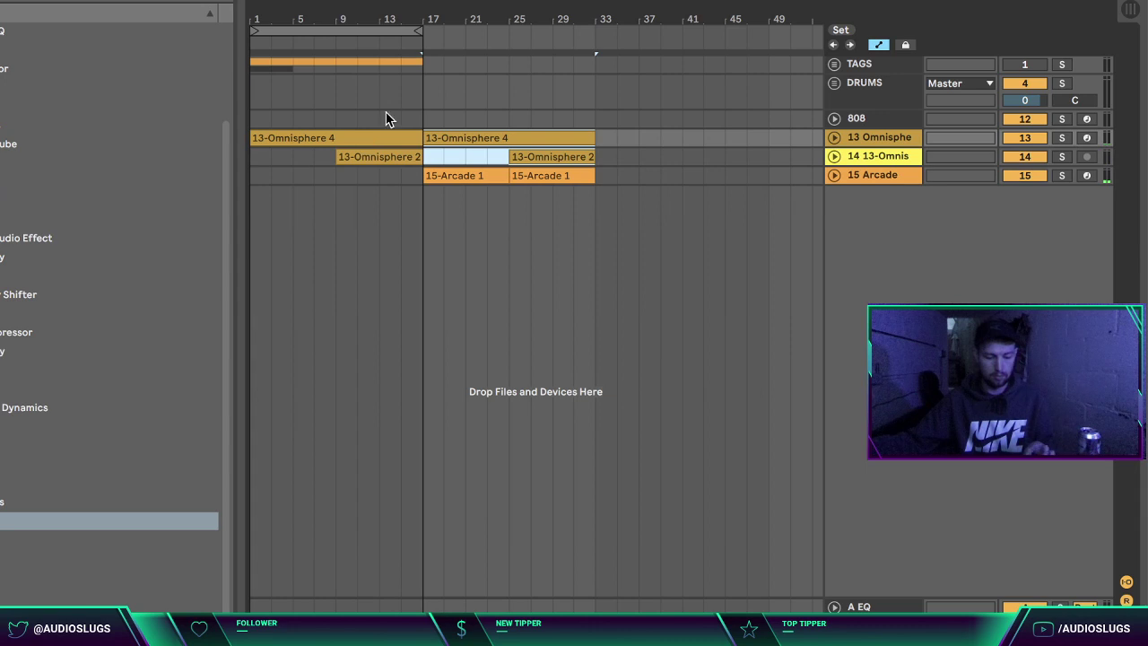
key(space)
drag(423, 33, 589, 23)
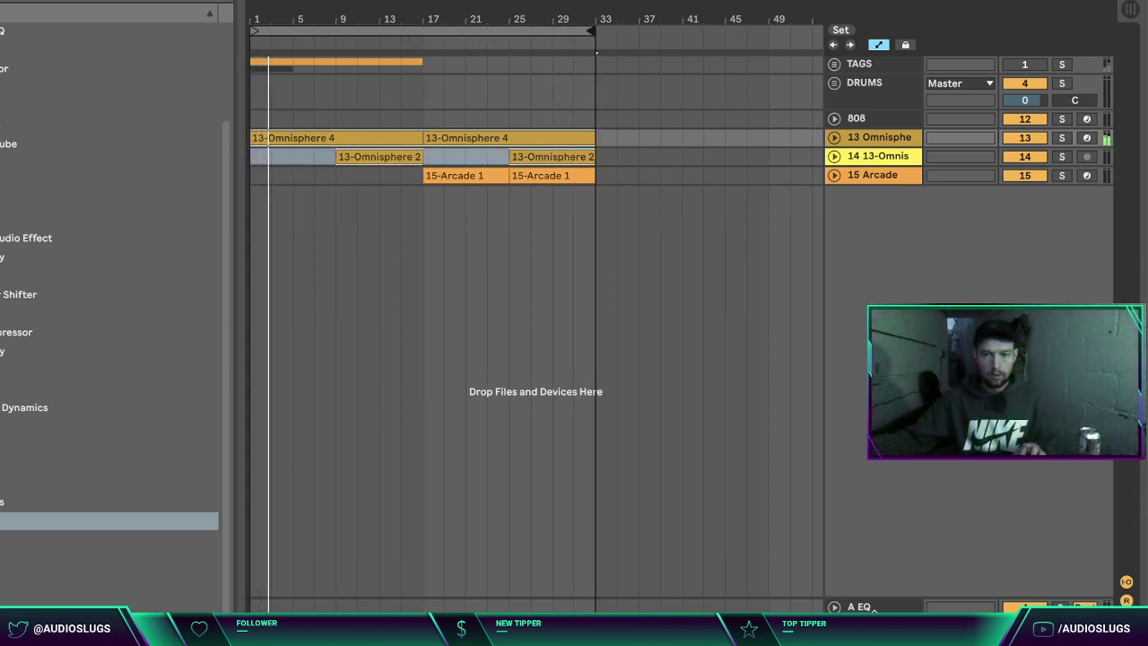
Step: Adjust the C1 comp on the Master track and check the L1 limiter
key(shift+Tab)
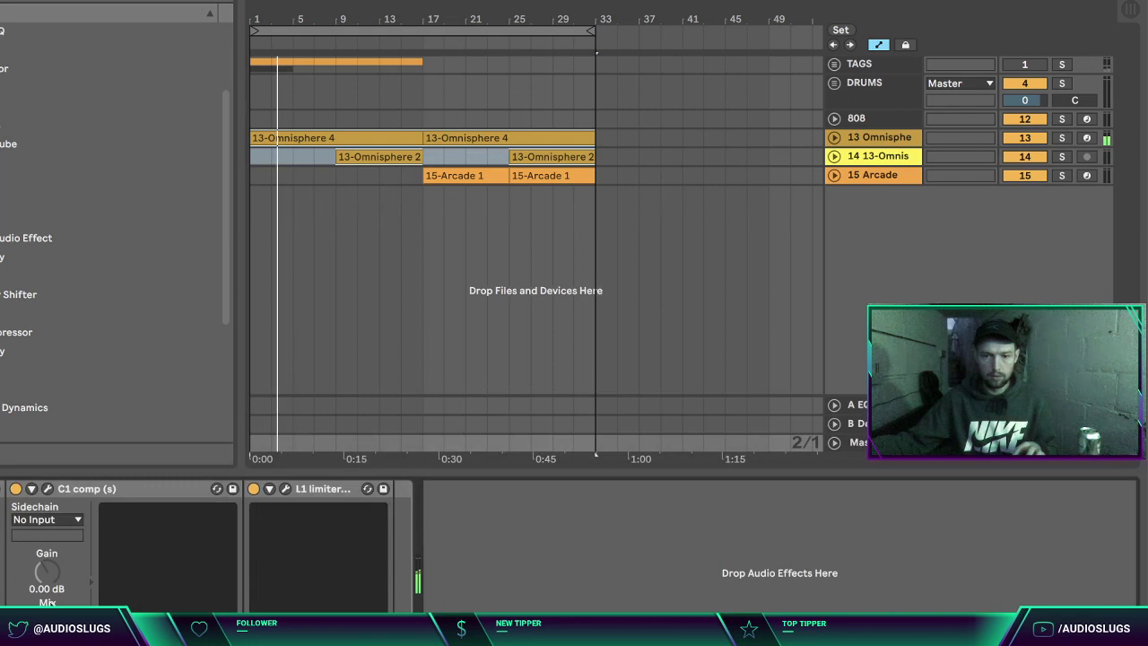
click(47, 488)
drag(374, 349, 374, 375)
key(super+w)
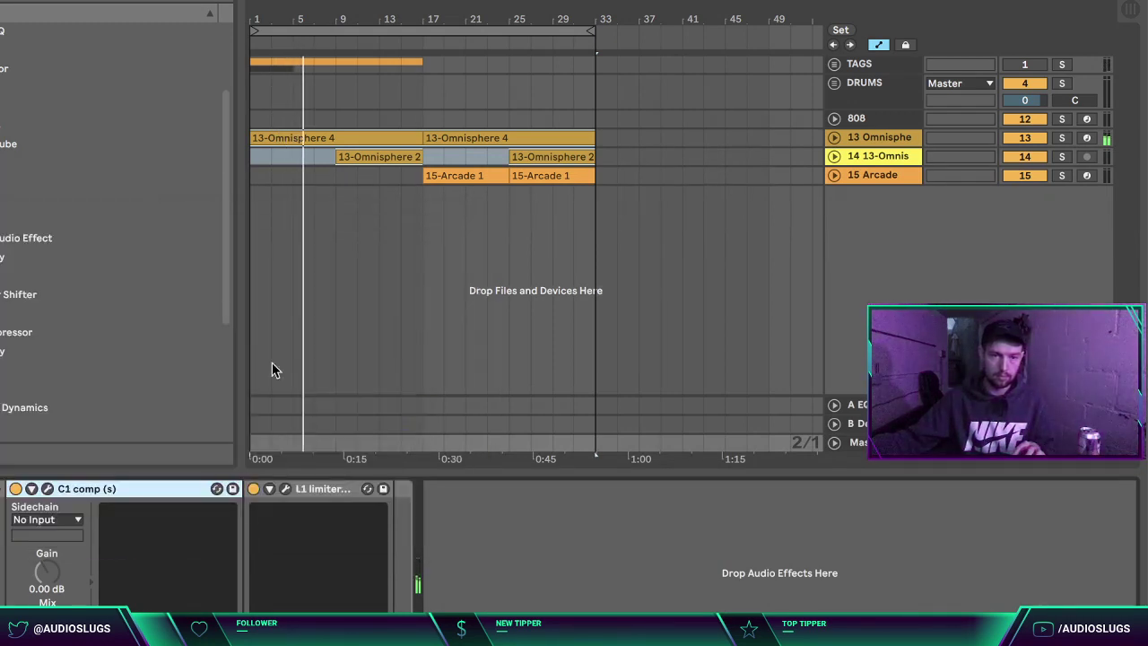
click(286, 490)
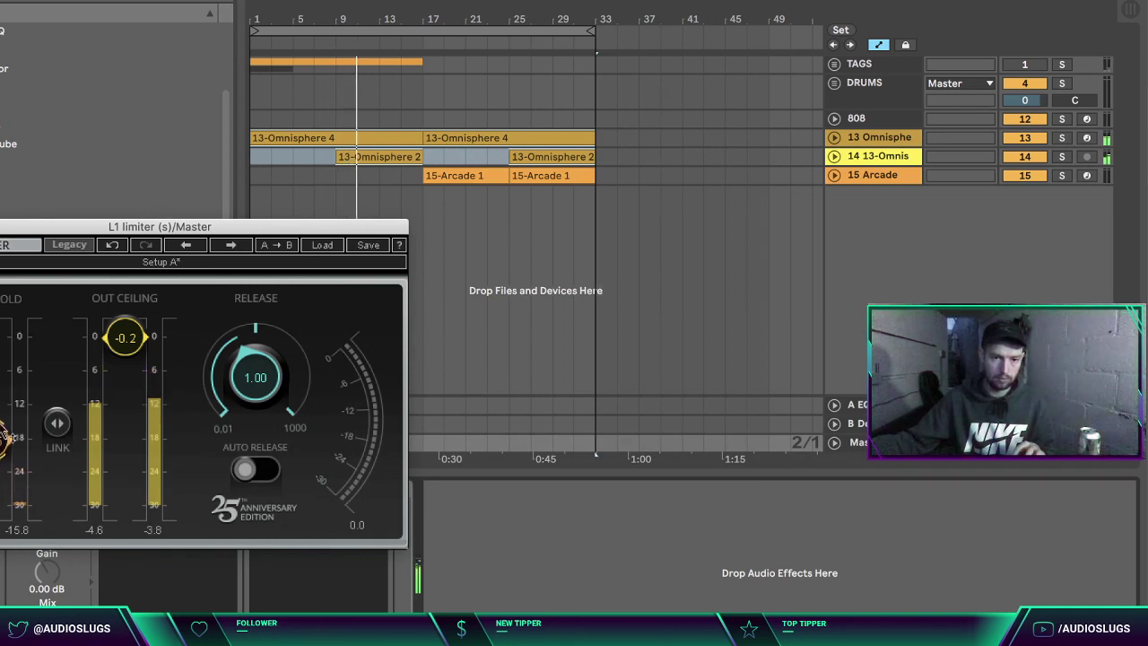
key(super+w)
Step: Group the two Omnisphere tracks with the Arcade track and add the PuigTec EQP1A (s) to the group
click(891, 177)
shift+click(884, 141)
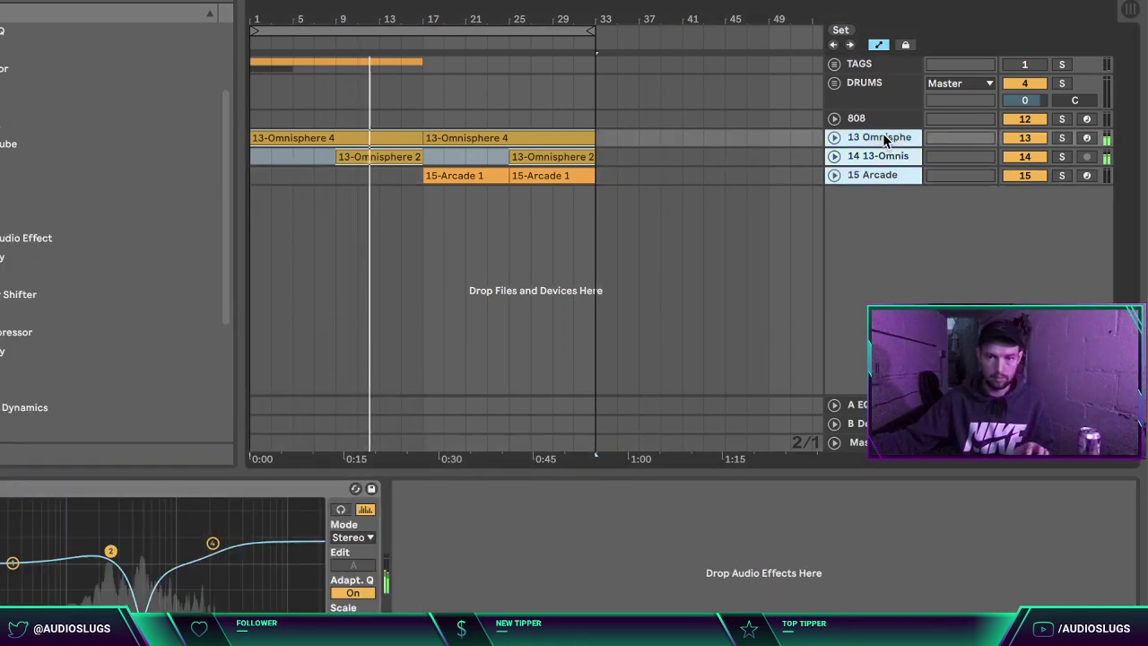
key(super+g)
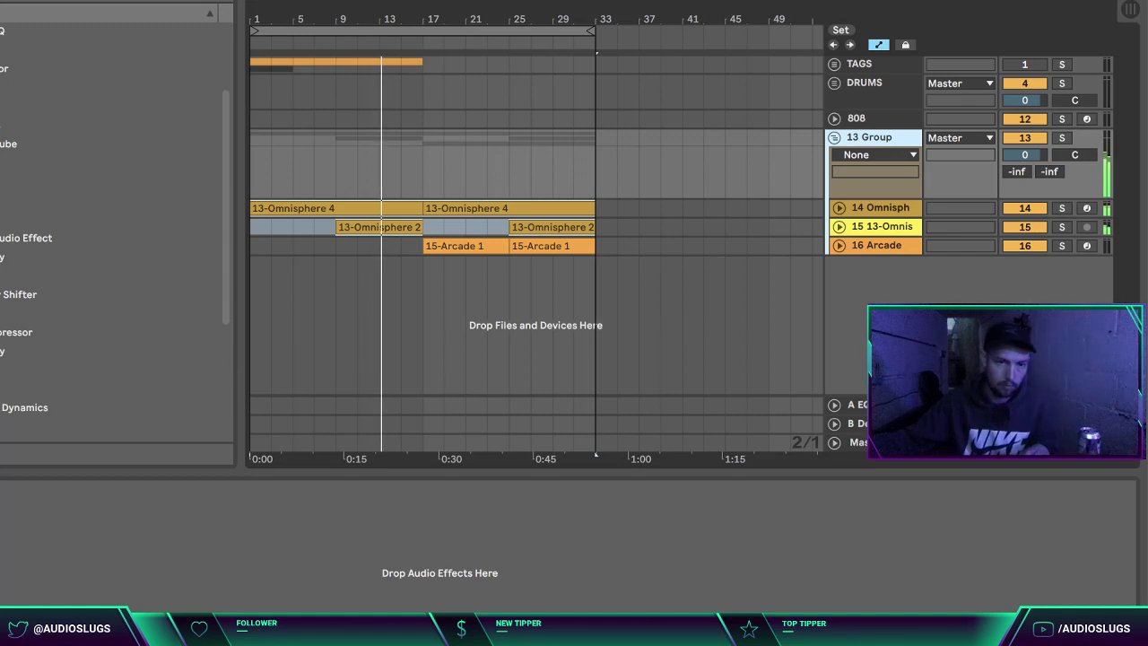
key(super+f)
text(lim)
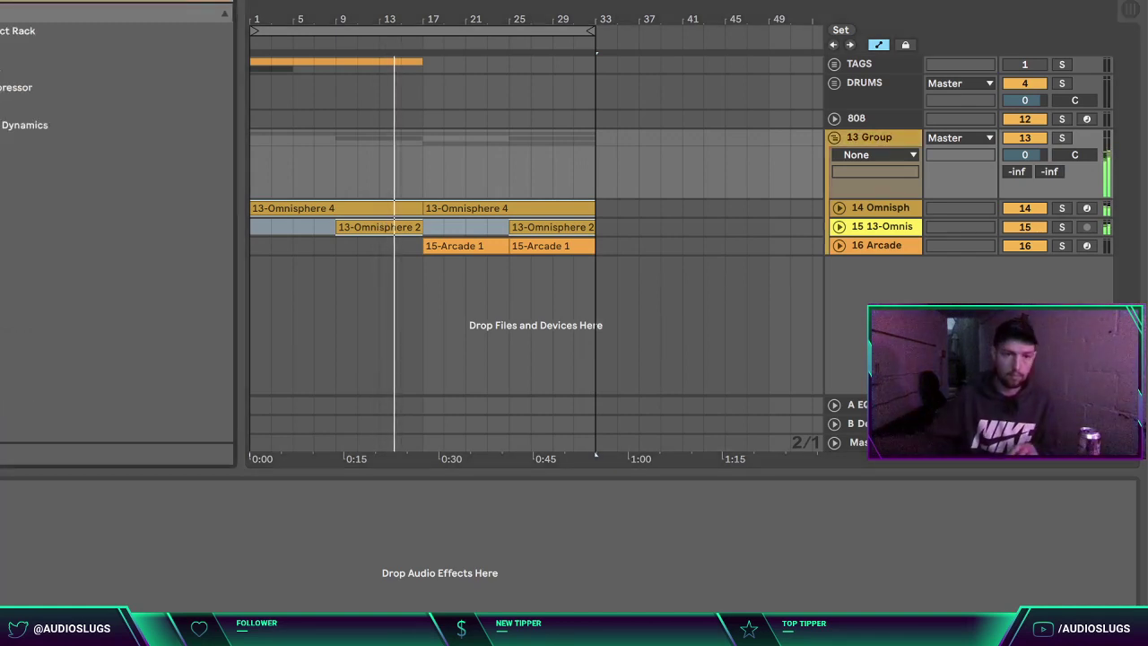
click(4, 51)
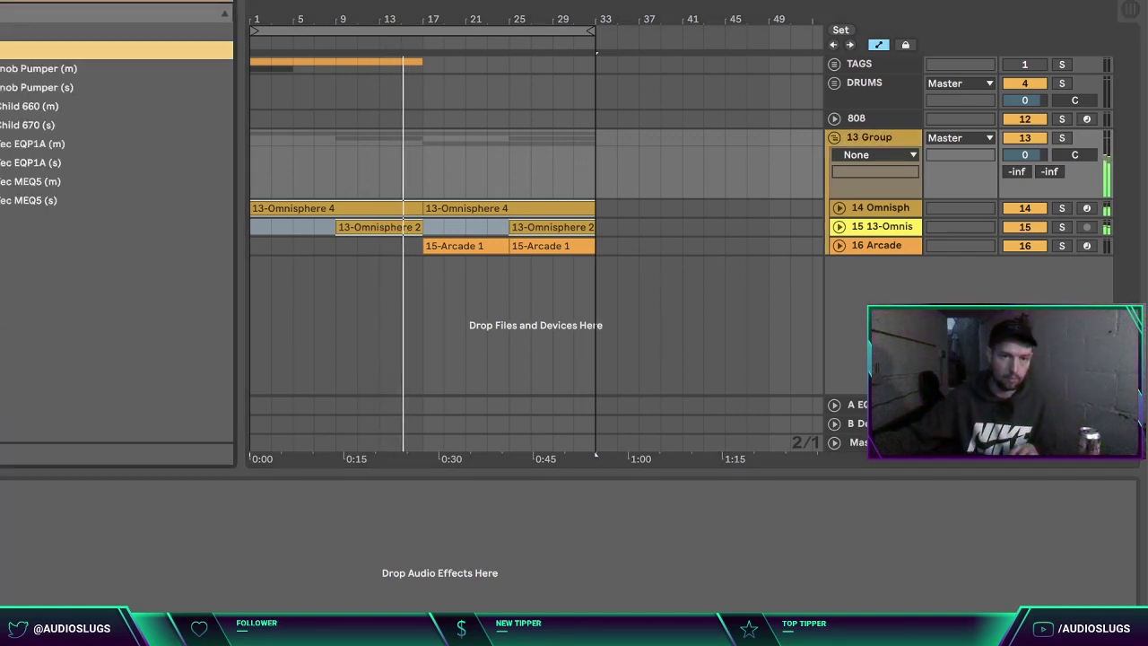
double_click(36, 163)
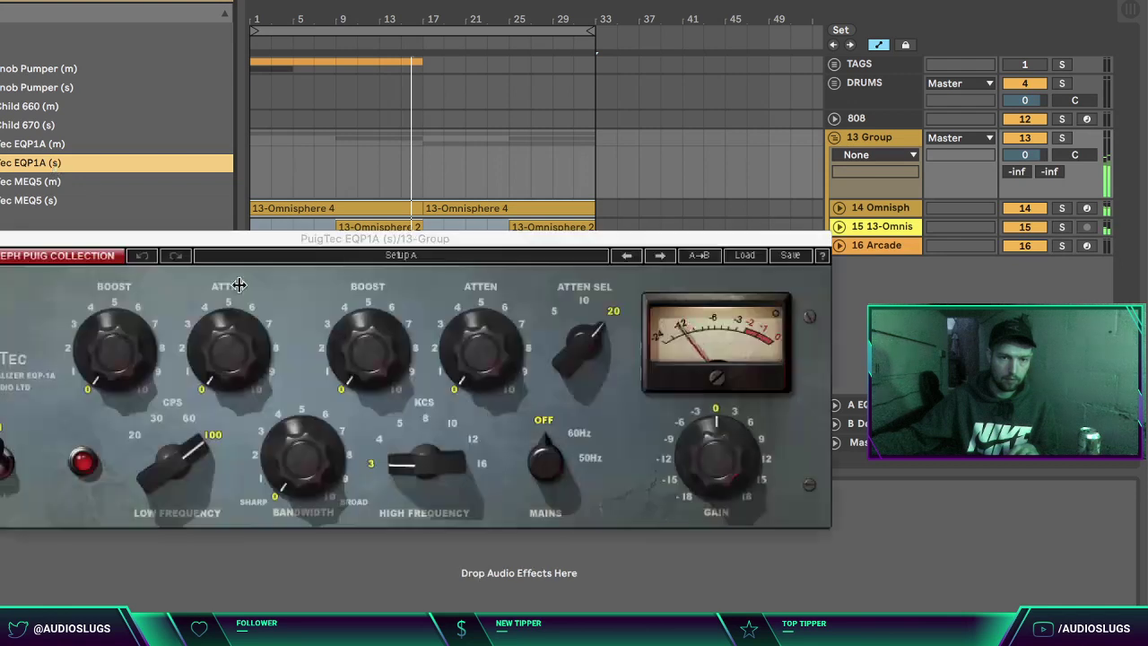
Step: Load the Focused Shaker preset in the PuigTec EQP1A and set its gain to about -3
click(746, 256)
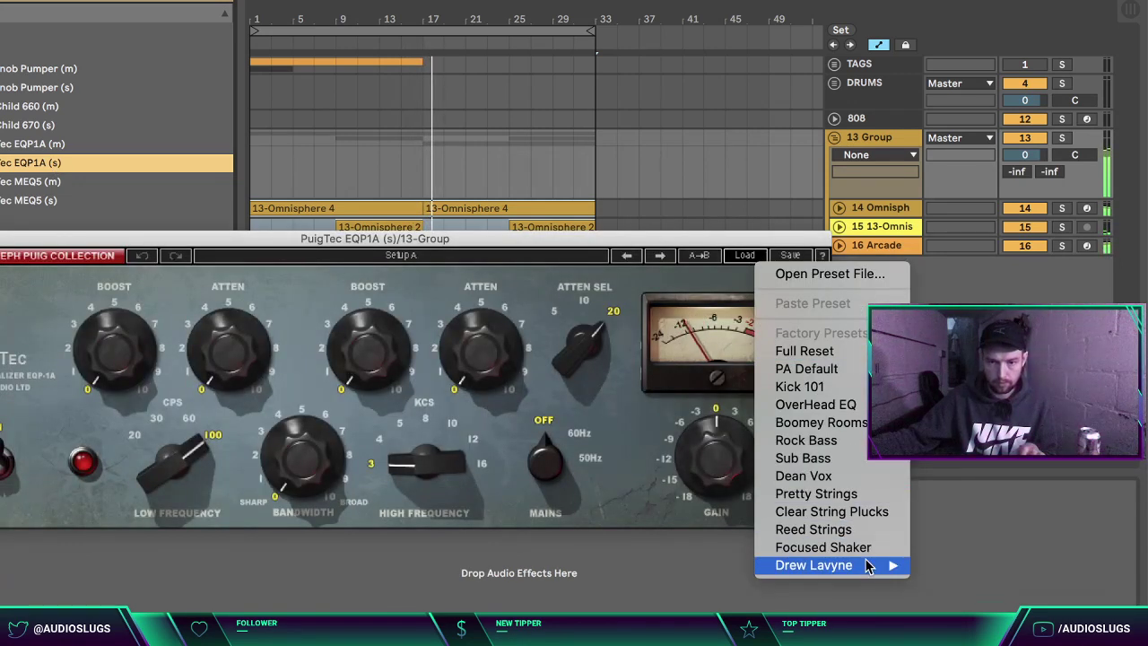
click(861, 547)
drag(753, 457, 753, 471)
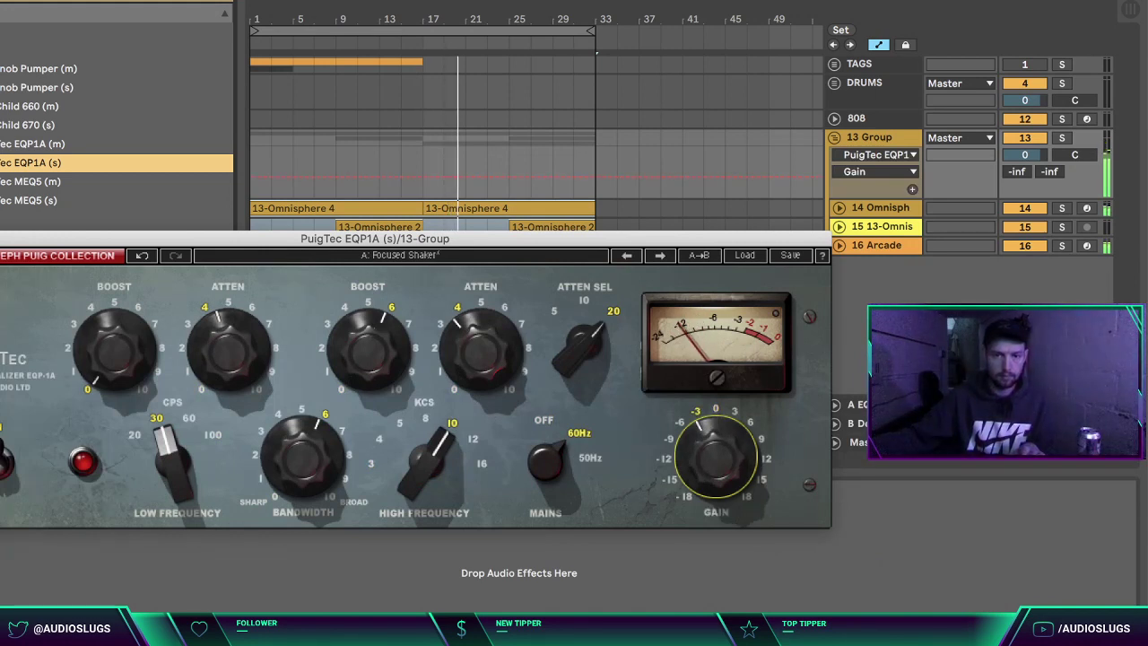
click(0, 239)
Step: Fold the Arcade track and collapse the melody group into a single row
click(839, 246)
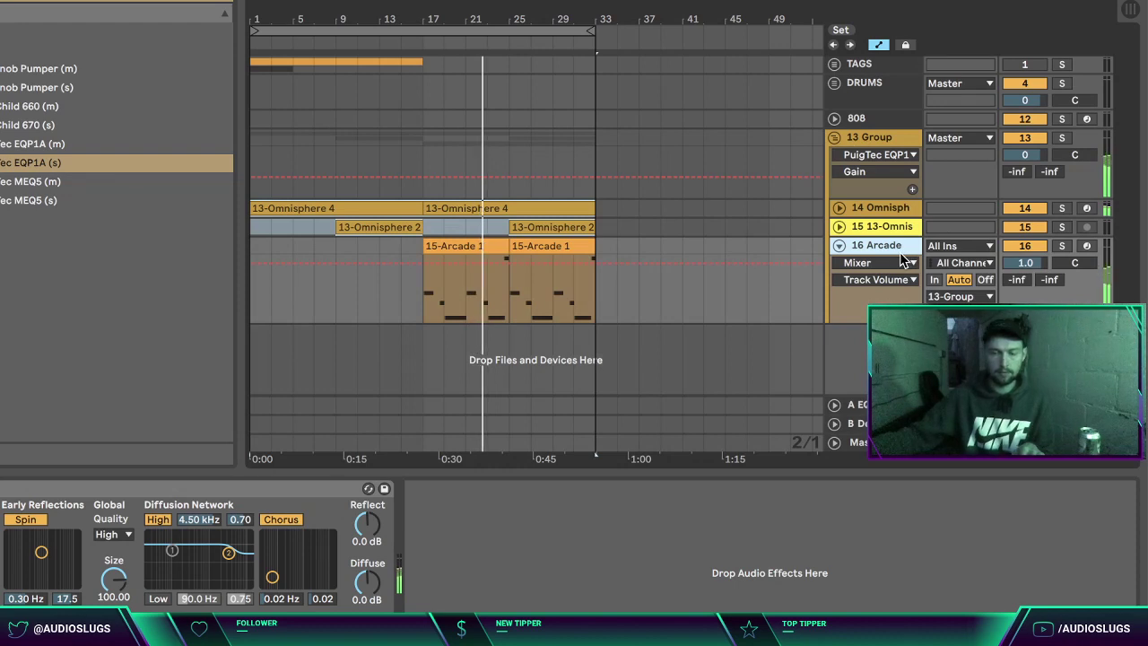
key(Left)
key(Up)
key(Up)
key(Up)
key(Left)
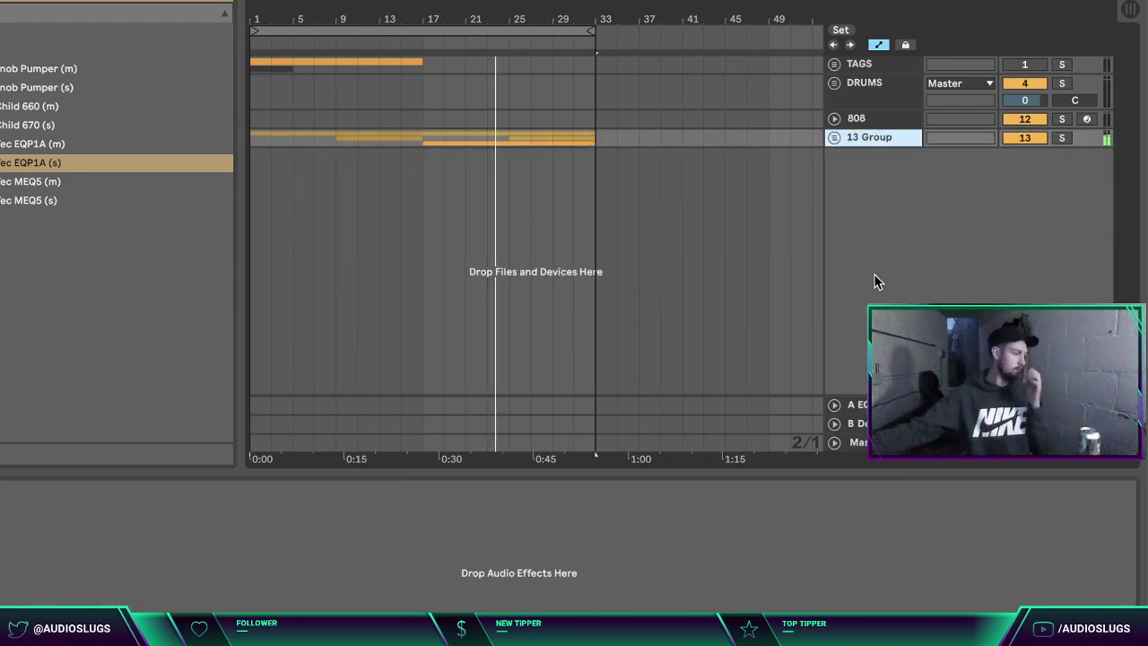
Step: Extend the arrangement loop to bar 37, past the end of the group's clips
click(697, 270)
drag(566, 177, 255, 148)
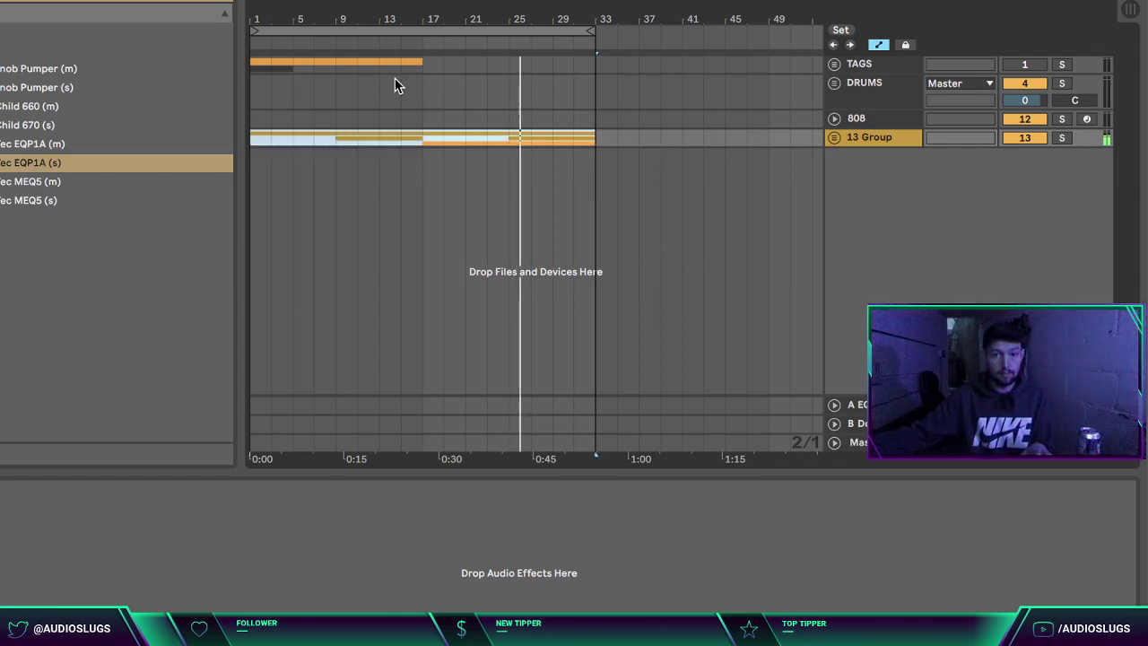
drag(590, 31, 613, 31)
click(595, 142)
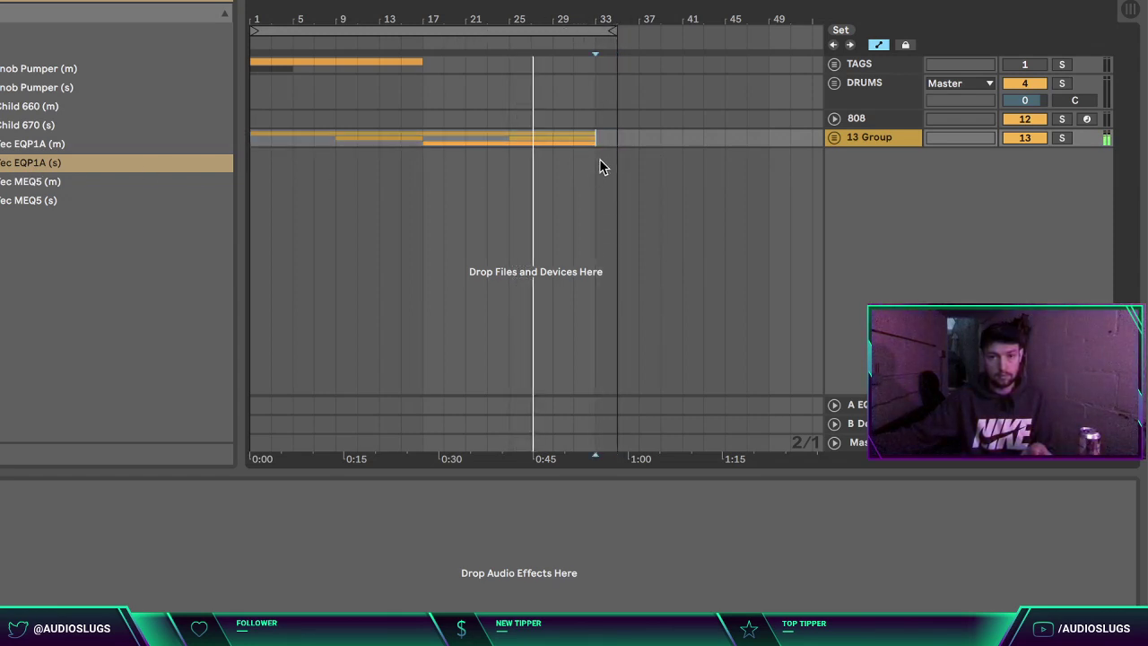
drag(616, 144, 253, 146)
mouse_move(597, 16)
mouse_down()
mouse_move(597, 38)
mouse_move(708, 38)
mouse_up()
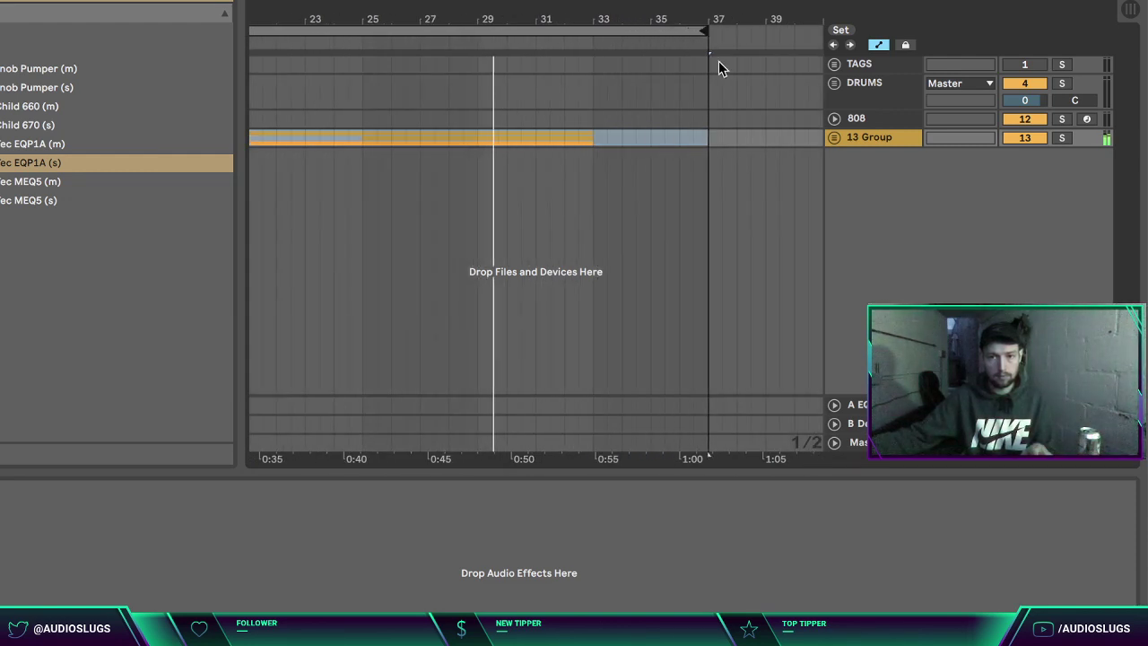
Step: Unfold the melody group, select bars 1 to 37 across its three tracks, and set the insertion point at bar 37 on the Arcade track
click(737, 137)
click(834, 137)
click(869, 141)
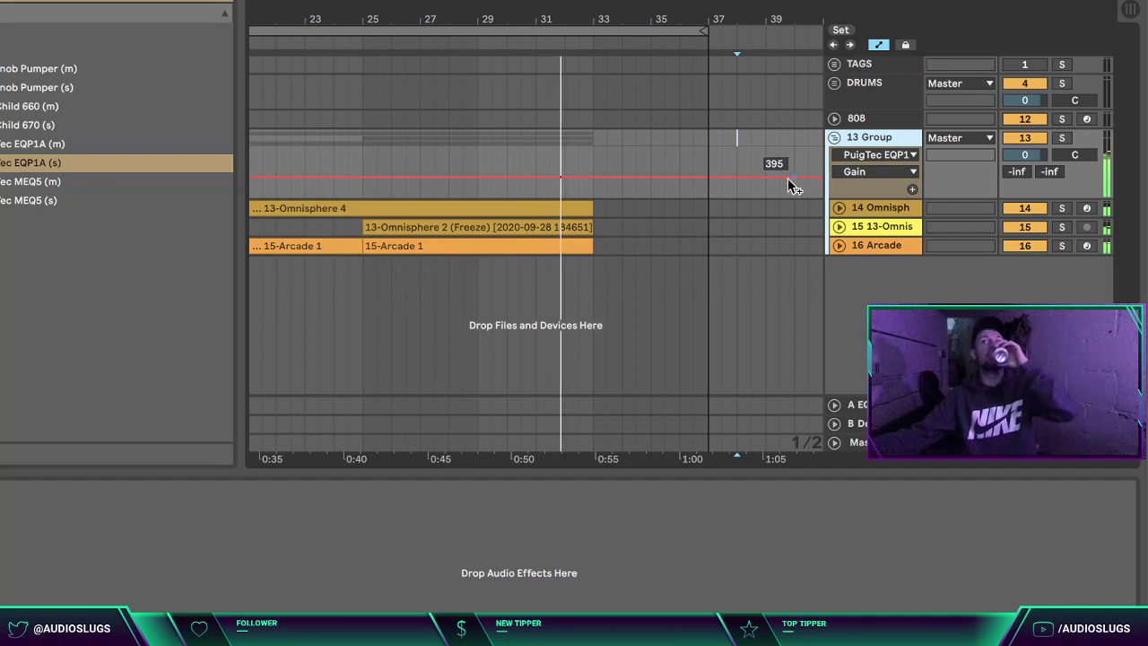
drag(535, 16, 546, 3)
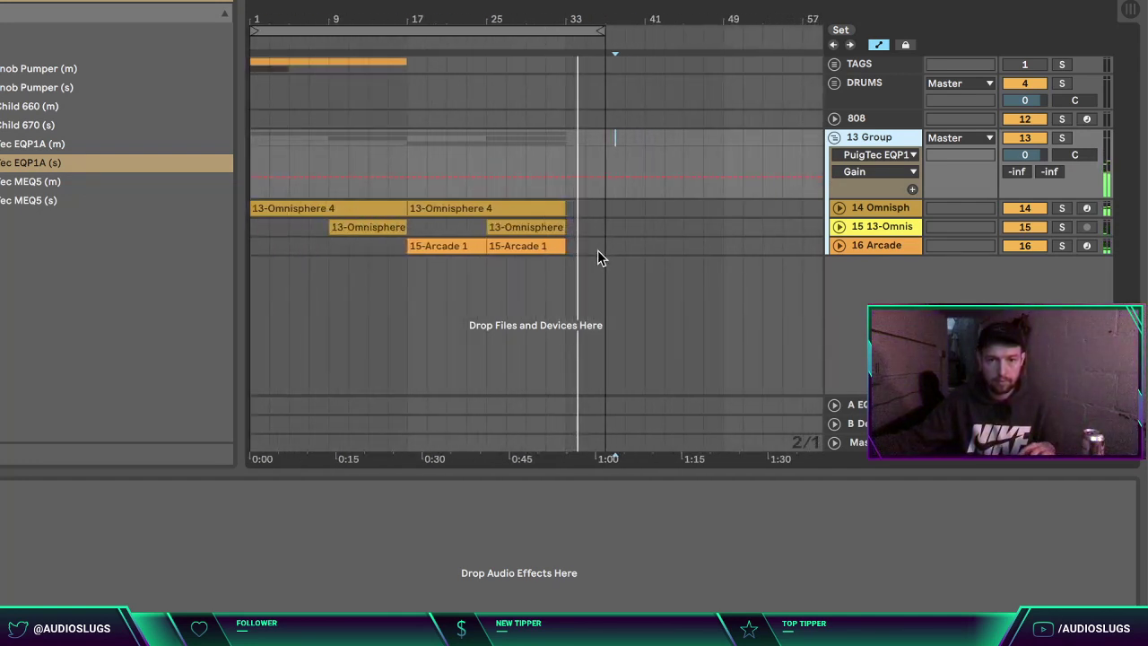
drag(602, 254, 16, 184)
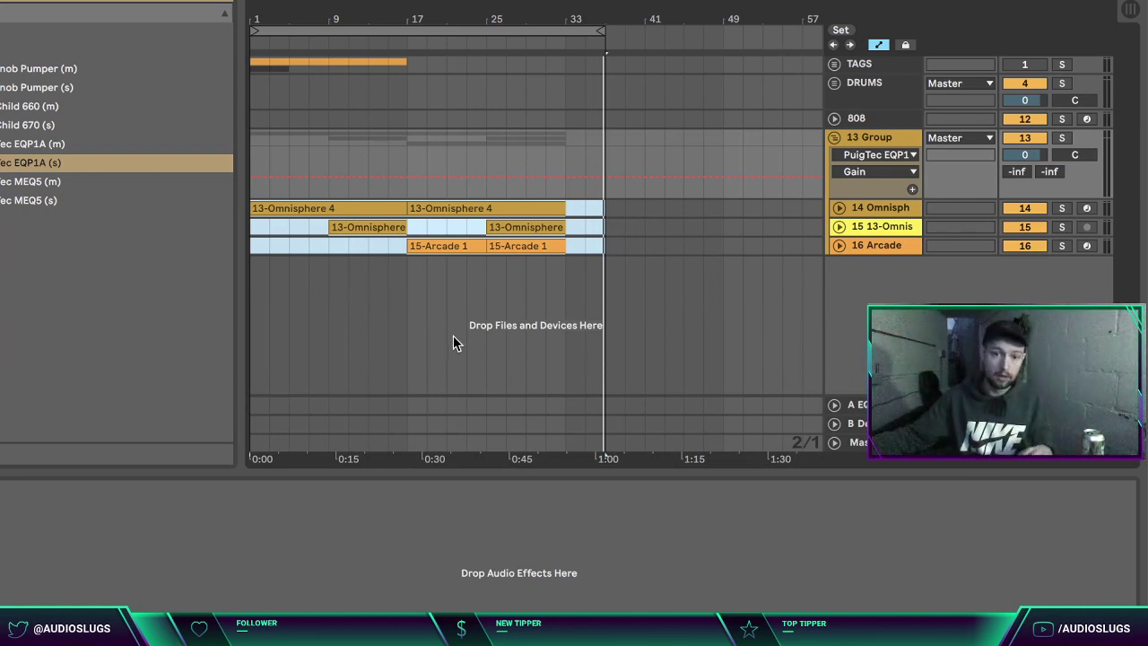
click(604, 249)
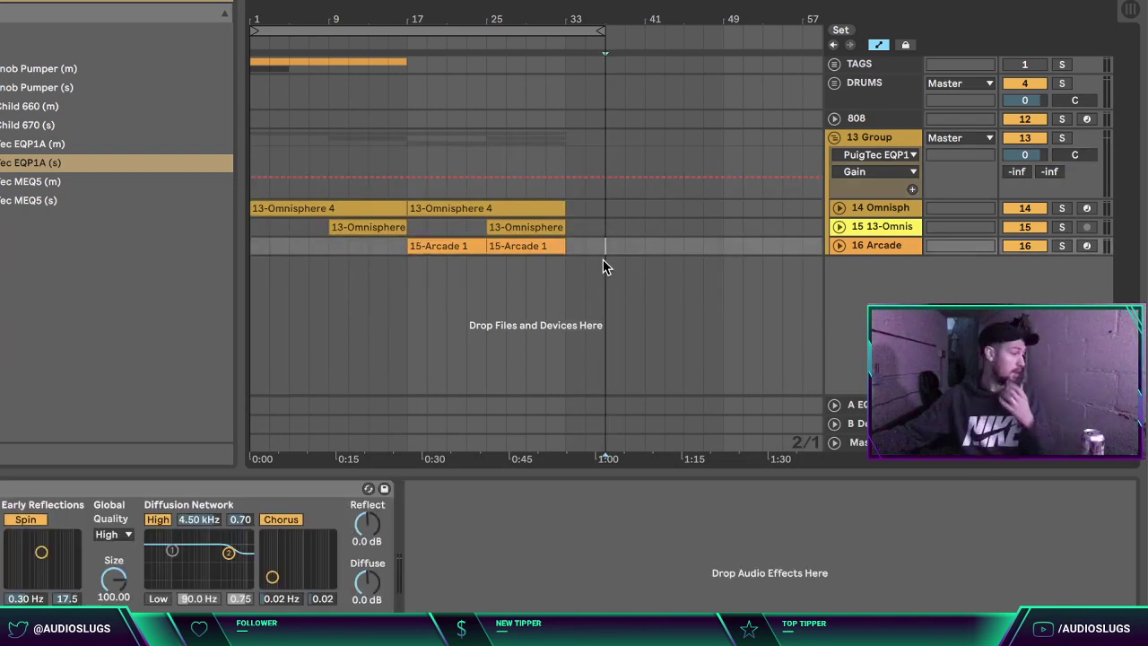